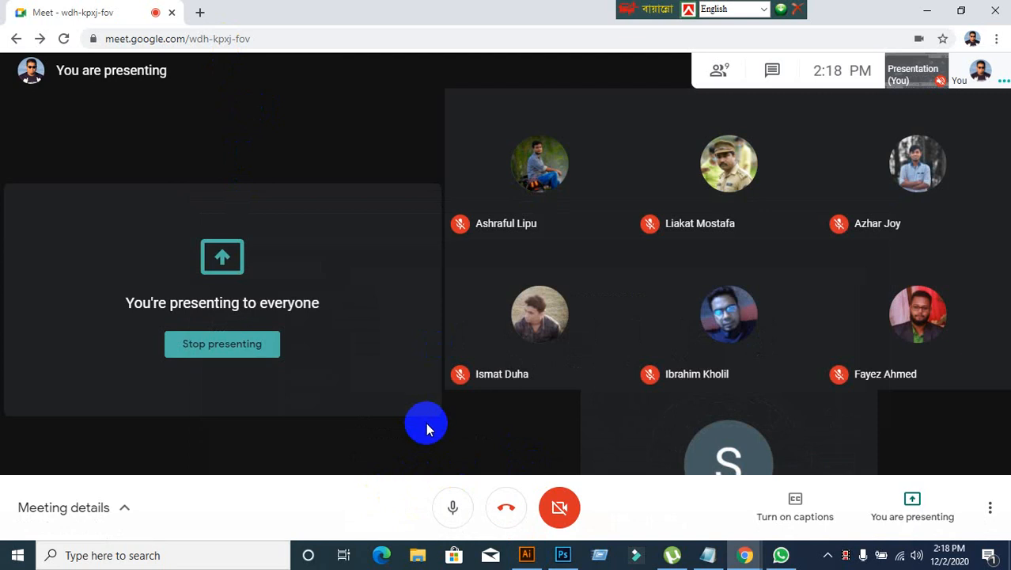
click(200, 12)
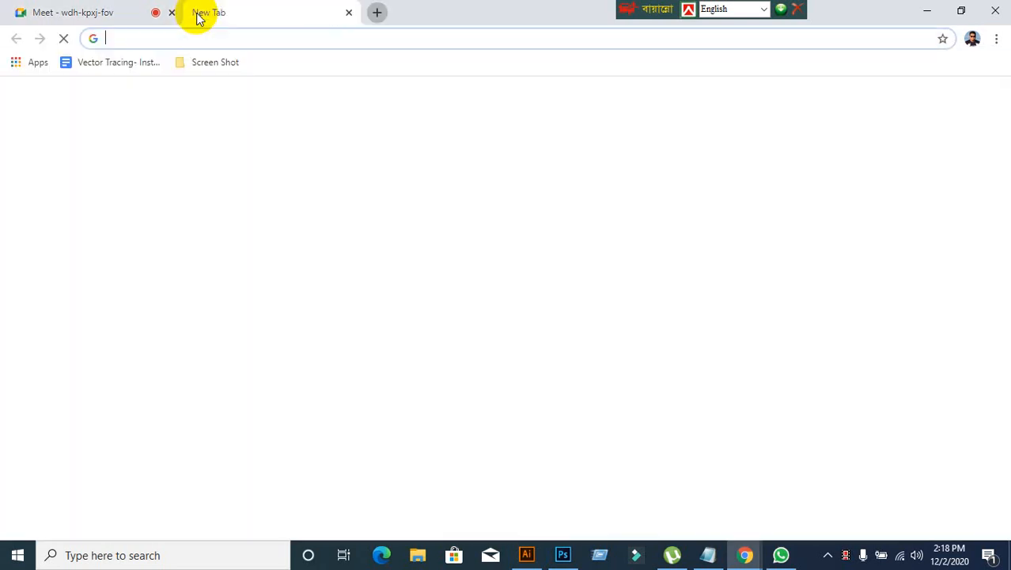
click(43, 15)
click(267, 16)
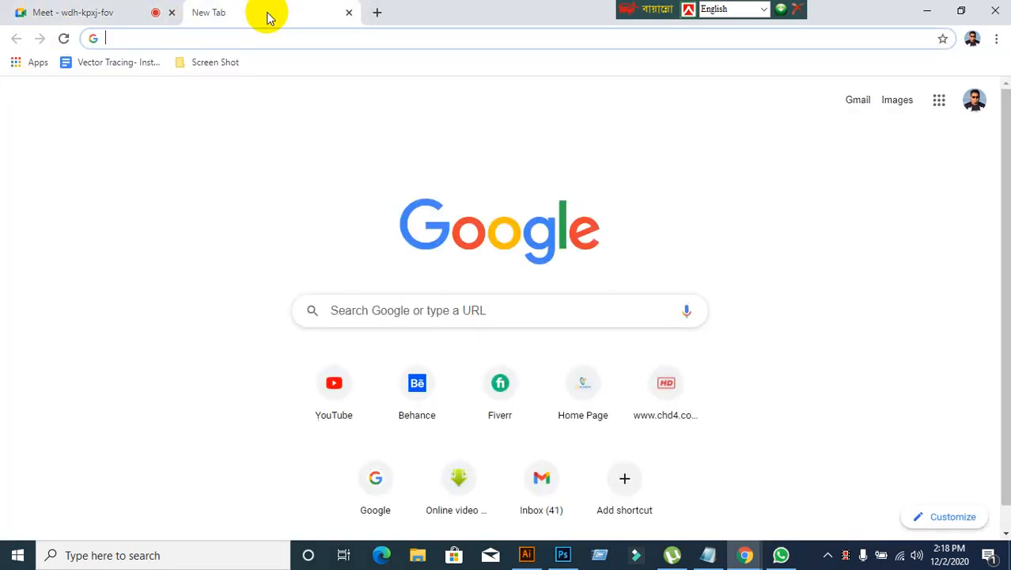
click(72, 16)
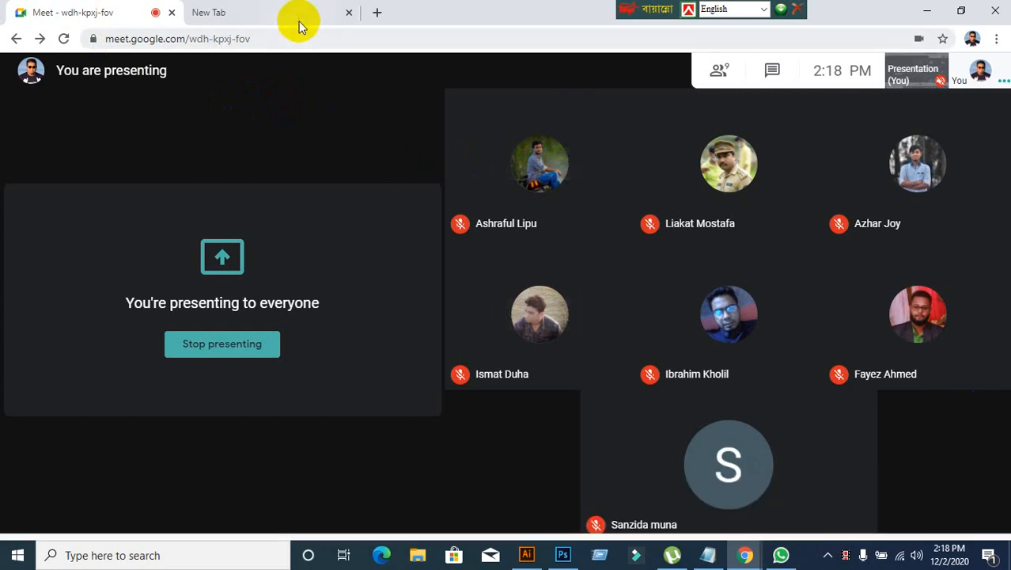
click(296, 17)
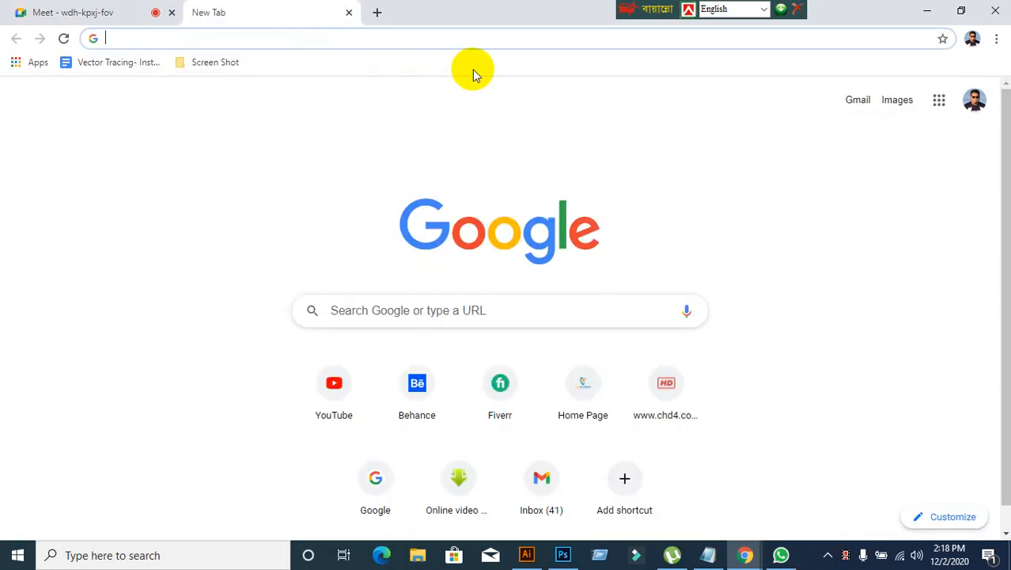
text(www)
key(BackSpace)
key(BackSpace)
key(BackSpace)
key(BackSpace)
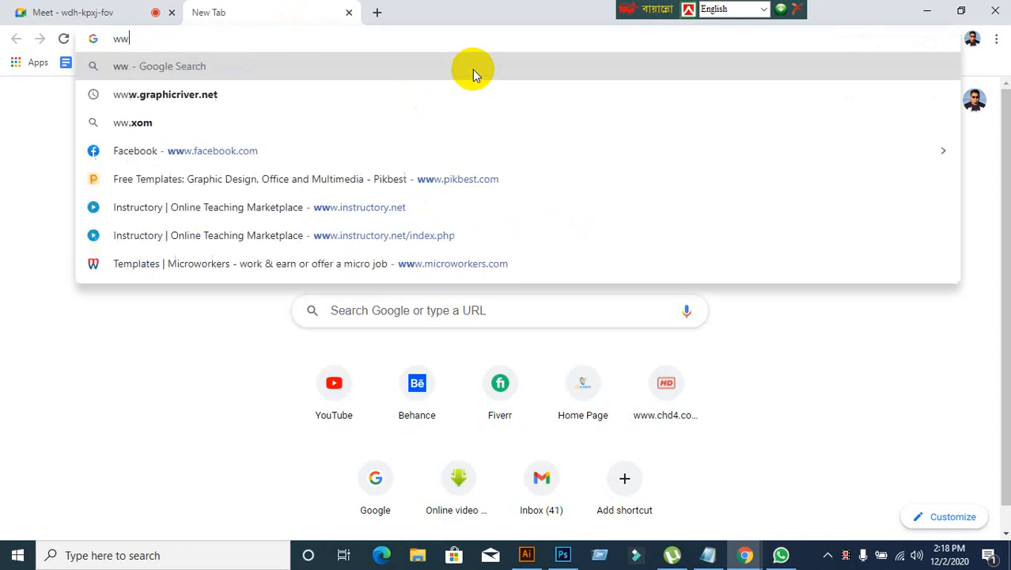
text(www.gr)
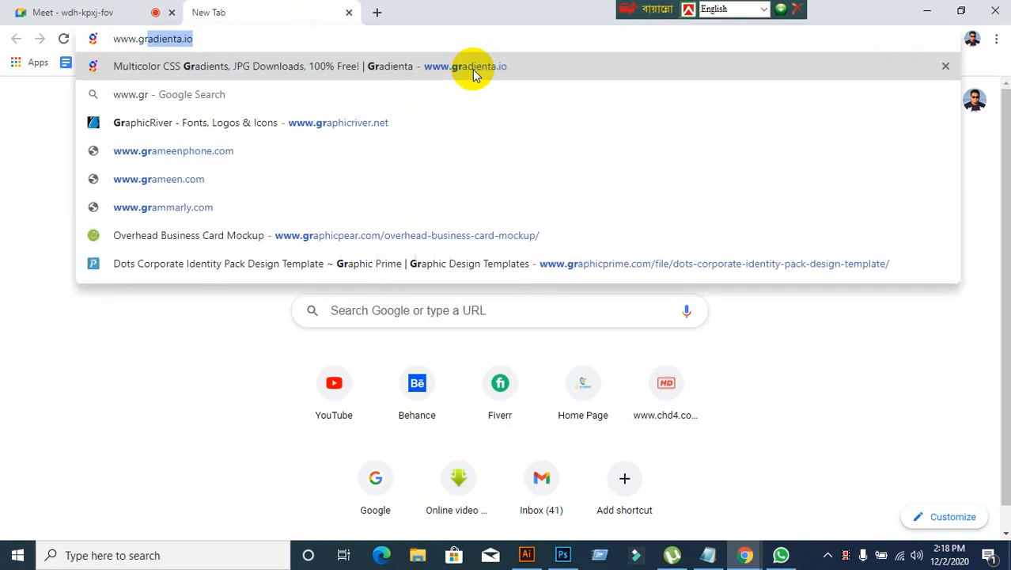
text(ap)
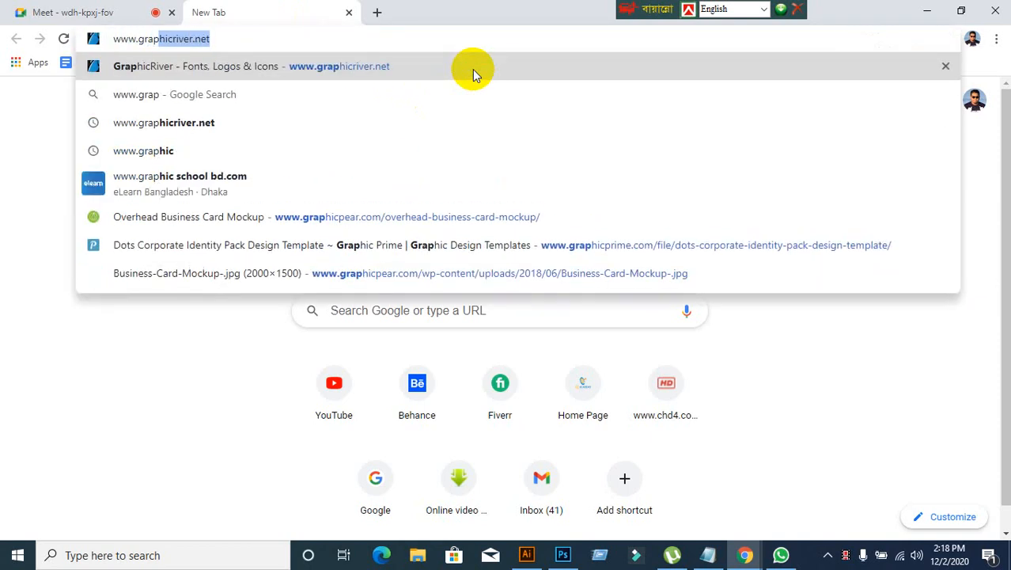
key(Return)
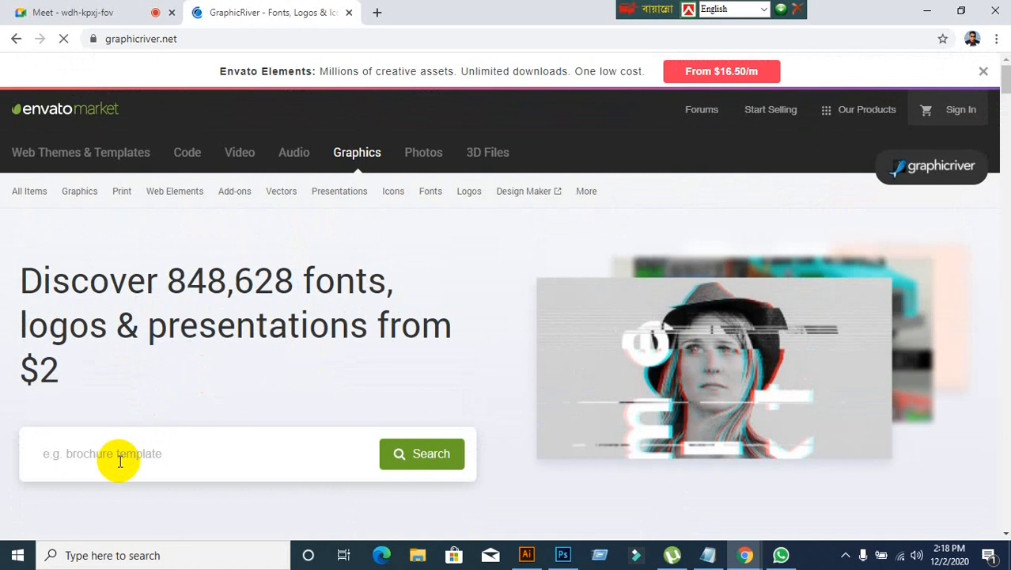
Step: Search GraphicRiver for letterhead in the Print category and sort the results by Trending
click(119, 460)
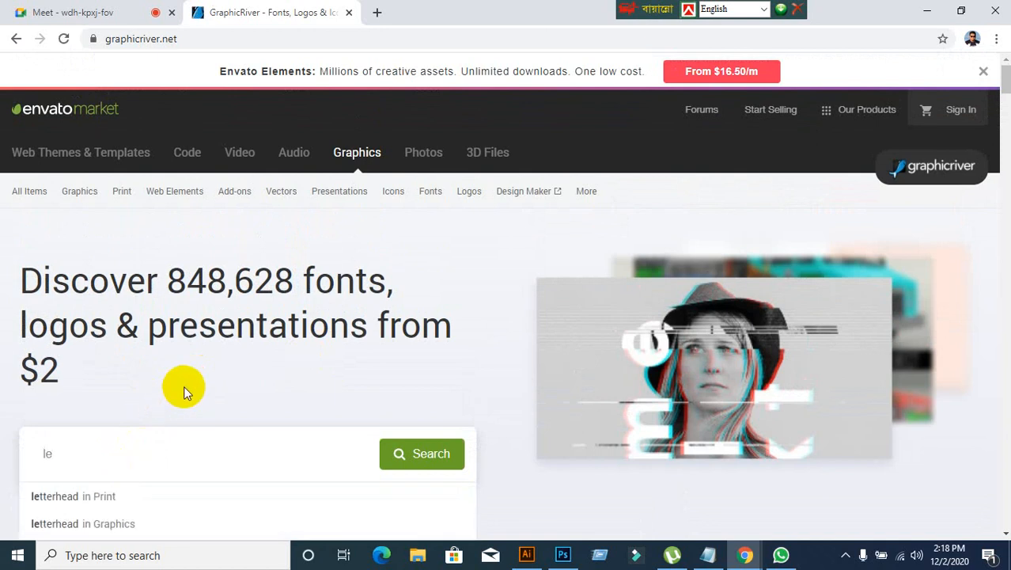
click(77, 498)
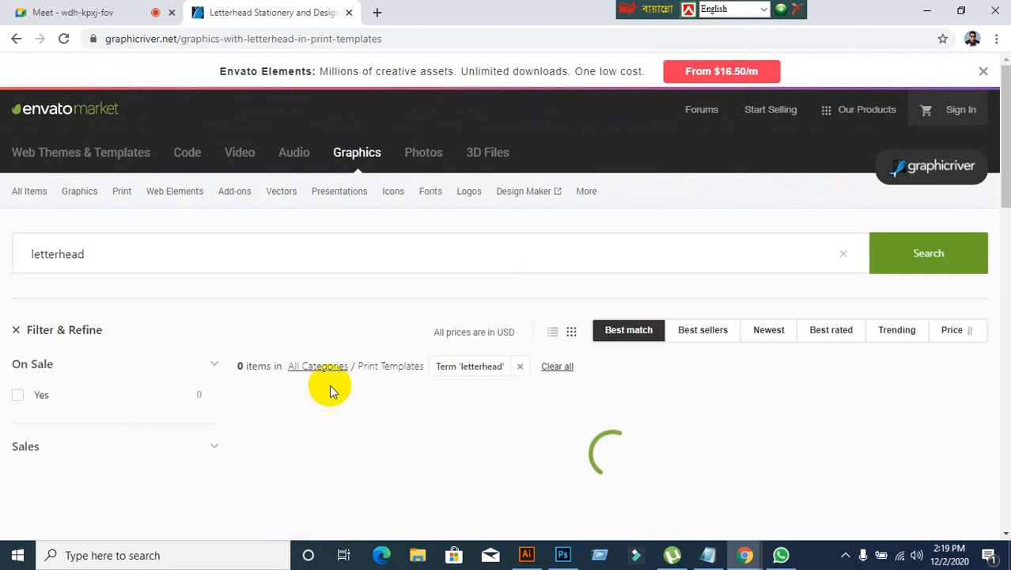
scroll(431, 360, down, 3)
scroll(434, 368, up, 1)
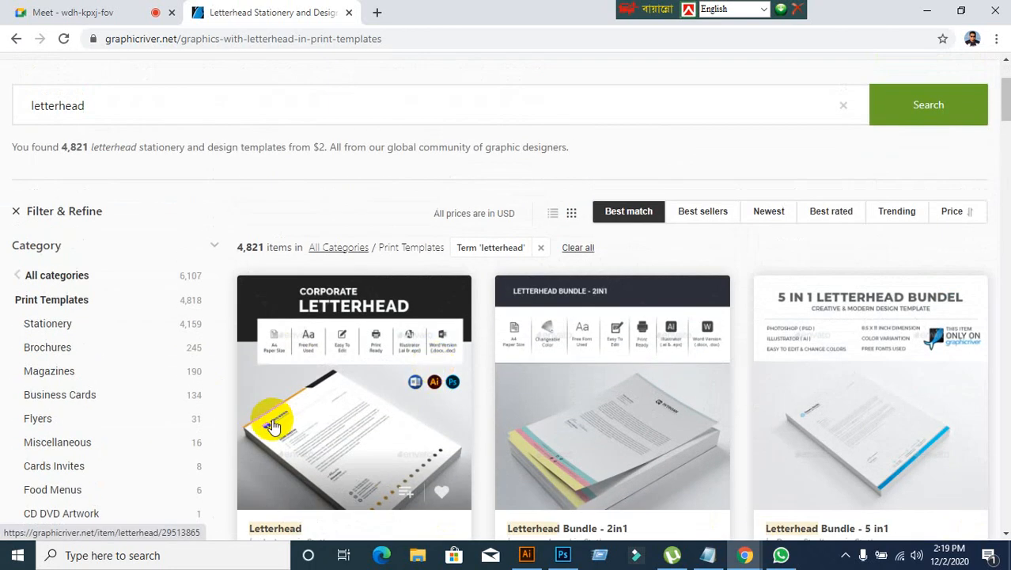
click(899, 219)
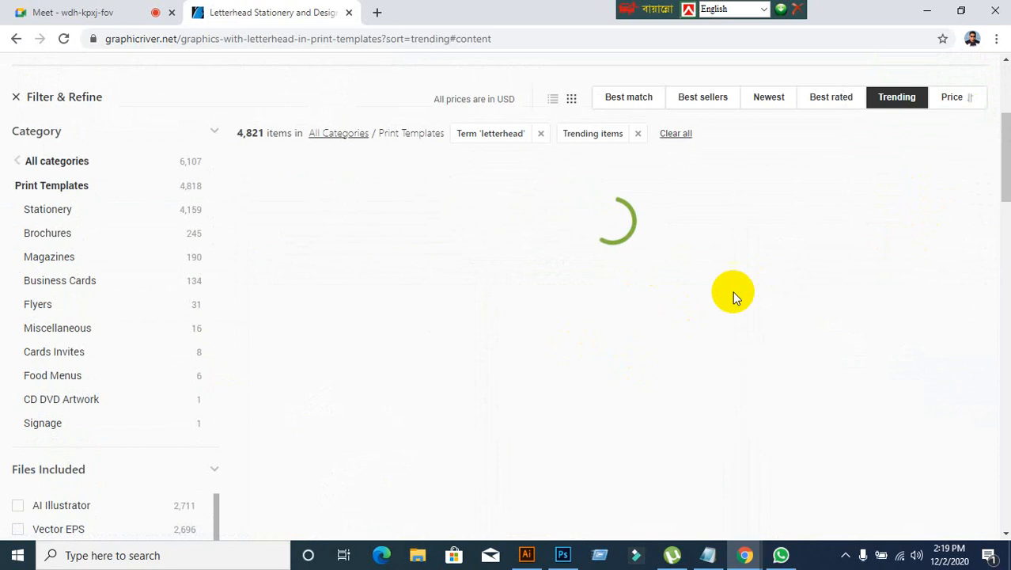
Step: Browse the trending letterhead results and open the blue-and-white Leaves letterhead with the leaf and pencil mockup
scroll(593, 372, down, 8)
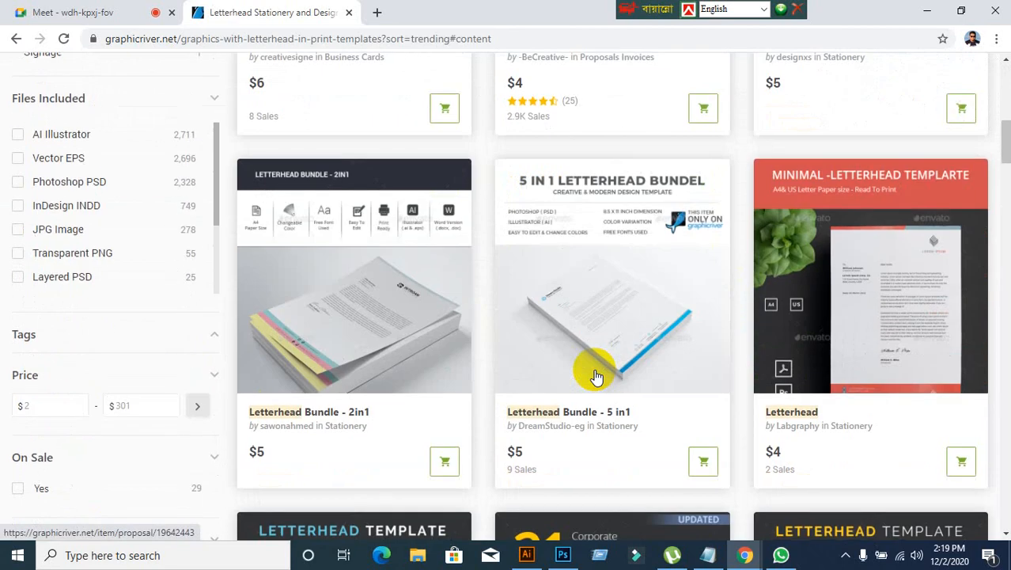
scroll(595, 377, down, 6)
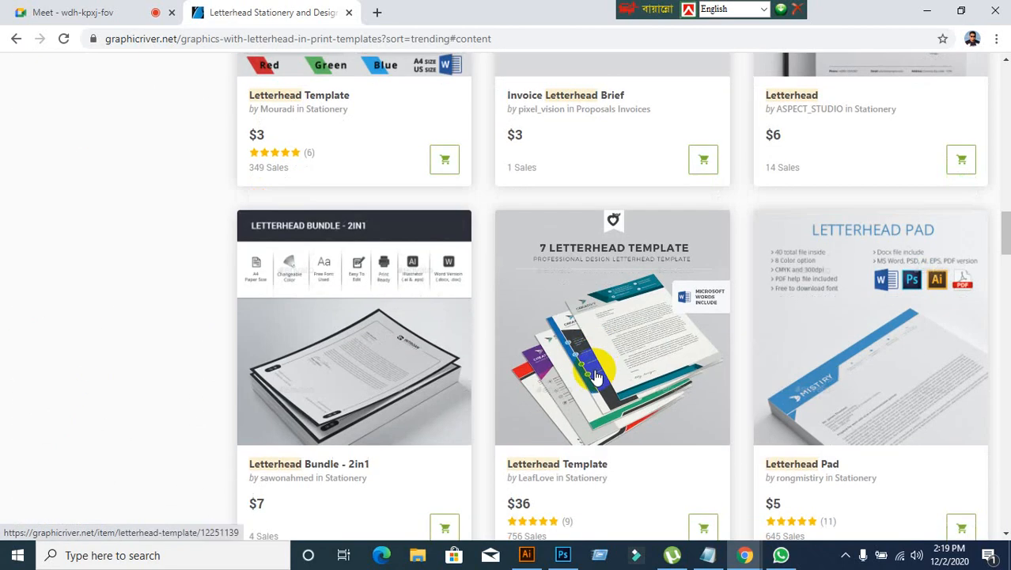
scroll(595, 376, down, 6)
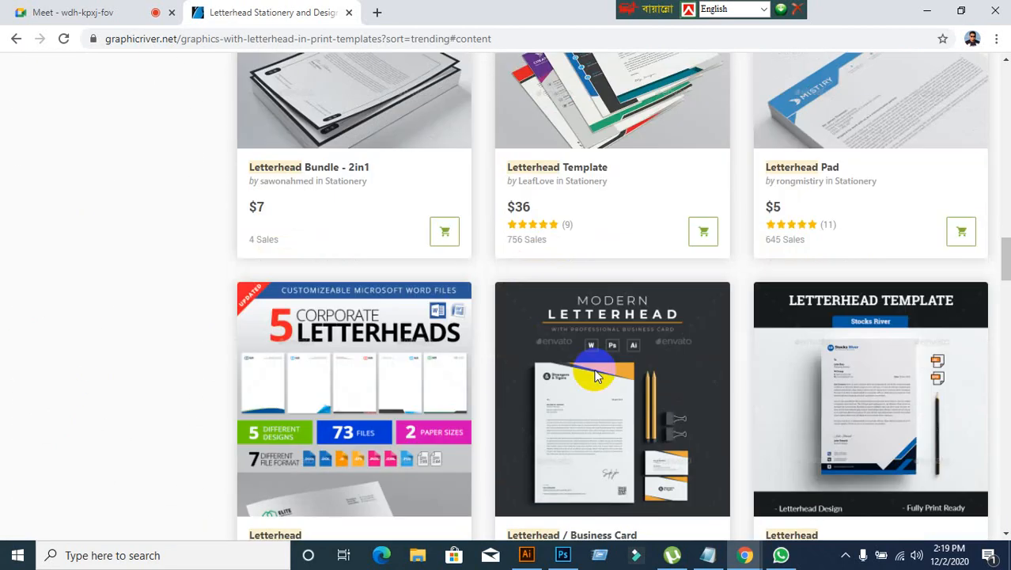
scroll(596, 378, down, 4)
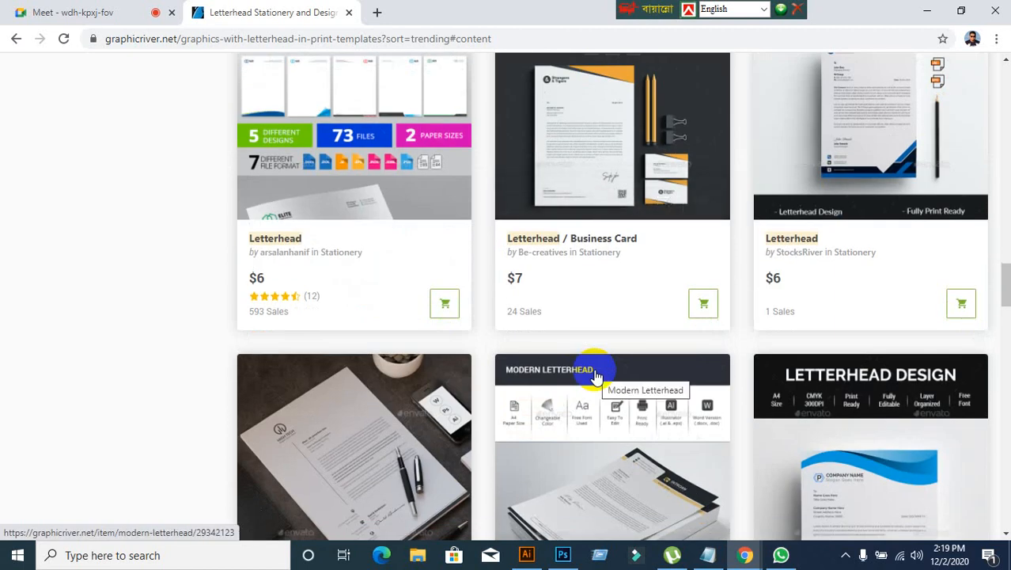
scroll(596, 377, down, 6)
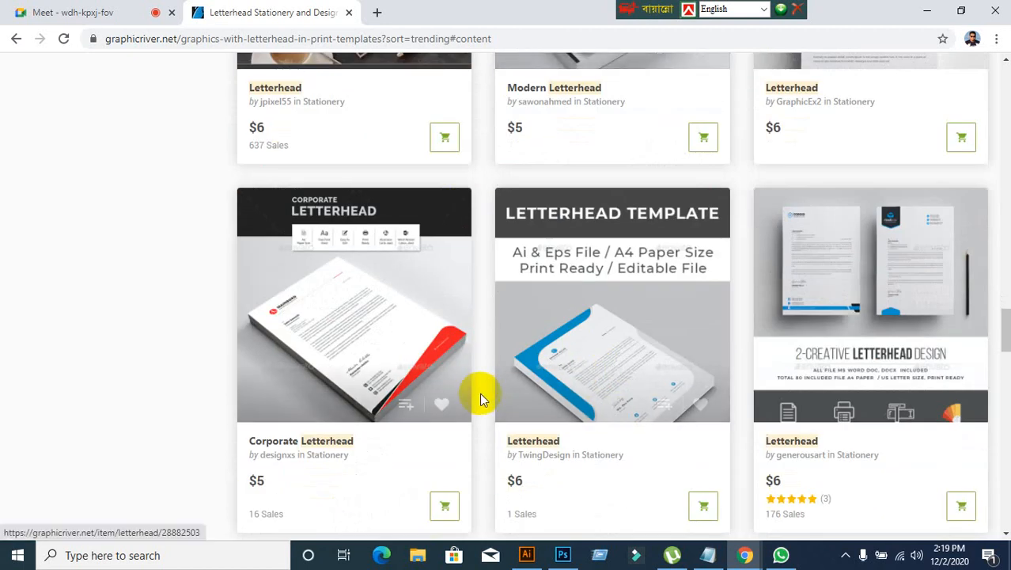
scroll(482, 324, down, 3)
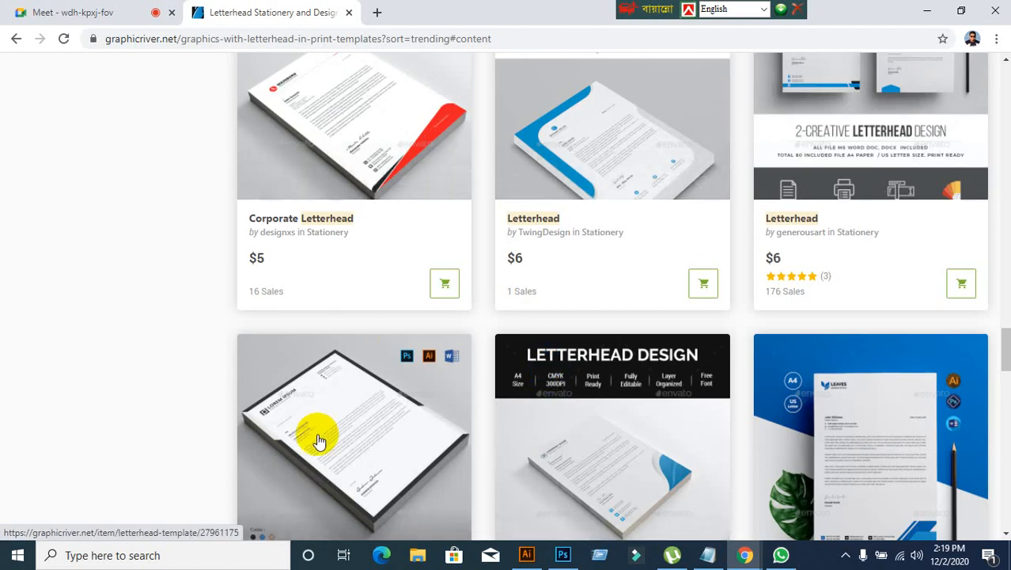
click(888, 446)
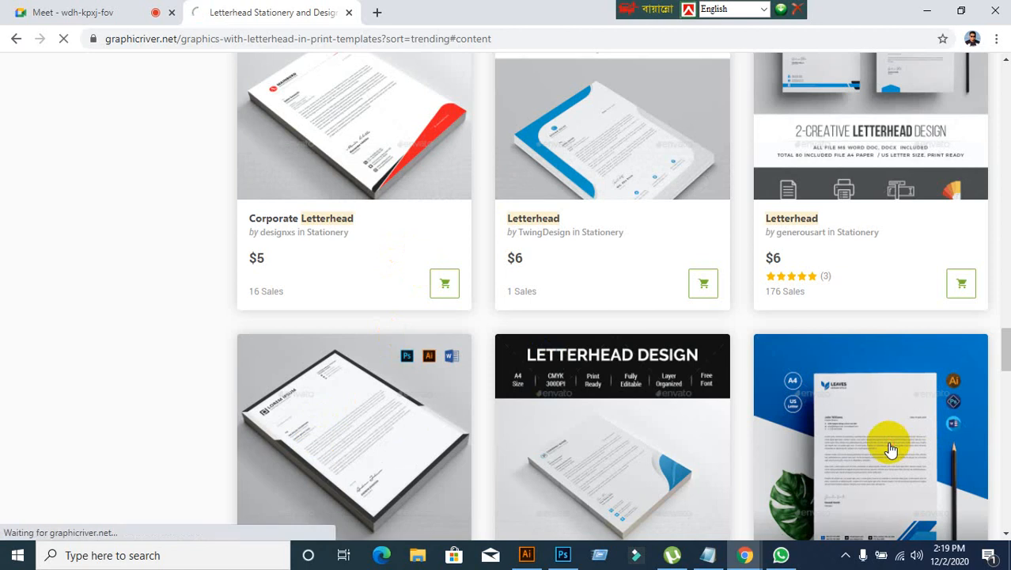
Step: Examine the Leaves letterhead's preview images, including its layout, footer shapes and colour variants
scroll(382, 463, down, 3)
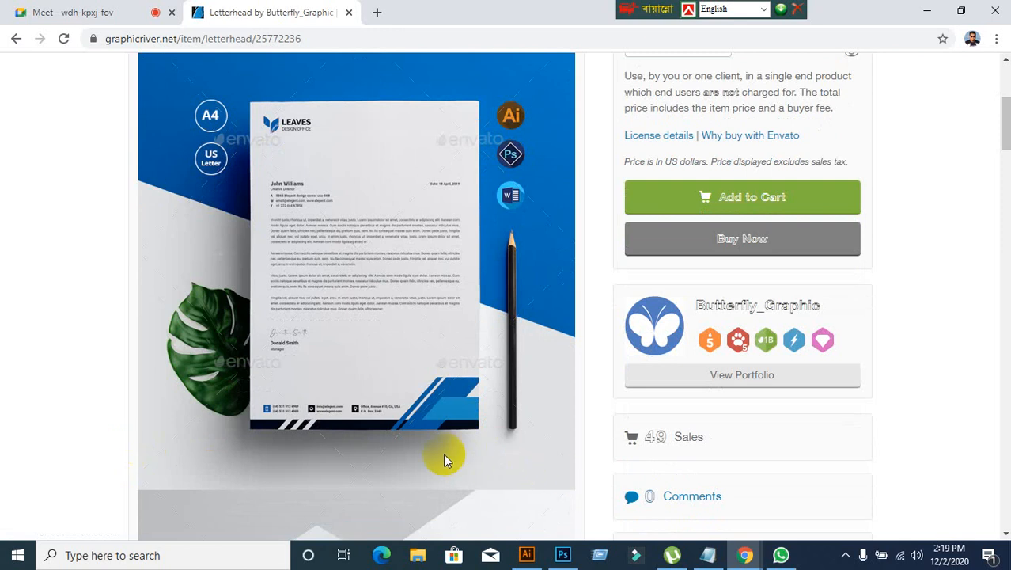
scroll(444, 459, down, 8)
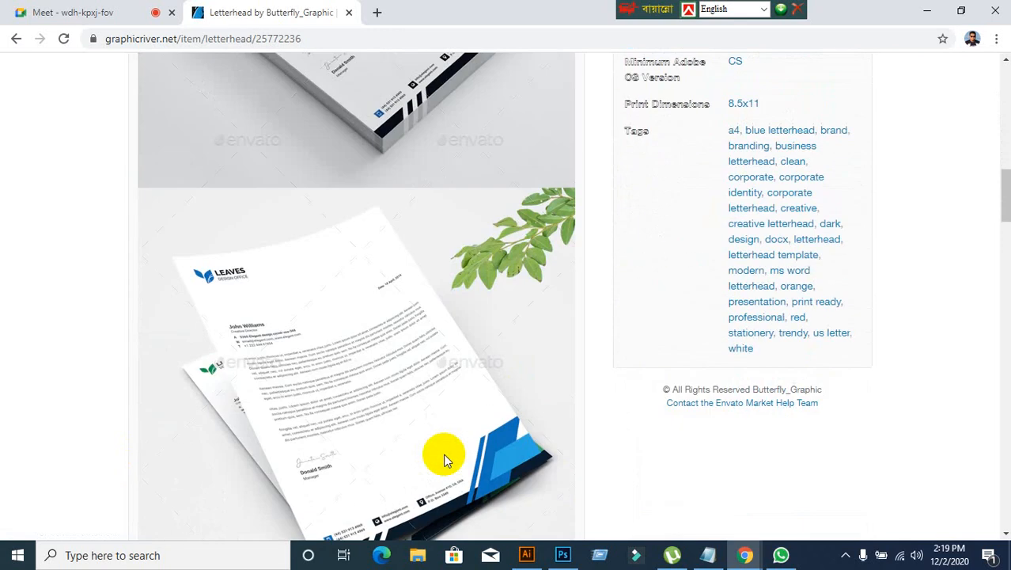
scroll(444, 459, up, 12)
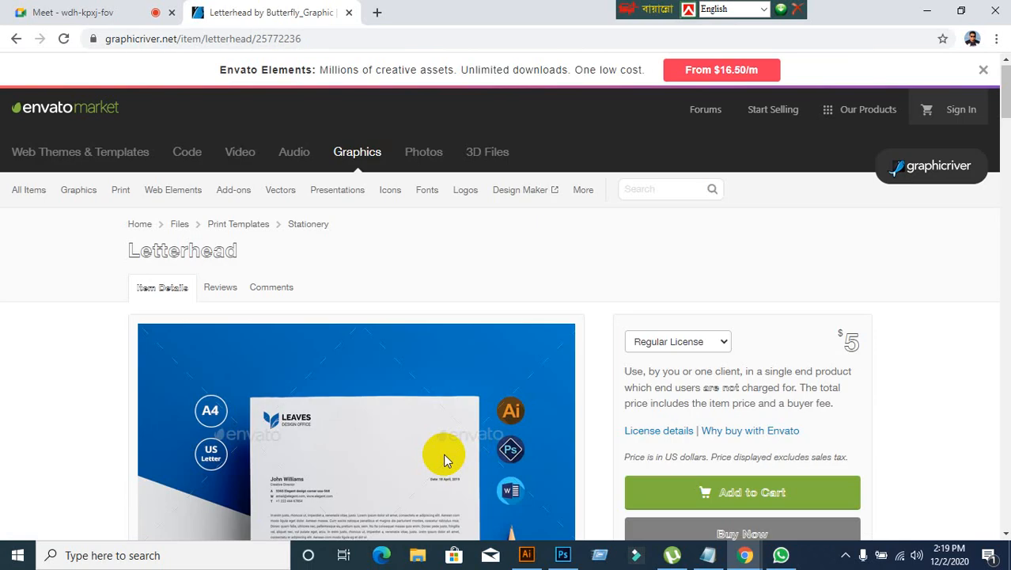
scroll(444, 459, down, 3)
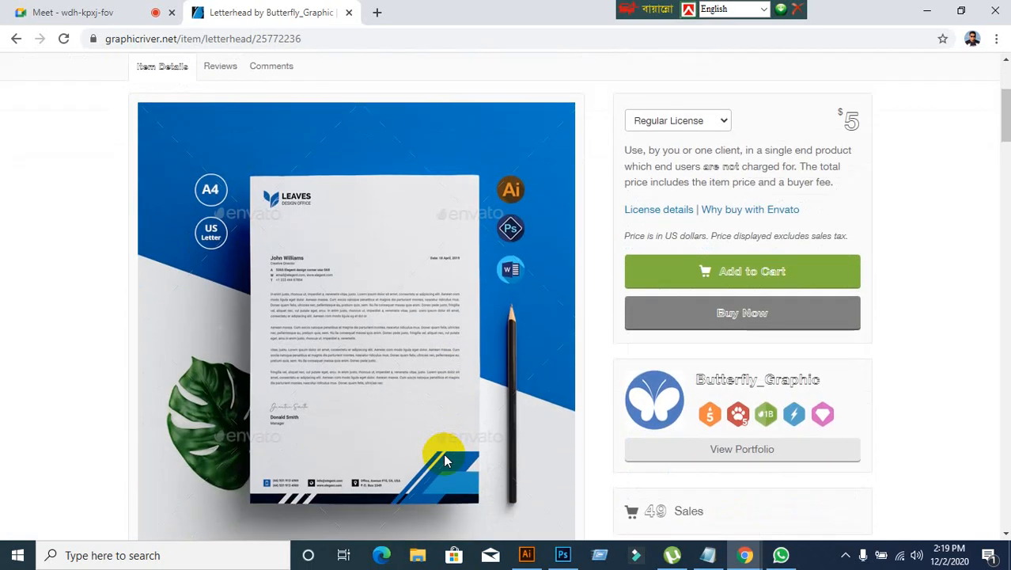
scroll(436, 467, down, 18)
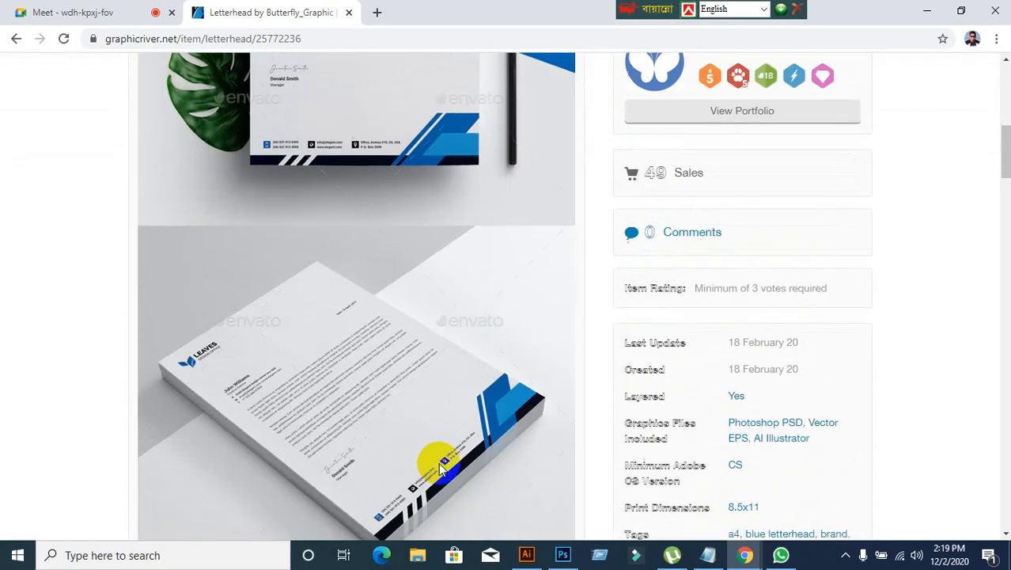
scroll(439, 459, down, 3)
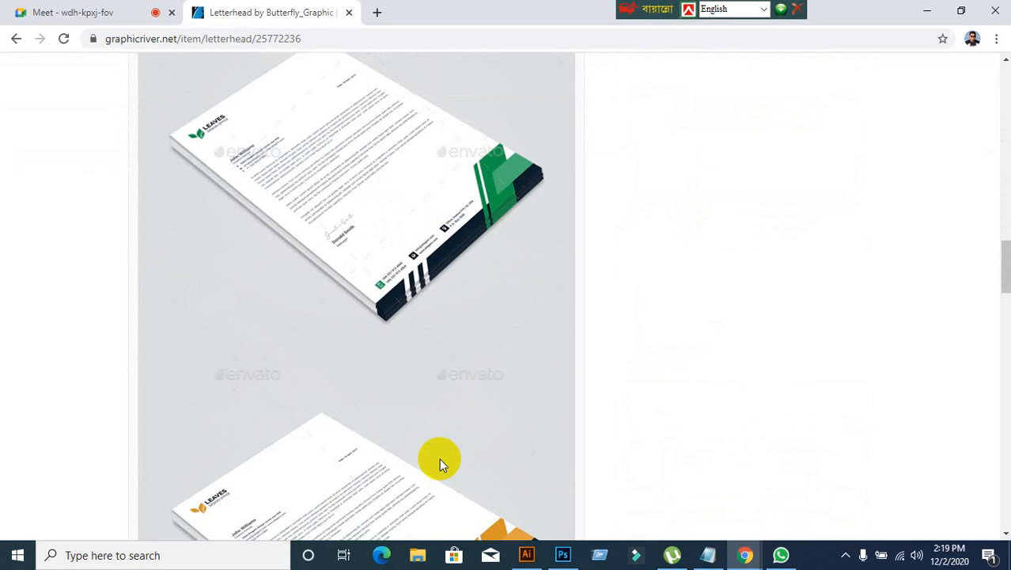
Step: Return to the trending letterhead results and examine the designs down to the end of the first results page
click(15, 39)
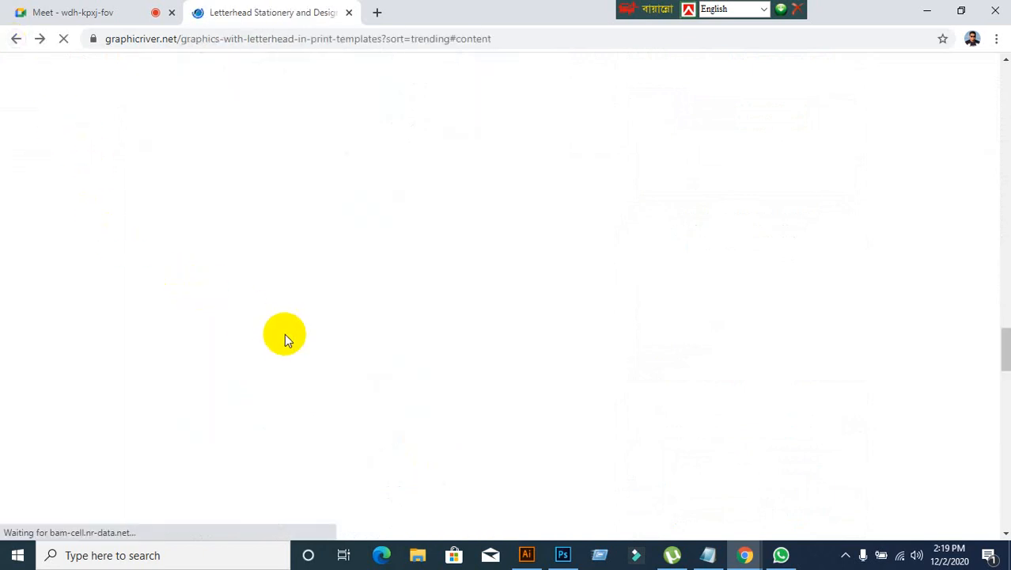
scroll(480, 366, down, 8)
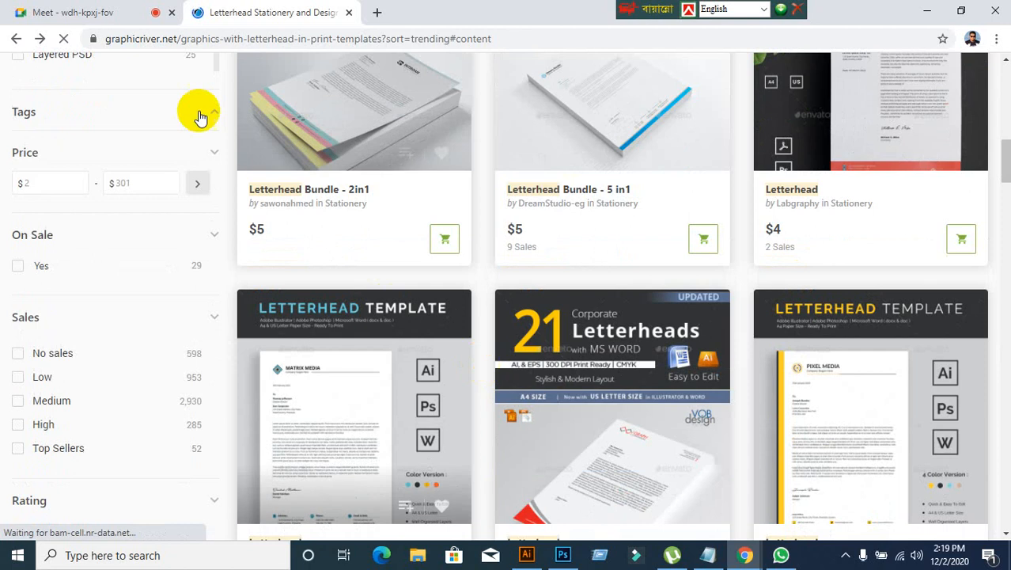
click(70, 12)
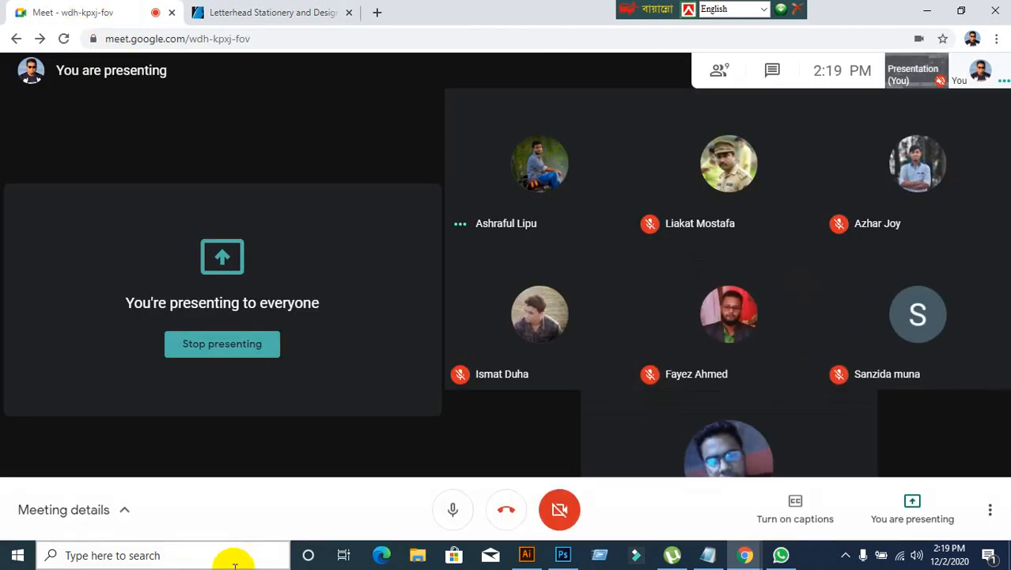
click(294, 8)
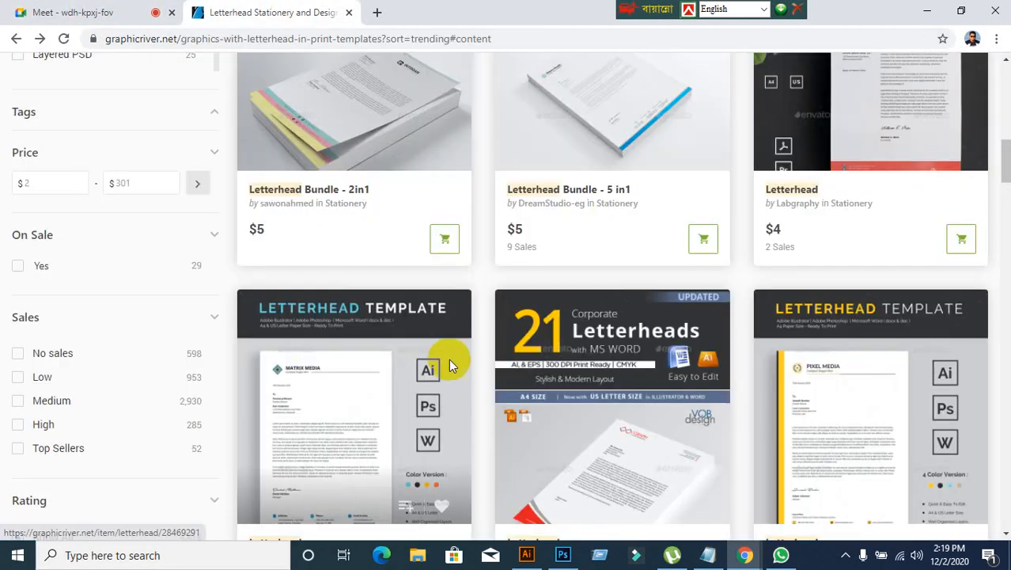
scroll(506, 364, down, 2)
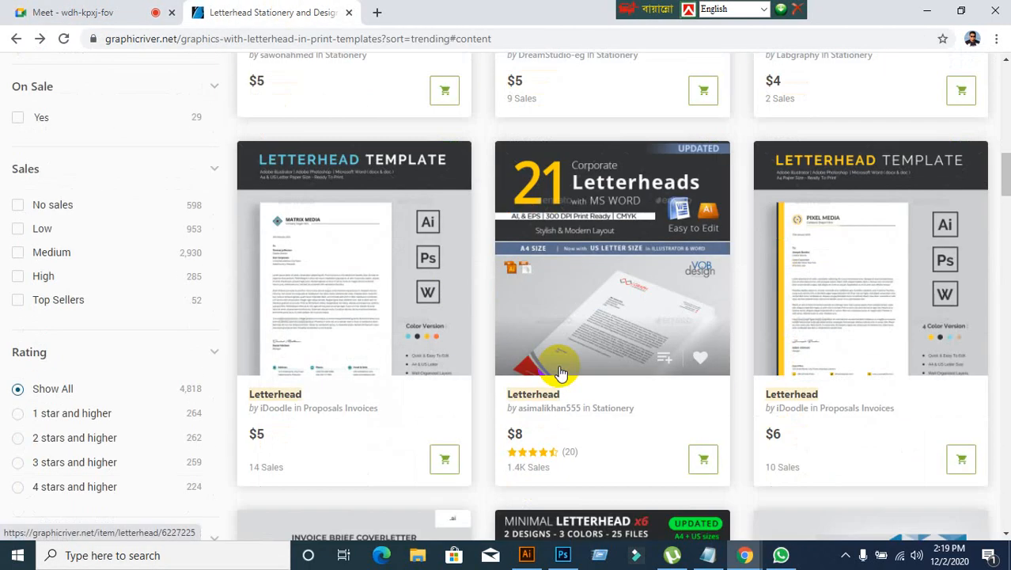
scroll(546, 293, down, 11)
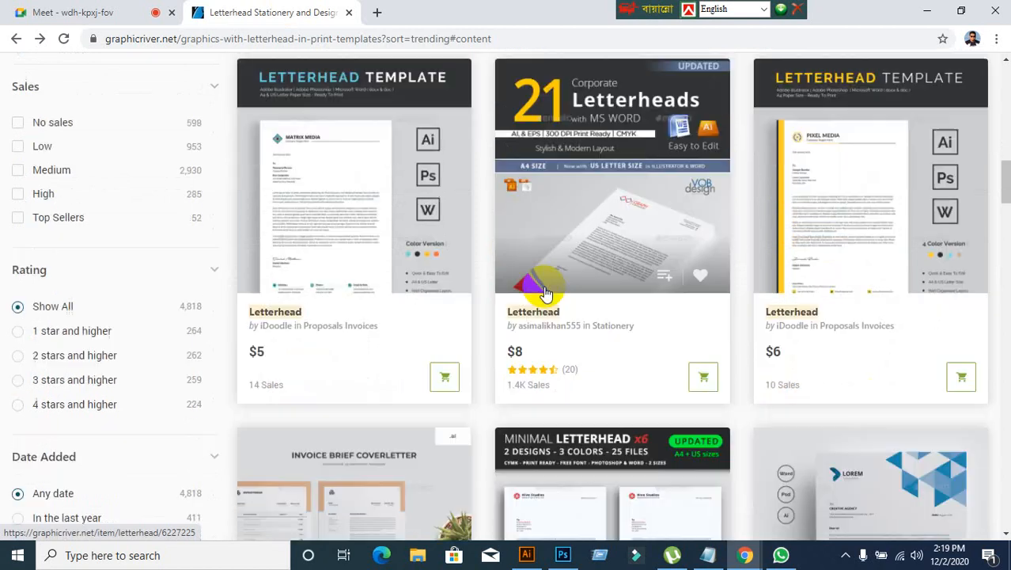
scroll(546, 293, down, 9)
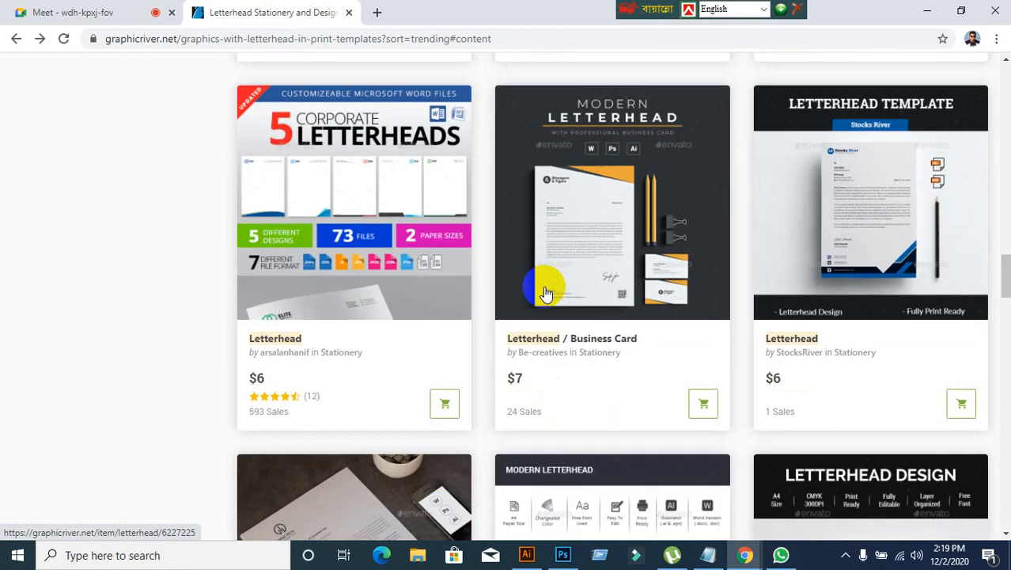
scroll(546, 293, down, 3)
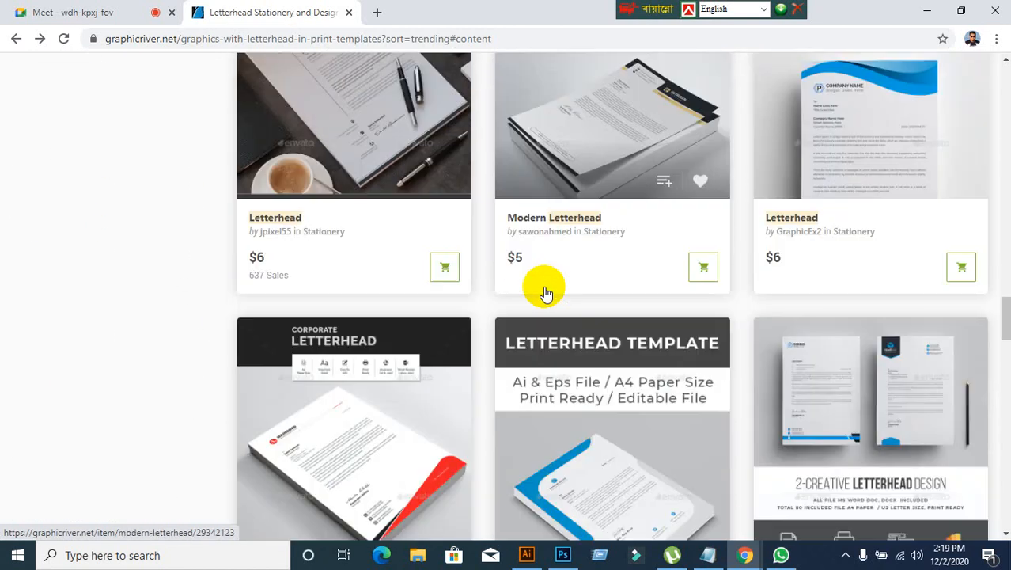
scroll(546, 293, down, 2)
scroll(546, 294, down, 3)
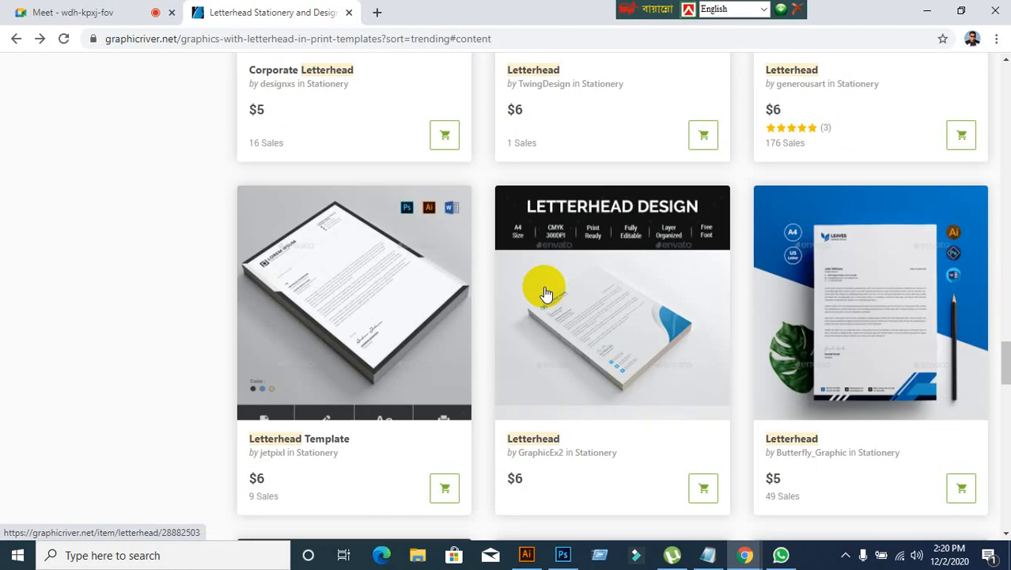
scroll(546, 294, down, 4)
scroll(546, 294, down, 2)
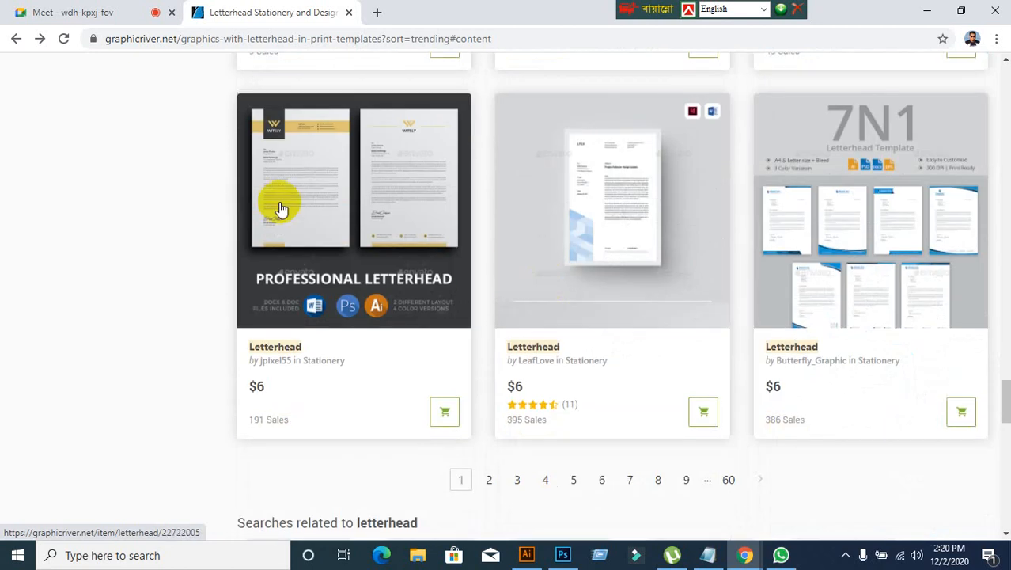
Step: Check the participants in the Google Meet call and return to the GraphicRiver letterhead results
click(83, 14)
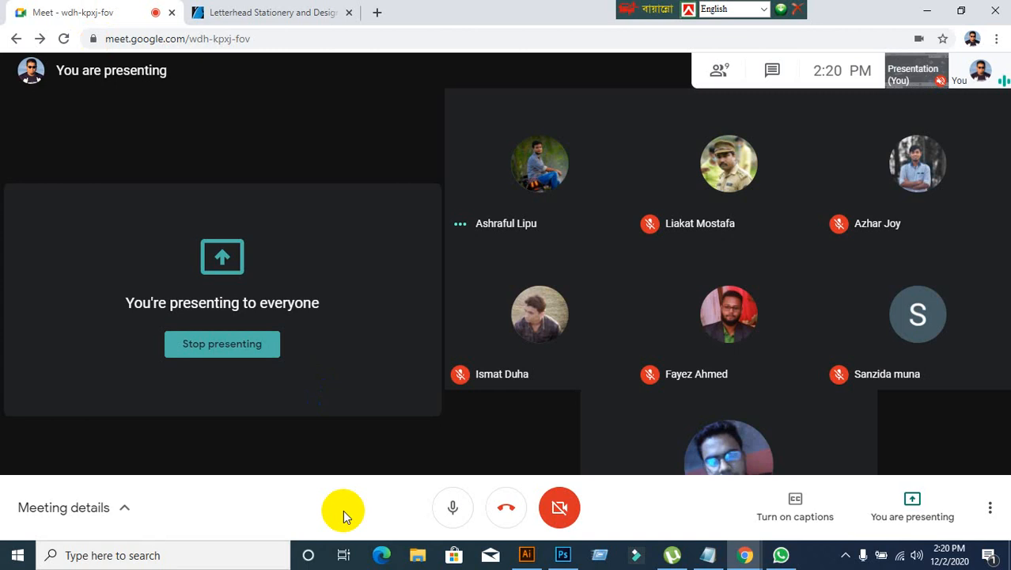
click(344, 513)
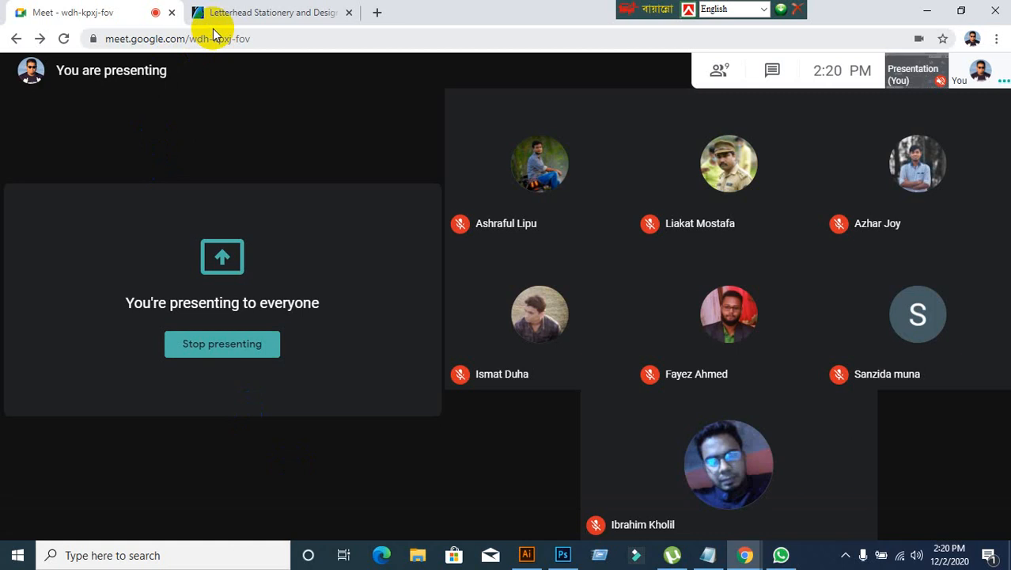
click(293, 11)
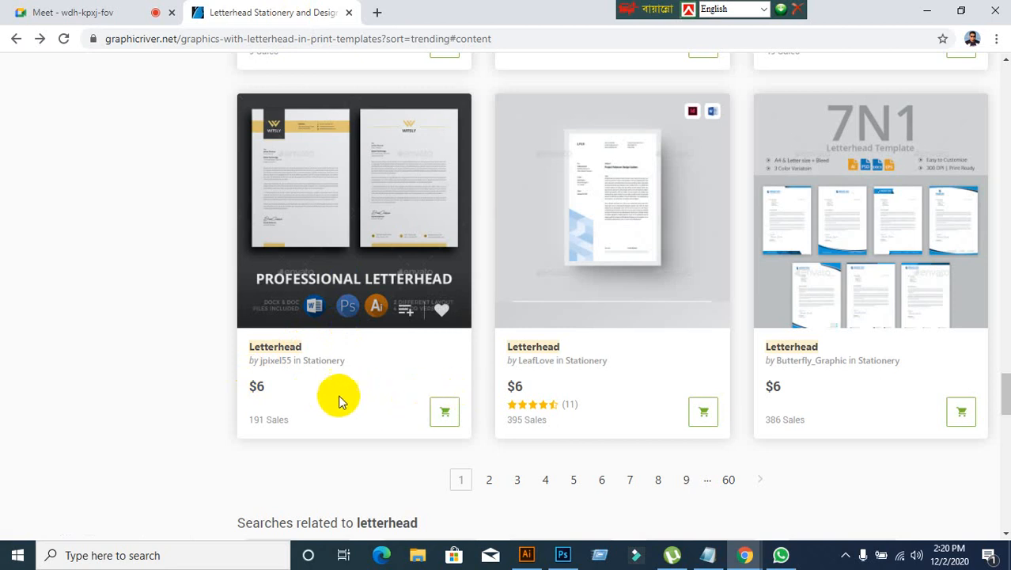
Step: Open the second page of trending letterhead results and examine its designs down to the end of the page
scroll(343, 390, down, 2)
click(490, 336)
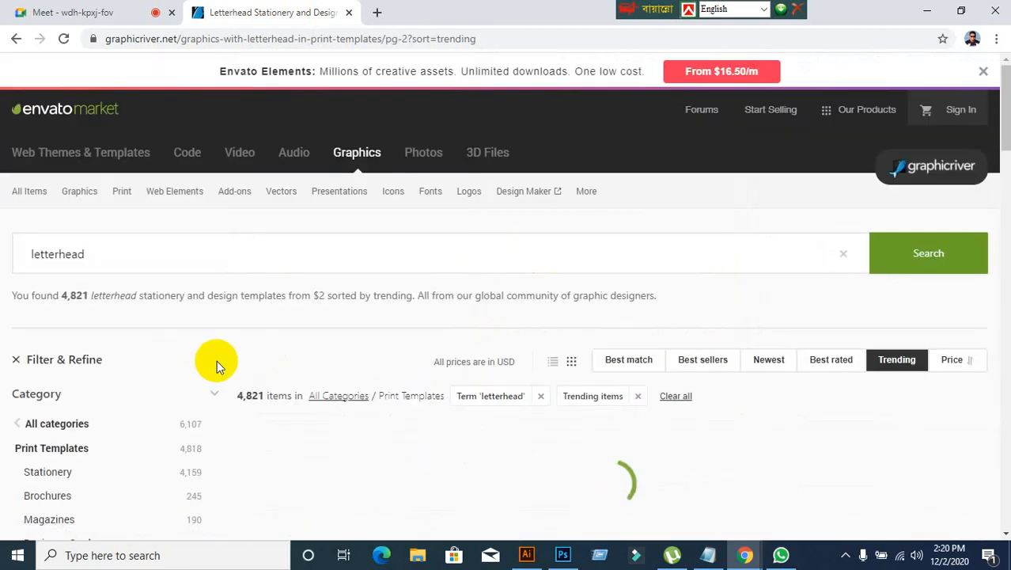
scroll(297, 363, down, 8)
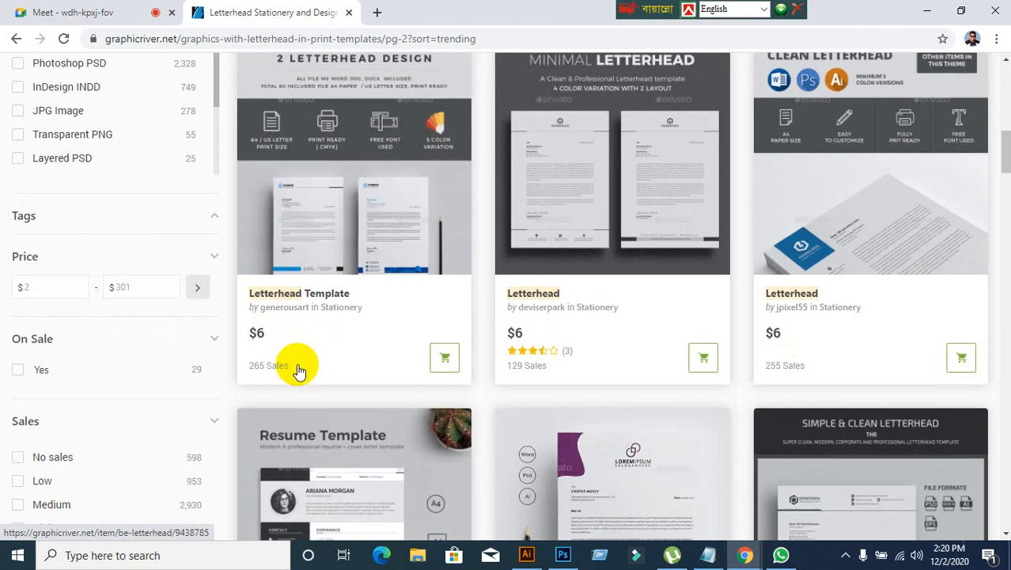
scroll(599, 364, down, 9)
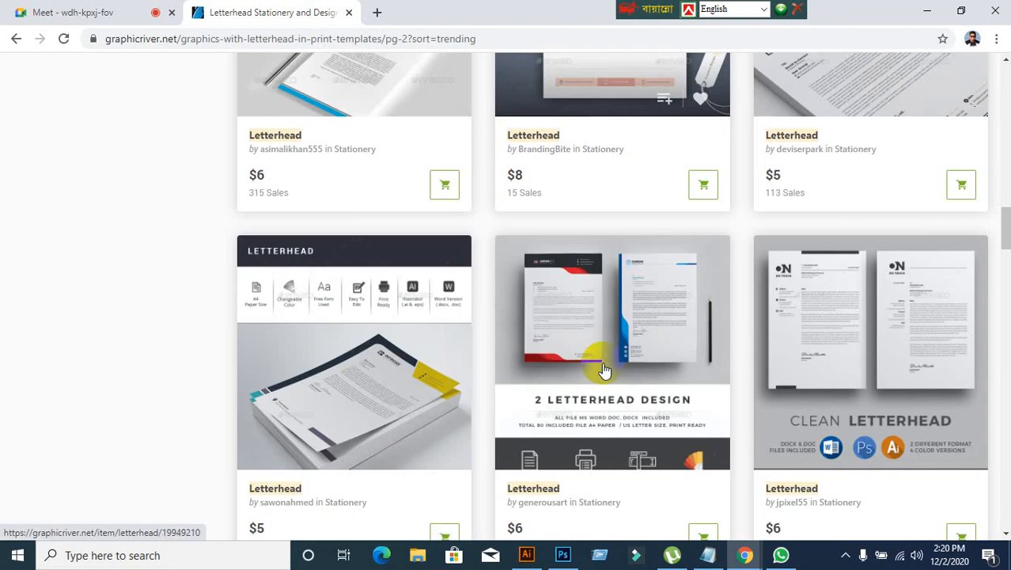
scroll(602, 368, down, 6)
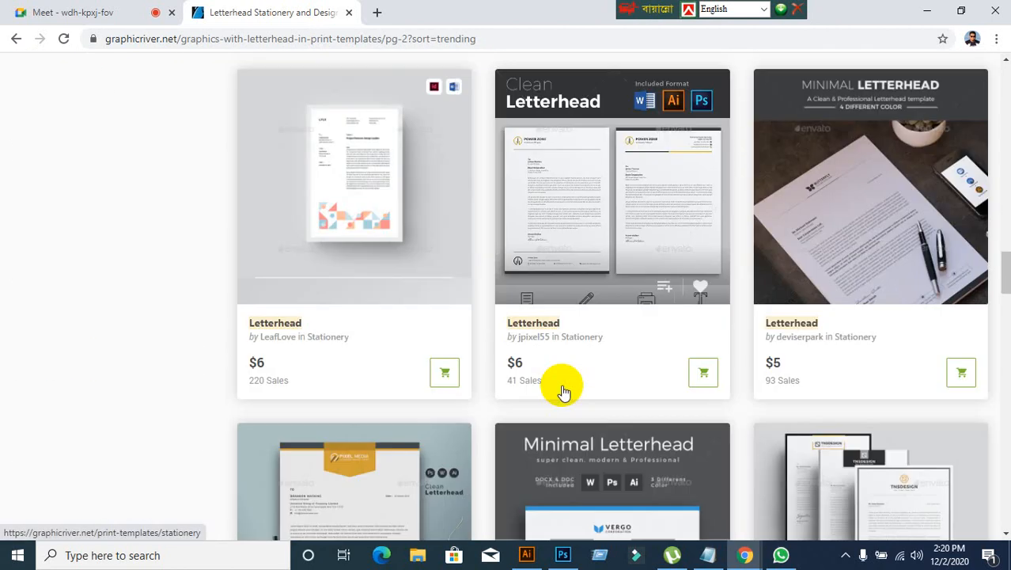
scroll(561, 384, down, 7)
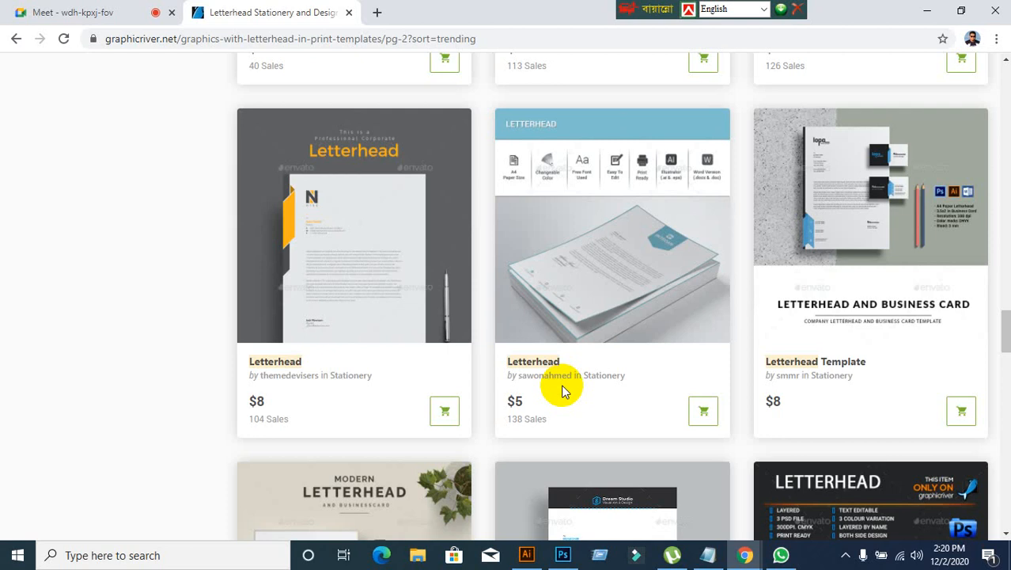
scroll(562, 390, down, 4)
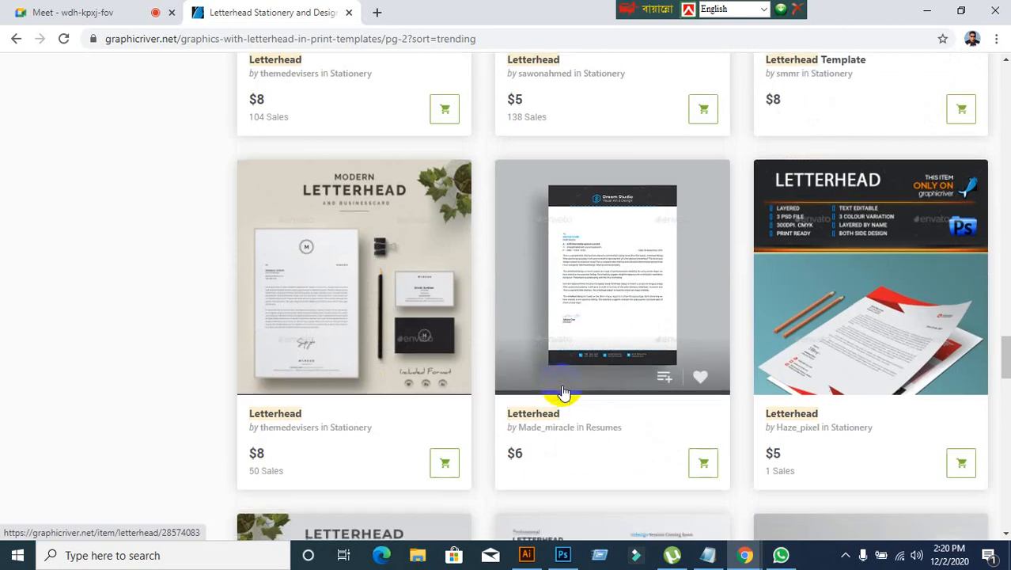
scroll(563, 390, down, 4)
scroll(562, 390, down, 4)
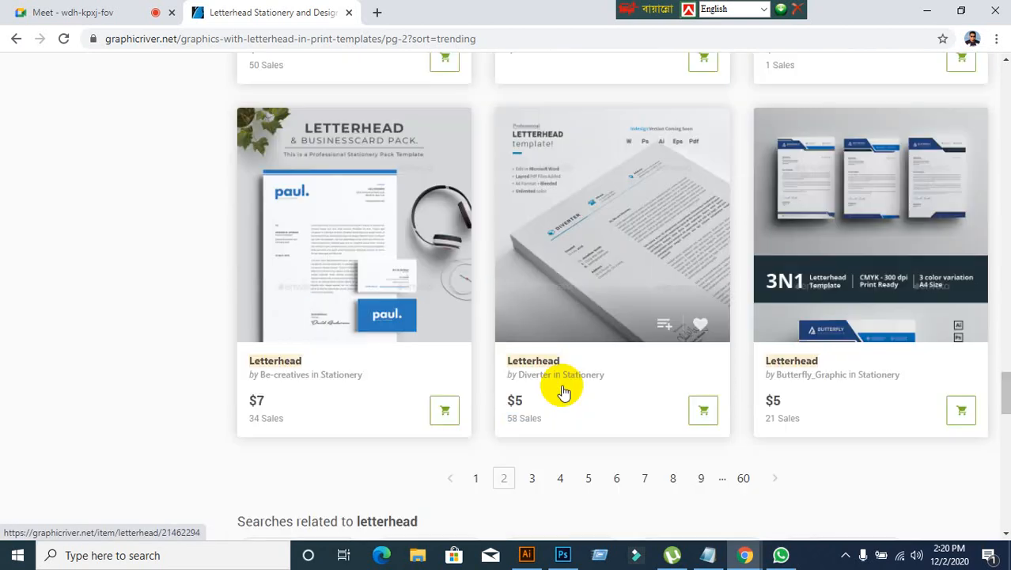
Step: Open the blue 3N1 letterhead template in the last row of the second results page
scroll(563, 390, up, 1)
scroll(562, 390, down, 1)
scroll(562, 390, up, 3)
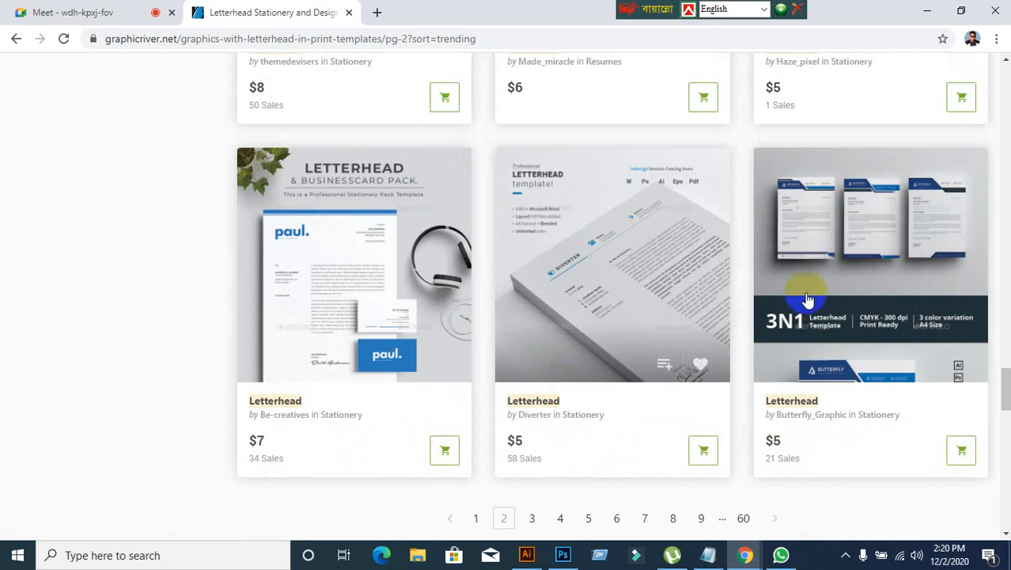
click(876, 221)
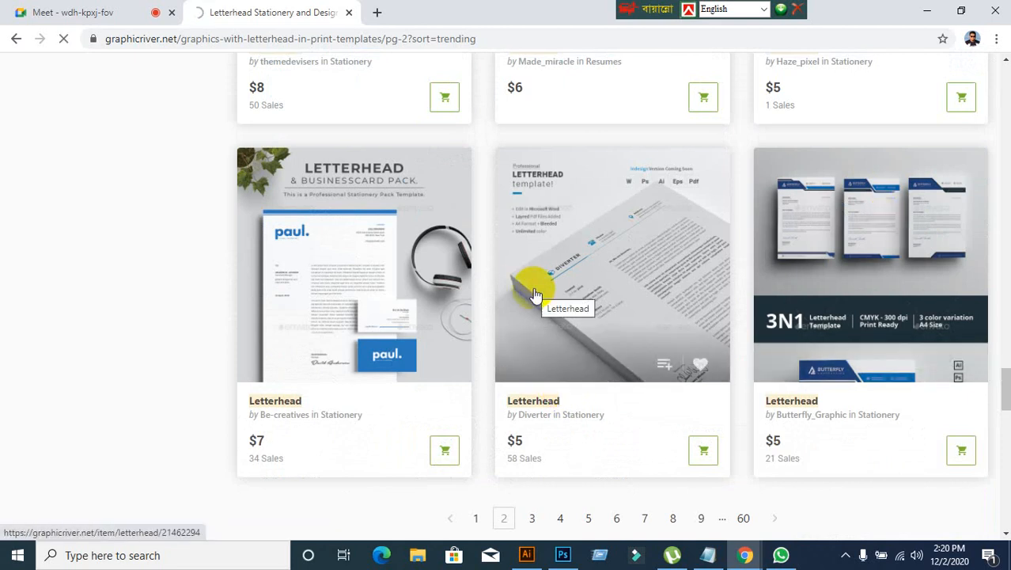
Step: Examine the 3N1 letterhead's preview images, including its header and footer shapes, layouts and colour variations
scroll(86, 377, down, 2)
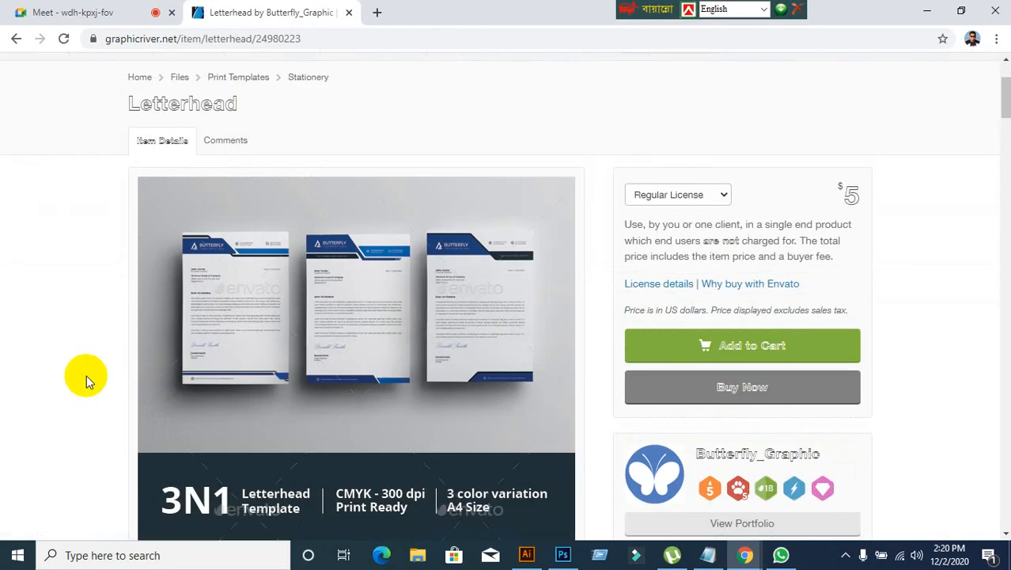
scroll(87, 376, down, 5)
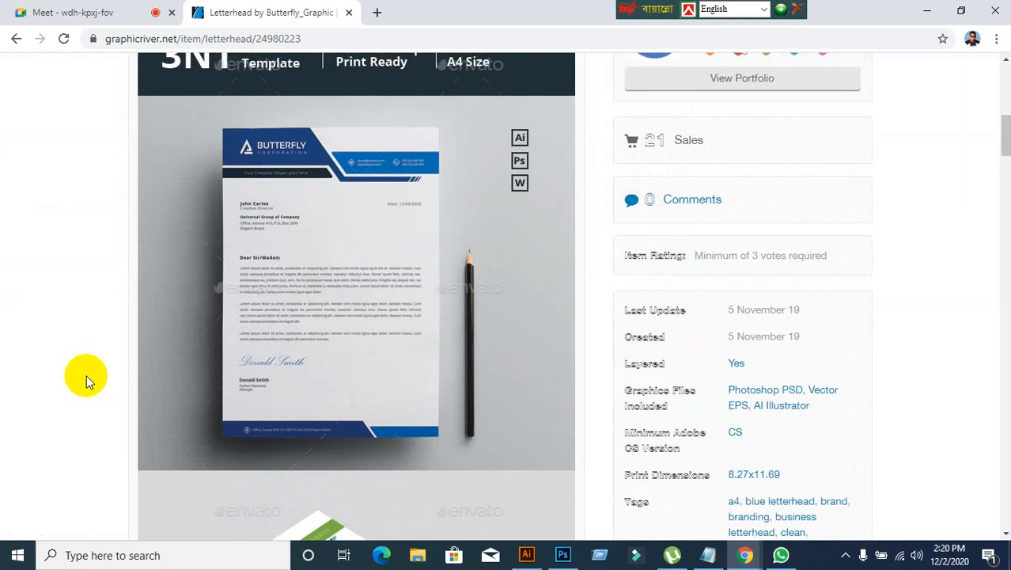
scroll(86, 375, up, 3)
scroll(86, 375, up, 2)
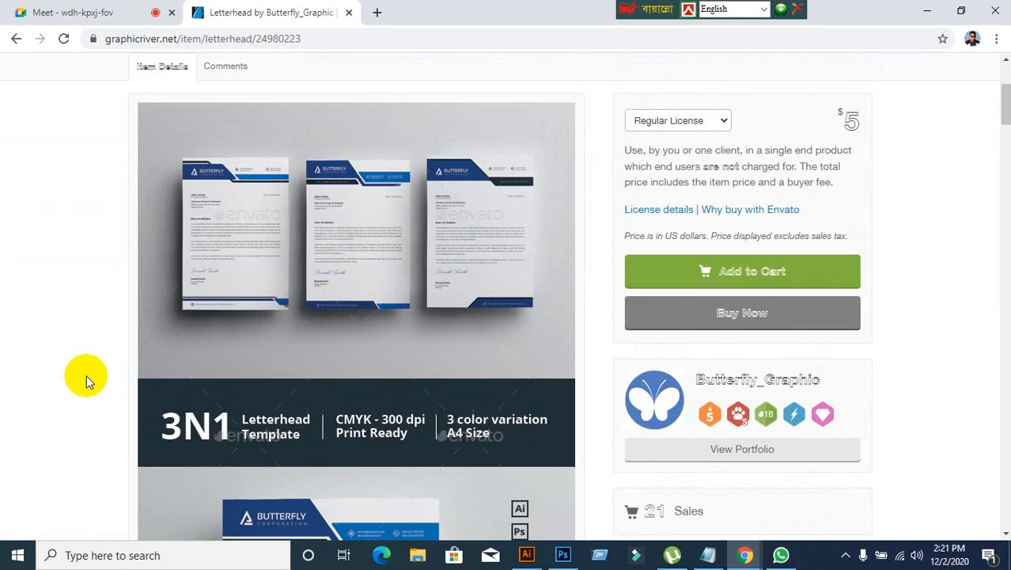
scroll(86, 375, up, 3)
scroll(86, 375, down, 8)
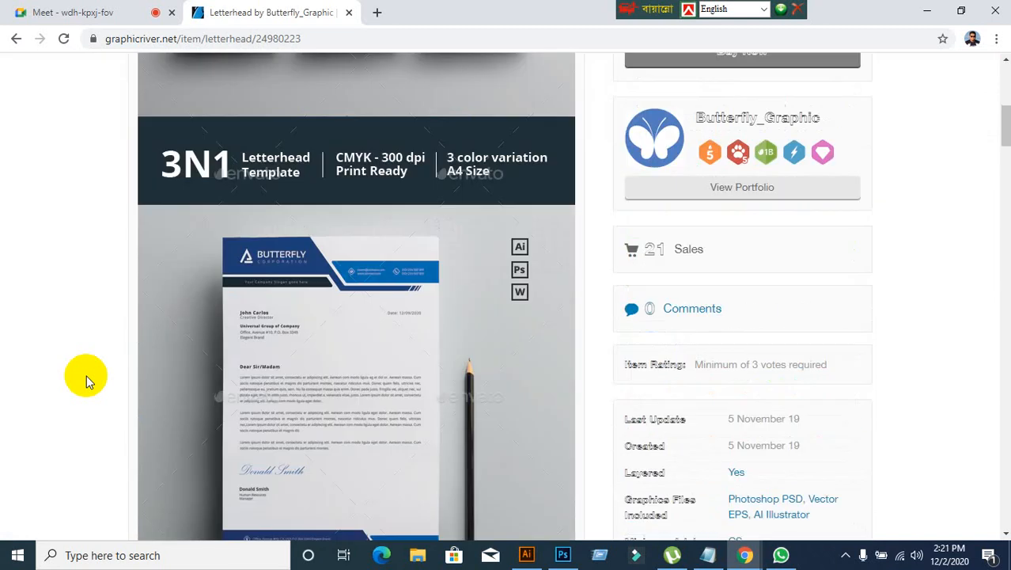
scroll(87, 375, down, 5)
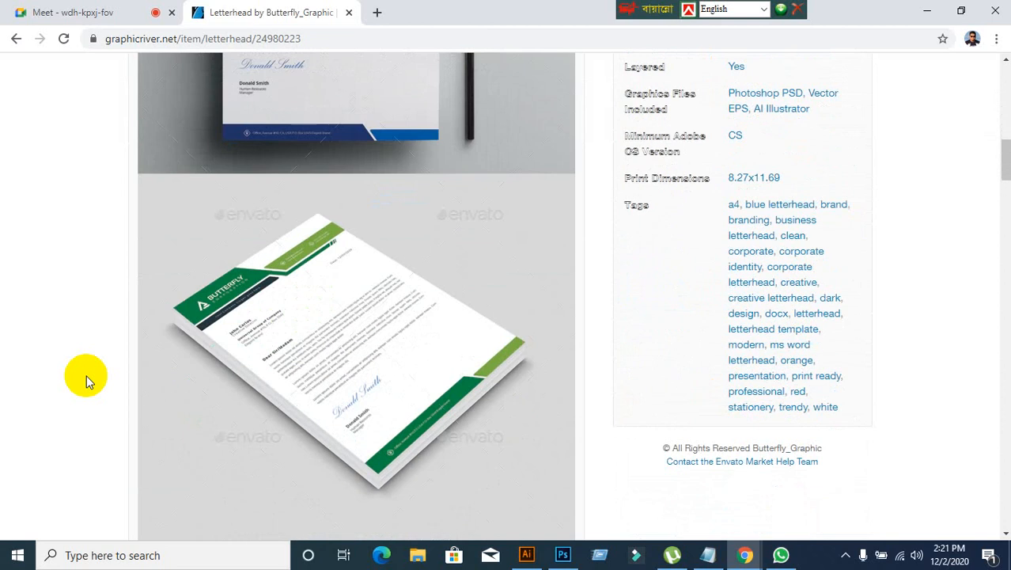
scroll(86, 375, down, 4)
scroll(86, 375, down, 5)
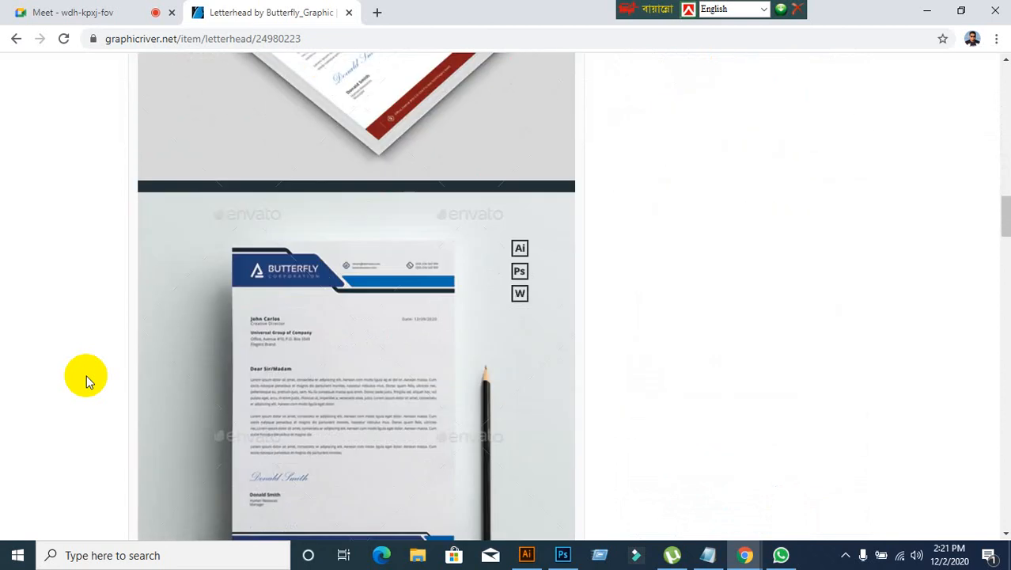
scroll(413, 367, up, 1)
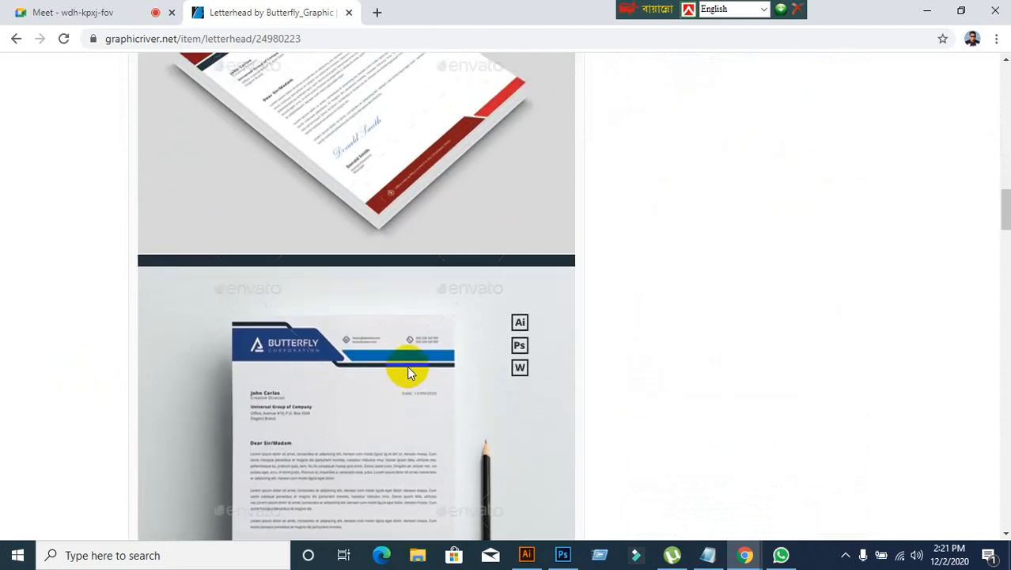
scroll(387, 284, up, 4)
scroll(384, 364, down, 5)
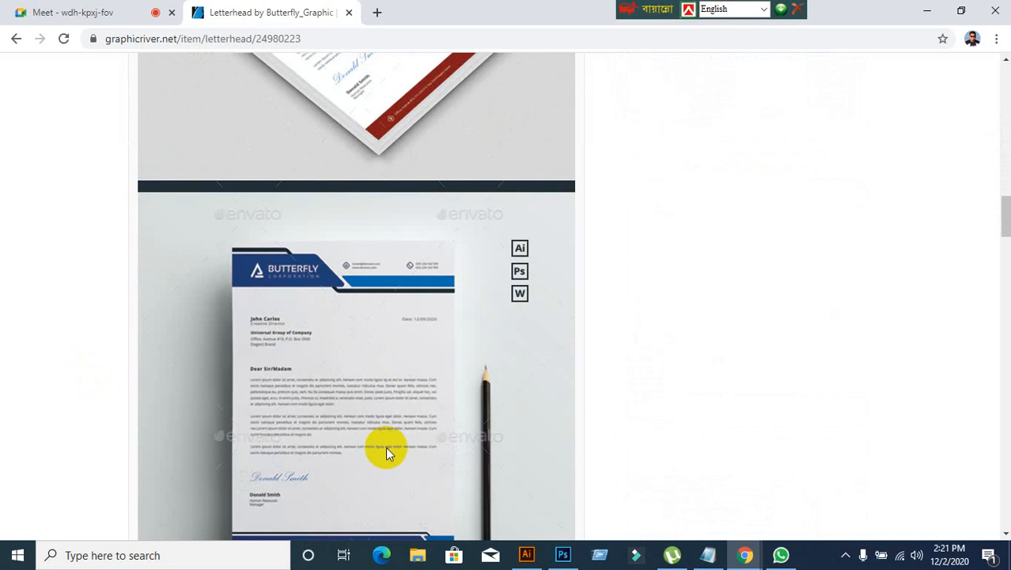
scroll(377, 437, up, 12)
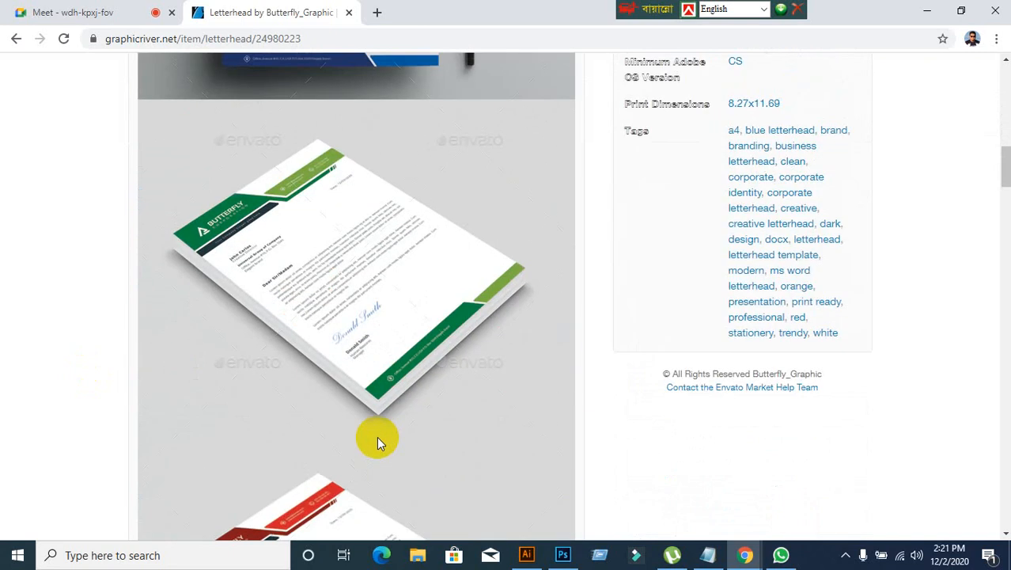
scroll(377, 440, up, 2)
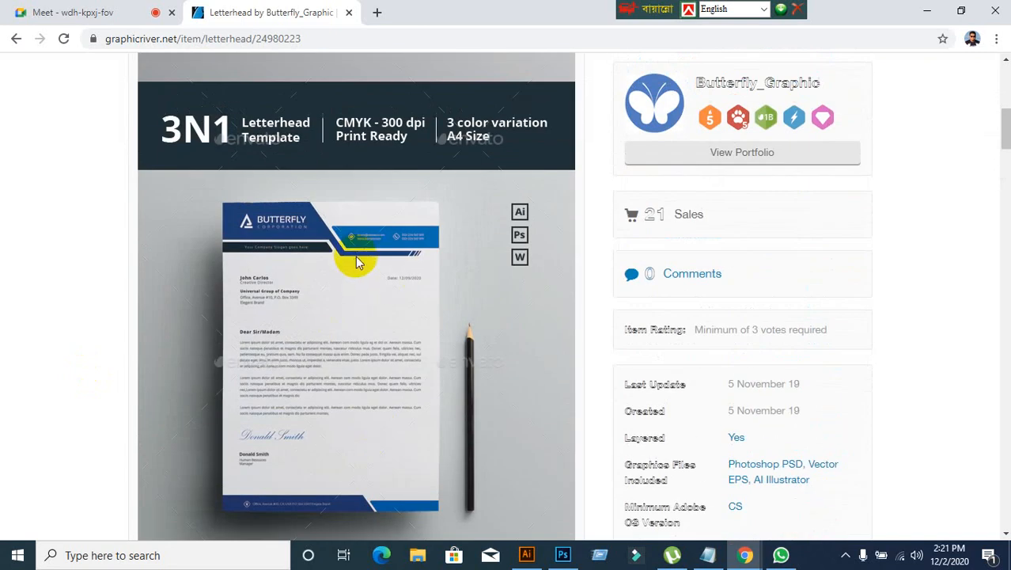
Step: Return to the second page of trending letterhead results and review its designs down to the page links
click(15, 41)
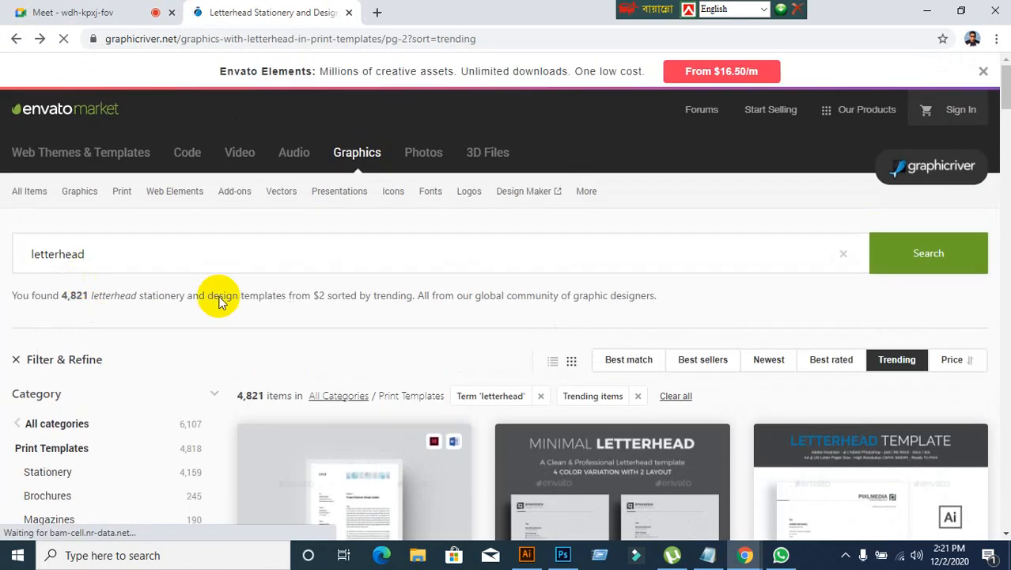
scroll(610, 380, down, 5)
scroll(611, 383, down, 6)
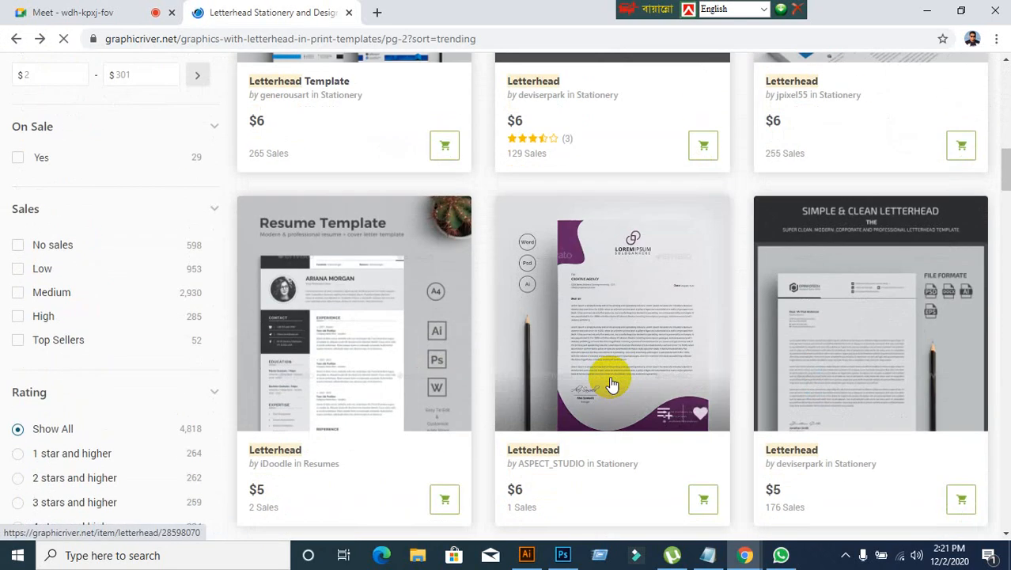
scroll(611, 384, down, 7)
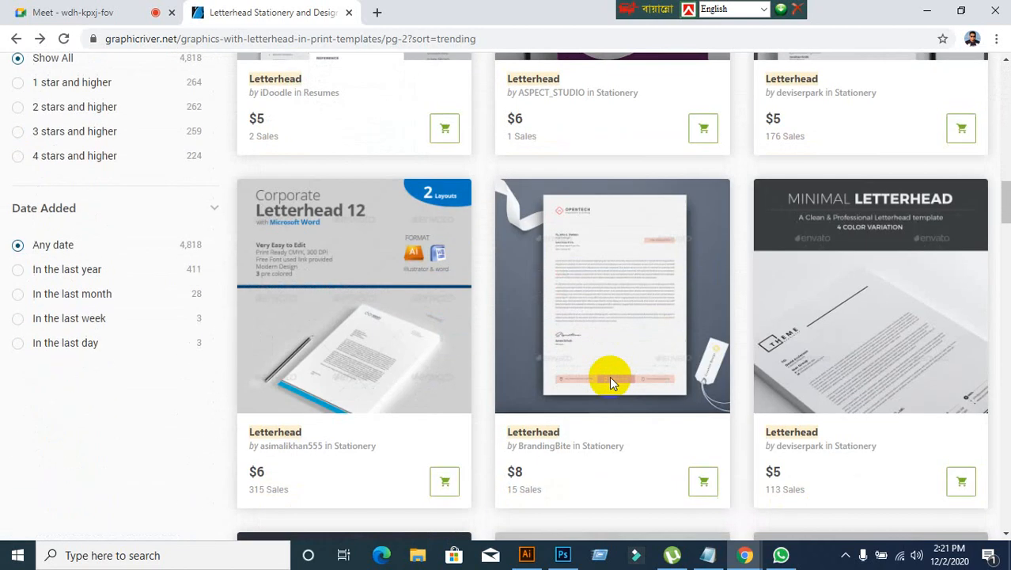
scroll(611, 378, down, 2)
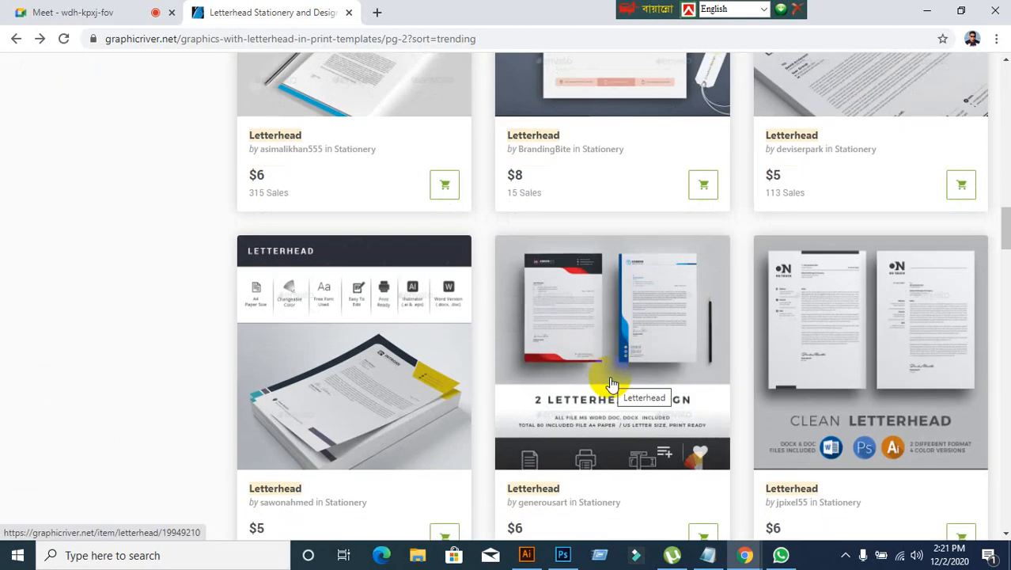
scroll(611, 383, down, 6)
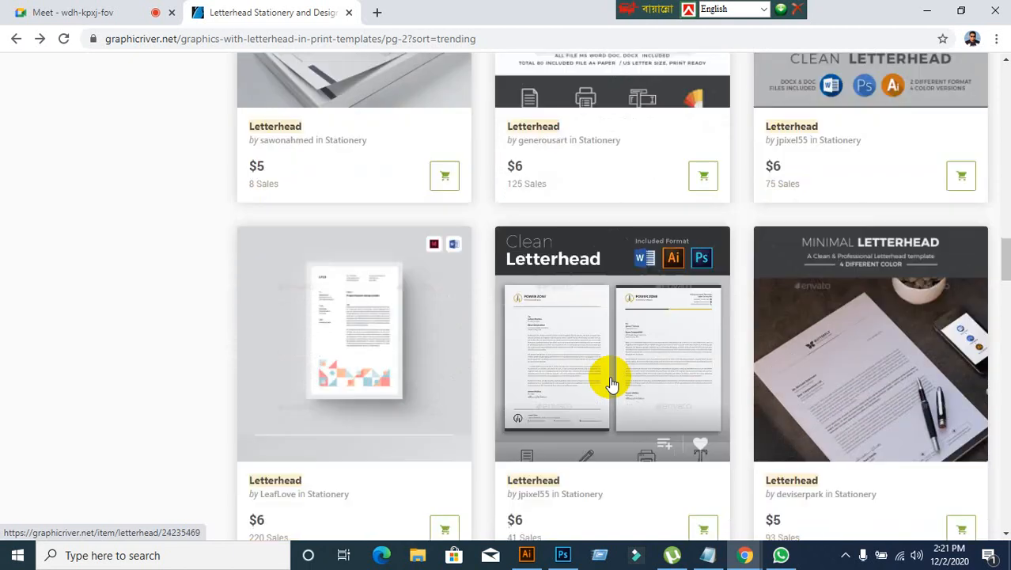
scroll(609, 382, down, 2)
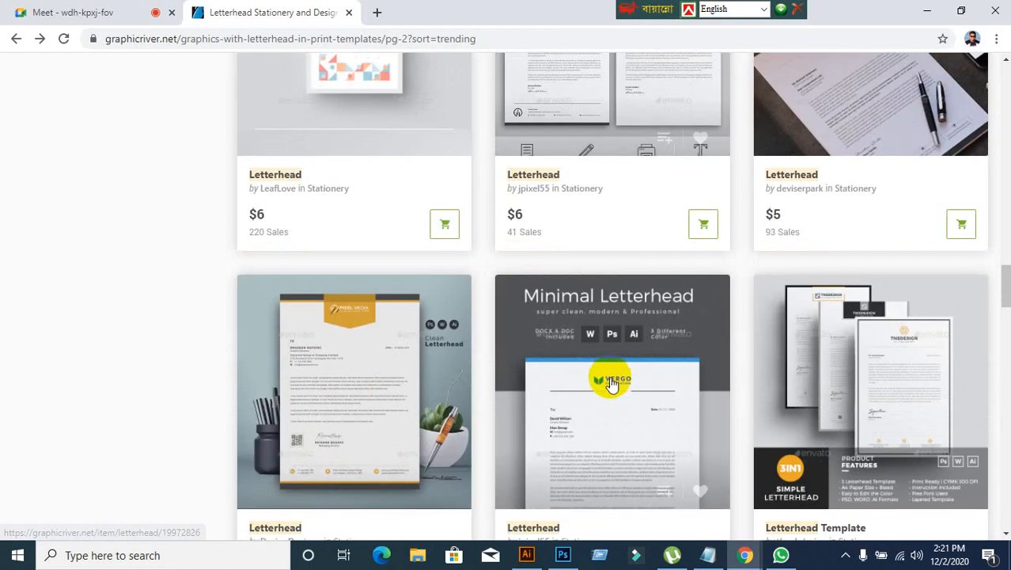
scroll(611, 383, down, 4)
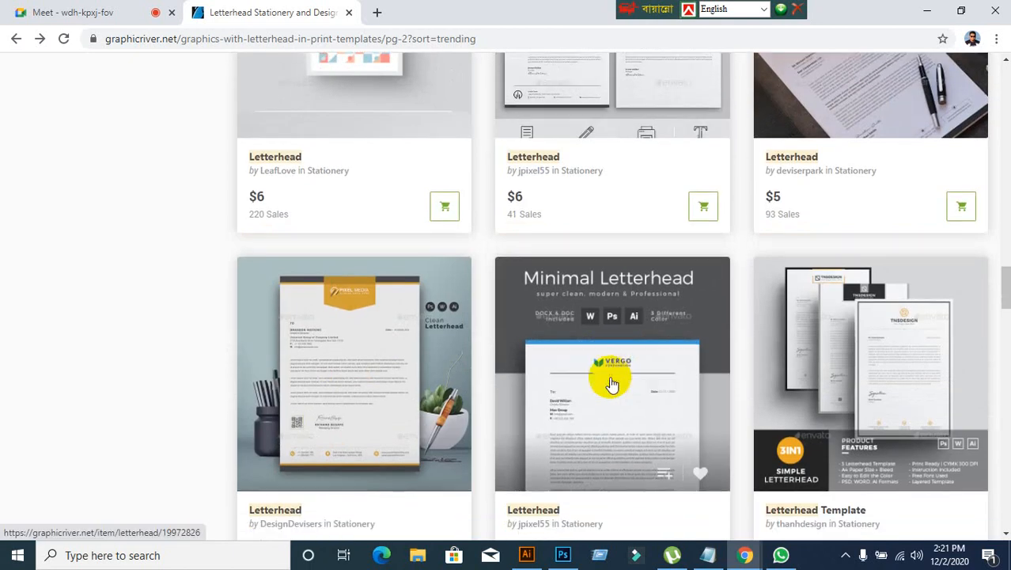
scroll(612, 384, down, 7)
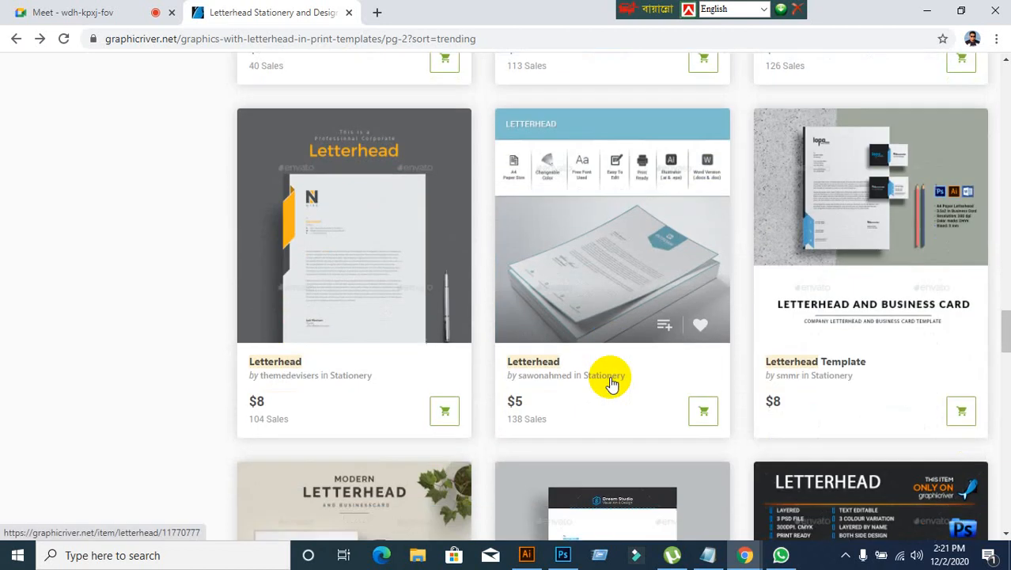
scroll(611, 383, down, 4)
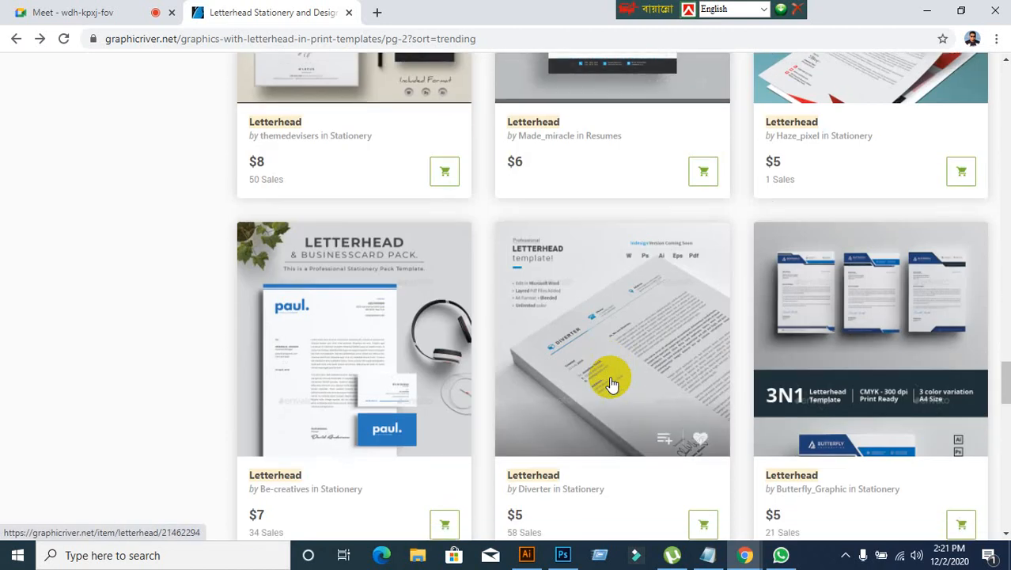
scroll(611, 384, down, 4)
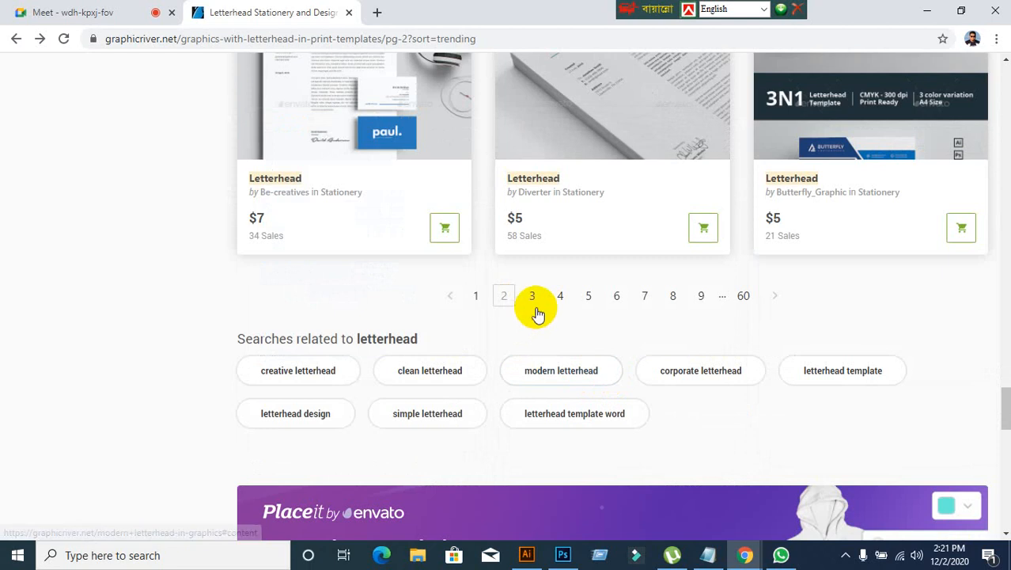
Step: Open the third page of trending letterhead results, check the Meet session's participants and return to the results
click(535, 297)
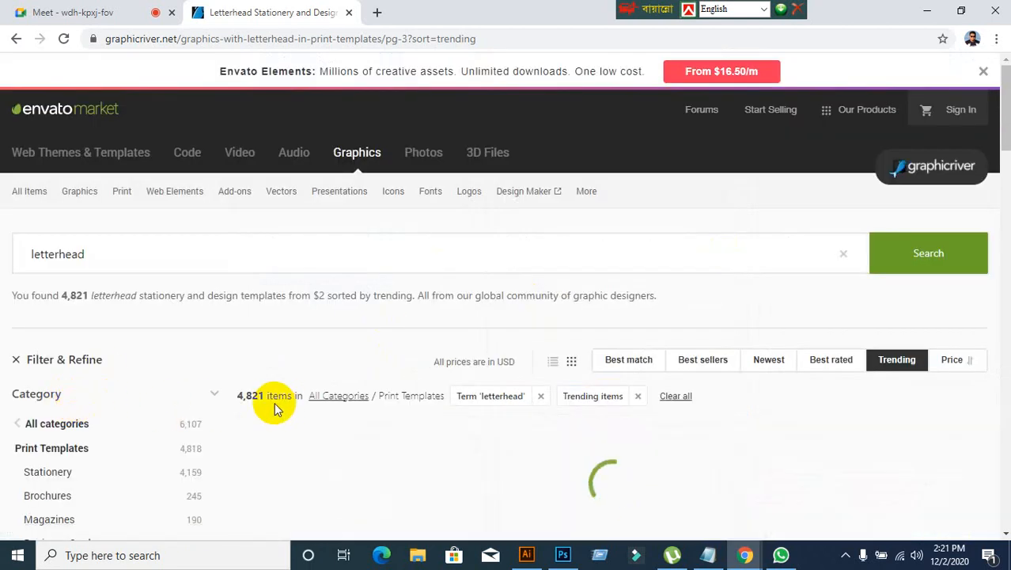
click(69, 13)
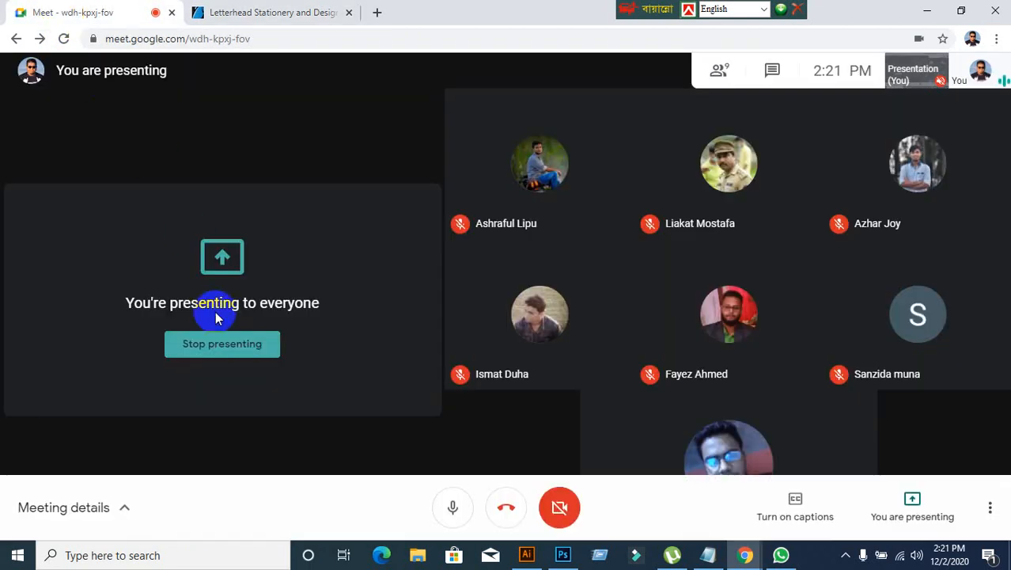
click(289, 16)
Step: Examine the letterhead designs on the third results page down to the page links
scroll(350, 360, down, 2)
scroll(351, 361, down, 10)
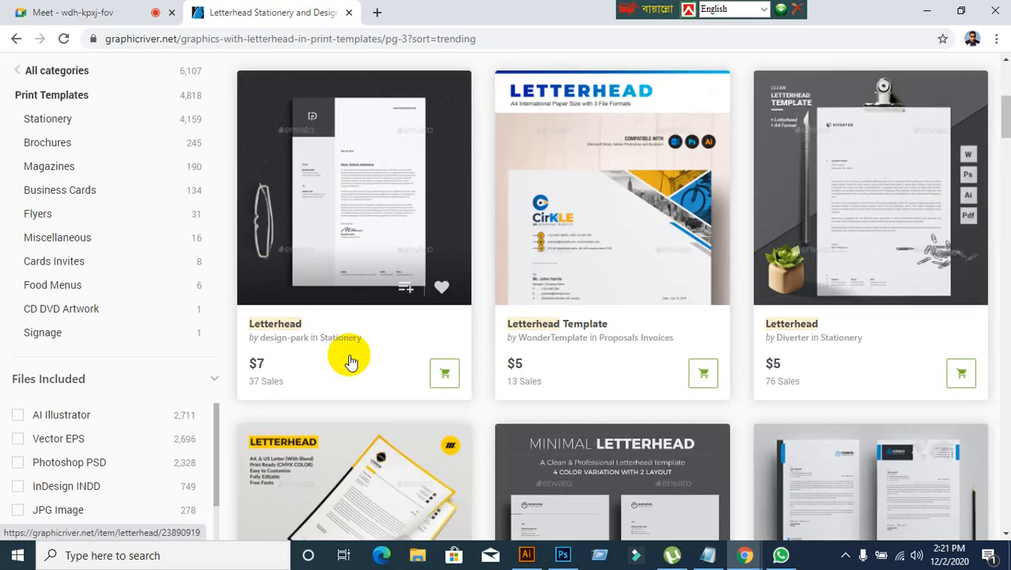
scroll(351, 362, down, 8)
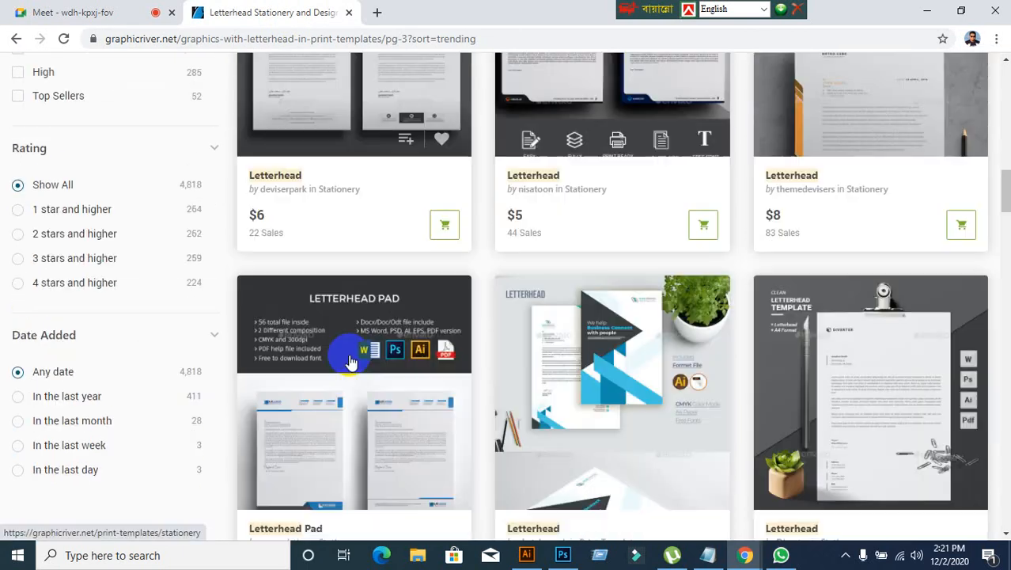
scroll(350, 362, down, 5)
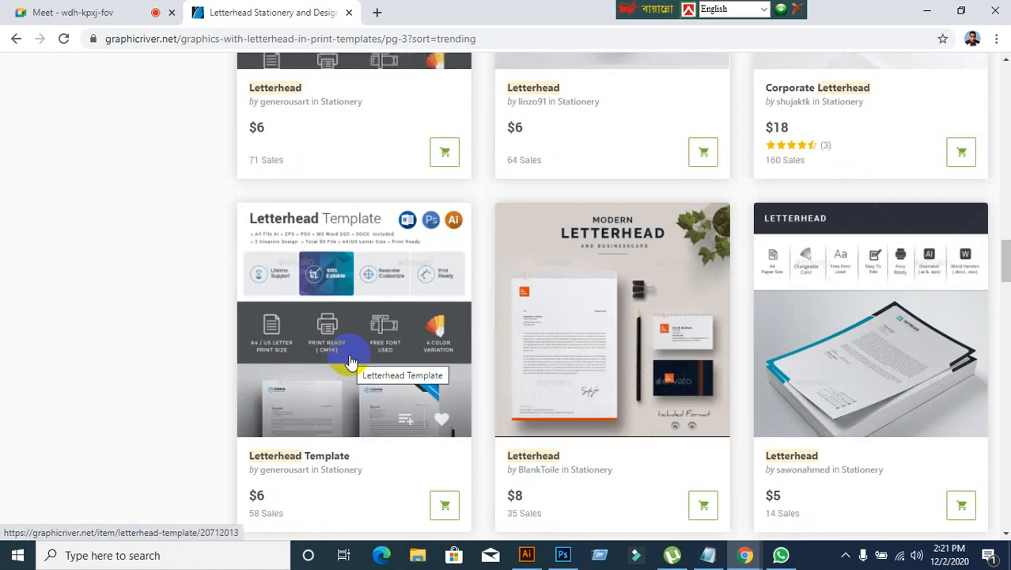
scroll(351, 362, down, 5)
scroll(351, 366, down, 9)
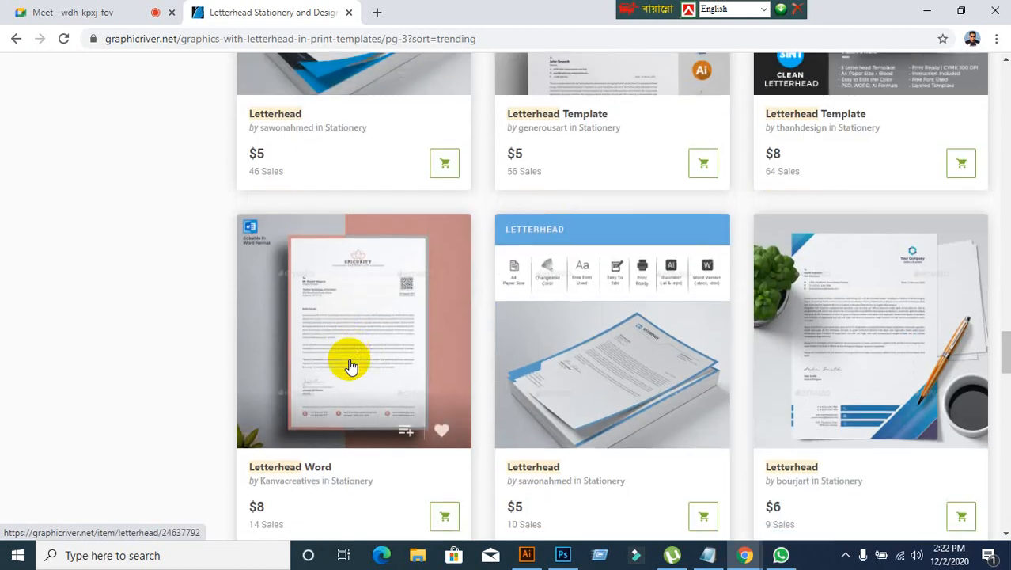
scroll(351, 366, down, 9)
Step: Look back over the last few rows of letterhead designs on the third results page
scroll(350, 366, up, 9)
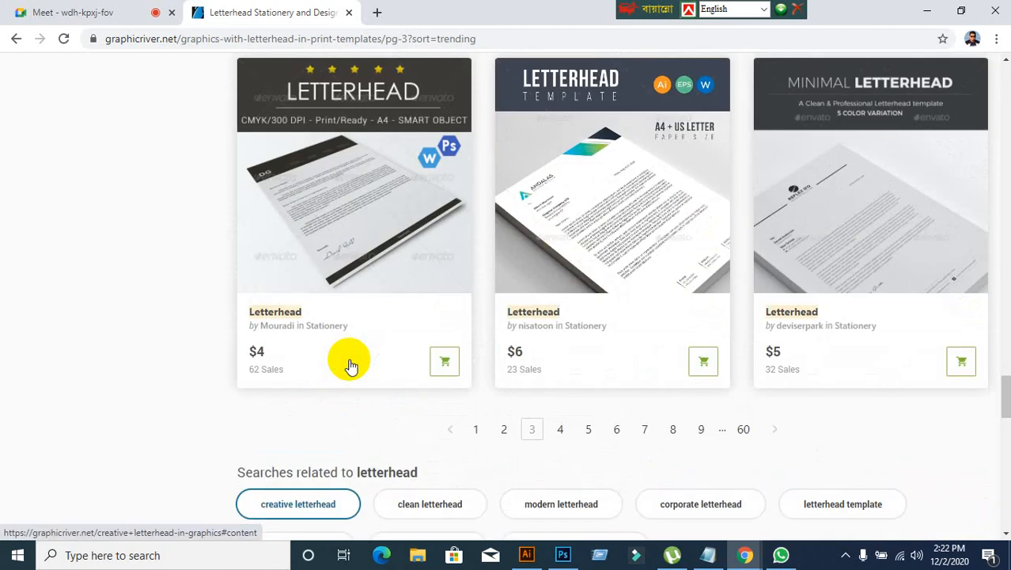
scroll(351, 366, up, 3)
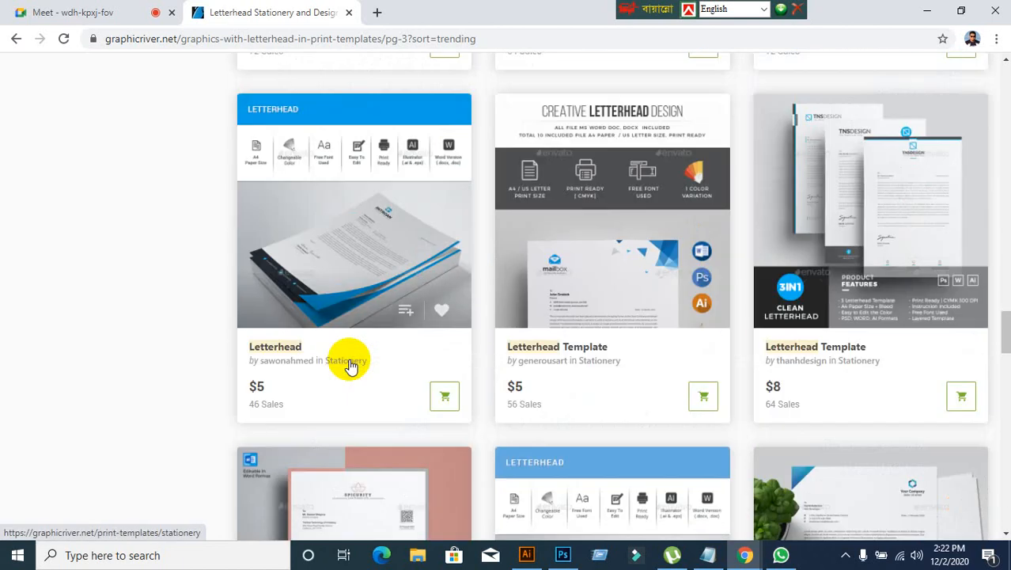
scroll(351, 366, down, 4)
scroll(351, 366, up, 4)
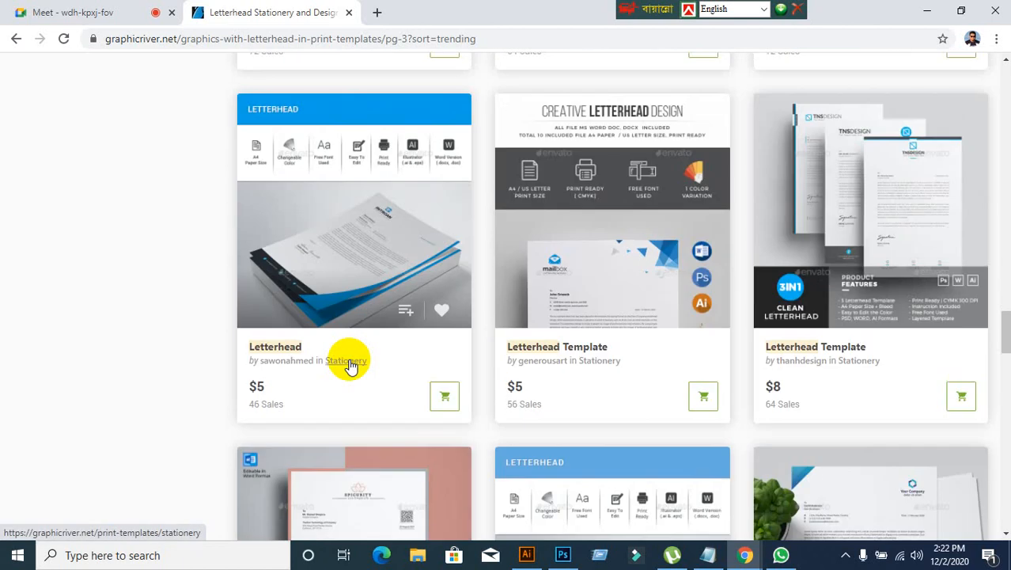
scroll(350, 365, down, 8)
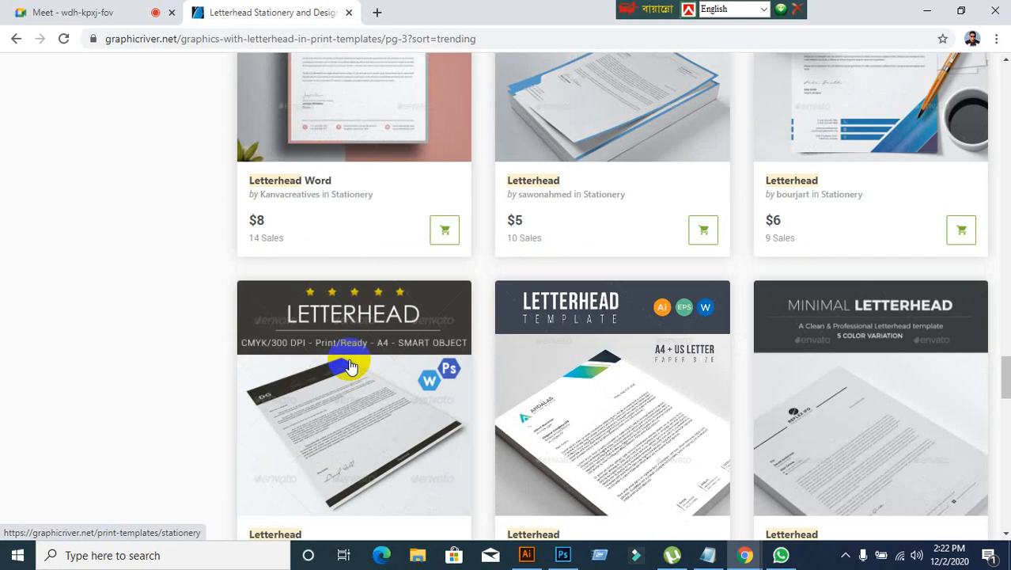
scroll(465, 371, down, 3)
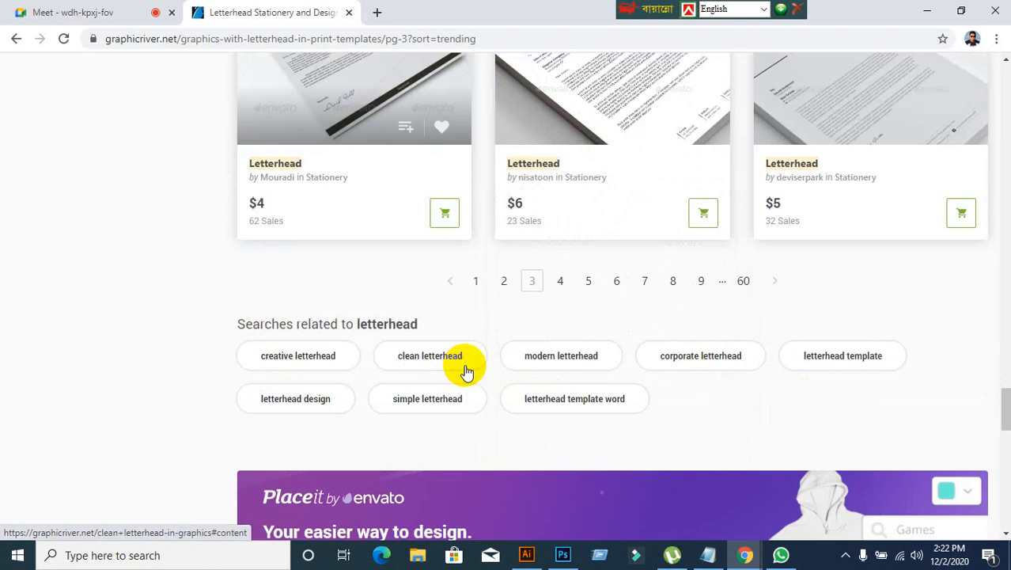
Step: Go back to the second page of trending letterhead results and look through its upper rows of designs
click(500, 283)
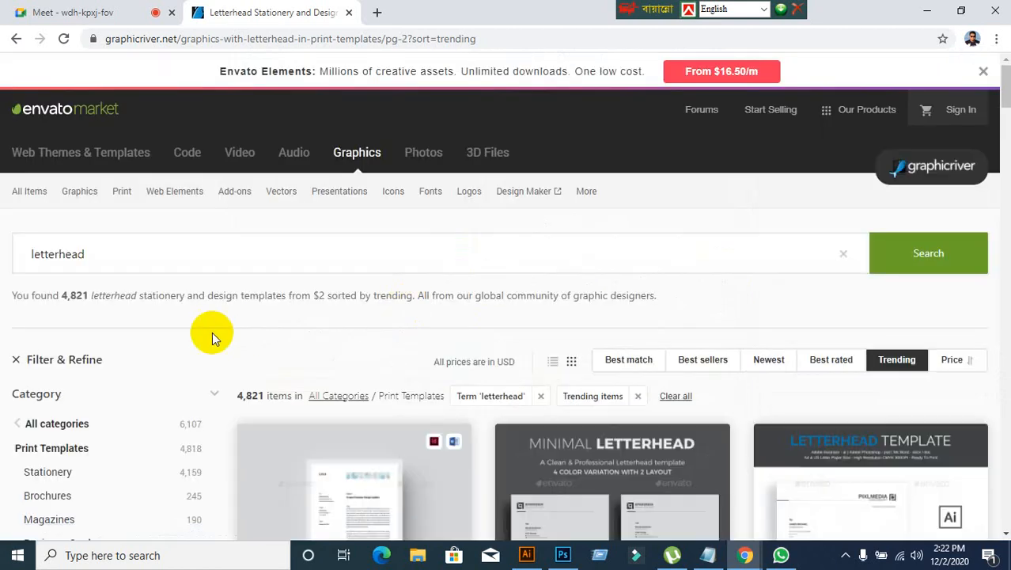
scroll(212, 332, down, 3)
scroll(212, 336, down, 5)
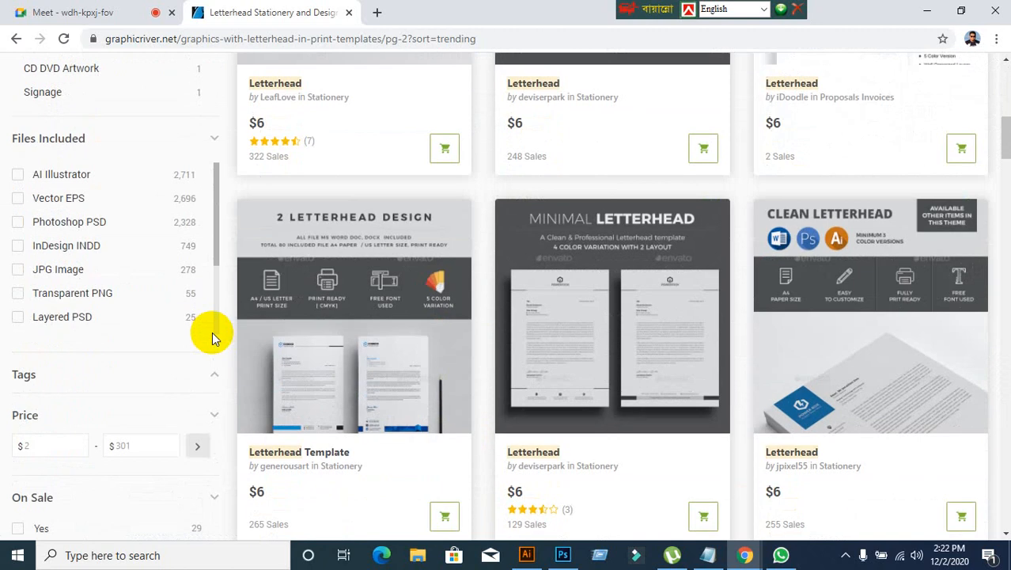
scroll(213, 332, down, 2)
scroll(339, 334, down, 5)
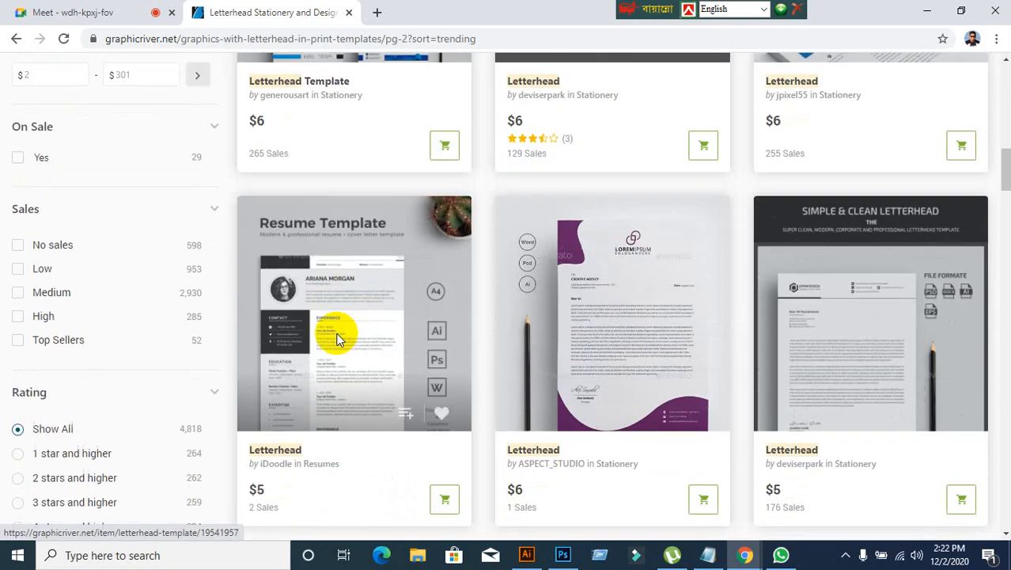
scroll(609, 364, down, 3)
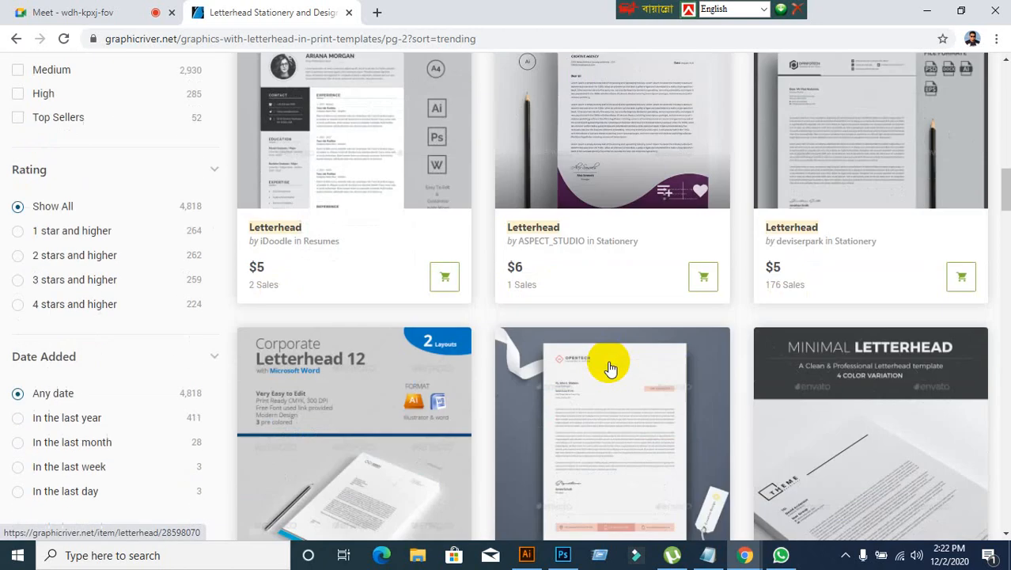
Step: Open the purple curved-shape letterhead by ASPECT_STUDIO and examine its preview image
click(633, 130)
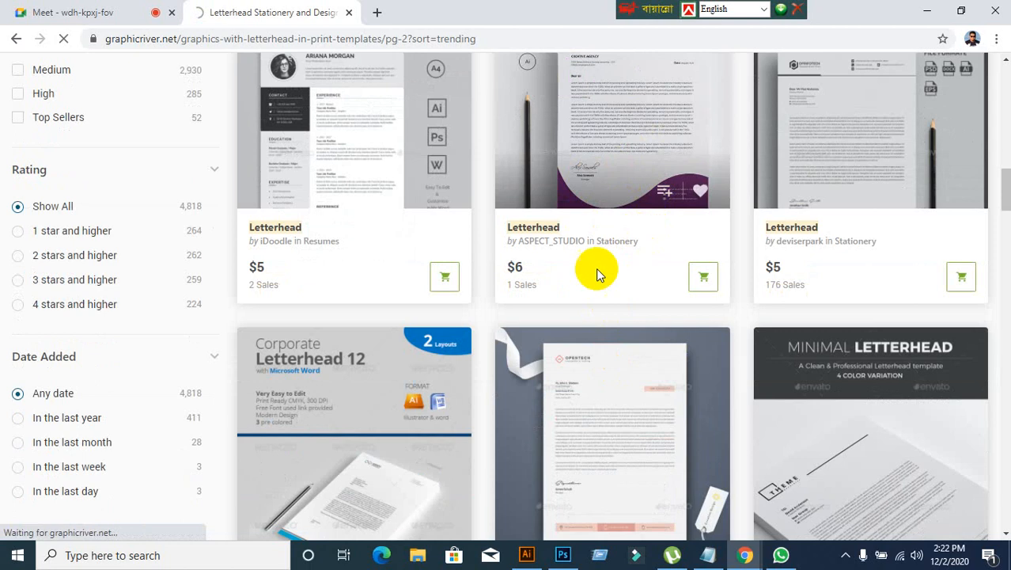
scroll(396, 419, down, 3)
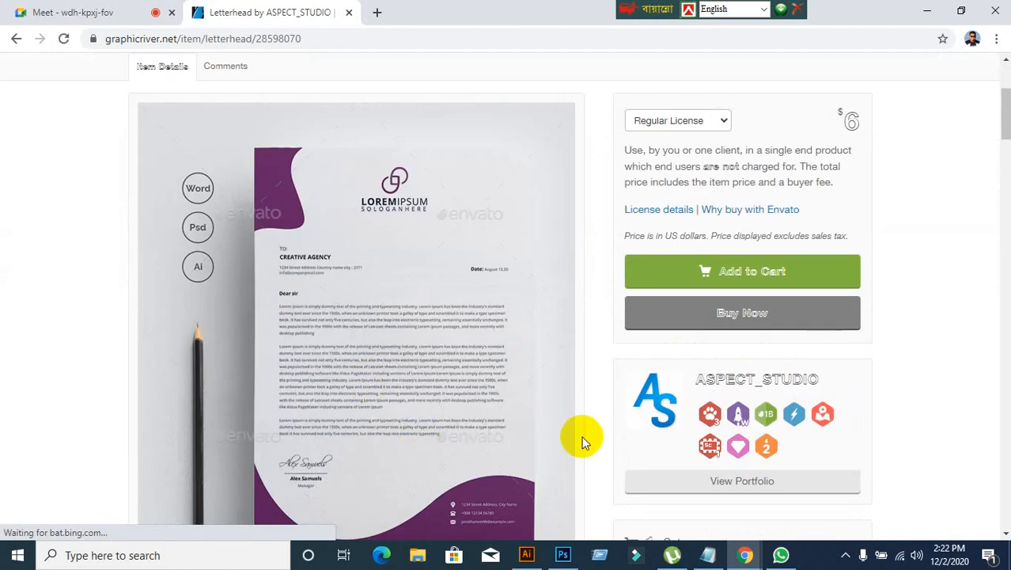
scroll(412, 450, down, 4)
Step: Return to the second results page, review its designs to the end and go back up to the navy and yellow letterhead
click(11, 41)
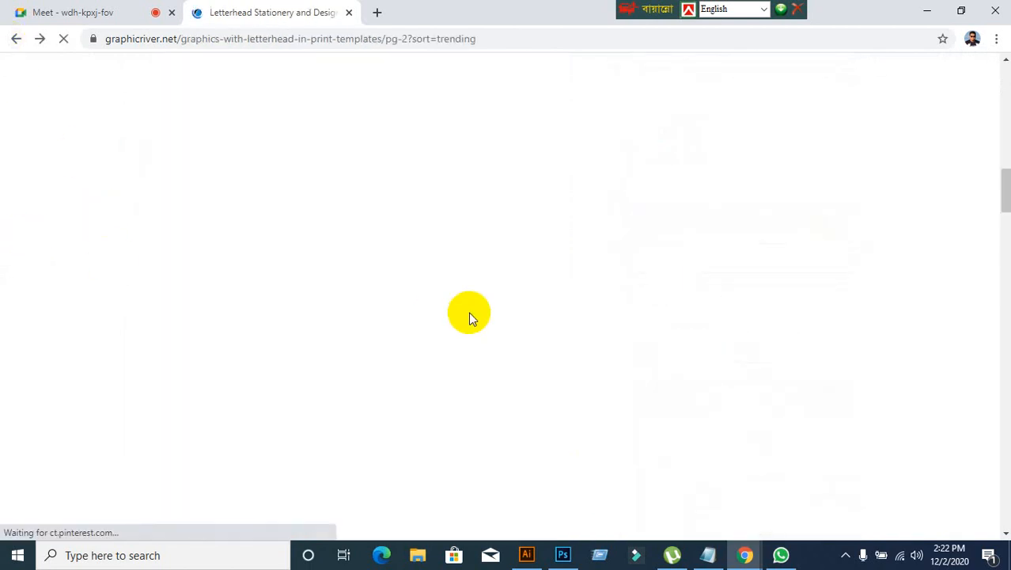
scroll(469, 314, down, 15)
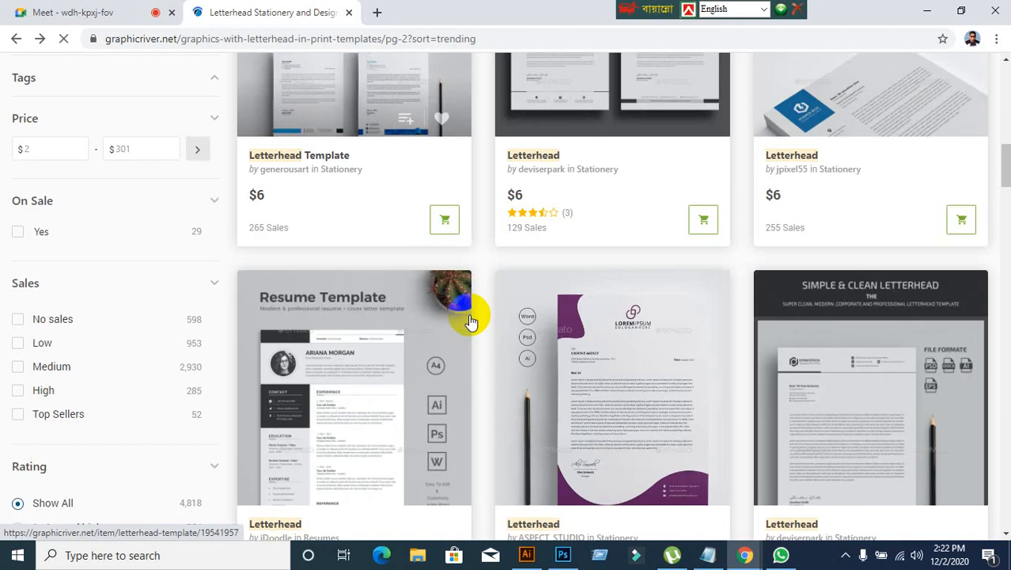
scroll(469, 313, down, 3)
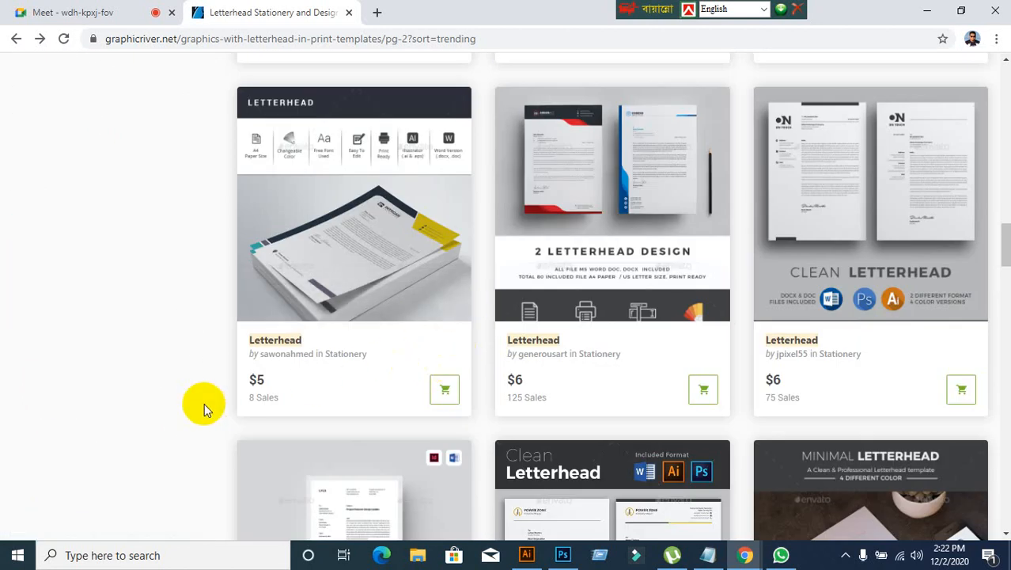
scroll(201, 403, down, 9)
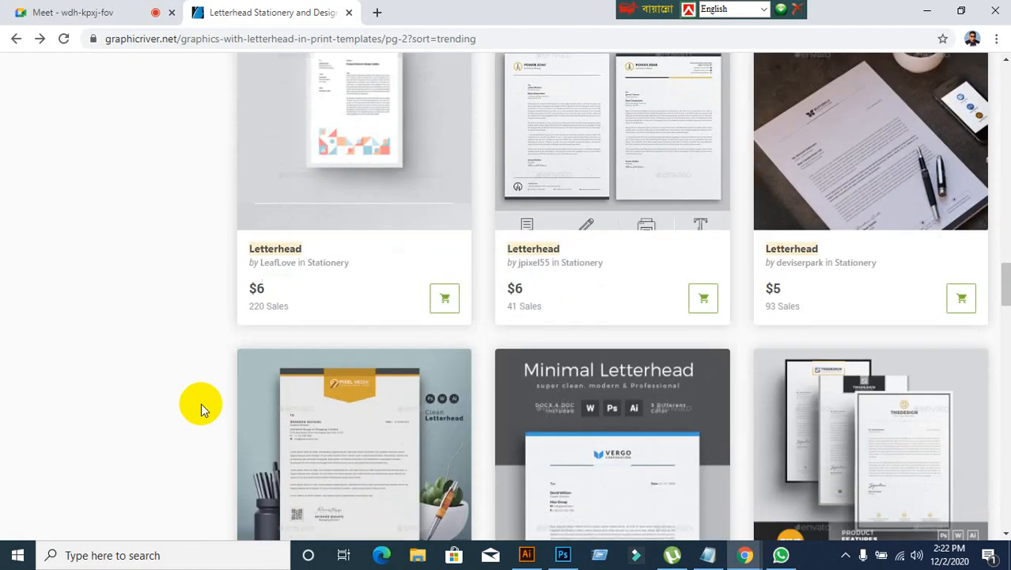
scroll(201, 403, down, 8)
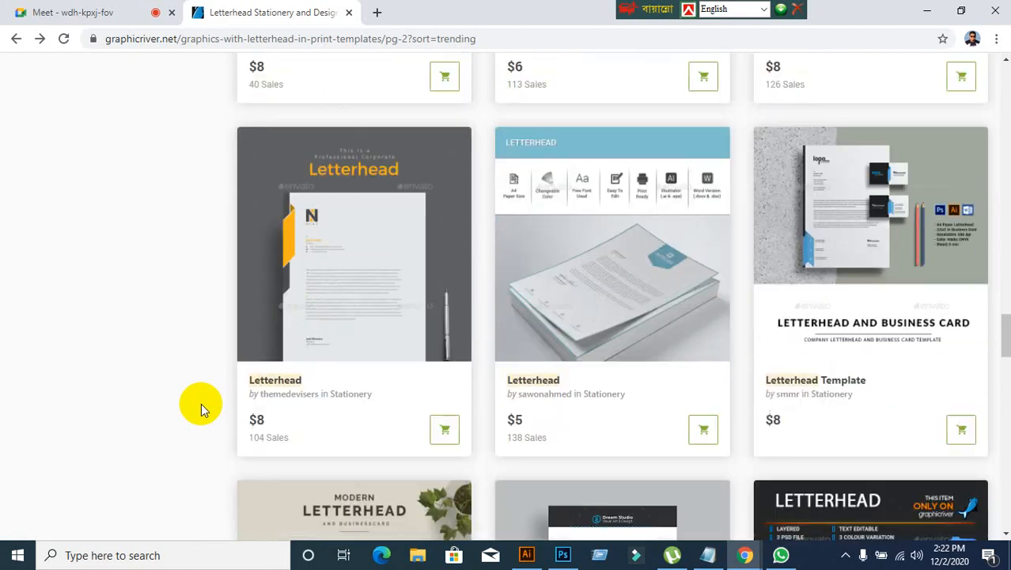
scroll(201, 403, down, 5)
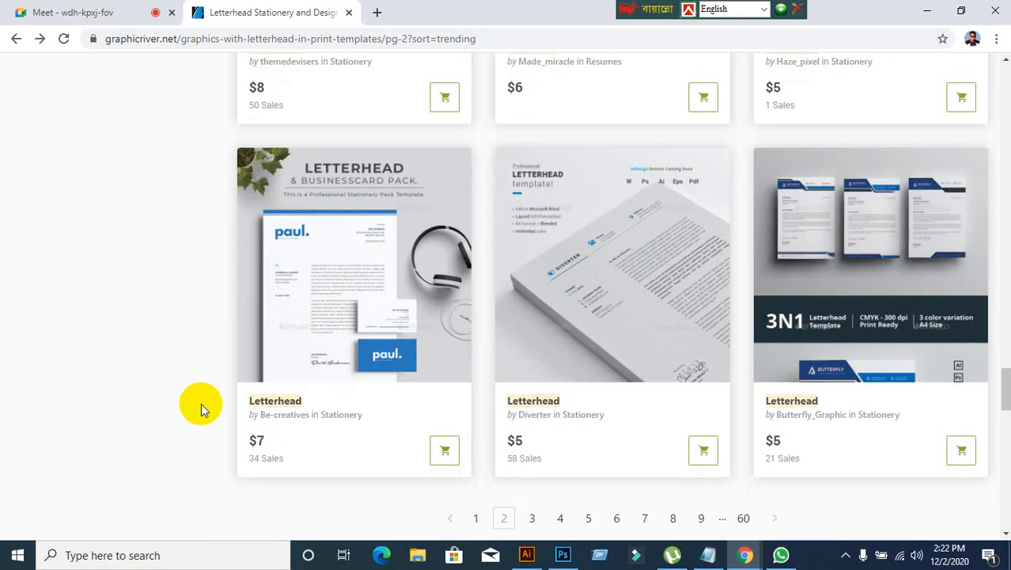
scroll(201, 402, down, 1)
scroll(202, 403, up, 18)
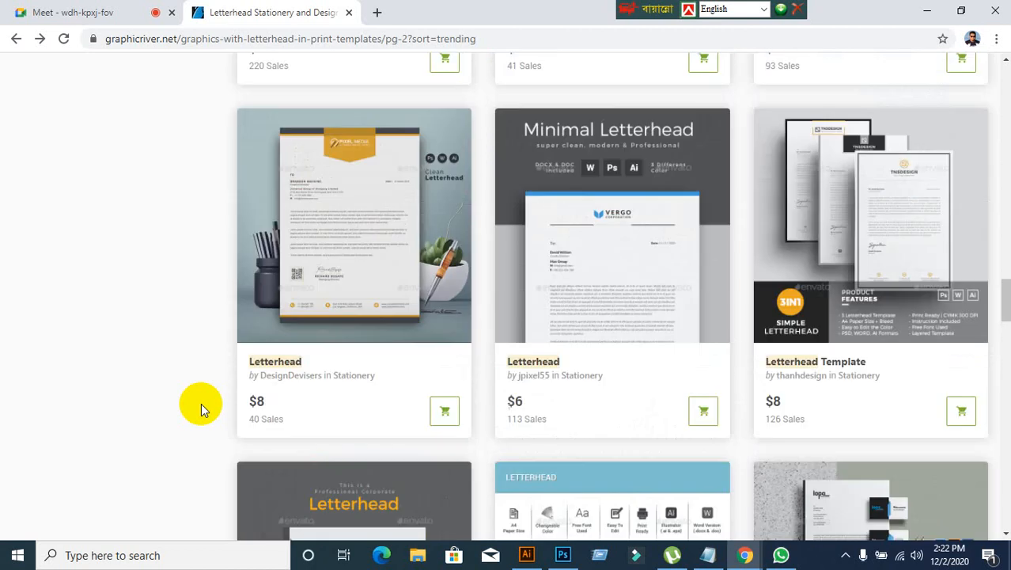
scroll(303, 405, up, 4)
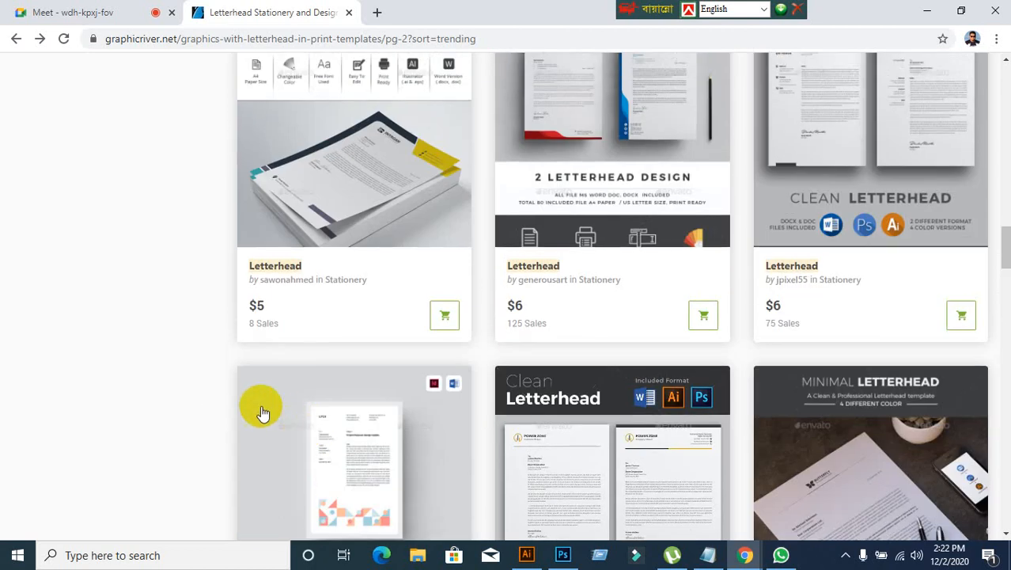
Step: Open the navy and yellow letterhead by sawonahmed, view its preview and return to the second results page
click(329, 139)
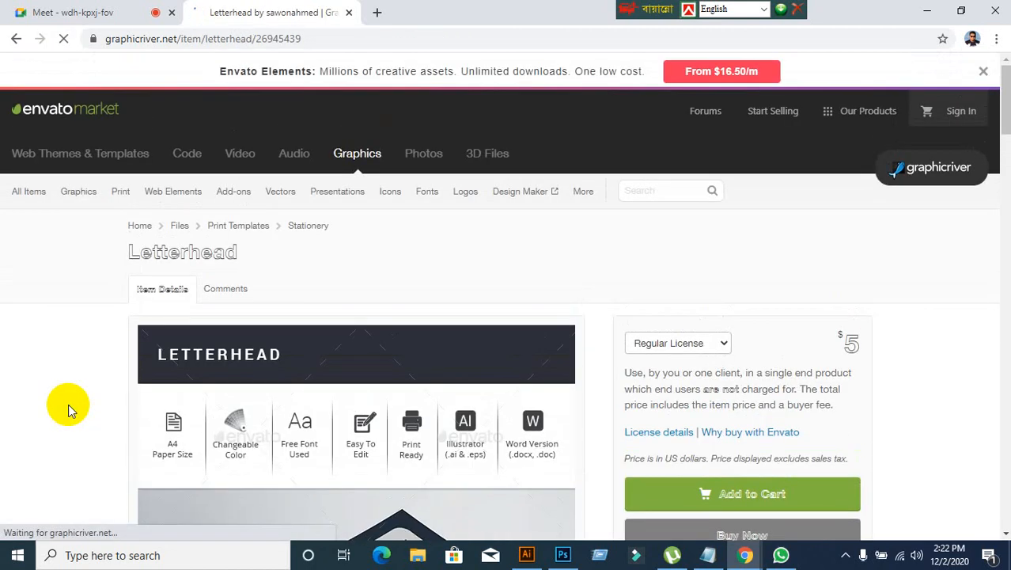
scroll(68, 404, down, 3)
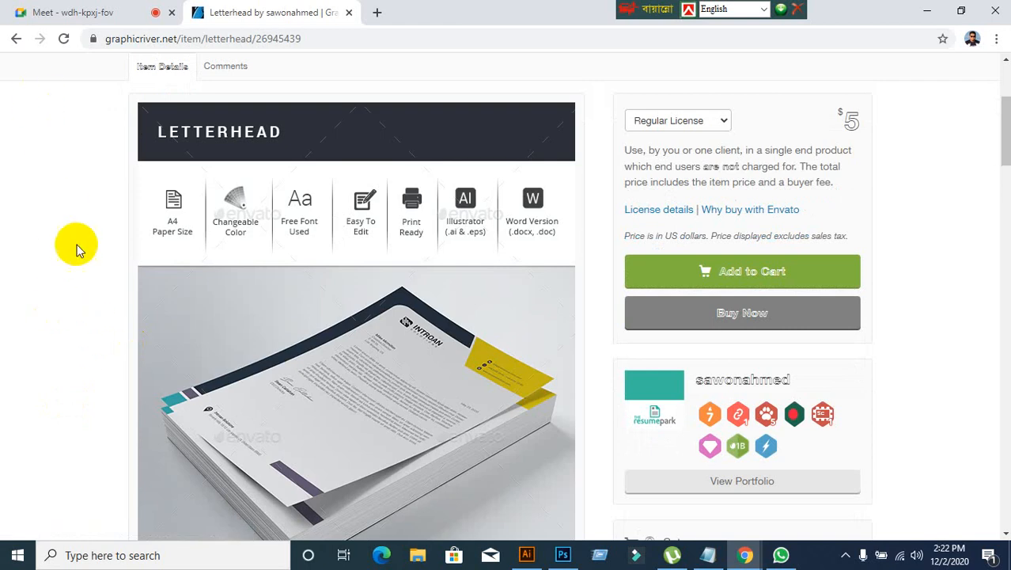
click(20, 40)
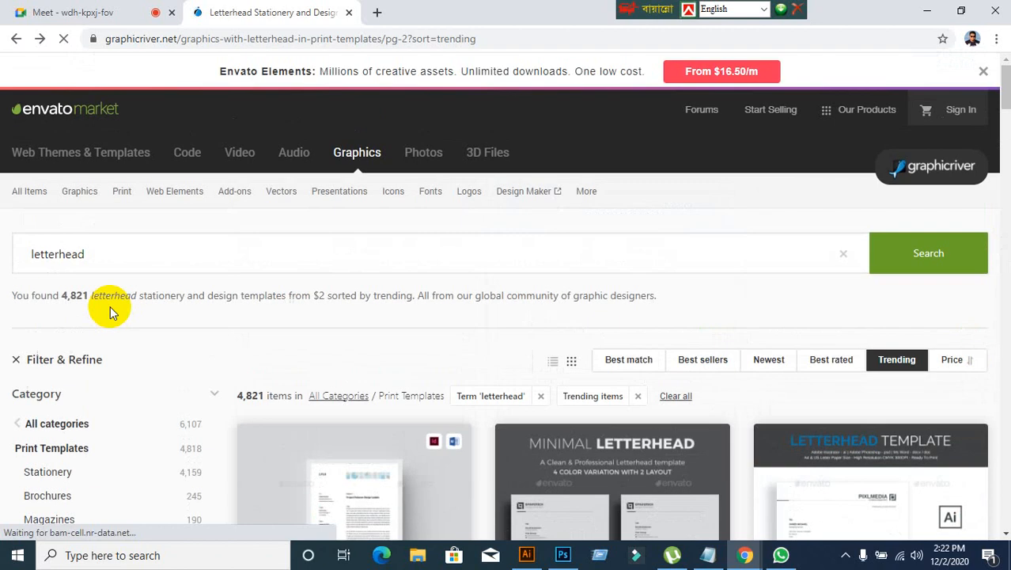
Step: Locate the navy and yellow letterhead again in the results and check the Meet session before returning to the listing
scroll(406, 357, down, 6)
scroll(418, 378, down, 12)
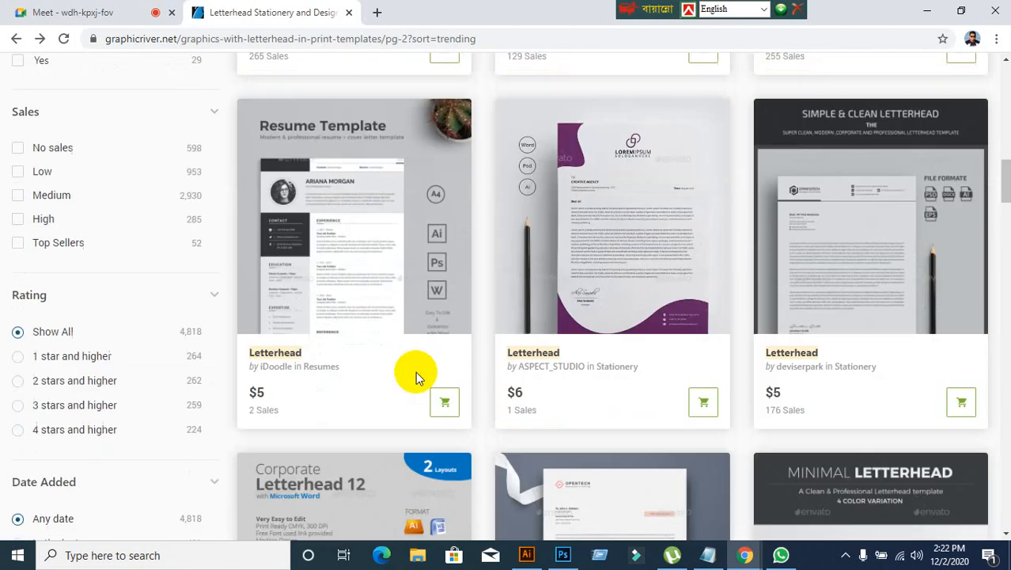
scroll(415, 378, down, 2)
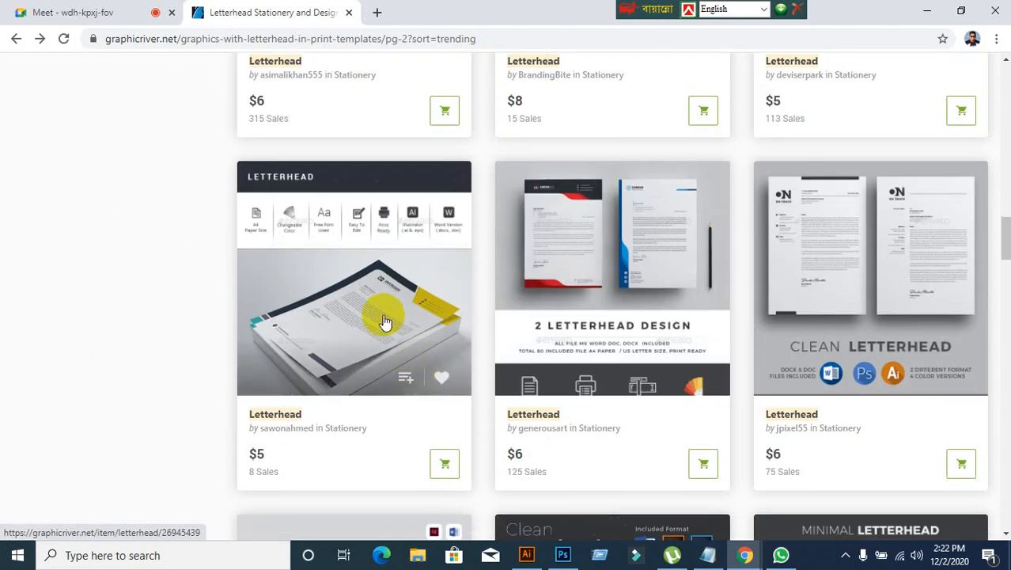
click(36, 14)
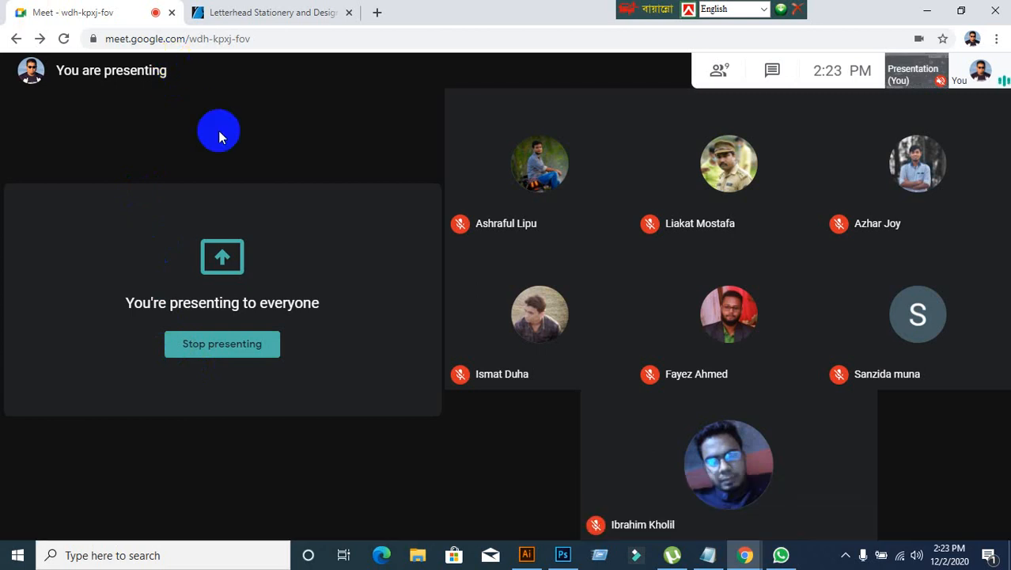
click(323, 14)
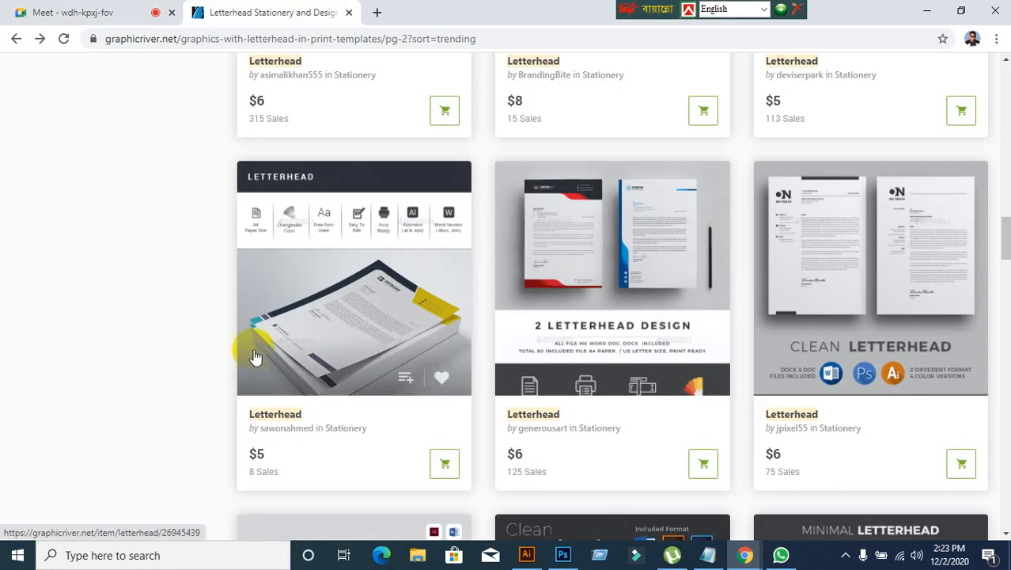
Step: Compare the designs around the navy and yellow letterhead and reopen that letterhead's item page
scroll(75, 361, down, 4)
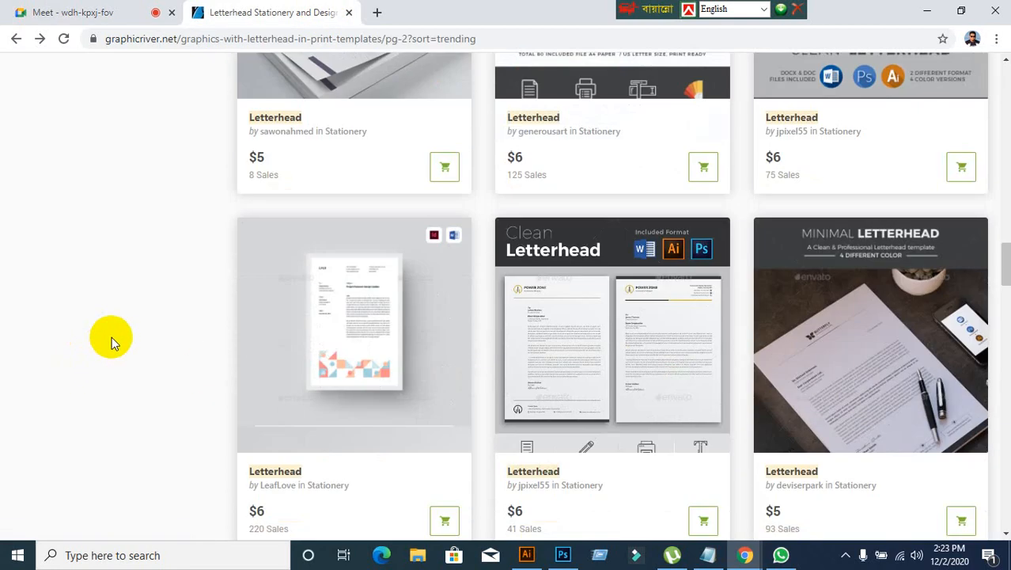
scroll(327, 276, up, 3)
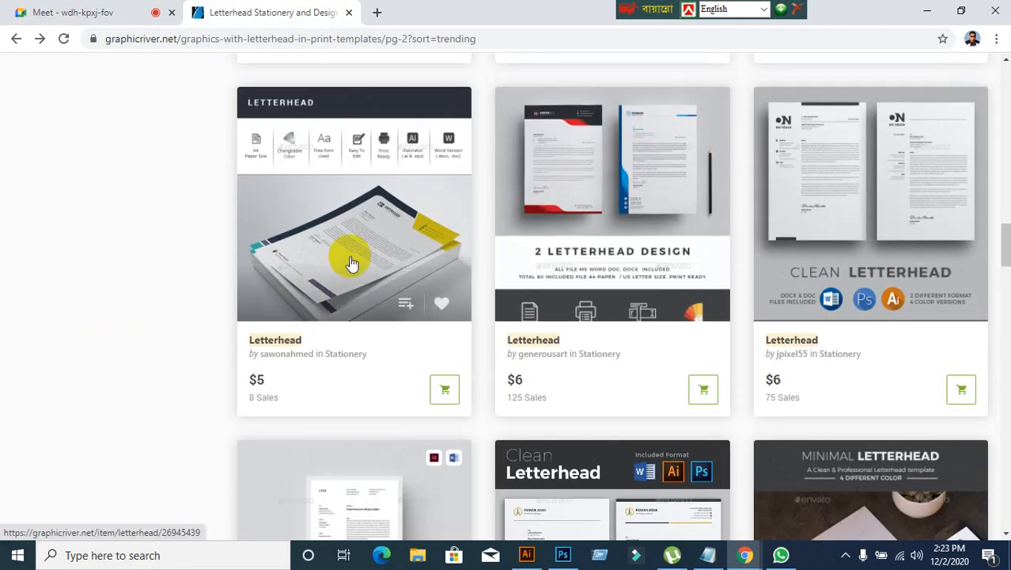
click(352, 263)
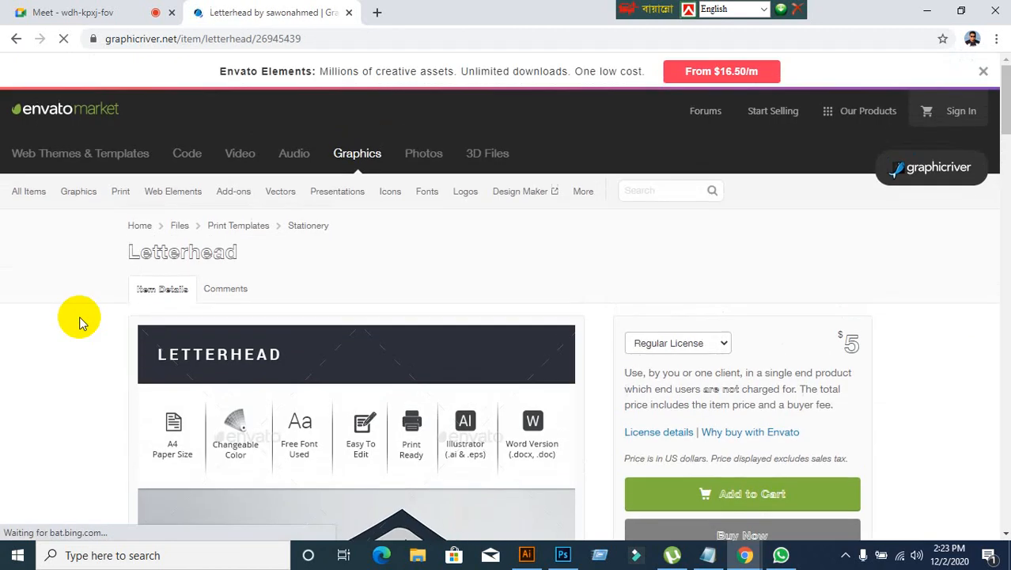
Step: Enlarge the first preview image of the navy and yellow letterhead and examine it from top to bottom
scroll(79, 317, down, 6)
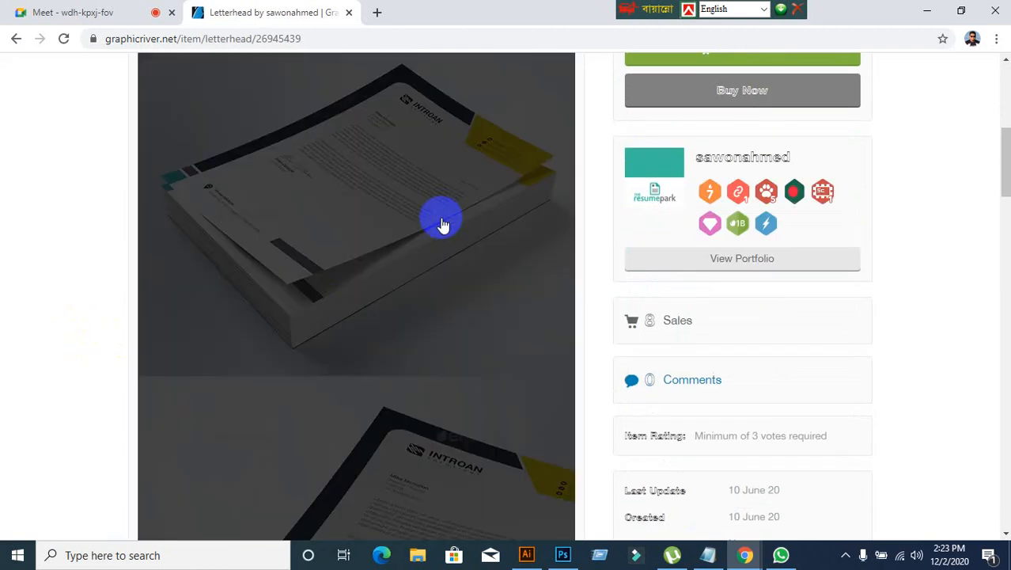
click(441, 212)
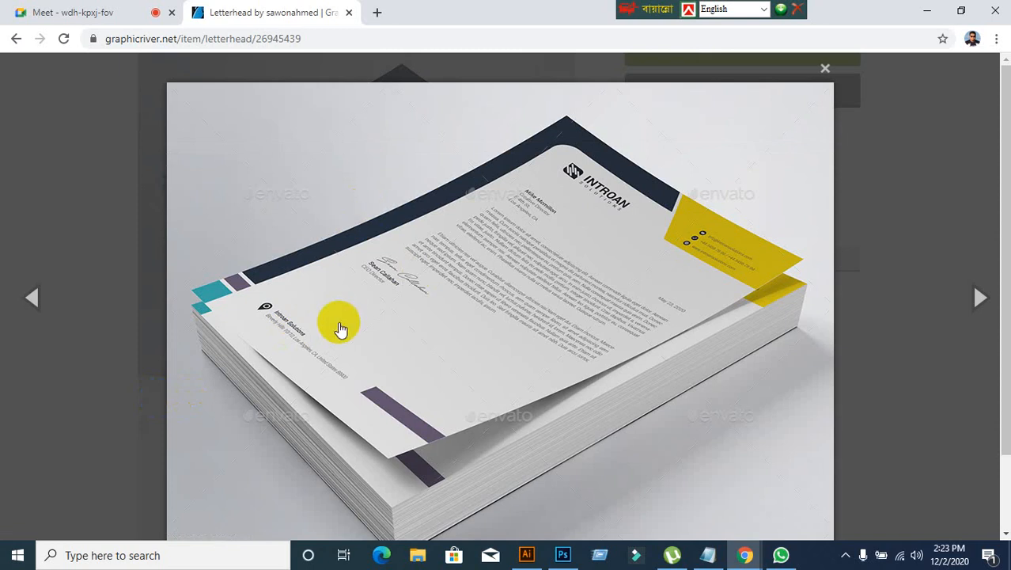
scroll(364, 333, down, 2)
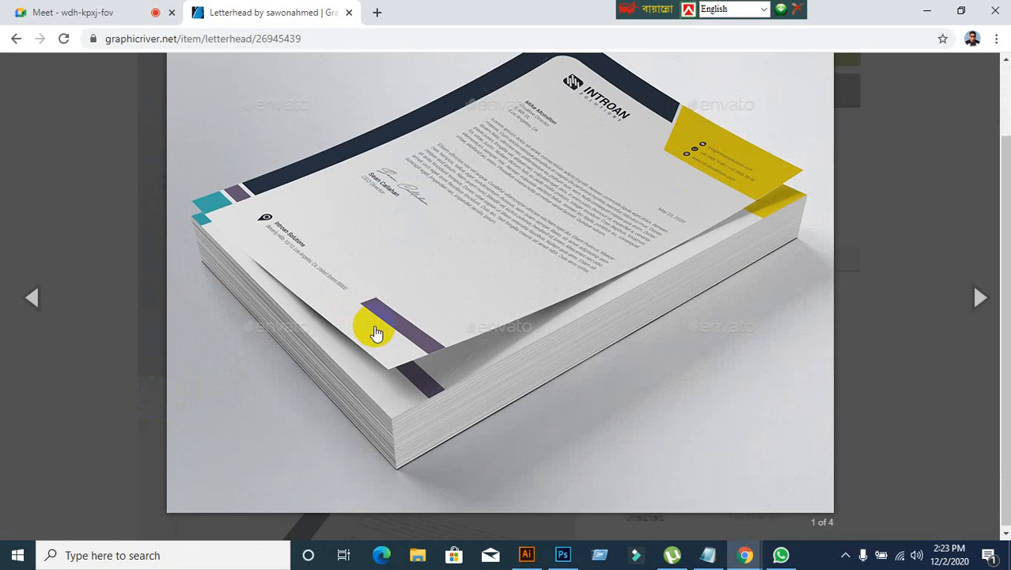
scroll(377, 334, up, 2)
scroll(576, 262, down, 1)
scroll(576, 262, down, 1)
scroll(734, 192, up, 2)
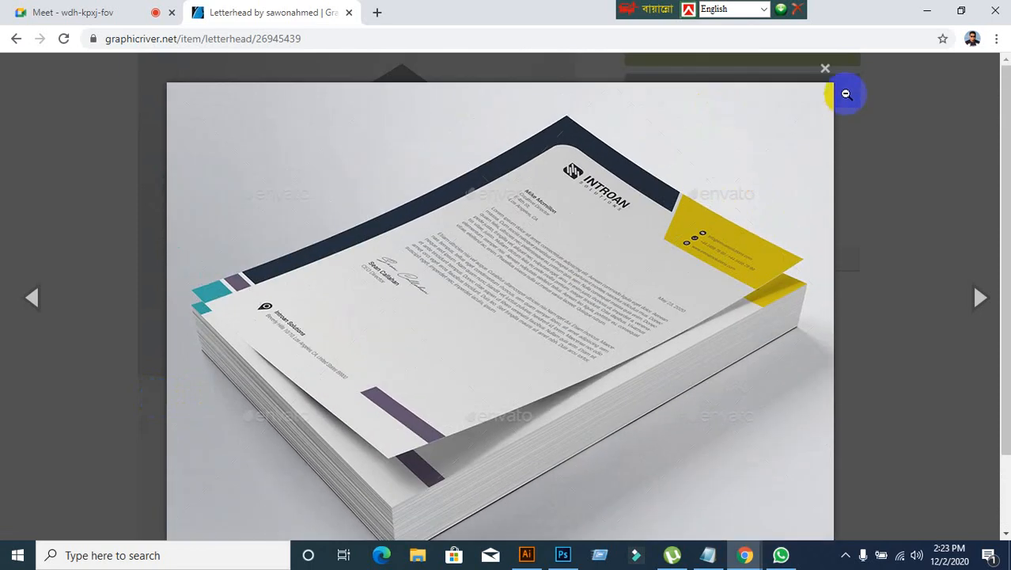
Step: Save the enlarged letterhead mockup to the Desktop as the JPEG 01_Screenshot and close the preview
right_click(487, 242)
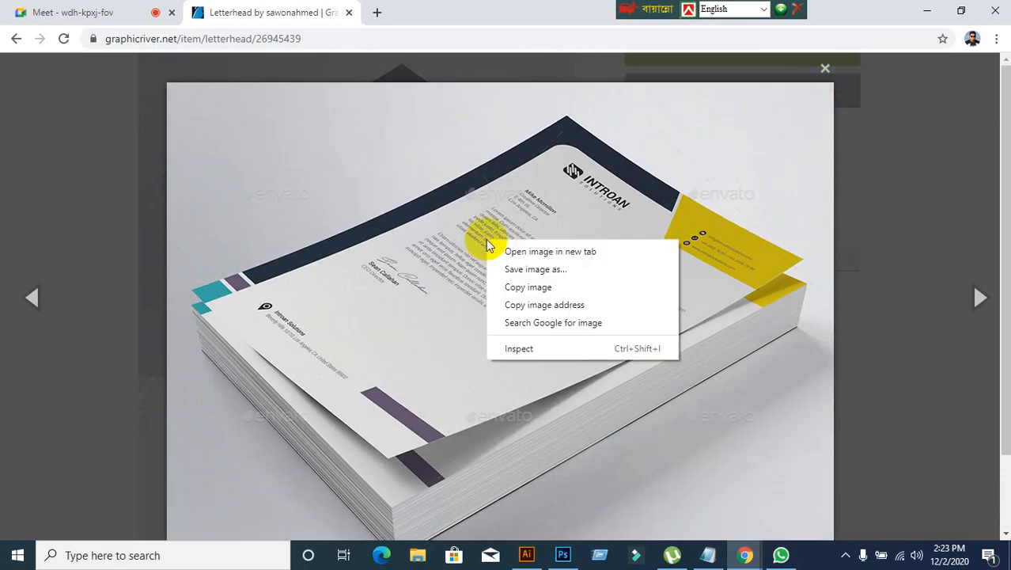
click(525, 270)
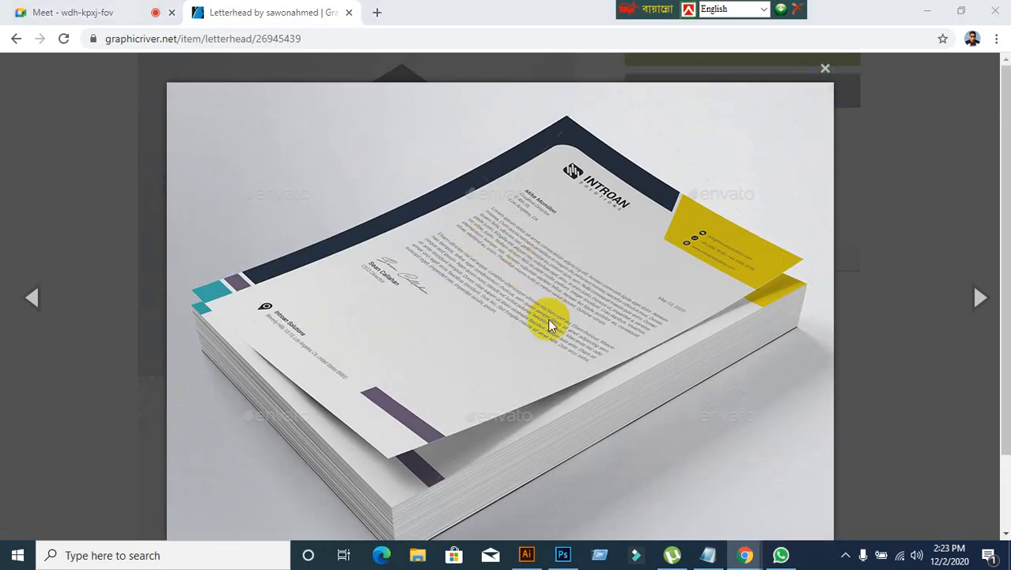
scroll(84, 176, up, 4)
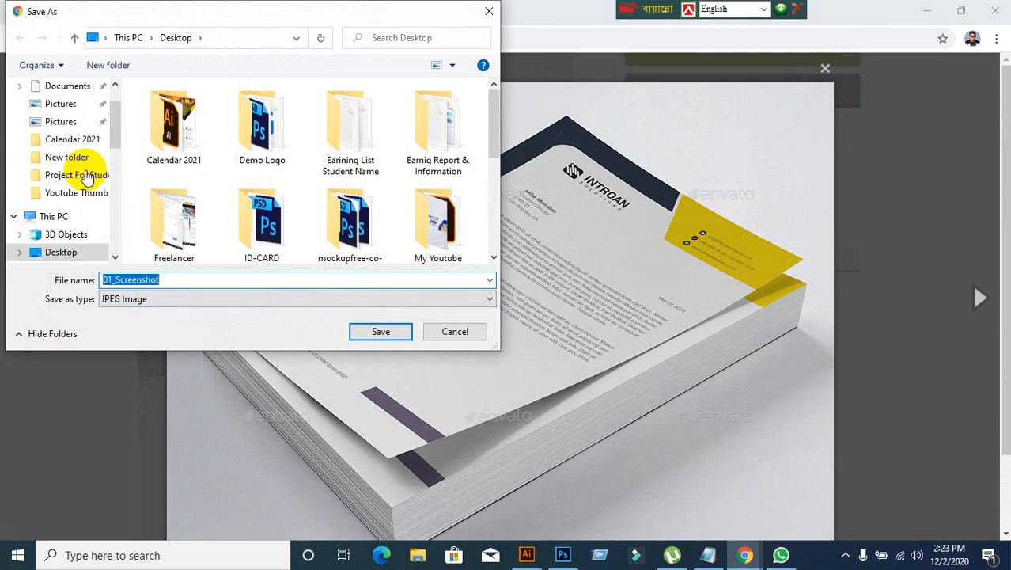
click(63, 118)
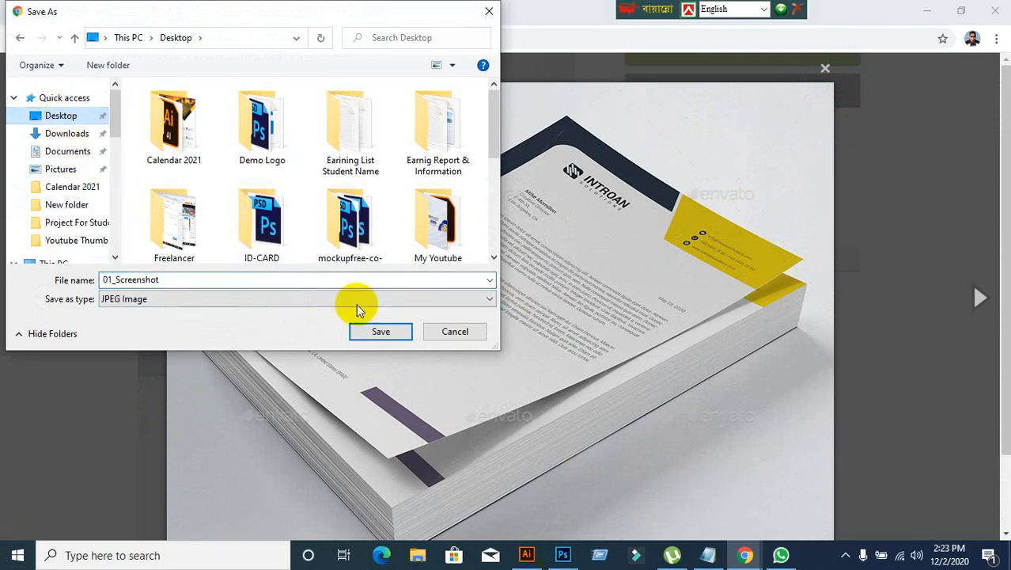
click(378, 332)
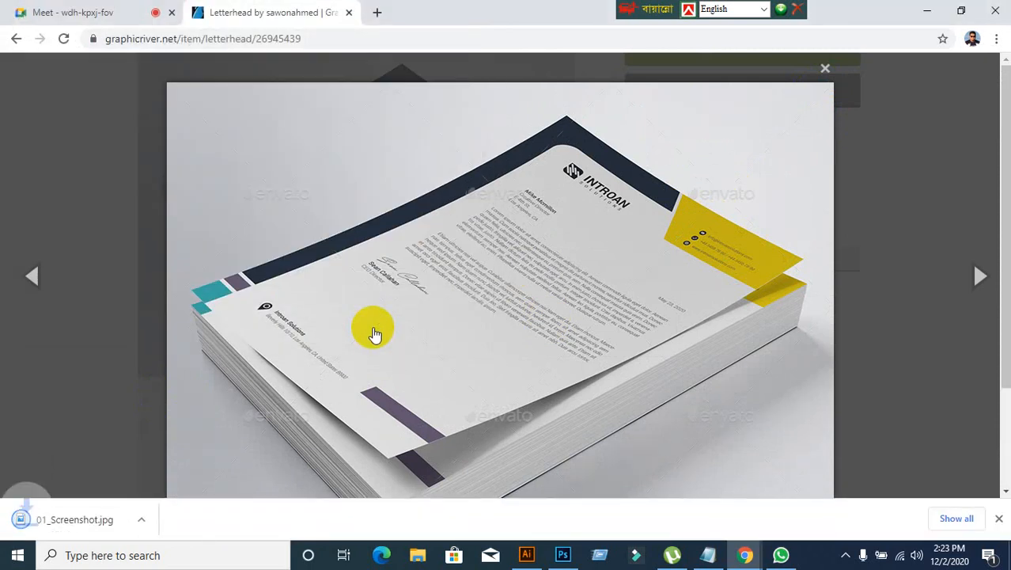
click(828, 71)
Step: Show the downloaded 01_Screenshot in its folder and try to move it onto the desktop by cutting and pasting
right_click(50, 523)
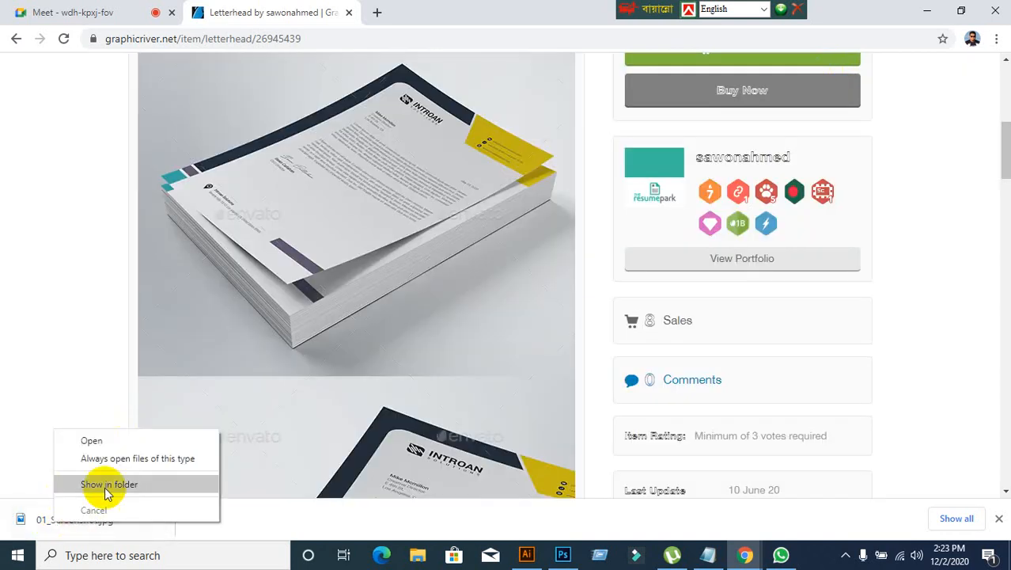
click(105, 484)
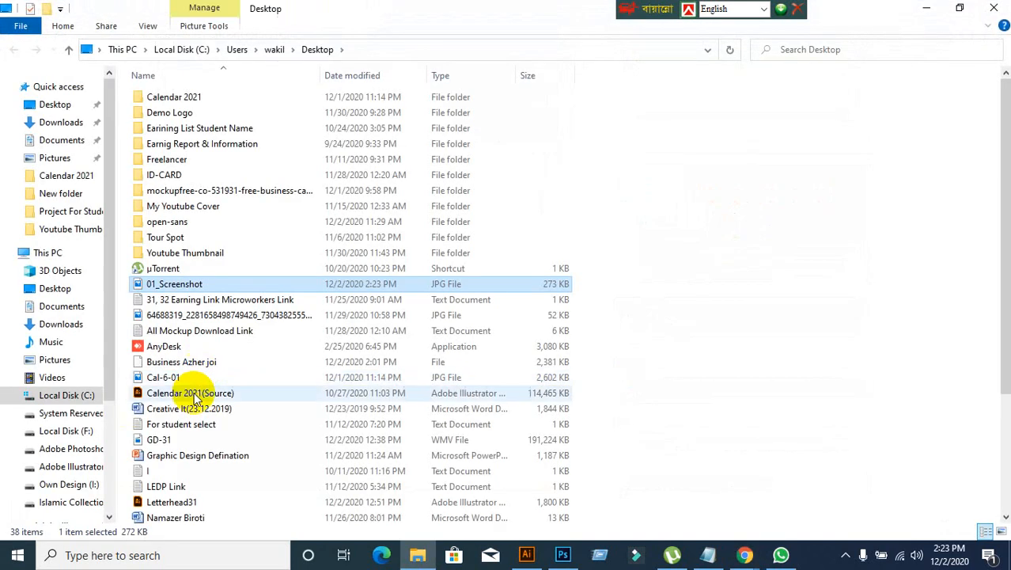
right_click(193, 290)
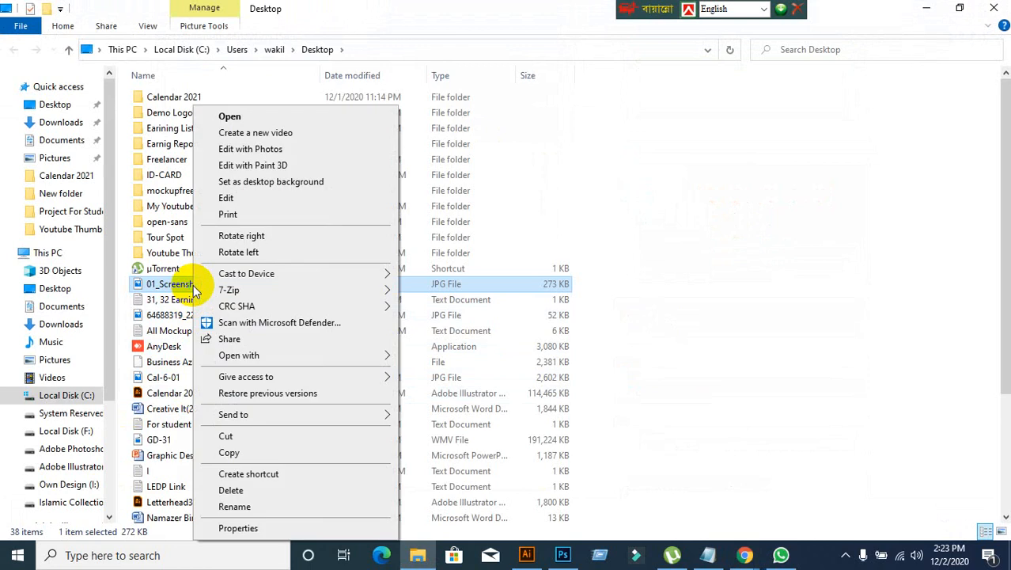
click(207, 436)
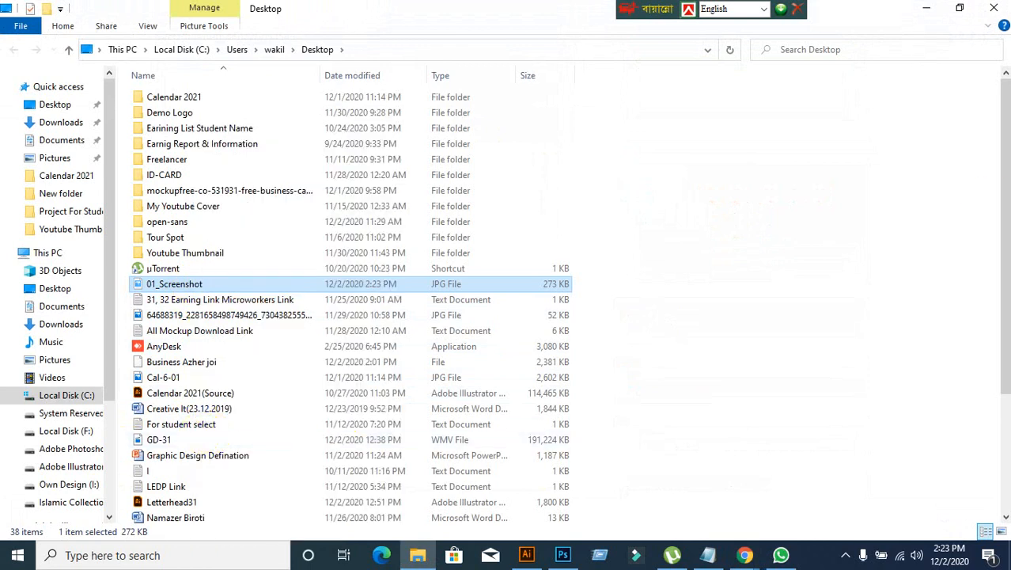
click(928, 8)
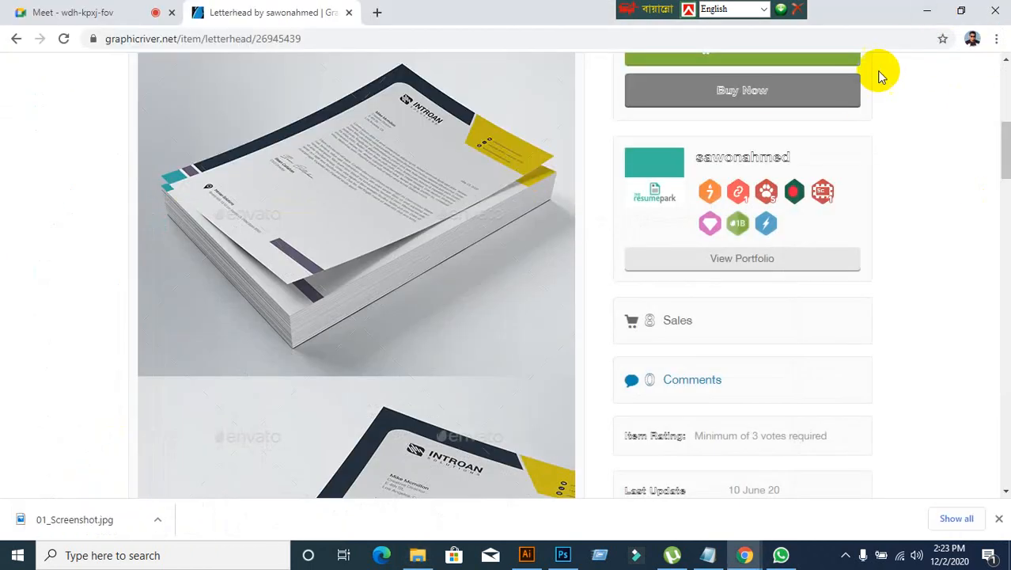
click(926, 10)
right_click(622, 107)
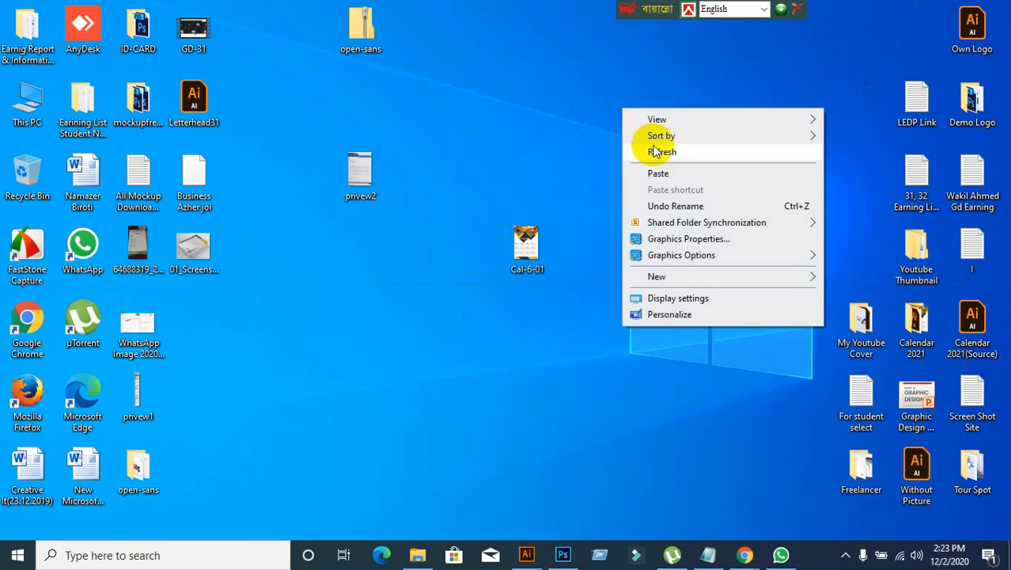
click(659, 175)
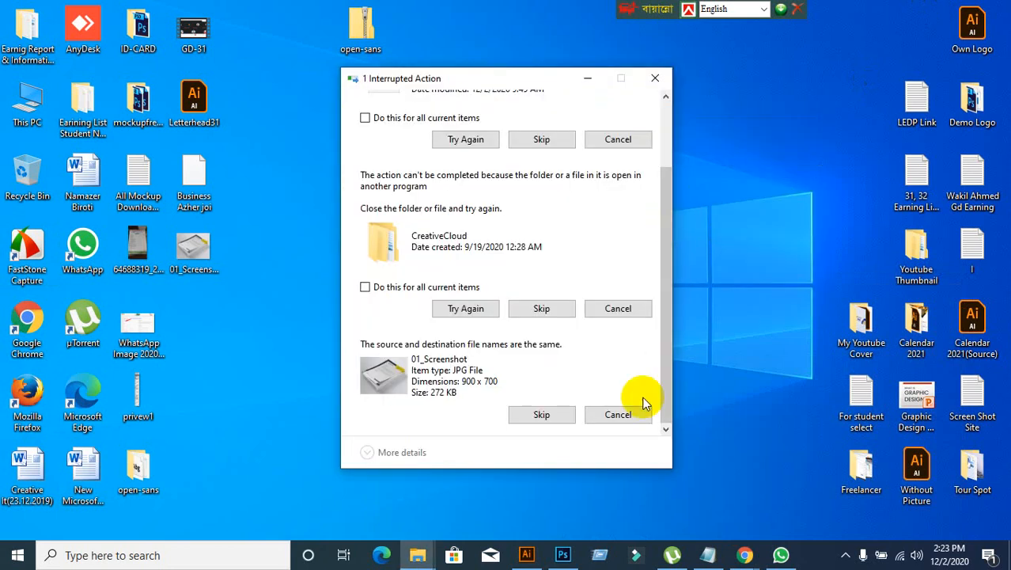
click(623, 419)
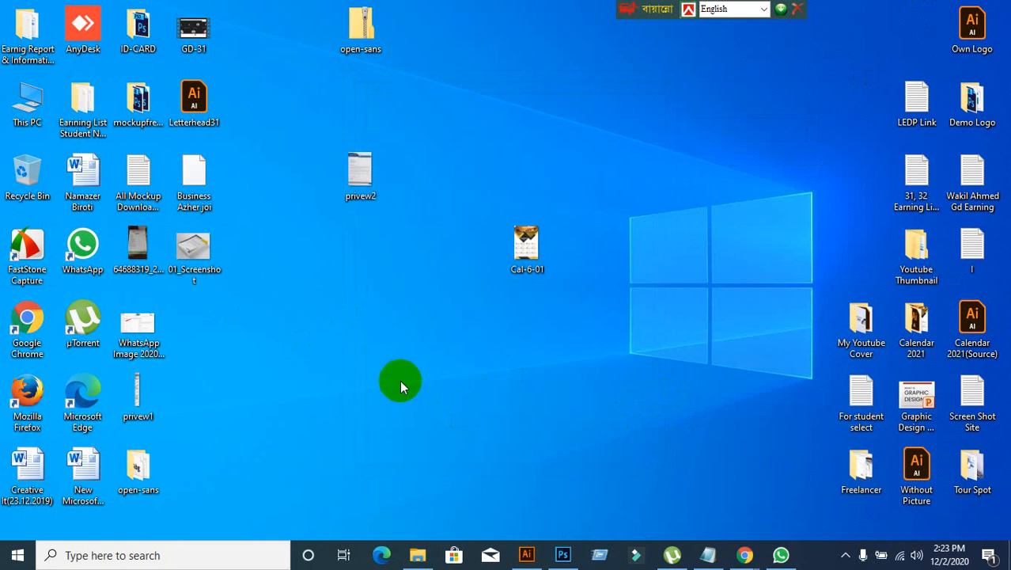
Step: Open 01_Screenshot from the desktop in Photoshop and choose the Perspective Crop tool
drag(199, 260, 443, 218)
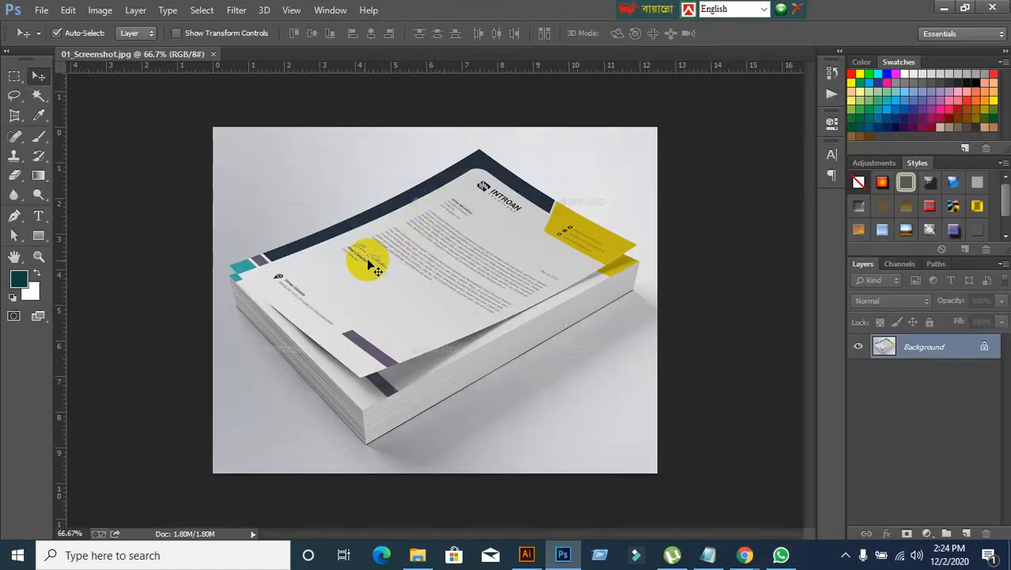
drag(19, 117, 49, 123)
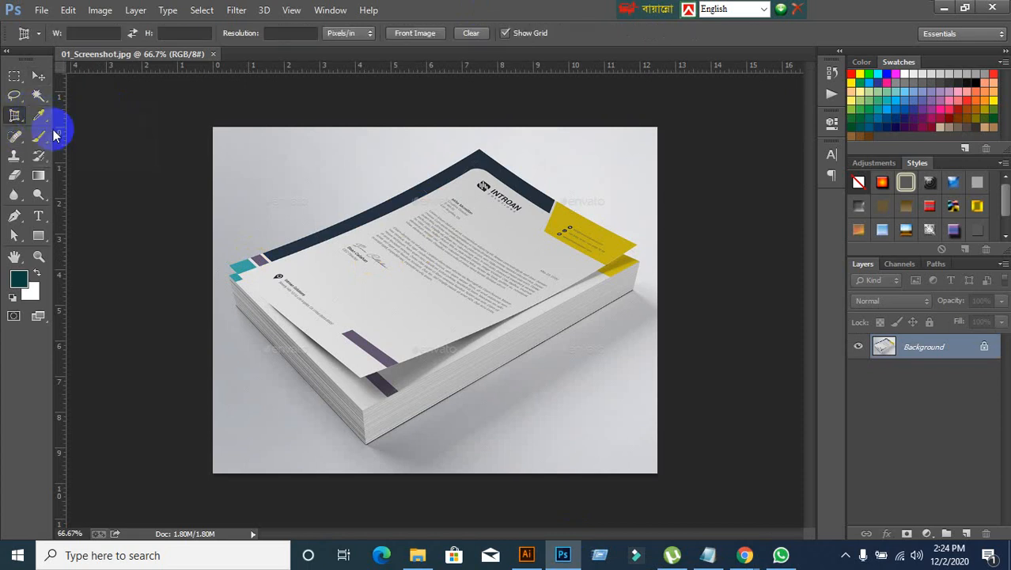
click(230, 264)
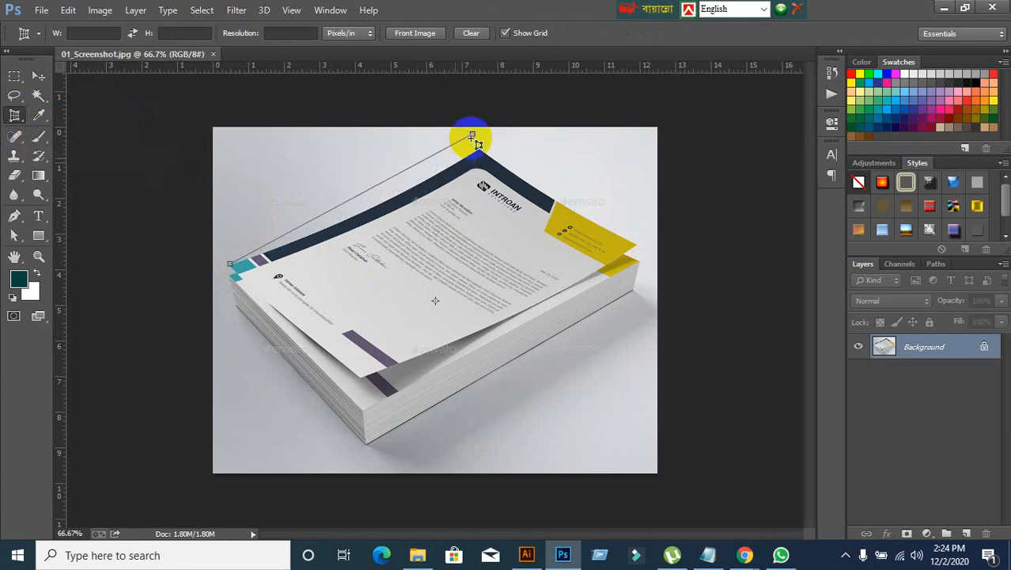
click(534, 226)
click(513, 306)
click(263, 313)
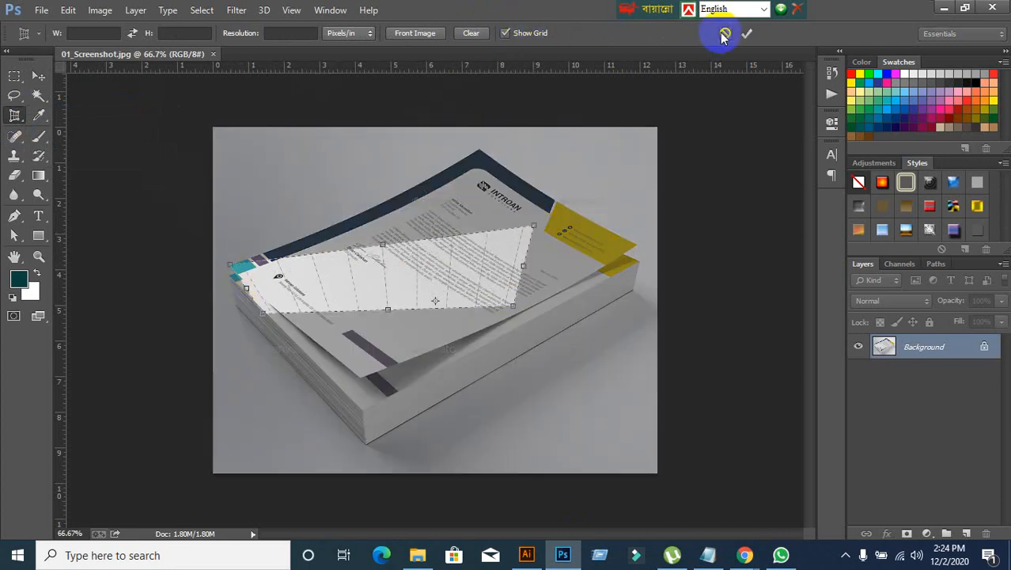
click(725, 35)
Step: Perspective-crop the mockup to the four corners of the top letterhead sheet, and undo the crop
click(484, 153)
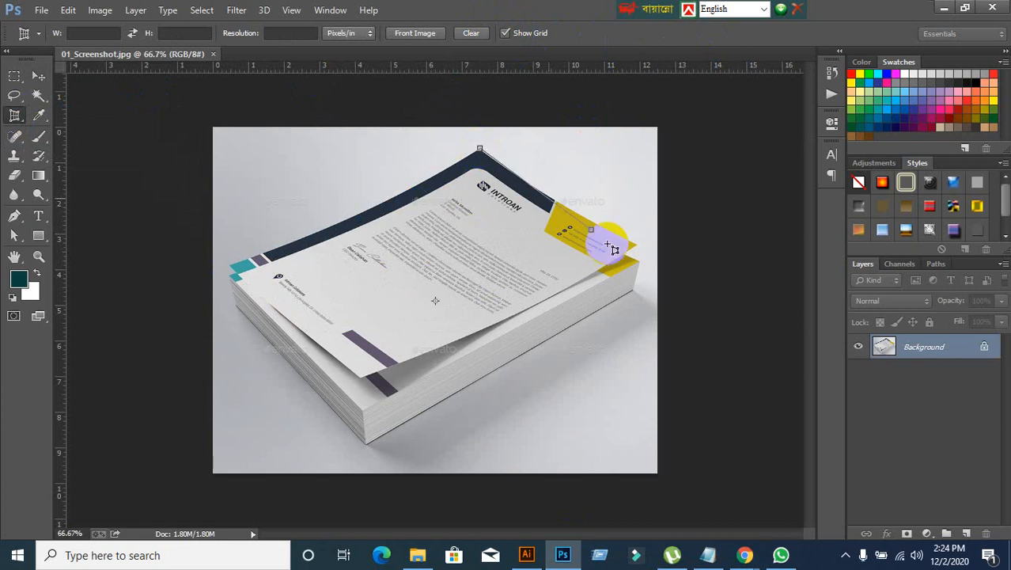
click(639, 251)
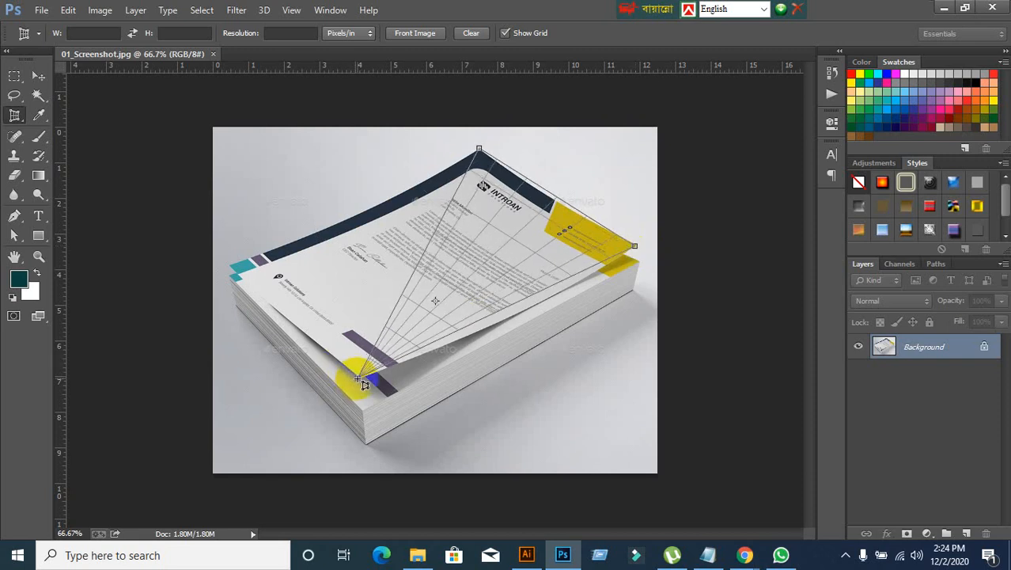
click(360, 382)
click(232, 270)
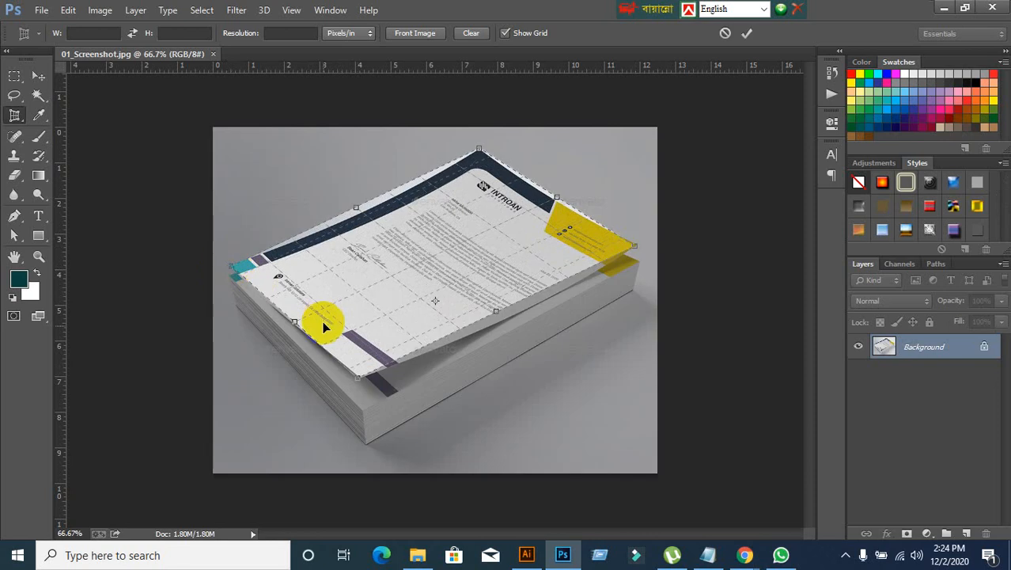
click(748, 34)
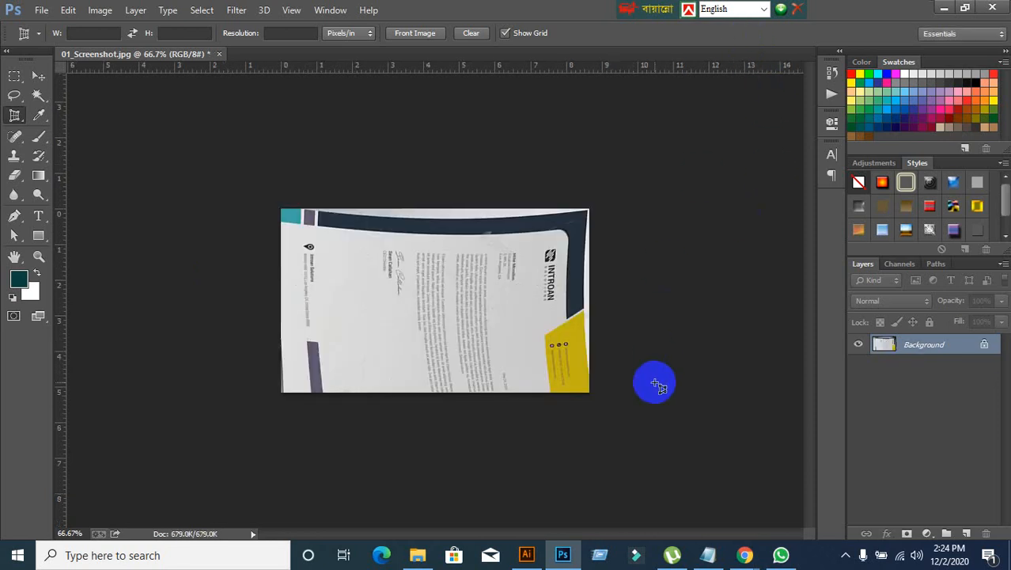
key(ctrl+z)
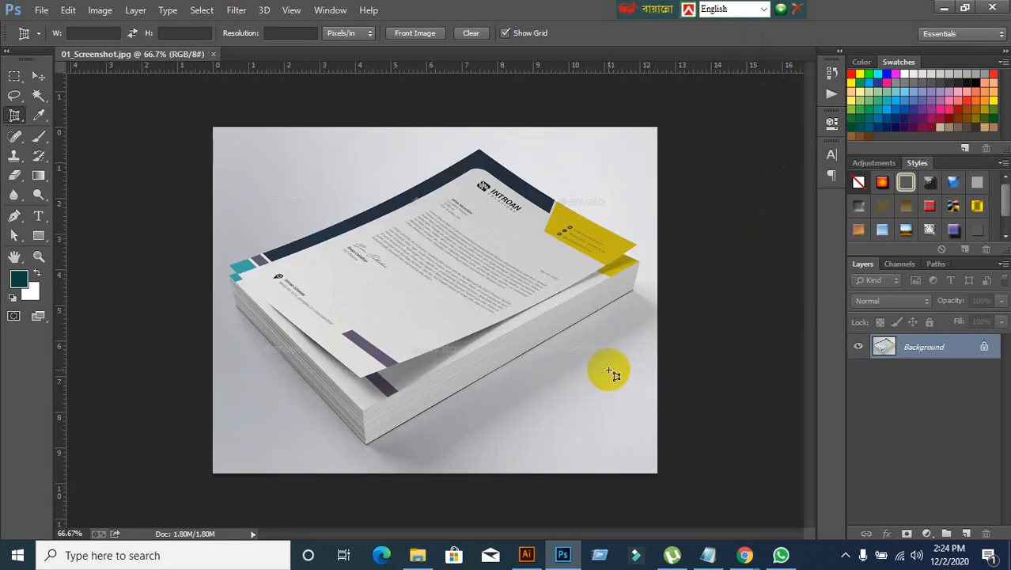
click(624, 261)
click(635, 245)
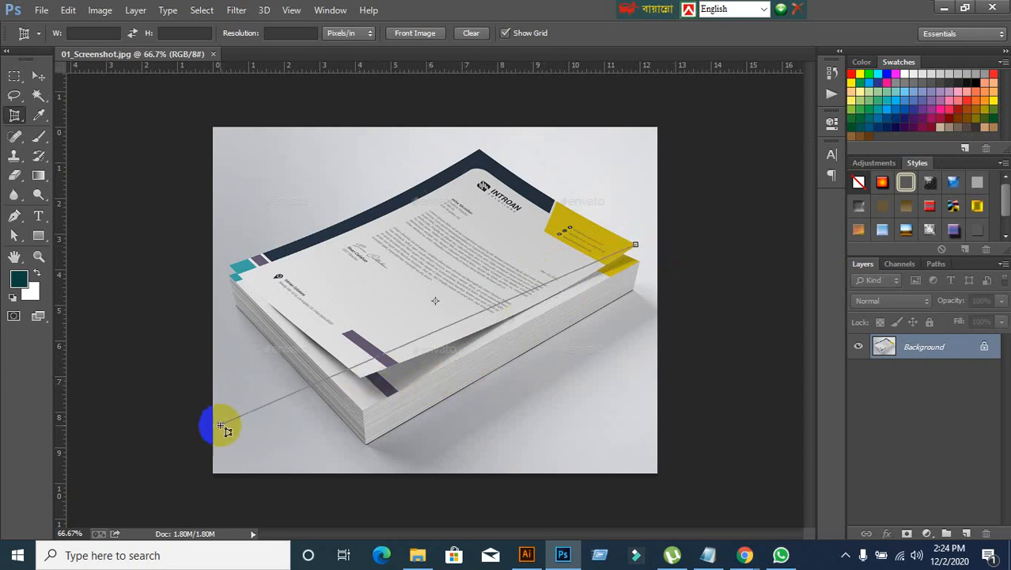
click(357, 383)
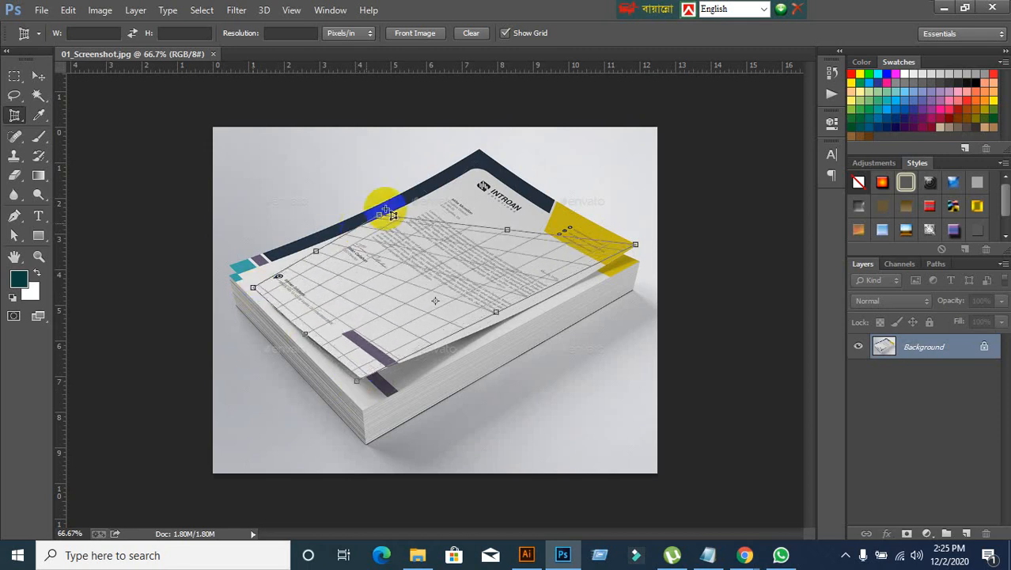
click(480, 183)
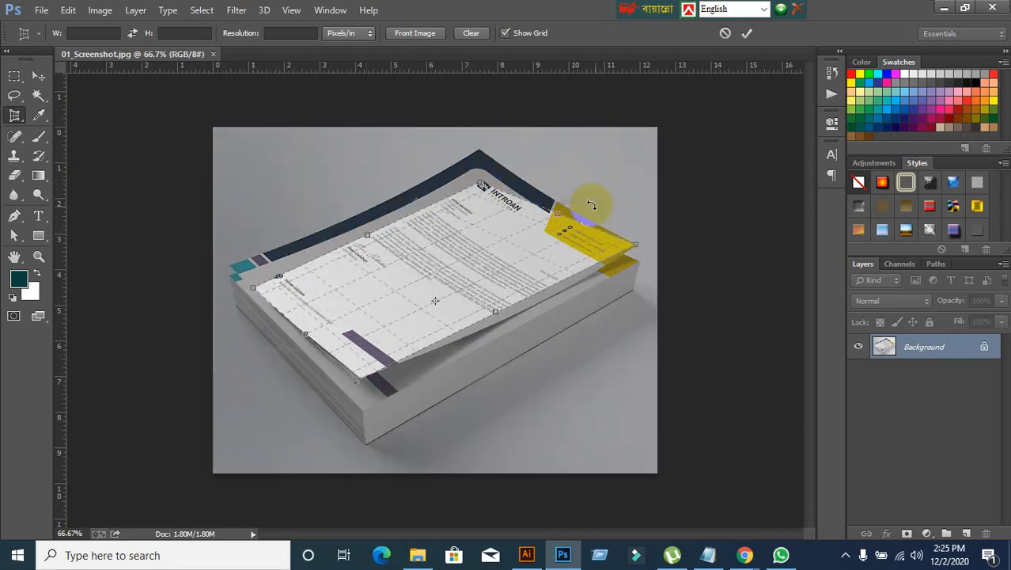
click(725, 34)
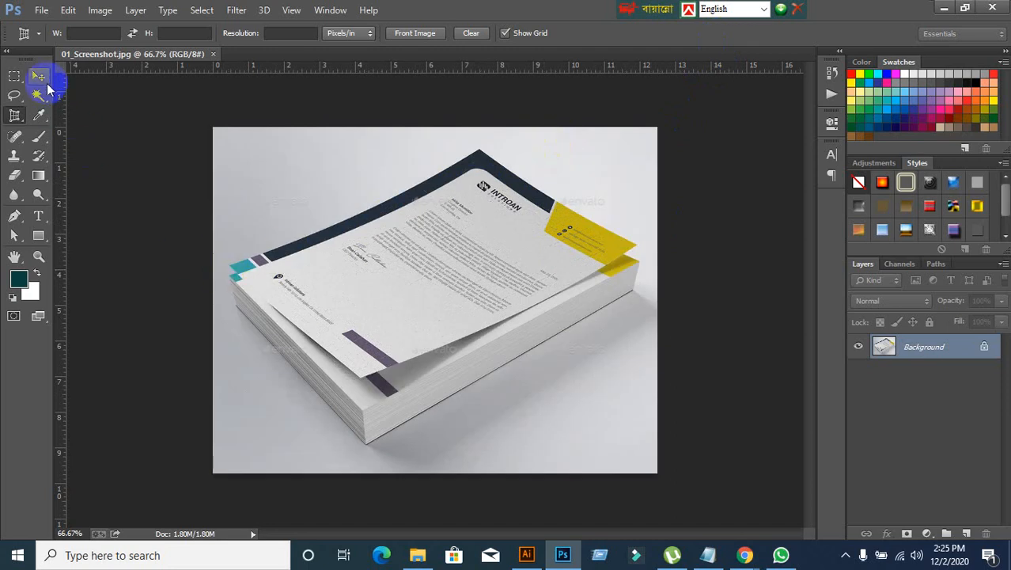
Step: Close the mockup image in Photoshop and open 01_Screenshot from the desktop in Illustrator
click(38, 76)
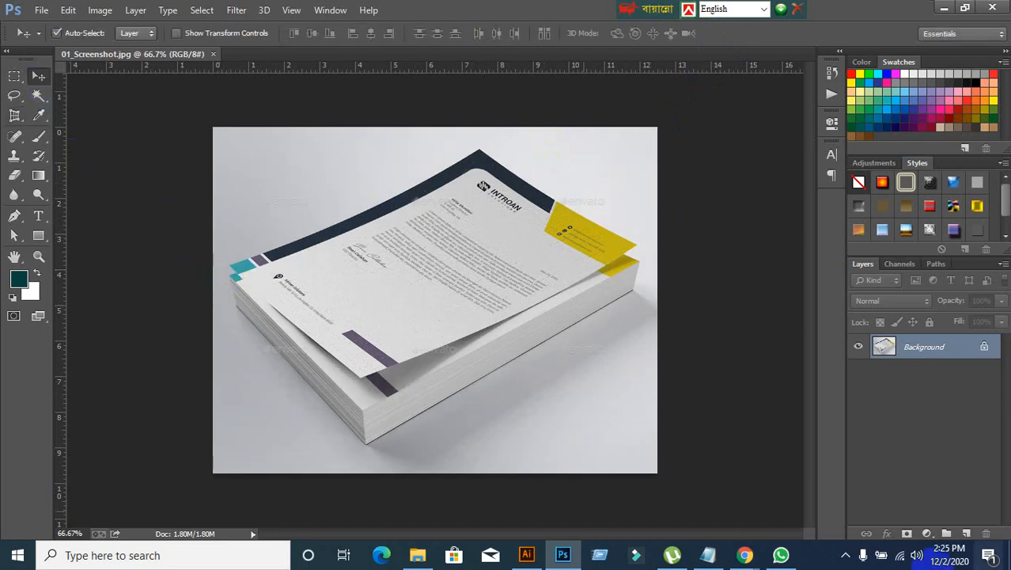
click(212, 54)
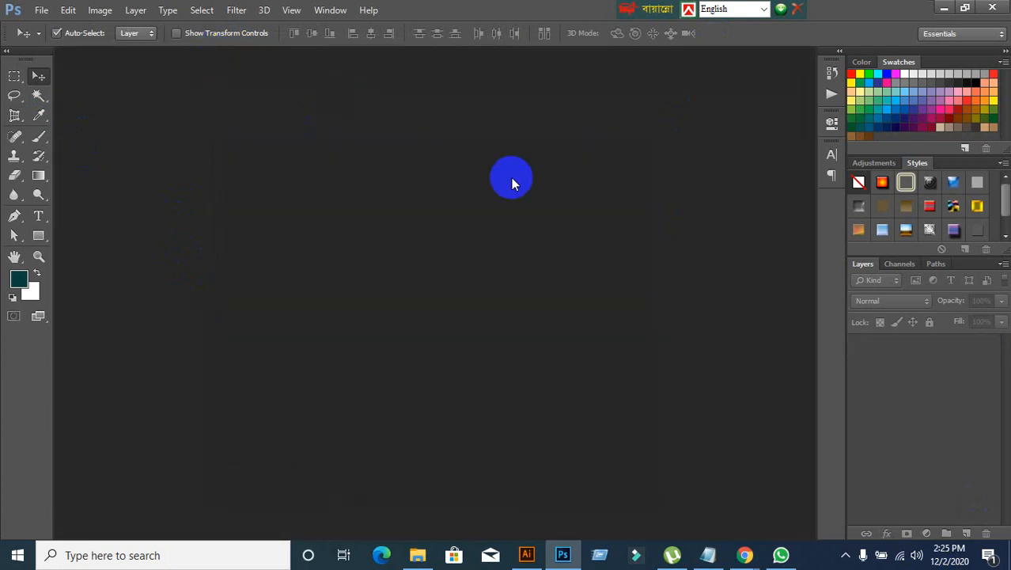
click(942, 10)
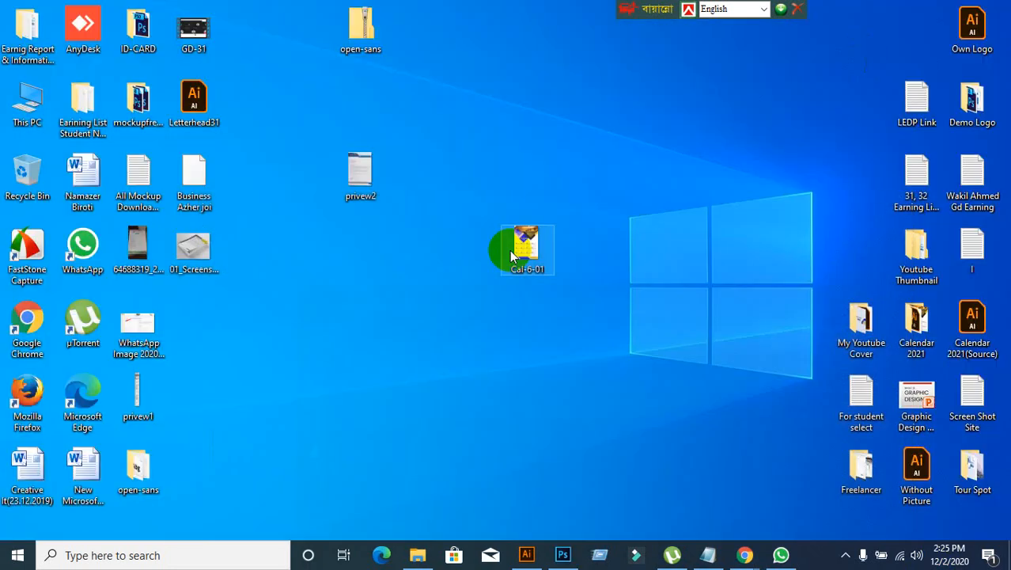
drag(187, 253, 732, 556)
Step: Switch to Chrome and bring up the Meet call
mouse_move(737, 558)
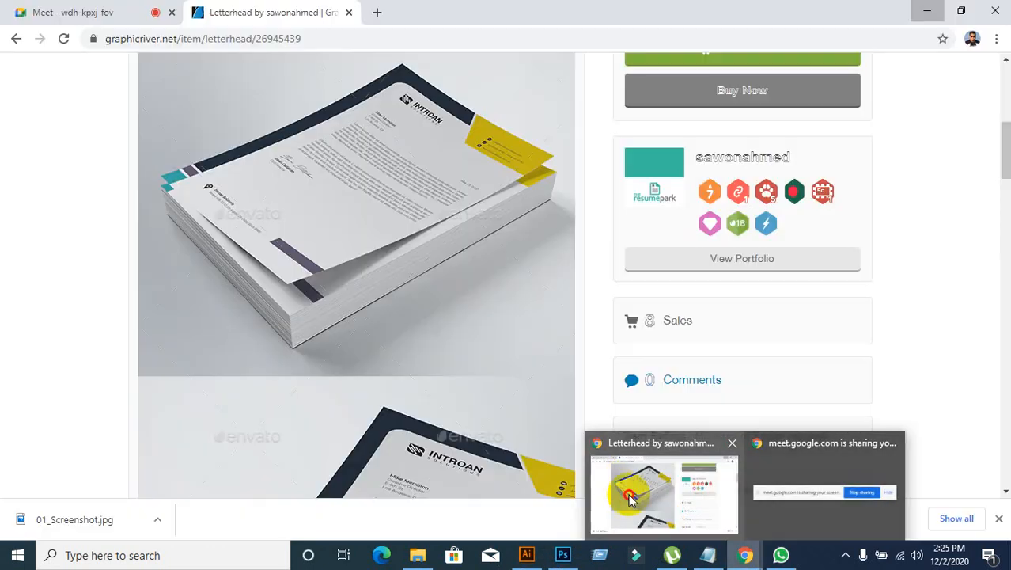
click(632, 500)
click(87, 14)
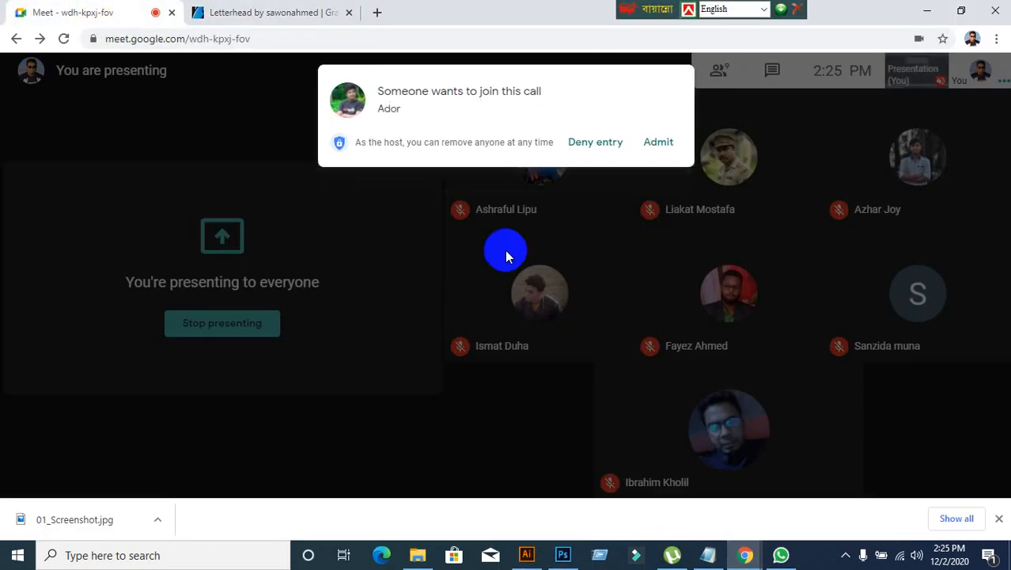
Step: Admit the waiting participant to the Meet call and return to the GraphicRiver letterhead search results
click(673, 147)
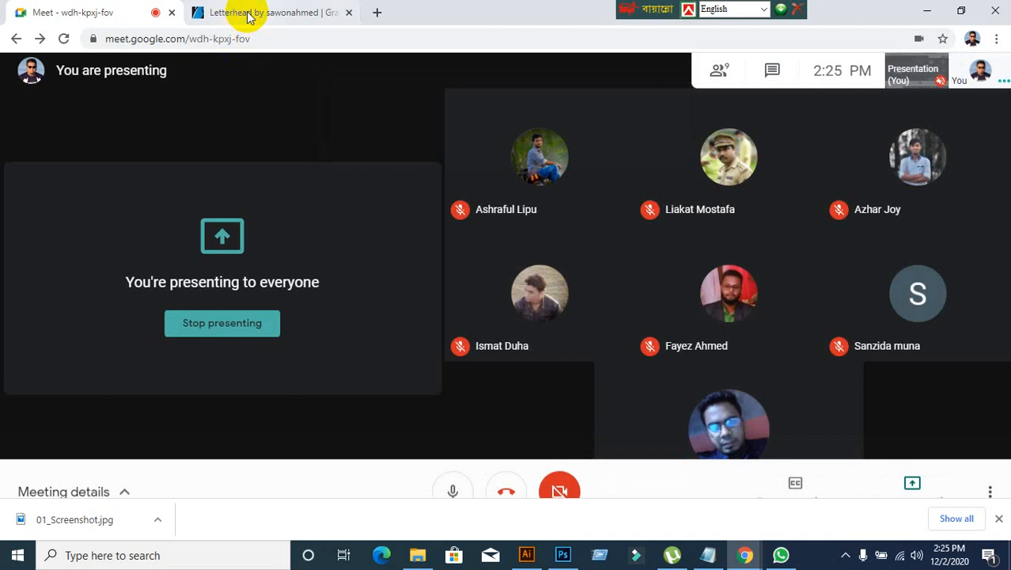
click(254, 14)
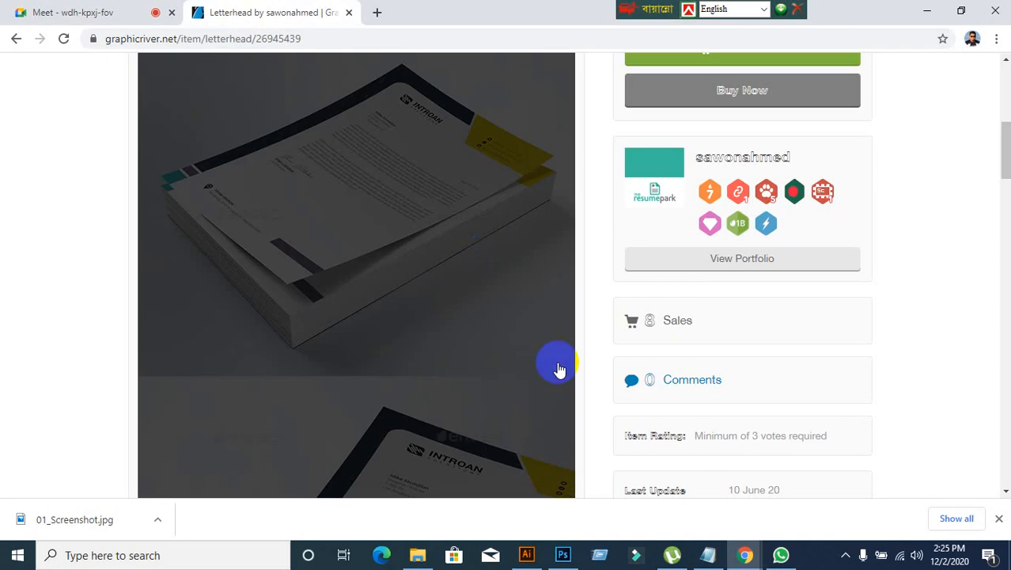
click(15, 40)
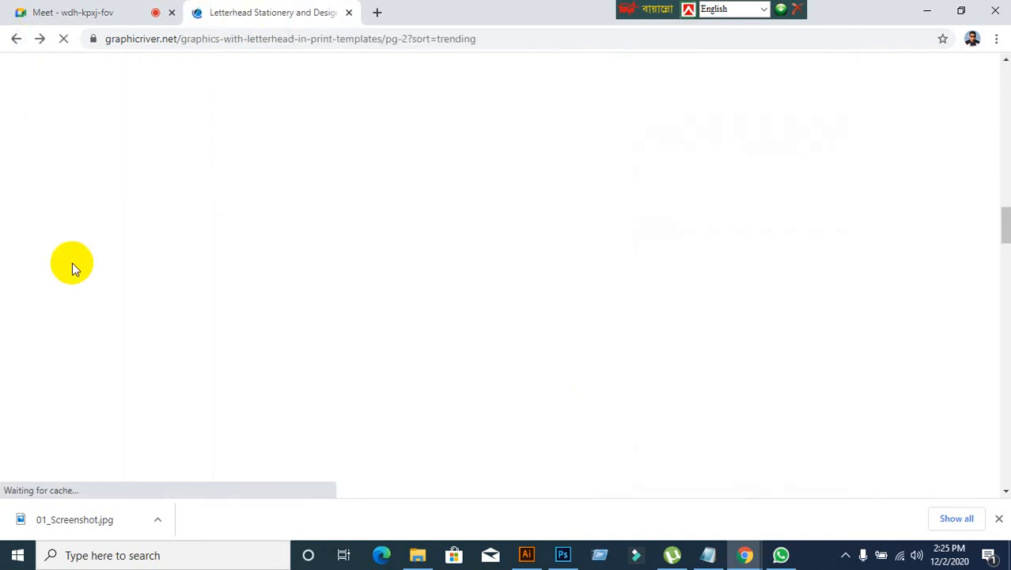
Step: Browse the letterhead results and open the 2 Letterhead Design item showing red and blue sheets
scroll(554, 455, down, 5)
scroll(546, 461, down, 4)
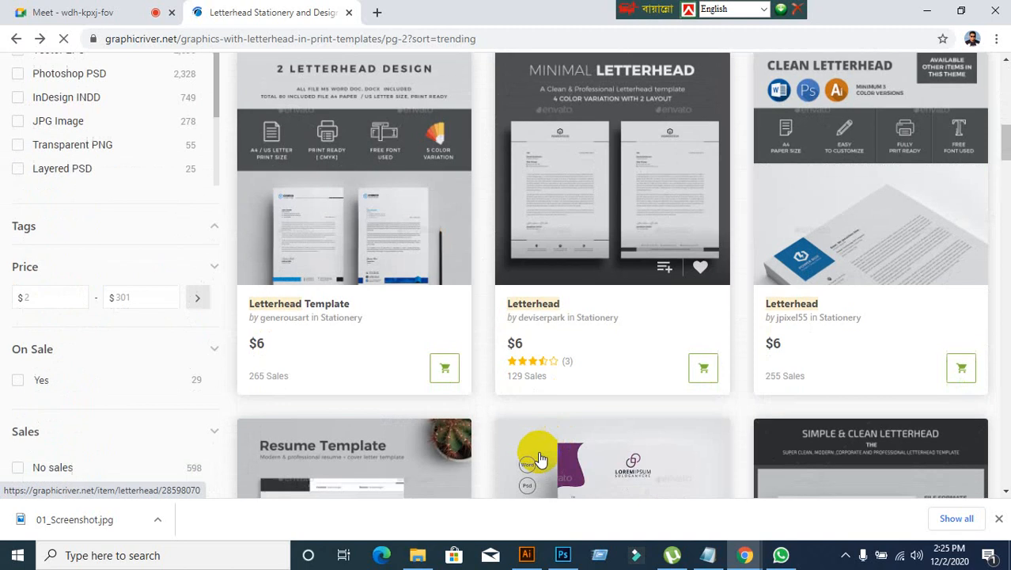
scroll(442, 439, down, 2)
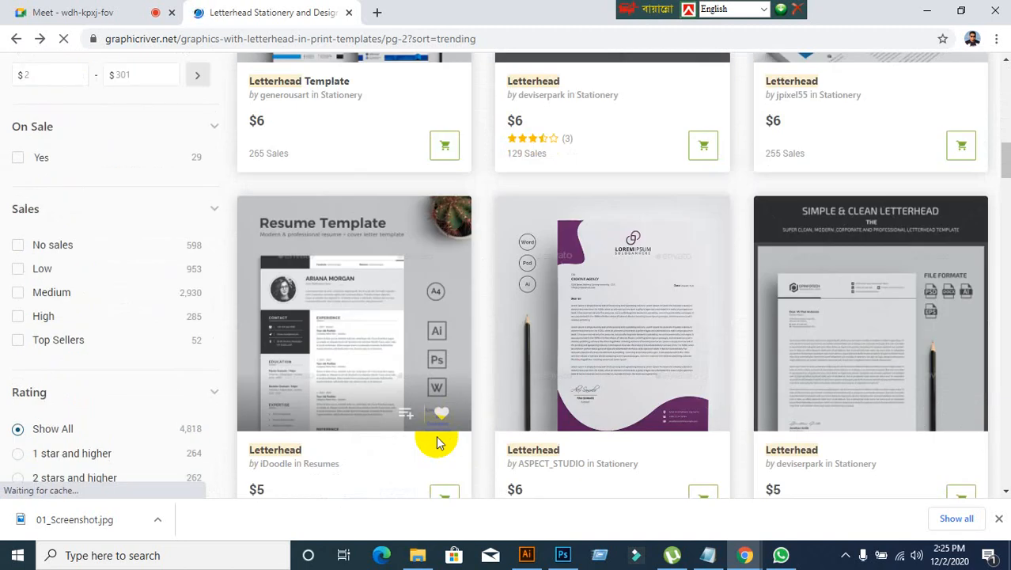
scroll(439, 443, down, 9)
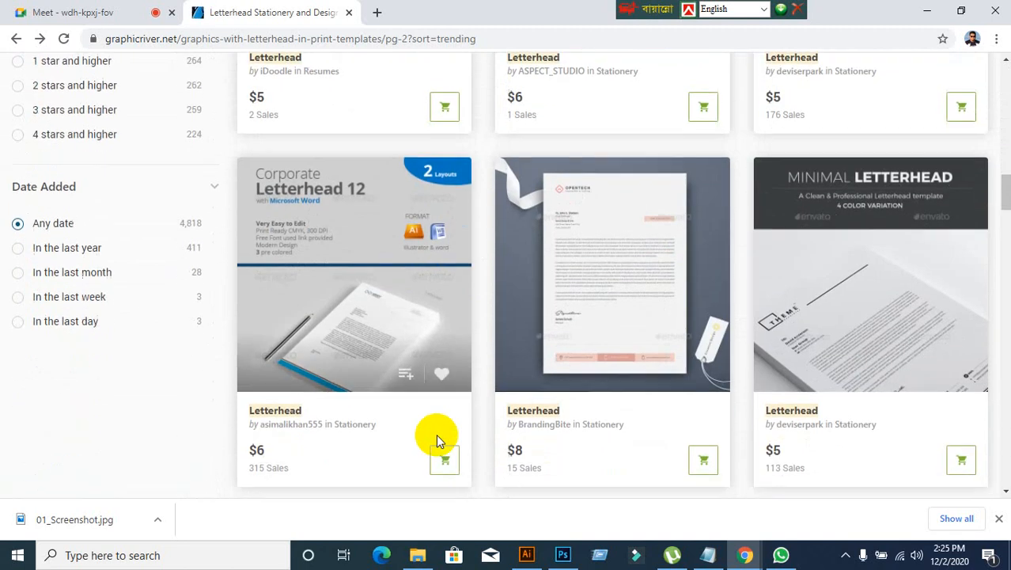
scroll(438, 440, down, 2)
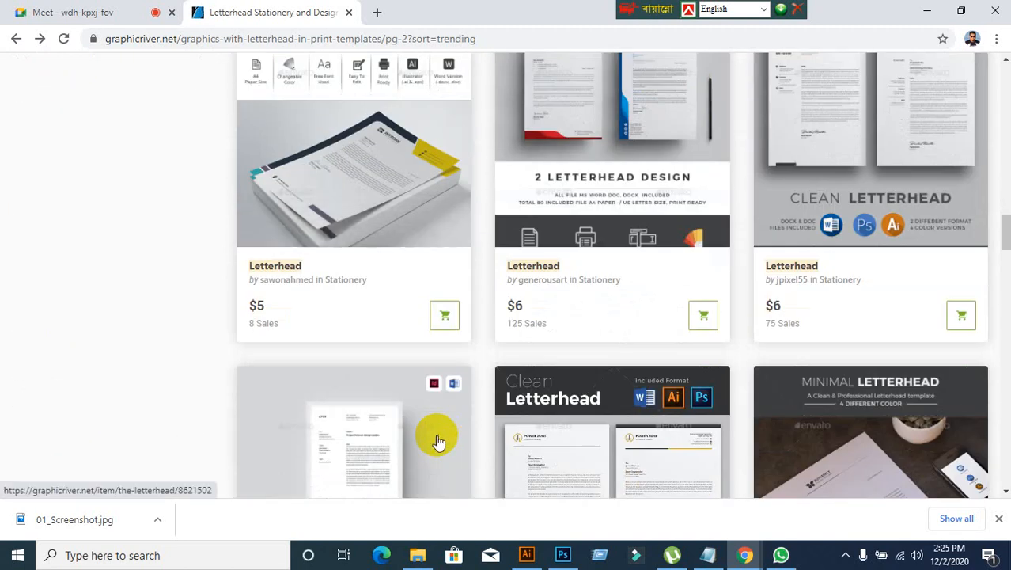
scroll(439, 441, up, 2)
click(575, 226)
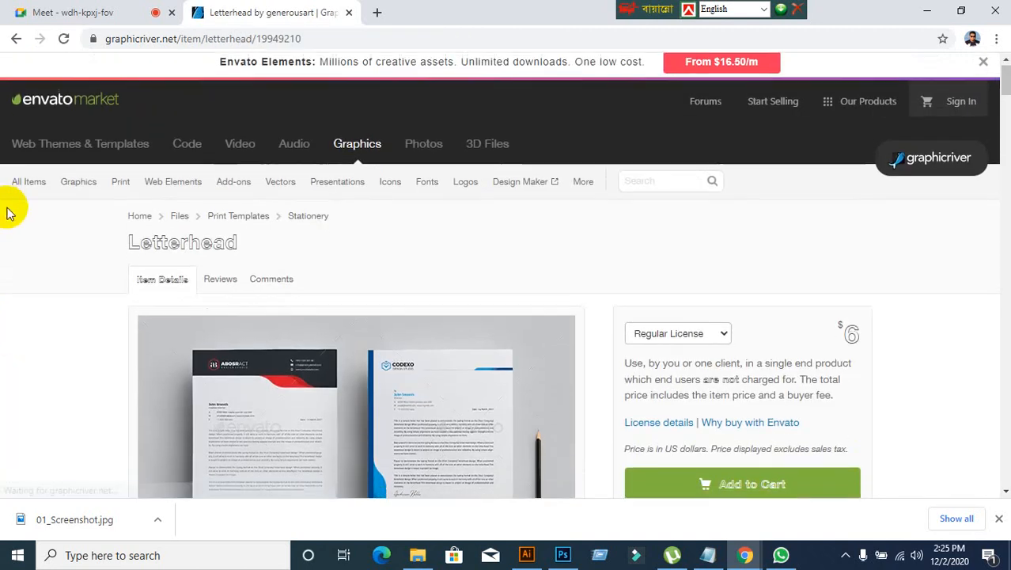
Step: Open the item's enlarged preview image and examine the red and blue letterhead designs from header to footer
scroll(11, 208, down, 9)
click(282, 338)
scroll(72, 354, up, 5)
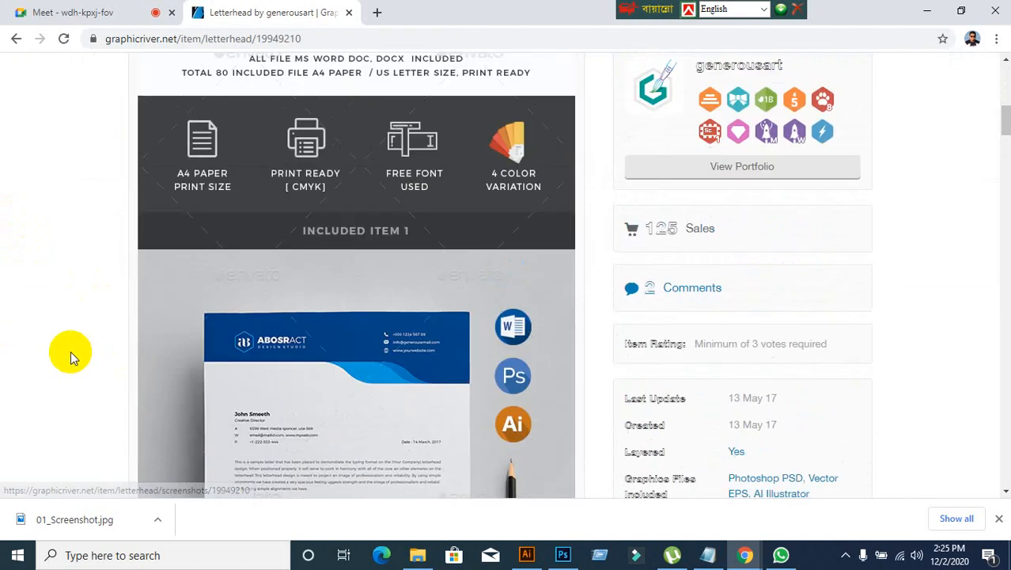
click(407, 217)
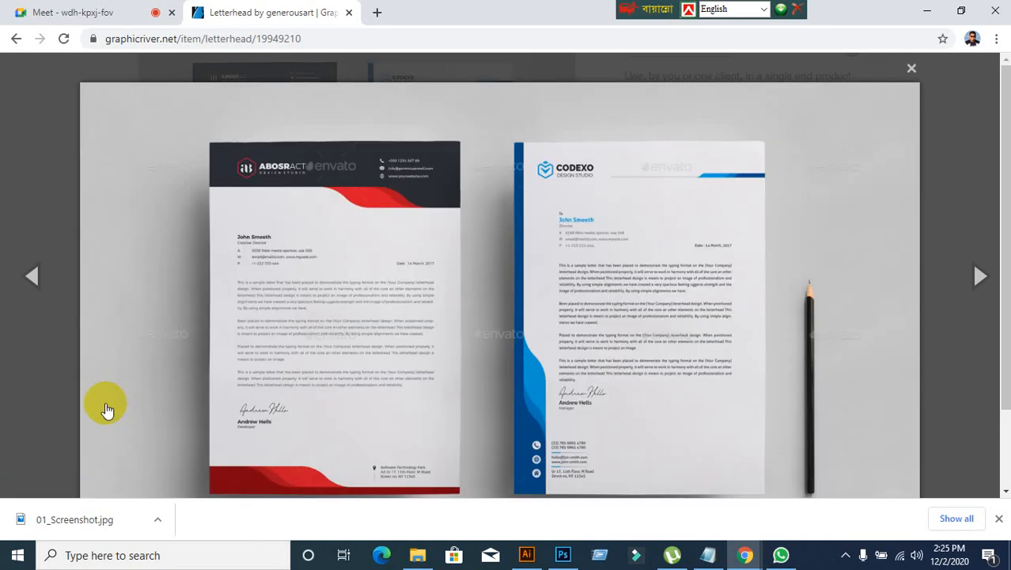
scroll(445, 318, down, 2)
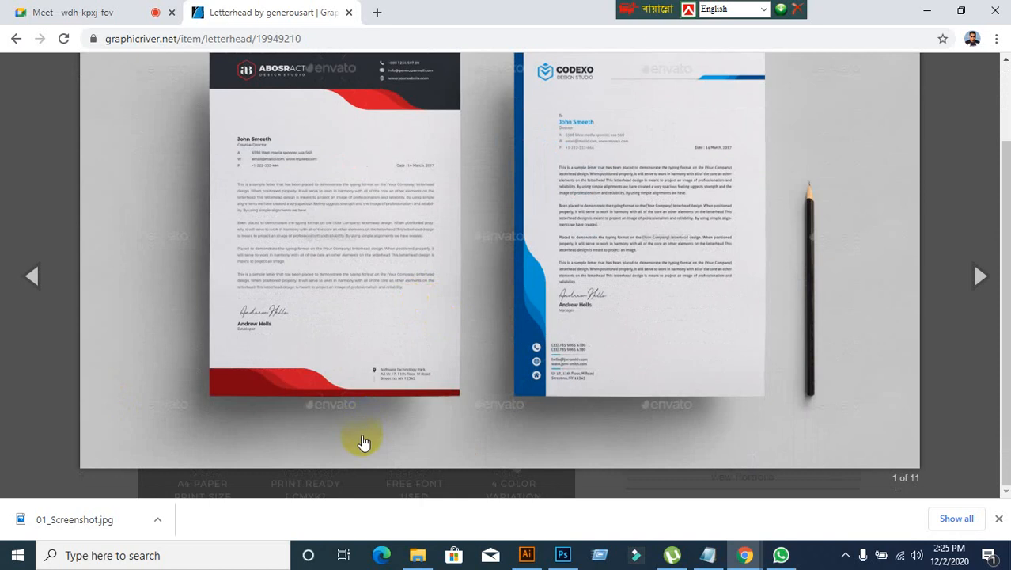
scroll(362, 442, up, 2)
scroll(364, 443, down, 2)
scroll(367, 444, up, 2)
scroll(367, 444, down, 2)
scroll(352, 321, up, 2)
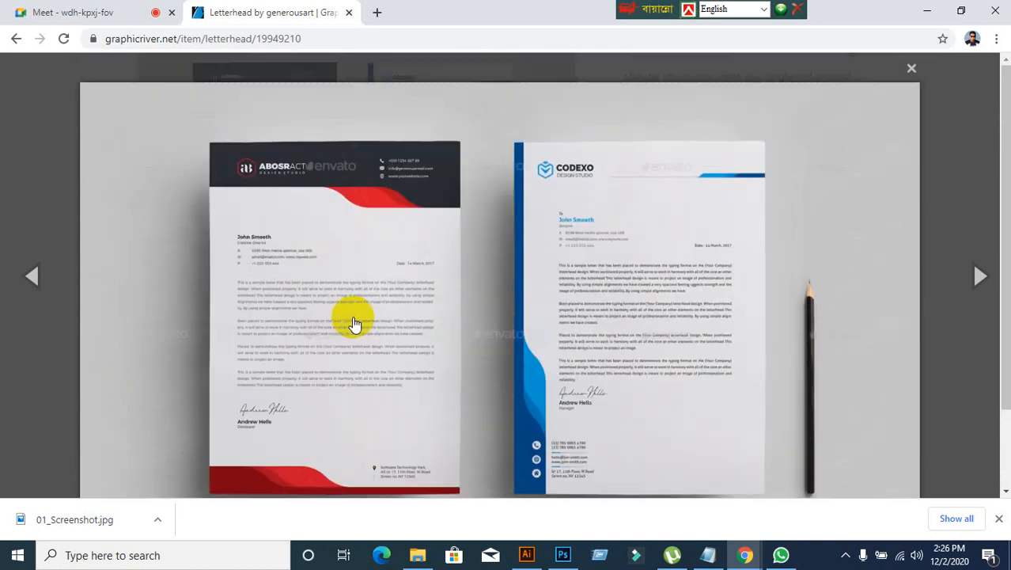
Step: Save the preview image to the desktop as the JPEG 01_Letterhead and open it in Photoshop
right_click(352, 316)
click(395, 348)
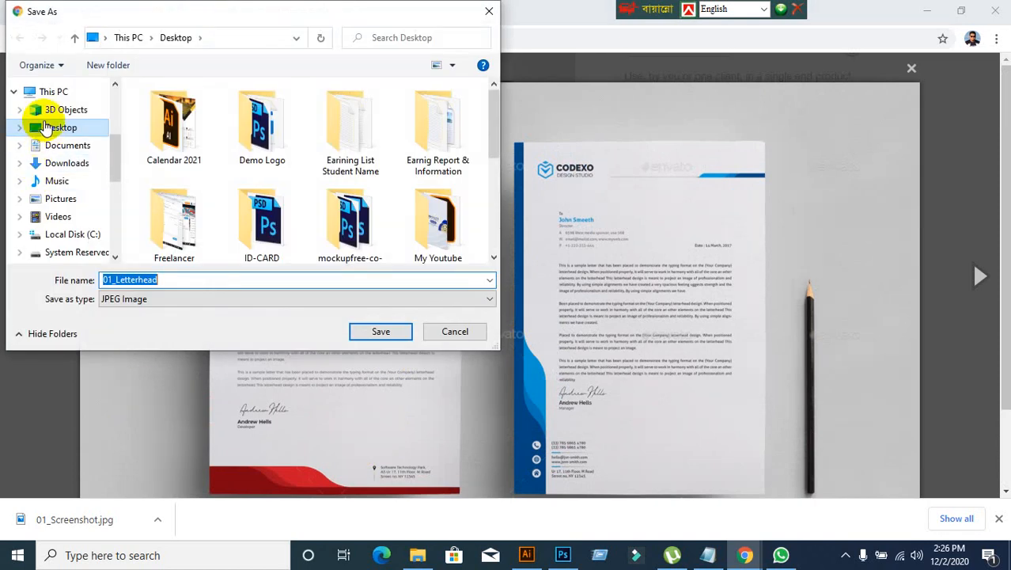
click(377, 330)
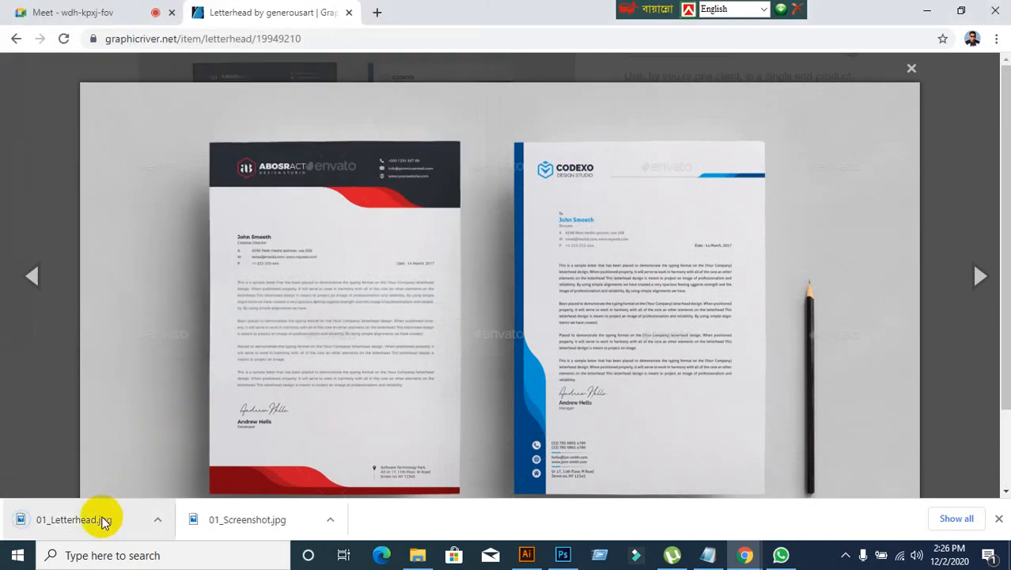
drag(88, 526, 465, 8)
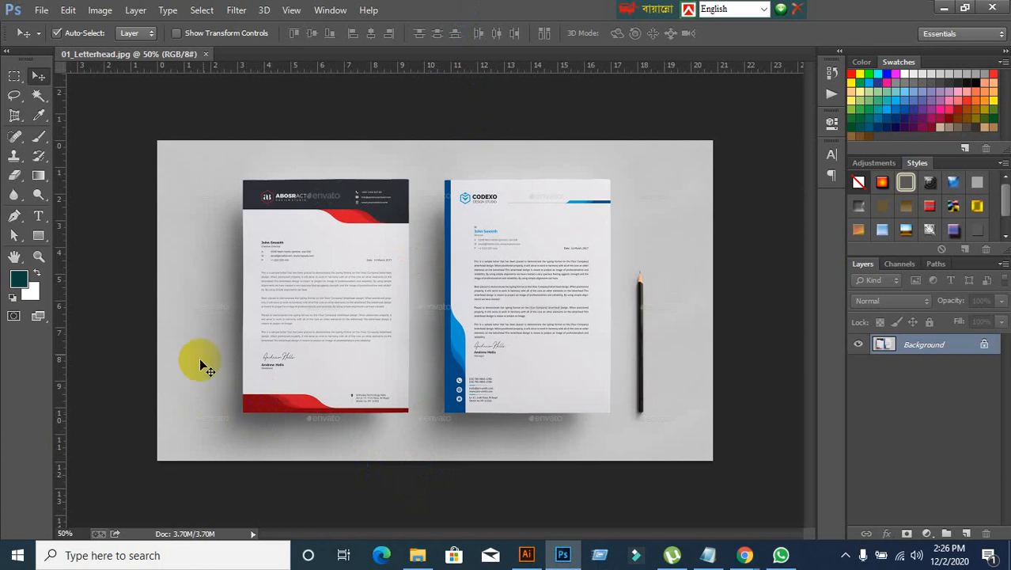
Step: Perspective-crop the image to the four corners of the red and black letterhead
click(15, 116)
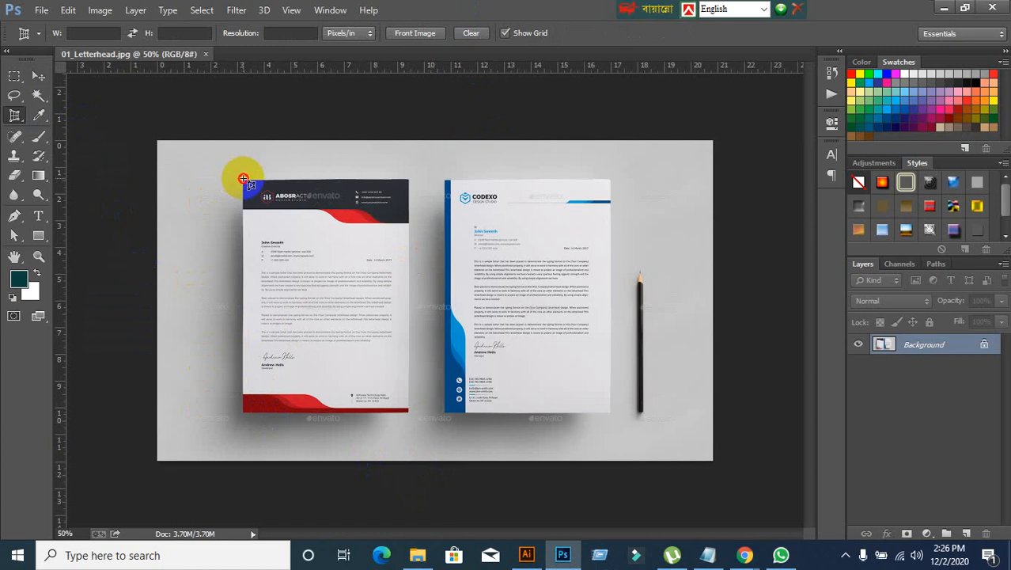
click(244, 179)
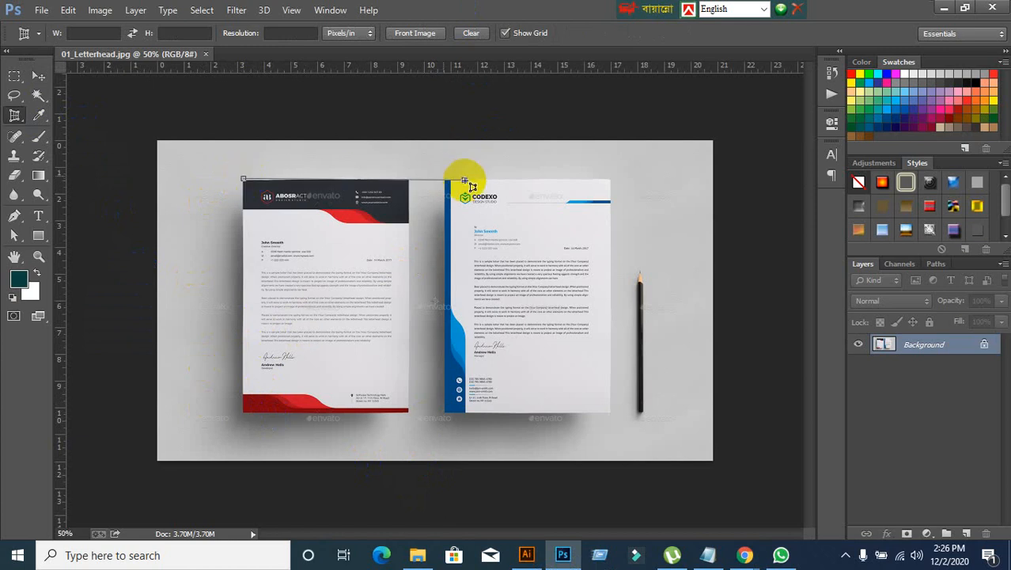
click(406, 180)
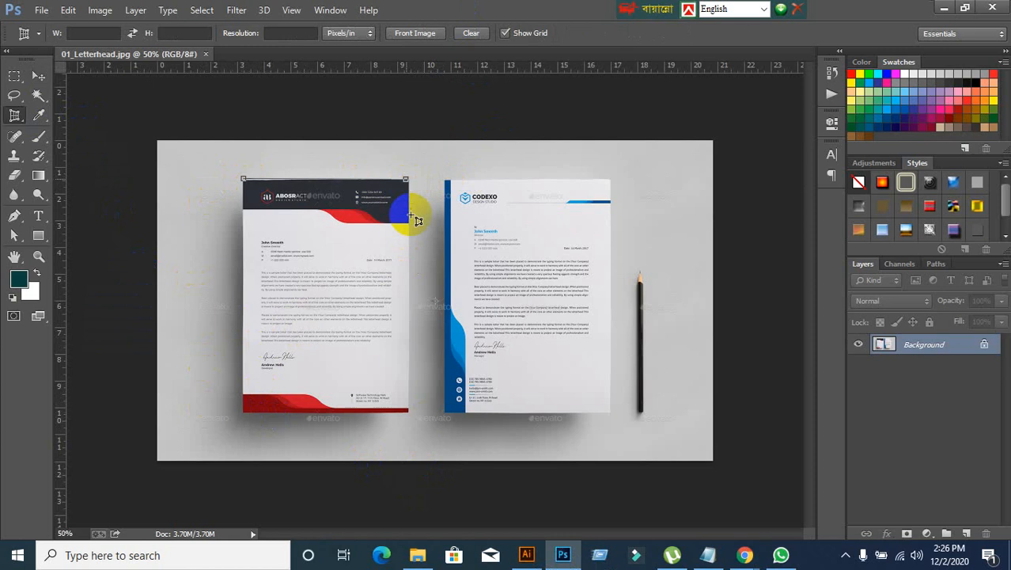
click(407, 412)
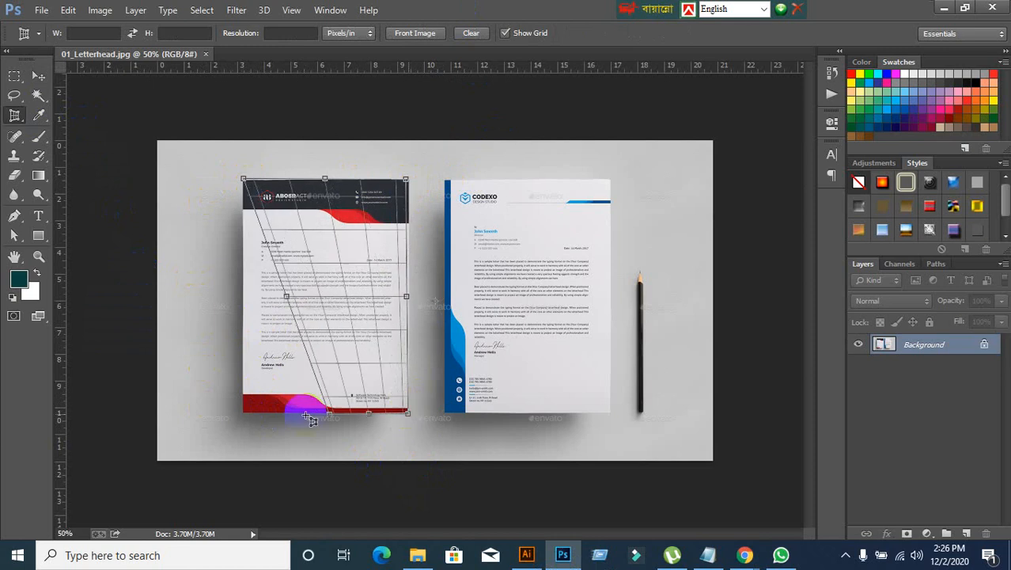
click(244, 414)
drag(251, 426, 244, 410)
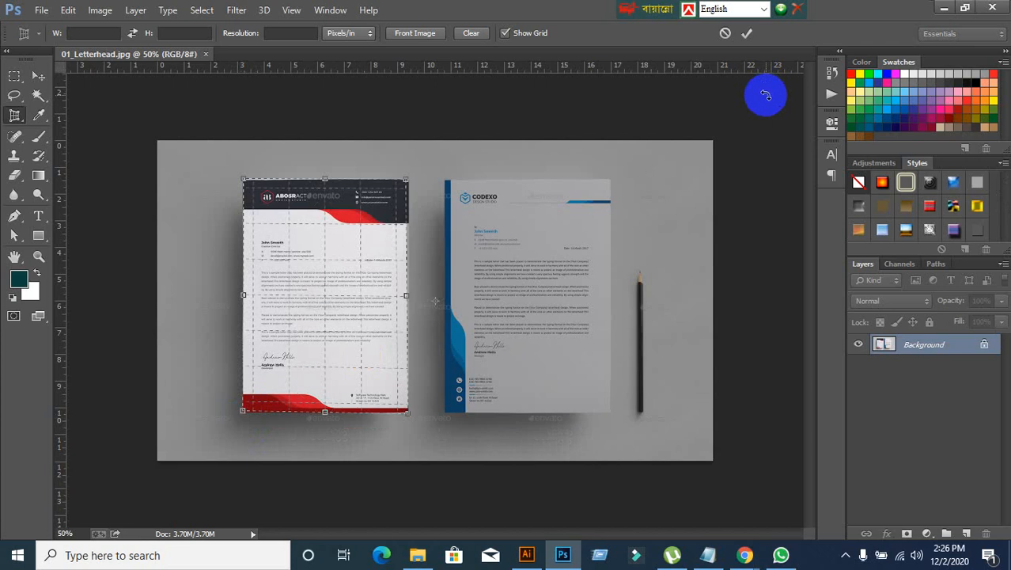
mouse_move(745, 555)
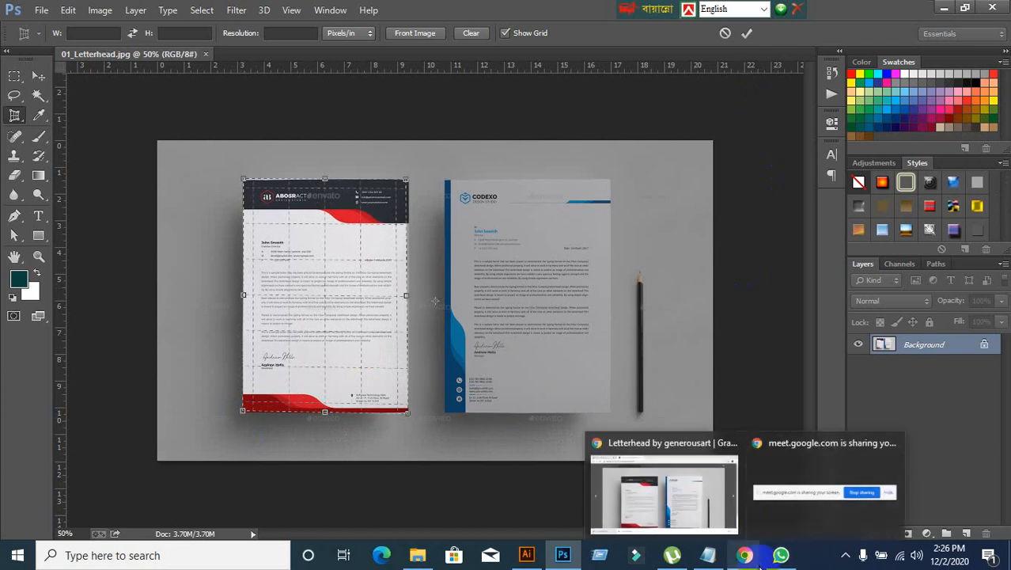
click(705, 524)
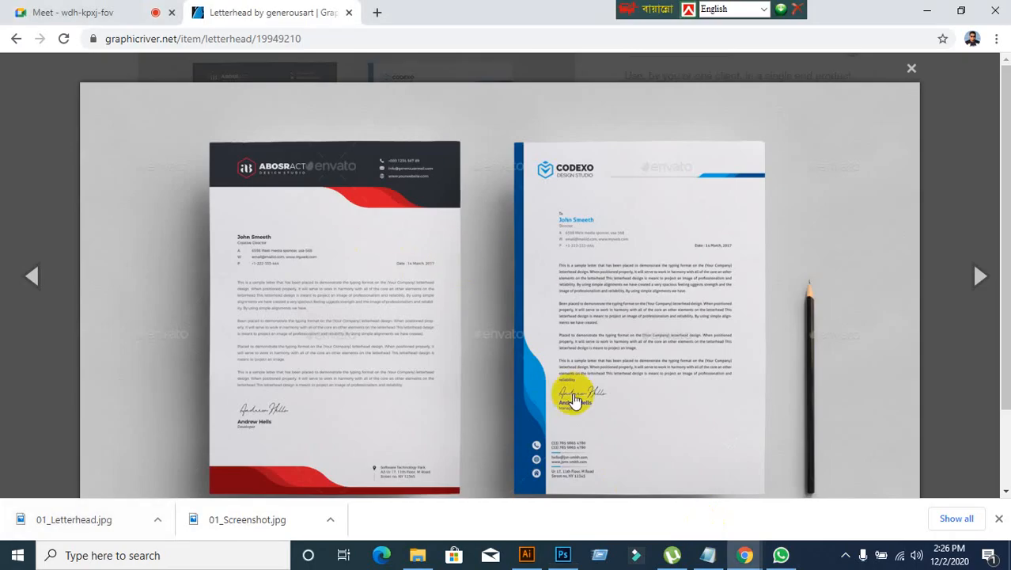
click(558, 553)
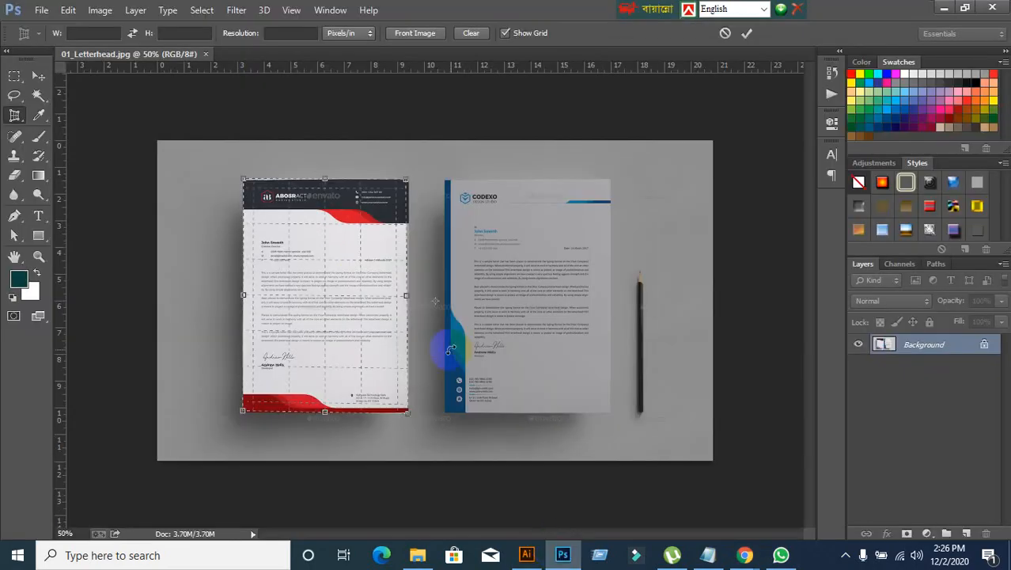
click(747, 34)
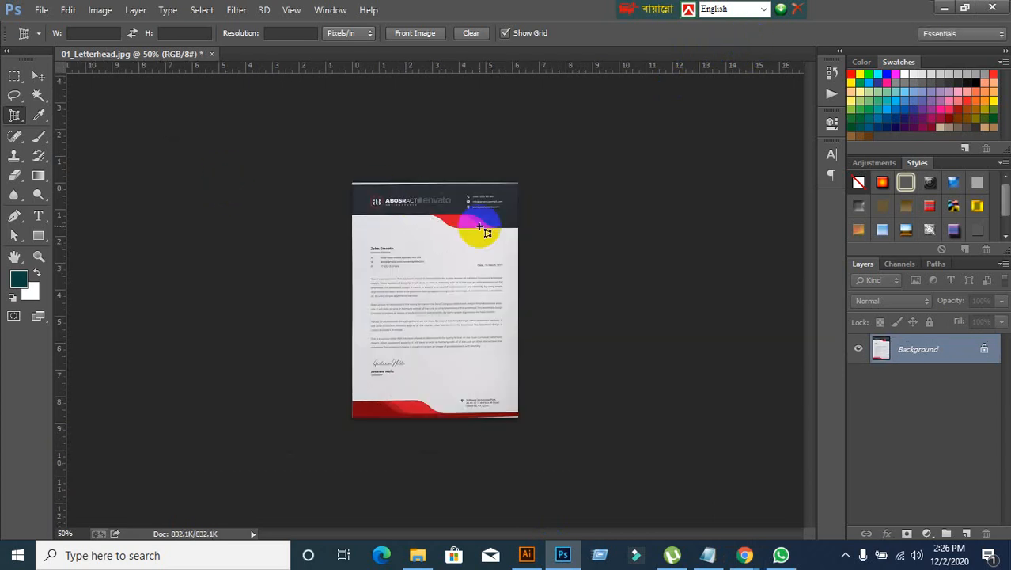
Step: Export the cropped letterhead with Save for Web as a JPEG named 01_Letterhead222 on the desktop
scroll(443, 271, up, 2)
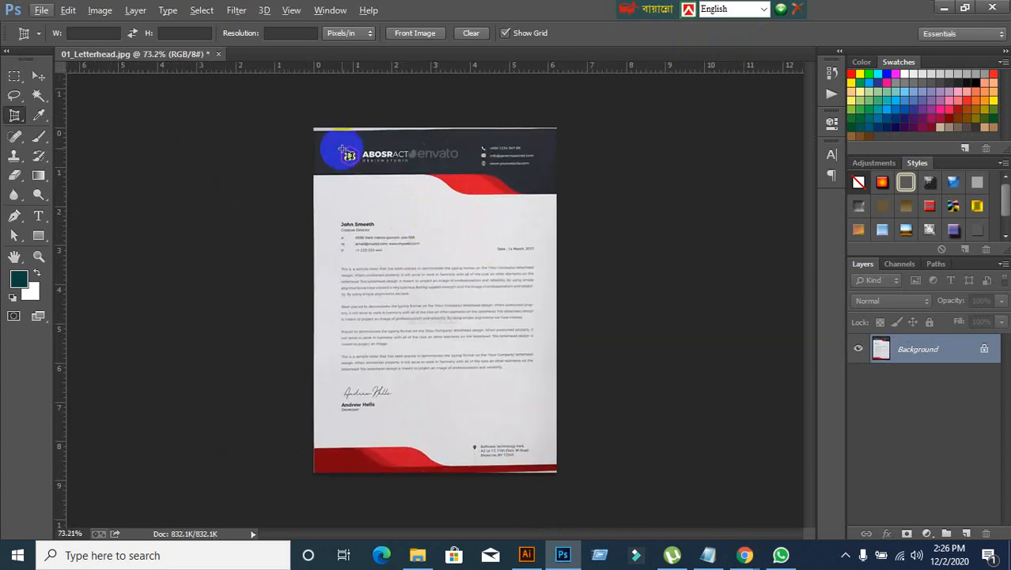
click(41, 9)
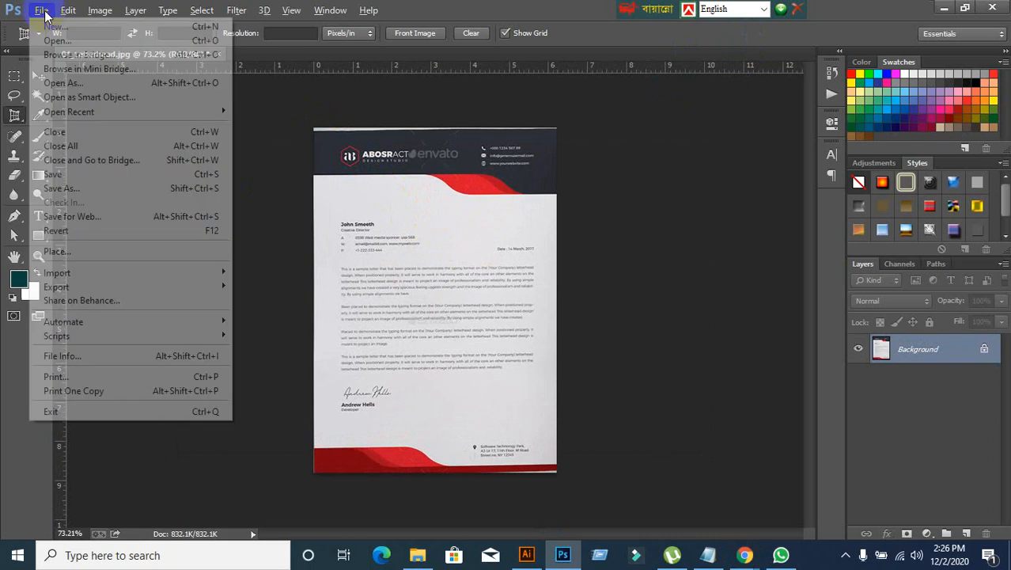
click(65, 216)
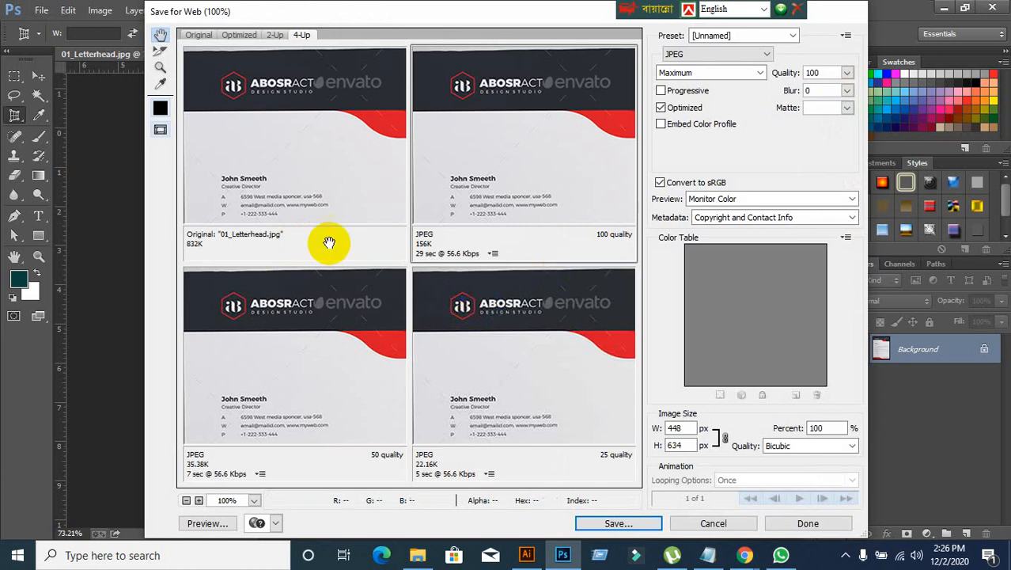
click(631, 524)
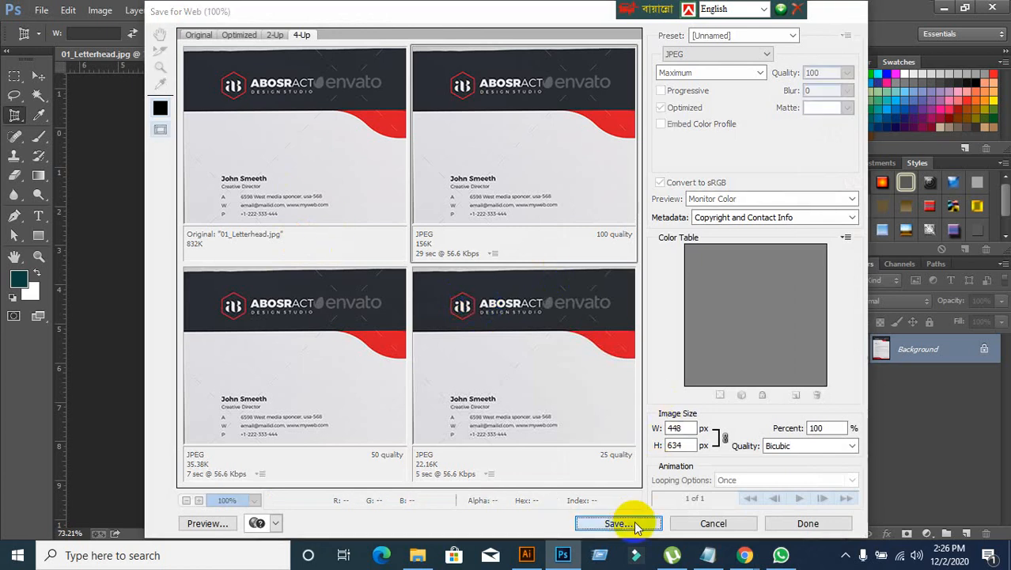
click(208, 141)
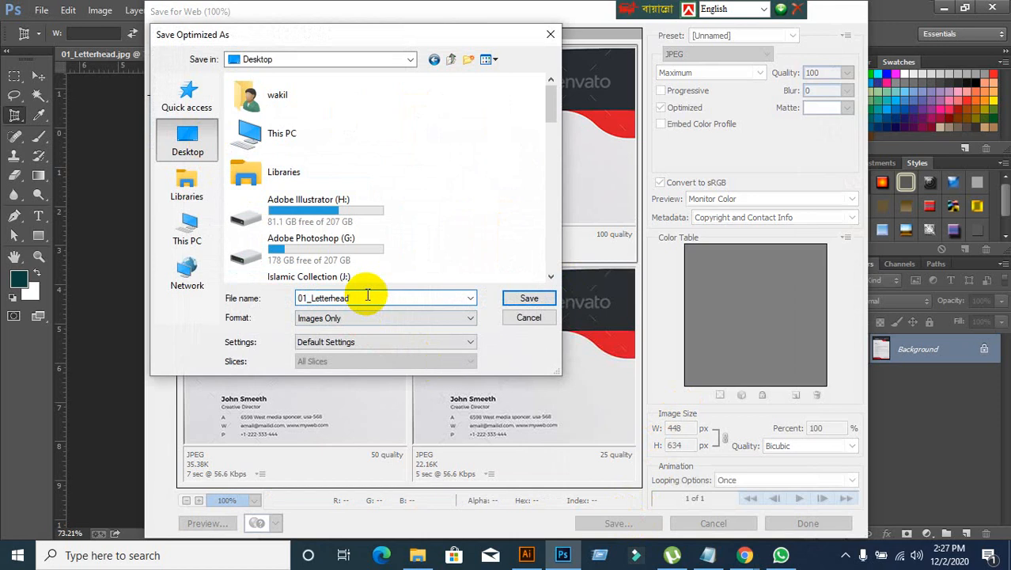
click(527, 300)
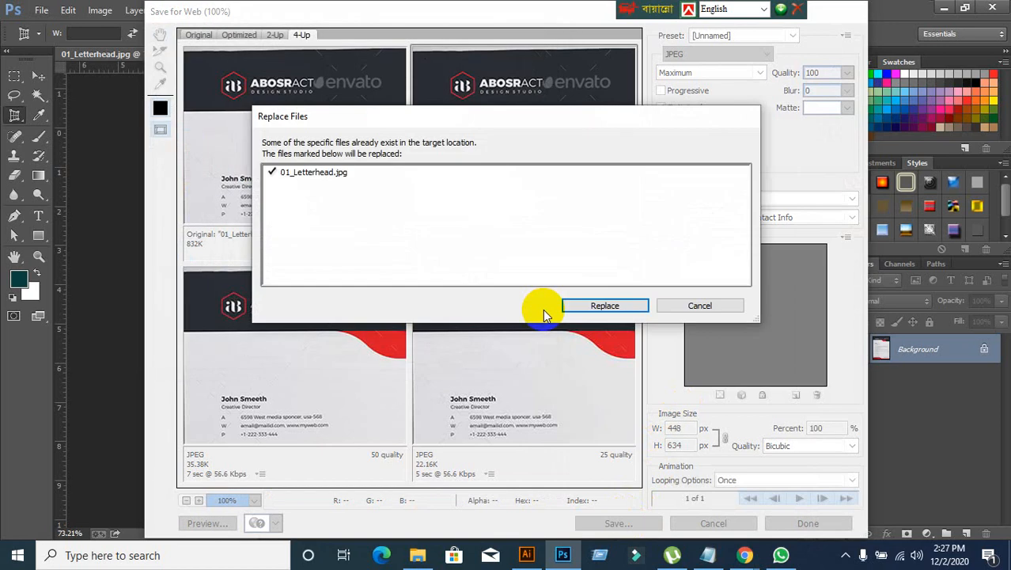
click(702, 304)
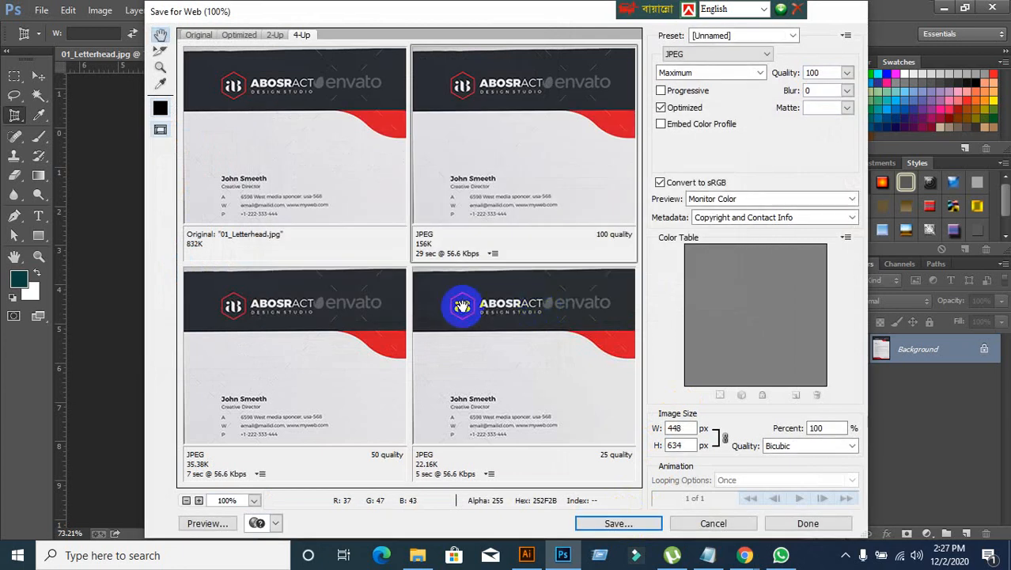
click(618, 523)
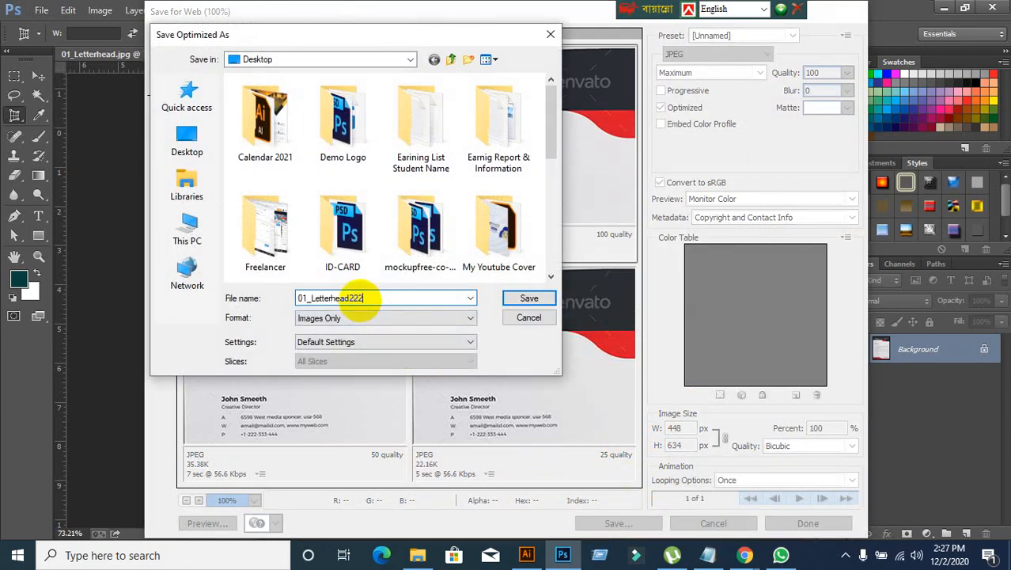
click(523, 299)
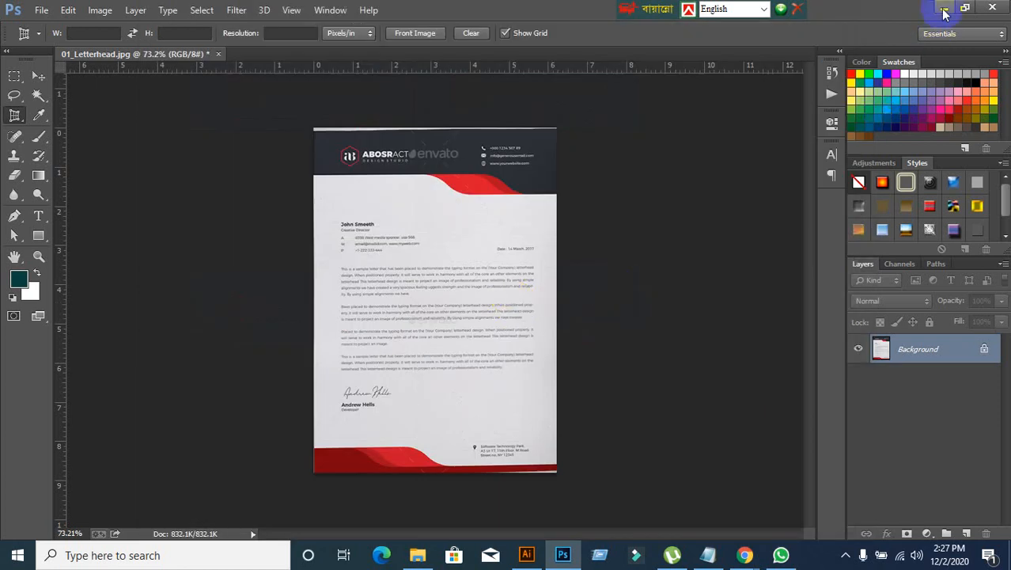
Step: Close the enlarged letterhead preview in Chrome and the 01_Screenshot document in Illustrator
click(944, 9)
click(911, 69)
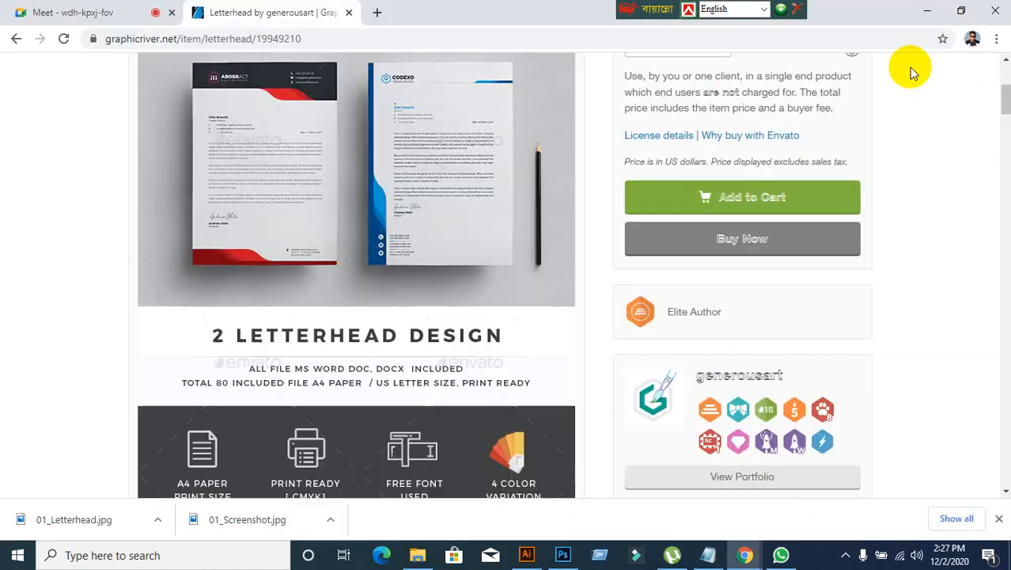
click(926, 10)
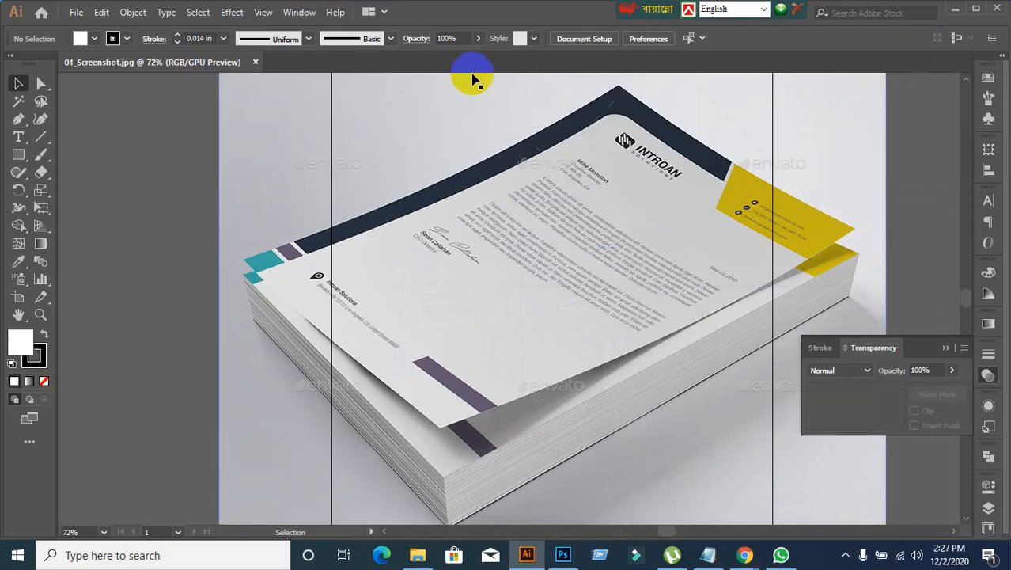
click(256, 62)
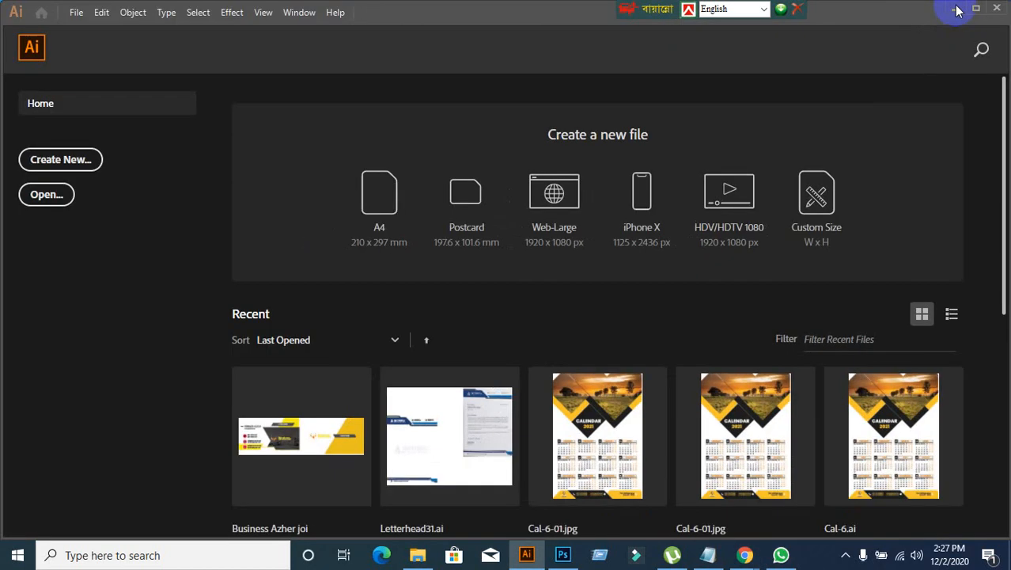
Step: Switch to Chrome and review the GraphicRiver letterhead's print dimensions, included files and font credits, checking the Meet call in between
click(956, 9)
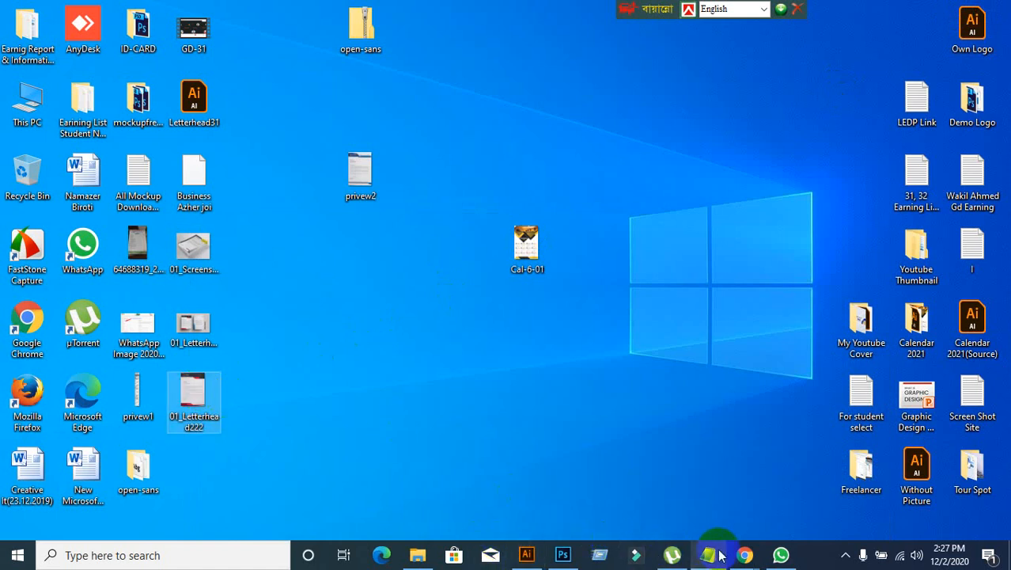
mouse_move(745, 556)
click(674, 515)
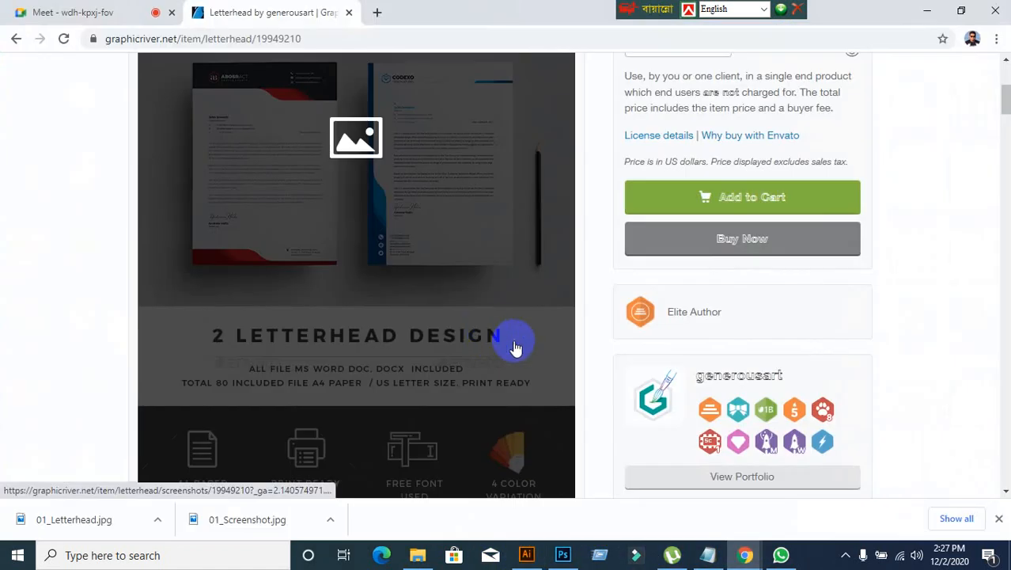
scroll(554, 356, down, 4)
scroll(614, 366, down, 5)
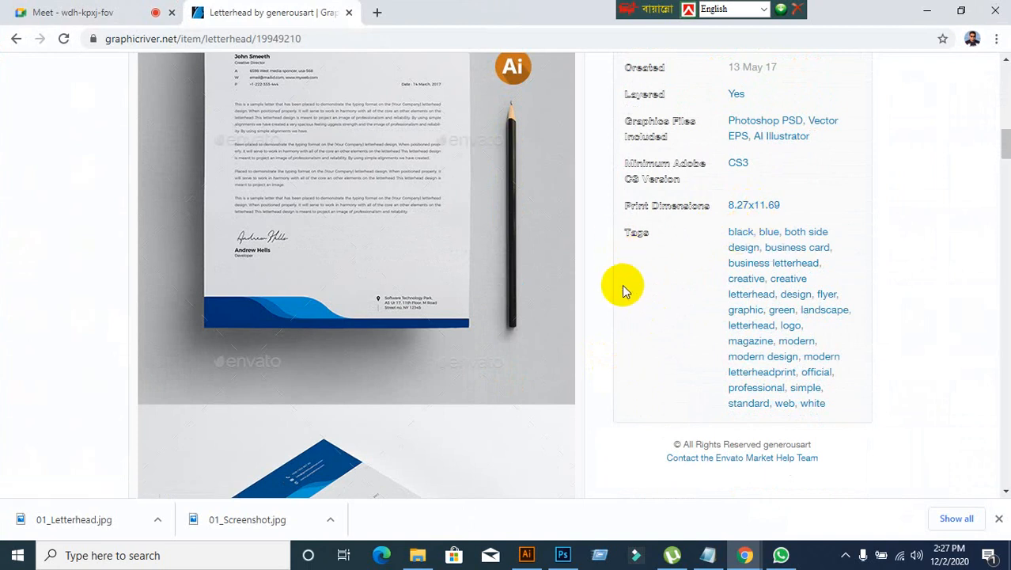
click(49, 13)
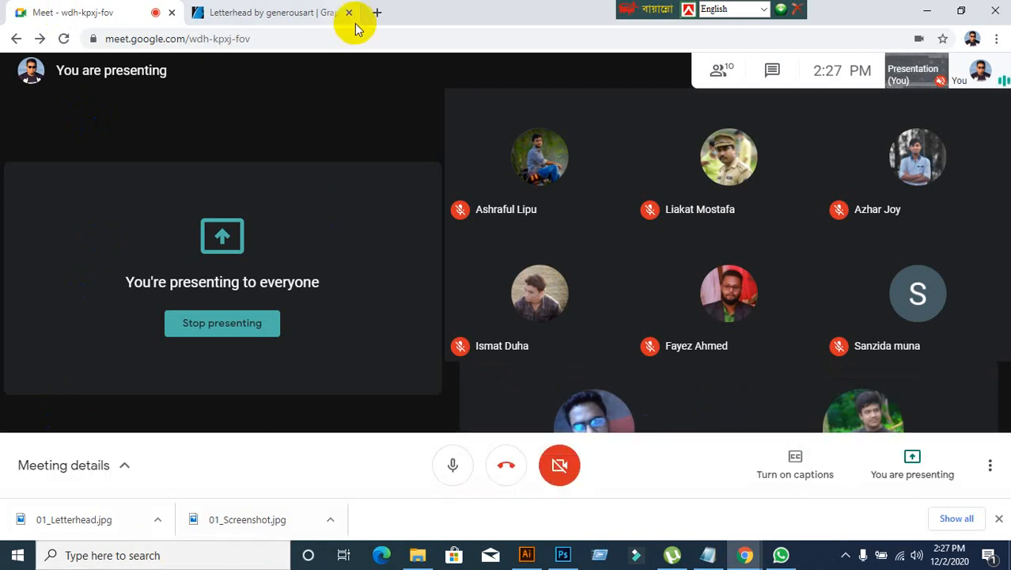
click(266, 15)
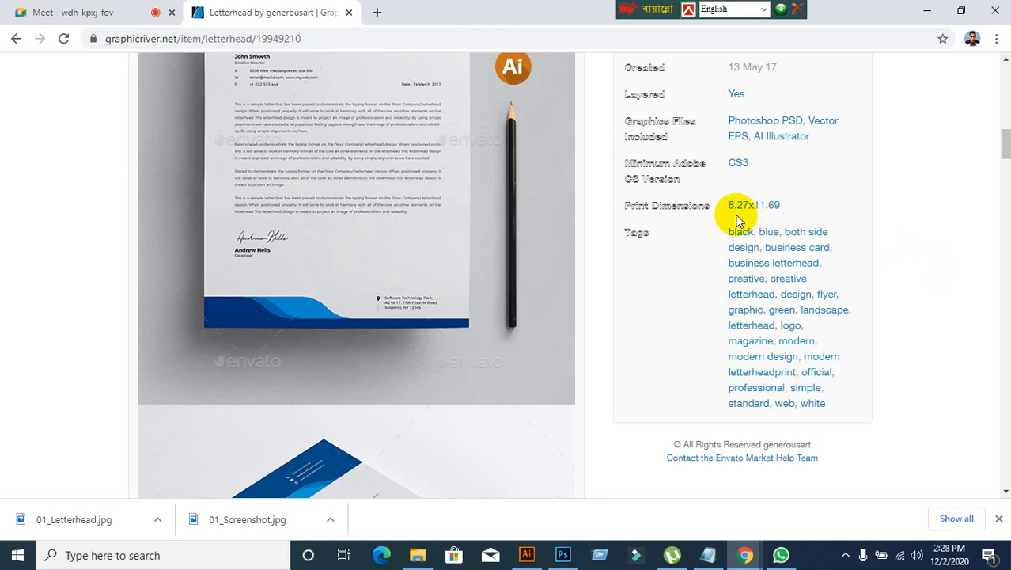
scroll(51, 365, down, 7)
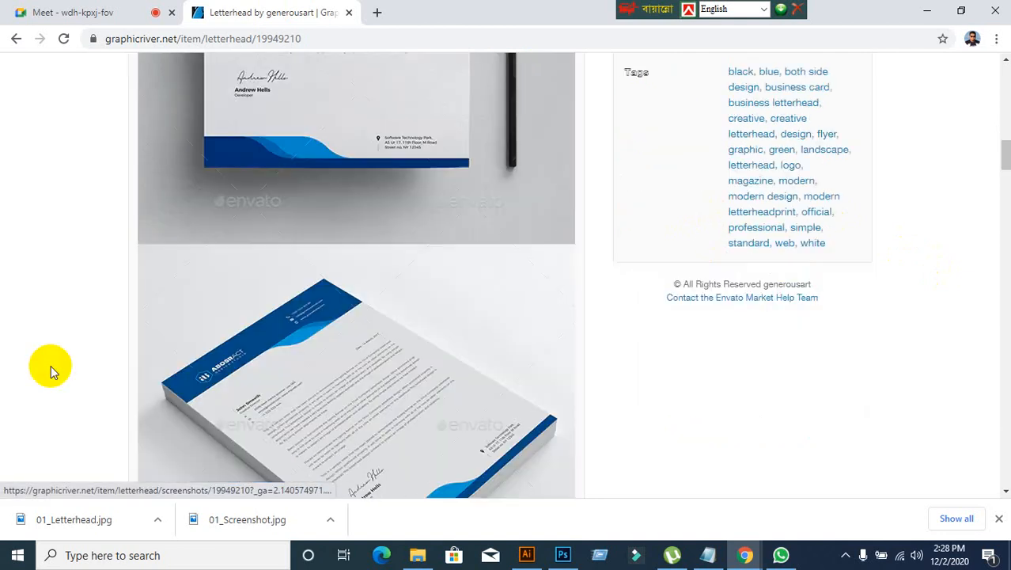
scroll(51, 365, down, 12)
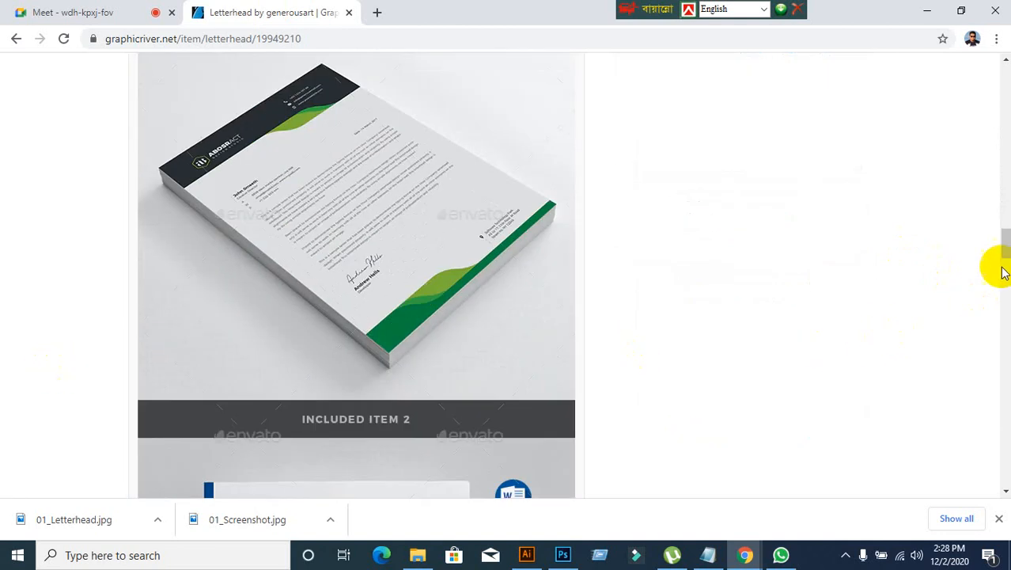
drag(1002, 242, 1005, 414)
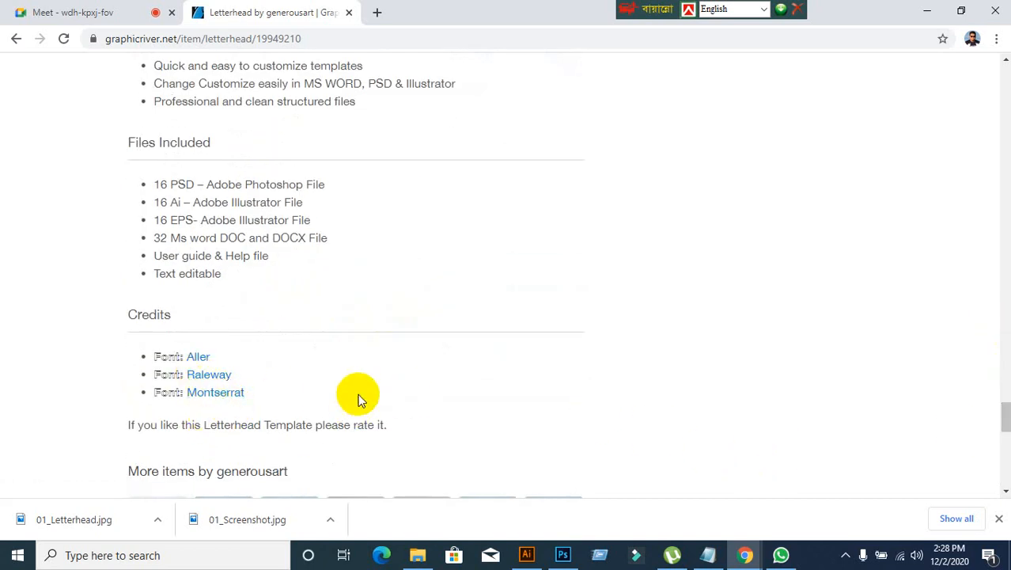
Step: Start a new document in Illustrator and review the recent A4 preset's size, bleed, color mode and raster effects
click(524, 552)
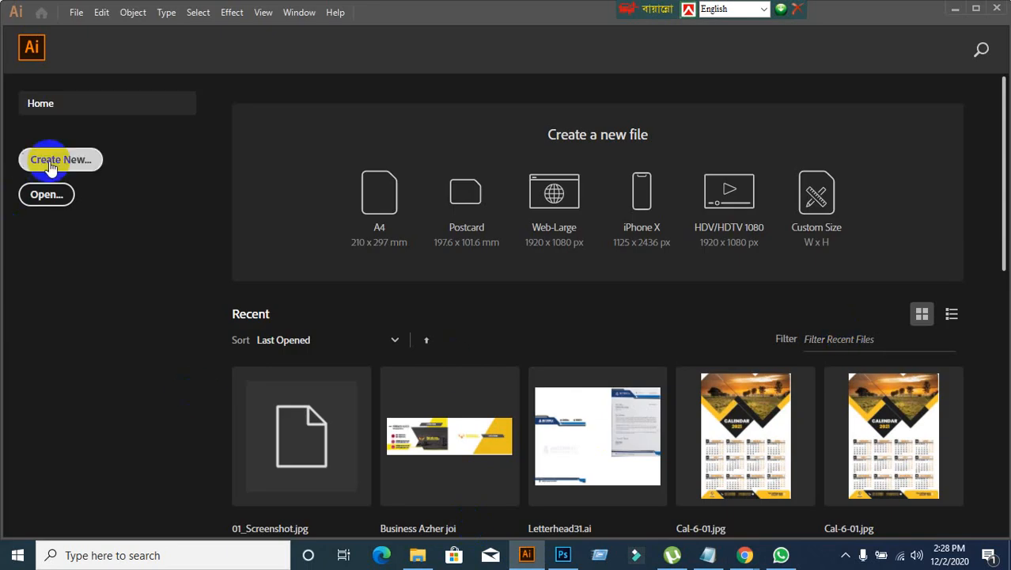
key(ctrl+n)
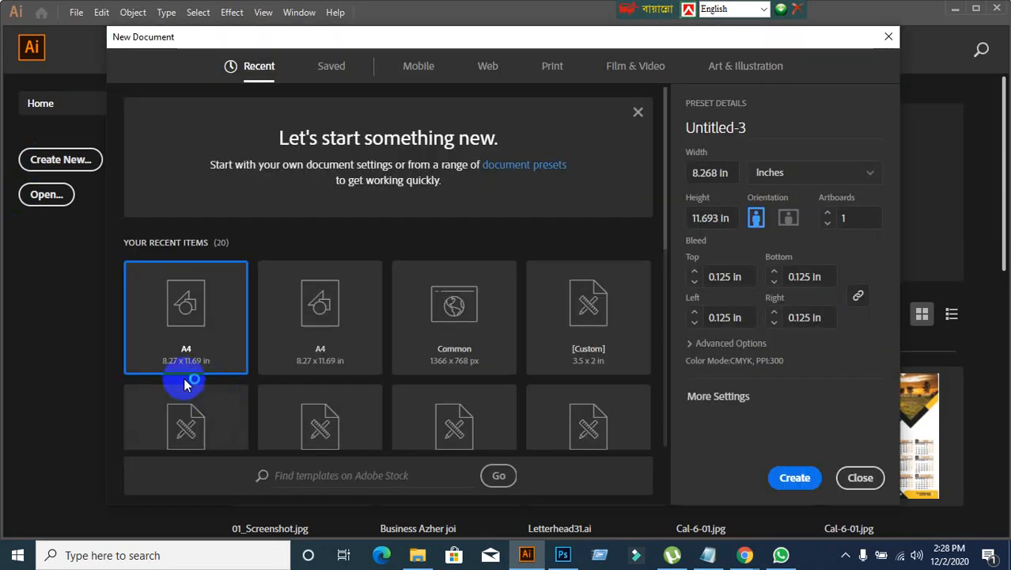
click(703, 345)
scroll(795, 395, down, 1)
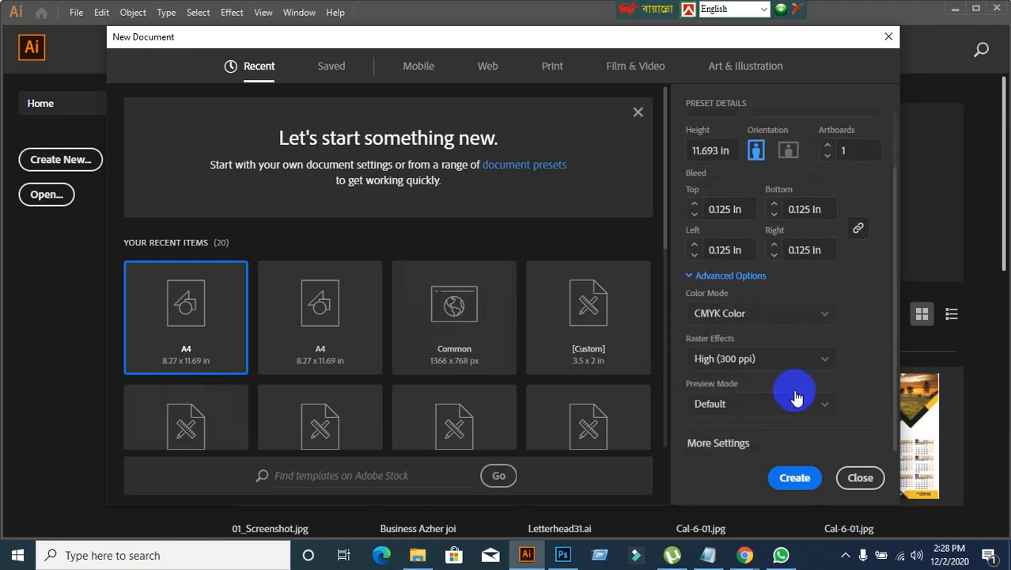
scroll(720, 276, up, 1)
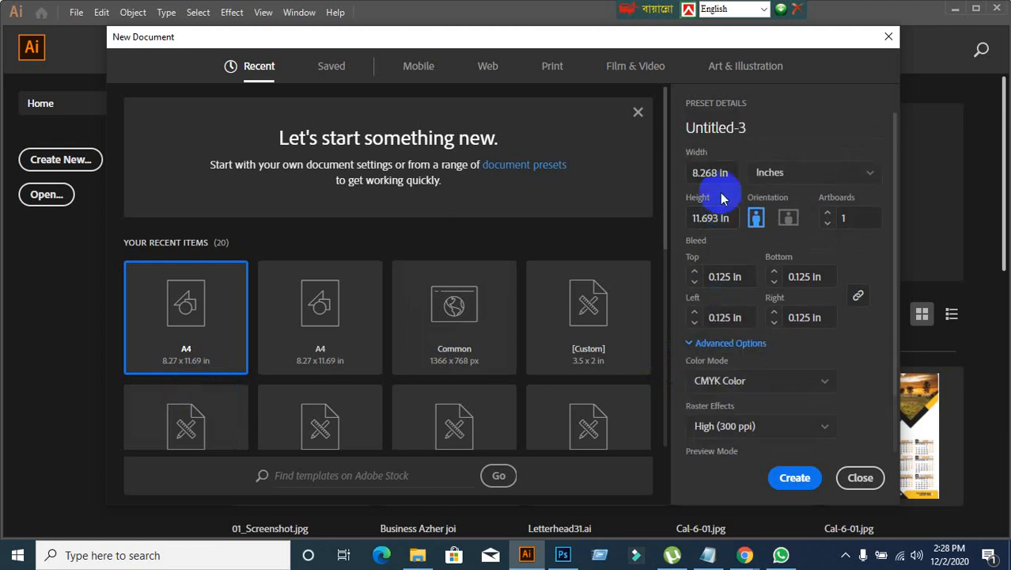
click(720, 174)
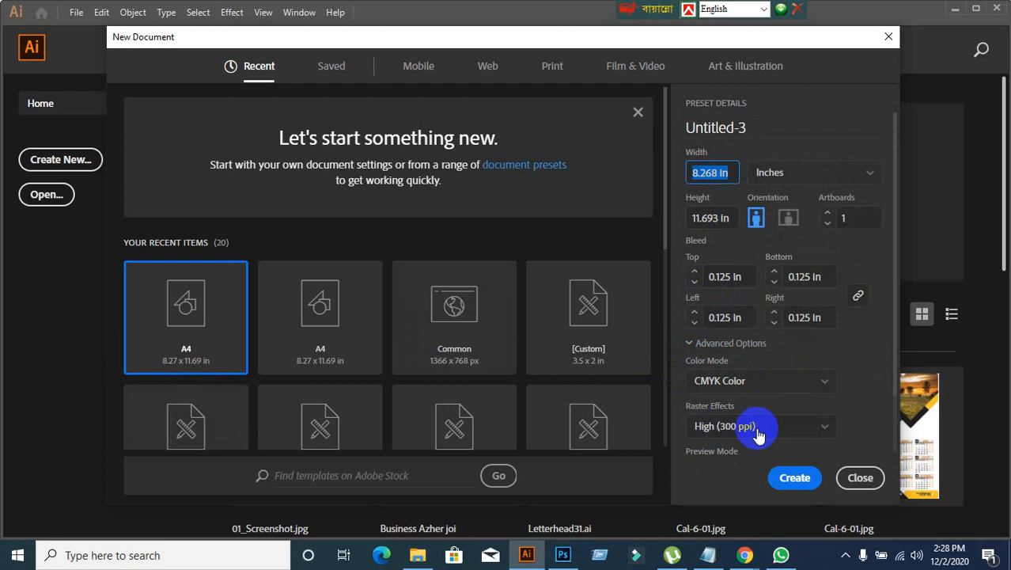
click(707, 349)
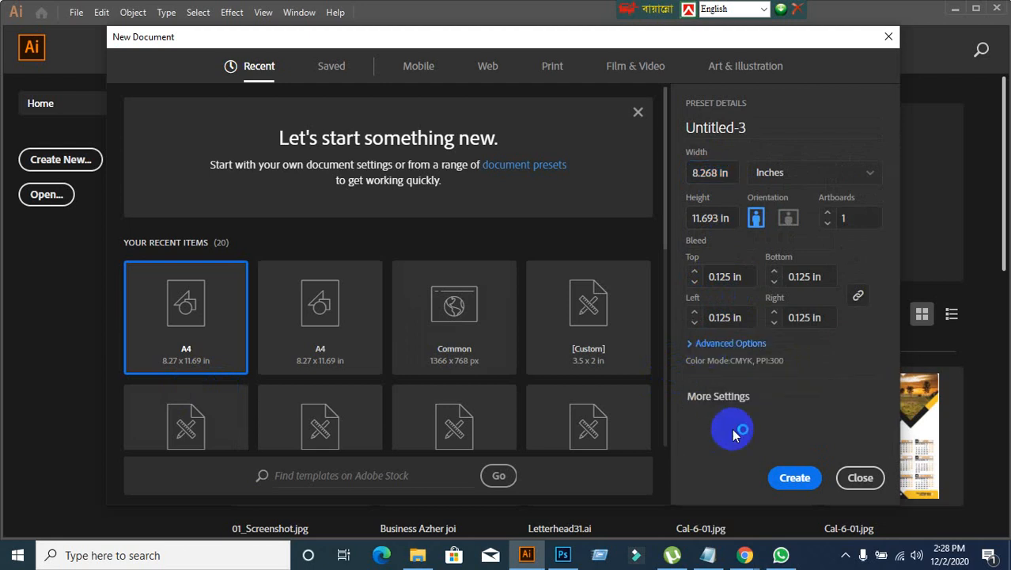
click(719, 397)
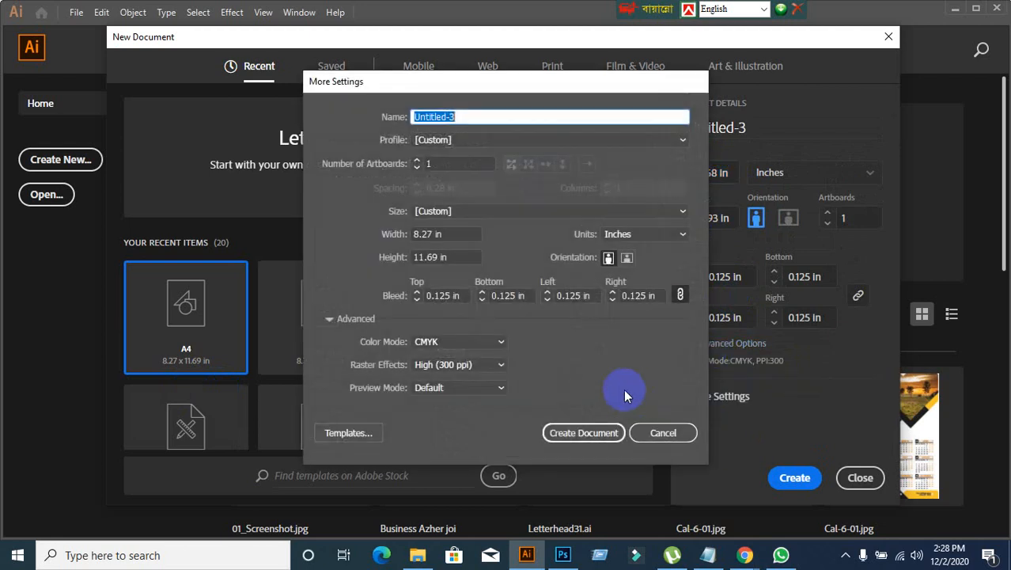
click(553, 139)
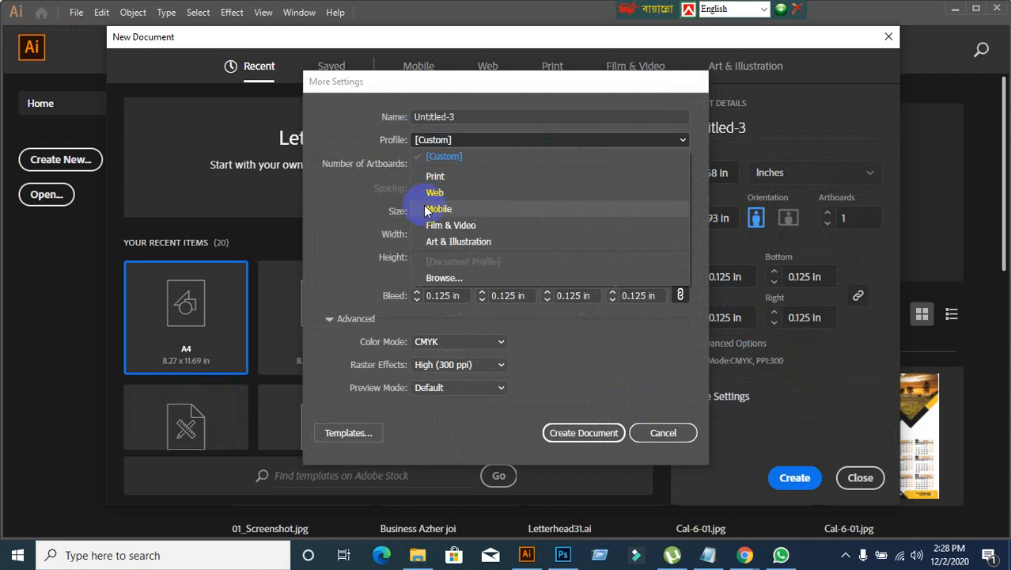
click(453, 179)
click(664, 210)
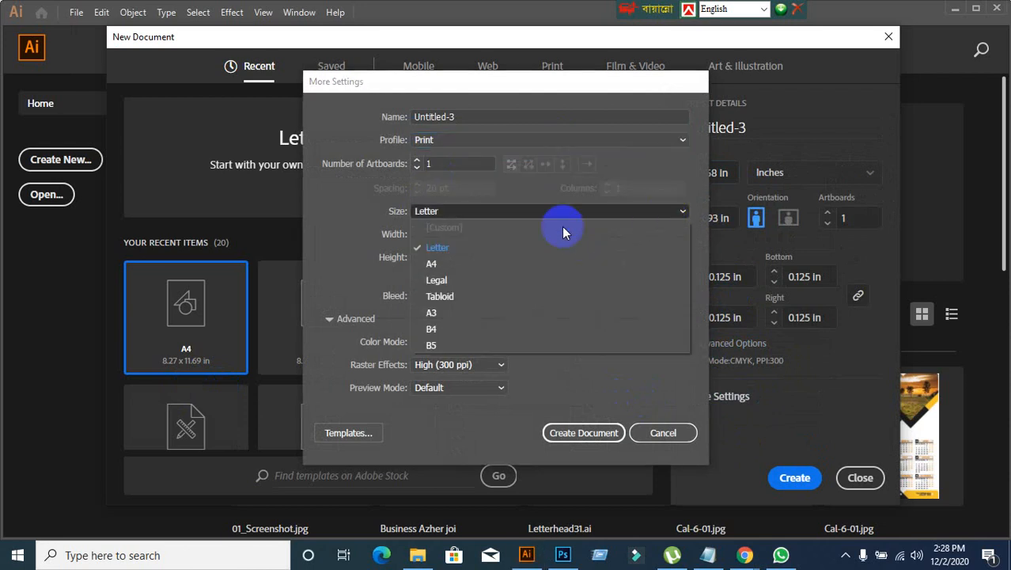
click(439, 264)
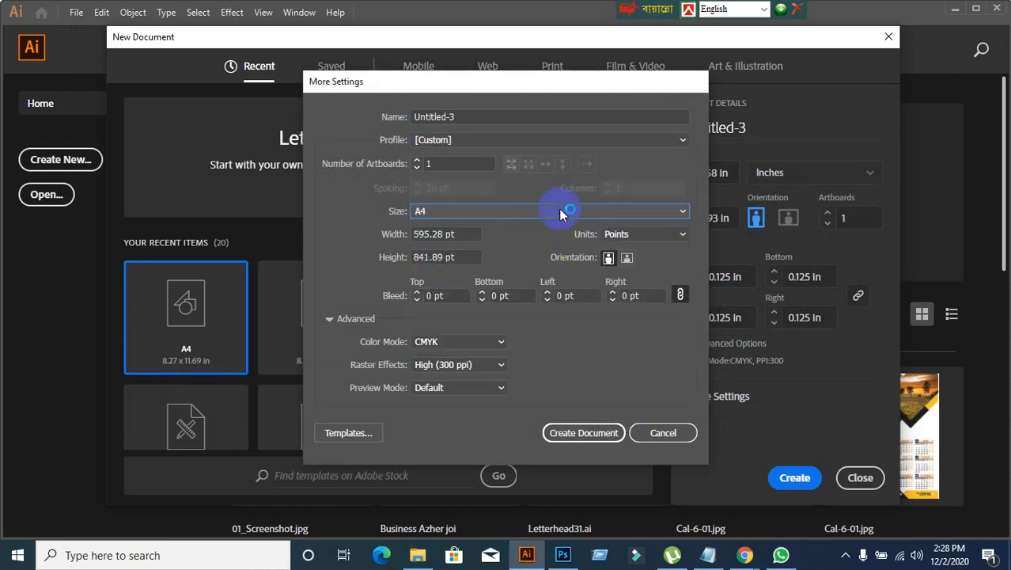
click(668, 234)
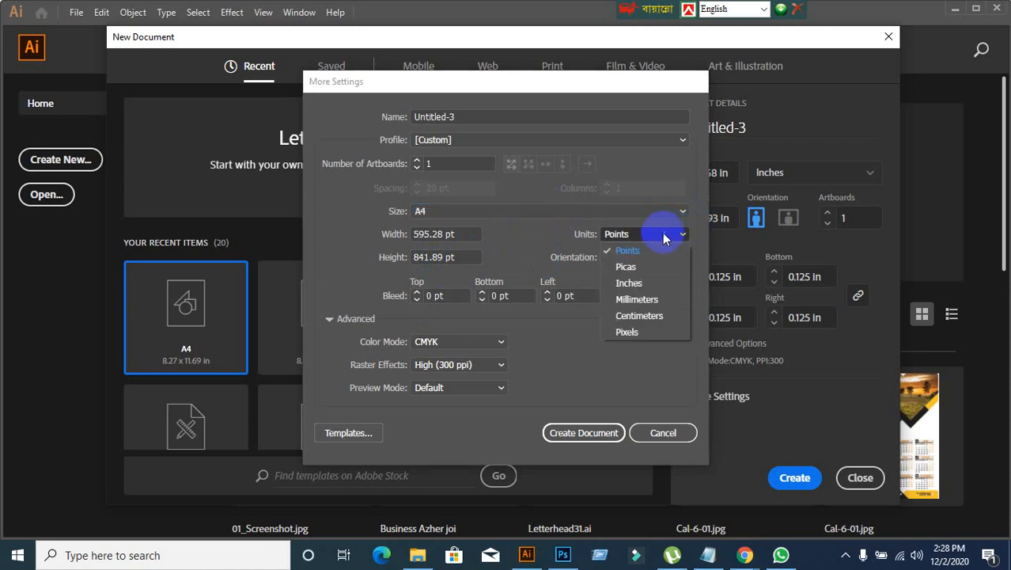
click(627, 282)
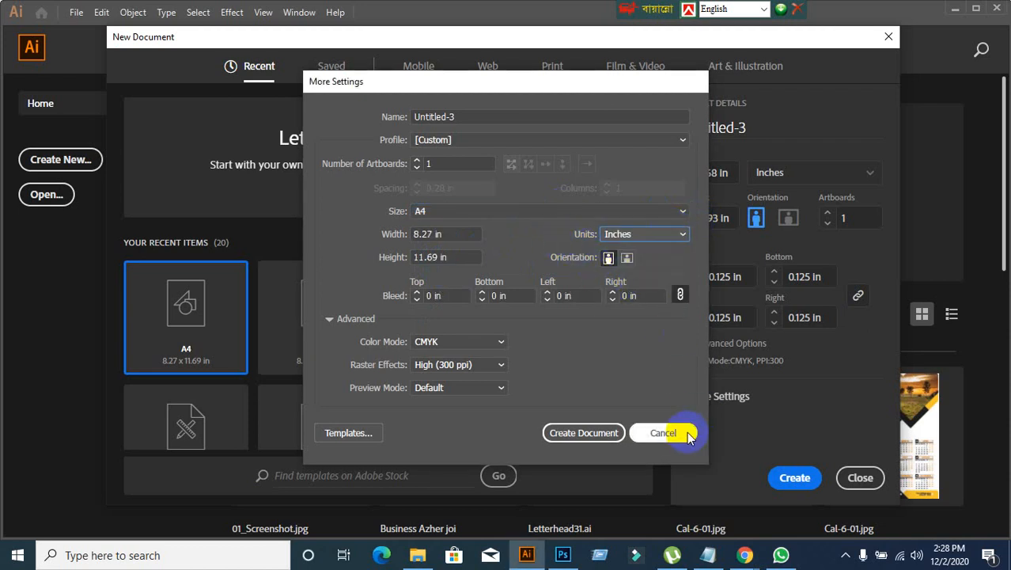
click(664, 433)
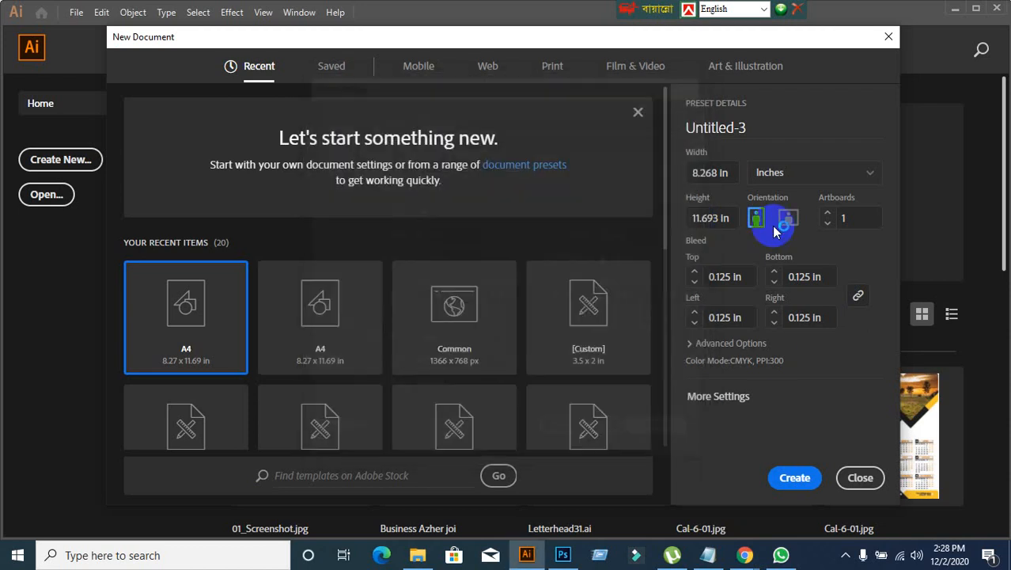
Step: Open the detailed settings for the new document and apply the Print profile
click(704, 410)
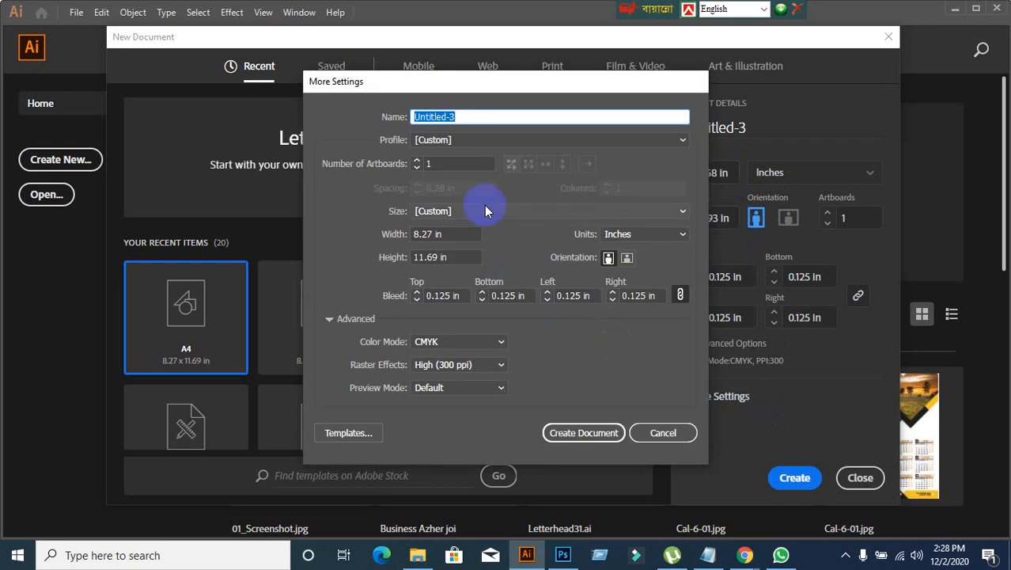
click(538, 140)
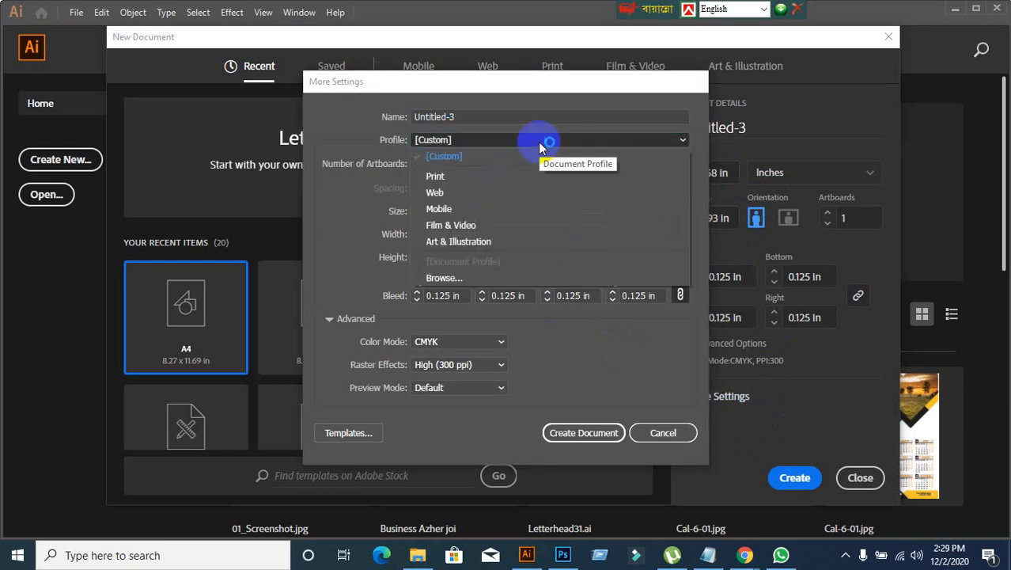
click(467, 177)
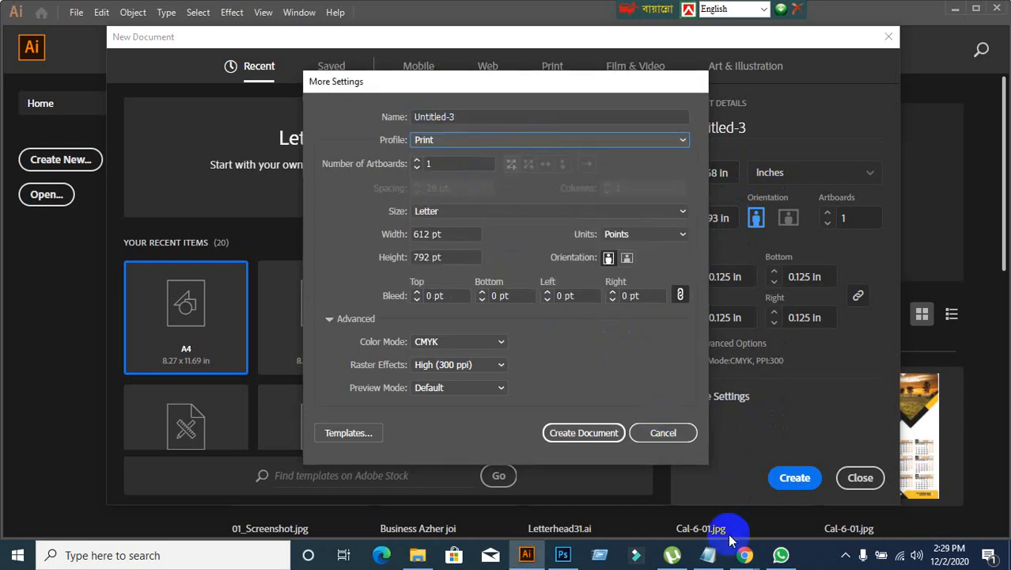
Step: Check the class call in Google Meet and return to the document settings in Illustrator
click(689, 502)
click(40, 12)
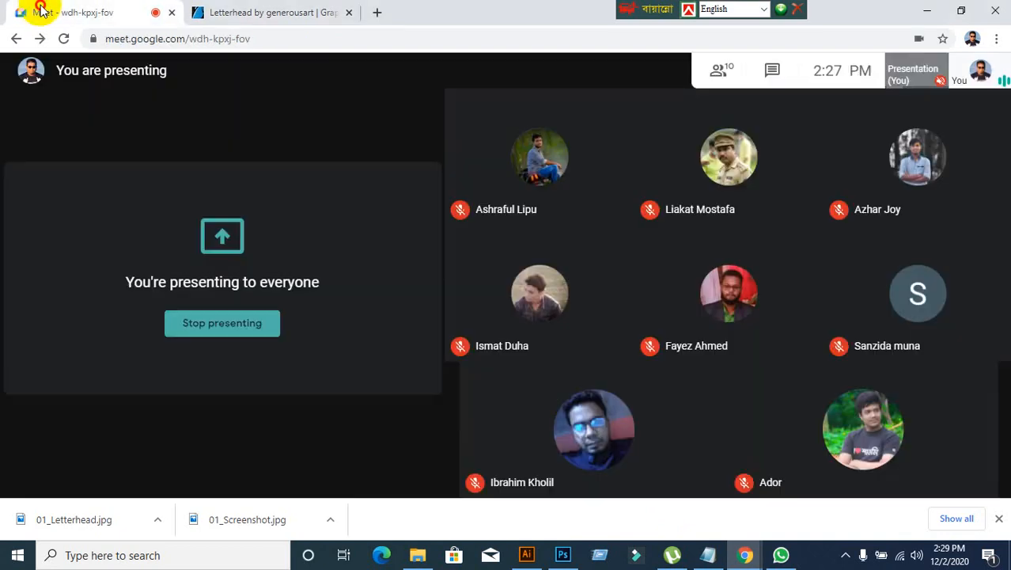
click(657, 143)
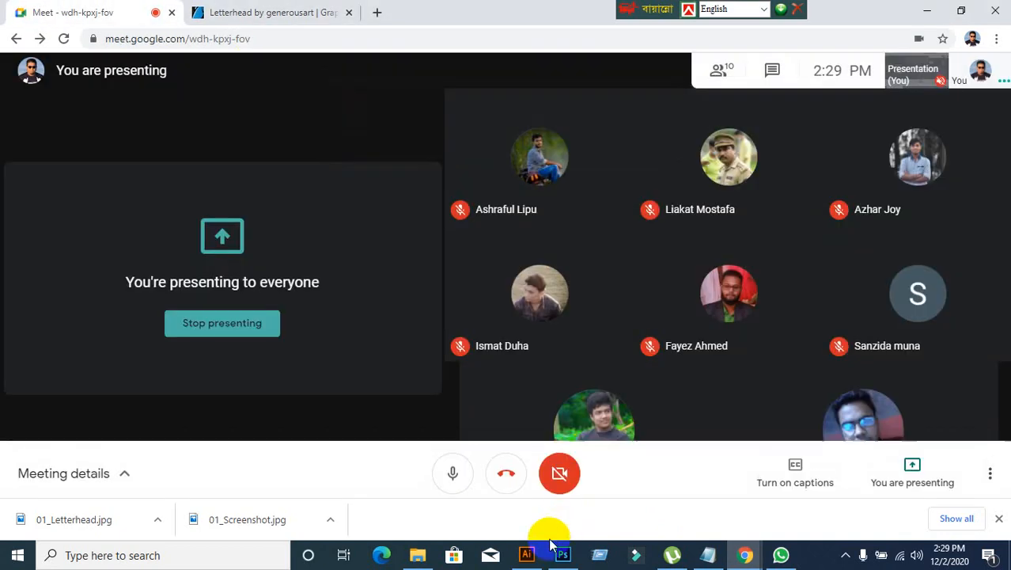
click(530, 556)
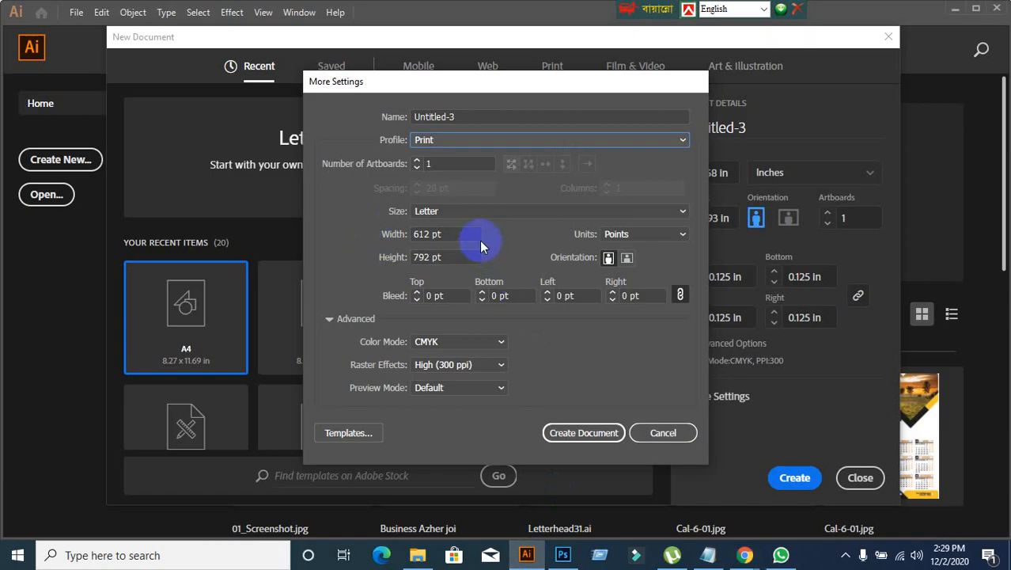
Step: Set the new document's units to Inches and its size to A4
click(654, 232)
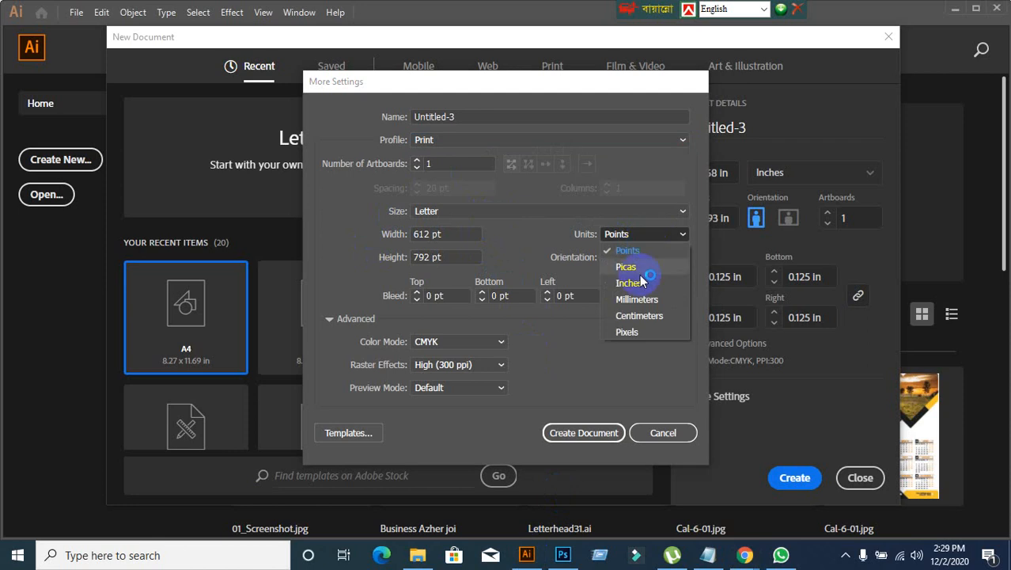
click(643, 281)
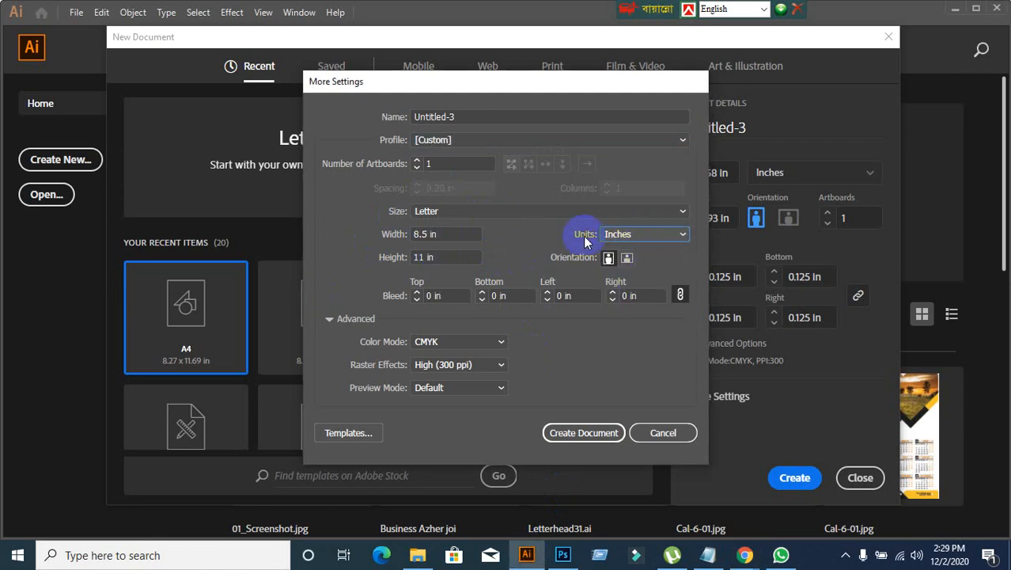
click(564, 215)
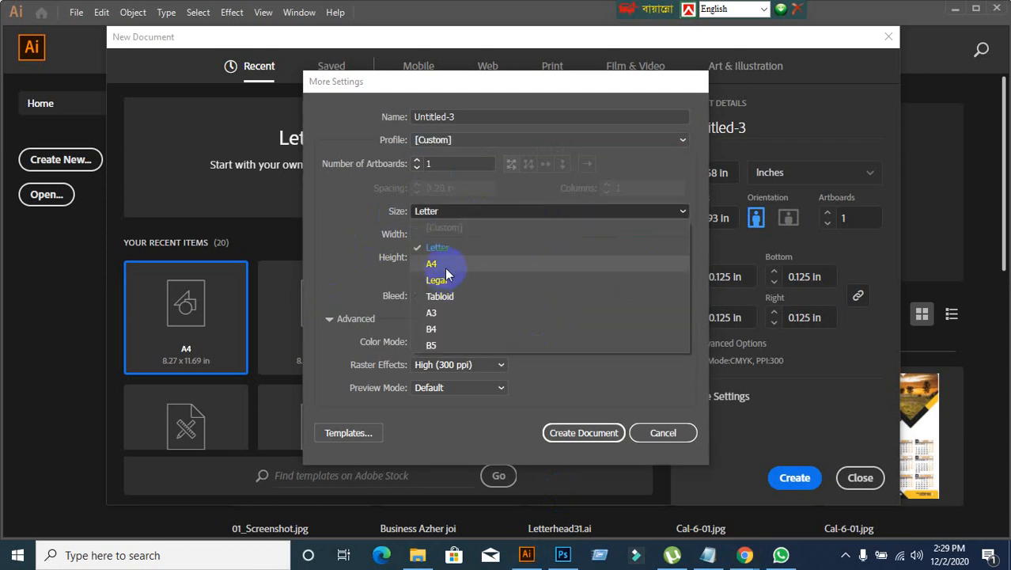
click(441, 265)
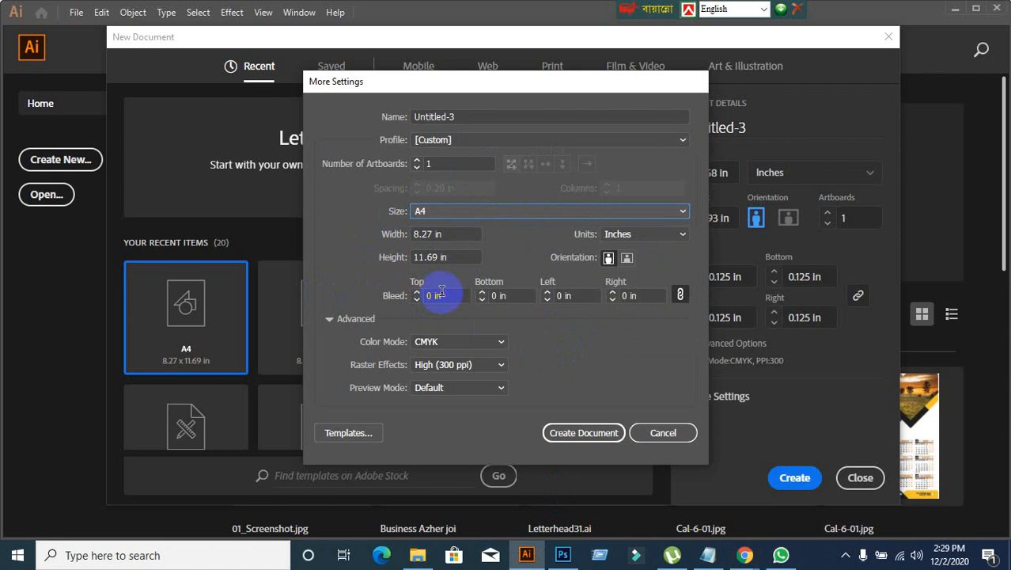
Step: Set the bleed to 0.125 in on all sides and create the document
click(443, 294)
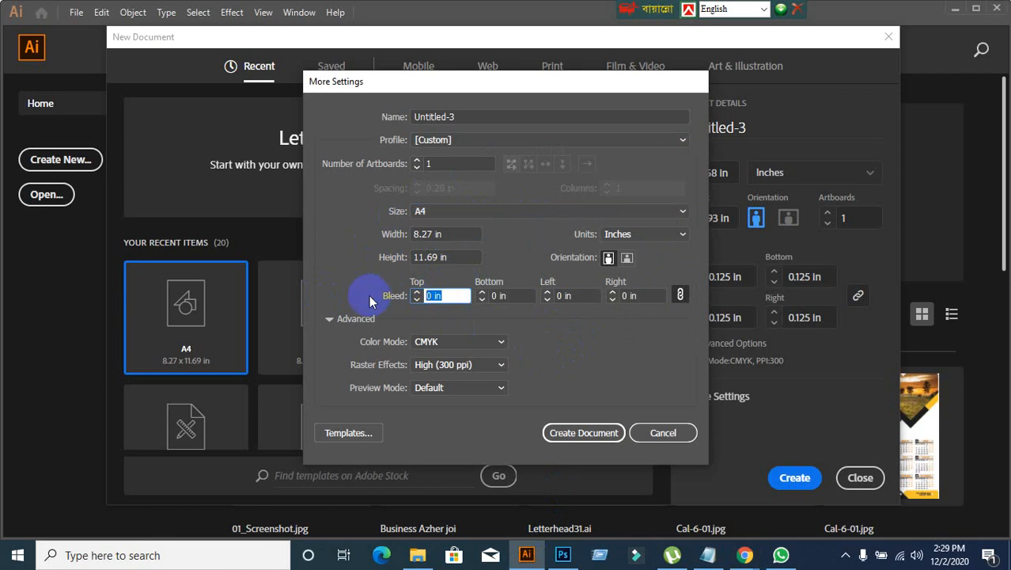
text(0.125)
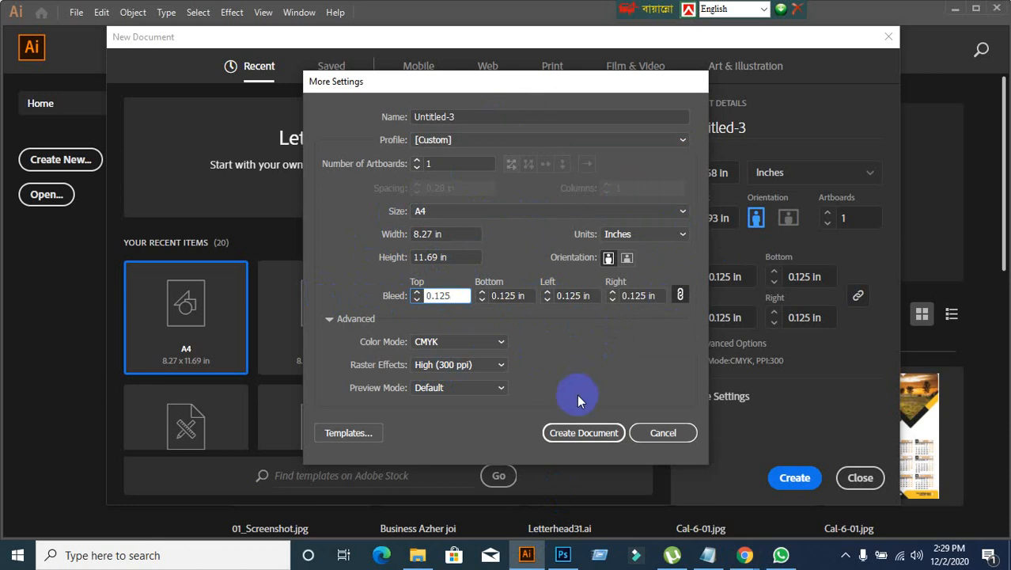
click(587, 437)
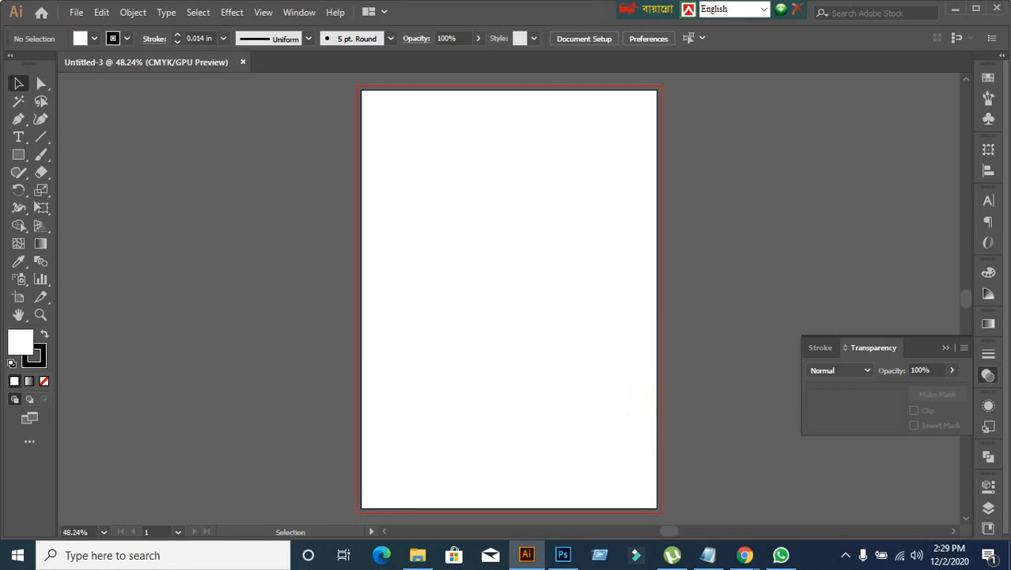
Step: Check the font credits on the GraphicRiver page and search Illustrator's font list for Aller
click(988, 201)
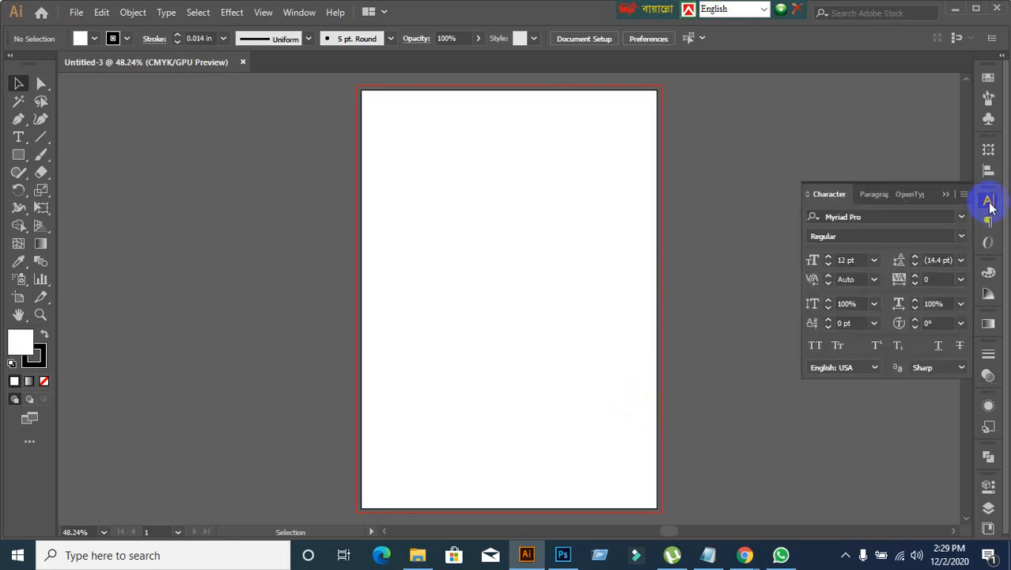
click(875, 217)
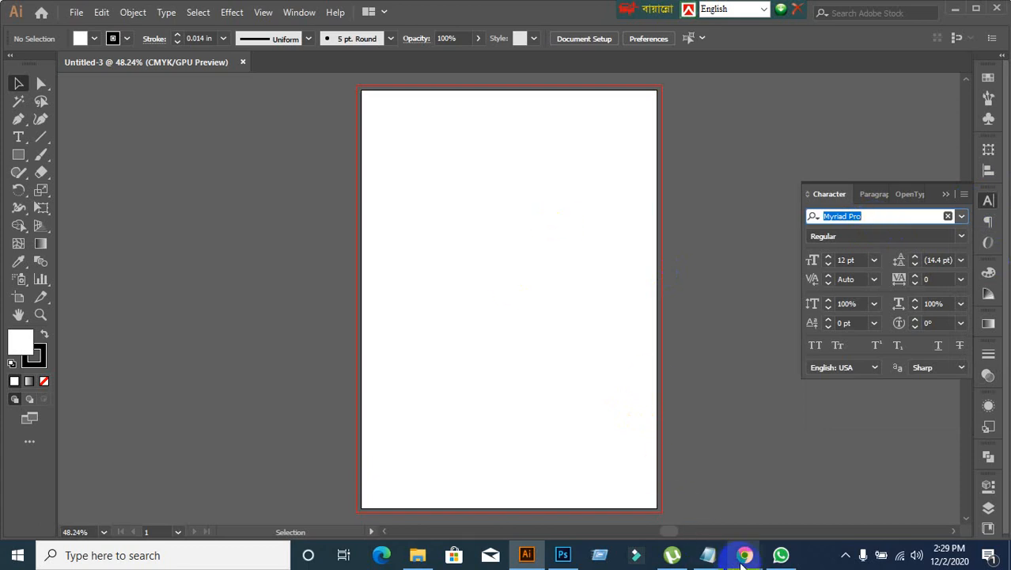
mouse_move(744, 554)
click(665, 508)
click(257, 14)
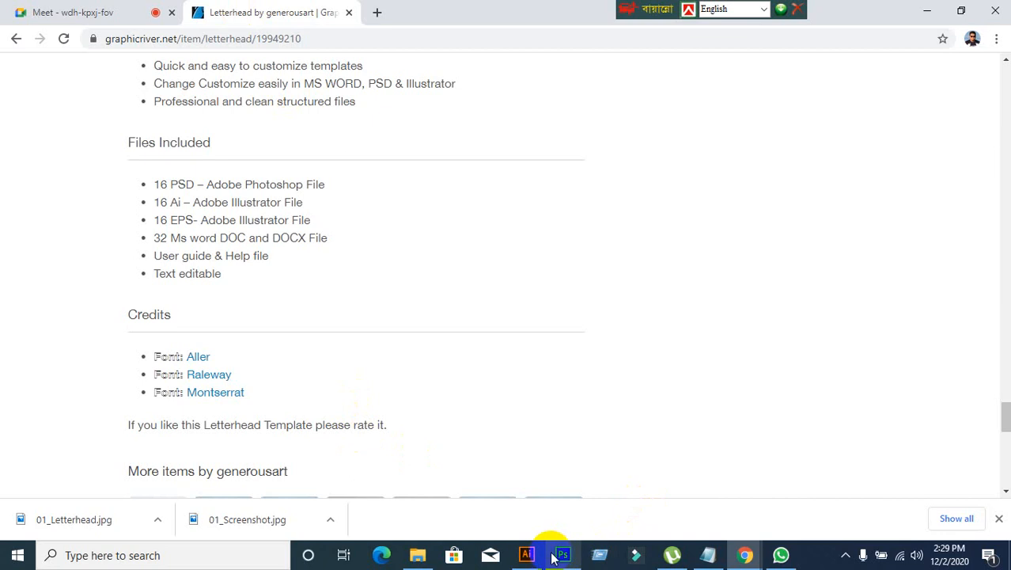
click(526, 554)
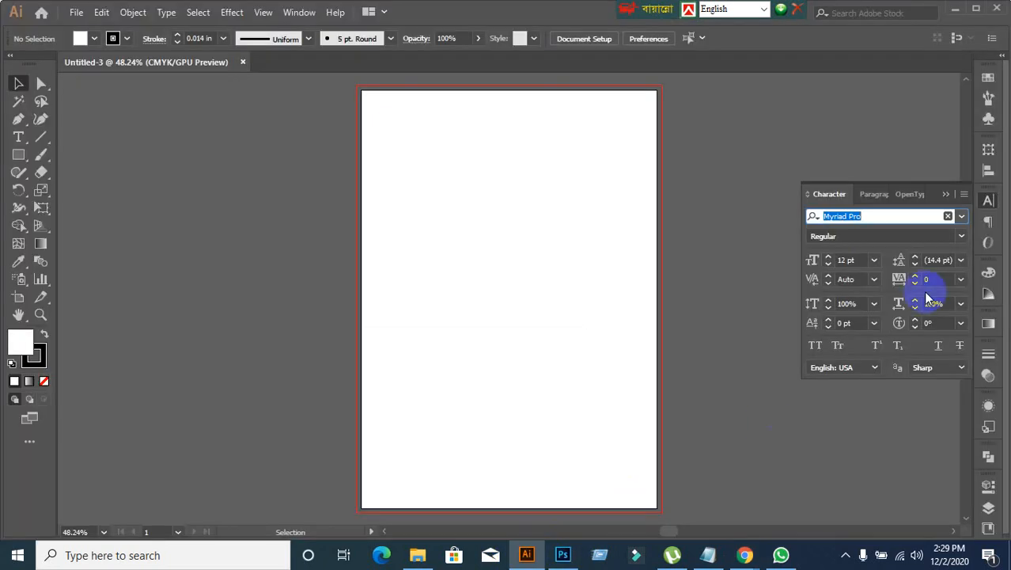
text(aller)
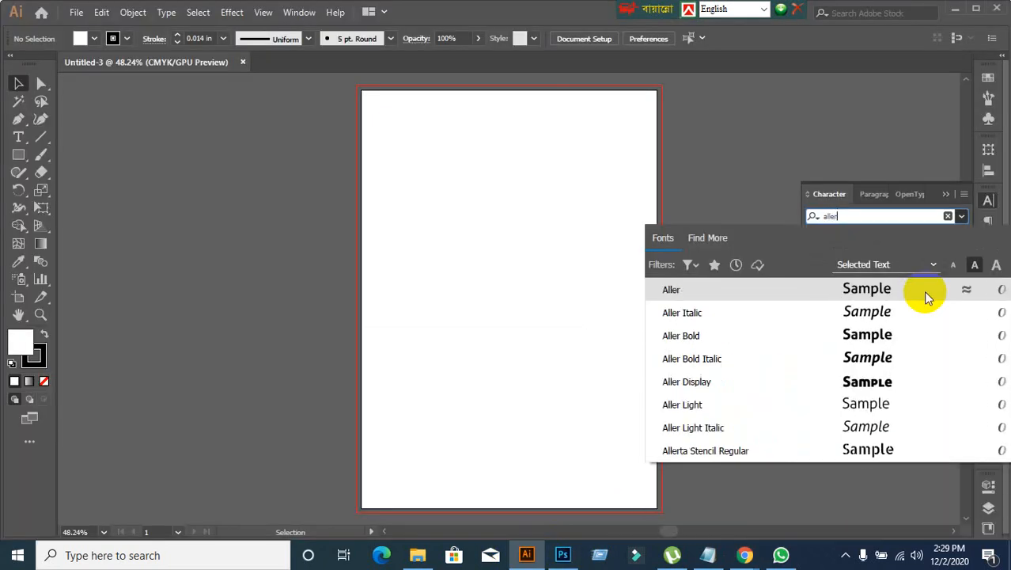
click(693, 197)
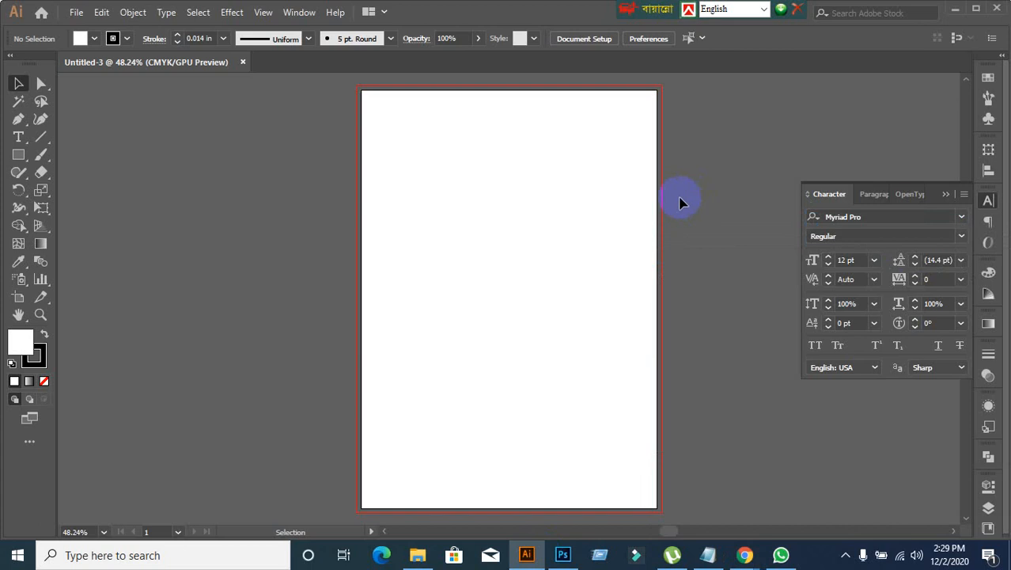
Step: Set the stroke to None and glance at the GraphicRiver reference page before returning to Illustrator
click(35, 358)
click(43, 381)
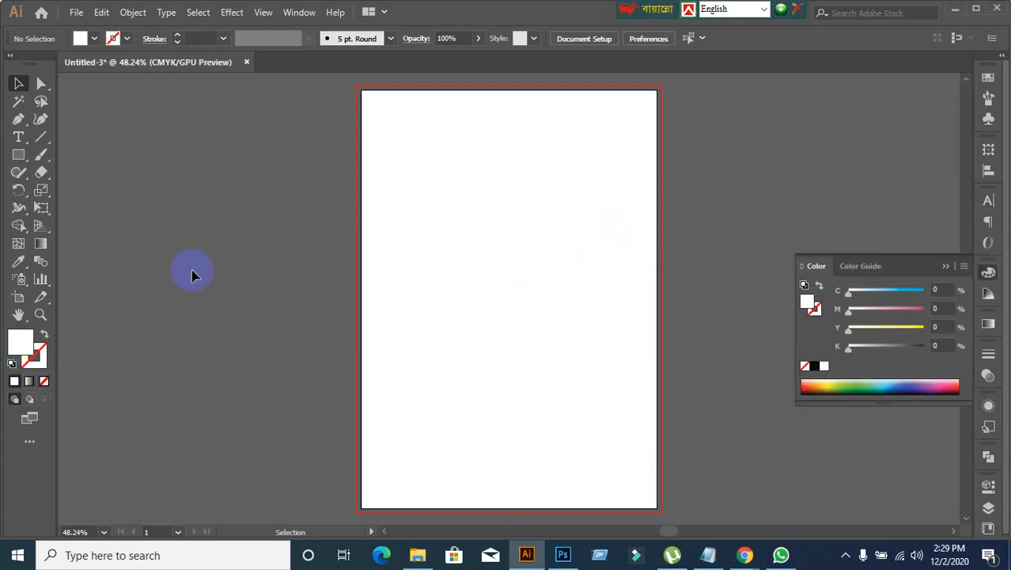
mouse_move(744, 554)
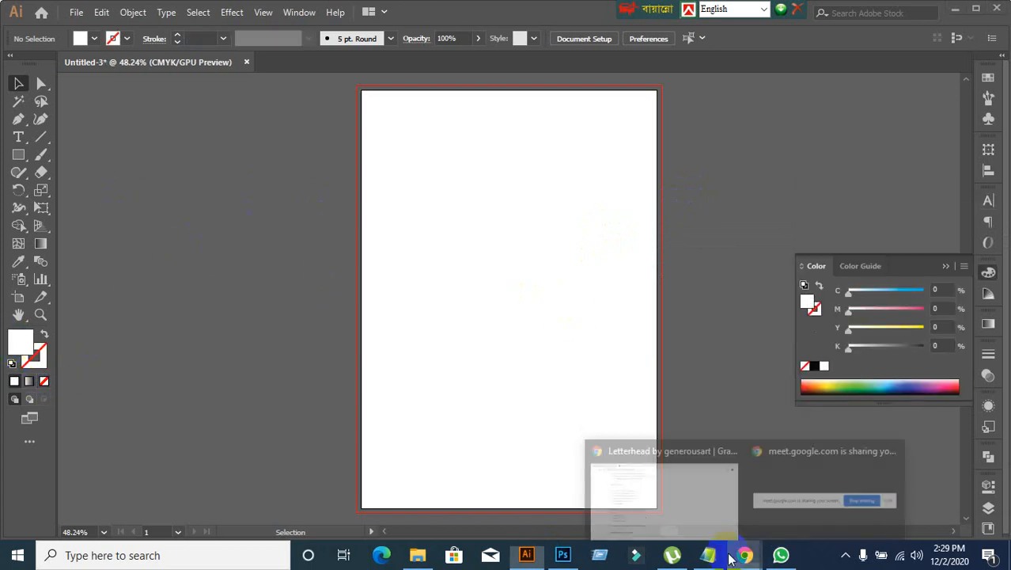
click(710, 544)
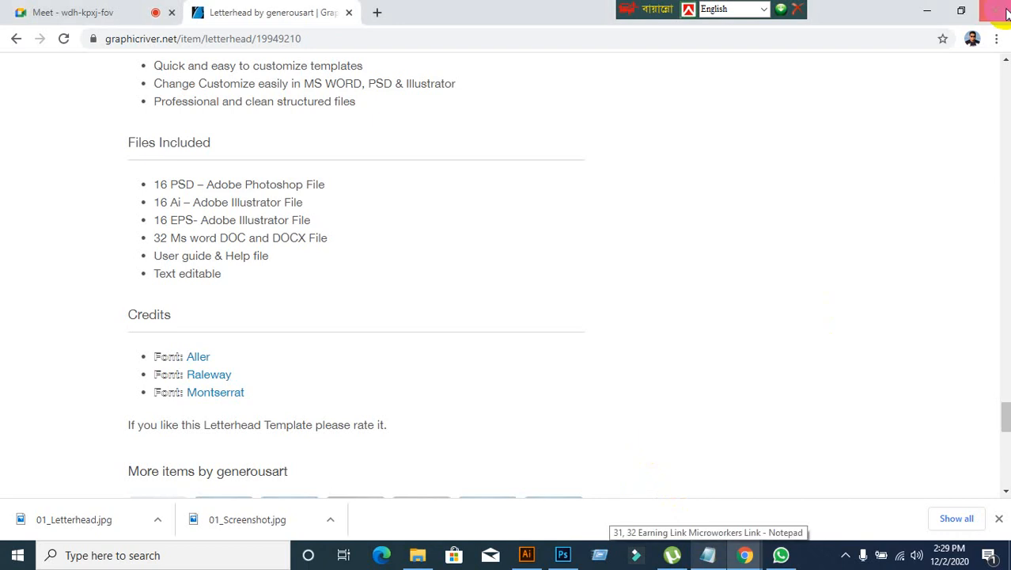
click(941, 16)
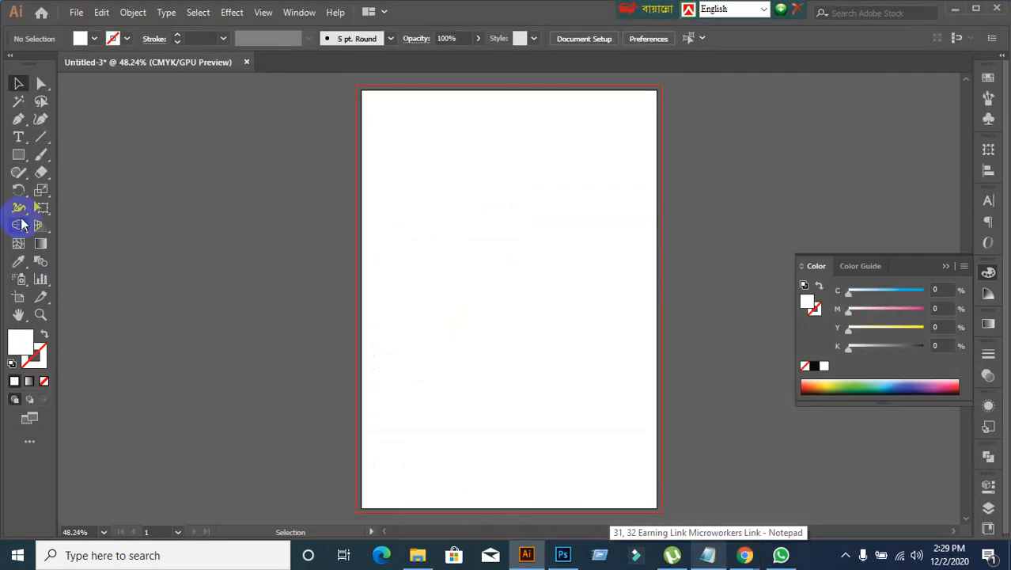
Step: Create a white rectangle 8.27 in wide and 11.69 in high with the Rectangle tool
click(18, 156)
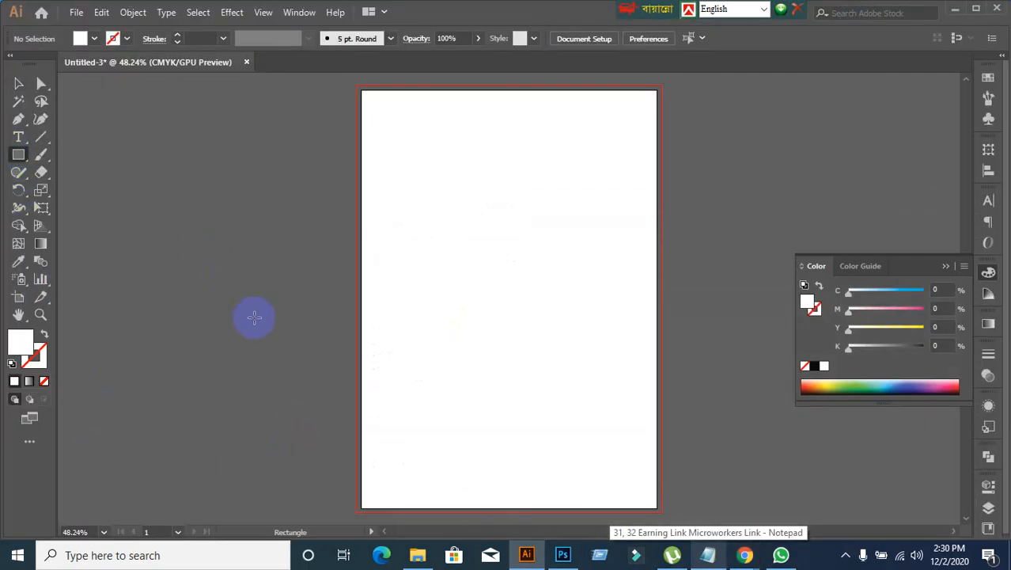
click(220, 211)
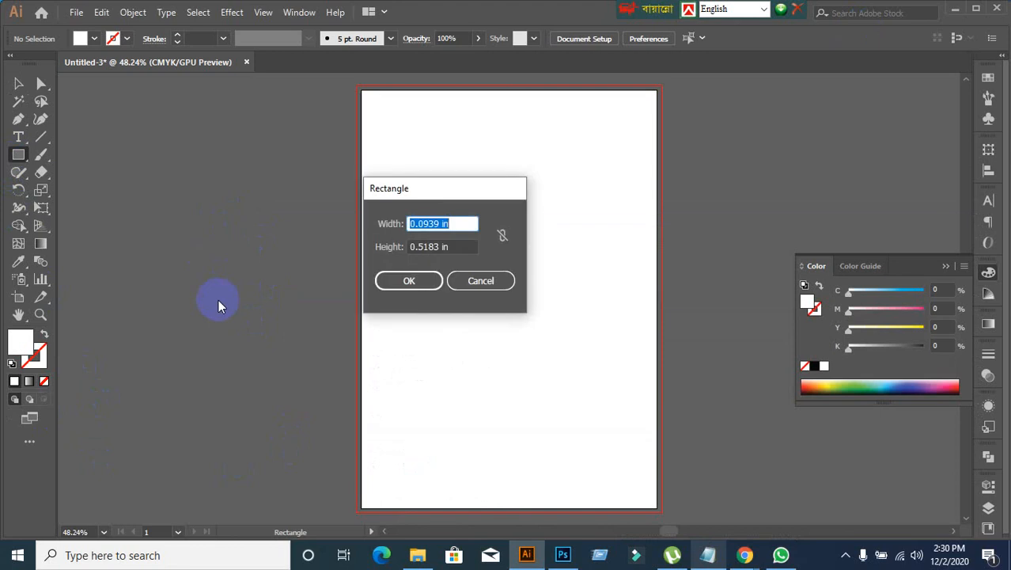
text(8.27)
key(Tab)
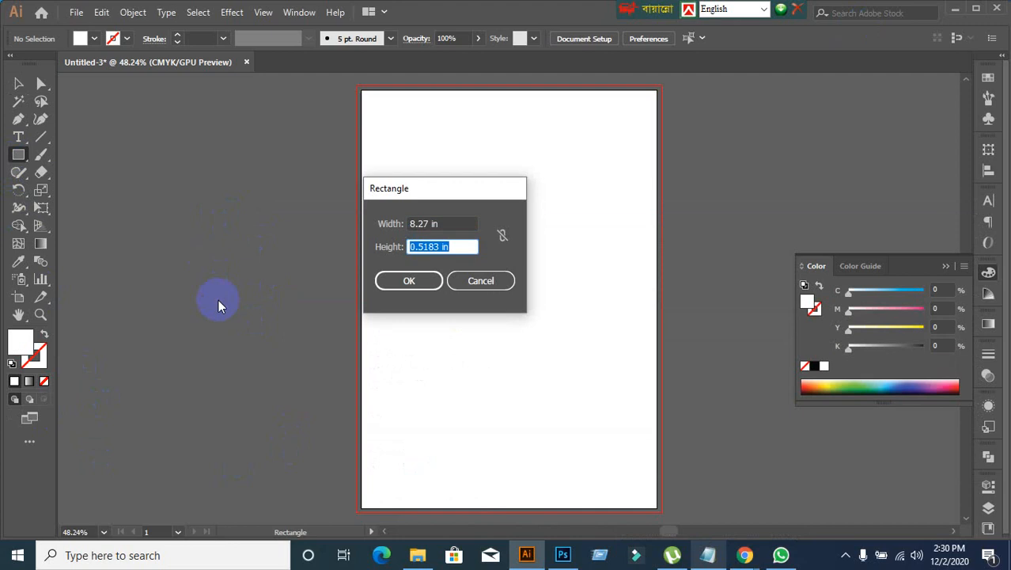
text(11.69)
click(385, 281)
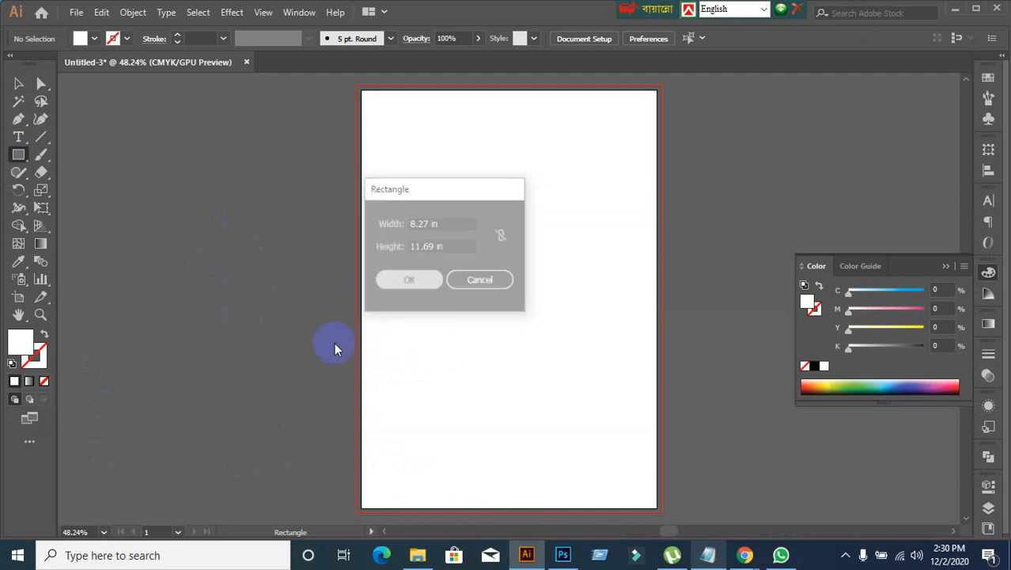
click(18, 83)
click(95, 181)
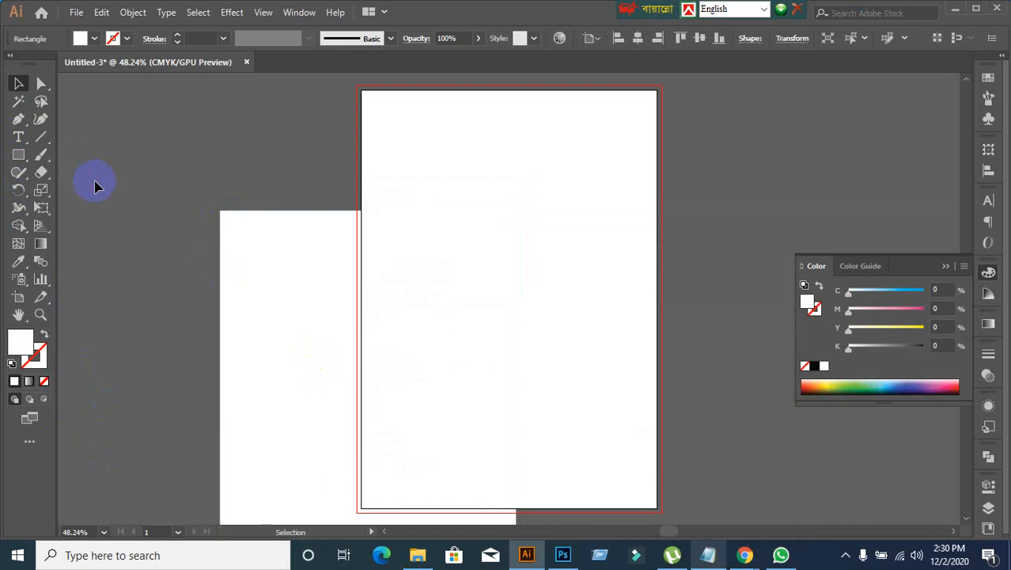
Step: Switch to the Google Meet call in the browser to check on the class, and return to Illustrator
mouse_move(747, 561)
click(655, 516)
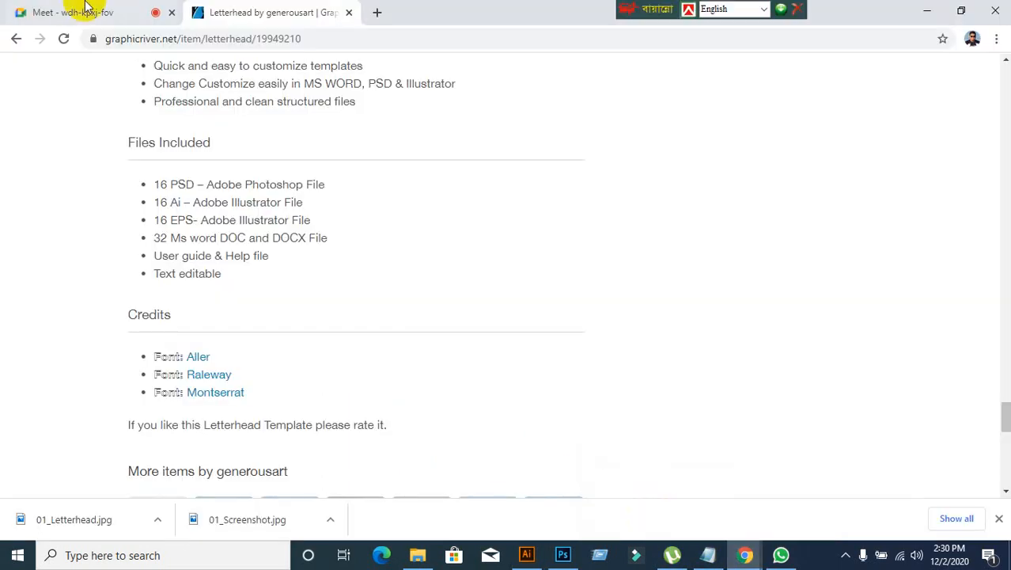
click(79, 12)
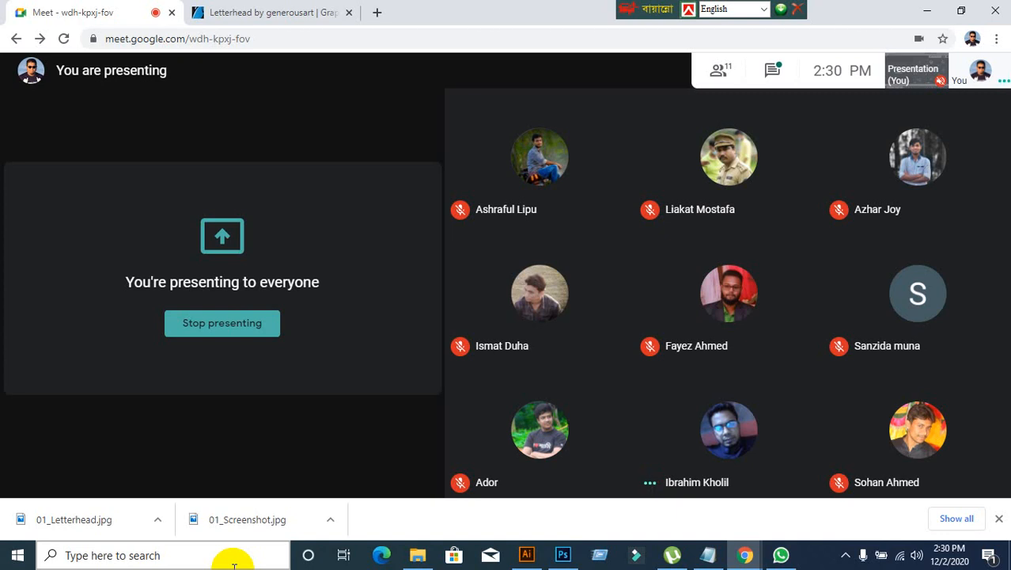
click(521, 559)
Step: Align the A4-size rectangle to the artboard's top edge and horizontal center
click(434, 276)
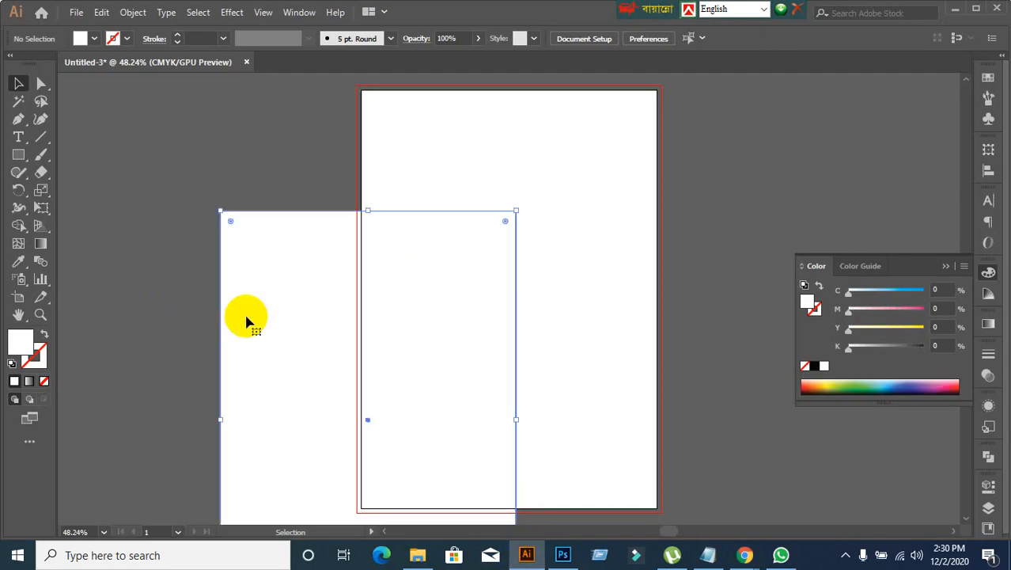
click(203, 278)
click(248, 287)
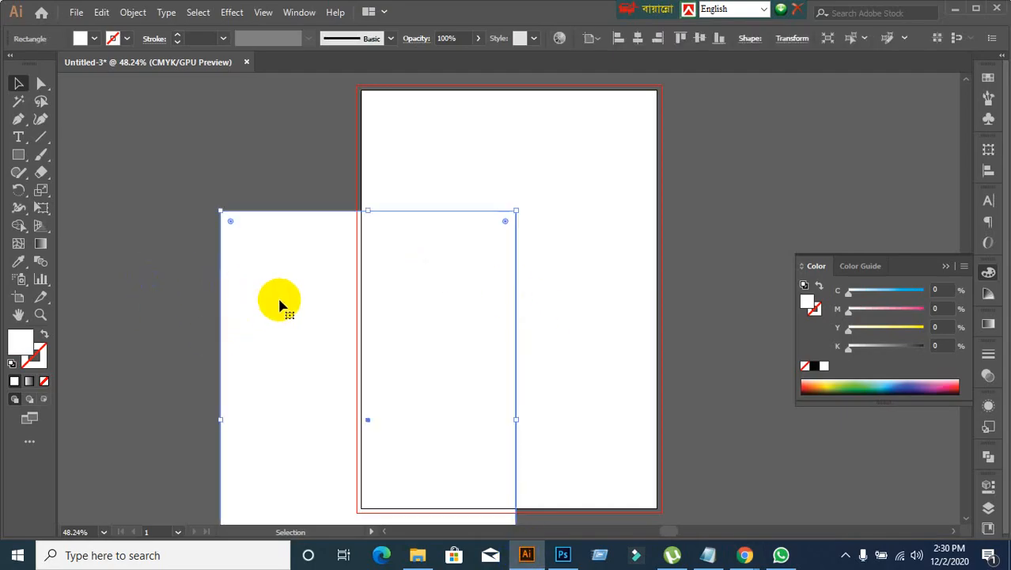
click(989, 169)
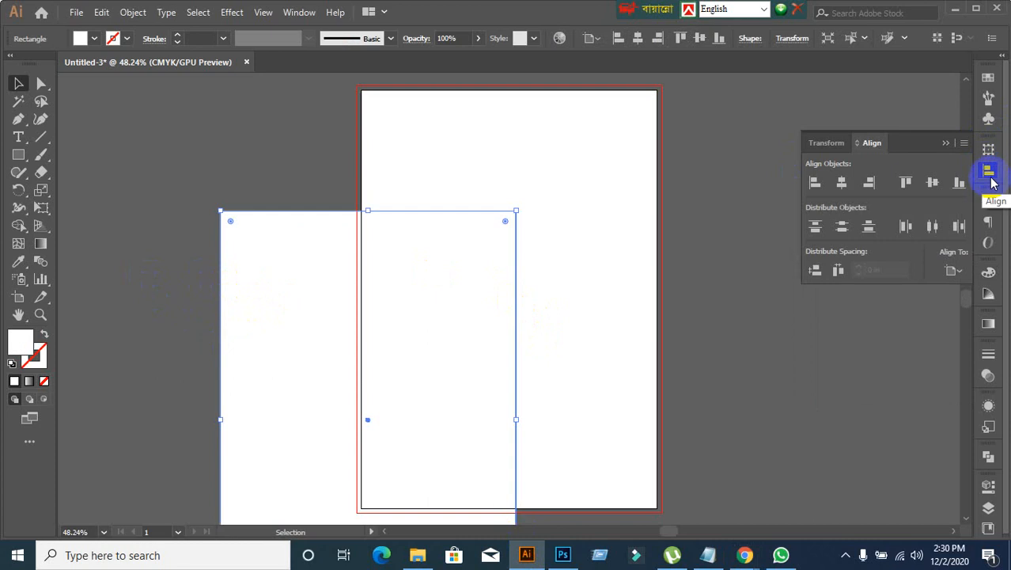
click(833, 385)
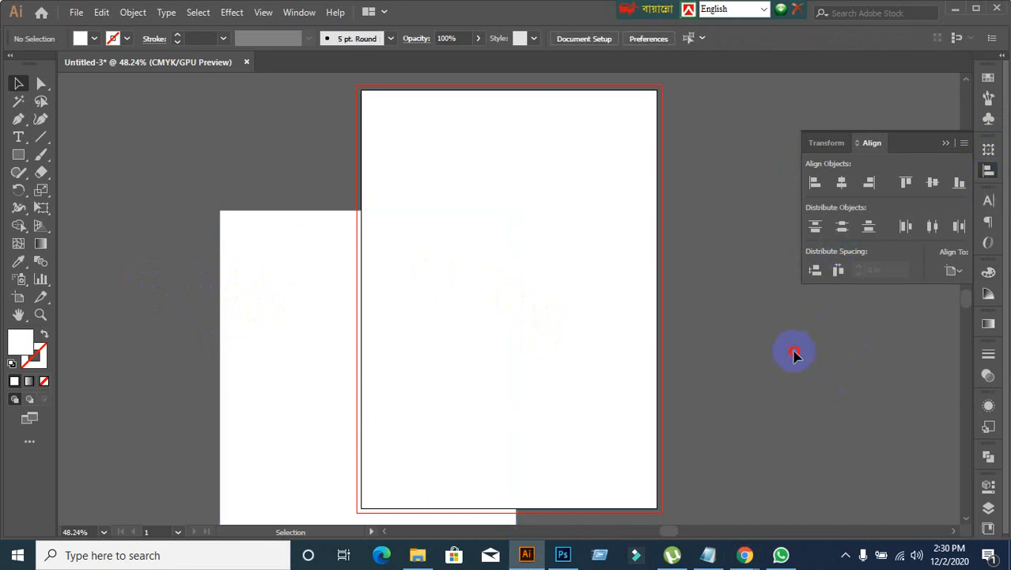
click(331, 354)
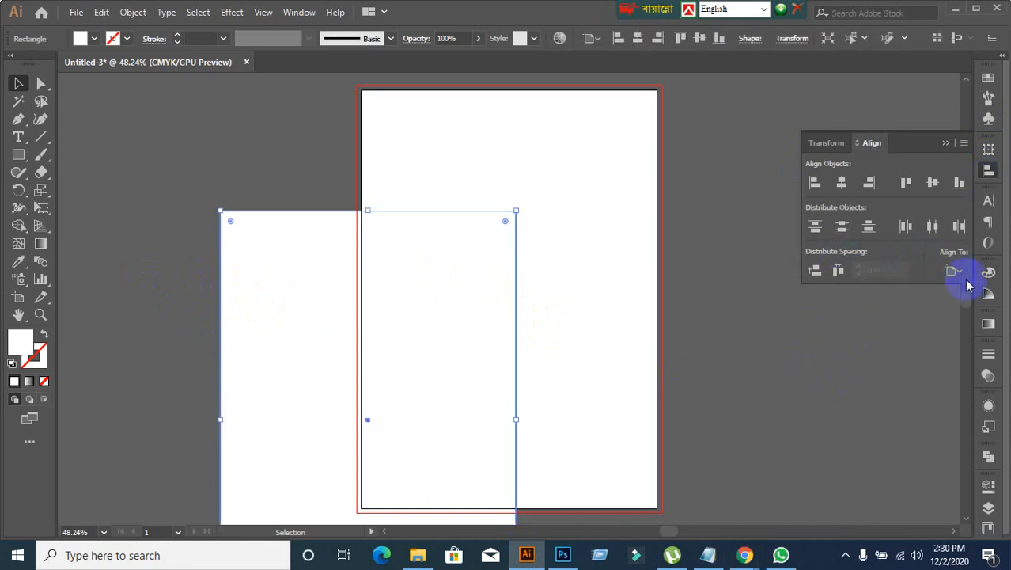
click(963, 281)
click(955, 318)
click(906, 182)
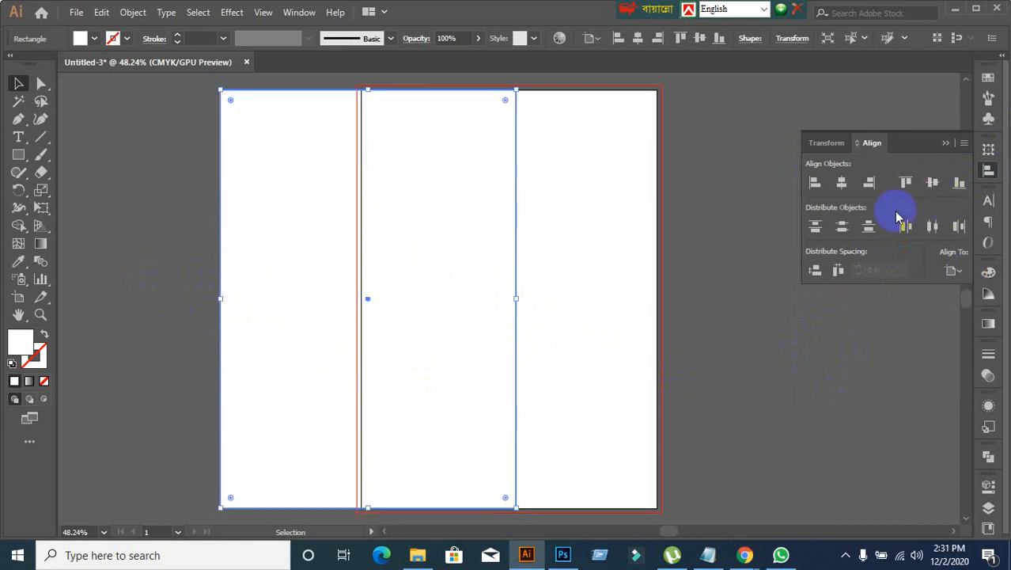
click(840, 185)
click(788, 393)
Step: Offset the page rectangle's path outward by 0.125 in with Miter joins and lock the resulting bleed rectangle
click(522, 237)
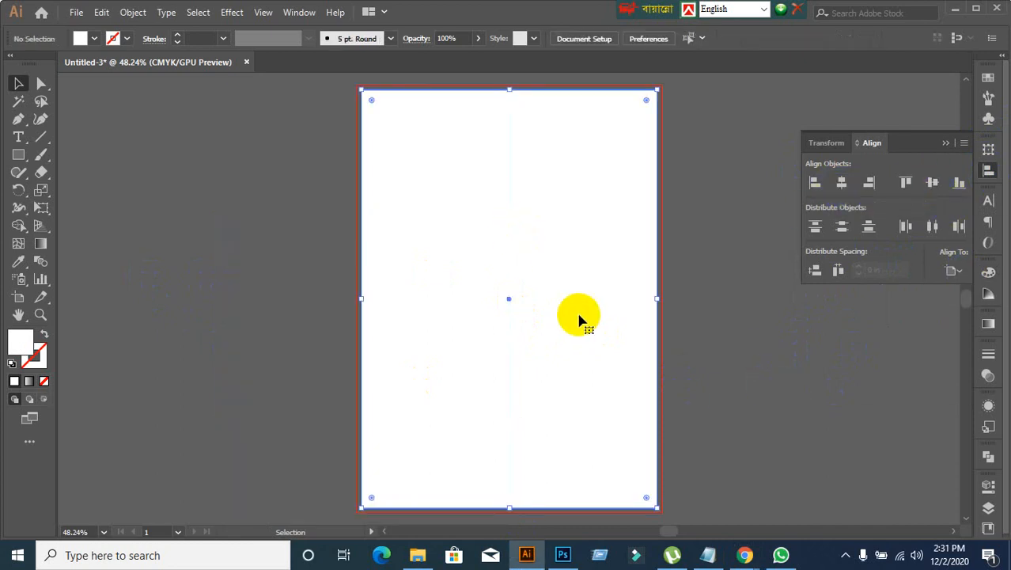
click(133, 13)
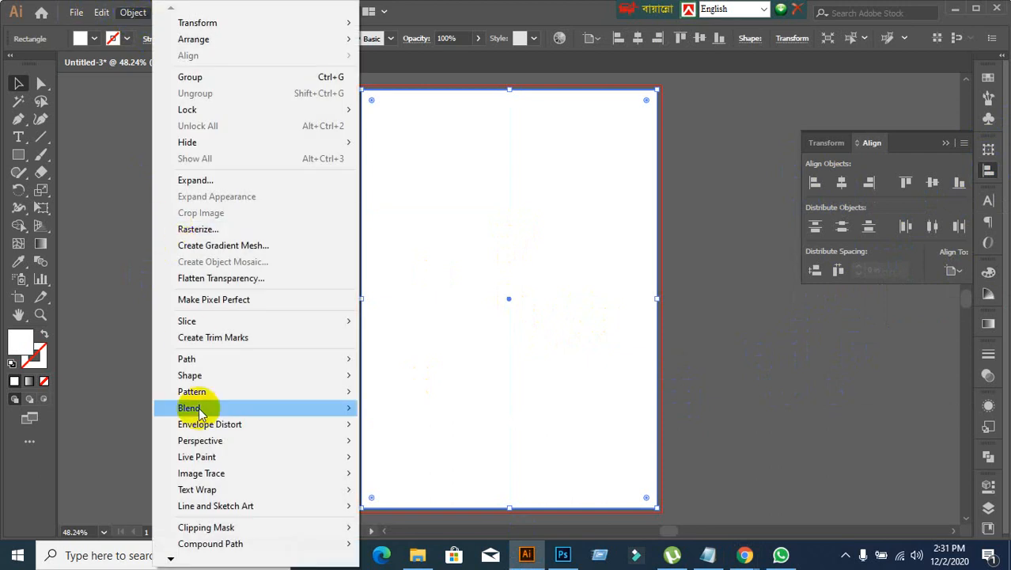
mouse_move(214, 360)
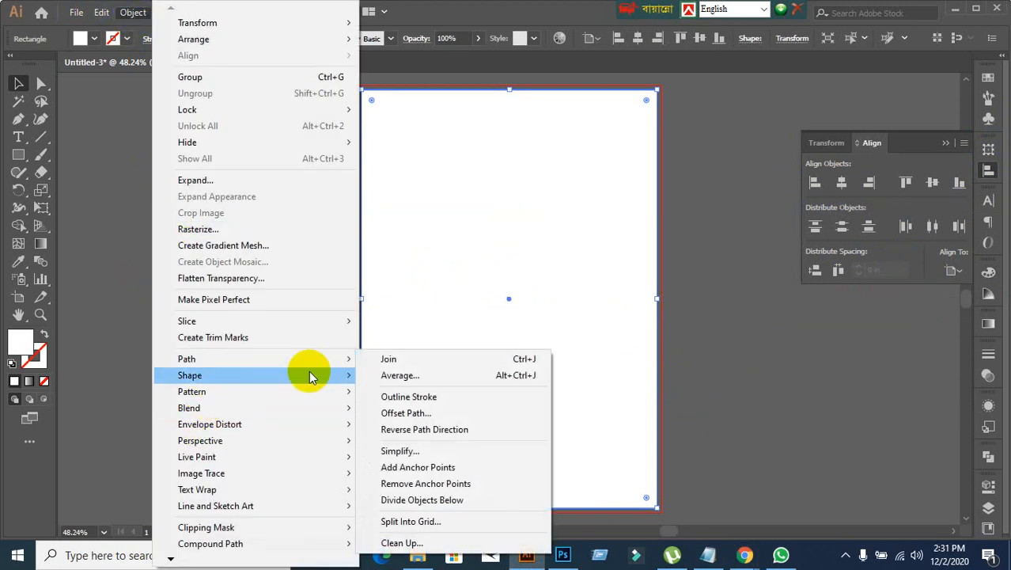
click(428, 413)
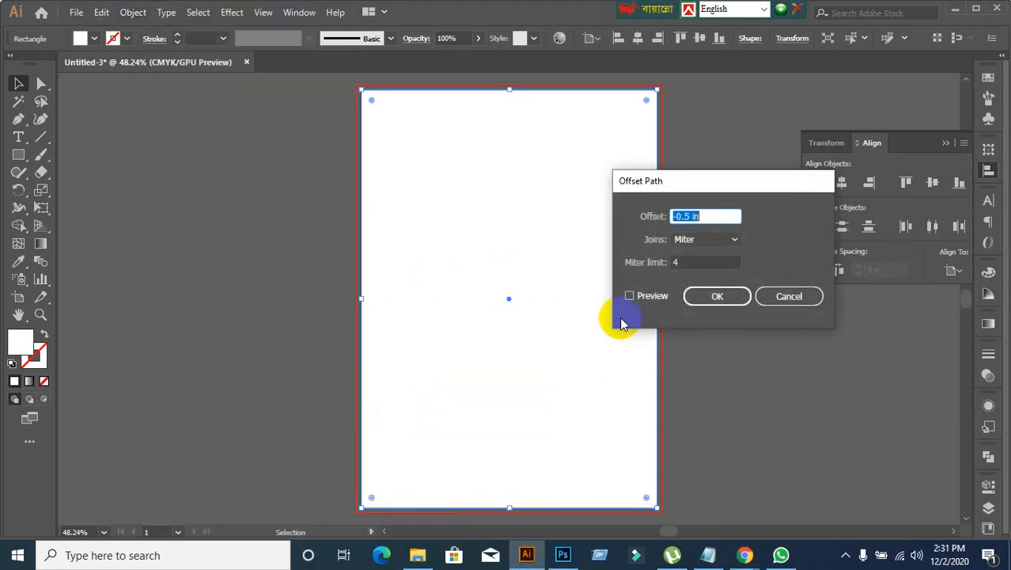
click(631, 298)
click(708, 219)
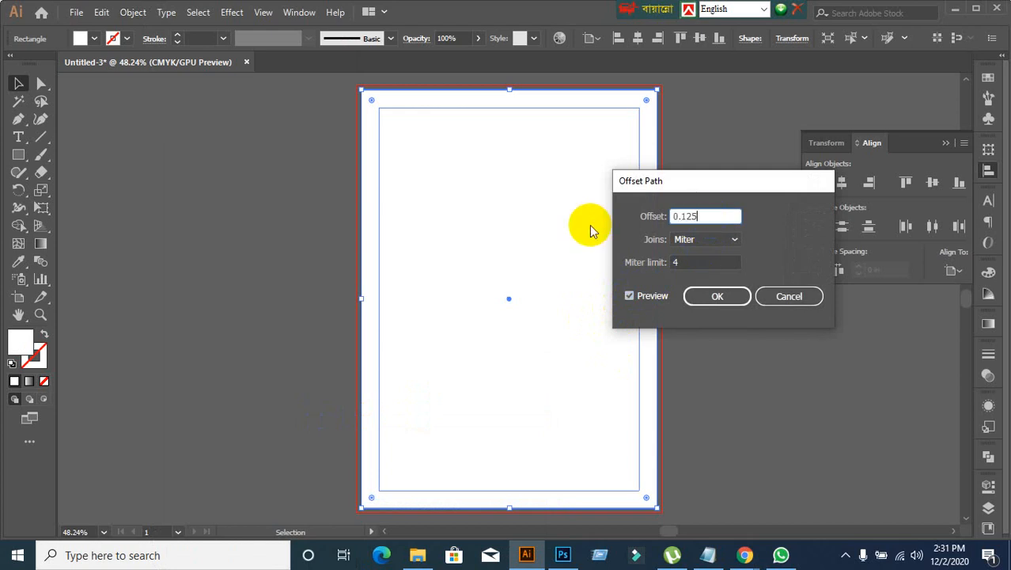
click(707, 294)
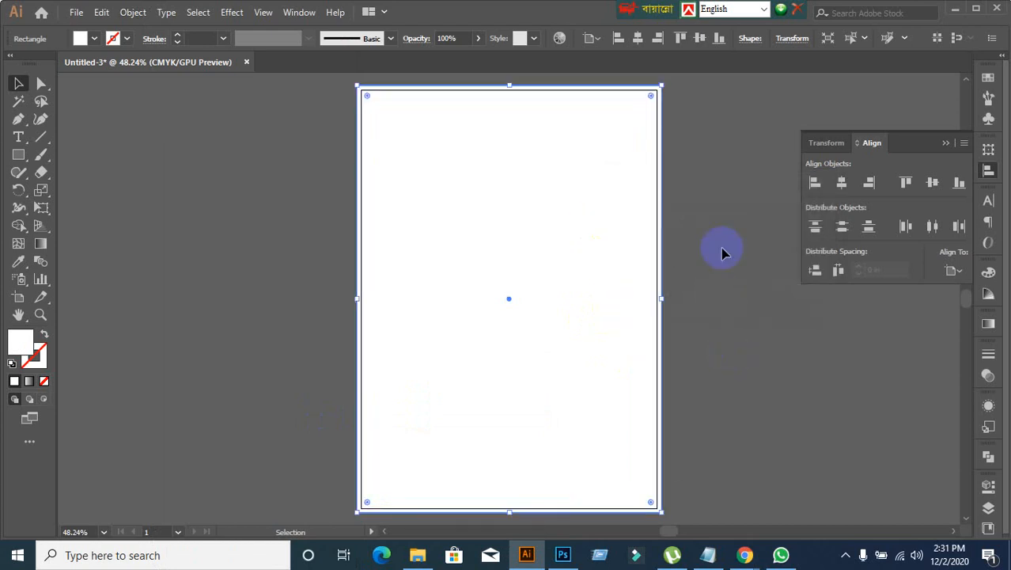
click(721, 252)
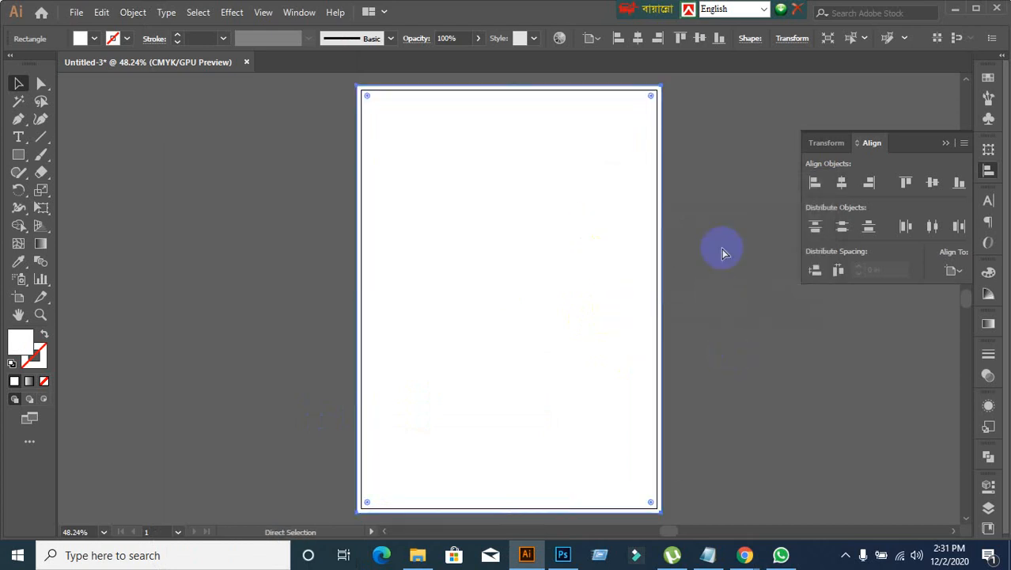
Step: Offset the page rectangle's path inward by -0.5 in with Miter joins to create a margin rectangle
click(537, 305)
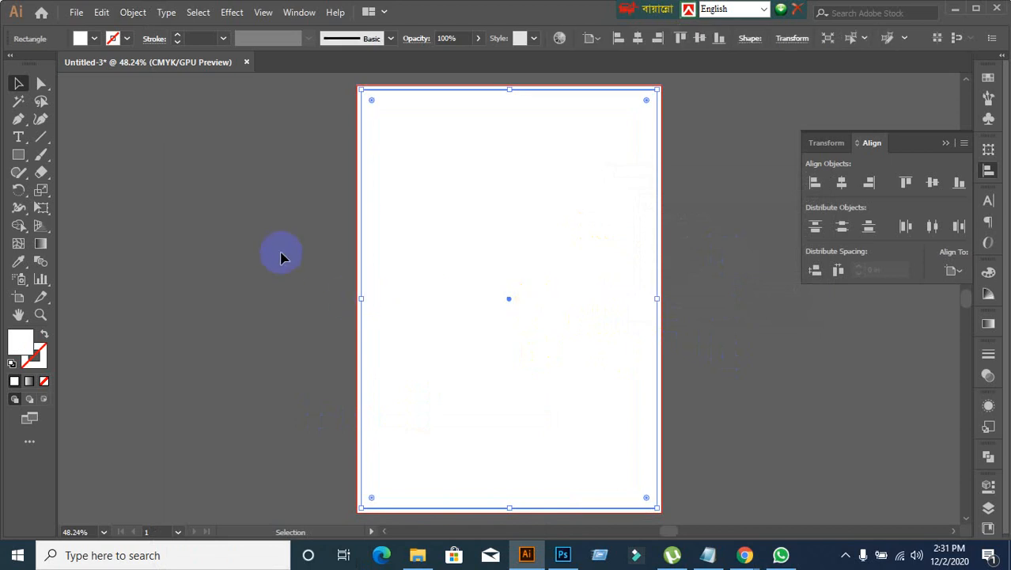
click(133, 11)
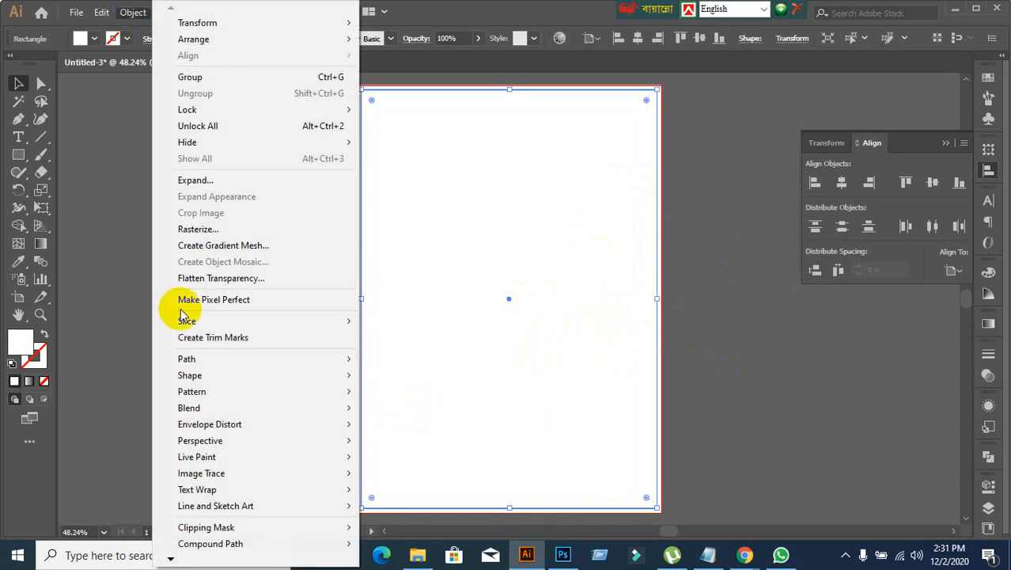
mouse_move(196, 366)
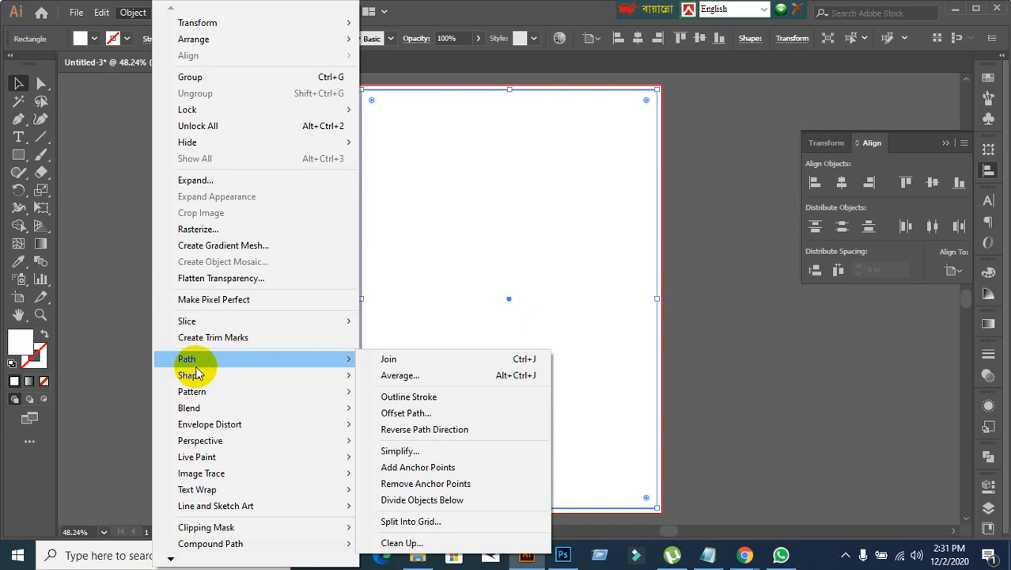
click(405, 413)
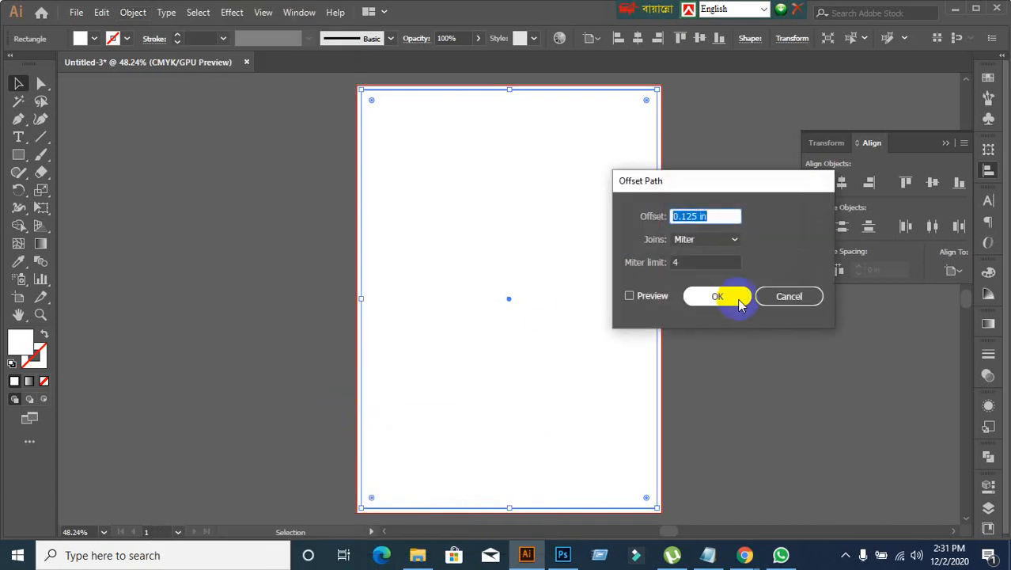
click(630, 297)
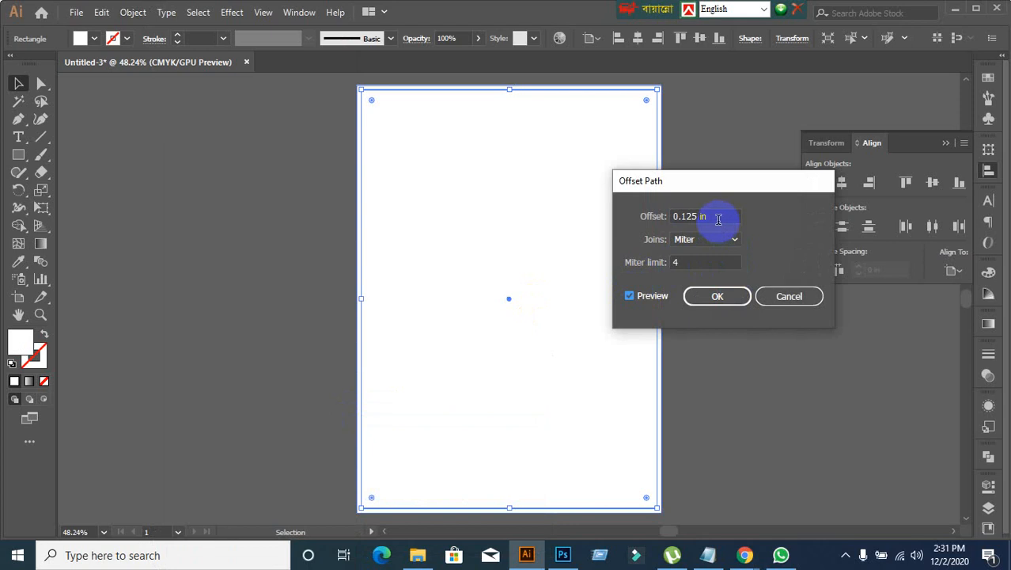
drag(718, 219, 651, 219)
text(-)
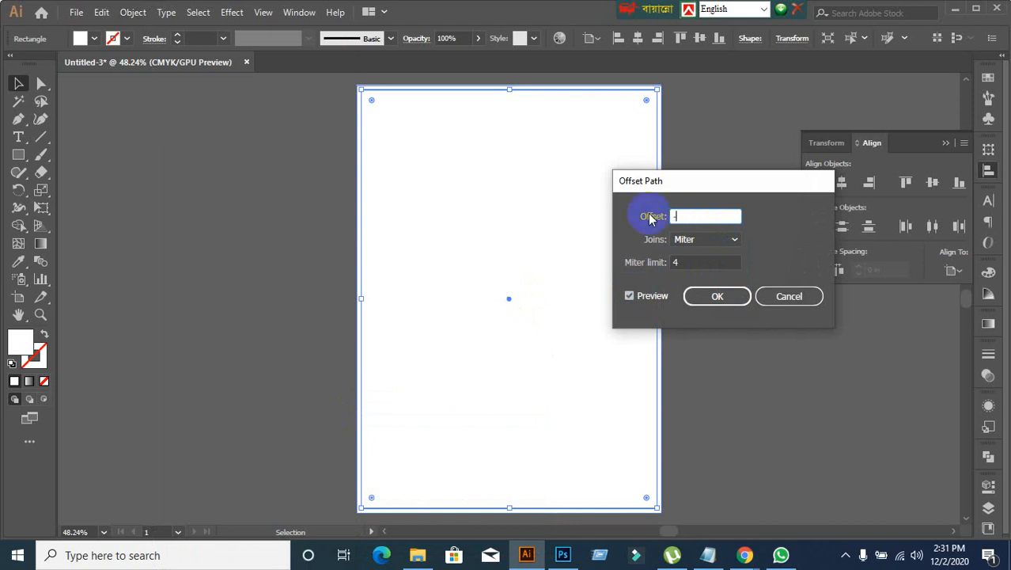
text(0.5)
click(736, 217)
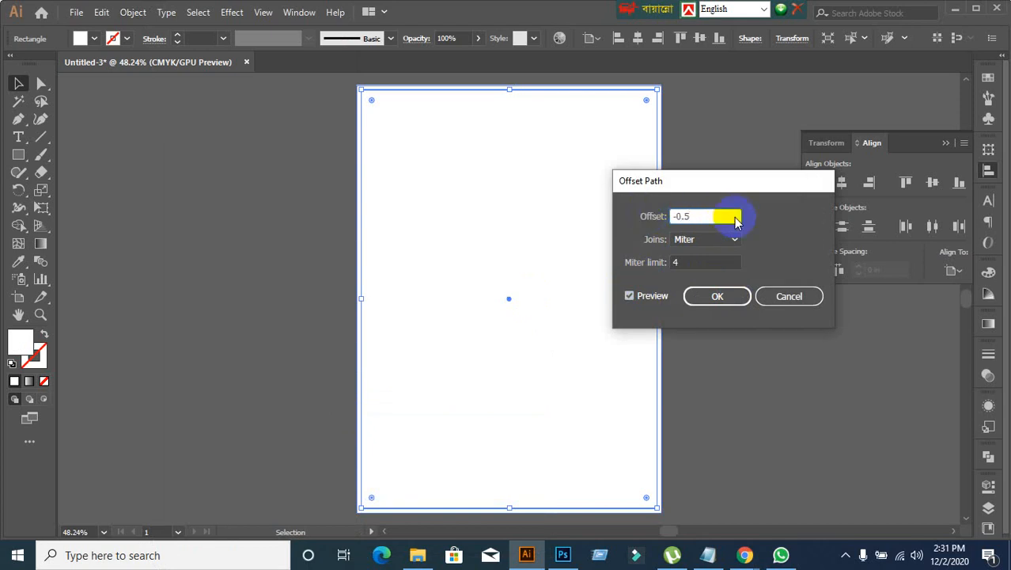
click(717, 295)
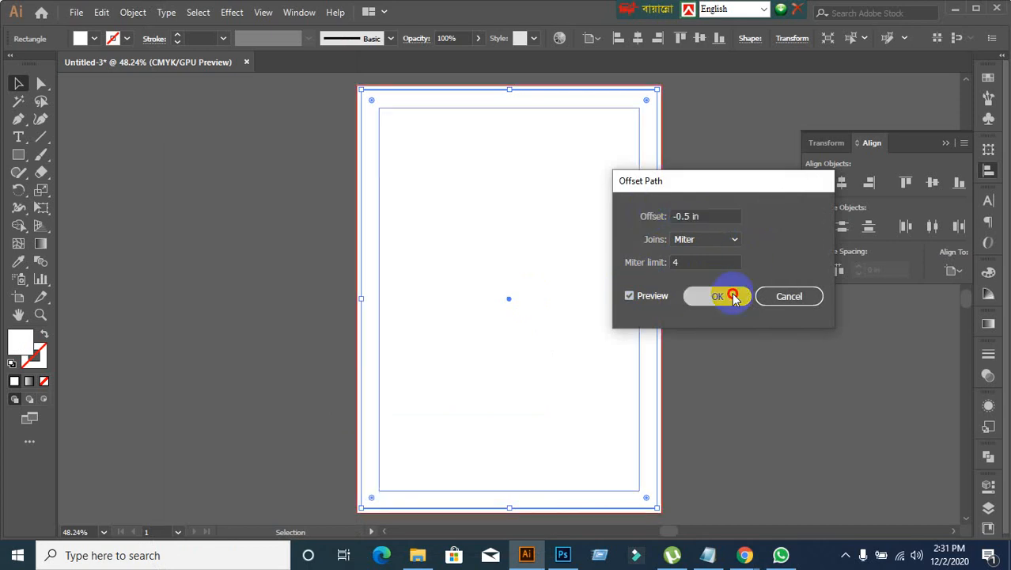
Step: Select the inner margin rectangle and the surrounding page rectangle in turn to check their outlines
click(490, 134)
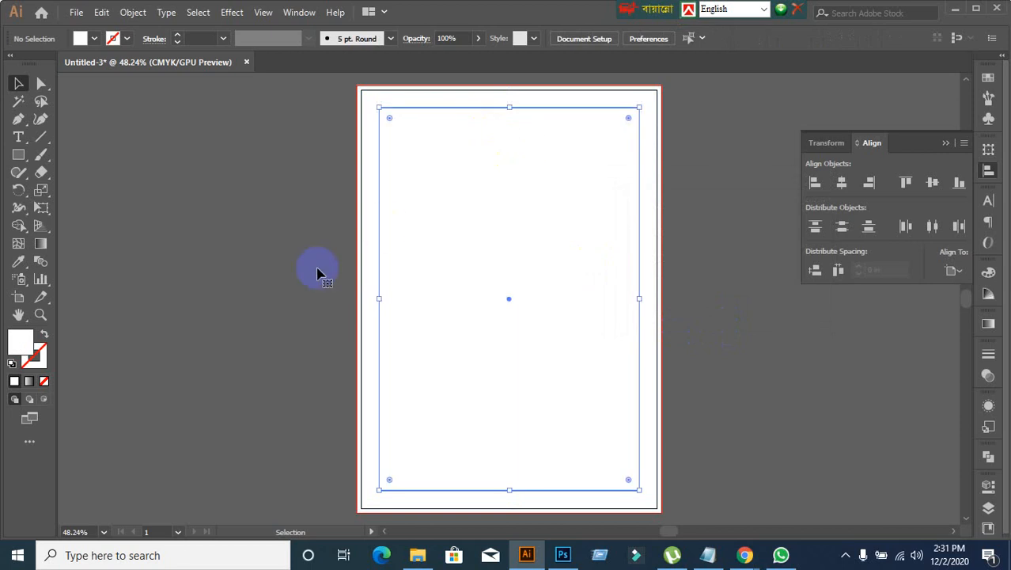
click(368, 165)
click(280, 251)
click(380, 276)
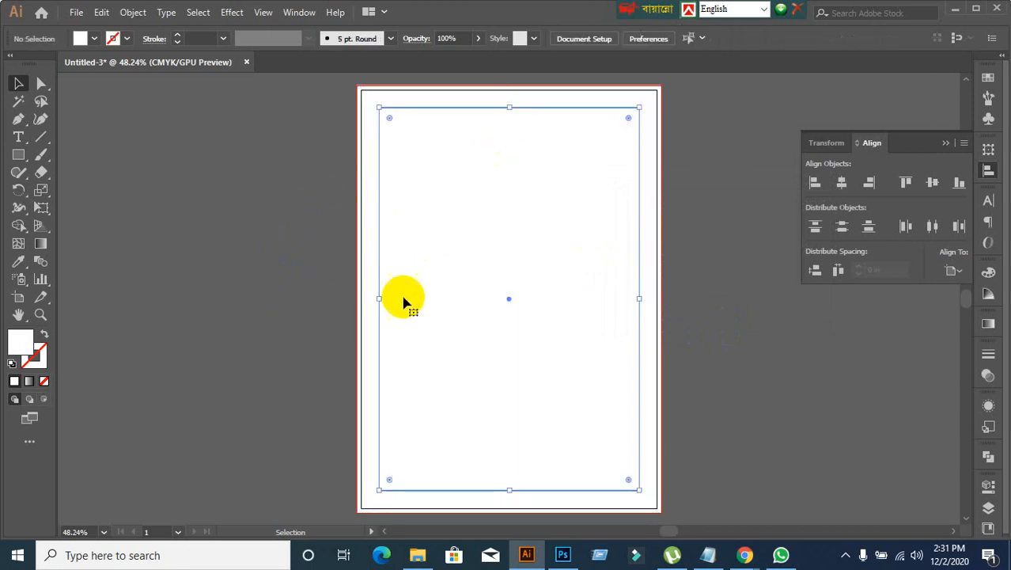
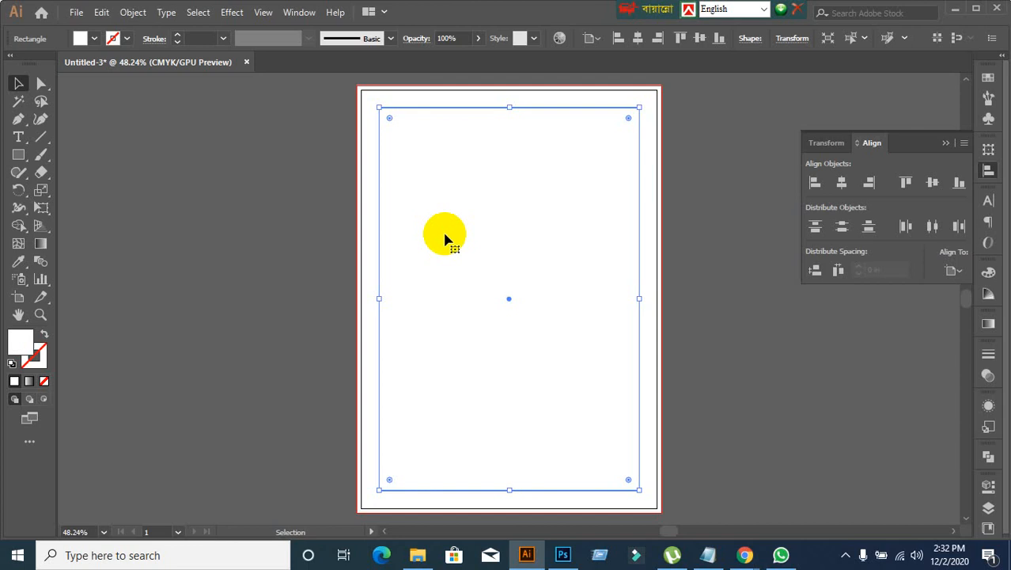
click(203, 162)
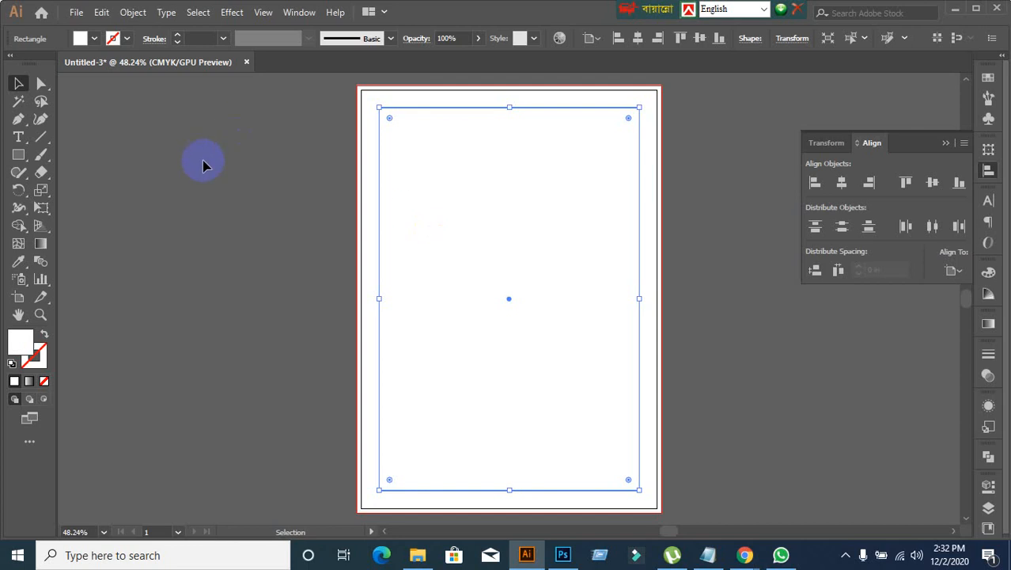
click(436, 239)
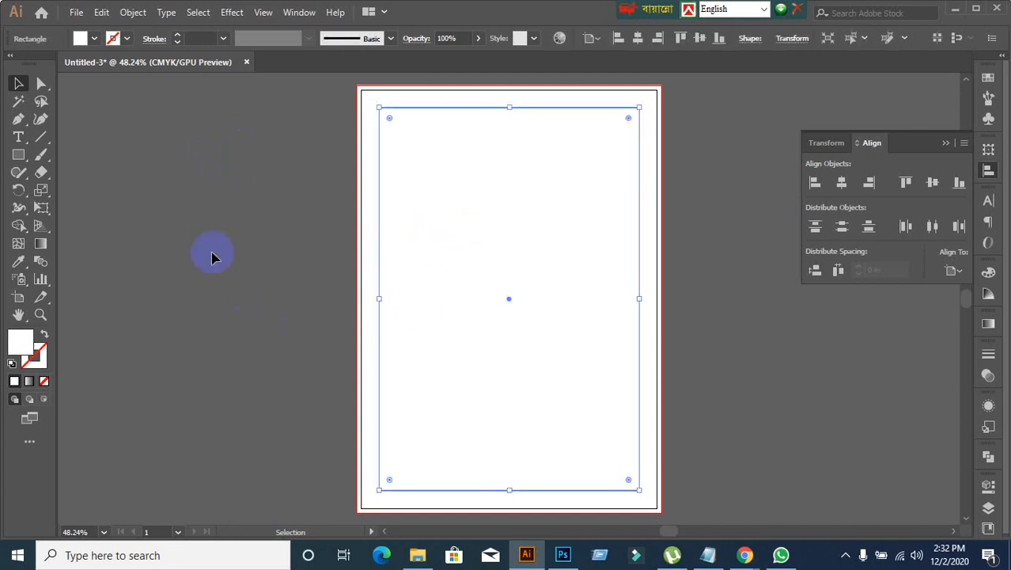
click(259, 247)
click(454, 246)
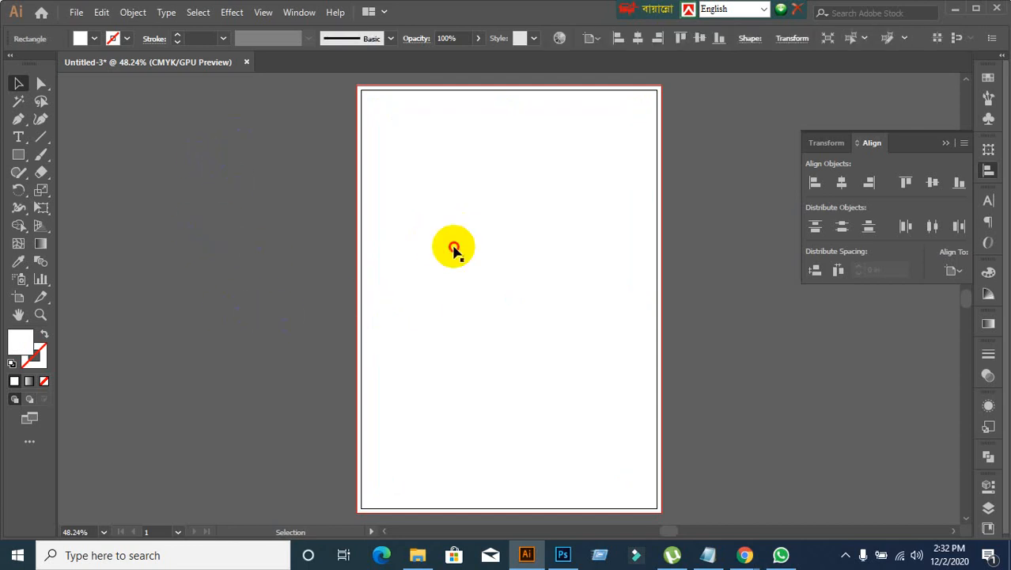
click(240, 247)
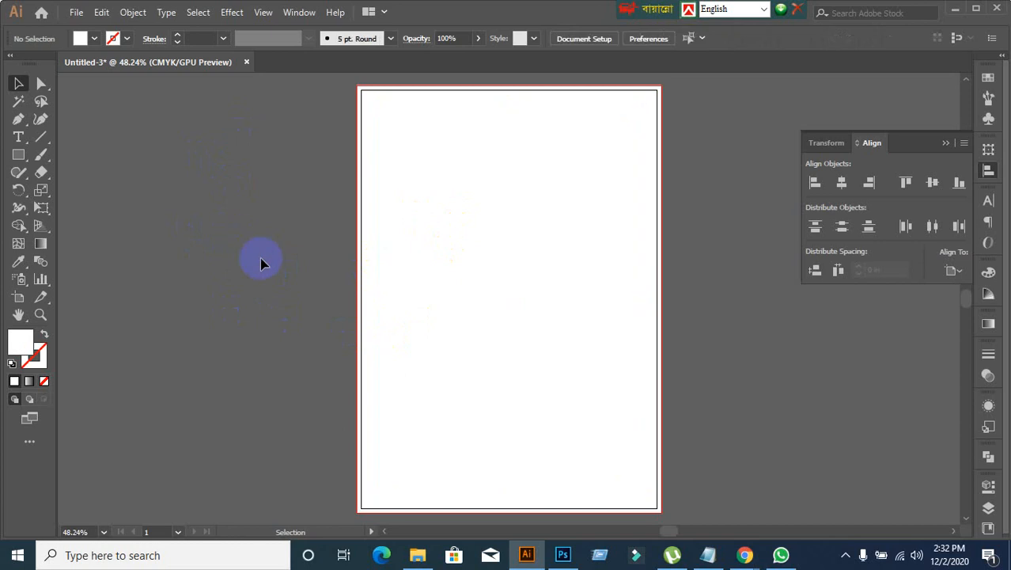
Step: Select the page rectangle and the inner margin rectangle together and convert them into guides
drag(272, 133, 554, 368)
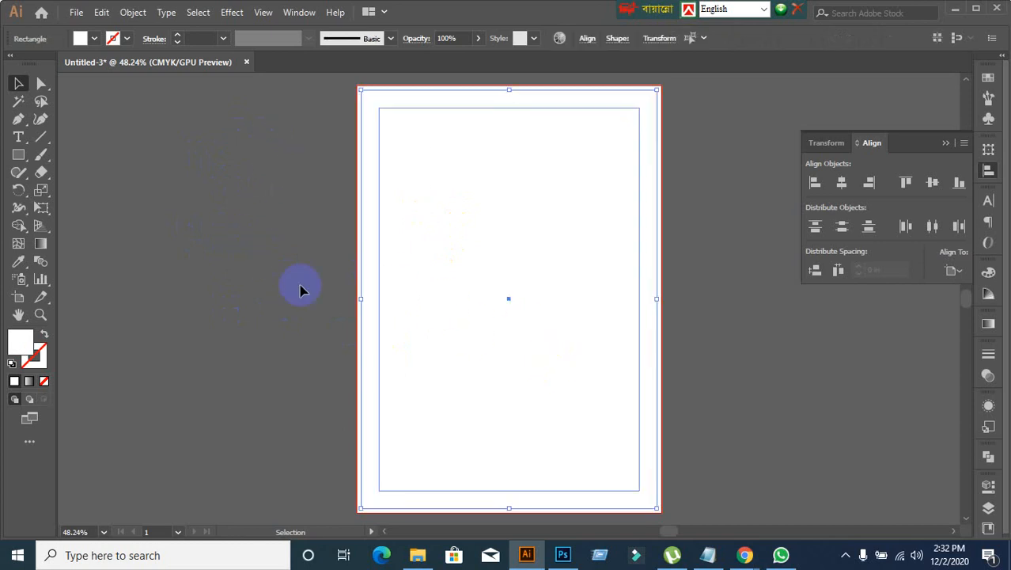
click(243, 266)
drag(250, 154, 533, 326)
right_click(481, 216)
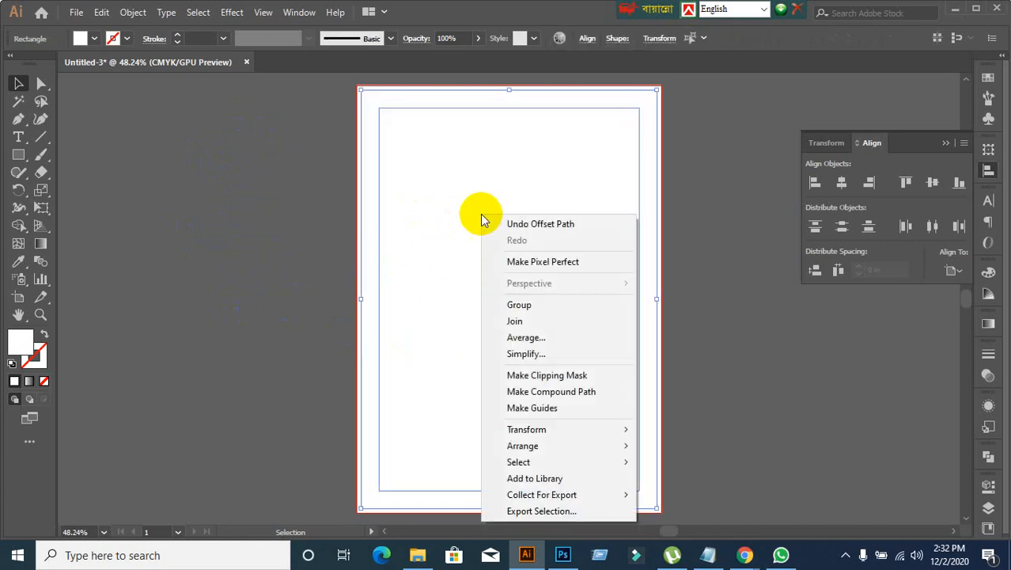
click(543, 408)
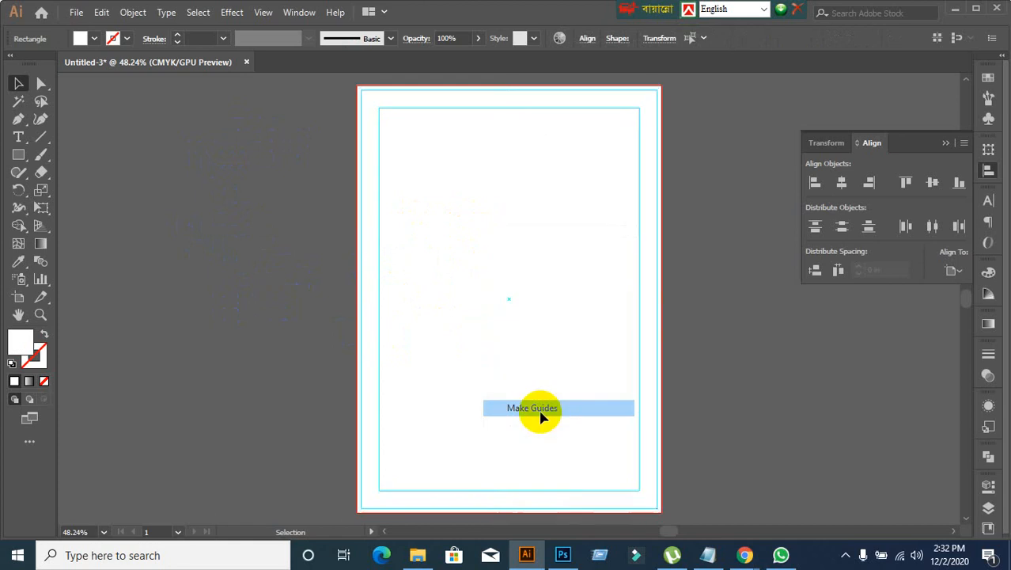
click(289, 316)
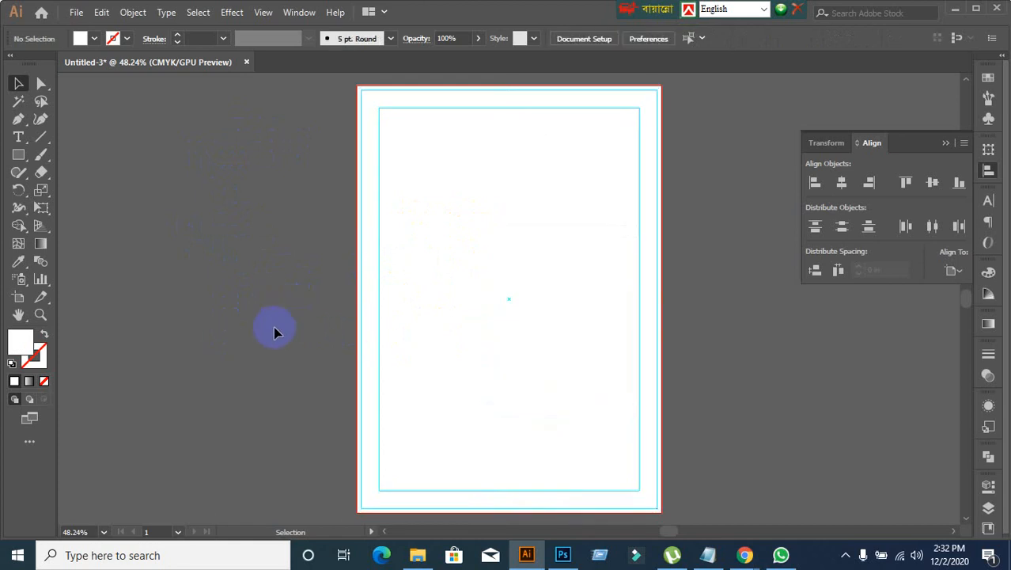
Step: Place the reference image 01_Letterhead222 from the Desktop, starting at the page guide's upper-left corner and spanning the page
click(76, 12)
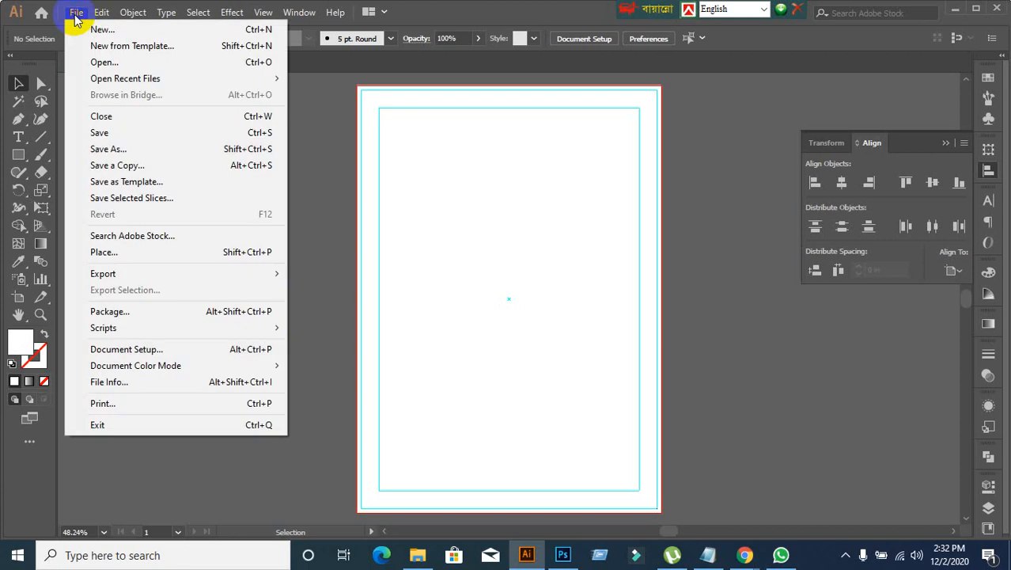
click(107, 254)
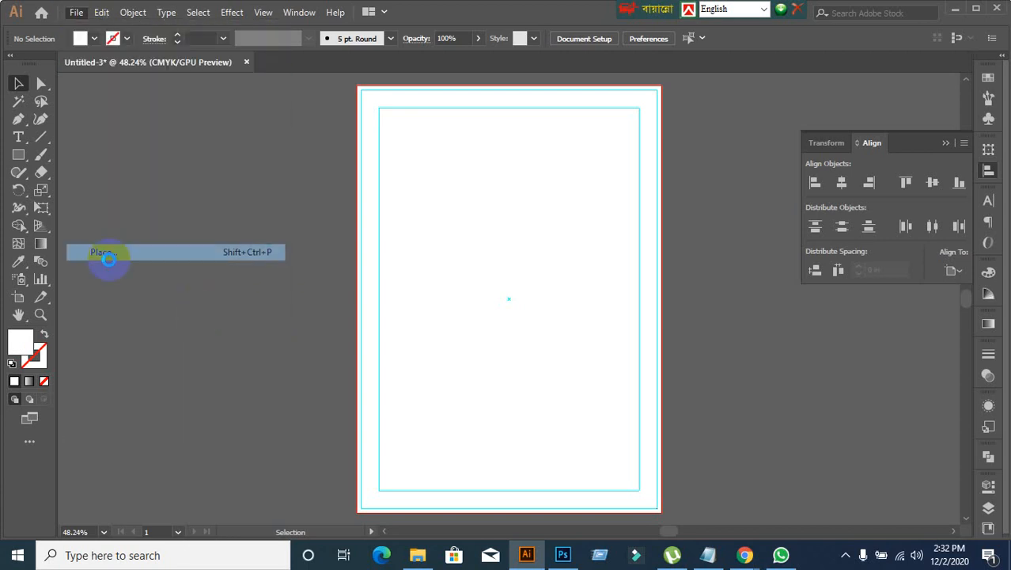
scroll(336, 229, down, 4)
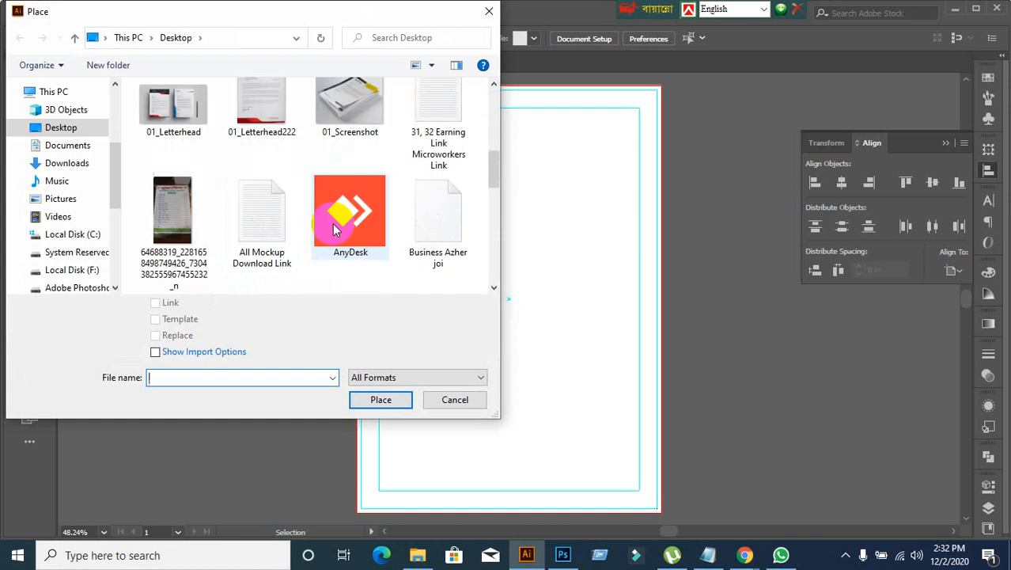
scroll(332, 225, down, 6)
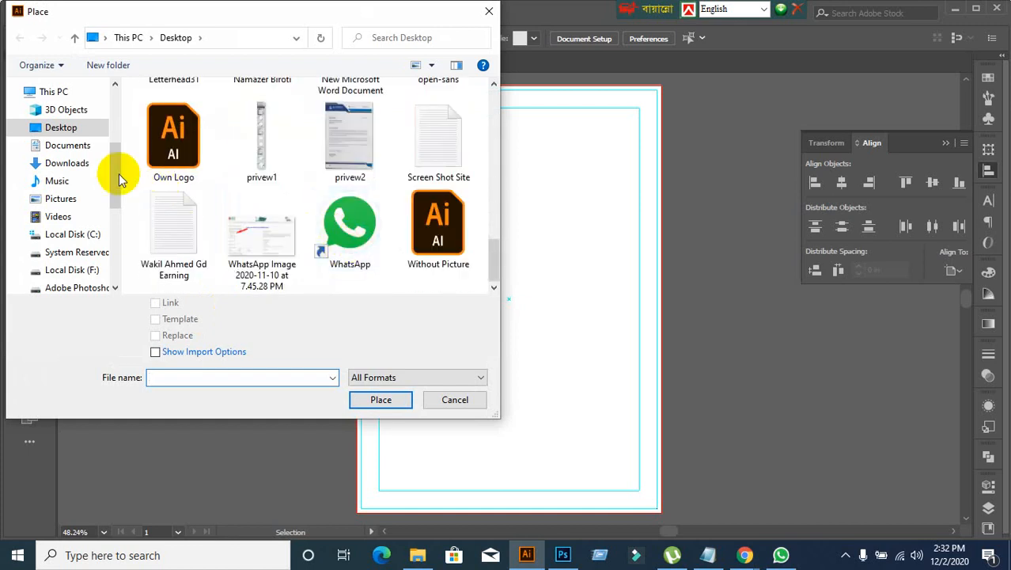
click(56, 129)
scroll(339, 230, down, 3)
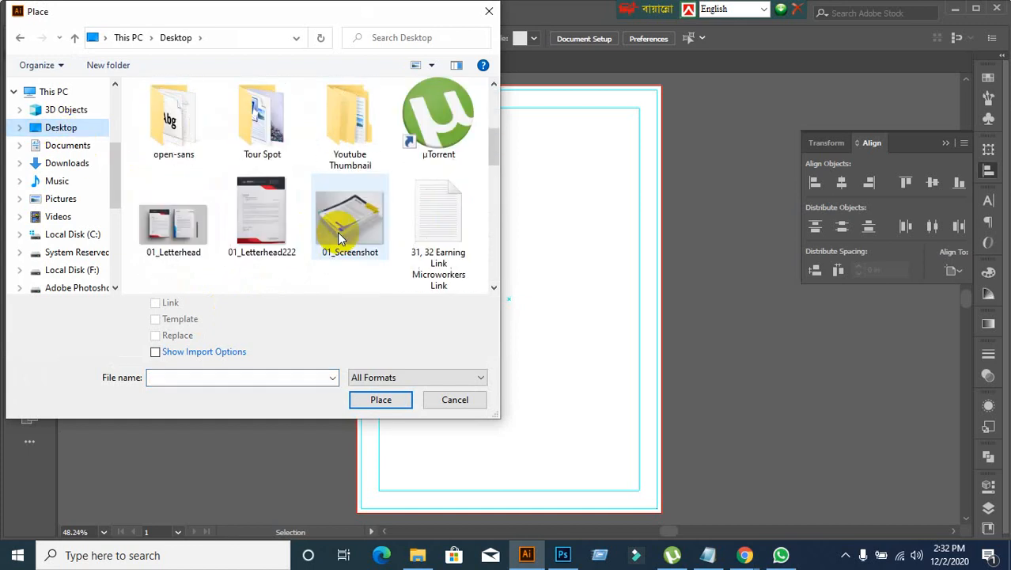
scroll(339, 238, down, 5)
scroll(338, 238, up, 2)
scroll(337, 232, up, 10)
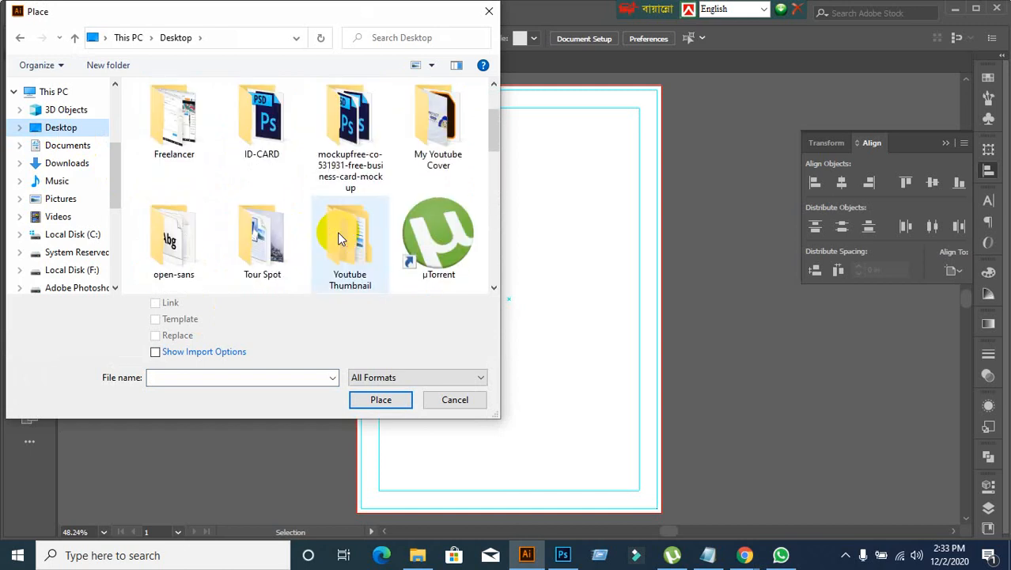
scroll(337, 232, down, 1)
click(287, 230)
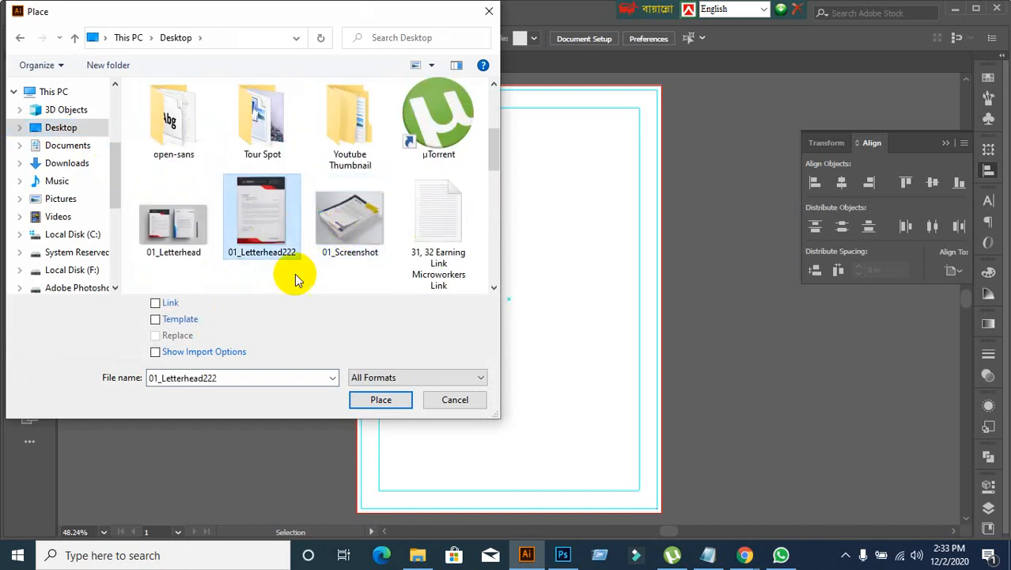
click(381, 402)
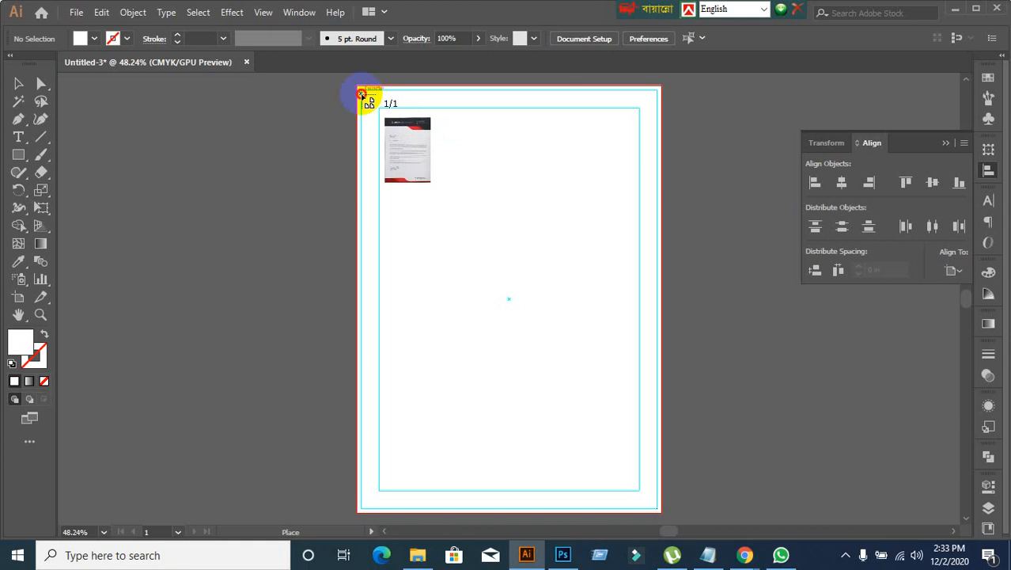
drag(360, 95, 664, 503)
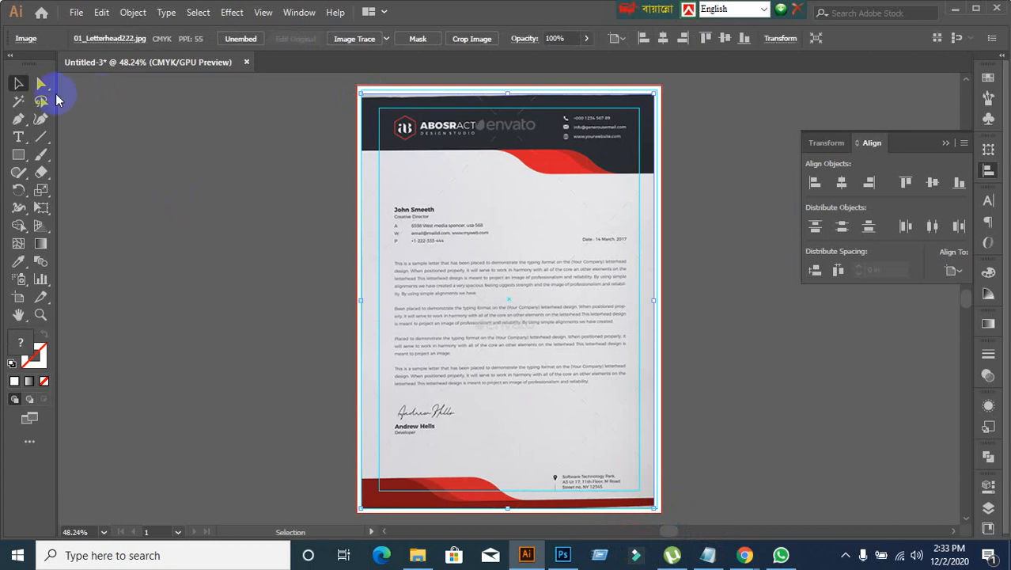
click(19, 84)
Step: Enlarge the placed letterhead image until its lower-right corner meets the corner of the page guide, and deselect it
scroll(325, 152, up, 1)
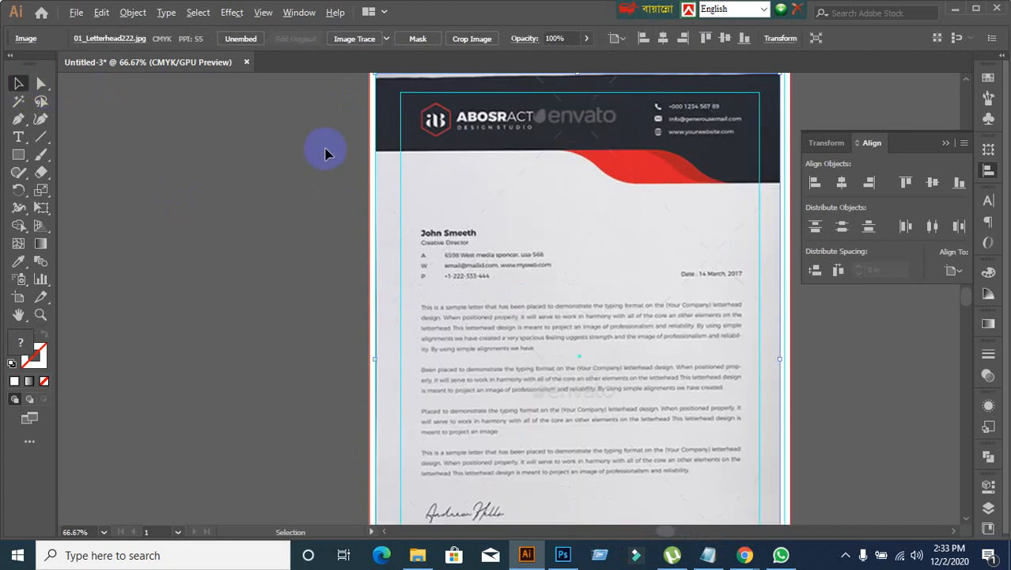
drag(325, 149, 248, 241)
mouse_move(350, 242)
mouse_down()
mouse_move(400, 268)
mouse_move(367, 262)
mouse_move(346, 239)
mouse_move(340, 247)
mouse_up()
scroll(156, 213, down, 9)
scroll(501, 384, down, 2)
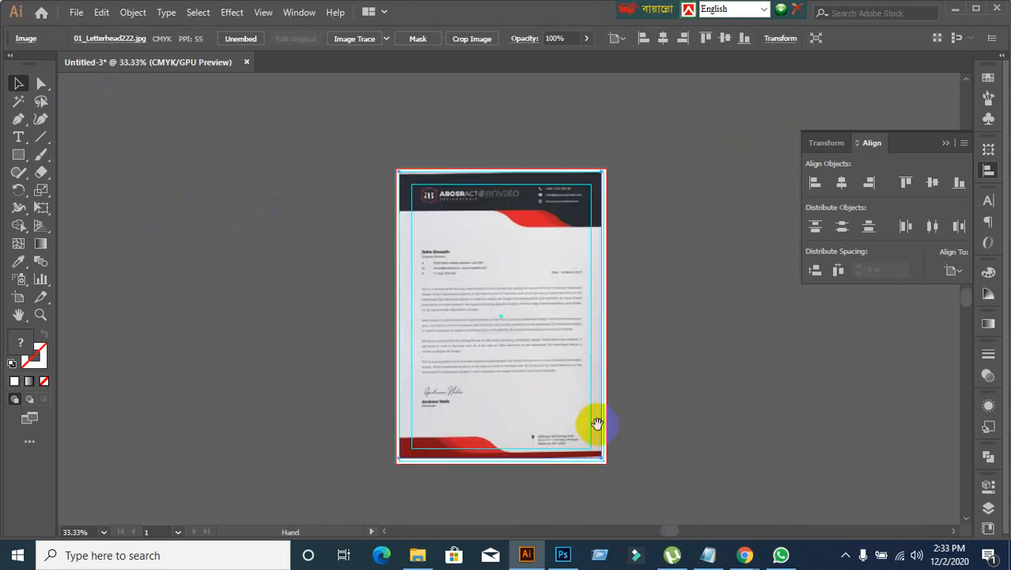
scroll(589, 424, down, 2)
scroll(580, 424, up, 1)
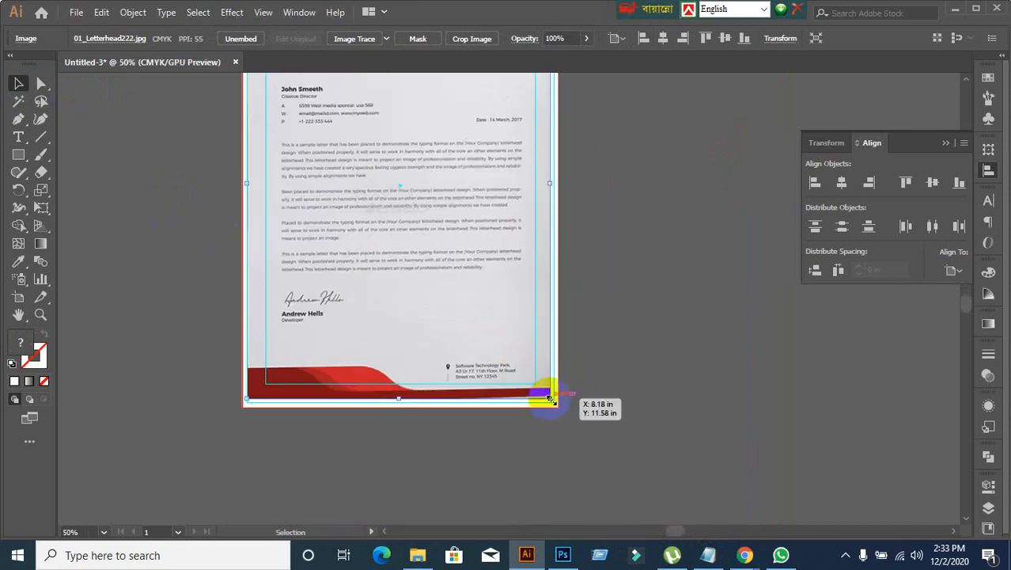
drag(549, 400, 554, 405)
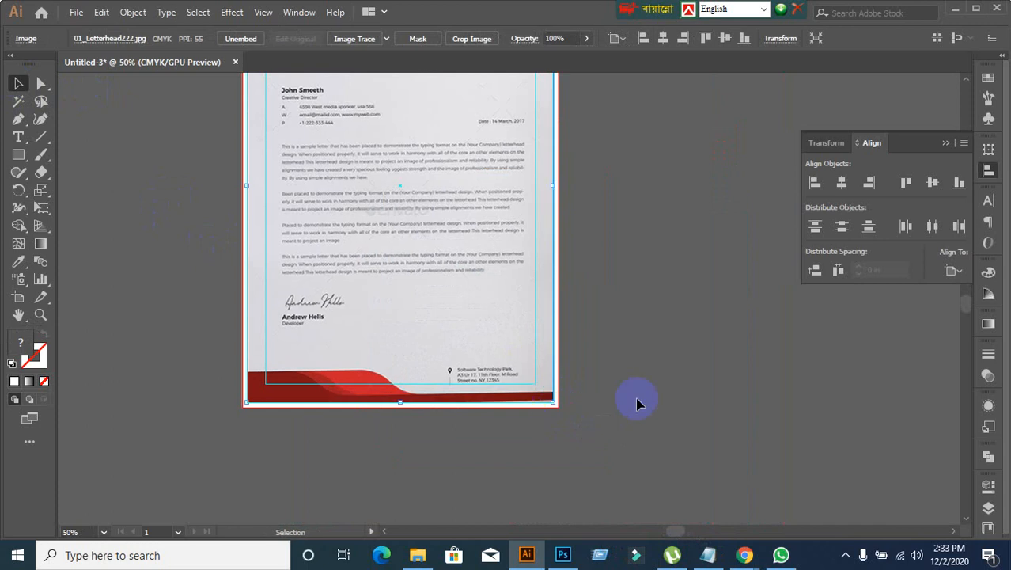
key(ctrl+shift+a)
Step: Examine the header and footer shapes of the placed letterhead image up close
scroll(475, 309, up, 5)
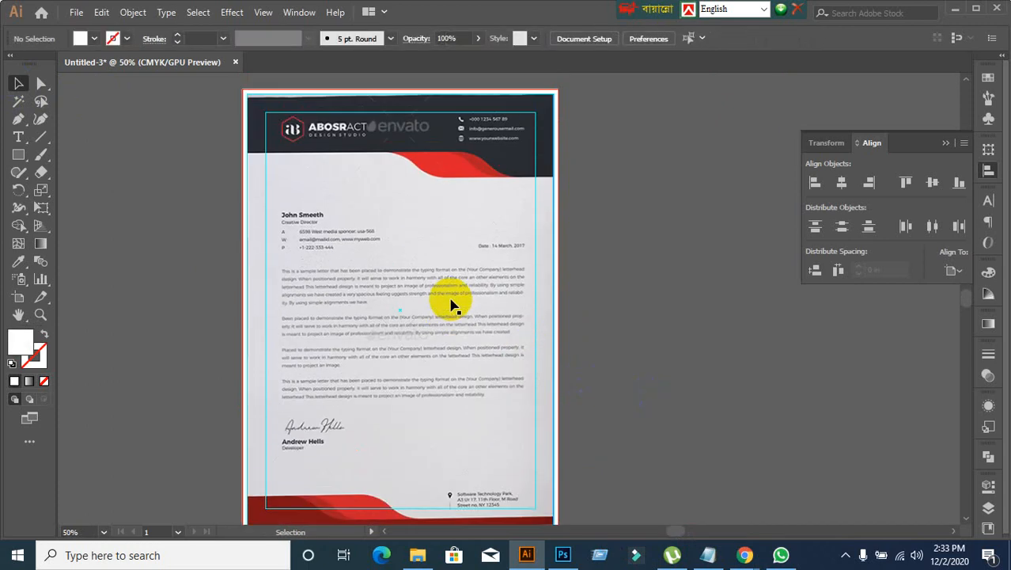
click(485, 309)
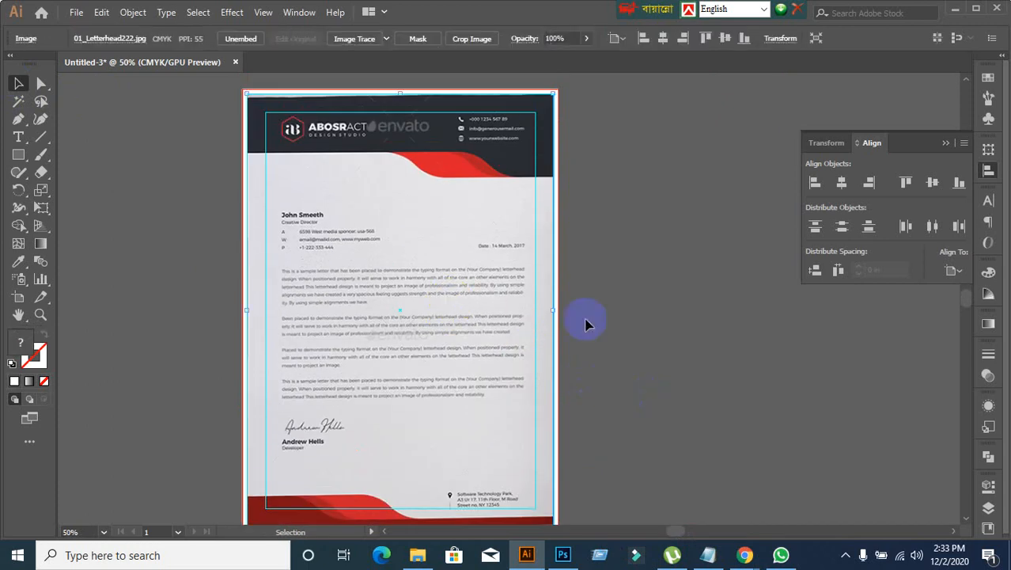
click(585, 324)
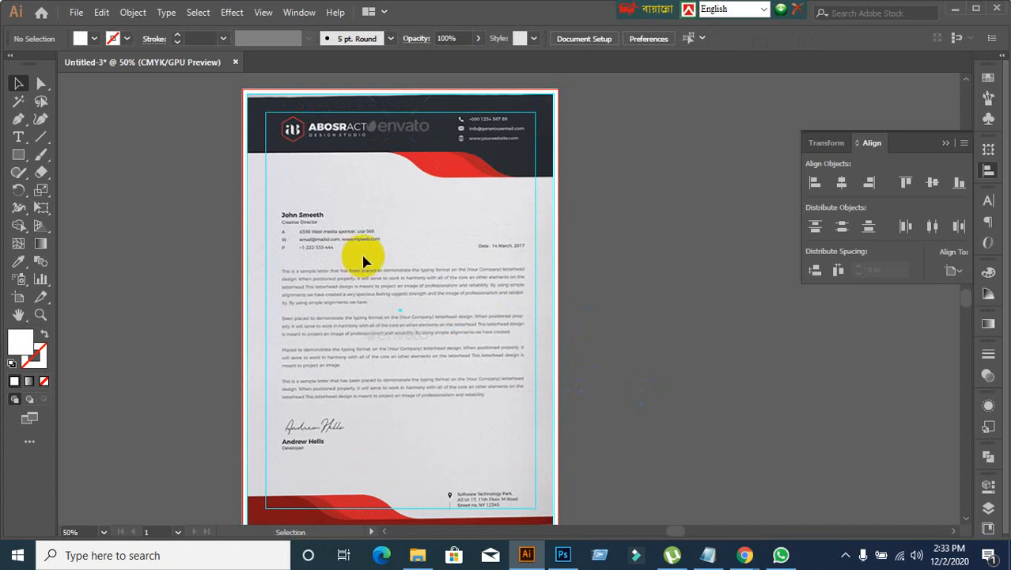
scroll(446, 162, up, 2)
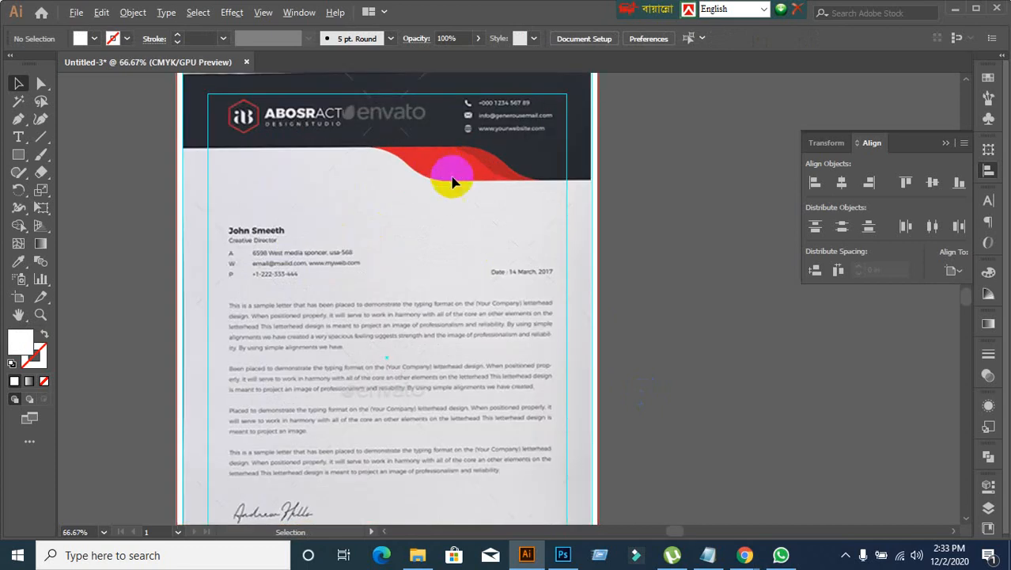
drag(450, 164, 532, 295)
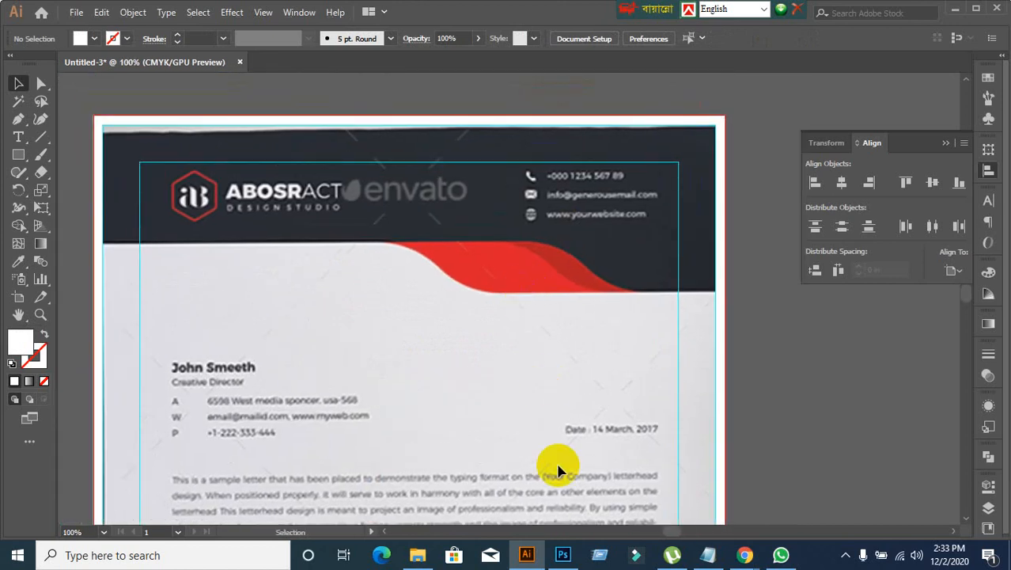
scroll(559, 470, down, 3)
drag(564, 466, 538, 203)
scroll(491, 368, up, 3)
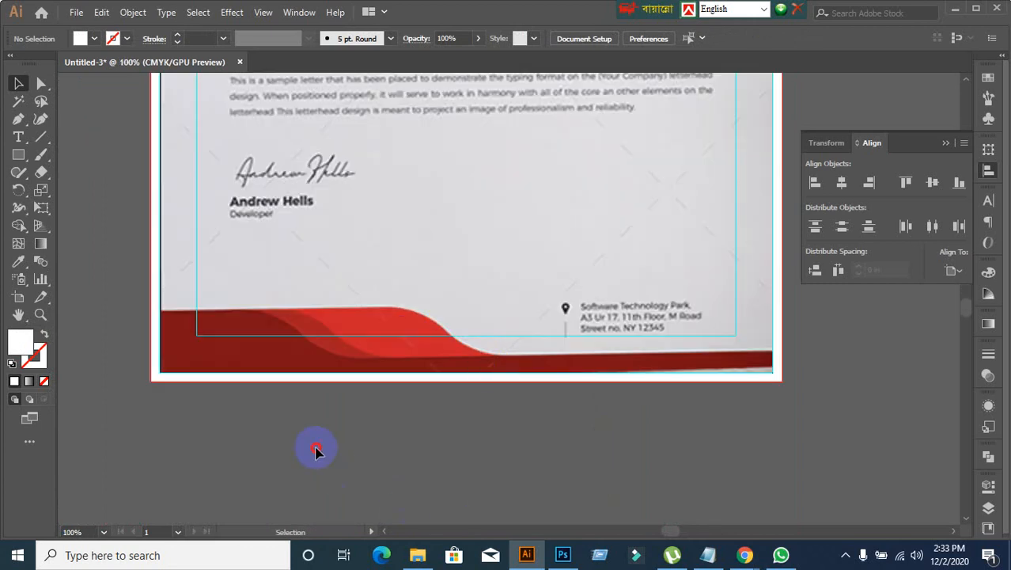
Step: Draw a rectangle over the raised red part of the footer from the page guide's left edge and fill it green
click(21, 157)
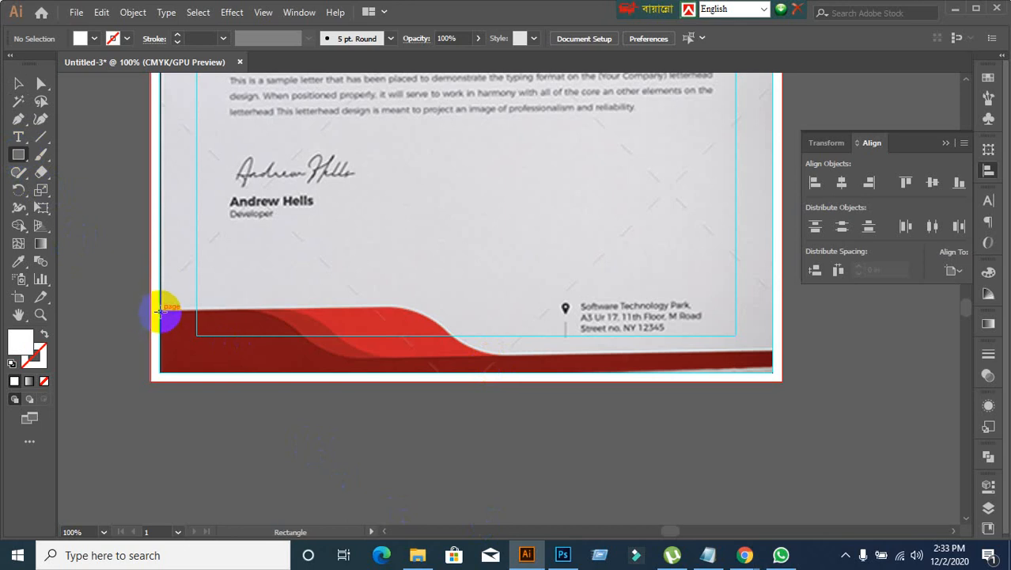
drag(159, 311, 453, 377)
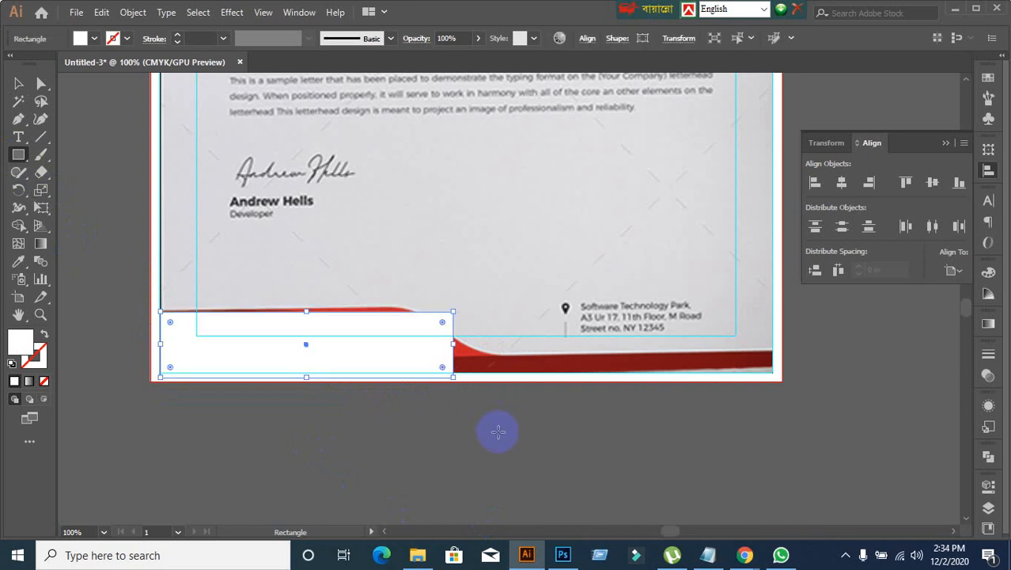
click(17, 87)
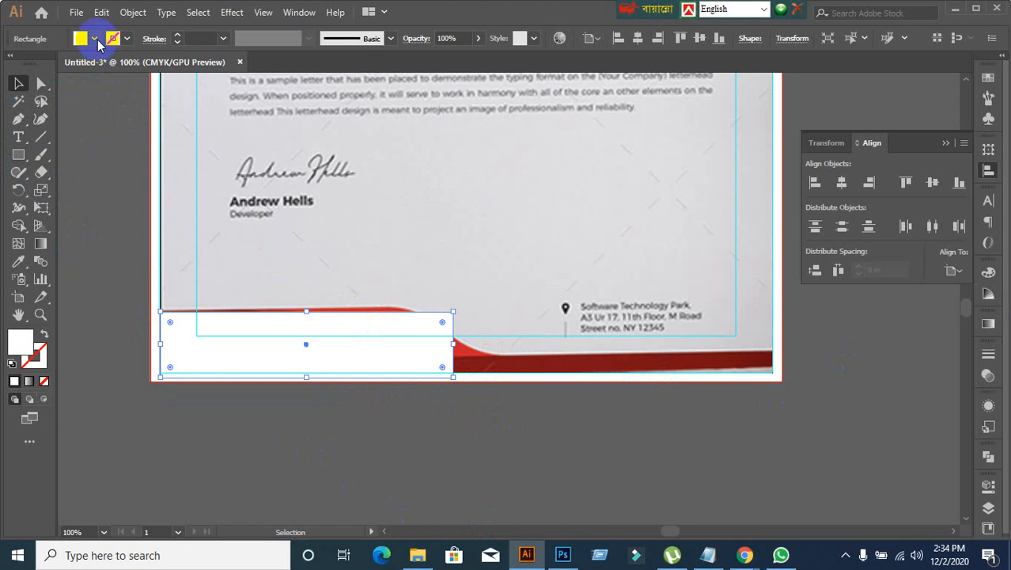
click(94, 38)
click(72, 68)
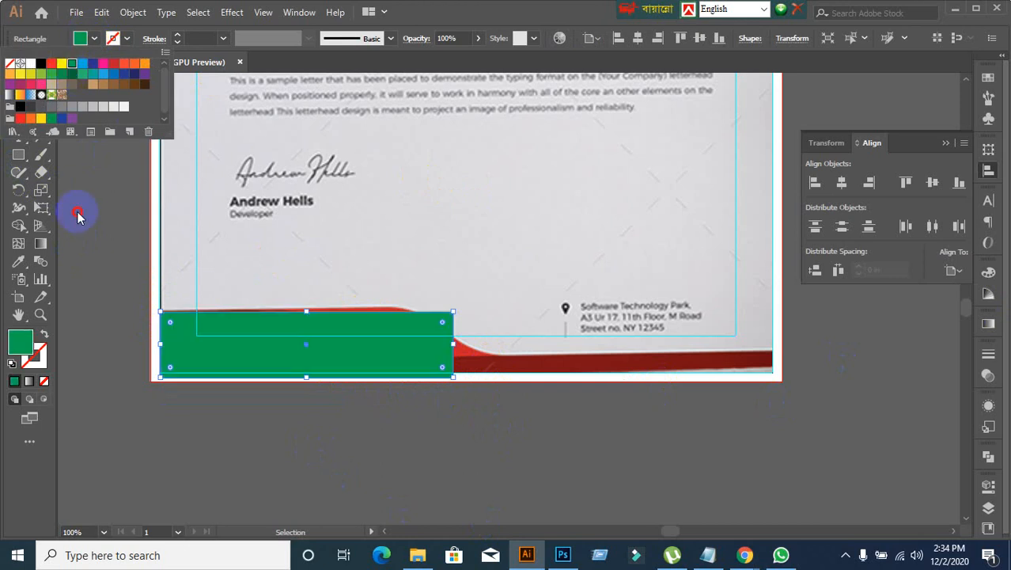
click(78, 217)
click(374, 364)
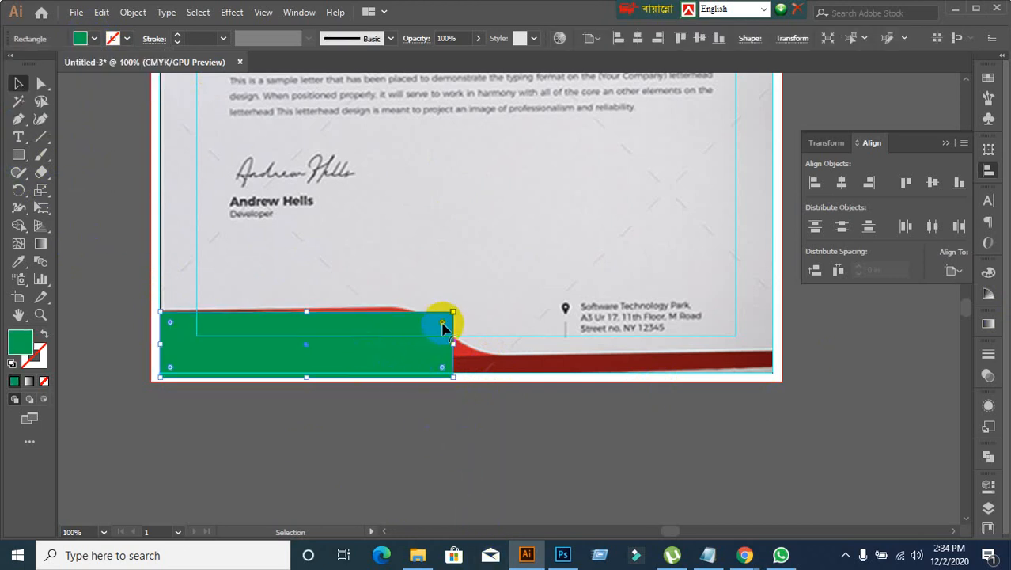
Step: Try moving the green rectangle below the page and rounding its upper-right corner
drag(442, 327, 330, 438)
click(541, 415)
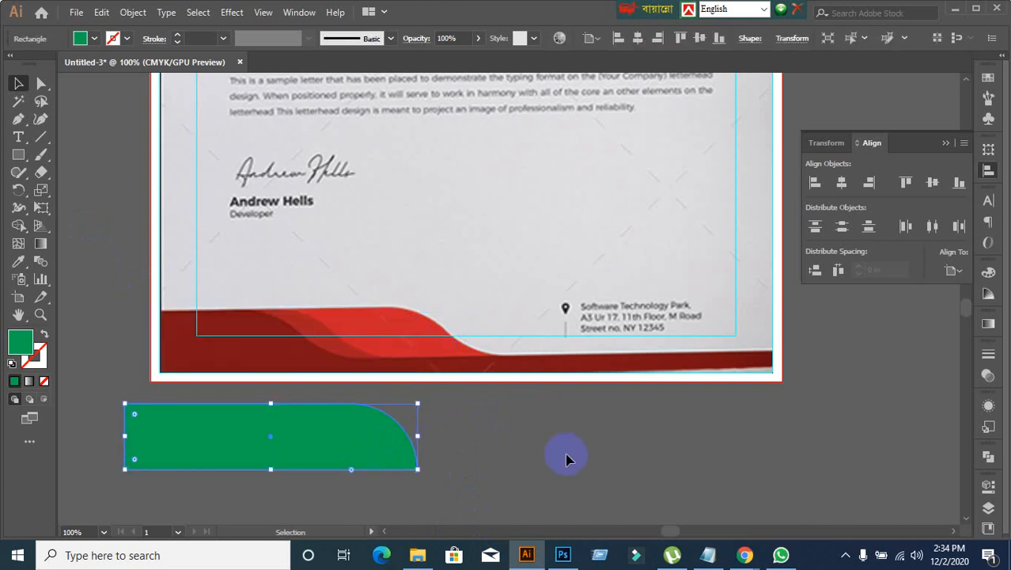
key(a)
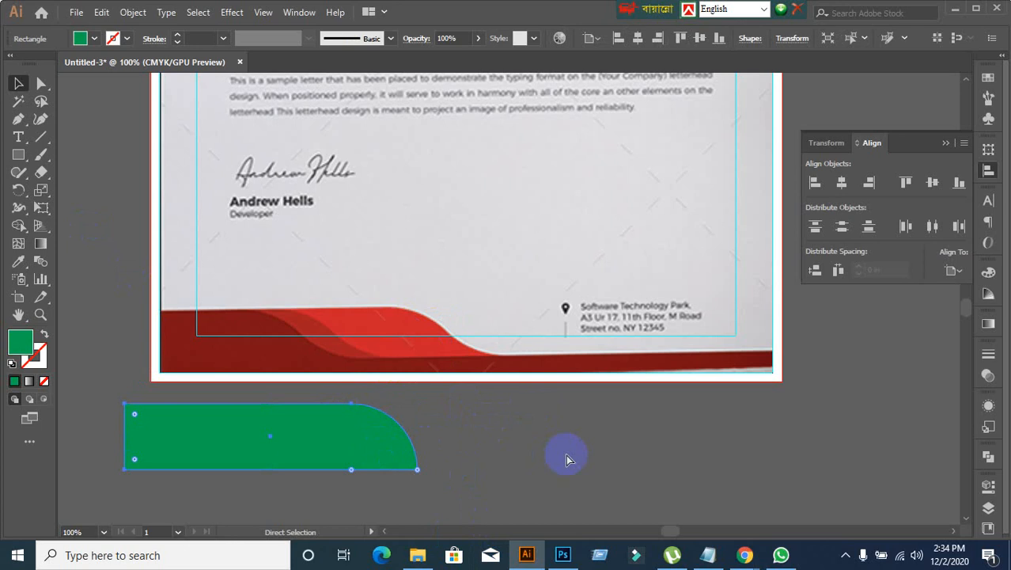
key(v)
key(a)
key(ctrl+z)
click(539, 471)
key(ctrl+z)
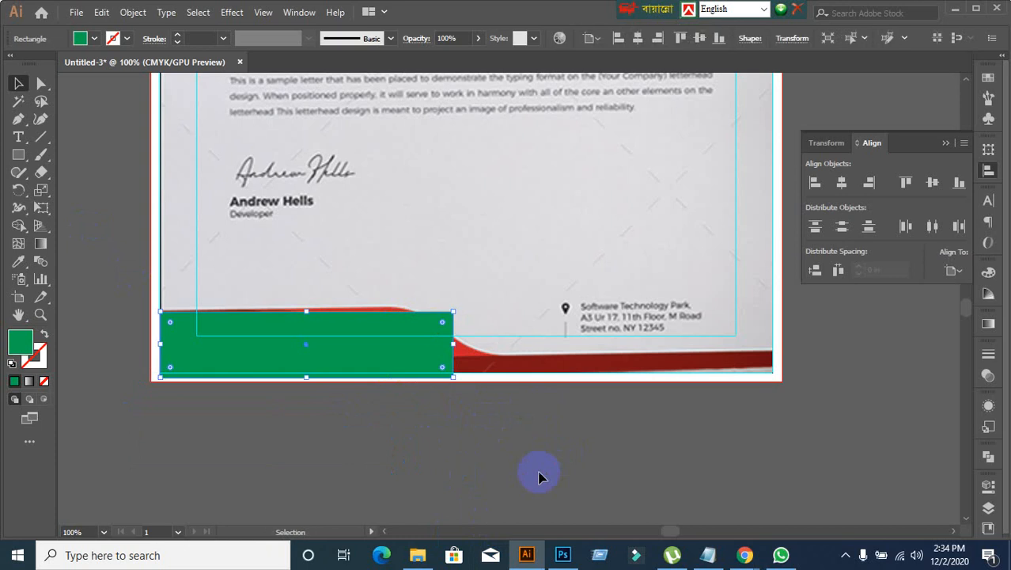
Step: Move the green rectangle off the footer into the empty area below the artboard
drag(389, 357, 428, 511)
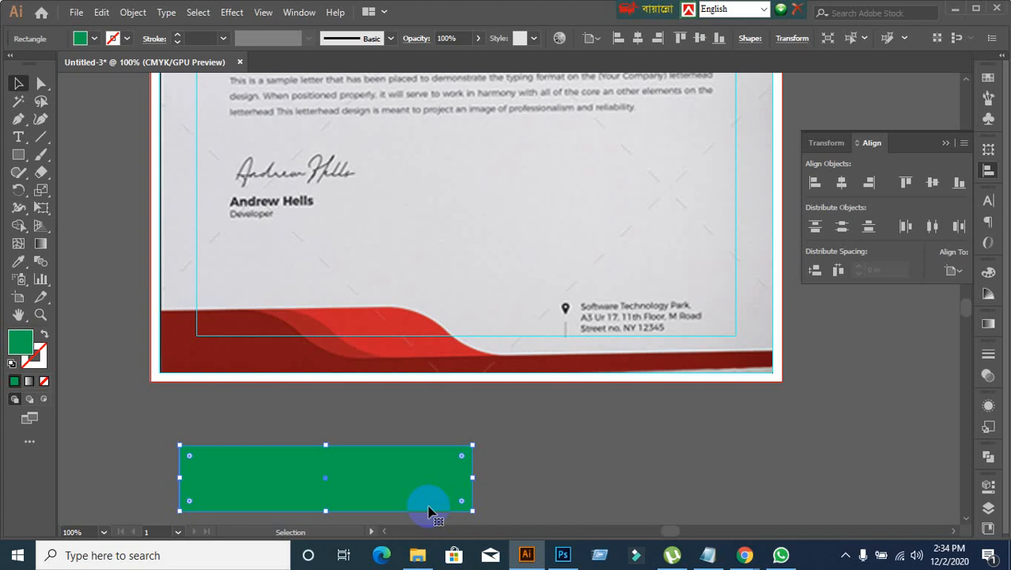
Step: Draw a tall green rectangle on the blank page area beside the signature and try fully rounding all its corners
click(18, 155)
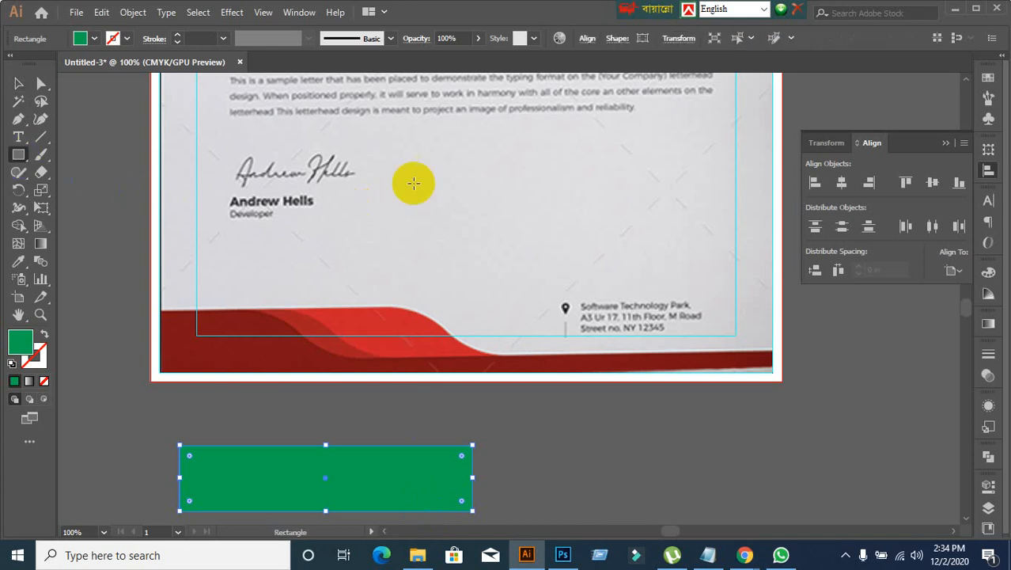
drag(443, 134, 538, 277)
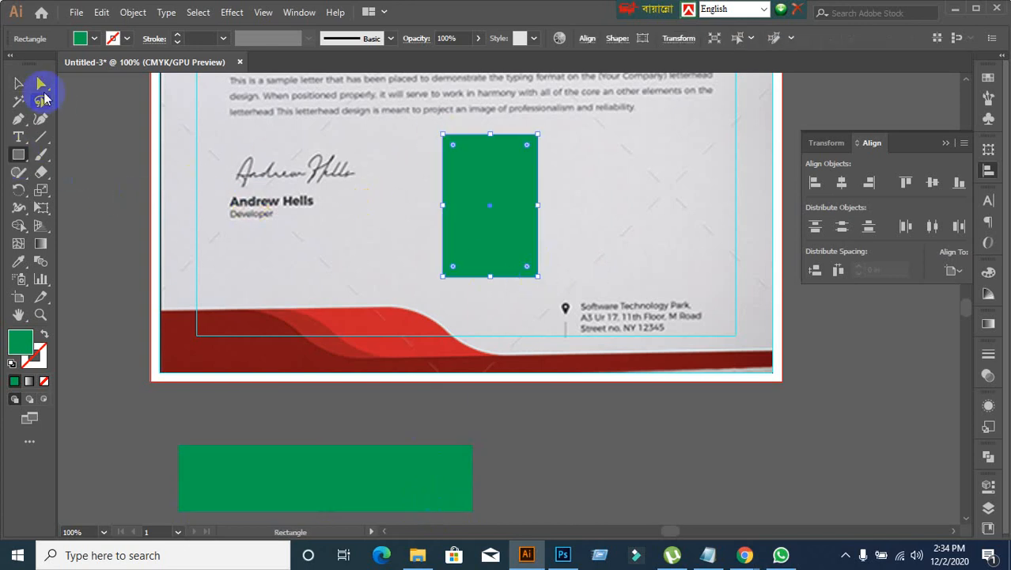
click(19, 83)
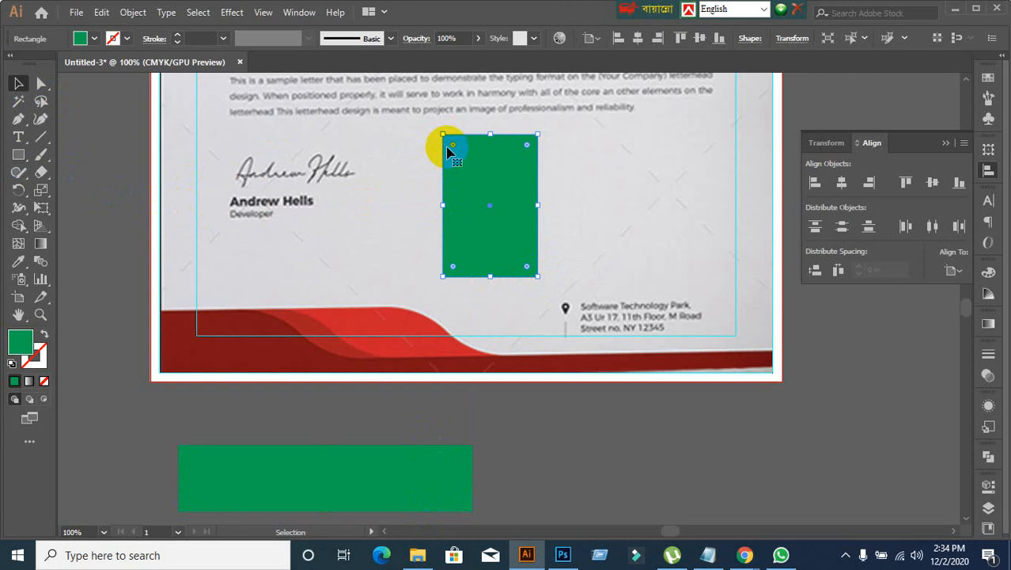
drag(449, 148, 492, 185)
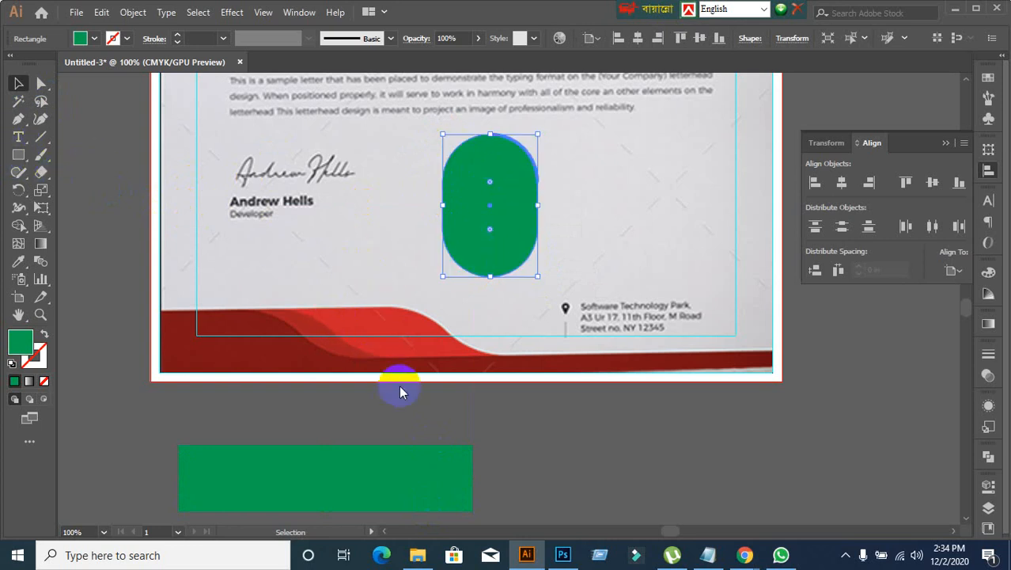
key(ctrl+z)
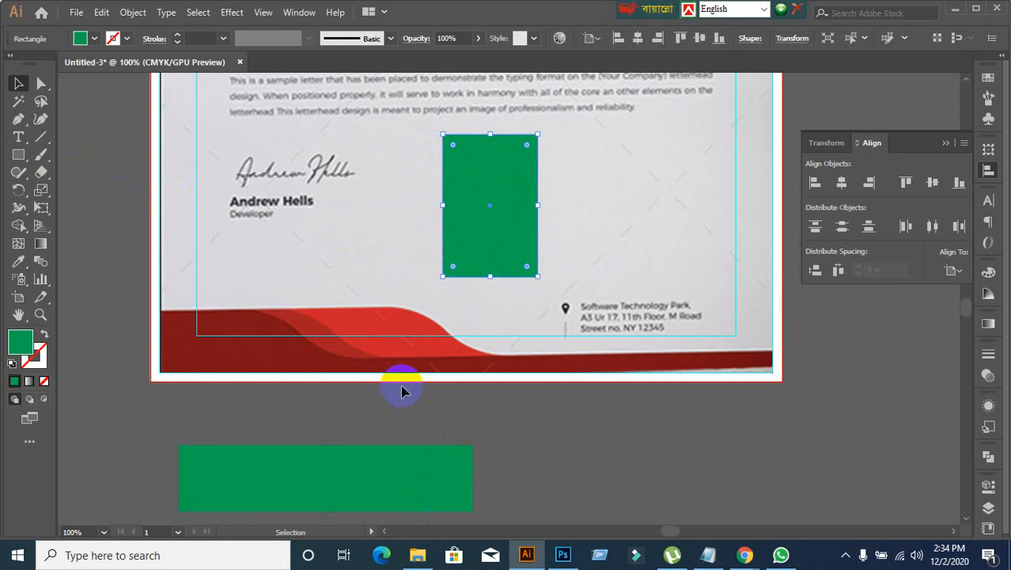
Step: Round all corners of the tall green rectangle to 0.63 in and try reshaping its upper-left curve by the direction handle
click(497, 422)
click(480, 180)
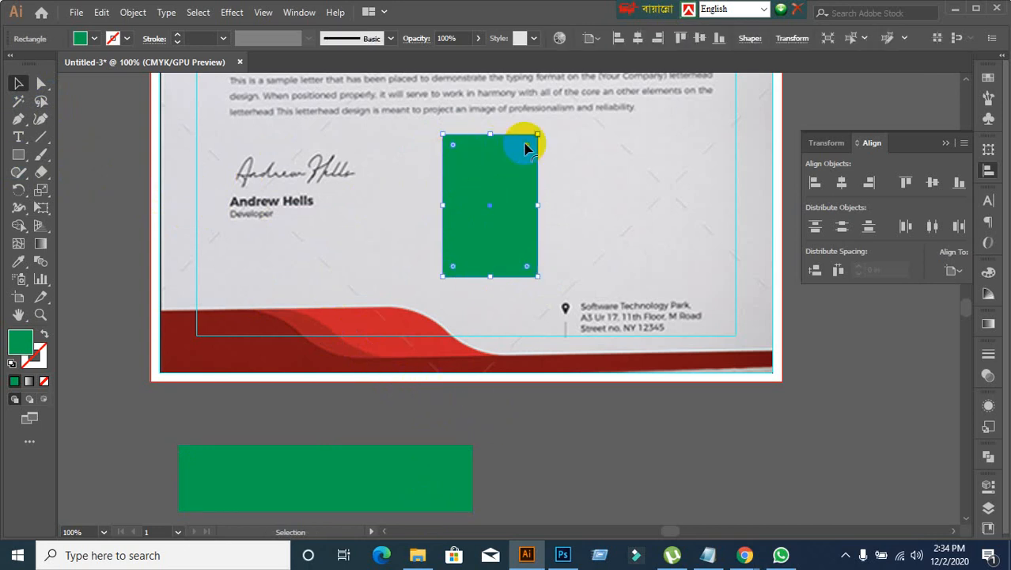
drag(526, 147, 502, 198)
click(41, 85)
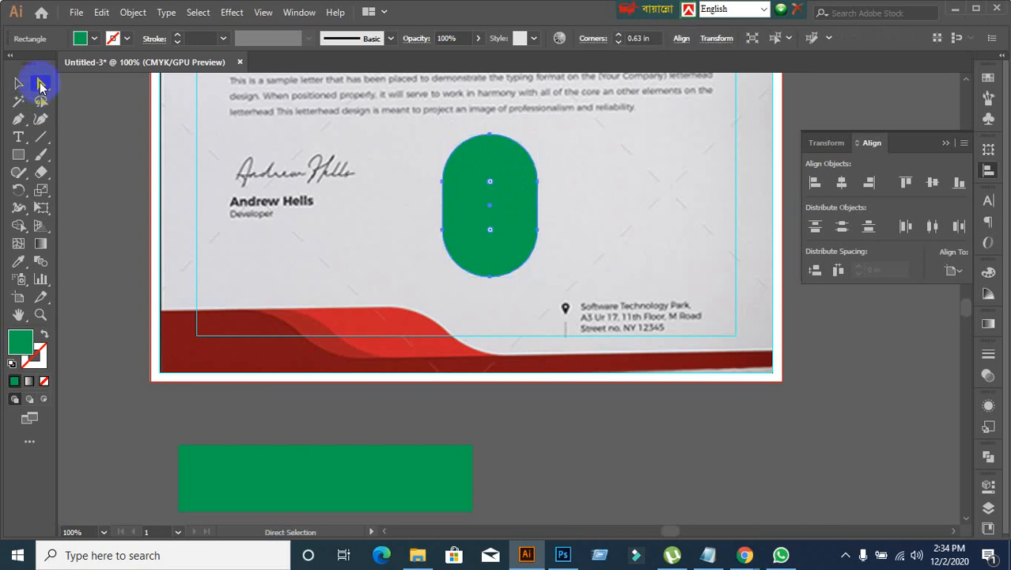
click(536, 157)
click(463, 170)
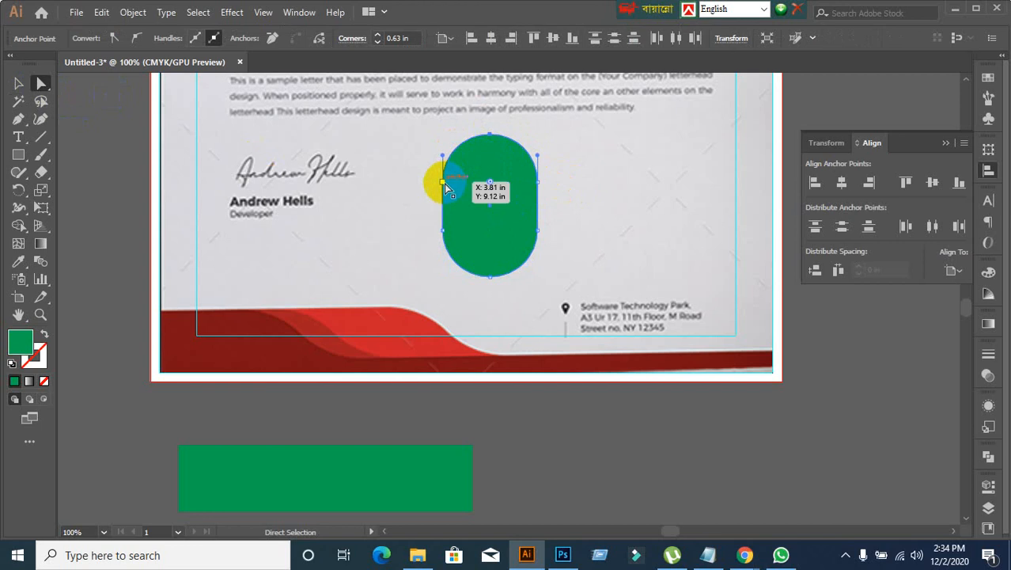
click(444, 160)
drag(443, 156, 462, 151)
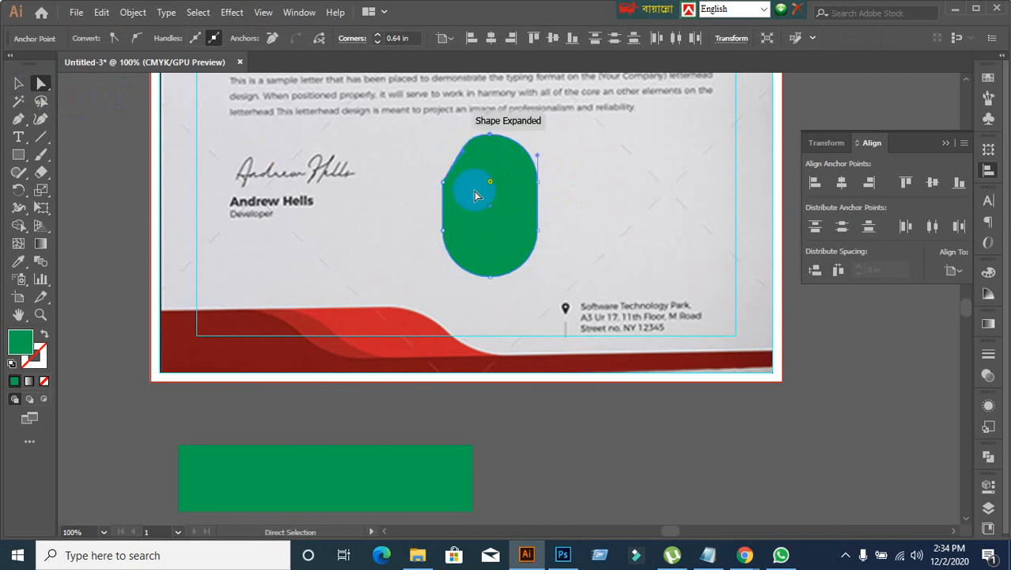
Step: Undo the corner edits on the tall green rectangle and delete it from the page
key(ctrl+z)
key(ctrl+z)
key(ctrl+z)
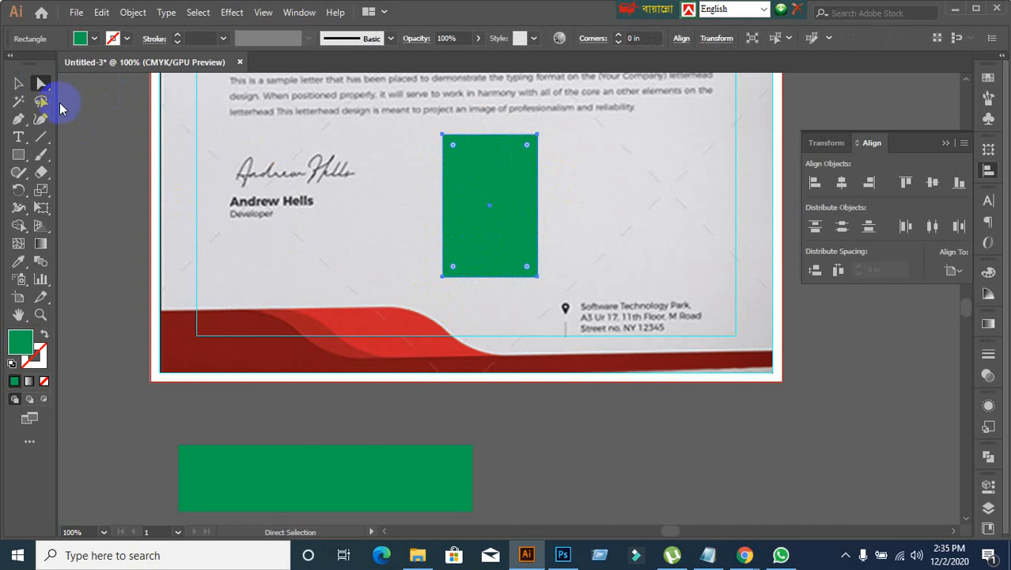
click(18, 83)
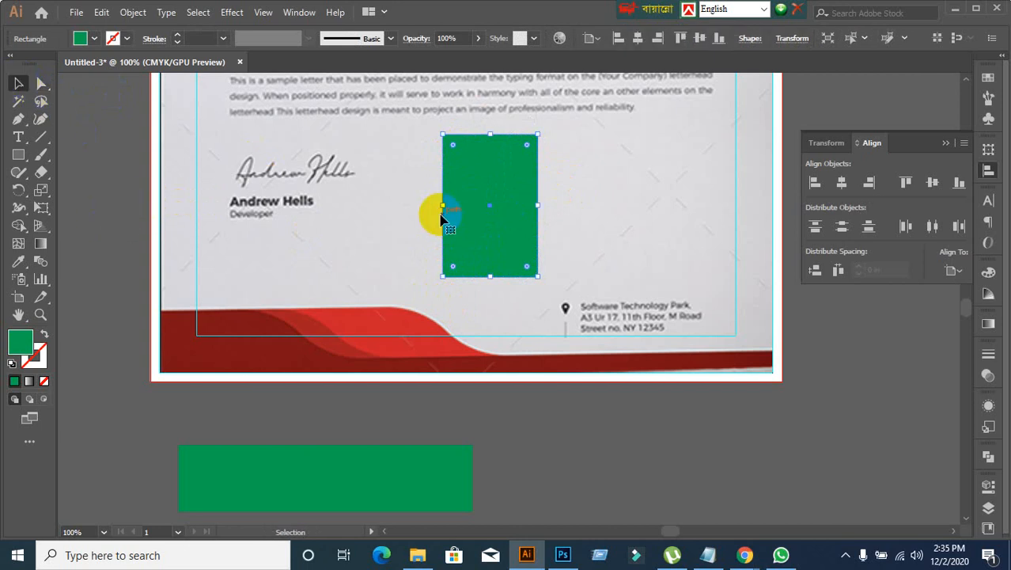
key(Delete)
Step: Draw a nearly square green rectangle beside the signature, about 1.51 by 1.62 in, and round its upper-left and lower-right corners
click(19, 156)
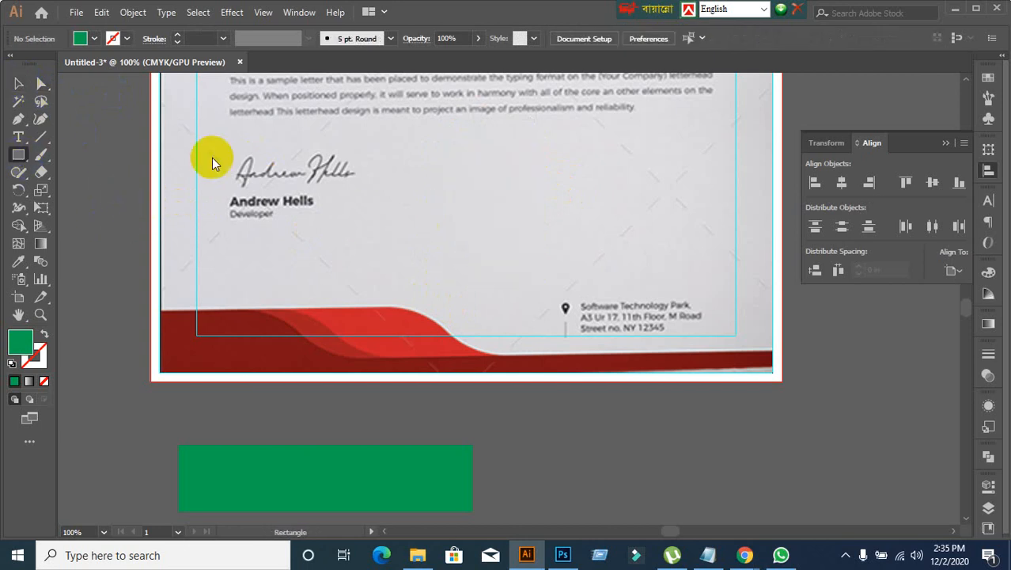
drag(481, 127, 593, 247)
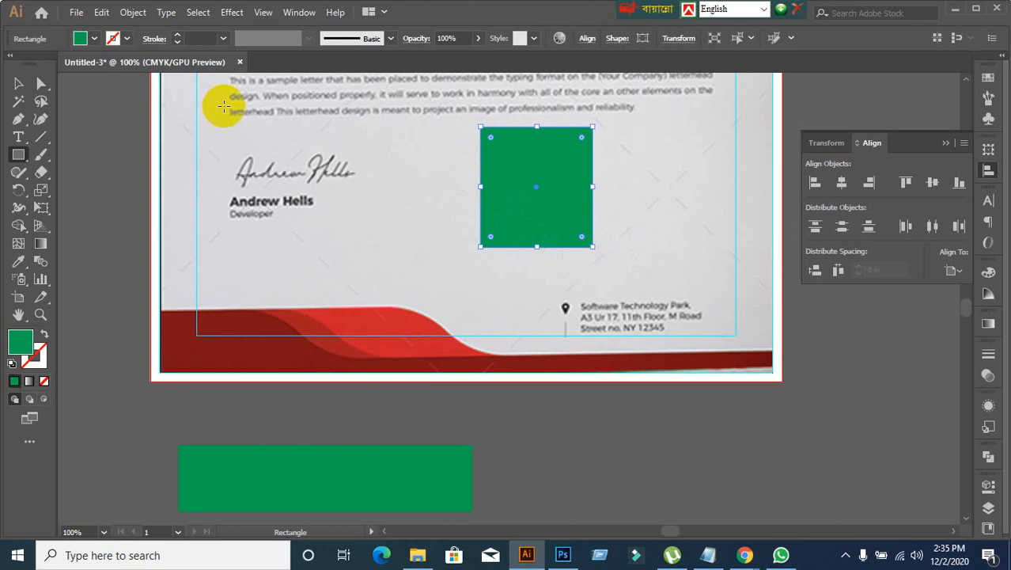
click(18, 83)
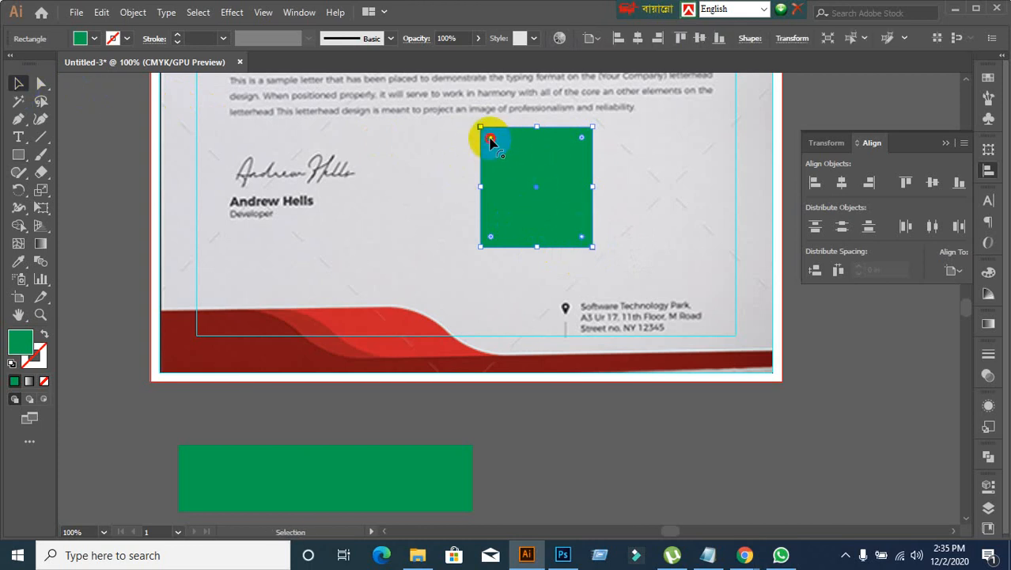
drag(491, 141, 543, 174)
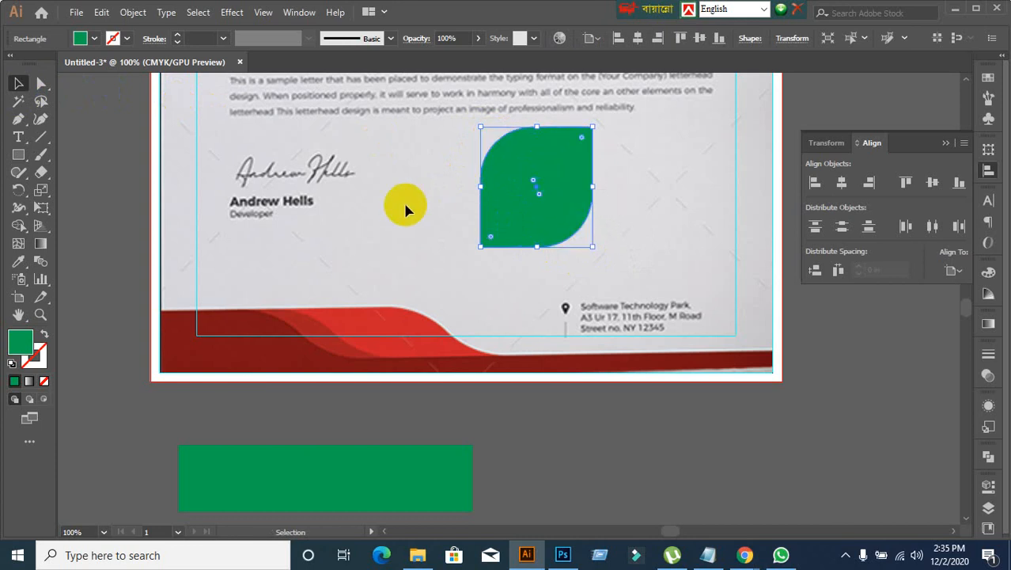
click(400, 226)
click(559, 199)
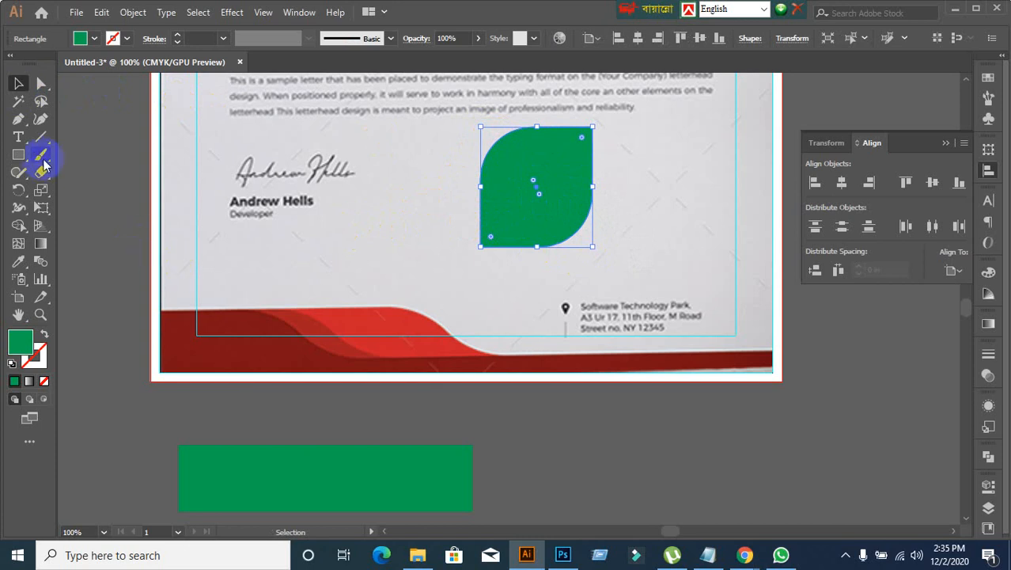
Step: Try reshaping the leaf shape's rounded corners by moving its upper anchor point and curve handle with Direct Selection
click(41, 86)
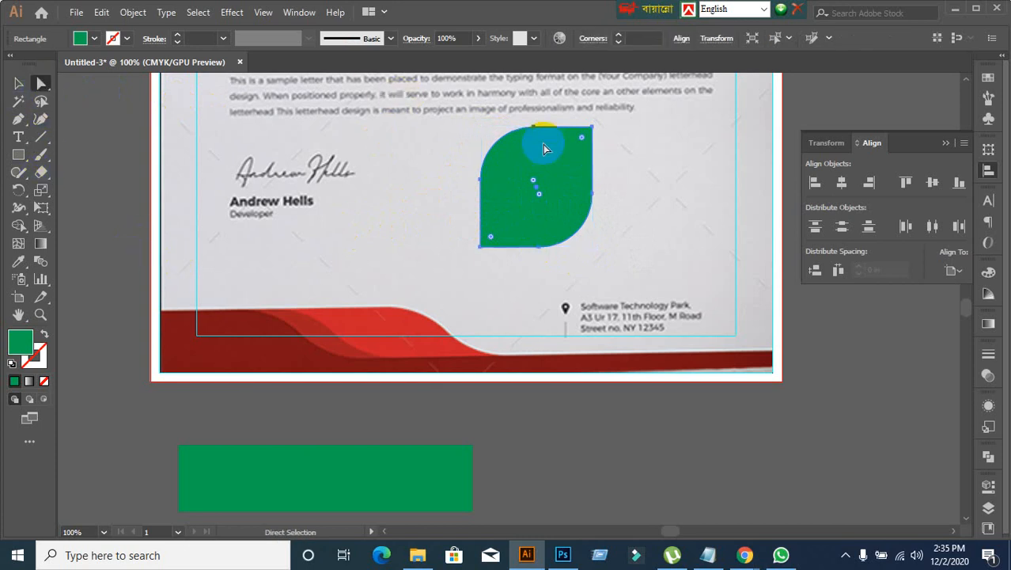
click(540, 135)
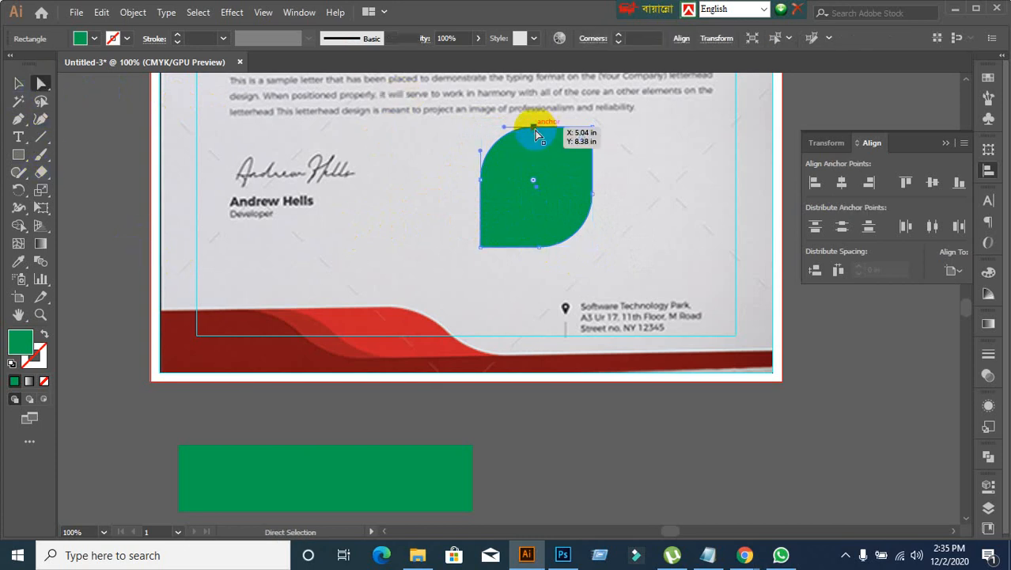
click(540, 247)
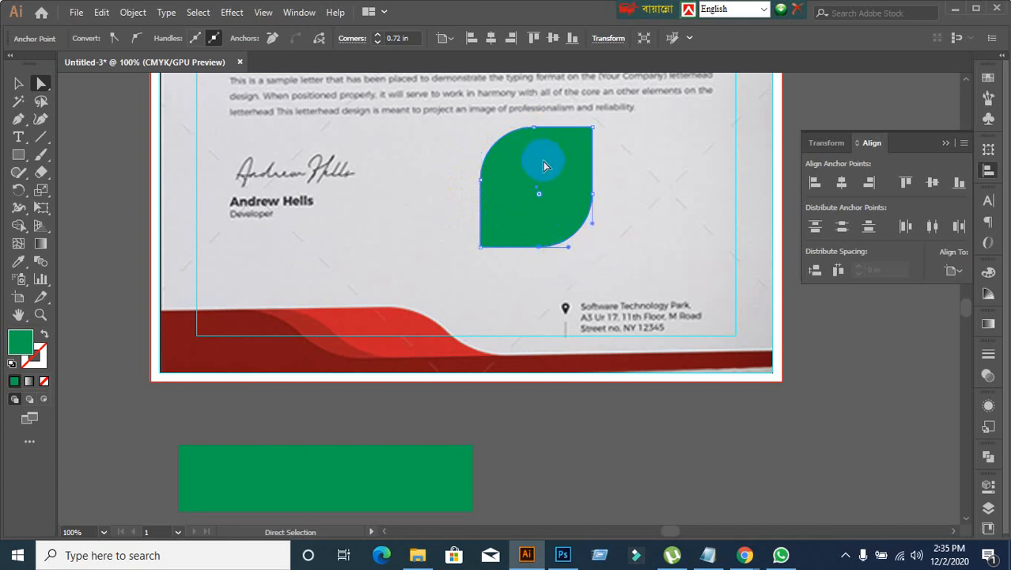
drag(535, 128, 535, 140)
key(ctrl+z)
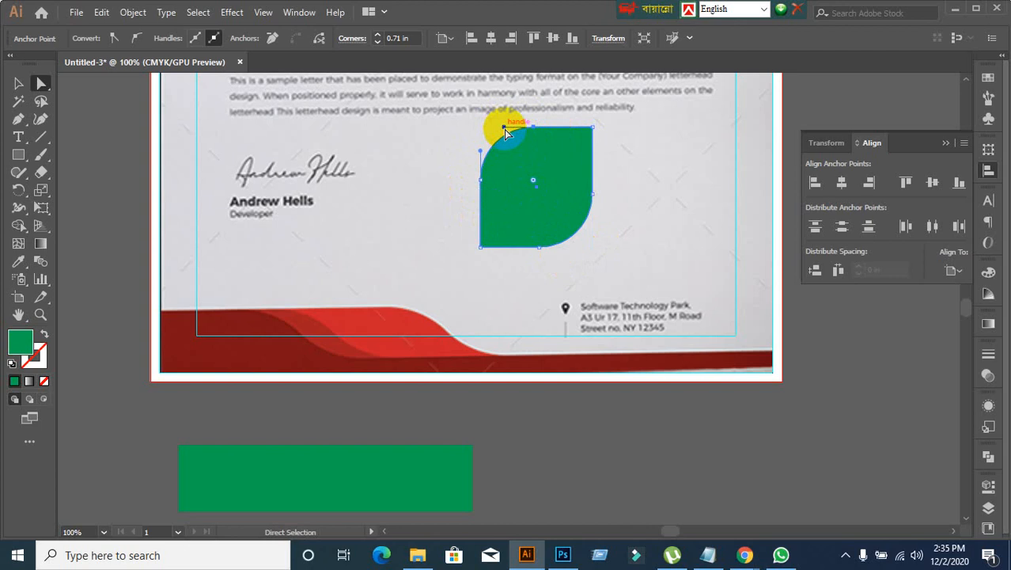
drag(511, 152, 508, 149)
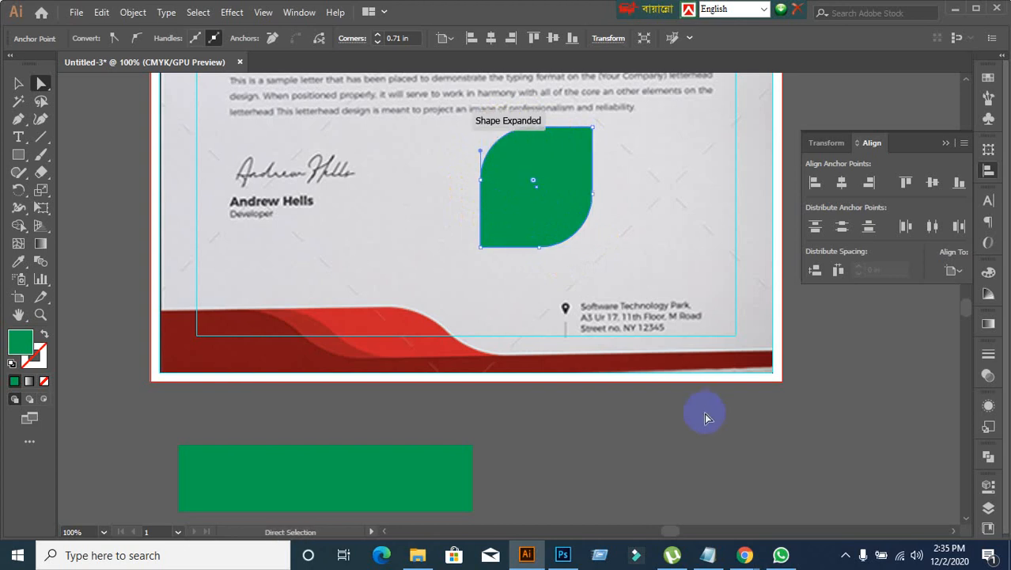
Step: Switch to the Google Meet call, admit the waiting participant, and return to Illustrator
mouse_move(745, 555)
click(693, 512)
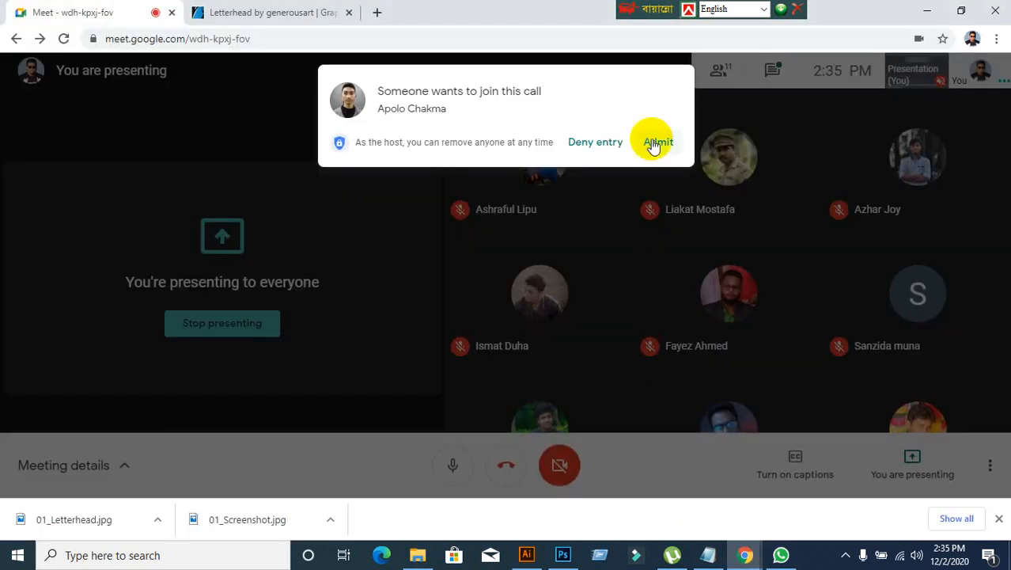
click(654, 142)
click(527, 554)
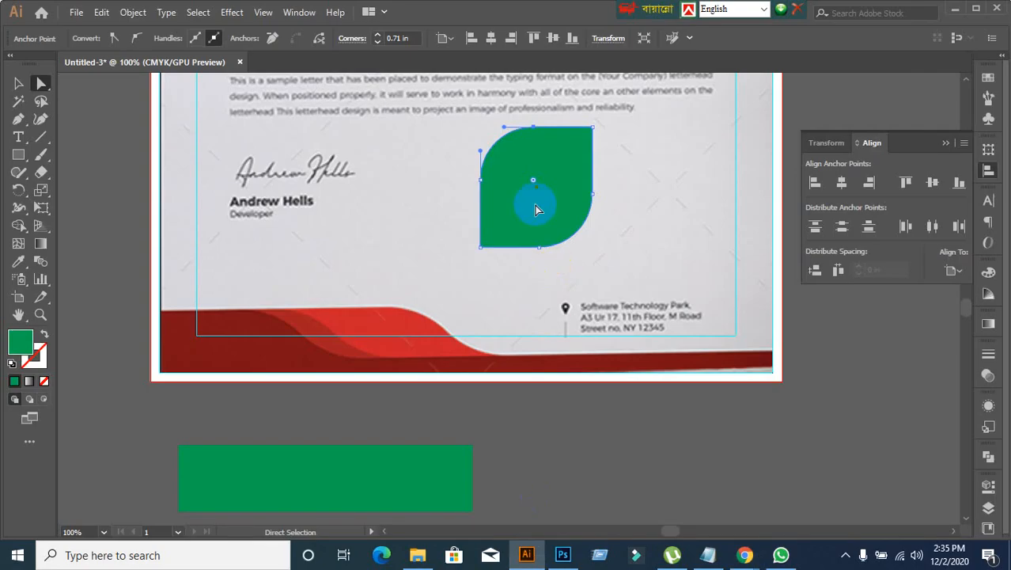
Step: Try pulling the upper-left curve's handle down into the leaf shape with Direct Selection and undo it
drag(504, 128, 503, 158)
key(ctrl+z)
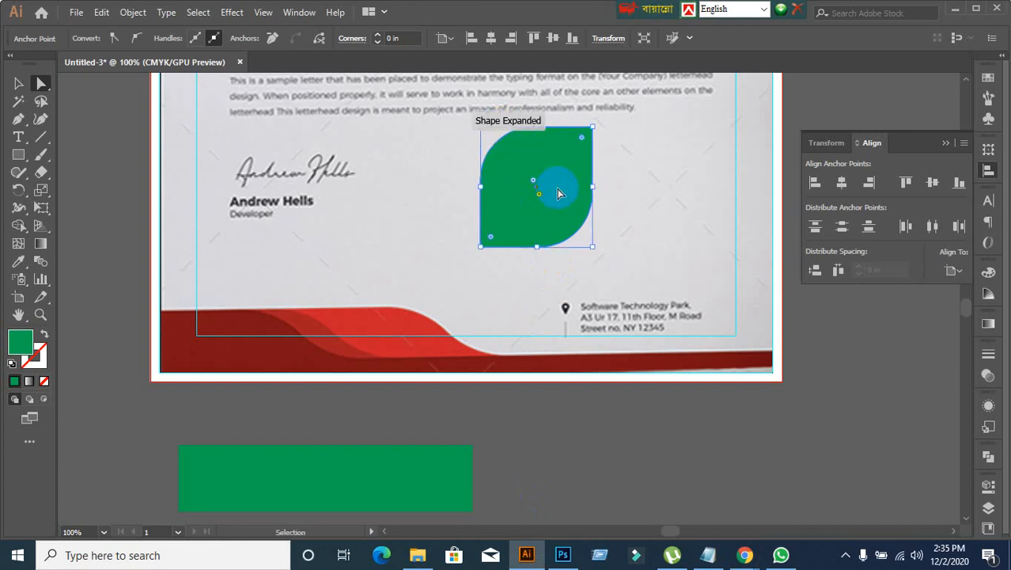
click(19, 83)
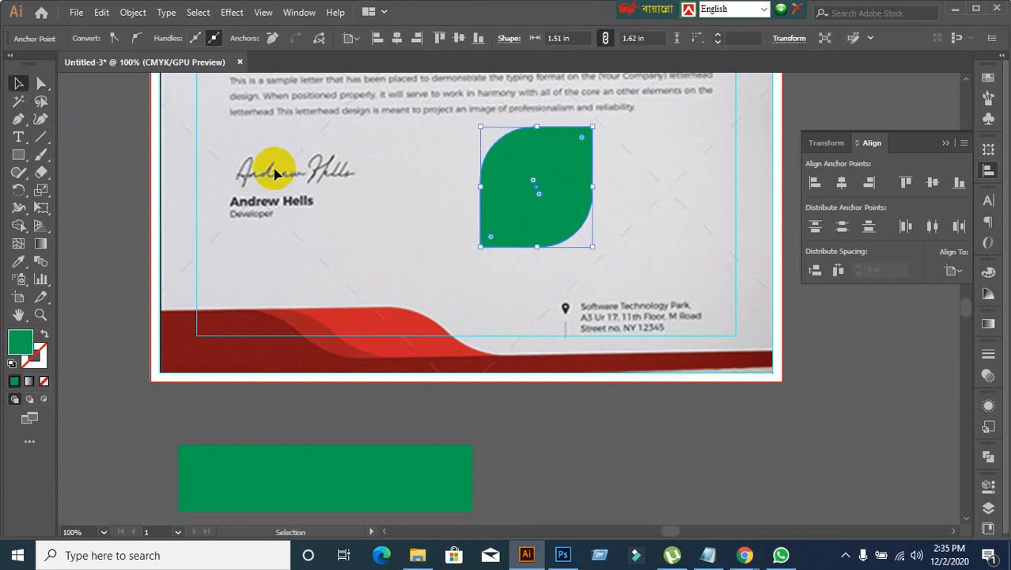
Step: Try reshaping the leaf shape's upper-left curve with the Anchor Point tool and undo the changes
click(18, 137)
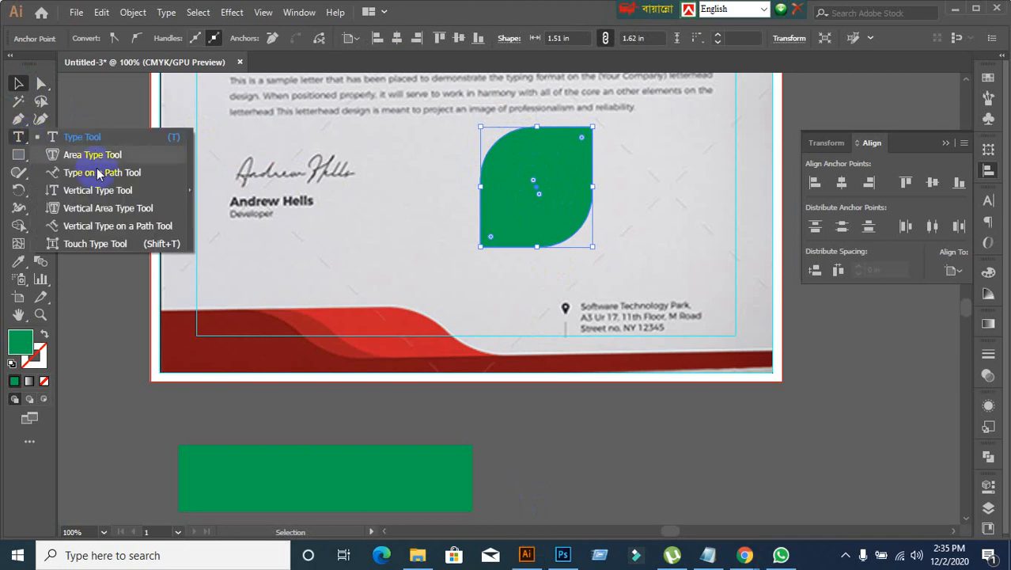
click(19, 119)
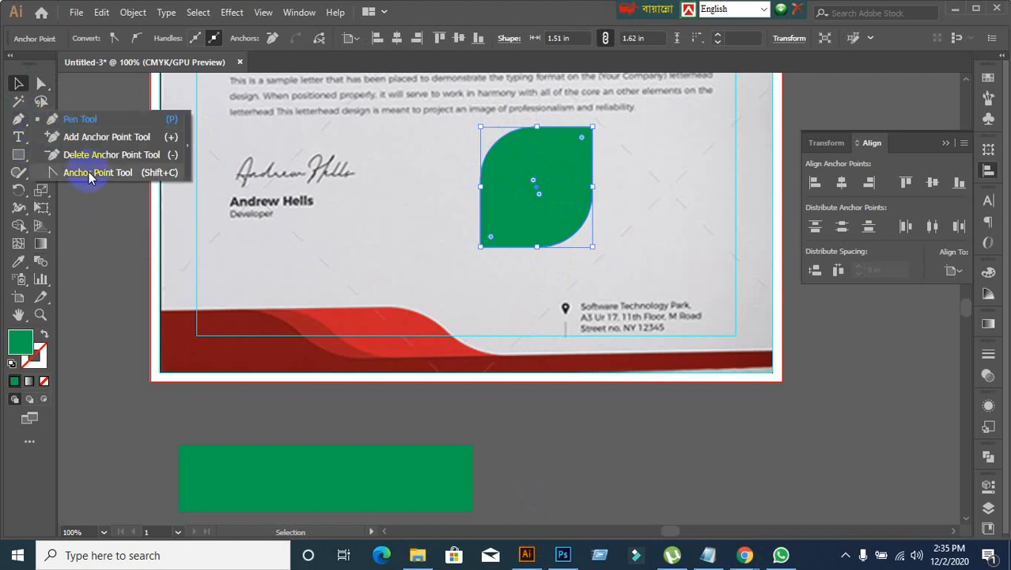
click(86, 174)
click(507, 128)
drag(506, 127, 548, 141)
key(ctrl+z)
key(ctrl+z)
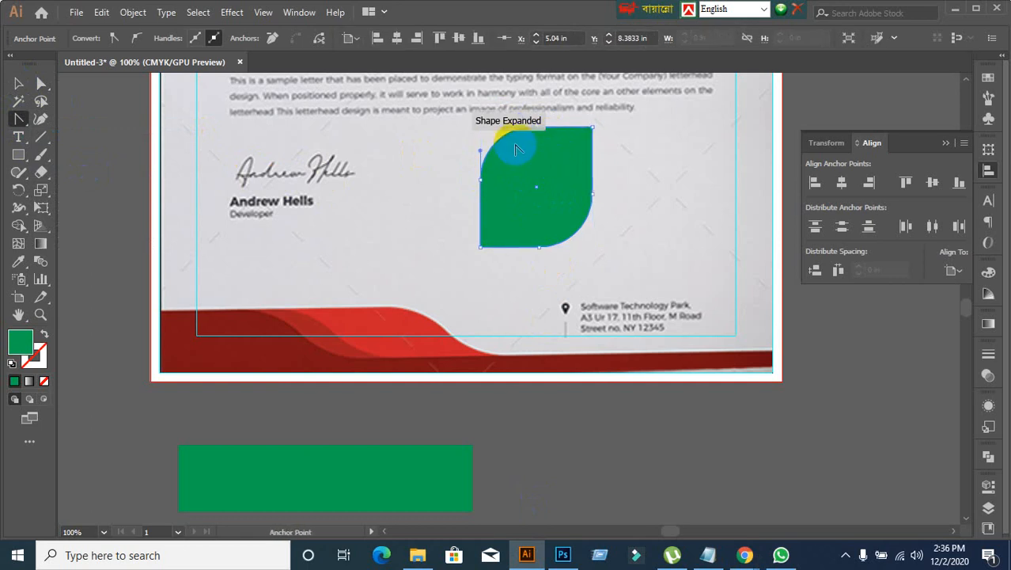
Step: Try adjusting the leaf shape's left handle and lower-right curve with the Anchor Point tool, and leave the shape deselected
mouse_move(481, 151)
mouse_down()
mouse_move(509, 153)
mouse_move(488, 163)
mouse_up()
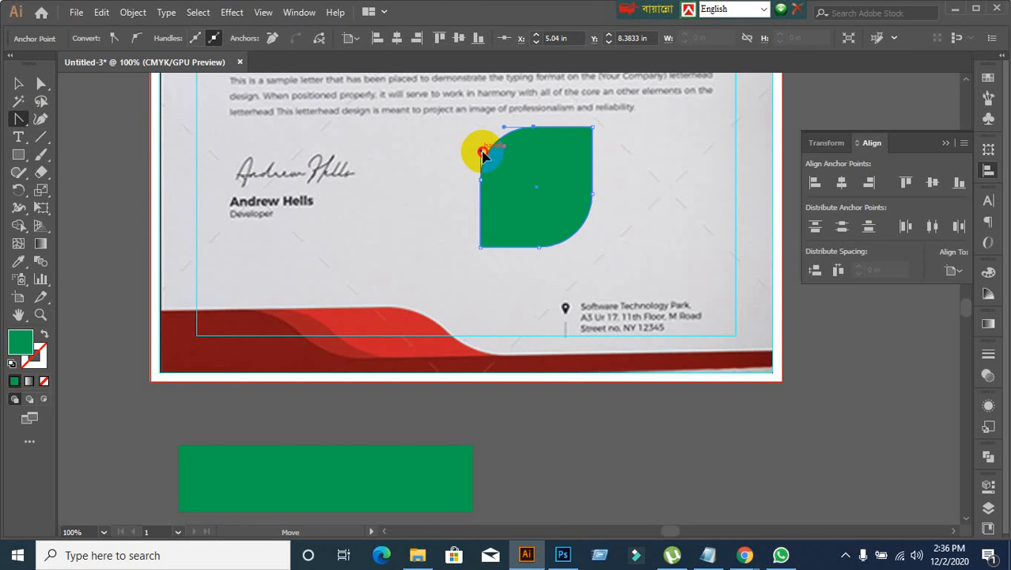
click(528, 212)
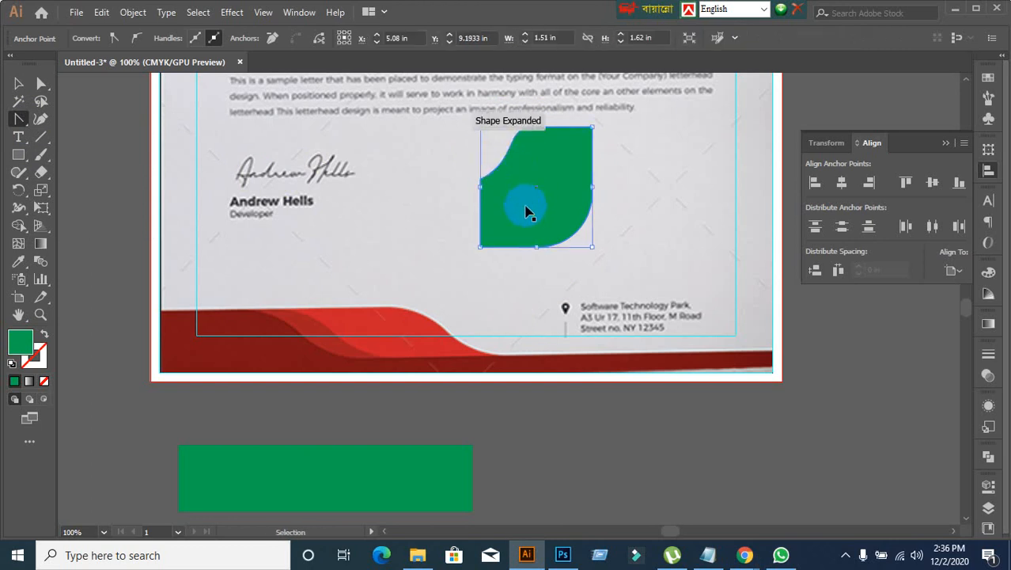
click(539, 247)
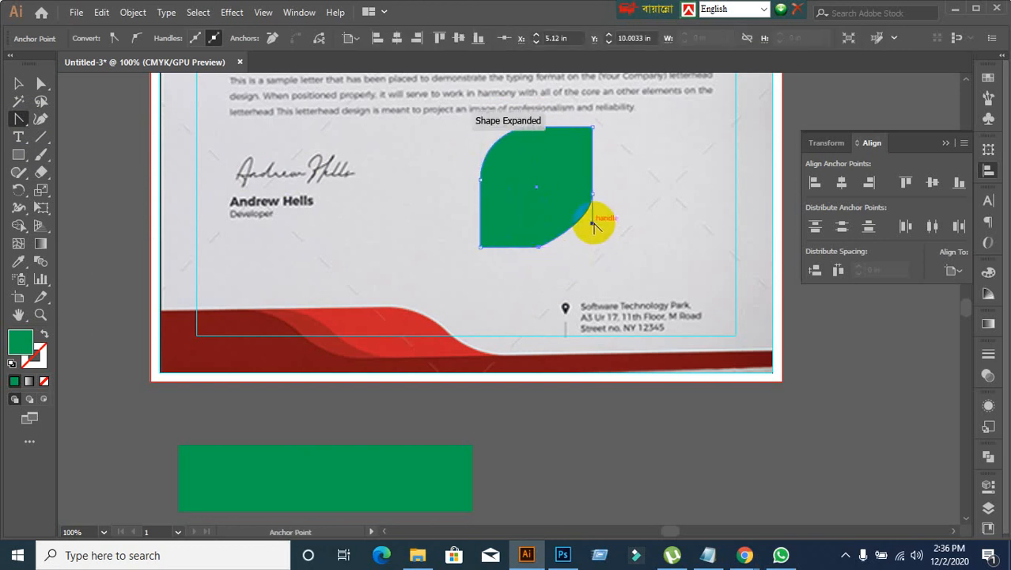
drag(538, 248, 564, 281)
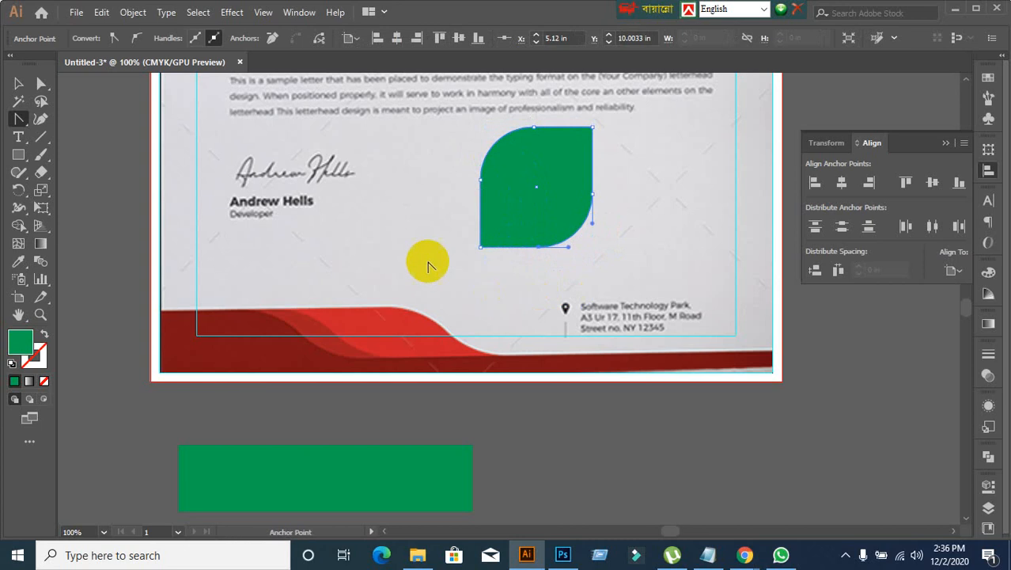
click(18, 83)
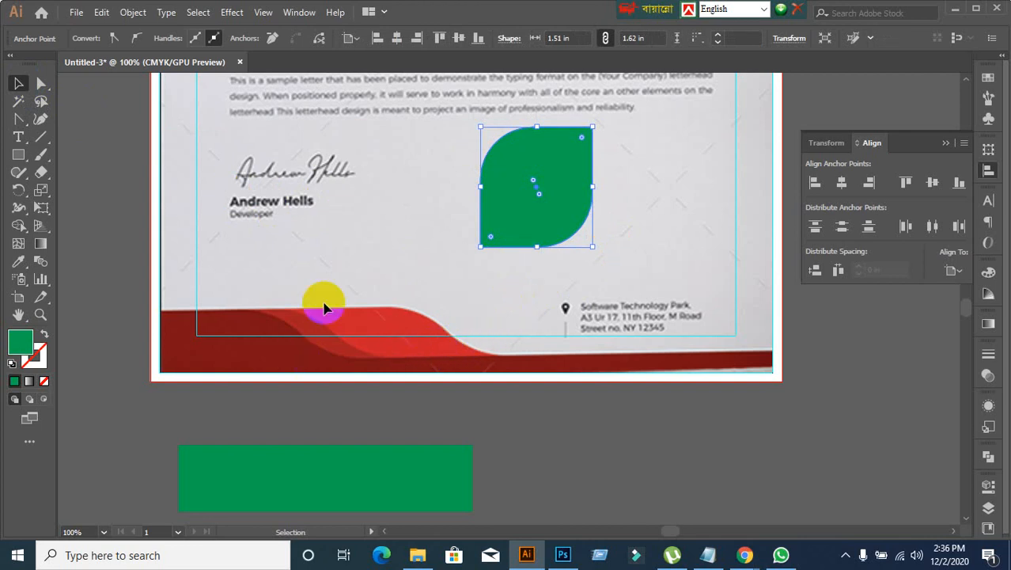
click(497, 251)
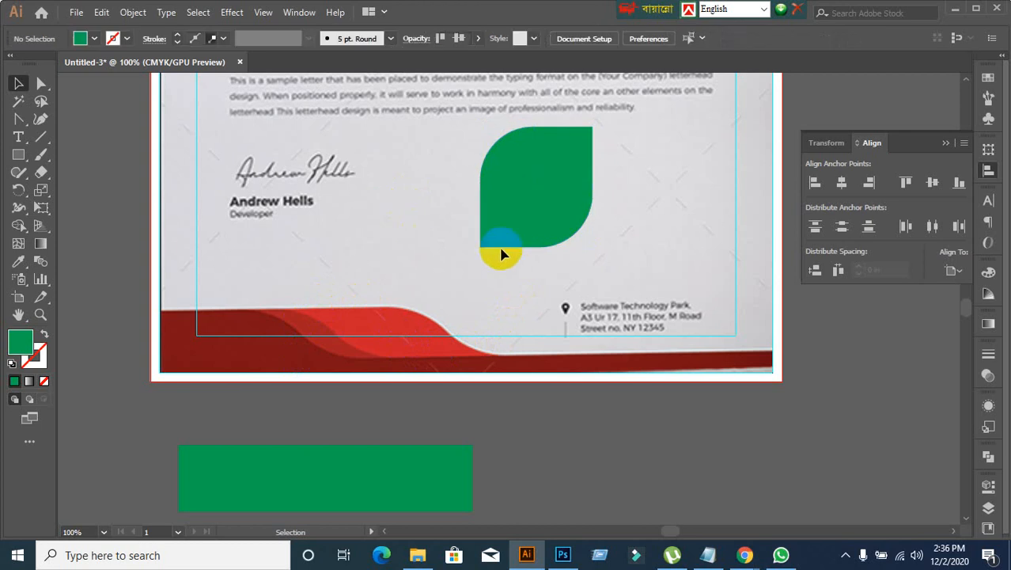
click(524, 234)
click(384, 255)
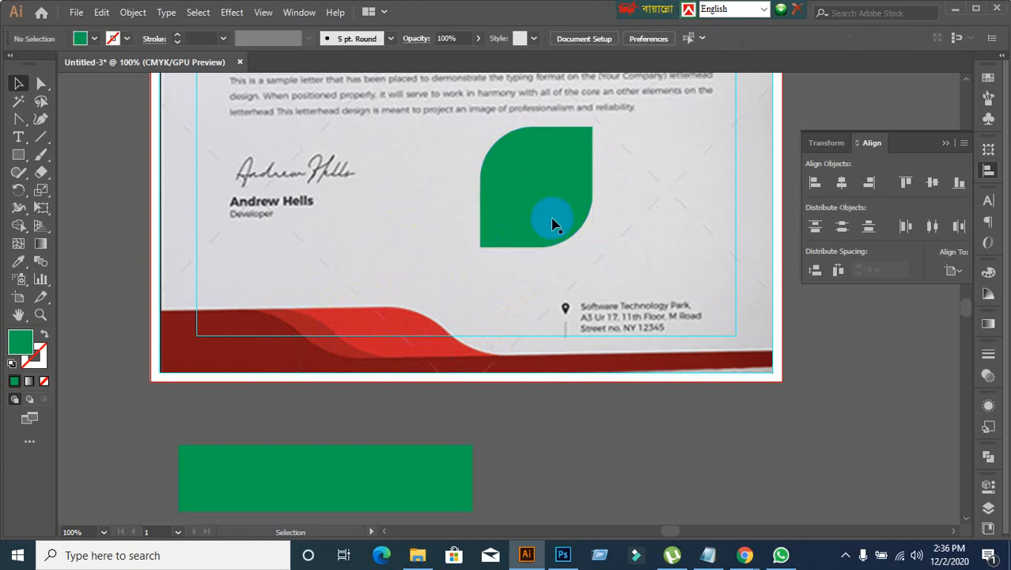
Step: Try moving the leaf shape's top and bottom curve anchors inward with Direct Selection, and undo both moves
click(552, 220)
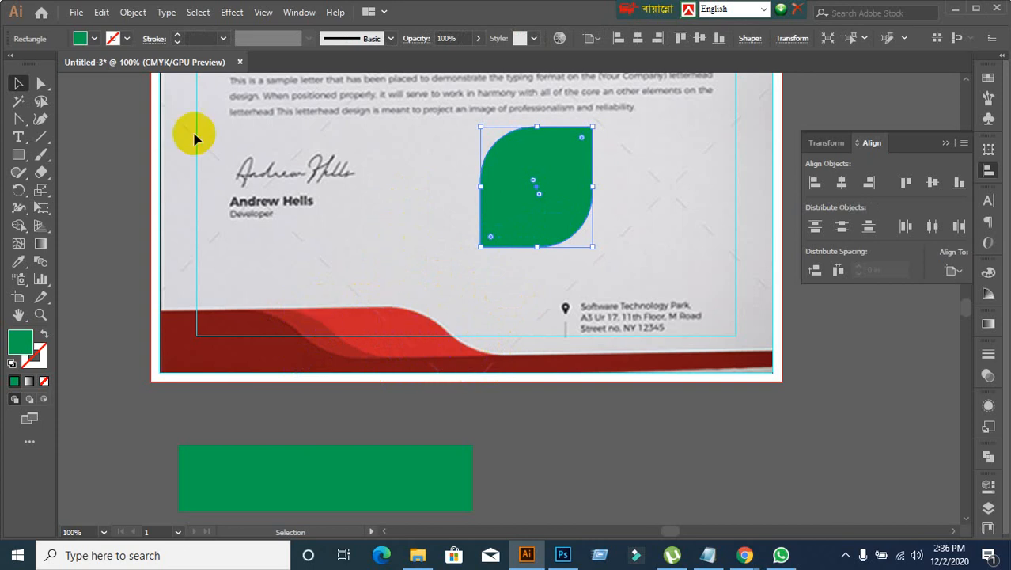
click(44, 89)
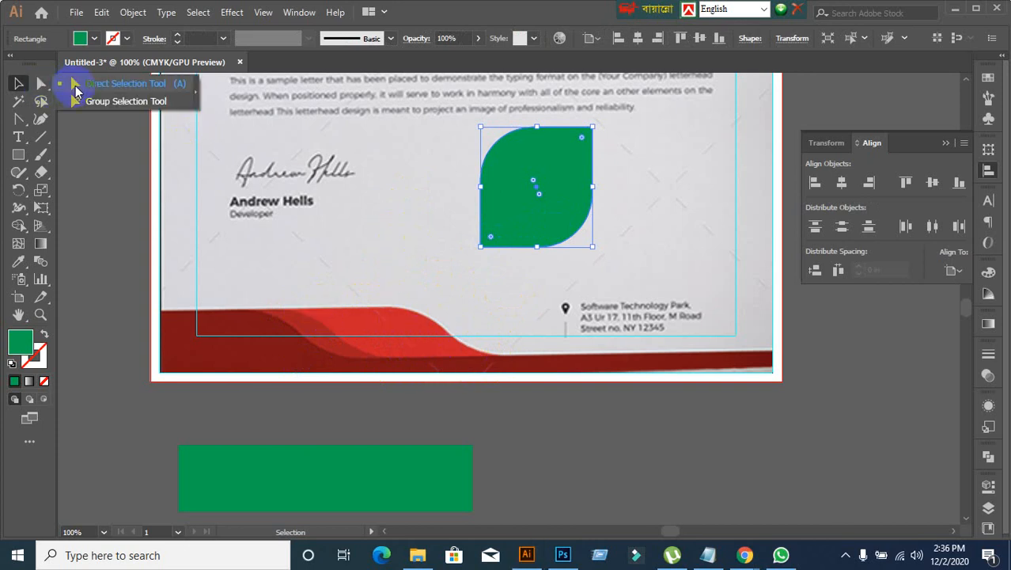
click(75, 86)
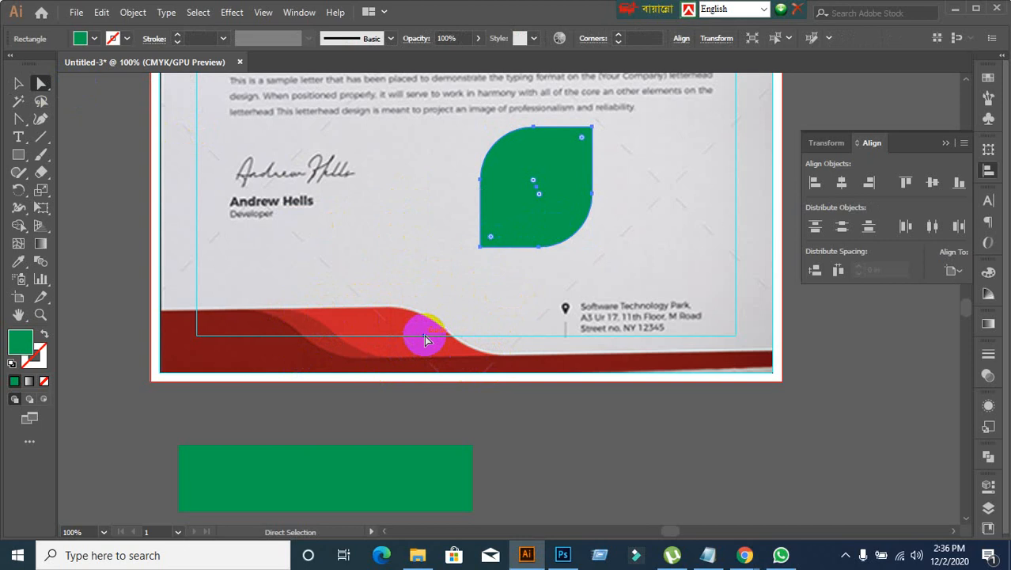
click(536, 131)
drag(535, 134, 536, 138)
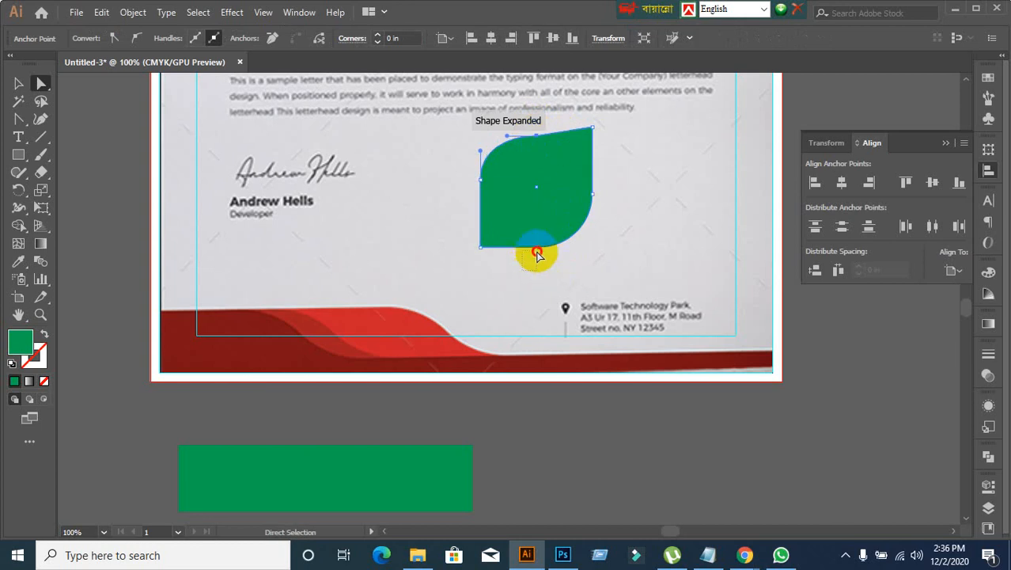
click(538, 248)
drag(544, 253, 537, 235)
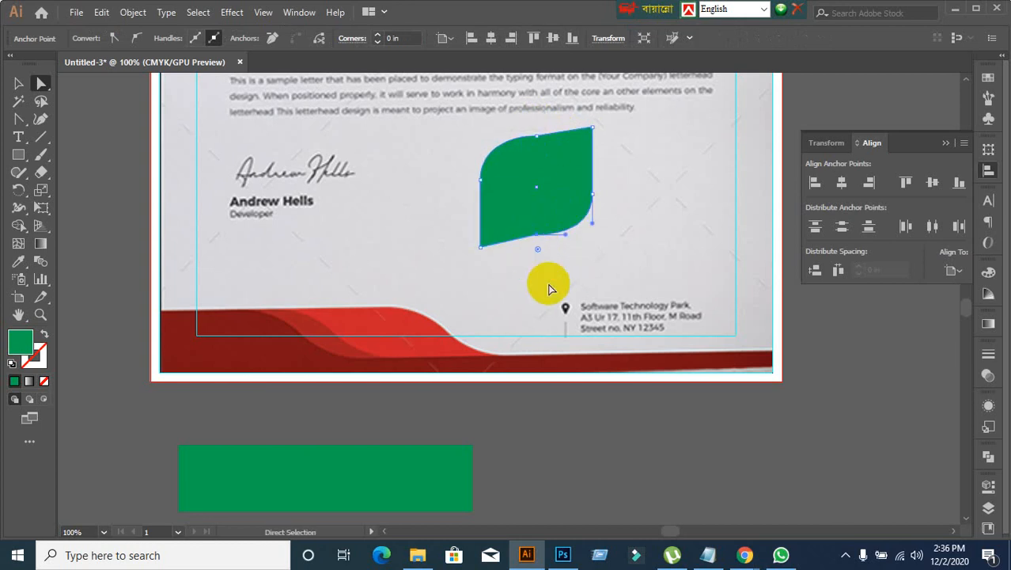
key(ctrl+z)
key(ctrl+z)
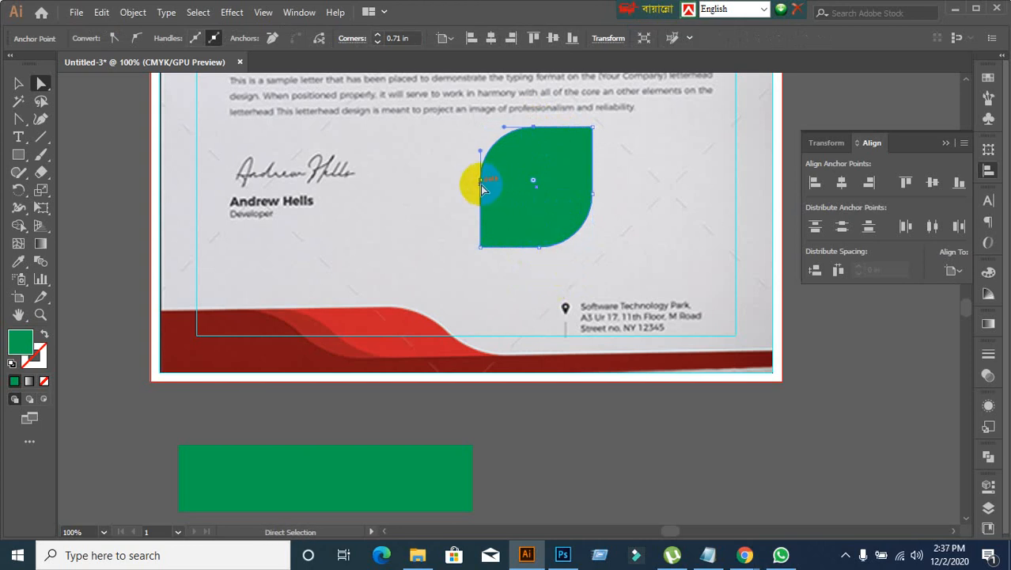
Step: Try shifting the leaf shape's left anchor and its curve handle inward with Direct Selection, and undo the changes
drag(483, 184, 498, 188)
key(ctrl+z)
drag(483, 152, 504, 149)
drag(574, 223, 571, 221)
key(ctrl+z)
key(ctrl+z)
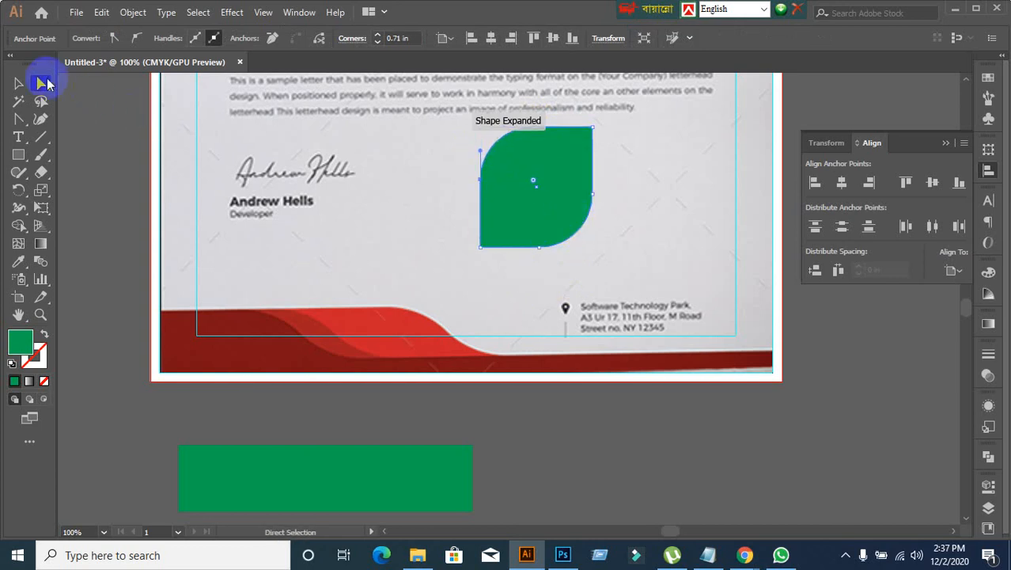
Step: Round the leaf shape's upper-left and lower-right corners further to about 1.51 in, forming a pointed leaf
click(18, 82)
click(524, 198)
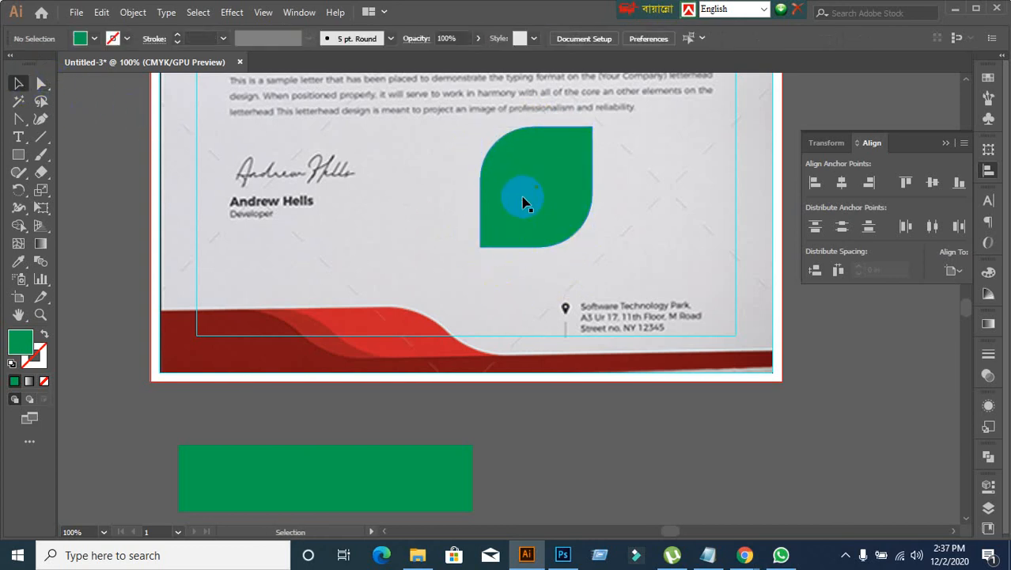
click(543, 224)
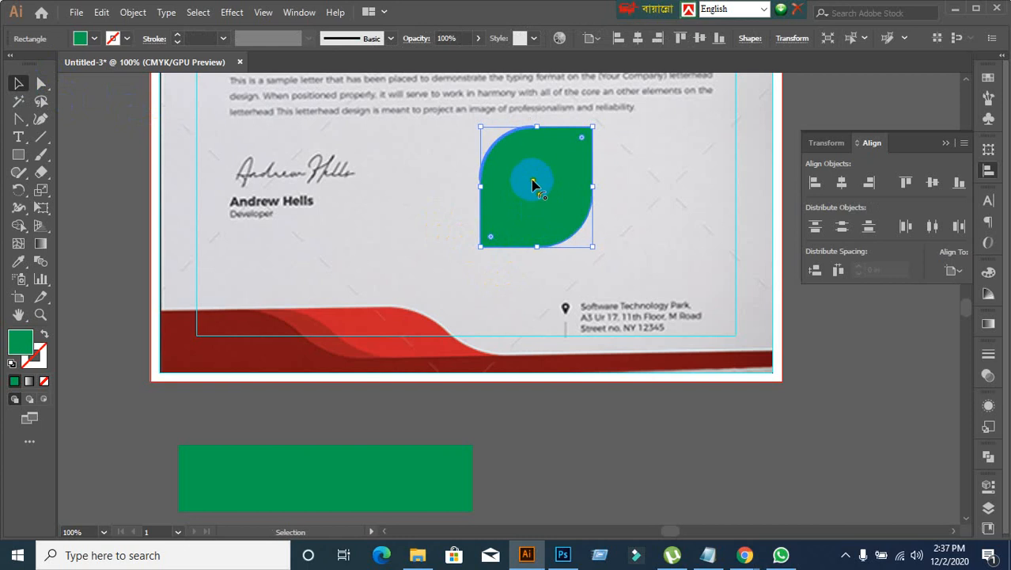
drag(533, 183, 603, 277)
click(405, 253)
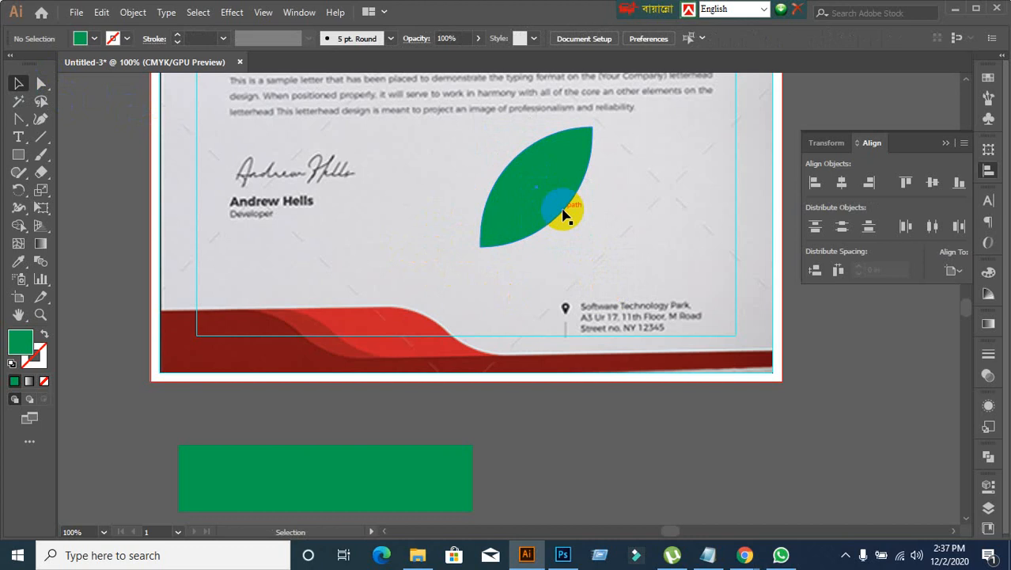
Step: Try pulling the pointed leaf's left curve handle inward with Direct Selection and undo it
click(563, 210)
click(42, 84)
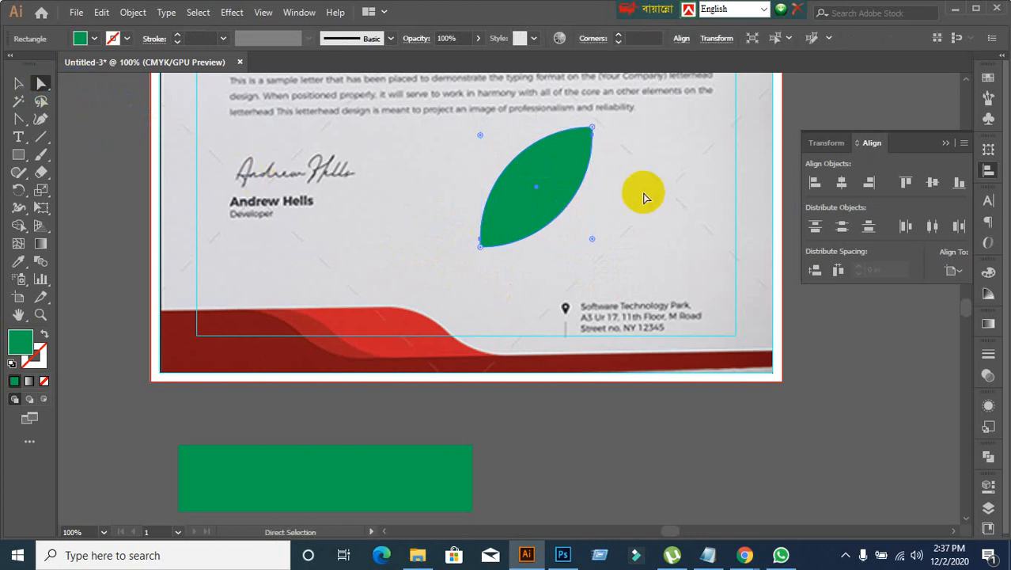
click(515, 182)
click(485, 242)
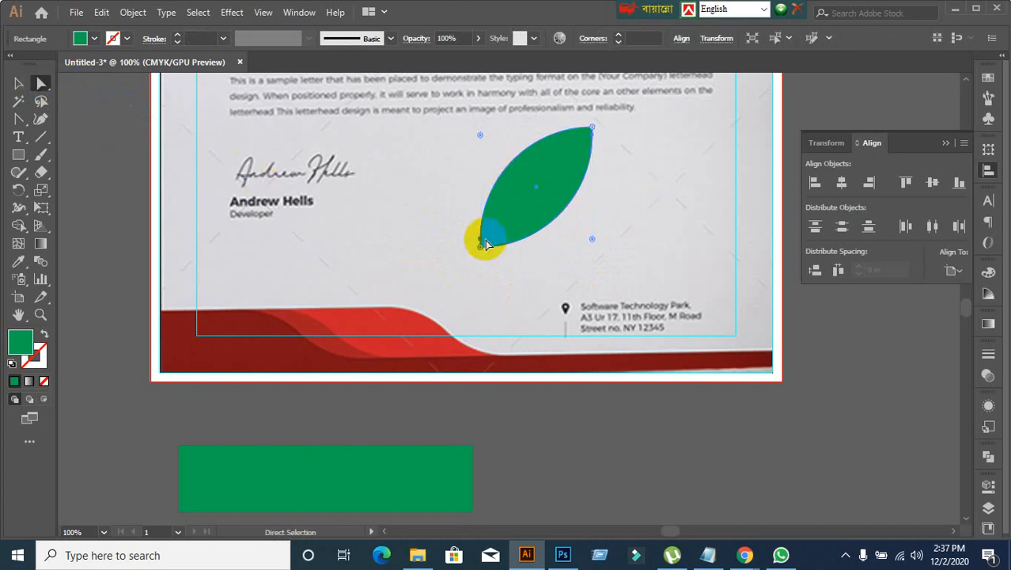
drag(480, 176, 500, 184)
key(ctrl+z)
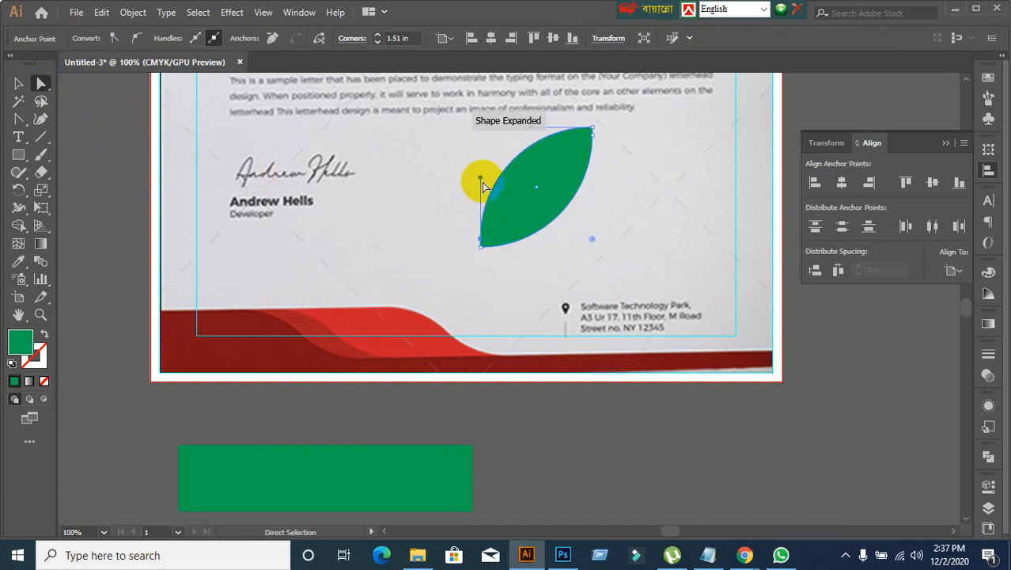
click(481, 182)
key(ctrl+k)
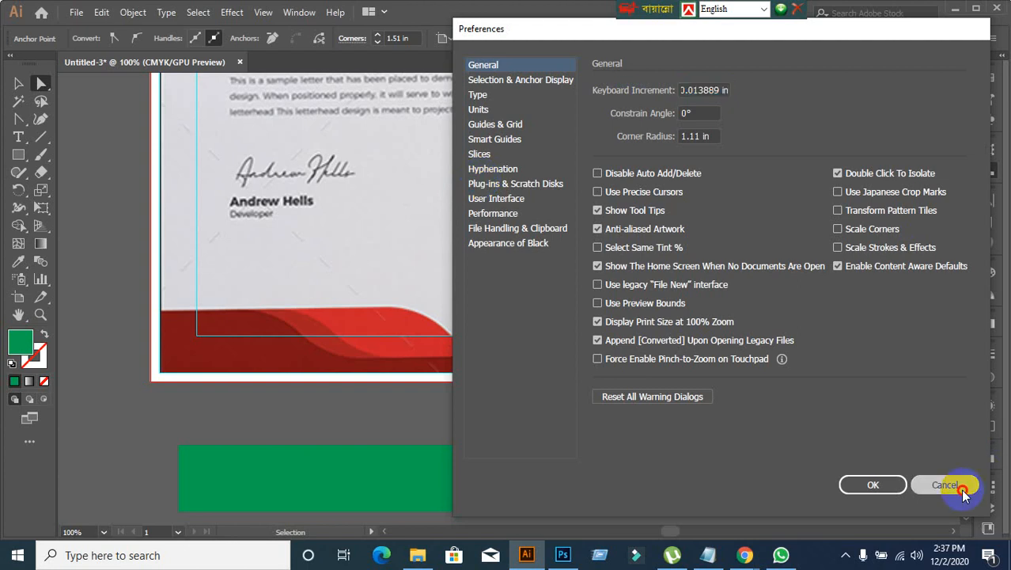
click(962, 484)
click(563, 171)
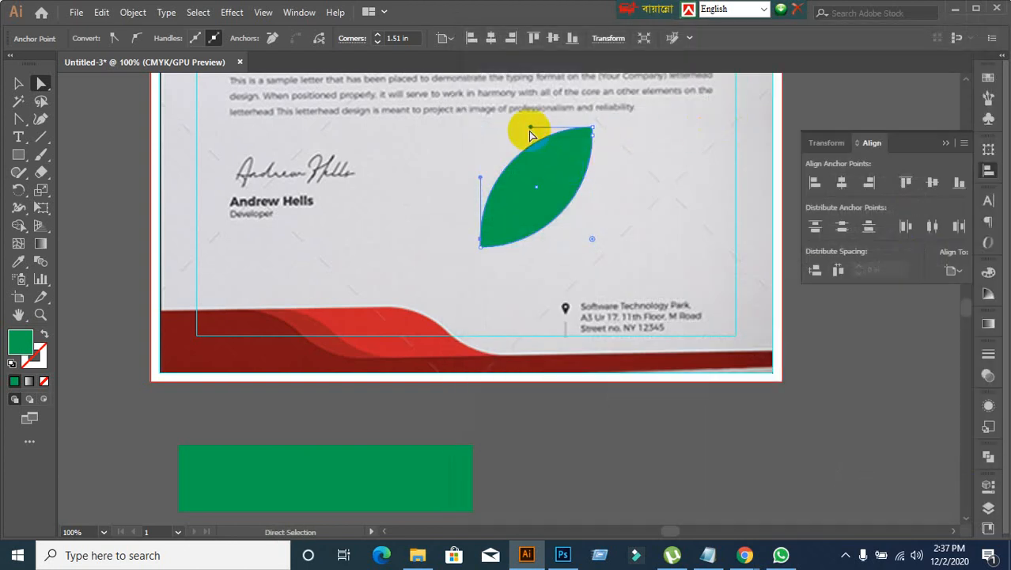
Step: Bend the leaf into an S-shape by pulling its upper curve handle down and its lower curve handle up, and deselect it
drag(532, 129, 530, 165)
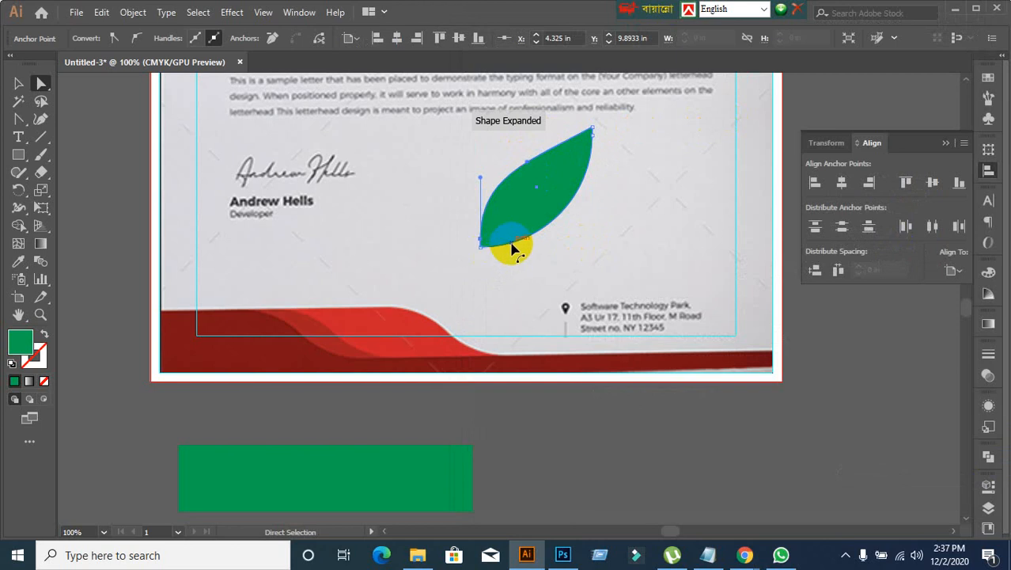
click(557, 222)
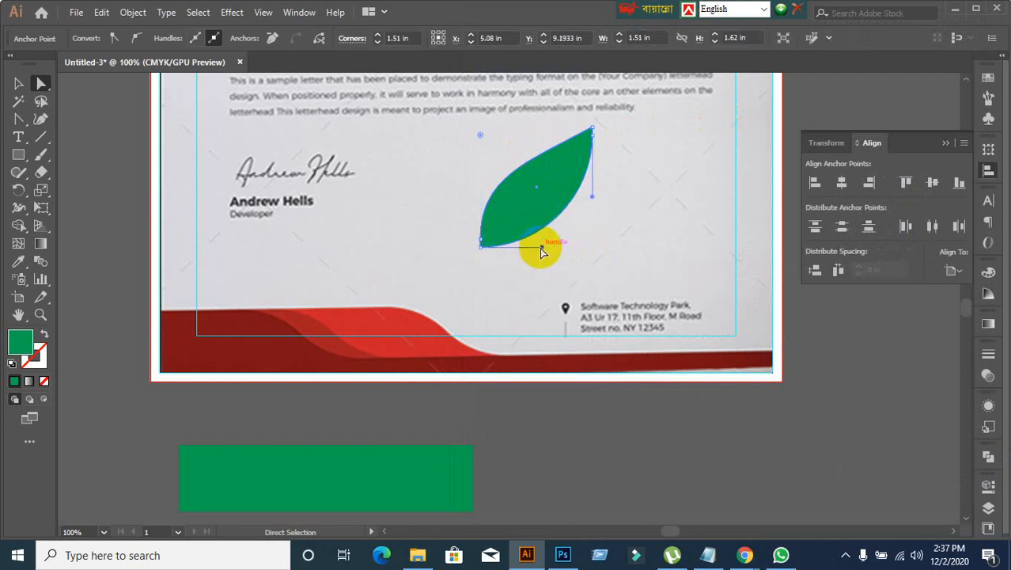
drag(540, 248, 536, 219)
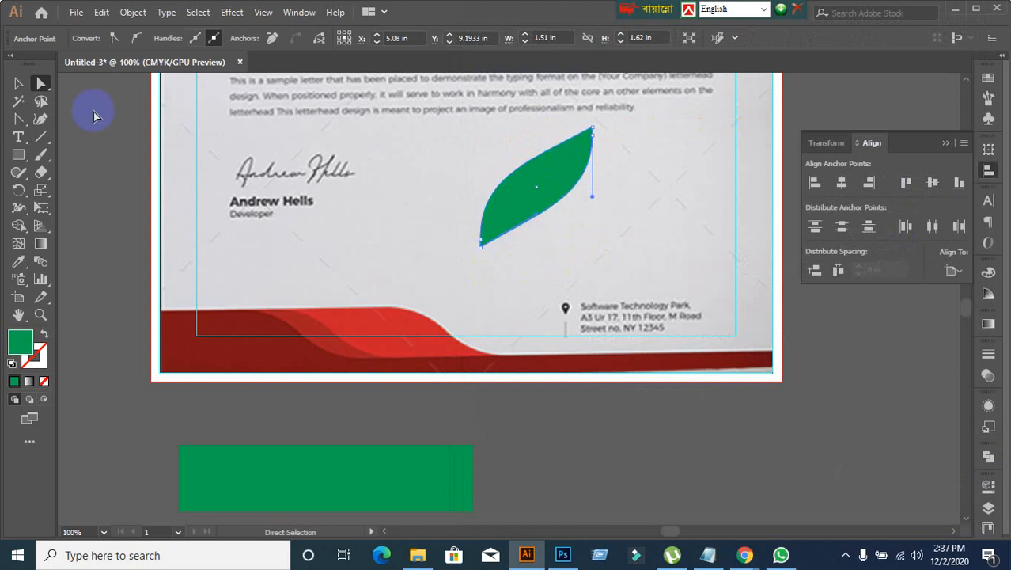
click(18, 84)
click(361, 220)
Step: Try fitting the S-shaped leaf over the red footer wave by rotating and moving it
click(540, 198)
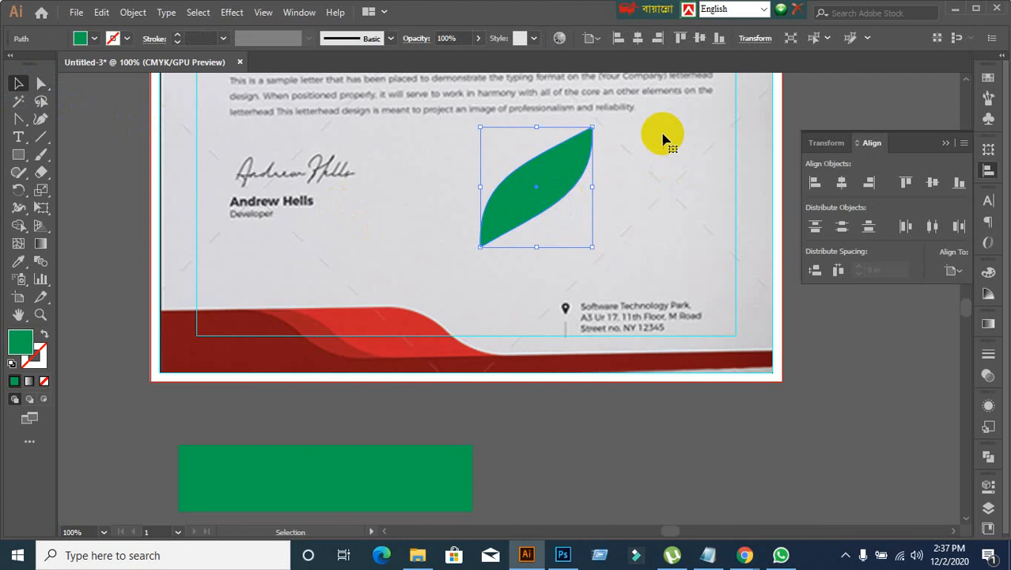
drag(599, 122, 639, 187)
drag(563, 187, 405, 337)
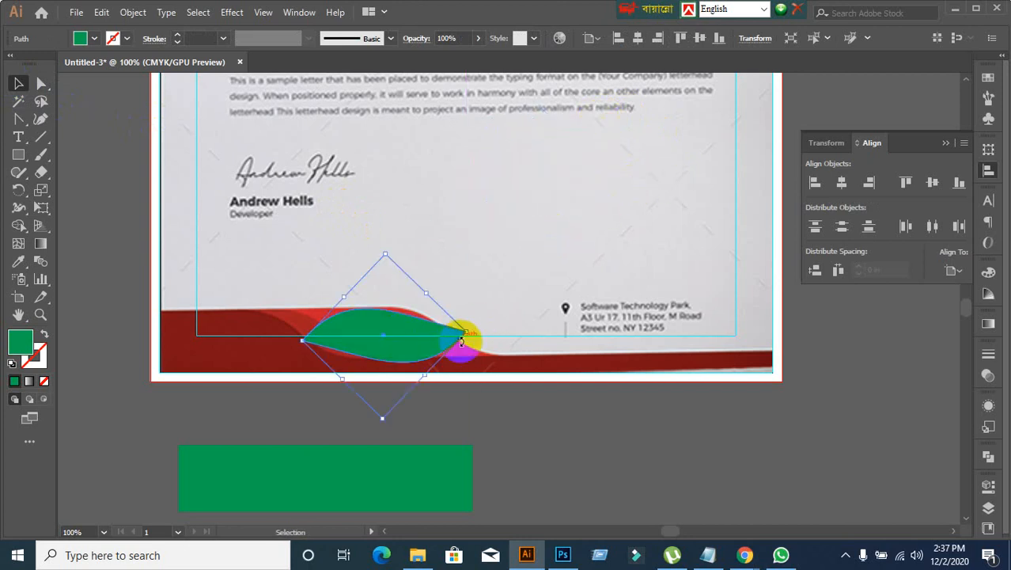
drag(467, 325, 485, 237)
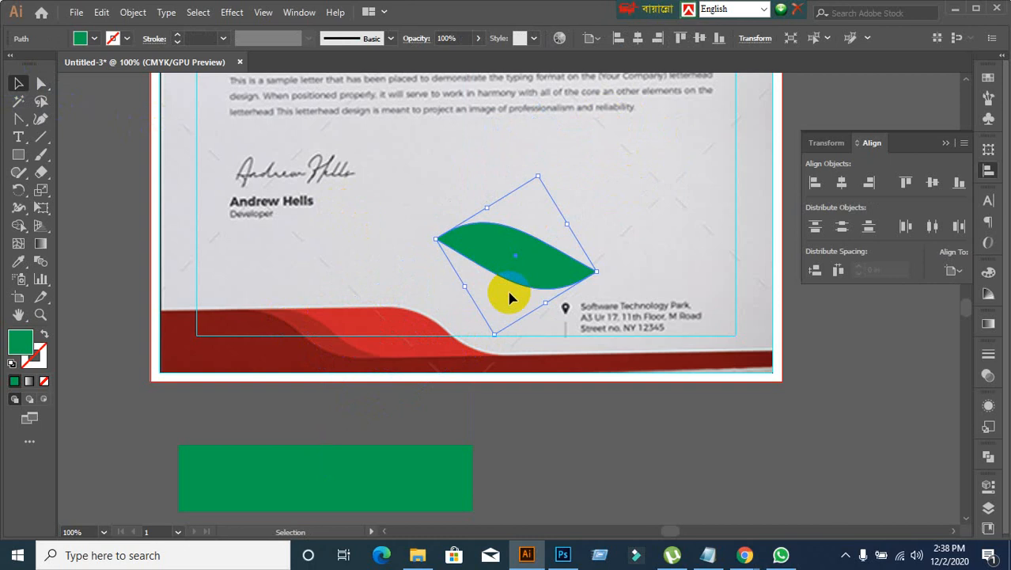
Step: Delete the green S-shaped leaf from the letterhead
key(Delete)
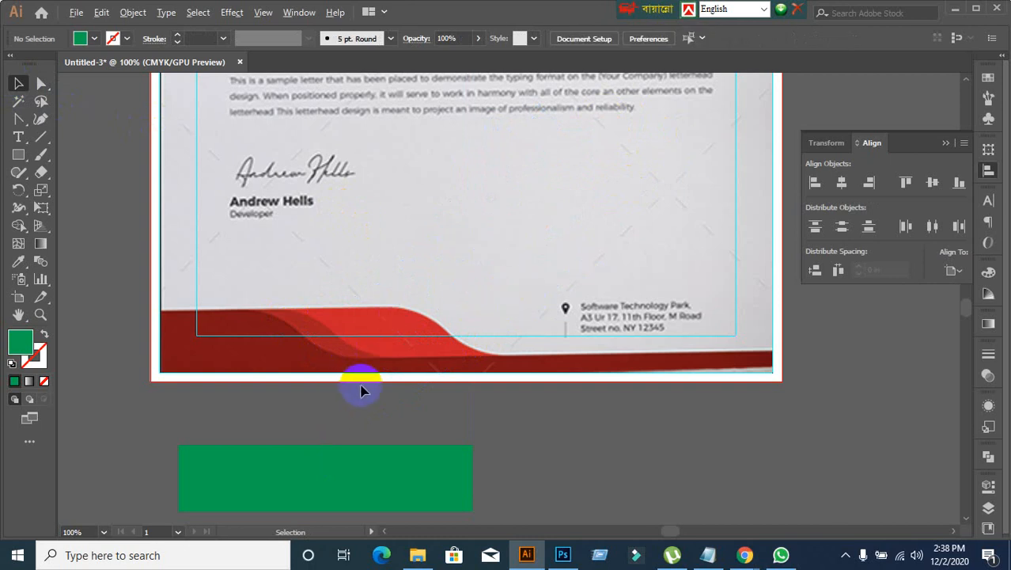
scroll(405, 333, up, 1)
scroll(406, 332, down, 1)
Step: Move the green rectangle below the artboard slightly up and left, lining up its left side with the page edge, and deselect it
drag(17, 120, 92, 118)
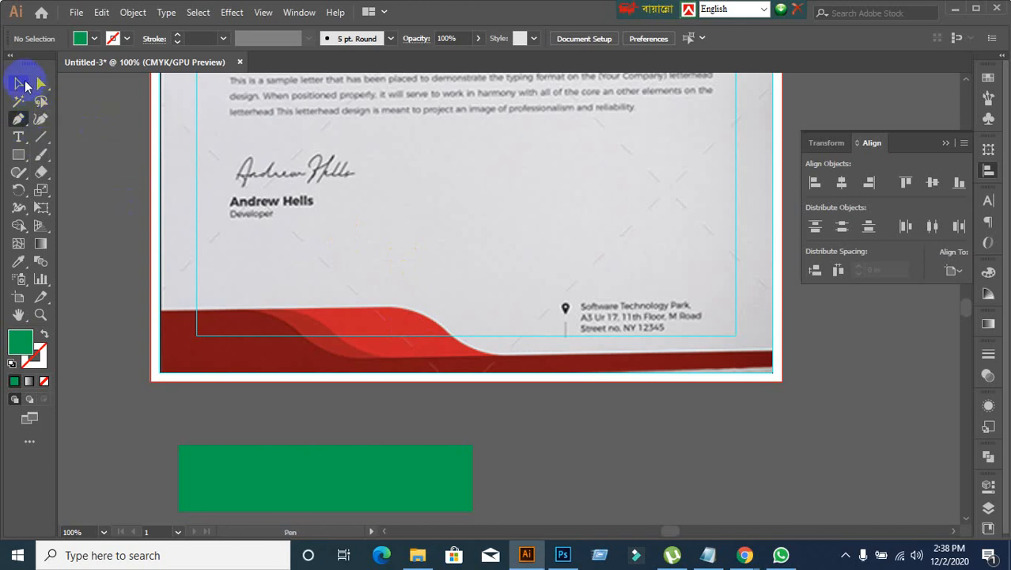
click(18, 84)
drag(291, 465, 275, 447)
click(156, 182)
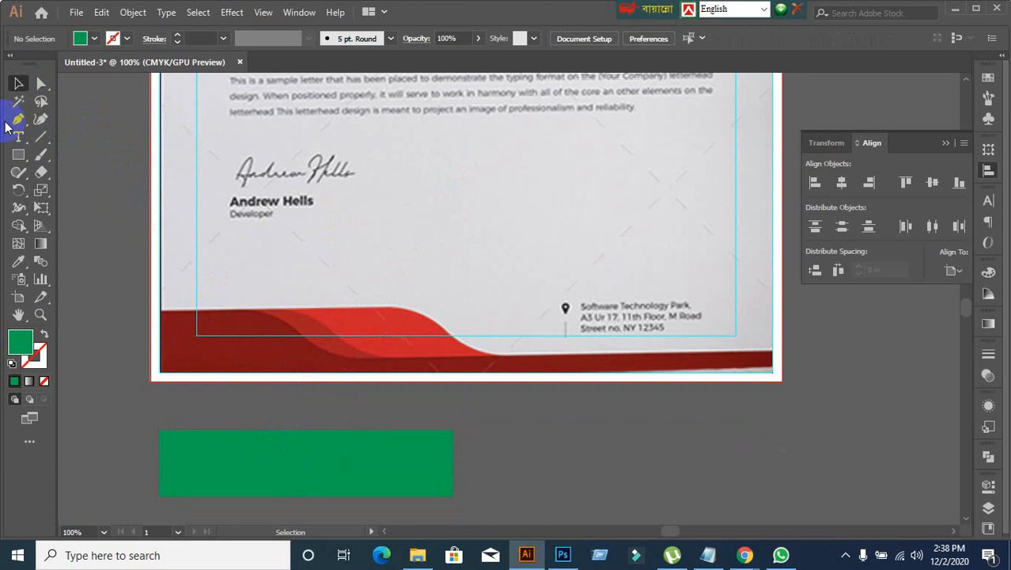
Step: Trace the upper edge of the bright red footer wave with the Pen tool, redoing the curve so it ends at the wave's lower-right tip
click(18, 120)
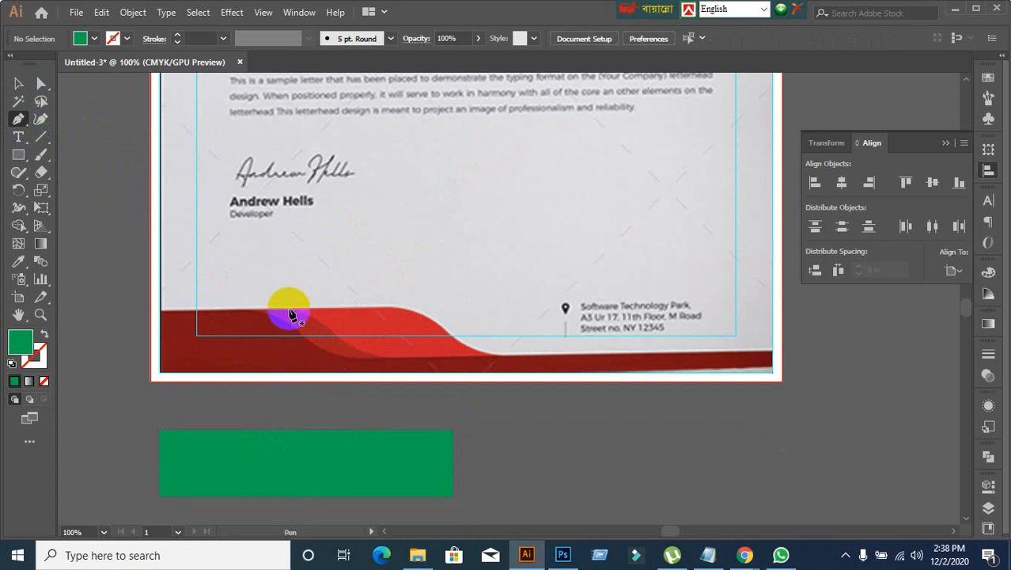
click(289, 308)
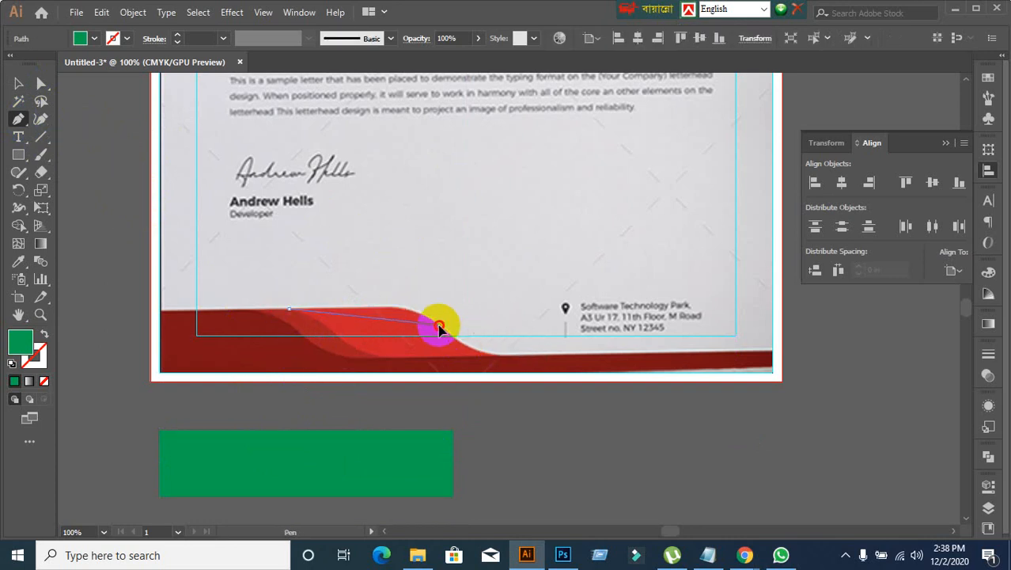
drag(439, 327, 480, 349)
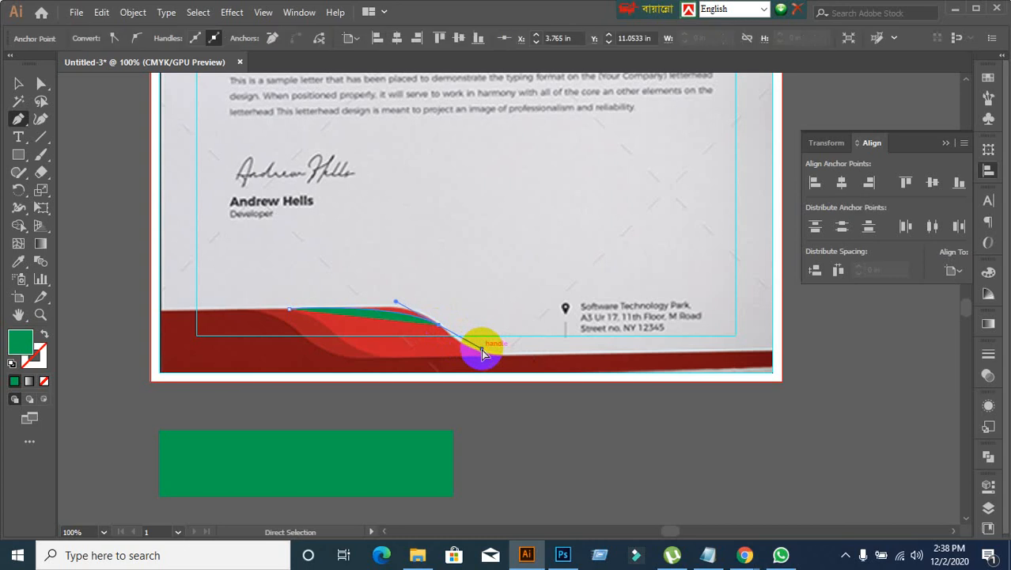
key(ctrl+z)
drag(379, 310, 363, 313)
mouse_move(441, 325)
mouse_down()
mouse_move(479, 360)
mouse_move(518, 360)
mouse_move(510, 362)
mouse_move(524, 369)
mouse_move(515, 374)
mouse_move(523, 384)
mouse_up()
click(18, 83)
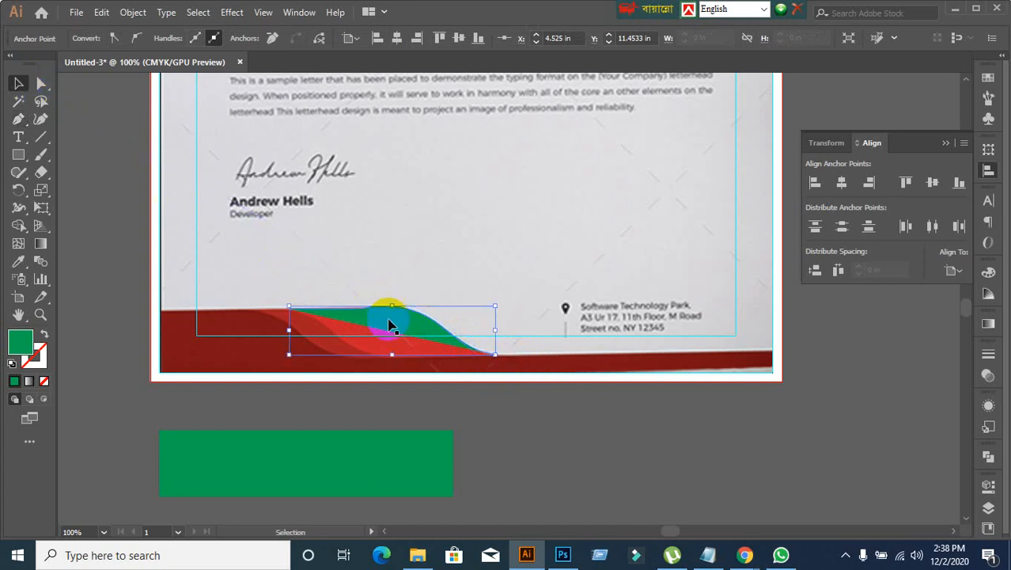
click(413, 323)
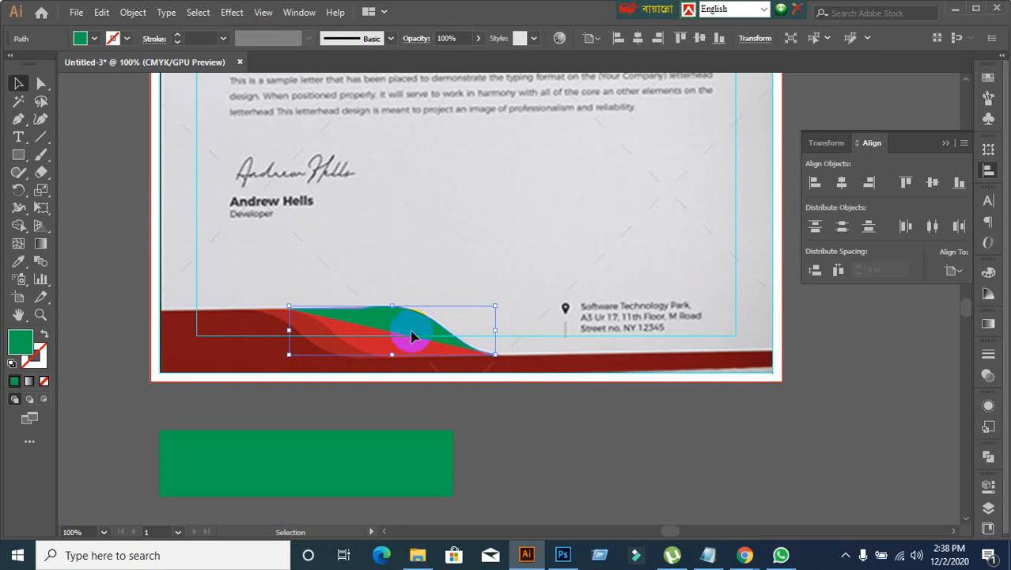
click(527, 438)
click(406, 331)
right_click(405, 326)
click(451, 396)
click(403, 321)
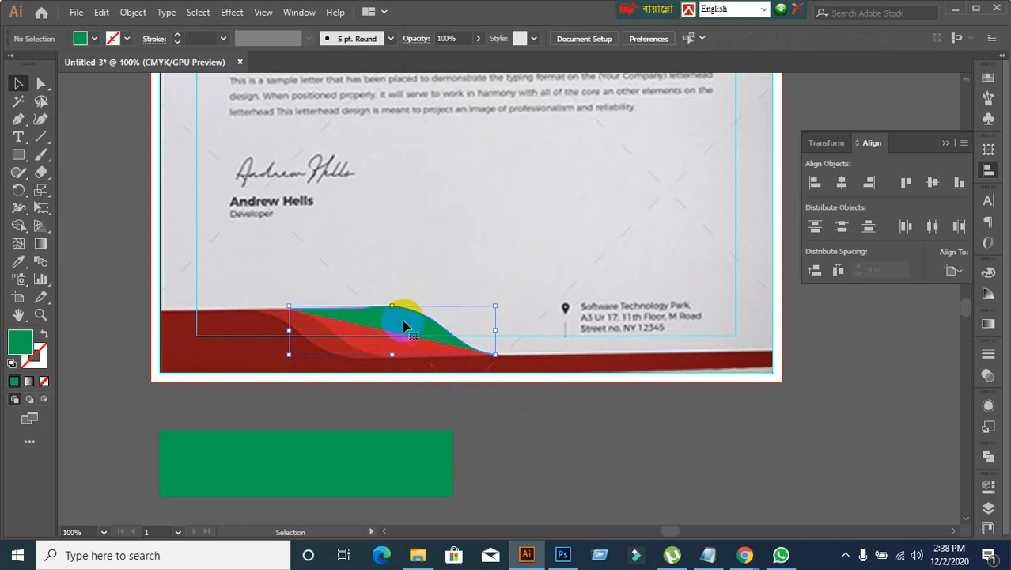
right_click(397, 324)
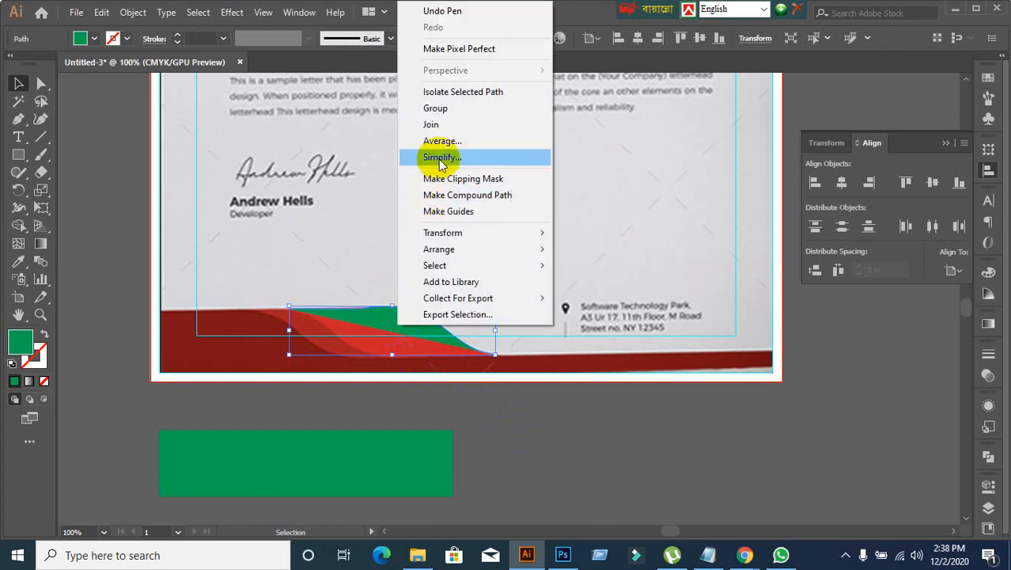
mouse_move(467, 233)
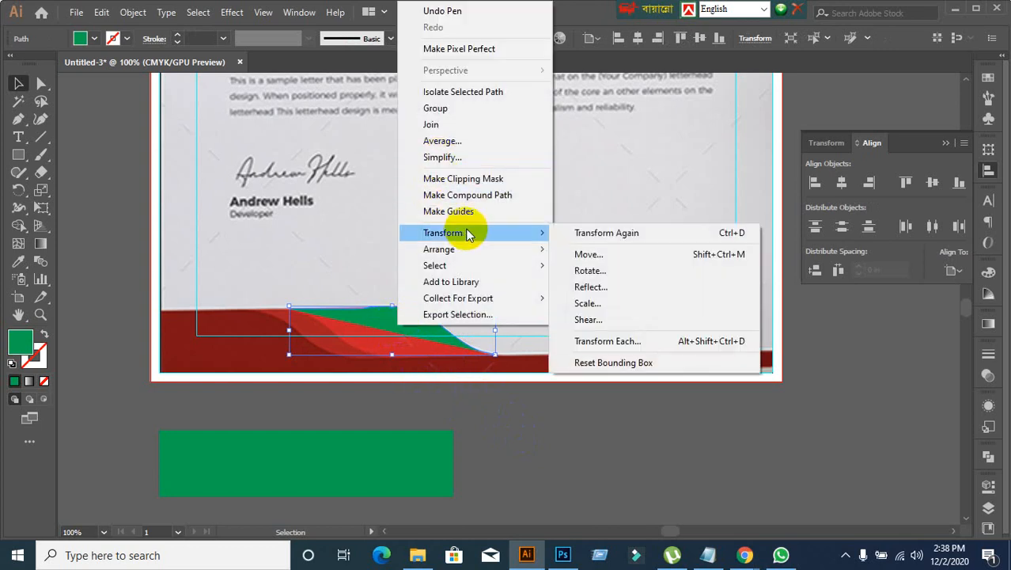
click(623, 286)
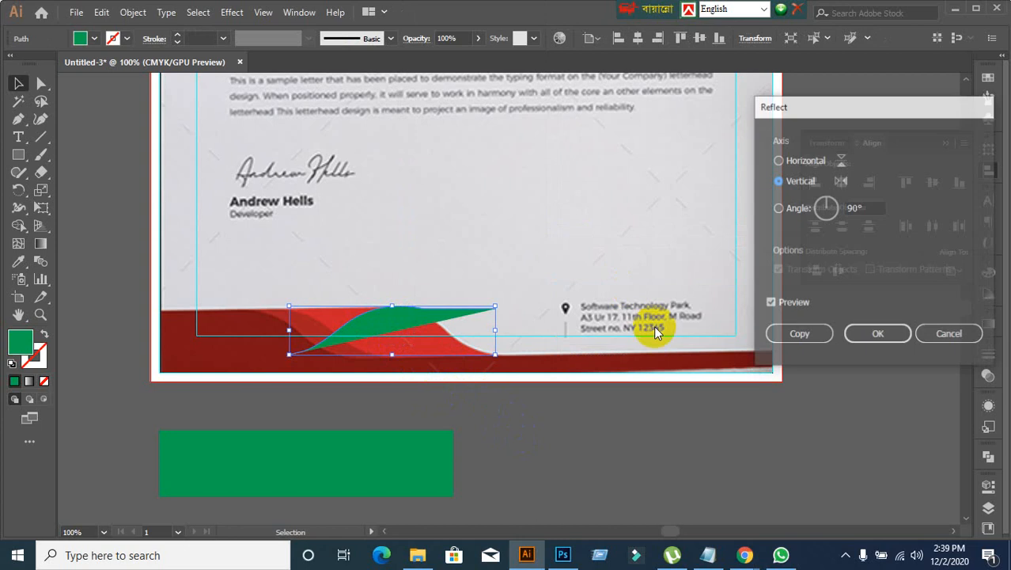
click(802, 163)
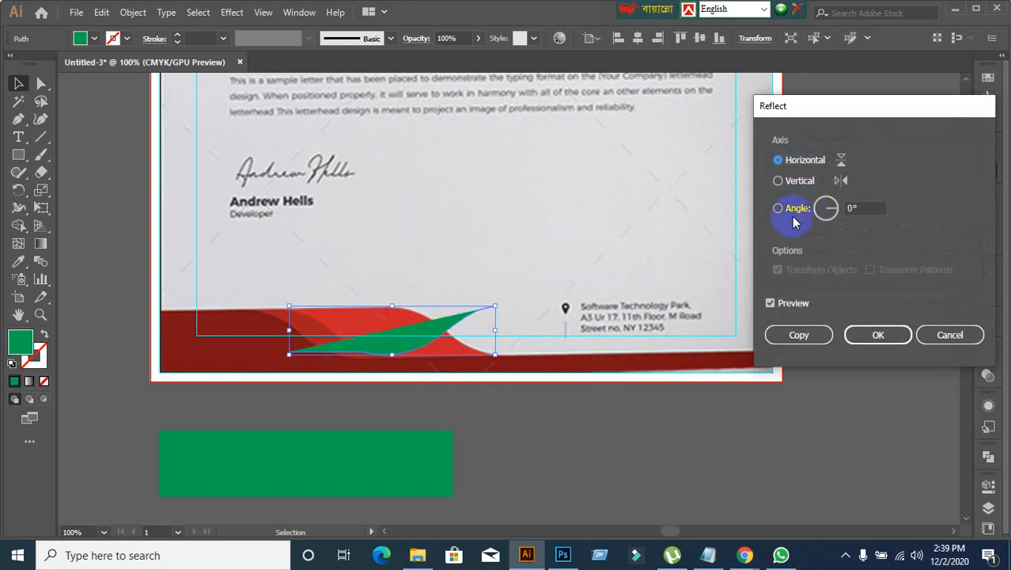
click(775, 181)
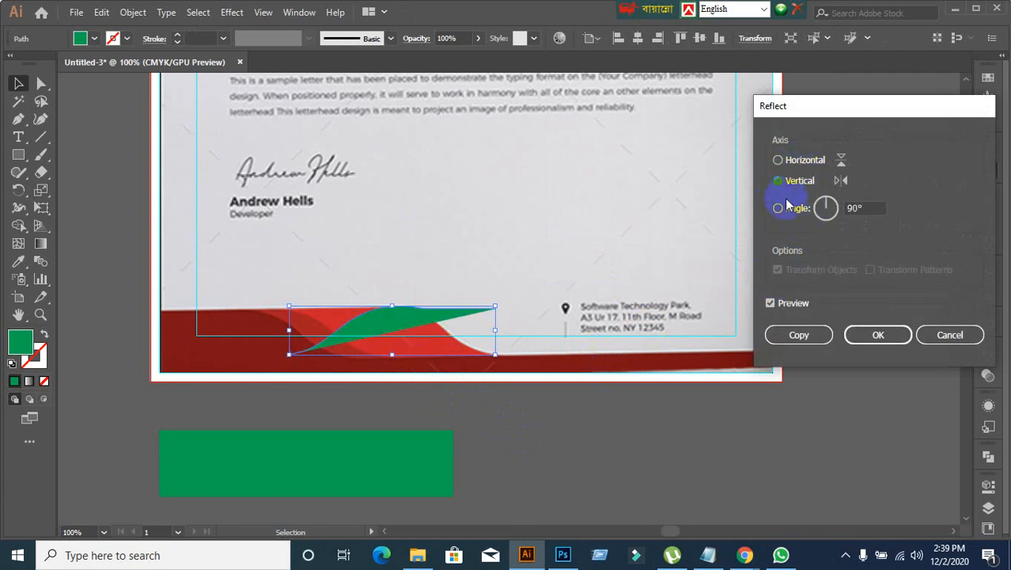
click(779, 210)
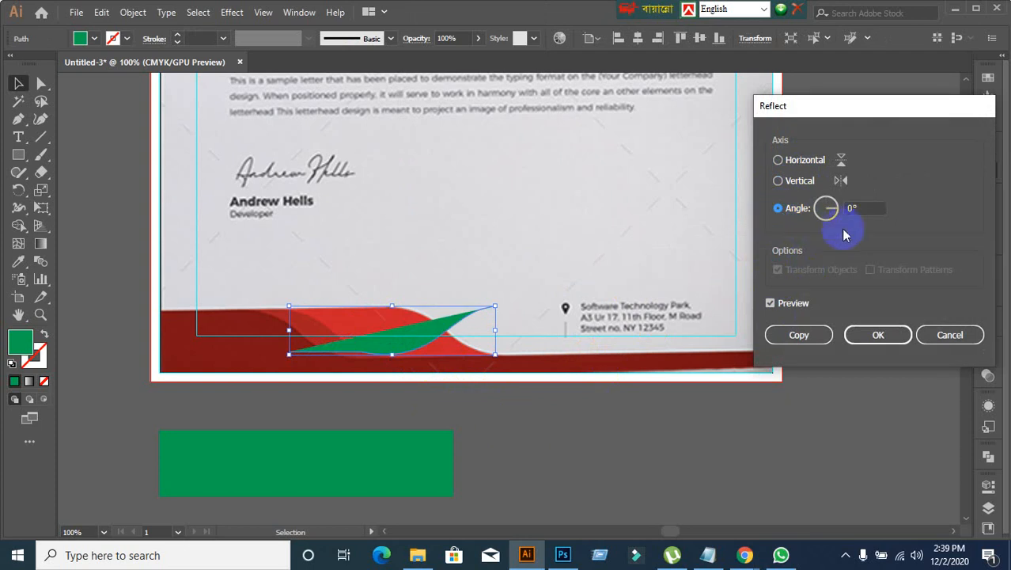
click(862, 209)
click(948, 335)
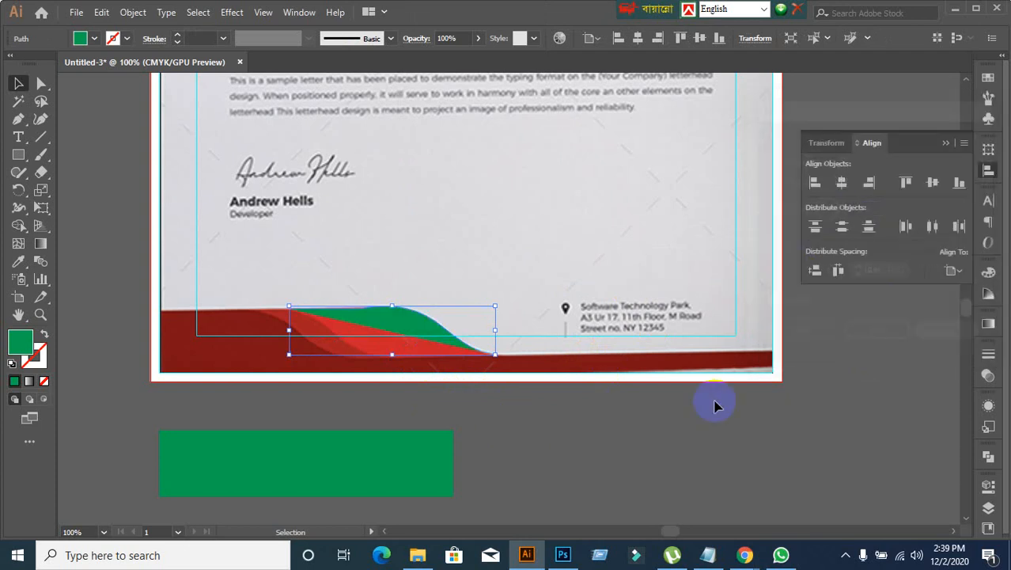
Step: Try moving the traced green shape off the footer onto the green rectangle, and undo the move
click(633, 421)
scroll(427, 386, down, 3)
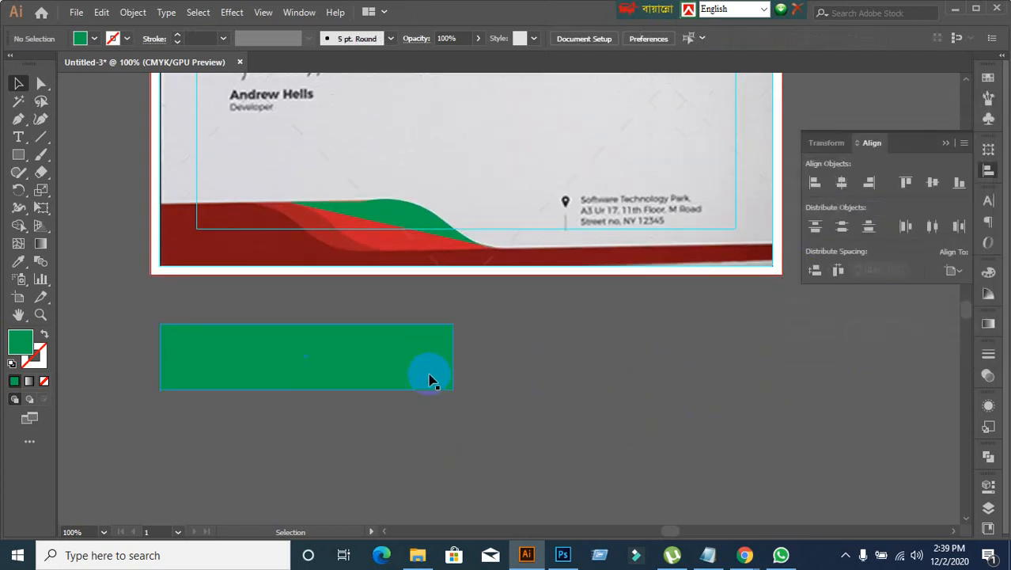
click(400, 225)
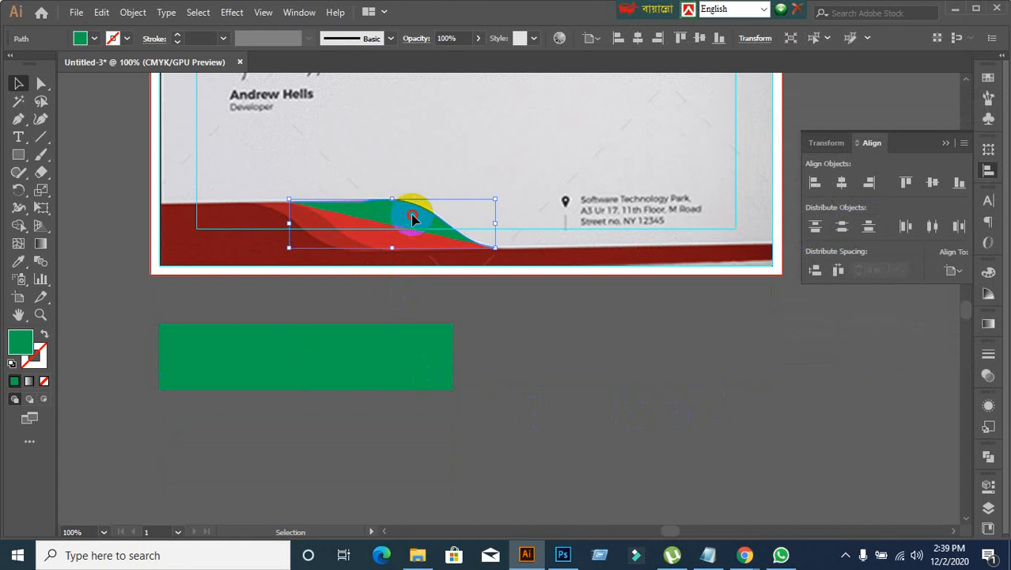
drag(412, 219, 484, 364)
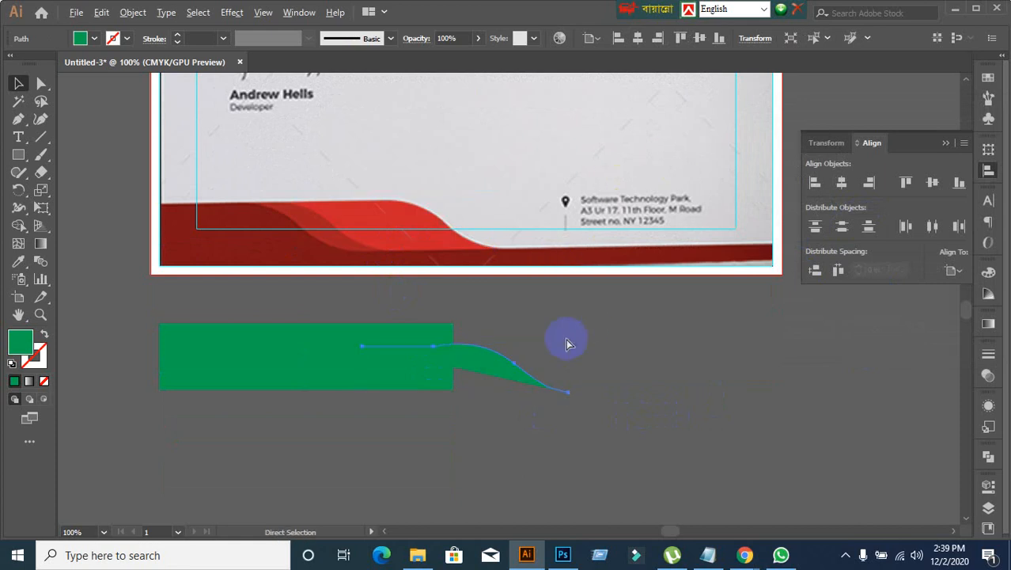
key(ctrl+z)
Step: Move the green rectangle straight down, farther below the artboard, and deselect it
click(567, 343)
drag(355, 343, 399, 406)
click(380, 286)
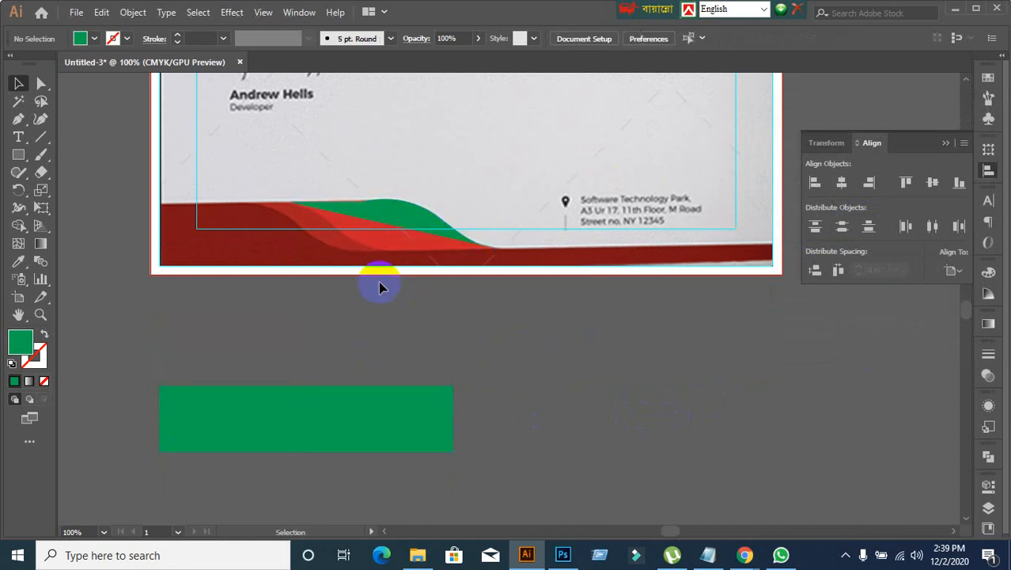
Step: Place a copy of the traced green shape between the artboard and the green rectangle, and deselect it
drag(396, 222, 366, 344)
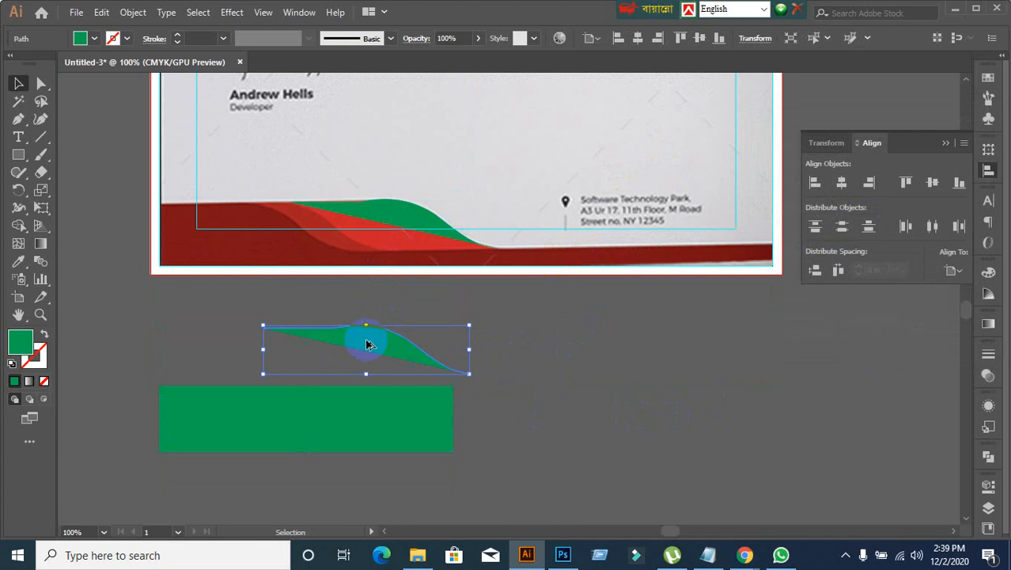
right_click(366, 344)
mouse_move(406, 251)
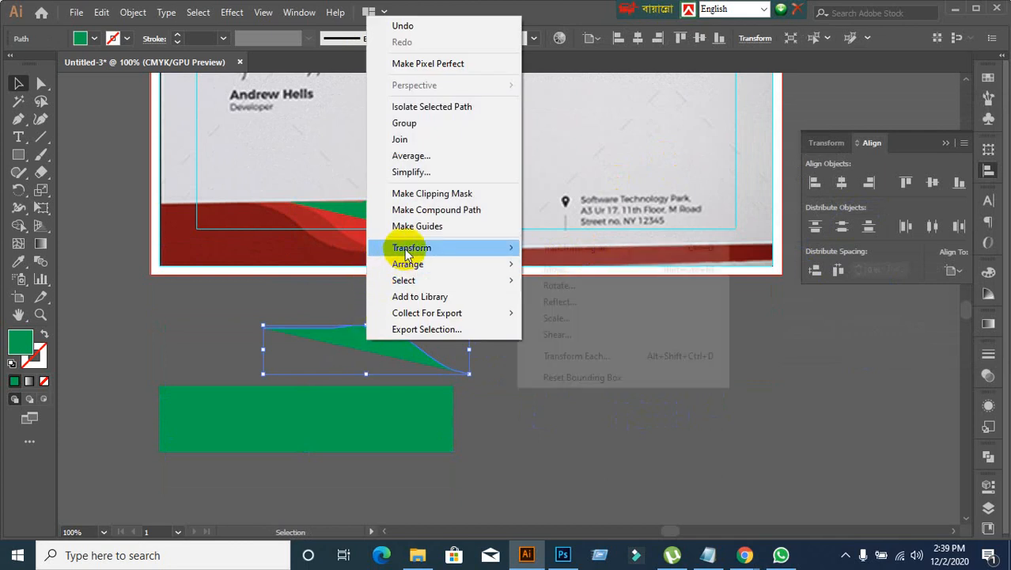
click(528, 425)
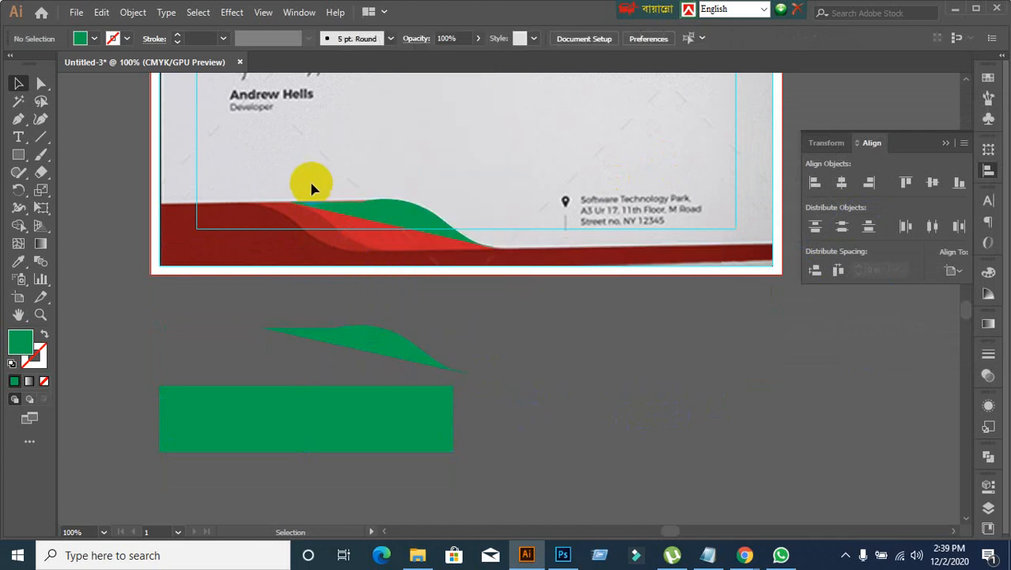
Step: Delete the green shape's copy below the artboard and the traced original on the footer wave
click(398, 346)
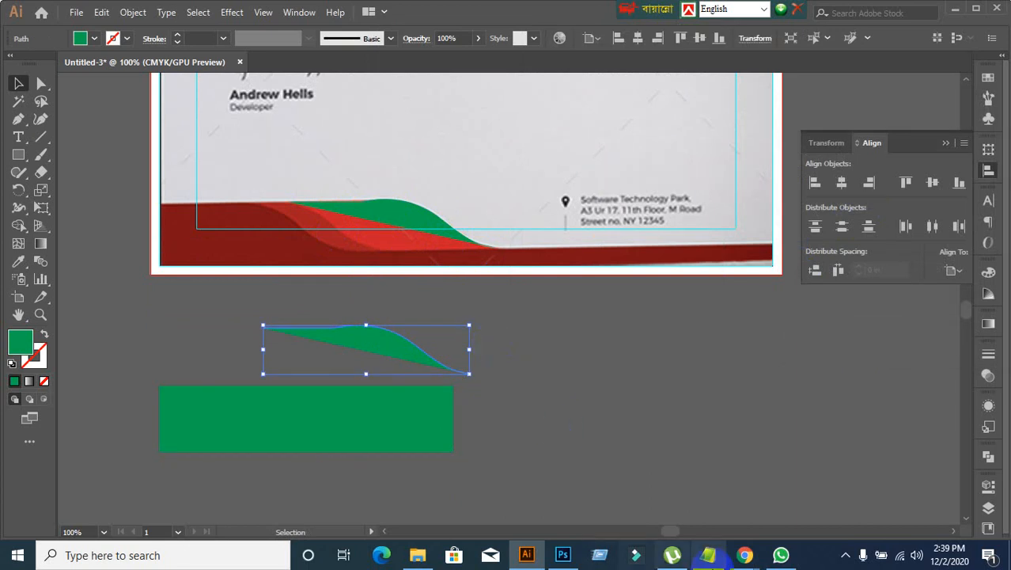
click(959, 182)
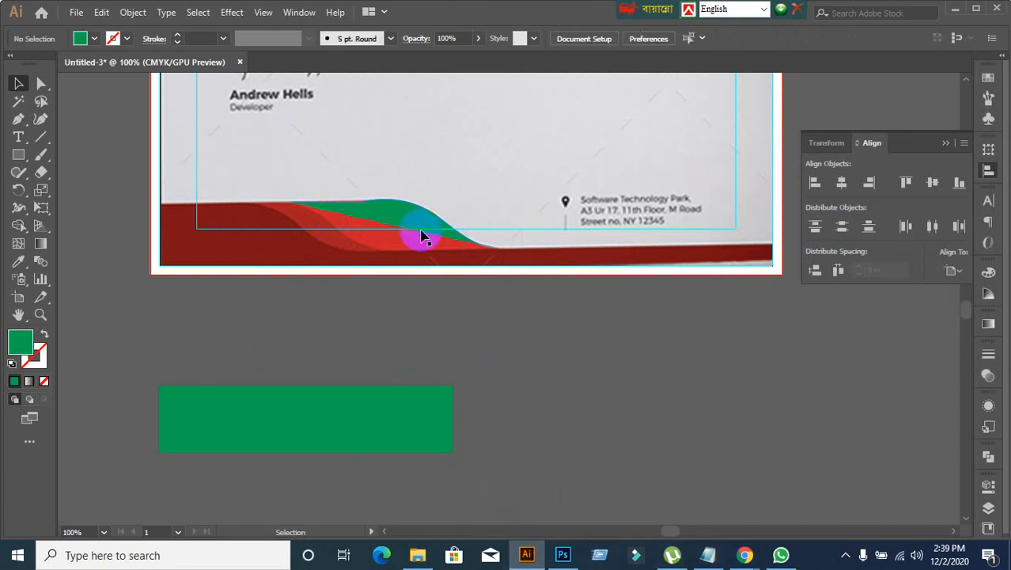
drag(419, 230, 442, 351)
key(Delete)
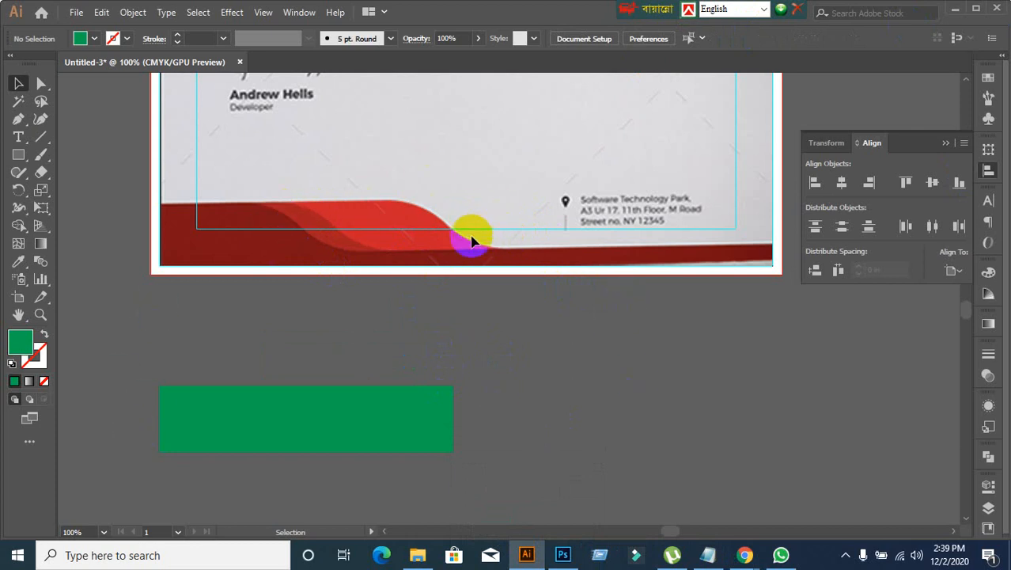
Step: Retrace the bright red footer wave's upper edge with the Pen tool, curving down to its lower-right tip, and close the path at its start
click(18, 120)
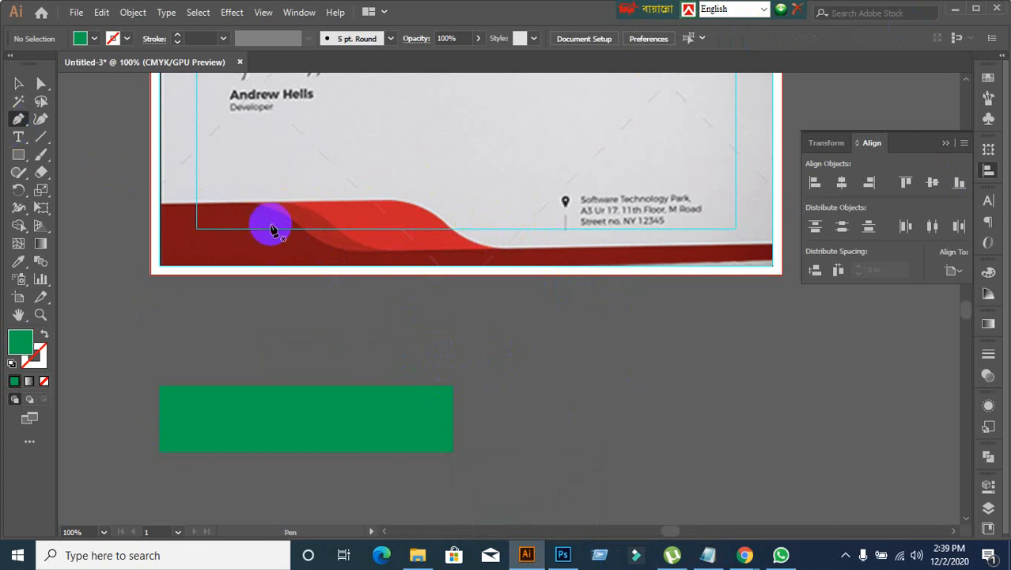
click(290, 203)
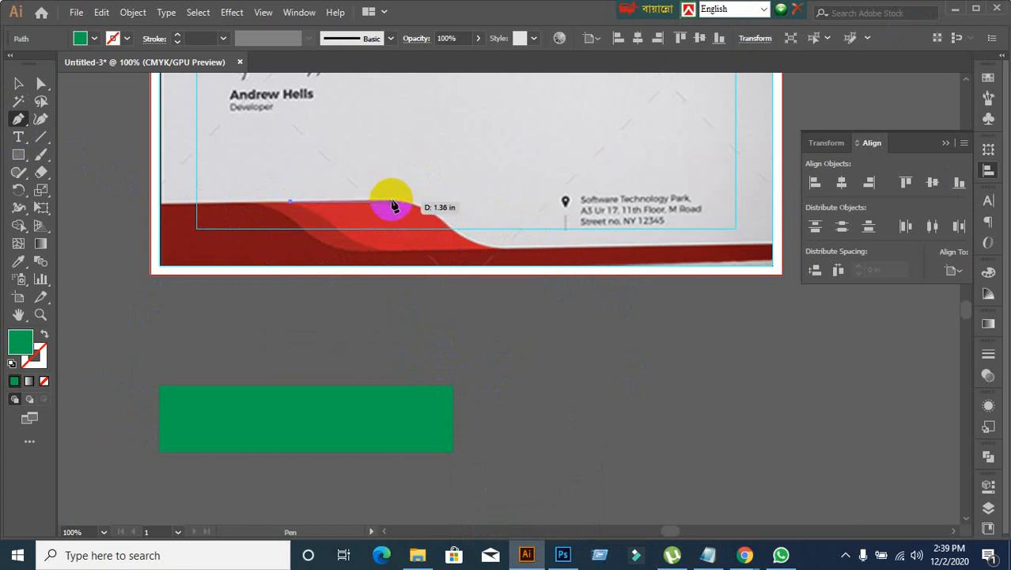
scroll(396, 218, up, 2)
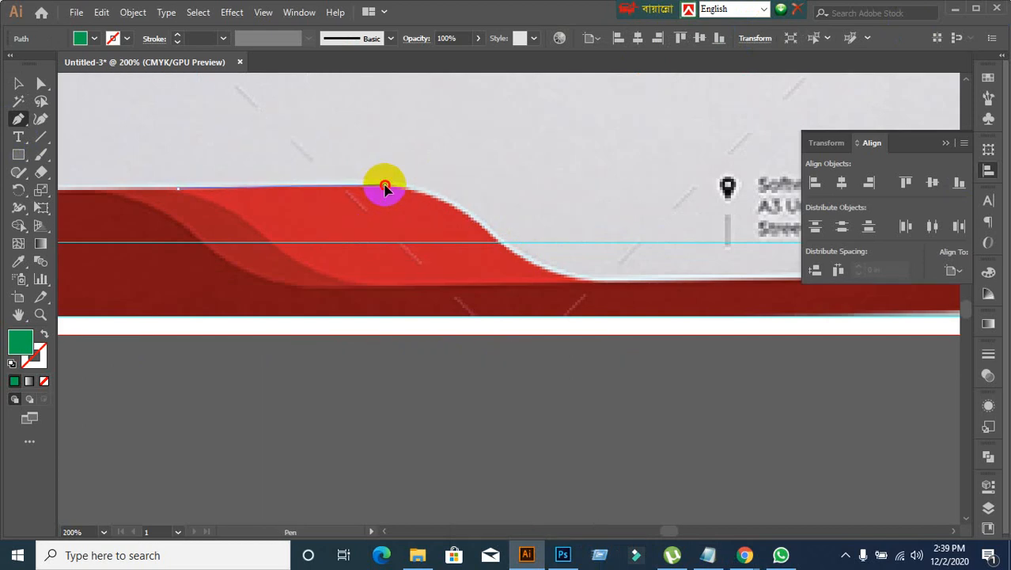
click(387, 186)
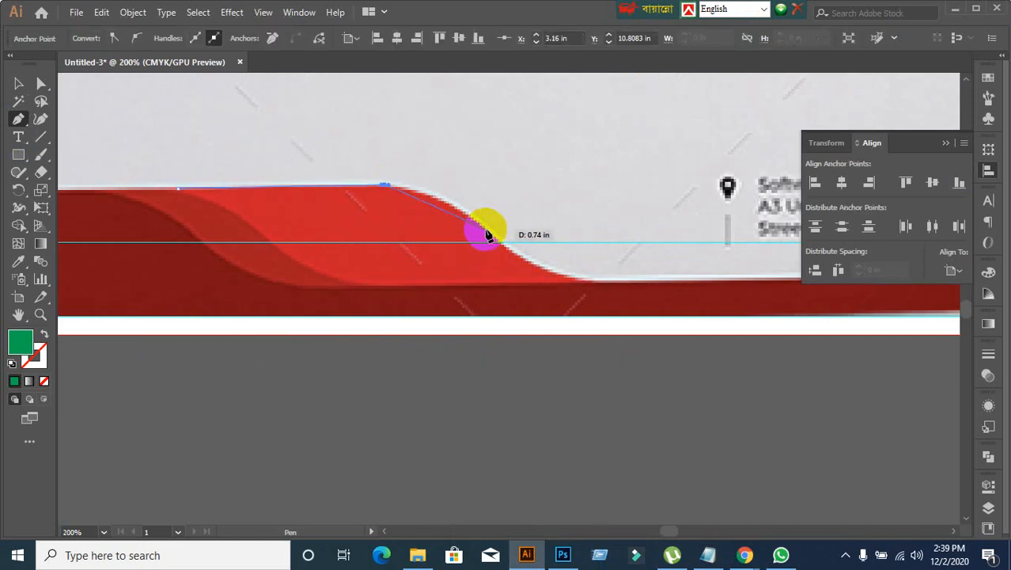
drag(485, 231, 536, 275)
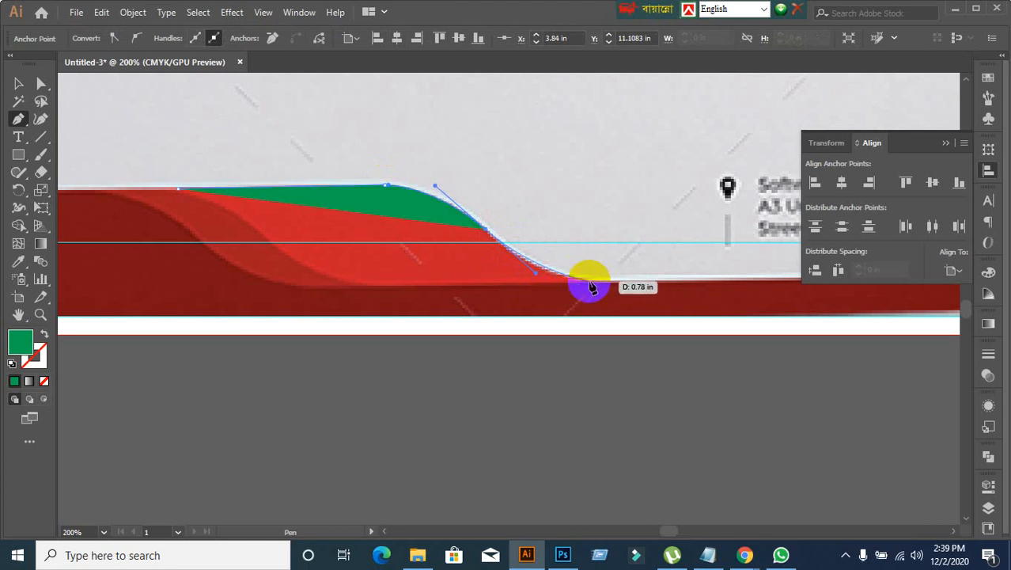
click(594, 283)
drag(600, 285, 180, 192)
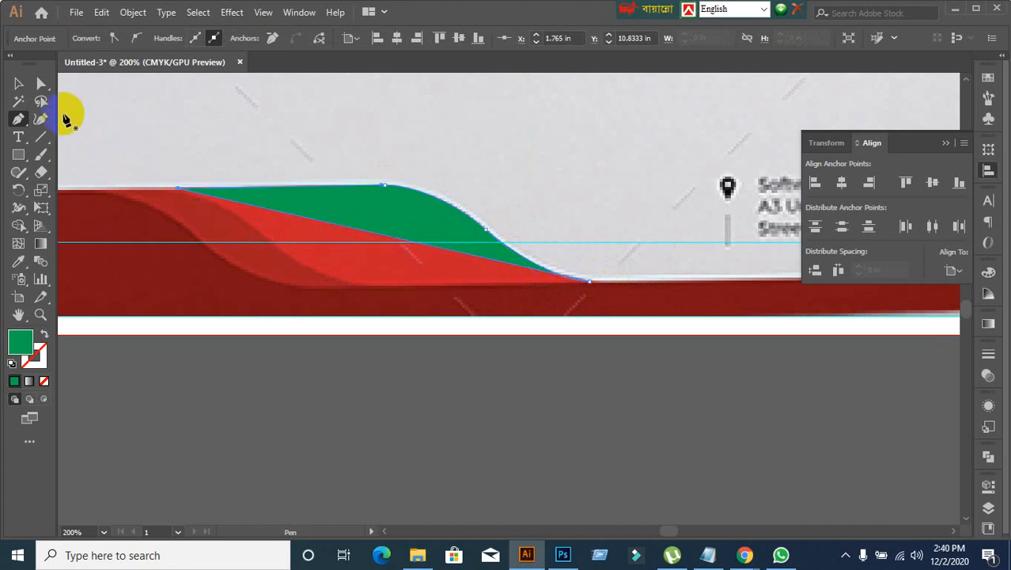
Step: Place a copy of the traced green shape just below the artboard, above the green rectangle
click(19, 83)
scroll(377, 243, down, 1)
drag(425, 357, 434, 293)
drag(393, 155, 485, 282)
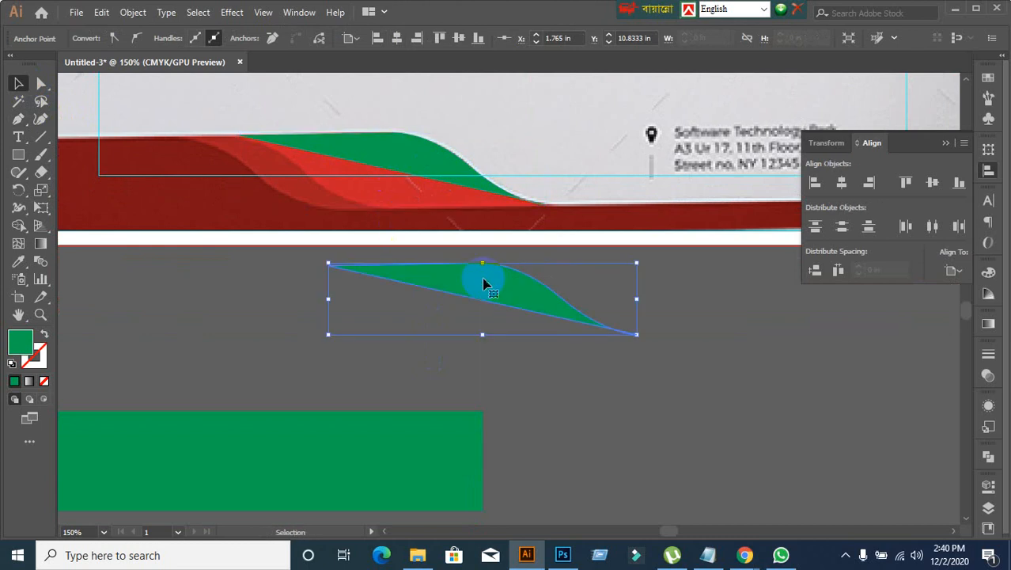
Step: Reflect the green copy across the horizontal axis and move it up and left to overlap the footer's lower edge
right_click(478, 283)
mouse_move(564, 445)
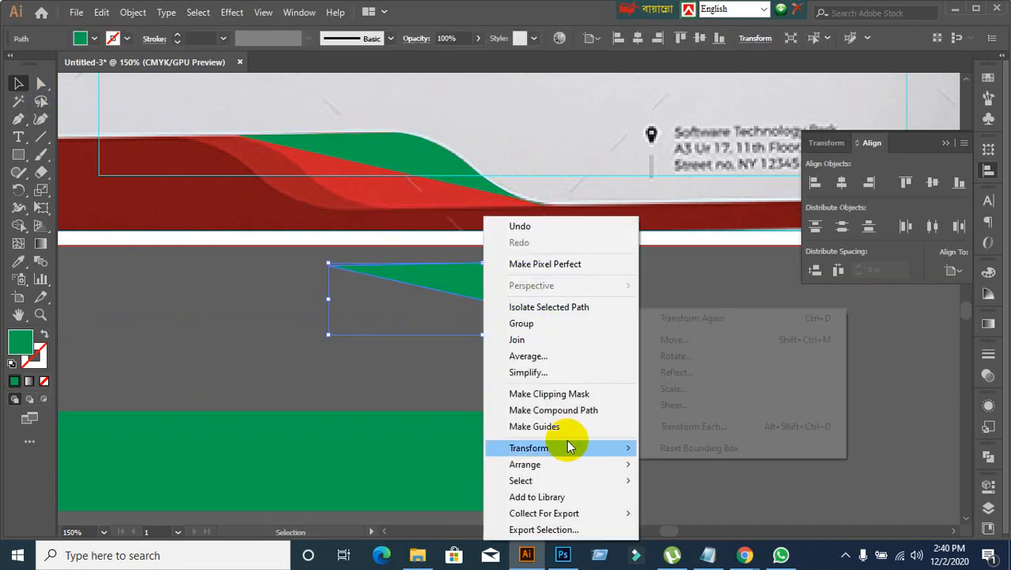
click(687, 382)
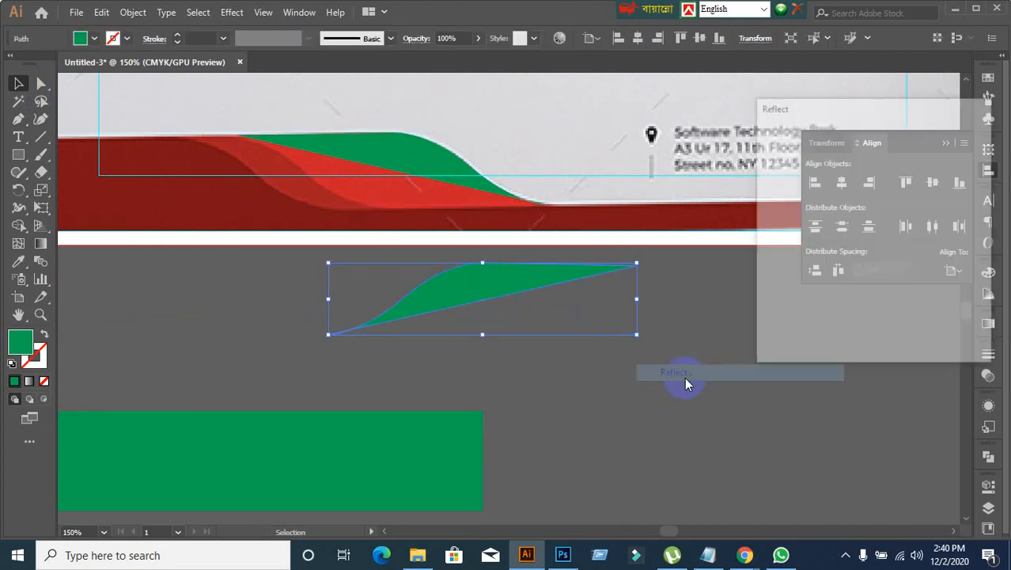
click(780, 161)
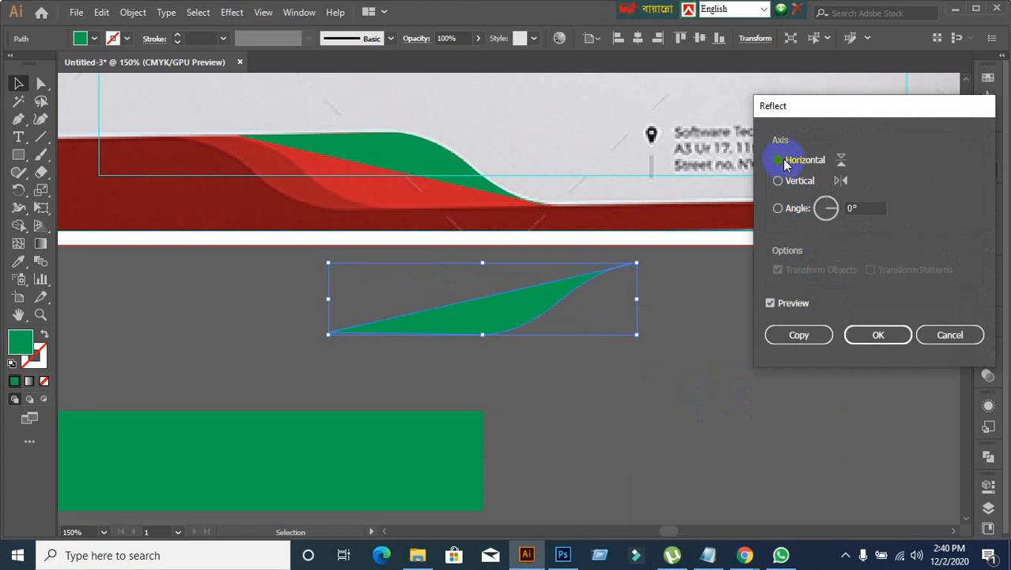
click(878, 335)
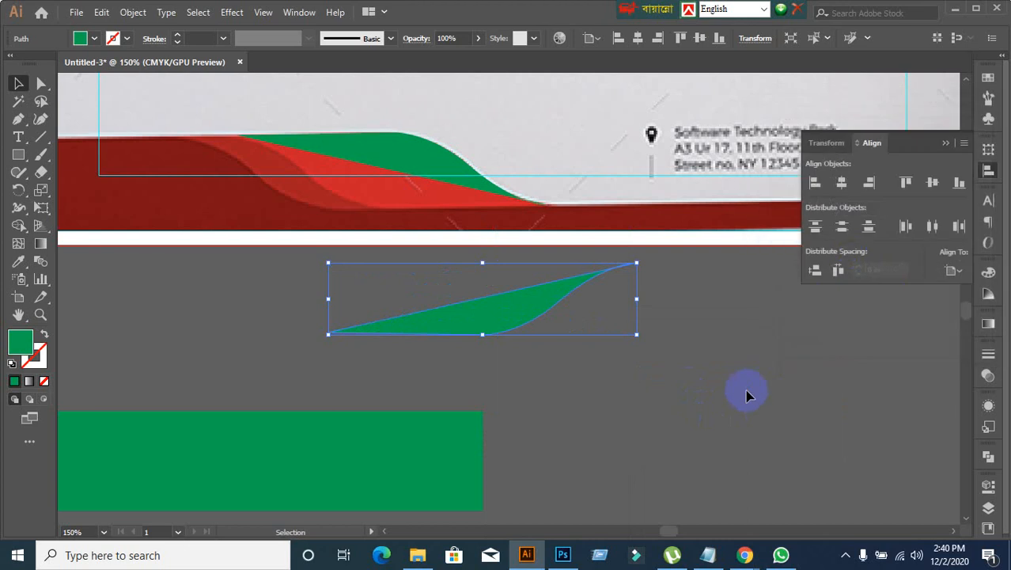
drag(546, 327, 428, 257)
Step: Reflect the green copy across the vertical axis and fit it against the traced shape to cover the bright red wave's lower half
right_click(427, 257)
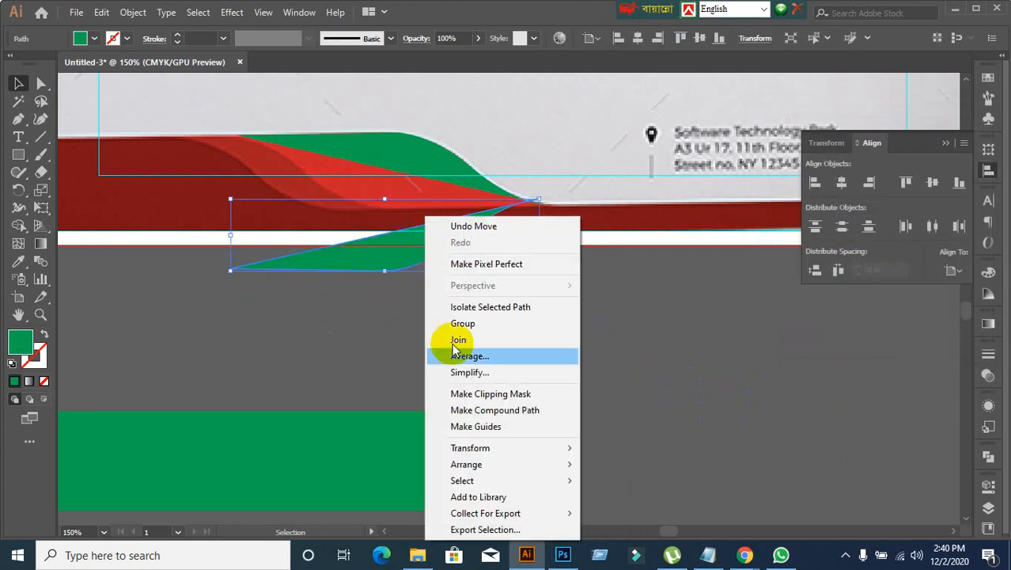
mouse_move(464, 447)
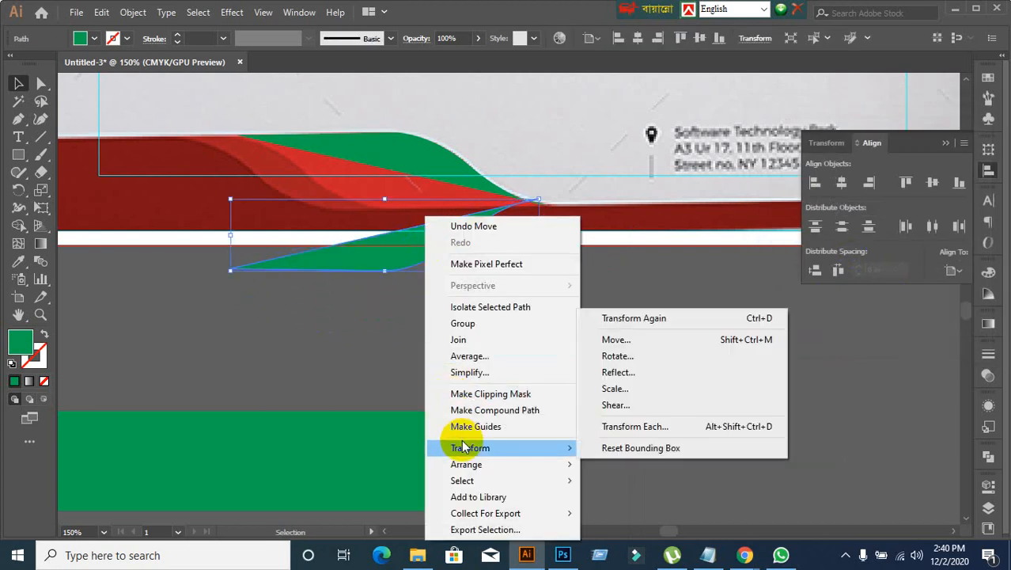
click(633, 372)
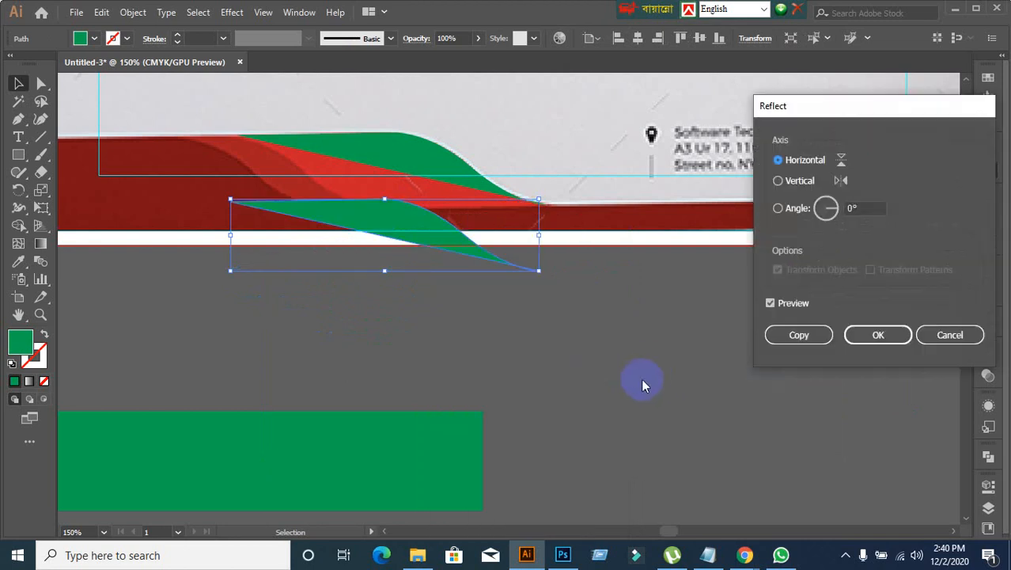
click(785, 182)
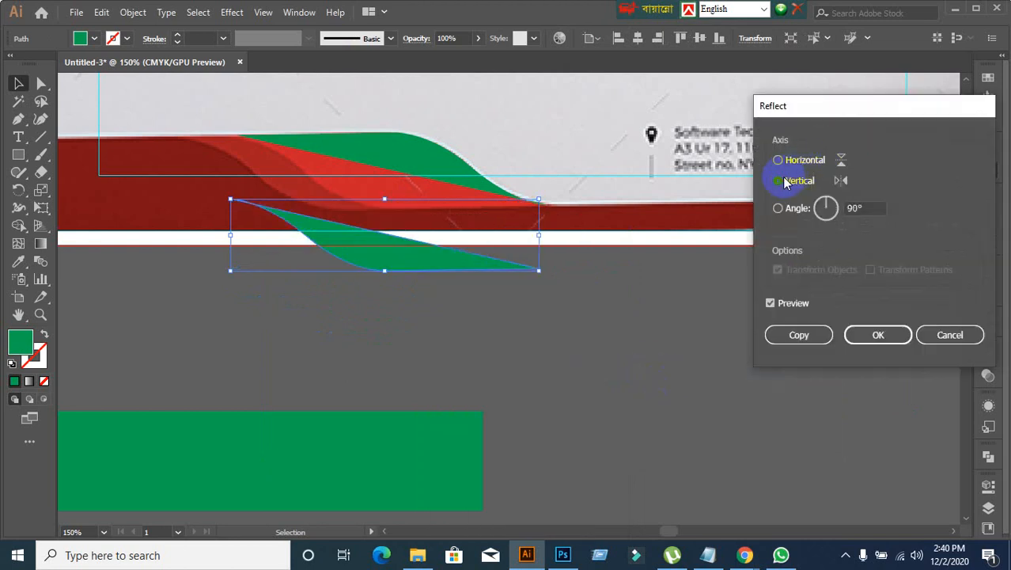
click(879, 340)
click(654, 364)
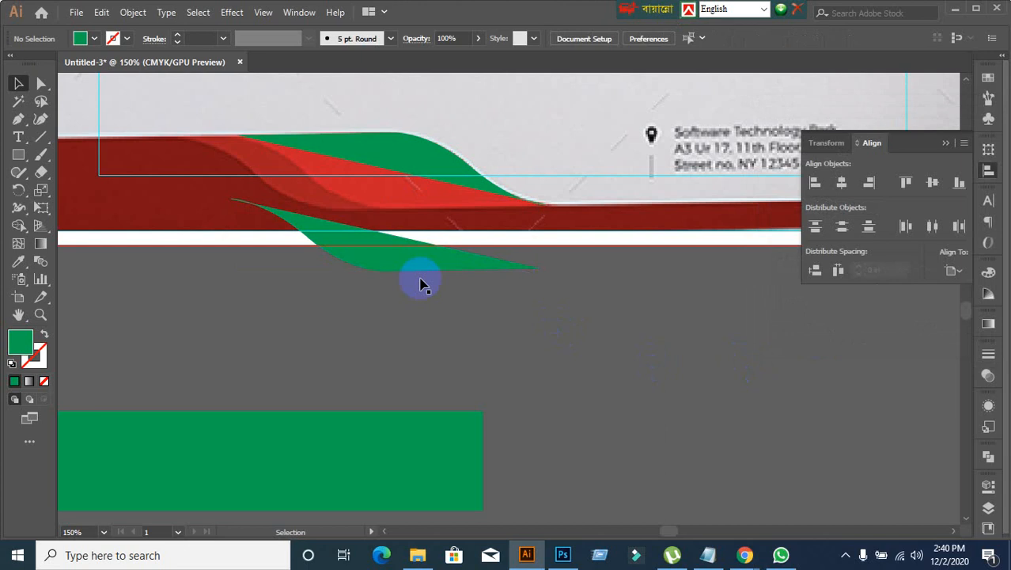
drag(397, 271, 409, 208)
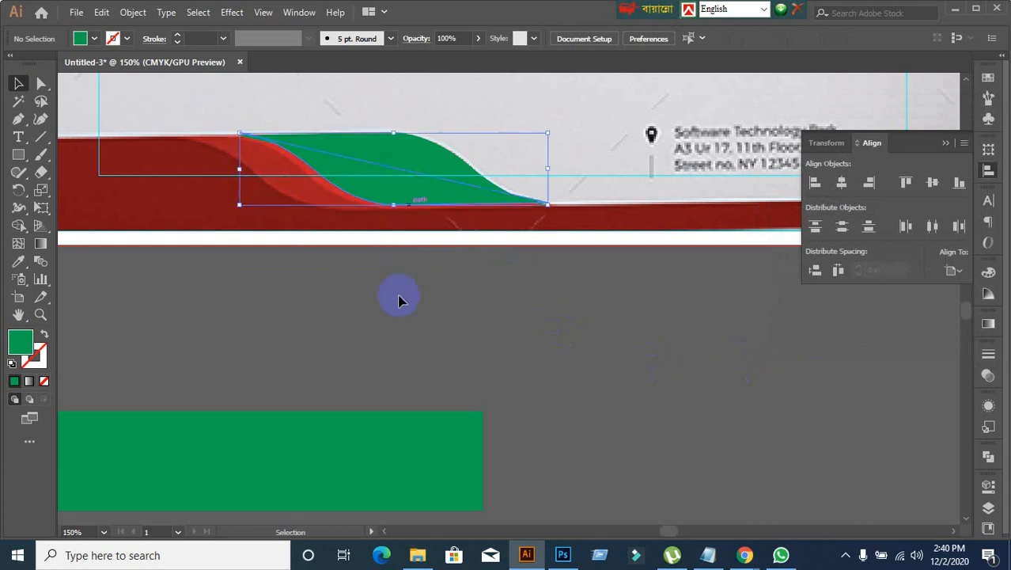
Step: Shift the reflected lower half of the traced wave slightly down and change its fill to yellow
scroll(351, 302, up, 2)
key(space)
drag(352, 266, 421, 444)
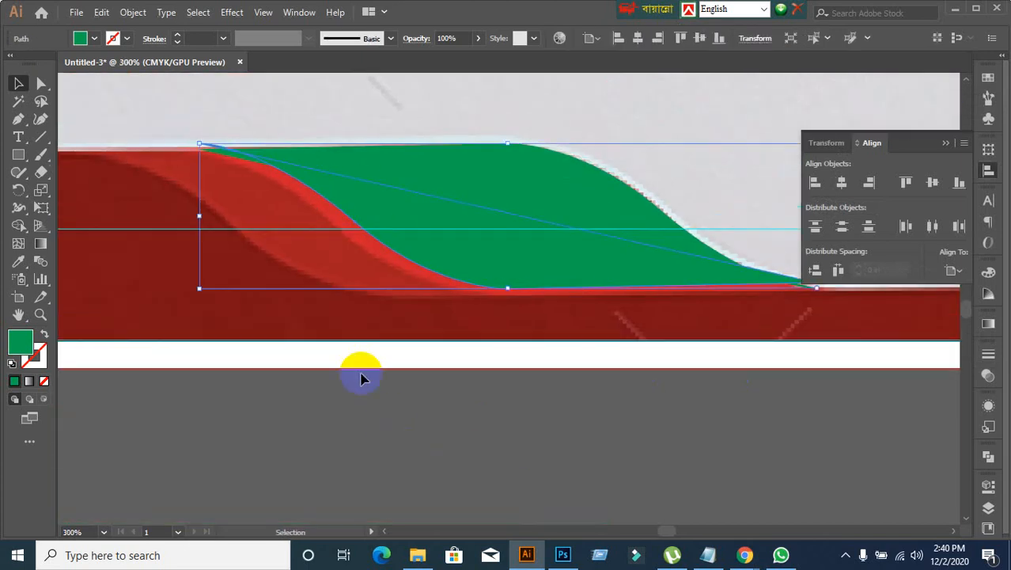
scroll(173, 207, up, 1)
click(153, 158)
drag(385, 210, 393, 225)
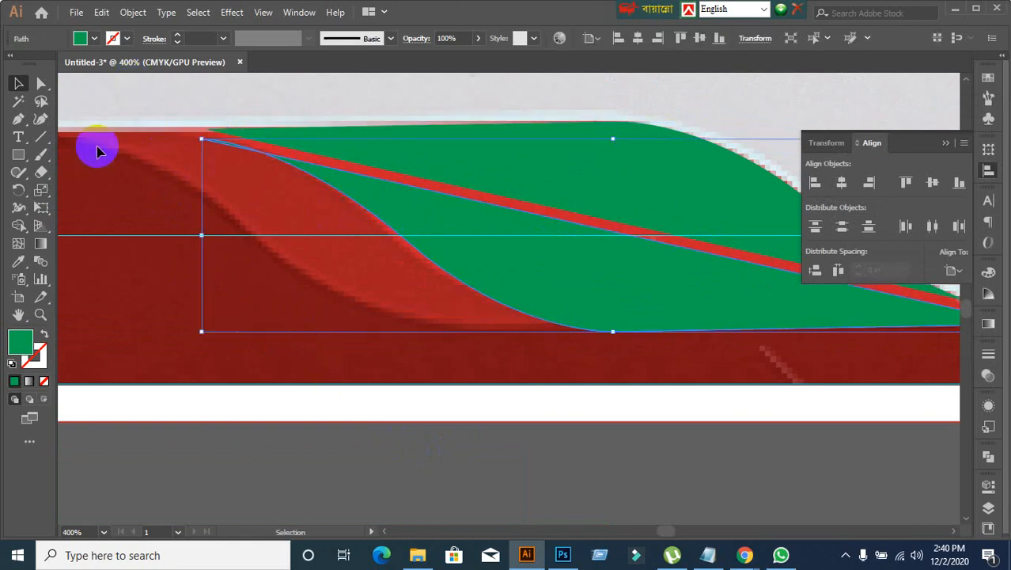
click(93, 39)
click(62, 65)
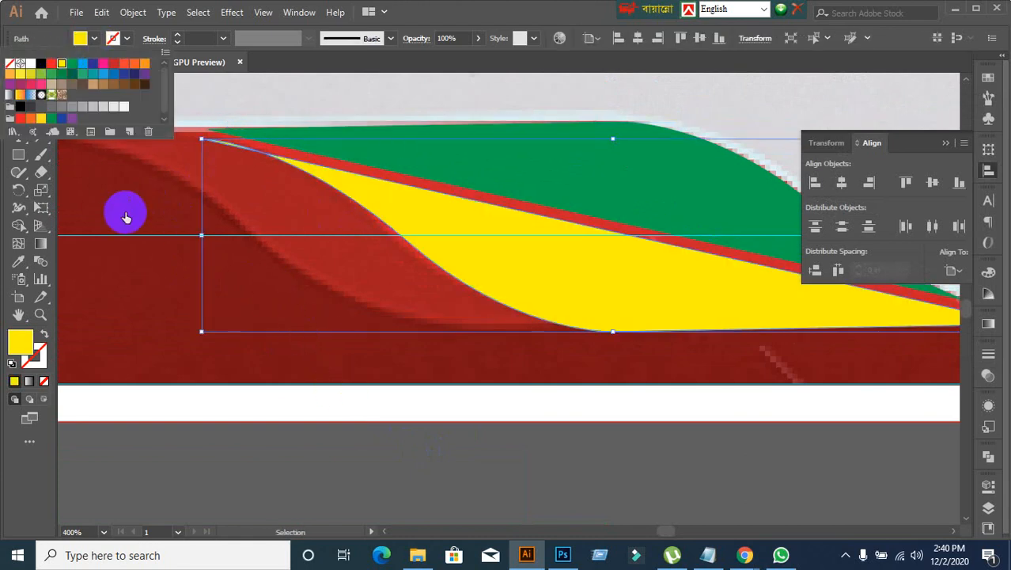
click(443, 408)
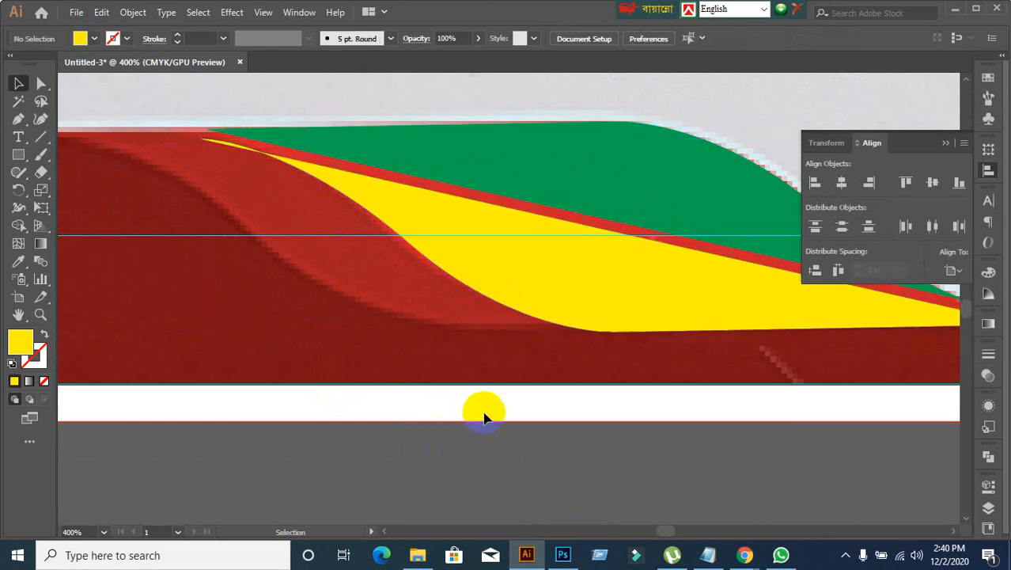
drag(577, 187, 546, 119)
scroll(563, 260, down, 1)
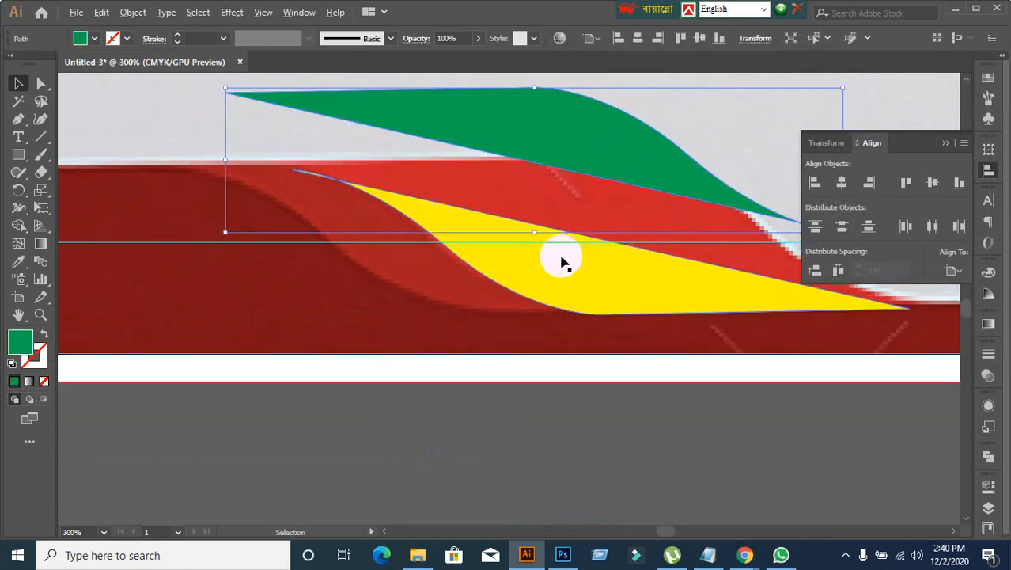
drag(580, 263, 486, 267)
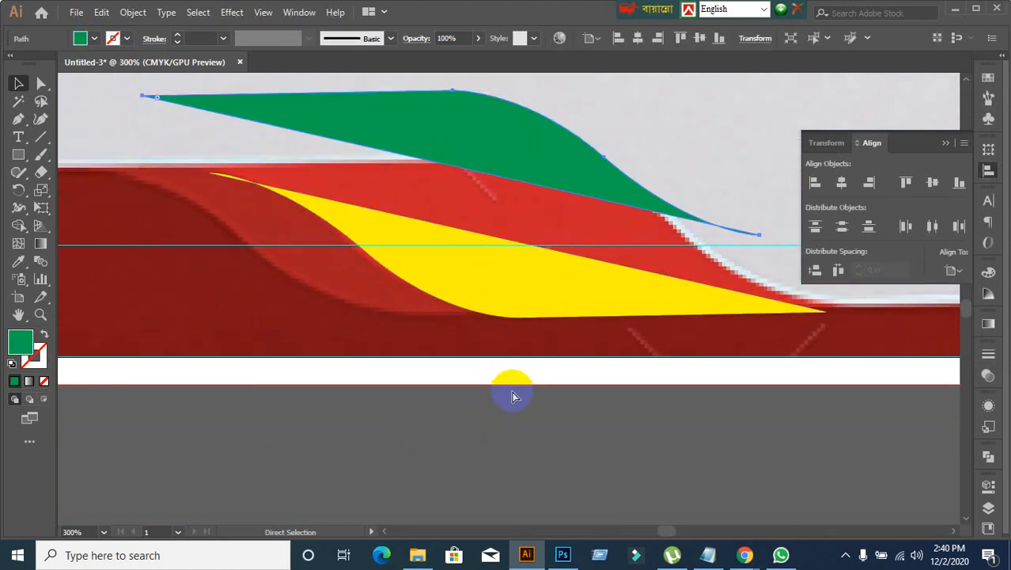
key(ctrl+z)
key(ctrl+z)
click(440, 385)
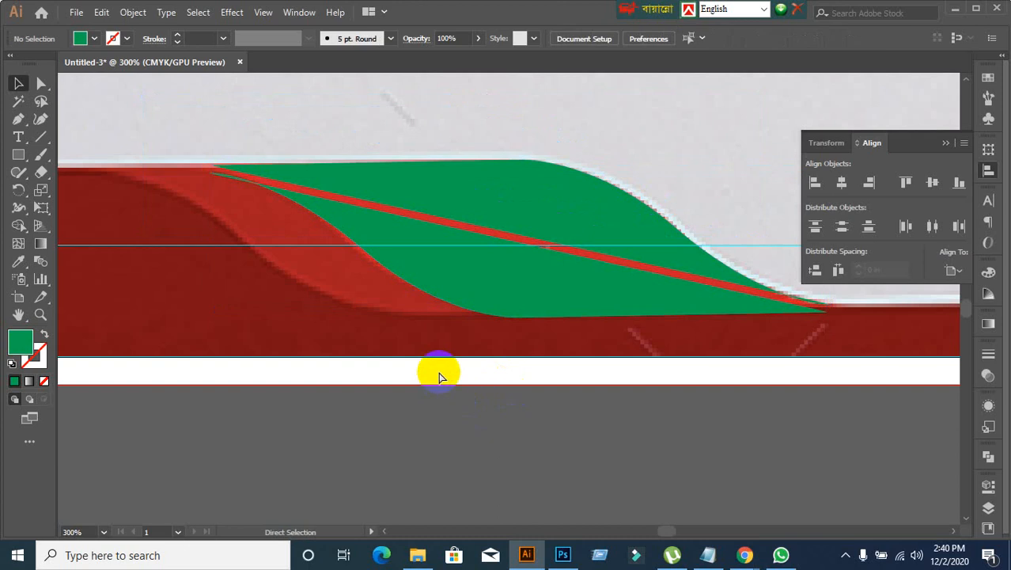
key(ctrl+shift+z)
key(ctrl+shift+z)
click(424, 433)
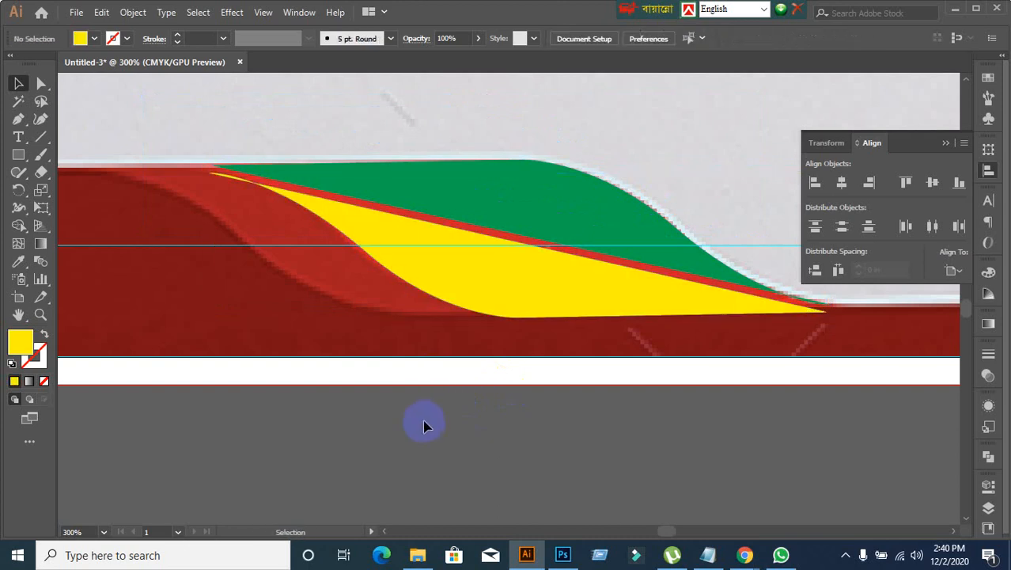
Step: Move the yellow lower half up against the green upper half so no red gap is left between them
drag(455, 298, 463, 291)
click(464, 399)
scroll(170, 125, up, 3)
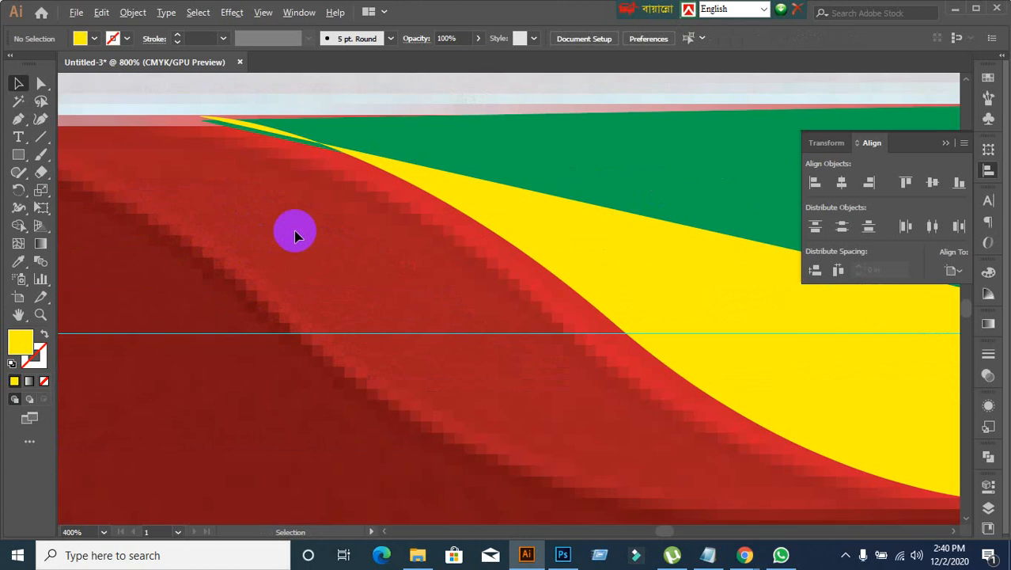
mouse_move(389, 175)
mouse_down()
mouse_move(388, 190)
mouse_move(392, 178)
mouse_up()
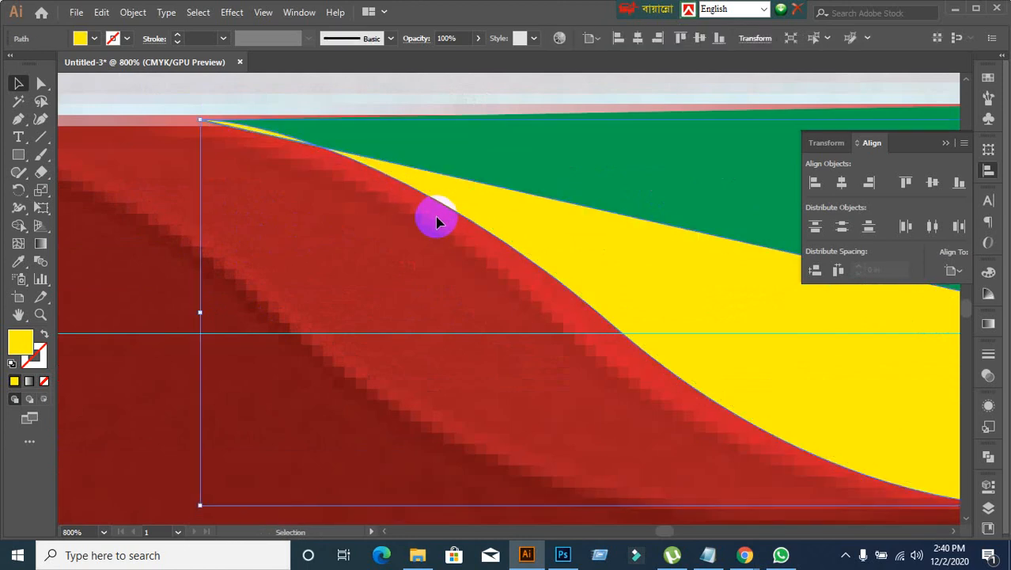
scroll(437, 222, down, 1)
scroll(485, 277, down, 3)
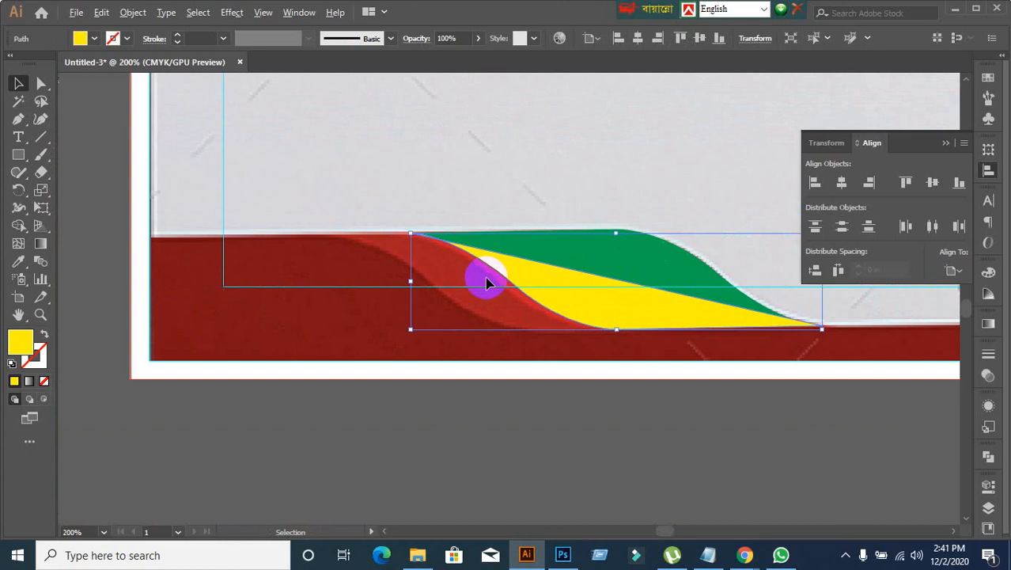
click(599, 377)
Step: Move the green and yellow halves together off the footer to the empty area below the artboard
drag(790, 358, 471, 288)
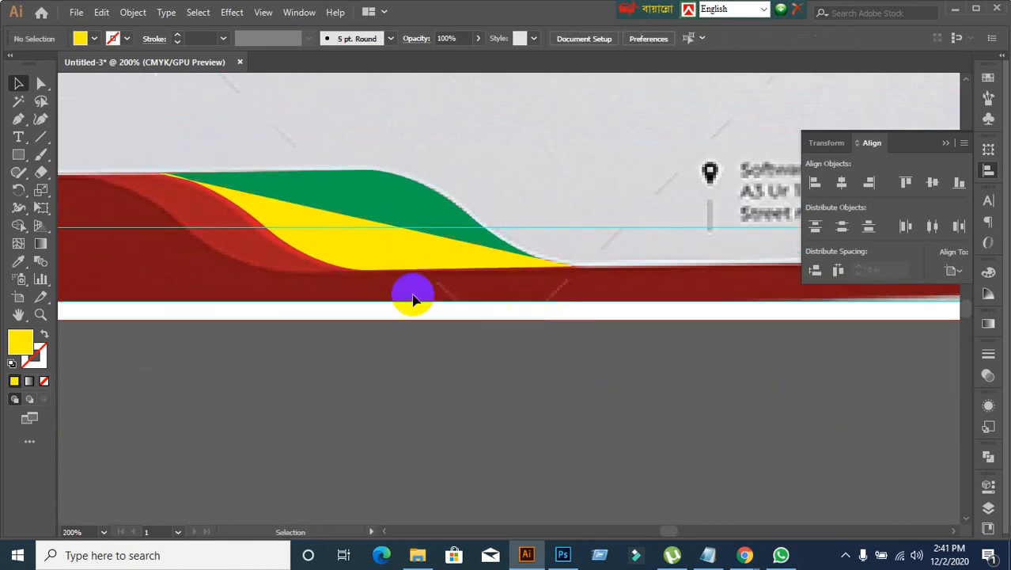
drag(429, 256, 539, 427)
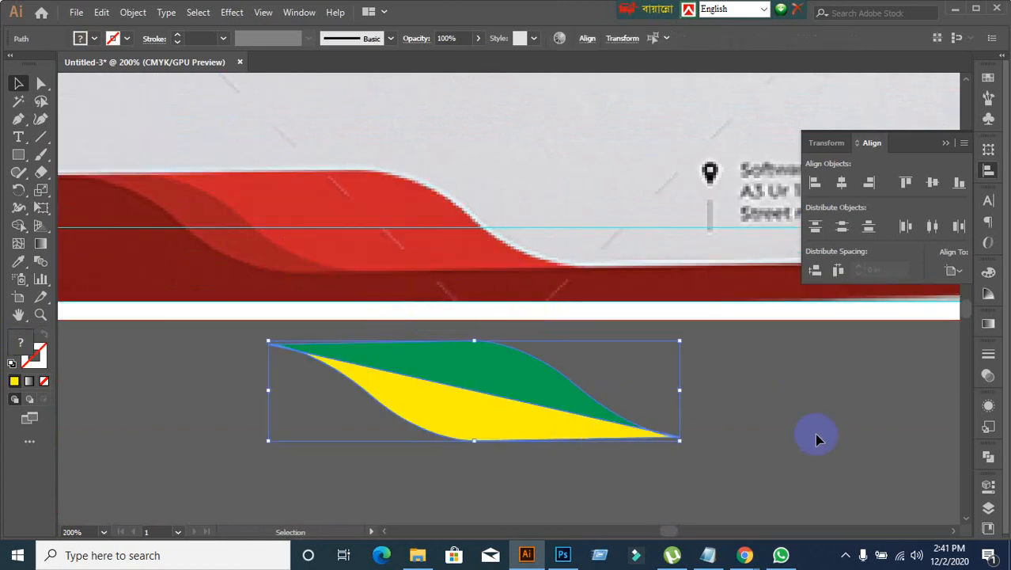
click(654, 475)
scroll(476, 481, up, 1)
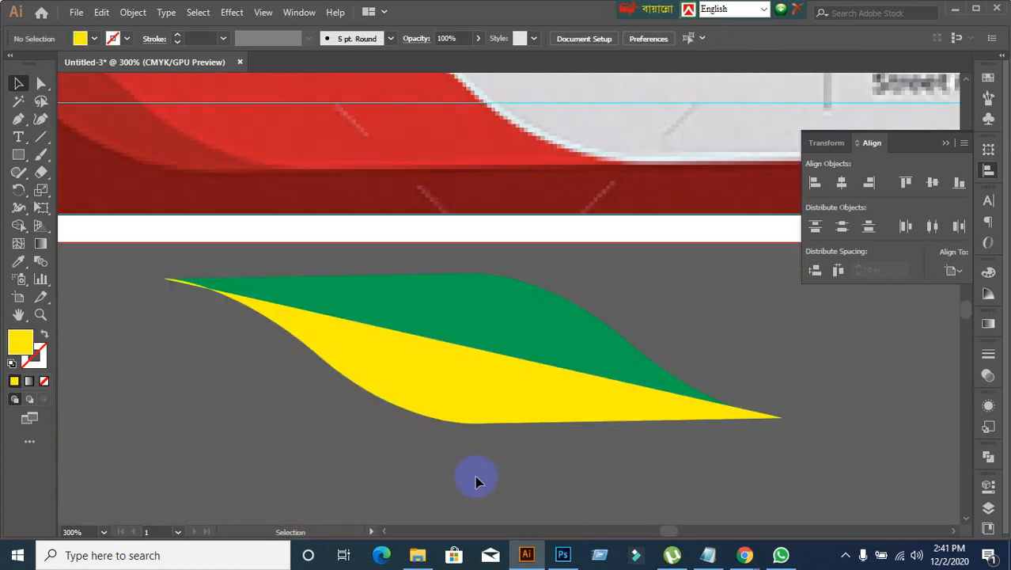
scroll(476, 481, down, 1)
scroll(480, 471, down, 2)
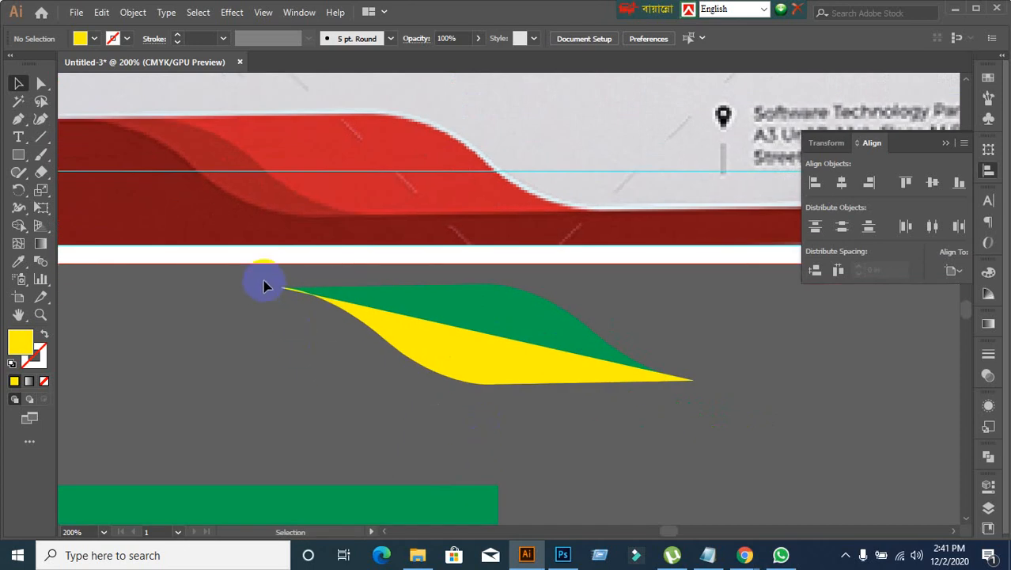
Step: Unite the green and yellow halves into a single yellow wave shape with Pathfinder
click(529, 346)
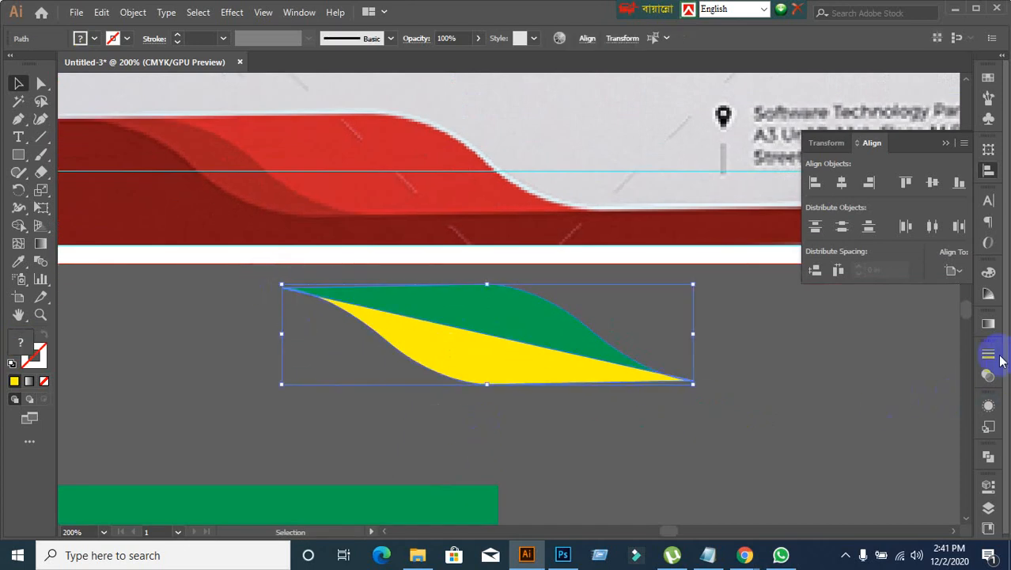
click(990, 458)
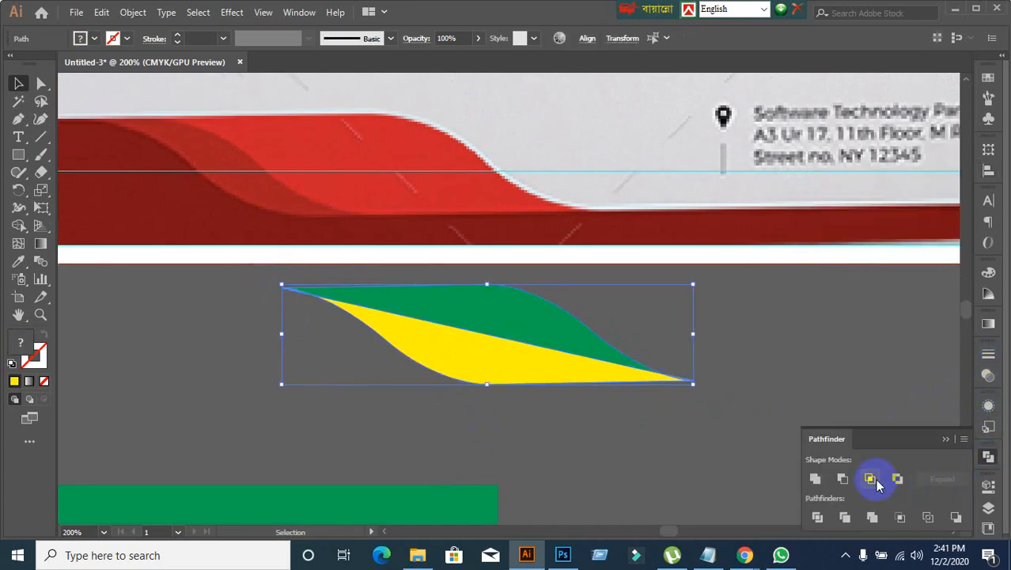
click(816, 480)
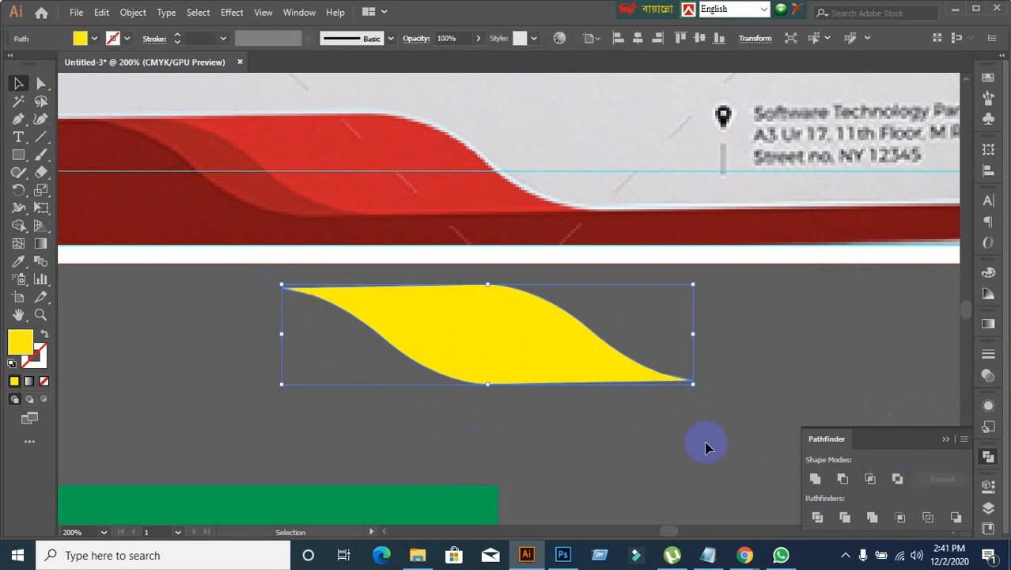
click(664, 435)
Step: Move the united yellow wave shape back over the bright red wave in the footer
scroll(729, 449, down, 1)
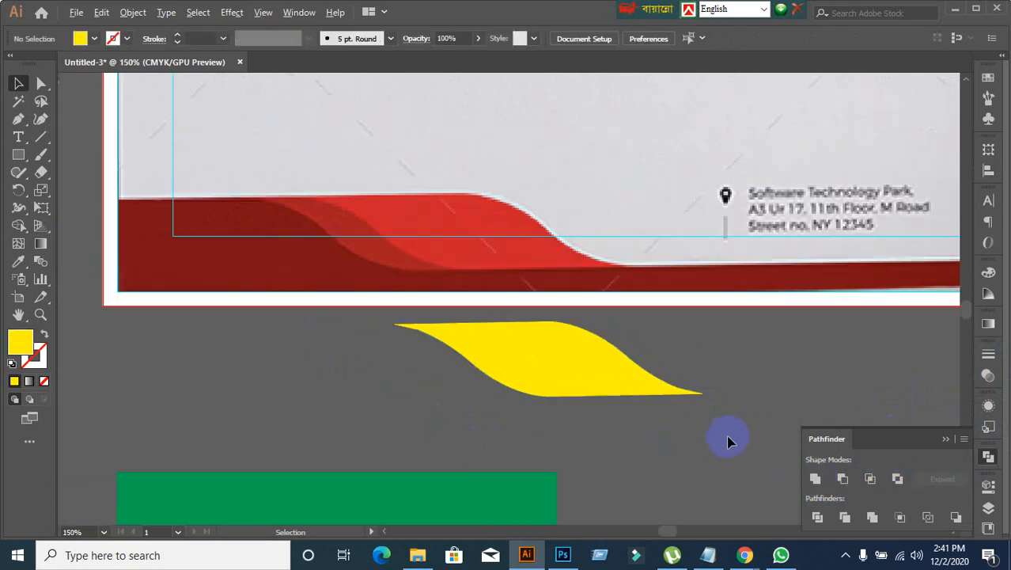
drag(594, 368, 519, 243)
click(554, 356)
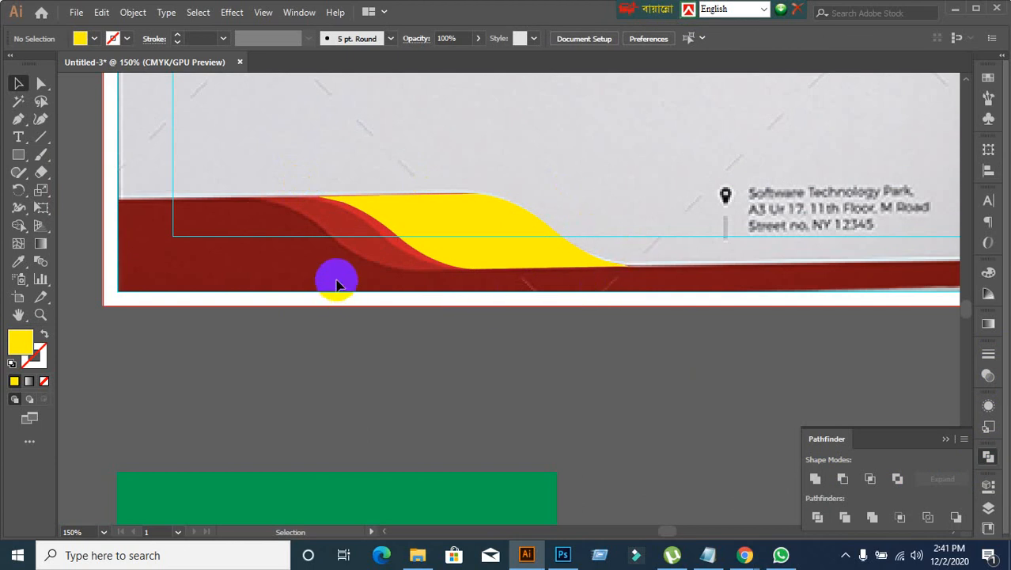
drag(448, 231, 665, 326)
key(ctrl+z)
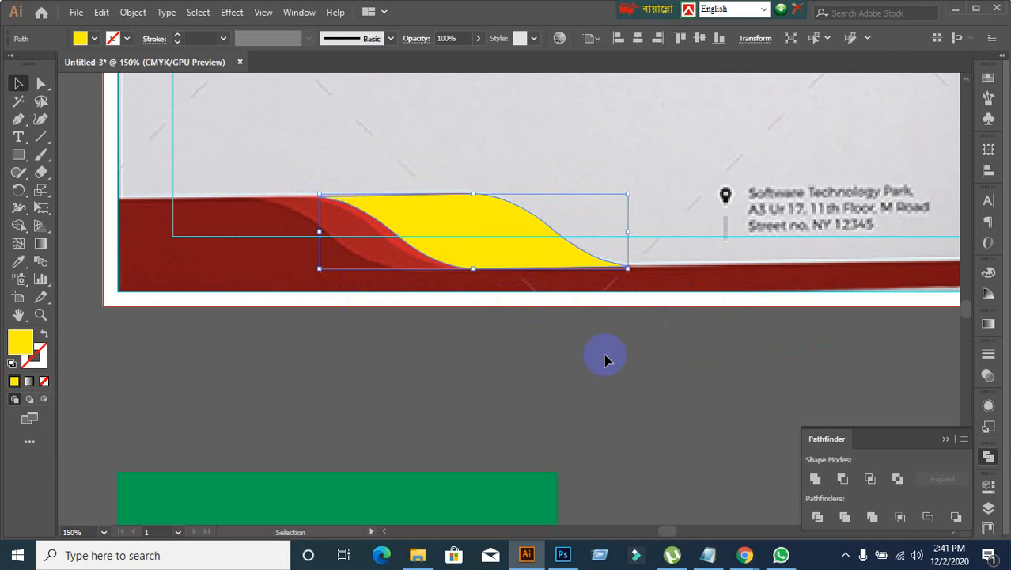
click(323, 306)
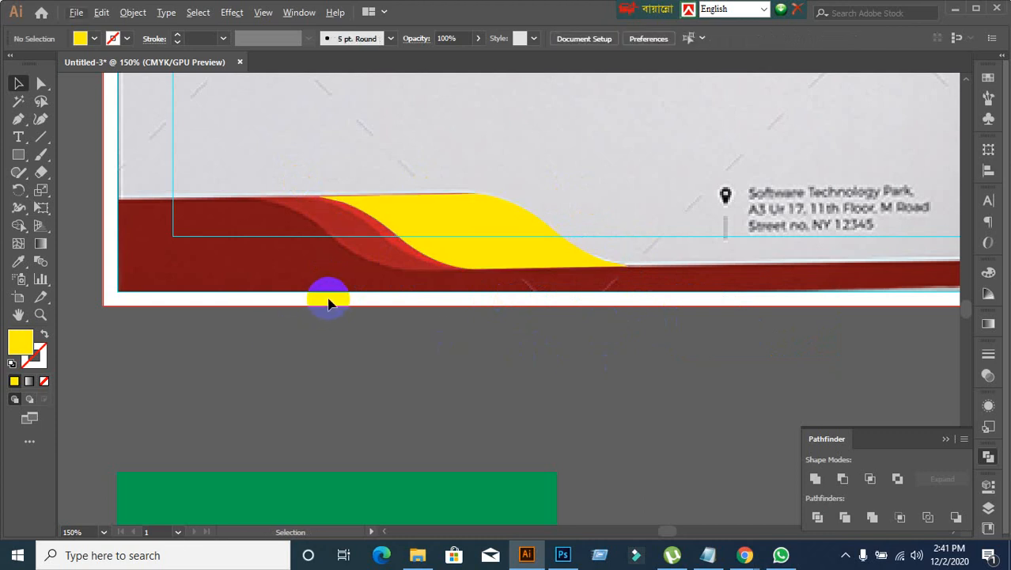
Step: Nudge the yellow wave shape slightly left and up to line up with the bright red wave's lower-left edge
scroll(315, 260, up, 1)
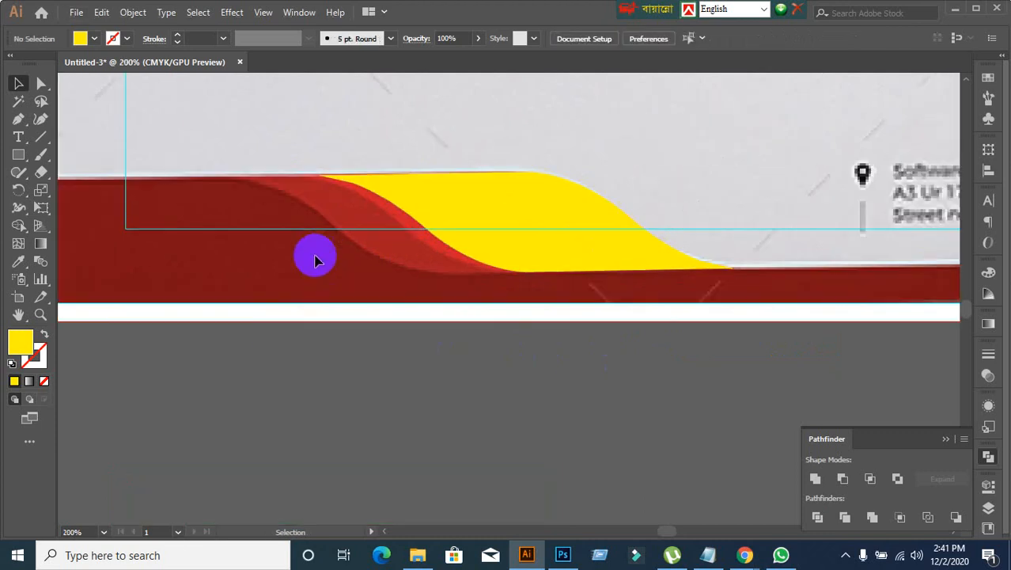
drag(461, 205, 456, 208)
key(Left)
key(Left)
key(Left)
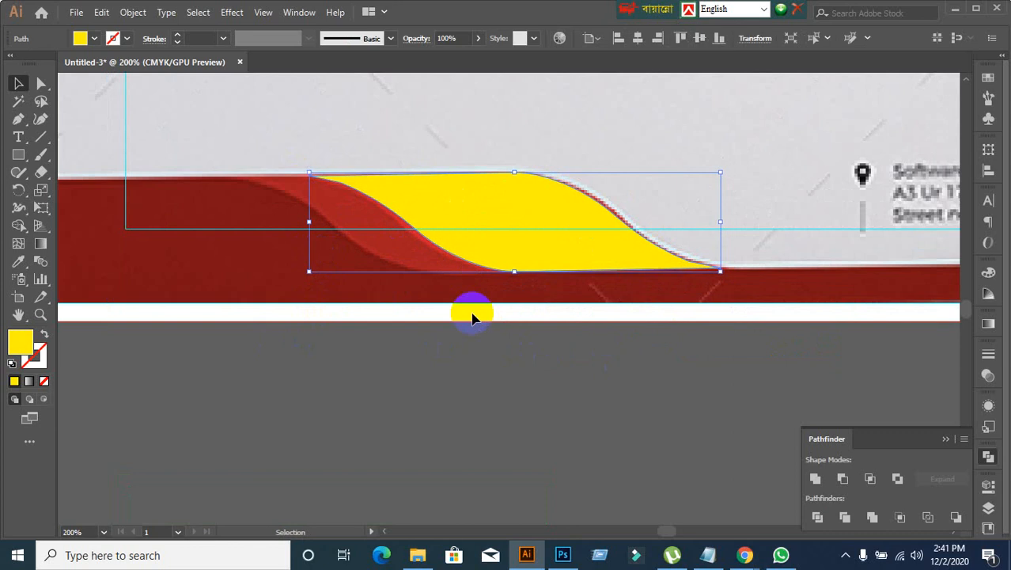
key(Up)
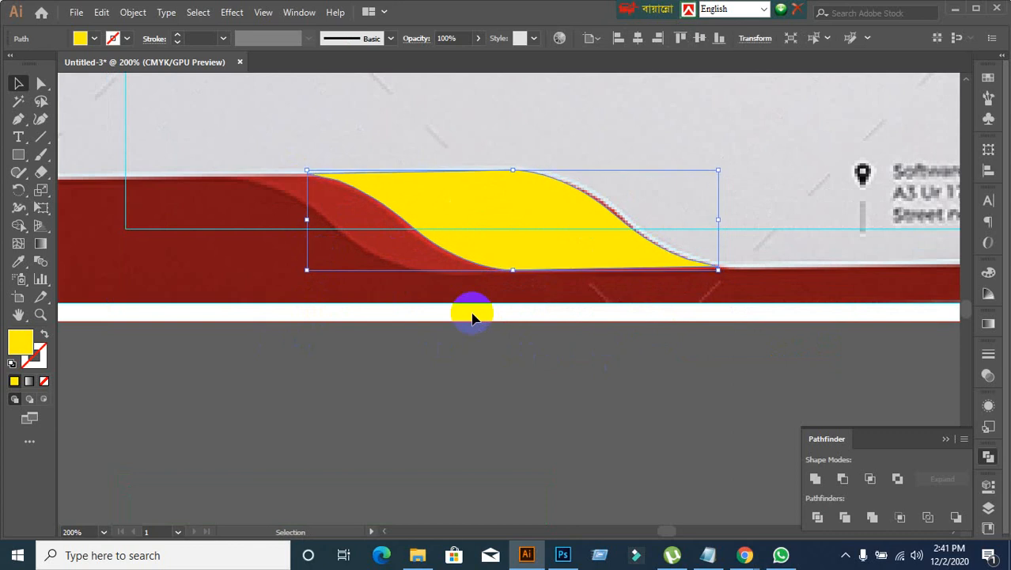
click(598, 386)
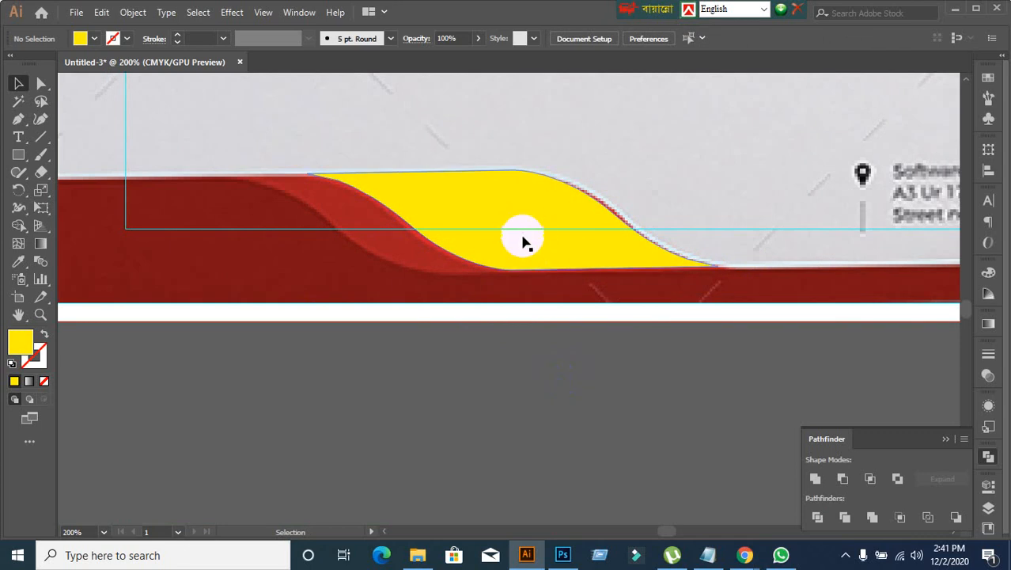
scroll(428, 281, up, 1)
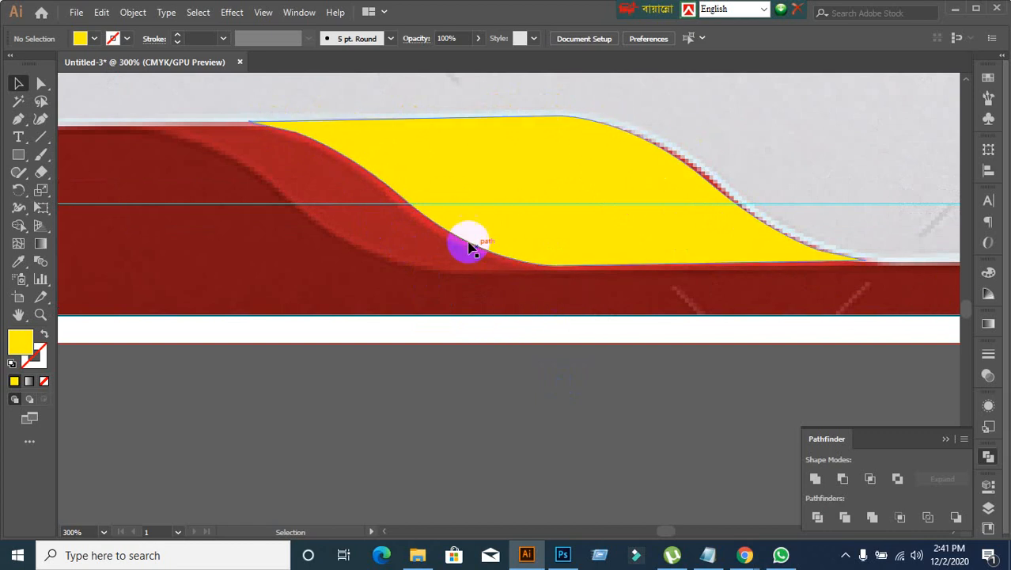
scroll(477, 408, down, 1)
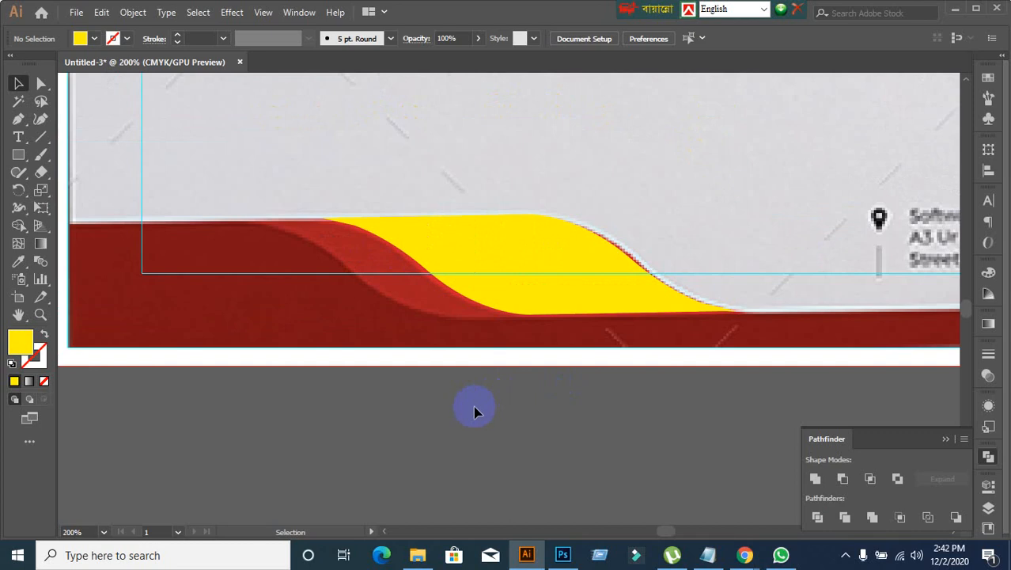
drag(508, 267, 683, 363)
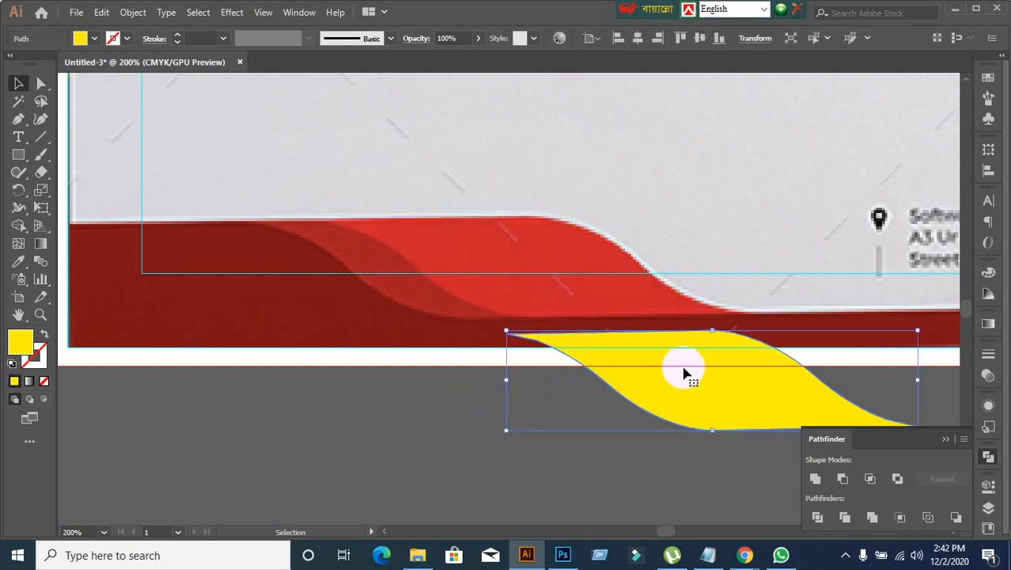
key(ctrl+z)
click(479, 400)
scroll(484, 413, down, 1)
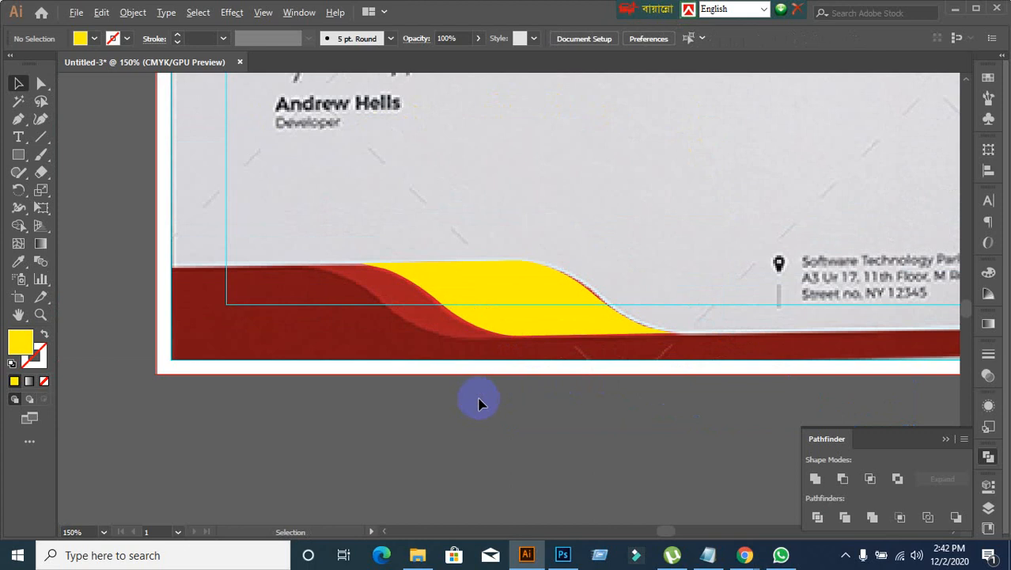
Step: Place a copy of the yellow wave shape to its left, covering the medium red band of the footer
scroll(484, 414, up, 2)
scroll(484, 413, left, 3)
scroll(524, 378, down, 1)
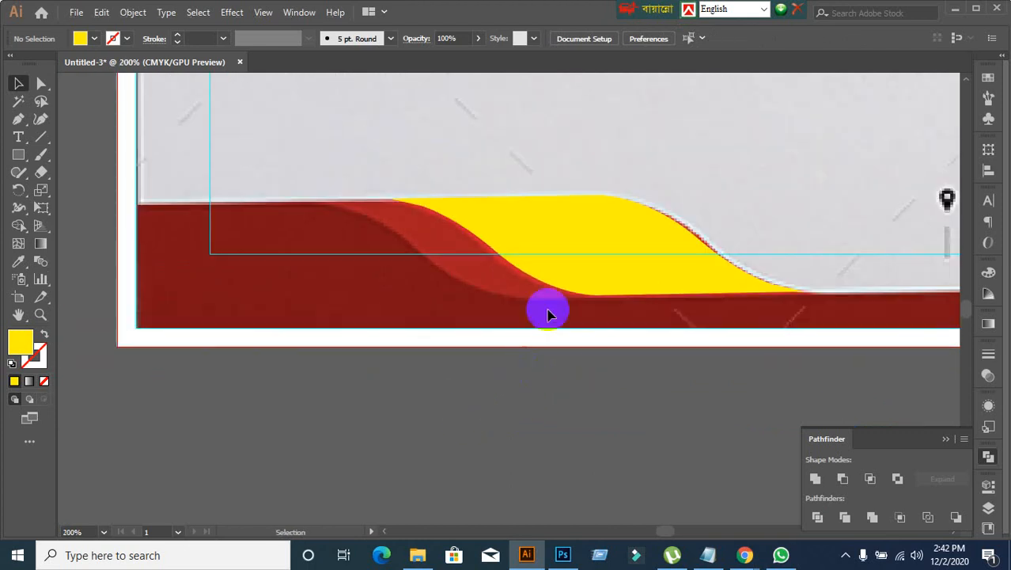
click(567, 268)
drag(567, 268, 489, 274)
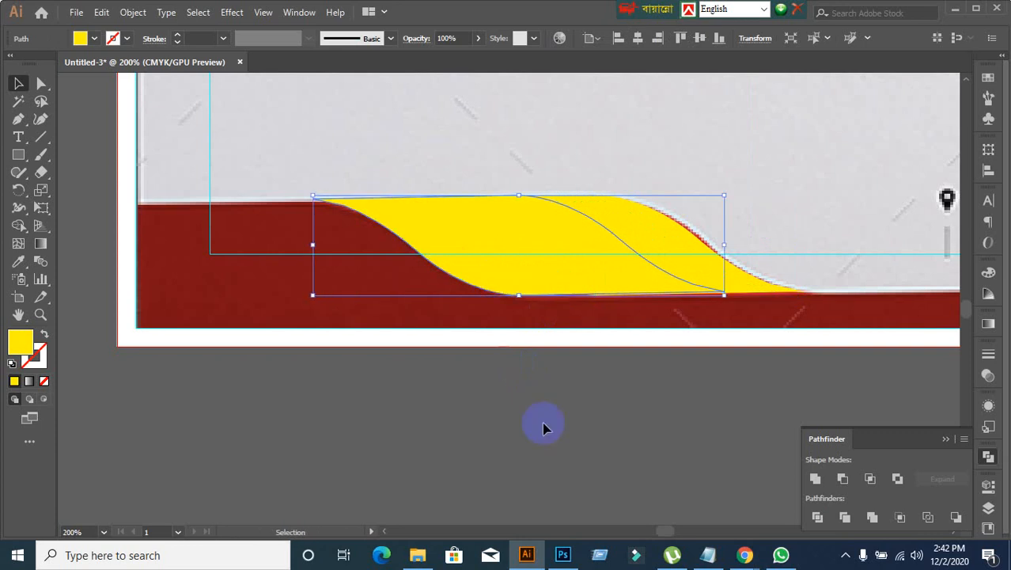
Step: Fill the copied wave shape with light blue and send it backward behind the yellow one
click(96, 38)
click(82, 63)
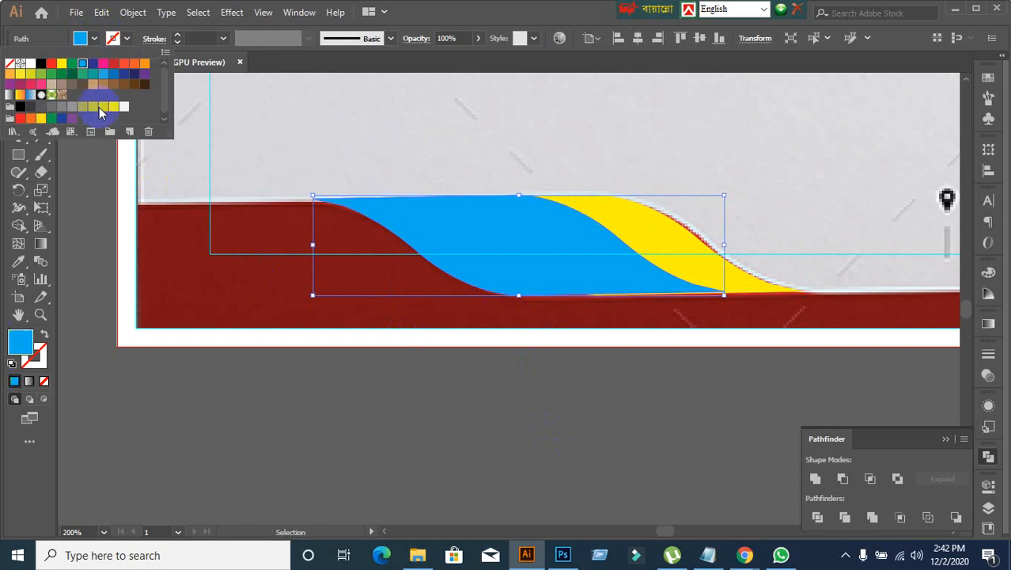
click(321, 449)
click(566, 466)
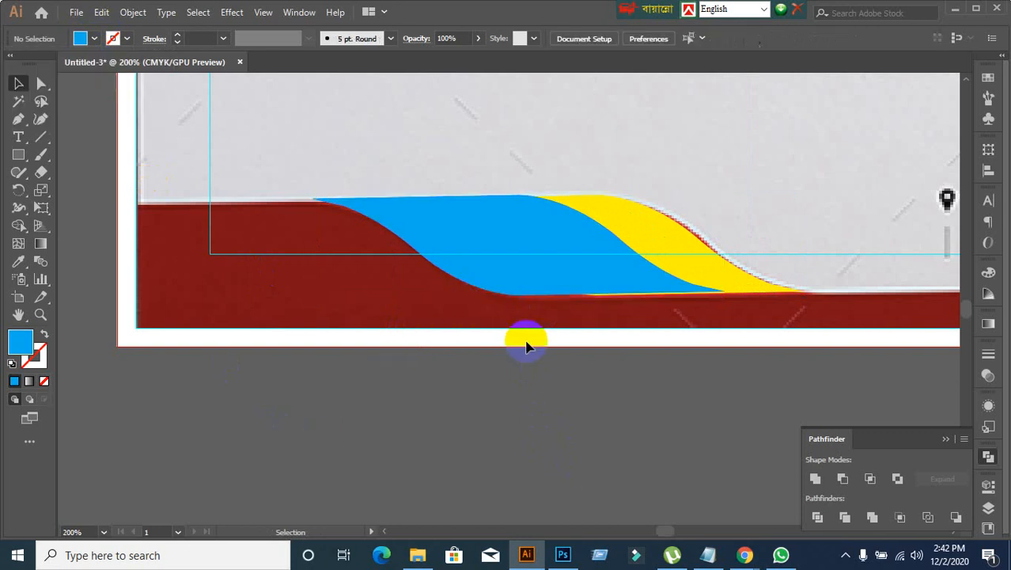
click(522, 277)
key(ctrl+bracketleft)
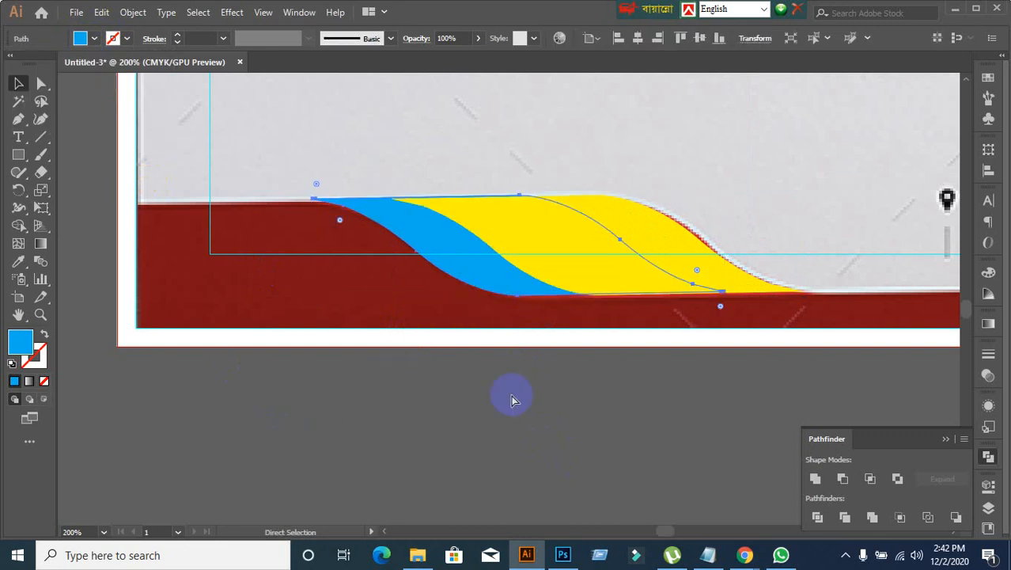
Step: Move the light blue and yellow wave shapes together up off the footer onto the grey area above it
click(511, 398)
alt+scroll(511, 407, down, 1)
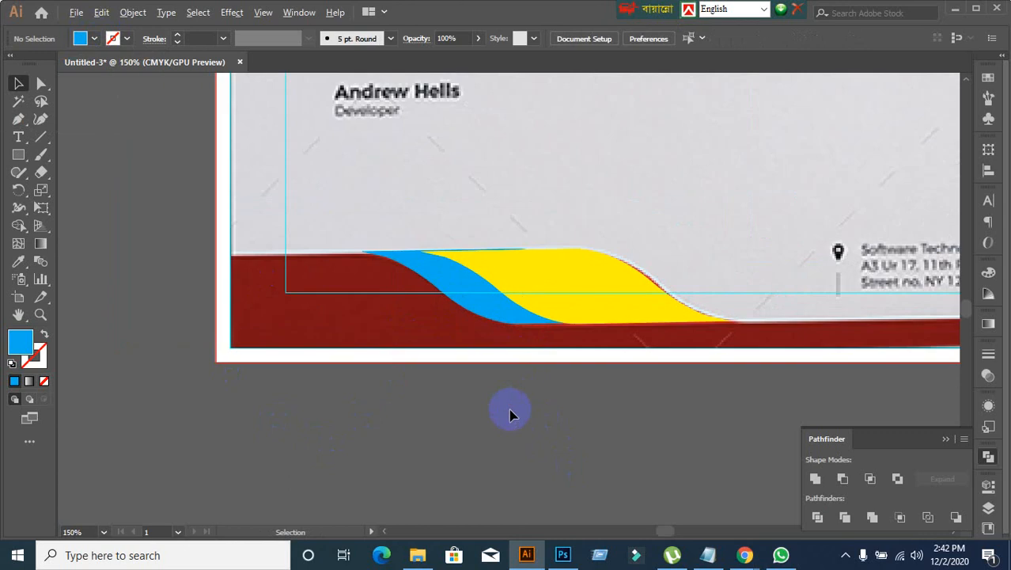
drag(514, 354, 714, 222)
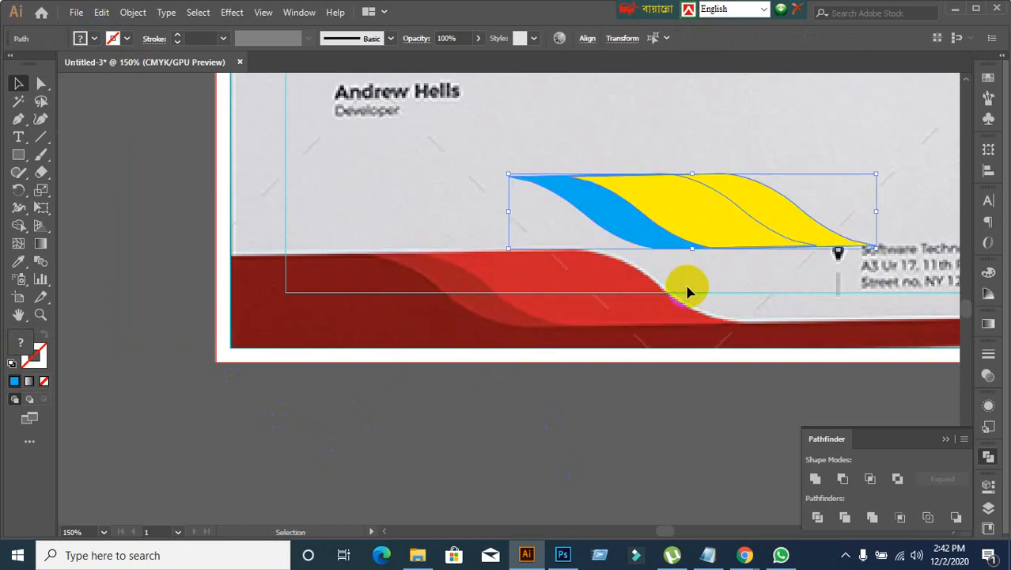
click(621, 408)
Step: Set alignment relative to the selection and align the light blue and yellow waves by their top edges
drag(587, 169, 632, 233)
click(987, 167)
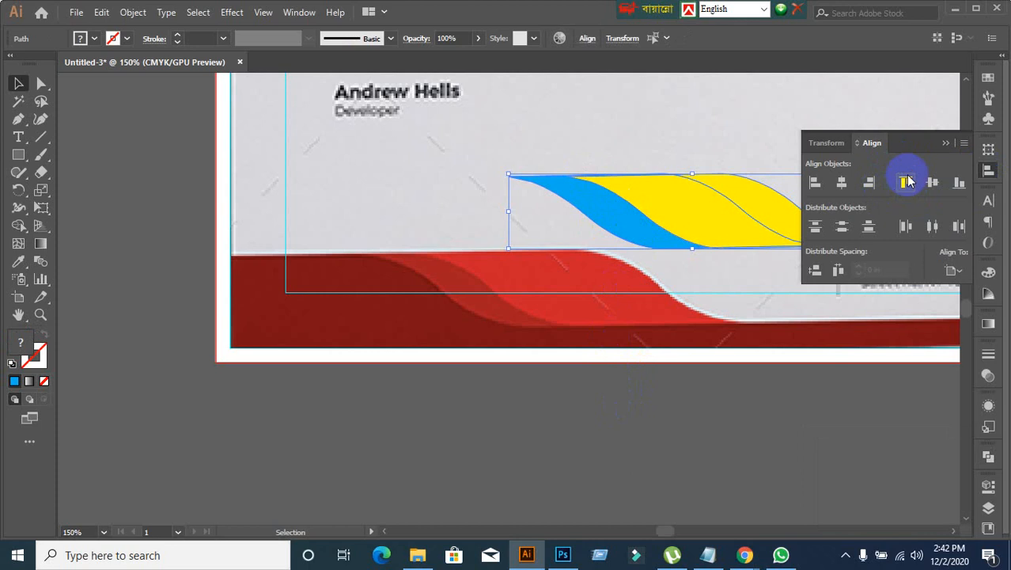
click(908, 181)
key(ctrl+z)
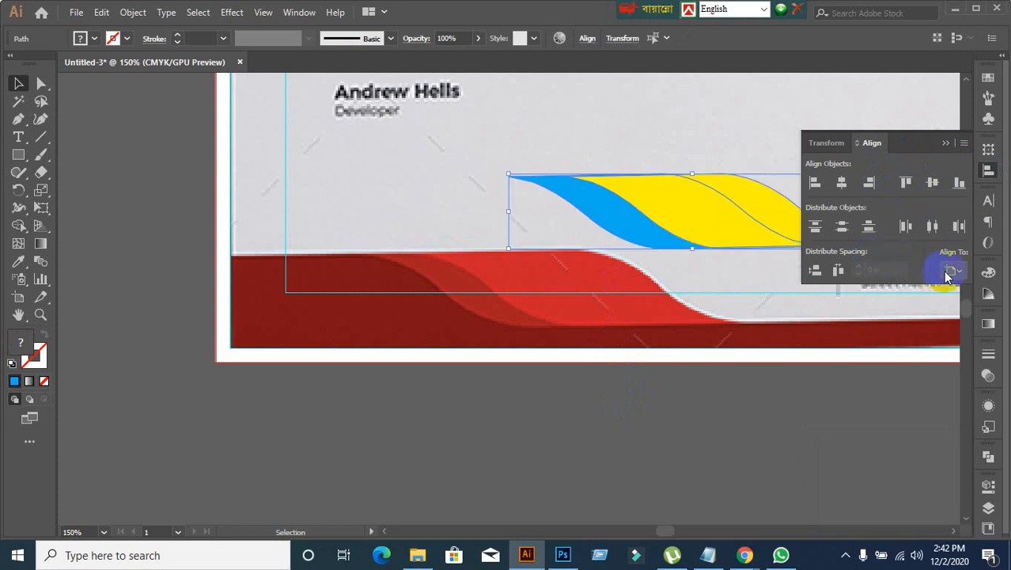
click(950, 272)
click(935, 287)
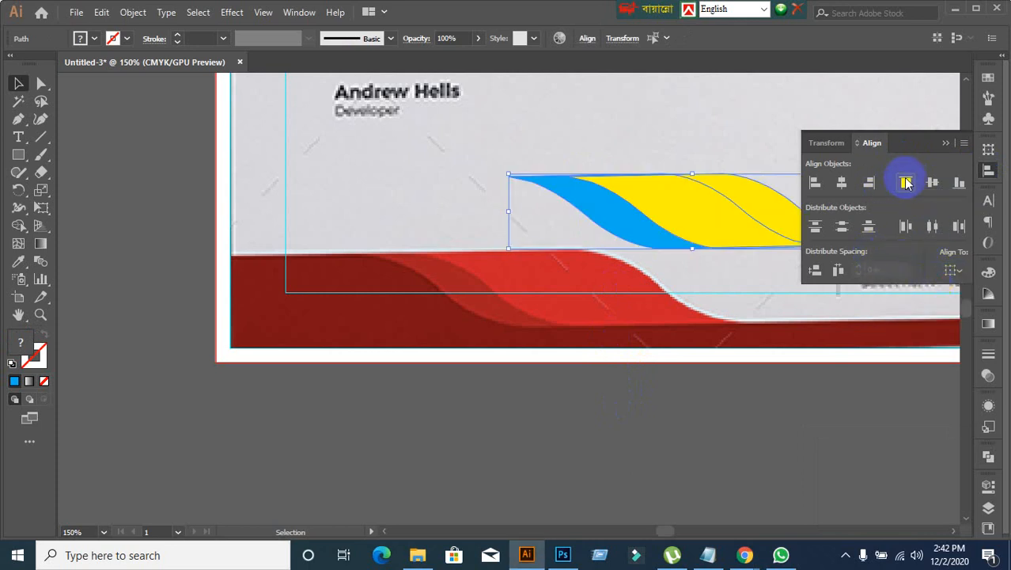
click(604, 434)
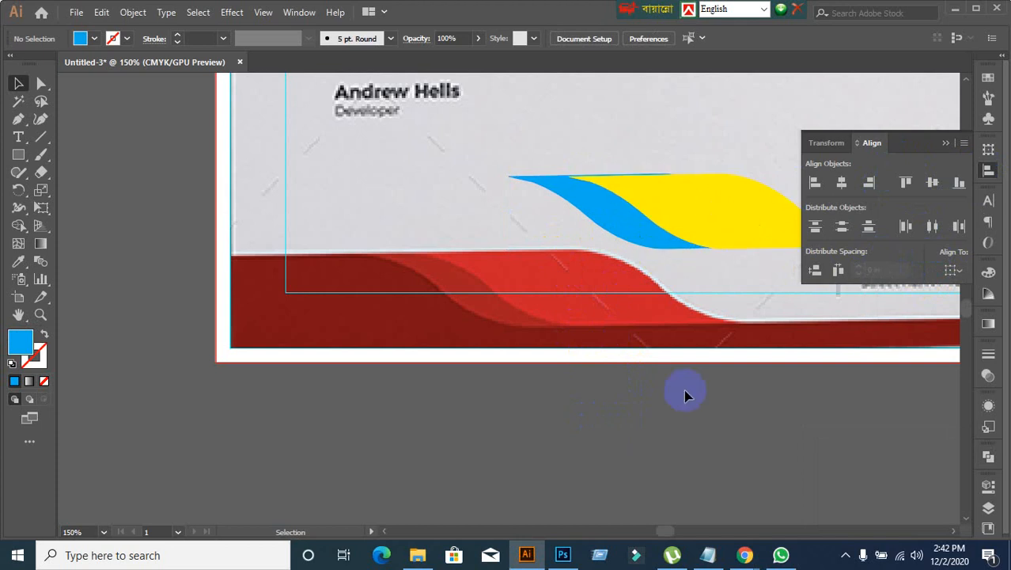
Step: Move the light blue and yellow waves back down onto the footer, just above its lower guide
scroll(683, 380, down, 1)
drag(684, 380, 577, 355)
scroll(490, 342, up, 1)
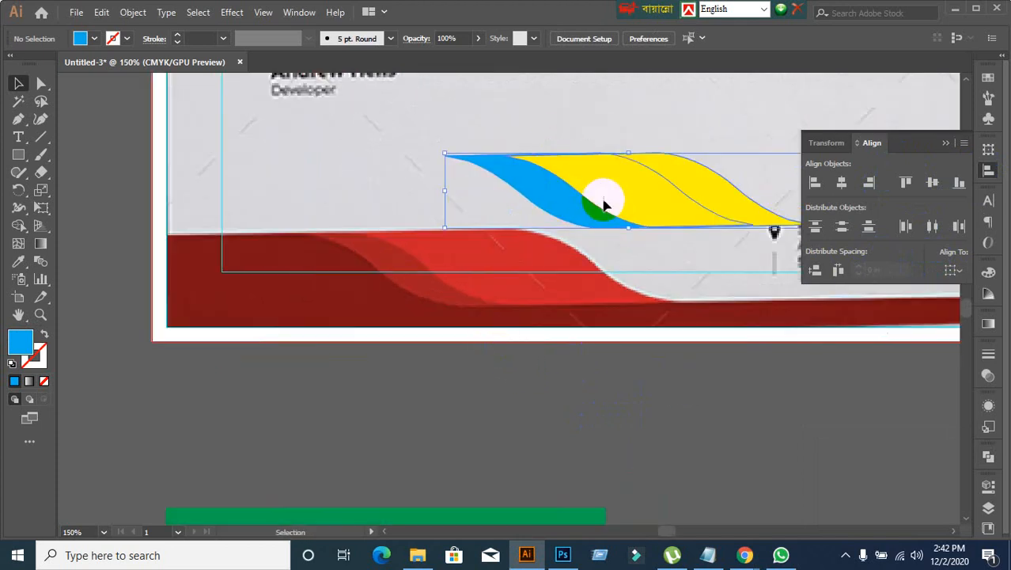
drag(598, 199, 504, 295)
click(525, 410)
click(515, 294)
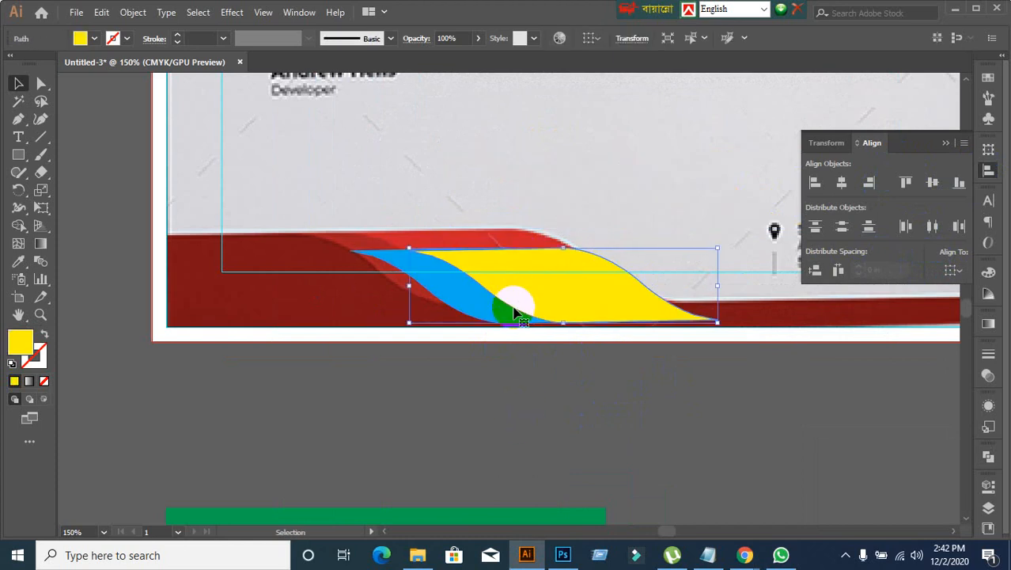
click(406, 344)
click(404, 273)
click(413, 350)
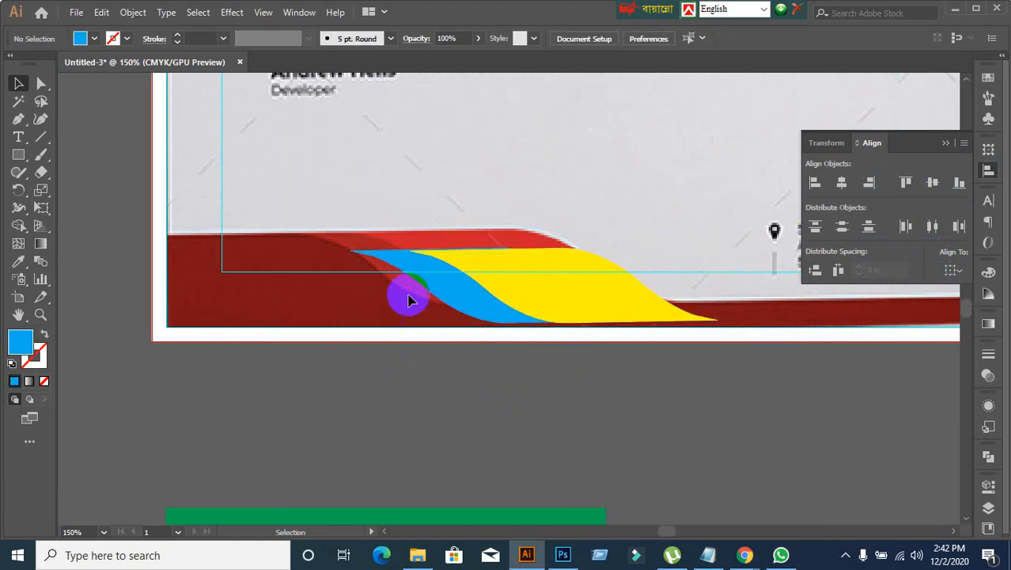
Step: Examine the anchor points at the light blue wave's left tip with the Direct Selection tool
scroll(350, 253, up, 4)
click(345, 216)
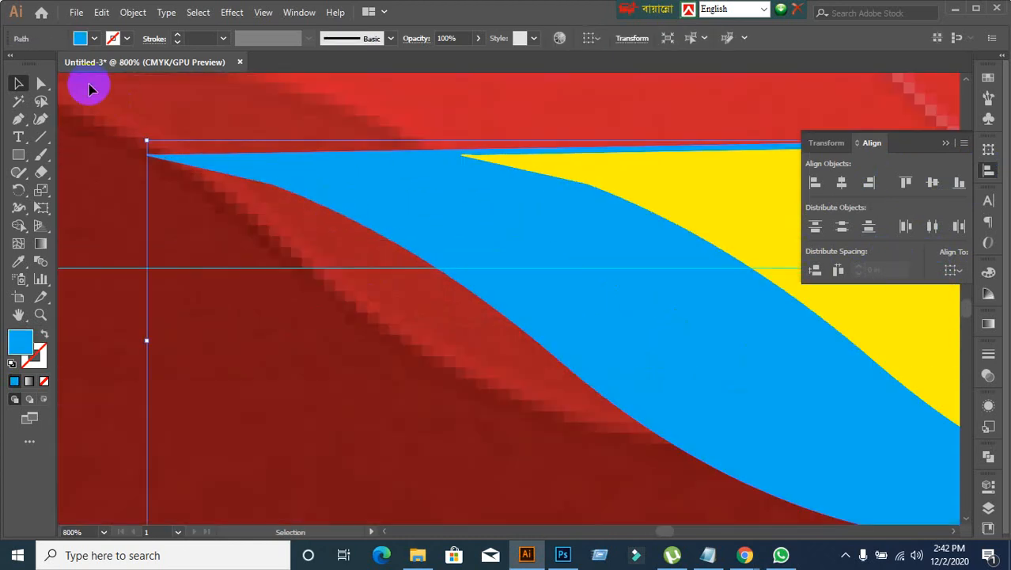
click(42, 85)
click(276, 188)
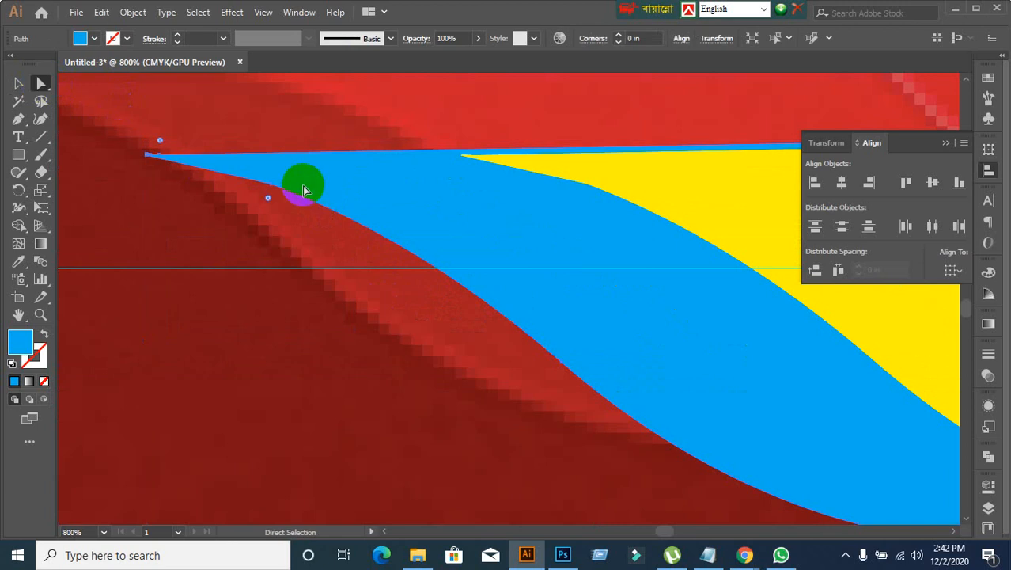
scroll(147, 152, up, 3)
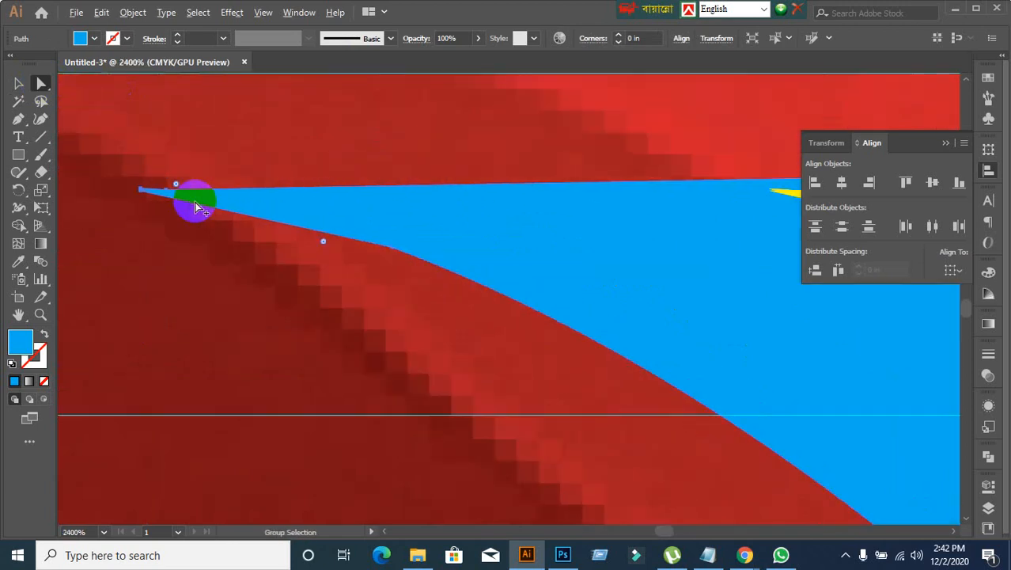
scroll(194, 204, down, 5)
click(339, 228)
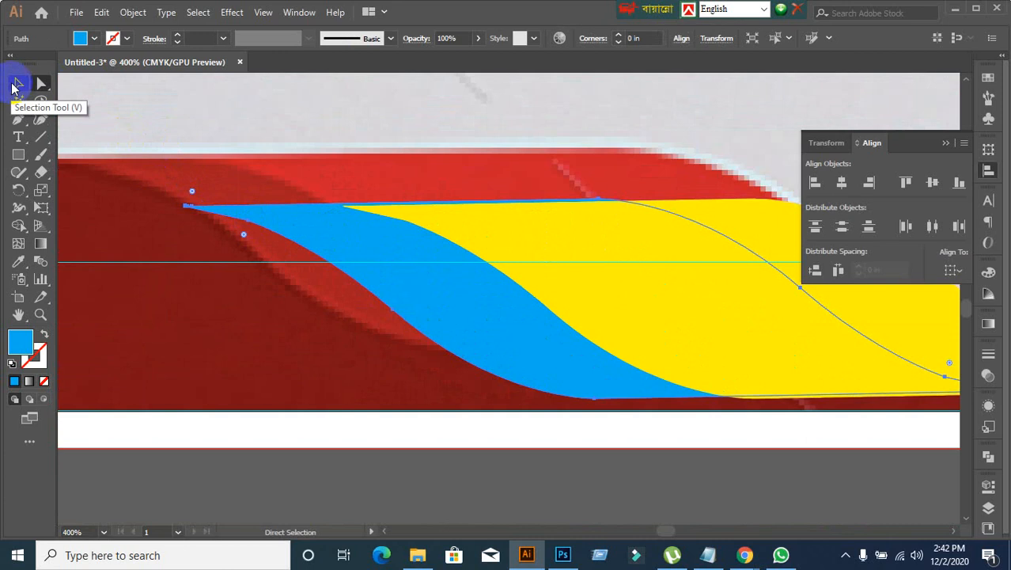
click(16, 84)
click(382, 473)
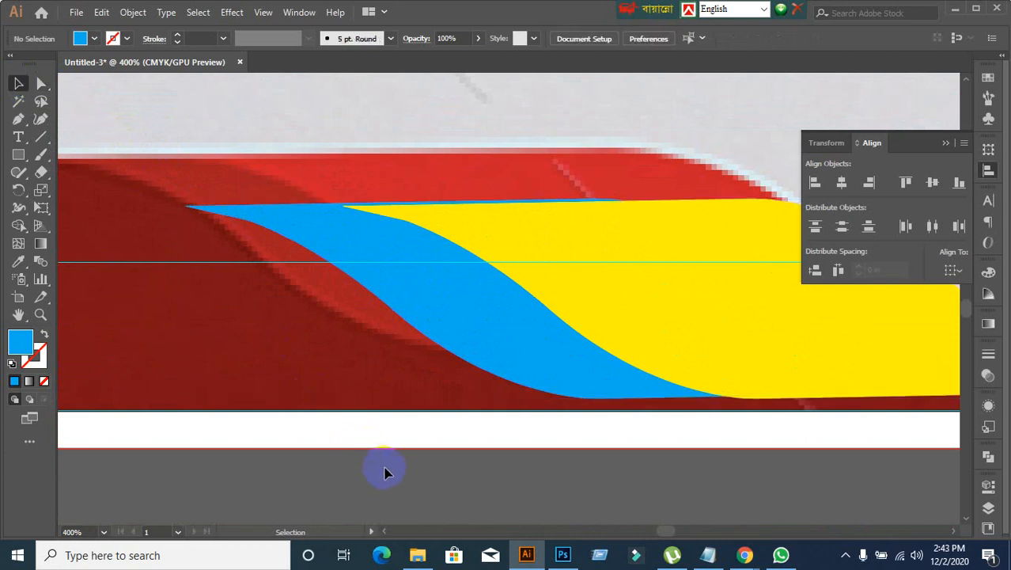
Step: Examine how the upper and lower edges of the light blue and yellow waves line up
scroll(385, 473, down, 1)
scroll(403, 472, down, 3)
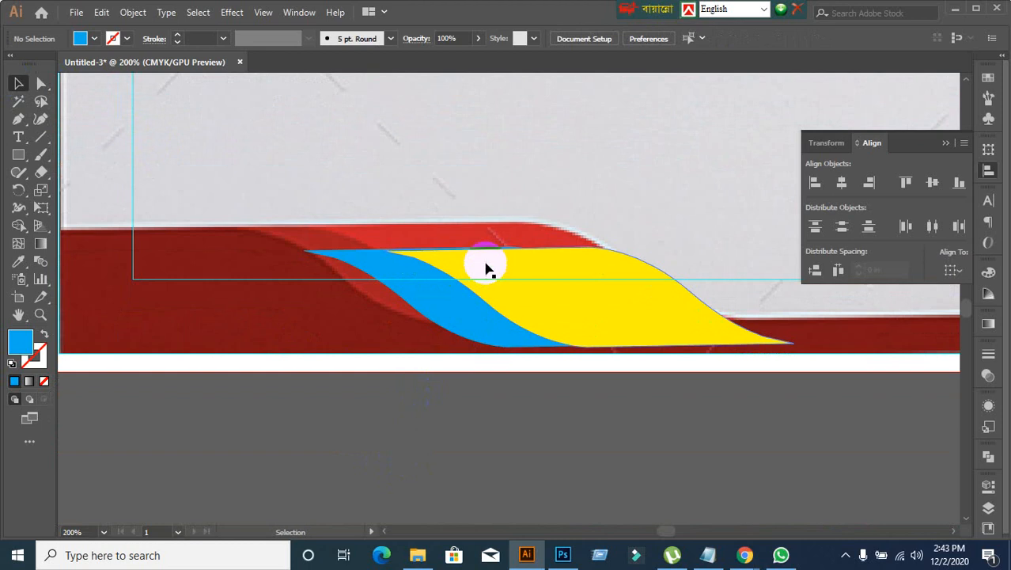
scroll(432, 273, up, 1)
scroll(413, 269, down, 1)
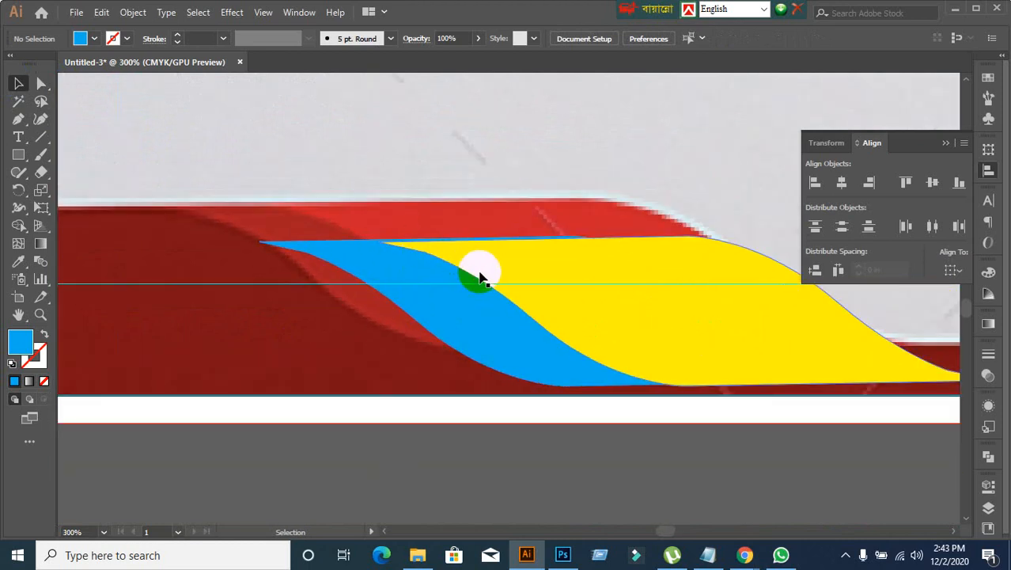
click(484, 277)
click(461, 421)
scroll(456, 351, up, 3)
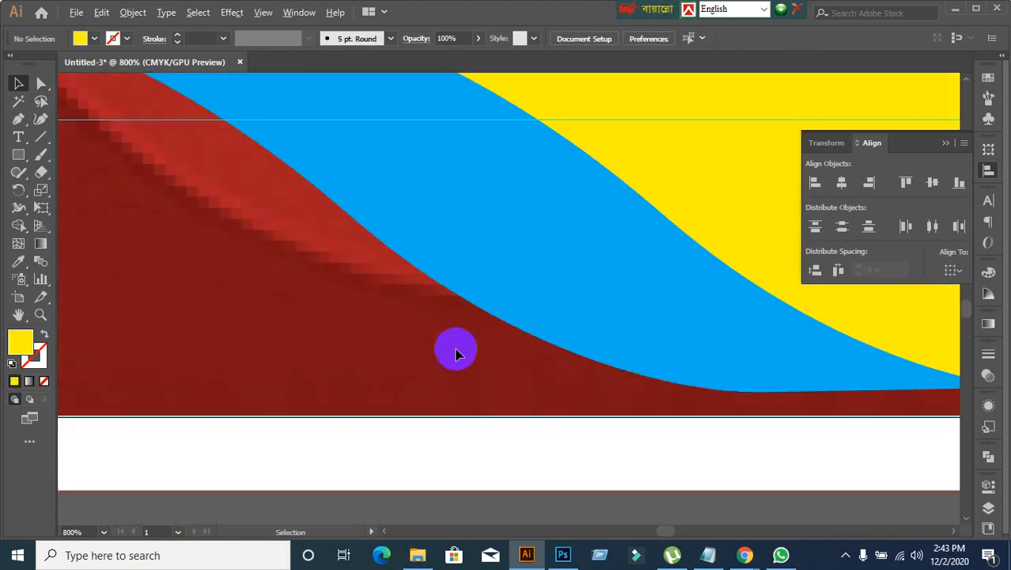
scroll(469, 324, down, 1)
scroll(594, 345, down, 1)
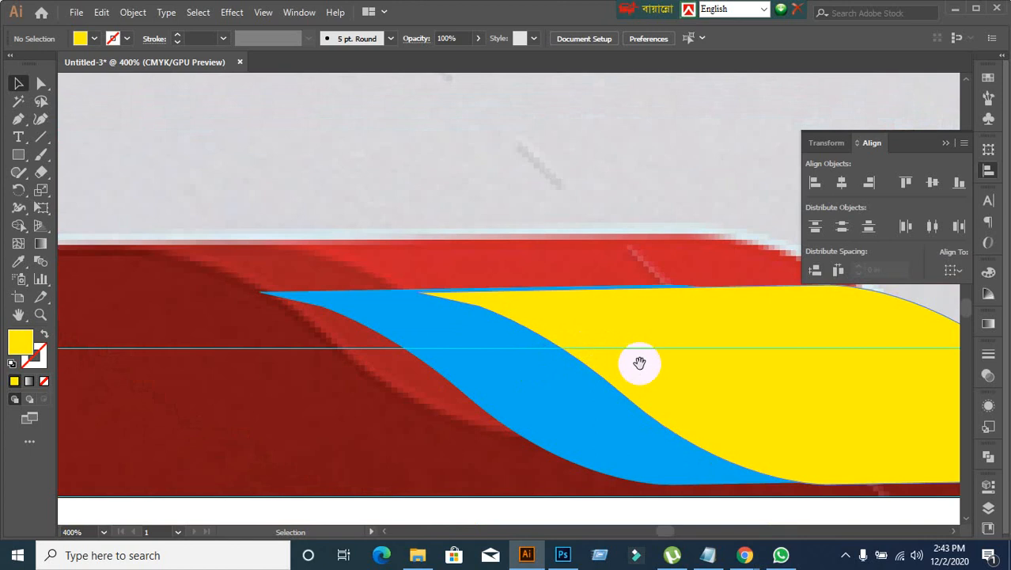
drag(473, 227, 476, 294)
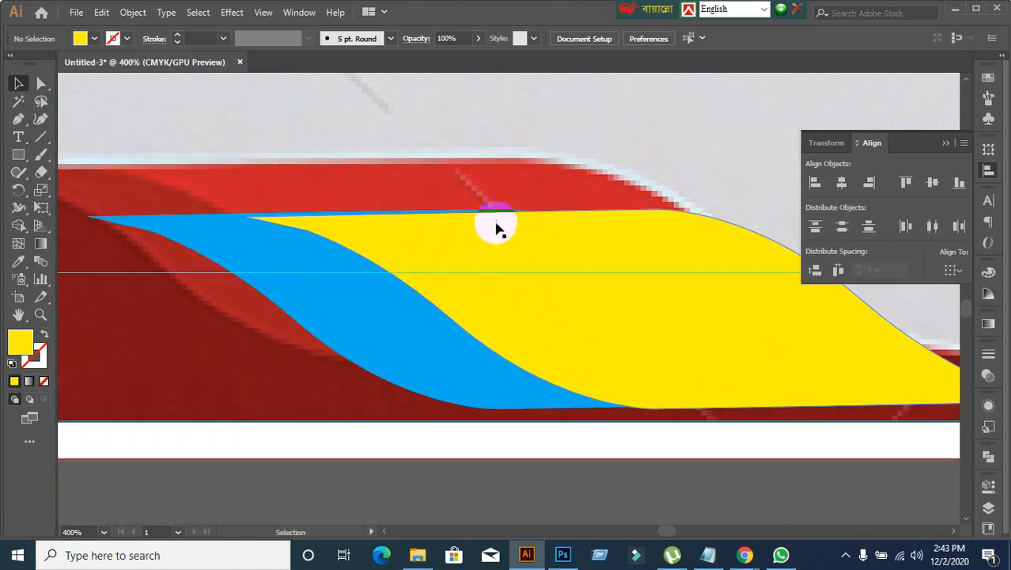
Step: Select the light blue and yellow waves and align them by their vertical centres
scroll(508, 266, down, 1)
click(485, 392)
click(501, 347)
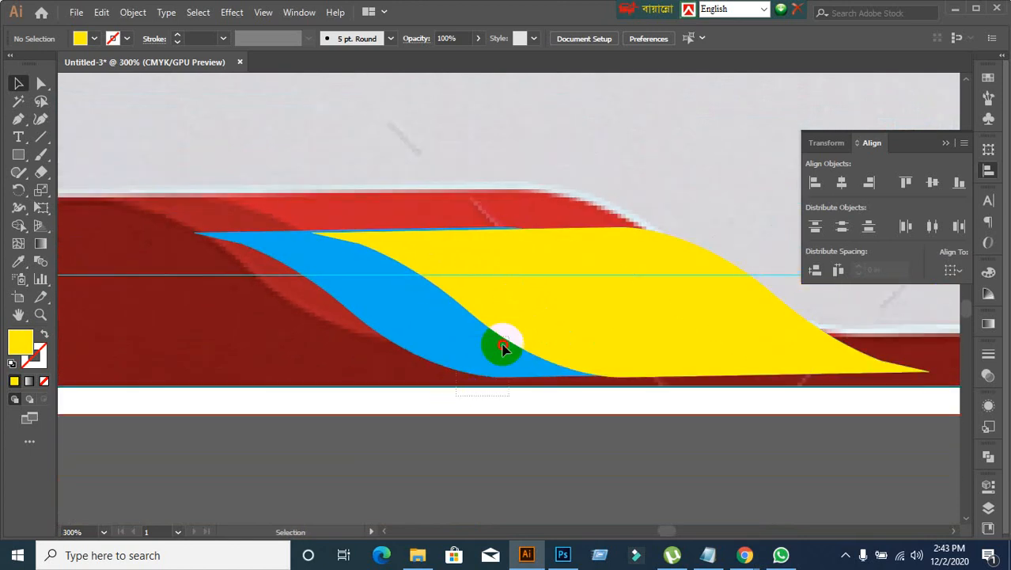
click(583, 318)
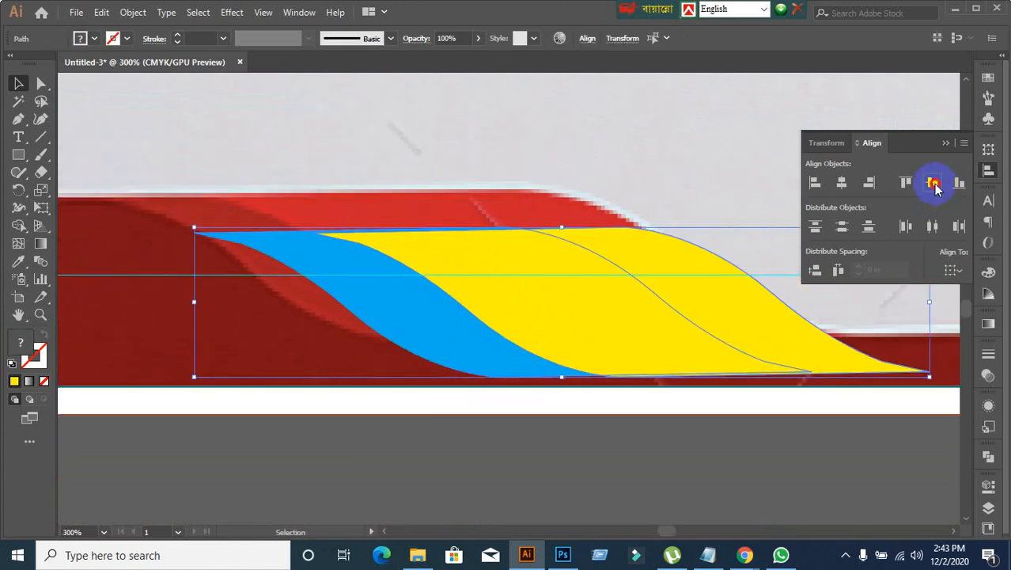
click(602, 378)
click(383, 348)
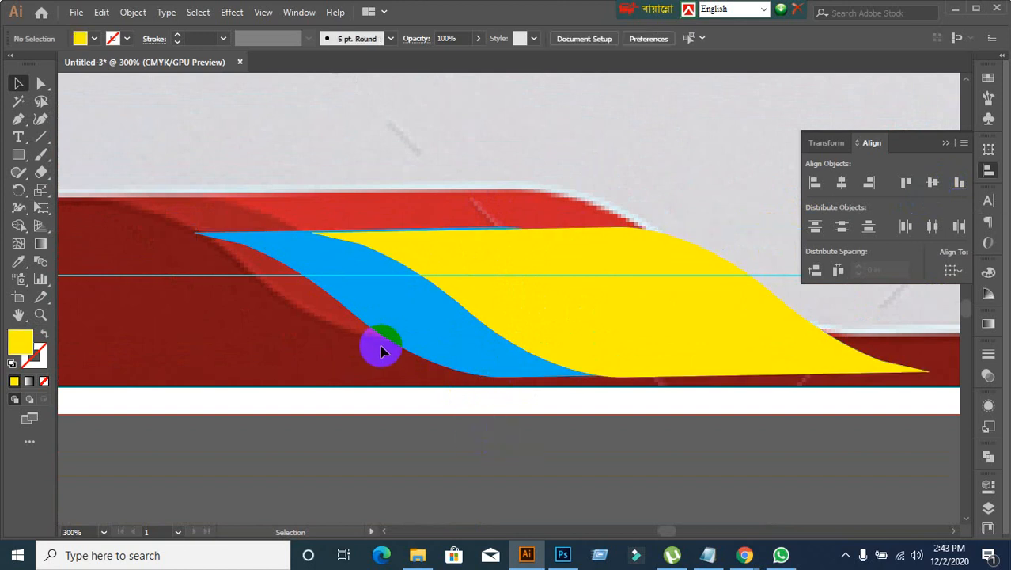
Step: Move both aligned waves up and slightly right, onto the grey area just above the footer's red wave
click(492, 328)
drag(540, 336, 584, 194)
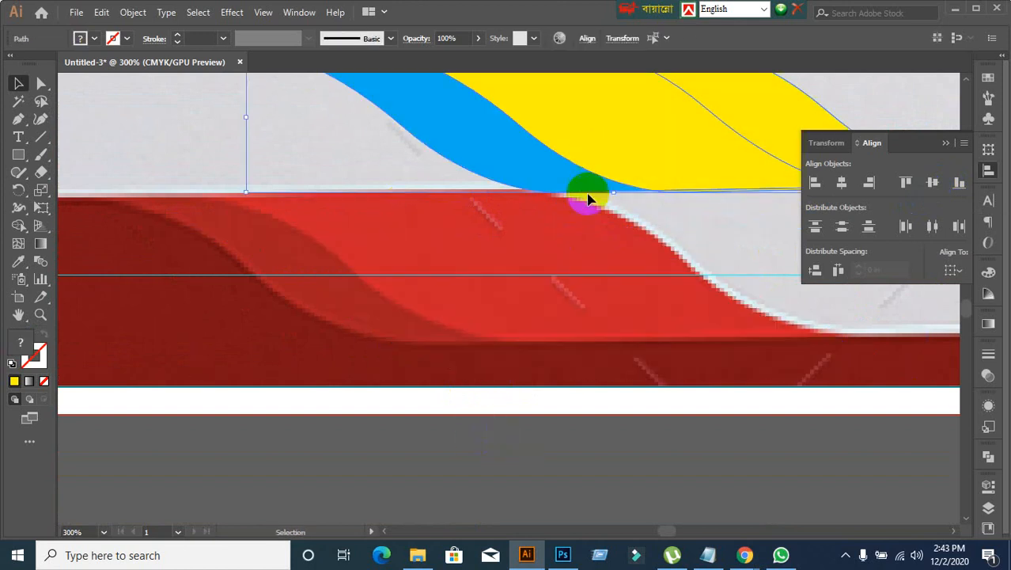
scroll(483, 445, up, 2)
click(655, 443)
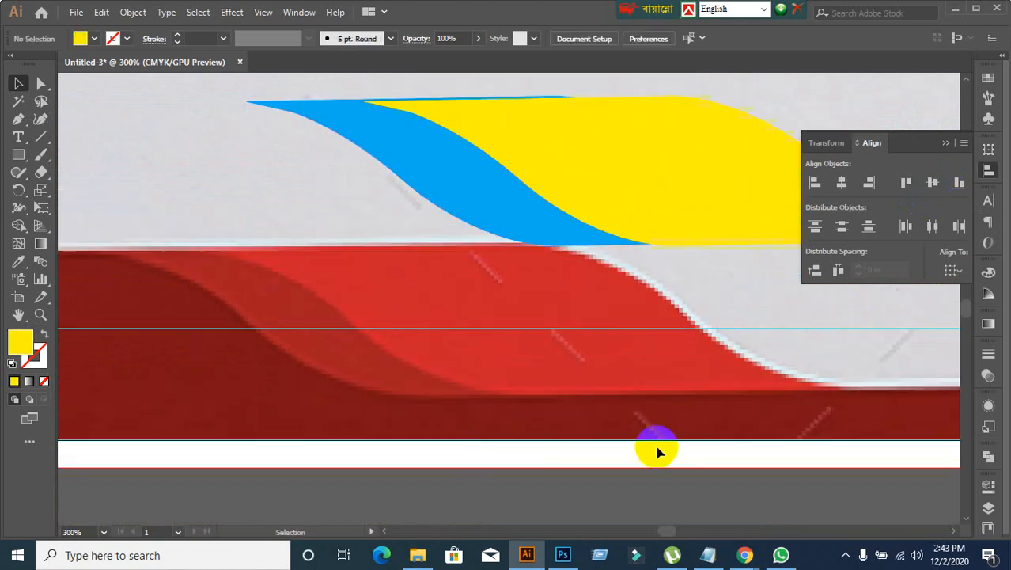
drag(634, 293, 531, 303)
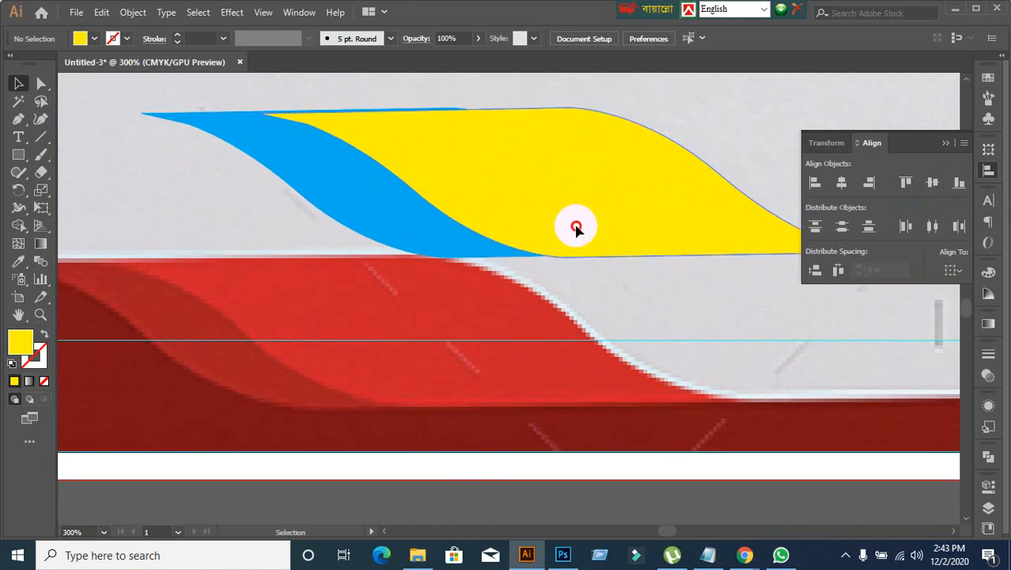
drag(576, 228, 563, 209)
key(ctrl+z)
click(625, 331)
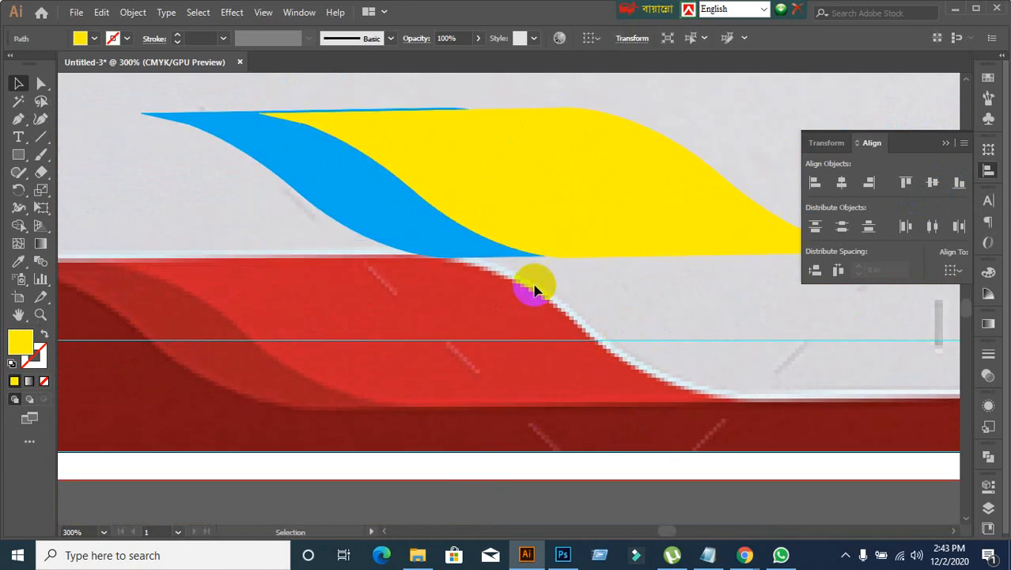
click(467, 247)
click(638, 341)
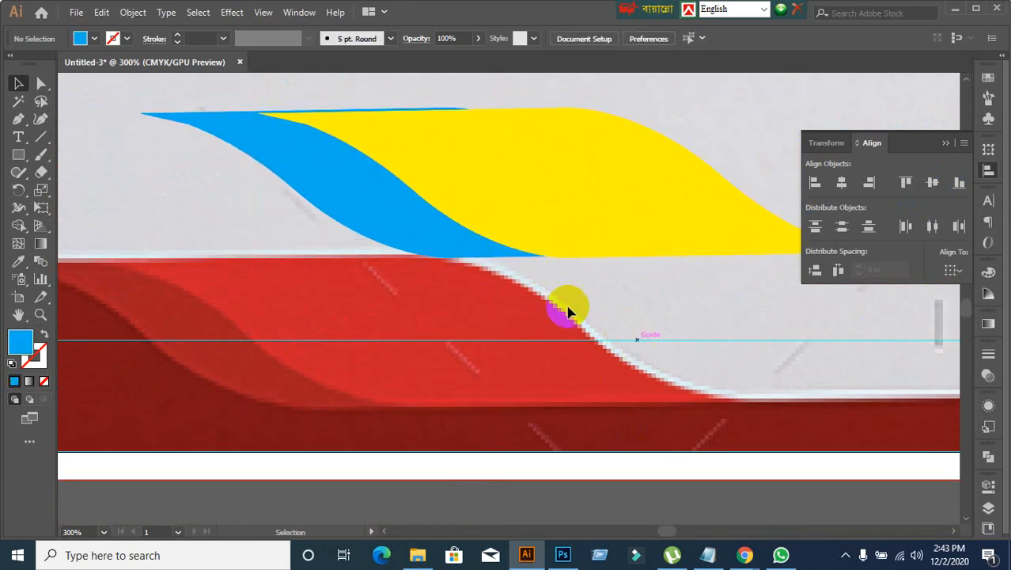
click(489, 246)
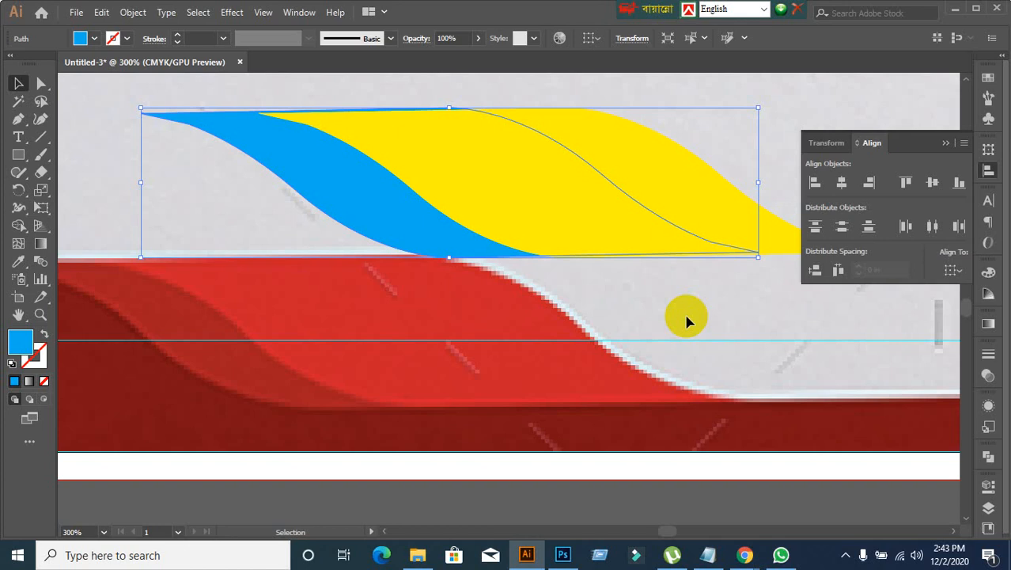
click(681, 319)
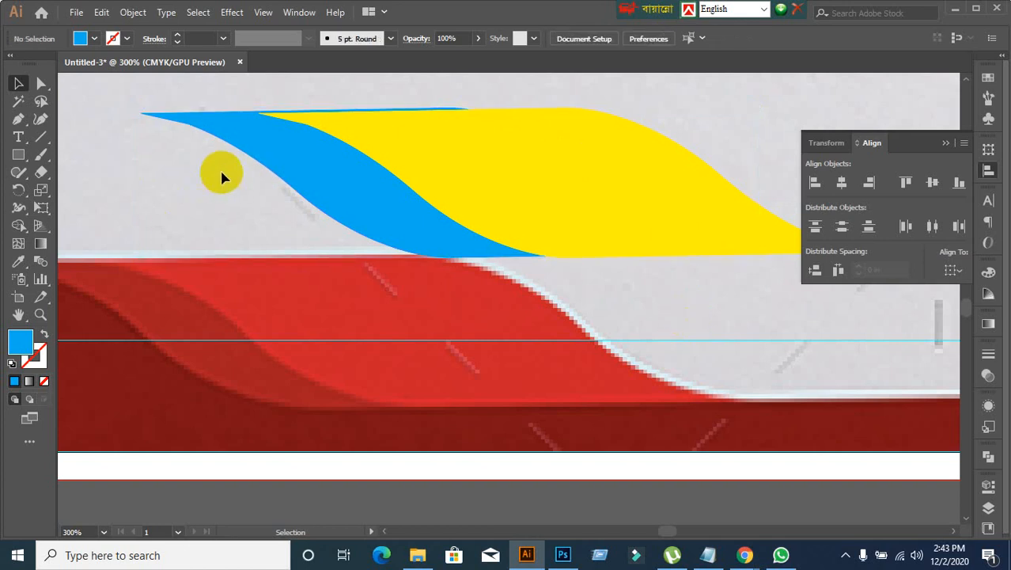
Step: Examine the light blue wave's anchor points close up, along its upper edge and at its left tip
click(235, 136)
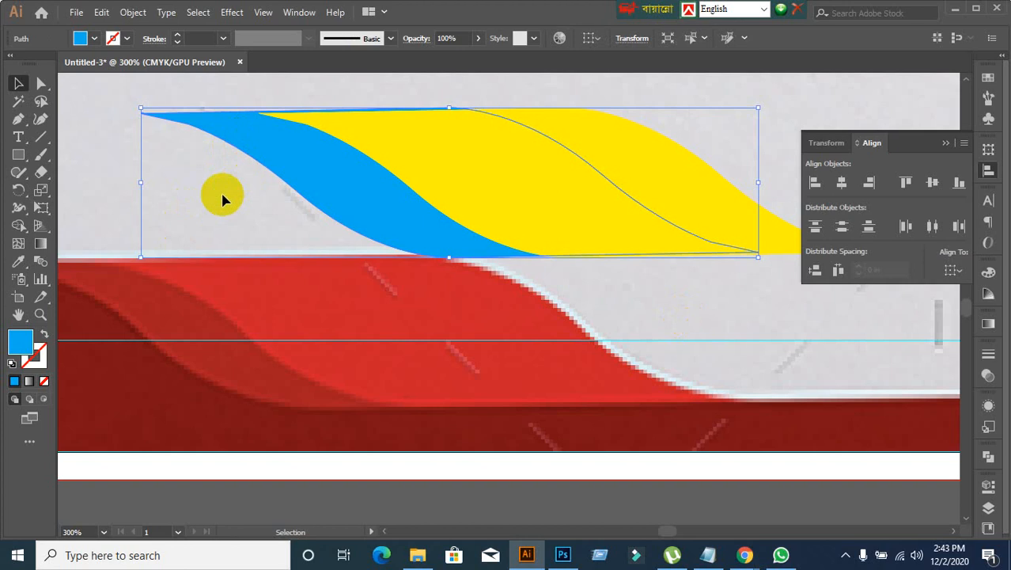
click(42, 92)
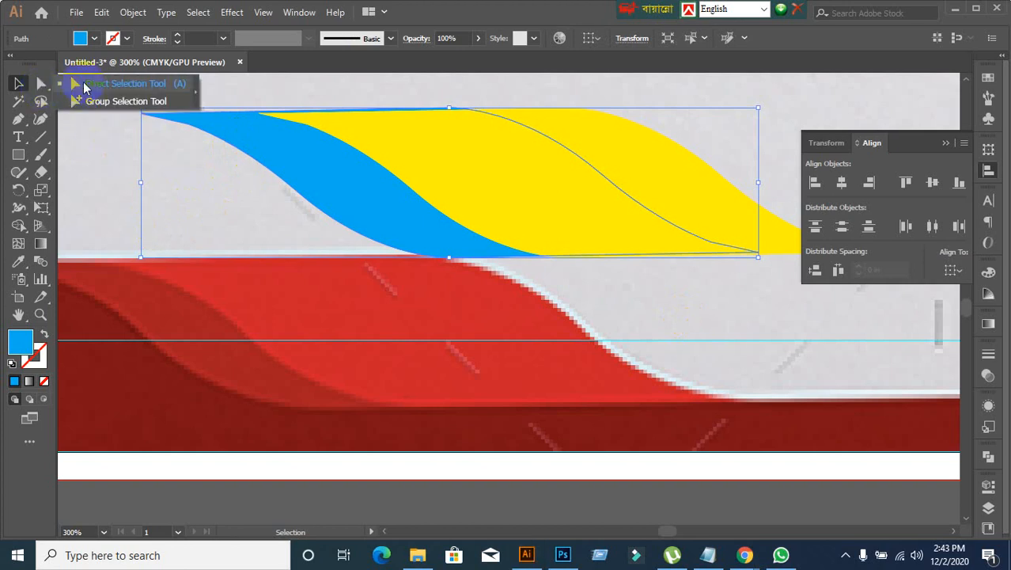
click(83, 101)
scroll(447, 102, up, 2)
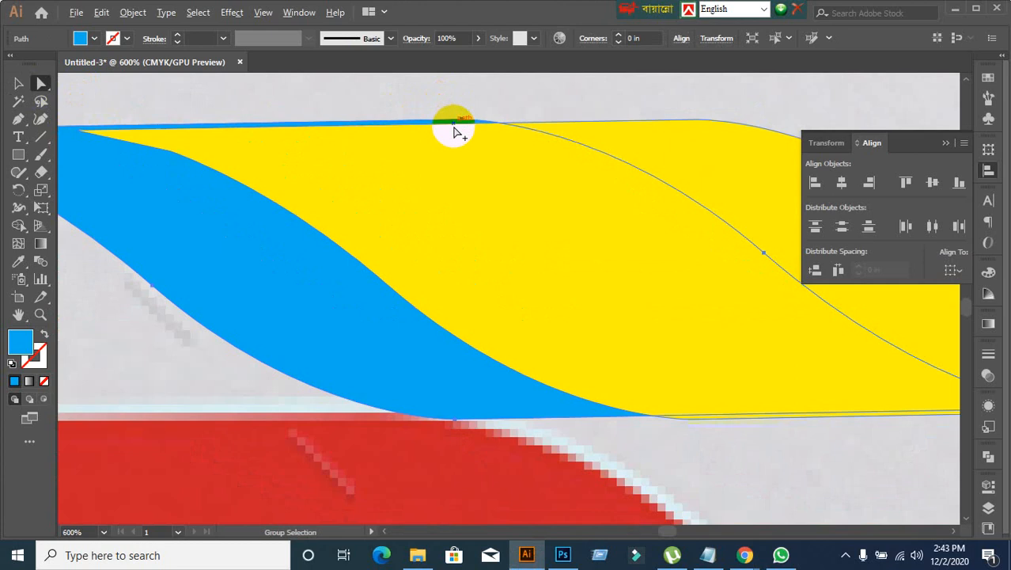
scroll(348, 171, down, 2)
scroll(88, 151, up, 2)
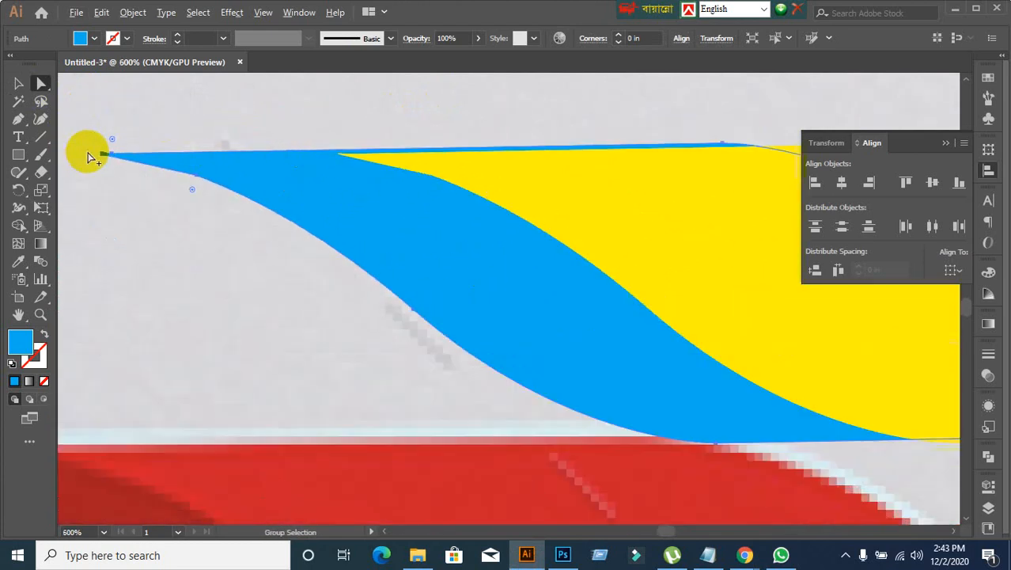
scroll(130, 174, up, 7)
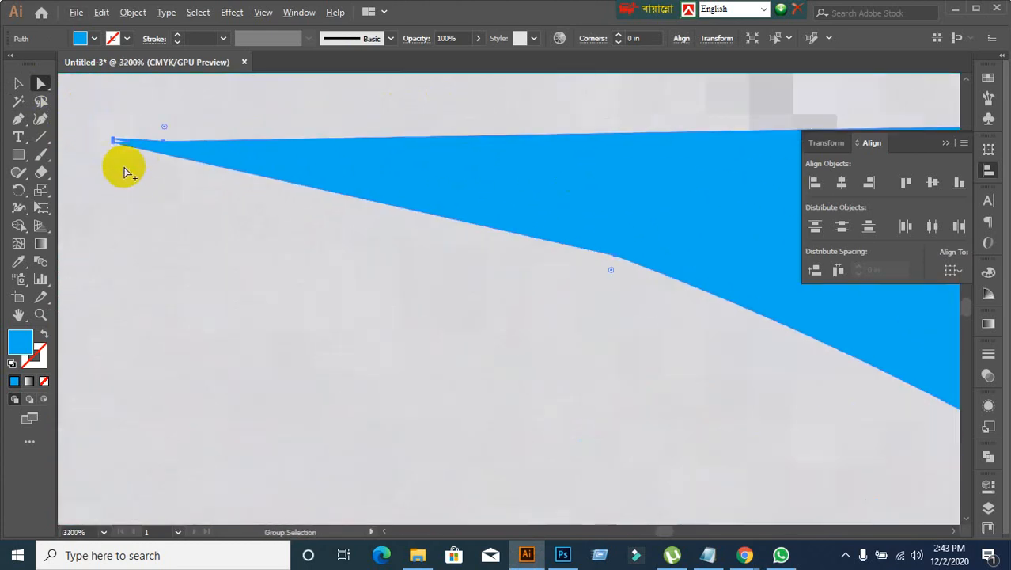
scroll(150, 176, down, 1)
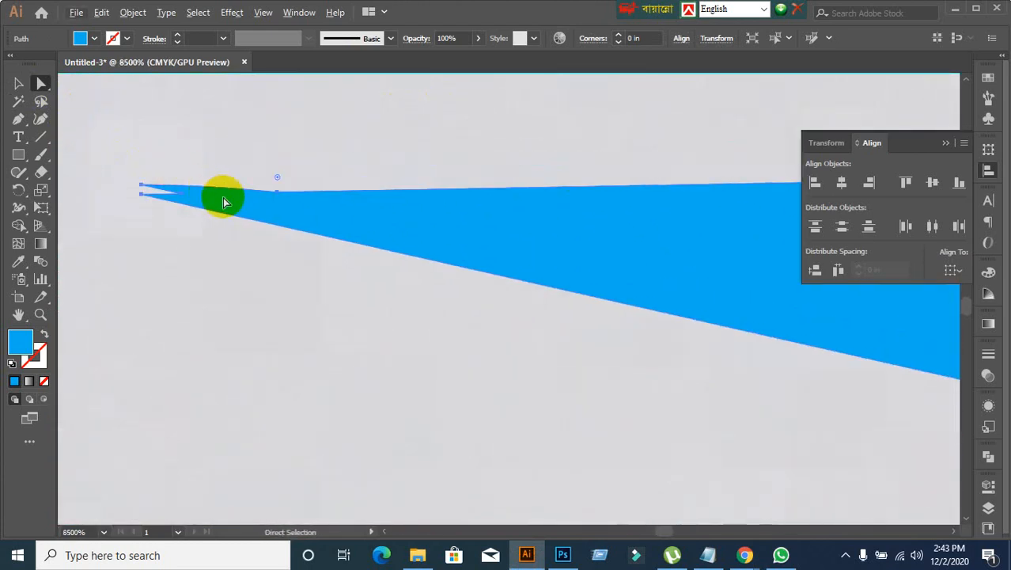
drag(146, 181, 224, 201)
scroll(226, 203, down, 8)
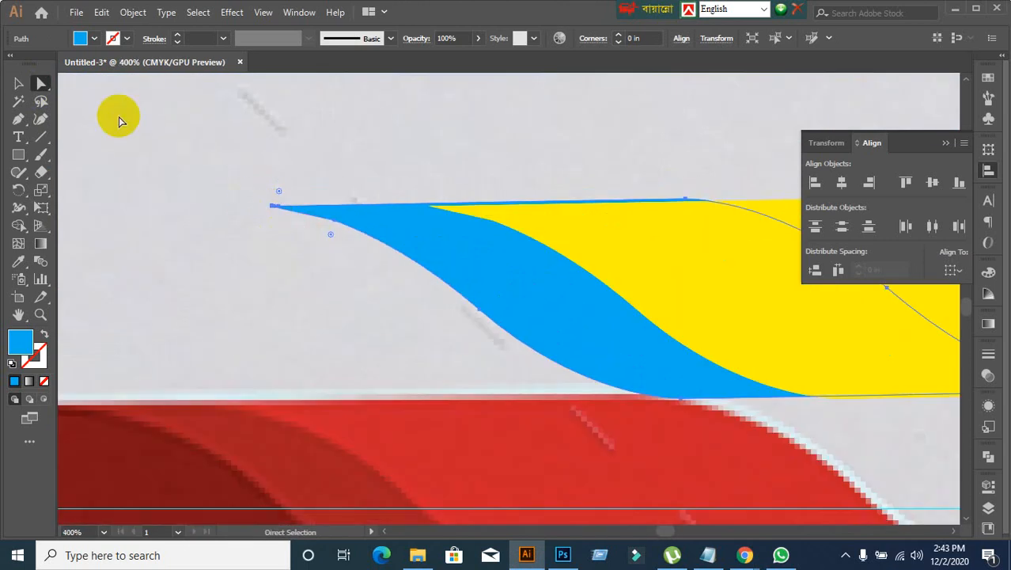
click(21, 82)
click(190, 277)
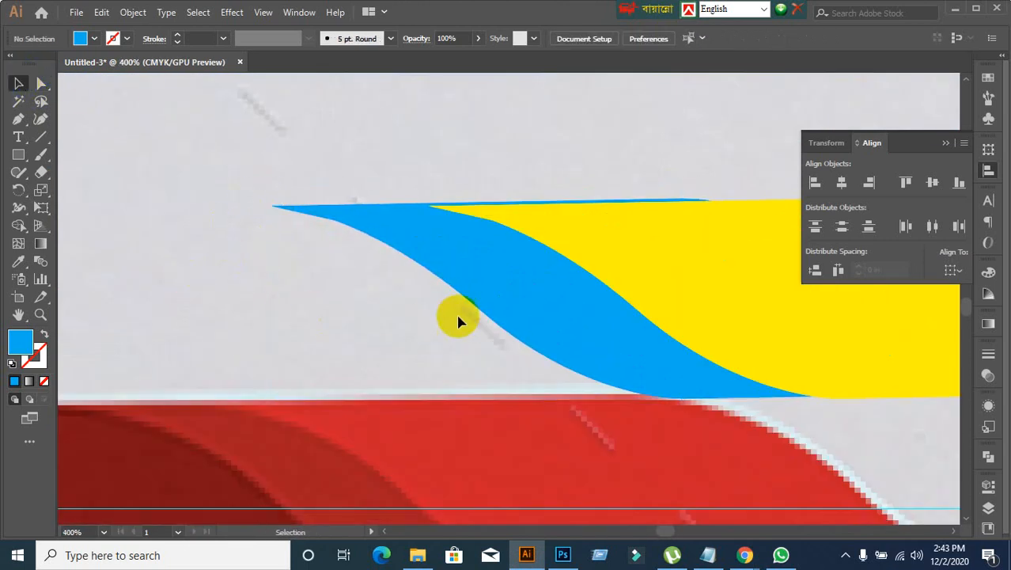
Step: Move the yellow wave down and slightly right so that it overlaps only part of the light blue wave
scroll(460, 322, down, 1)
drag(674, 293, 482, 184)
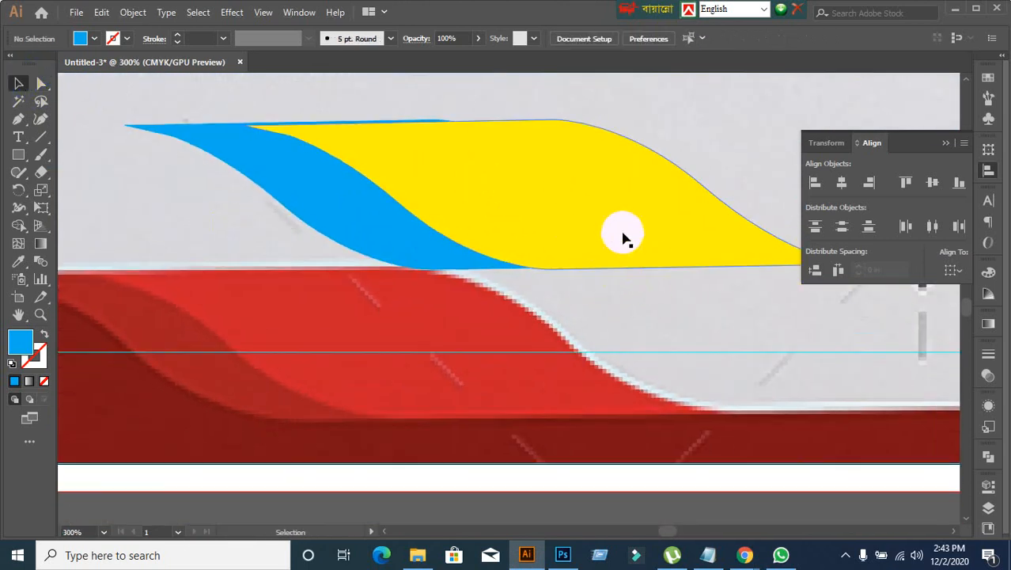
drag(623, 233, 652, 333)
click(665, 440)
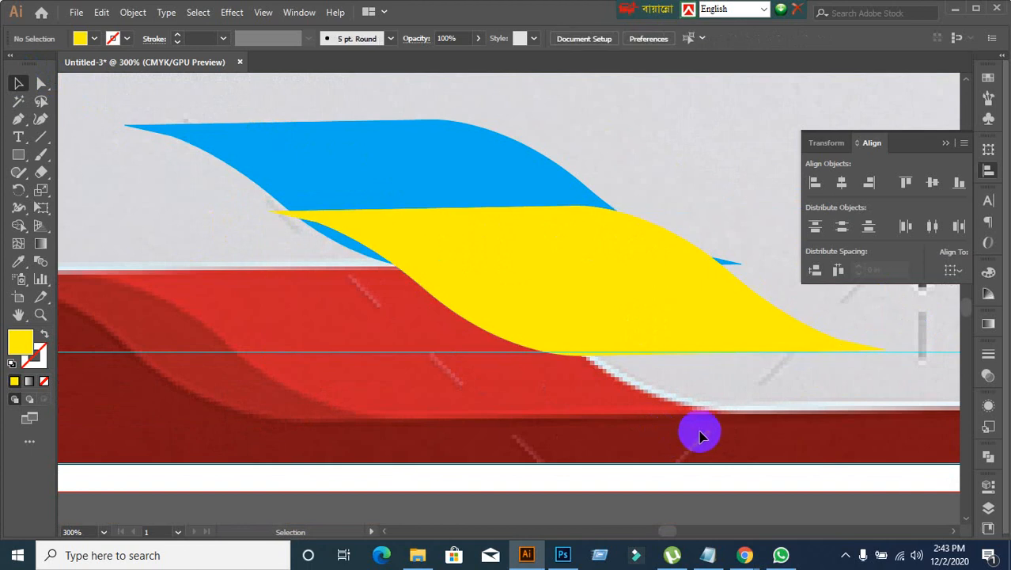
Step: Switch to the Google Meet call in Chrome, admit the waiting participant, and return to Illustrator
mouse_move(745, 554)
click(683, 510)
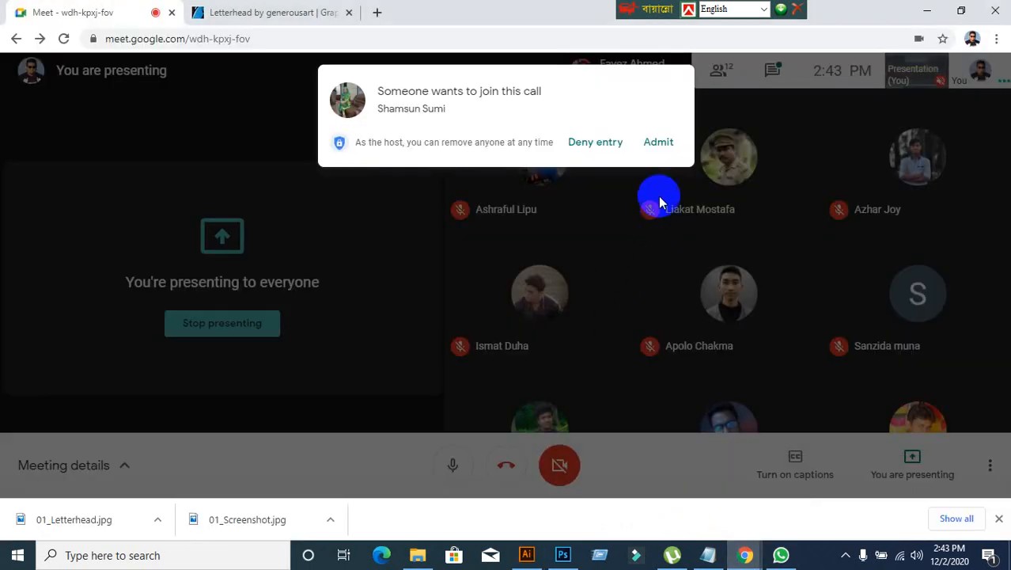
click(665, 155)
click(527, 555)
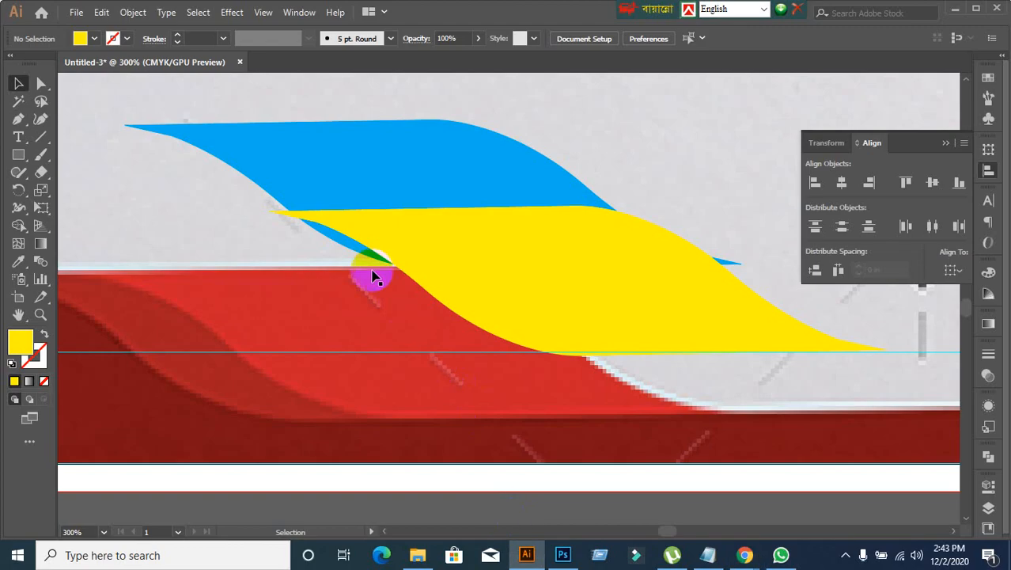
Step: Examine the anchor points at the yellow wave's left tip close up
click(354, 234)
scroll(293, 225, up, 5)
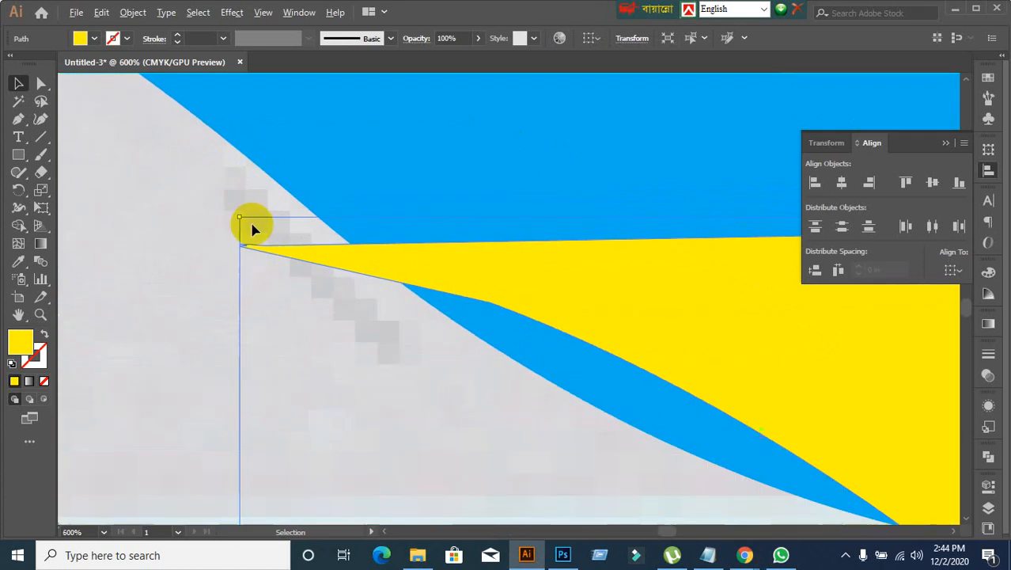
click(192, 293)
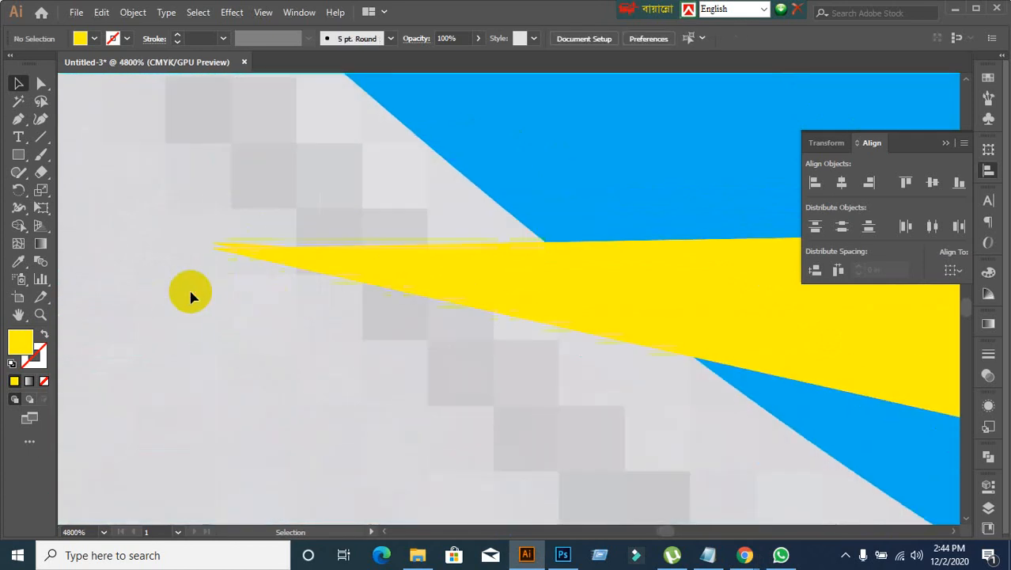
scroll(267, 266, up, 5)
click(265, 264)
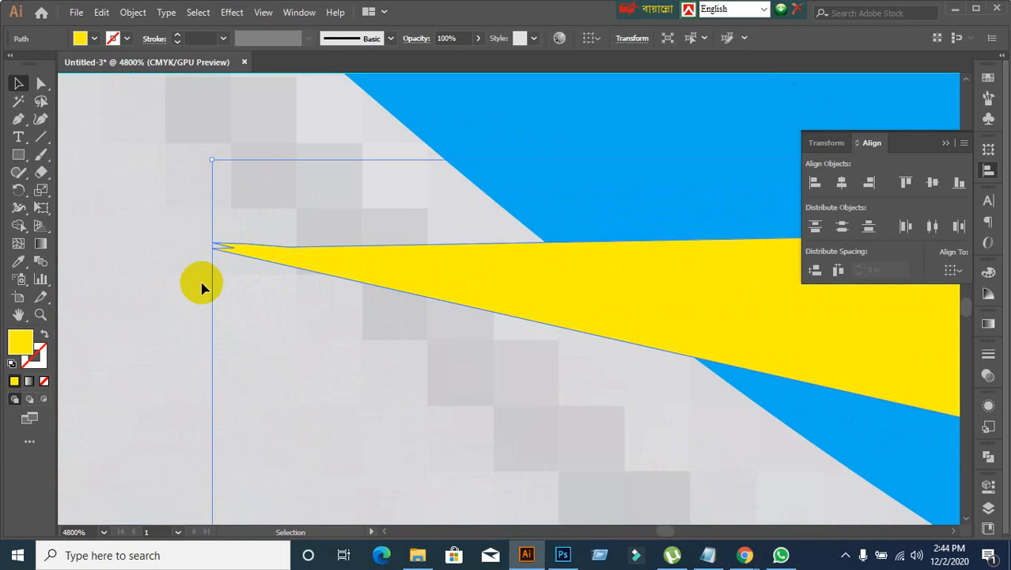
scroll(202, 288, down, 10)
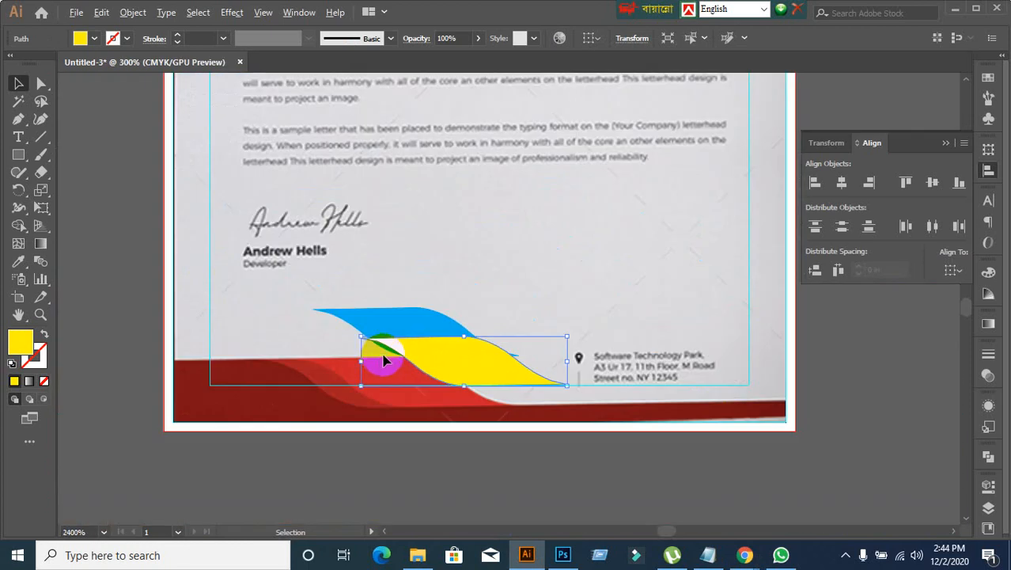
Step: Undo the wave moves, the blue copy, the joining and the yellow recolouring, back to two separate green half-wave pieces
drag(459, 419, 461, 306)
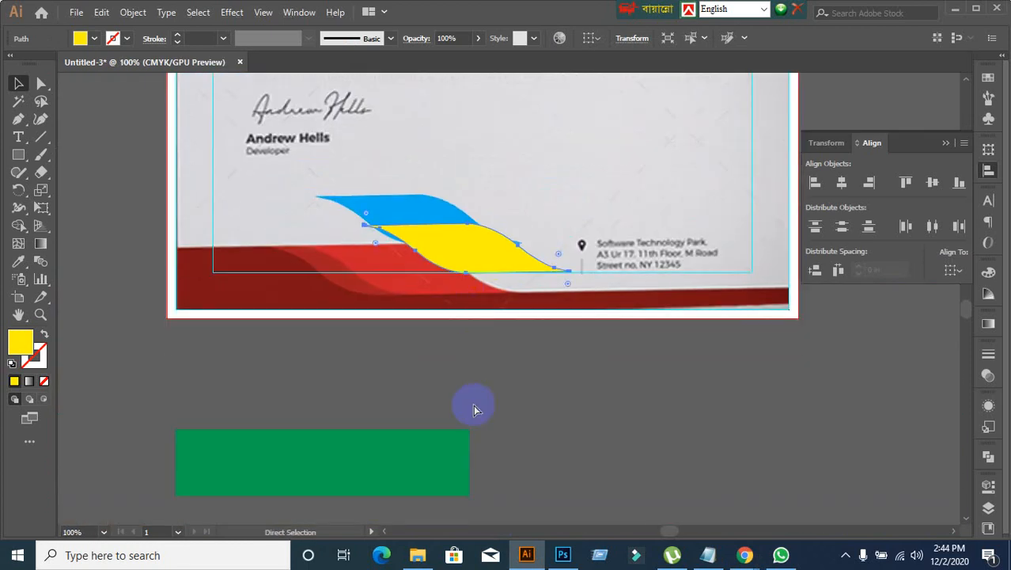
key(ctrl+z)
key(ctrl+z)
key(ctrl+z)
key(ctrl+z)
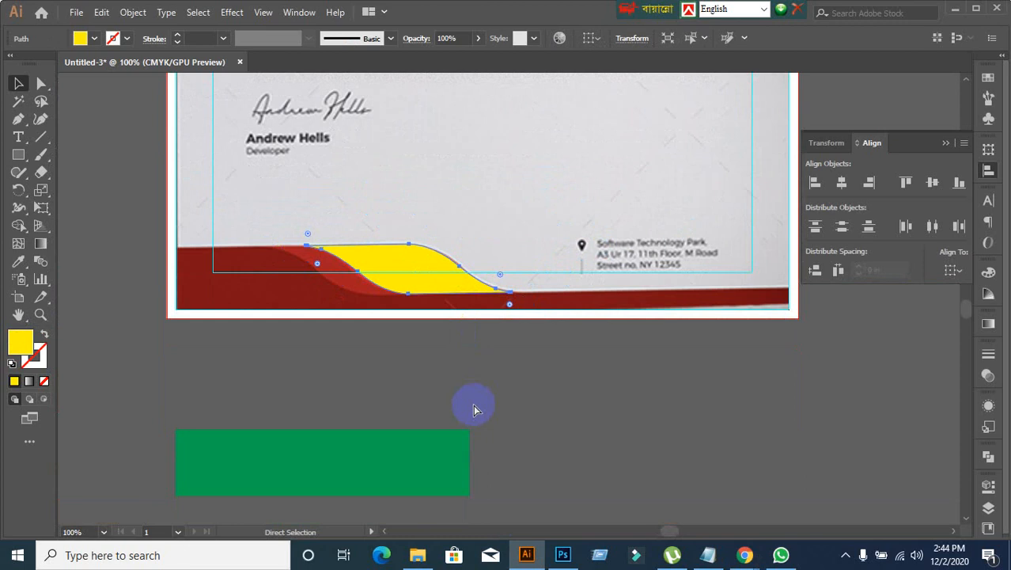
key(ctrl+z)
key(ctrl+shift+z)
key(ctrl+shift+z)
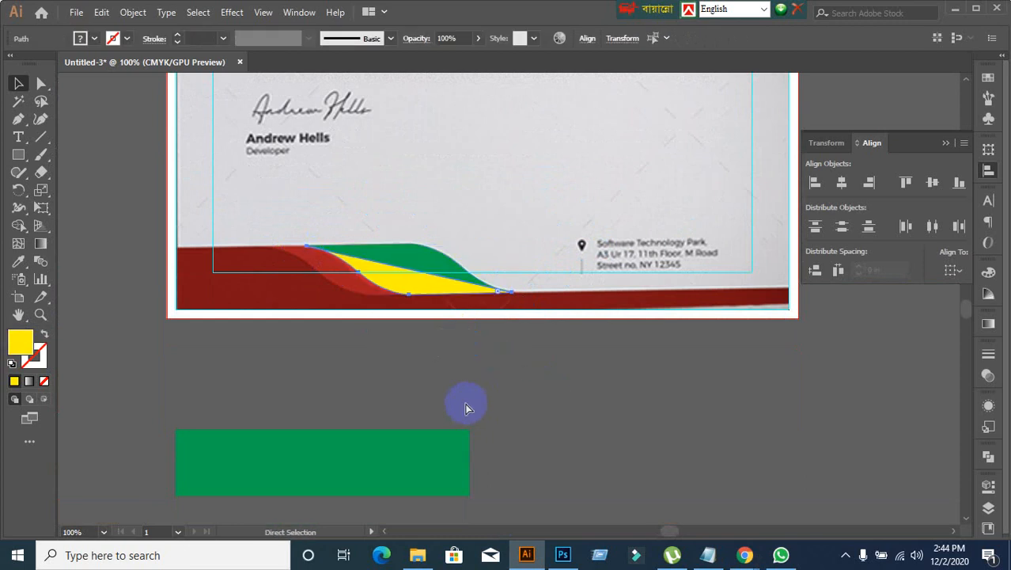
key(ctrl+z)
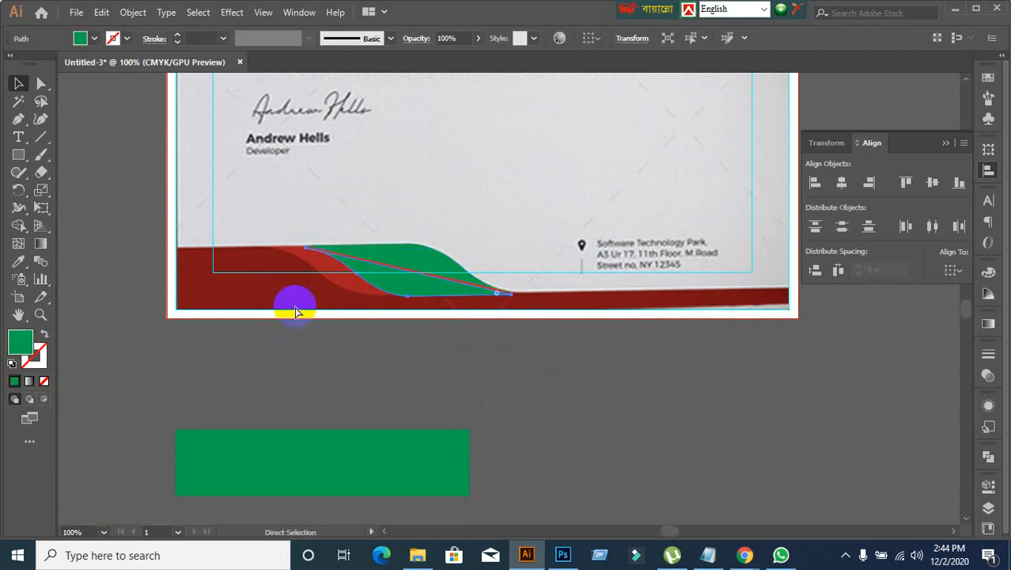
key(ctrl+z)
click(424, 402)
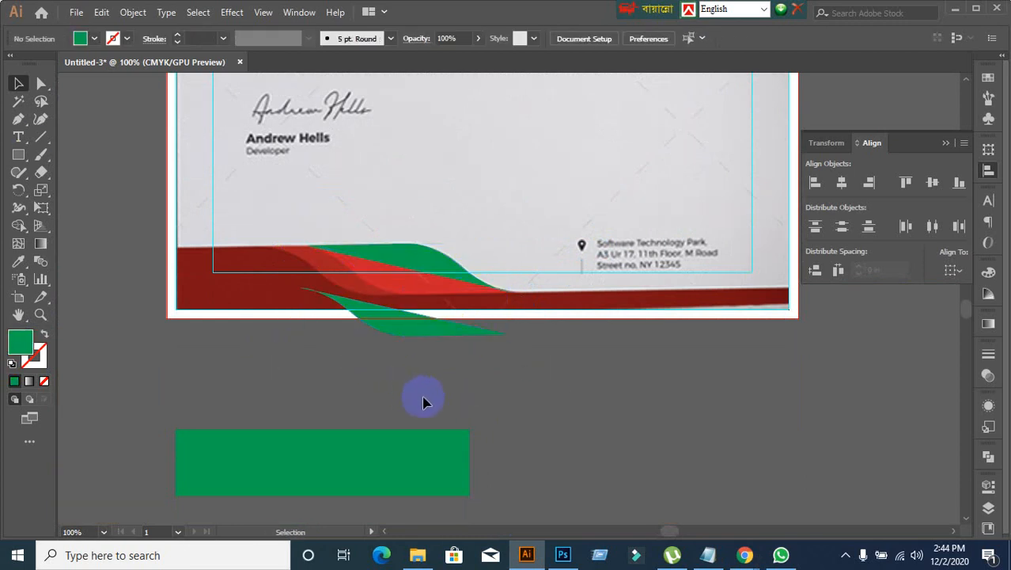
Step: Undo the repositioning and horizontal reflection of the green half-wave piece below the footer
key(ctrl+shift+z)
key(ctrl+z)
key(ctrl+z)
key(ctrl+z)
key(ctrl+z)
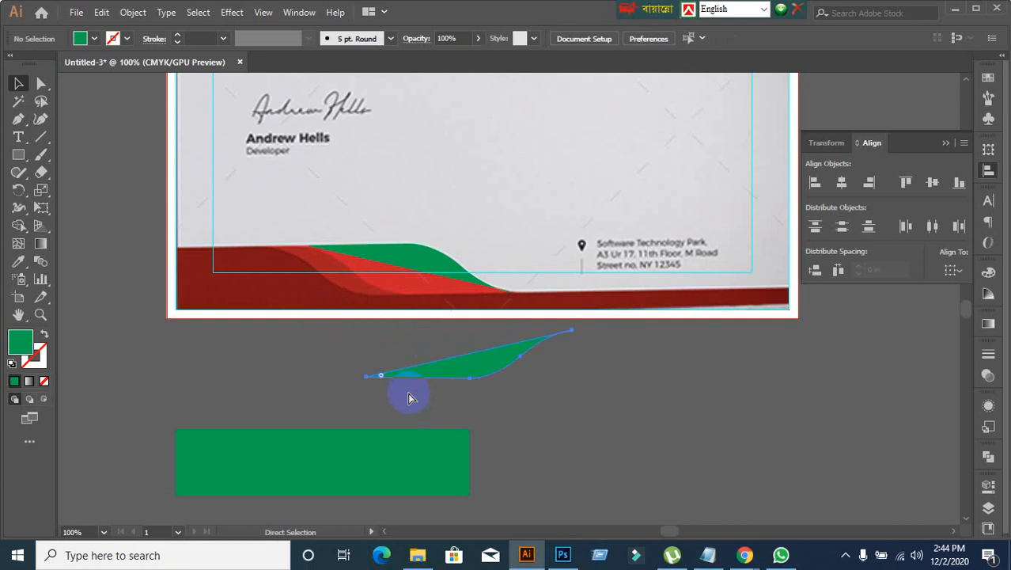
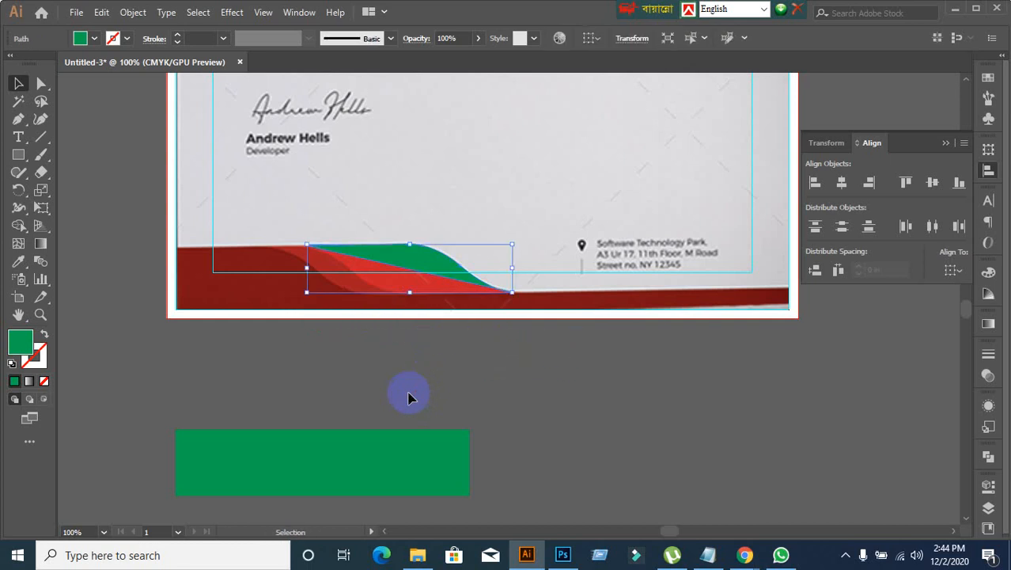
Step: Try swapping the green half-wave's fill and stroke, and undo the swap
key(ctrl+z)
click(405, 337)
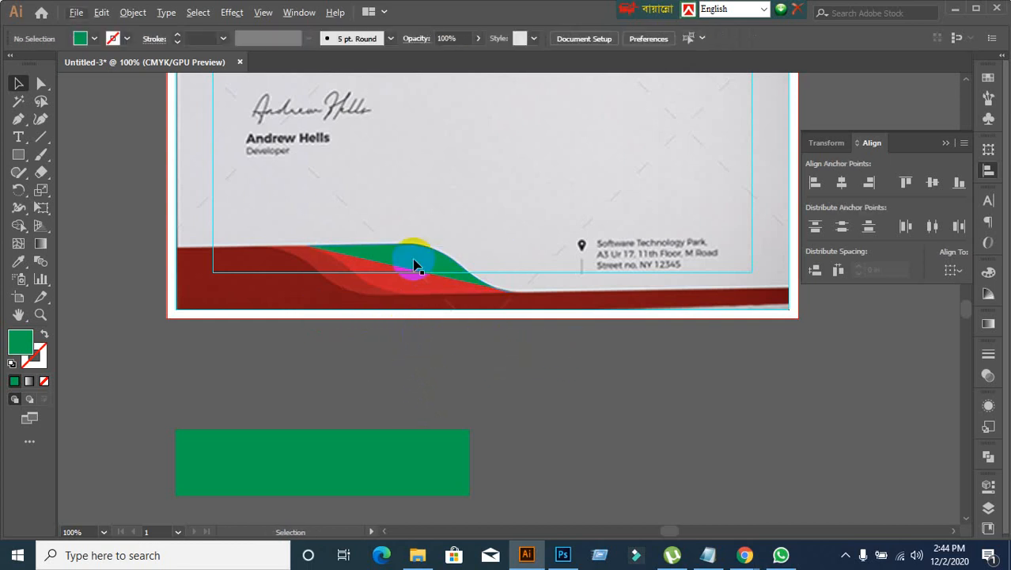
click(413, 264)
click(46, 338)
click(334, 379)
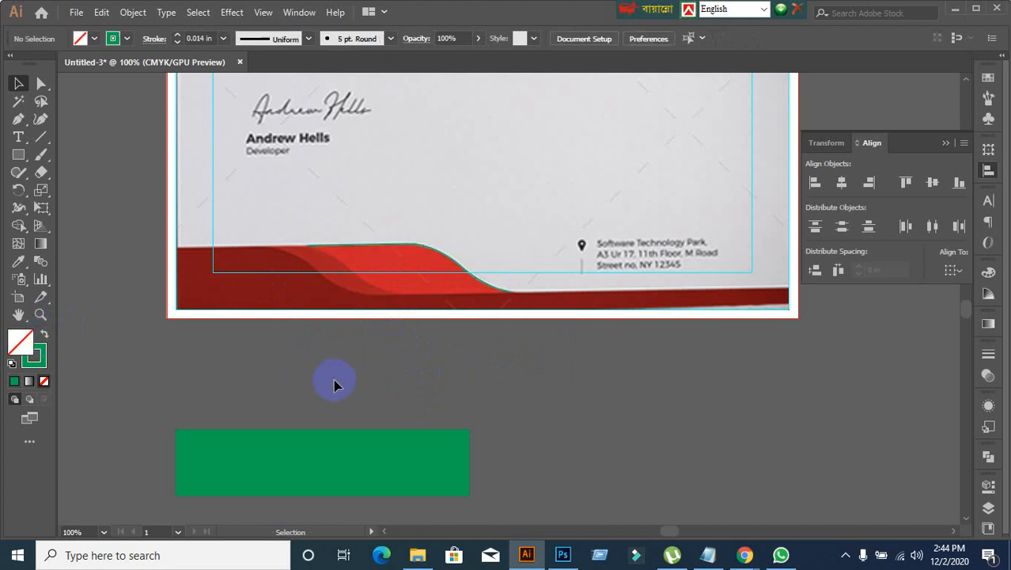
key(ctrl+z)
Step: Move the green half-wave above the footer and place a duplicate just below it
drag(398, 269, 428, 169)
click(422, 326)
scroll(447, 203, up, 1)
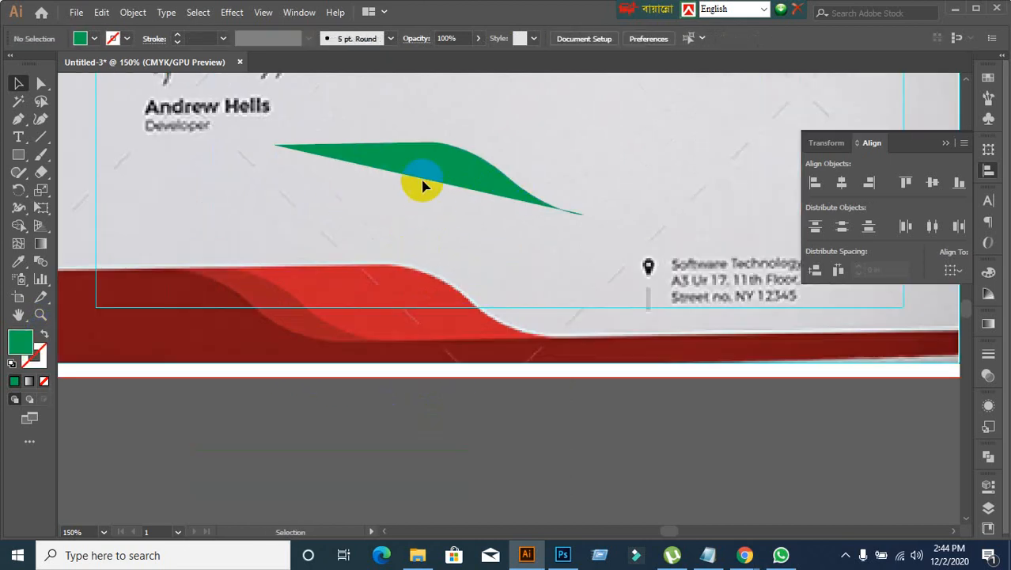
click(422, 185)
drag(400, 169, 386, 230)
right_click(386, 229)
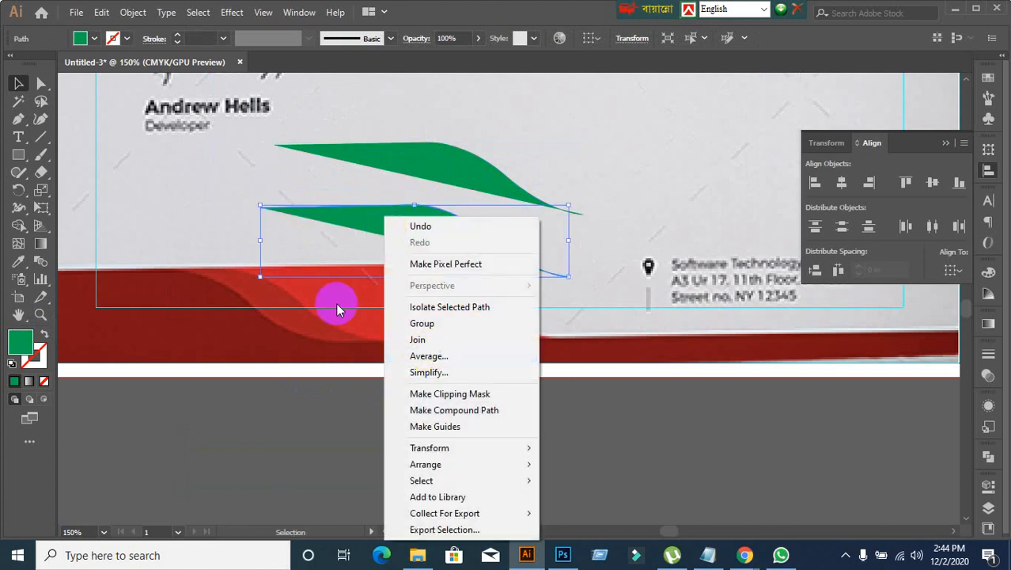
click(160, 236)
Step: Examine the straight edges and left tips of the two green half-waves close up
click(301, 157)
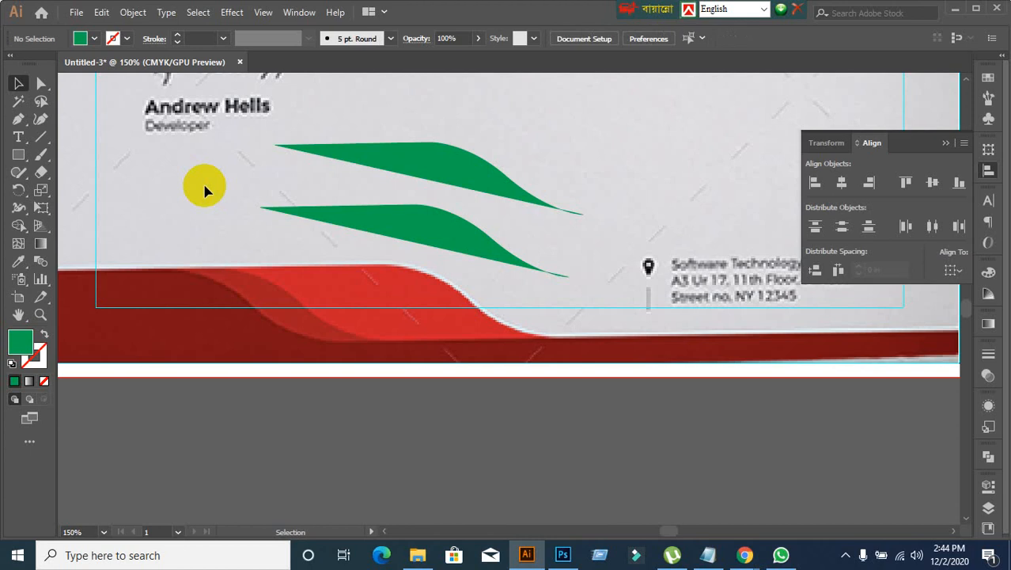
click(392, 168)
click(339, 165)
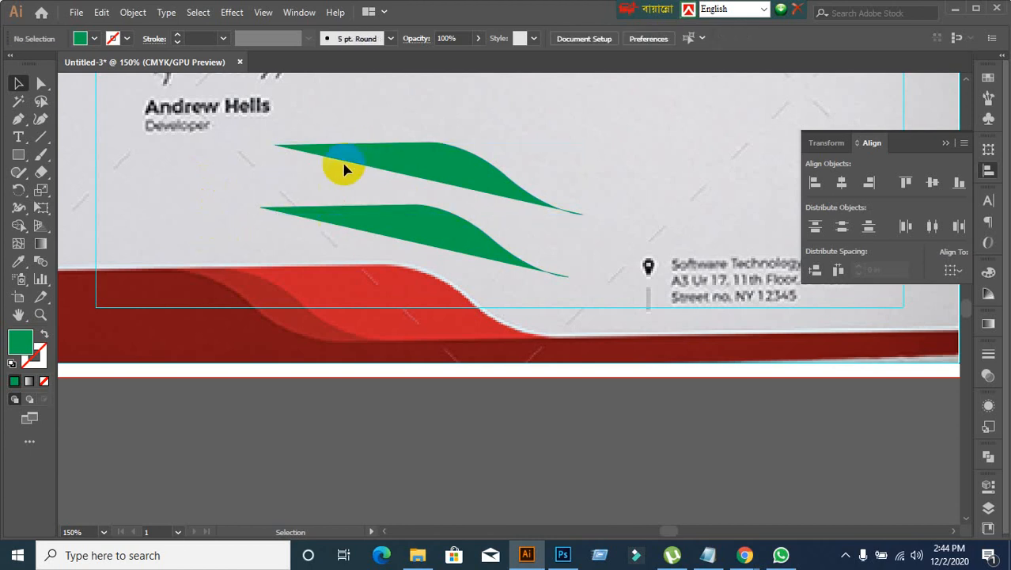
scroll(346, 168, up, 2)
click(307, 148)
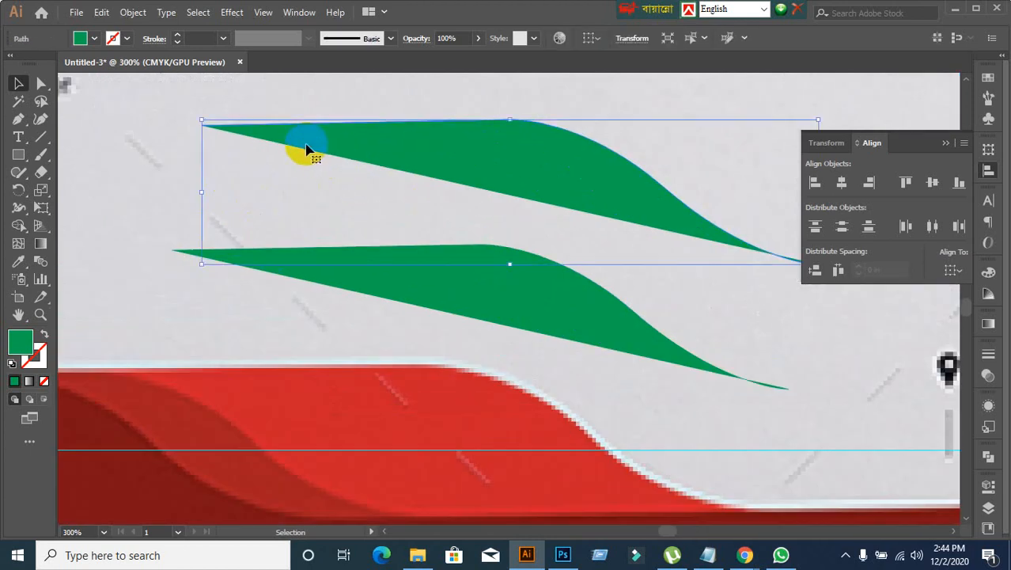
click(172, 186)
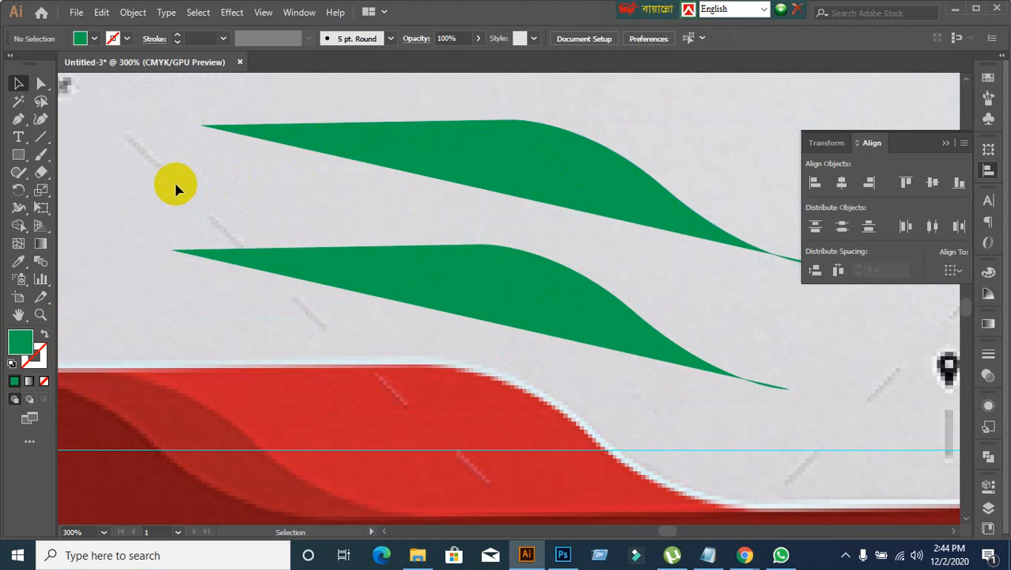
scroll(252, 211, down, 2)
Step: Delete both green half-waves and start a new Pen path on the upper edge of the reference's bright red wave
drag(213, 303, 277, 254)
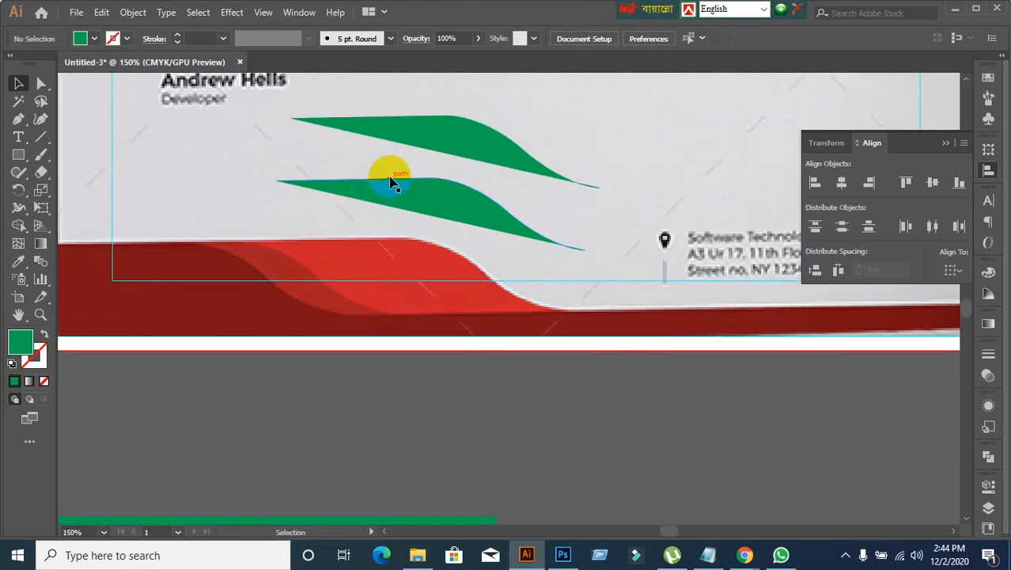
drag(420, 113, 463, 232)
key(Delete)
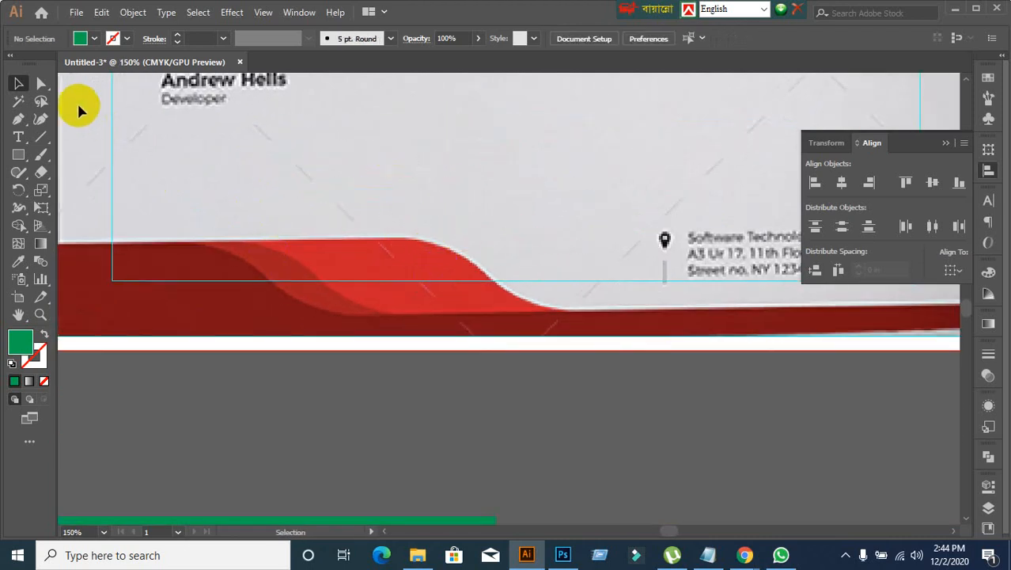
click(250, 240)
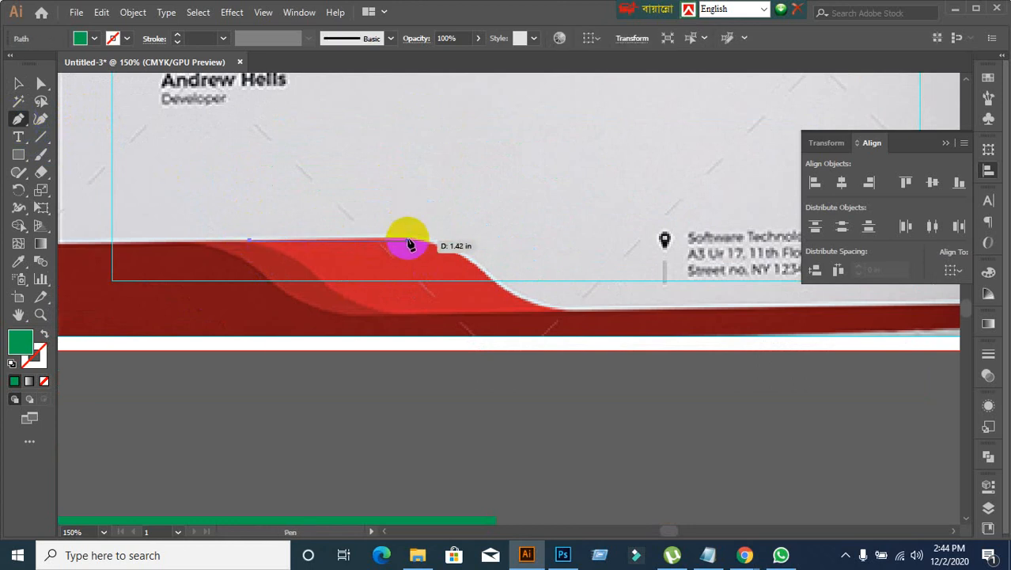
Step: Try tracing the bright red wave's upper edge with curved Pen points, and undo them back to the starting anchor
click(408, 241)
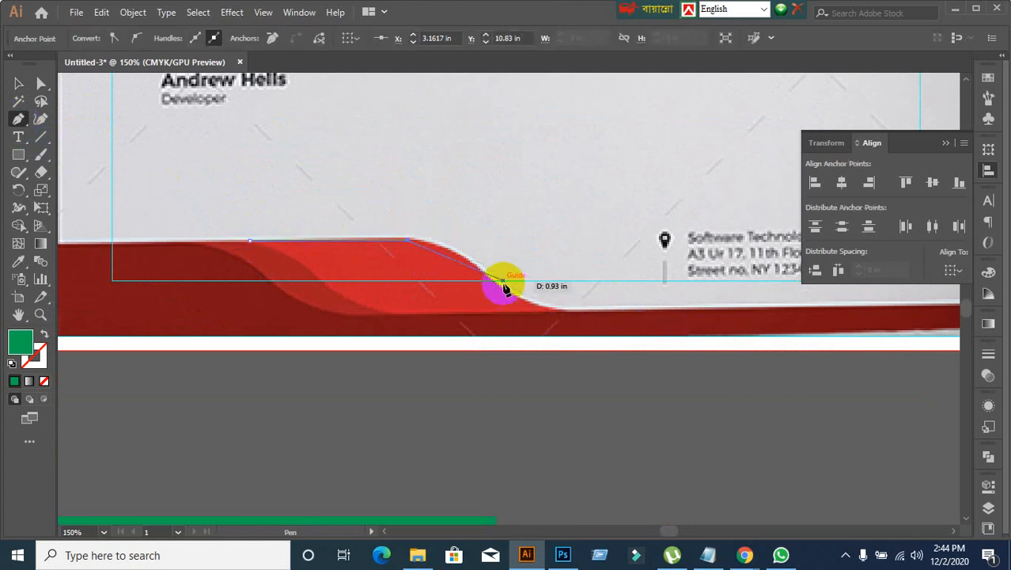
drag(505, 290, 587, 363)
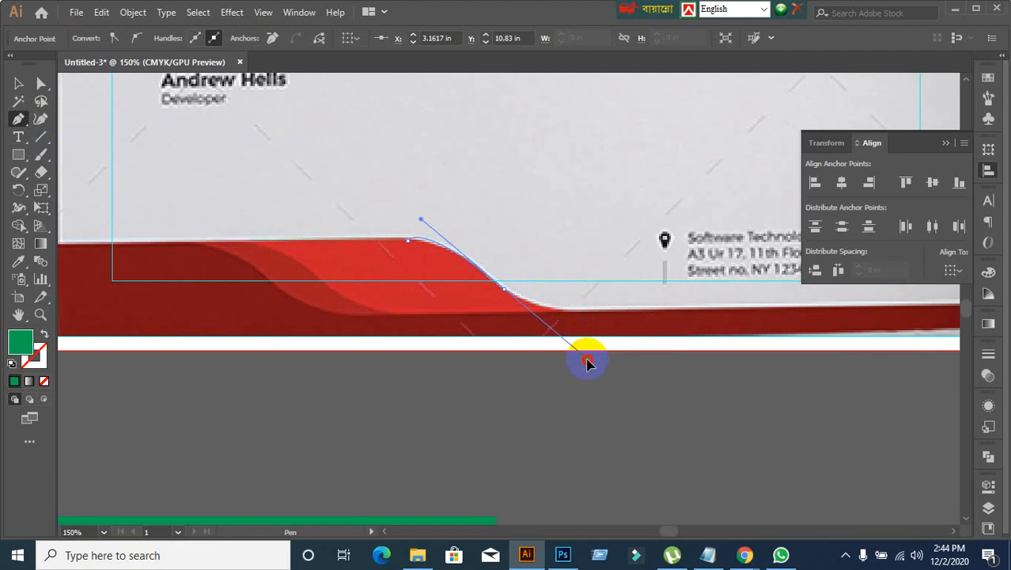
key(ctrl+z)
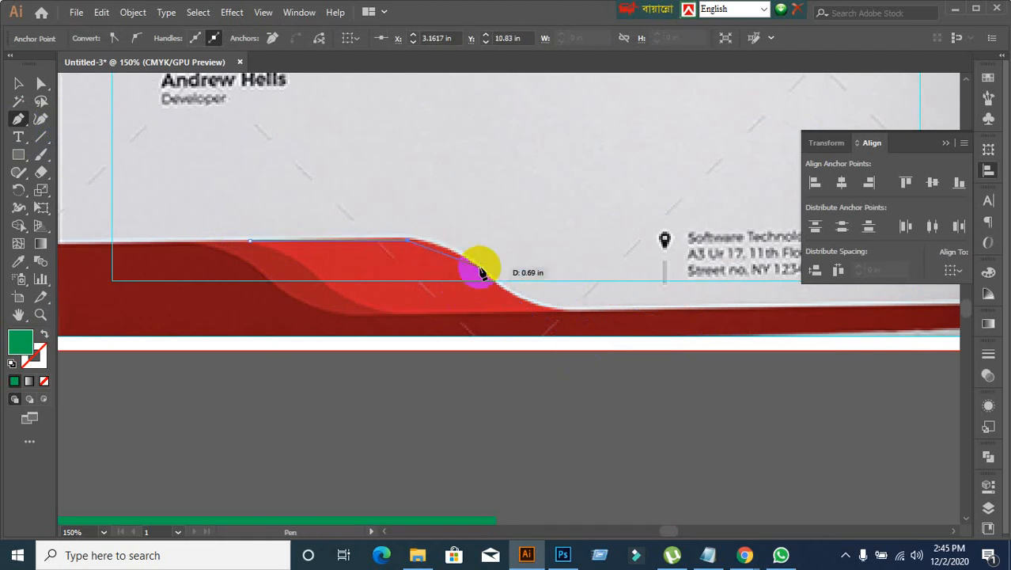
drag(481, 271, 516, 305)
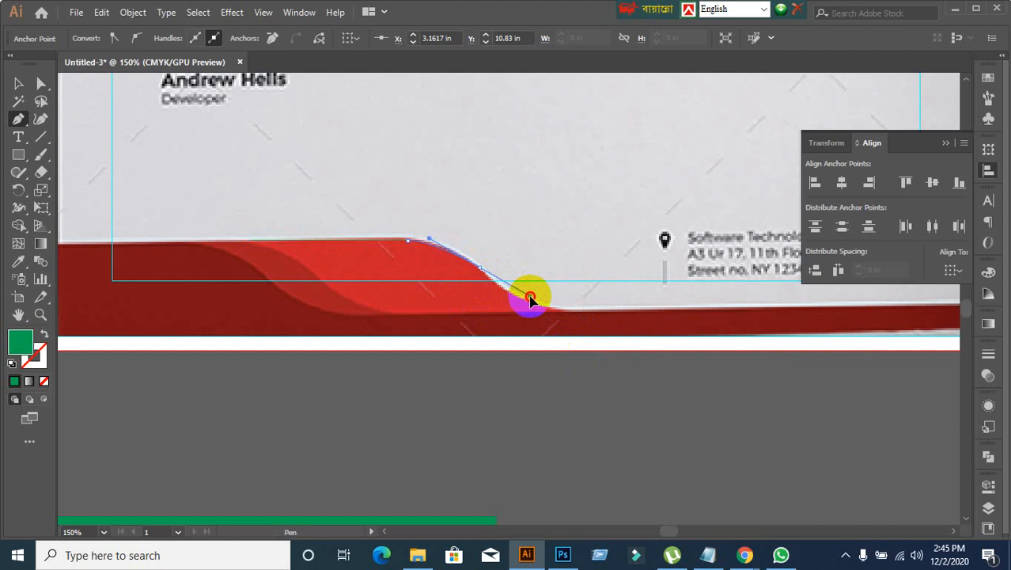
drag(532, 301, 530, 298)
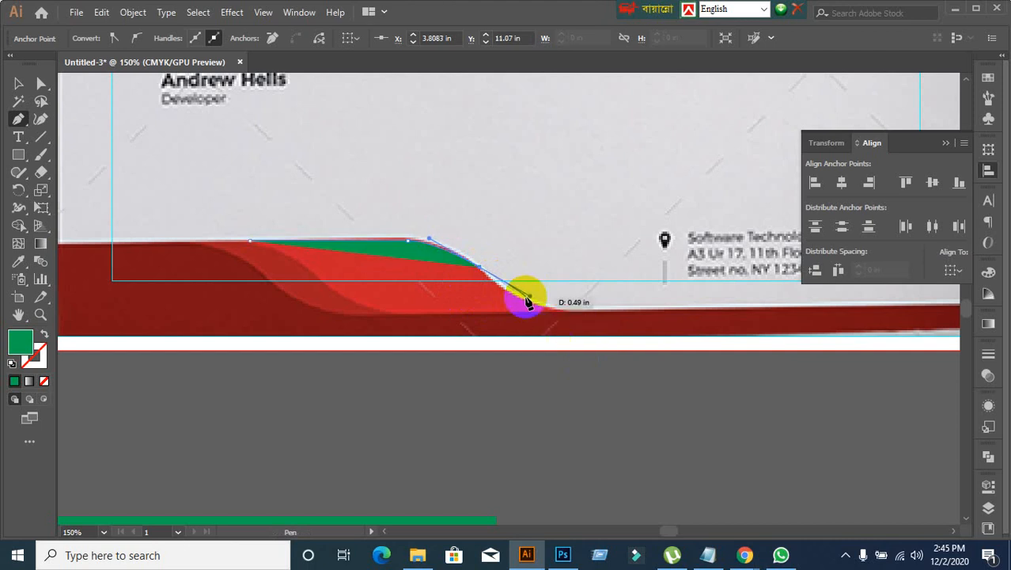
drag(479, 275, 560, 316)
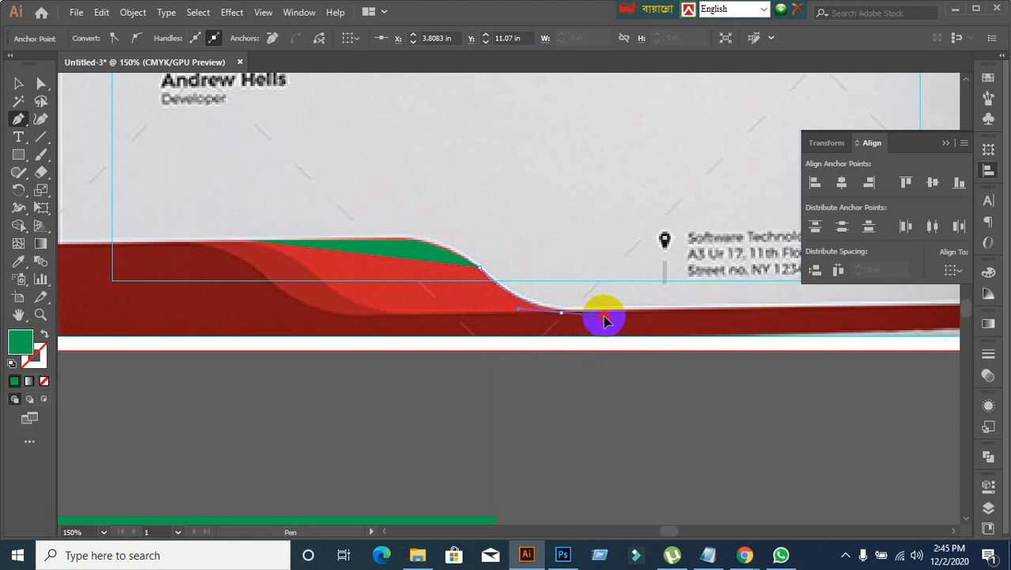
click(604, 317)
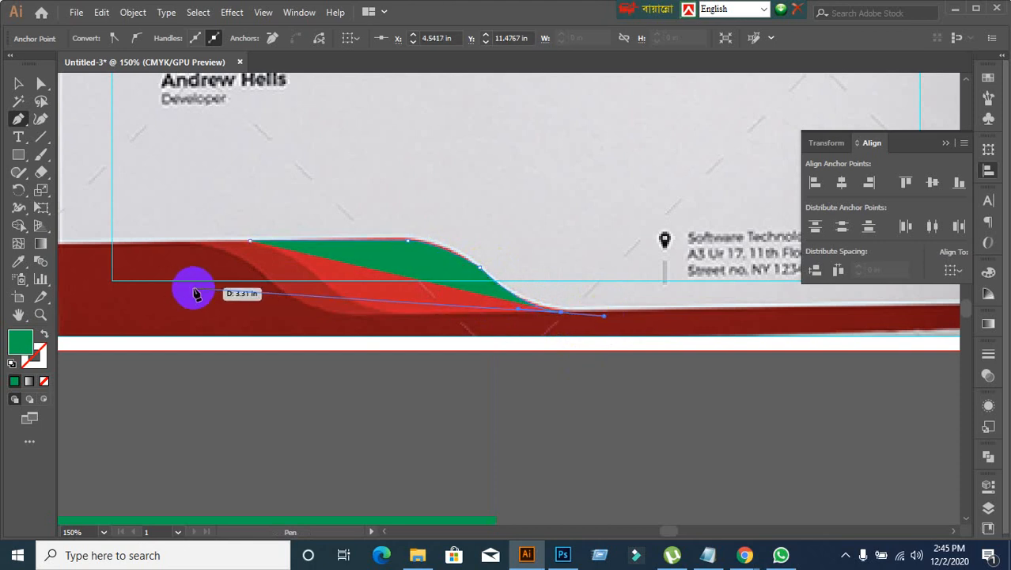
key(ctrl+z)
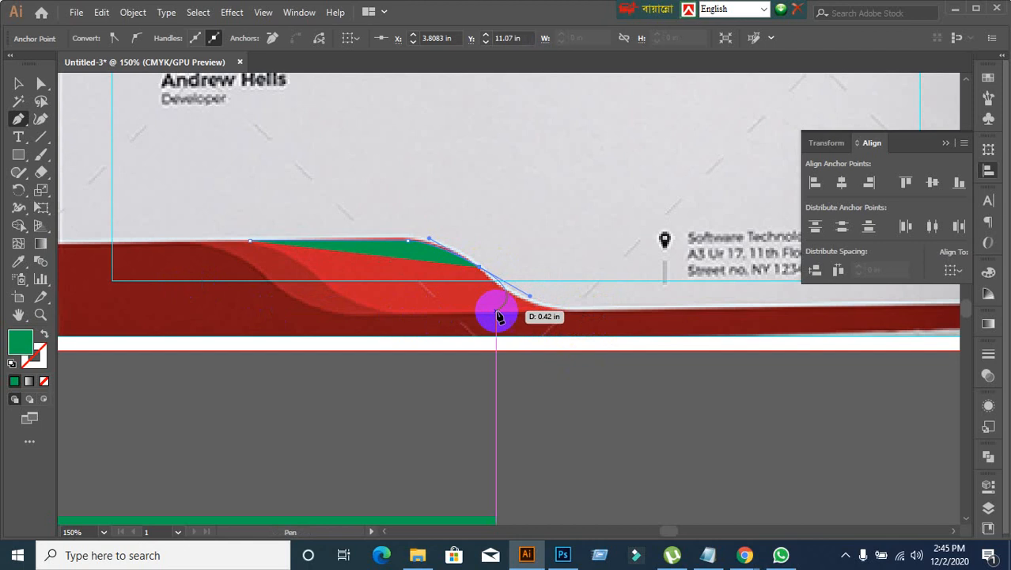
key(ctrl+z)
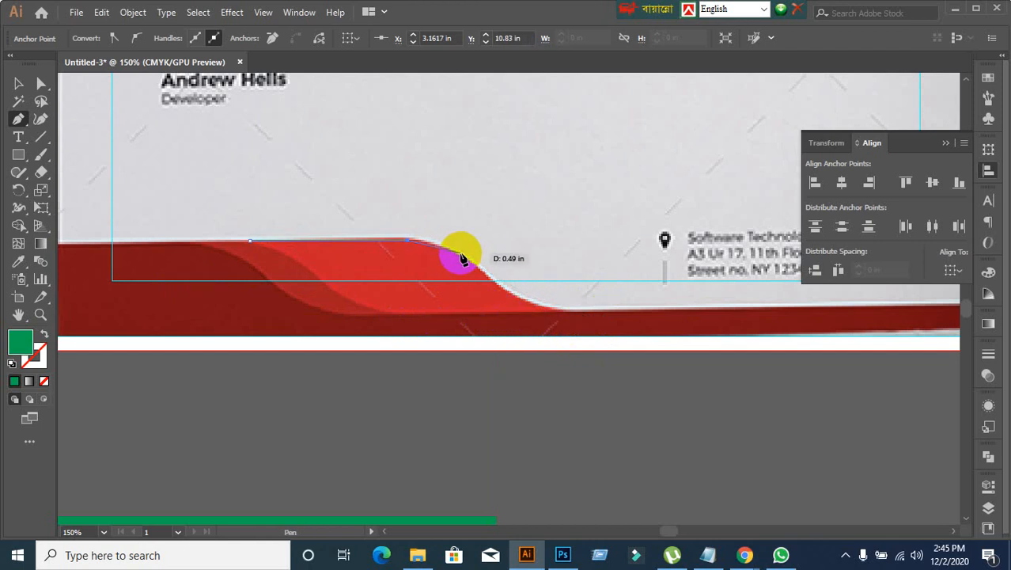
key(ctrl+z)
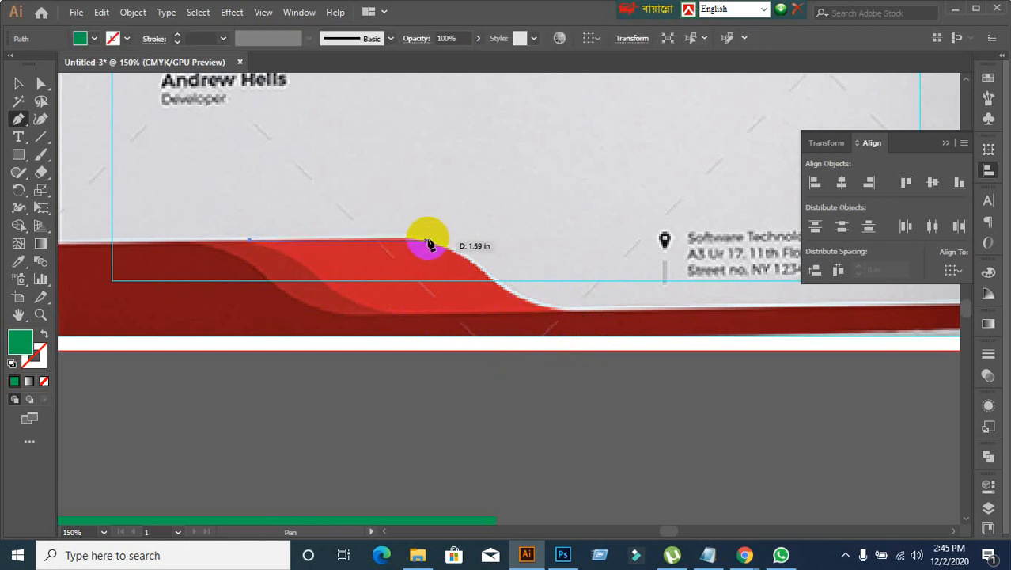
Step: Trace the bright red wave's flat top and S-curve down to the footer strip with the Pen tool, leaving the path open
click(413, 240)
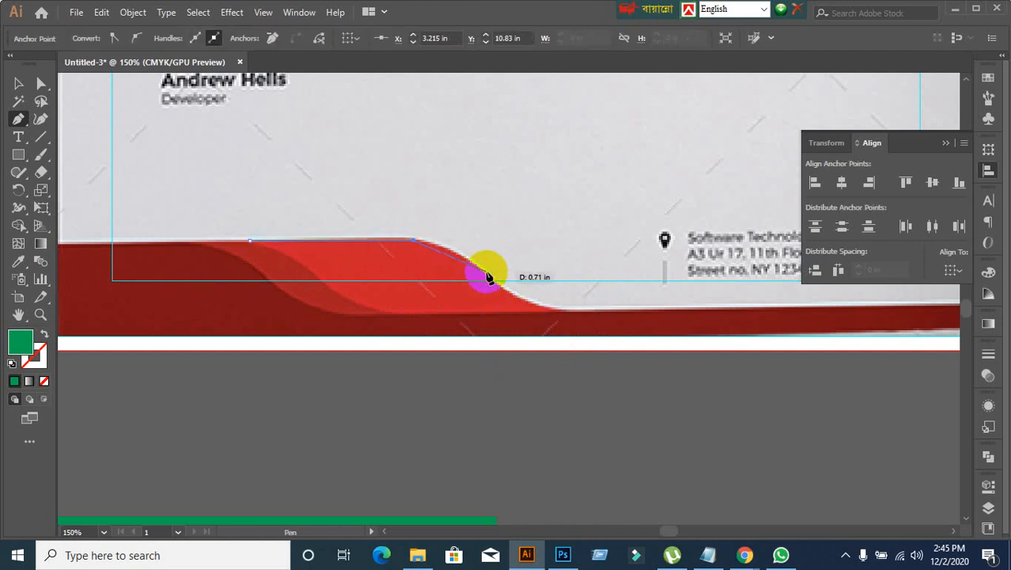
drag(475, 267, 499, 286)
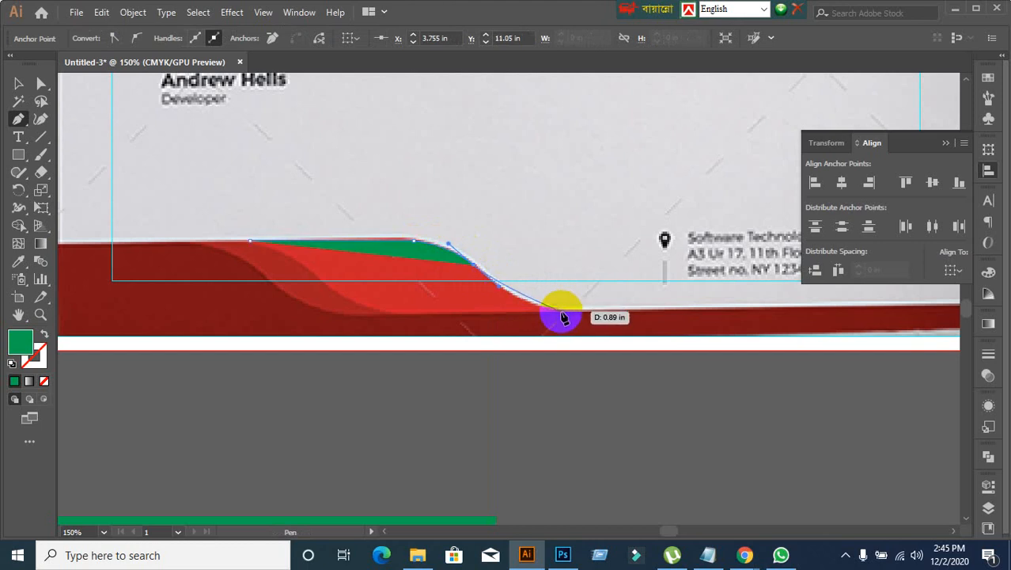
drag(564, 315, 592, 317)
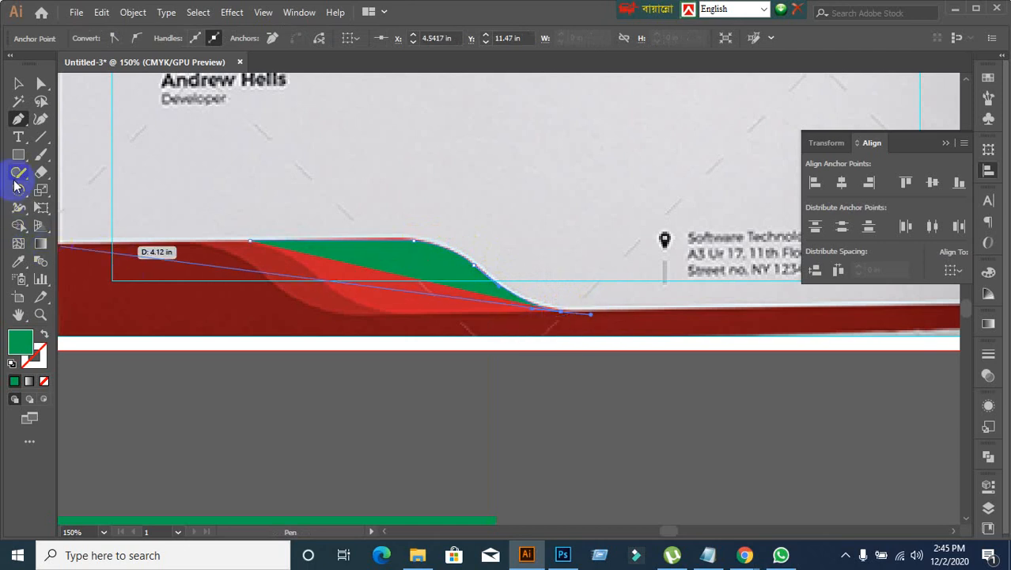
click(18, 83)
click(450, 421)
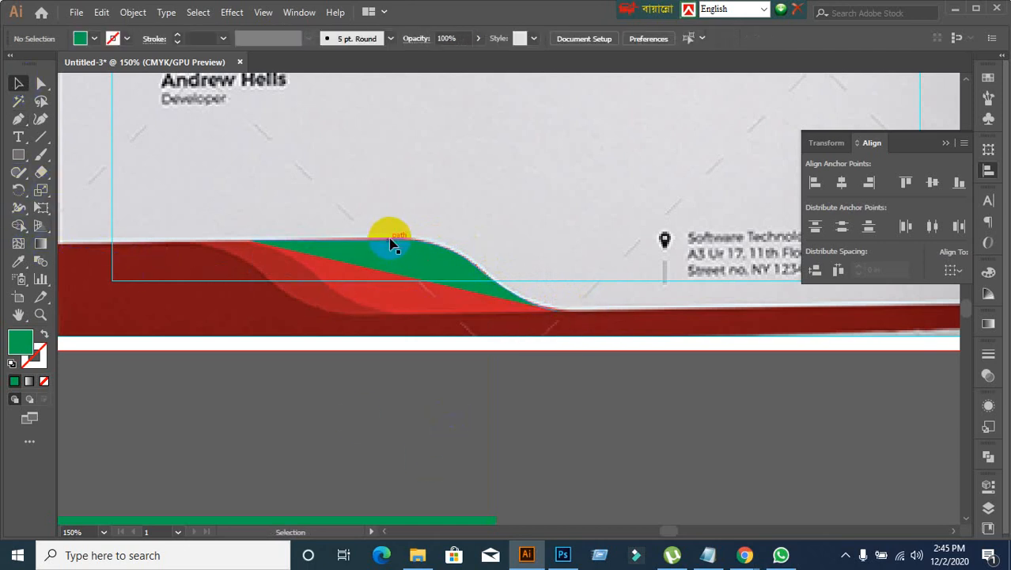
Step: Move the new green half-wave above the footer and place a duplicate directly below it
drag(399, 251, 408, 190)
click(271, 213)
scroll(305, 199, down, 1)
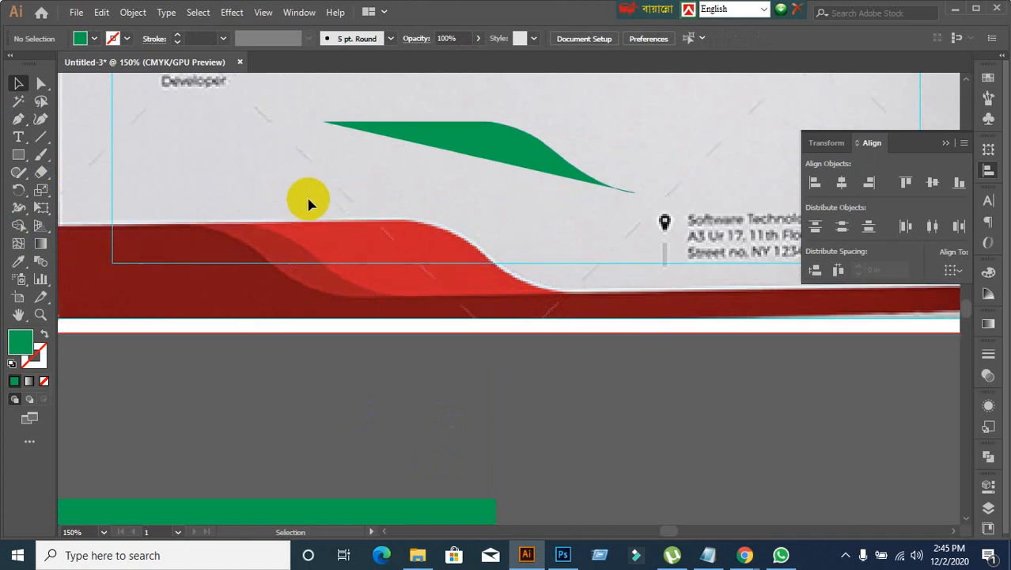
click(509, 155)
scroll(475, 209, up, 1)
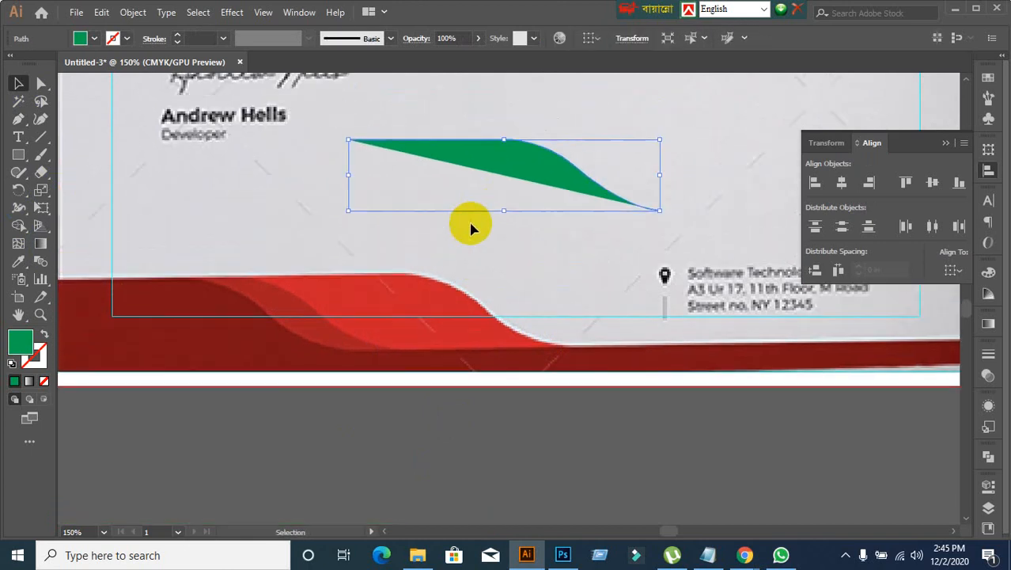
drag(512, 160, 509, 250)
Step: Reflect the lower green half-wave across the horizontal axis
right_click(509, 250)
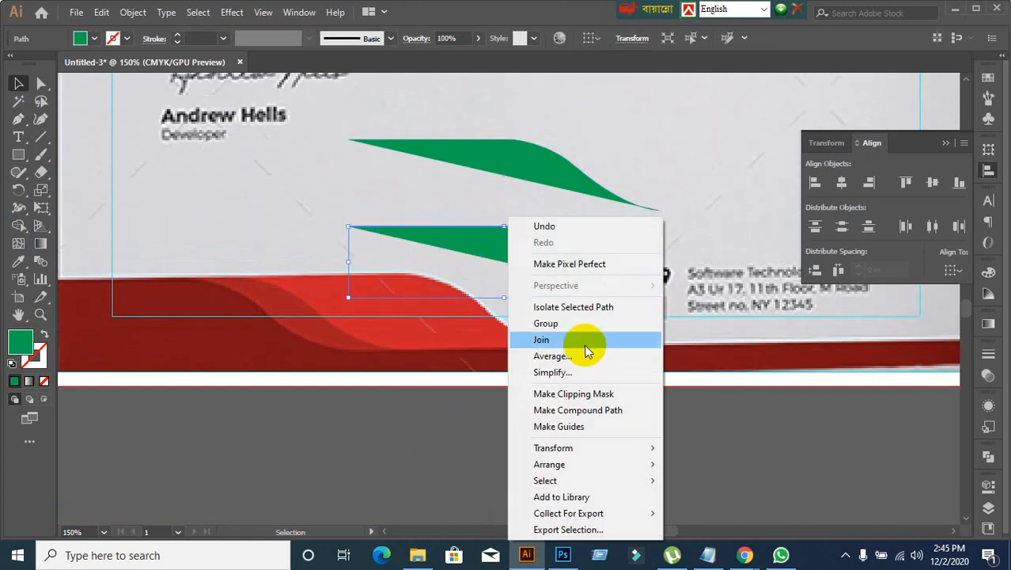
mouse_move(571, 448)
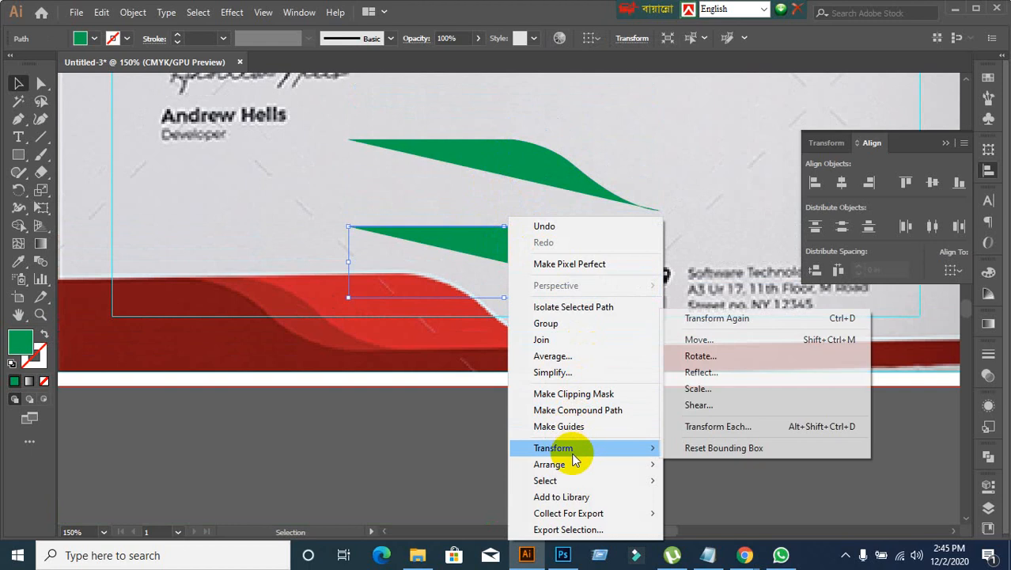
click(729, 375)
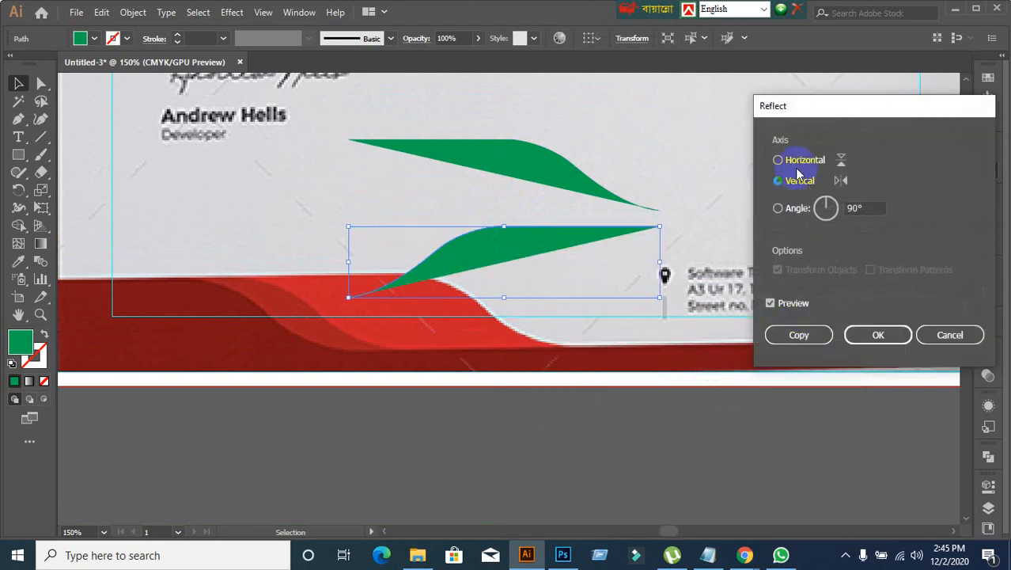
click(779, 160)
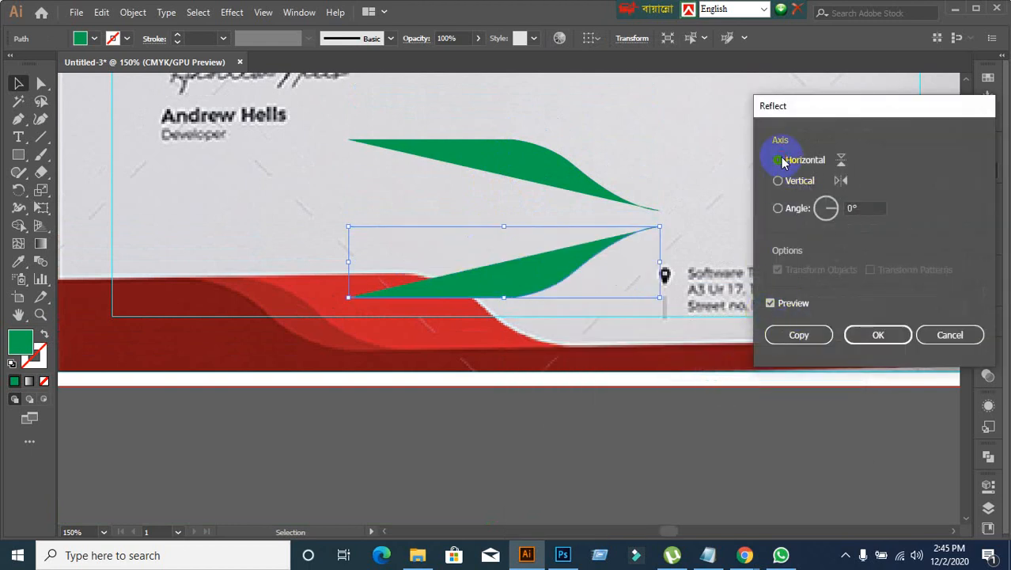
click(875, 336)
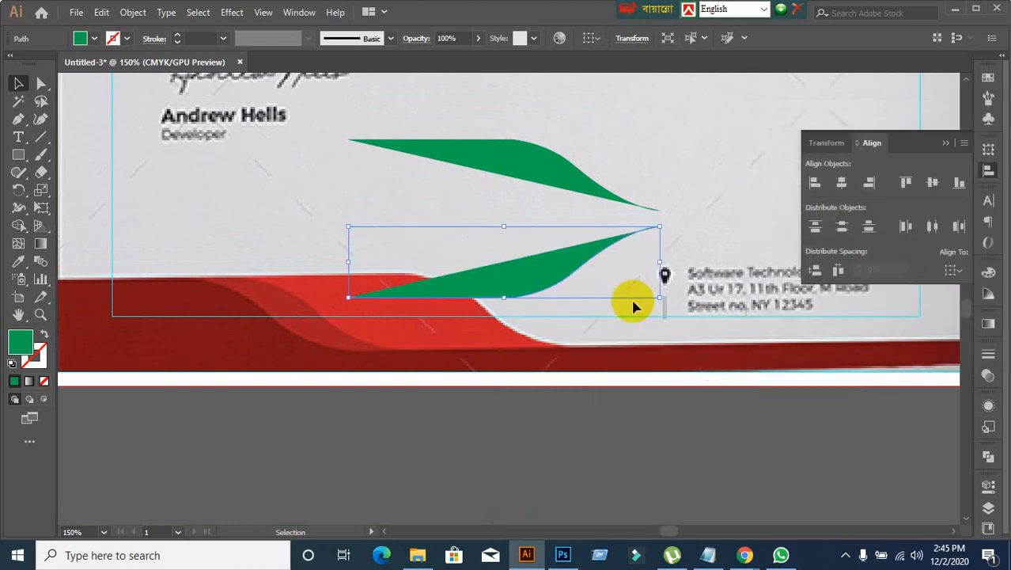
Step: Reflect the lower green half-wave across the vertical axis
right_click(557, 264)
mouse_move(638, 457)
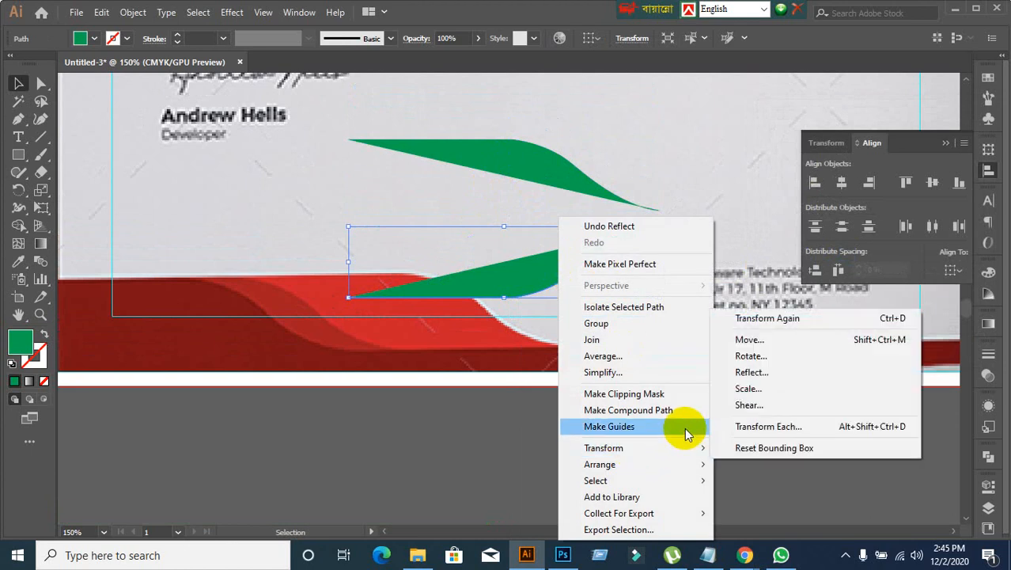
click(736, 379)
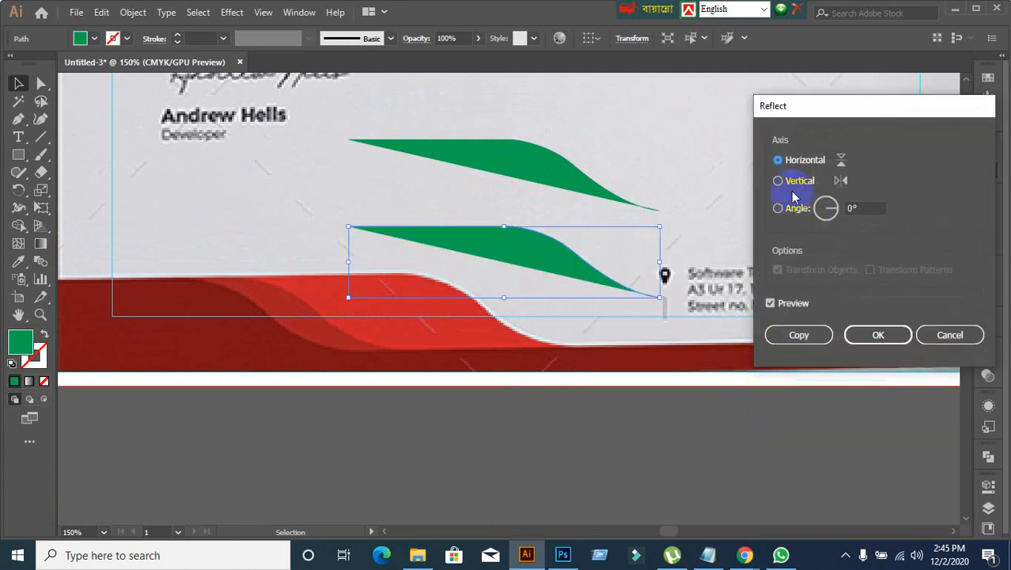
click(791, 180)
click(874, 335)
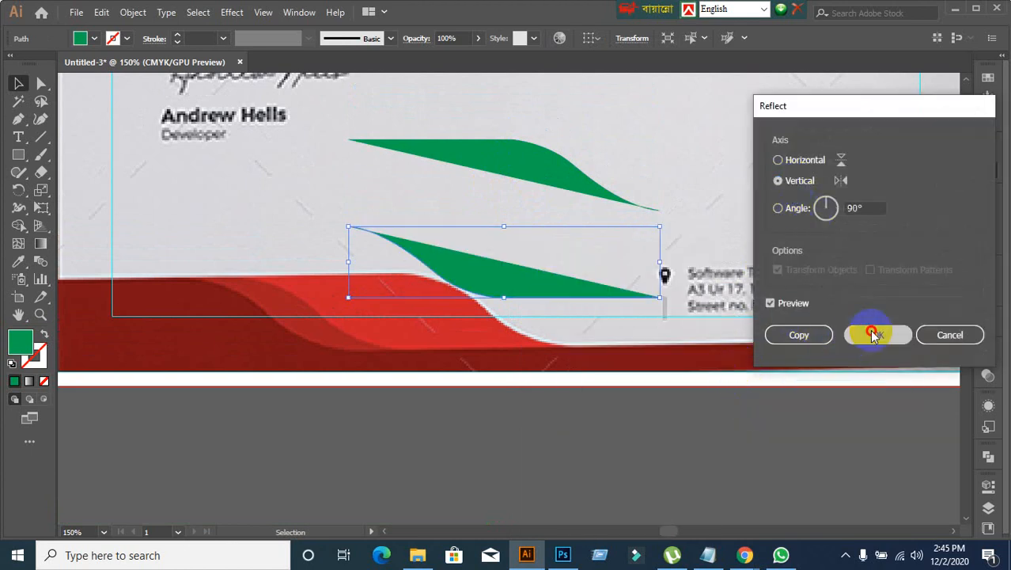
Step: Reflect the lower green half-wave across the vertical axis once more
click(326, 320)
scroll(324, 314, up, 1)
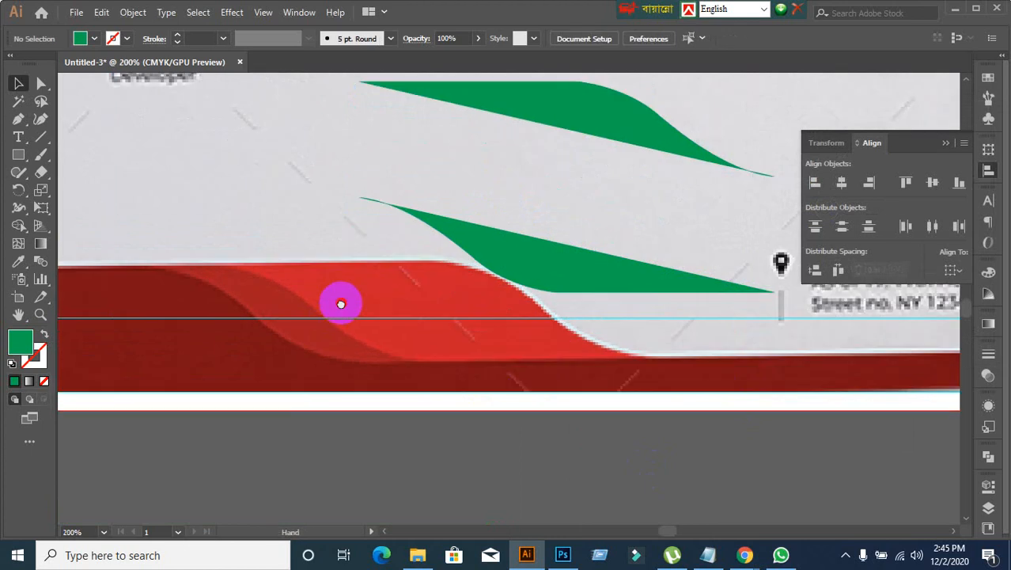
drag(341, 304, 334, 327)
click(569, 291)
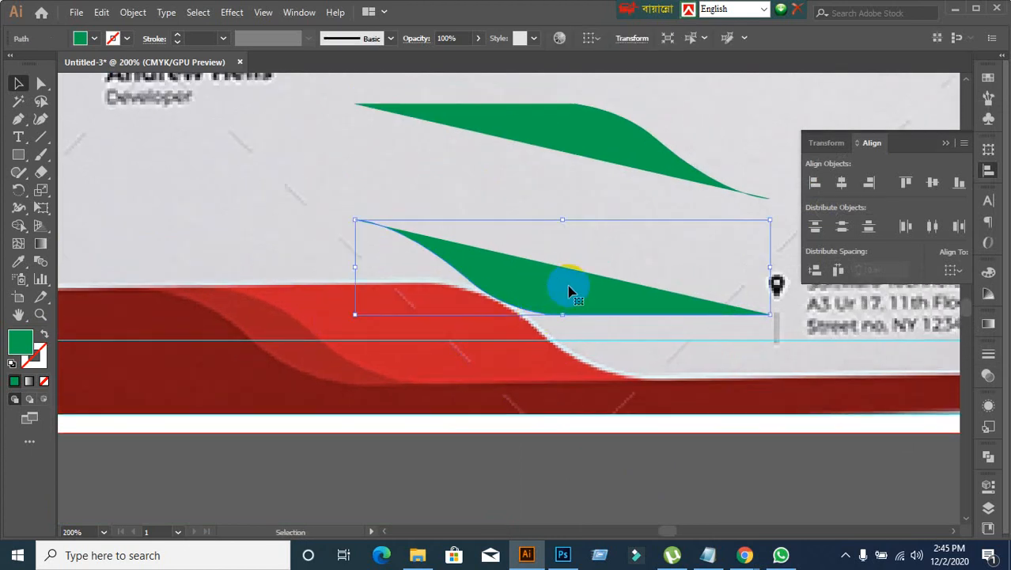
right_click(511, 287)
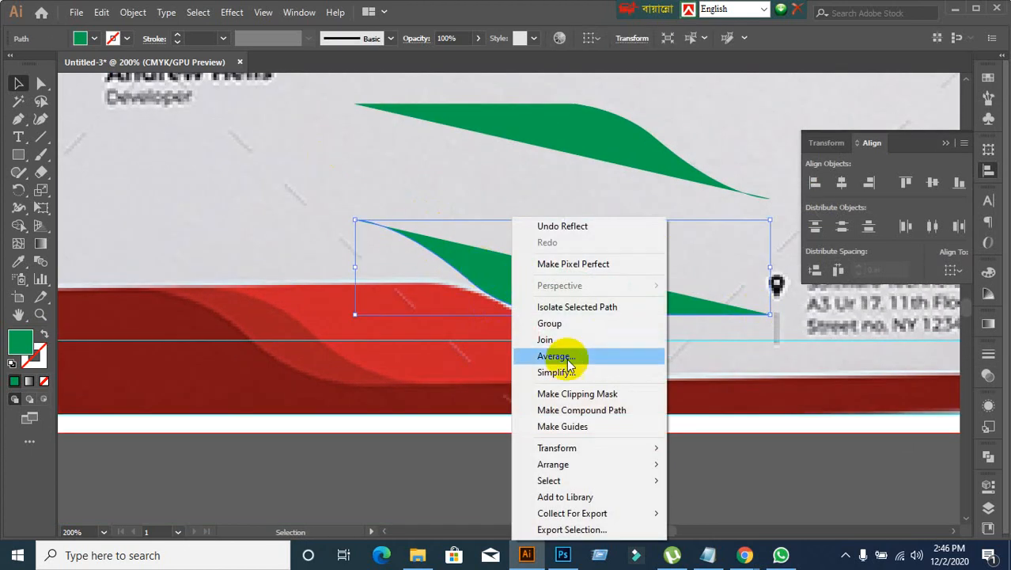
mouse_move(578, 446)
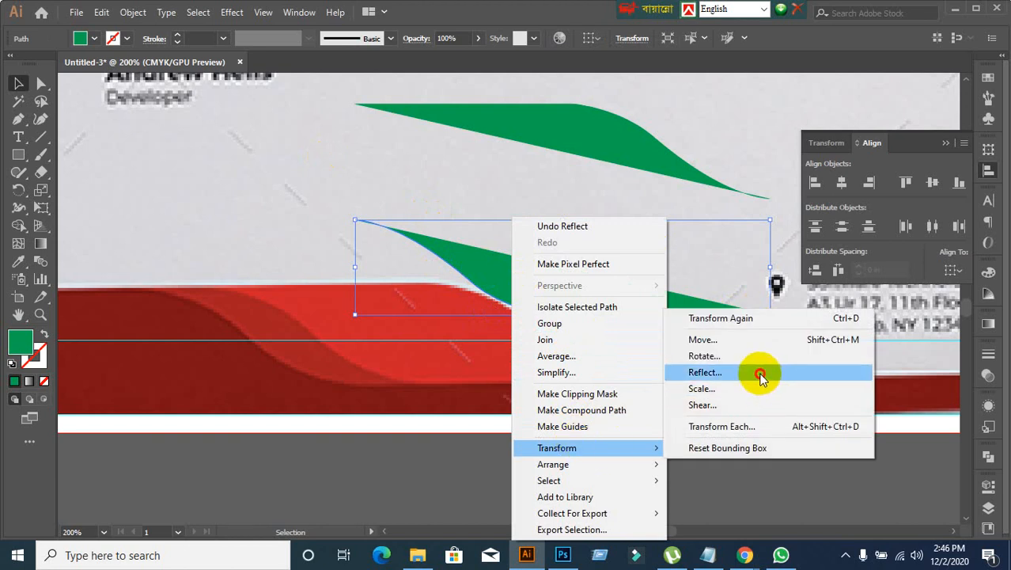
click(759, 373)
click(798, 164)
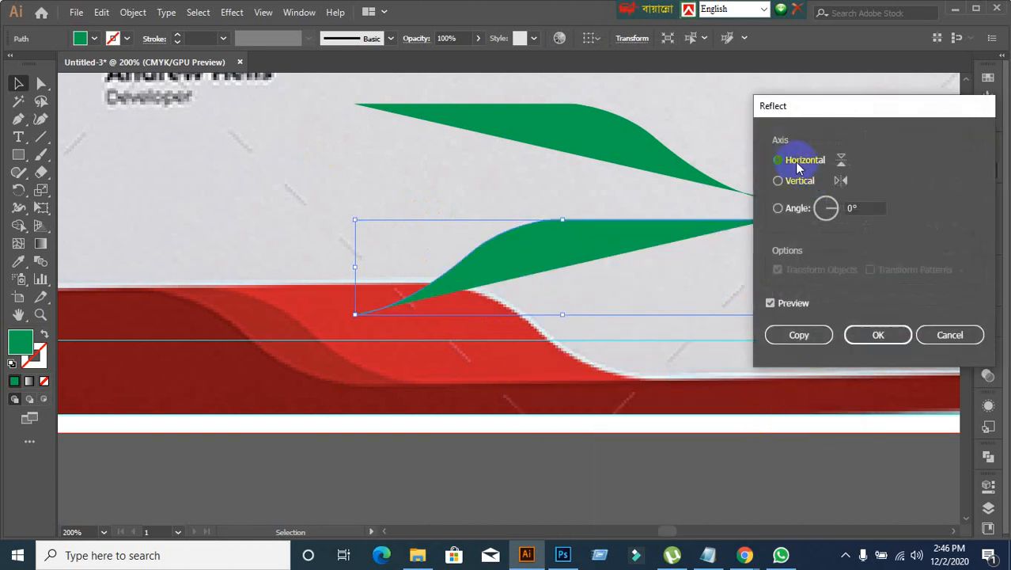
click(779, 182)
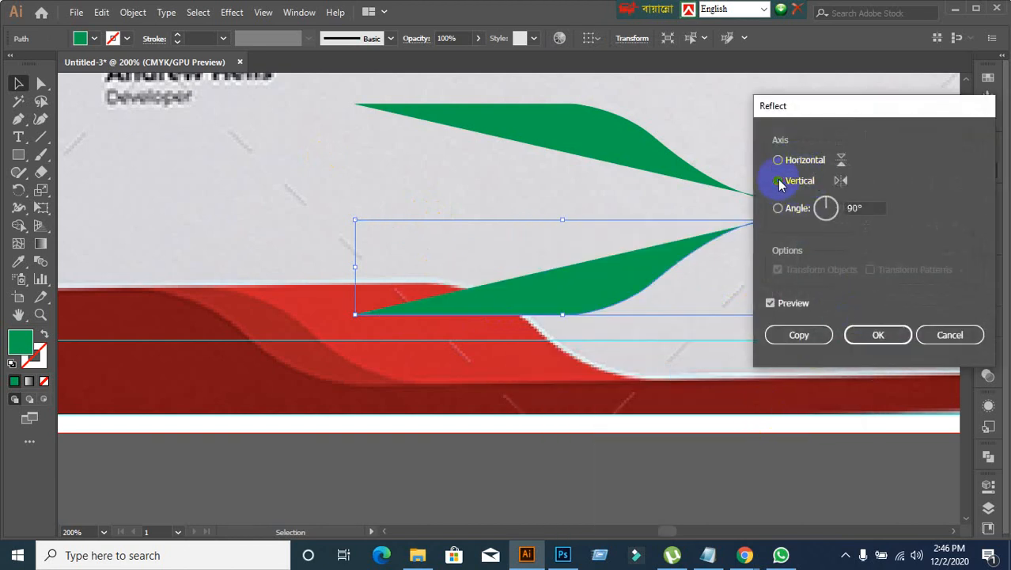
click(885, 334)
click(624, 463)
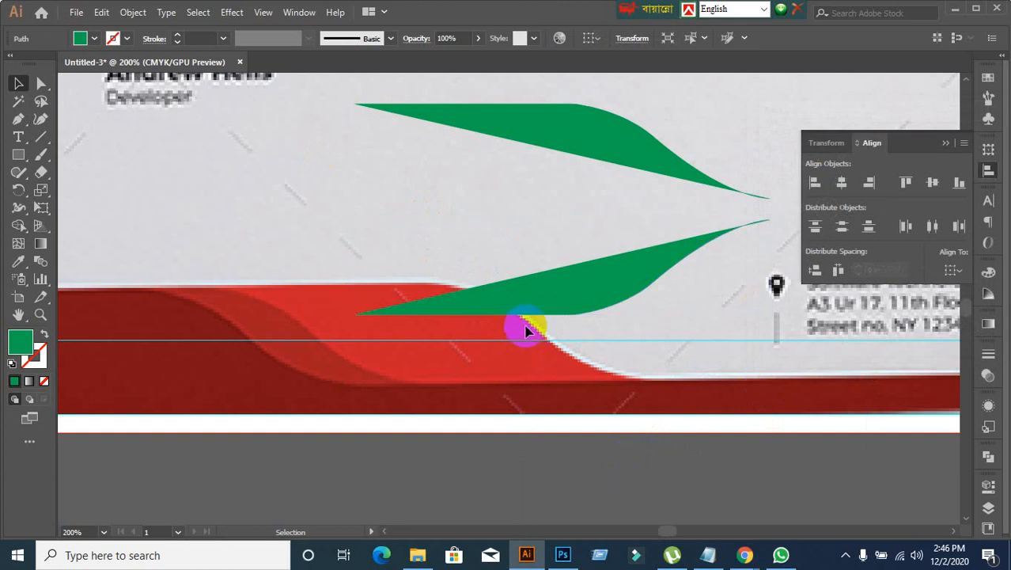
Step: Move the lower green half-wave up so that it overlaps the upper one
click(522, 300)
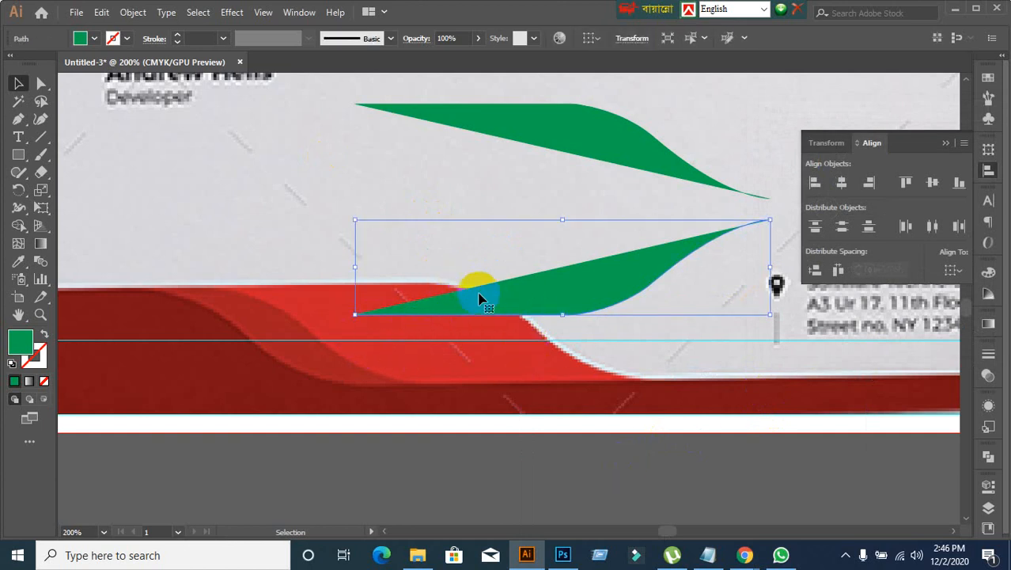
drag(524, 285, 507, 179)
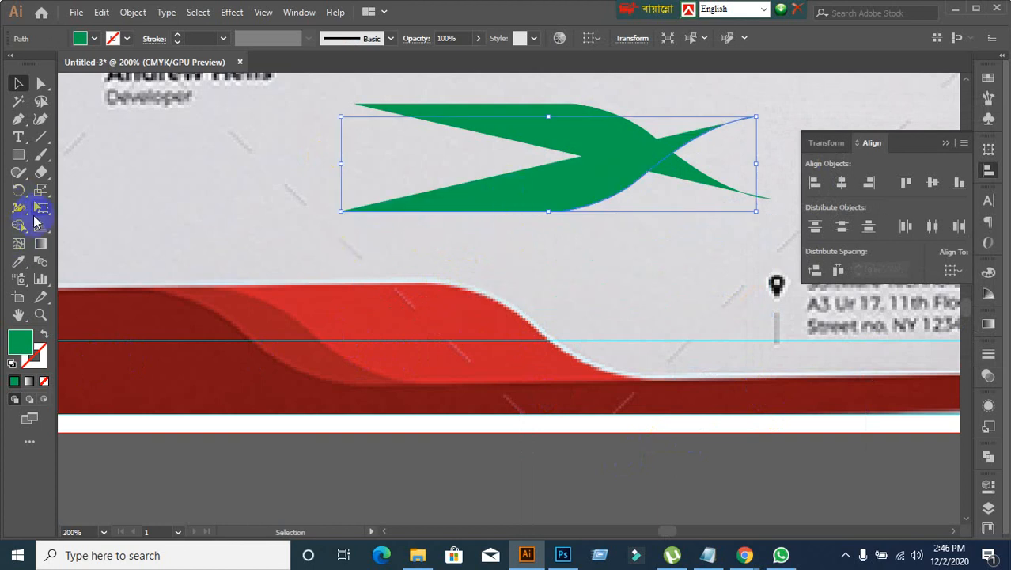
click(35, 220)
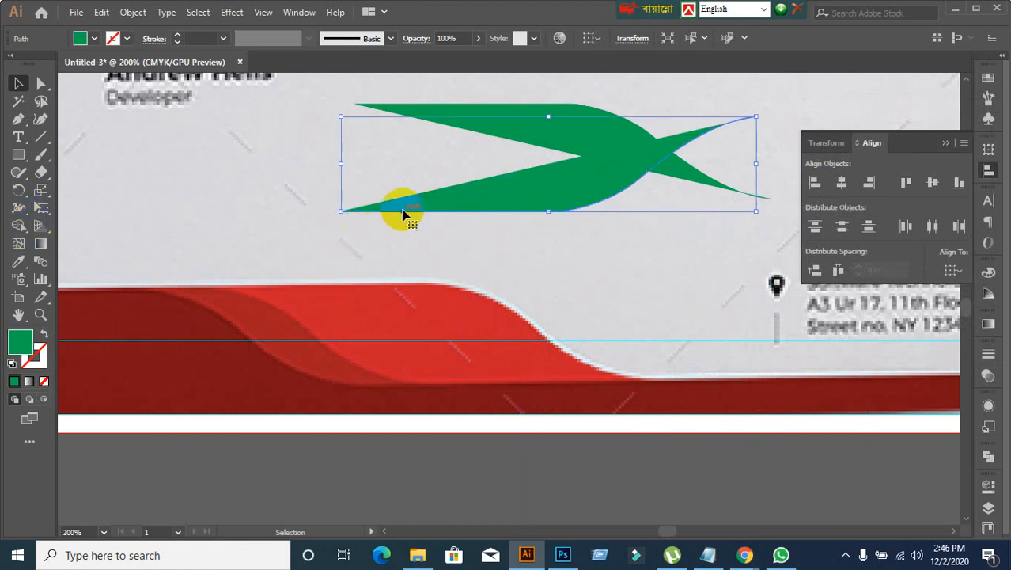
Step: Reflect the overlapping lower half-wave across the horizontal axis
right_click(560, 194)
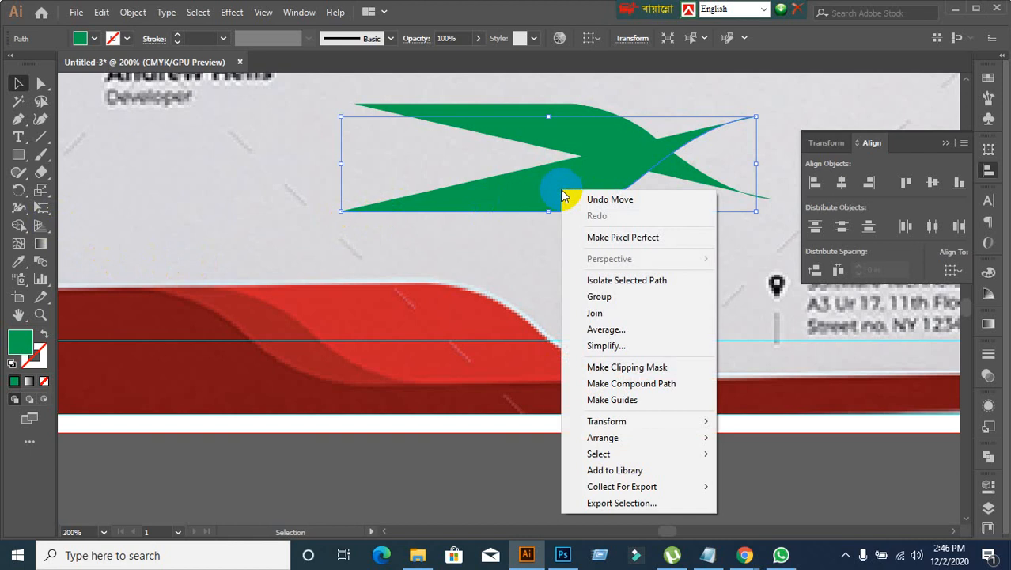
mouse_move(696, 425)
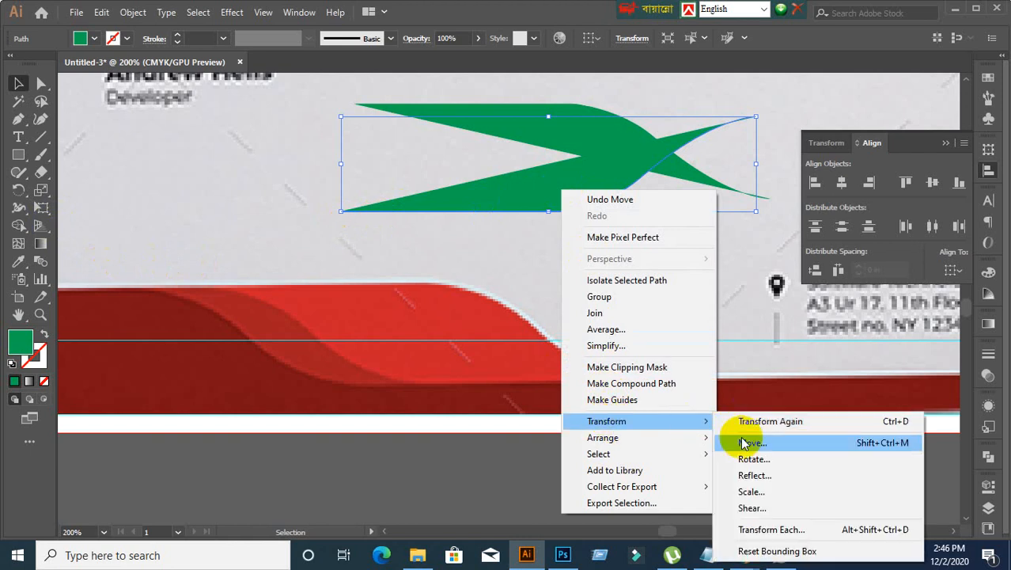
click(748, 475)
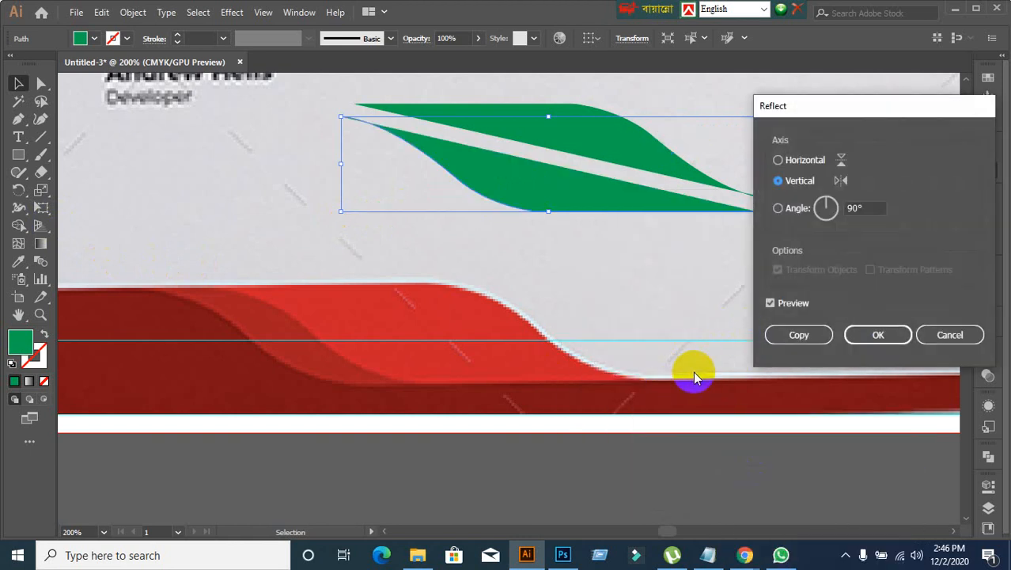
click(791, 161)
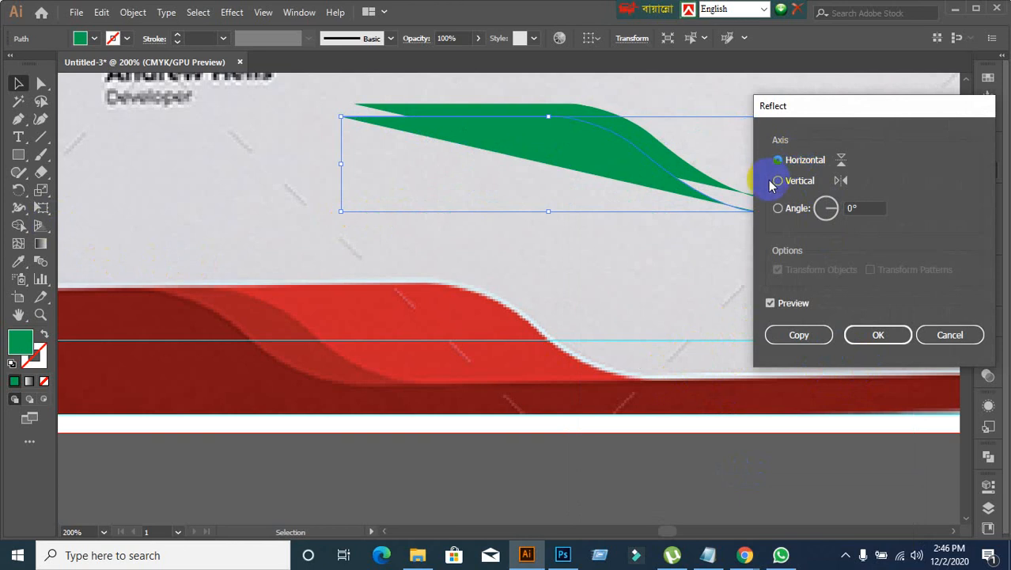
click(778, 181)
click(778, 162)
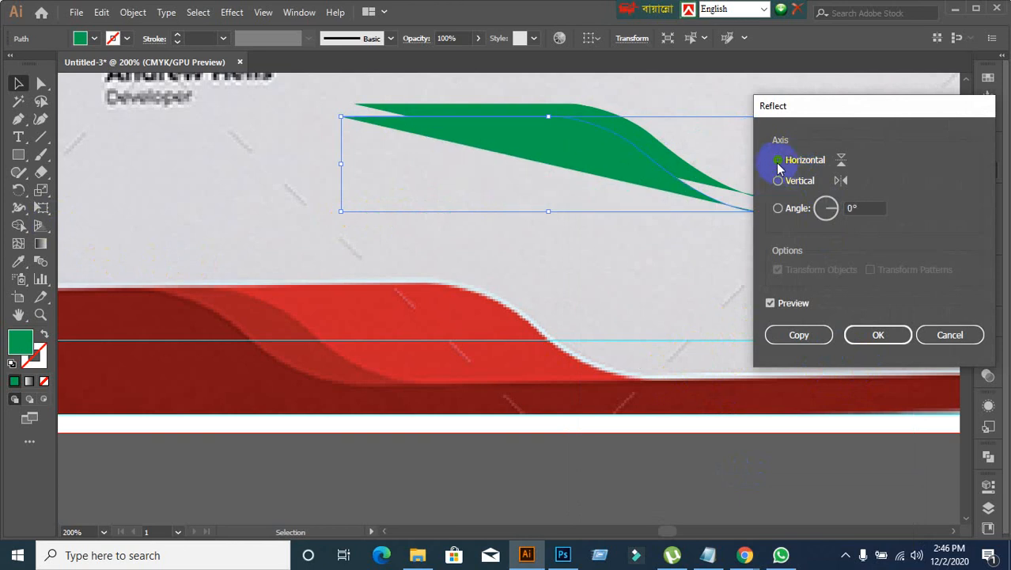
click(870, 335)
Step: Reflect the lower half-wave at an angle of -13° and fit it against the upper half-wave's slanted edge
right_click(523, 139)
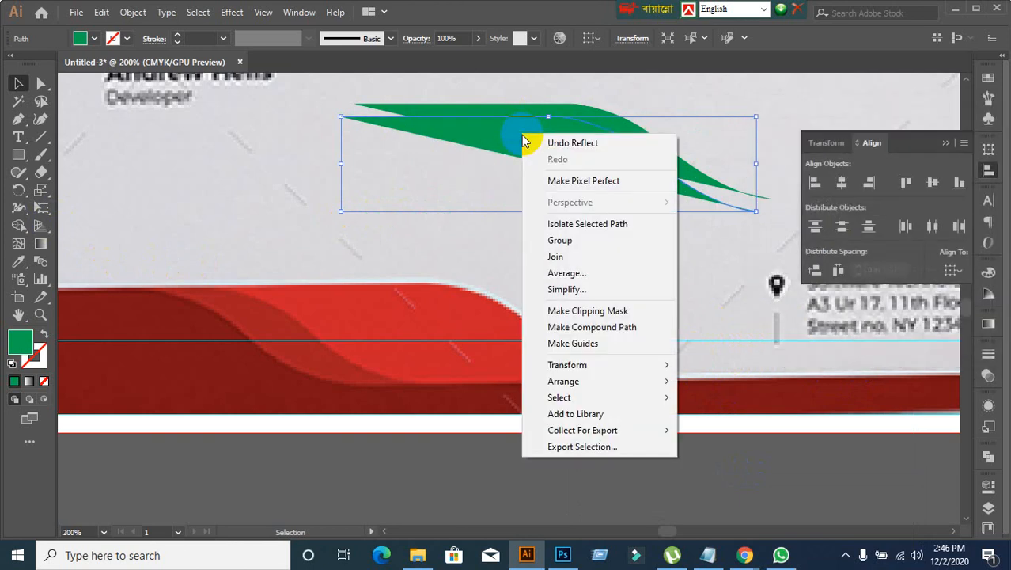
mouse_move(583, 363)
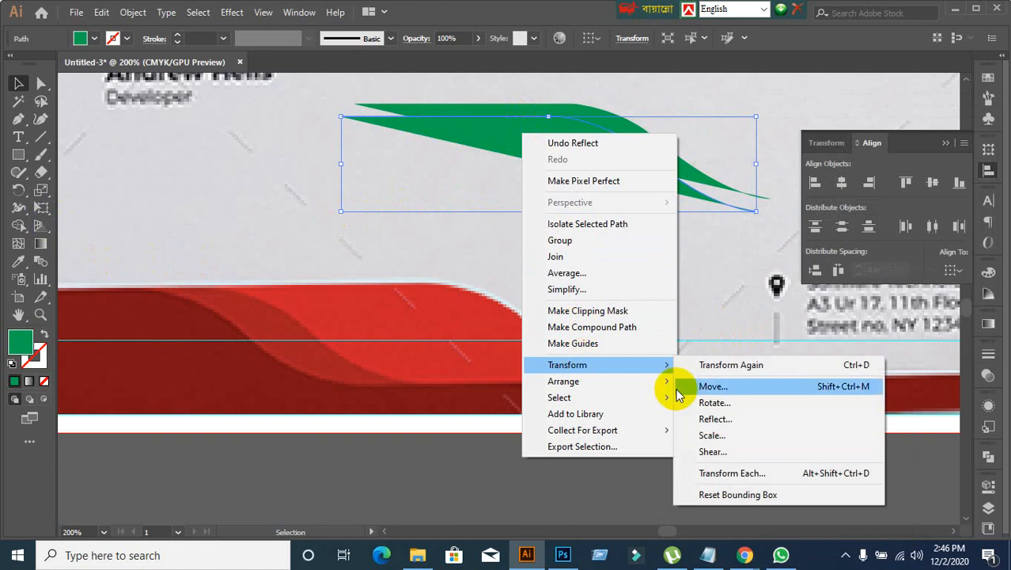
click(713, 419)
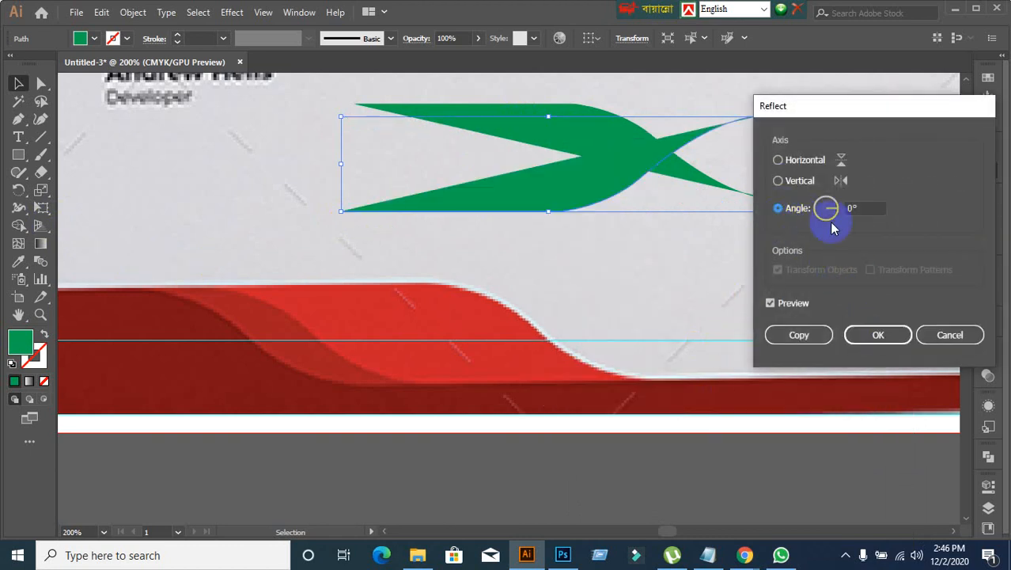
click(867, 208)
key(Down)
key(Down)
key(Down)
key(Down)
key(Down)
key(Down)
key(Down)
key(Down)
key(Down)
key(Down)
key(Down)
key(Down)
key(Down)
key(Down)
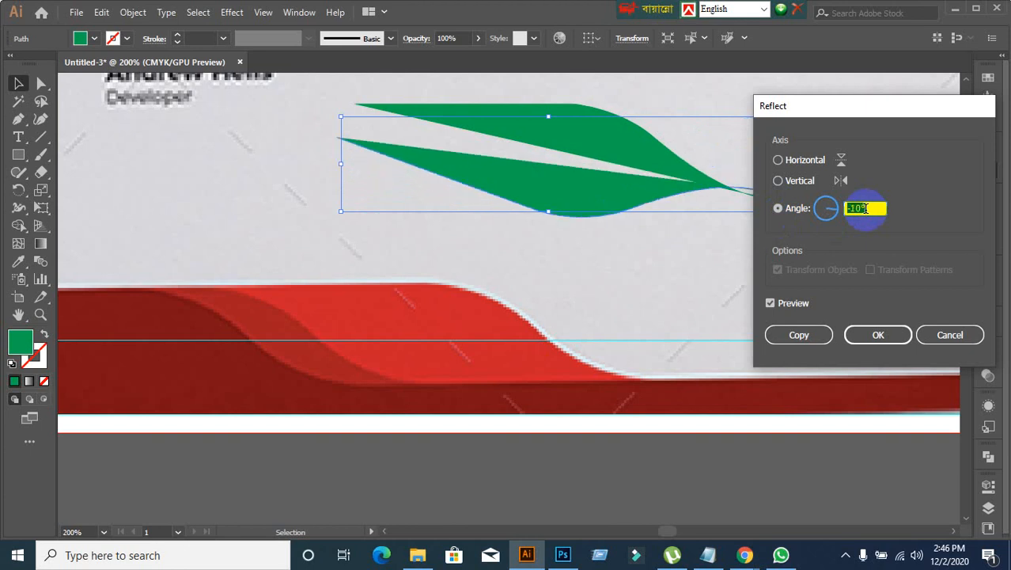
key(Up)
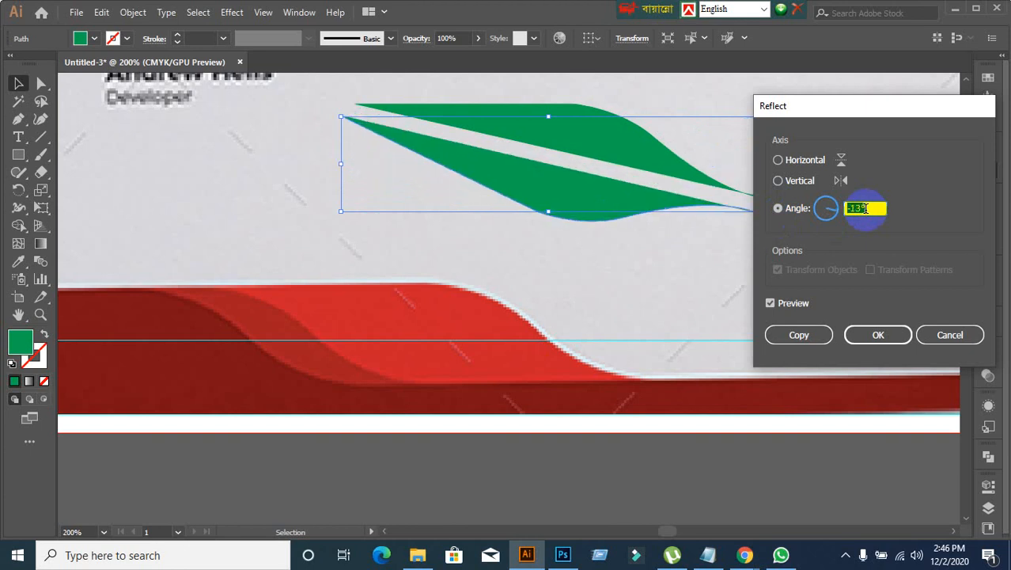
click(879, 335)
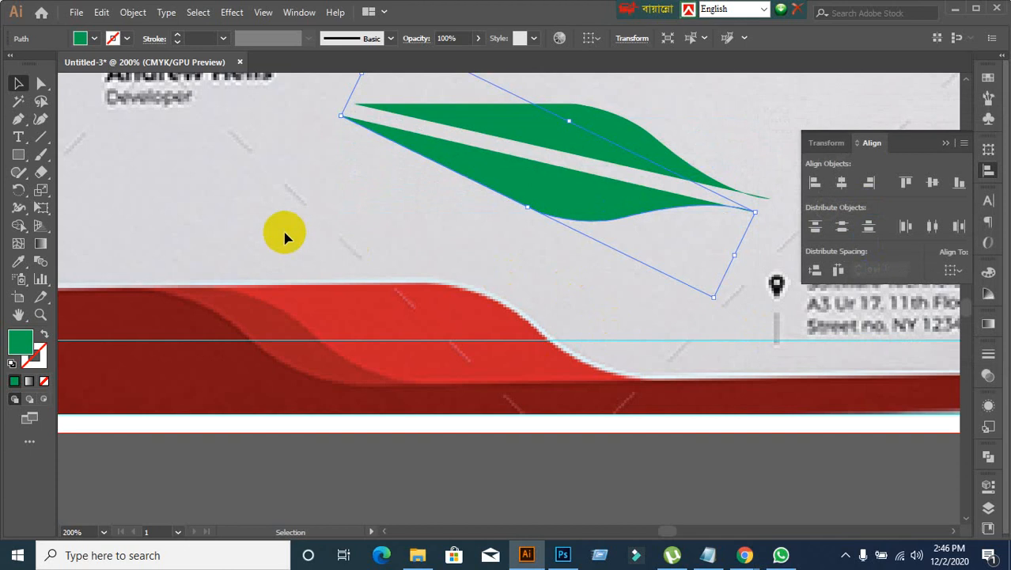
drag(520, 208, 538, 196)
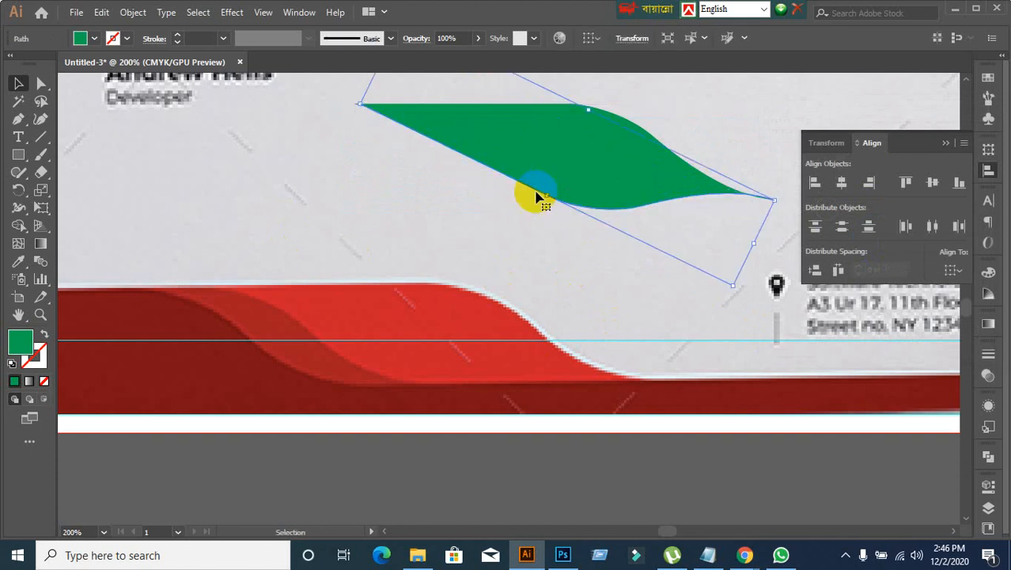
click(418, 232)
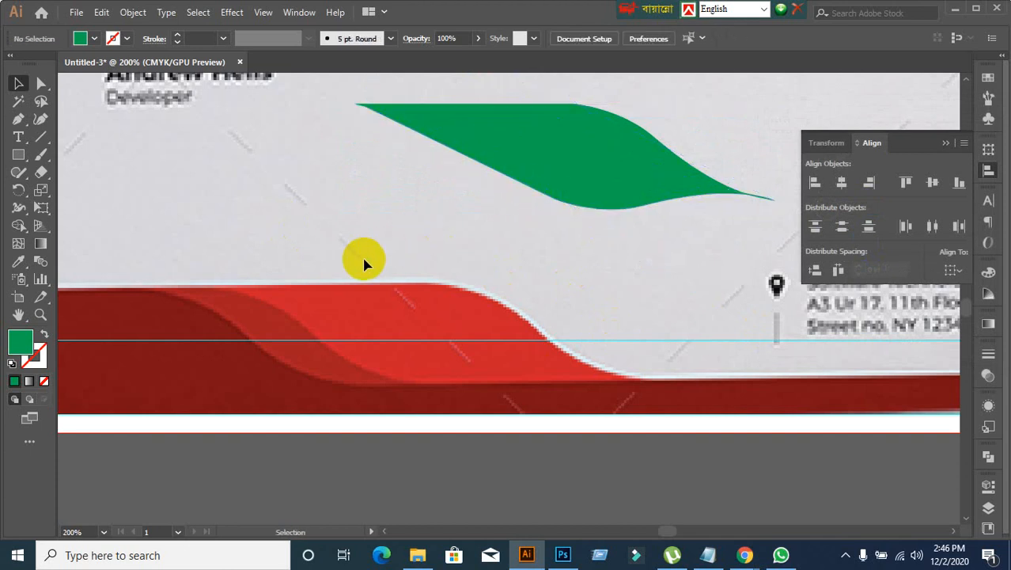
Step: Examine how the two green half-waves meet along their shared edge and at the pointed ends
scroll(721, 236, up, 2)
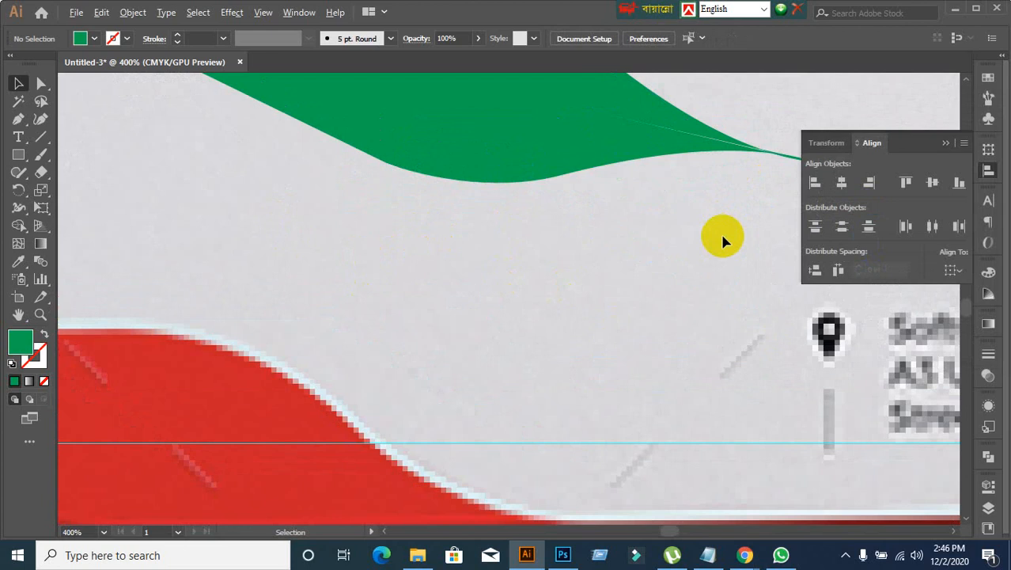
scroll(567, 279, down, 2)
scroll(491, 297, up, 2)
scroll(470, 312, up, 2)
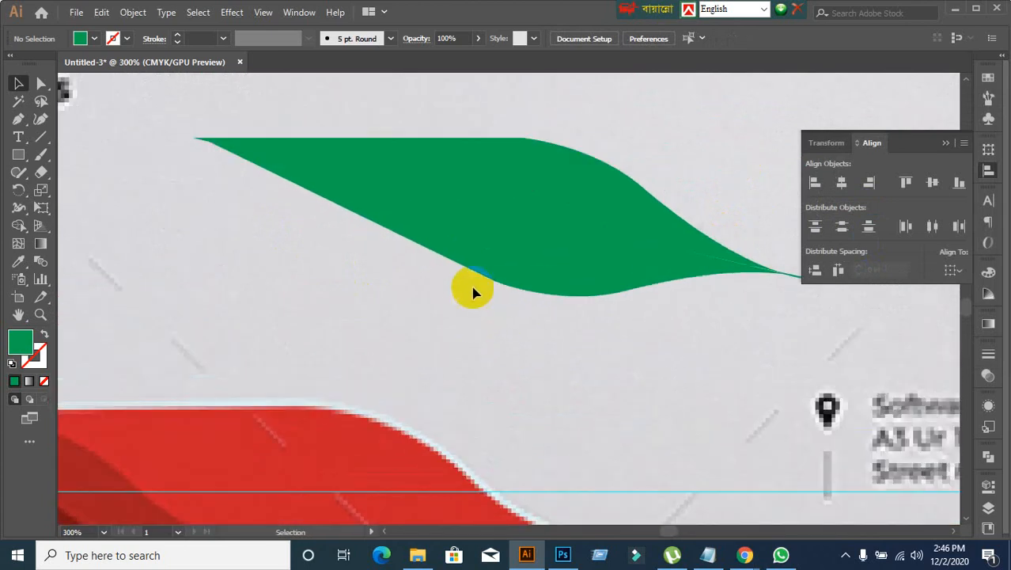
click(473, 257)
click(709, 323)
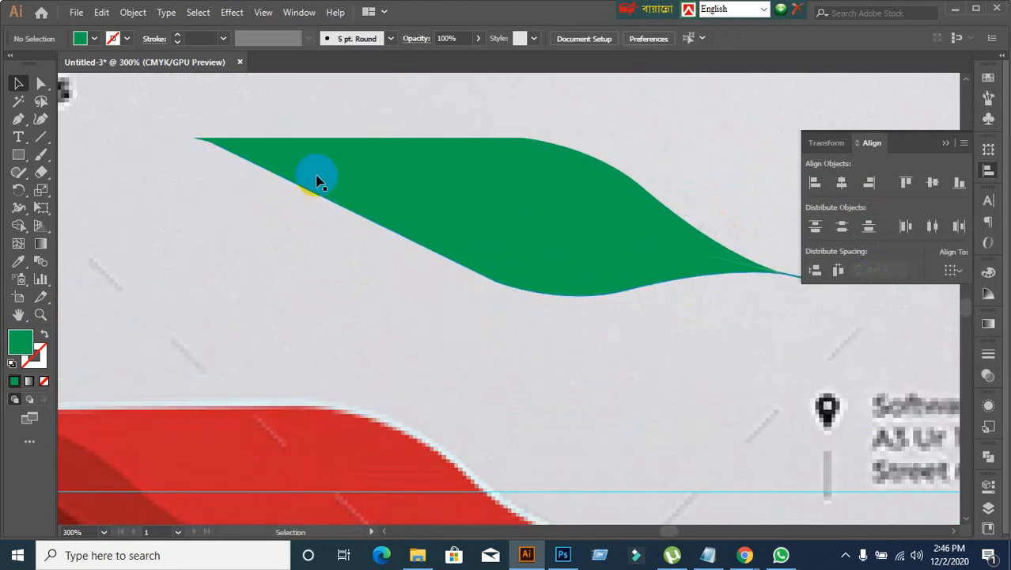
click(285, 164)
click(286, 273)
click(546, 190)
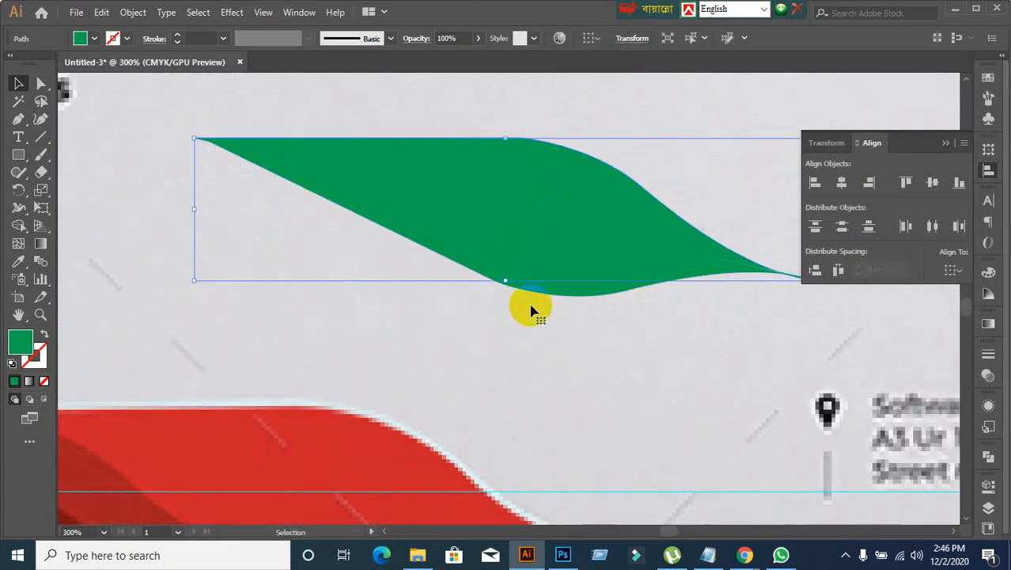
click(520, 362)
scroll(605, 332, down, 2)
scroll(657, 340, up, 2)
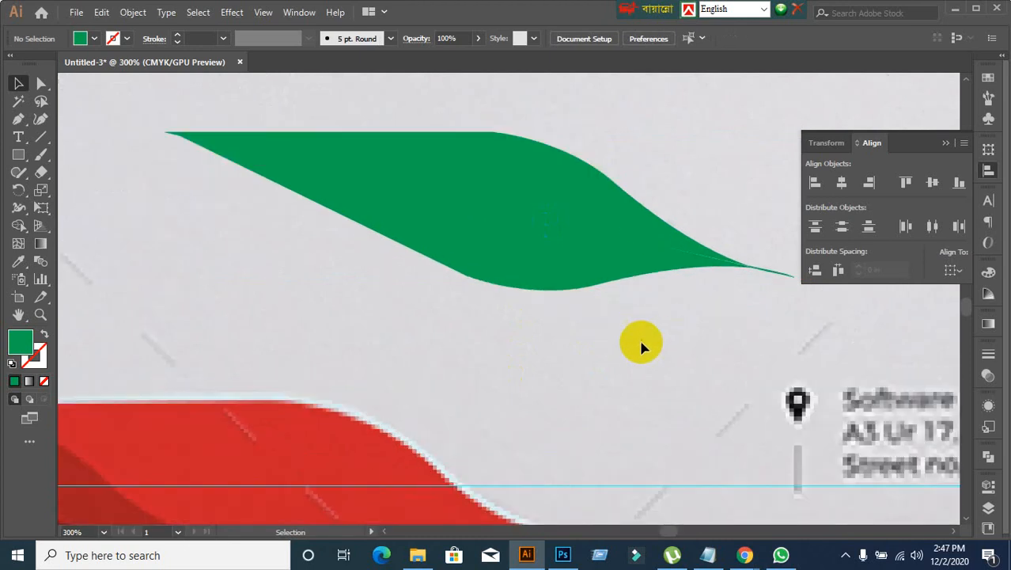
Step: Unite the two green half-waves into a compound shape with Pathfinder and expand it
drag(188, 95, 708, 333)
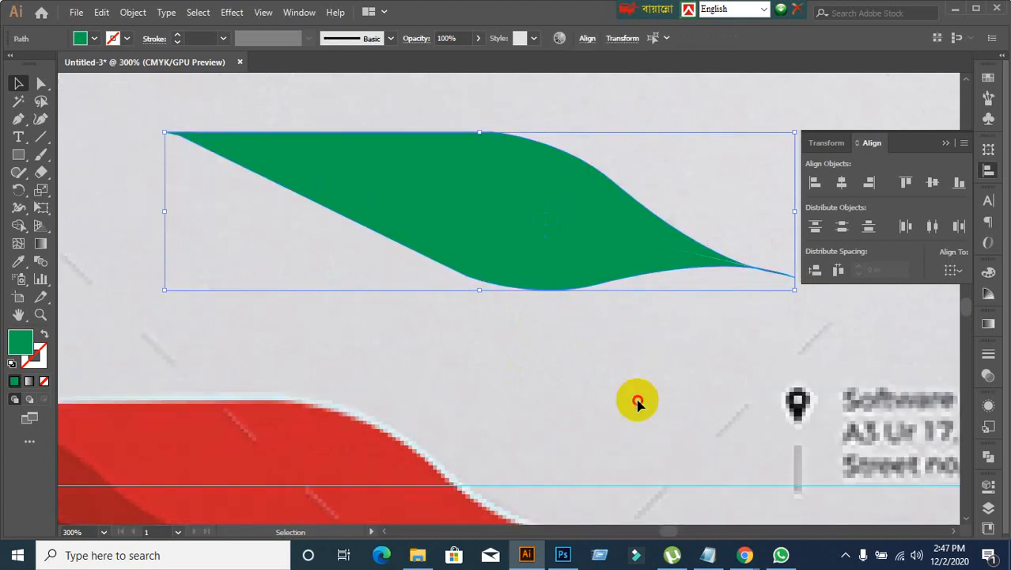
click(637, 401)
drag(169, 97, 802, 355)
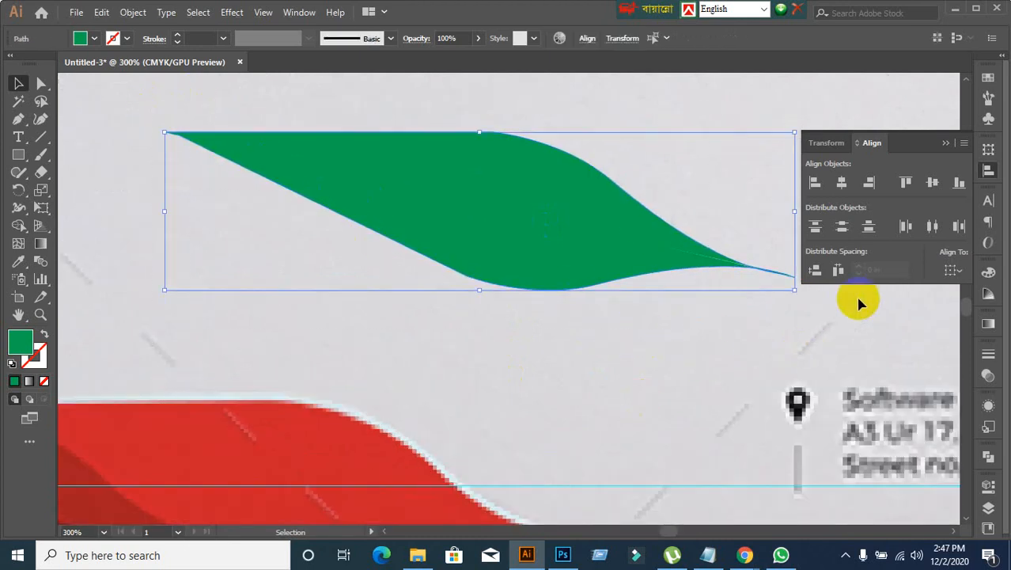
click(987, 457)
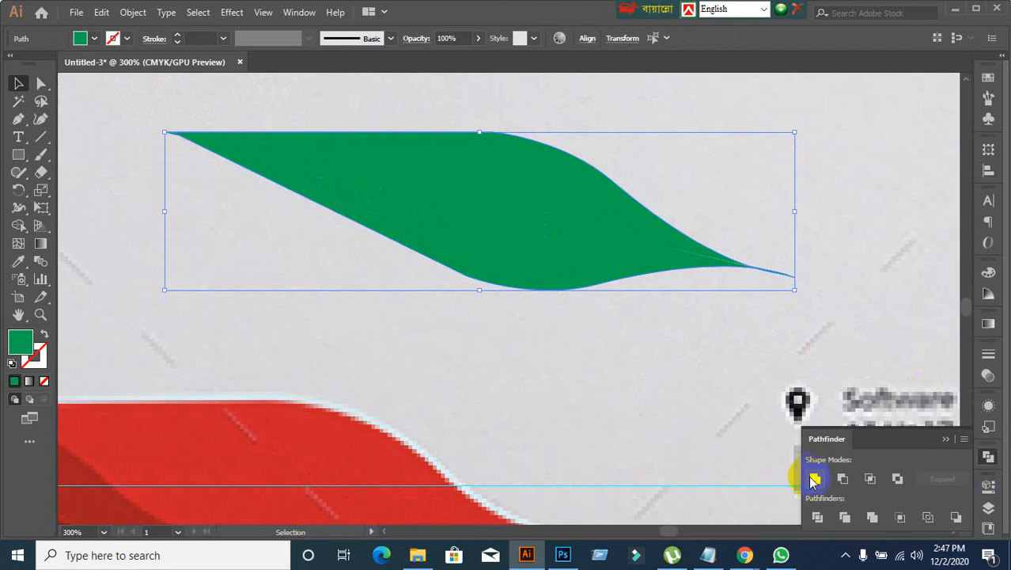
click(814, 479)
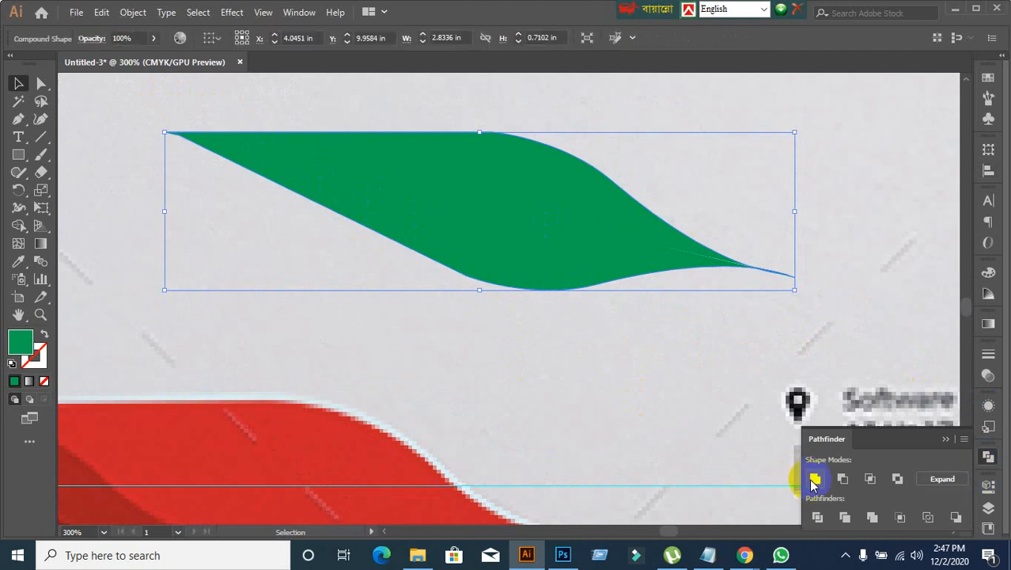
click(962, 484)
click(654, 379)
Step: Move the inner end anchor of the seam in the united shape to about X 4.27 in, Y 10.14 in with Direct Selection
scroll(632, 274, up, 2)
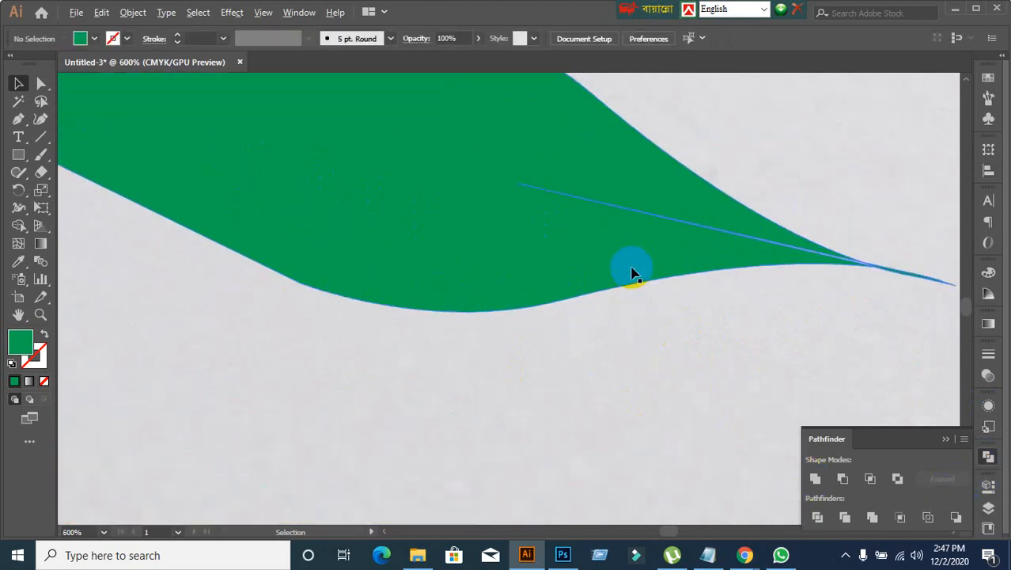
click(768, 245)
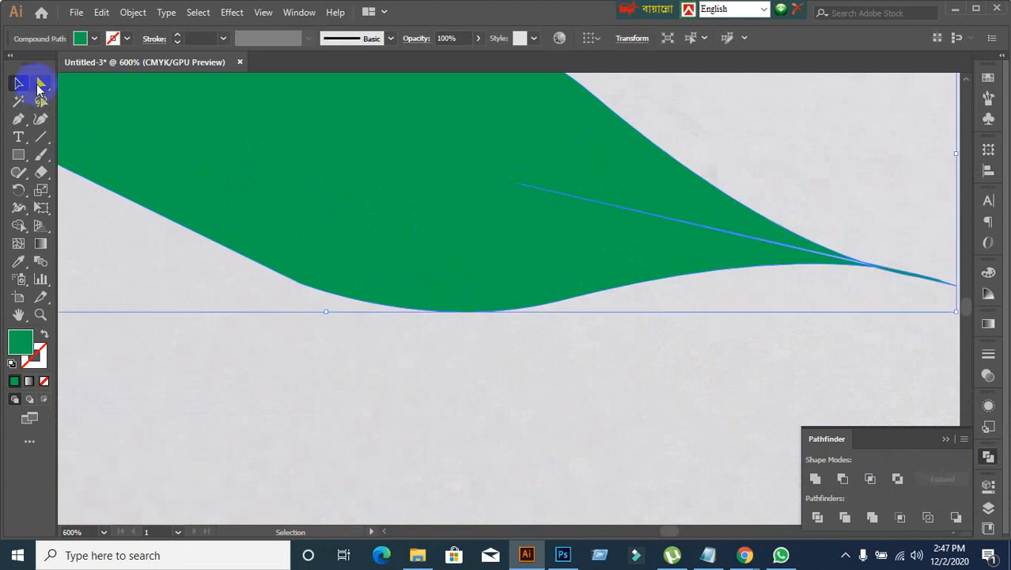
click(41, 84)
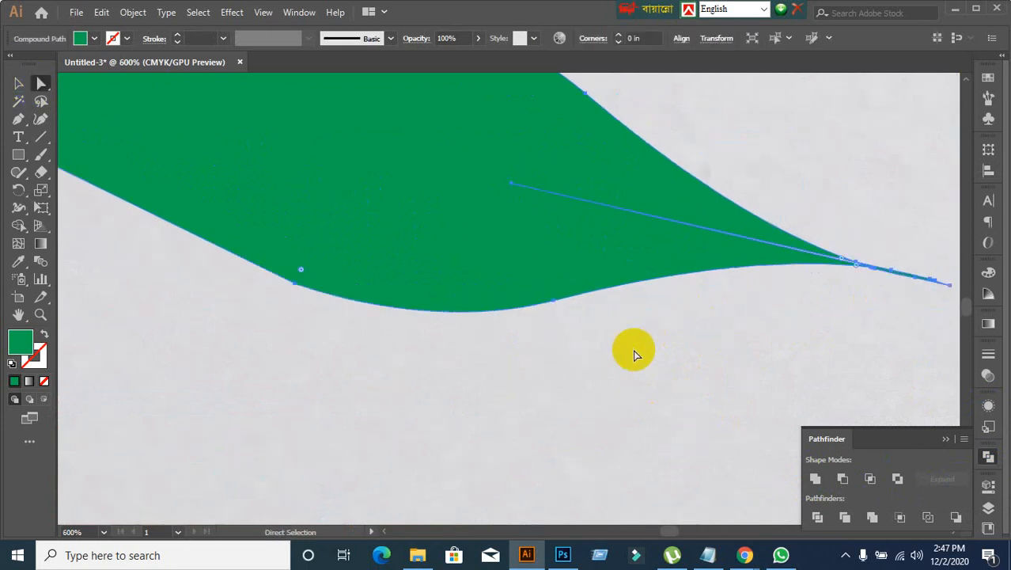
click(508, 196)
drag(515, 190, 419, 234)
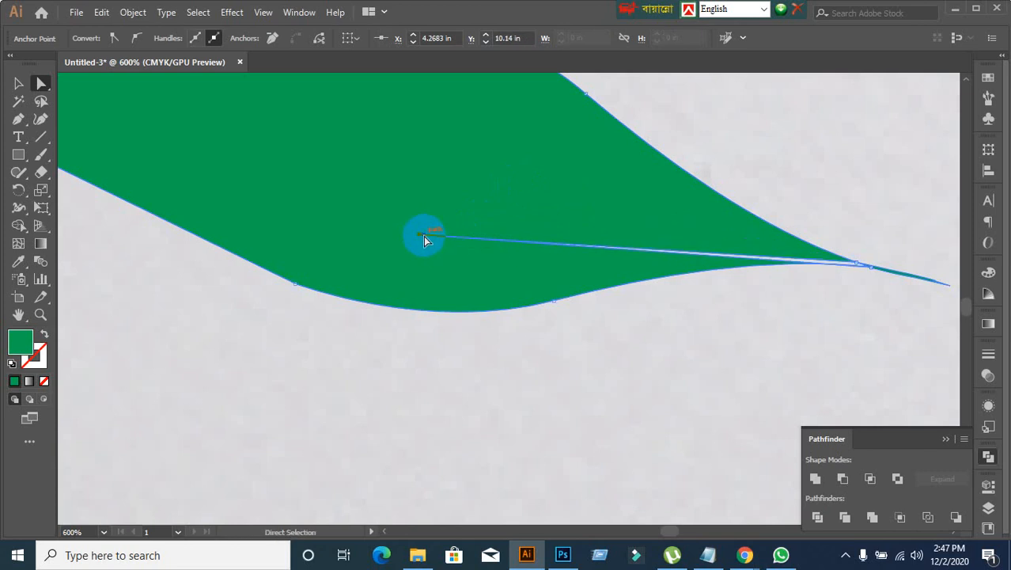
Step: Undo the last anchor move, then pull the seam's inner anchor outside the green shape to about X 5.28 in, Y 9.70 in
key(ctrl+z)
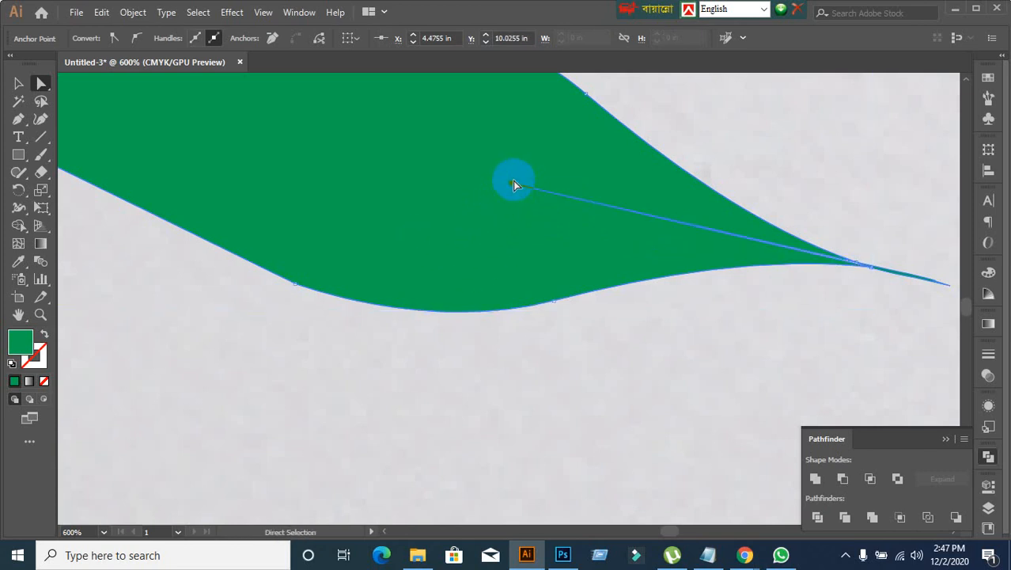
drag(513, 185, 681, 98)
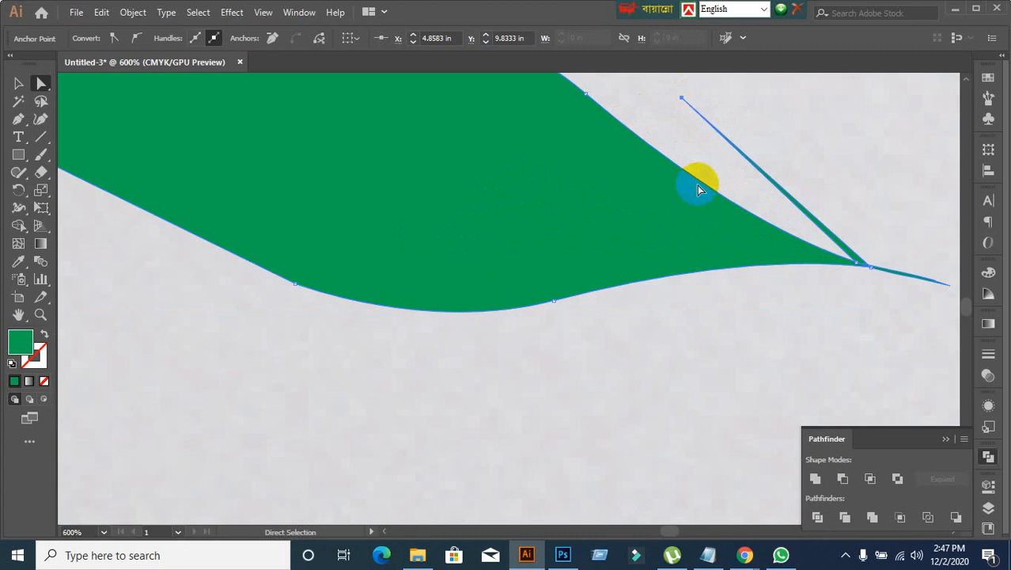
scroll(752, 218, down, 1)
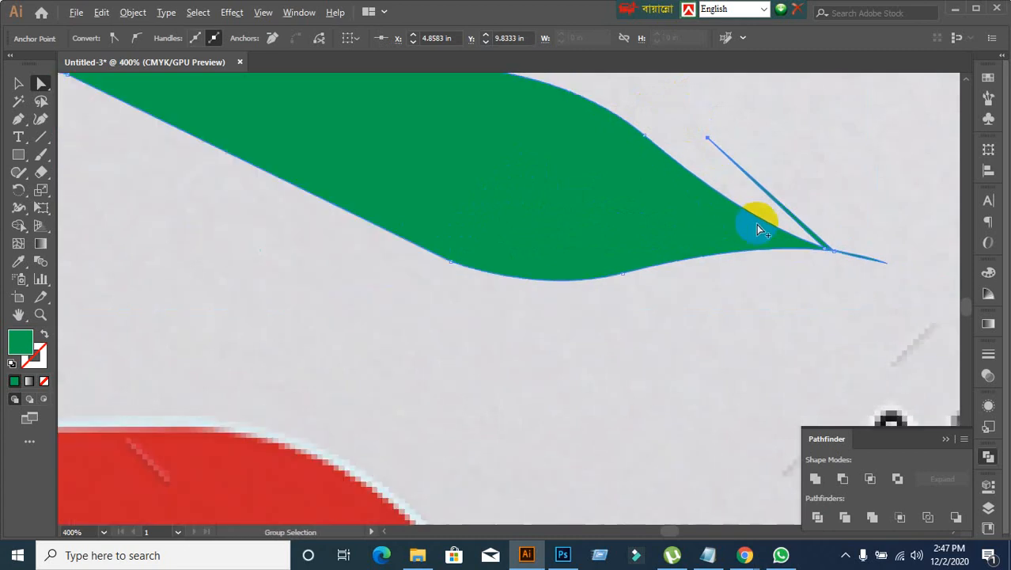
click(705, 140)
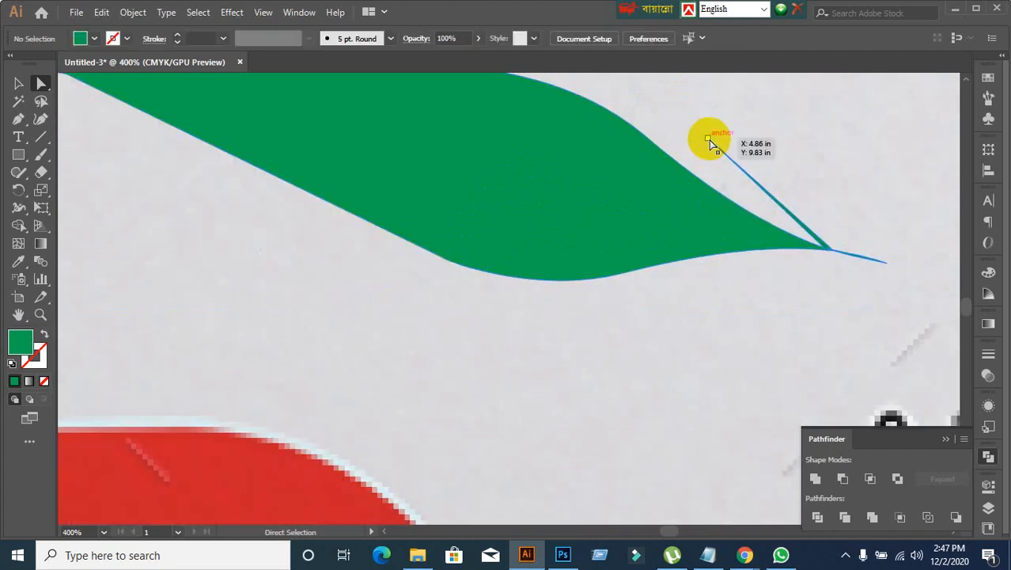
drag(710, 143, 834, 99)
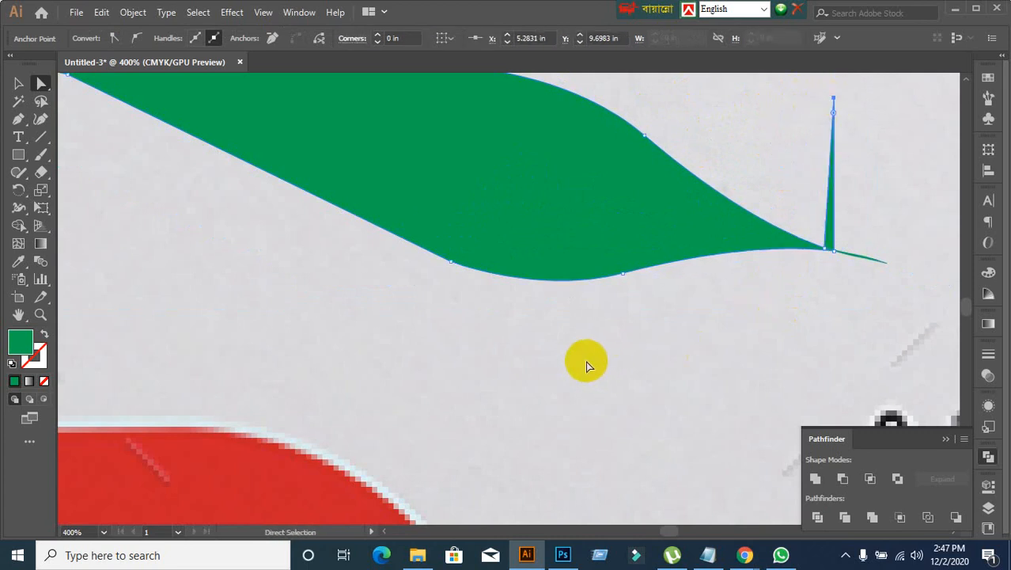
Step: Try to separate the thin spike from the green wave with Pathfinder Divide and Ungroup, and delete it
click(18, 83)
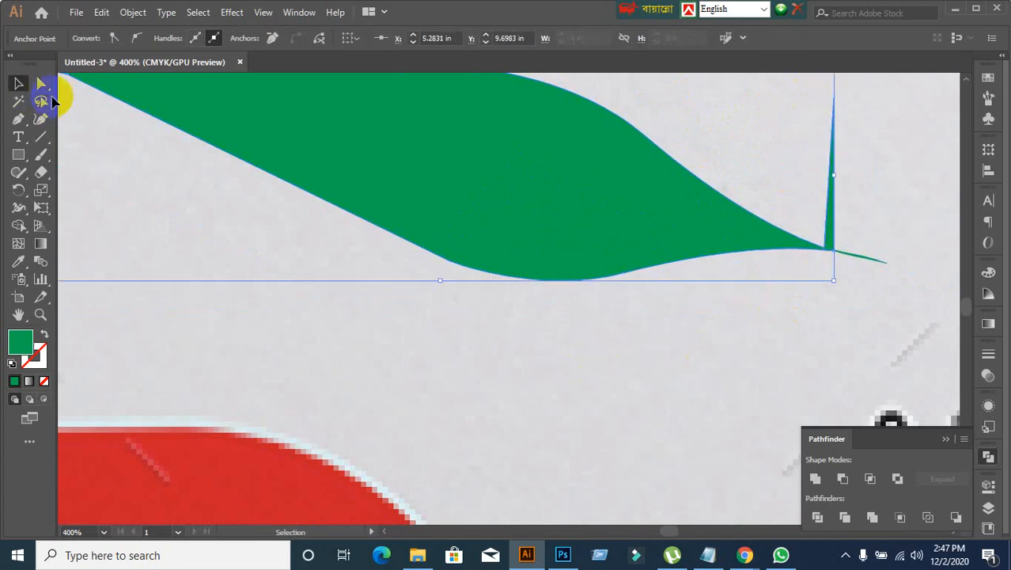
click(817, 519)
right_click(603, 222)
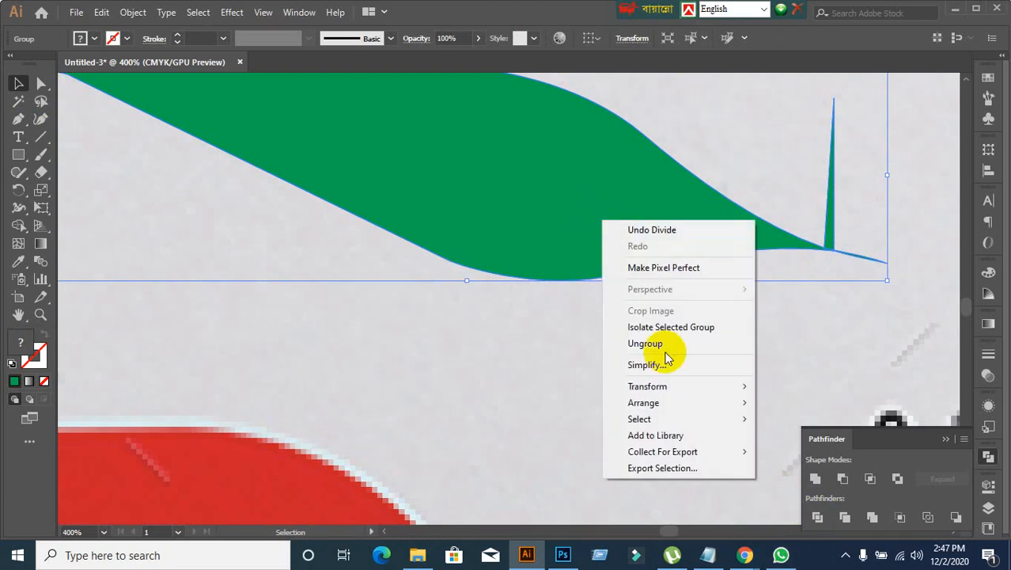
click(657, 346)
click(689, 392)
click(844, 253)
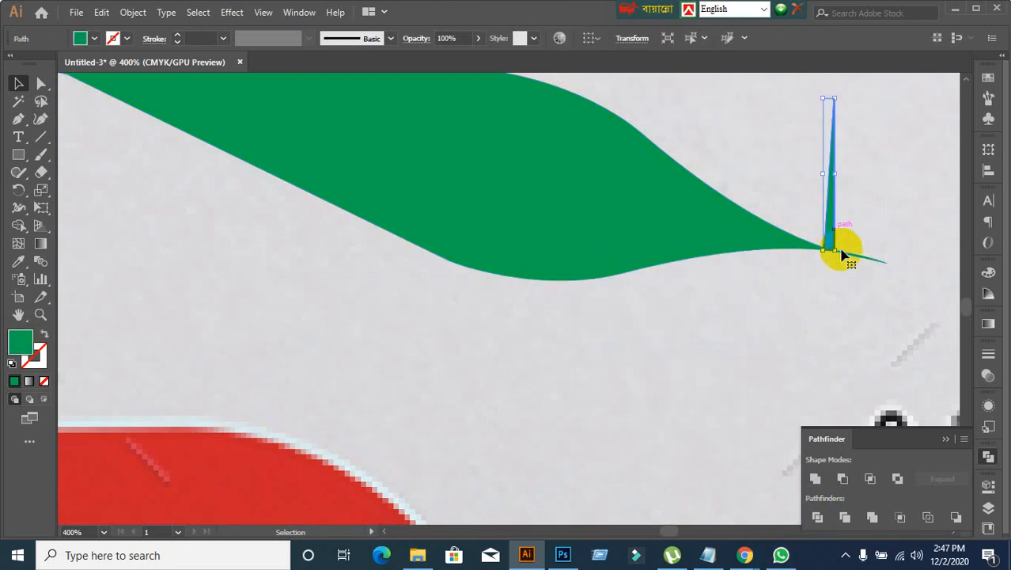
key(Delete)
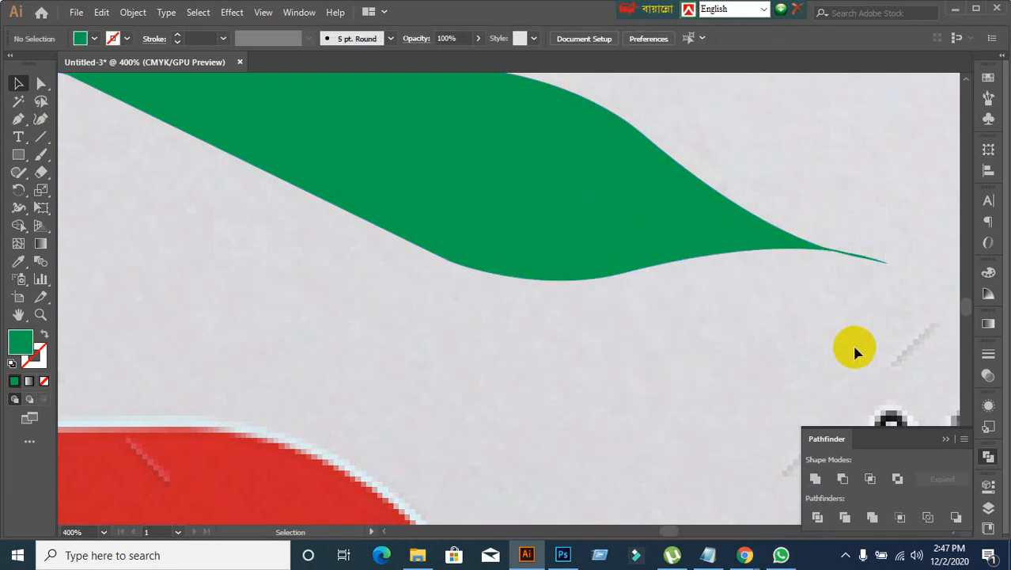
Step: Undo the spike's deletion, the ungrouping, the Divide and the outward moves of the seam anchor
key(ctrl+z)
key(ctrl+z)
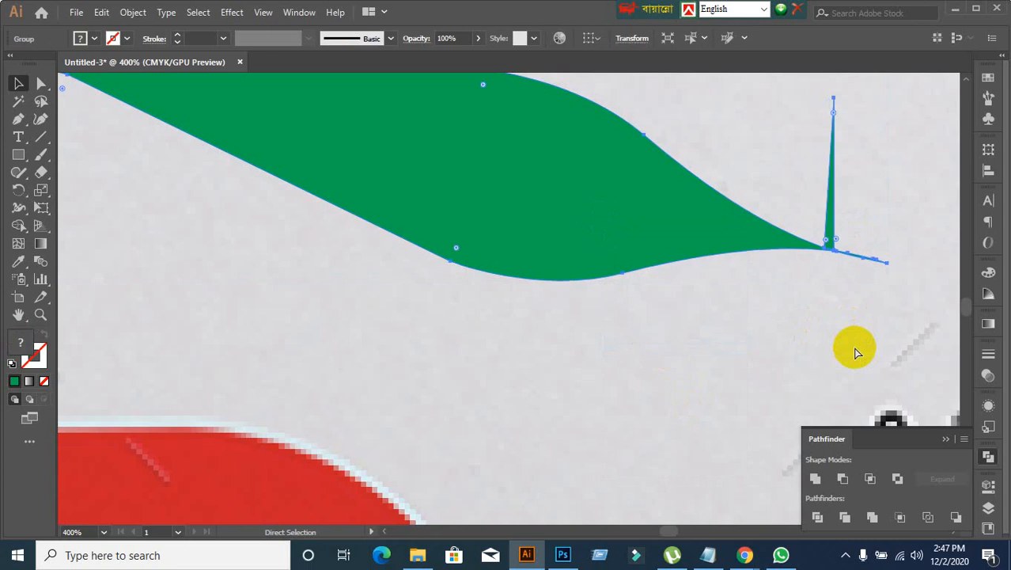
key(ctrl+z)
key(ctrl+z)
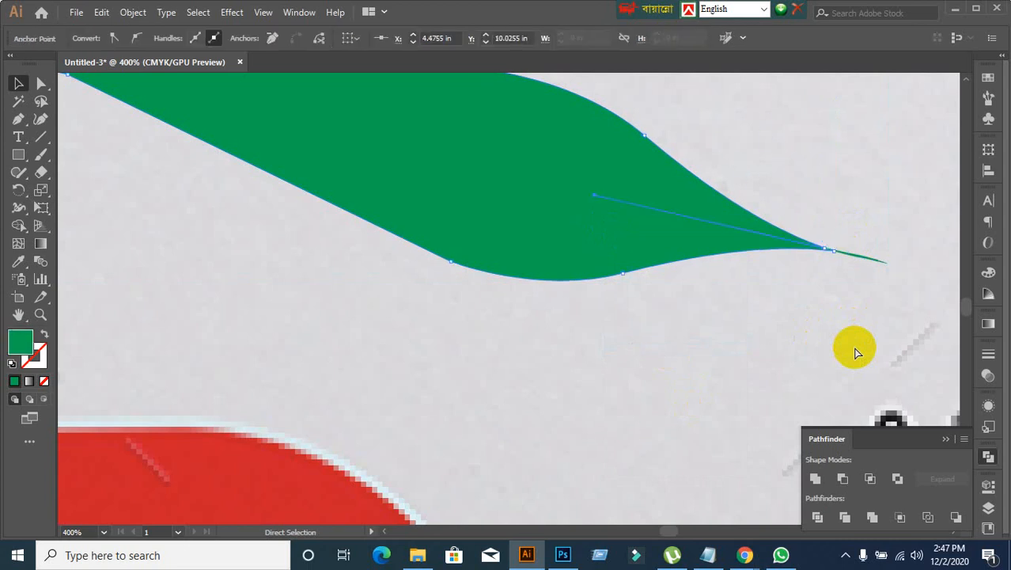
Step: Move the united green wave off the reference image onto the empty pasteboard below the page
click(681, 337)
click(592, 265)
scroll(608, 328, up, 2)
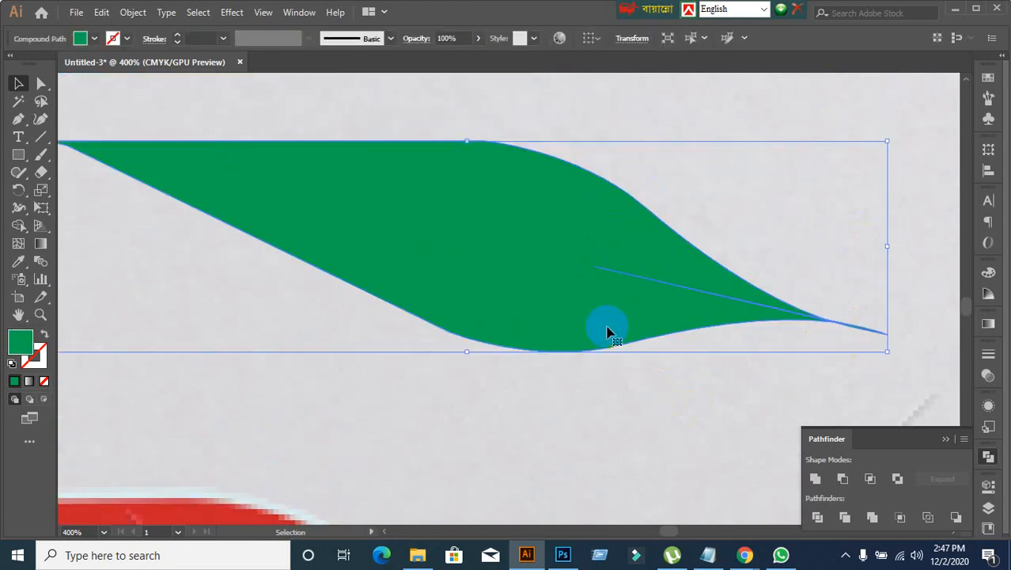
scroll(629, 409, down, 3)
drag(629, 484, 572, 173)
scroll(588, 194, up, 2)
drag(522, 101, 629, 422)
scroll(625, 471, up, 2)
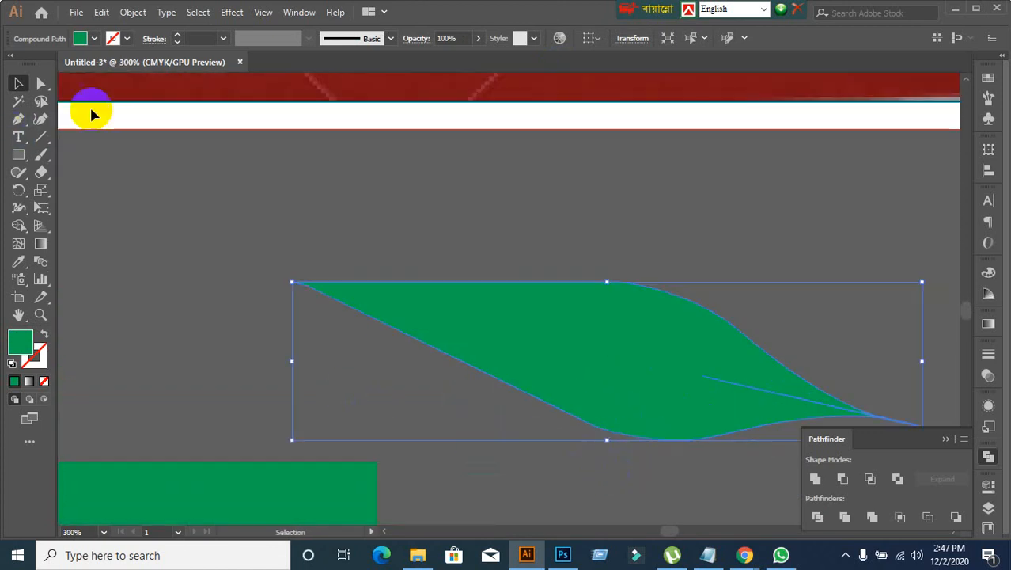
Step: Fill the united wave shape with red
click(94, 38)
click(50, 66)
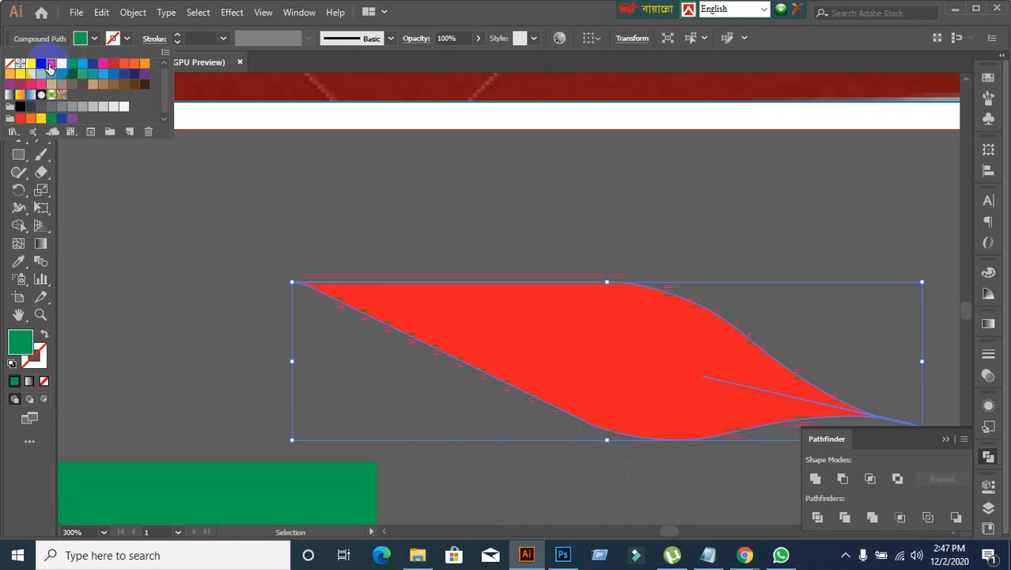
drag(587, 408, 470, 301)
scroll(638, 389, up, 1)
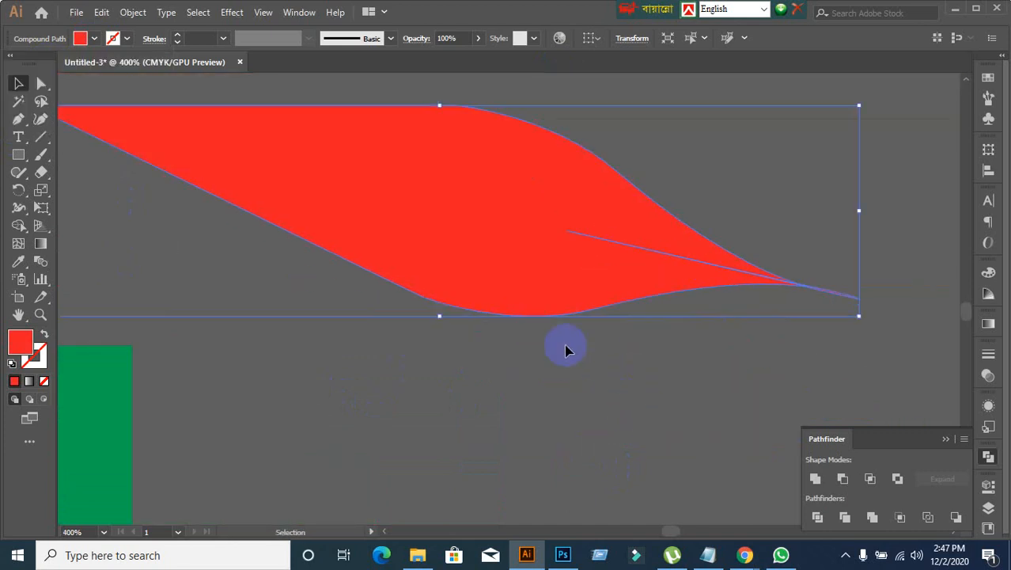
Step: Pull the red wave's inner seam anchor outside the shape with Direct Selection, to about X 6.25 in, Y 12.50 in
click(41, 83)
click(640, 436)
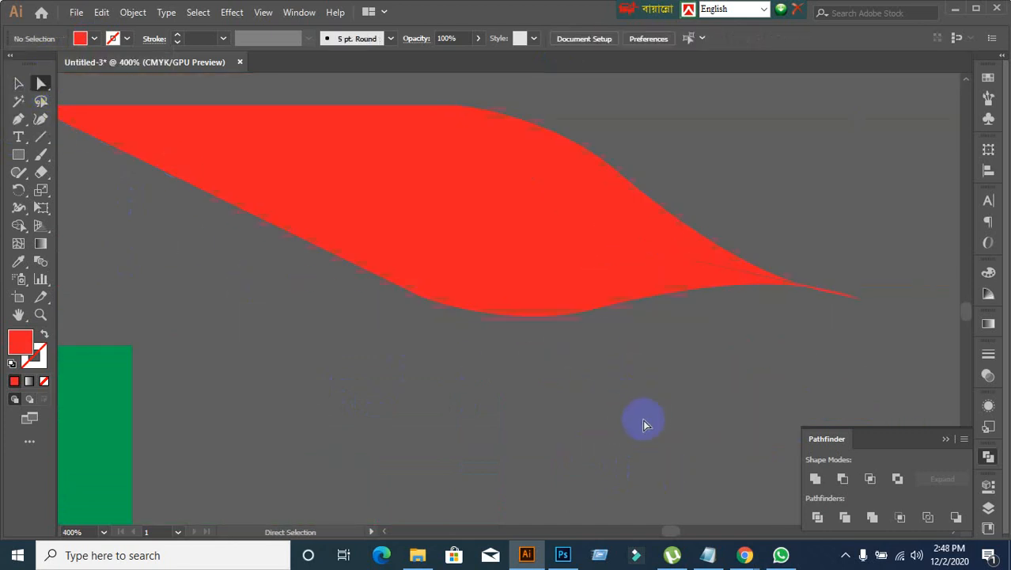
click(569, 235)
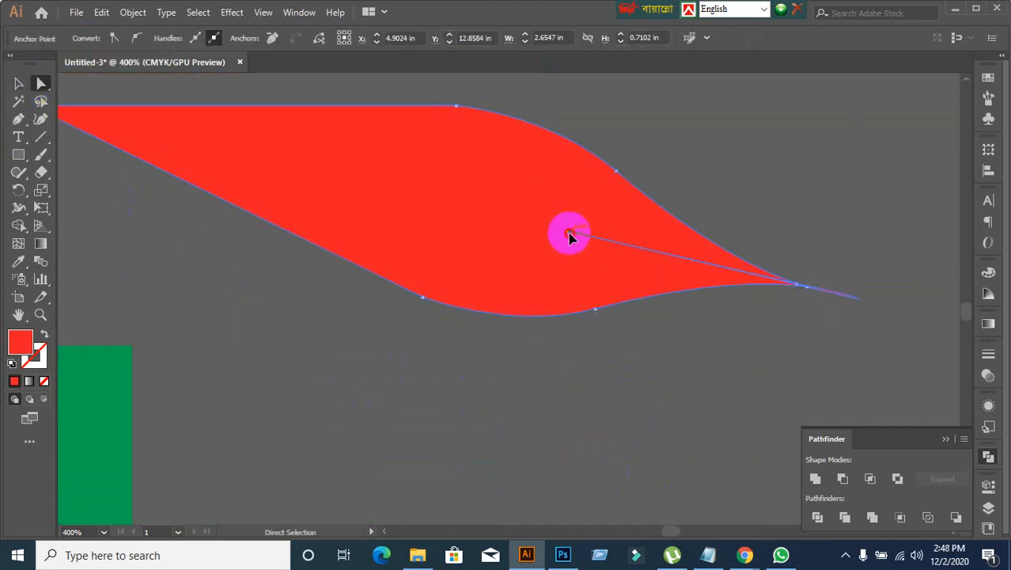
drag(569, 234, 653, 141)
key(ctrl+z)
drag(554, 242, 813, 109)
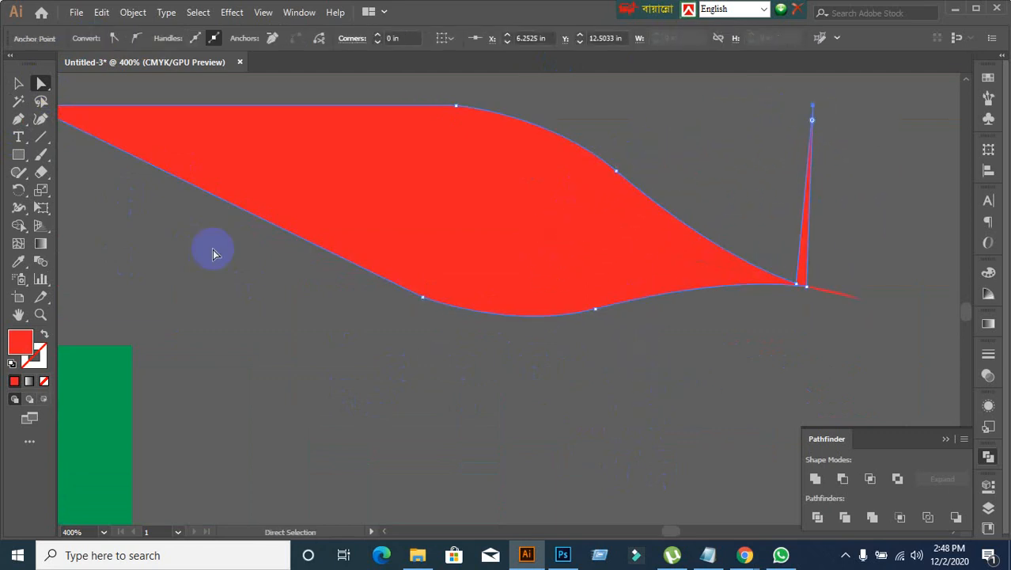
Step: Divide the red wave with Pathfinder, ungroup the pieces and delete the thin spike near its pointed tip
click(817, 516)
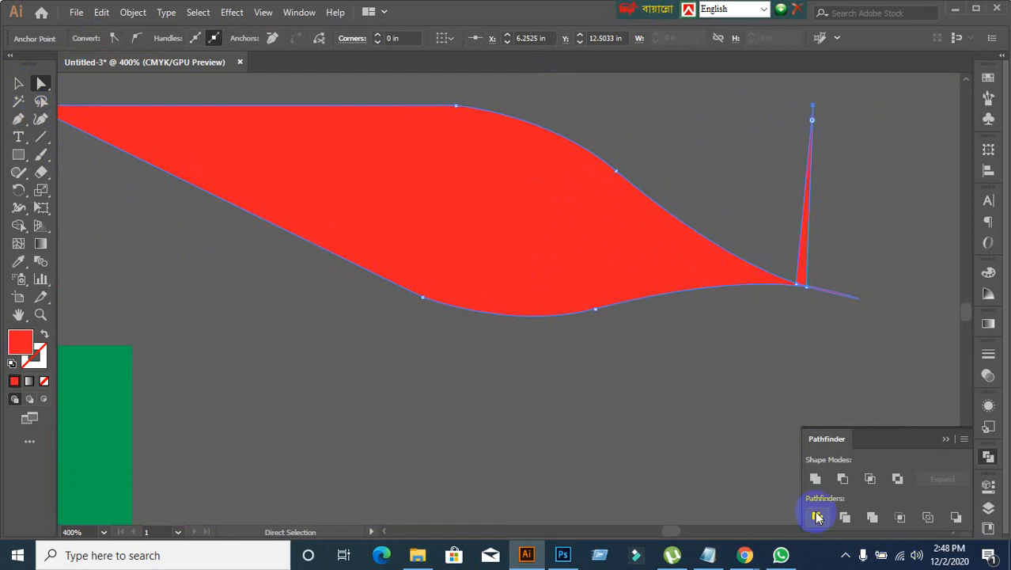
click(756, 399)
right_click(532, 244)
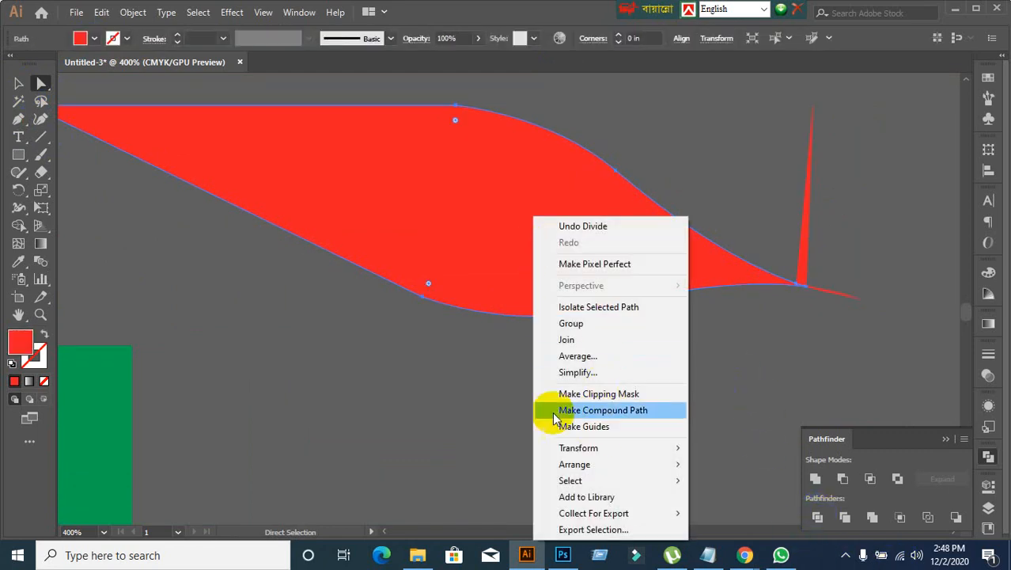
click(474, 400)
click(17, 86)
click(406, 174)
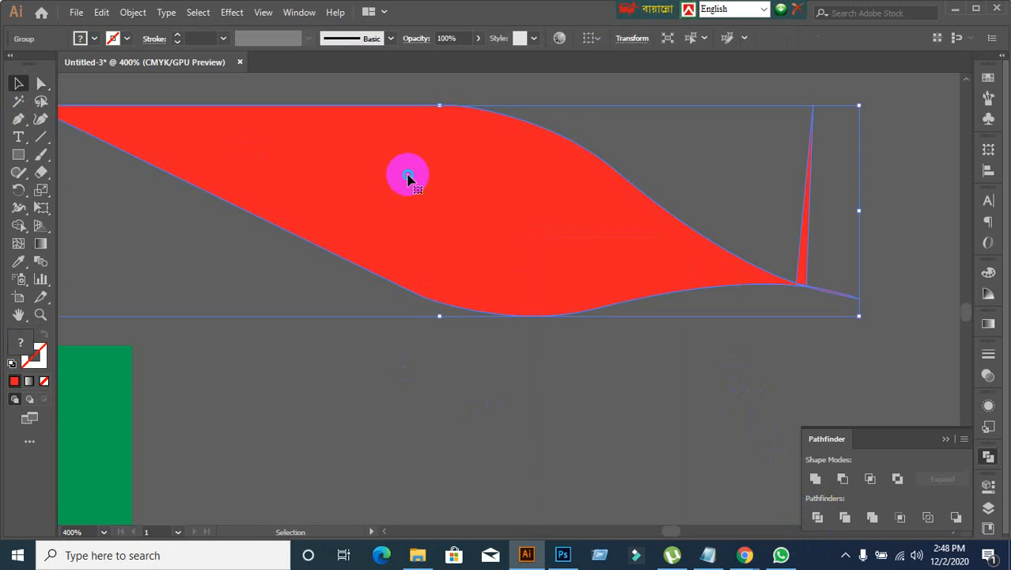
right_click(407, 174)
click(451, 298)
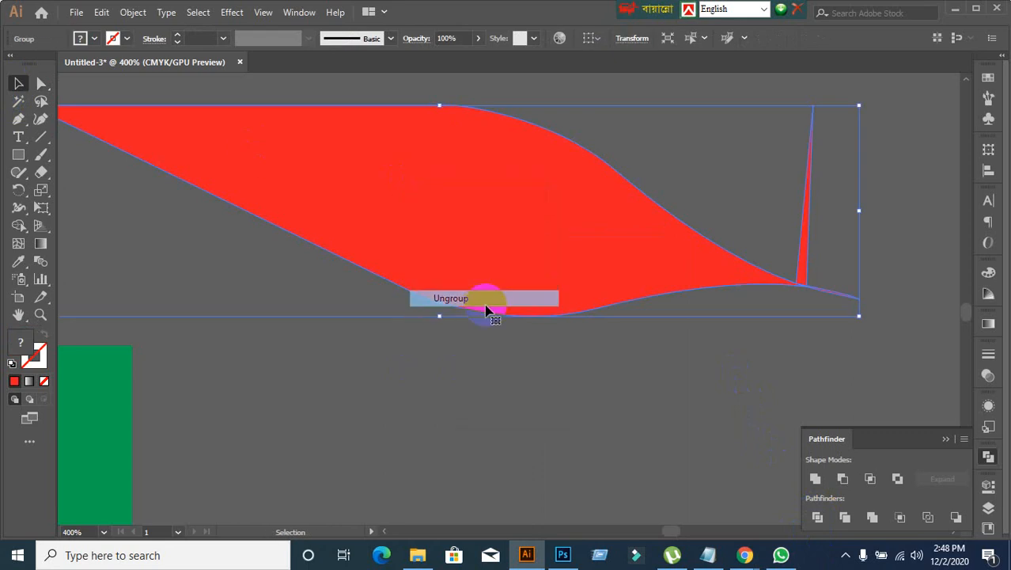
click(635, 395)
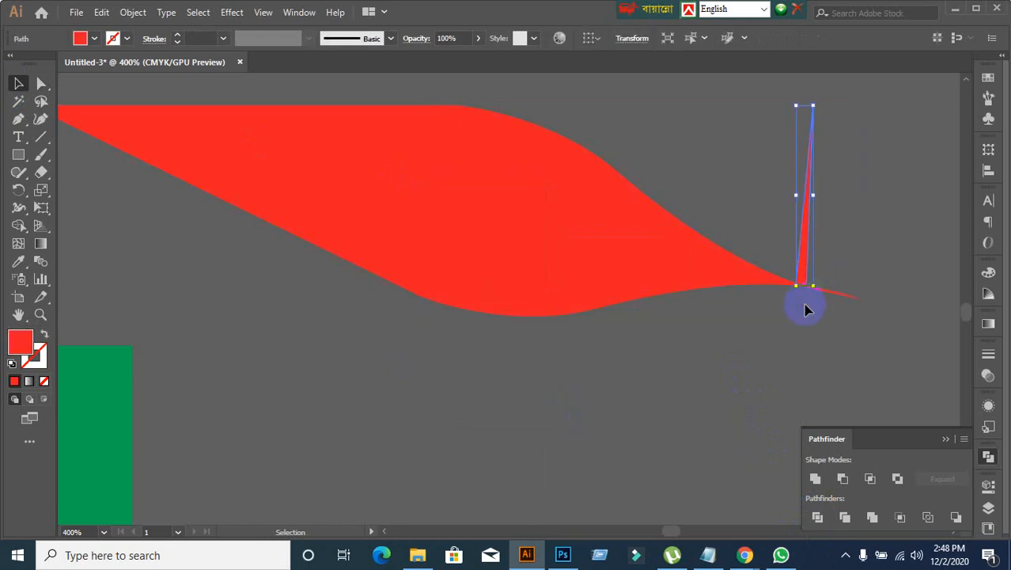
key(Delete)
Step: Clear the area below the page by moving the red wave left of the page and the green rectangle to the far right
scroll(805, 309, down, 4)
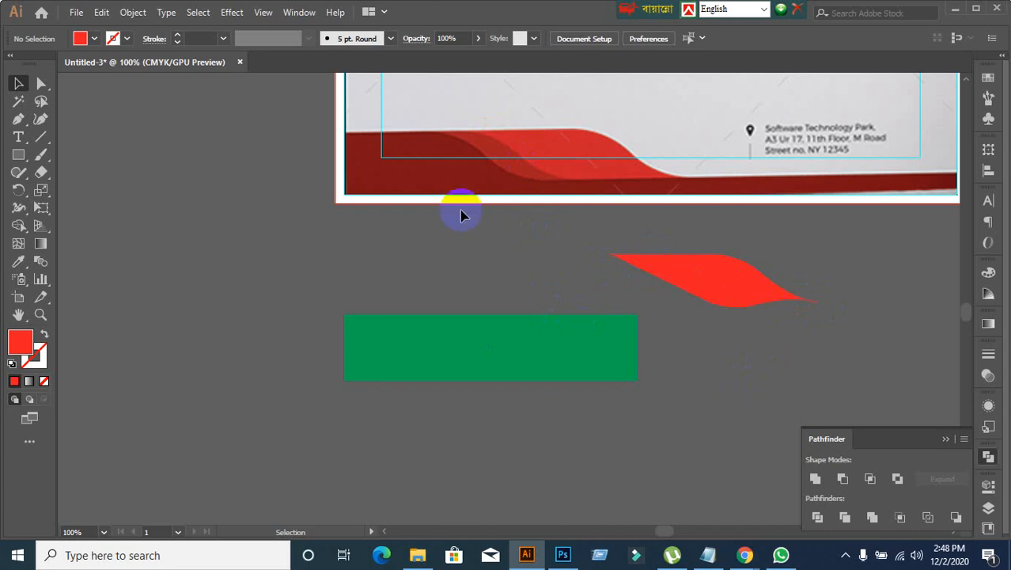
drag(718, 286, 154, 180)
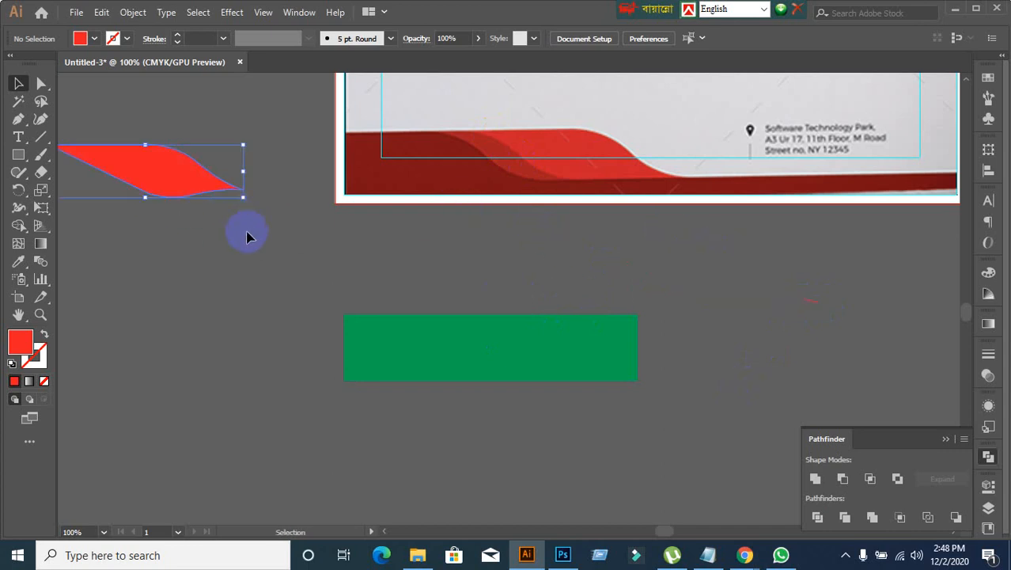
click(428, 361)
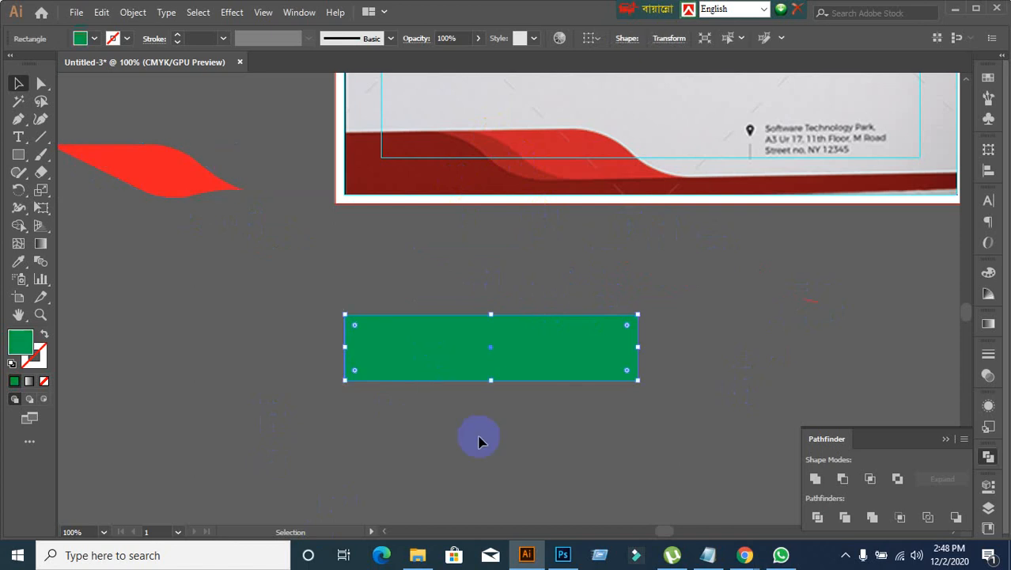
drag(490, 366, 954, 315)
click(426, 436)
click(404, 295)
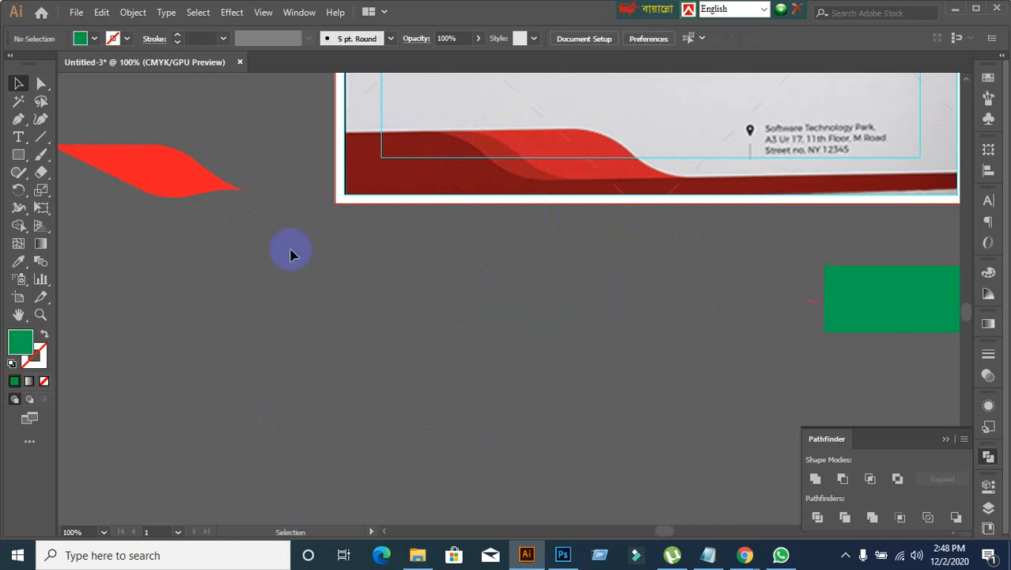
Step: Draw a green rectangle over the reference footer's bright red wave and fully round its upper-right and lower-left corners
click(19, 155)
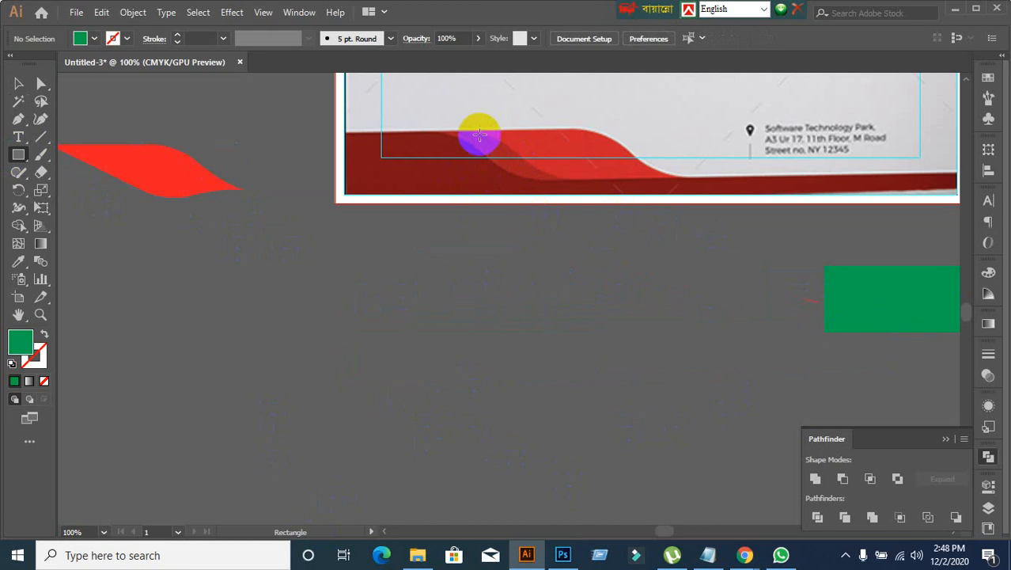
drag(478, 132, 682, 184)
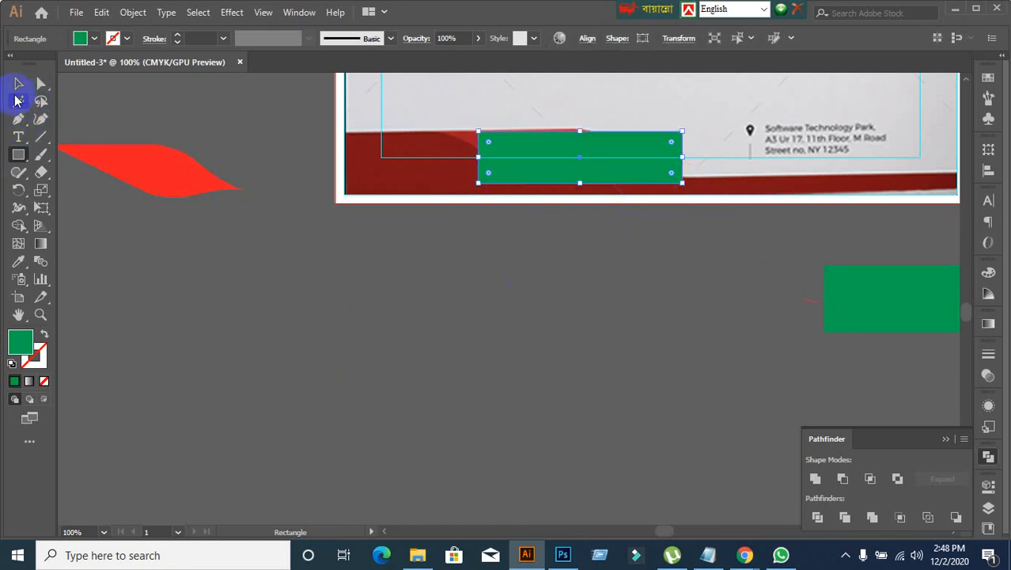
click(18, 83)
scroll(578, 219, up, 1)
drag(578, 219, 488, 323)
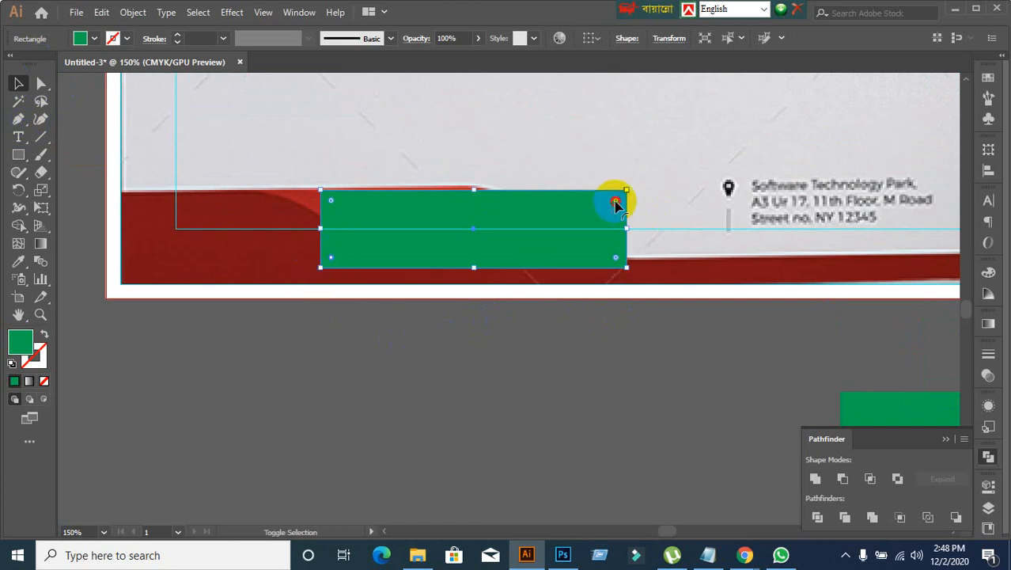
drag(616, 205, 480, 347)
Step: Move the rounded green shape just below the page's footer and activate Direct Selection for its points
click(394, 384)
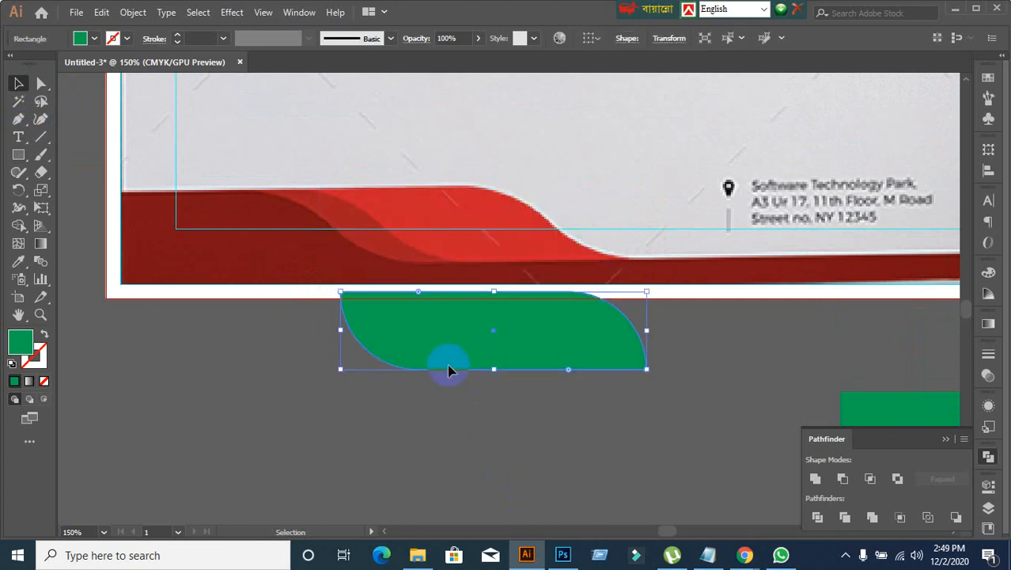
key(ctrl+z)
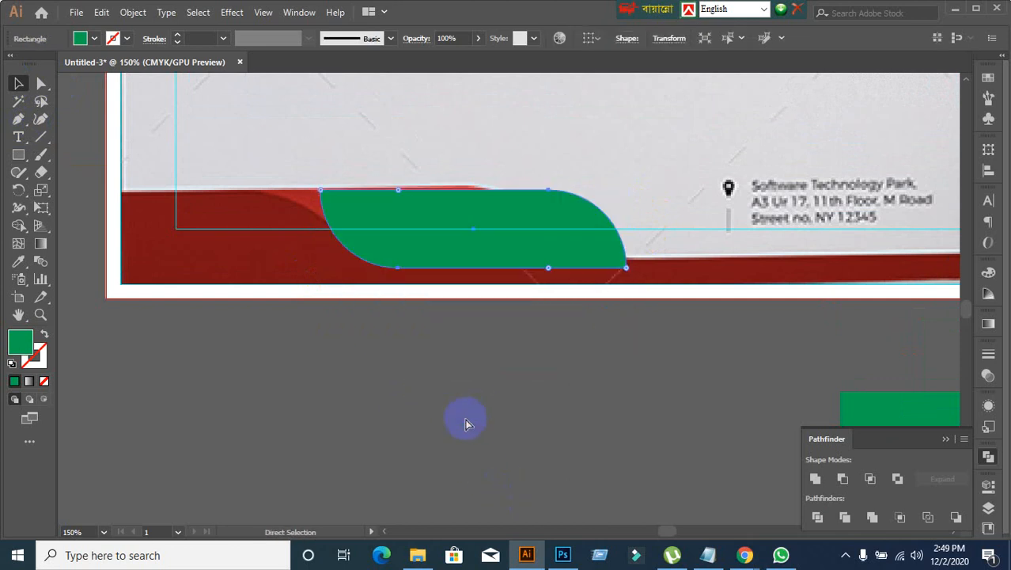
key(ctrl+minus)
drag(412, 430, 507, 380)
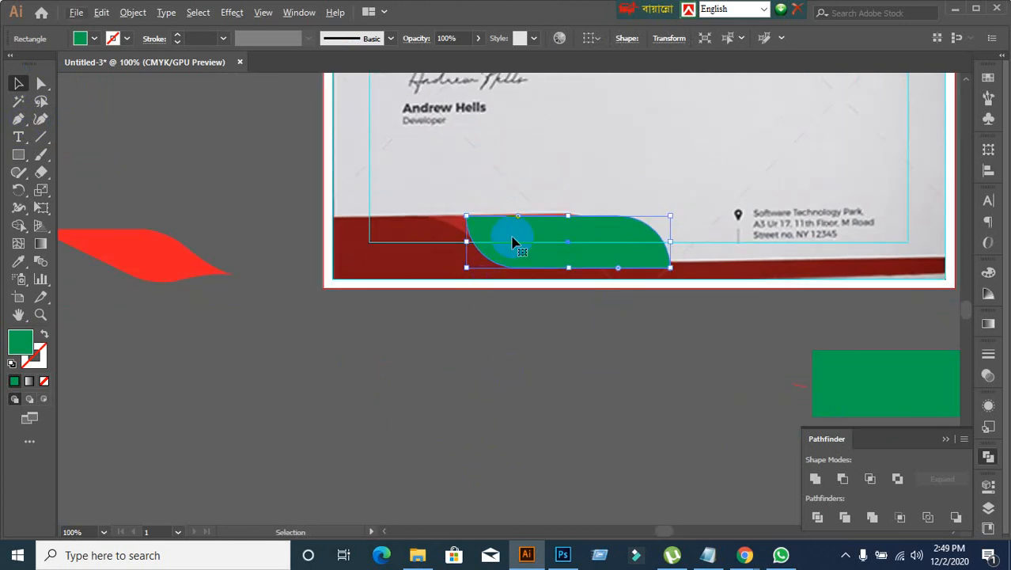
drag(514, 237, 506, 320)
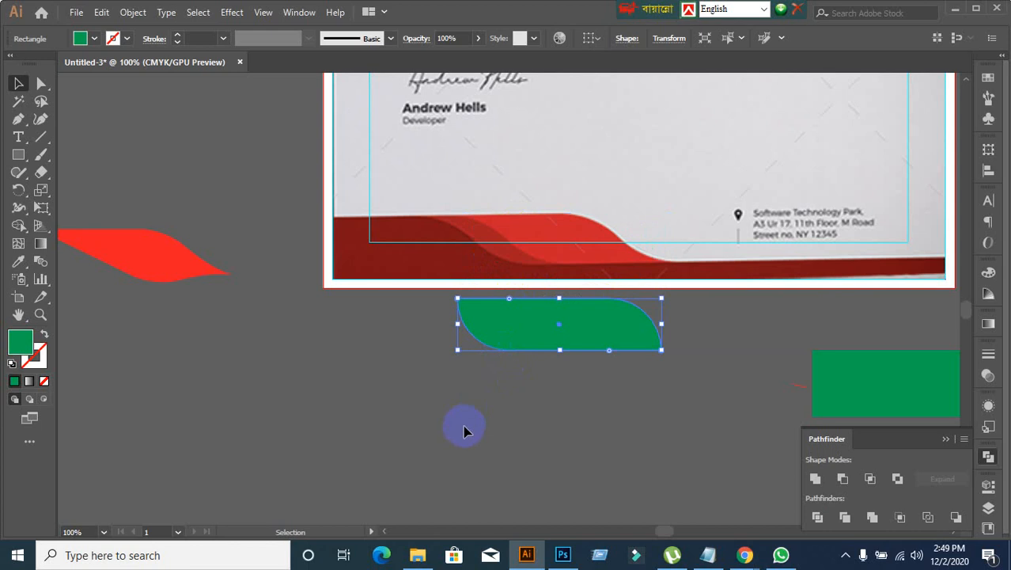
click(41, 83)
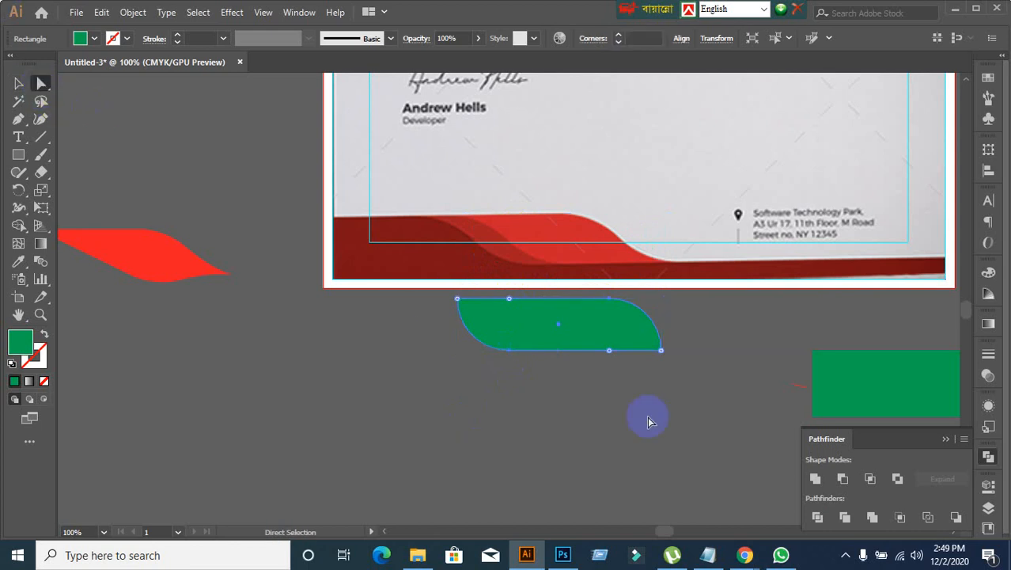
Step: Try to reshape the rounded green shape by raising the anchor at the end of its lower-left curve
click(509, 301)
click(509, 300)
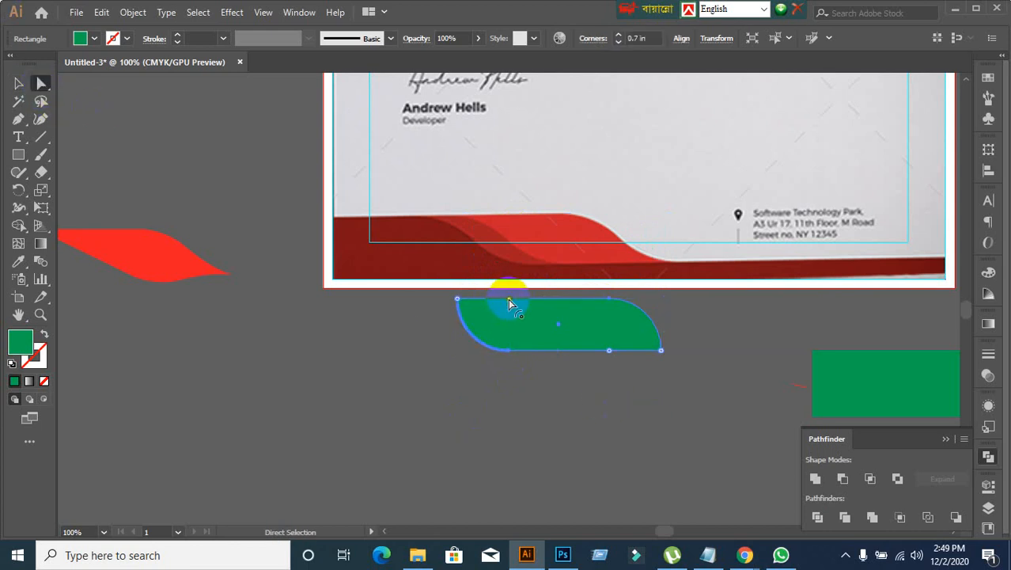
click(397, 361)
click(511, 350)
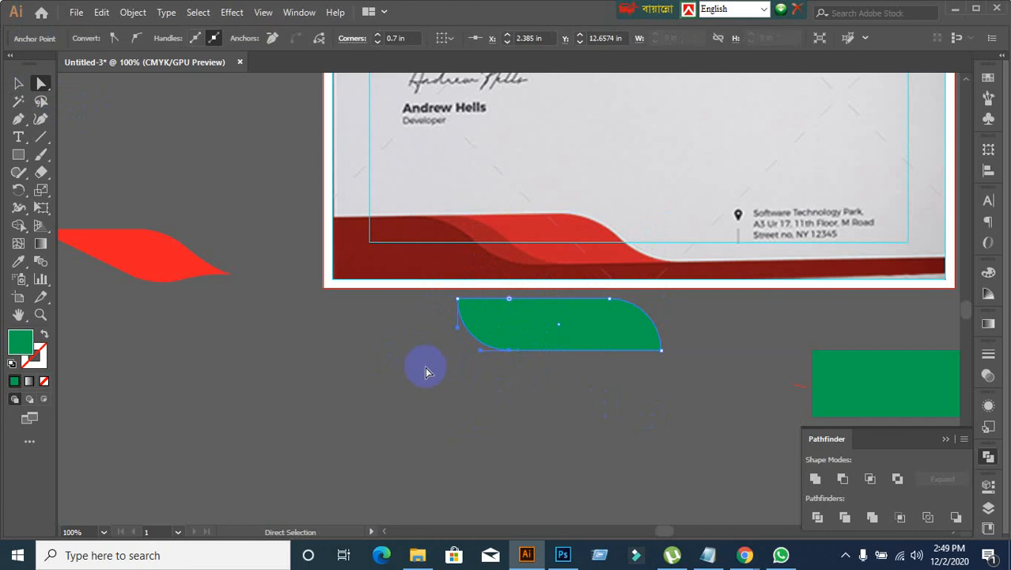
scroll(491, 376, up, 1)
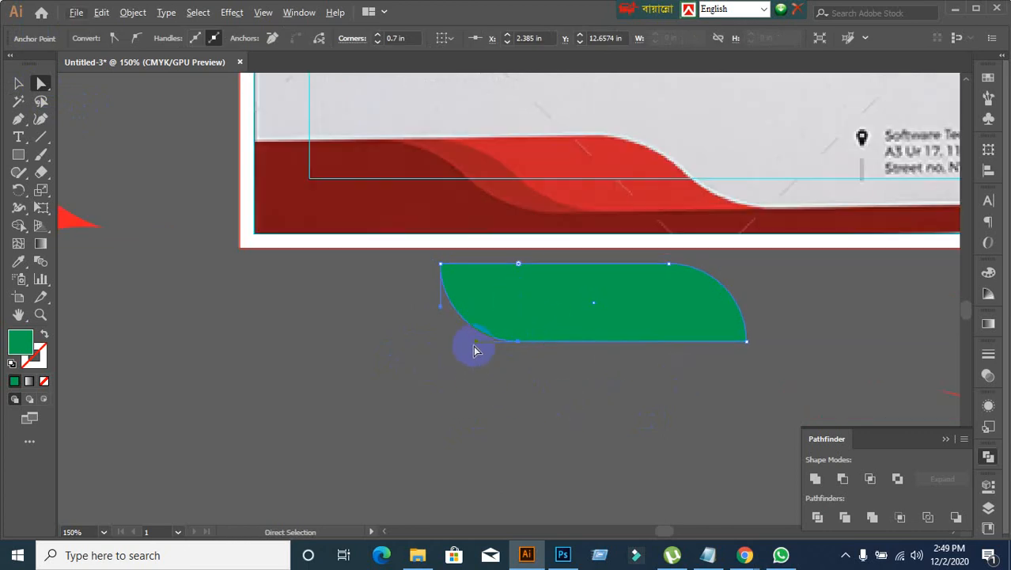
drag(478, 345, 496, 320)
key(ctrl+z)
drag(510, 368, 524, 331)
Step: Try to pull the green shape's upper-right curve anchor downward, and undo the anchor changes
scroll(774, 349, up, 1)
drag(665, 269, 663, 304)
key(ctrl+z)
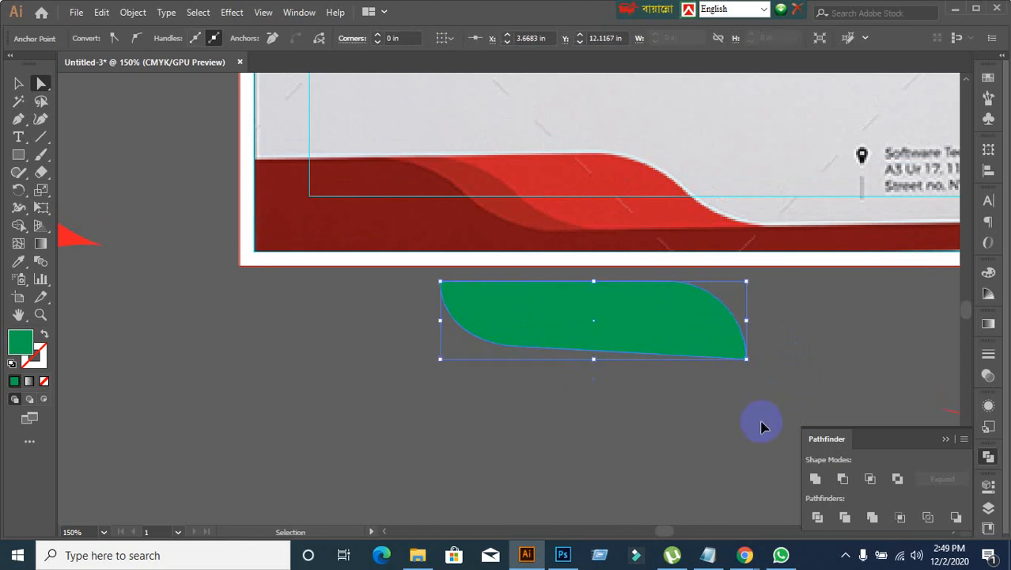
key(ctrl+z)
drag(664, 264, 730, 315)
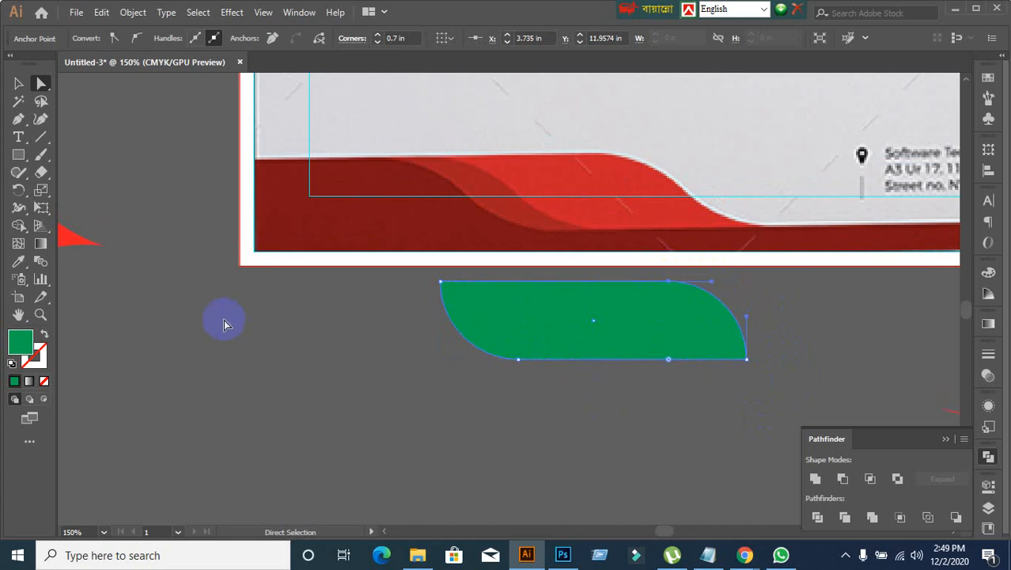
Step: Examine the anchors and curve handles of the rounded green shape up close
click(19, 84)
click(341, 430)
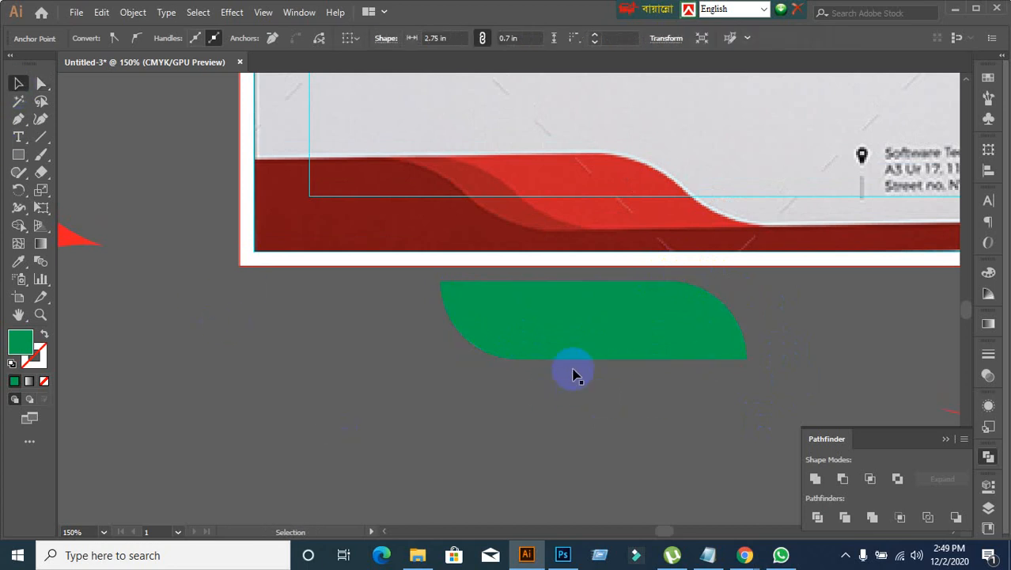
click(554, 348)
click(41, 84)
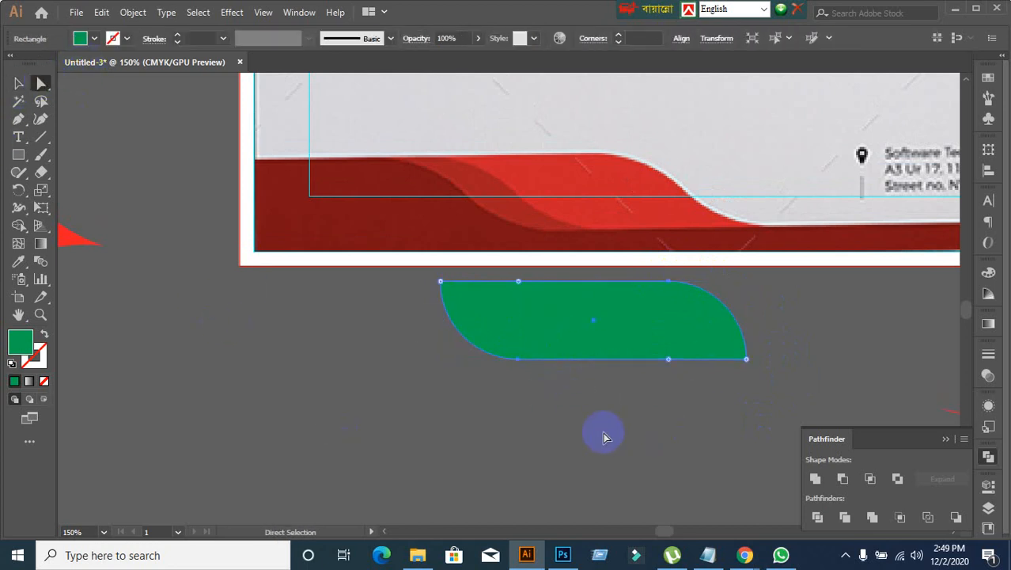
scroll(561, 355, up, 2)
click(943, 368)
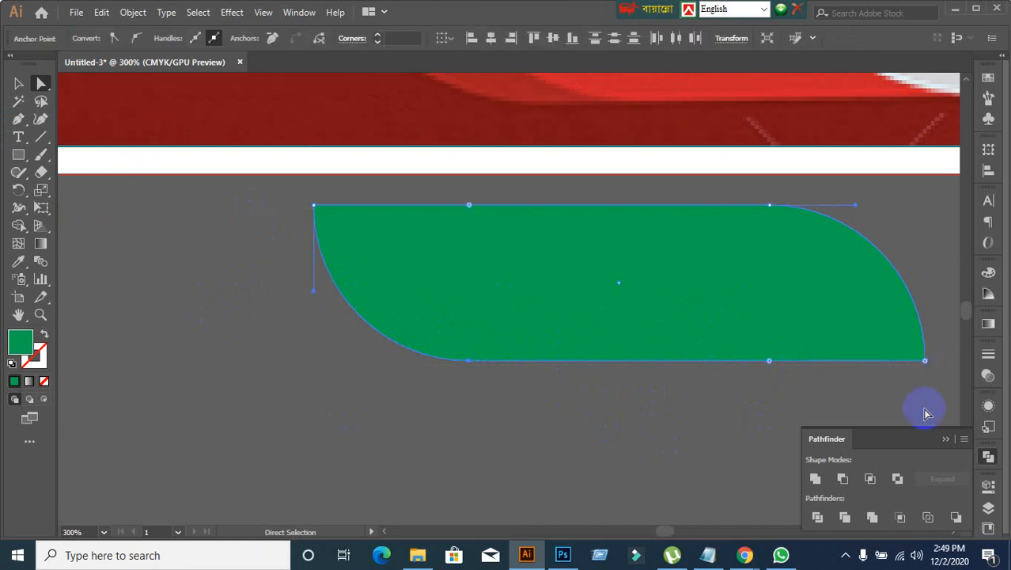
click(259, 309)
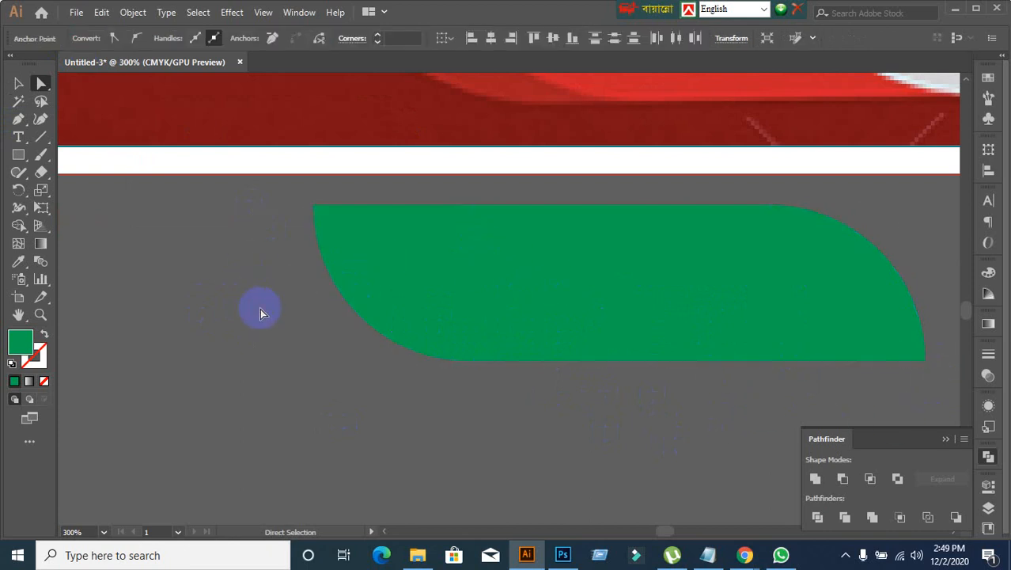
Step: Undo the green shape's move and corner rounding back to the plain rectangle over the footer
key(ctrl+z)
key(ctrl+z)
key(ctrl+z)
scroll(355, 385, down, 2)
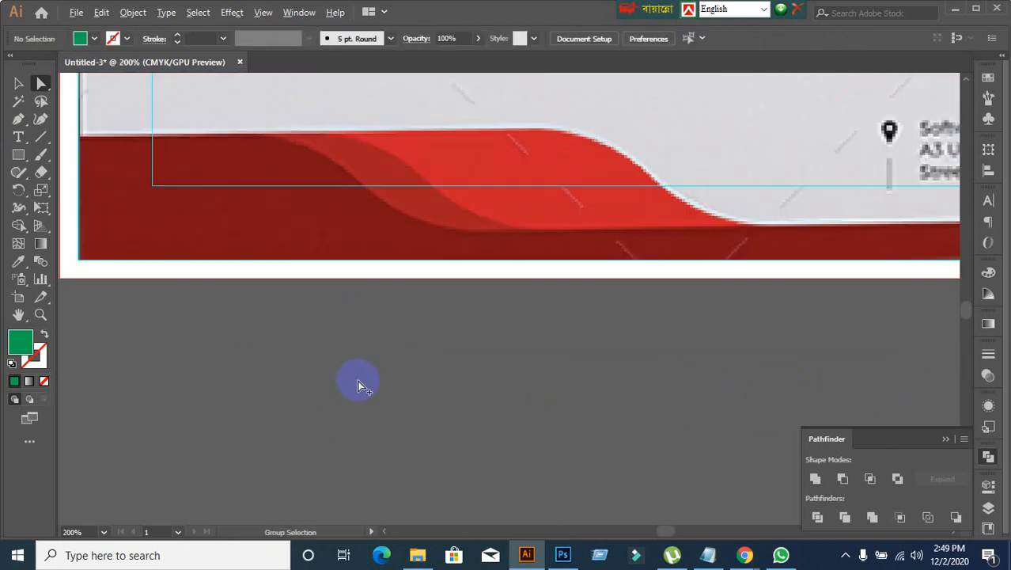
key(ctrl+shift+z)
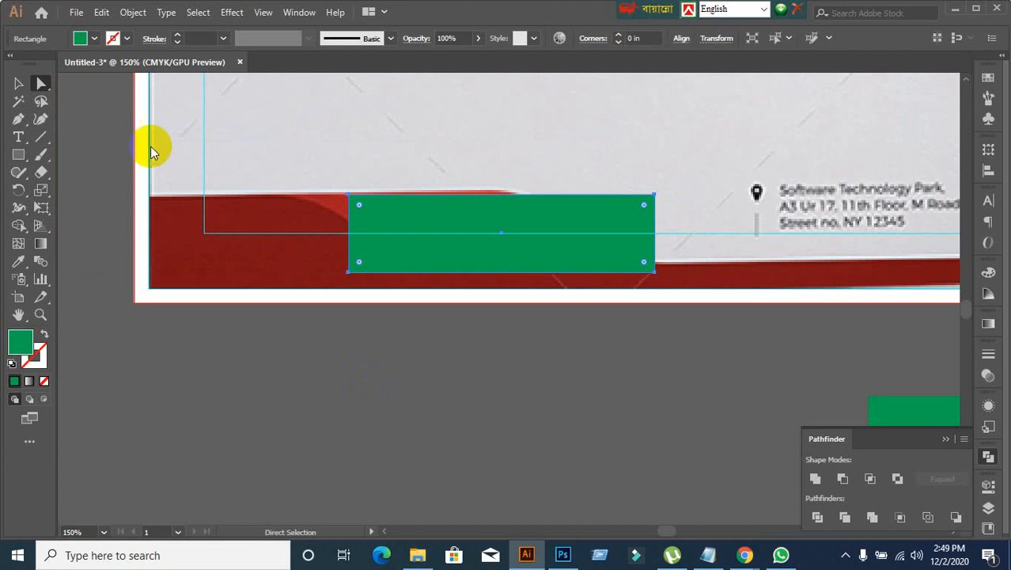
Step: Try to move the plain green rectangle below the page, and undo the move
click(22, 86)
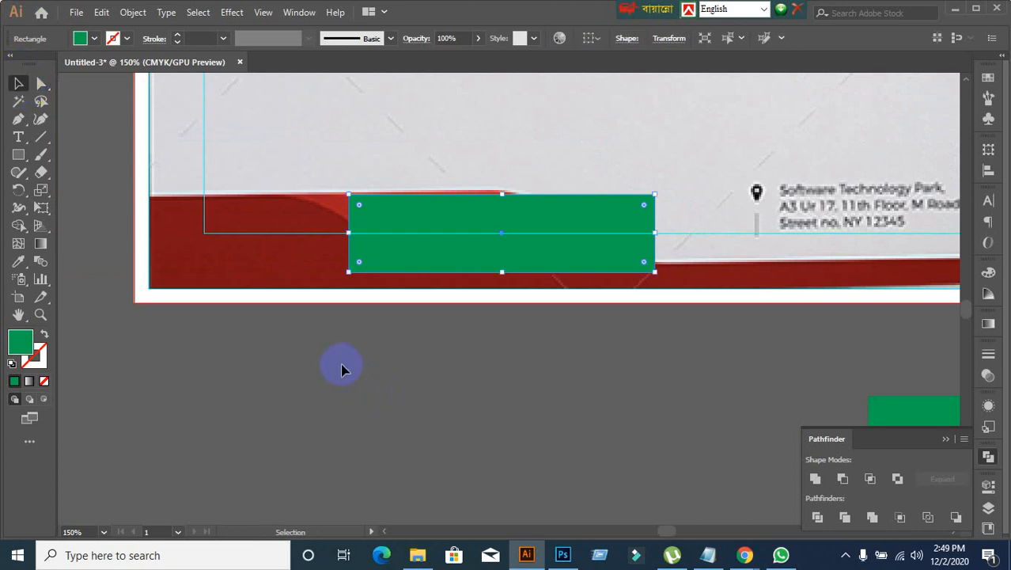
drag(472, 255, 498, 479)
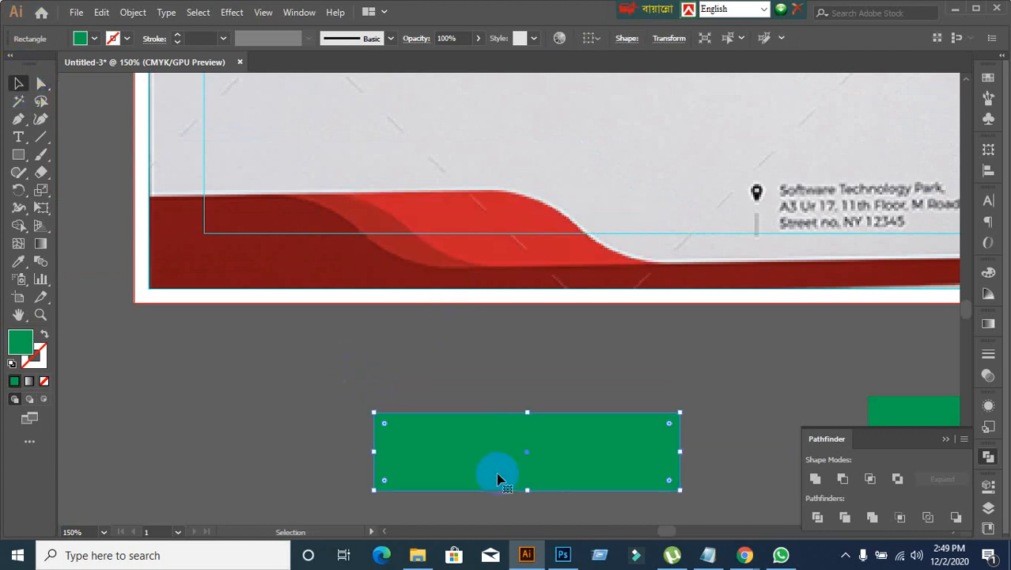
key(ctrl+z)
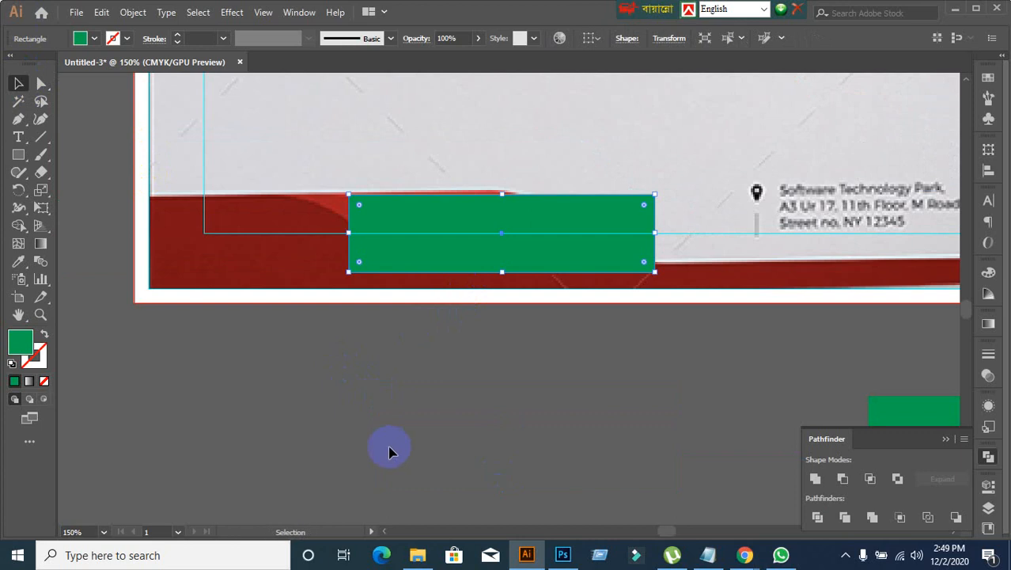
Step: Examine the curves and pointed ends of the finished red wave beside the page
scroll(379, 353, down, 2)
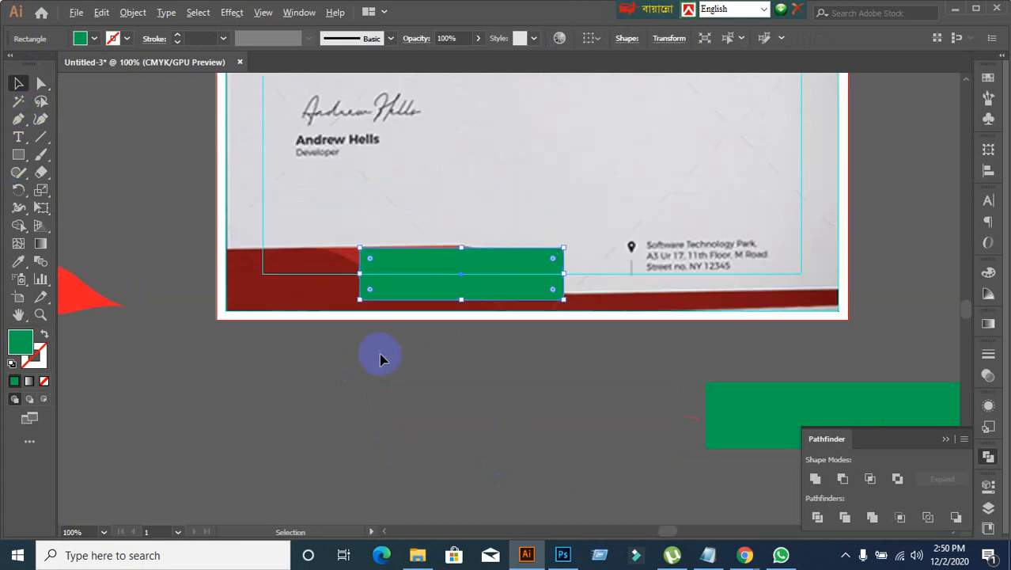
drag(334, 376, 442, 359)
scroll(421, 300, up, 4)
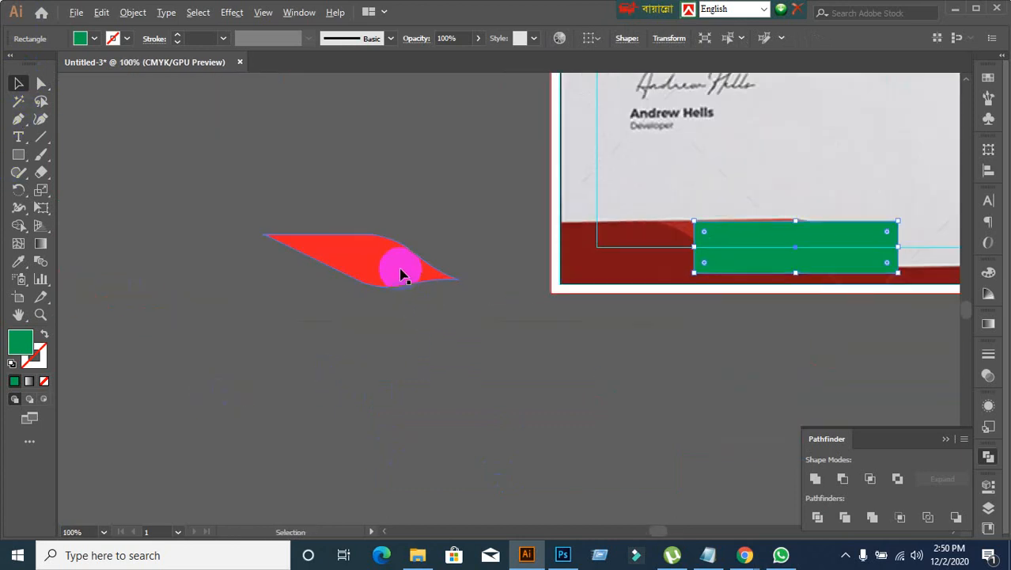
scroll(383, 285, down, 2)
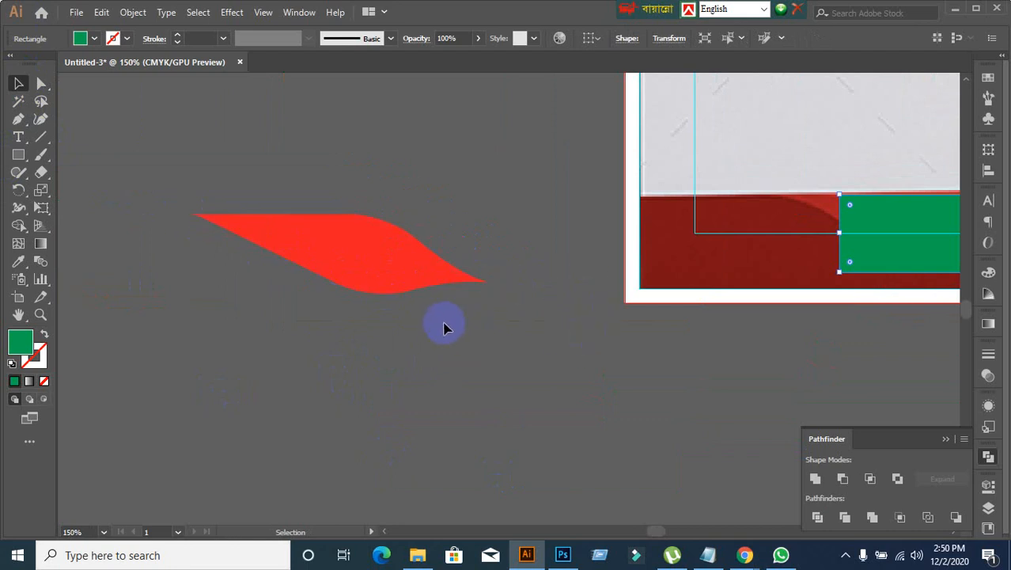
click(389, 273)
click(372, 253)
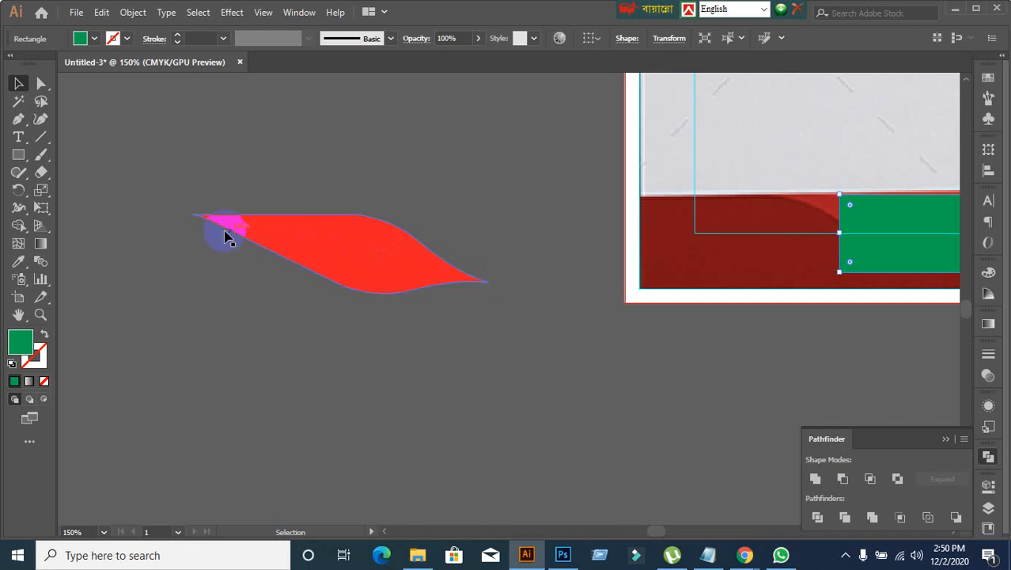
click(467, 324)
drag(625, 358, 337, 347)
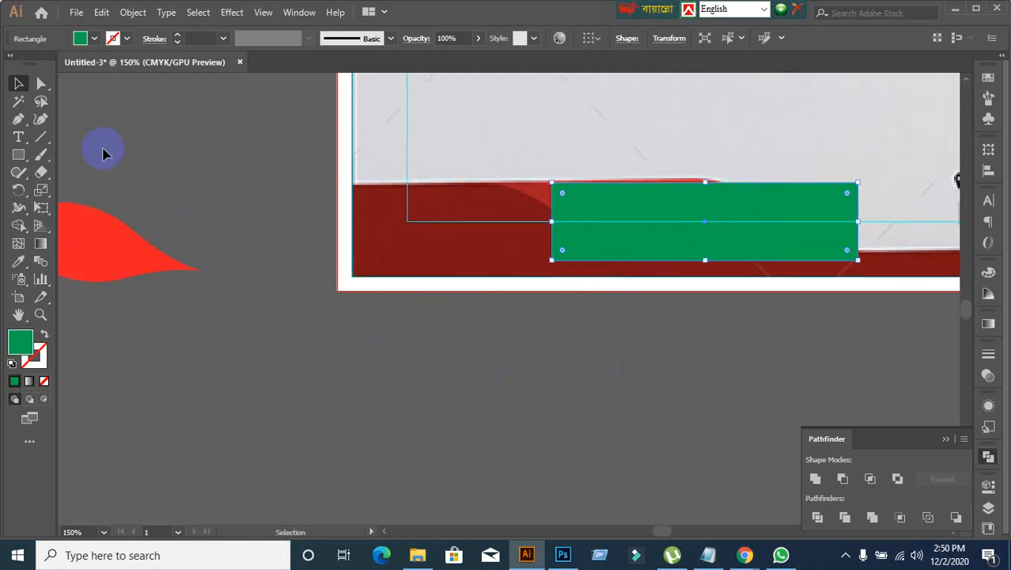
Step: Try to round all four corners of the green rectangle slightly, and undo it
click(42, 83)
click(562, 195)
drag(562, 195, 565, 197)
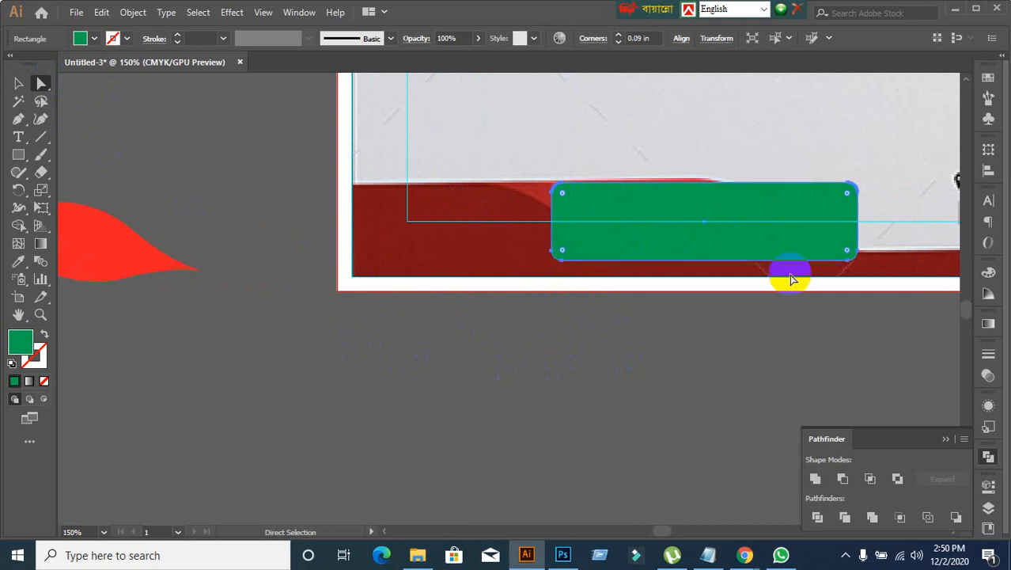
key(ctrl+z)
Step: Try to round the green rectangle's upper-left and lower-right corners with a 0.7 in radius, and undo it
click(19, 83)
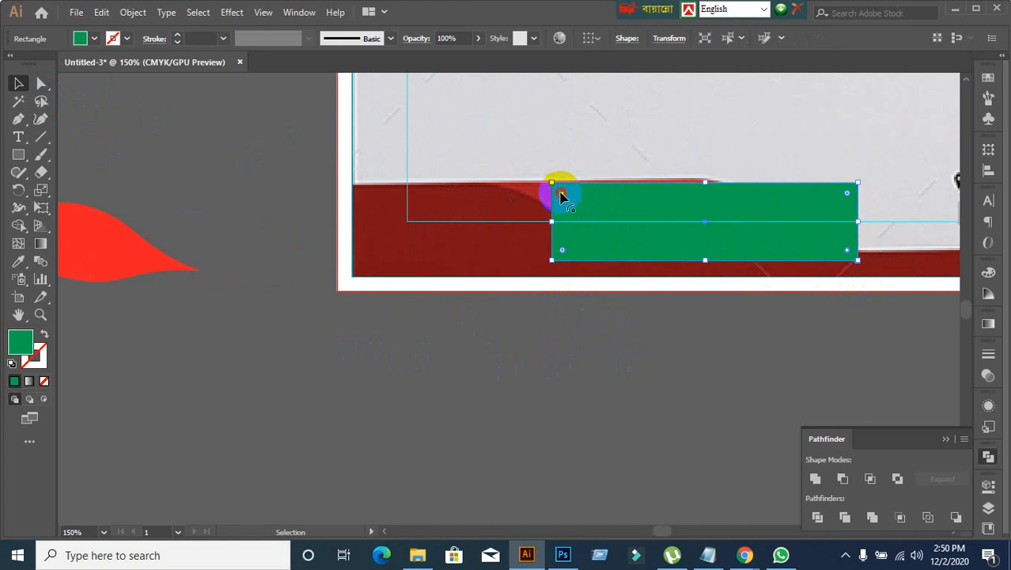
drag(560, 194, 724, 310)
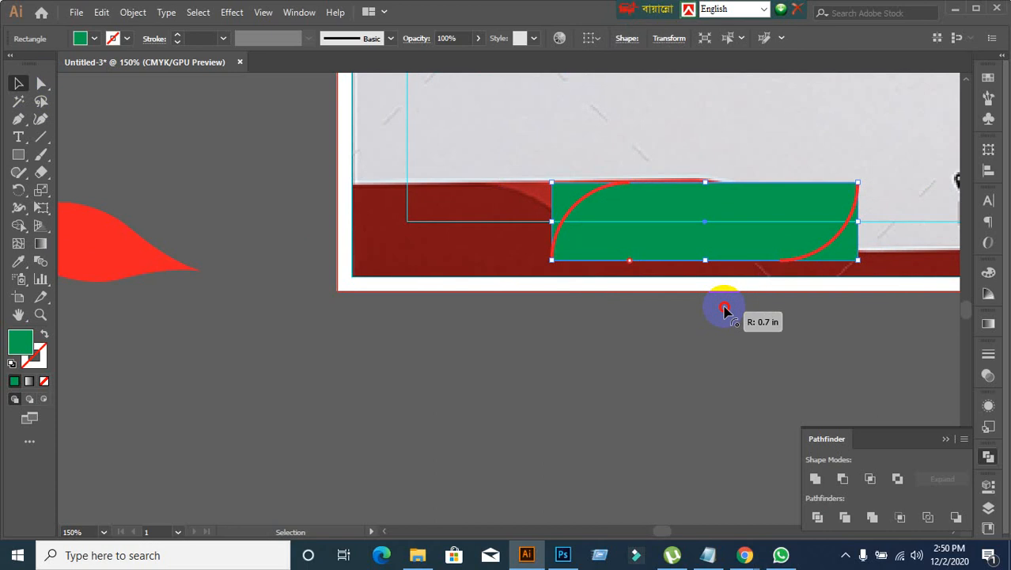
drag(724, 308, 724, 309)
key(ctrl+z)
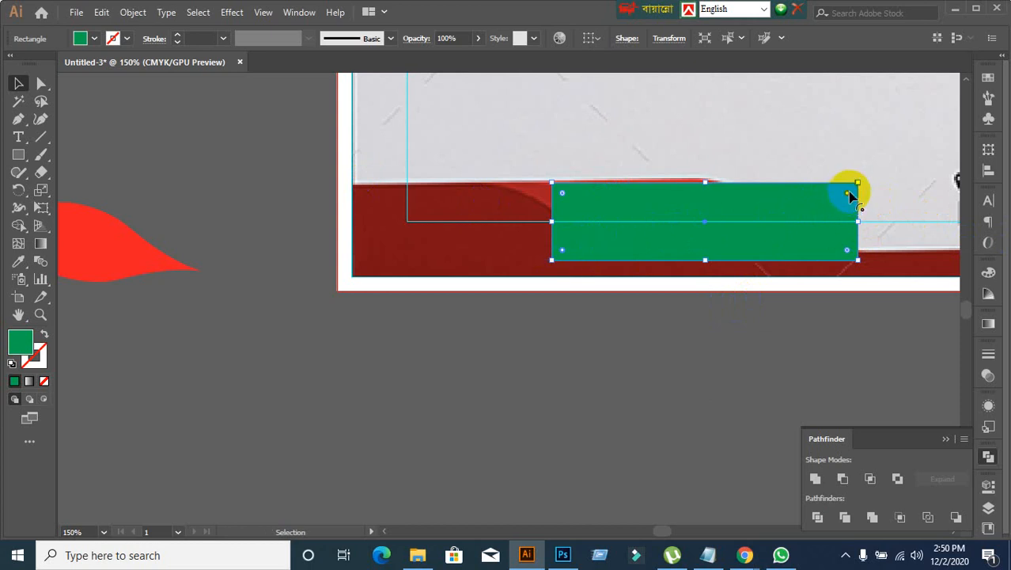
Step: Round the green rectangle's upper-right and lower-left corners fully at 0.7 in, and move the shape just below the page
drag(848, 196, 649, 273)
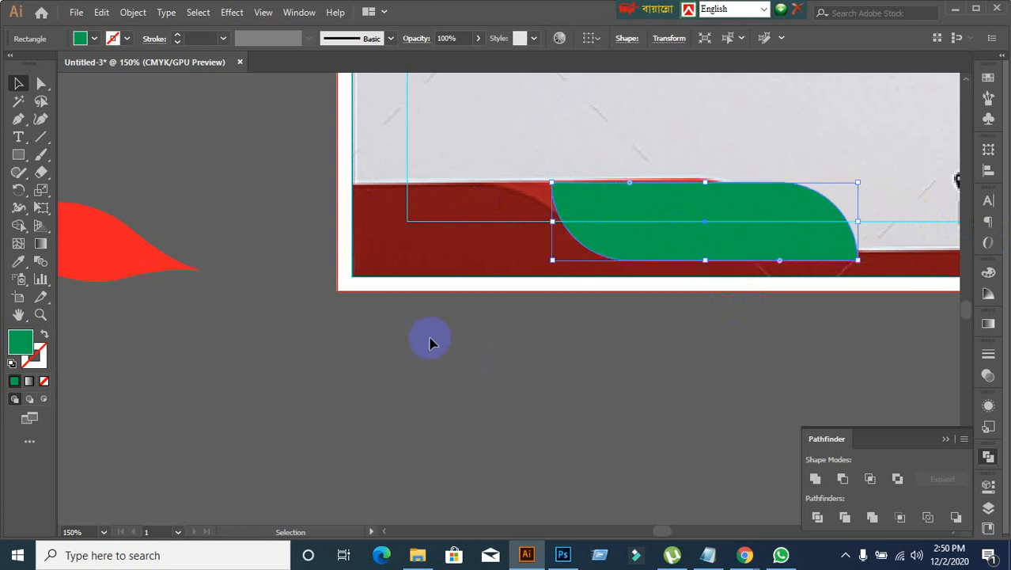
click(18, 83)
click(659, 406)
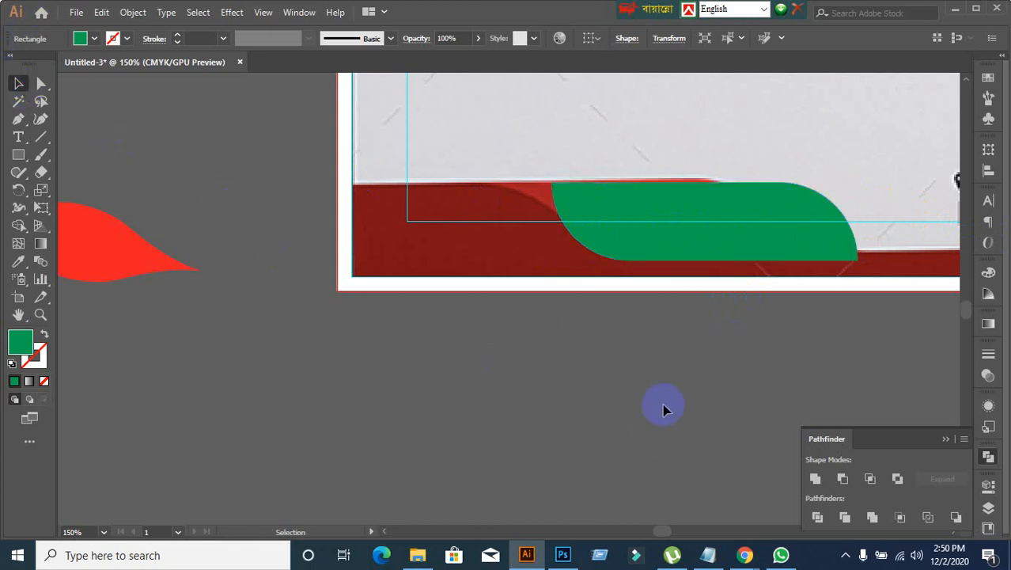
drag(660, 233, 595, 378)
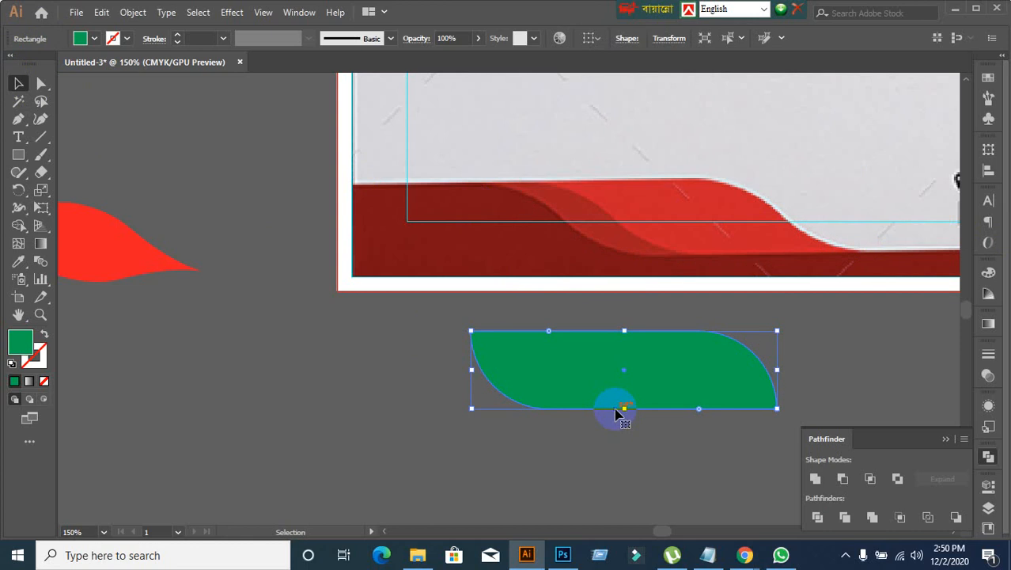
Step: Inspect the curve handles at the green shape's lower-left and upper-right anchors using Direct Selection
drag(42, 83, 103, 83)
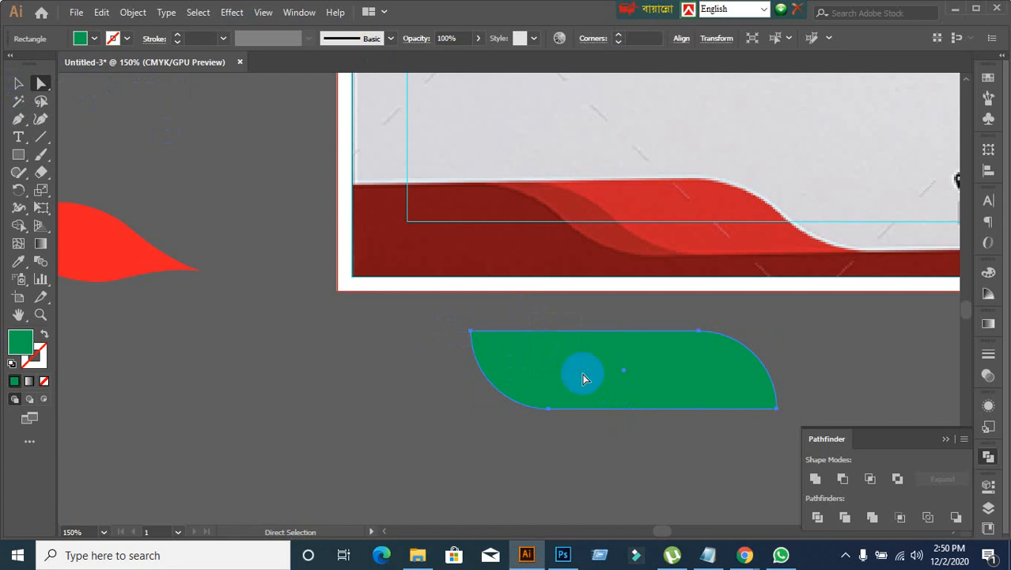
click(548, 409)
scroll(534, 457, up, 1)
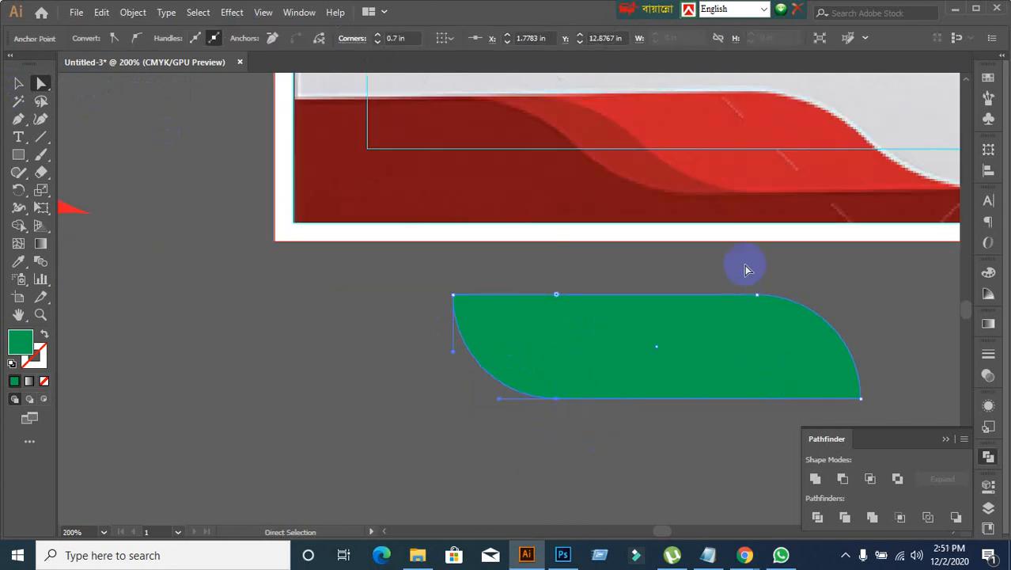
click(785, 343)
click(838, 376)
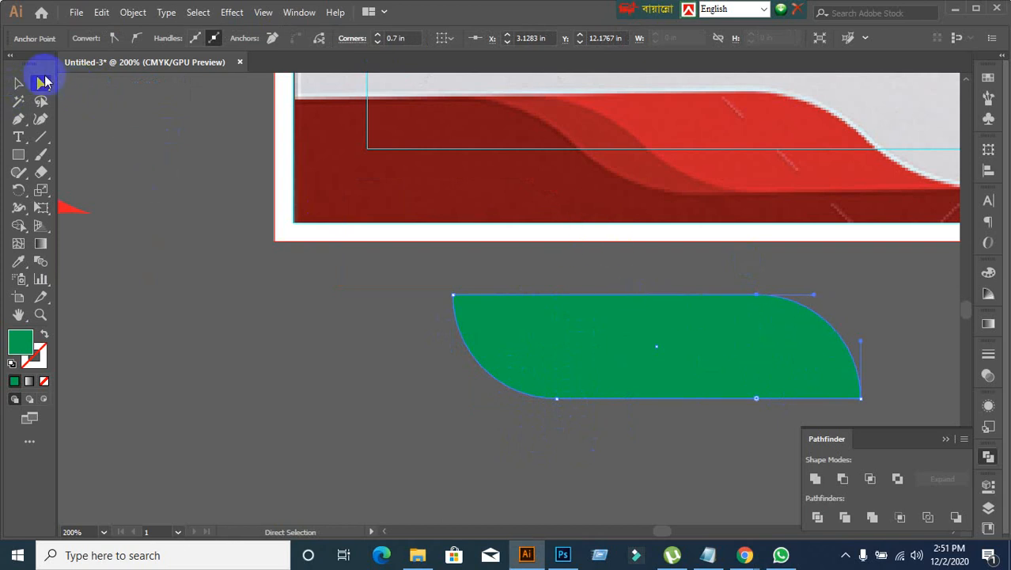
Step: Move the whole rounded green shape leftward in the empty area below the page
click(18, 83)
click(305, 369)
click(546, 373)
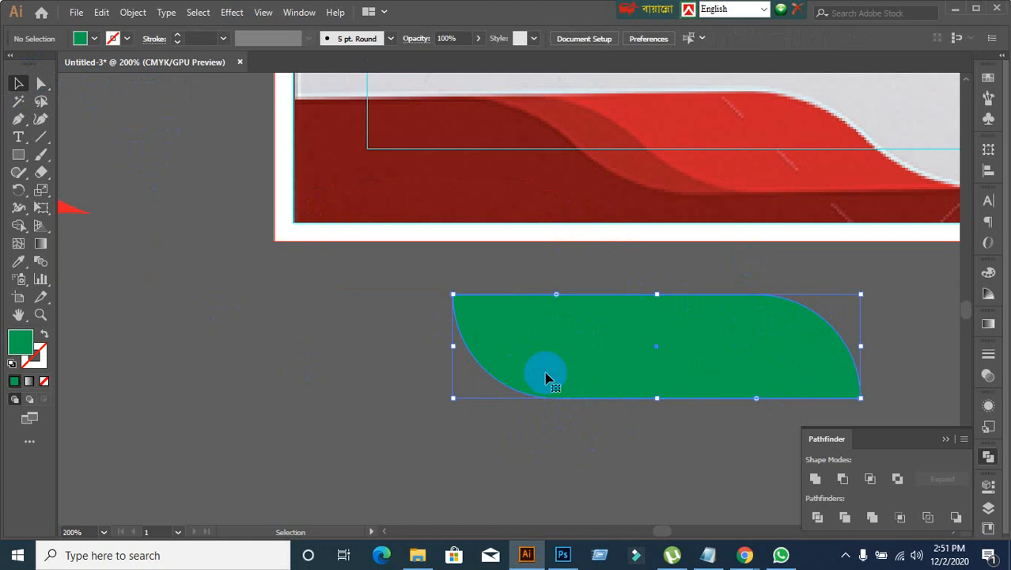
drag(547, 373, 173, 378)
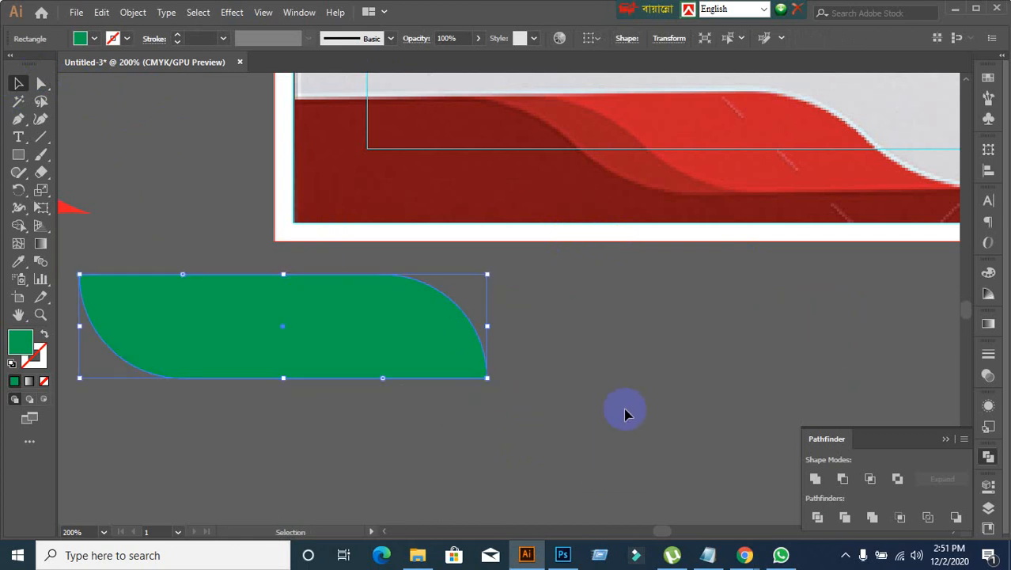
Step: Try to reshape the rounded green shape by moving its lower-left curve anchor upward with Direct Selection, and undo it
click(41, 84)
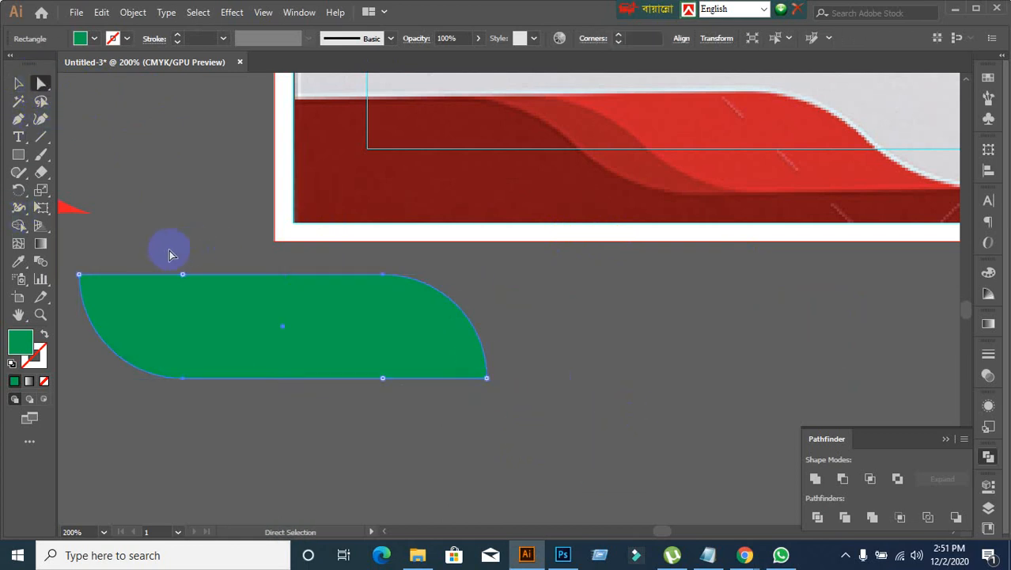
click(243, 314)
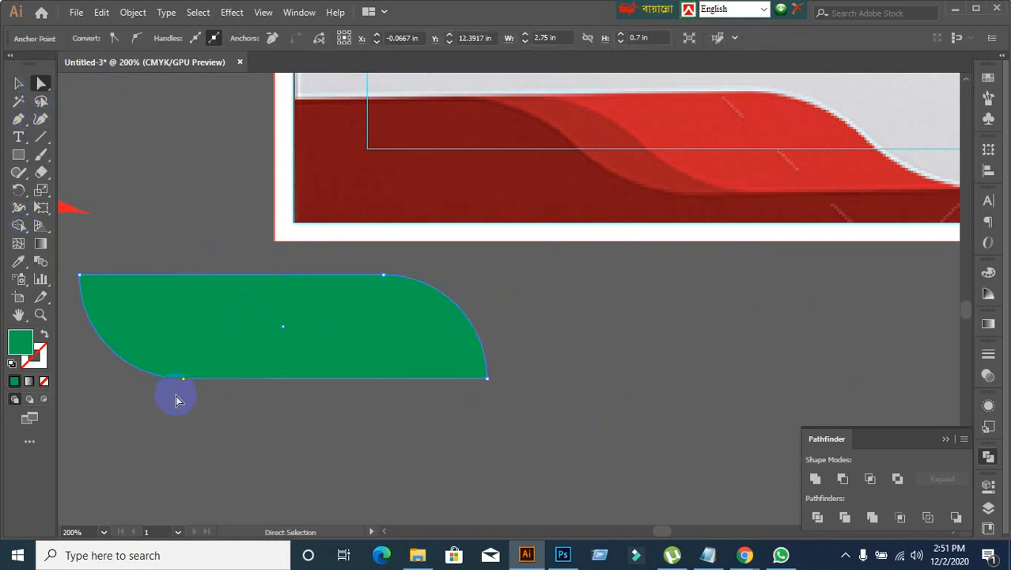
drag(176, 395, 249, 347)
drag(129, 363, 145, 341)
key(ctrl+z)
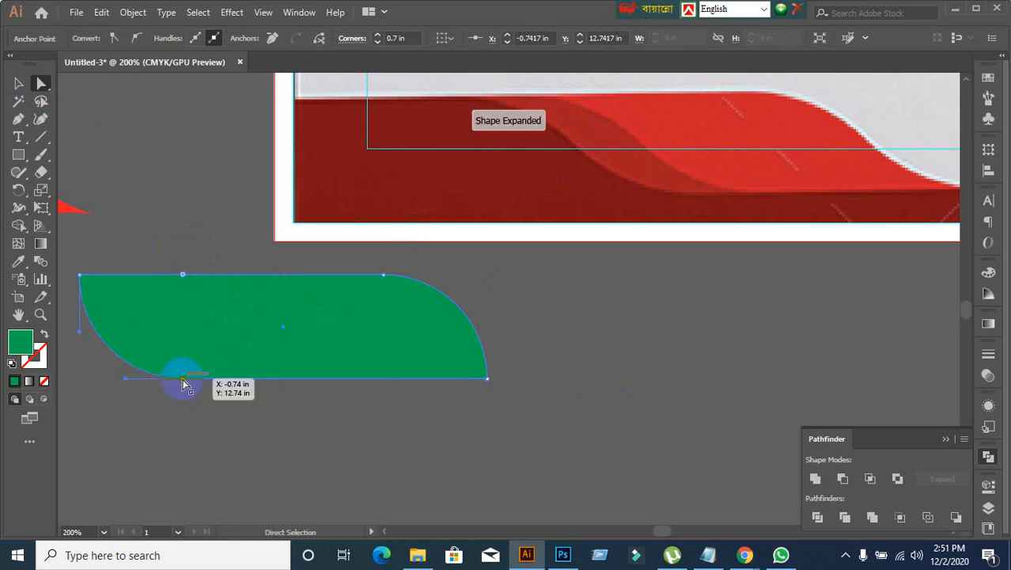
drag(183, 382, 194, 352)
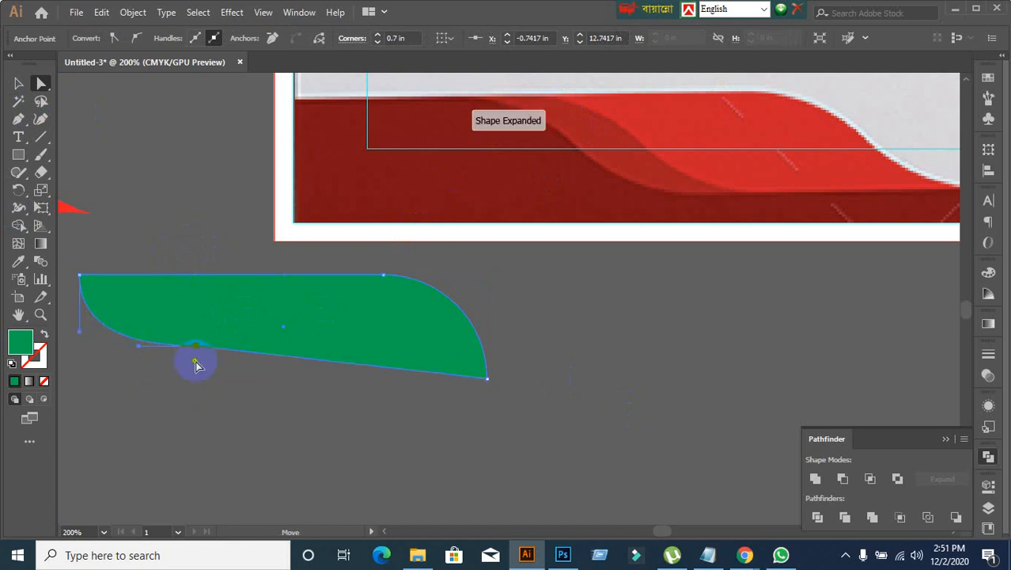
key(ctrl+z)
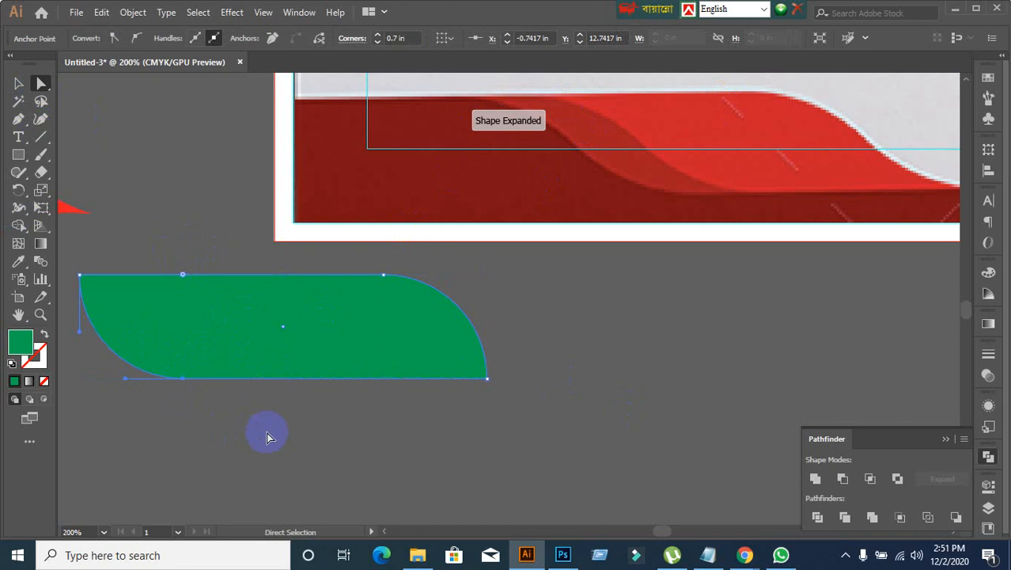
Step: Inspect the sharp upper-left corner anchor of the rounded green shape with Direct Selection
click(20, 84)
click(560, 311)
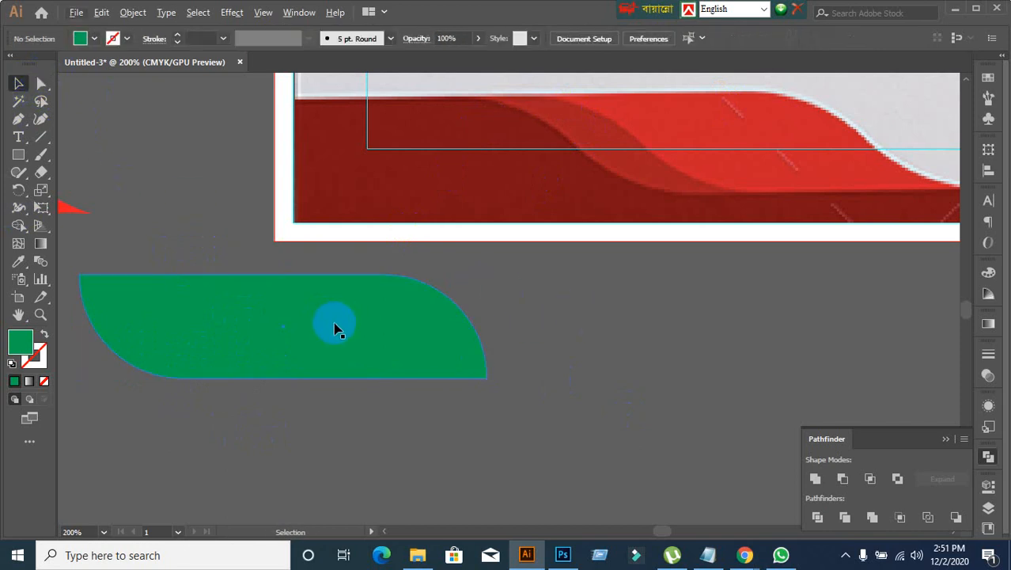
click(335, 329)
click(41, 83)
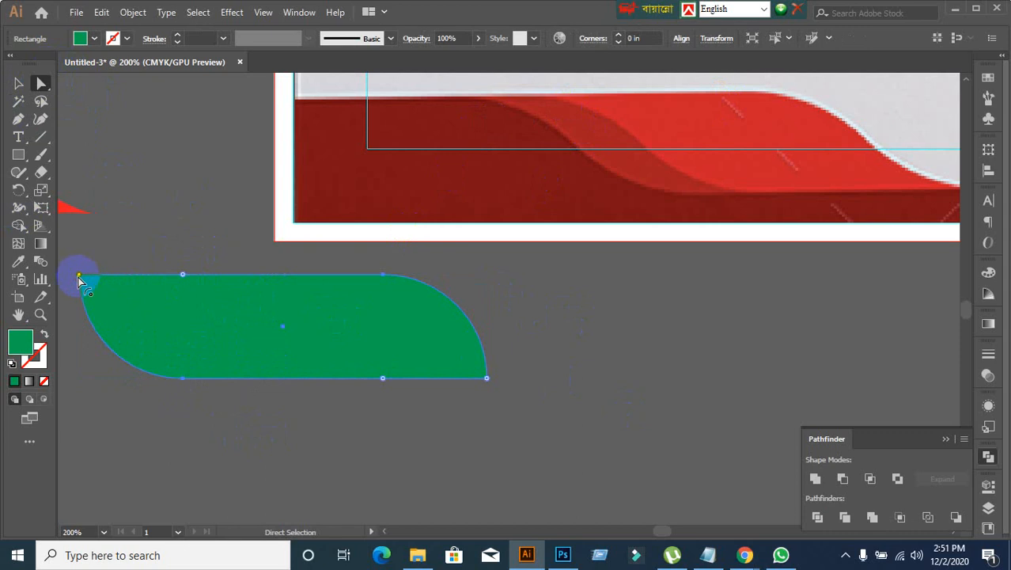
drag(78, 279, 110, 278)
drag(186, 299, 388, 306)
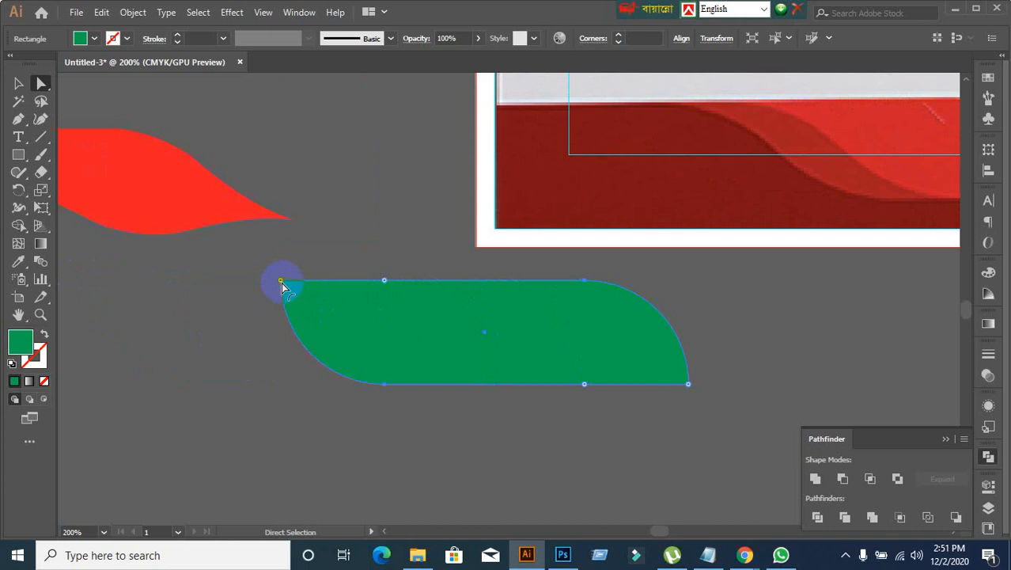
mouse_move(281, 282)
mouse_down()
mouse_move(212, 285)
mouse_move(262, 278)
mouse_up()
scroll(292, 297, up, 2)
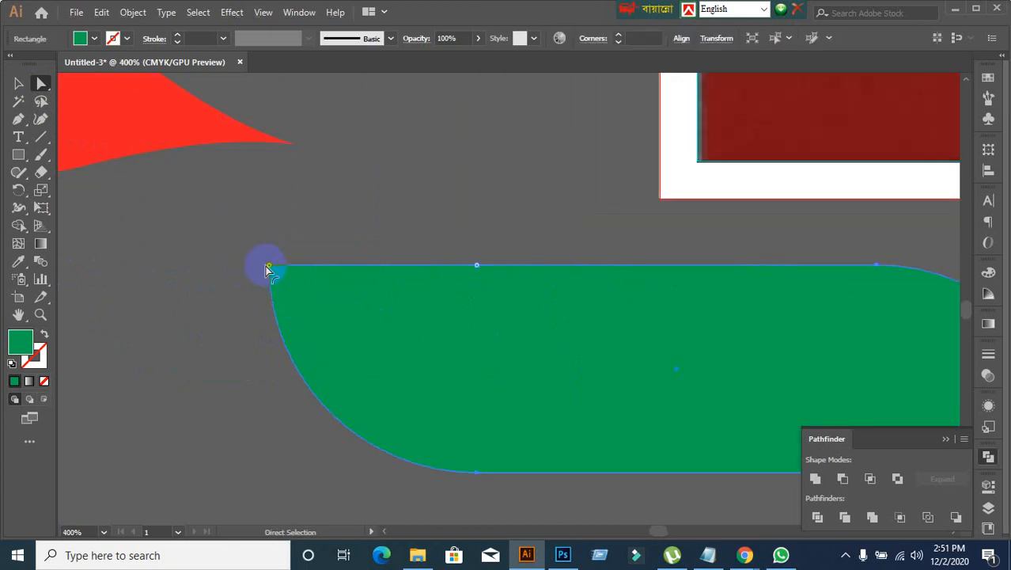
click(268, 267)
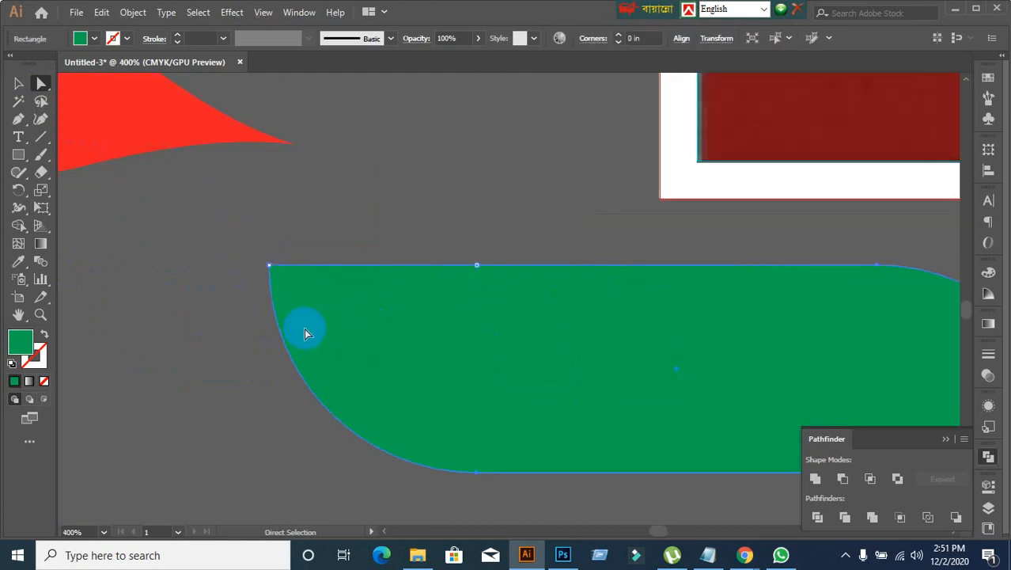
scroll(399, 363, down, 2)
click(544, 466)
Step: Move the rounded green shape leftward to sit beneath the red wave shape, and deselect it
scroll(543, 453, down, 2)
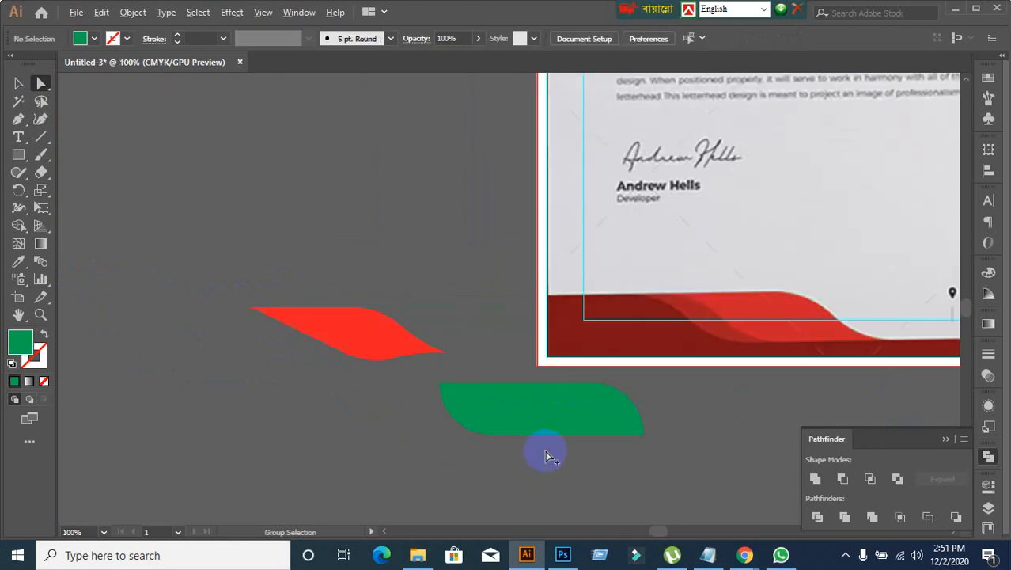
drag(623, 457, 394, 351)
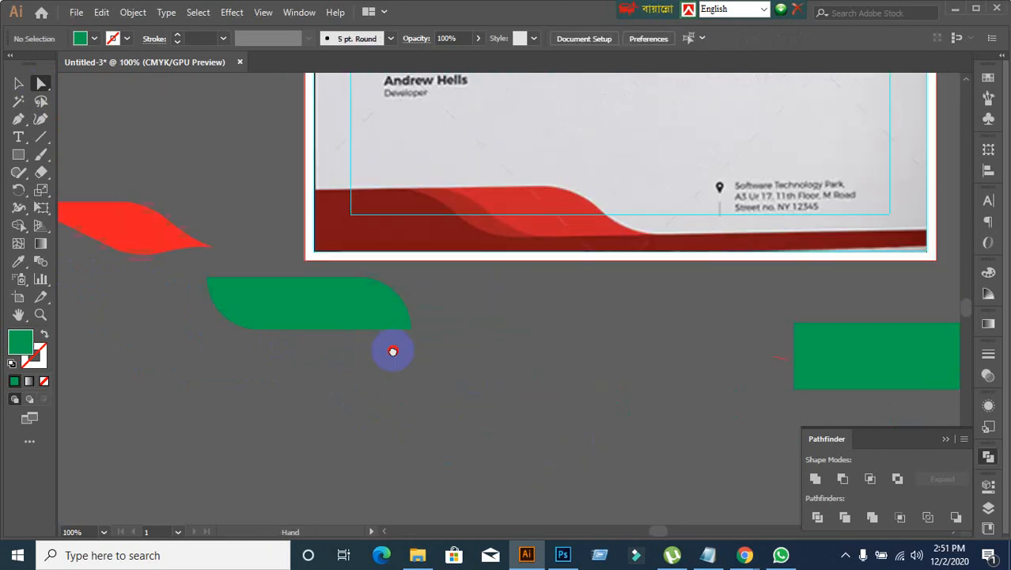
drag(257, 329, 144, 329)
click(276, 334)
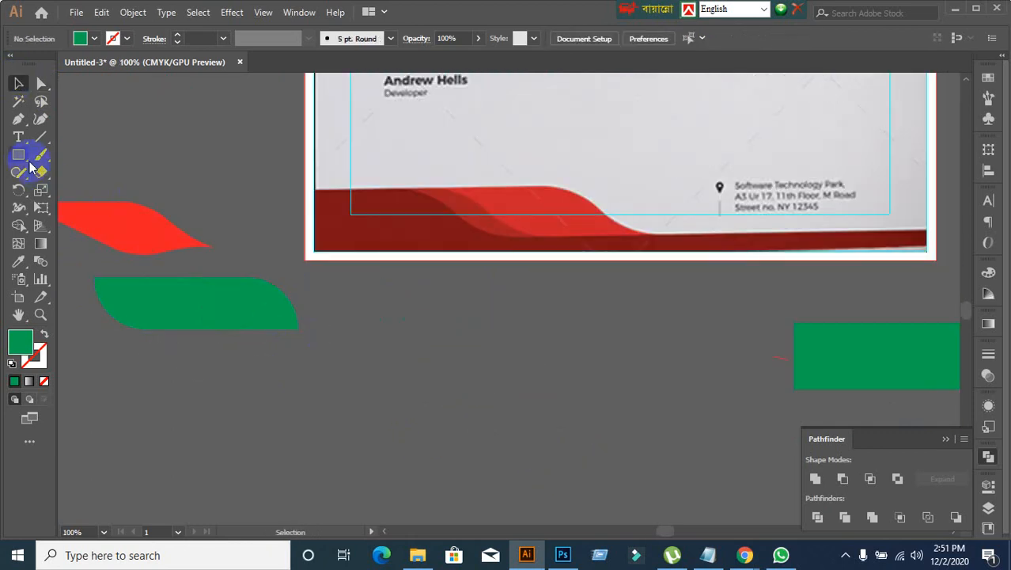
Step: Draw a tall green rectangle below the page and move it against the existing wide green rectangle
drag(466, 287, 551, 430)
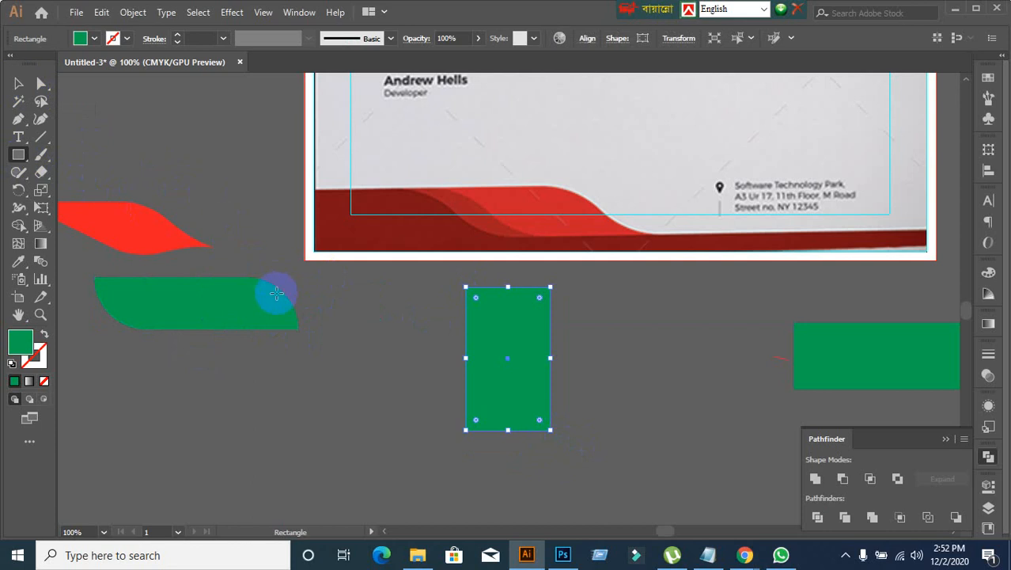
click(17, 84)
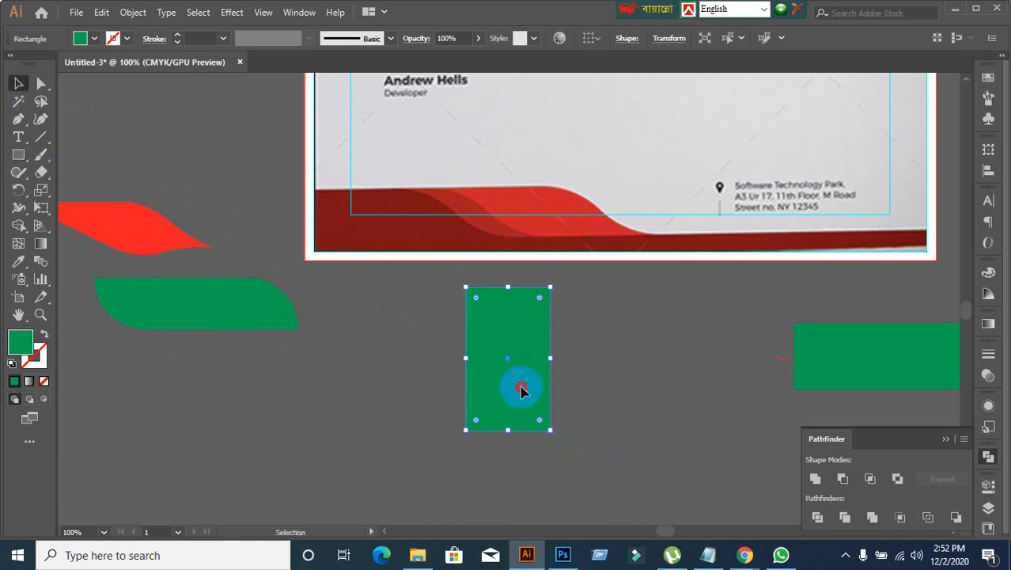
drag(521, 389, 774, 360)
Step: Draw a 2.5 in green circle below the page and duplicate it horizontally, overlapping the original by half its width
drag(28, 164, 83, 194)
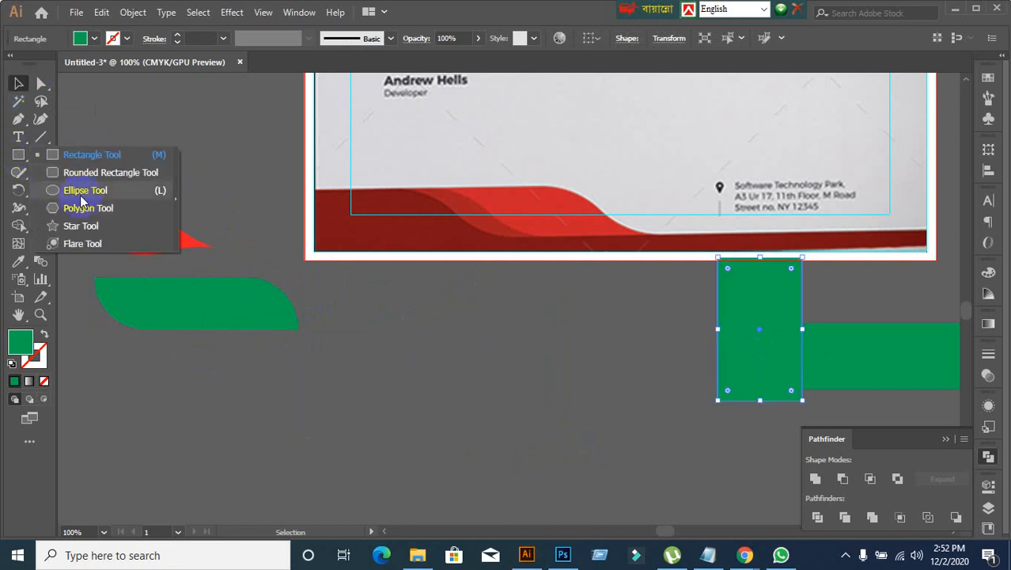
drag(387, 316, 572, 502)
click(18, 83)
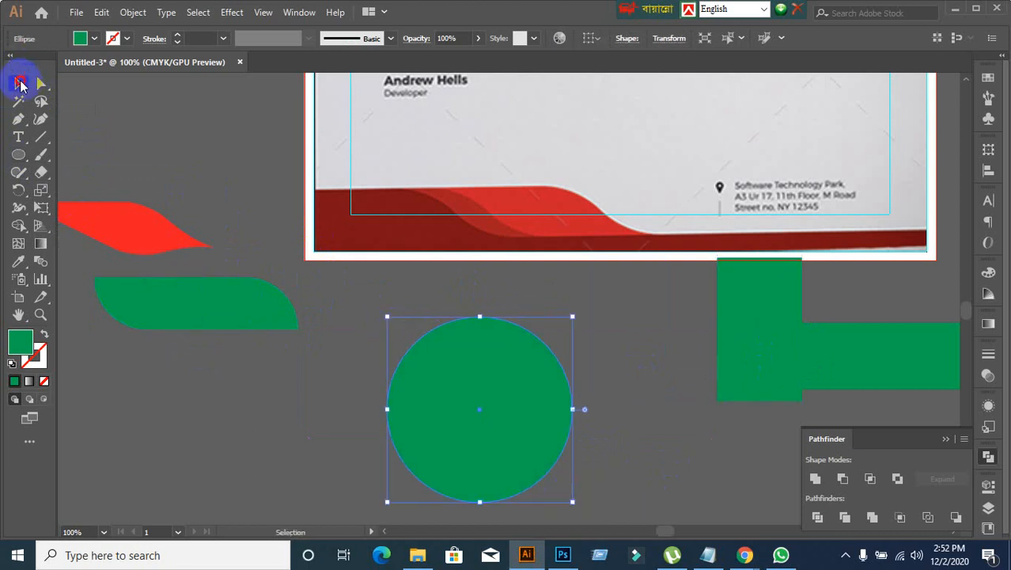
drag(506, 441, 598, 436)
click(364, 394)
Step: Intersect the two overlapping green circles and expand the result into a leaf-shaped path
drag(364, 394, 558, 452)
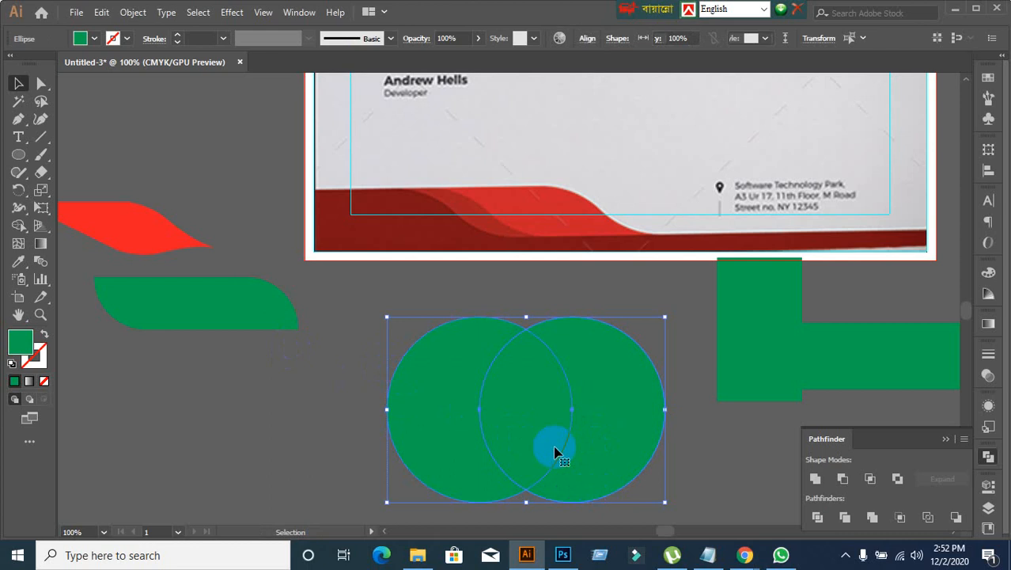
click(841, 480)
key(ctrl+z)
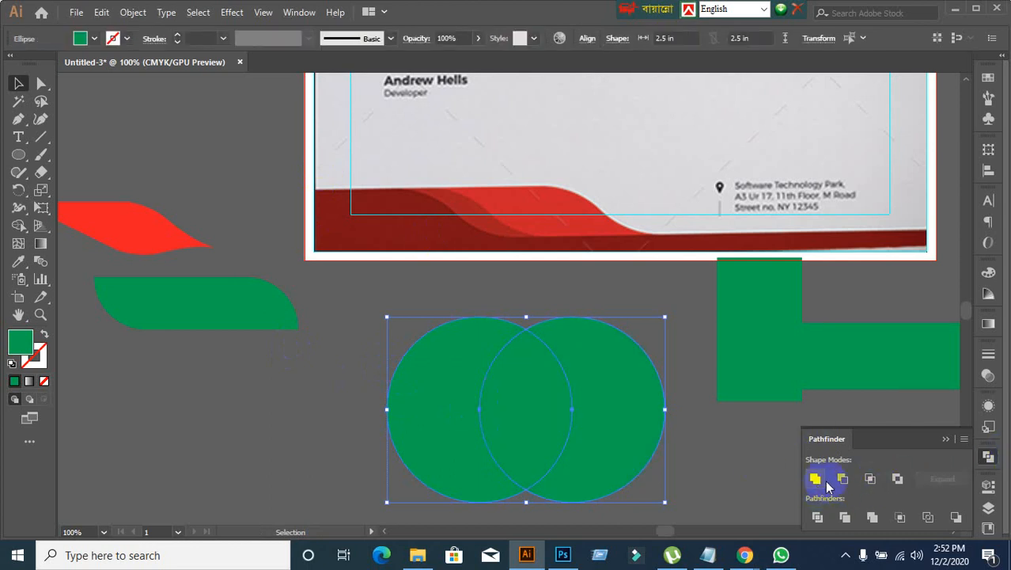
click(870, 479)
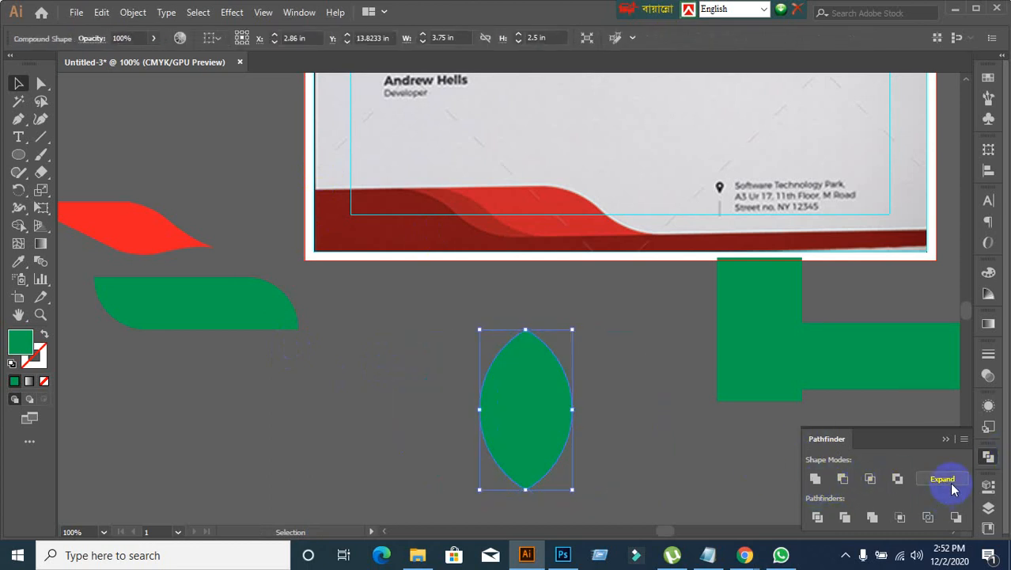
click(943, 480)
click(627, 459)
Step: Rotate the green leaf shape 90° so its tips point sideways, and move it up toward the page
click(546, 463)
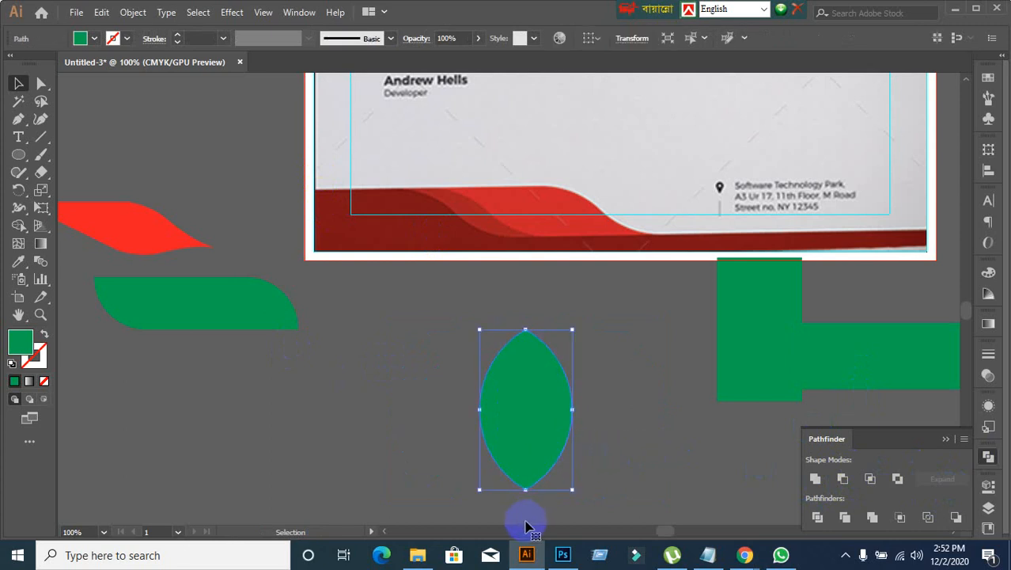
drag(484, 492, 608, 469)
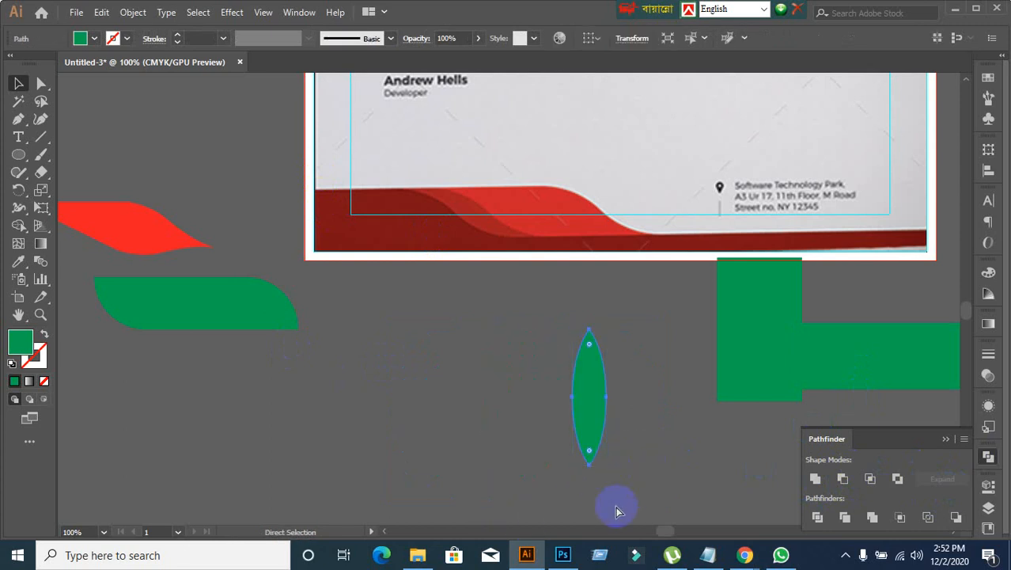
key(ctrl+z)
drag(478, 497, 650, 453)
click(650, 453)
drag(535, 431, 501, 371)
Step: Try to bend the leaf's upper-left edge inward with the left tip's curve handle, and undo it
click(41, 83)
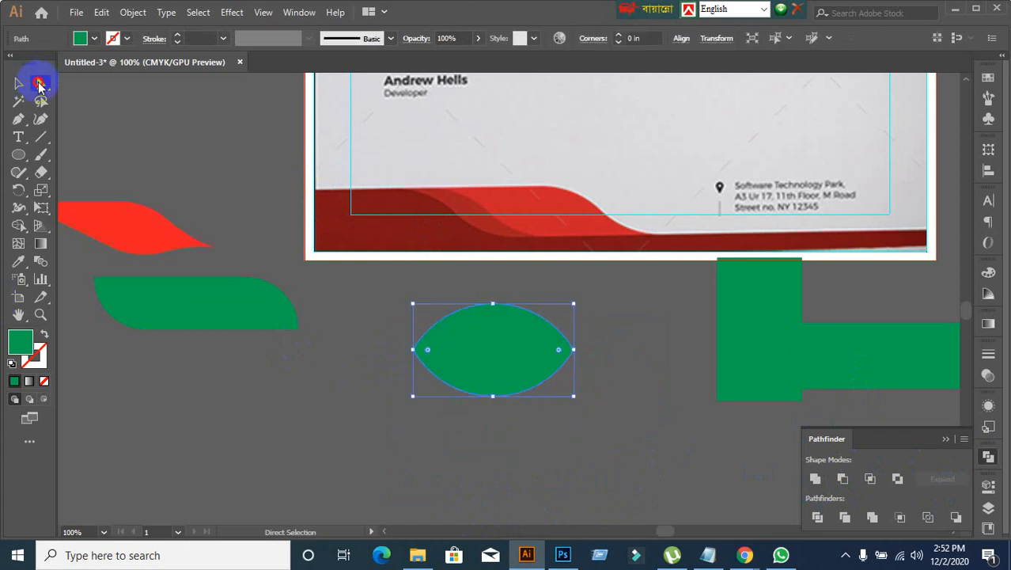
scroll(457, 357, up, 1)
drag(487, 256, 541, 318)
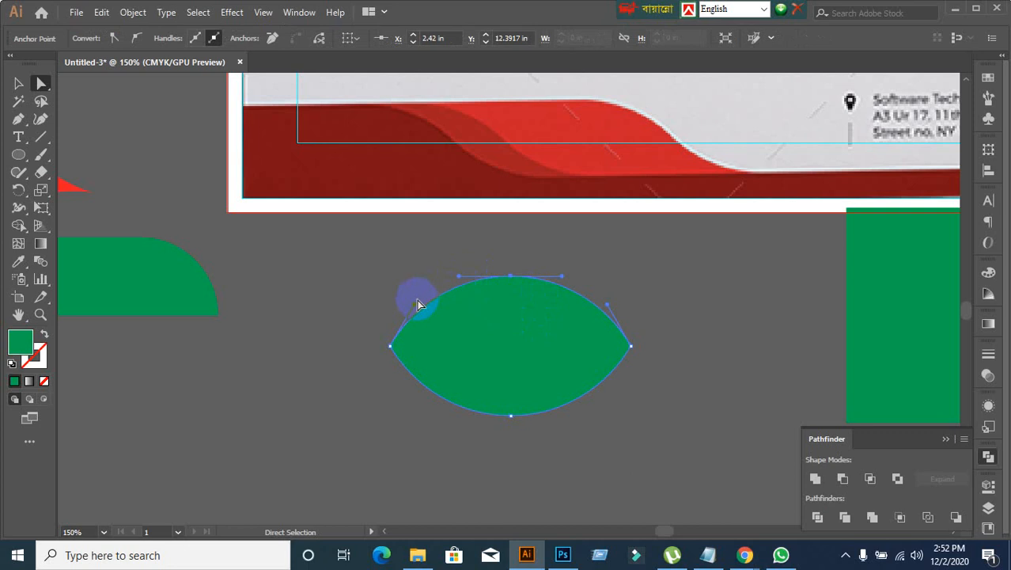
drag(415, 305, 441, 328)
click(626, 382)
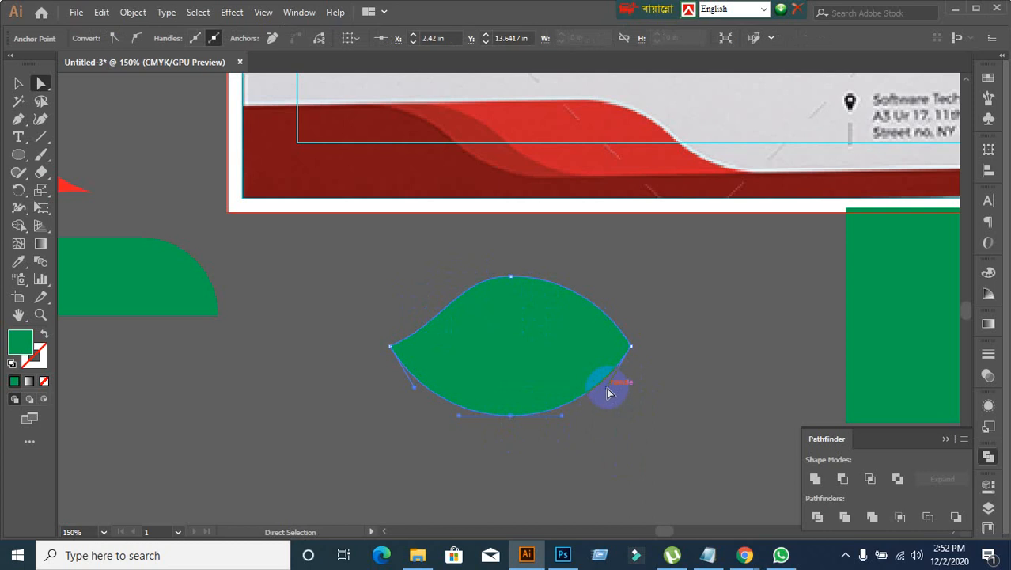
key(ctrl+z)
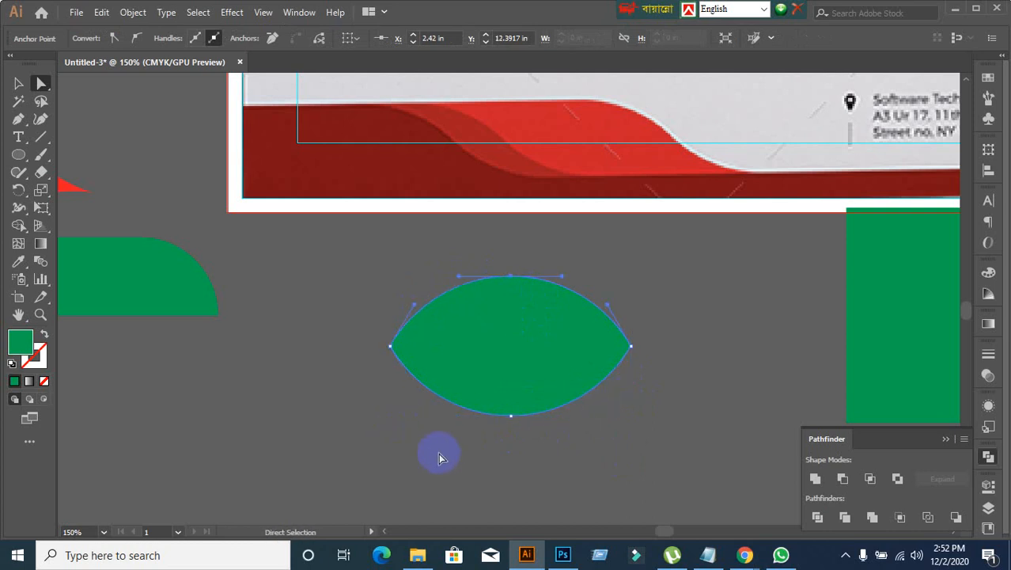
Step: Bend the leaf's lower-left and upper-right edges inward into S-curves using the curve handles at its tips, and deselect it
click(512, 415)
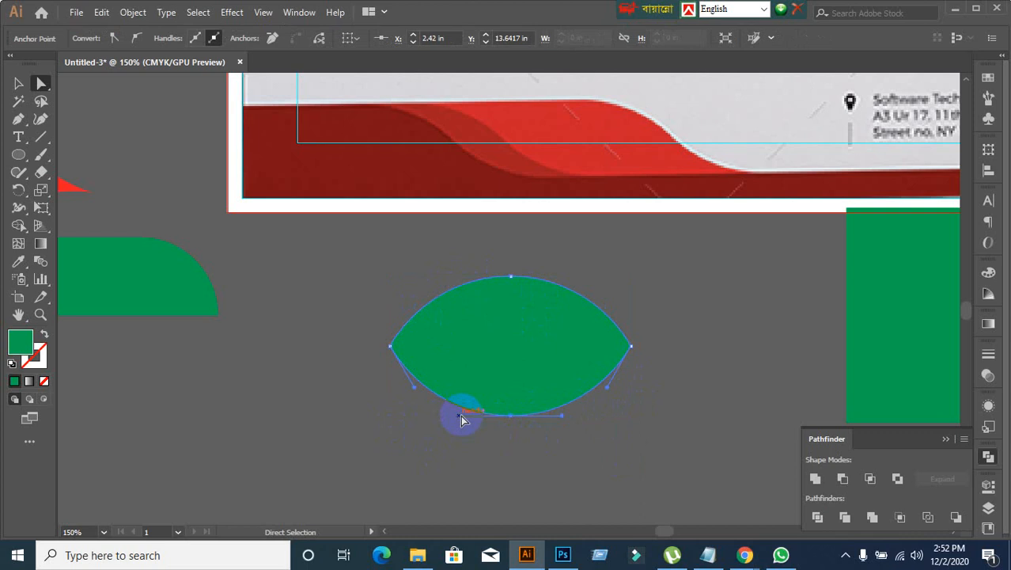
mouse_move(461, 415)
mouse_down()
mouse_move(468, 381)
mouse_move(459, 414)
mouse_up()
drag(414, 390, 447, 381)
click(611, 358)
click(508, 267)
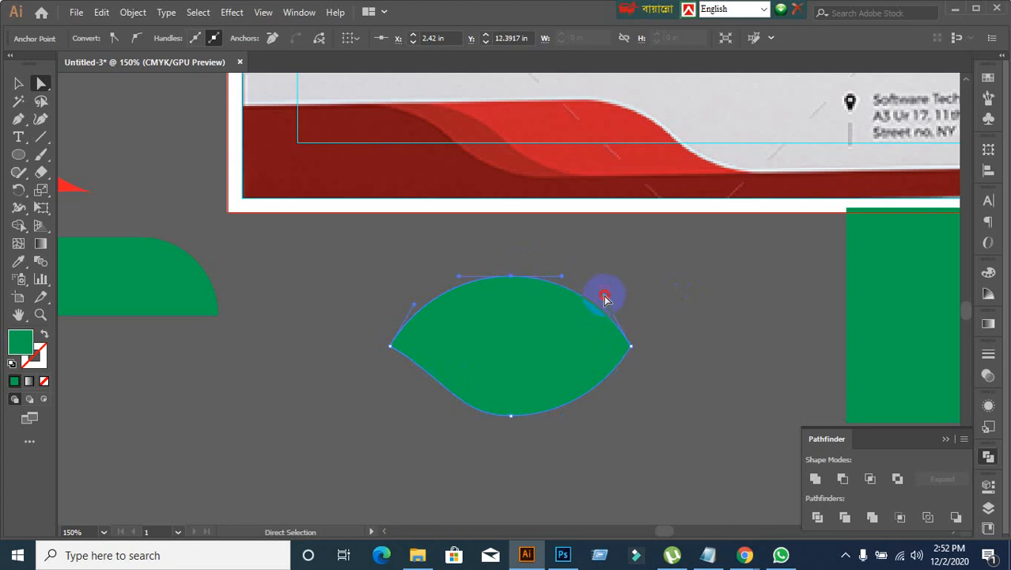
drag(605, 295, 655, 372)
drag(610, 311, 575, 326)
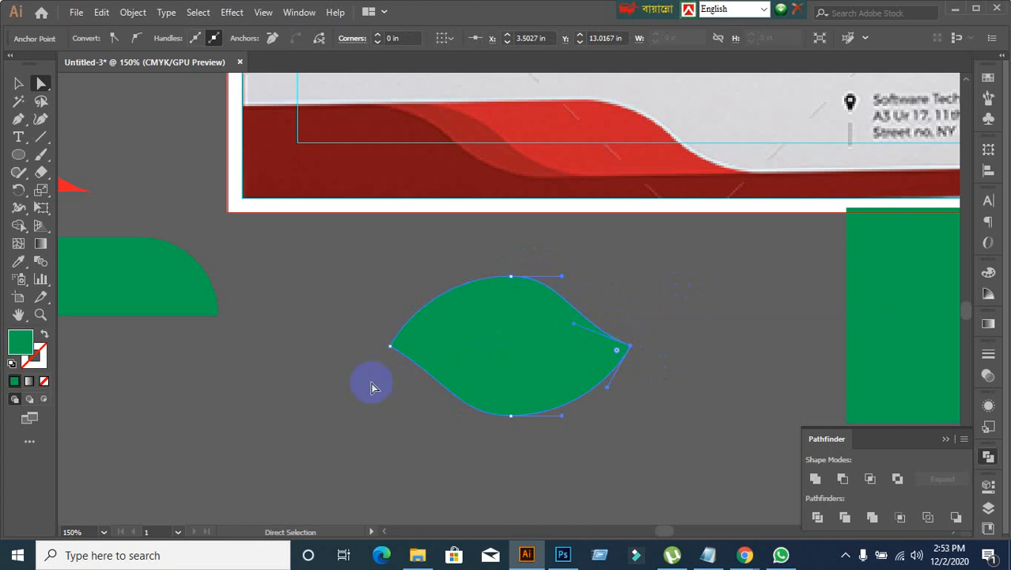
click(19, 83)
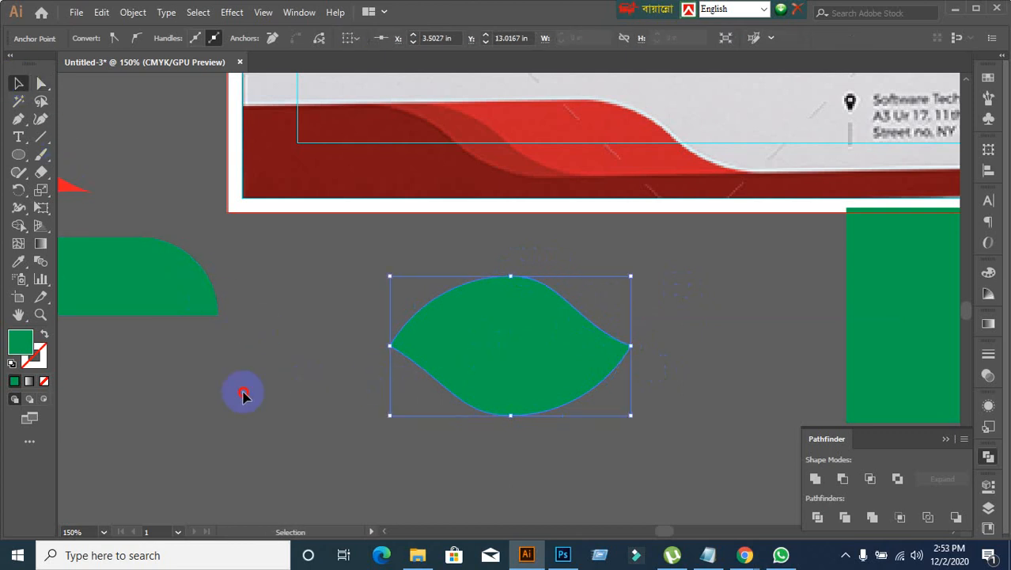
click(238, 393)
click(525, 356)
click(270, 443)
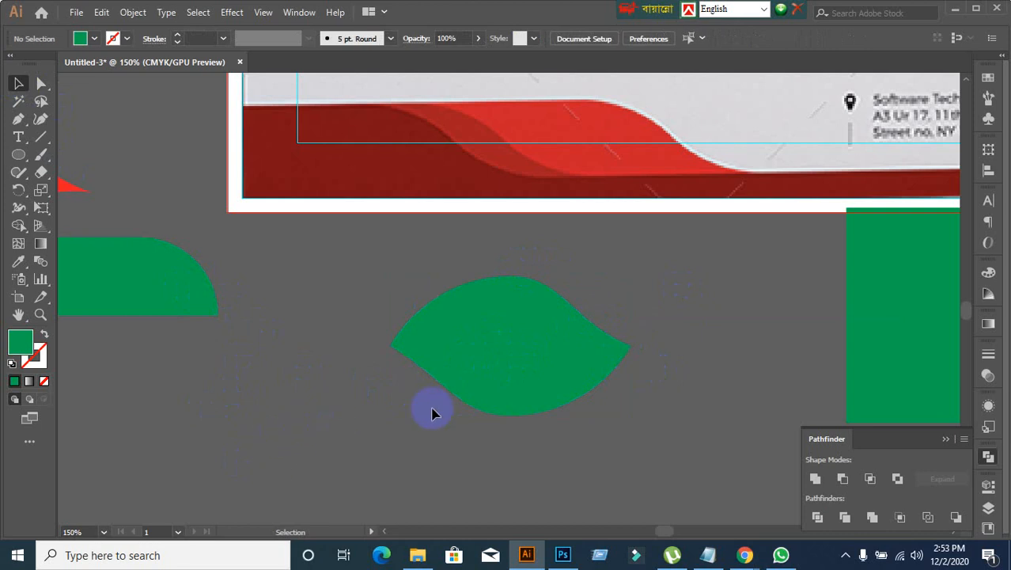
click(463, 373)
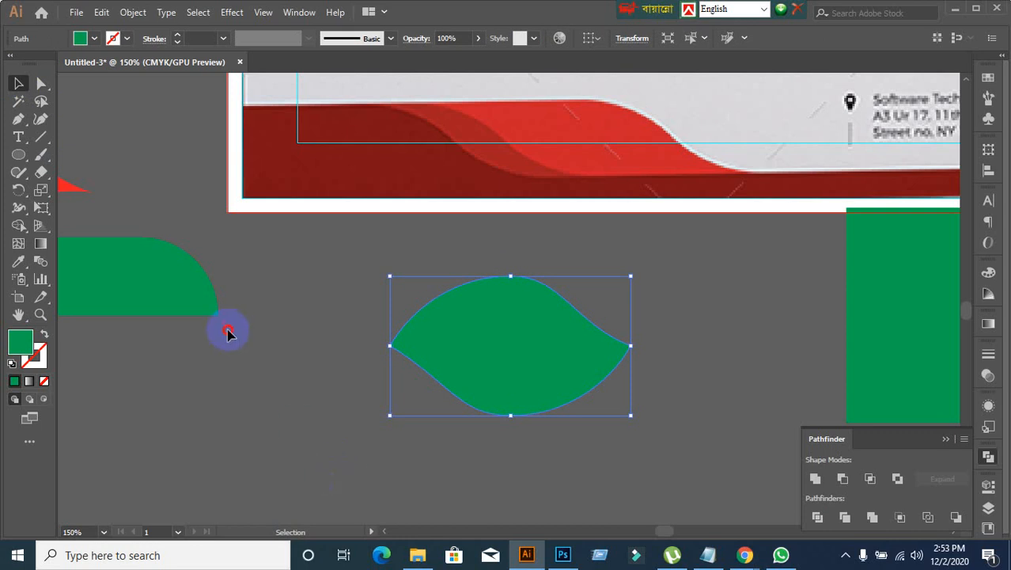
click(227, 333)
Step: Draw a green rectangle covering the leaf's lower half and extending past both tips, and subtract it from the leaf with Minus Front
drag(18, 155, 73, 159)
drag(386, 346, 709, 427)
click(18, 83)
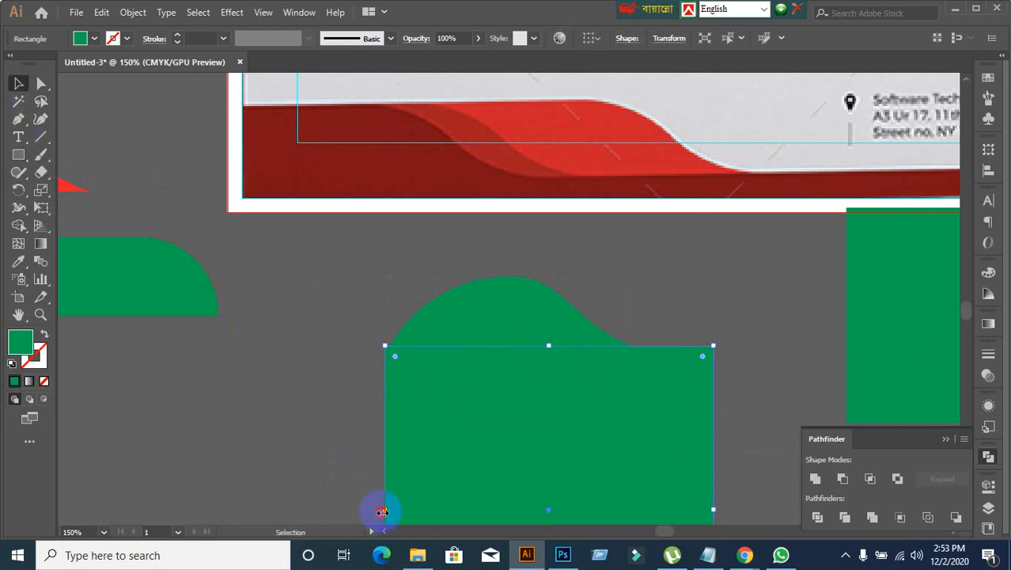
drag(383, 512, 305, 361)
drag(323, 312, 573, 477)
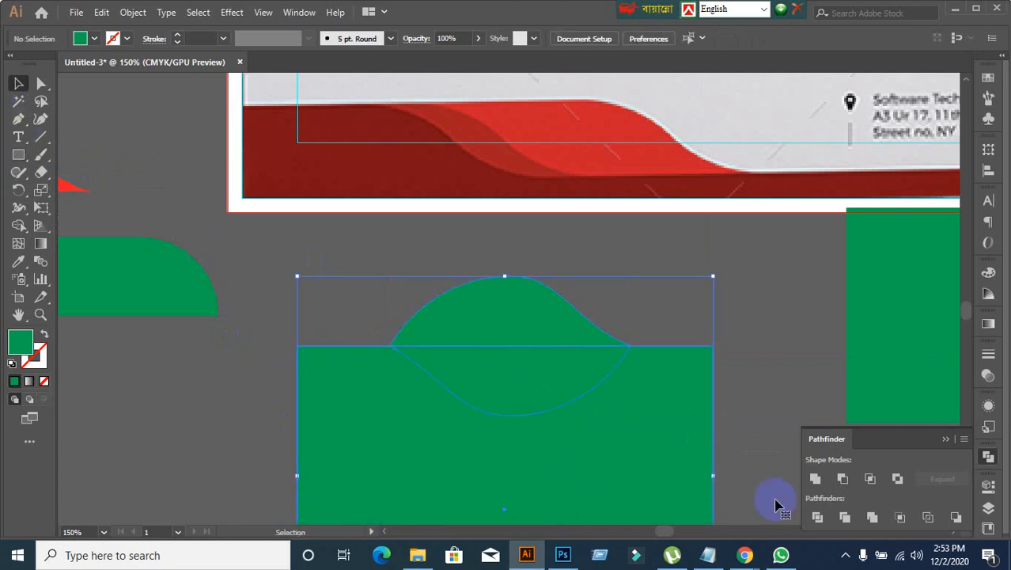
click(843, 478)
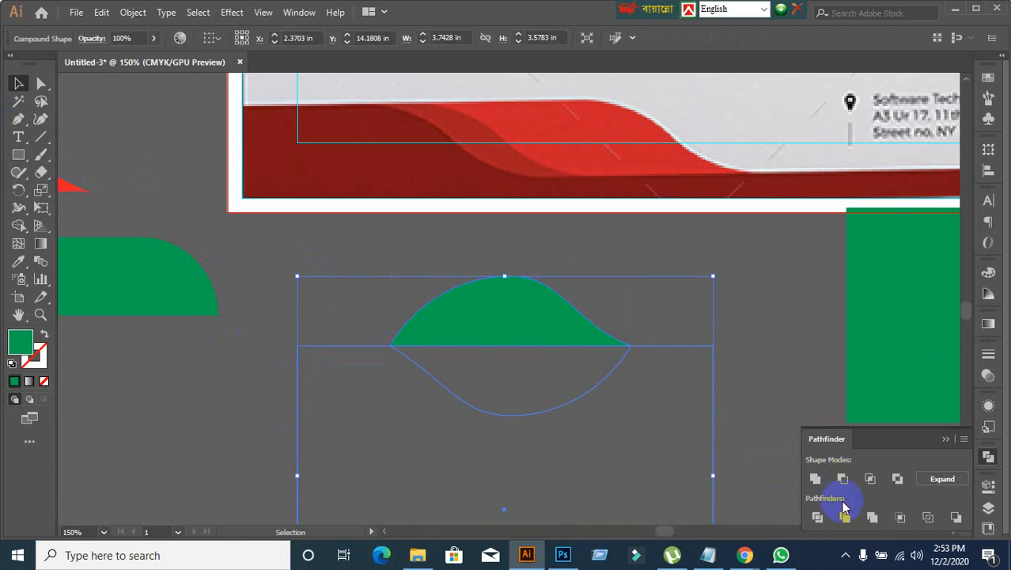
Step: Expand the subtracted leaf compound shape into a plain half-leaf path and deselect it
click(946, 478)
click(396, 419)
scroll(396, 419, down, 1)
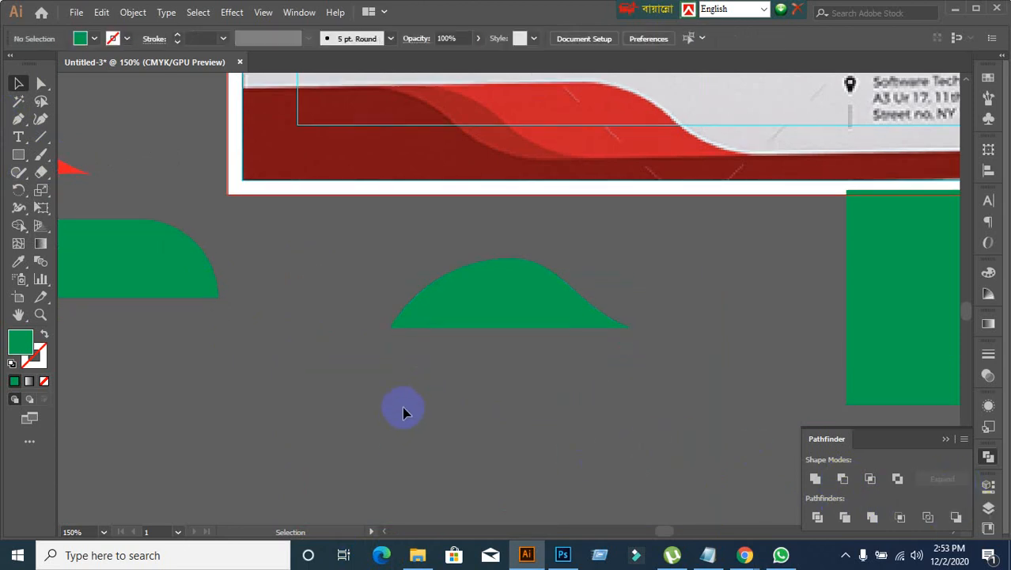
scroll(403, 412, up, 1)
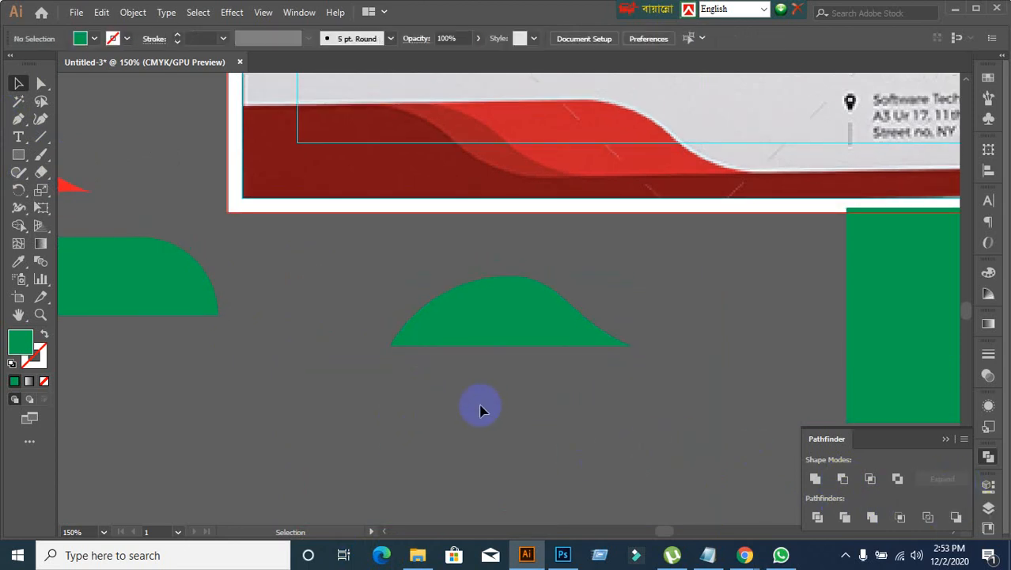
Step: Rotate the green half-leaf 180° so its flat edge faces up, and deselect it
click(506, 341)
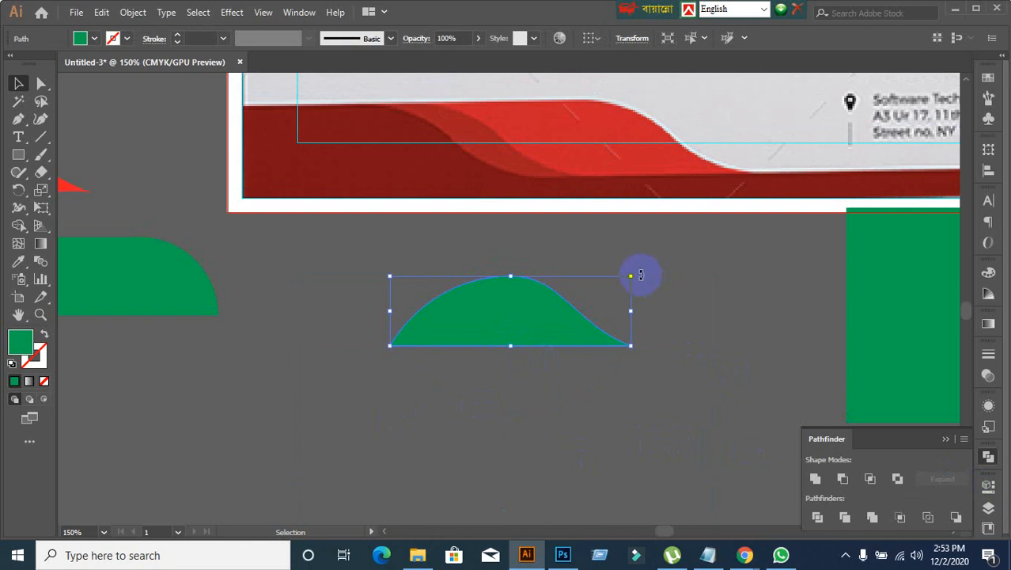
drag(641, 274, 336, 357)
click(606, 435)
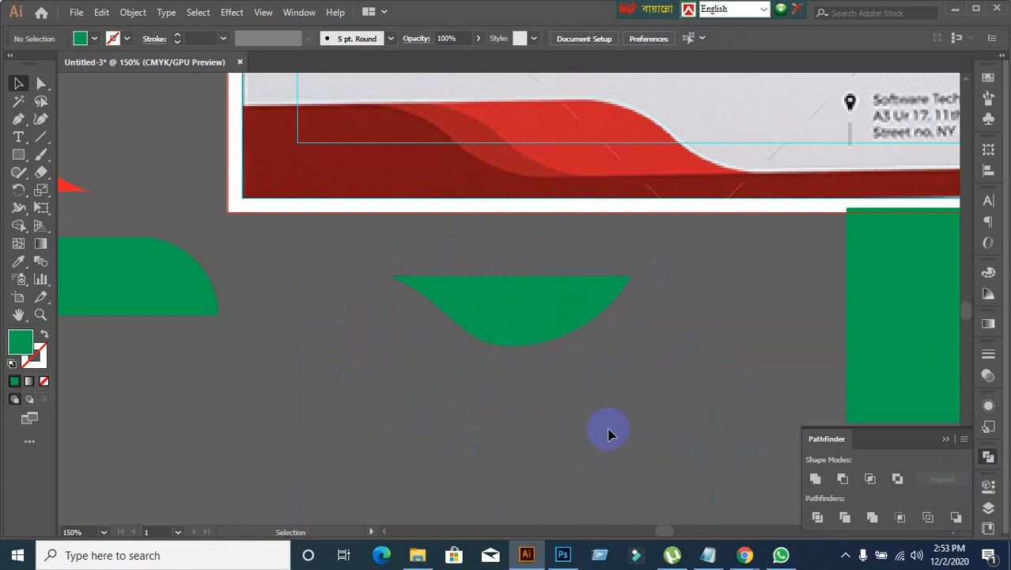
drag(607, 422, 527, 474)
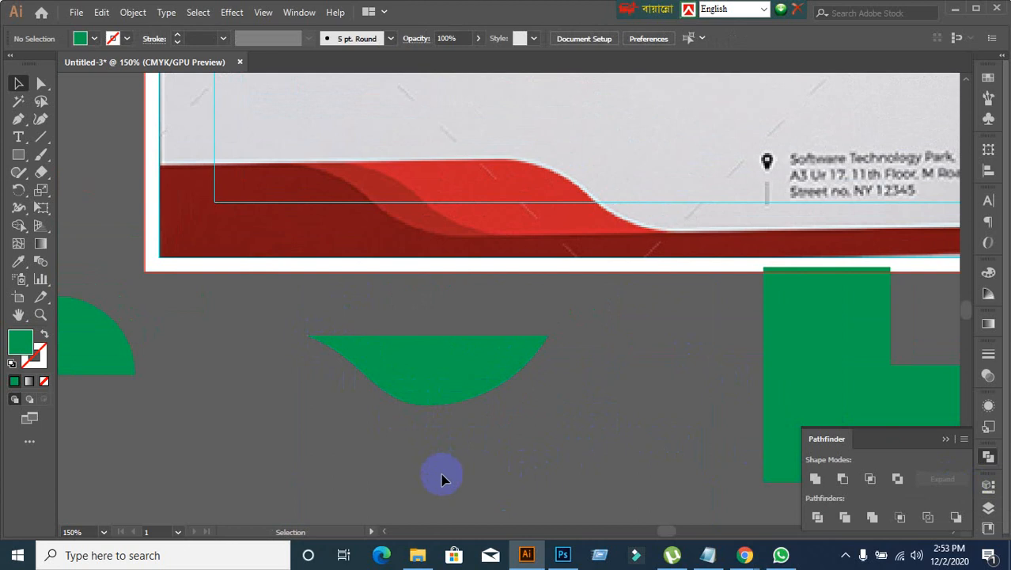
scroll(442, 479, up, 1)
Step: Duplicate the half-leaf just below the original and reflect the copy across the horizontal axis
click(433, 410)
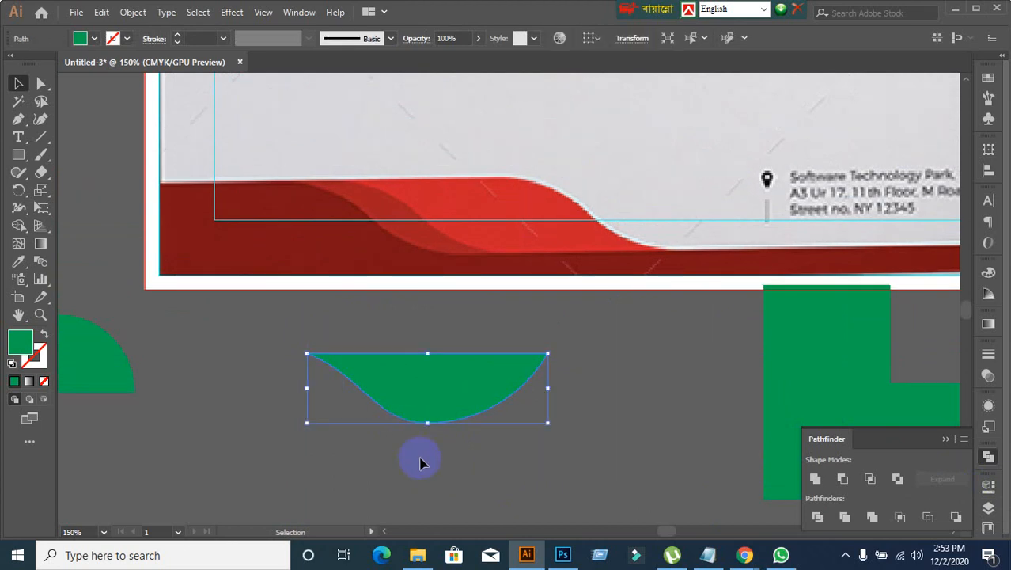
scroll(460, 436, down, 2)
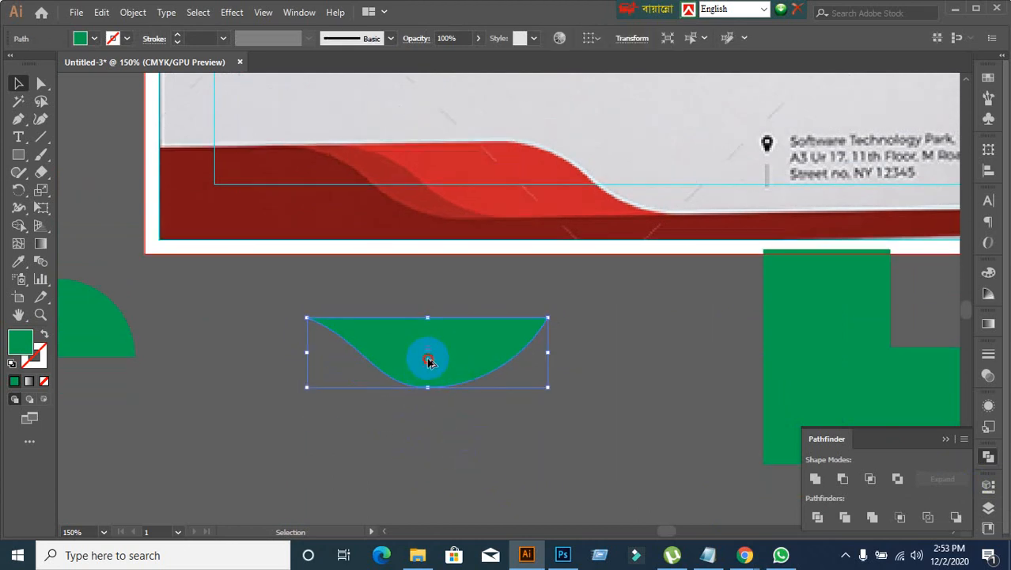
drag(429, 362, 458, 463)
right_click(459, 455)
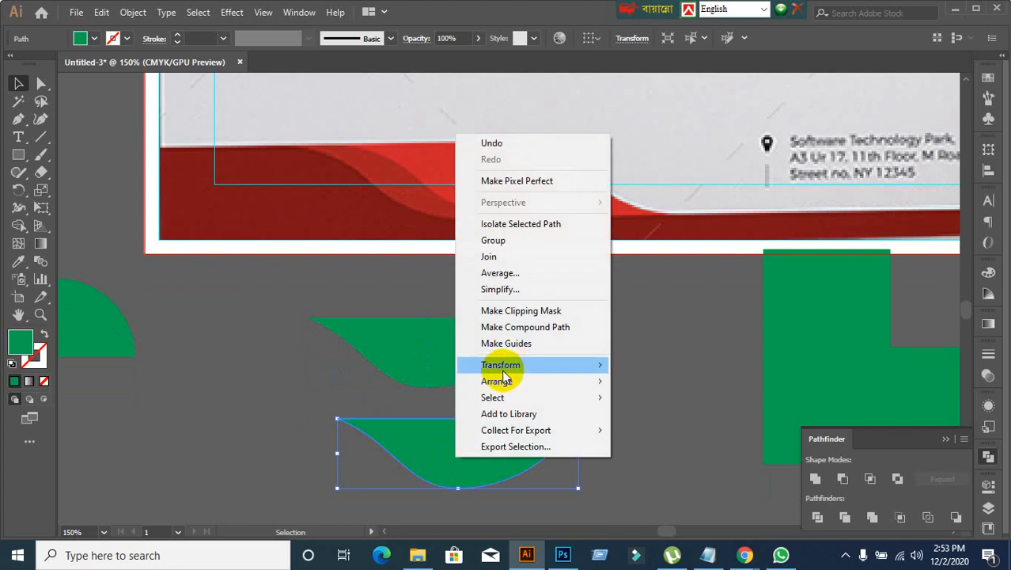
mouse_move(603, 368)
click(649, 418)
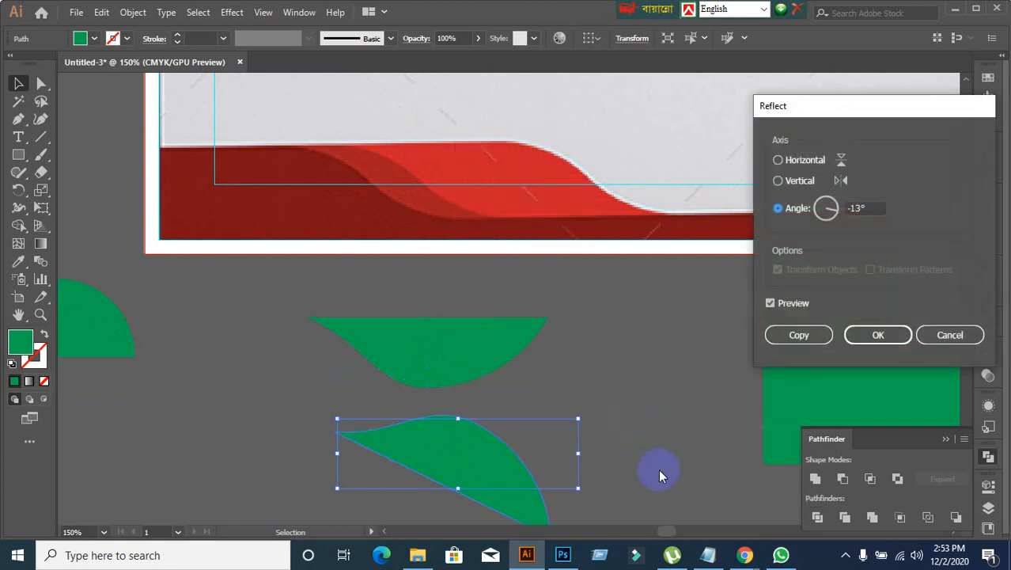
click(778, 181)
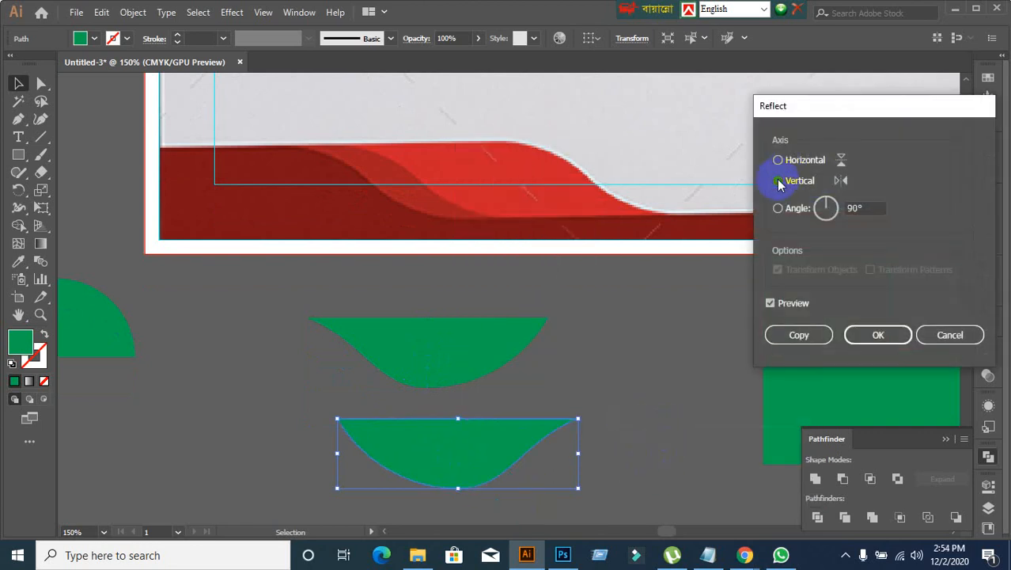
click(778, 161)
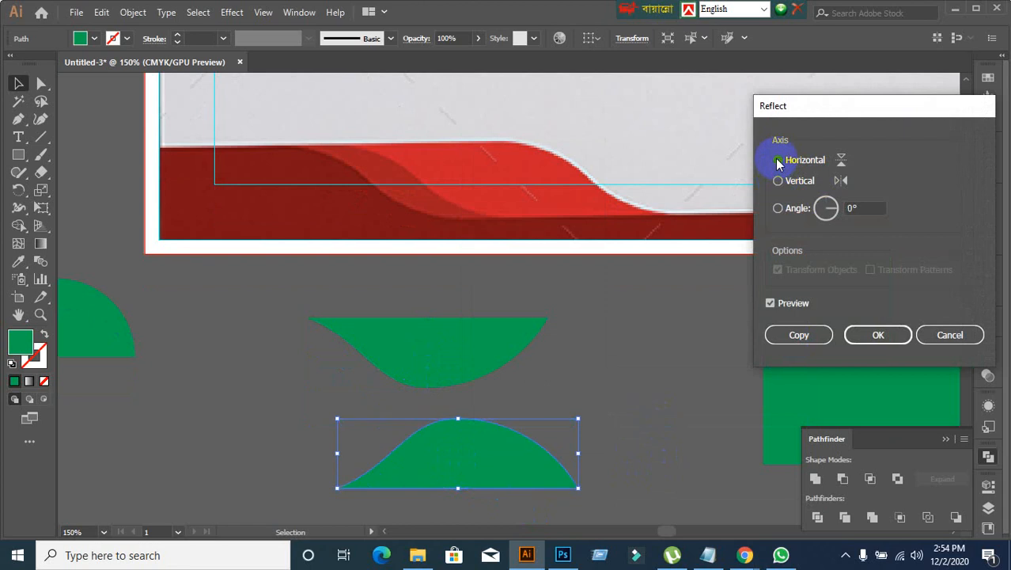
click(882, 335)
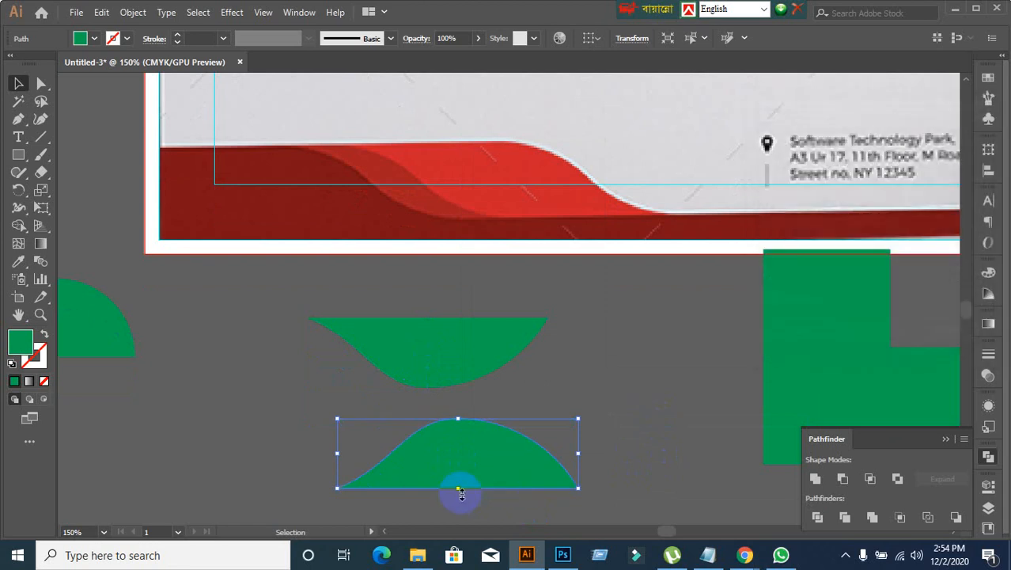
Step: Reflect the lower half-leaf copy across the vertical axis as well, and deselect it
right_click(442, 468)
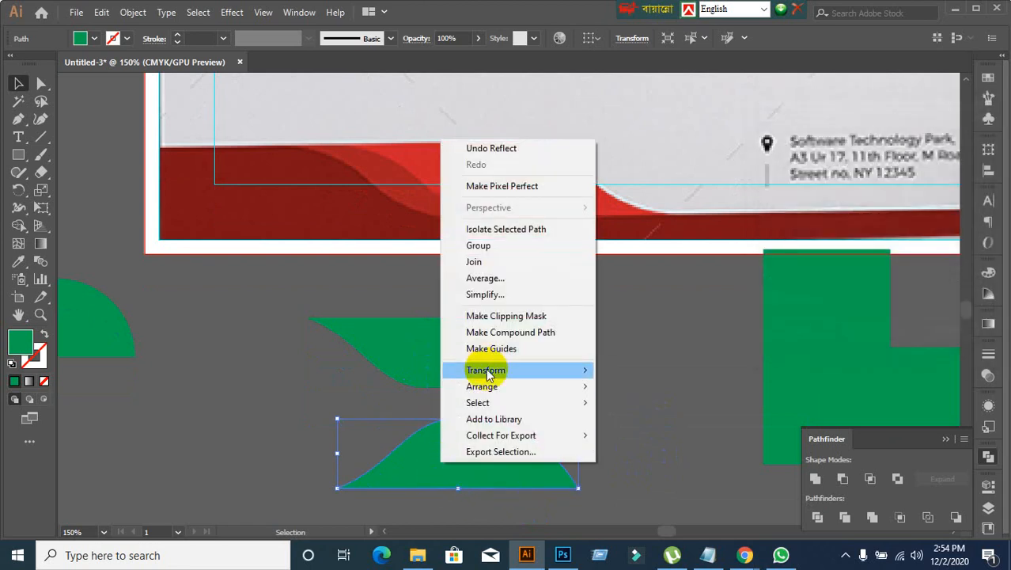
mouse_move(530, 377)
click(633, 425)
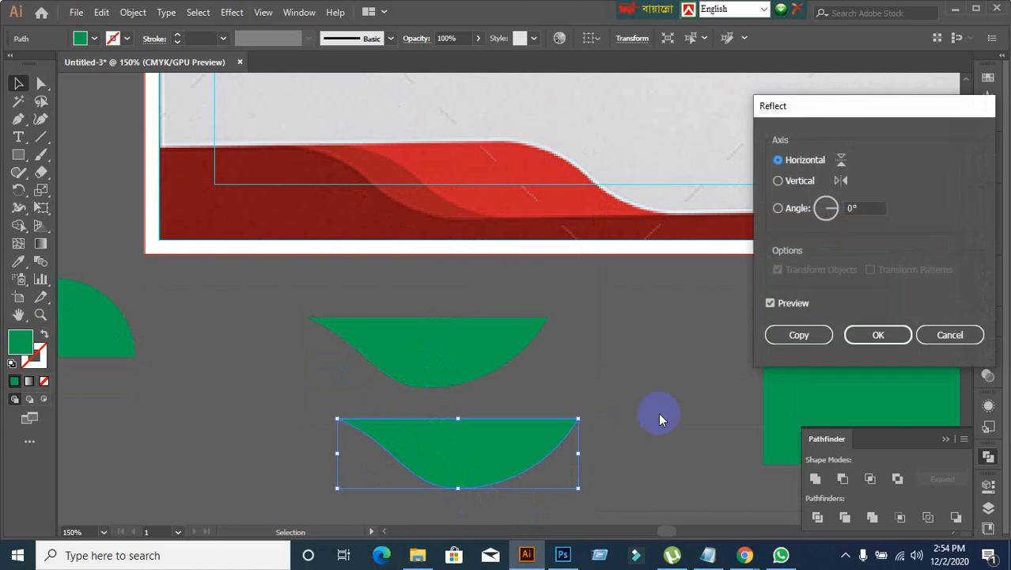
click(779, 181)
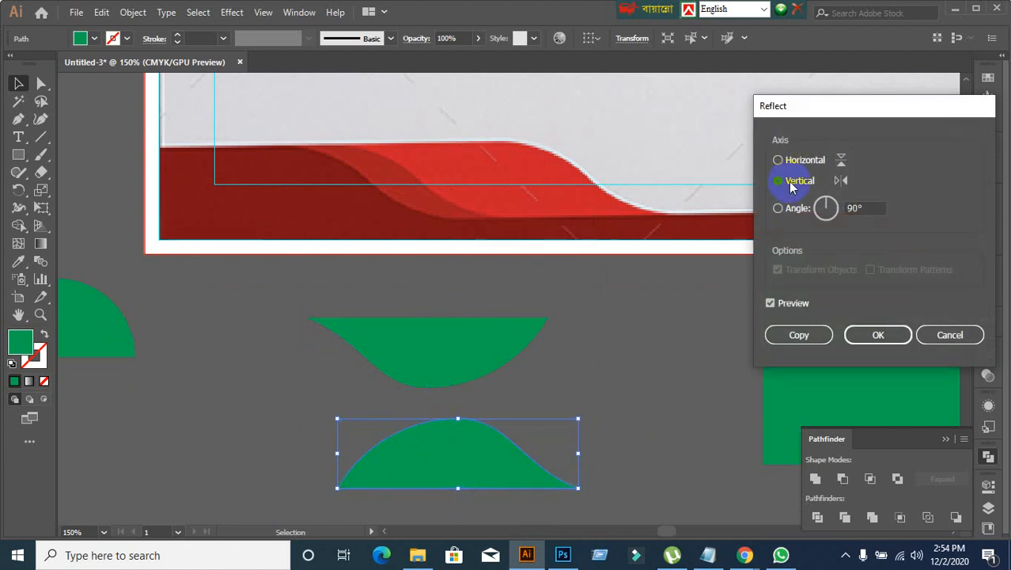
click(874, 335)
click(599, 381)
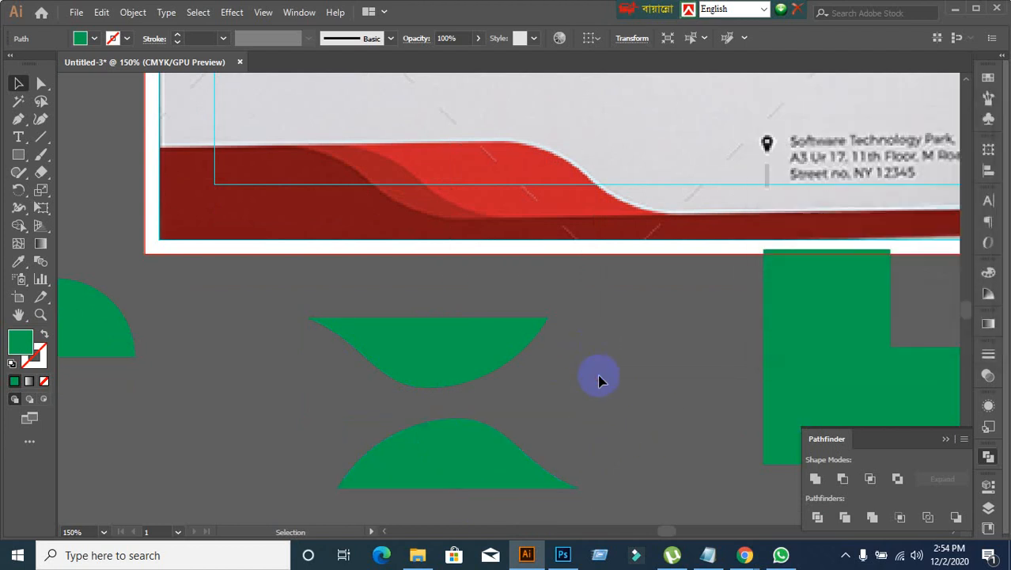
scroll(599, 387, up, 1)
scroll(599, 396, down, 1)
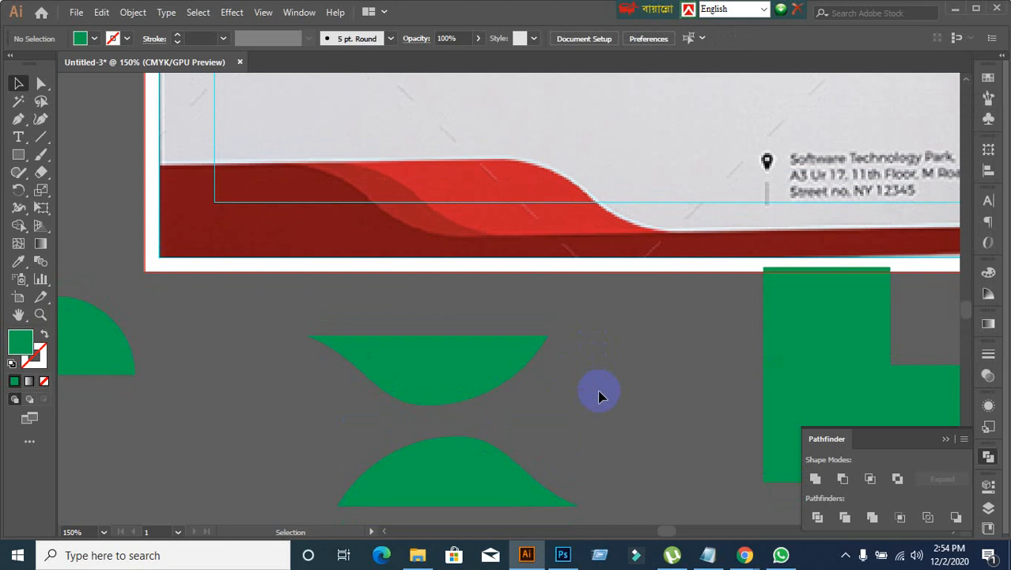
Step: Place the flat-topped half-leaf over the footer wave, and add a duplicate rotated 180° overlapping it to complete the bright red band's outline
drag(477, 389, 572, 276)
click(409, 365)
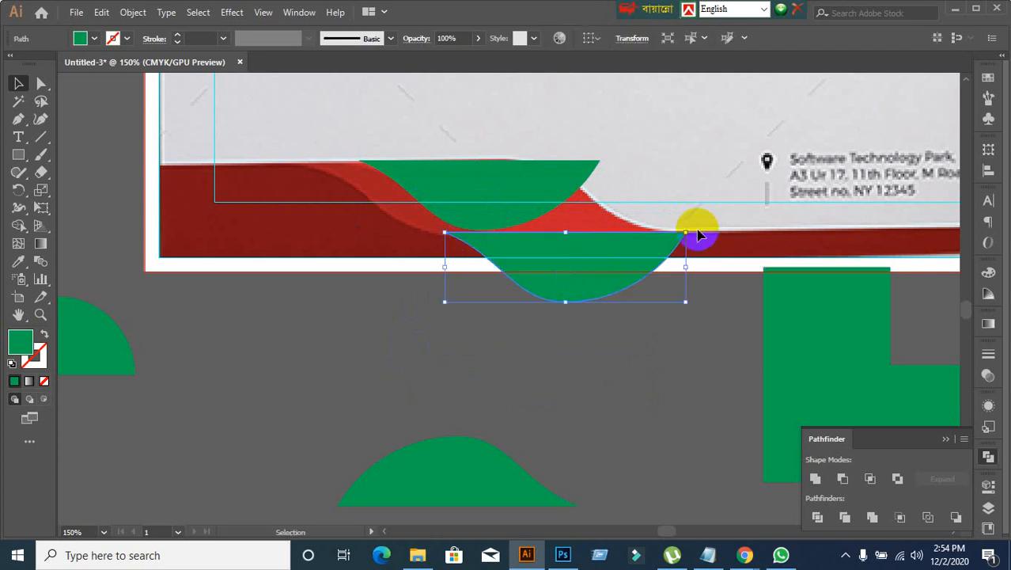
drag(695, 229, 443, 345)
click(546, 372)
drag(585, 289, 610, 212)
click(617, 345)
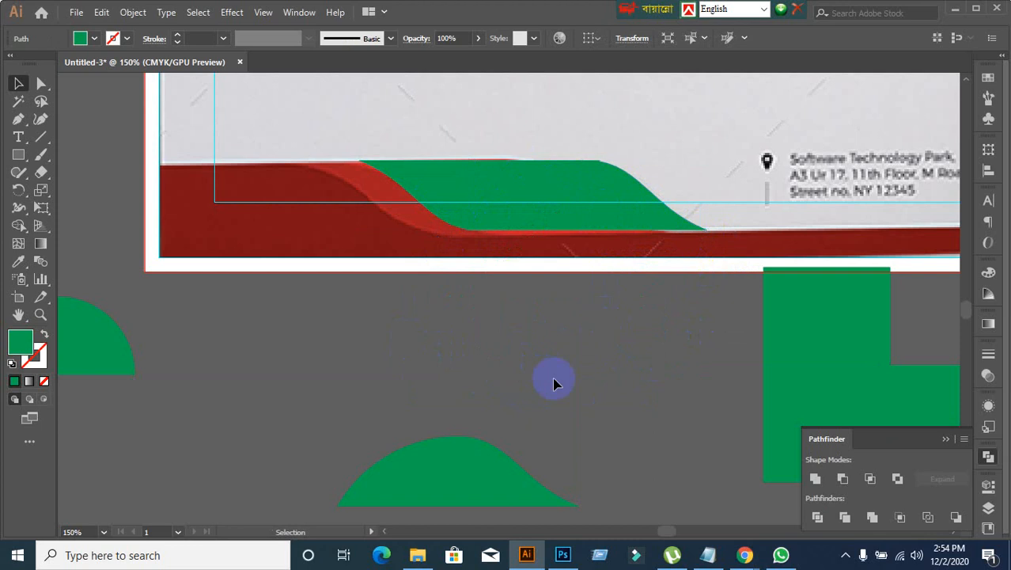
Step: Move the spare half-leaf below the page over to beneath the rounded green shape on the pasteboard
click(552, 271)
scroll(500, 353, down, 1)
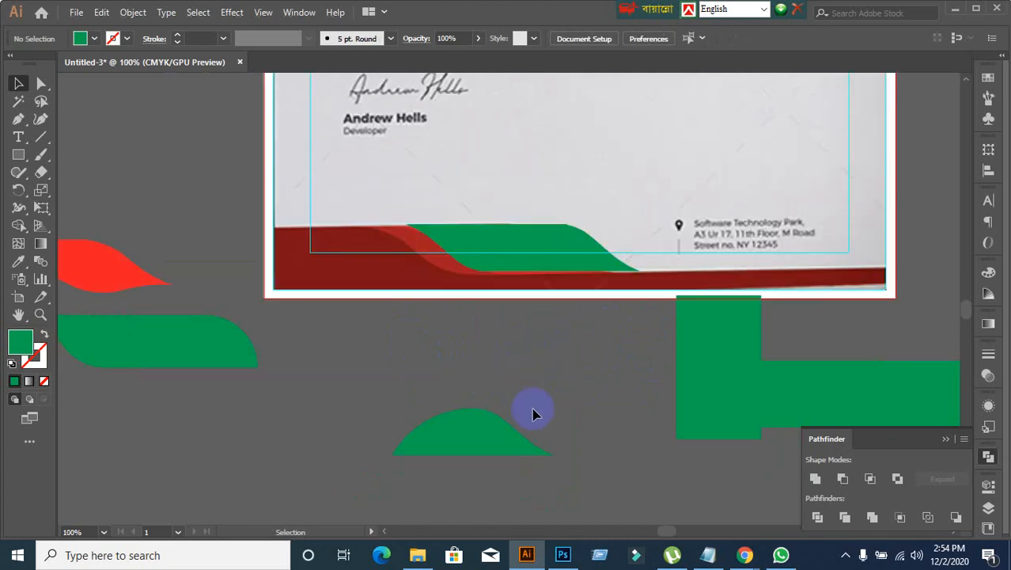
drag(454, 445, 161, 445)
click(492, 371)
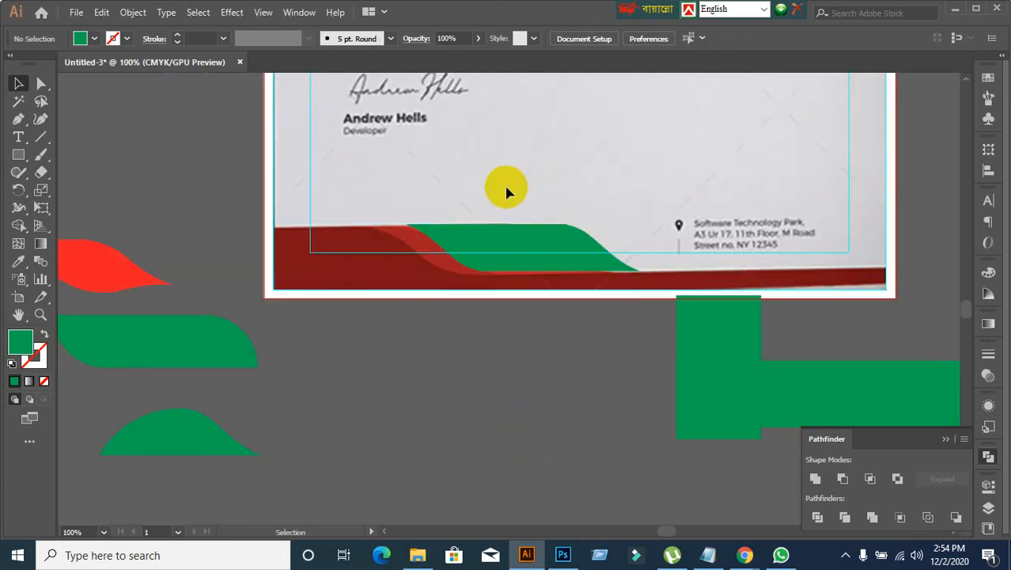
Step: Move the two-piece green wave below the page and nudge its right half so its left tip meets the left half's lowest point
drag(506, 188, 515, 408)
click(427, 483)
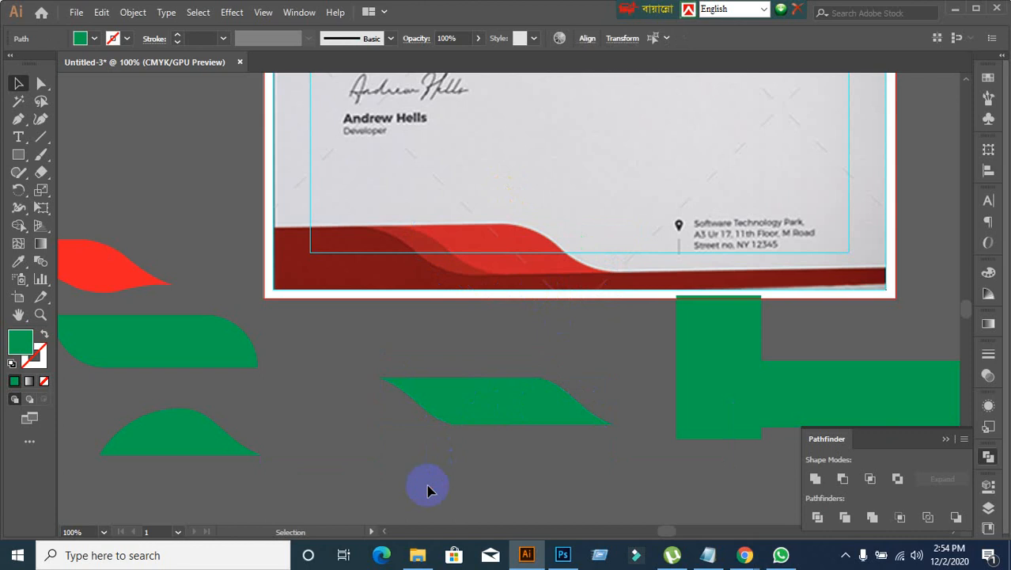
scroll(440, 492, up, 1)
mouse_move(579, 363)
mouse_down()
mouse_move(666, 353)
mouse_move(582, 360)
mouse_move(582, 372)
mouse_up()
click(617, 441)
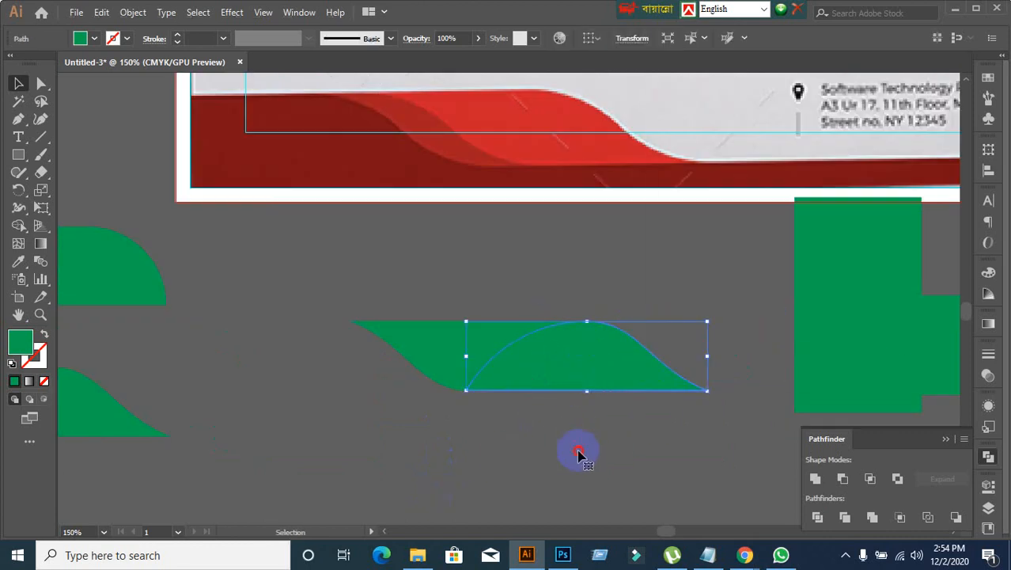
click(546, 463)
Step: Select both halves of the green wave, shift them together slightly up and to the right, and deselect them
scroll(543, 459, down, 1)
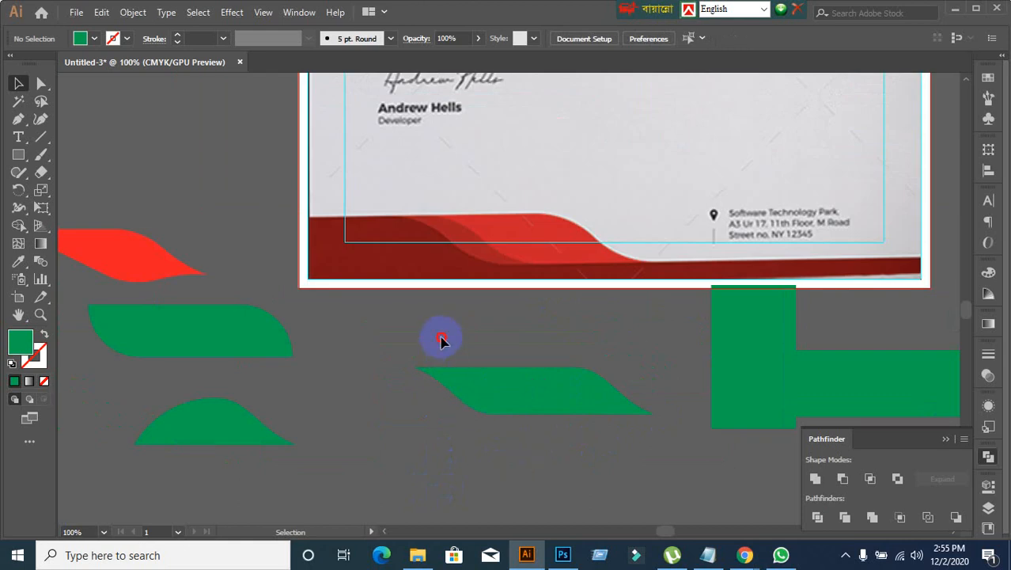
drag(442, 340, 603, 450)
drag(559, 383, 600, 366)
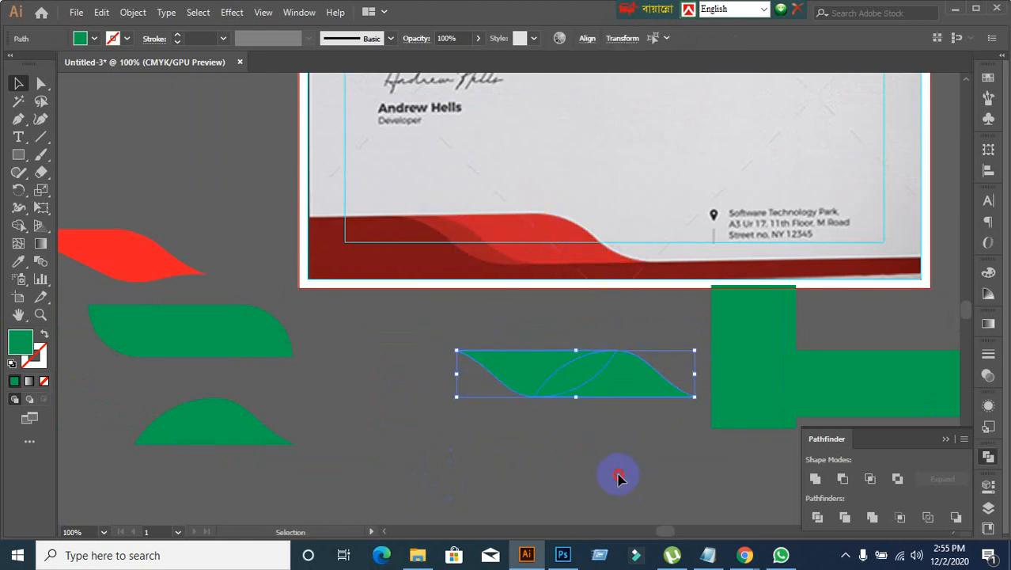
click(537, 482)
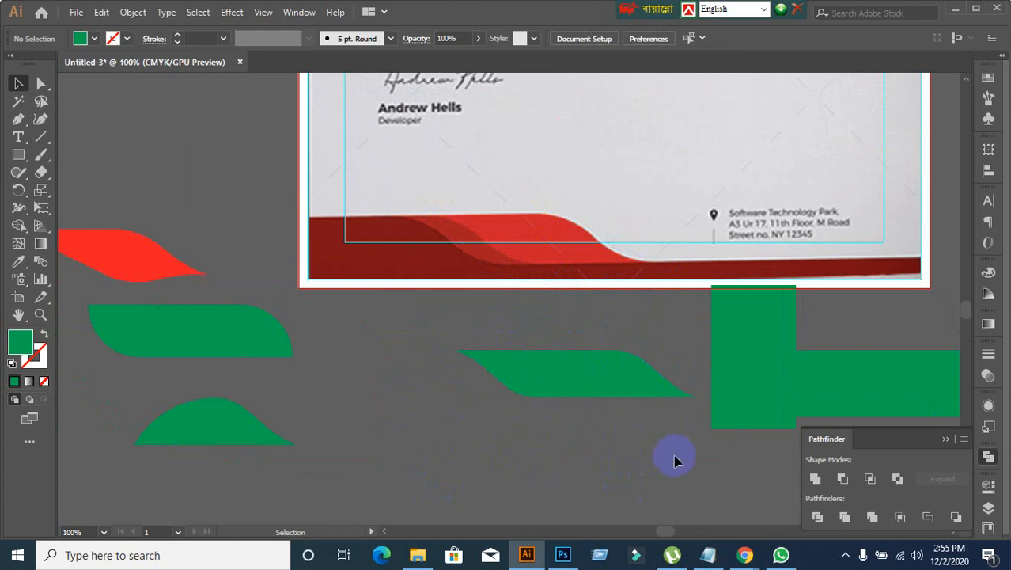
Step: Delete the two leftover overlapping green rectangles beside the wave, below the page's lower-right corner
scroll(563, 459, down, 1)
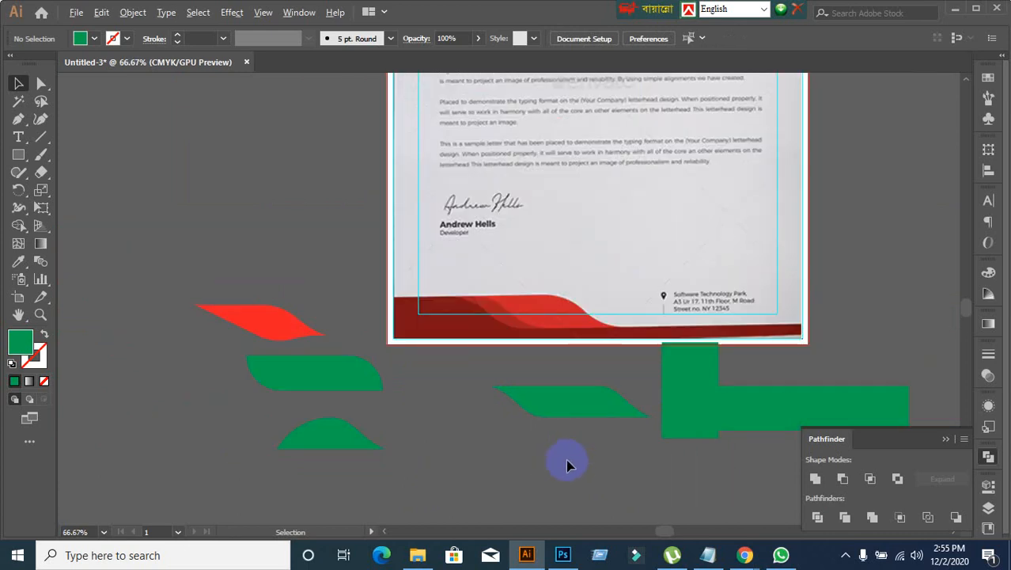
scroll(563, 459, up, 1)
drag(563, 459, 480, 361)
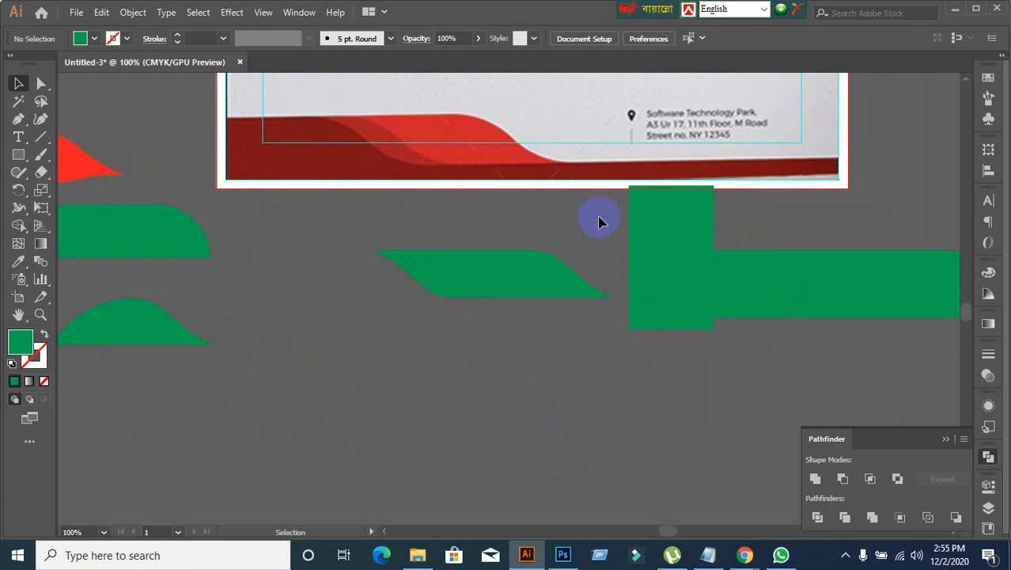
drag(599, 221, 730, 251)
click(777, 445)
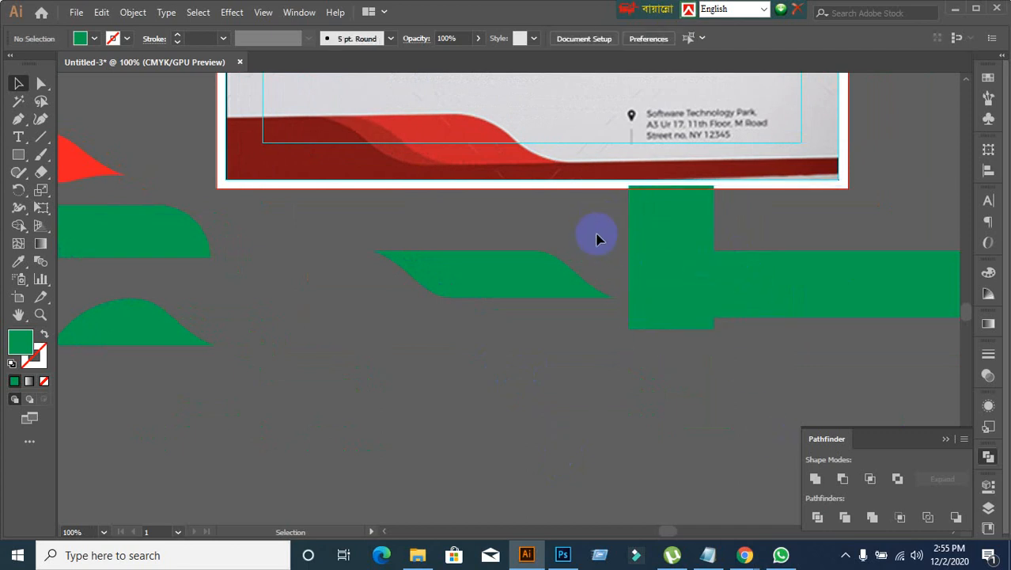
drag(593, 235, 797, 301)
key(Delete)
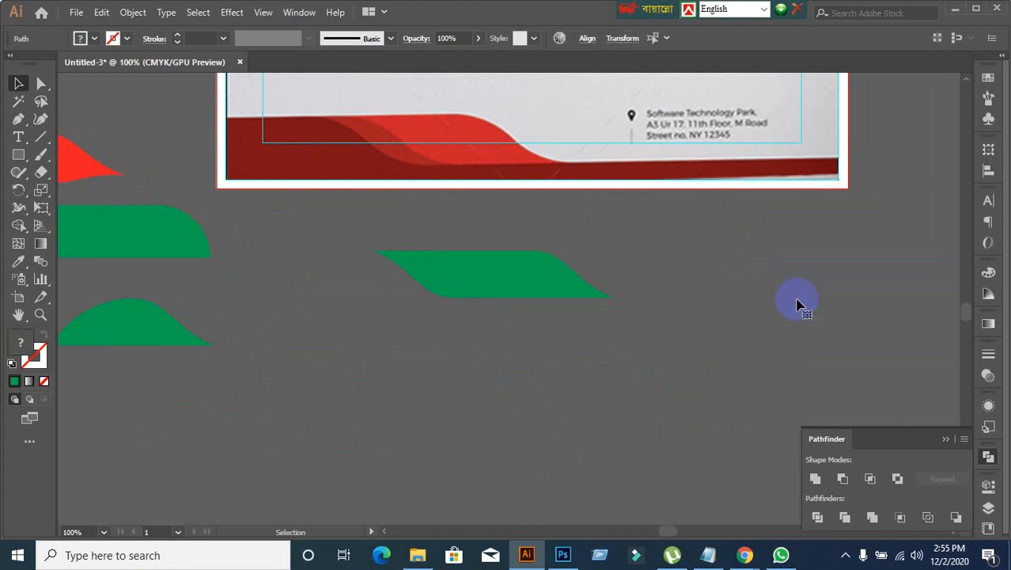
click(486, 290)
key(Delete)
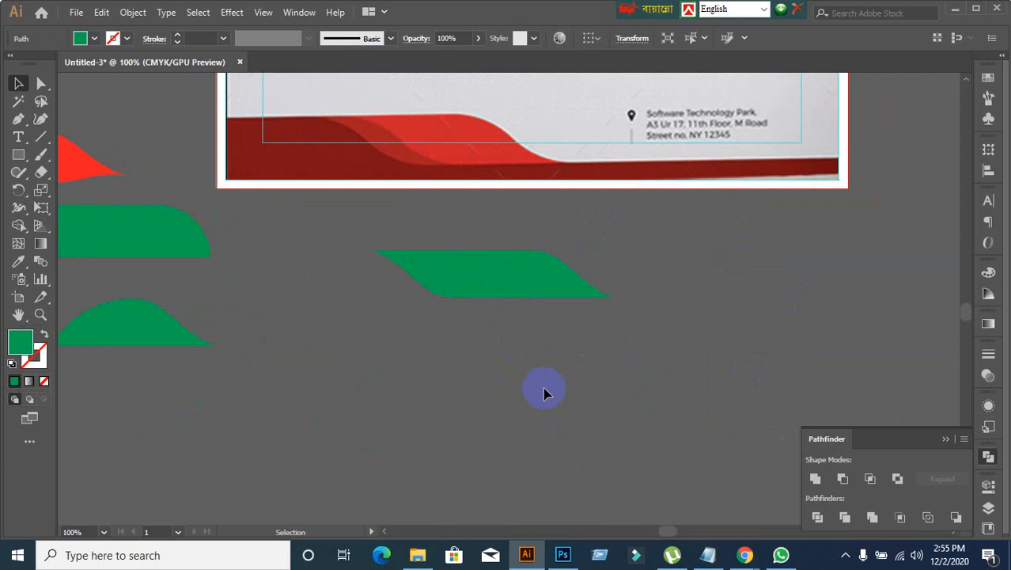
Step: Fit both wave halves over the reference footer wave, and move them off the page to the empty area below its lower-right corner
drag(350, 229, 698, 385)
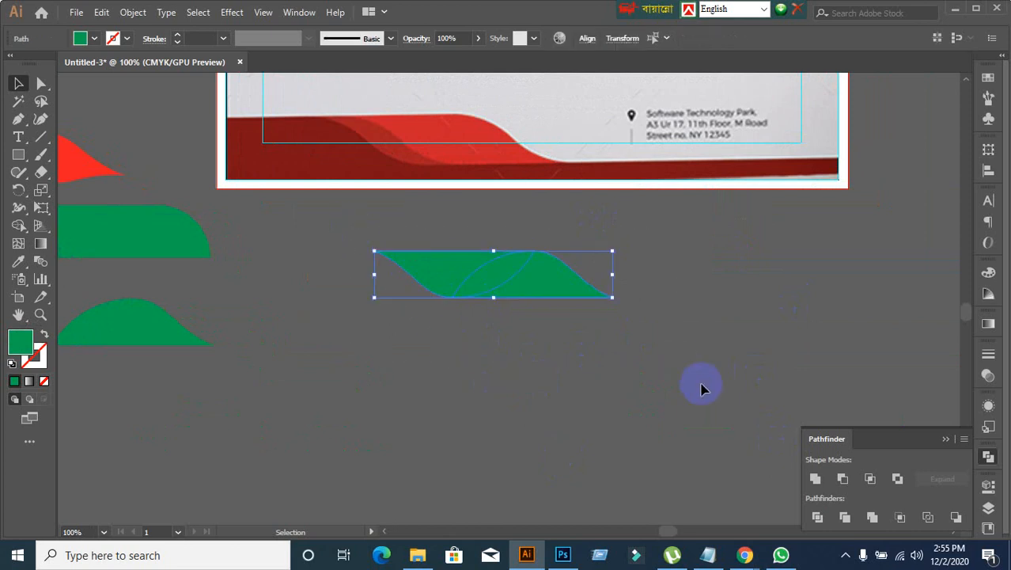
click(716, 375)
drag(334, 231, 678, 390)
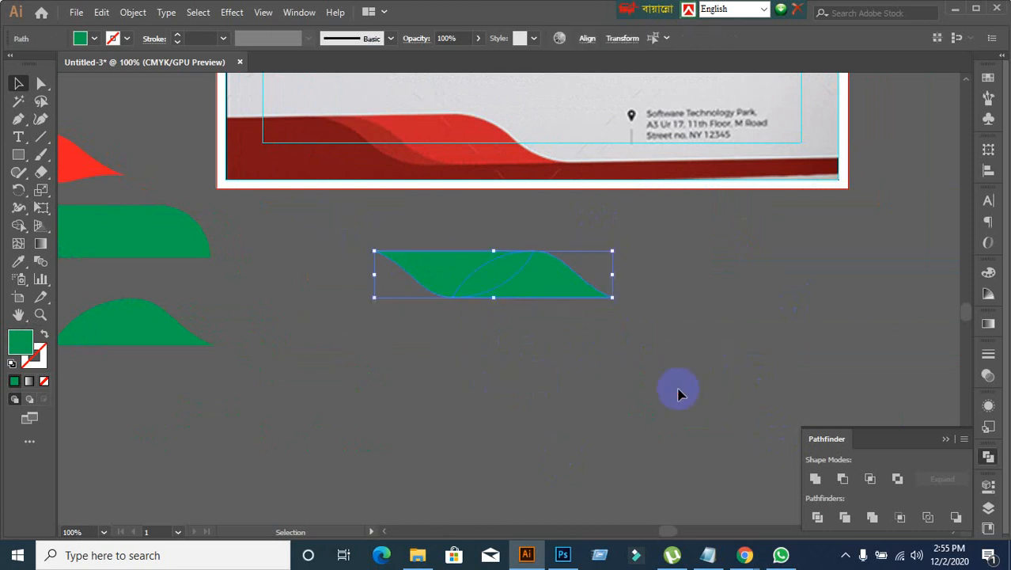
drag(543, 286, 528, 151)
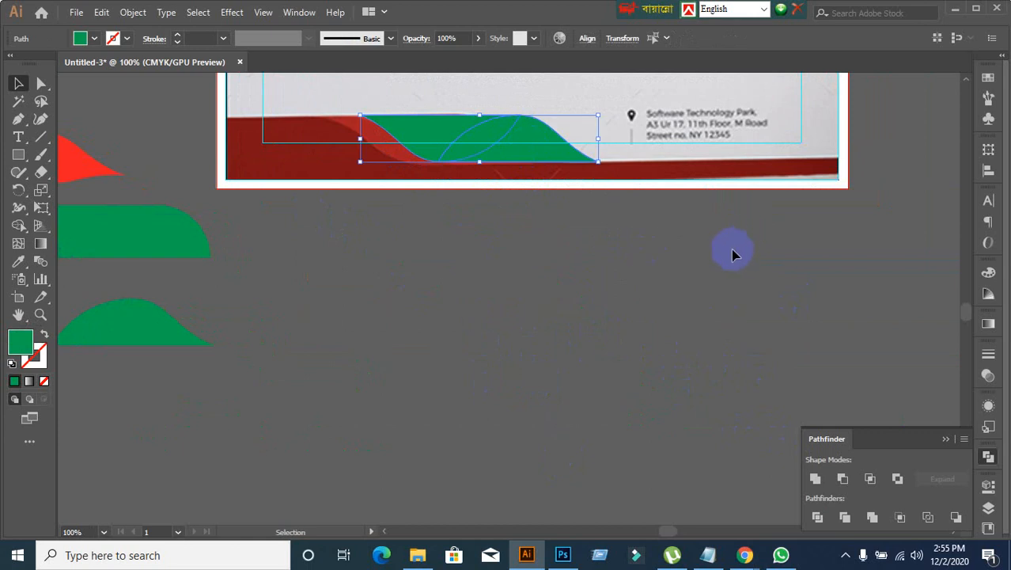
click(638, 255)
drag(380, 96, 883, 303)
click(516, 449)
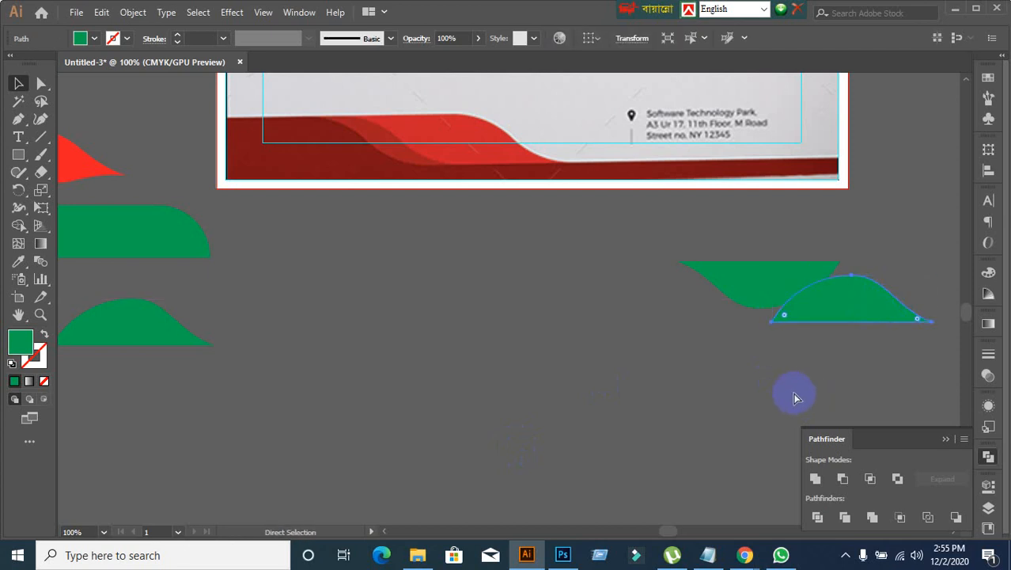
Step: Undo the last move of the wave's right half, and draw a green circle about 2.74 in across below the page
key(Delete)
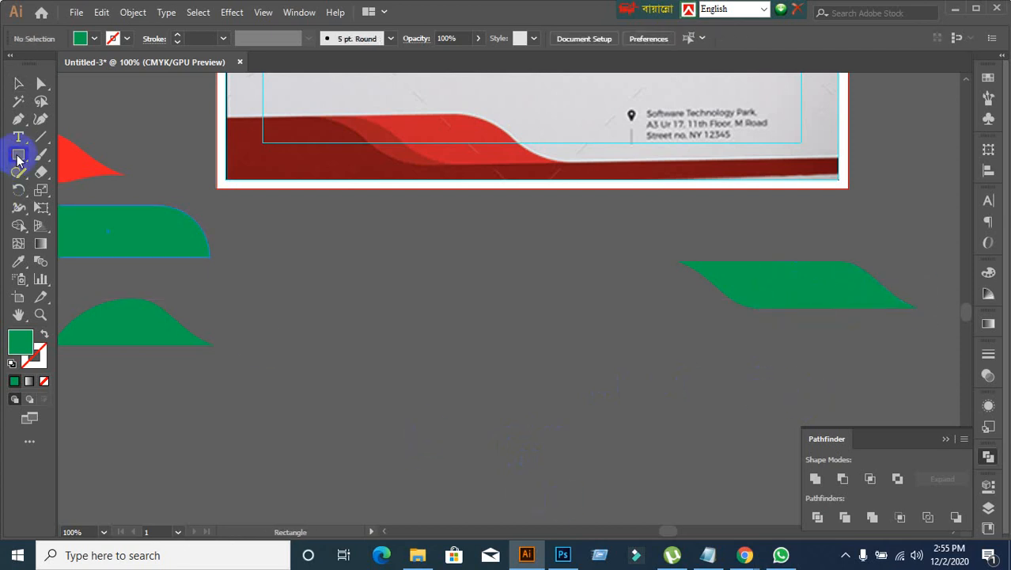
drag(18, 157, 73, 189)
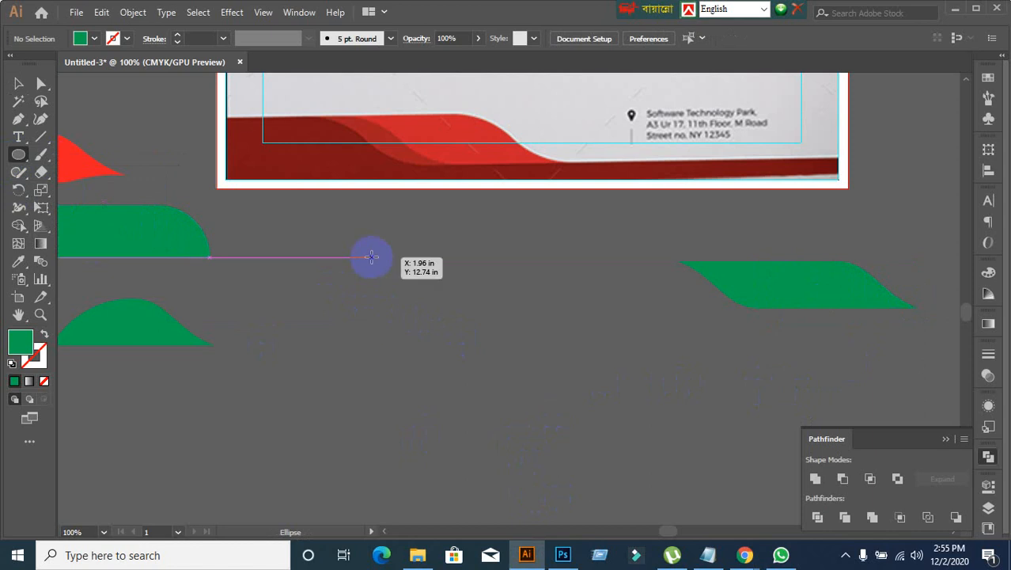
drag(371, 256, 575, 460)
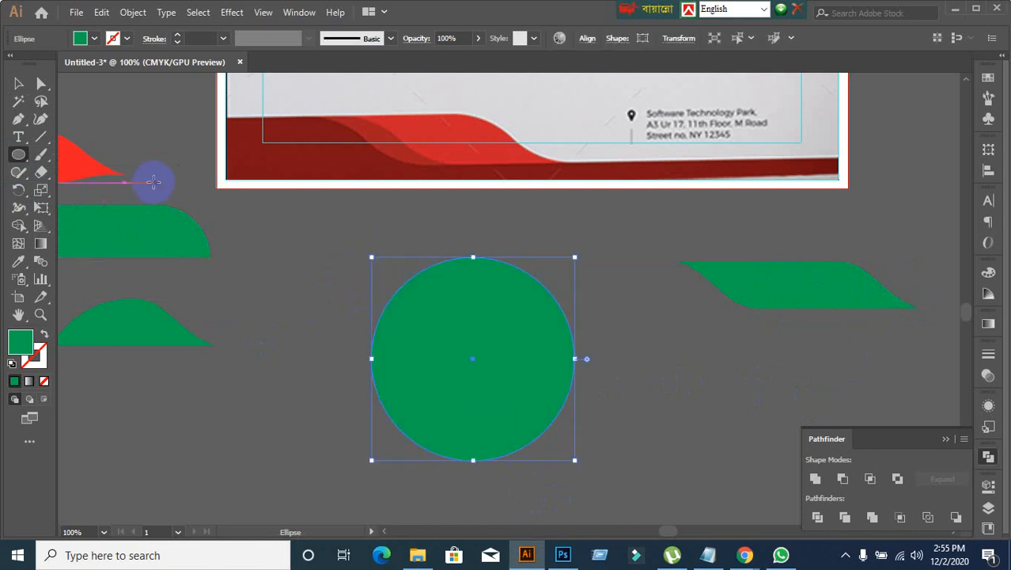
click(17, 81)
scroll(300, 357, down, 1)
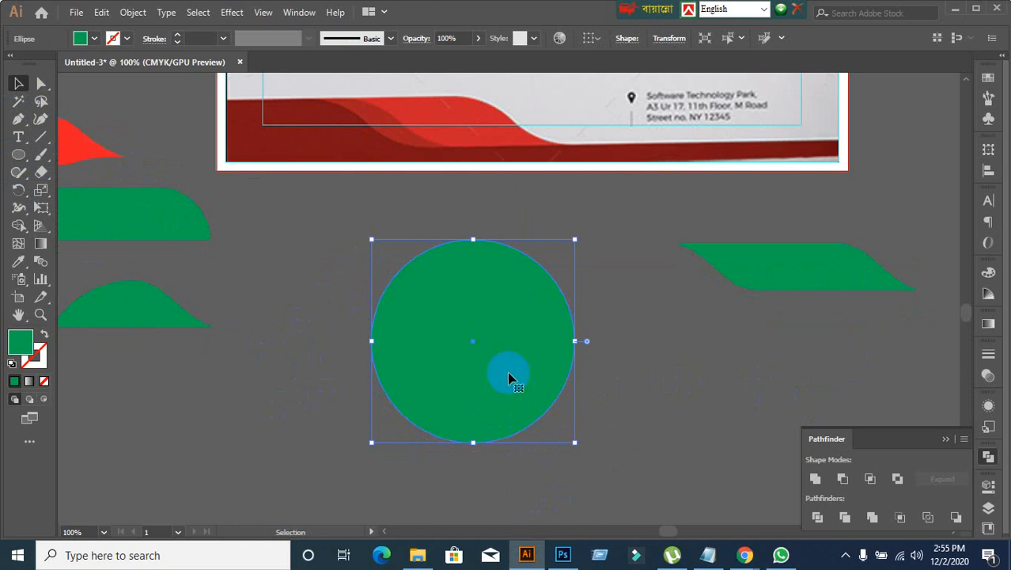
Step: Copy the circle sideways by half its width, then intersect both circles and expand the result into a leaf shape
drag(511, 377, 610, 380)
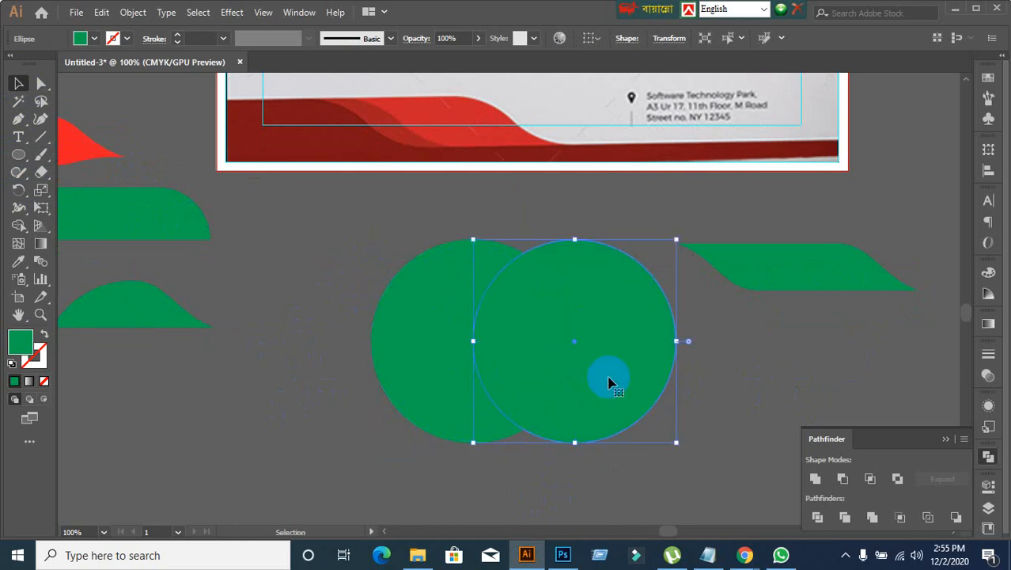
click(266, 342)
drag(344, 315, 635, 452)
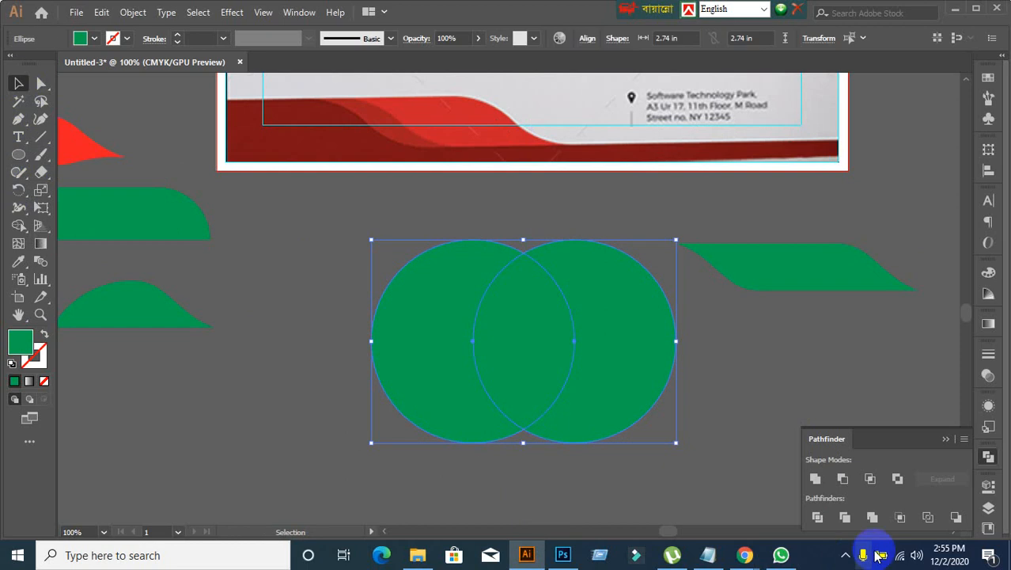
click(870, 478)
click(950, 482)
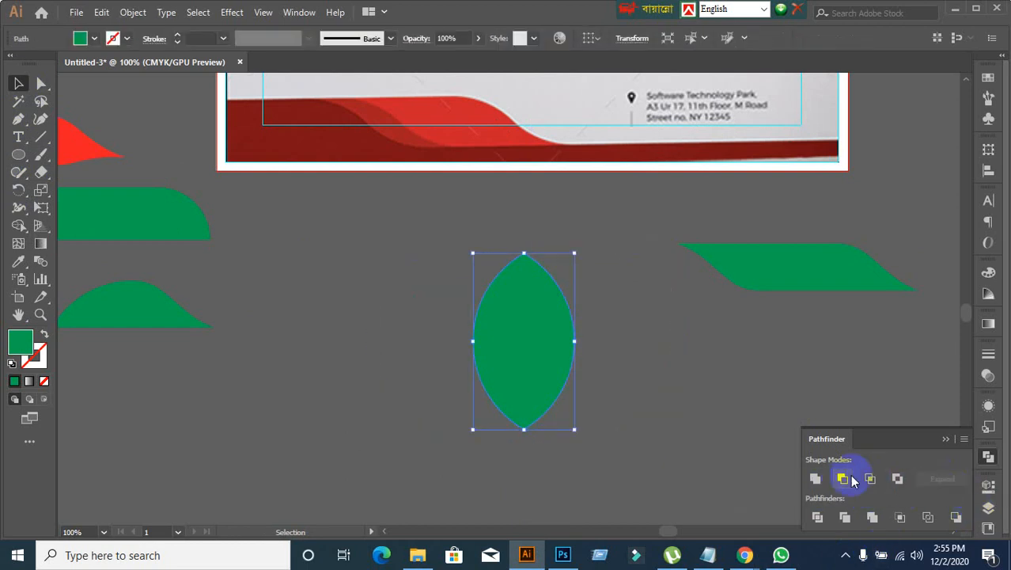
click(623, 432)
Step: Rotate the green leaf shape 90° so it lies horizontally, and keep it selected
click(547, 388)
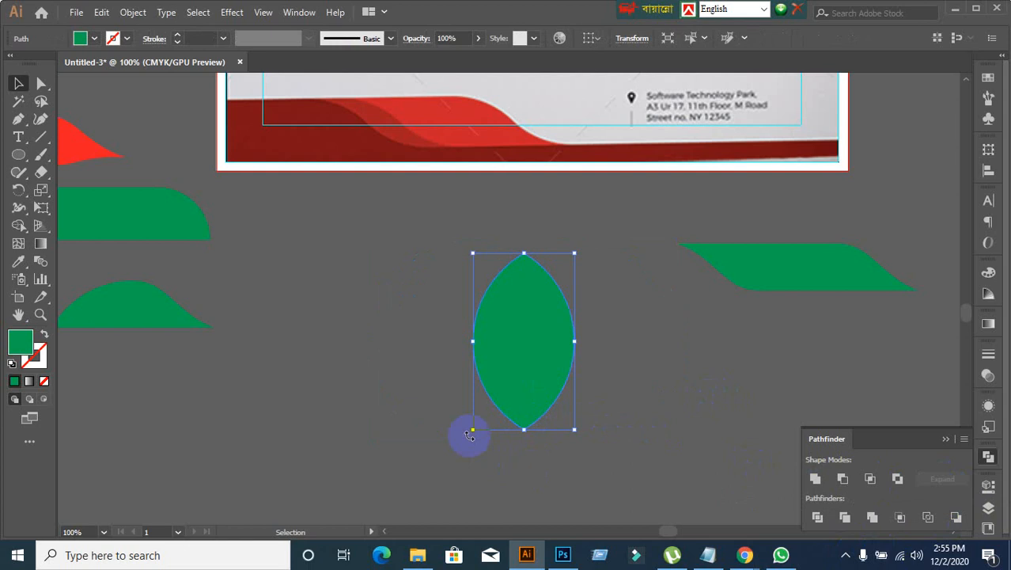
drag(465, 437, 612, 388)
click(527, 491)
click(497, 369)
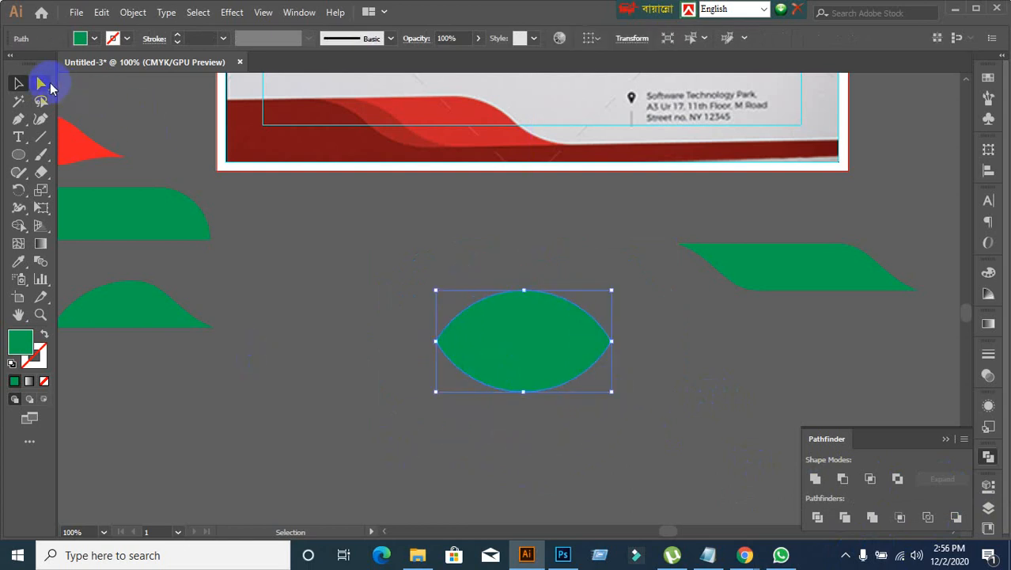
Step: Select only the left tip's anchor point on the leaf with the Direct Selection tool
click(41, 83)
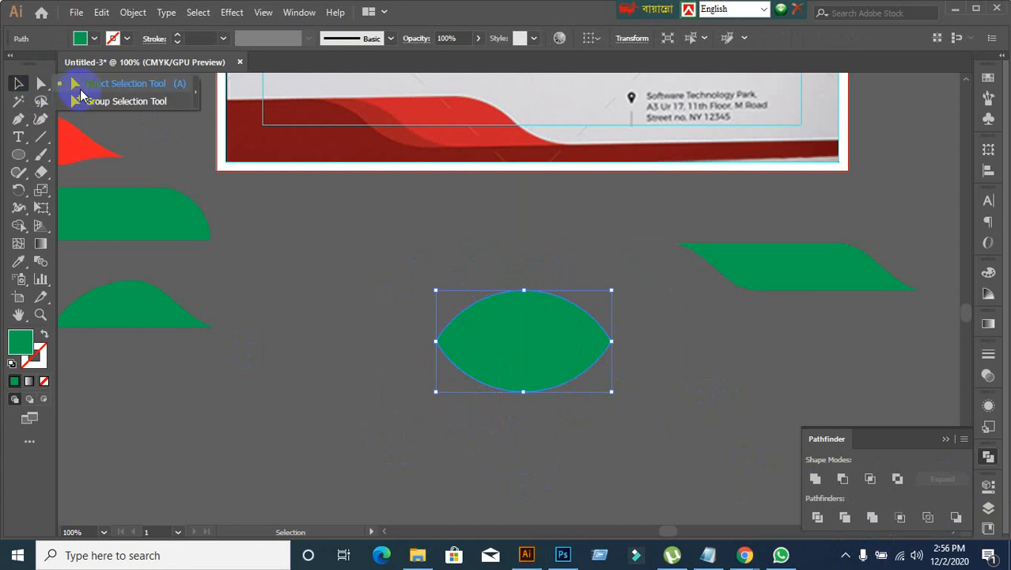
click(87, 88)
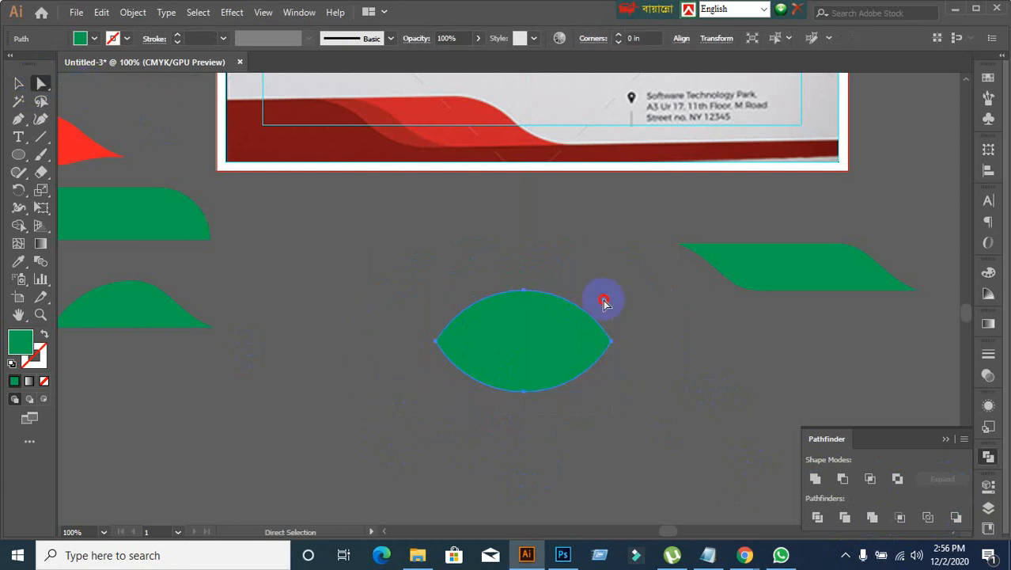
drag(603, 300, 605, 302)
drag(444, 412, 574, 384)
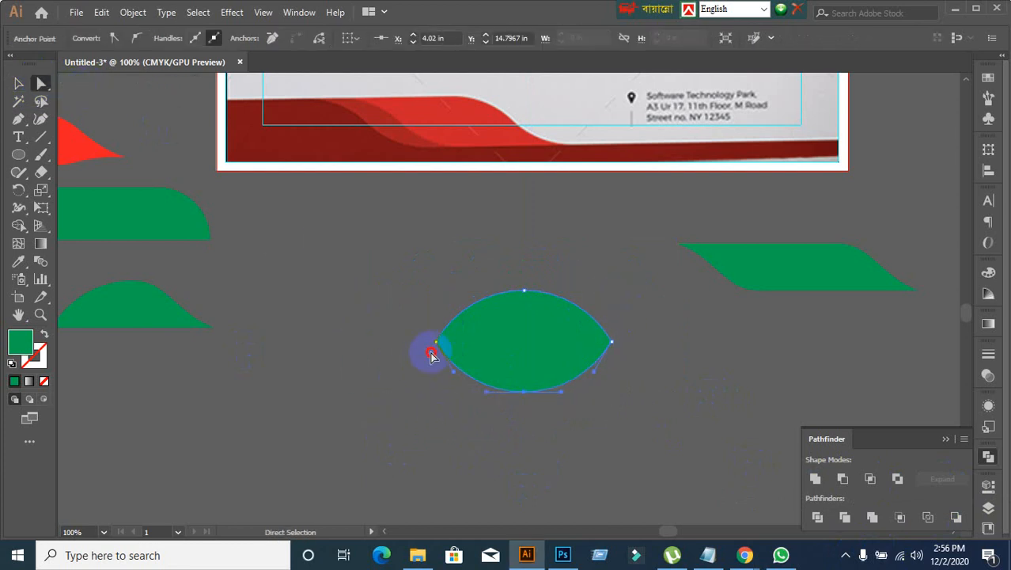
drag(432, 356, 474, 334)
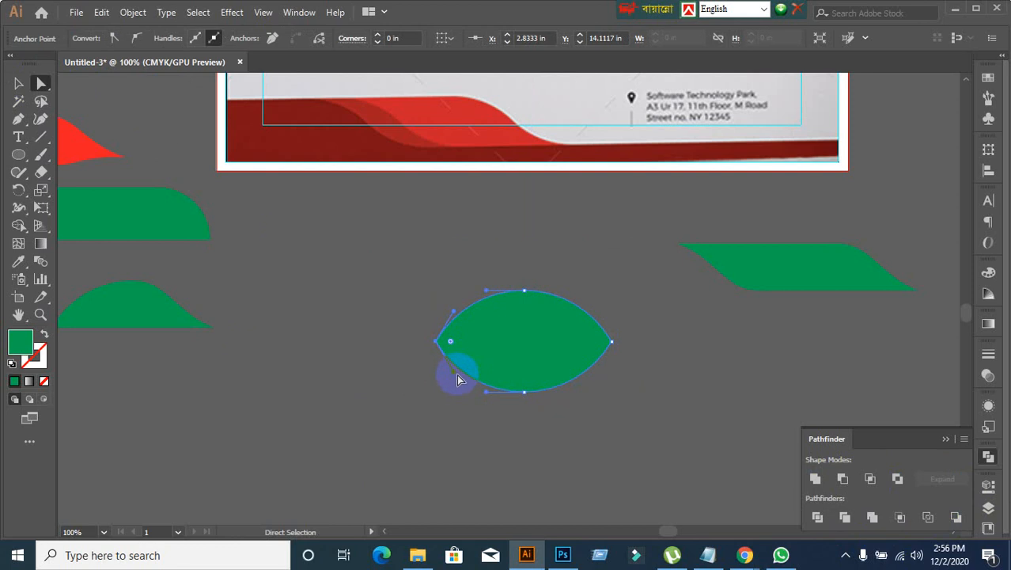
drag(457, 375, 490, 370)
drag(493, 370, 494, 368)
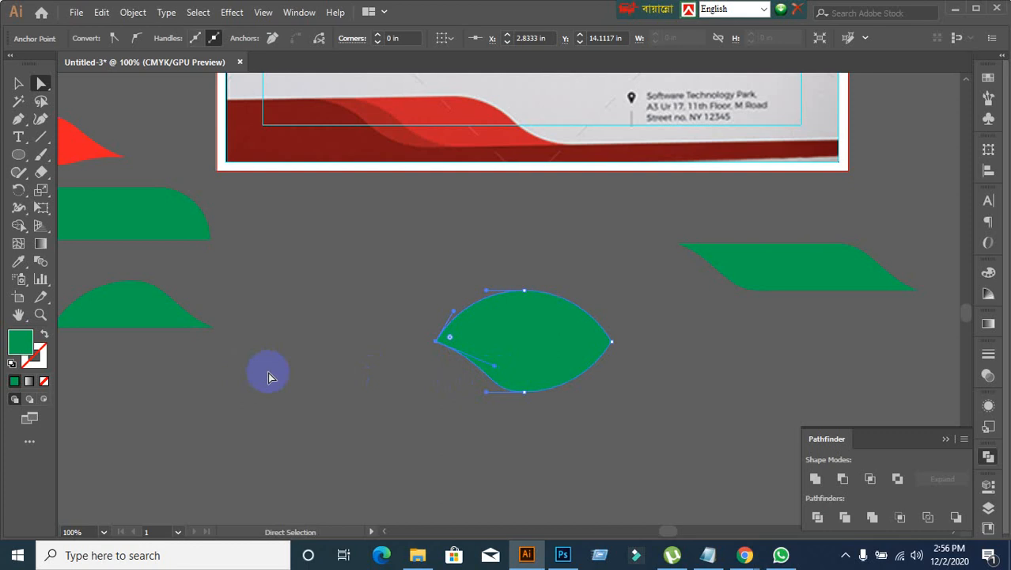
key(ctrl+z)
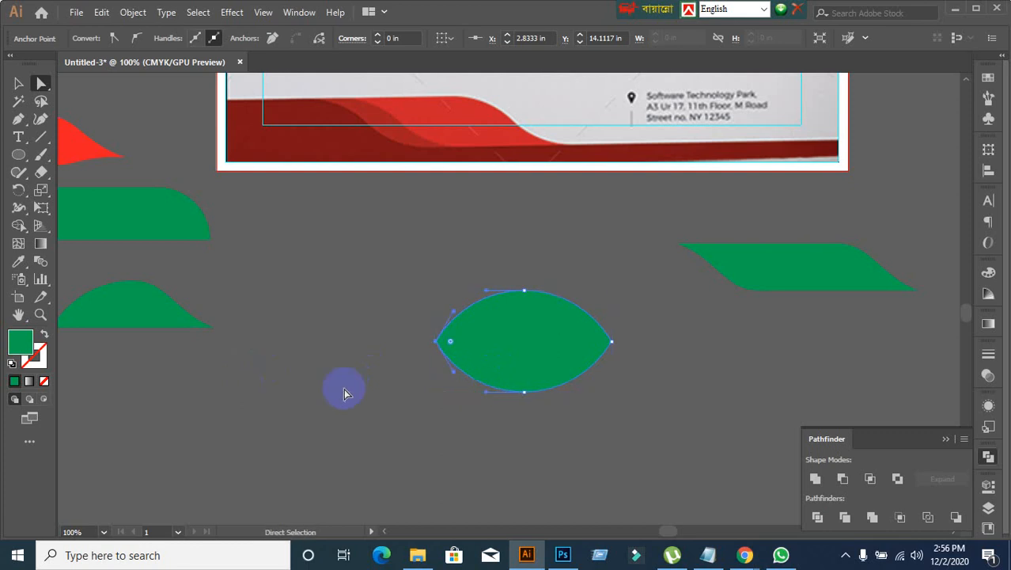
Step: Pull the left tip's lower handle inward so the leaf's lower-left edge bends into an S-curve, and deselect the shape
drag(455, 379, 483, 373)
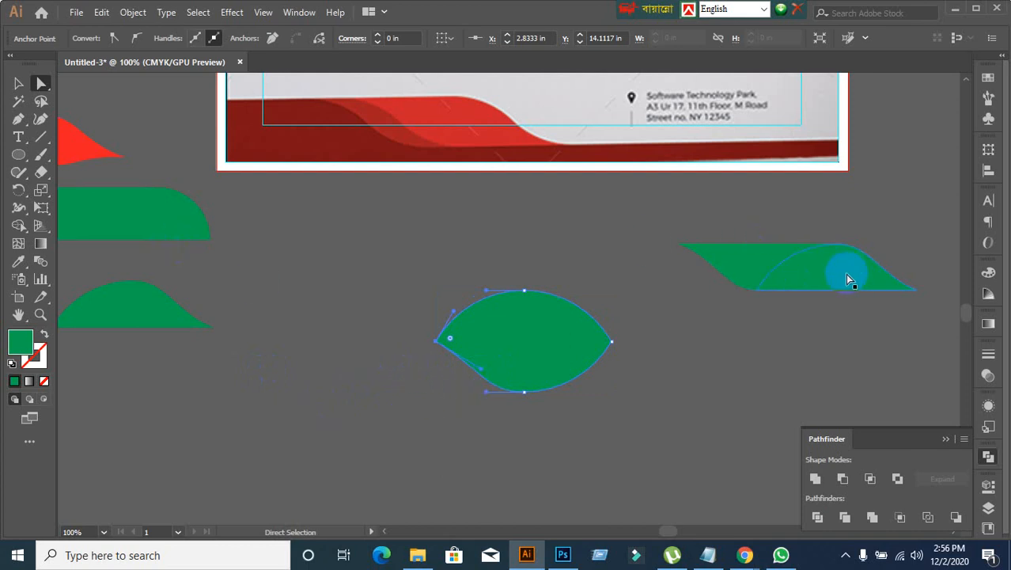
click(18, 83)
click(334, 431)
click(485, 384)
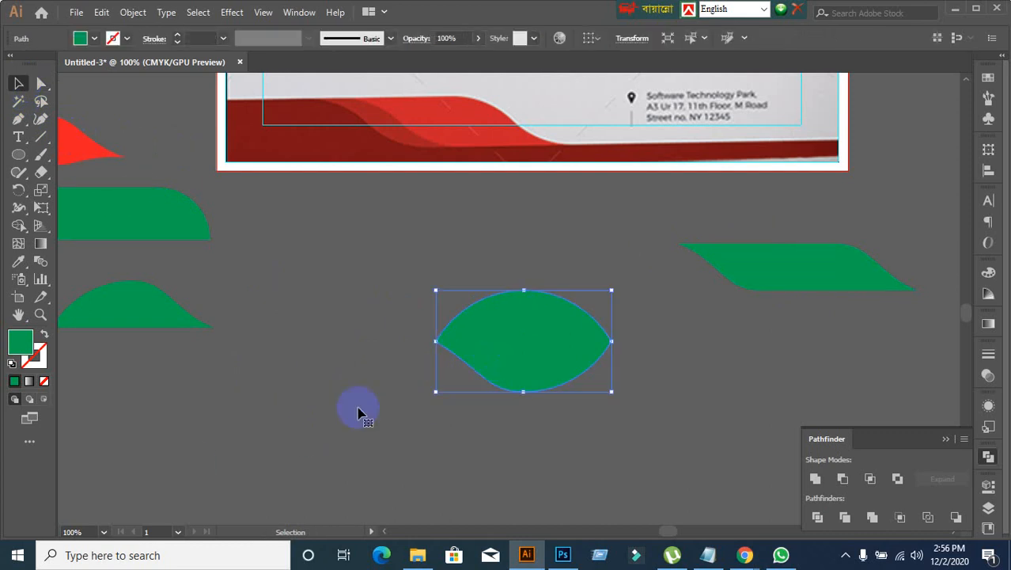
click(321, 311)
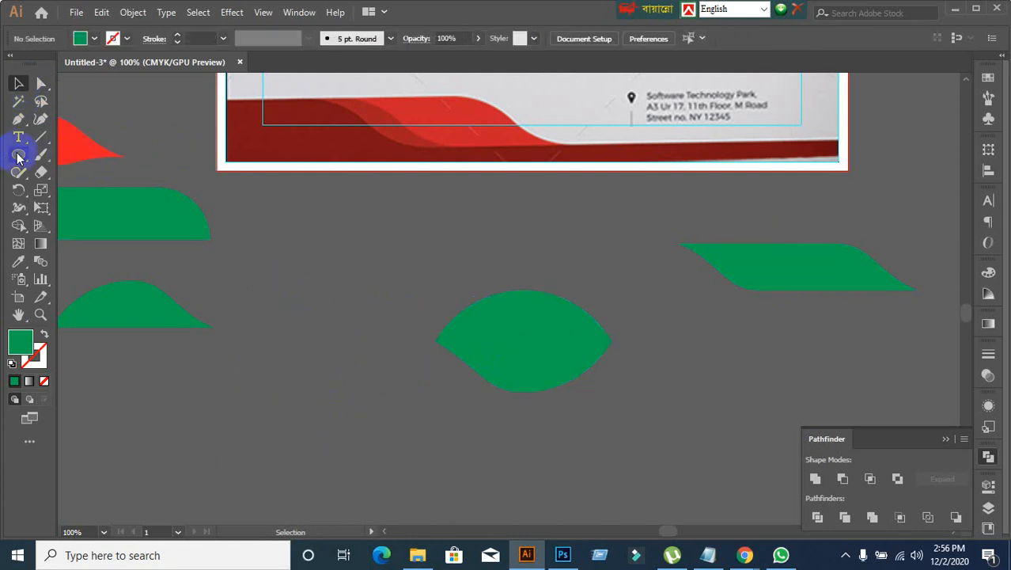
Step: Cover the leaf's upper half with a green rectangle about 4.67 in wide, its lower edge running through both tips
drag(18, 156, 68, 152)
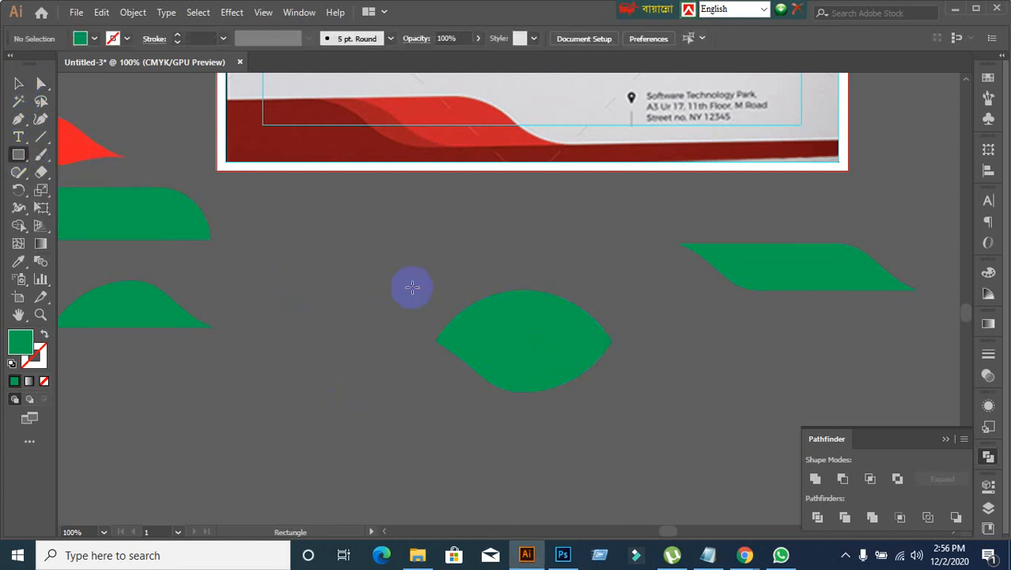
drag(385, 251, 730, 342)
click(16, 83)
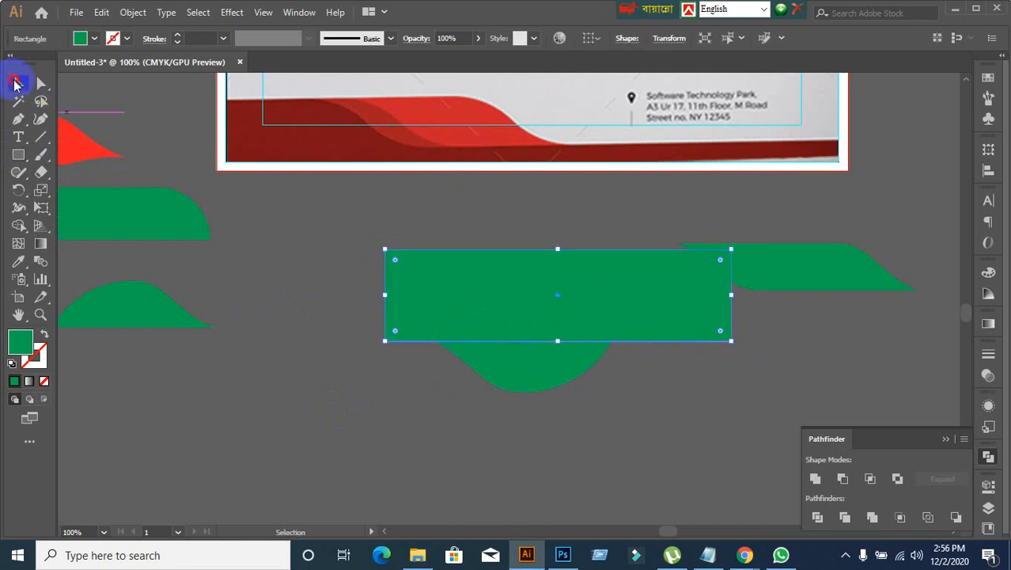
click(305, 420)
Step: Subtract the rectangle from the leaf with Minus Front and expand the result, keeping only the lower half
drag(304, 264, 590, 452)
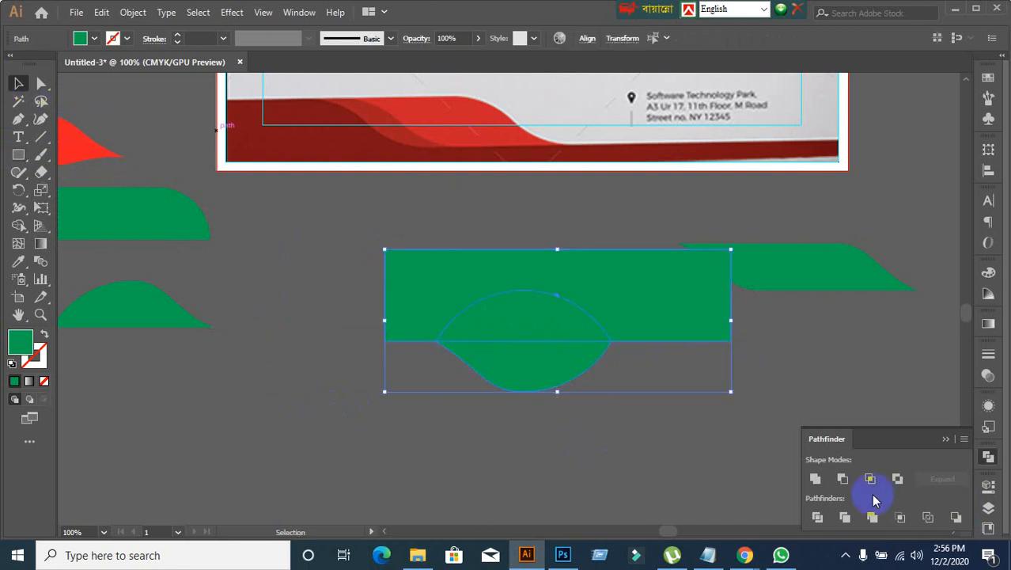
click(842, 478)
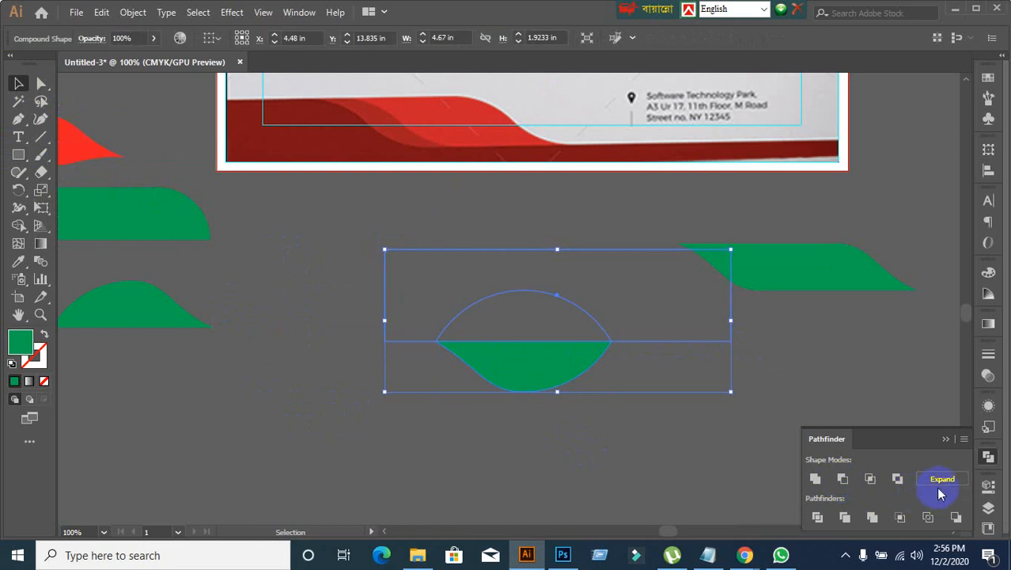
click(939, 478)
click(651, 447)
Step: Duplicate the half-leaf to its right, rotate the copy 180°, and overlap it with the original to form a wave
drag(526, 360, 437, 346)
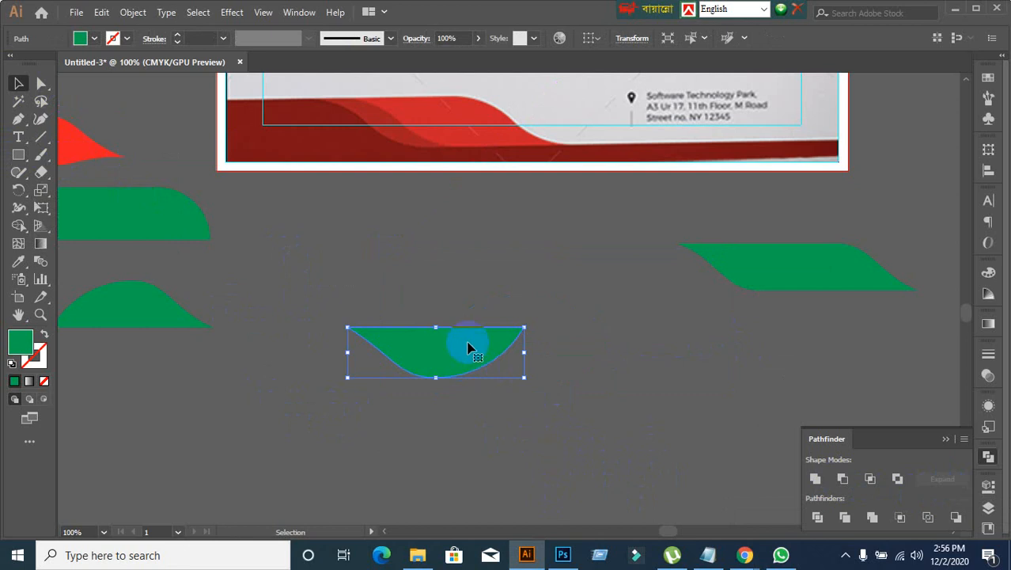
drag(466, 345, 558, 348)
drag(622, 324, 499, 434)
click(500, 435)
drag(537, 367, 516, 357)
click(514, 441)
Step: Select both halves of the new wave, open the Align options, and deselect the halves
scroll(433, 461, up, 1)
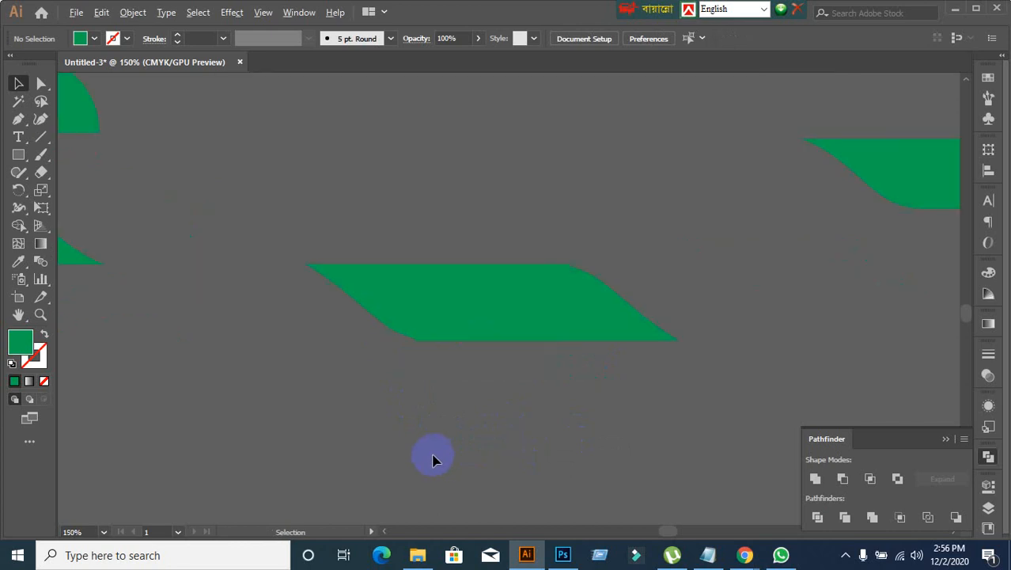
click(487, 345)
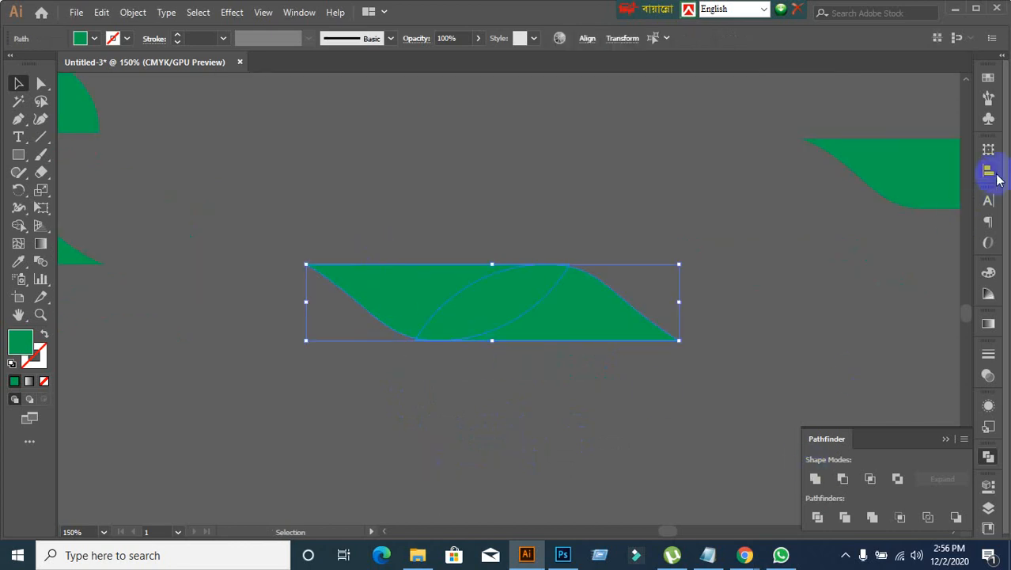
click(989, 169)
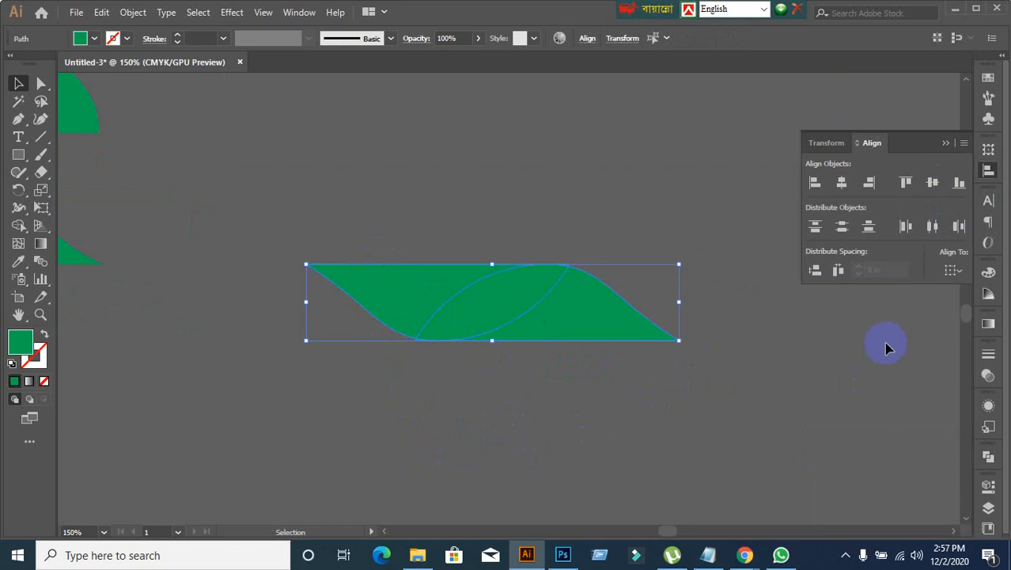
click(434, 402)
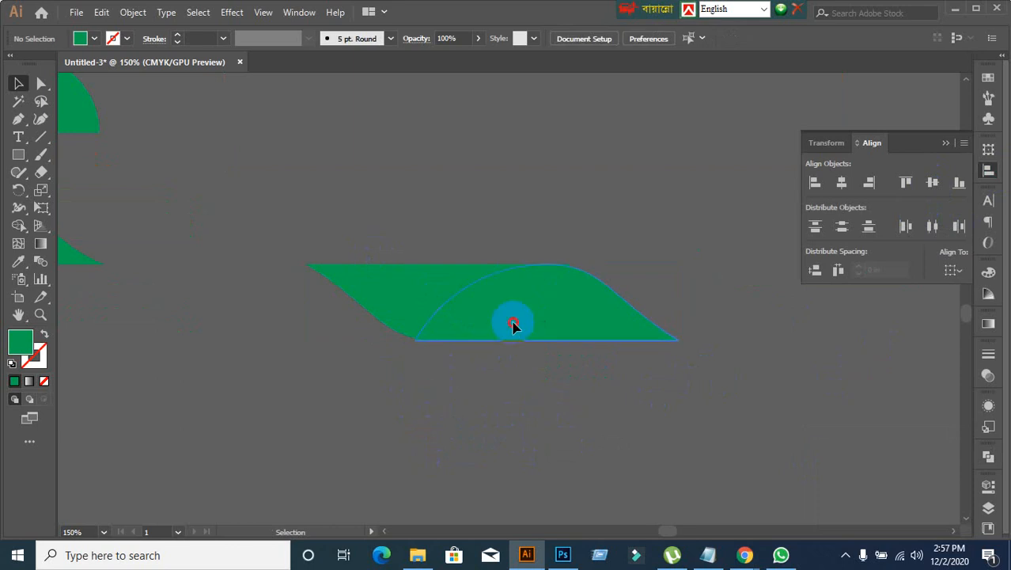
Step: Nudge the new wave's right half slightly up over its left half
scroll(554, 400, up, 2)
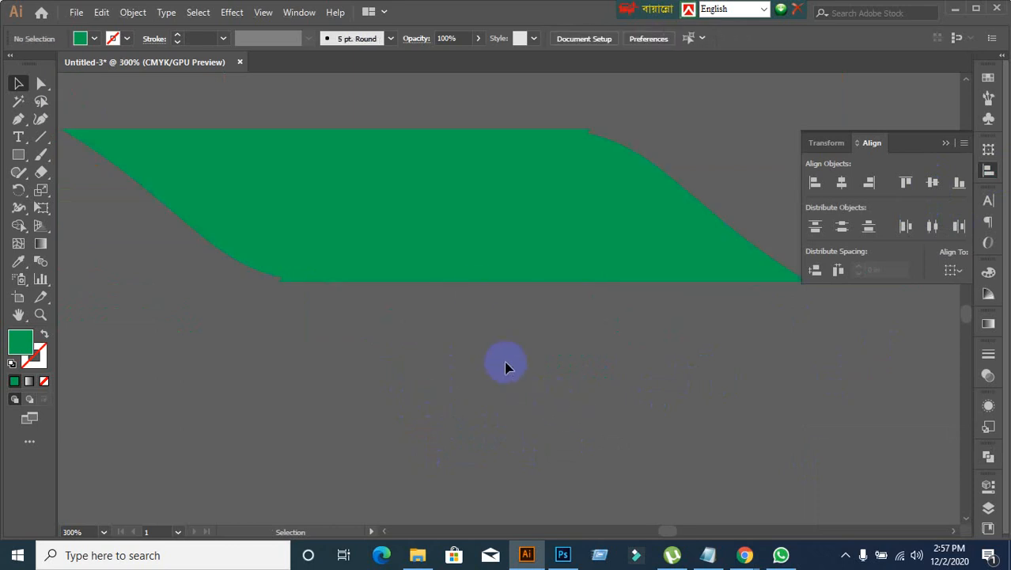
click(474, 246)
scroll(514, 335, down, 2)
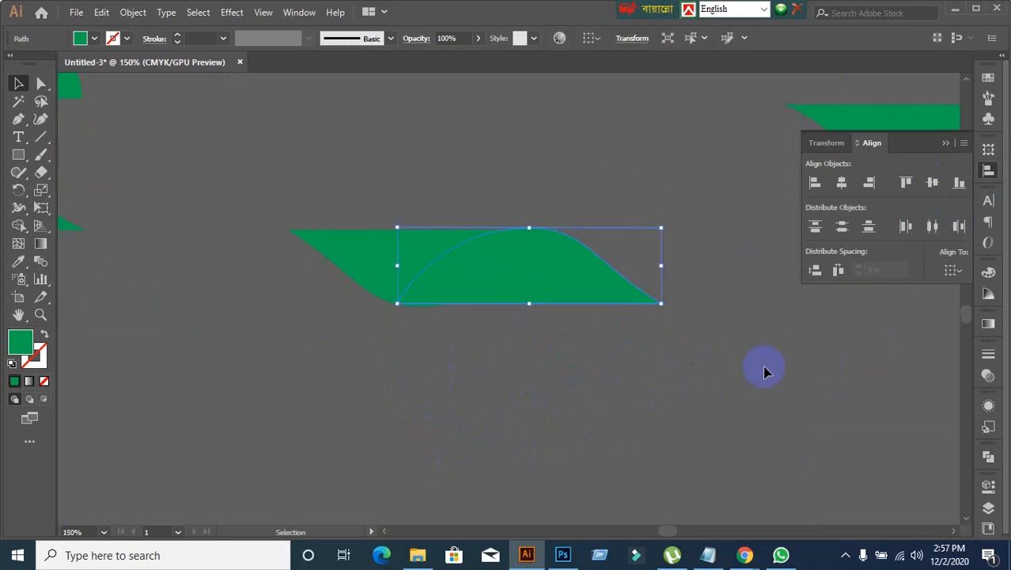
Step: Examine the overlap of the earlier wave below the page's lower-right corner, and inspect the new wave's edges up close
click(287, 210)
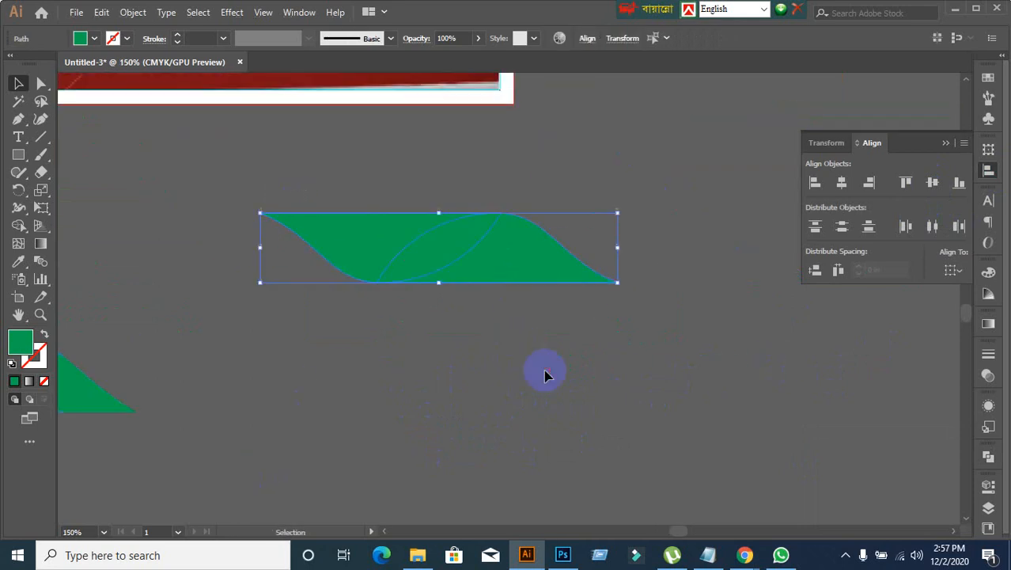
click(410, 381)
scroll(418, 420, up, 2)
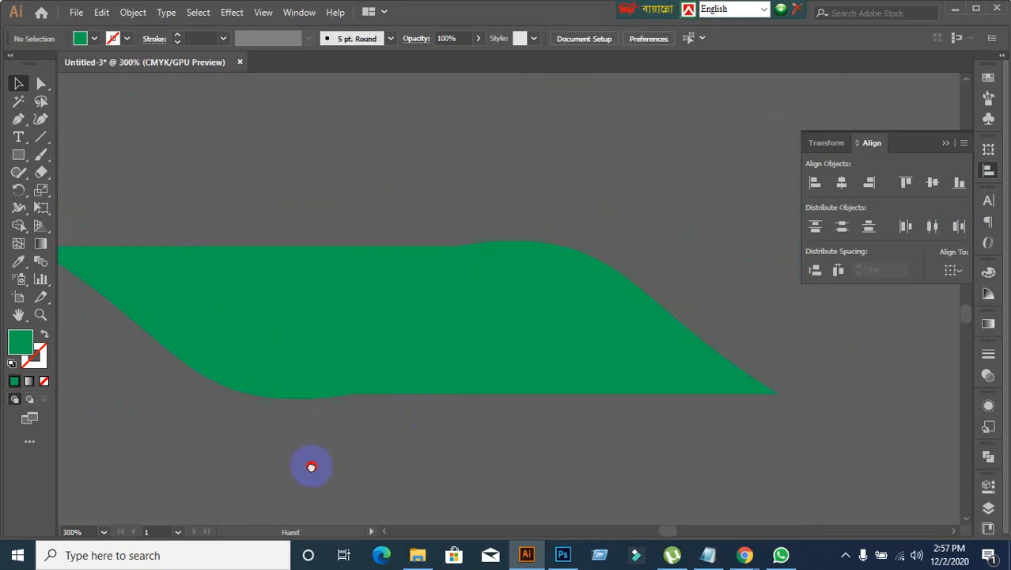
Step: Move the new wave's right half down and slightly to the right, offset from the left half
click(507, 356)
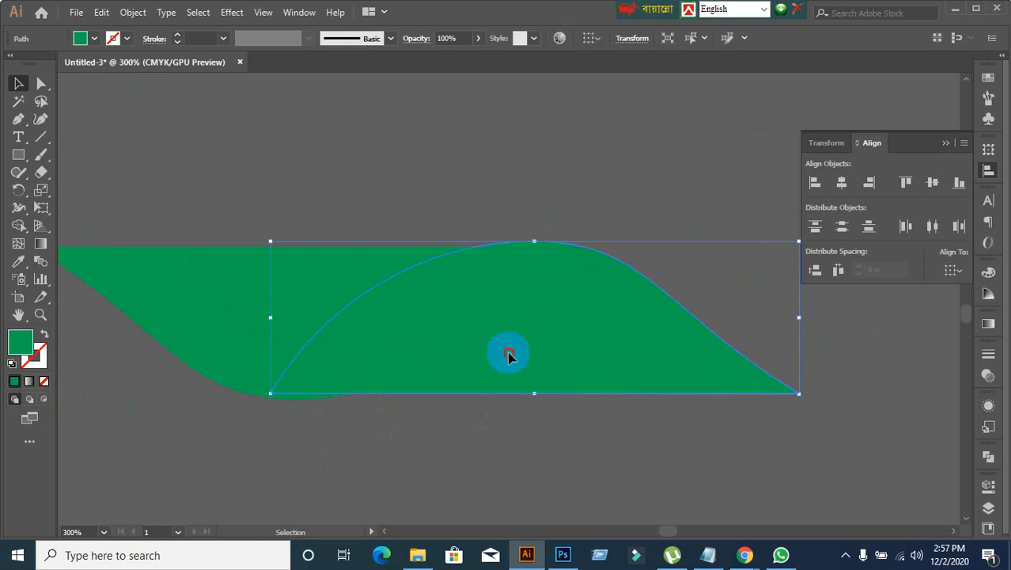
drag(509, 356, 578, 412)
scroll(579, 407, right, 2)
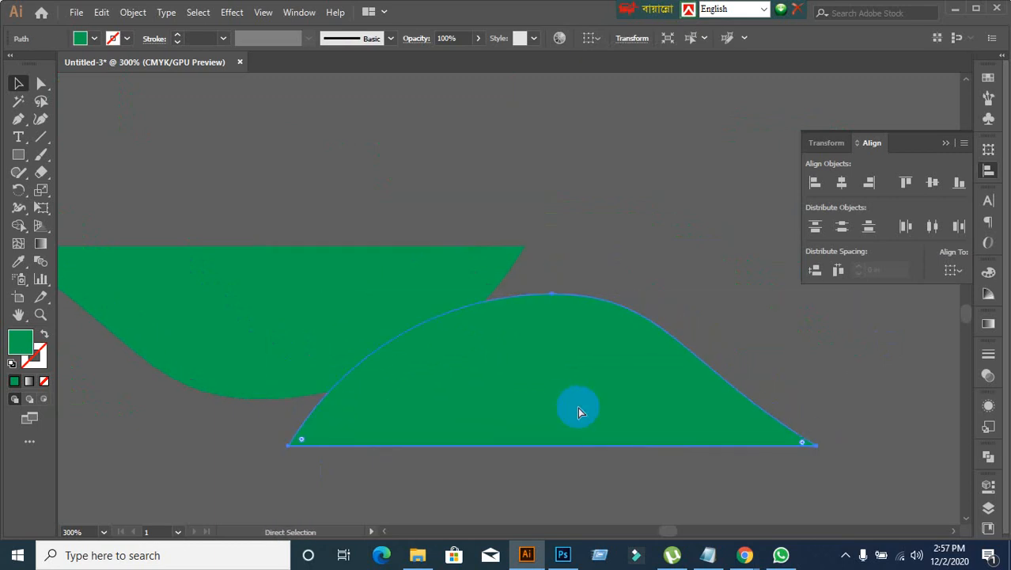
scroll(578, 407, down, 4)
Step: Try moving the earlier wave's right half, undo that move, and select the new wave's left half
drag(578, 411, 812, 366)
key(ctrl+z)
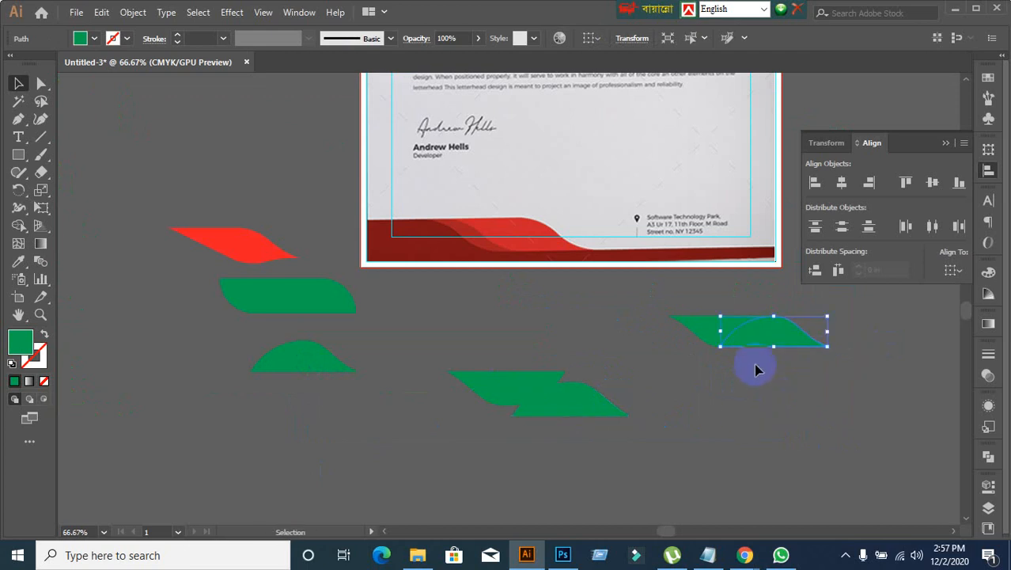
click(510, 392)
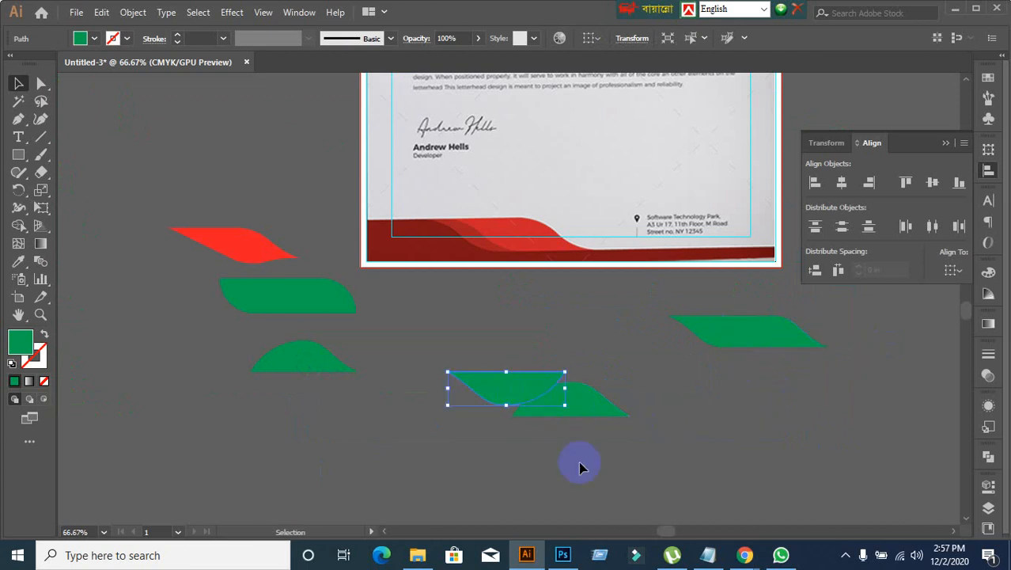
Step: Move the new wave's right half straight up until it lines up level with the left half
click(584, 469)
drag(571, 413, 572, 401)
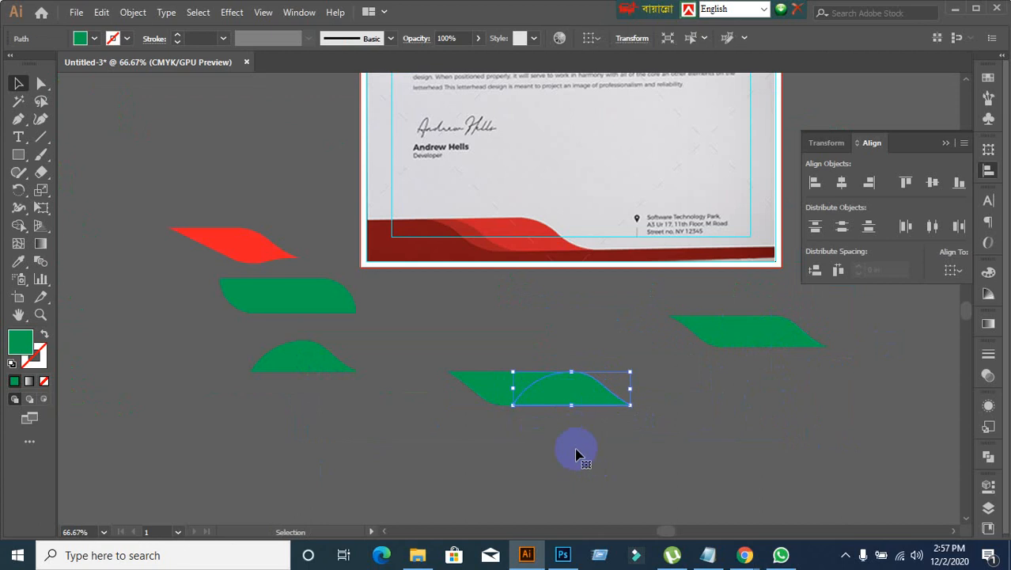
click(554, 443)
Step: Shift the right half slightly to the right, then align both halves of the new wave to their vertical centers
scroll(554, 443, up, 4)
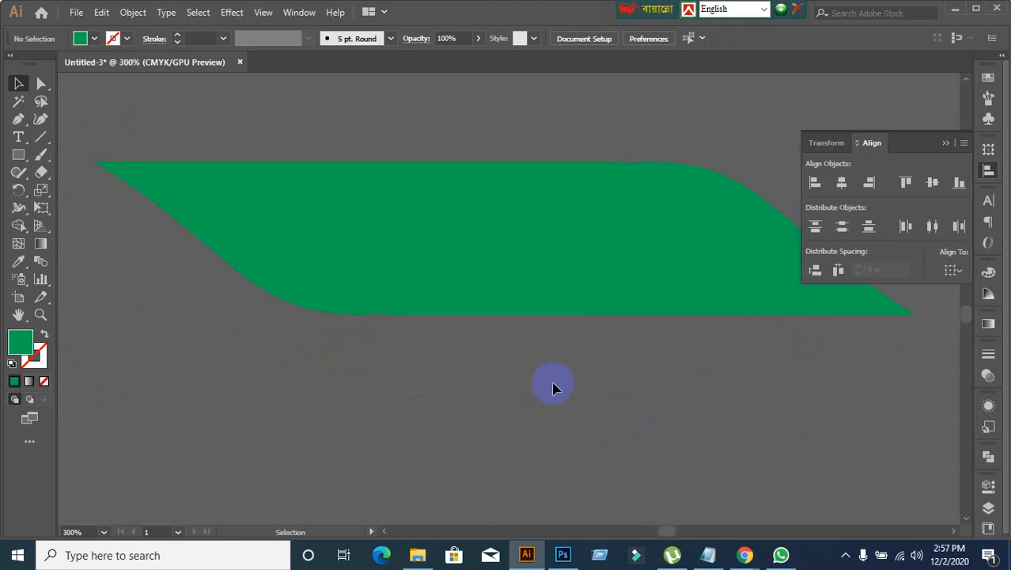
drag(608, 389, 533, 433)
drag(570, 306, 588, 308)
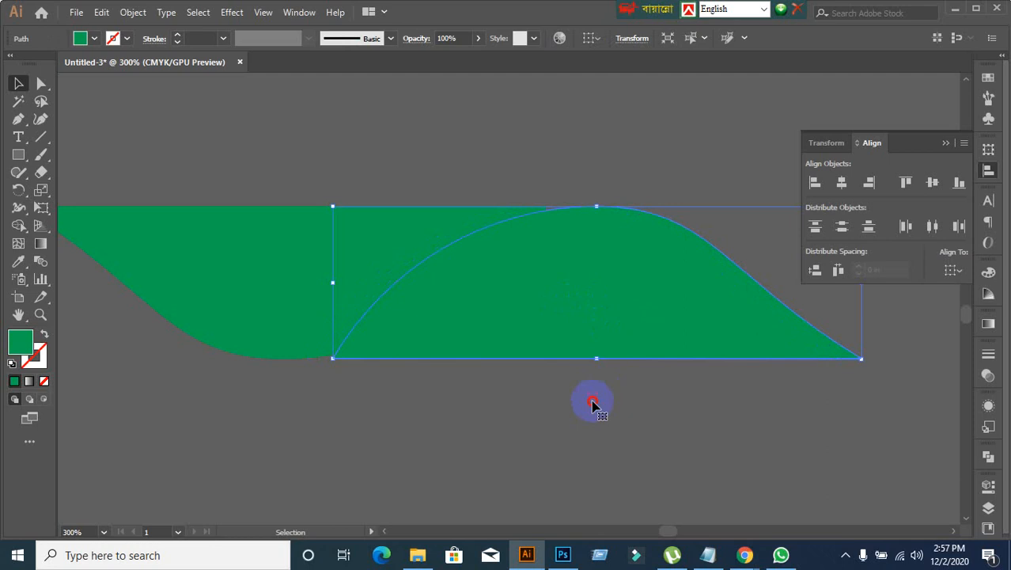
click(592, 404)
drag(435, 196, 510, 299)
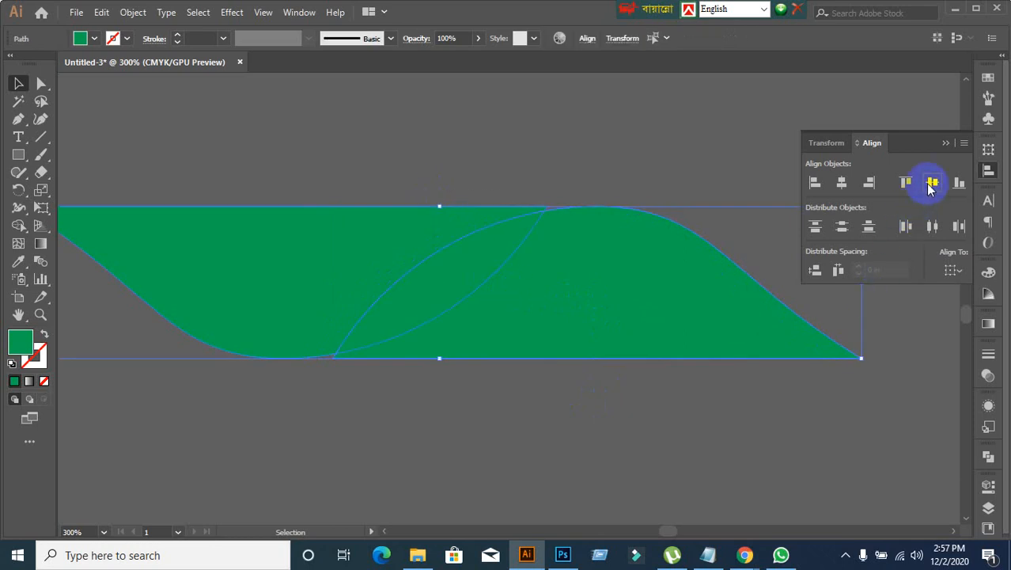
click(730, 394)
Step: Slide the right half slightly left so the overlapping halves form smooth top and bottom edges, and check their outlines
drag(419, 327, 395, 331)
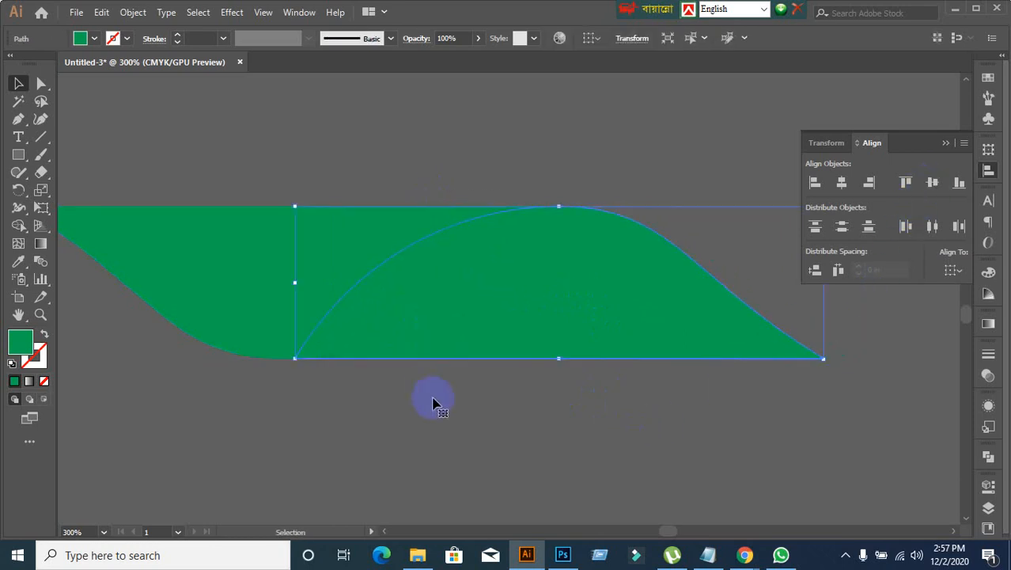
click(434, 430)
drag(293, 201, 490, 418)
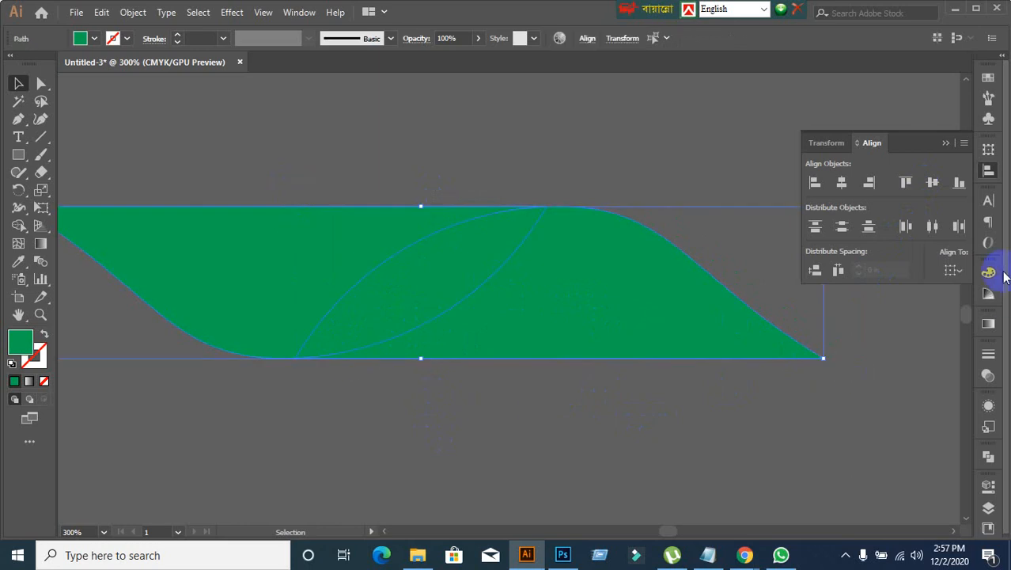
click(593, 427)
key(ctrl+1)
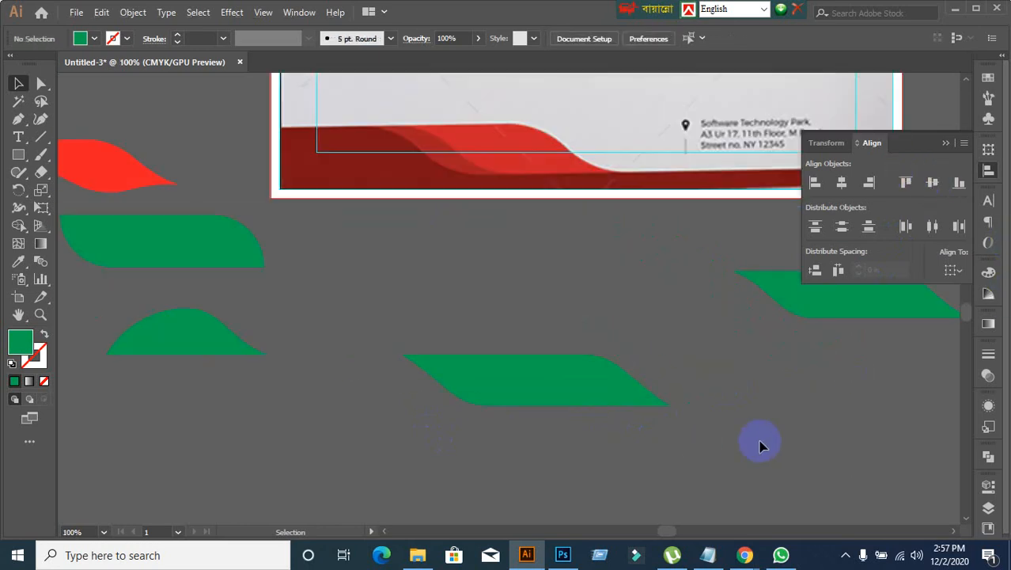
drag(760, 446, 660, 391)
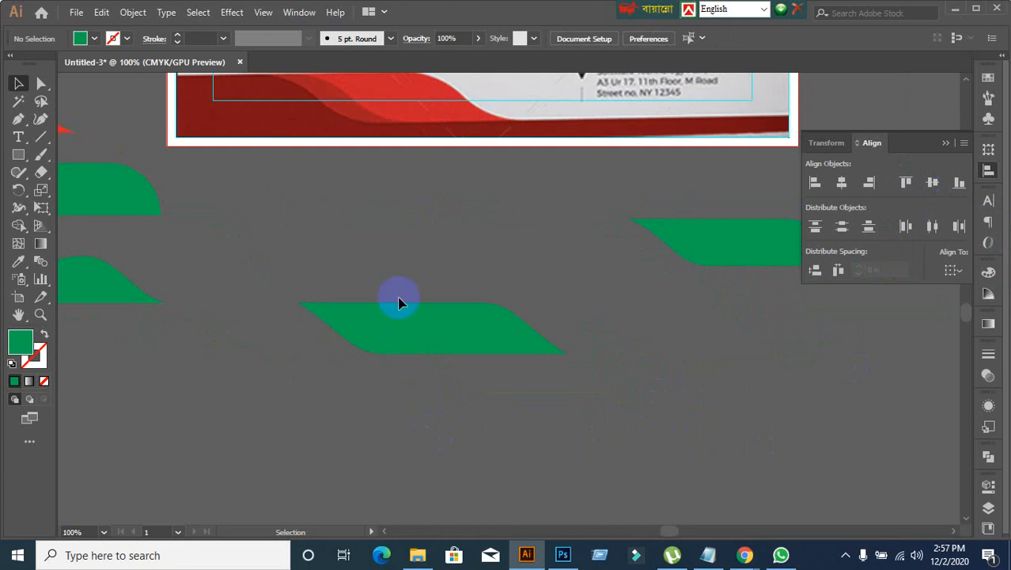
Step: Unite the new wave's two overlapping halves into a single shape with Pathfinder
drag(348, 278, 475, 383)
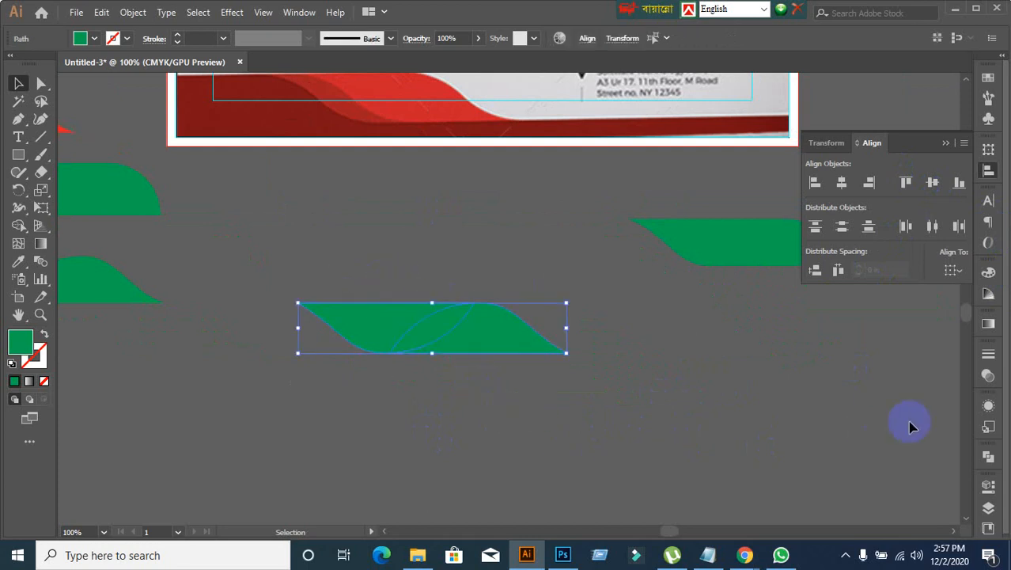
click(989, 459)
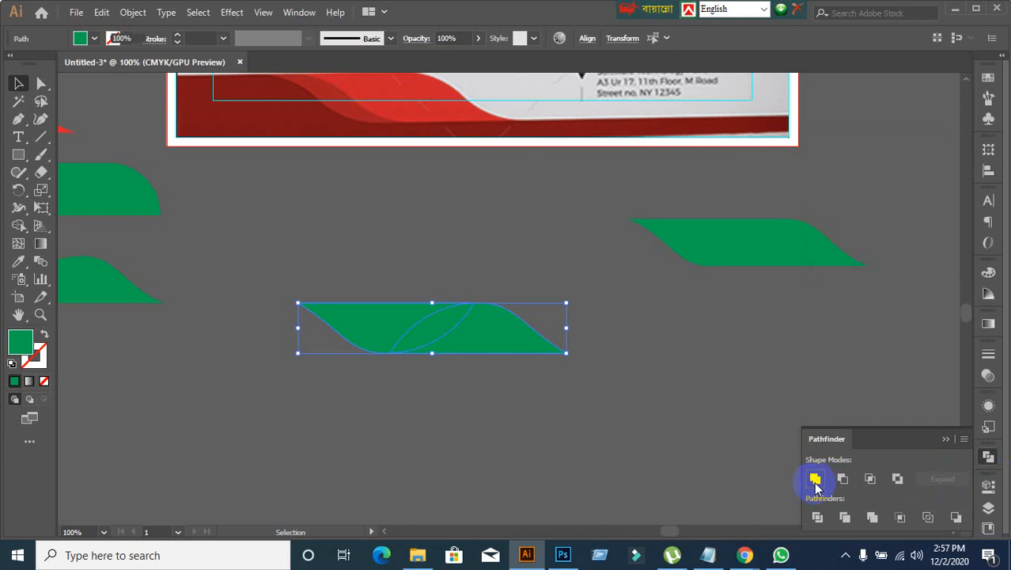
alt+click(815, 479)
click(939, 479)
click(683, 443)
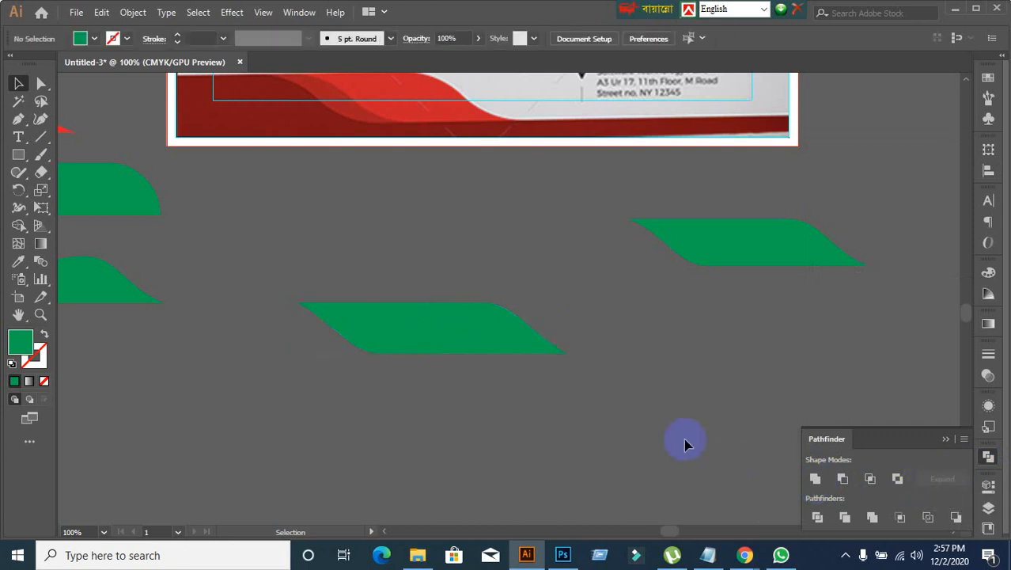
Step: Move the united wave up onto the reference footer, then try narrowing it from its right side and undo that resize
scroll(684, 412, up, 2)
drag(424, 408, 441, 182)
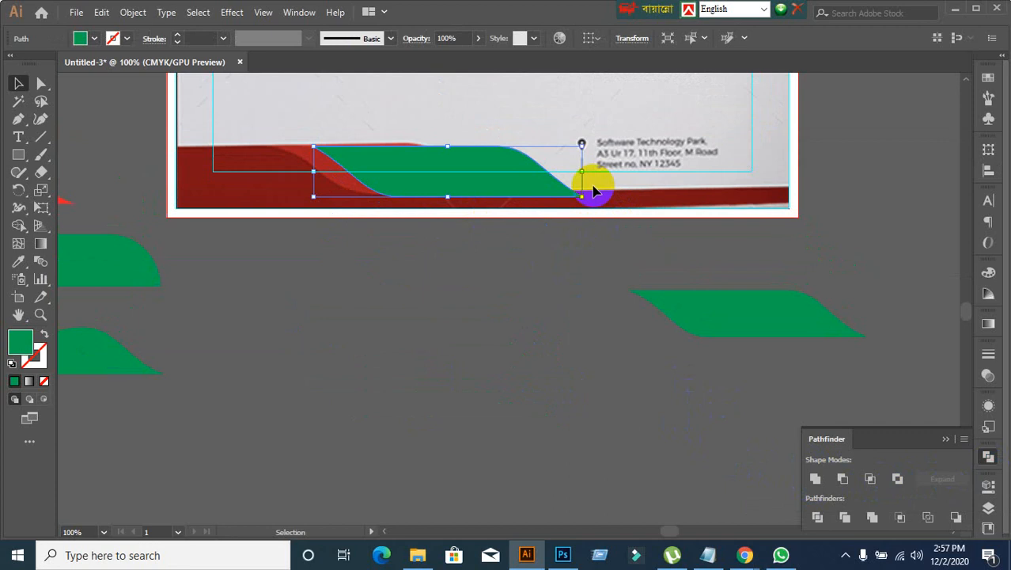
drag(582, 171, 435, 181)
key(ctrl+z)
Step: Scale the green wave down and position it within the bright red wave of the reference footer
drag(547, 196, 459, 175)
shift+click(398, 163)
drag(398, 164, 427, 167)
click(451, 353)
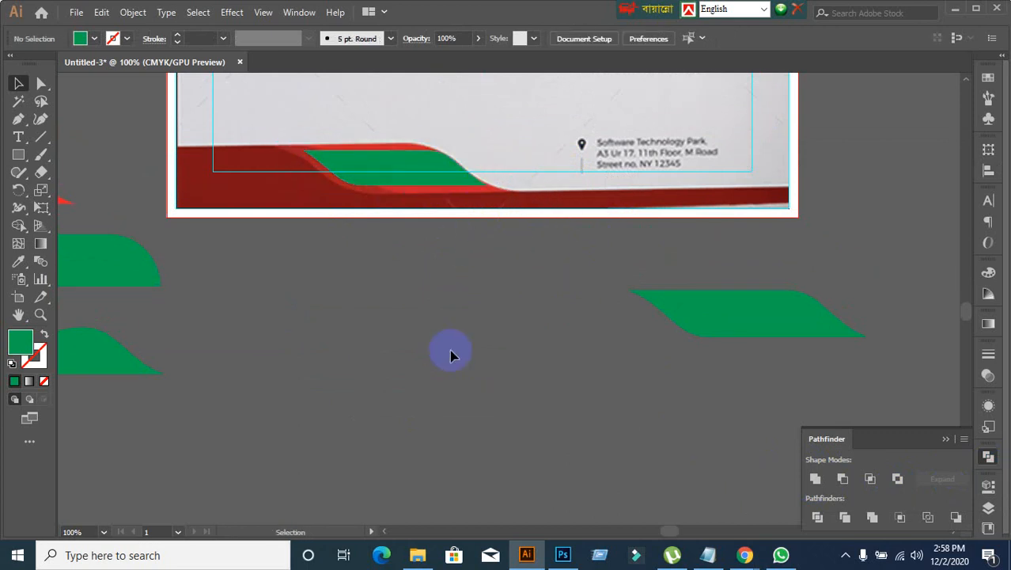
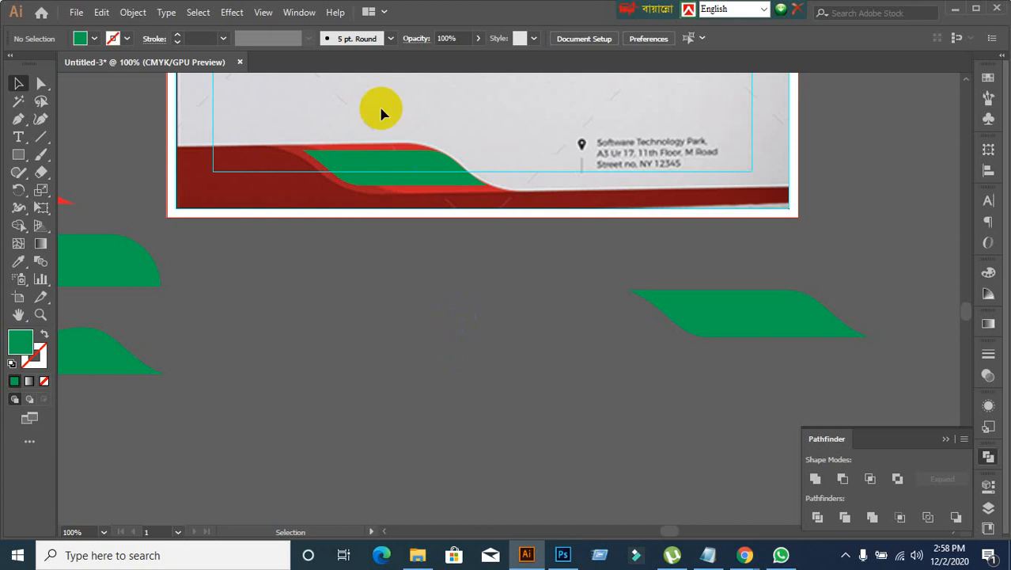
Step: Nudge the green wave slightly down within the reference footer's bright red wave and check its fit close up
drag(413, 177, 418, 187)
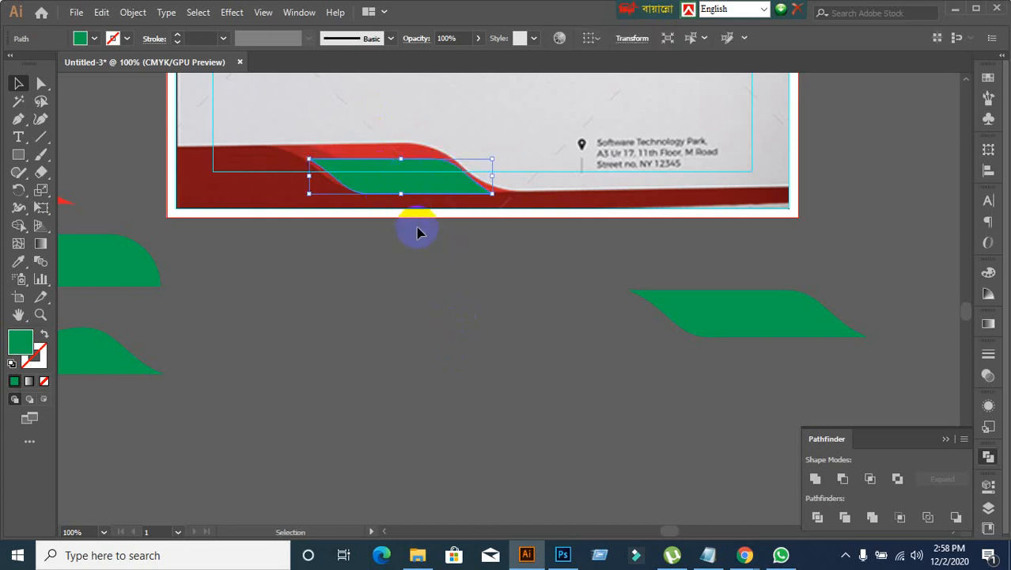
scroll(395, 226, up, 2)
click(433, 321)
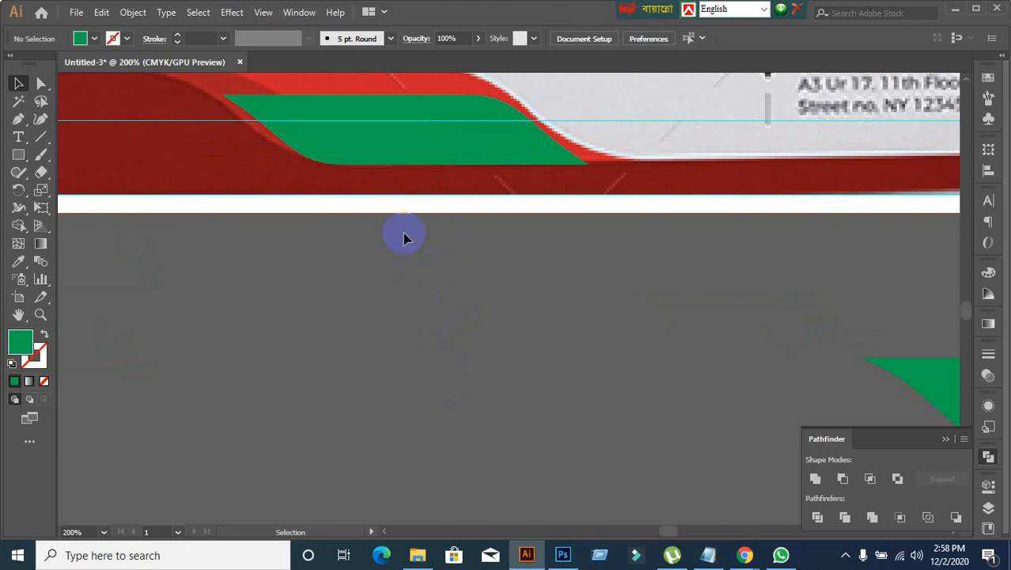
scroll(403, 237, up, 1)
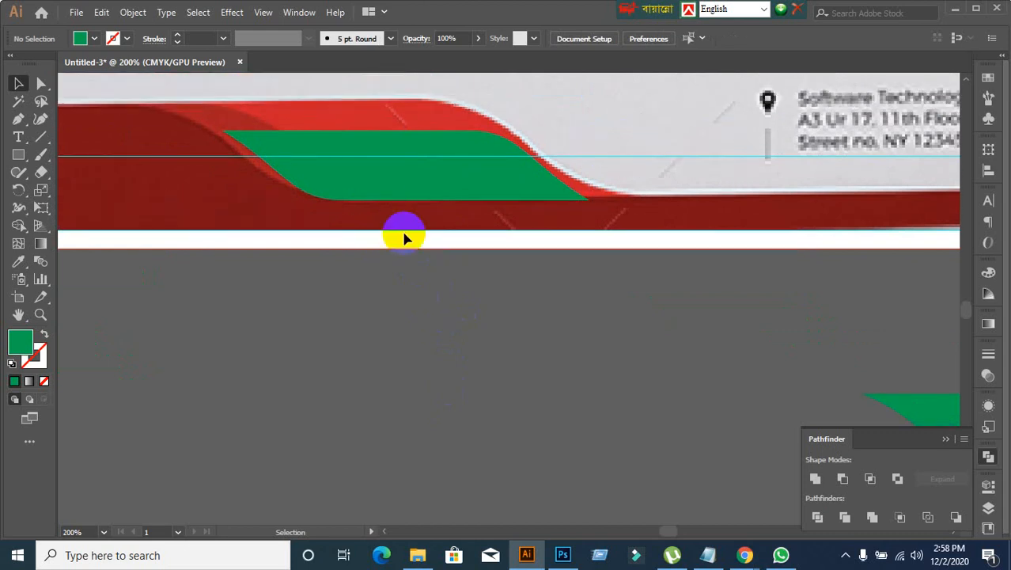
scroll(404, 237, down, 3)
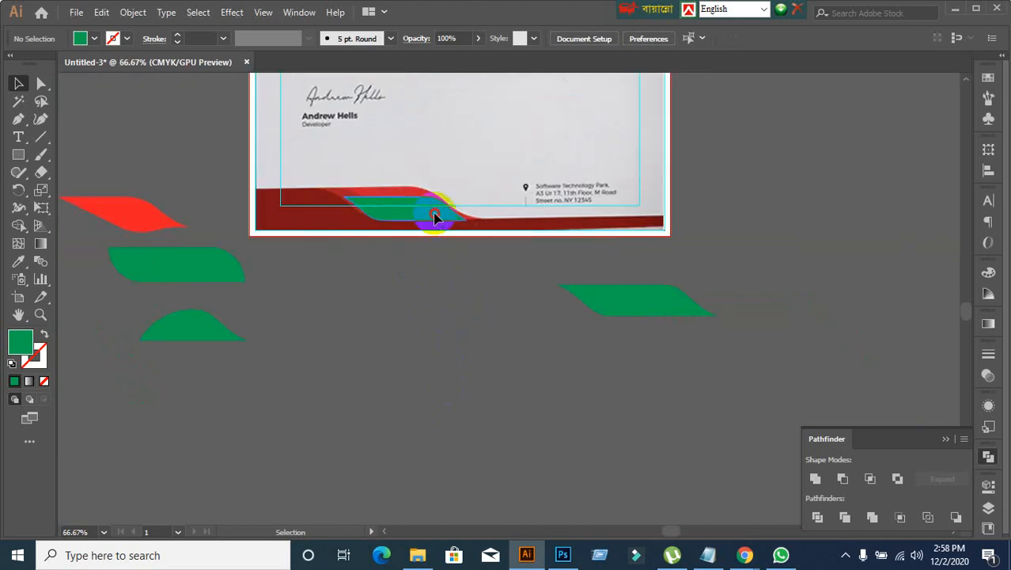
Step: Move the green wave off the footer to the artboard's right, and separate the lower wave's right half-leaf from its other half
drag(435, 218, 817, 218)
drag(642, 324, 775, 289)
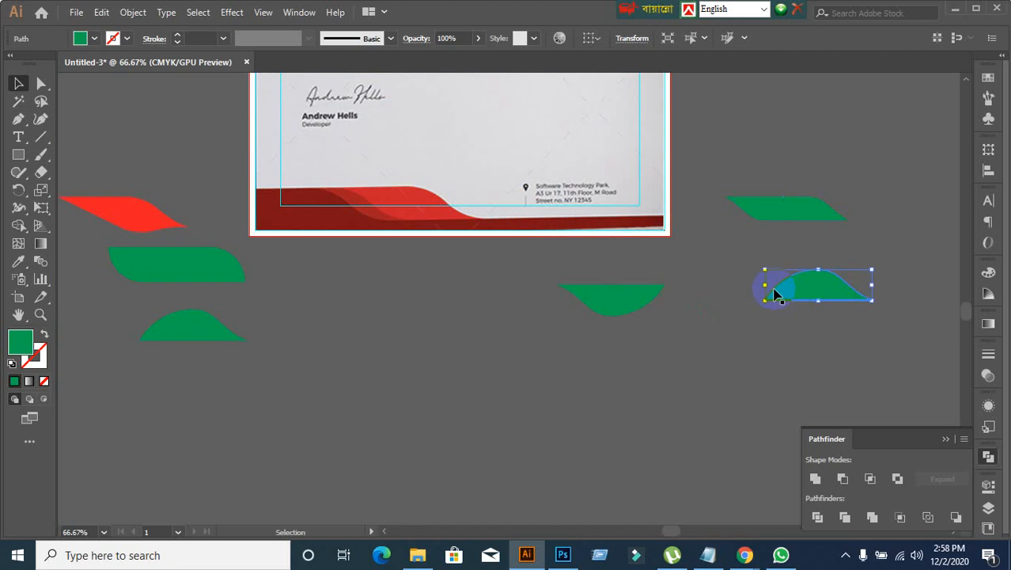
click(462, 340)
drag(508, 277, 794, 314)
click(451, 396)
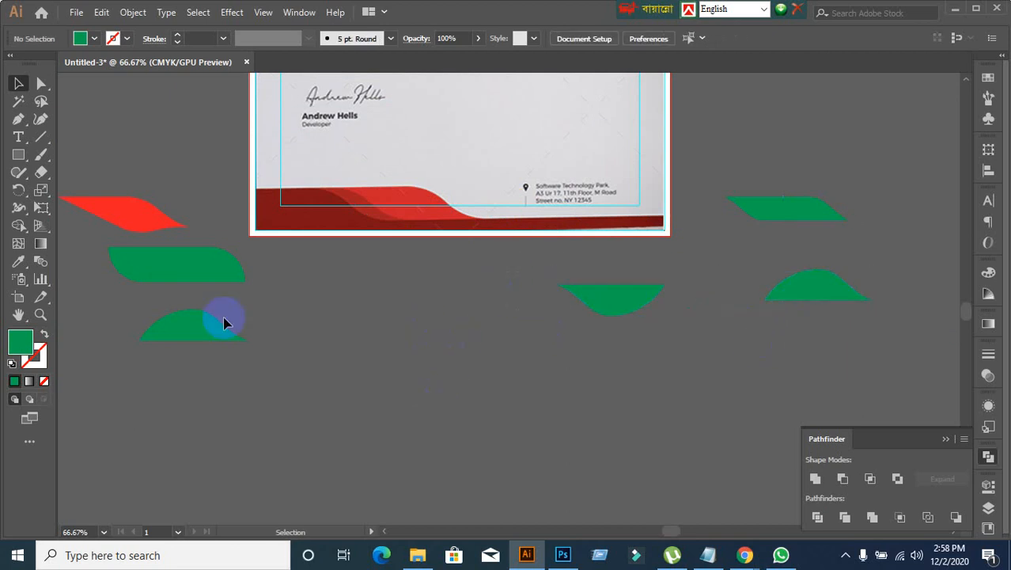
drag(21, 161, 69, 186)
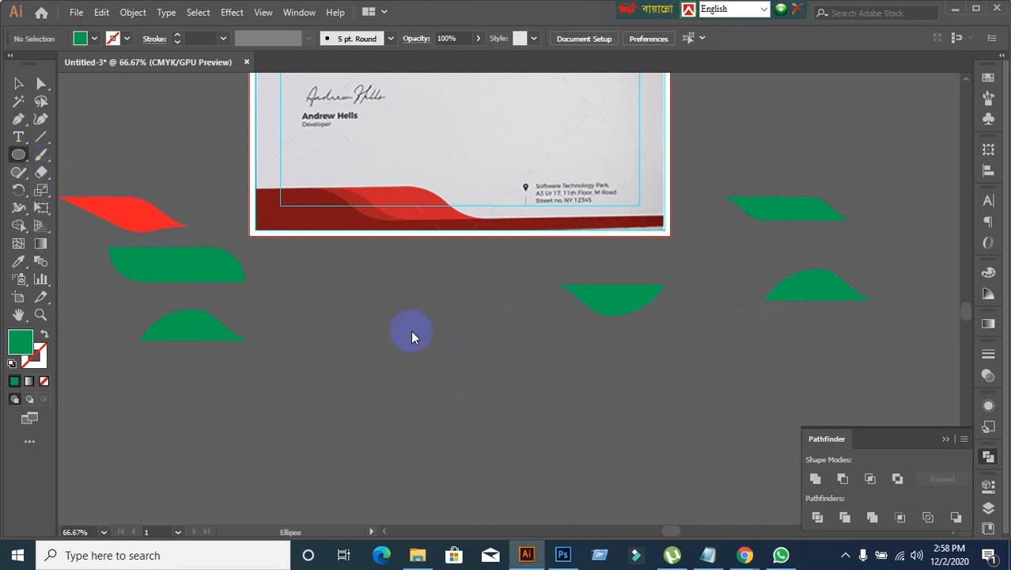
scroll(407, 334, down, 3)
drag(351, 214, 597, 460)
key(Delete)
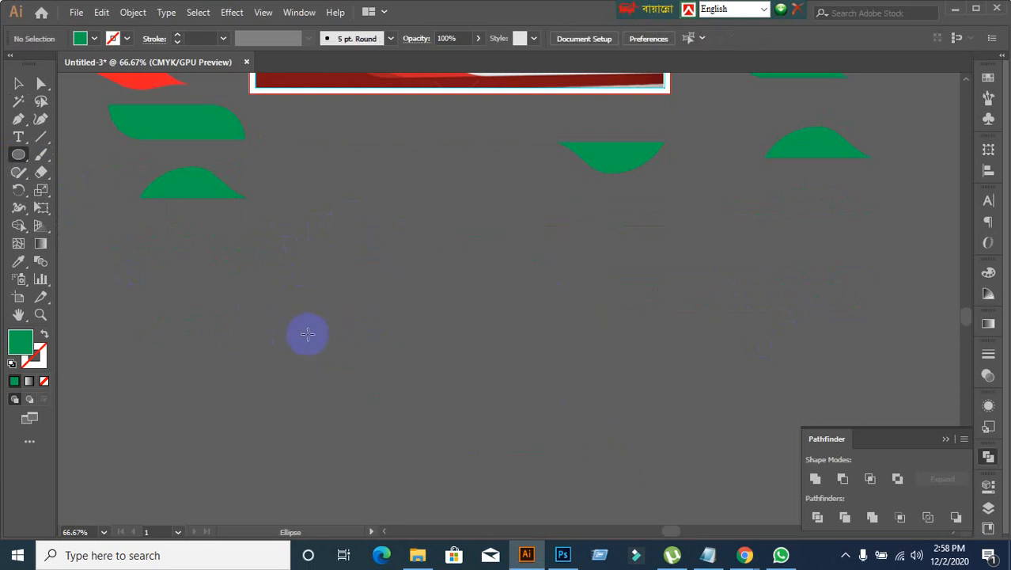
Step: Draw a circle about 4.76 in across below the footer and duplicate it horizontally about 1 in to the right
scroll(307, 334, down, 2)
scroll(336, 309, up, 1)
scroll(336, 309, up, 1)
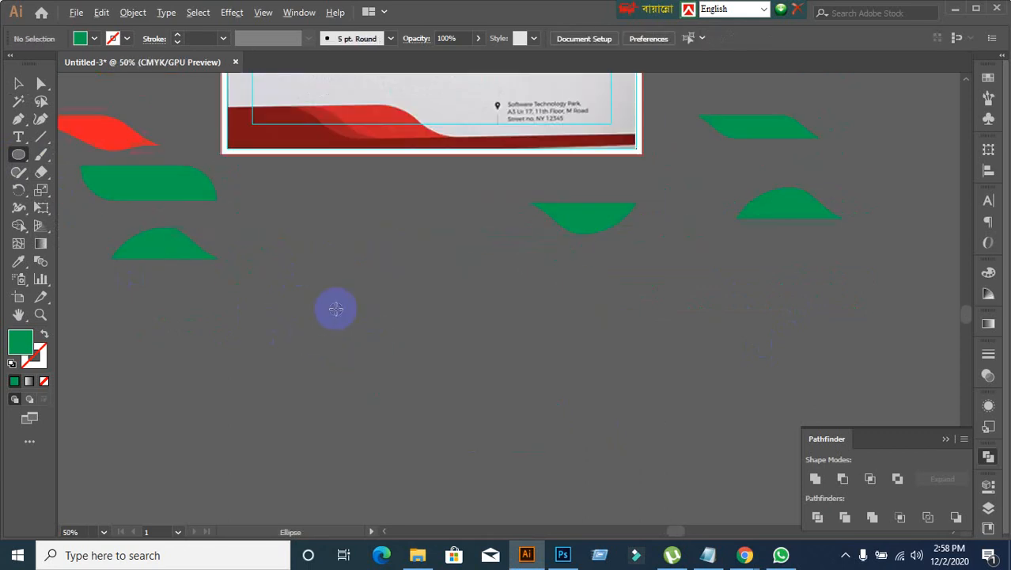
drag(289, 219, 524, 454)
click(20, 86)
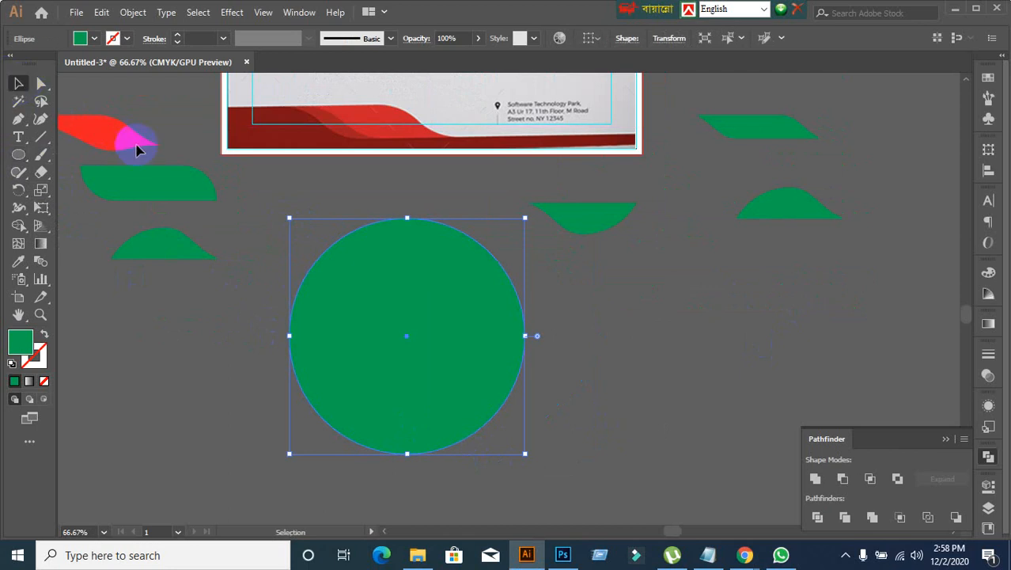
drag(418, 372, 486, 374)
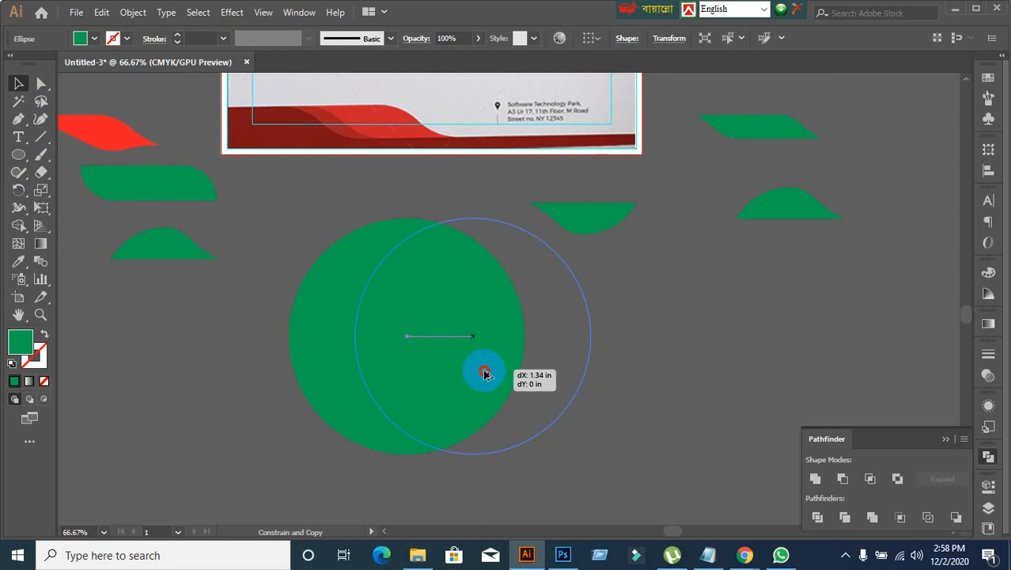
drag(486, 374, 469, 375)
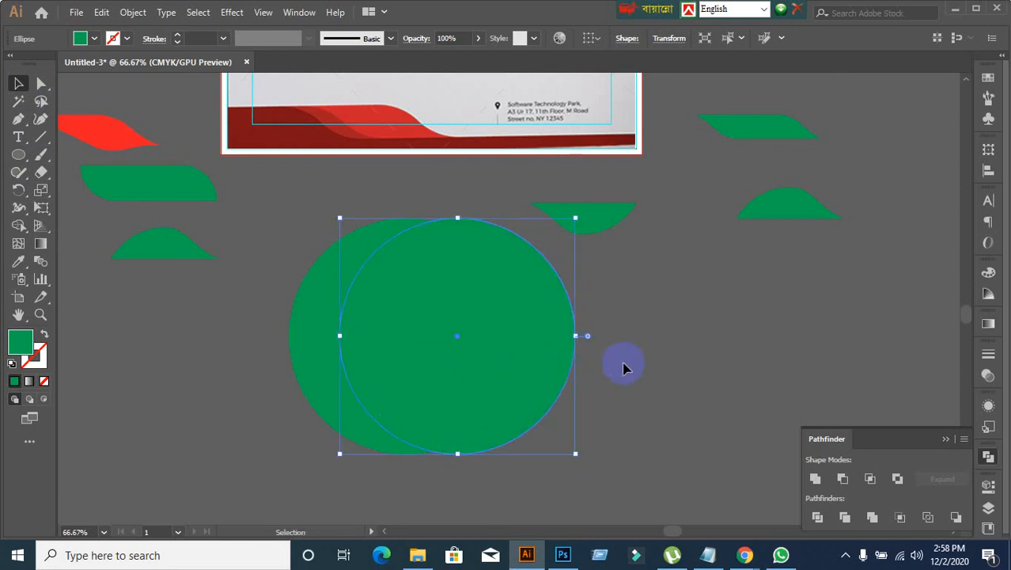
Step: Intersect the two overlapping circles with Pathfinder and expand the result into a single leaf shape
click(661, 364)
drag(316, 225, 497, 402)
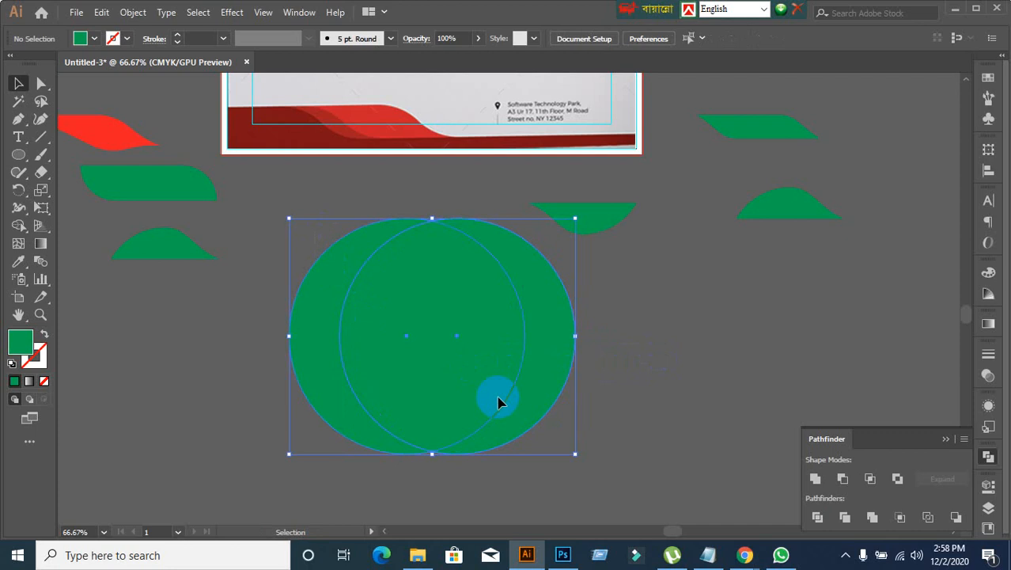
click(844, 479)
key(ctrl+z)
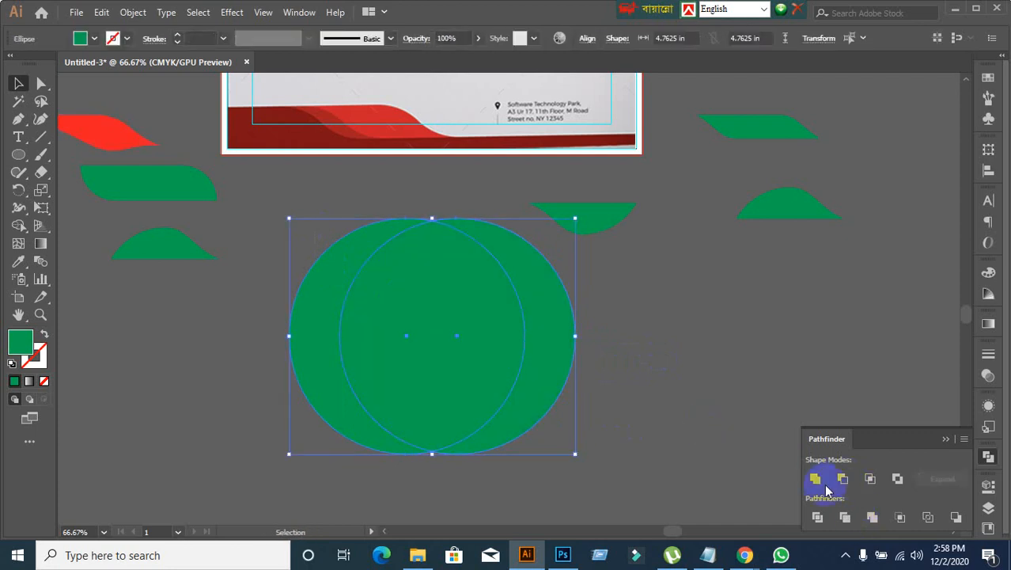
click(870, 479)
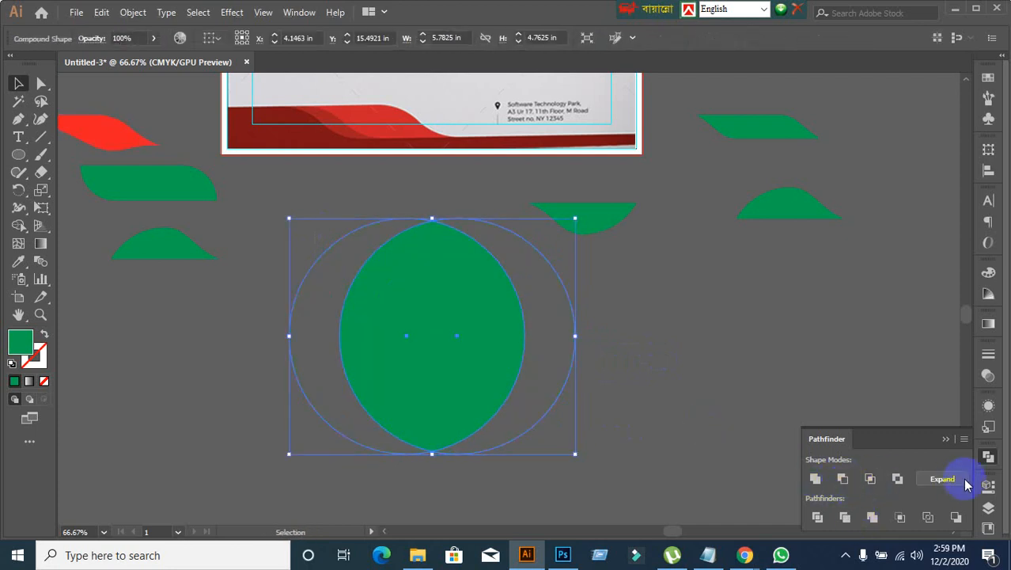
click(964, 479)
click(591, 429)
Step: Rotate the leaf shape 90° so its pointed ends face left and right
click(431, 375)
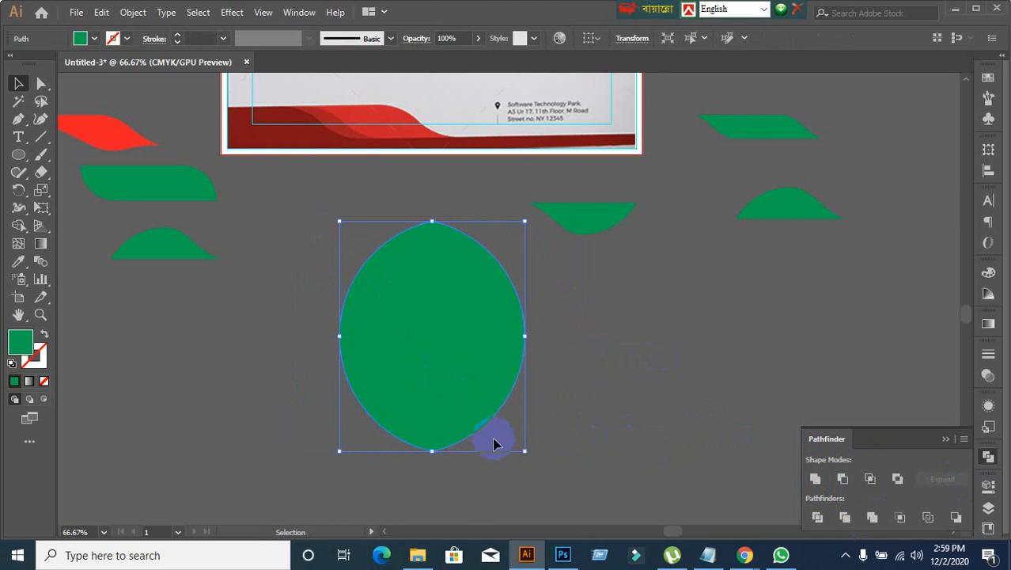
drag(524, 451, 601, 269)
click(594, 411)
click(399, 367)
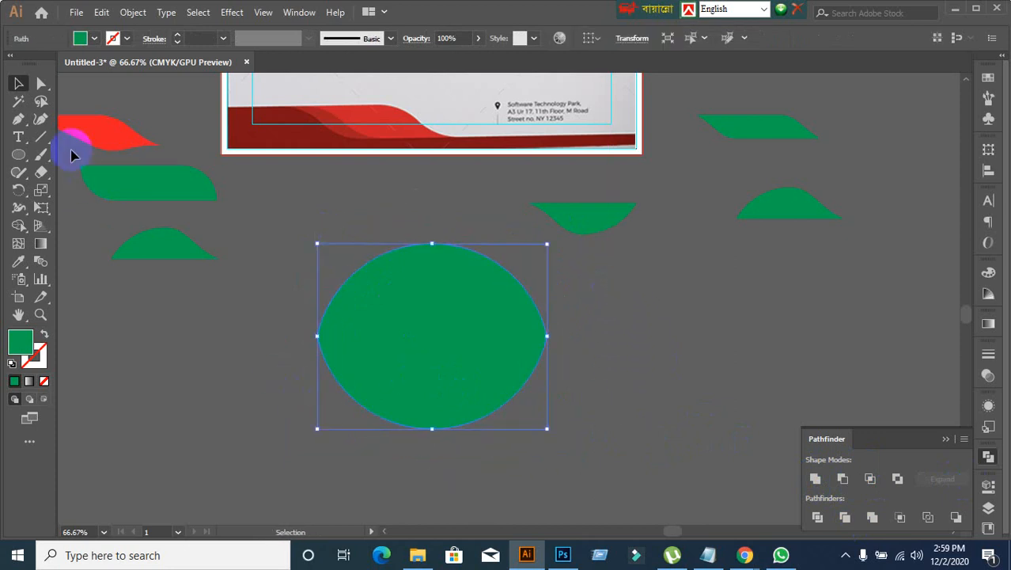
Step: Try pulling the lower direction handle of the leaf's left tip far inward to bend the lower-left edge
click(39, 84)
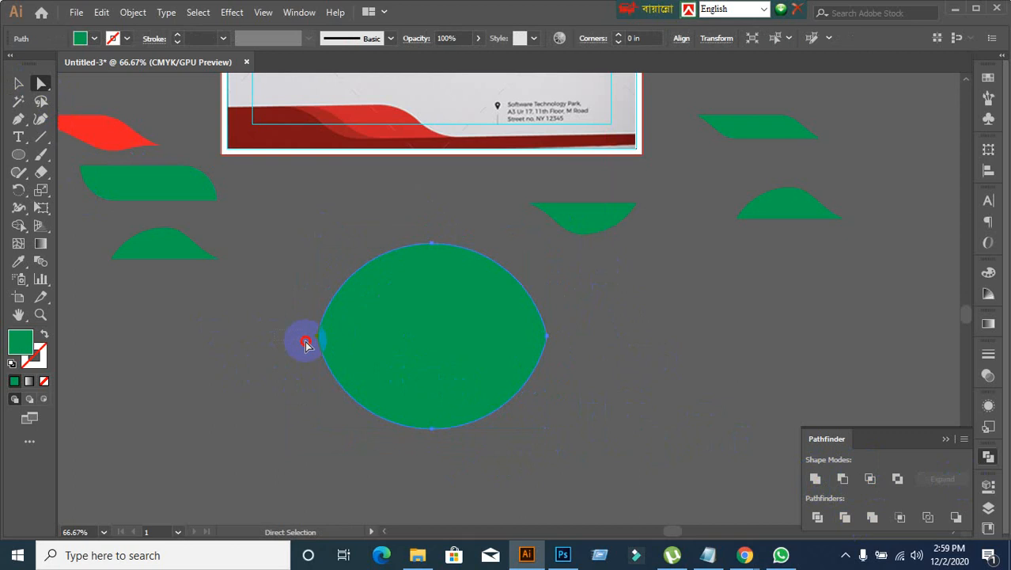
click(339, 397)
click(335, 394)
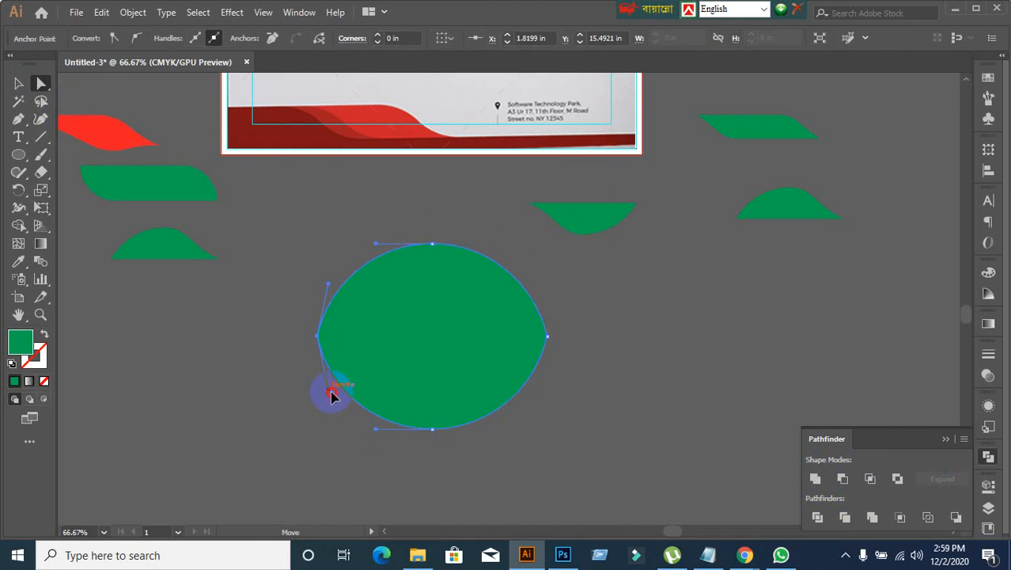
click(335, 394)
drag(335, 394, 380, 383)
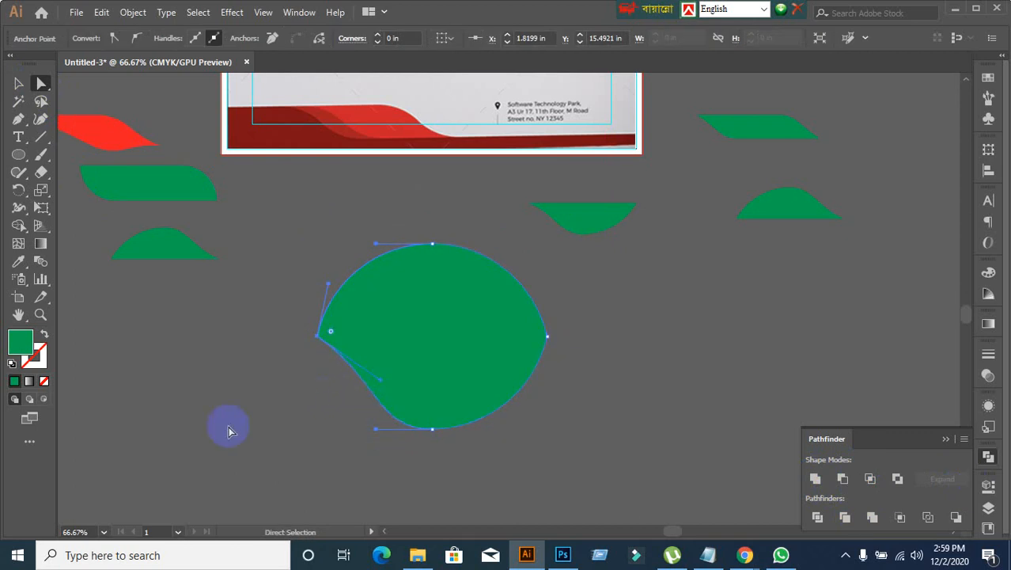
key(ctrl+z)
Step: Pull the left tip's lower direction handle inward and up so the leaf's lower-left edge becomes a gentle S-curve
click(334, 391)
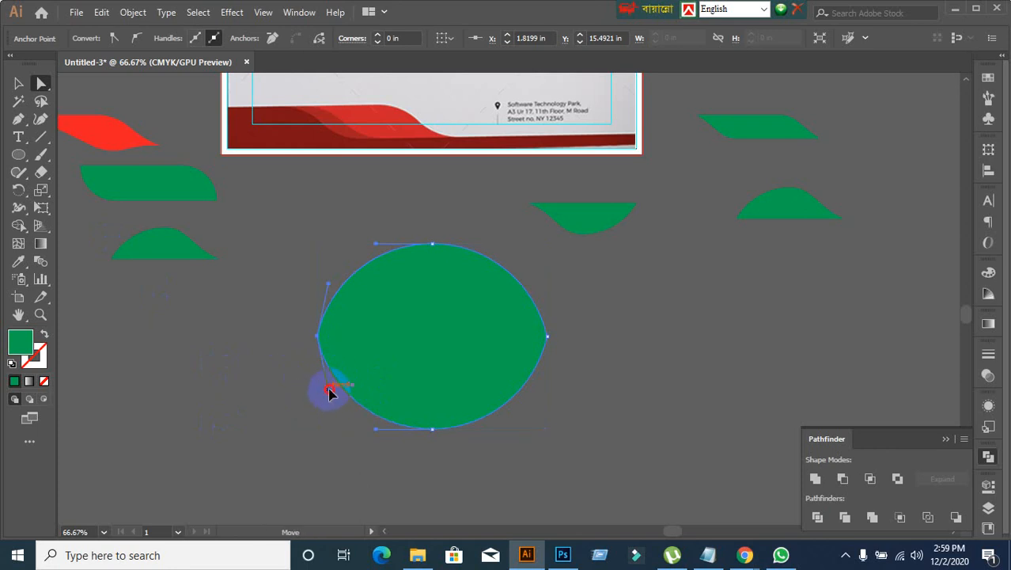
drag(329, 390, 348, 362)
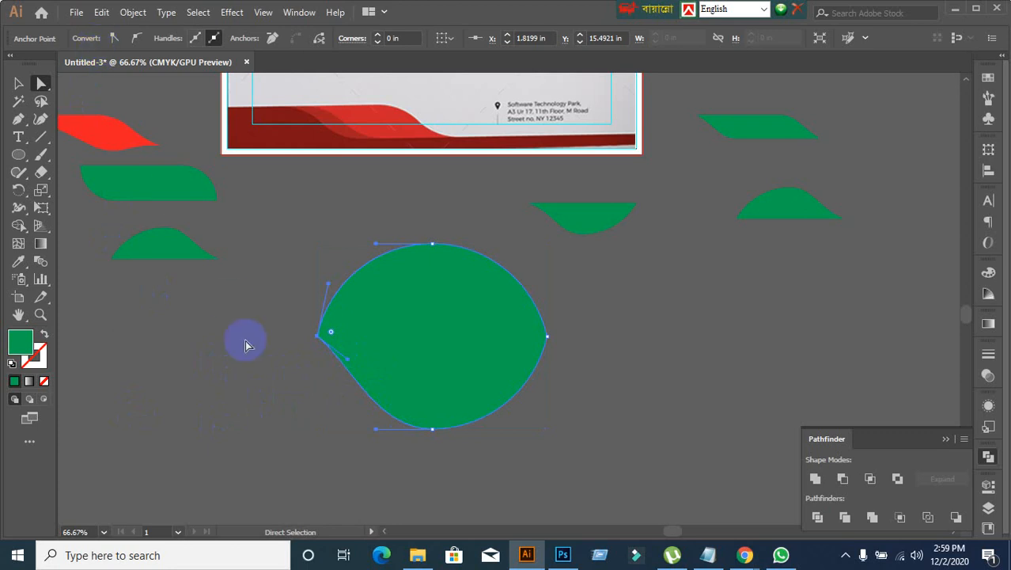
click(19, 84)
click(298, 407)
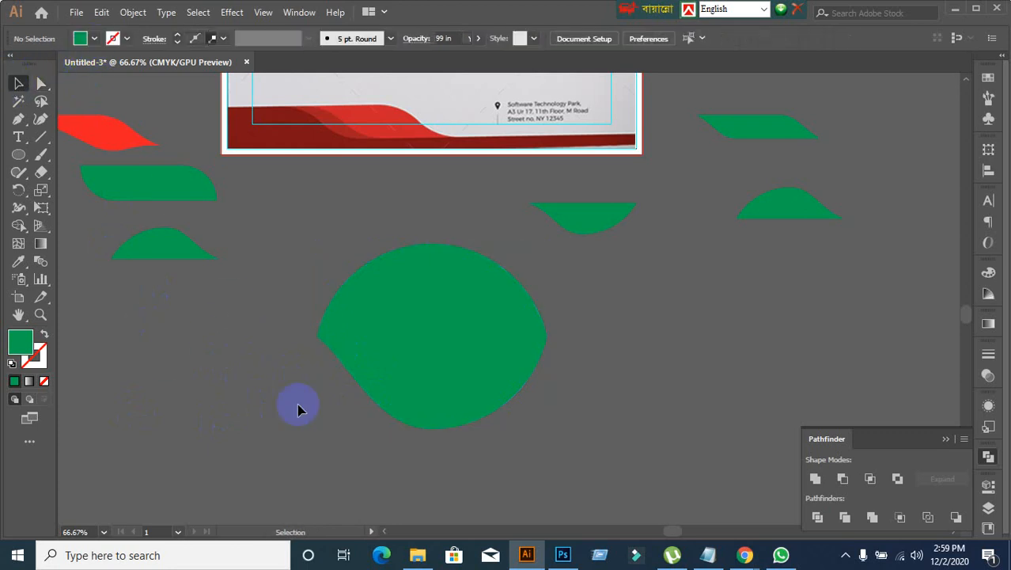
click(434, 370)
click(192, 334)
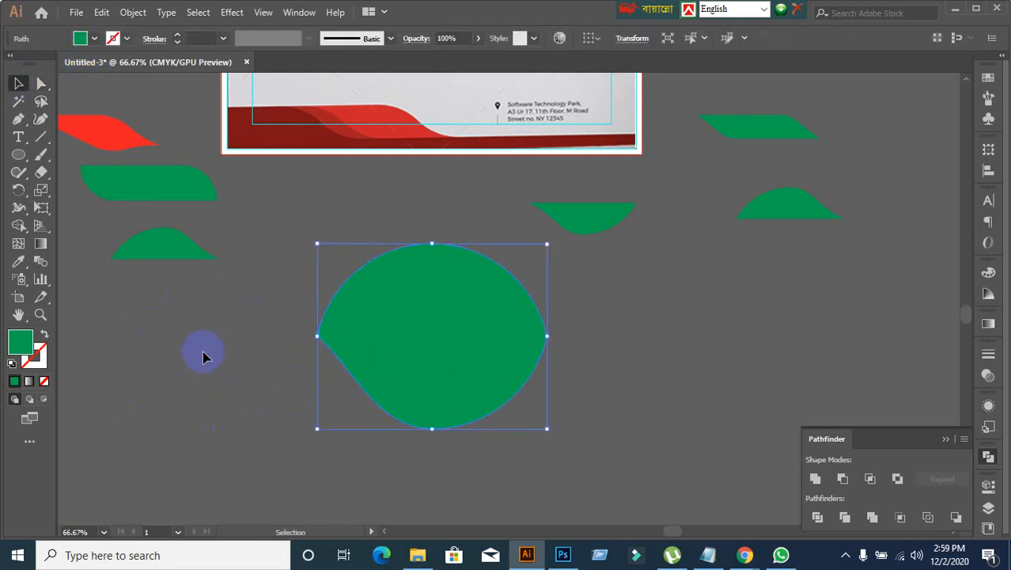
right_click(19, 157)
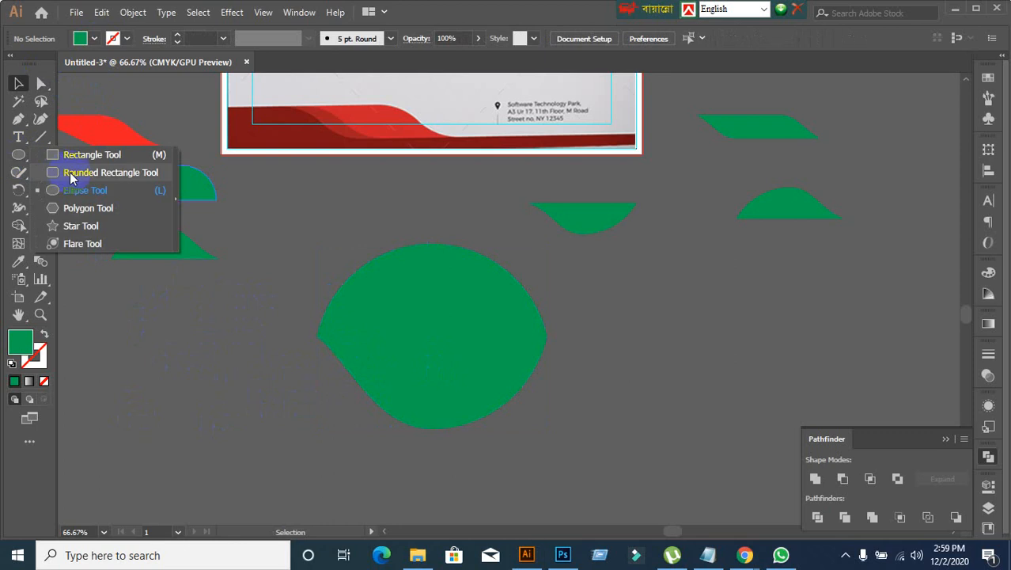
click(233, 379)
click(406, 348)
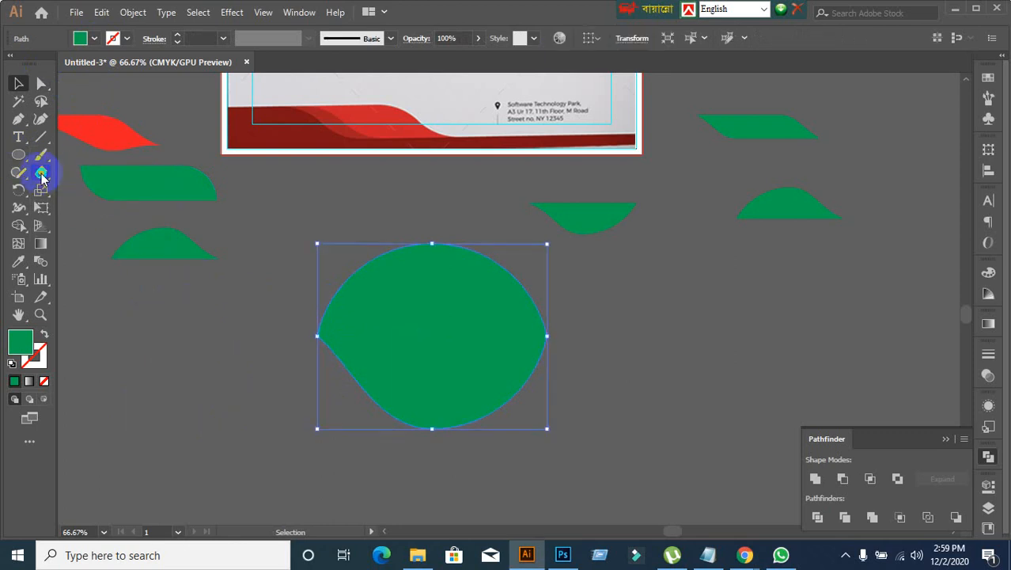
right_click(39, 173)
click(97, 172)
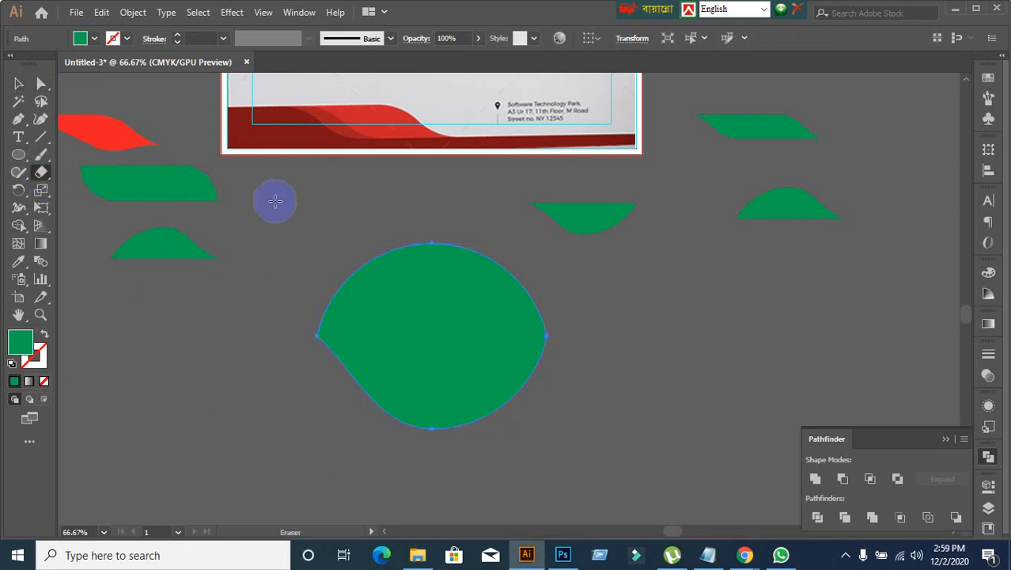
Step: Draw a wide rectangle covering the leaf's upper half, with its bottom edge running through both tips
click(19, 155)
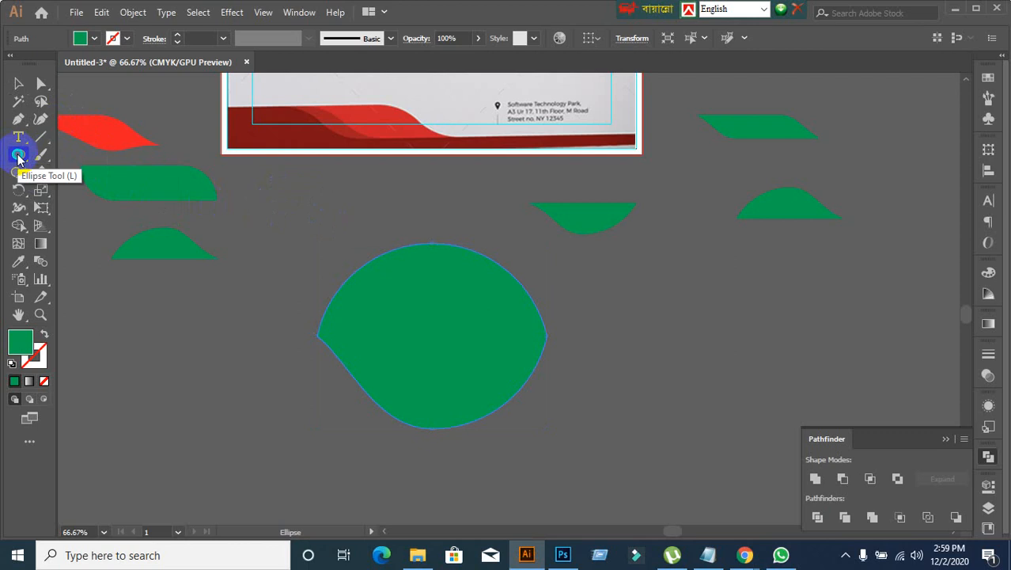
right_click(19, 155)
click(60, 158)
drag(275, 229, 677, 337)
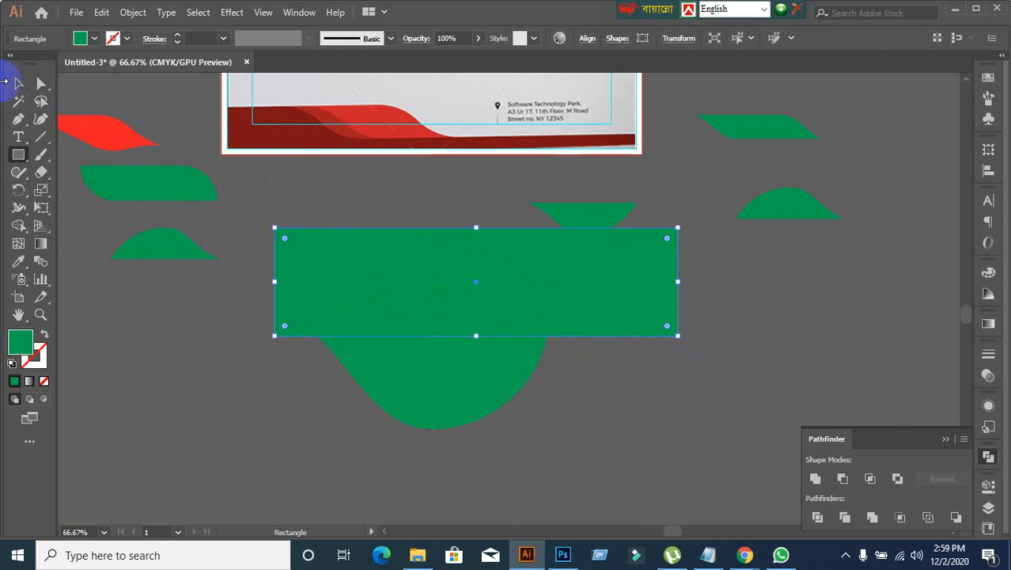
click(19, 83)
Step: Subtract the rectangle from the leaf with Minus Front and expand the result, keeping only the lower half
shift+click(408, 377)
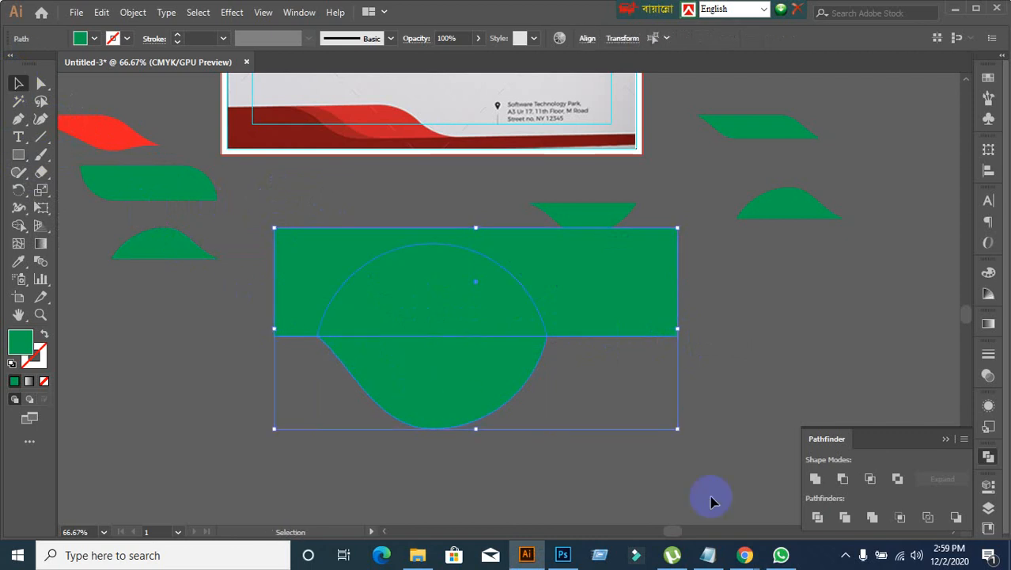
alt+click(843, 478)
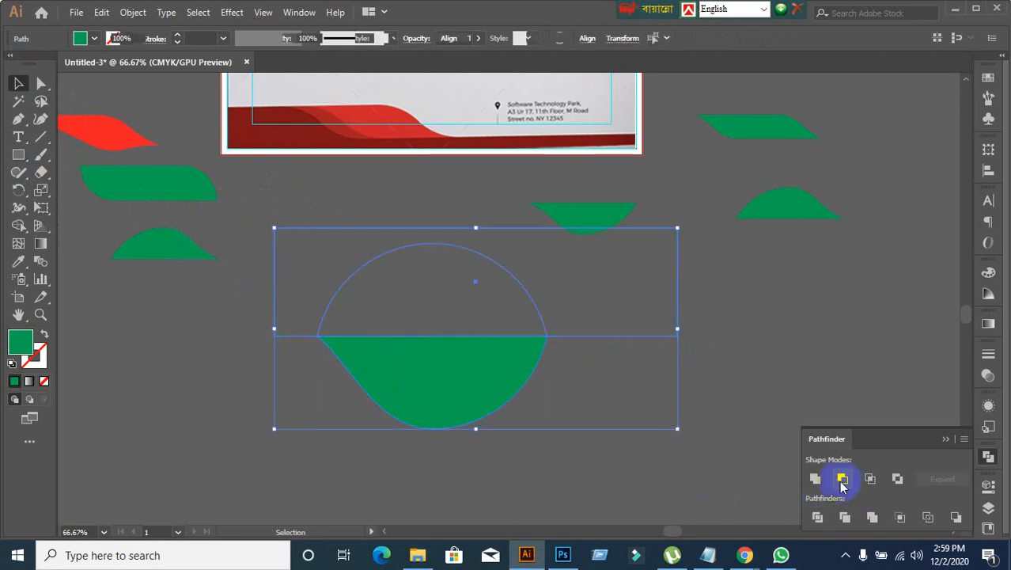
click(941, 478)
click(588, 486)
Step: Duplicate the half-leaf horizontally to the right and rotate the copy 180° so the overlapping halves form a wave, and inspect the joint
click(438, 407)
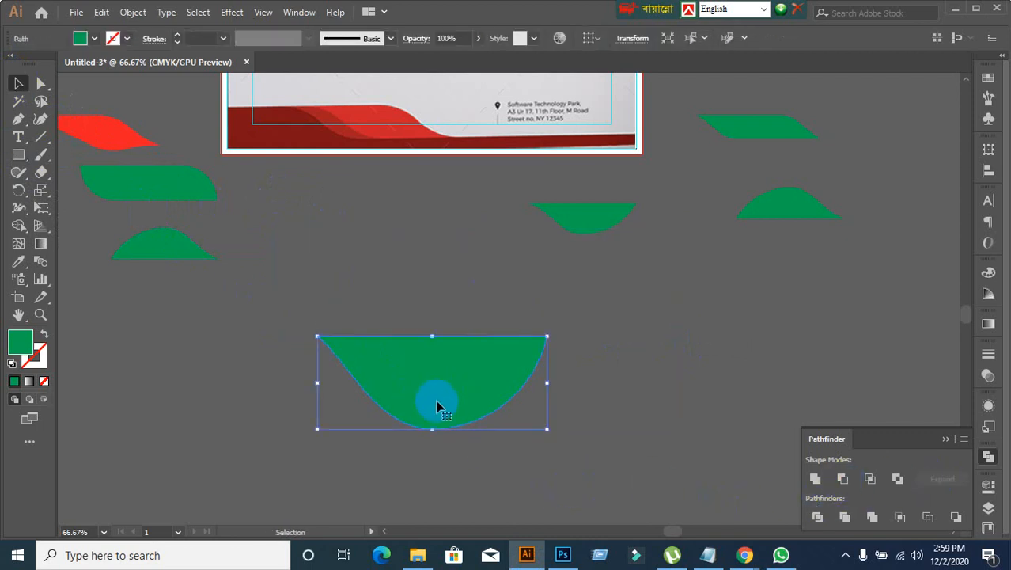
drag(438, 406, 547, 407)
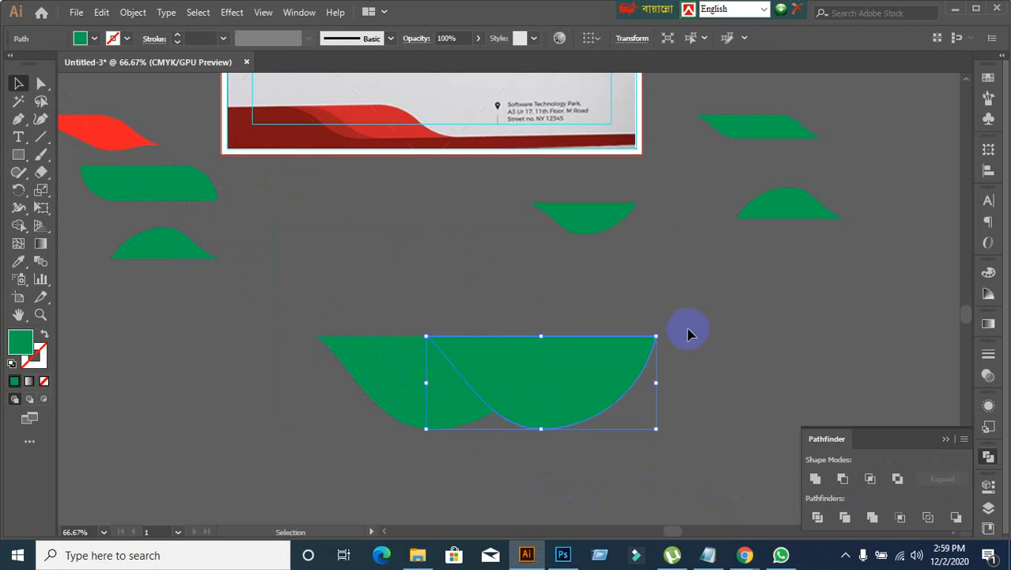
drag(661, 336, 427, 428)
click(737, 357)
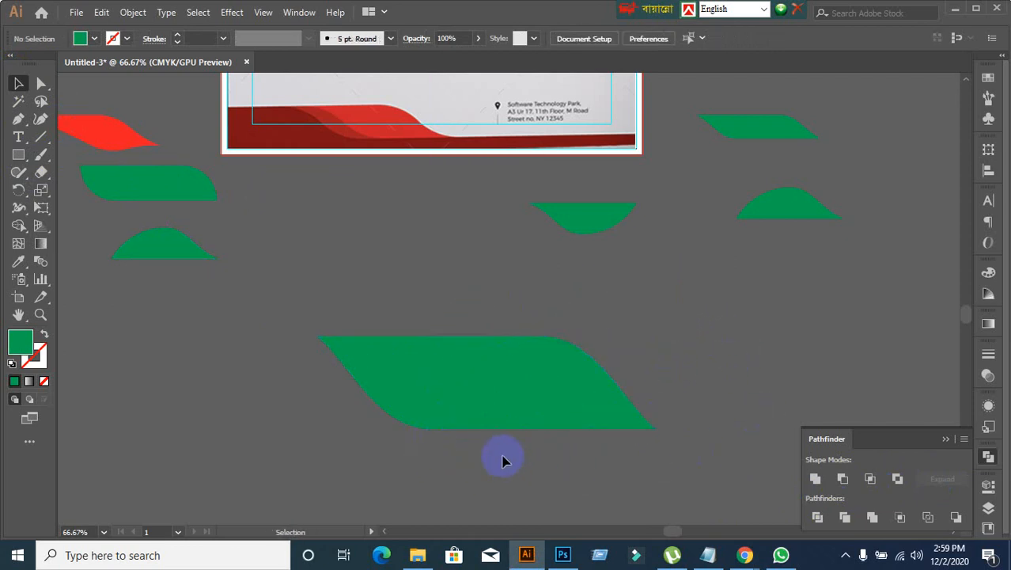
scroll(501, 455, up, 2)
click(535, 361)
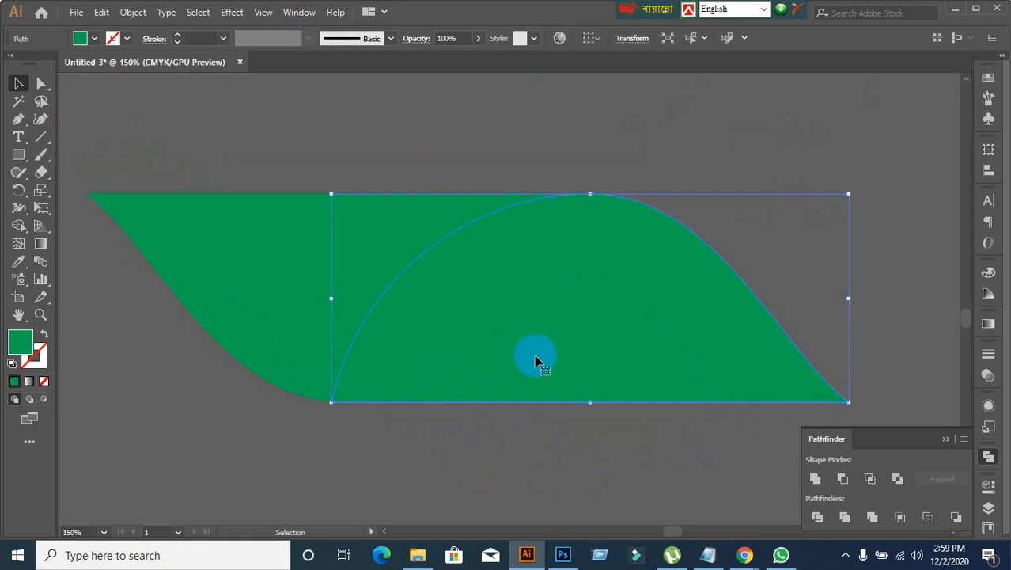
Step: Shift the rotated half-leaf slightly to the right so the curves meet the wave's straight edges smoothly
drag(538, 359, 542, 356)
click(536, 459)
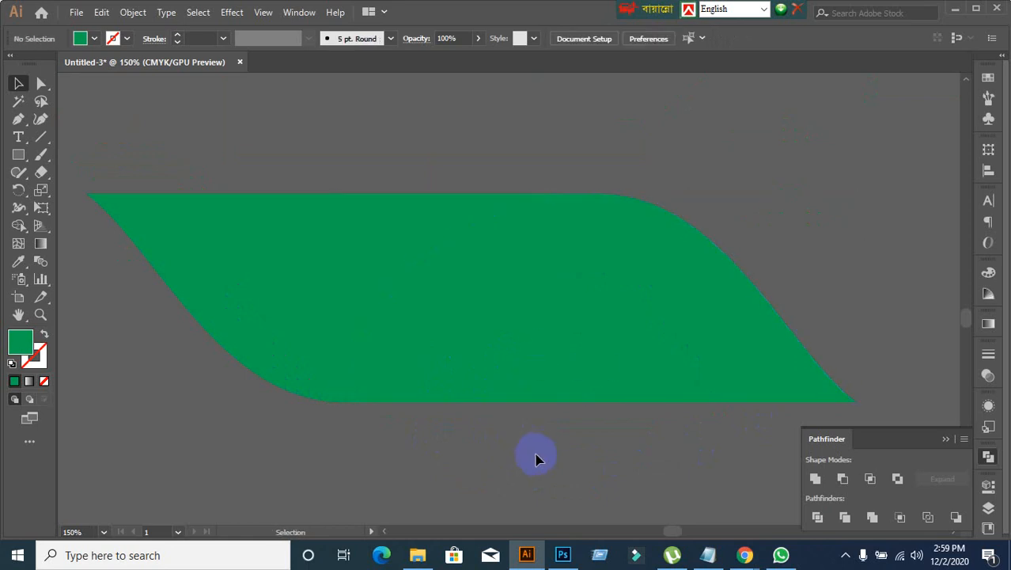
click(536, 472)
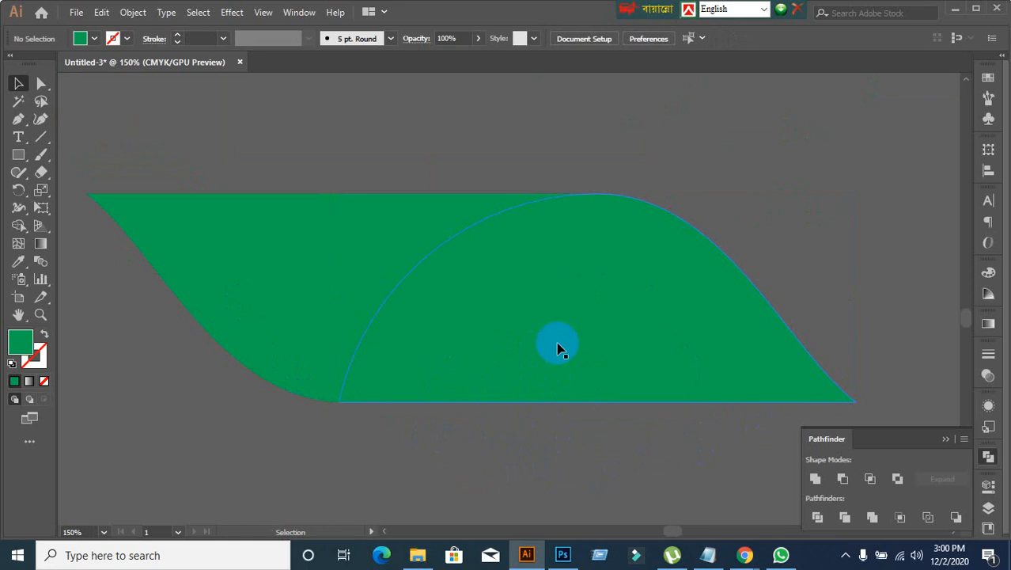
Step: Combine both half-leaves into one compound shape with Unite
drag(319, 160, 627, 425)
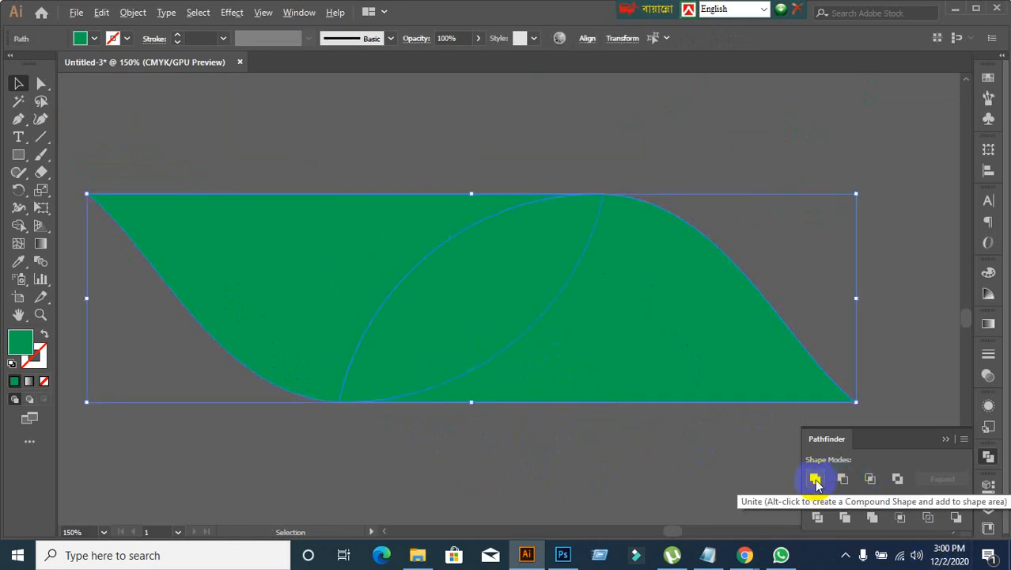
click(816, 480)
click(627, 472)
click(579, 320)
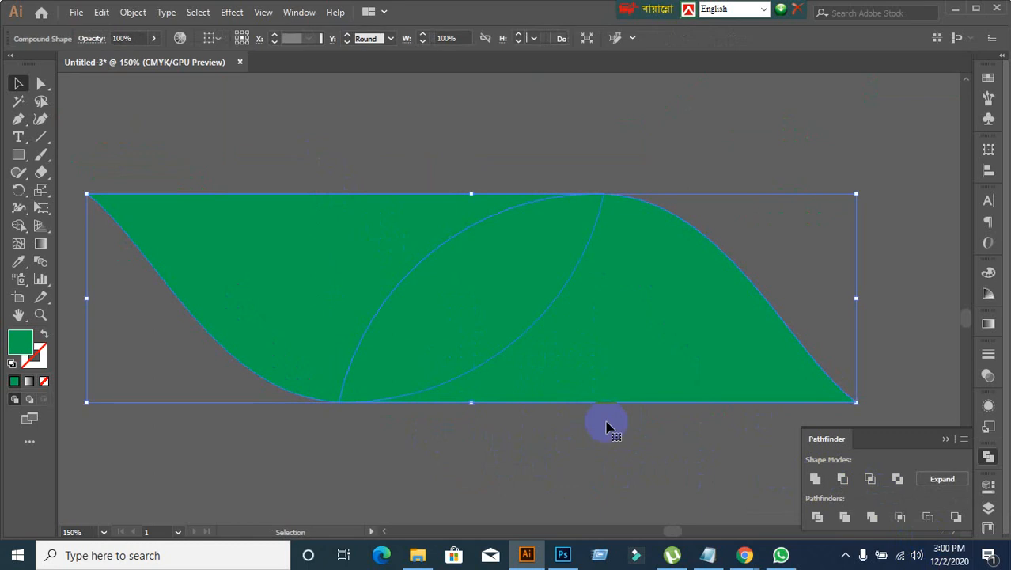
Step: Try to delete the extra anchor point at the joint on the wave's upper edge
click(41, 83)
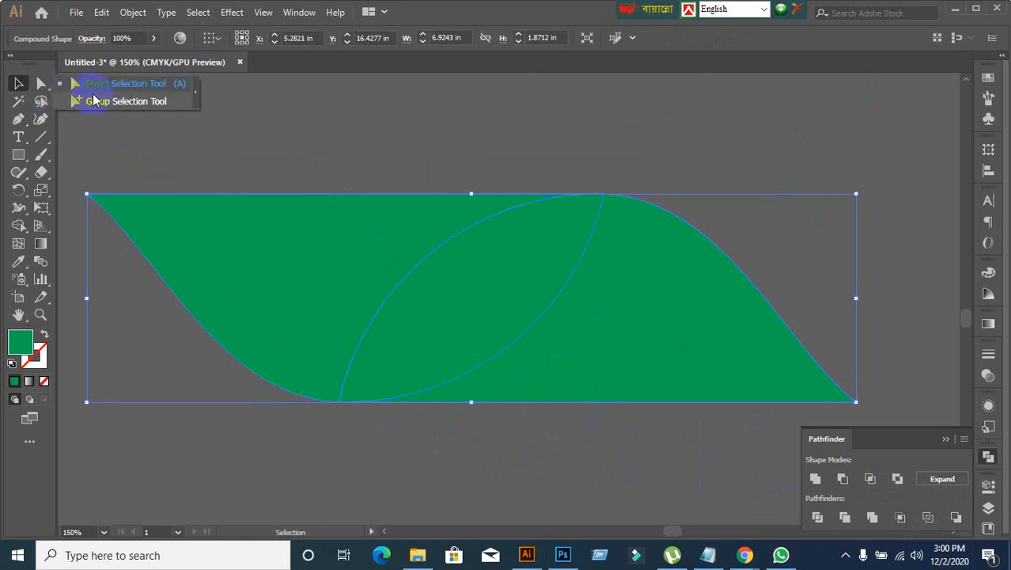
drag(536, 160, 684, 277)
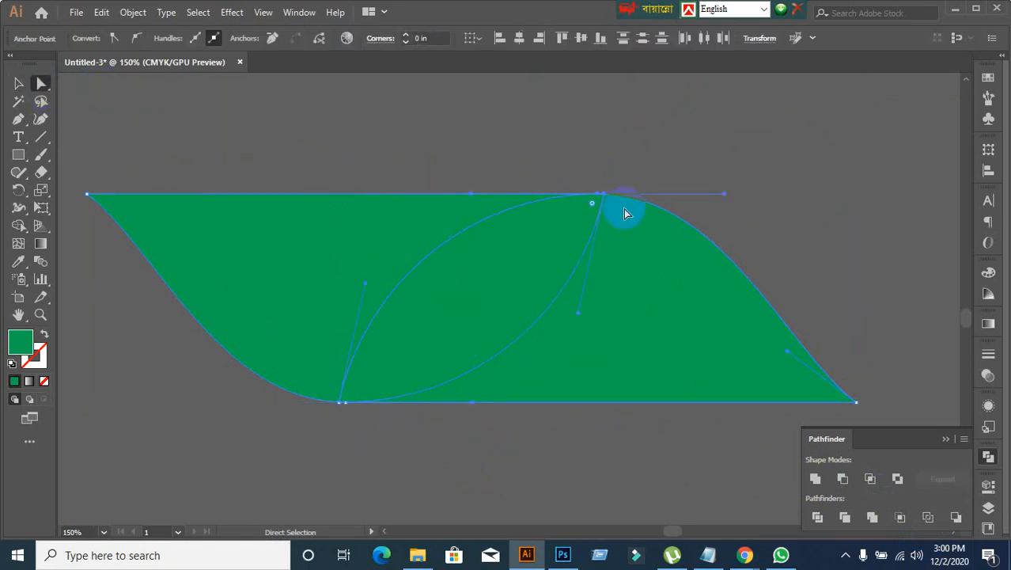
scroll(590, 188, up, 3)
scroll(611, 234, up, 3)
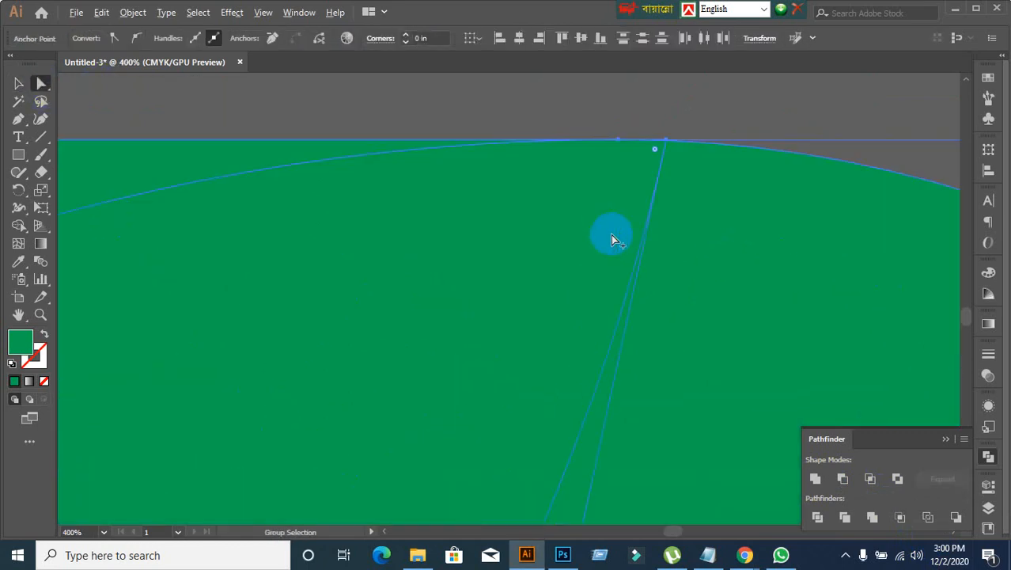
drag(18, 119, 77, 155)
click(617, 142)
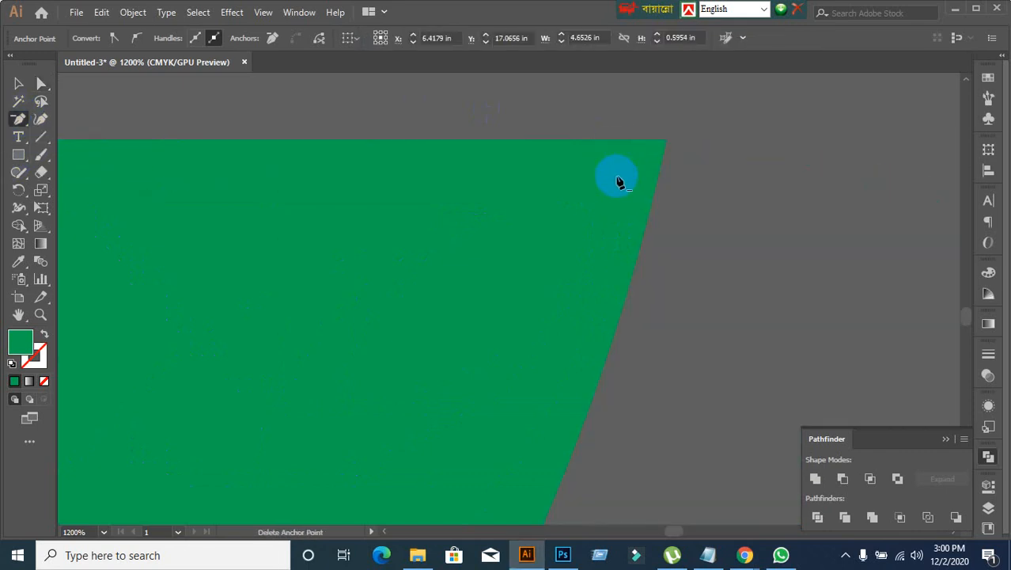
scroll(607, 237, down, 8)
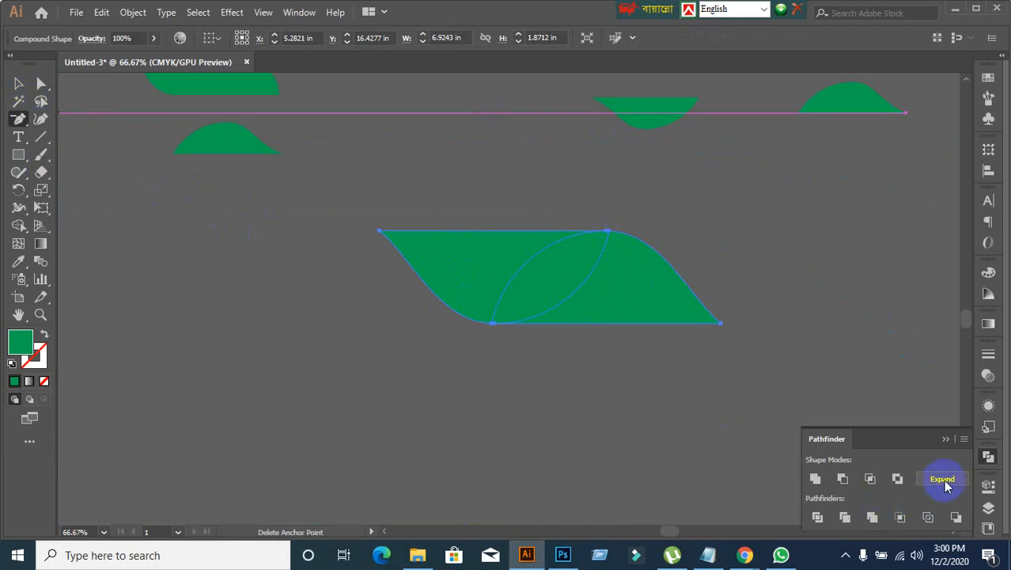
Step: Expand the compound shape into a single path, and move and scale it down onto the reference's red footer wave
click(943, 480)
click(19, 84)
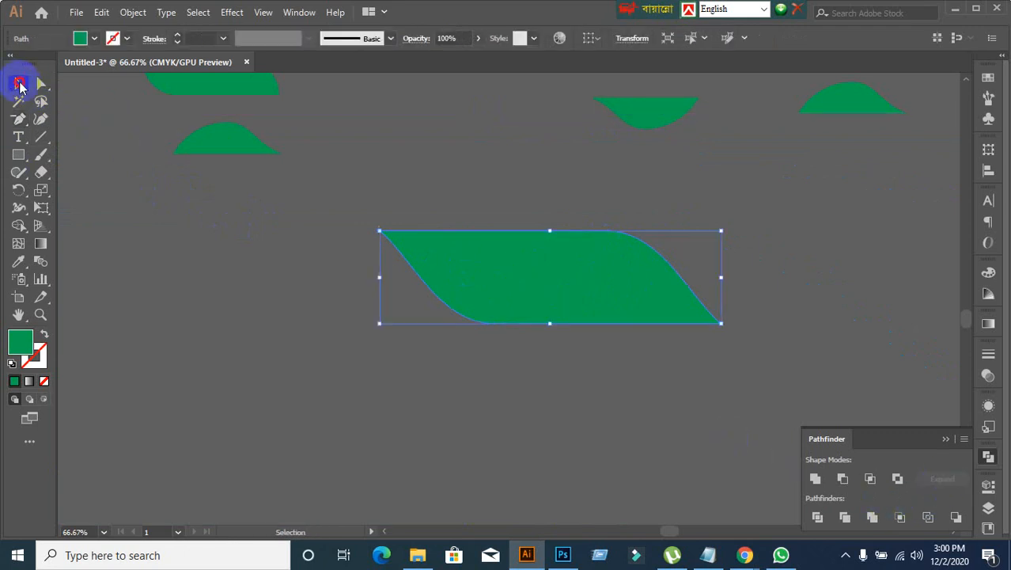
scroll(655, 251, up, 2)
scroll(591, 307, down, 3)
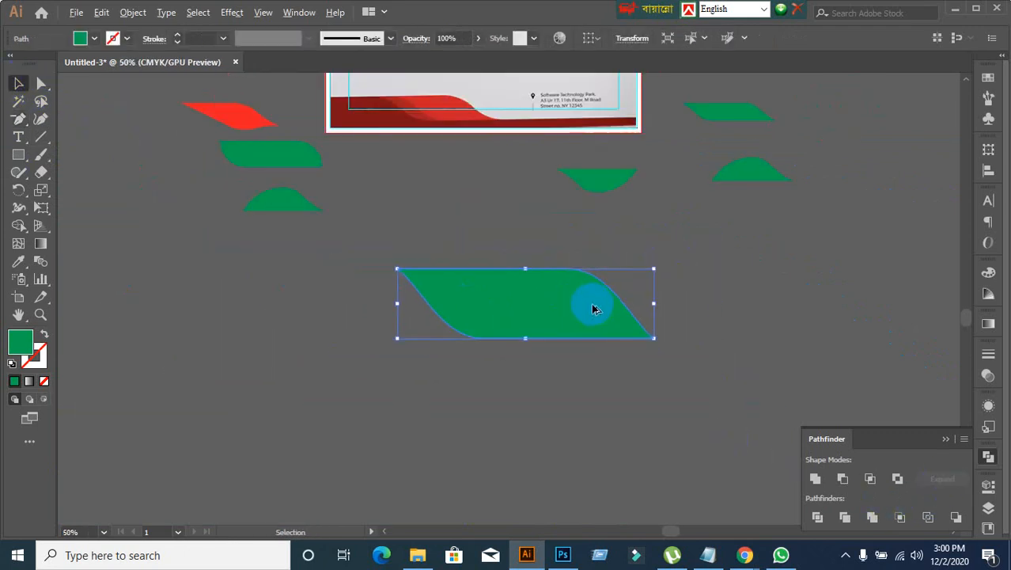
scroll(608, 396, up, 1)
drag(546, 364, 544, 191)
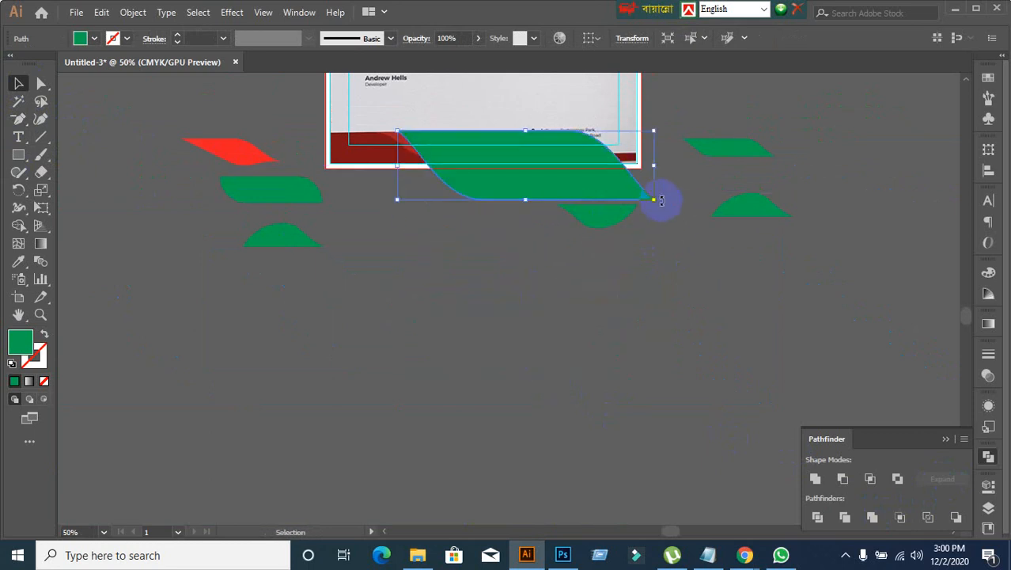
drag(662, 200, 493, 156)
scroll(499, 193, up, 1)
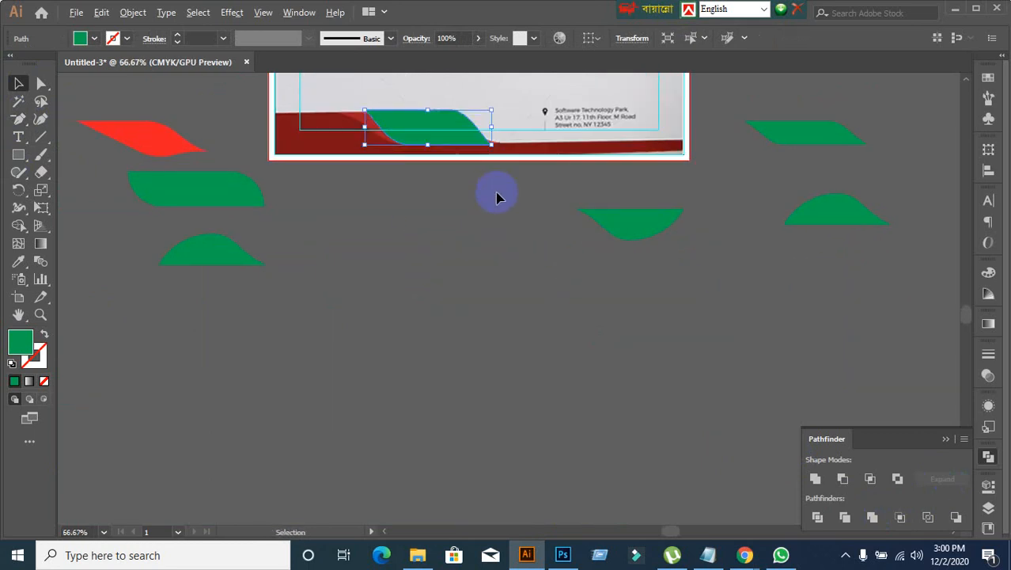
Step: Fine-tune the green wave's position and size to match the bright red band of the reference footer
scroll(420, 283, up, 3)
click(428, 216)
scroll(436, 231, up, 2)
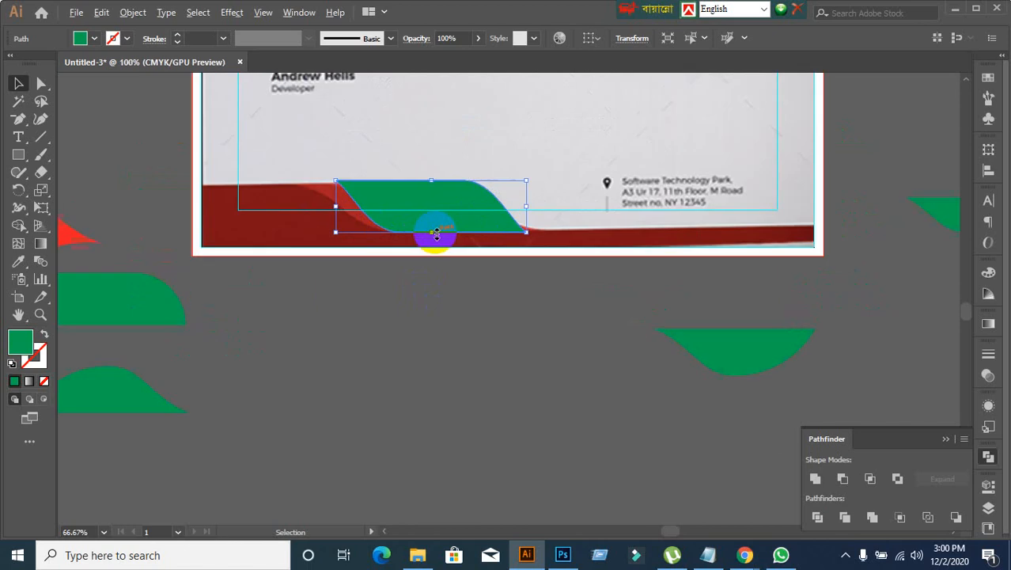
scroll(440, 291, up, 3)
mouse_move(437, 280)
mouse_down()
mouse_move(501, 298)
mouse_move(434, 289)
mouse_up()
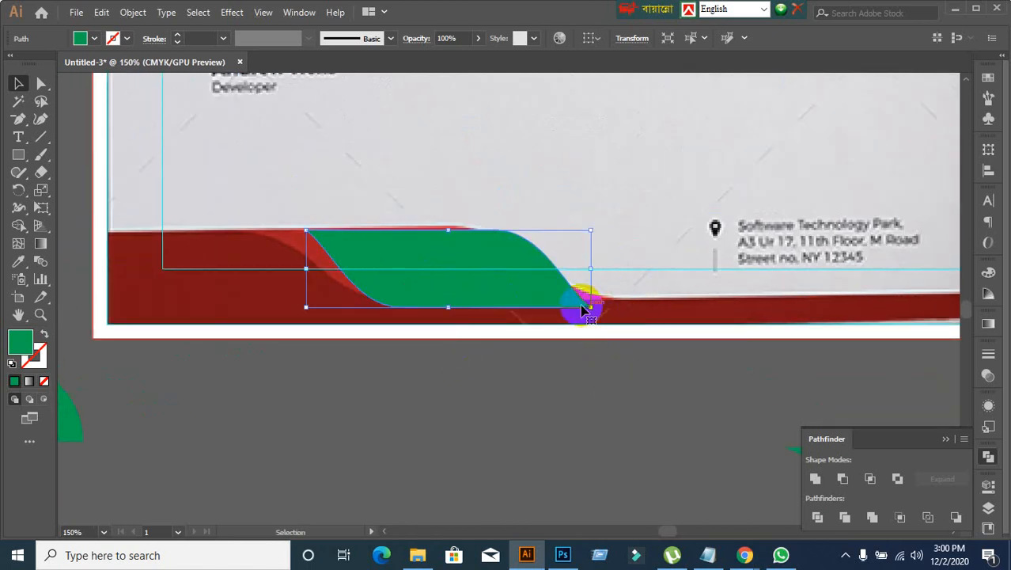
drag(591, 308, 580, 309)
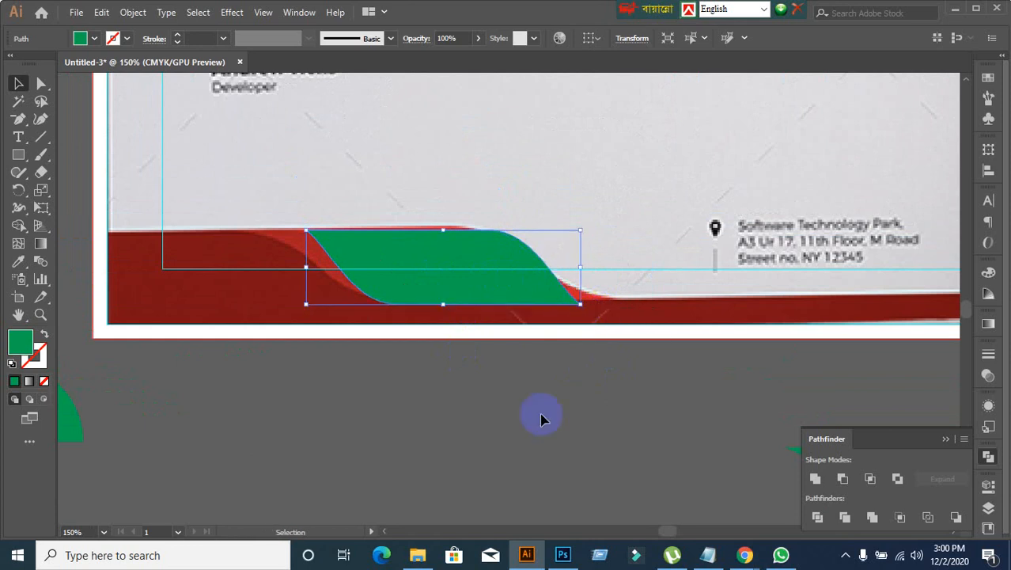
click(516, 317)
click(518, 427)
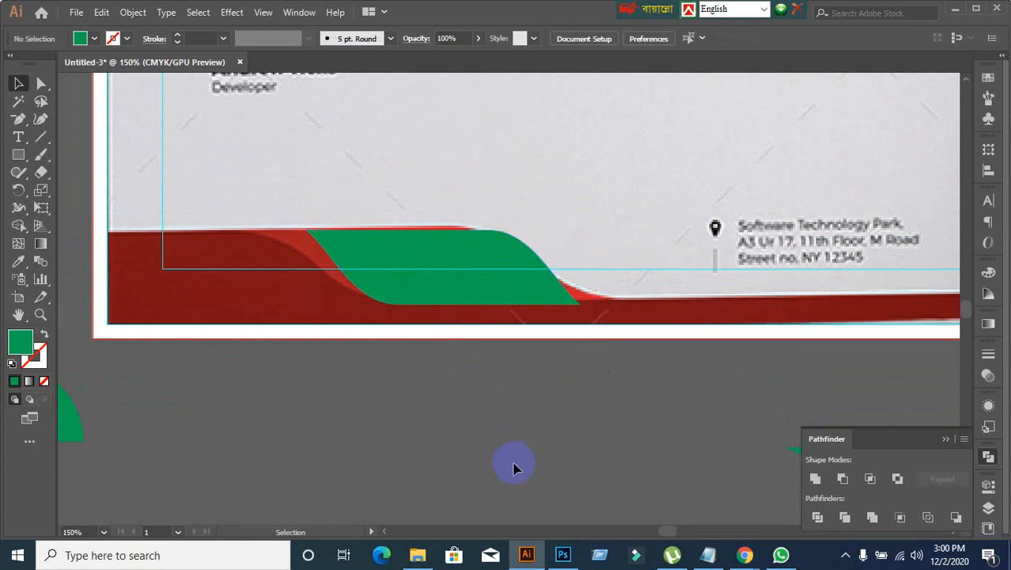
Step: Move the green wave below the page to compare it with the reference band, and undo the move
scroll(528, 467, down, 1)
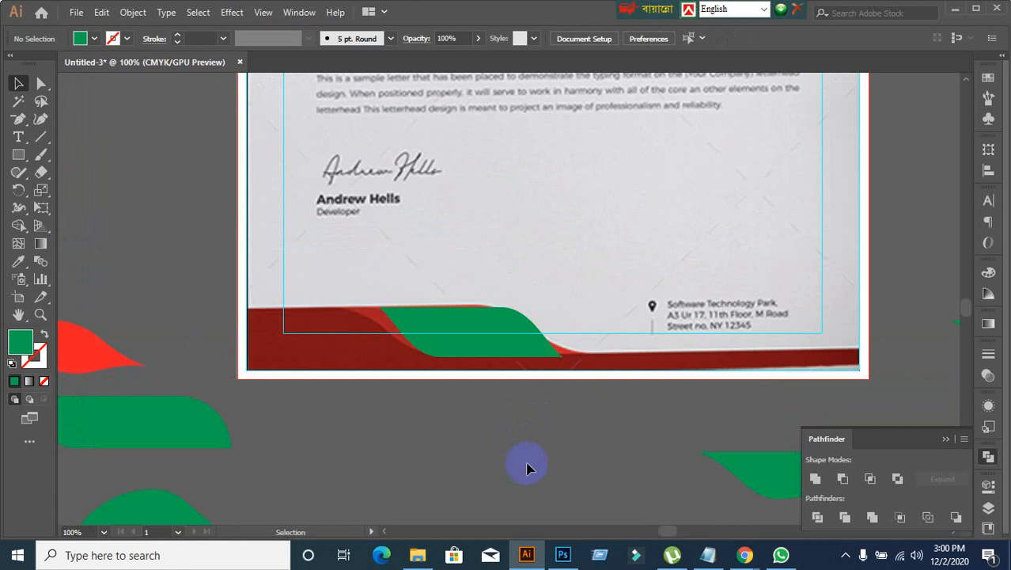
scroll(528, 463, up, 2)
click(456, 240)
drag(456, 240, 567, 463)
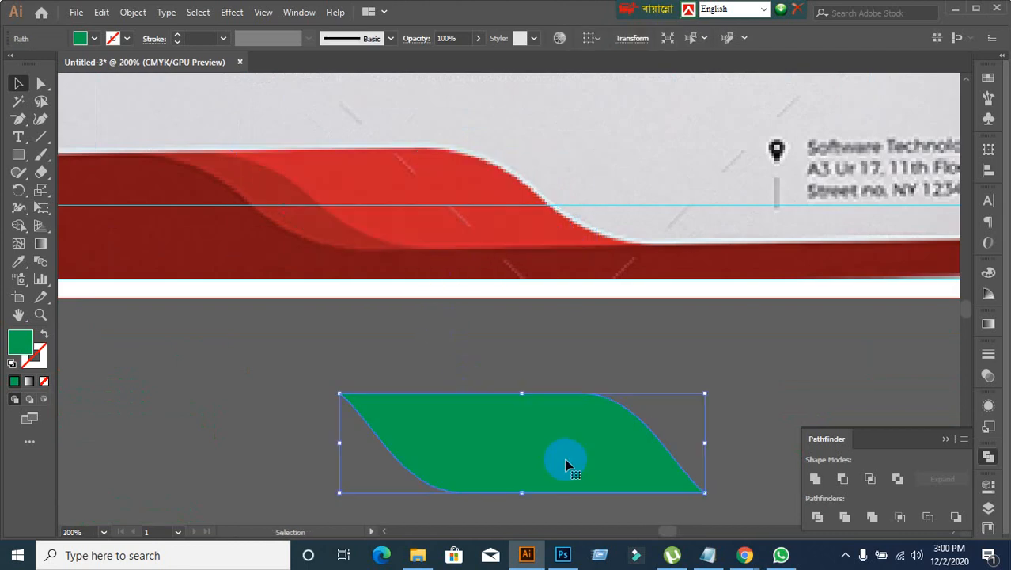
key(a)
key(ctrl+z)
key(v)
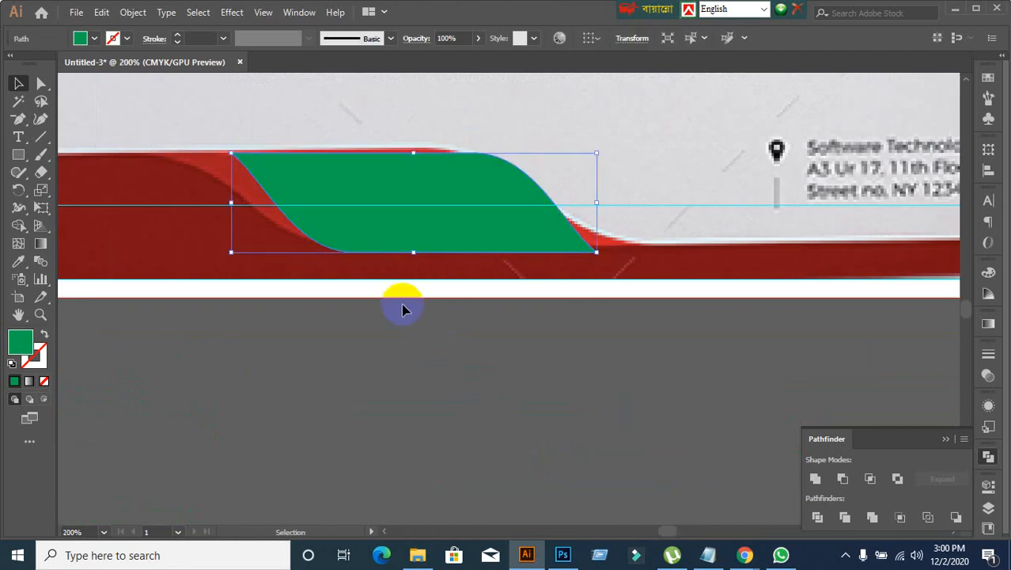
Step: Duplicate the green wave horizontally to the left and fill the copy with yellow
drag(428, 226, 319, 228)
key(ctrl+z)
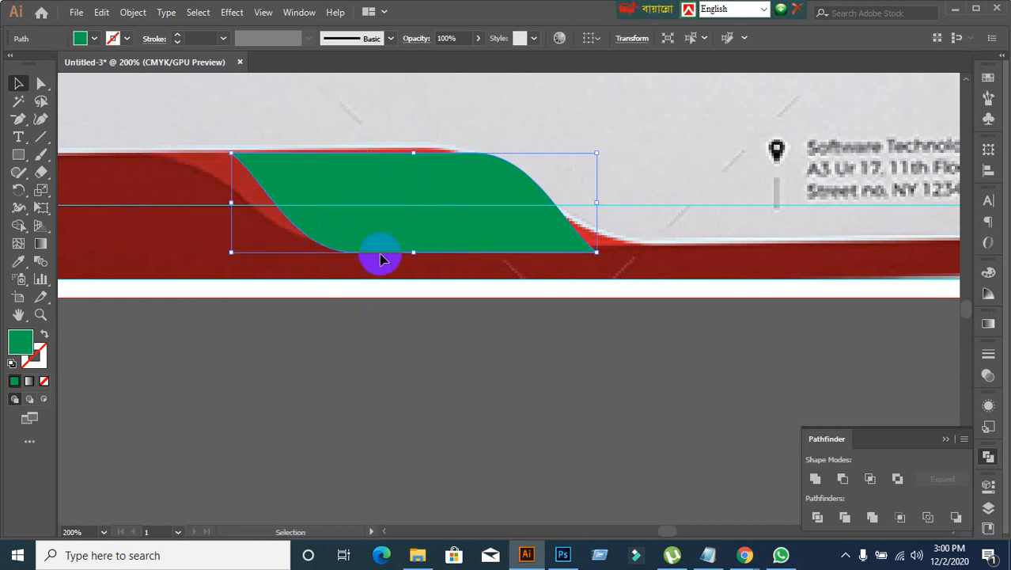
drag(402, 212, 330, 211)
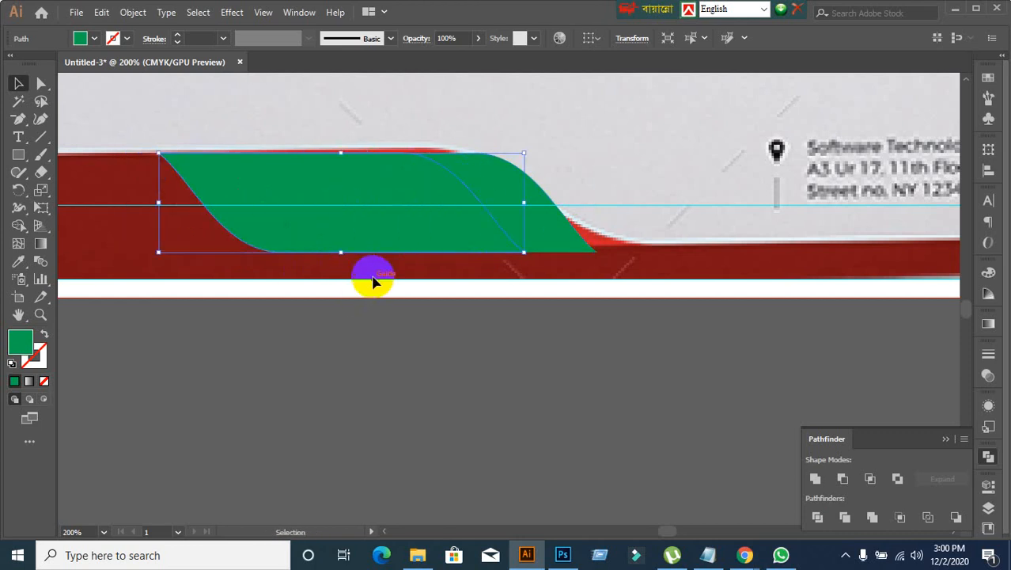
click(94, 40)
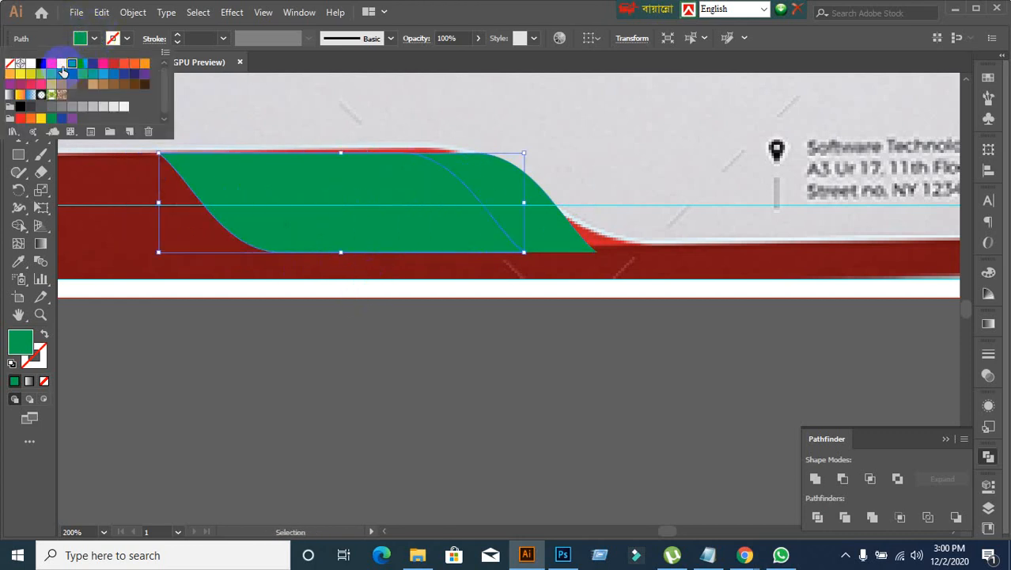
click(64, 71)
click(247, 350)
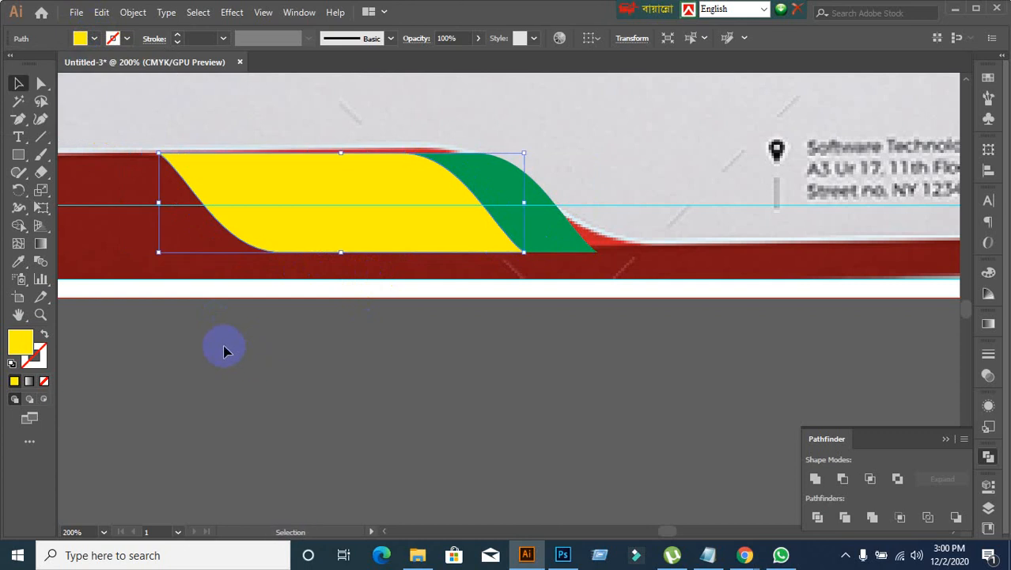
Step: Send the yellow wave backward behind the green one so only its left strip shows
click(224, 349)
click(288, 223)
key(ctrl+bracketleft)
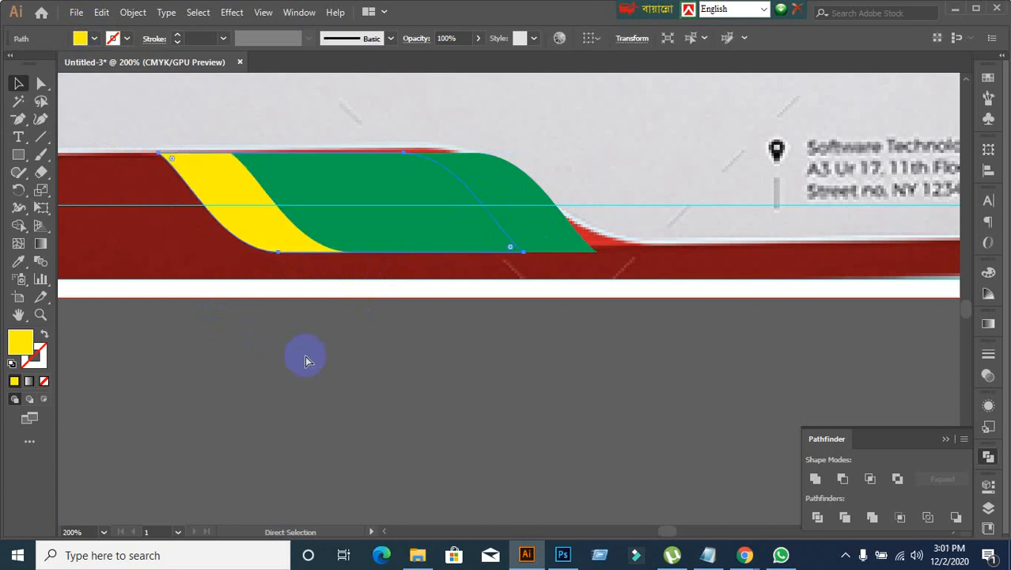
click(305, 355)
Step: Move both waves up off the footer to compare them with the reference, and undo the move
scroll(308, 353, down, 2)
key(space)
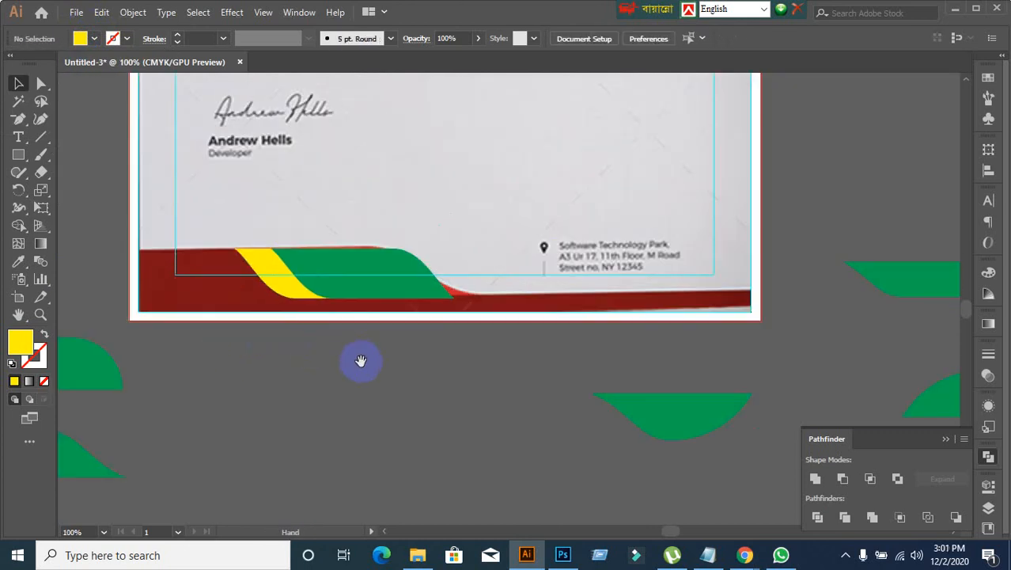
drag(359, 361, 433, 292)
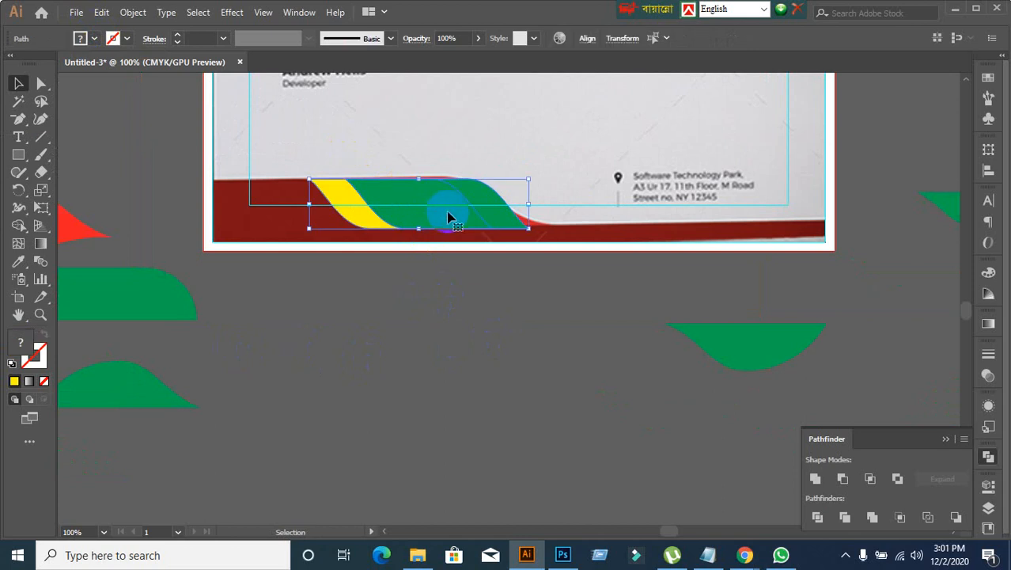
drag(452, 214, 490, 117)
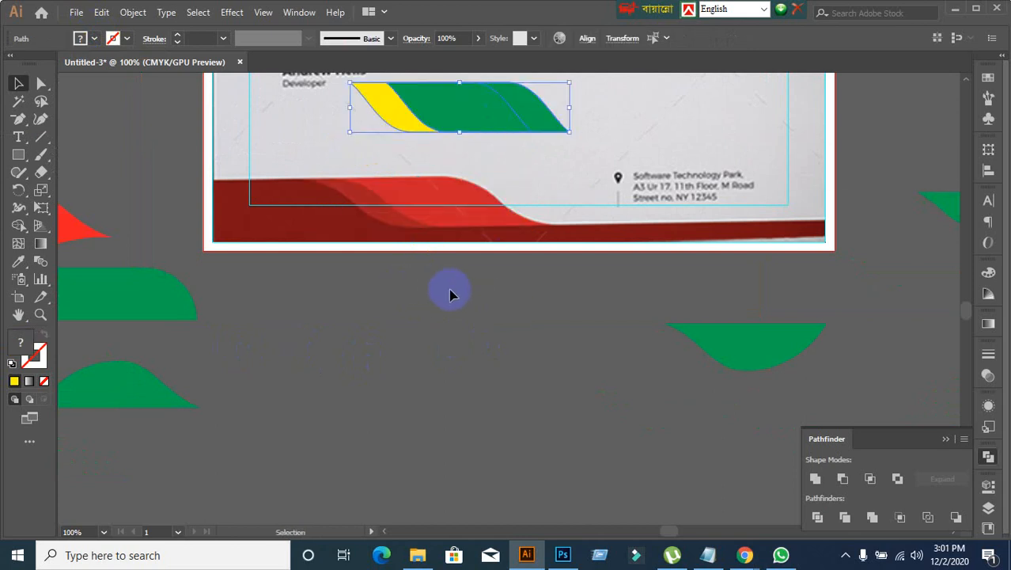
key(a)
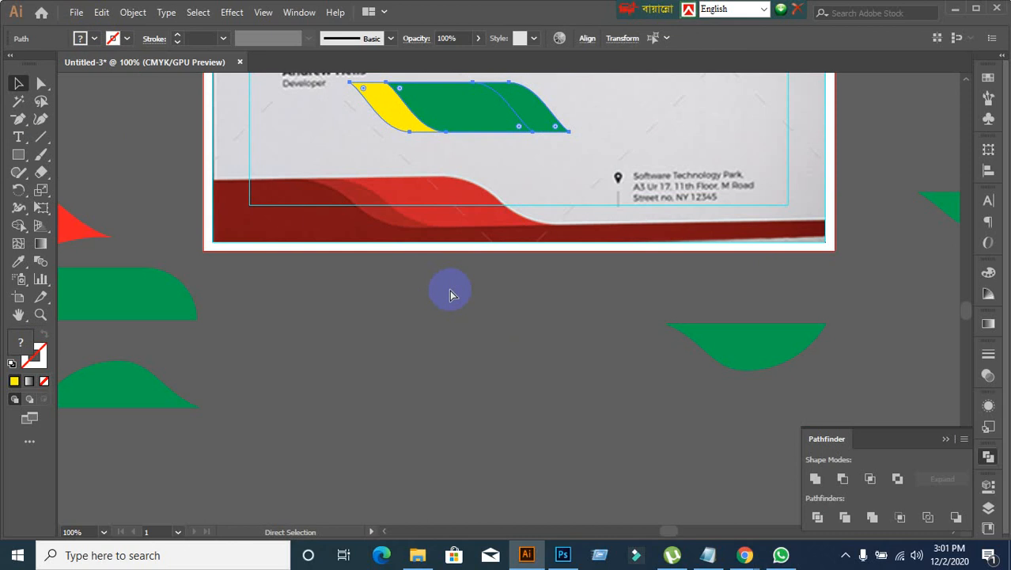
key(ctrl+z)
key(v)
click(457, 363)
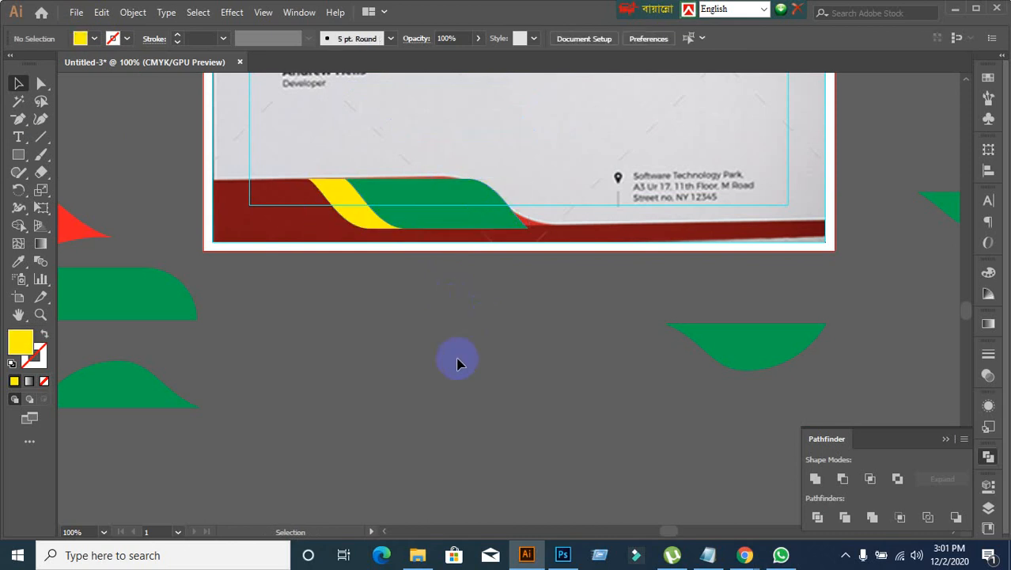
Step: Draw a yellow rectangle over the footer from the page's left edge to under the green wave, and arrange it behind that wave
click(18, 154)
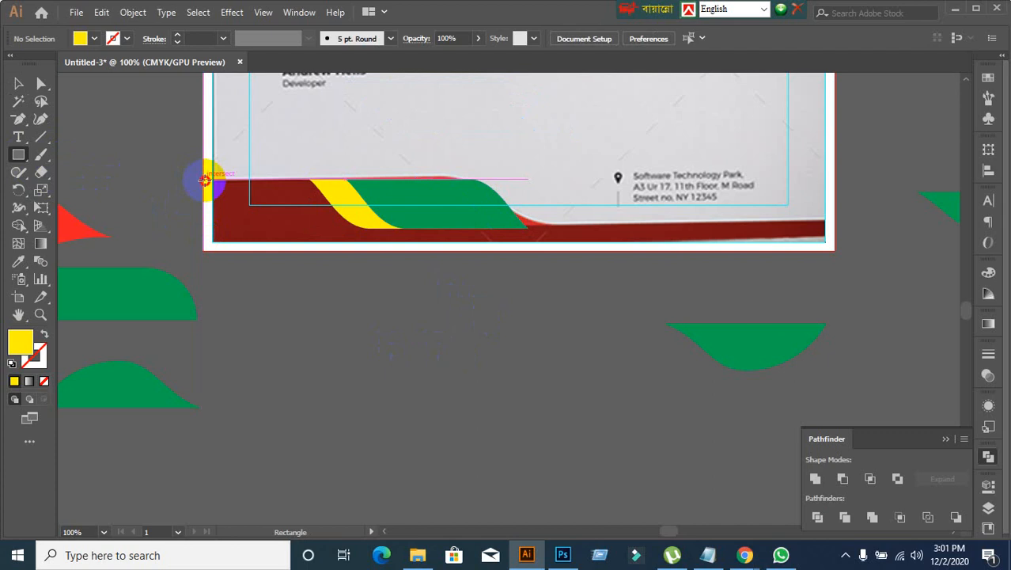
drag(205, 180, 420, 238)
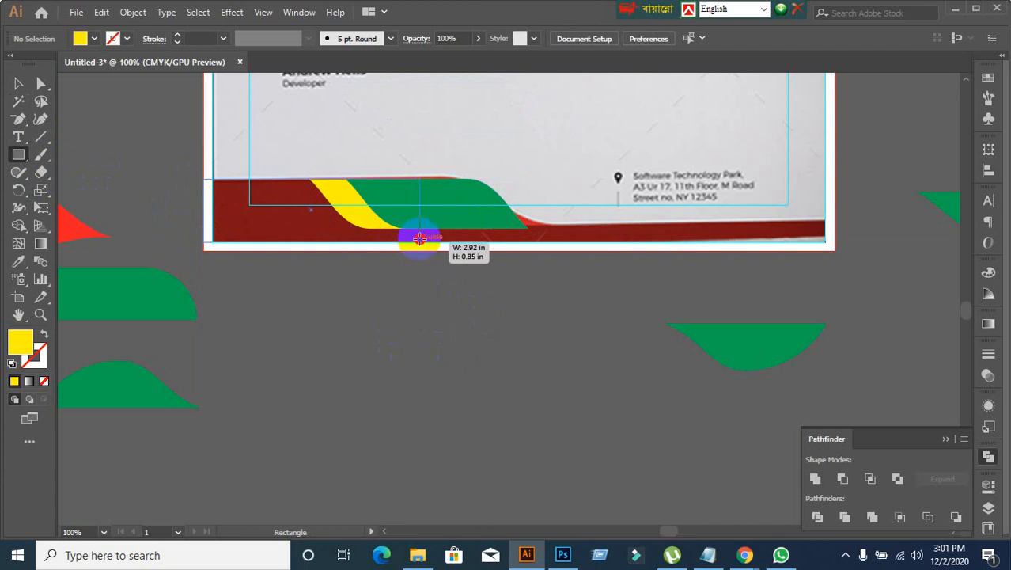
drag(419, 237, 461, 246)
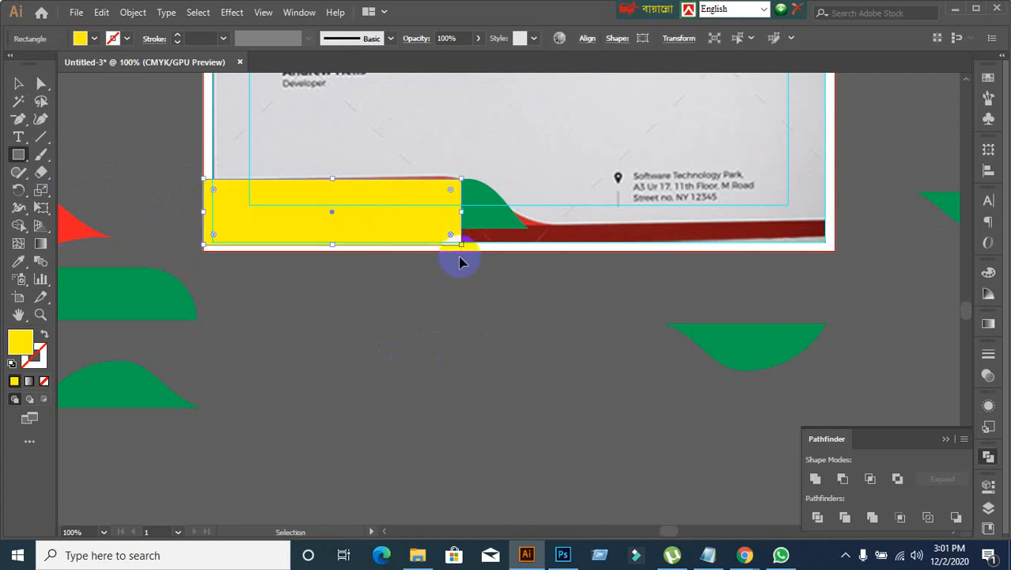
key(ctrl+bracketleft)
key(ctrl+bracketleft)
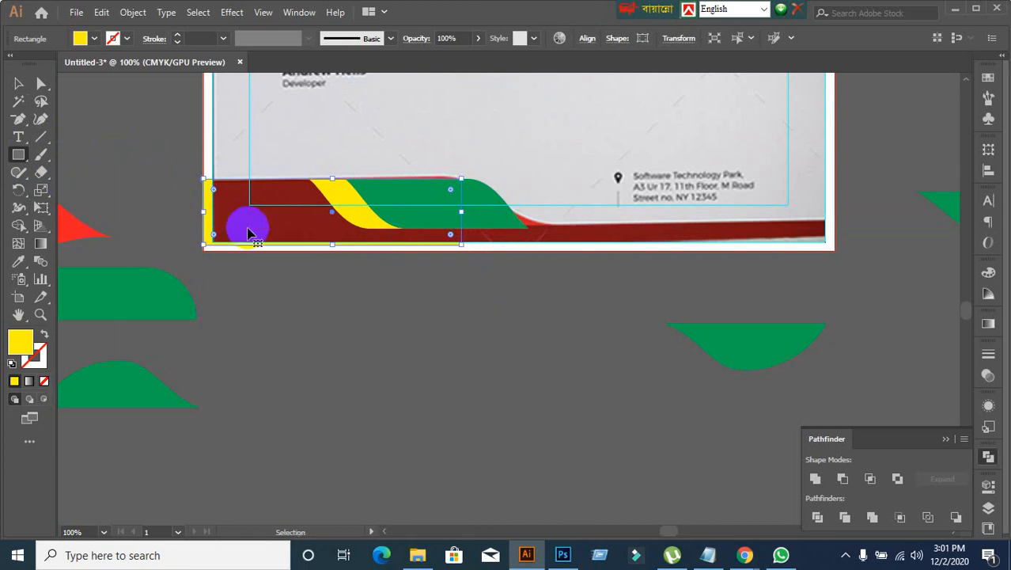
key(ctrl+bracketright)
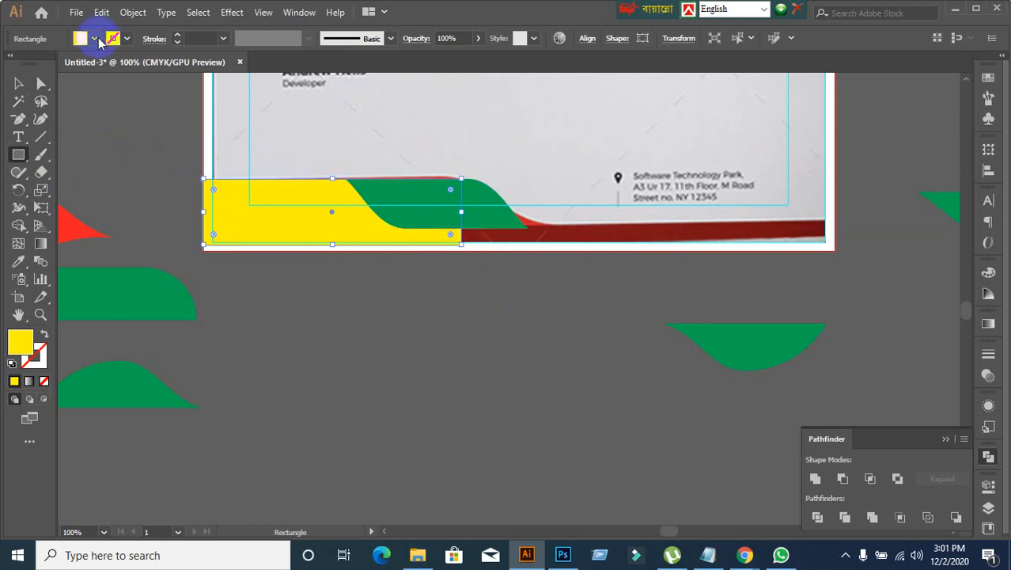
Step: Change the fill of the yellow footer rectangle behind the waves to magenta
click(94, 38)
click(102, 63)
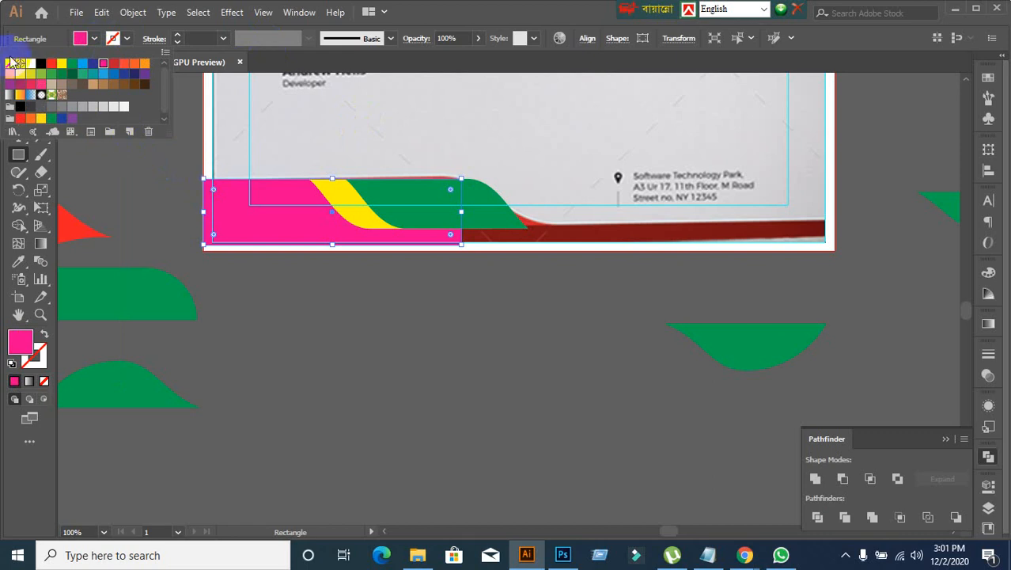
click(458, 4)
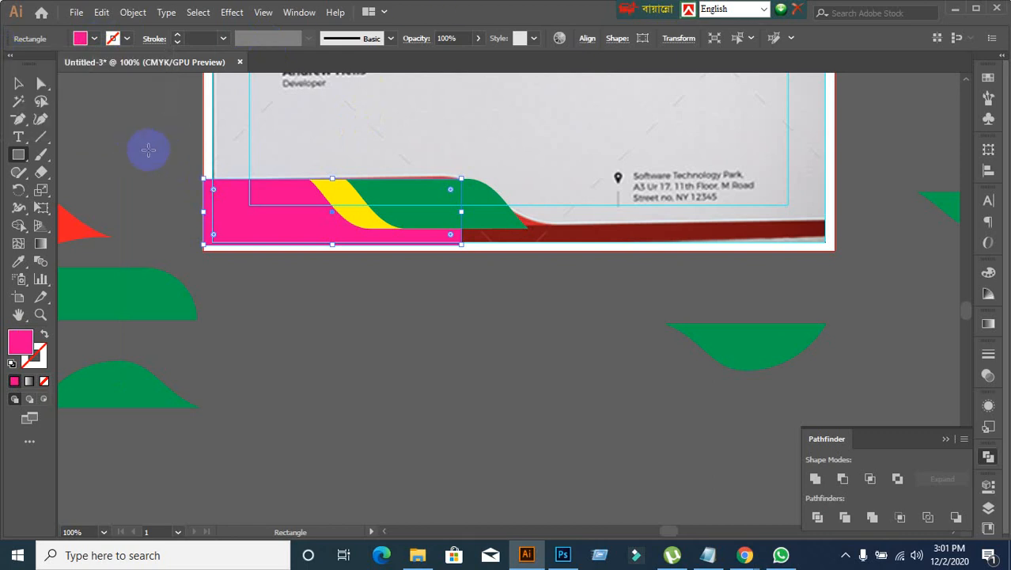
click(20, 83)
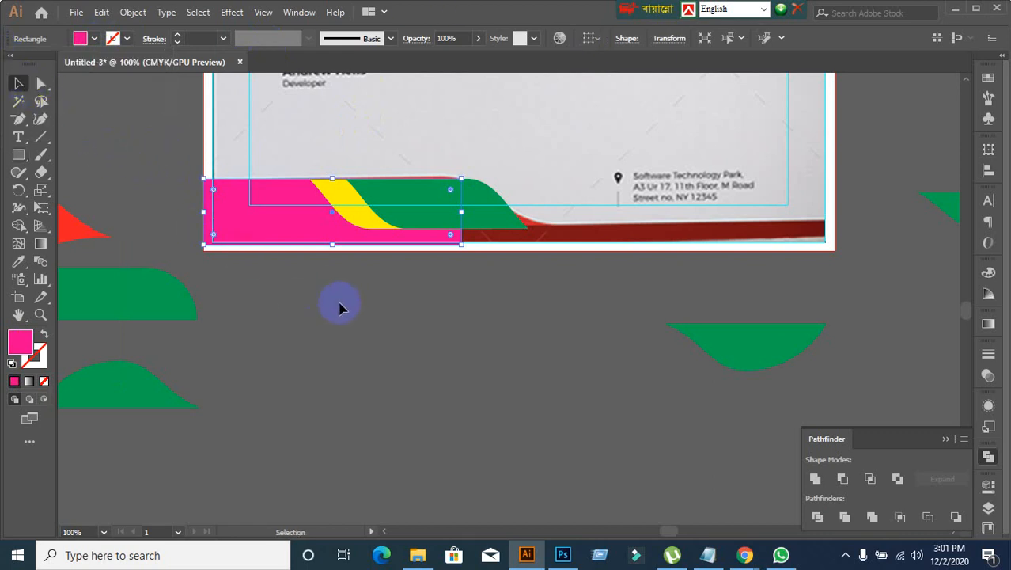
click(379, 353)
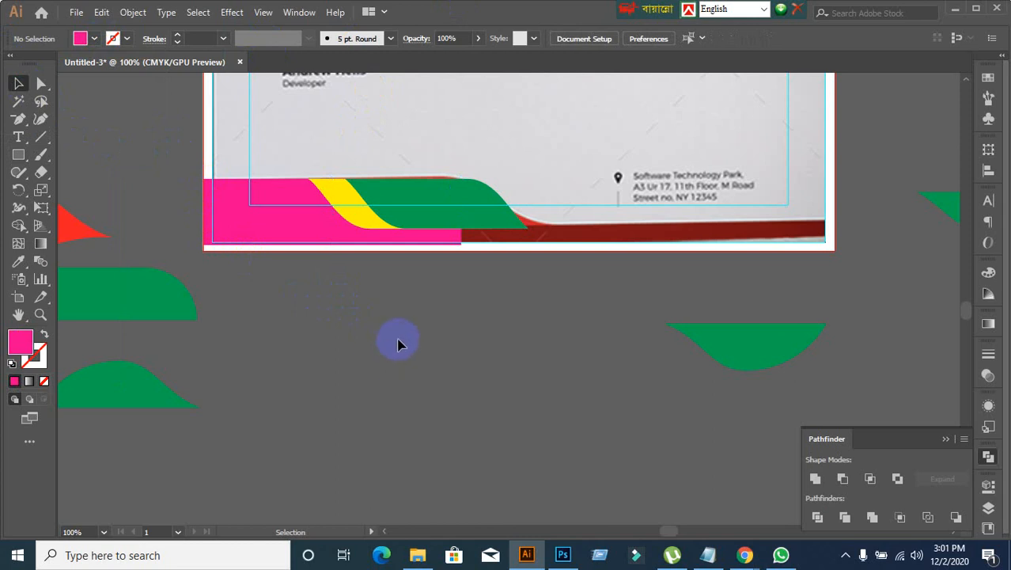
Step: Extend the magenta rectangle's lower edge down to the page's red bleed line
click(293, 234)
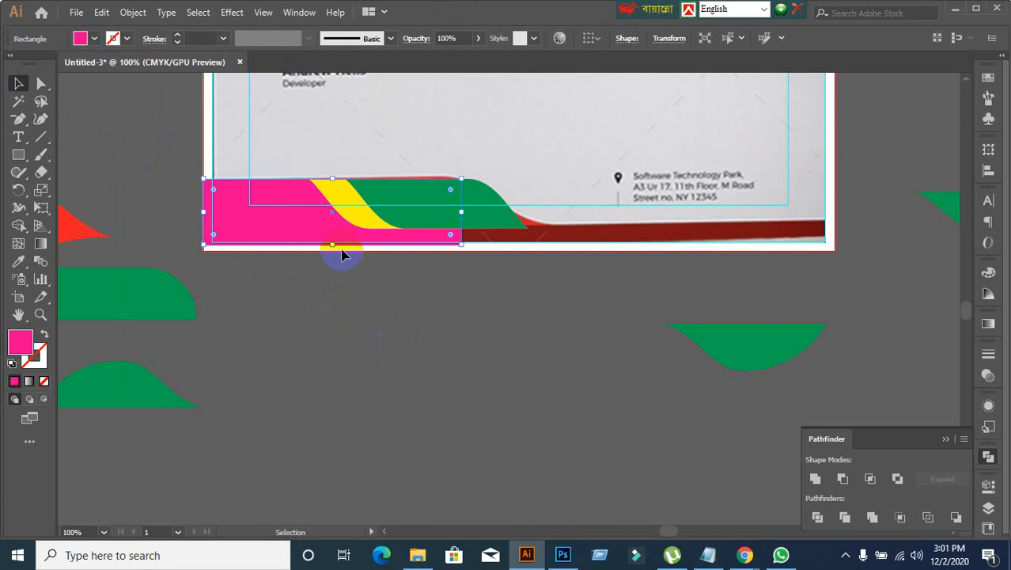
drag(333, 247, 334, 254)
click(348, 317)
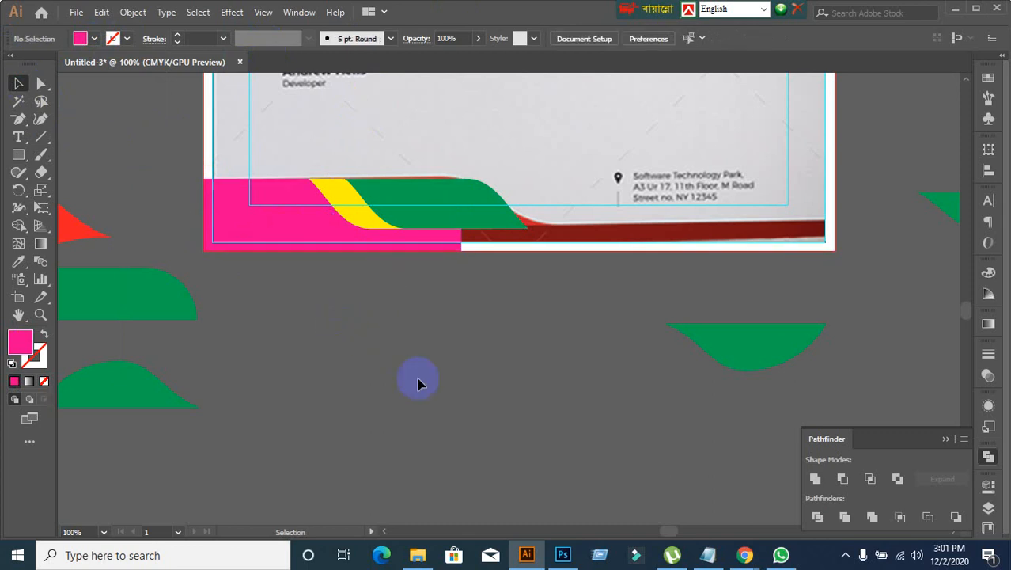
Step: Move the magenta rectangle and both waves together below the page, and shift the nearby green half-leaf shape to the right
drag(428, 218, 553, 385)
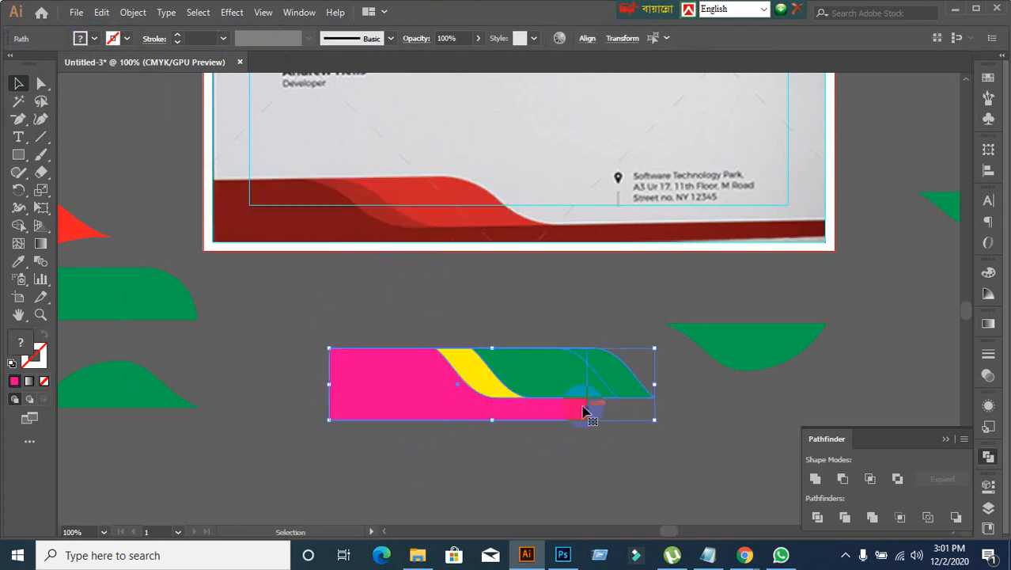
drag(744, 357, 904, 327)
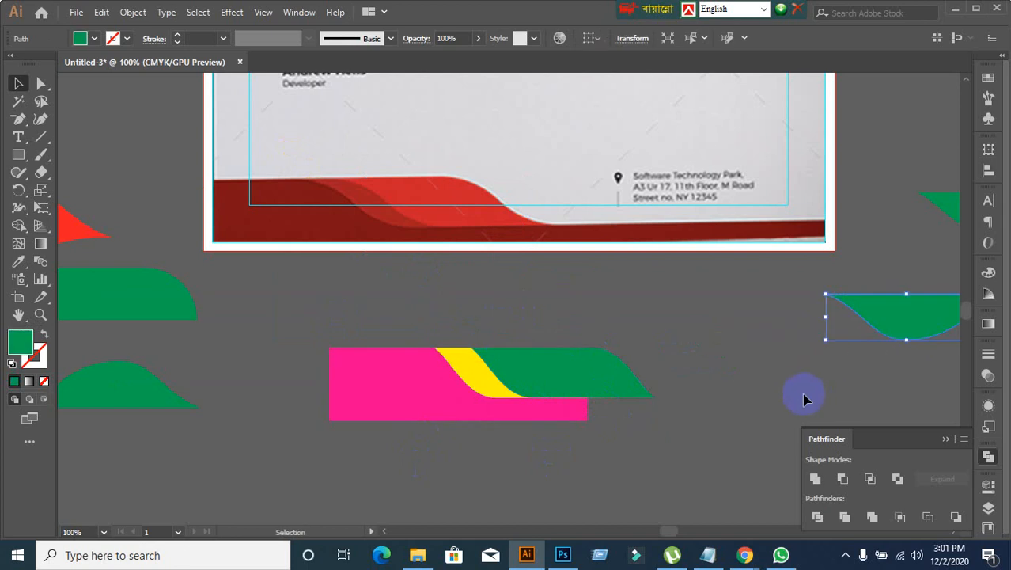
click(683, 453)
click(463, 415)
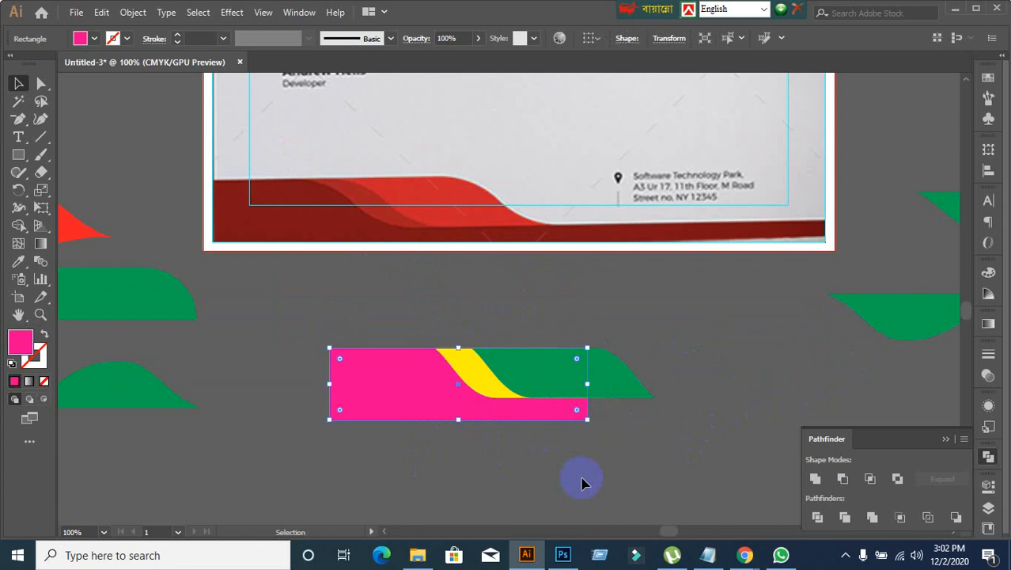
click(577, 482)
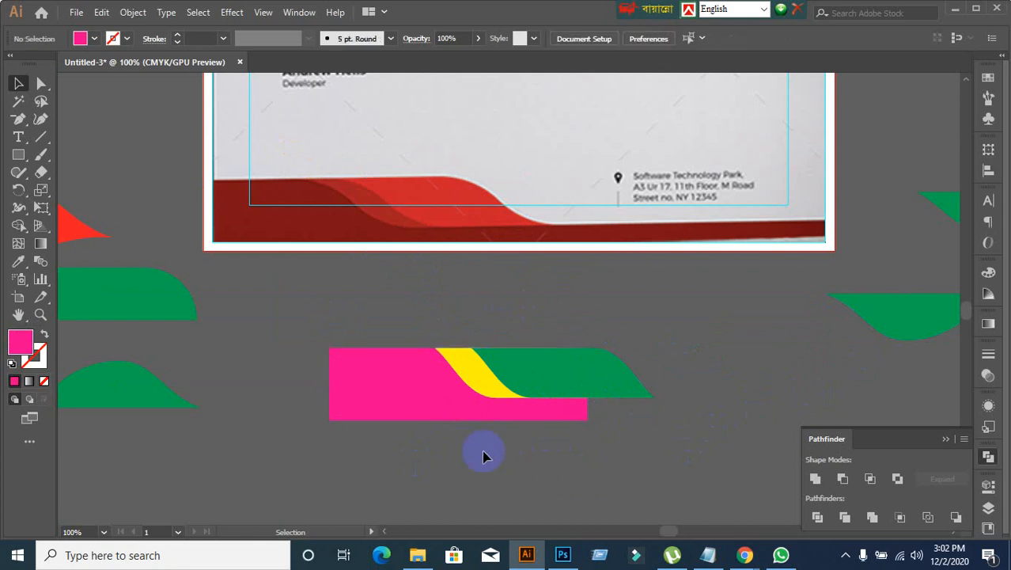
Step: Try placing a copy of the magenta rectangle directly beneath the lower edge of the waves
click(378, 404)
click(455, 454)
click(420, 412)
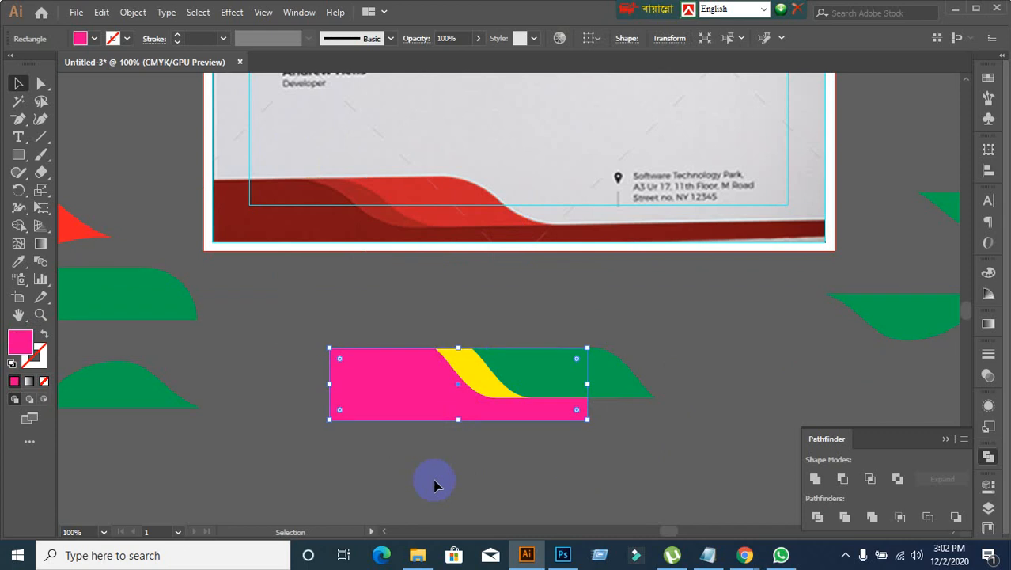
click(393, 440)
drag(387, 413, 393, 470)
key(ctrl+z)
drag(406, 407, 412, 451)
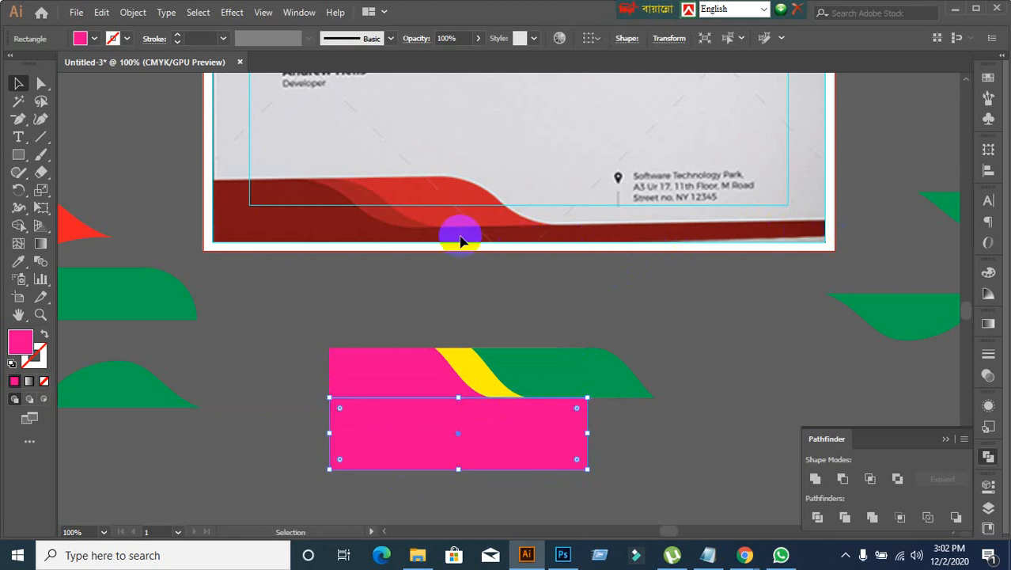
Step: Try stretching the lower magenta rectangle leftward and moving it farther down, undoing each change
drag(329, 437, 256, 437)
click(590, 433)
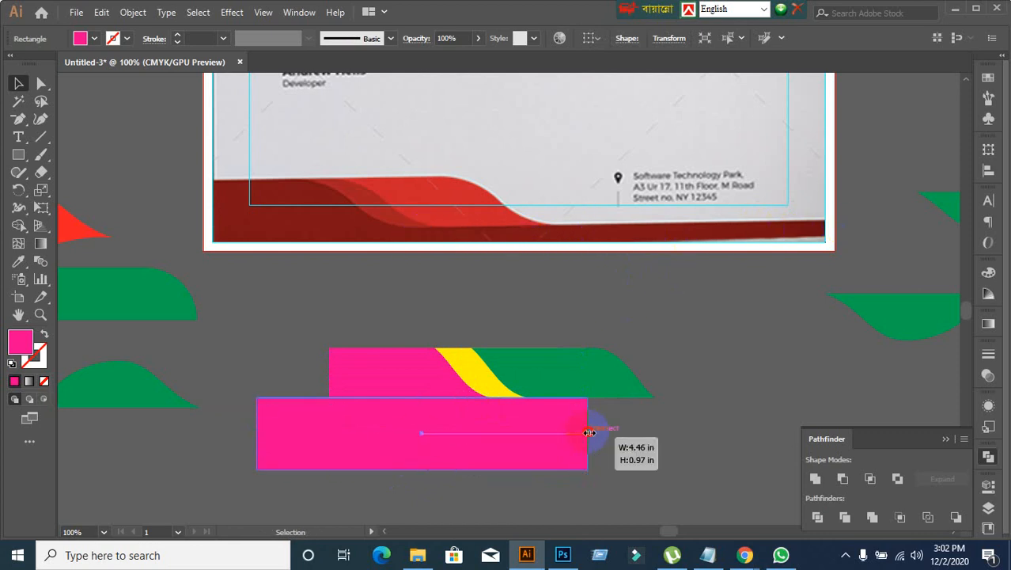
key(ctrl+z)
click(682, 468)
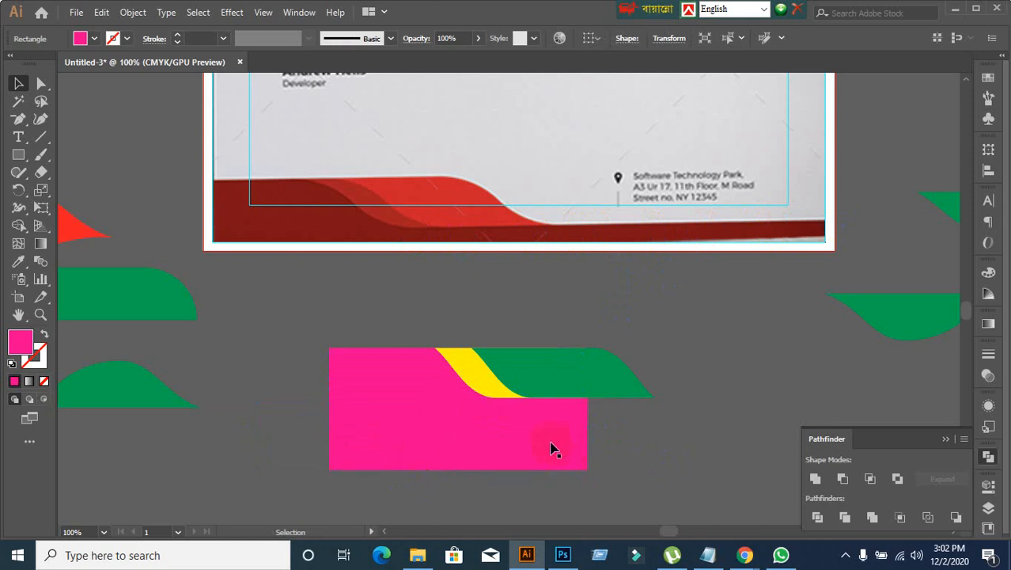
drag(551, 448, 569, 524)
key(ctrl+z)
click(565, 493)
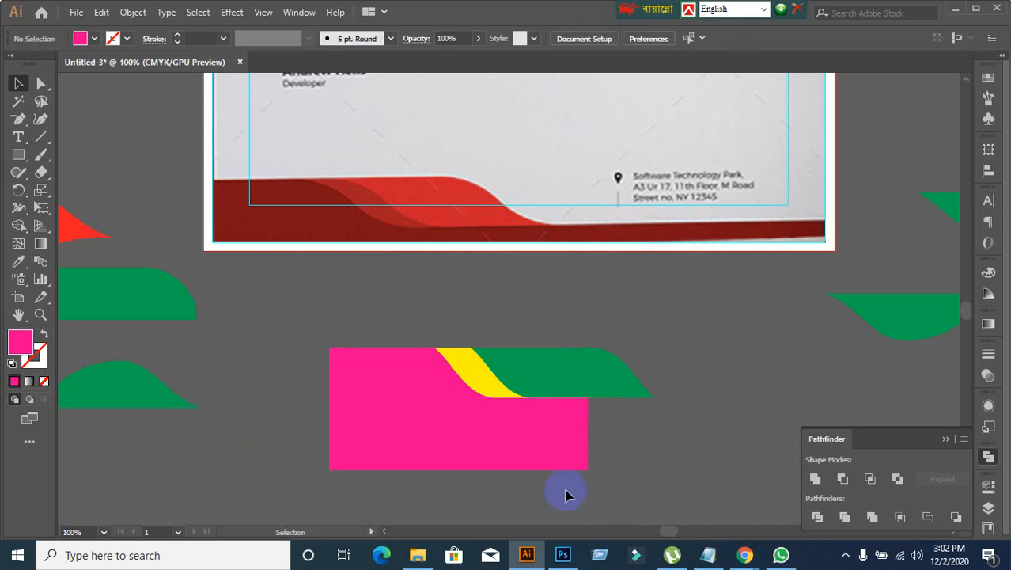
Step: Move the lower magenta copy away from the waves and delete it
click(431, 463)
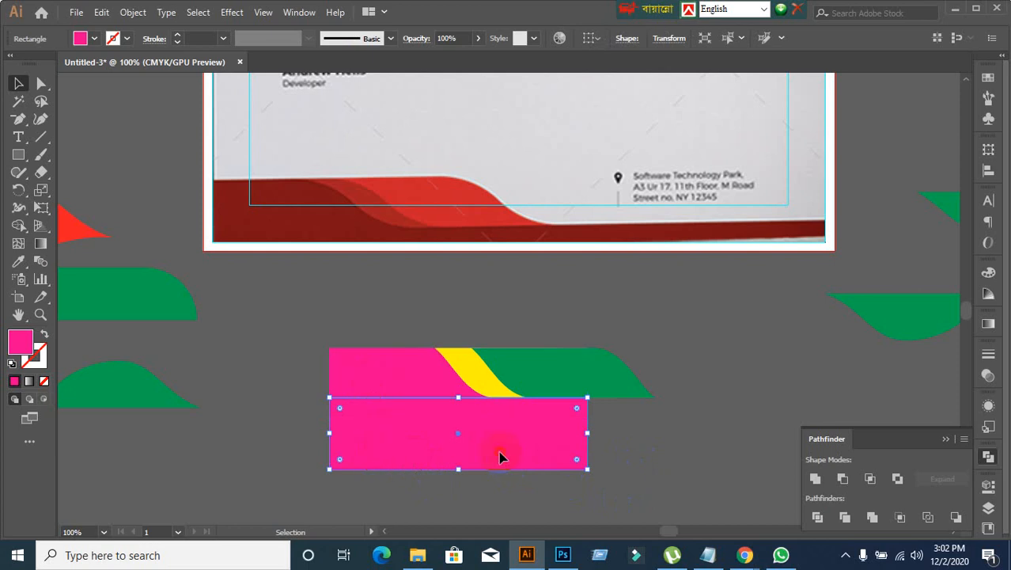
drag(499, 457, 500, 485)
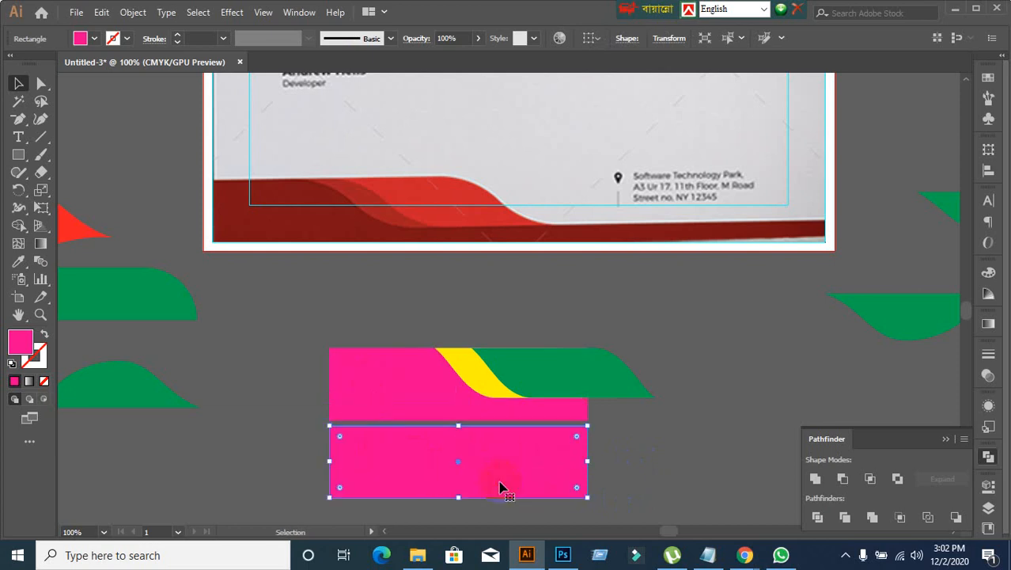
key(ctrl)
key(ctrl+z)
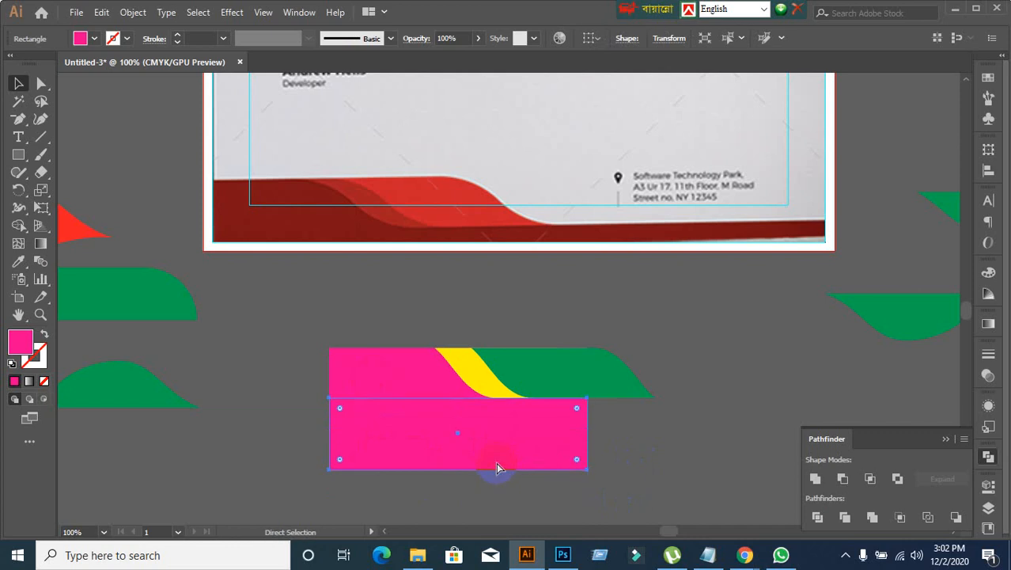
drag(498, 467, 539, 500)
key(Delete)
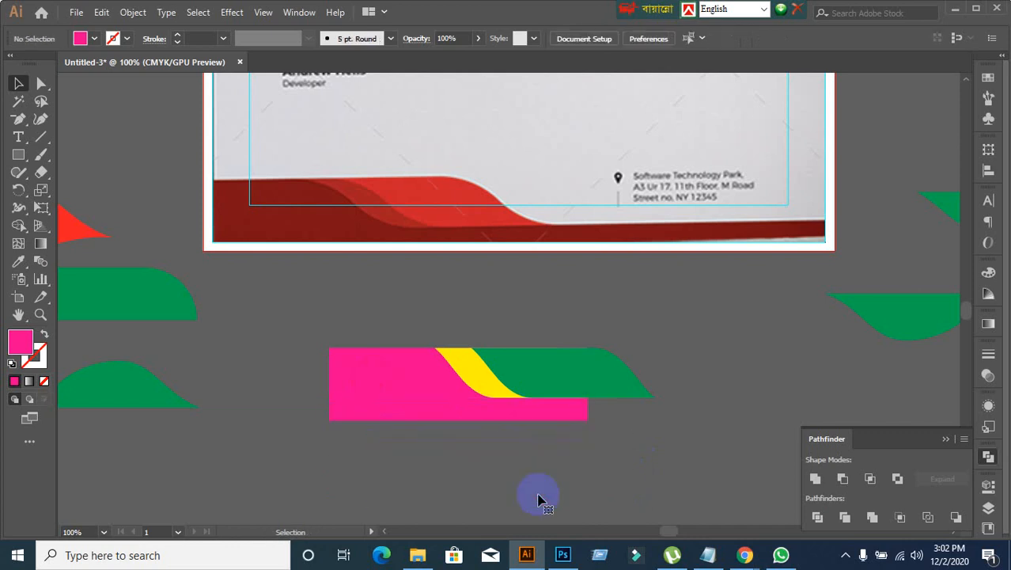
Step: Duplicate the magenta rectangle in place behind the waves, moving the copy down to check it and undoing the move
drag(580, 442, 501, 284)
scroll(362, 261, up, 1)
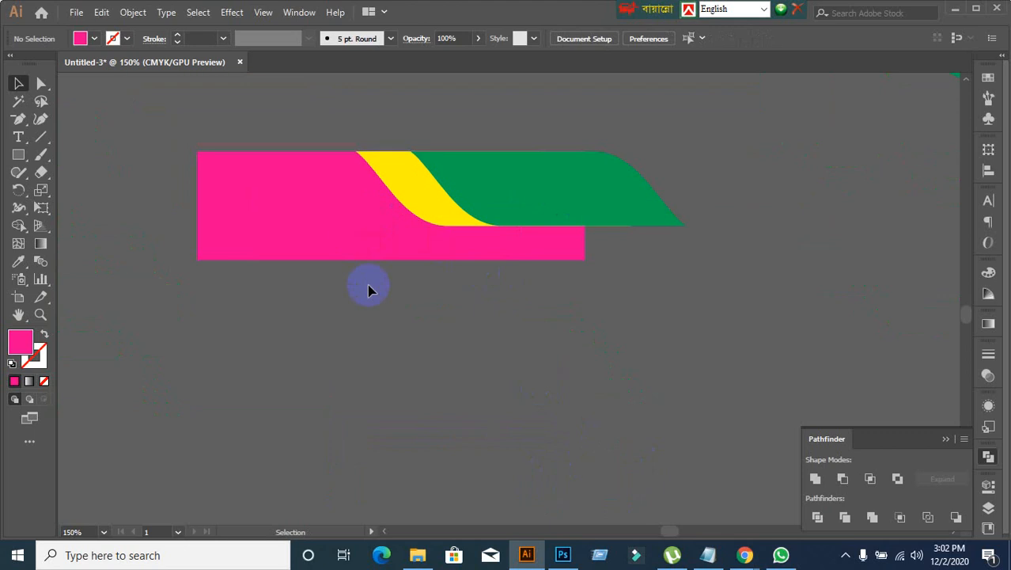
scroll(395, 335, down, 1)
drag(395, 335, 423, 415)
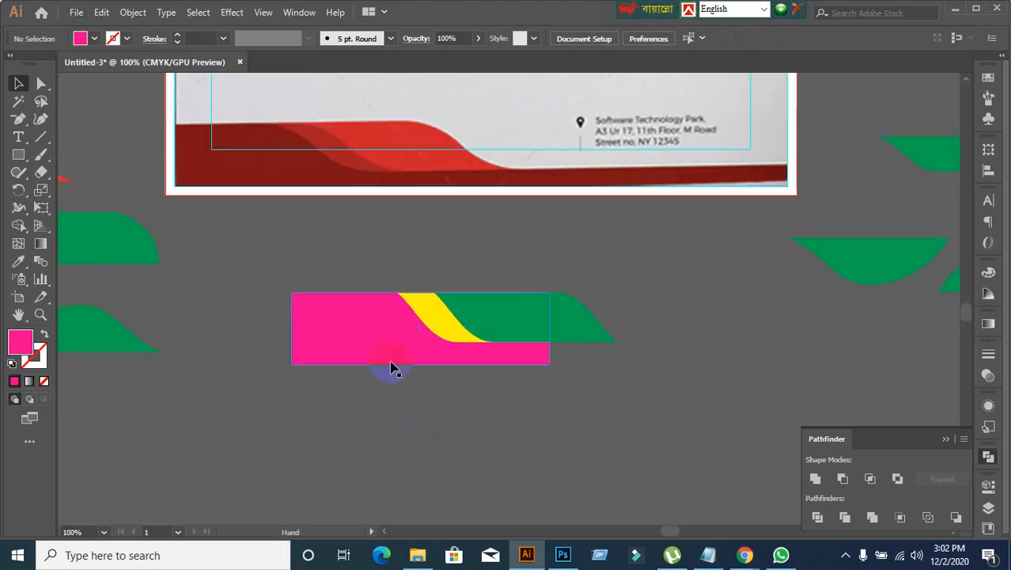
click(369, 317)
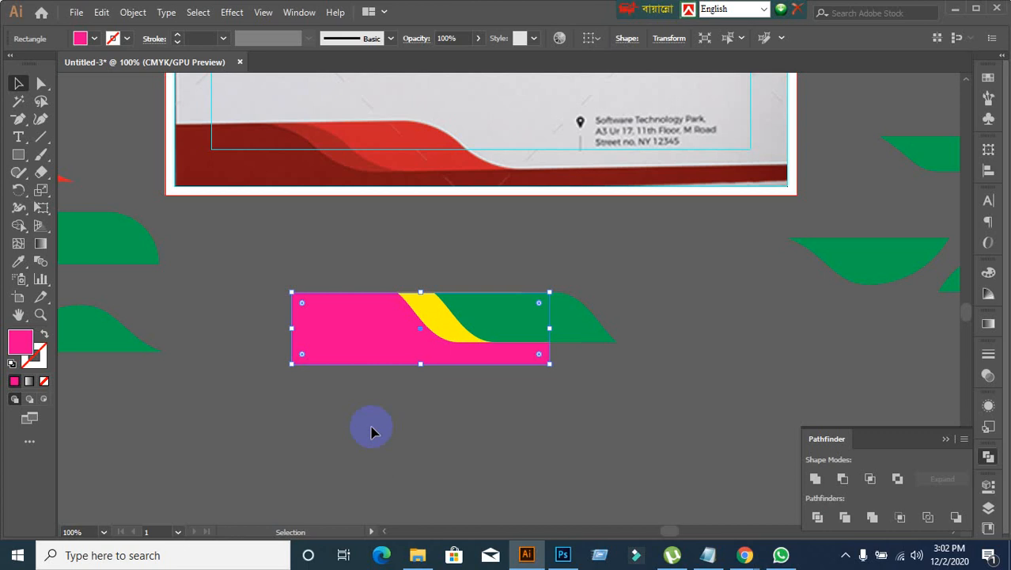
click(357, 429)
drag(347, 335, 361, 394)
key(ctrl+z)
Step: Fill the front copy of the magenta rectangle with red, after trying green
click(82, 38)
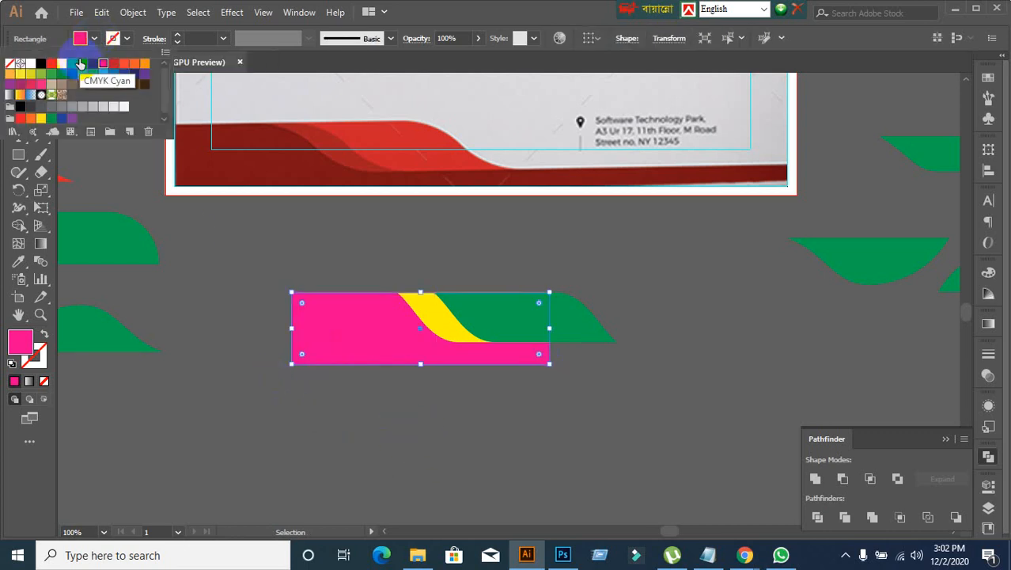
click(71, 64)
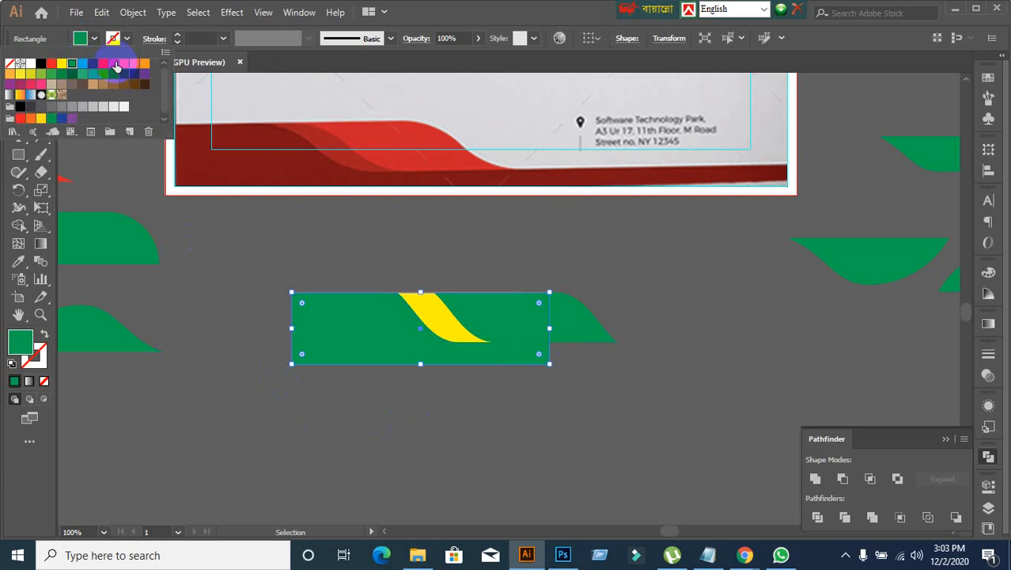
click(116, 65)
click(254, 394)
click(346, 340)
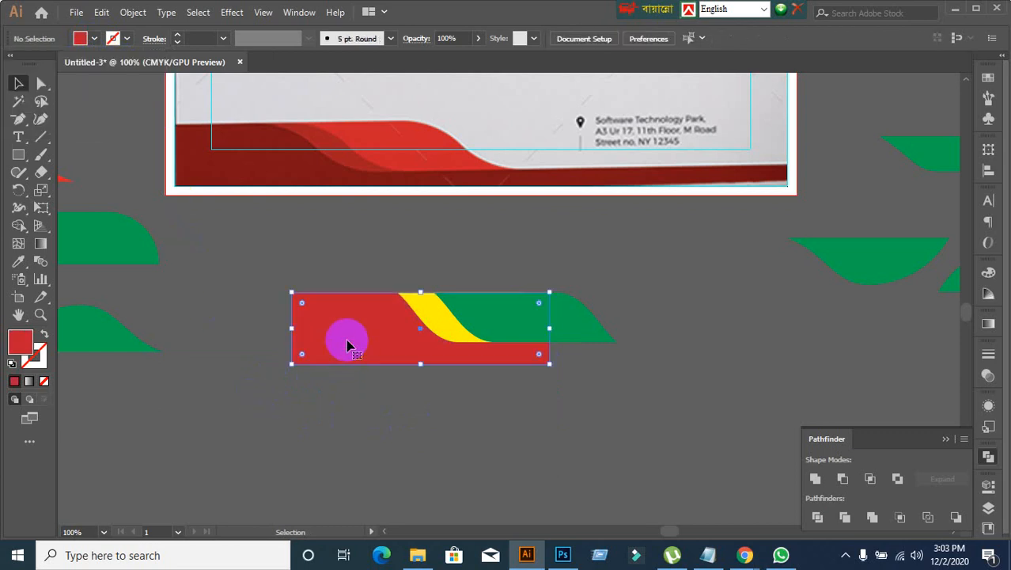
Step: Draw a horizontal line across the red rectangle along the waves' lower edge, and extend its right end past the green wave's tip
drag(41, 136, 98, 140)
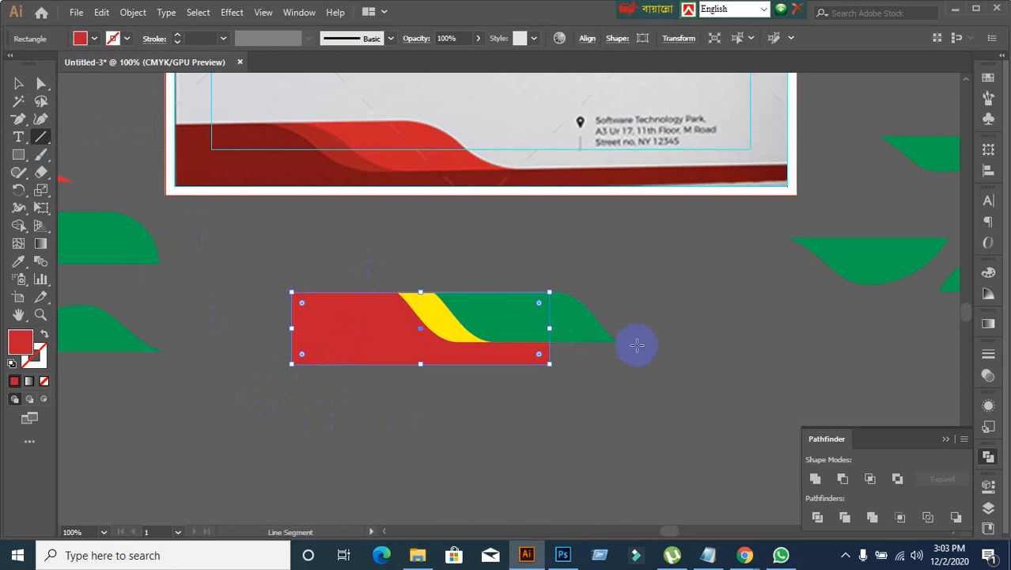
drag(624, 342, 207, 341)
click(41, 83)
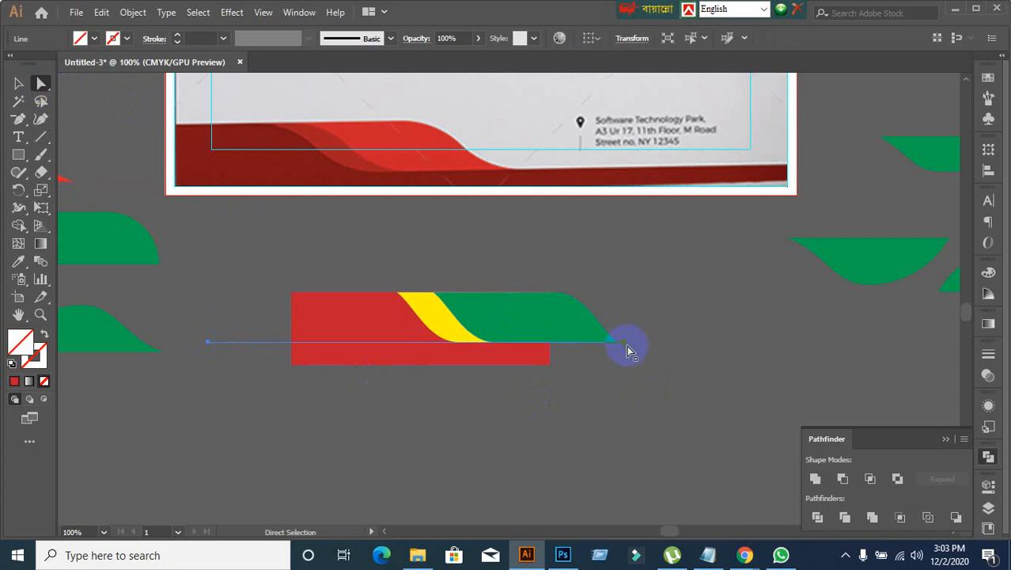
drag(627, 342, 696, 342)
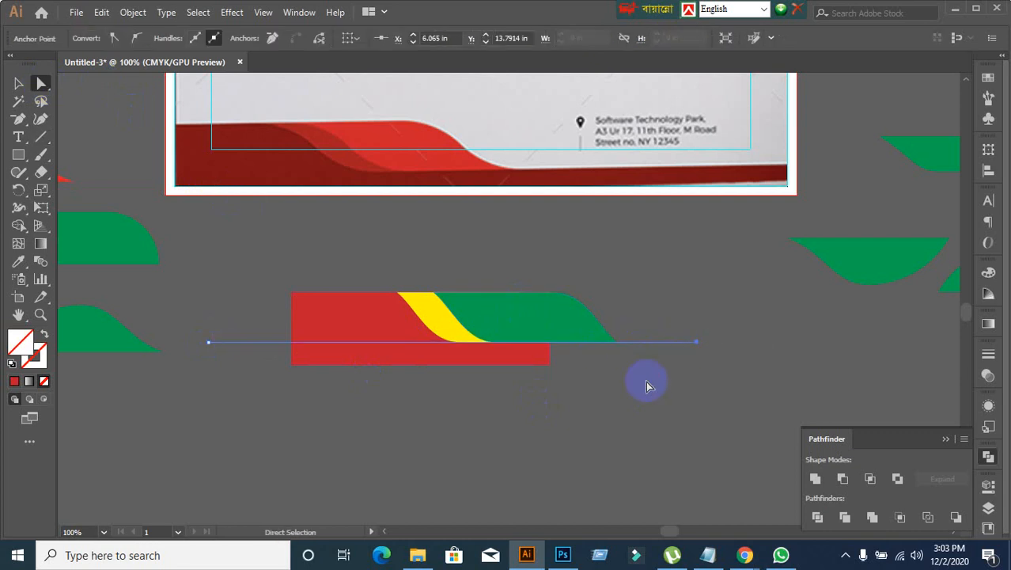
click(18, 83)
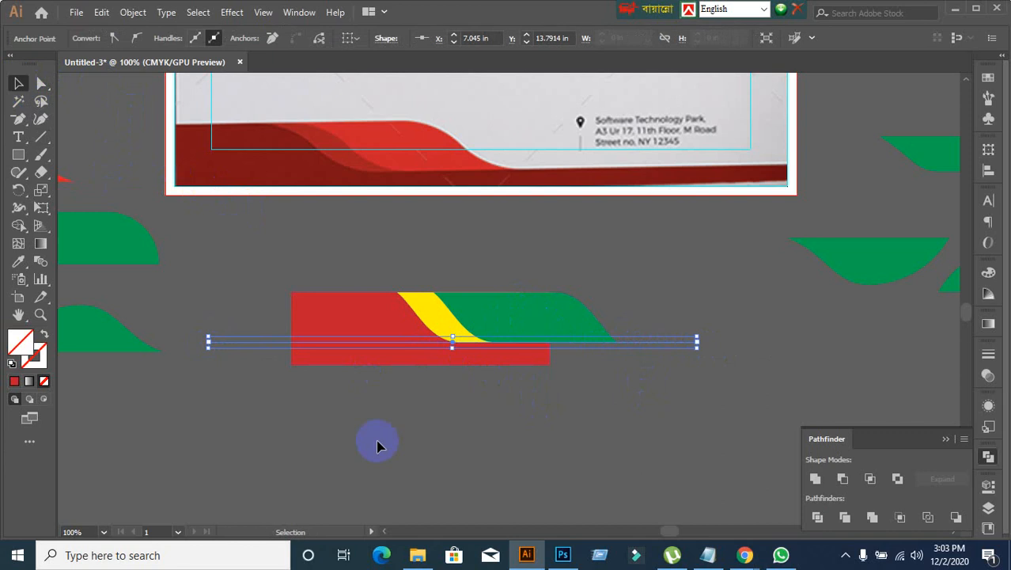
click(382, 428)
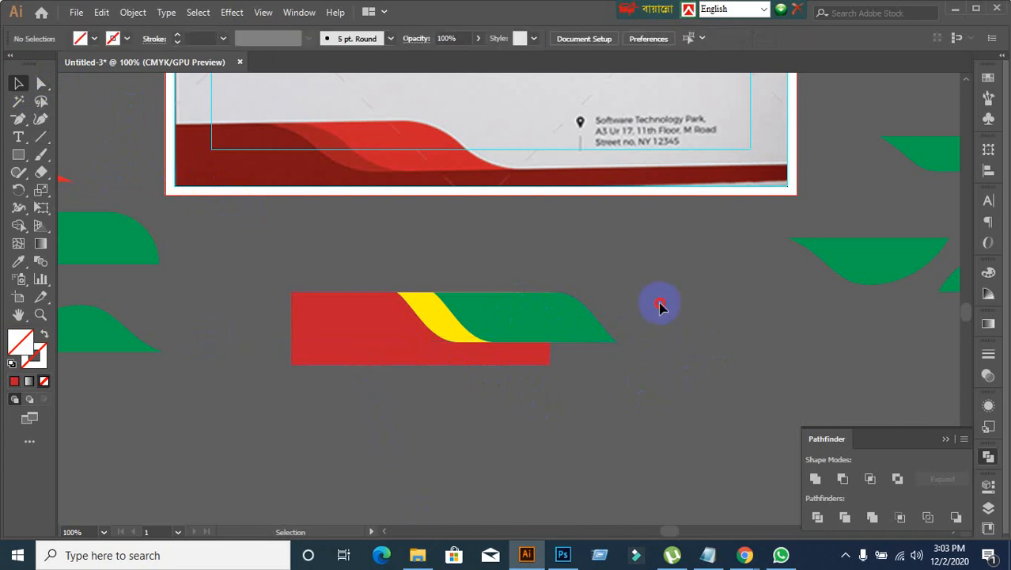
Step: Divide the red rectangle along the horizontal line with Pathfinder, and ungroup the resulting pieces
drag(662, 304, 691, 364)
shift+click(357, 321)
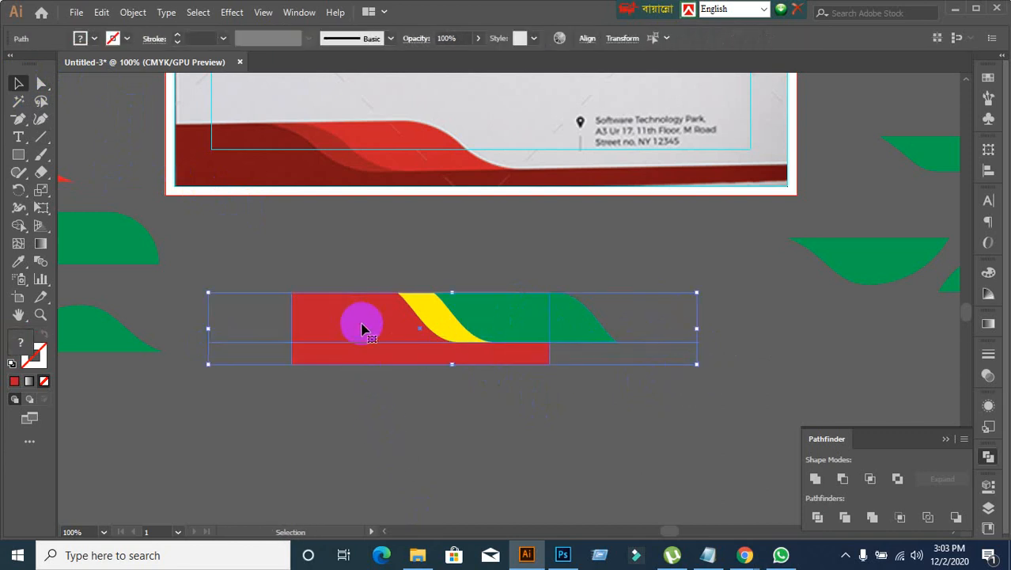
click(819, 517)
right_click(421, 363)
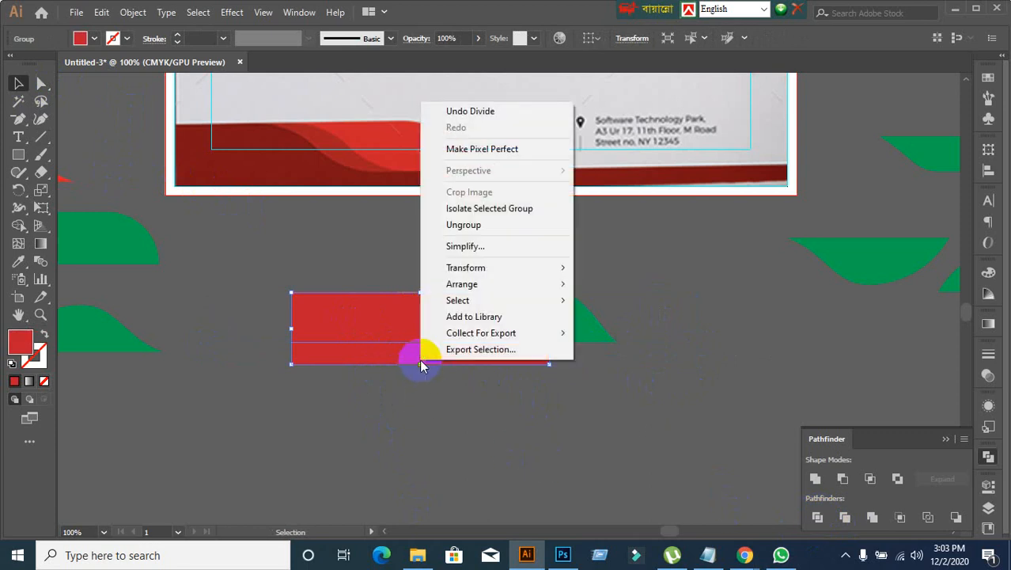
click(464, 224)
Step: Move the upper red piece off the waves and delete it, keeping only the lower red strip
click(556, 361)
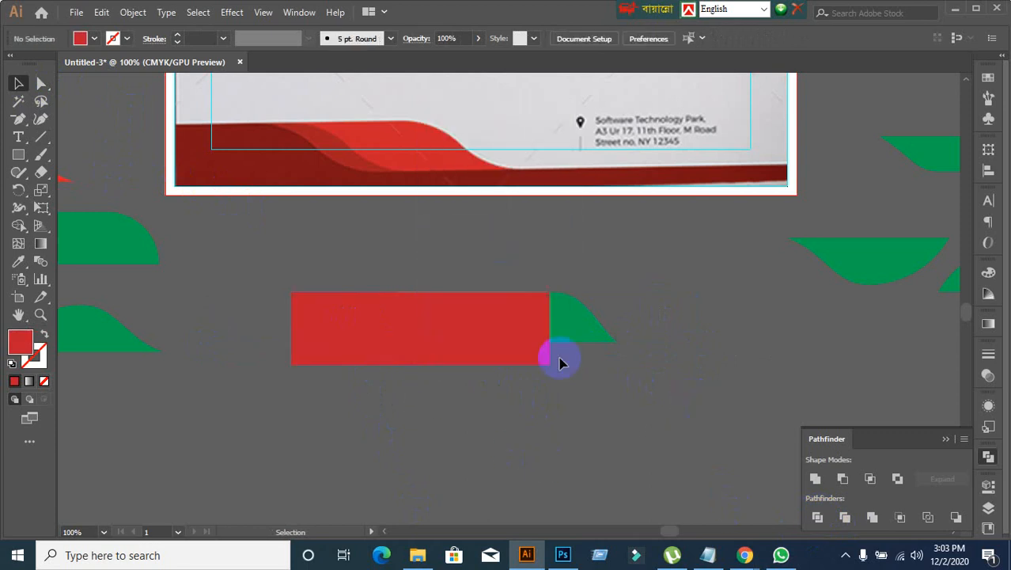
drag(497, 316, 677, 259)
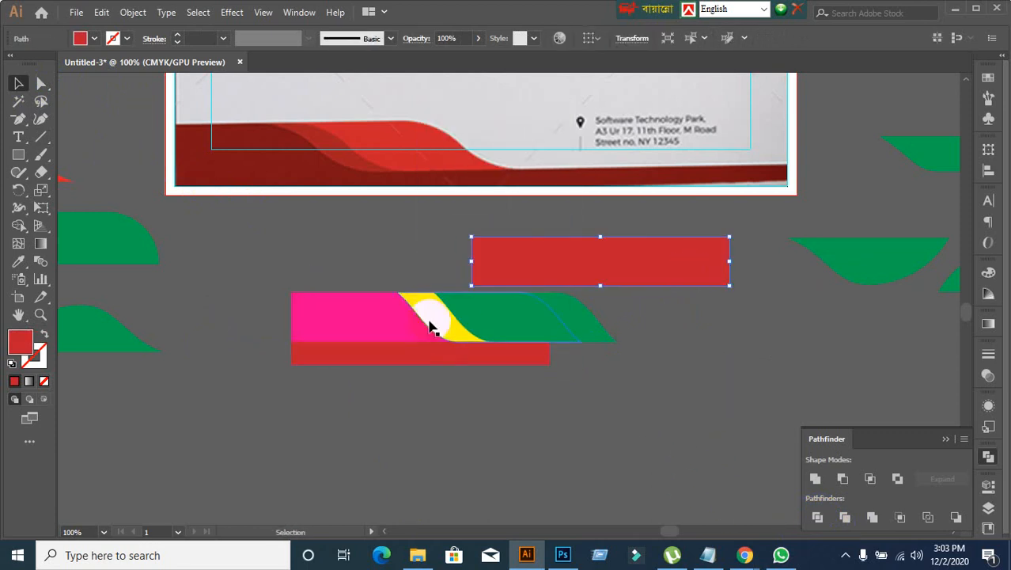
key(Delete)
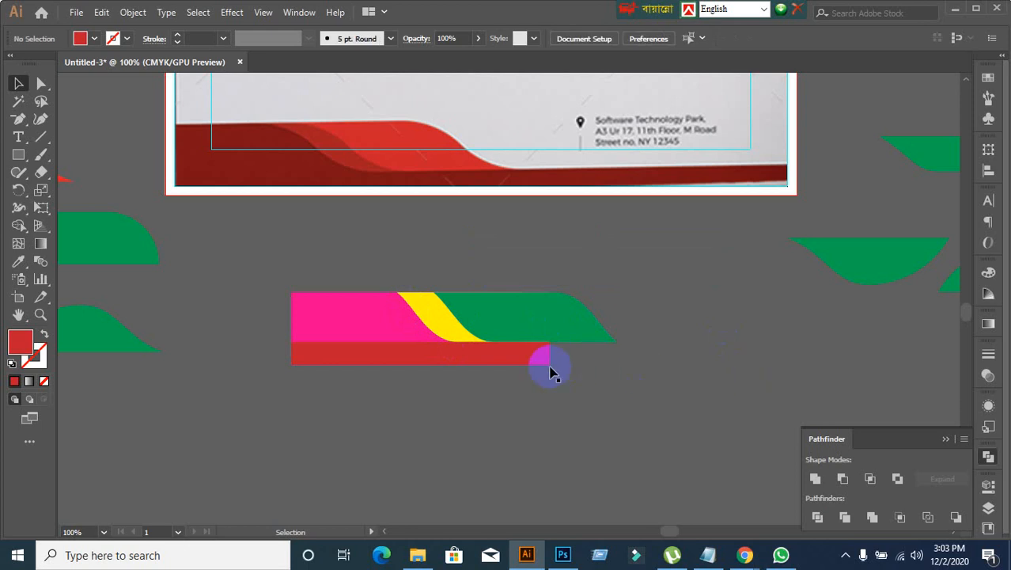
Step: Stretch the red strip's right end well past the green wave, making the strip about 8.7 in wide
click(546, 361)
click(647, 435)
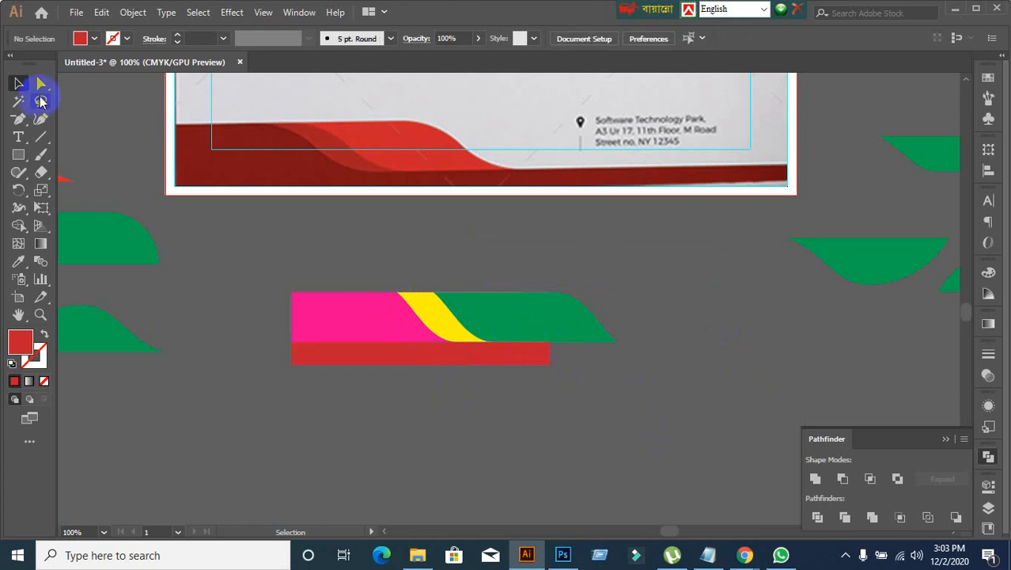
drag(41, 86, 115, 86)
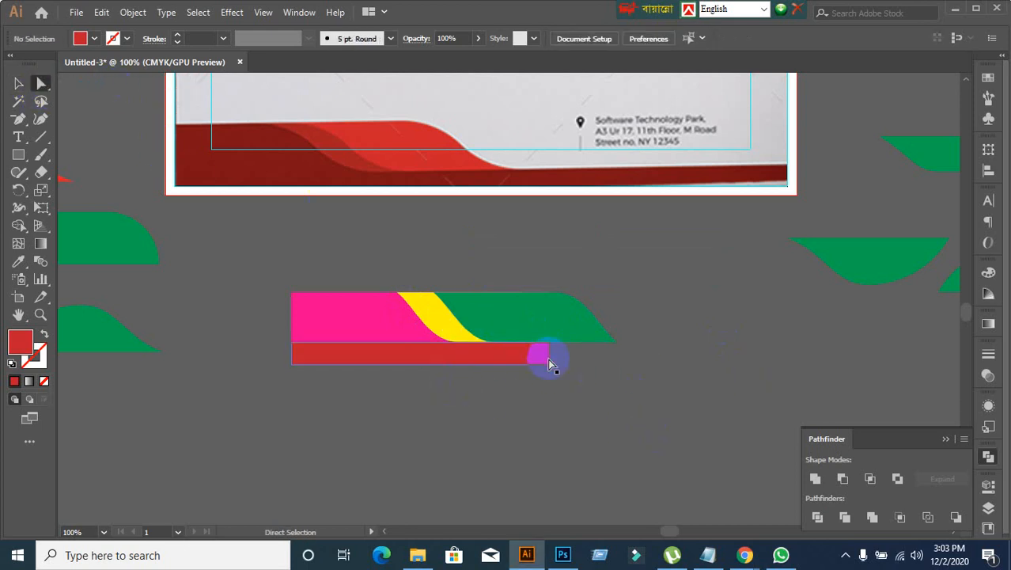
drag(552, 360, 936, 355)
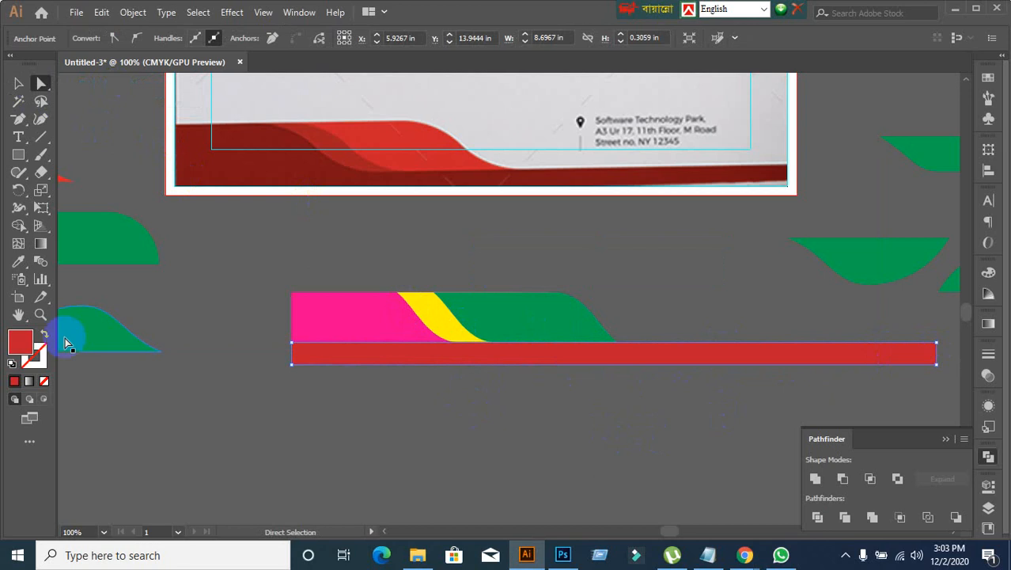
click(18, 84)
click(162, 311)
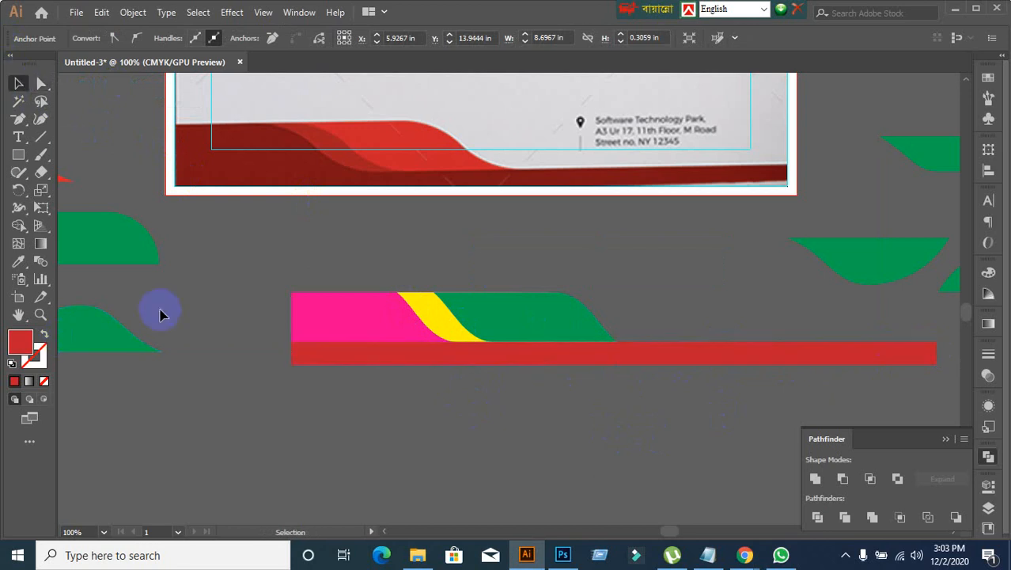
Step: Unite the magenta rectangle with the long red strip in Pathfinder, and arrange the merged red shape behind the yellow and green waves
drag(266, 322, 335, 411)
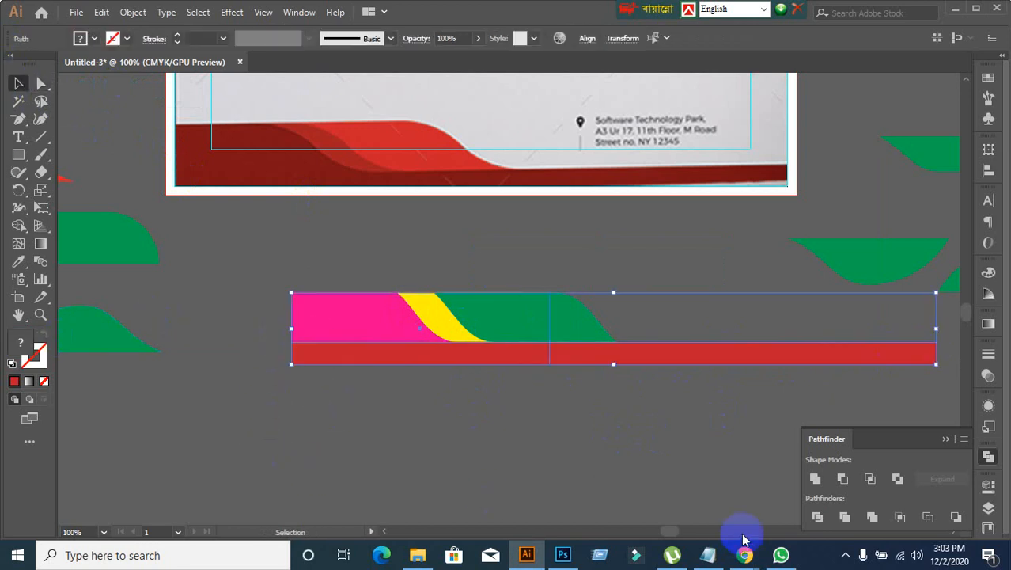
click(554, 465)
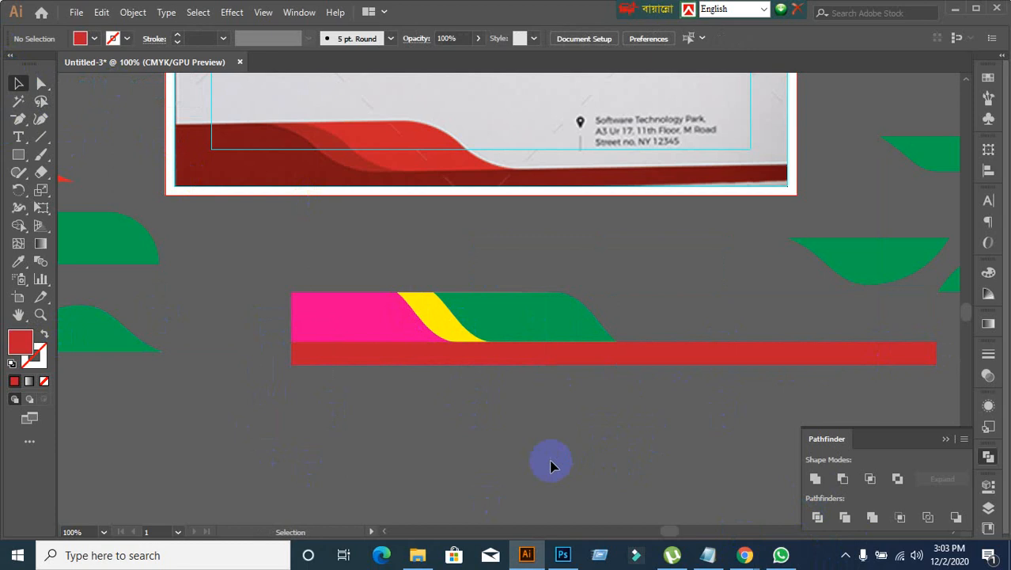
click(337, 317)
shift+click(706, 359)
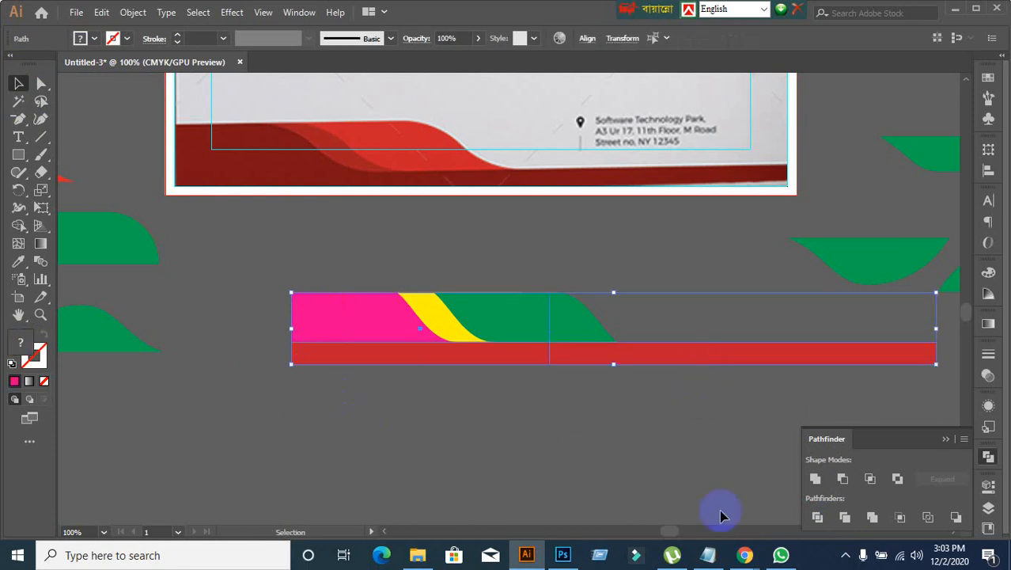
click(816, 481)
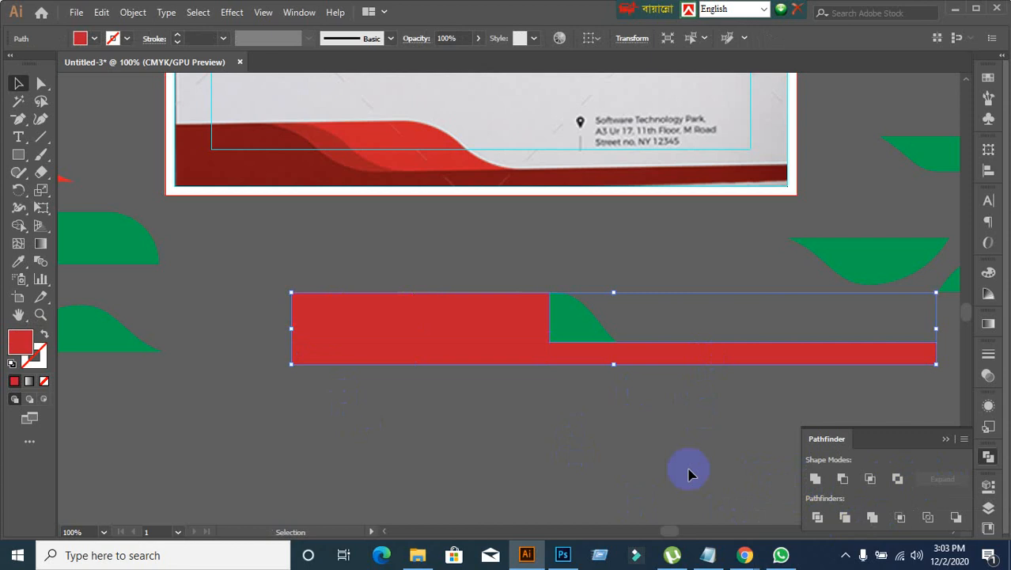
key(ctrl+z)
click(617, 427)
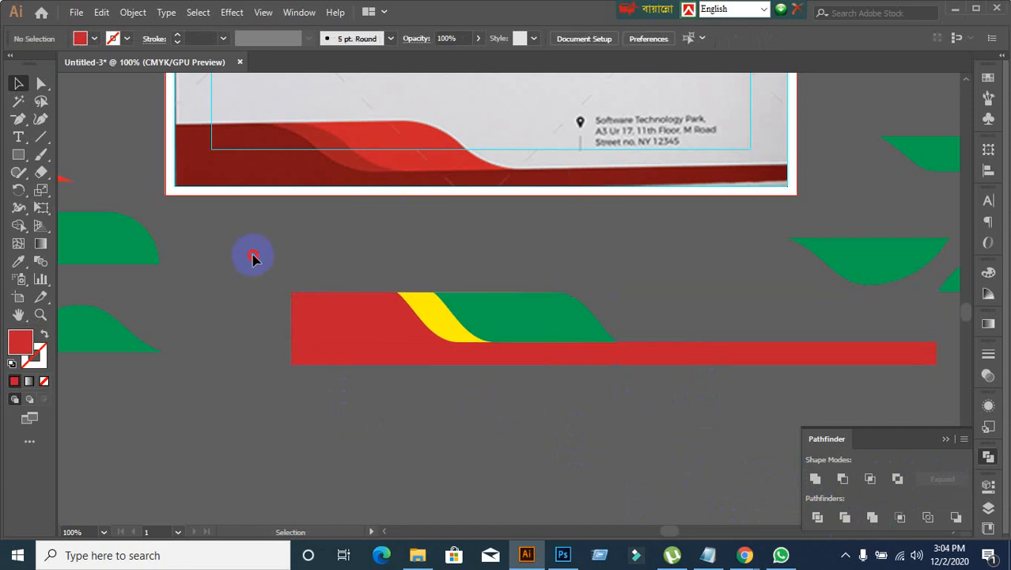
Step: Try the whole footer artwork over the reference image's footer, and move it back below the artboard
drag(253, 258, 616, 410)
drag(558, 350, 467, 358)
click(452, 370)
click(497, 473)
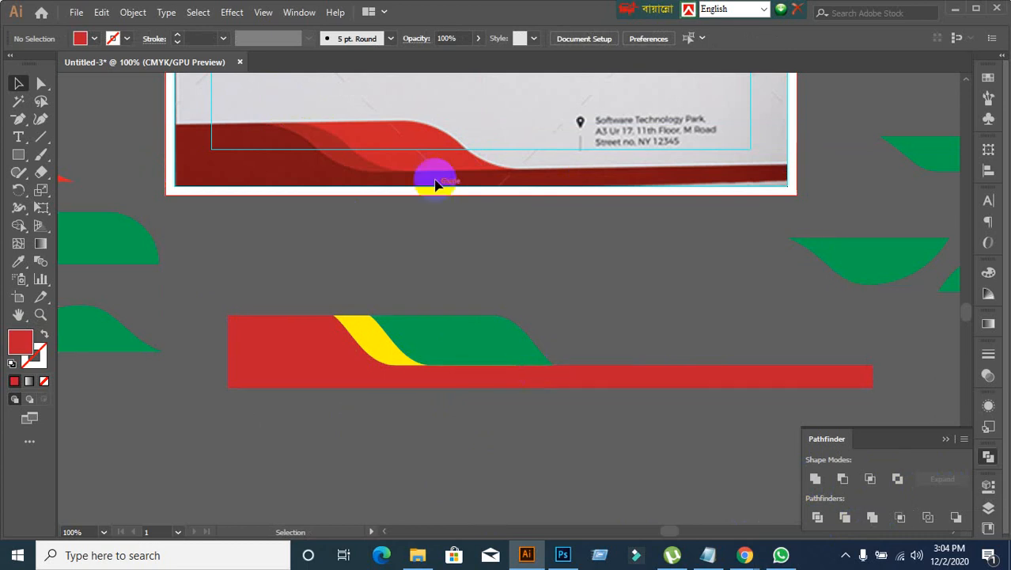
scroll(454, 379, up, 1)
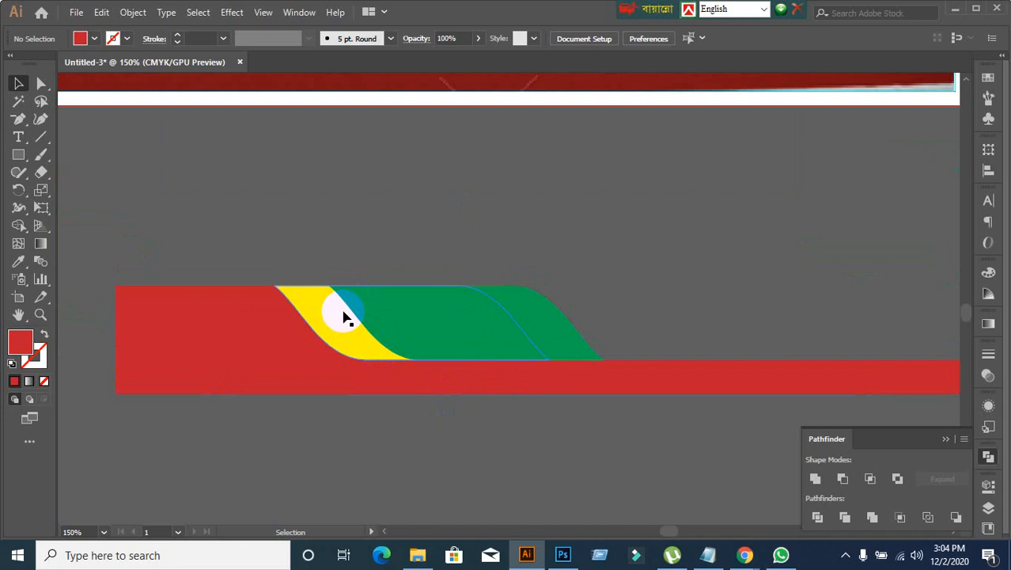
scroll(521, 395, down, 2)
scroll(498, 426, up, 1)
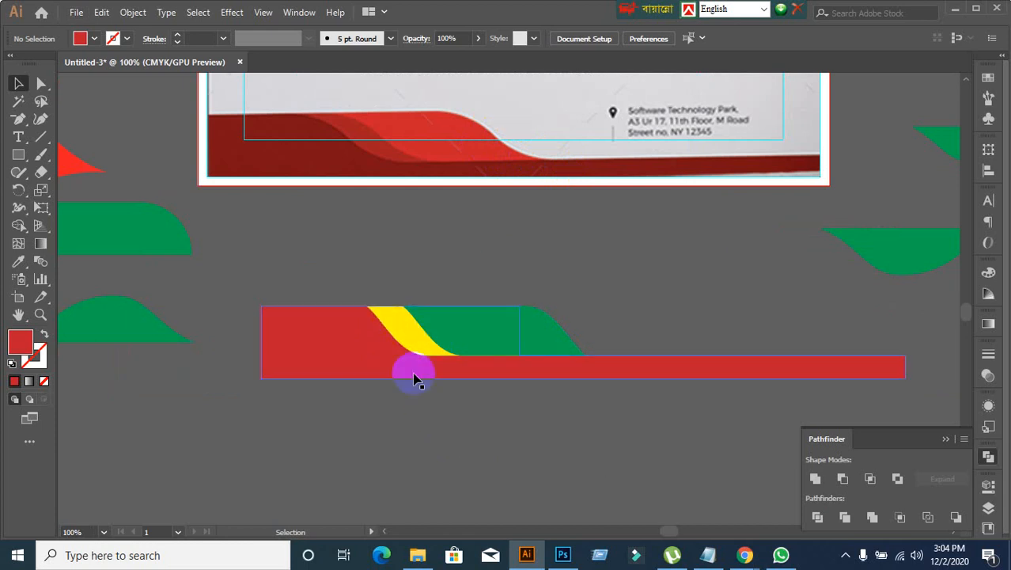
scroll(386, 394, down, 1)
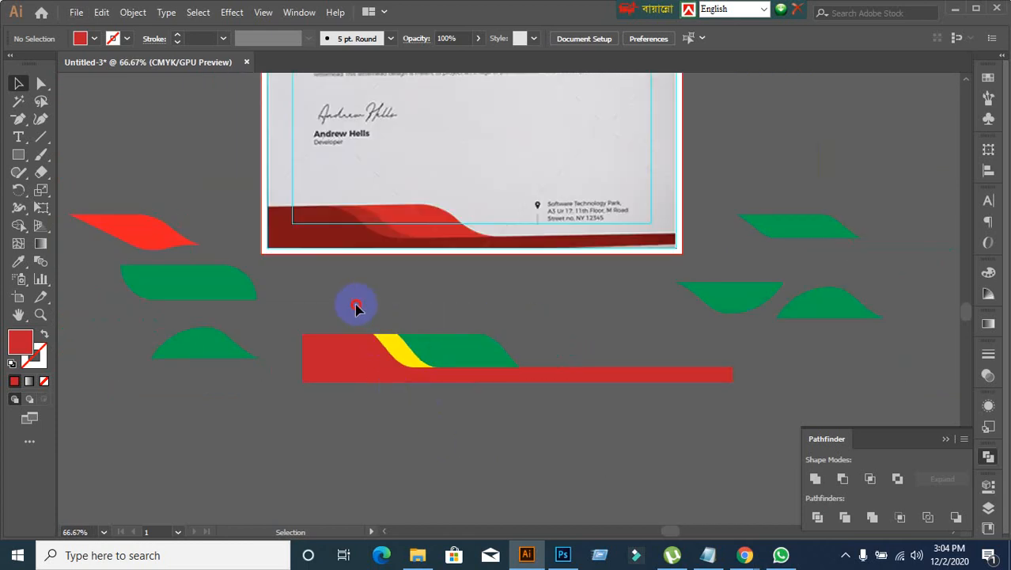
click(427, 378)
drag(419, 355, 379, 229)
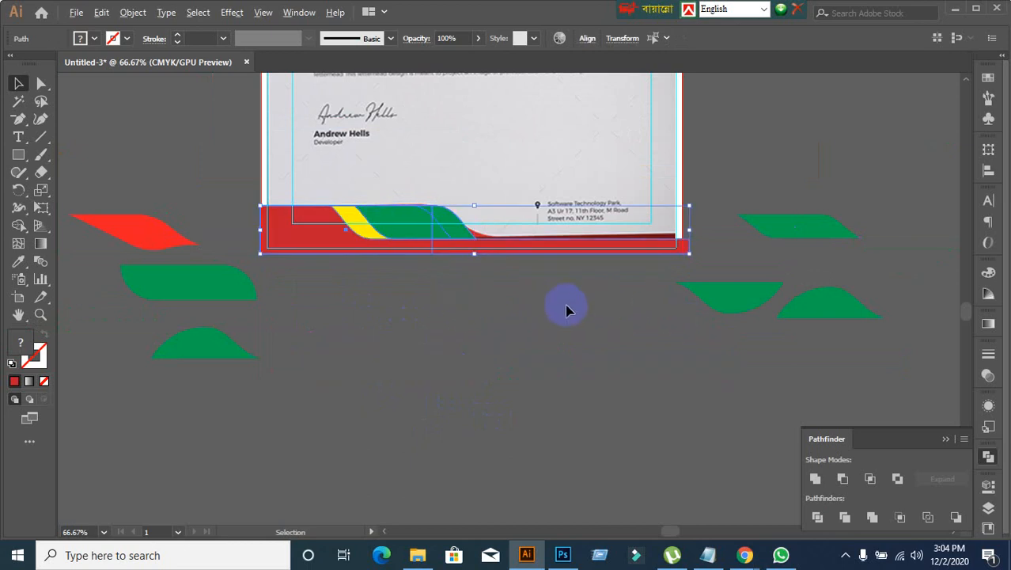
drag(397, 229, 468, 334)
click(464, 432)
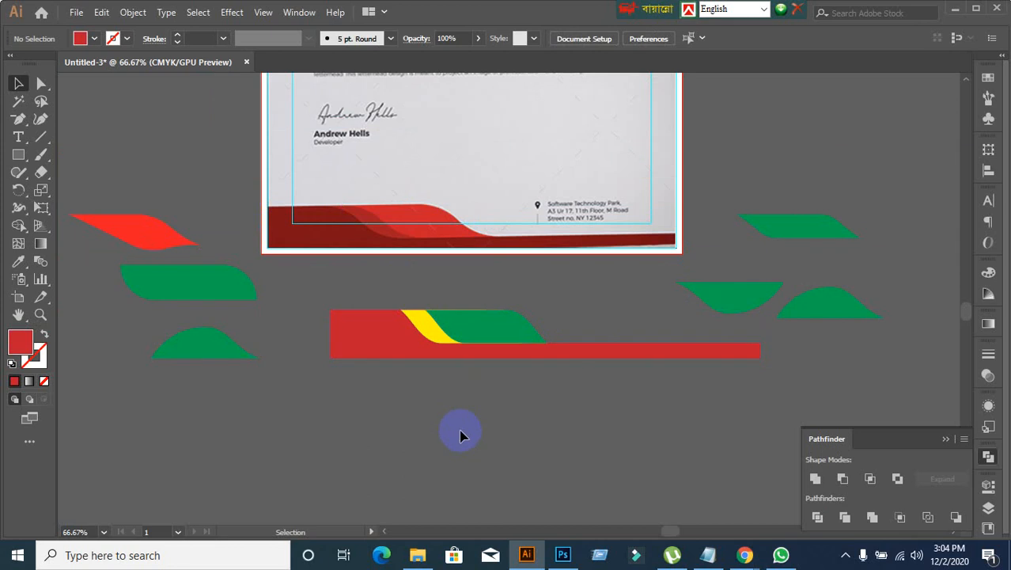
Step: Compare the yellow and green waves of the footer artwork with the matching red bands in the reference footer
scroll(465, 373, up, 3)
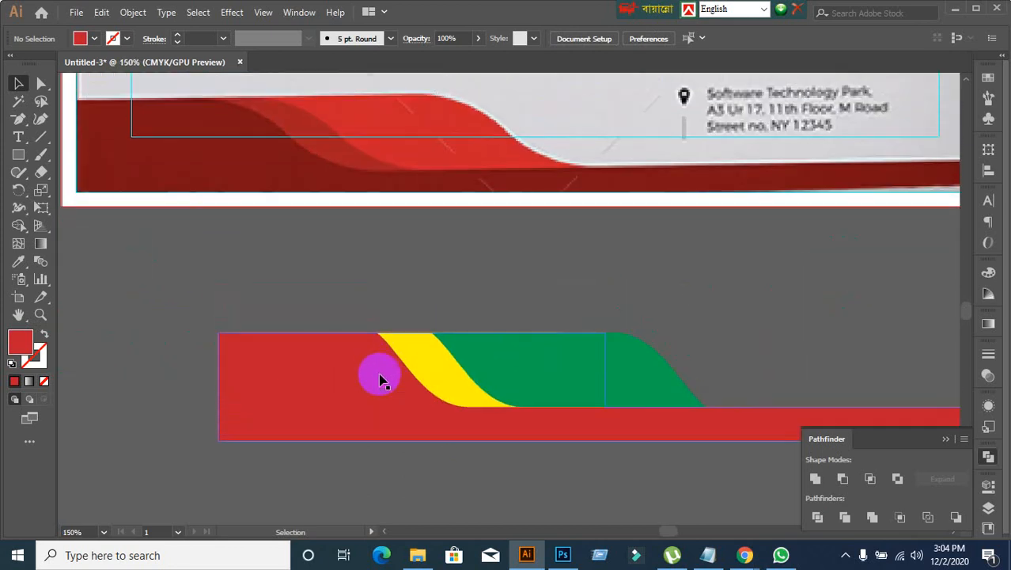
click(399, 137)
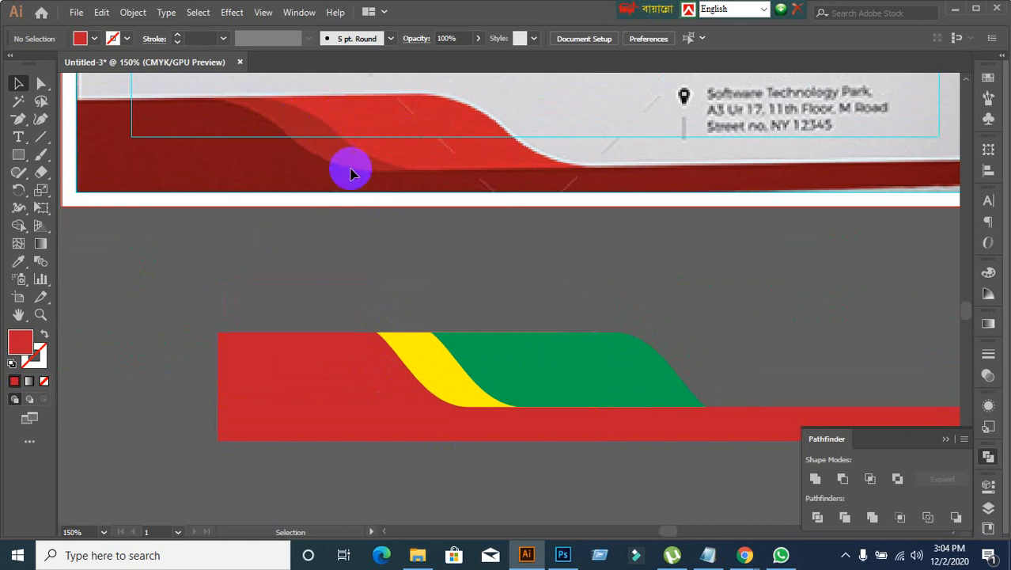
click(506, 348)
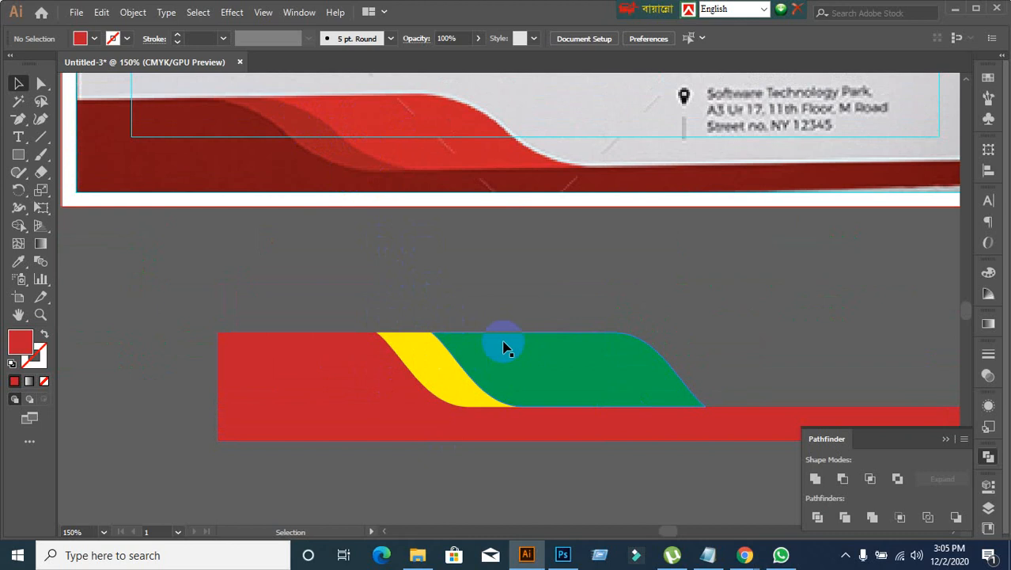
click(509, 352)
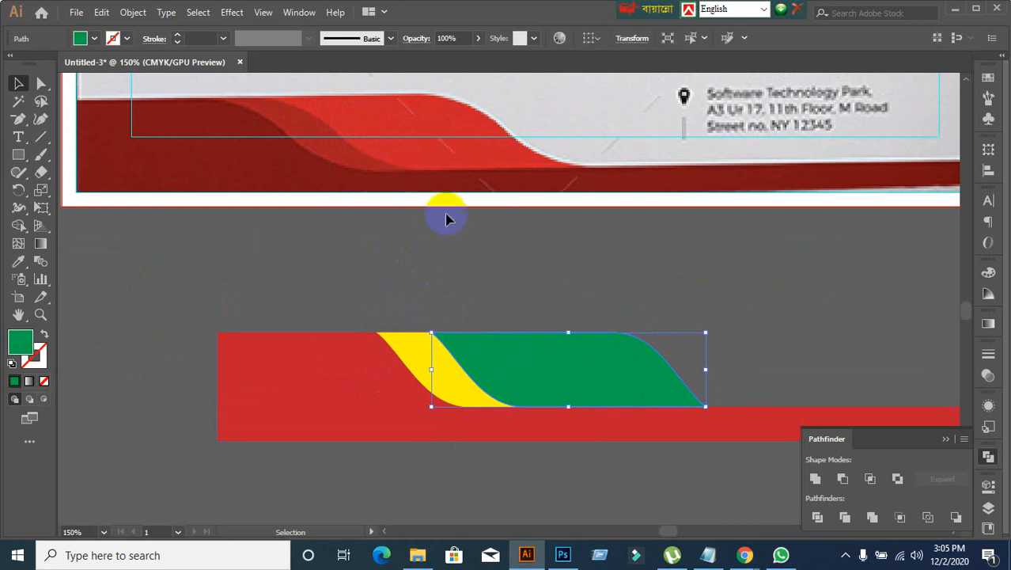
click(422, 124)
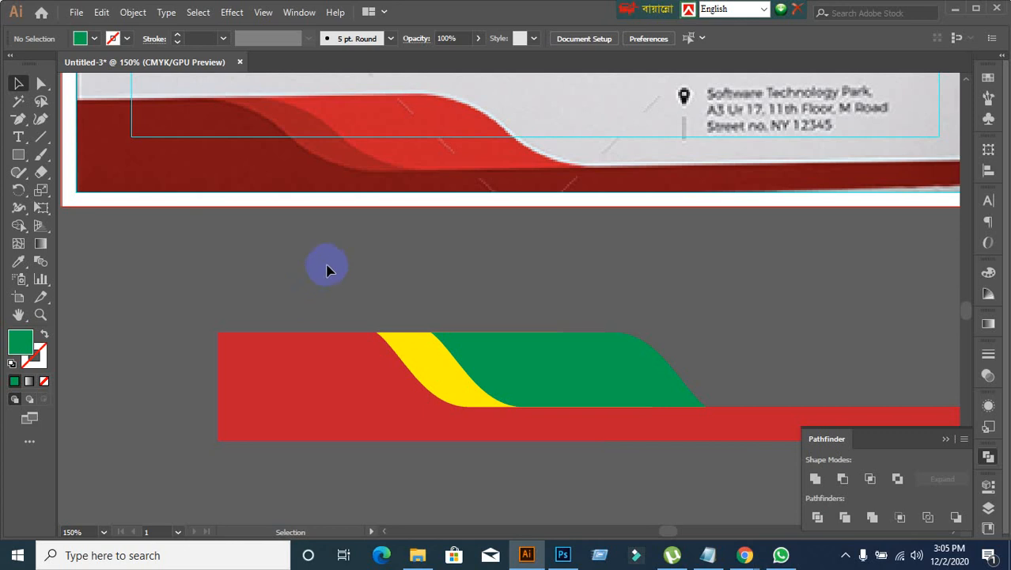
click(448, 398)
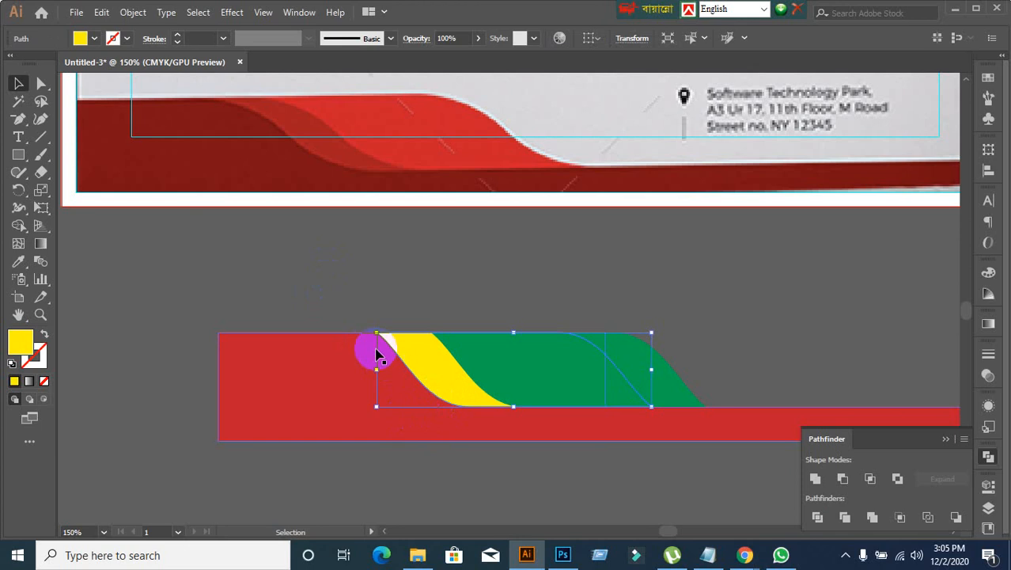
click(535, 505)
scroll(475, 459, down, 1)
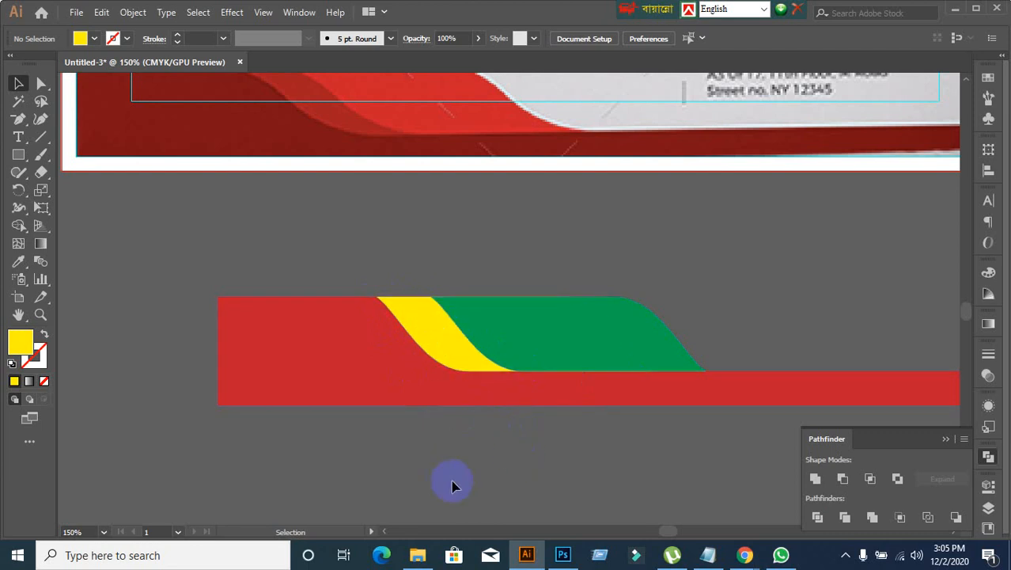
scroll(469, 413, up, 1)
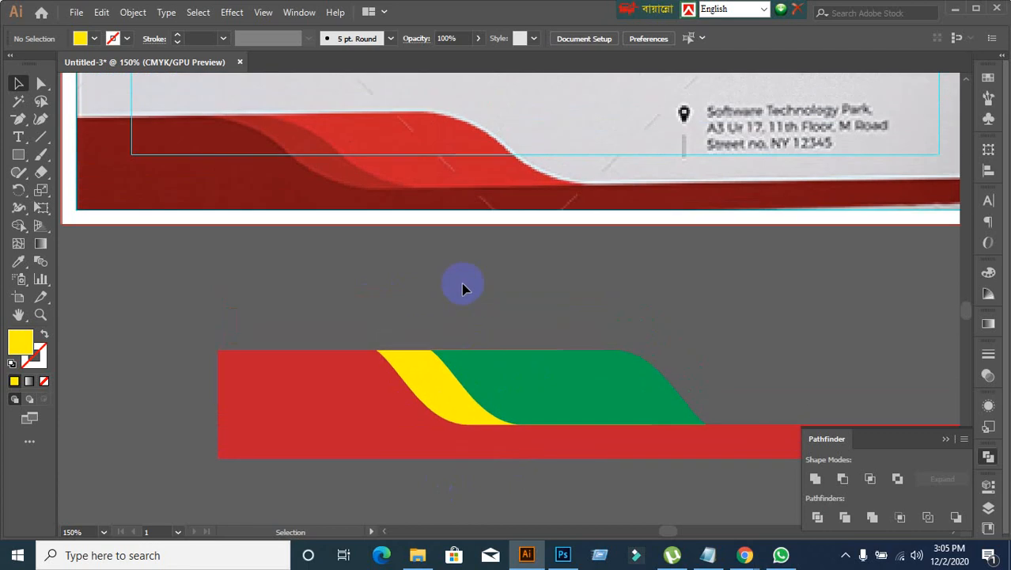
scroll(461, 285, down, 1)
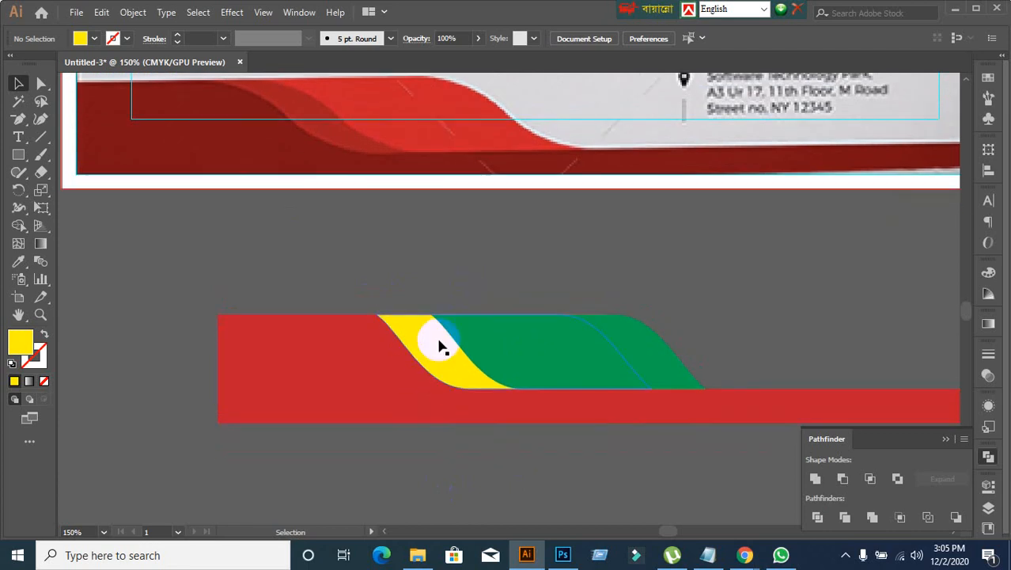
Step: Examine how the yellow wave's outline continues beneath the green wave, down to its lower tip on the red strip
click(441, 346)
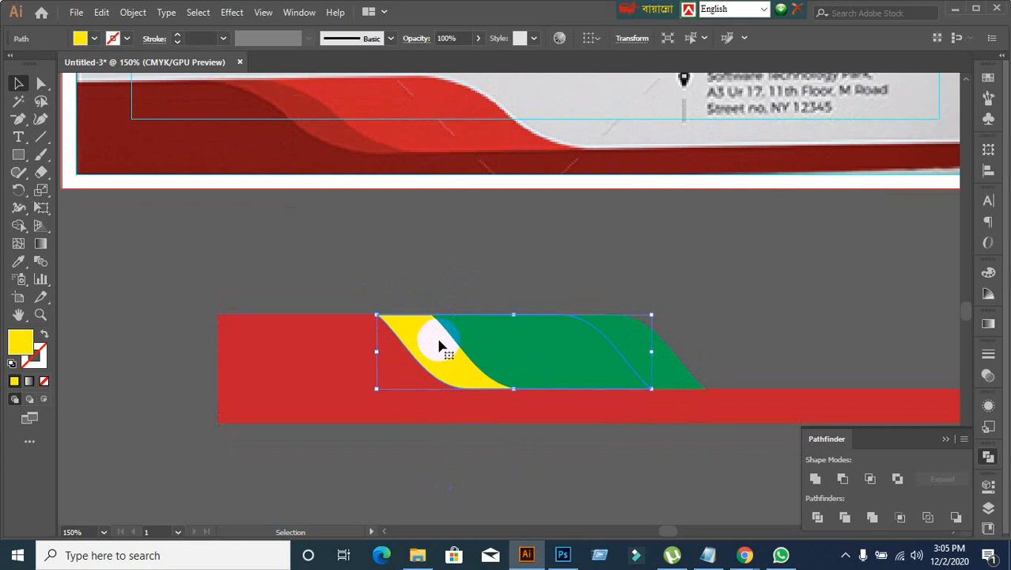
scroll(580, 440, up, 2)
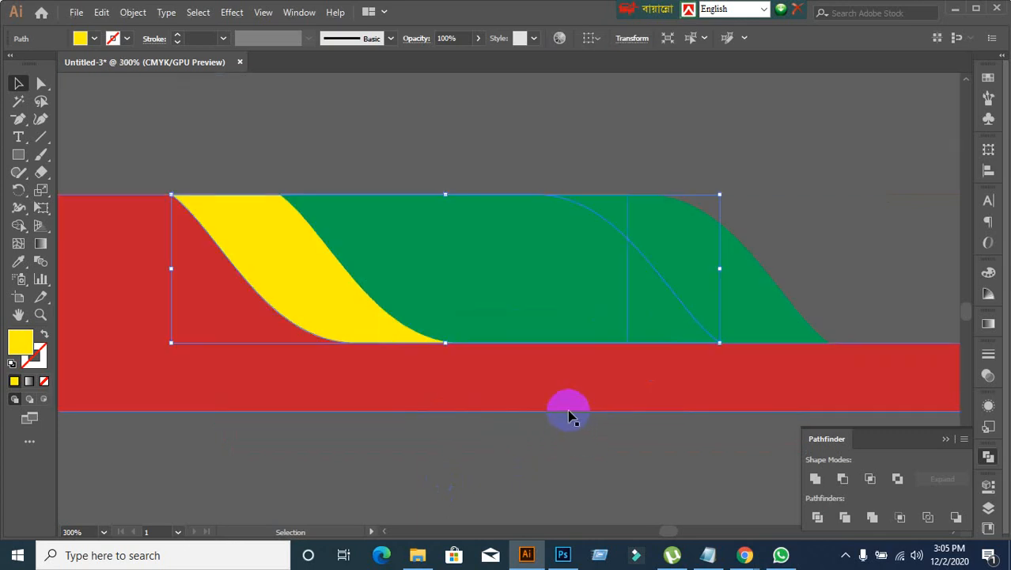
shift+click(736, 306)
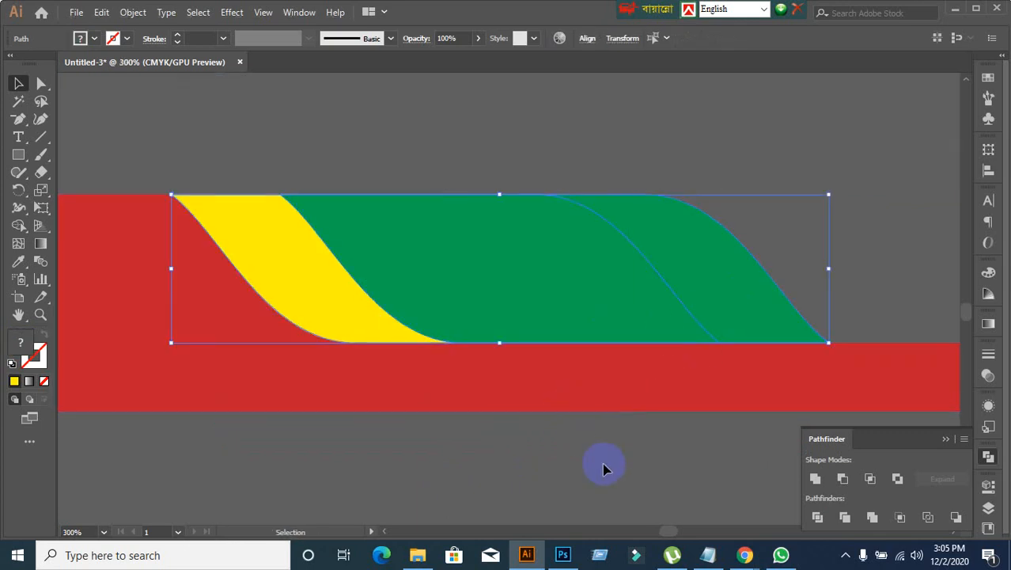
click(350, 345)
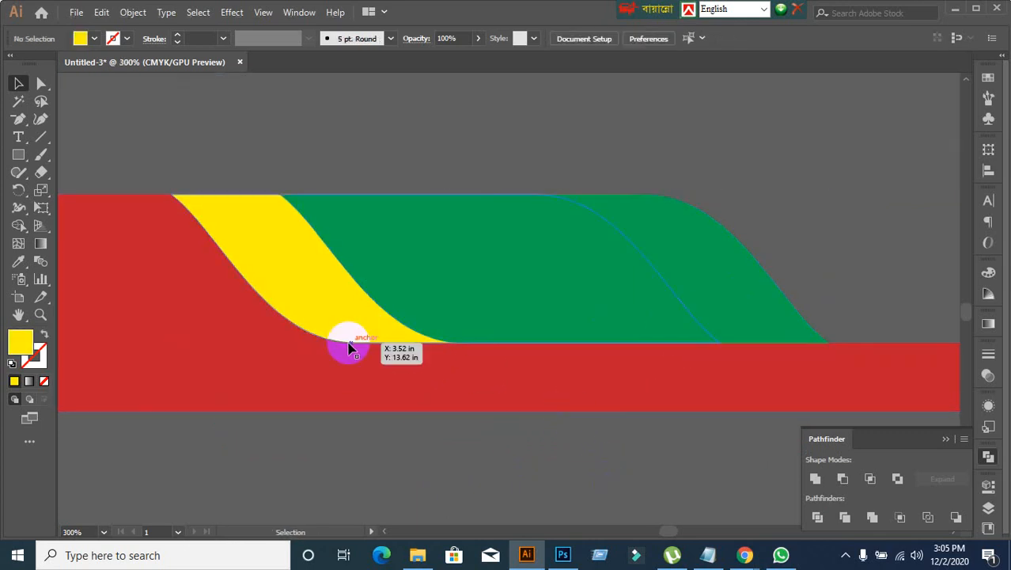
shift+click(776, 320)
scroll(346, 204, up, 1)
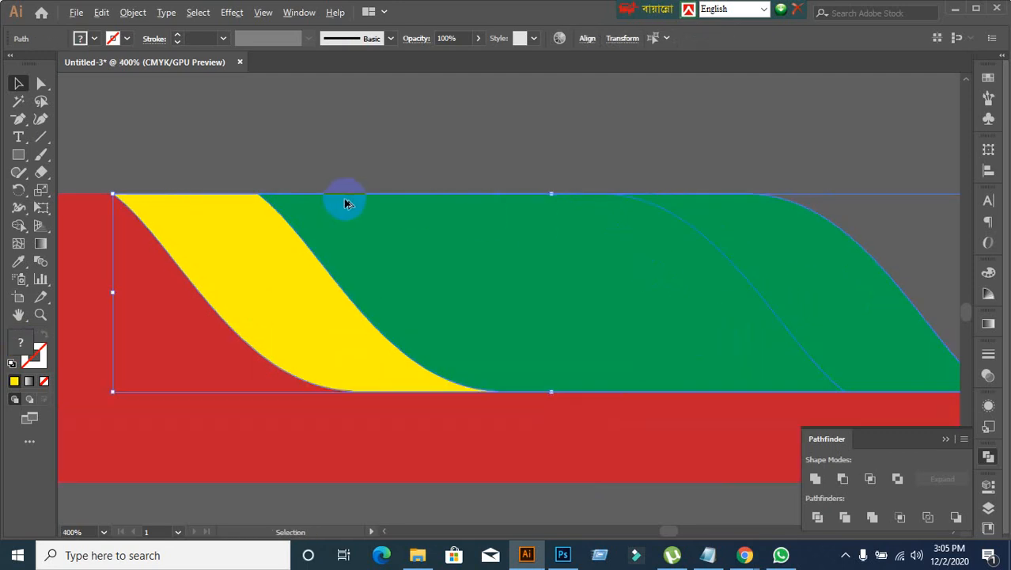
click(277, 147)
click(255, 279)
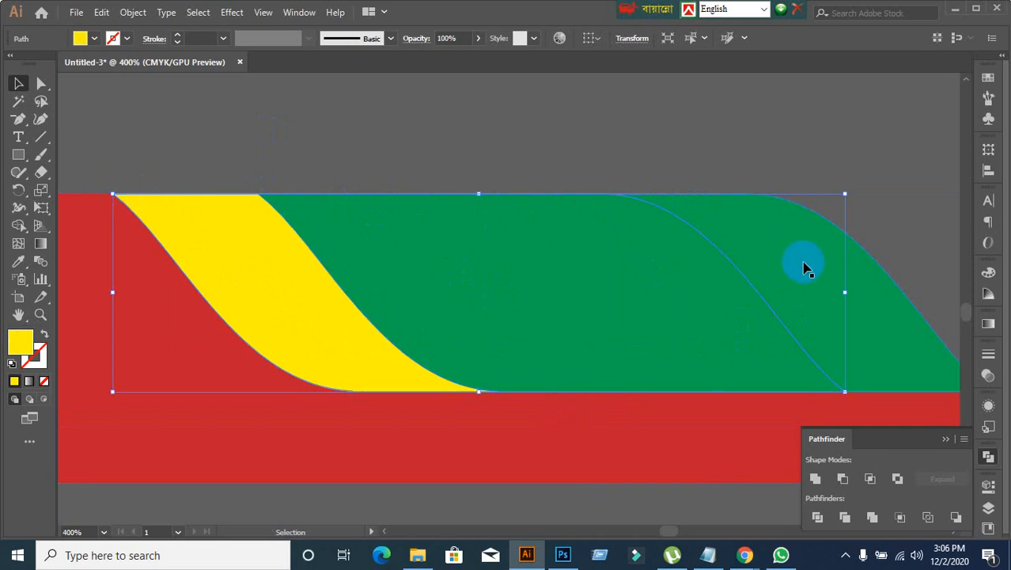
click(802, 148)
click(809, 270)
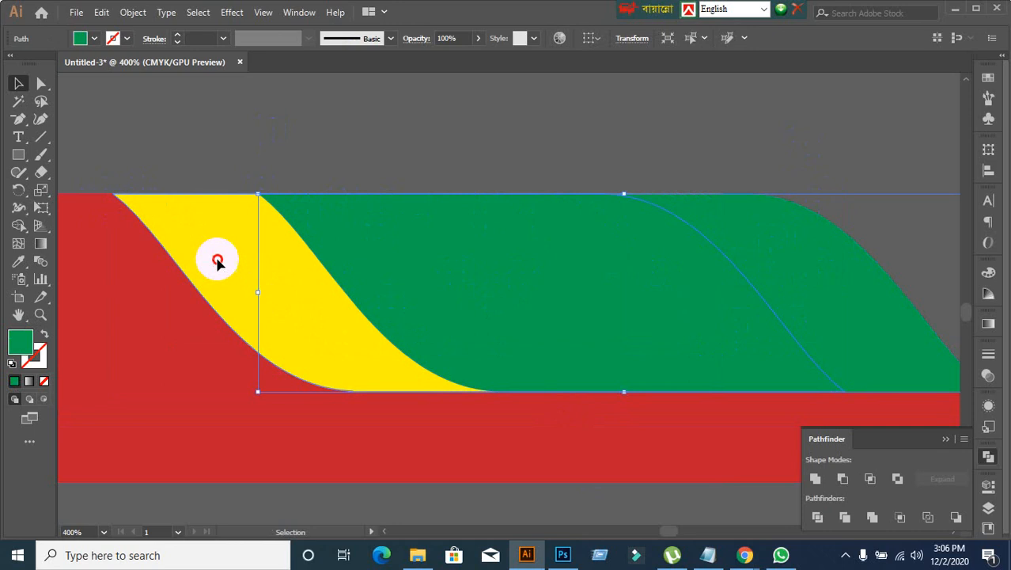
click(217, 259)
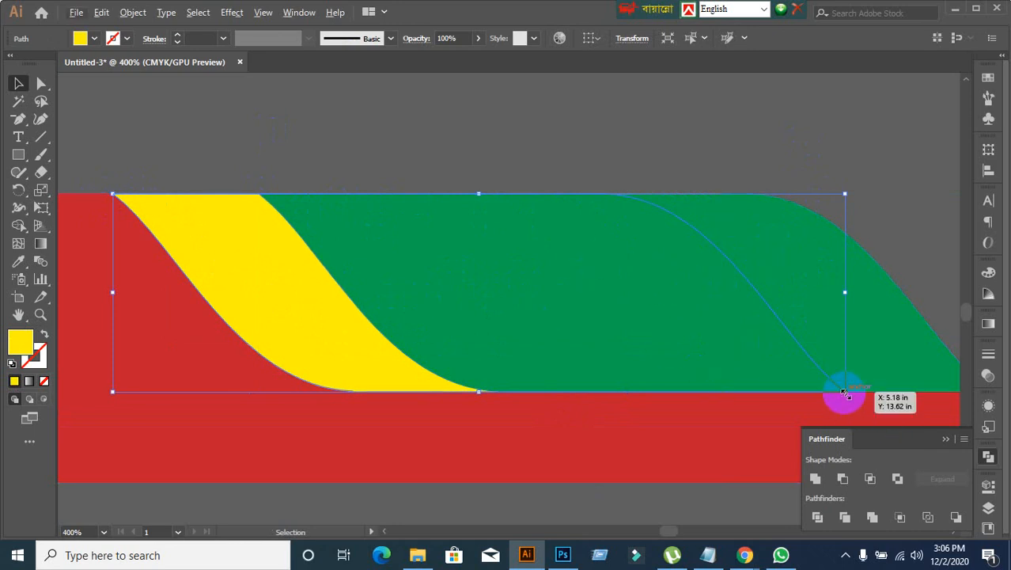
scroll(851, 402, up, 2)
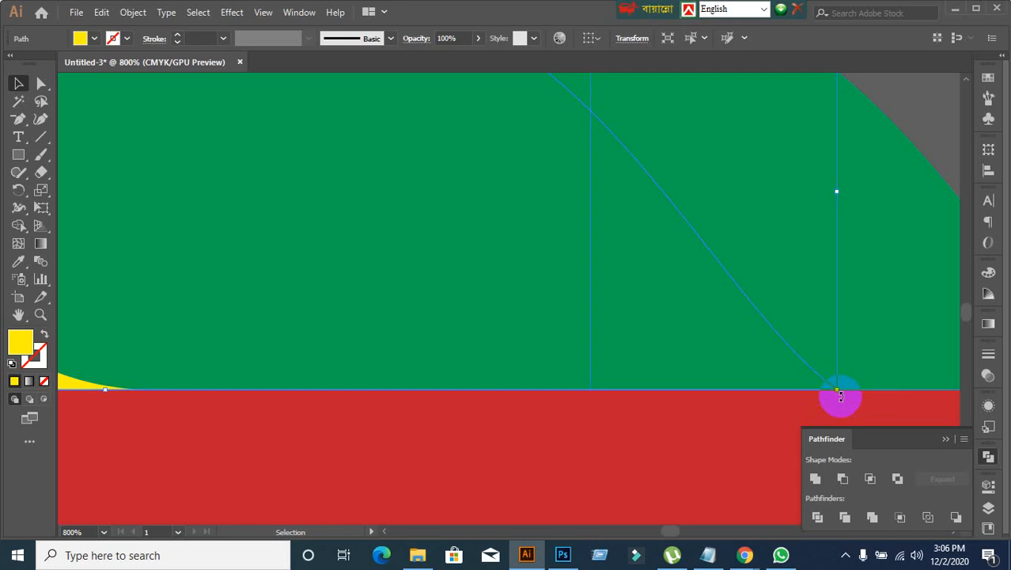
scroll(841, 396, down, 3)
Step: Move the yellow wave up and to the left, clear of the red base and green wave
click(517, 180)
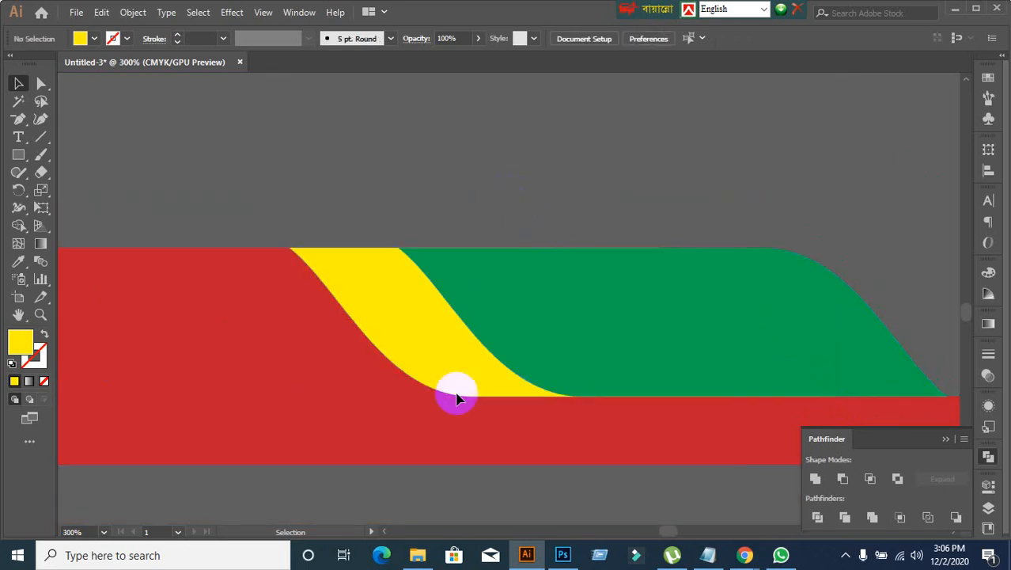
drag(456, 398, 269, 182)
scroll(350, 391, up, 1)
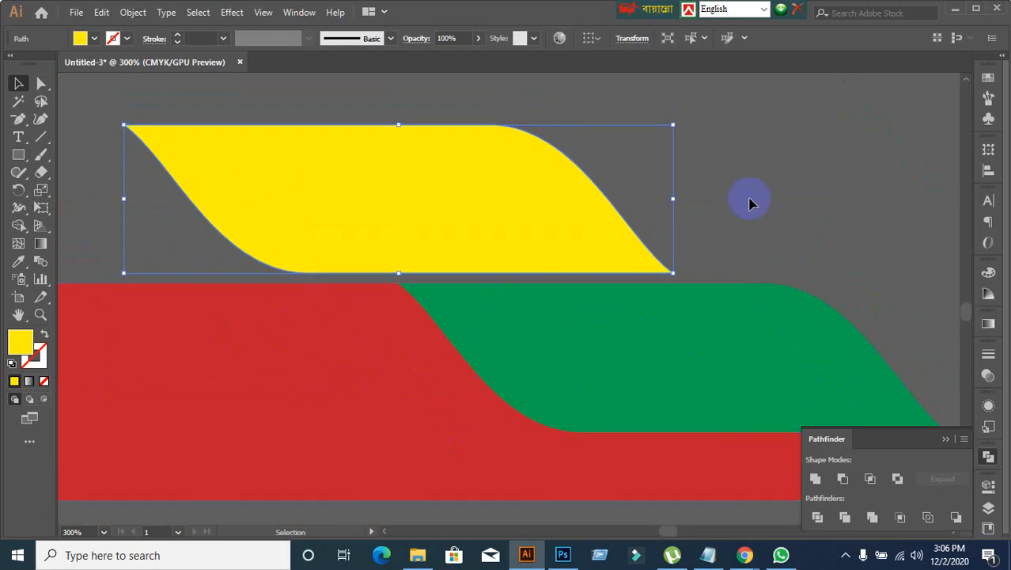
Step: Undo the last move of the yellow wave and deselect it
click(772, 162)
click(442, 182)
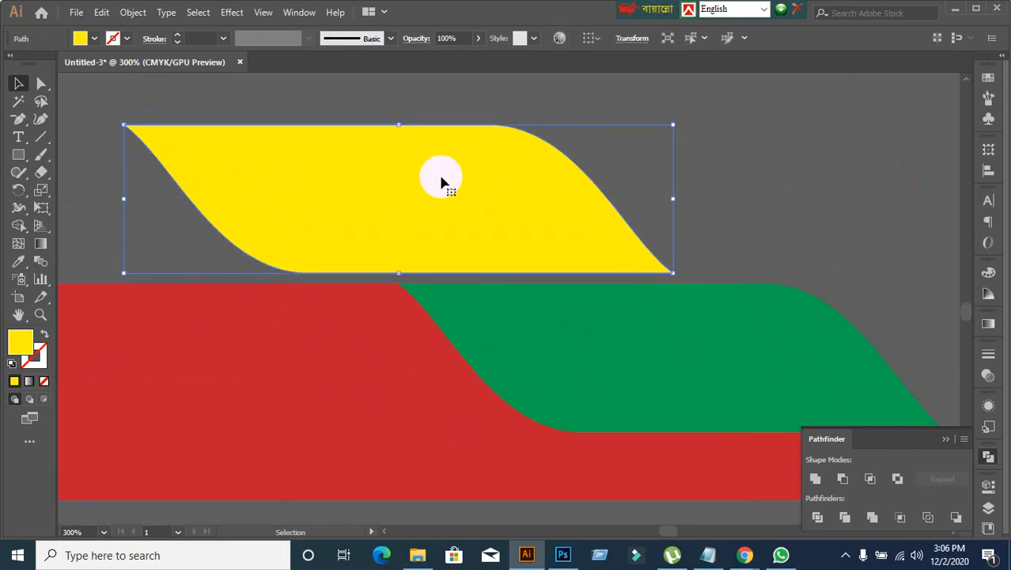
key(ctrl+z)
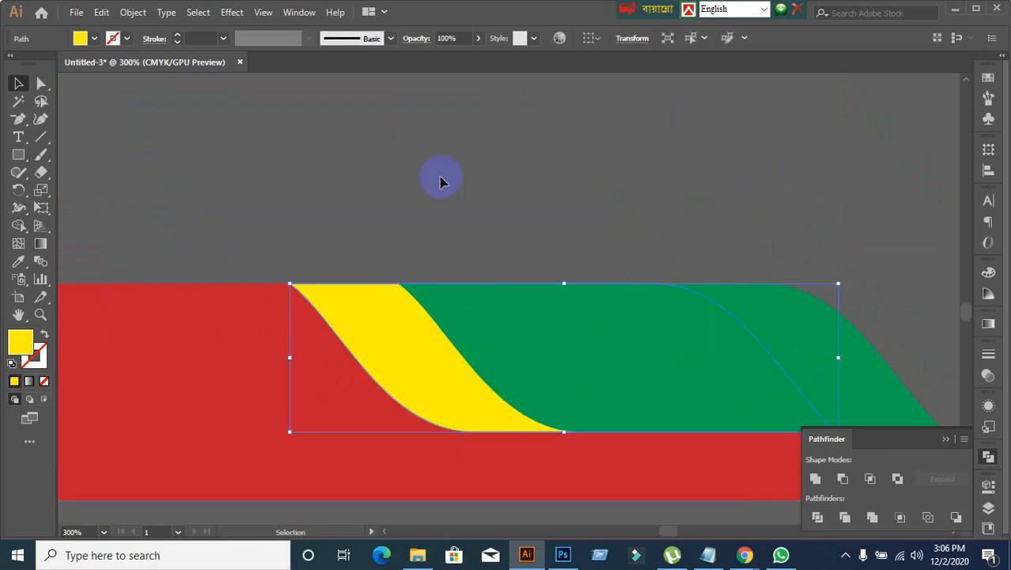
click(442, 182)
scroll(370, 332, down, 1)
scroll(370, 331, down, 2)
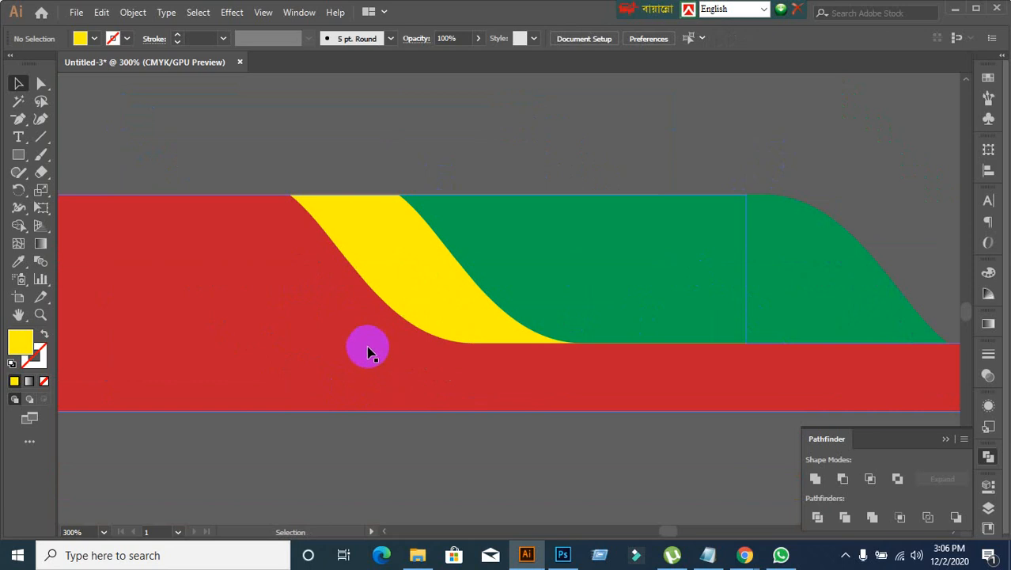
Step: Check the yellow wave's outline beneath the green wave, and compare the footer artwork's overall shape with the reference footer
click(398, 462)
click(426, 304)
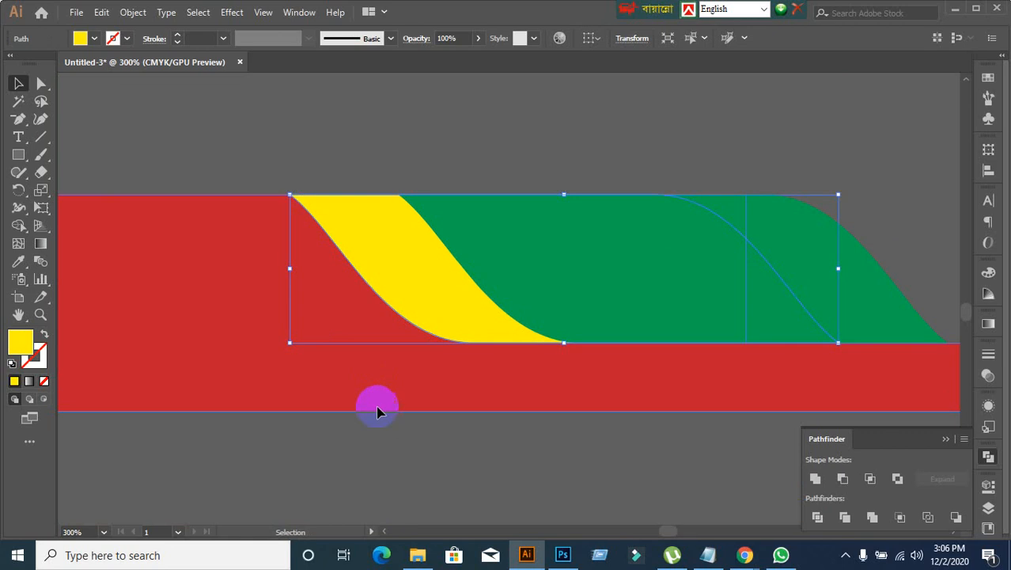
scroll(391, 472, down, 1)
scroll(391, 472, up, 1)
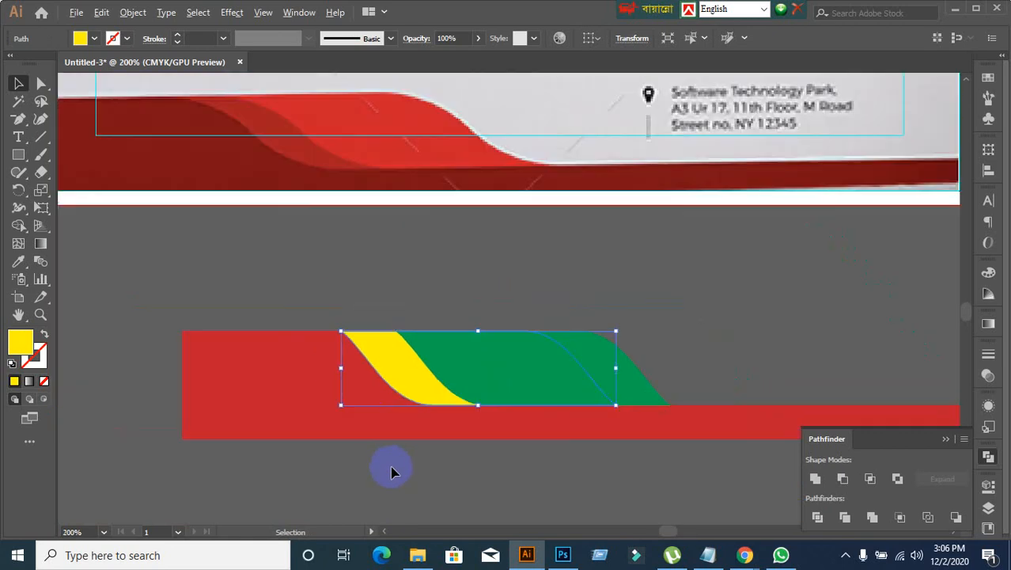
click(524, 467)
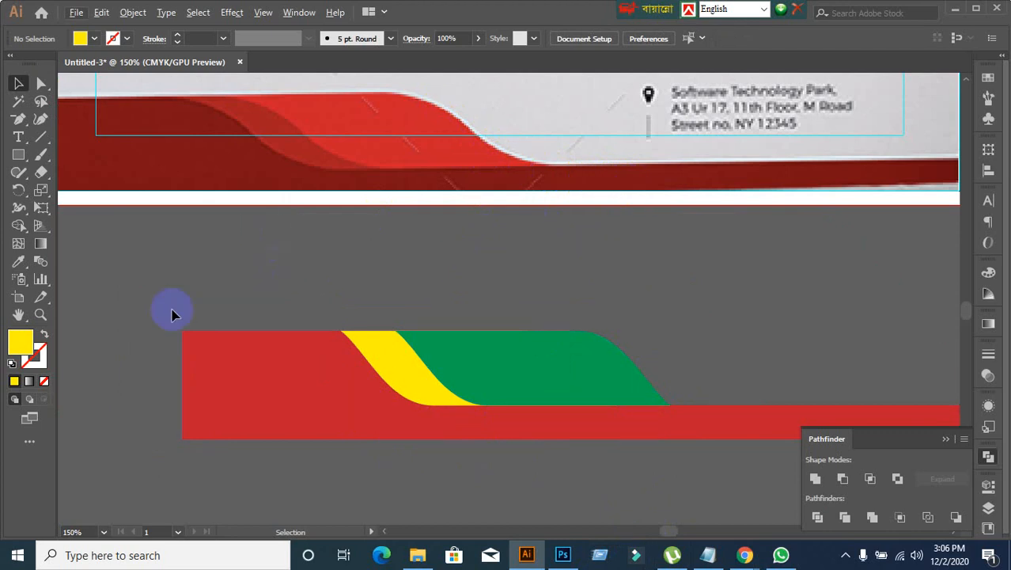
scroll(156, 269, down, 1)
scroll(215, 421, up, 1)
drag(212, 402, 290, 402)
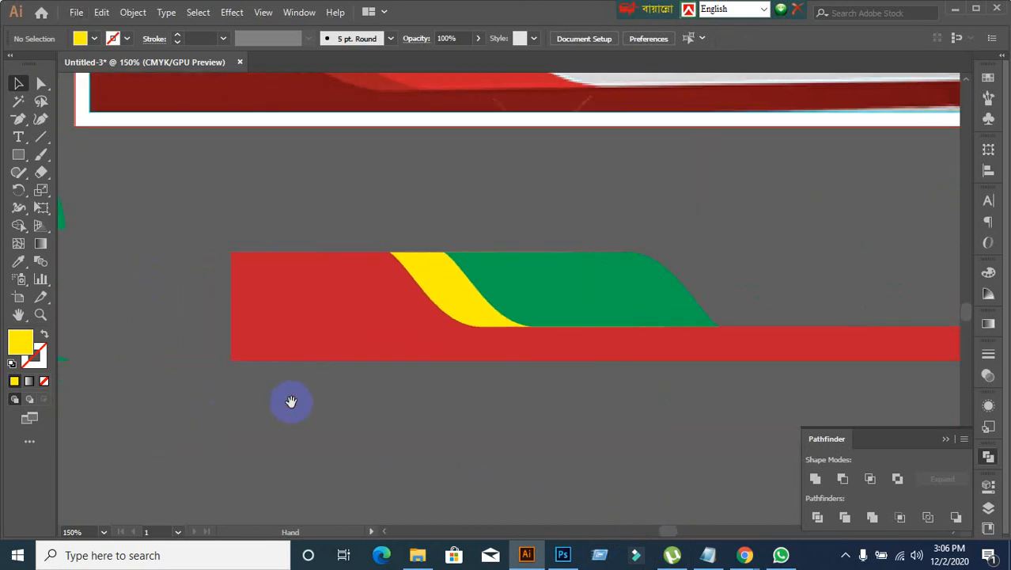
scroll(339, 344, down, 1)
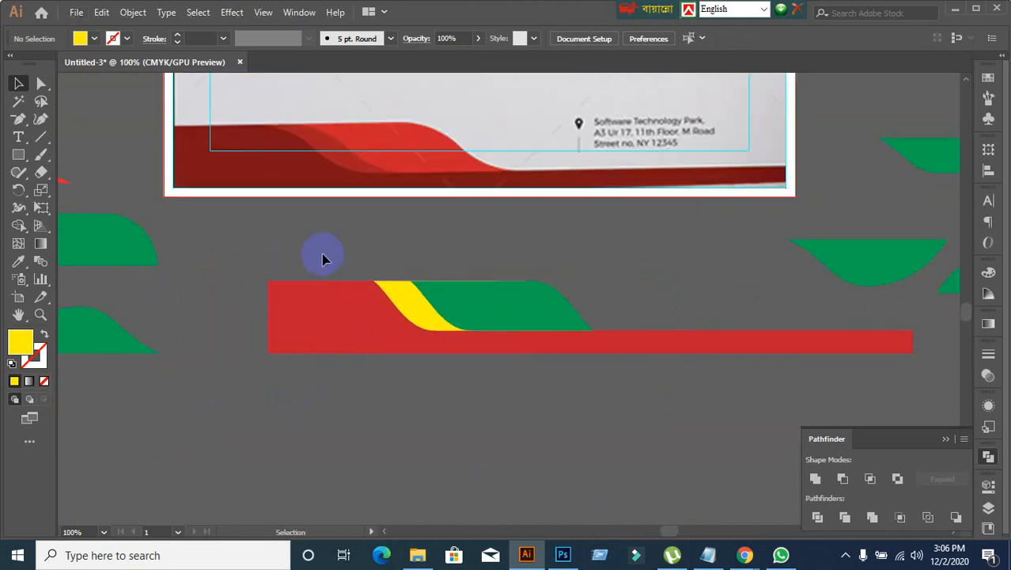
Step: Group the red base with the yellow and green waves, and place the group over the reference footer at the artboard's lower-left bleed corner
click(480, 351)
click(388, 372)
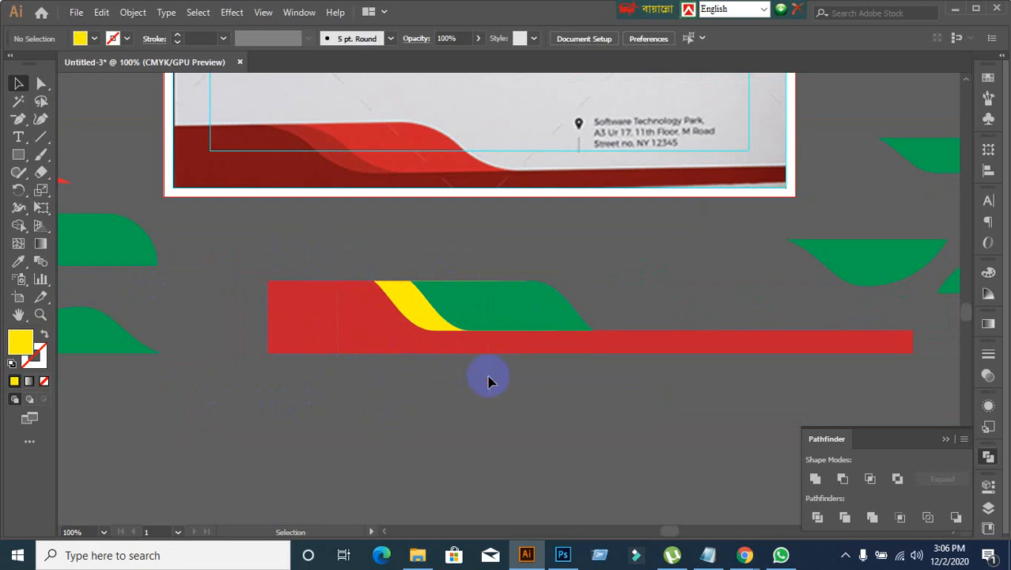
drag(488, 377, 493, 381)
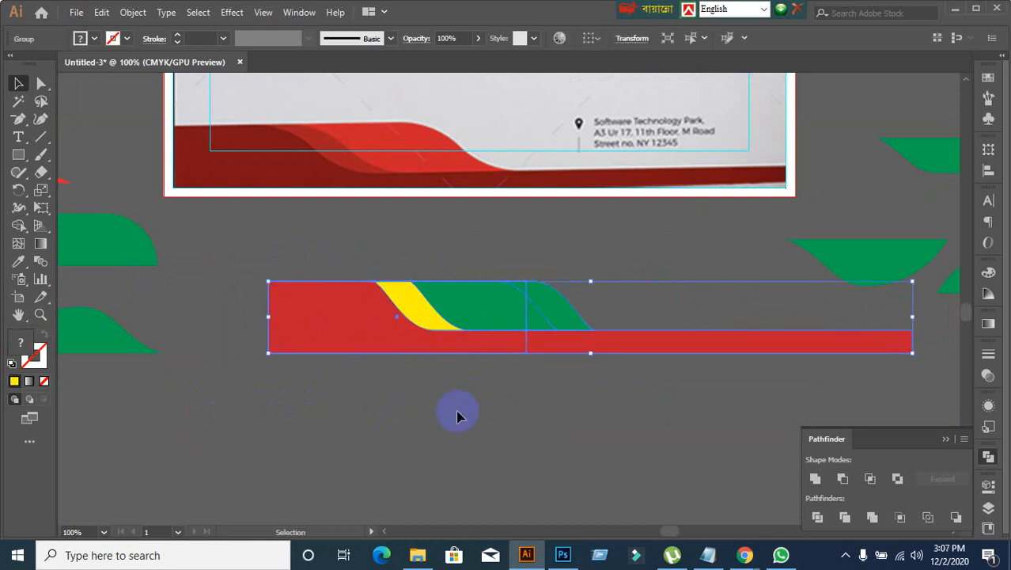
click(344, 395)
drag(388, 333, 289, 178)
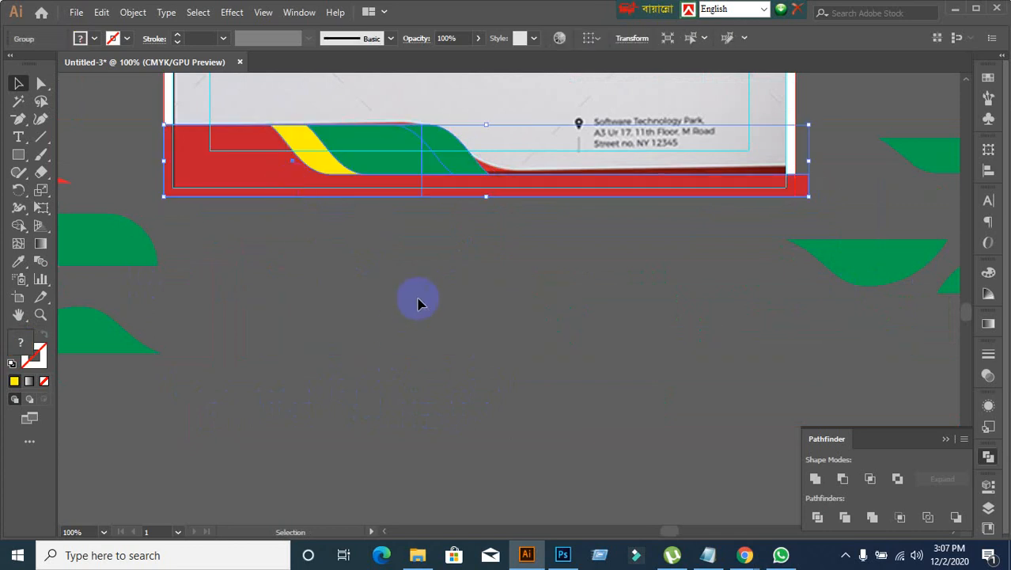
click(420, 301)
click(339, 131)
click(423, 332)
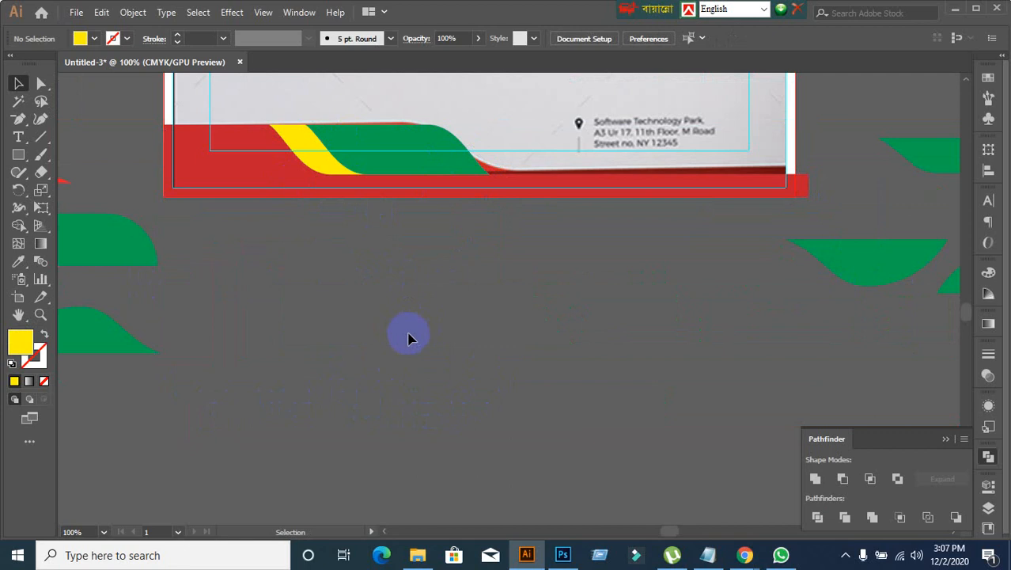
Step: Try moving the footer group below the artboard to compare it with the reference footer, and undo the move
scroll(408, 339, up, 2)
click(425, 198)
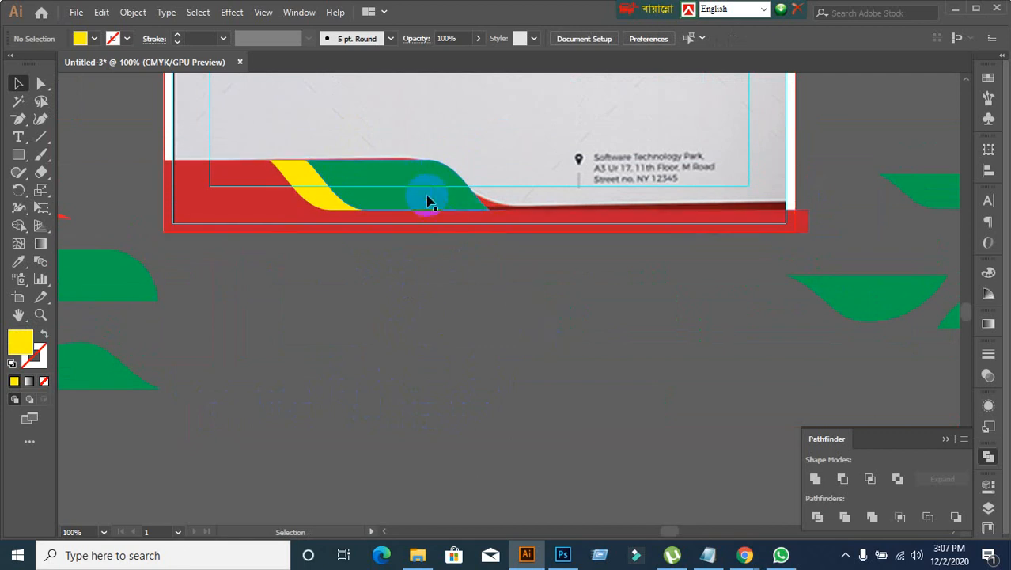
click(466, 360)
click(373, 206)
click(482, 279)
drag(441, 182, 483, 307)
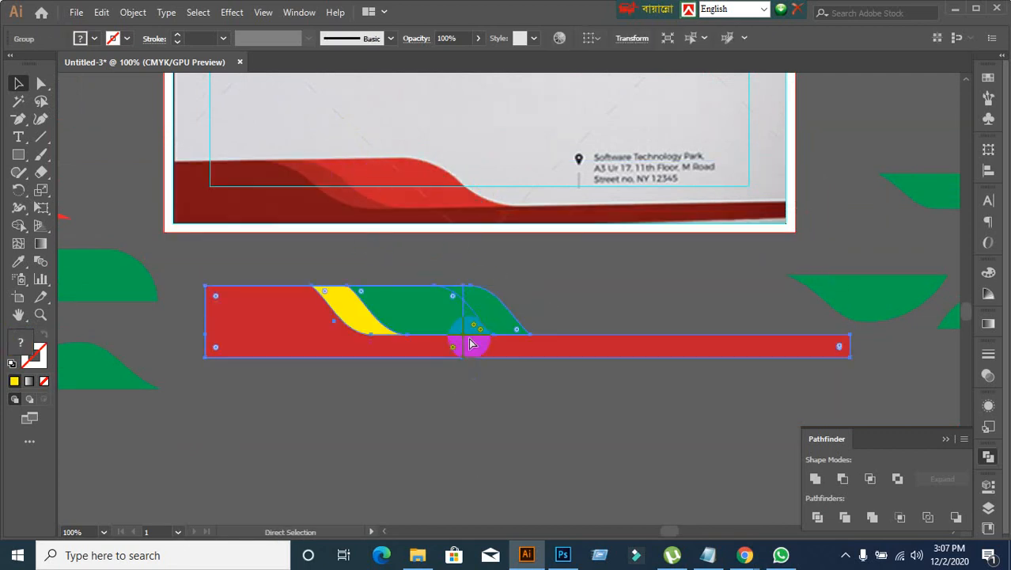
key(ctrl+z)
click(462, 332)
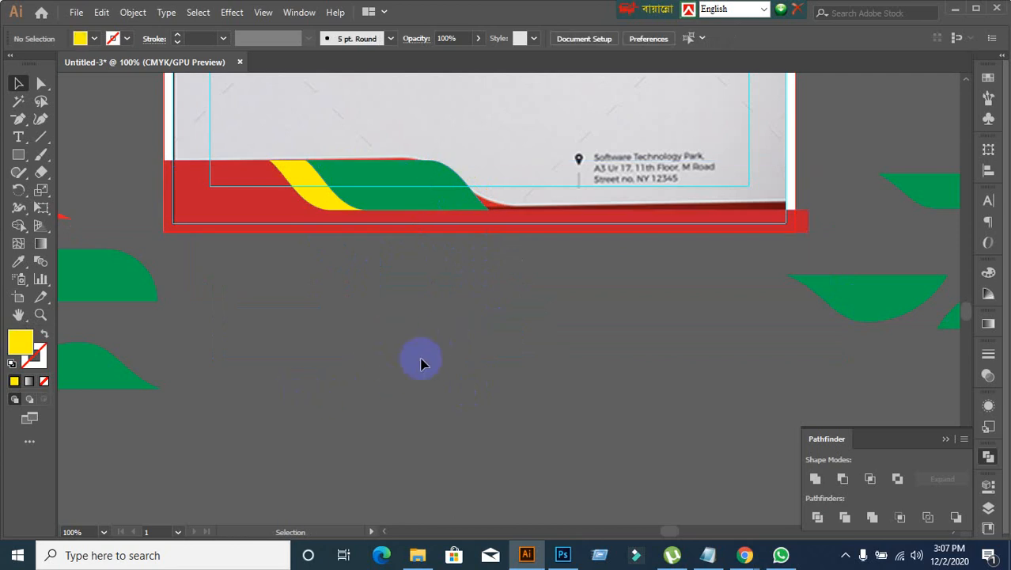
drag(328, 185, 387, 205)
click(400, 309)
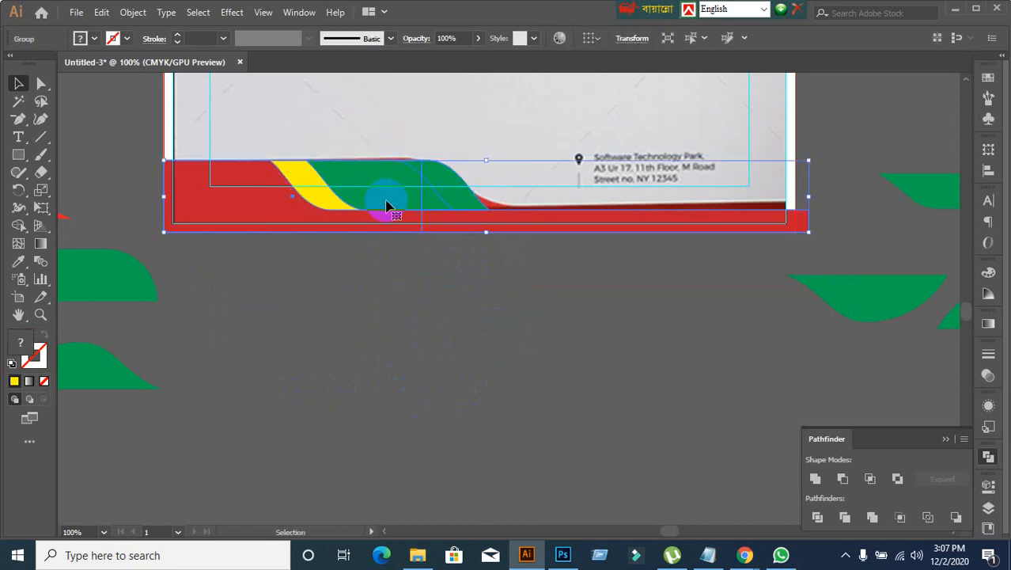
Step: Move the footer group off the page once more to uncover the reference footer, and undo that move
click(382, 302)
scroll(379, 295, up, 4)
alt+scroll(379, 296, down, 2)
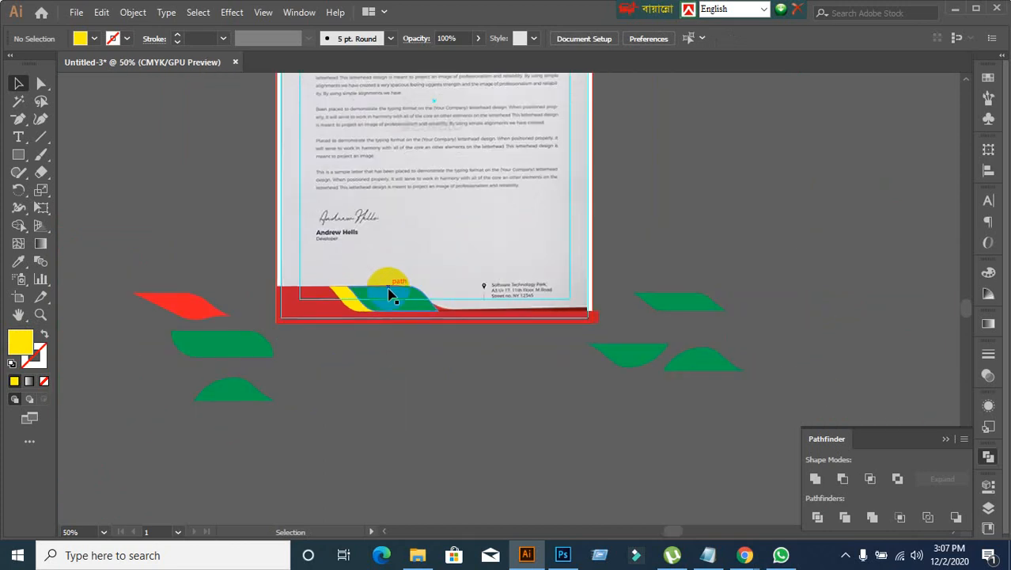
scroll(392, 293, up, 3)
scroll(467, 265, up, 1)
scroll(416, 287, down, 1)
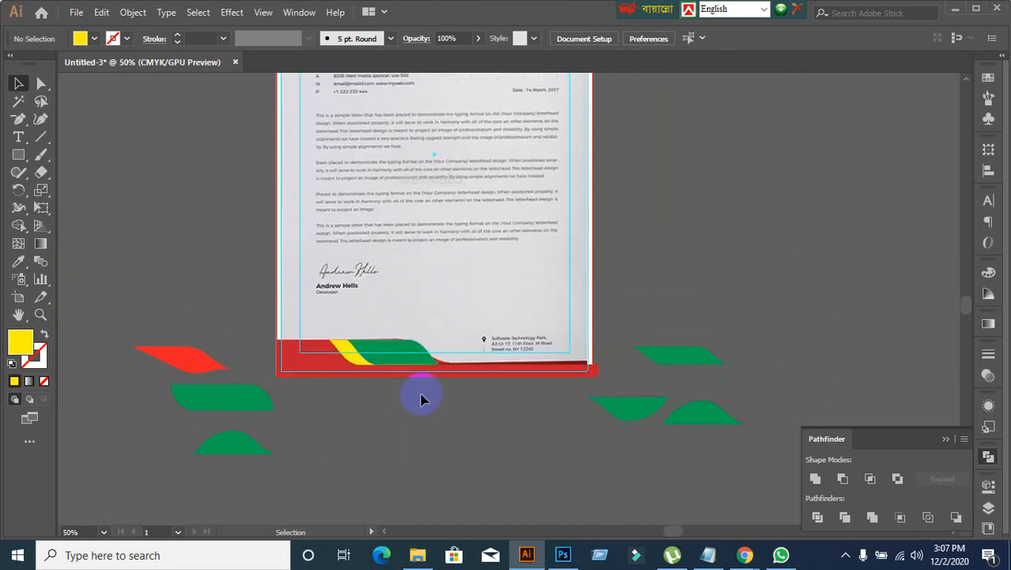
drag(395, 366, 403, 433)
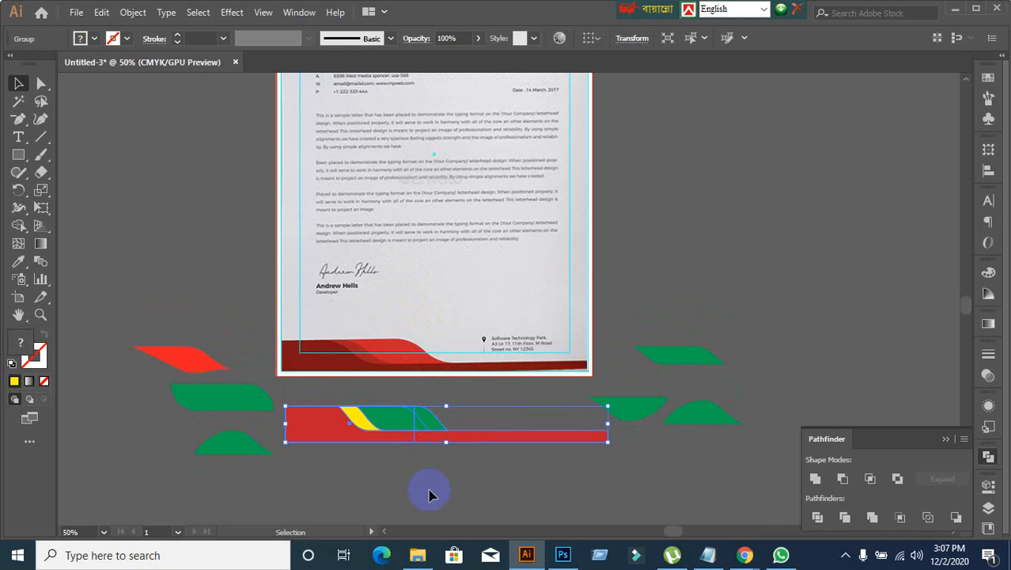
key(ctrl+z)
click(429, 467)
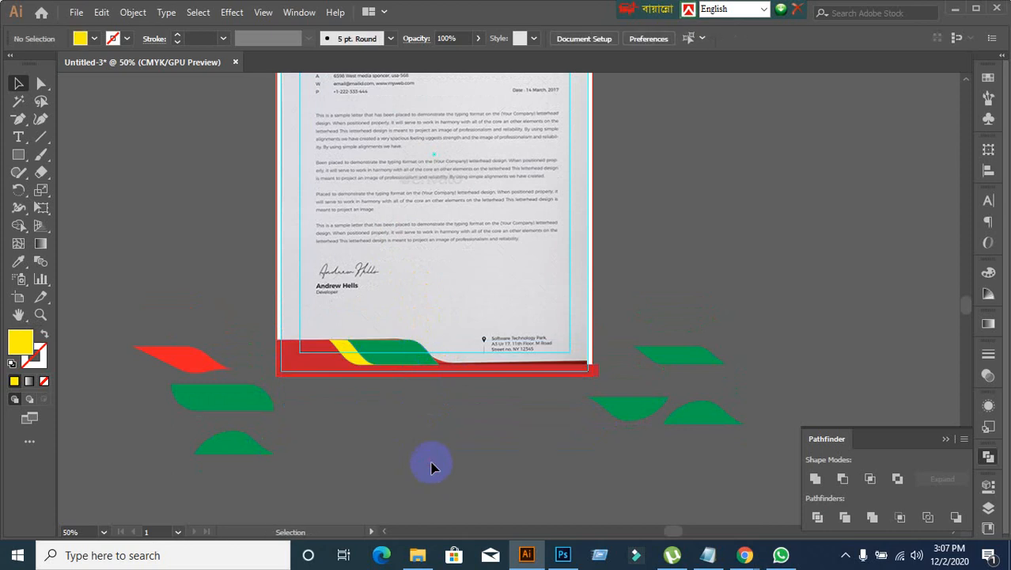
Step: Examine the reference letterhead's header, especially the red wave under the dark band, against the footer design
scroll(496, 408, up, 1)
scroll(492, 344, down, 3)
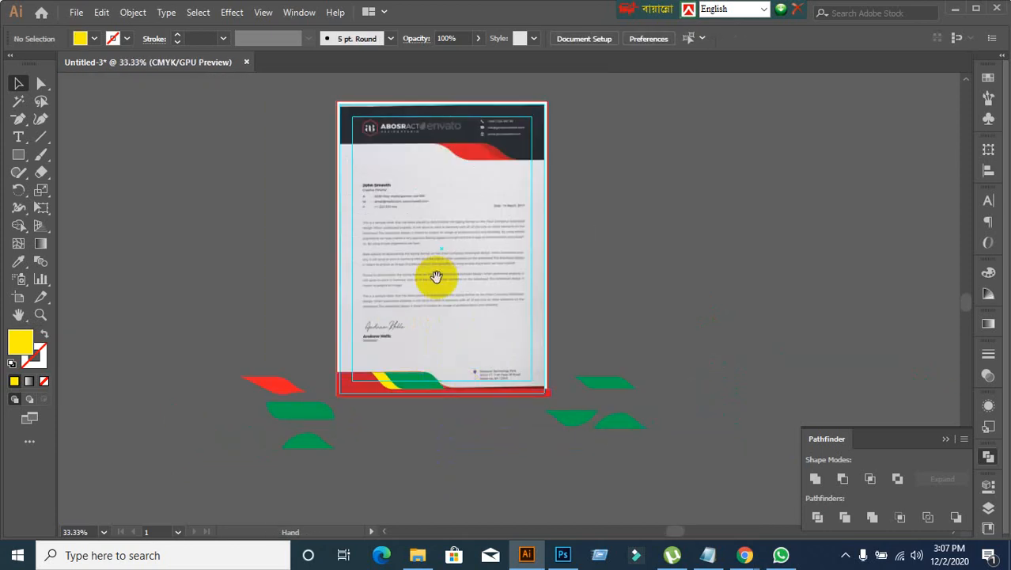
scroll(418, 444, up, 1)
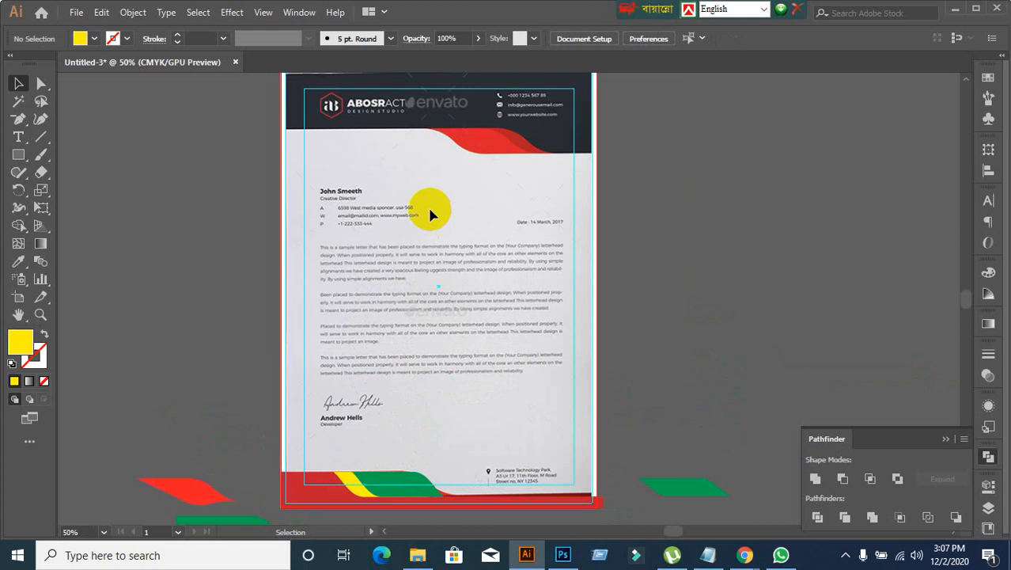
scroll(430, 210, up, 1)
scroll(507, 226, up, 1)
scroll(467, 317, up, 1)
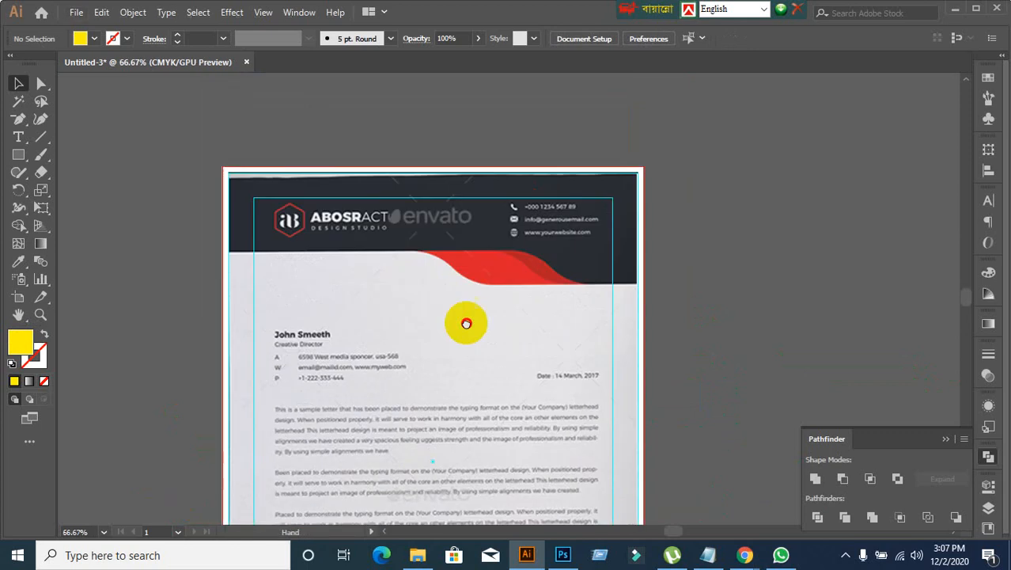
scroll(465, 309, up, 1)
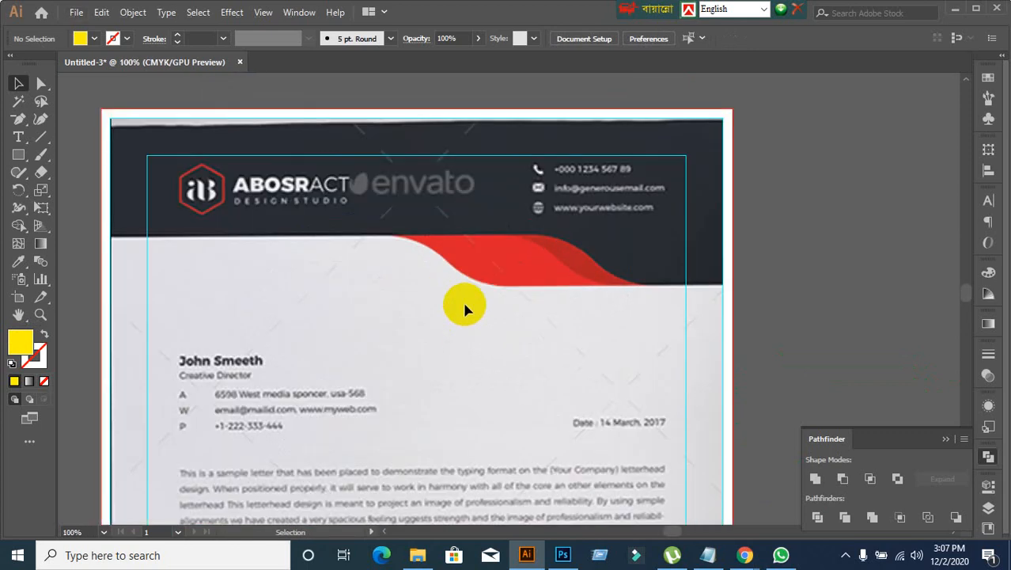
scroll(465, 308, down, 3)
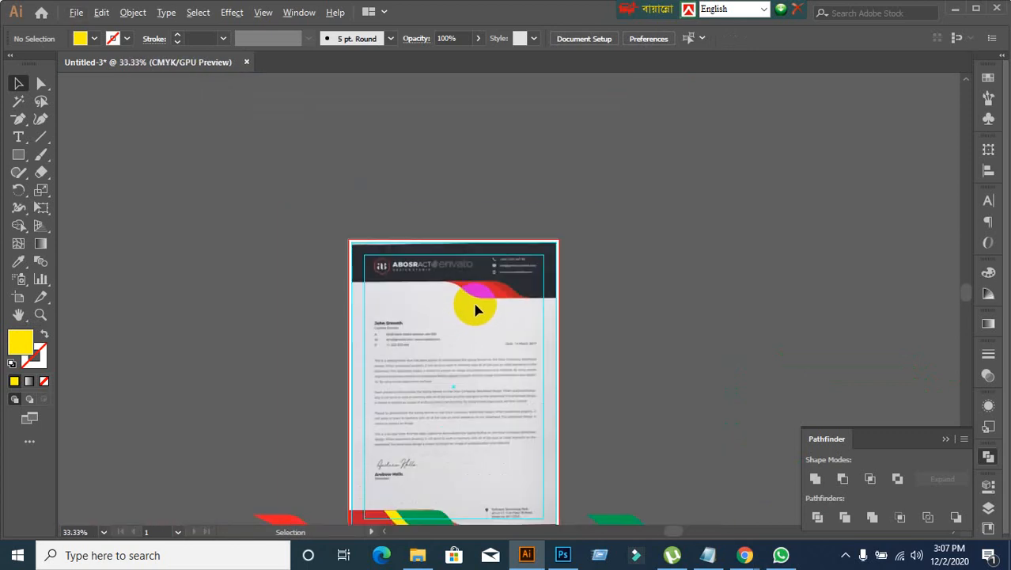
scroll(473, 311, down, 1)
scroll(474, 313, down, 2)
Step: Duplicate the footer group onto the middle of the page, and cut the original group from the footer position
click(419, 468)
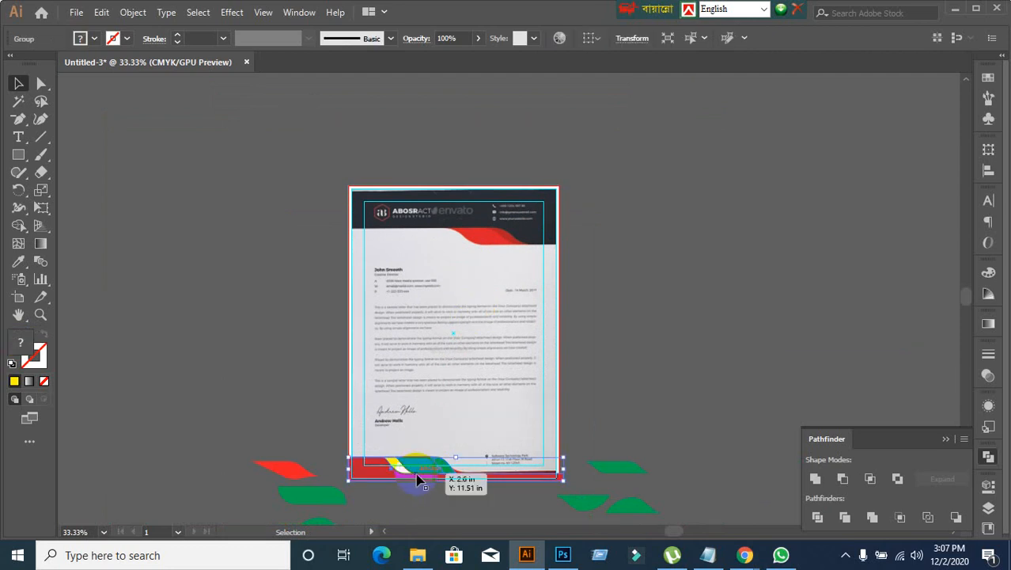
drag(419, 479, 492, 309)
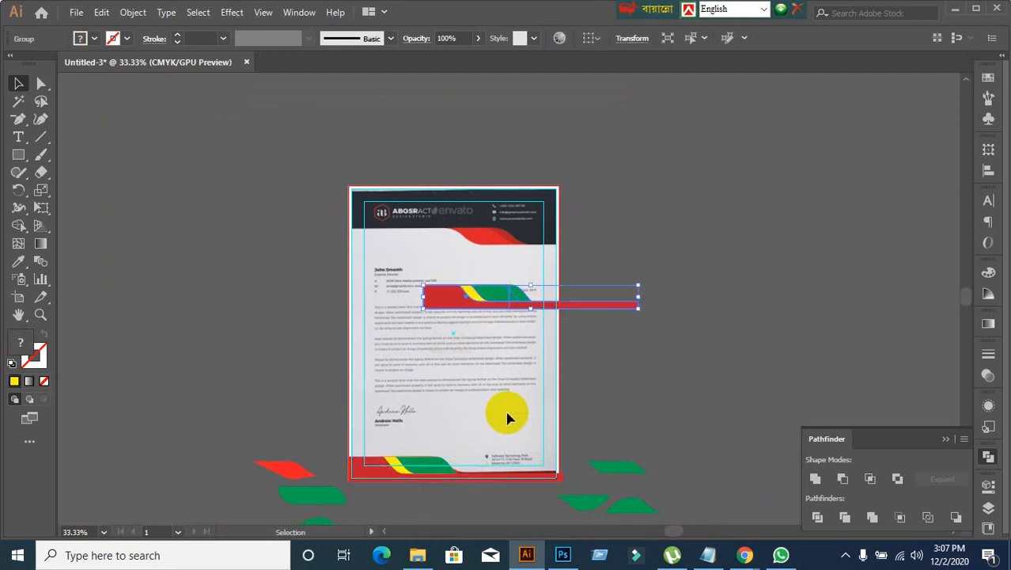
click(453, 476)
key(ctrl+x)
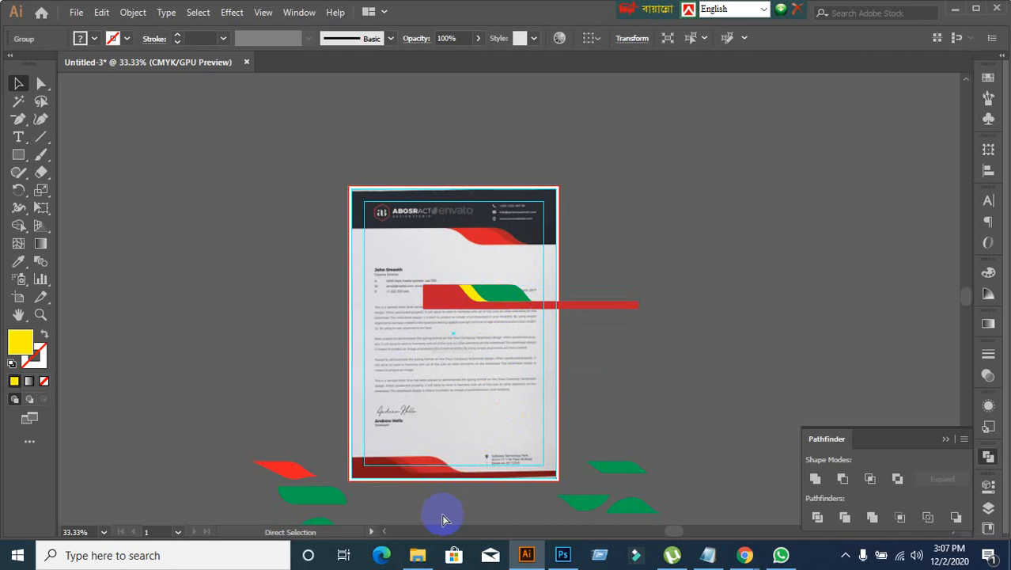
click(443, 518)
Step: Move the copied group up to just below the reference header's red wave and rotate it 180°
scroll(428, 395, up, 3)
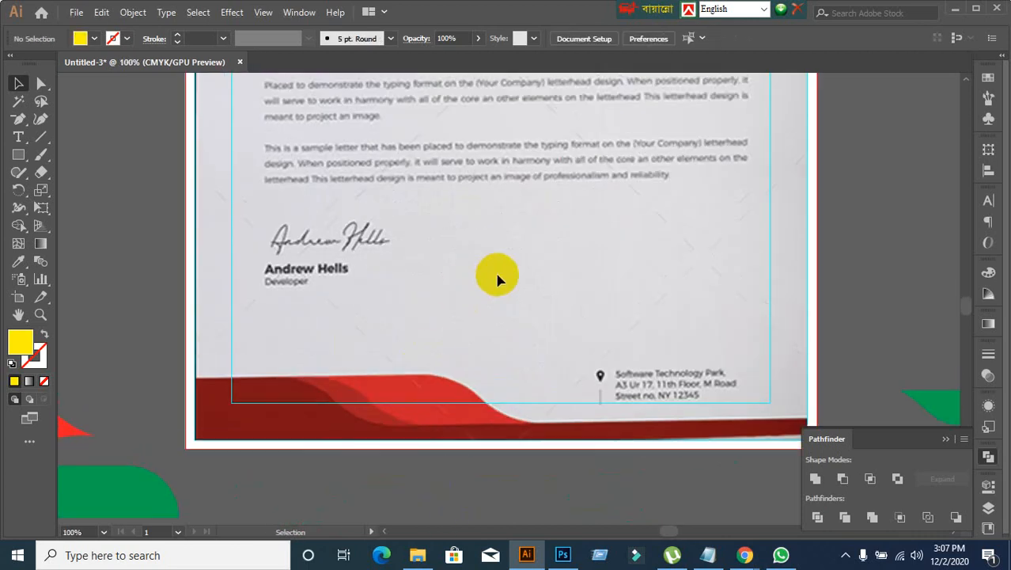
scroll(523, 275, up, 5)
scroll(554, 277, down, 3)
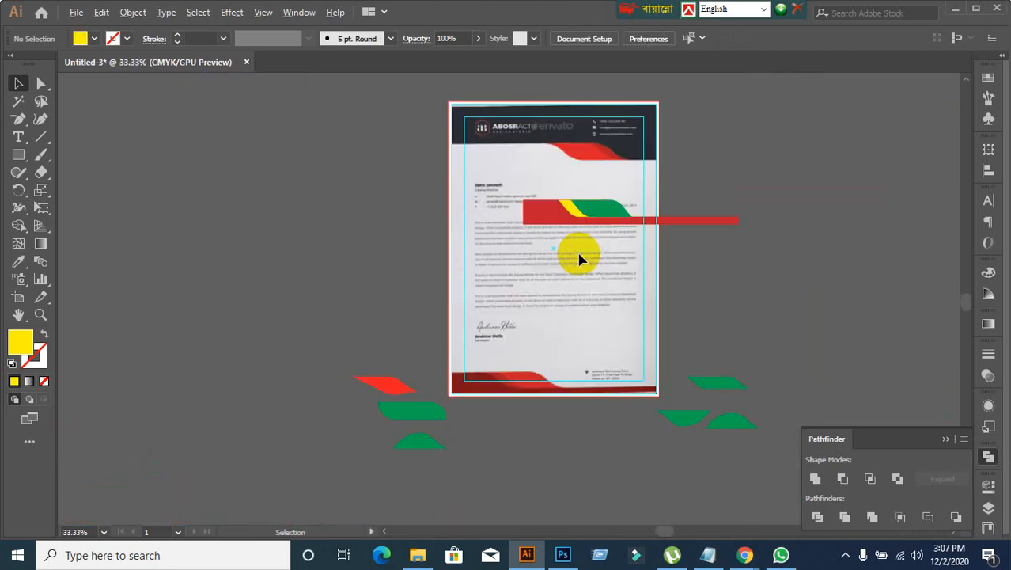
drag(580, 259, 509, 326)
scroll(513, 333, up, 2)
drag(505, 278, 438, 243)
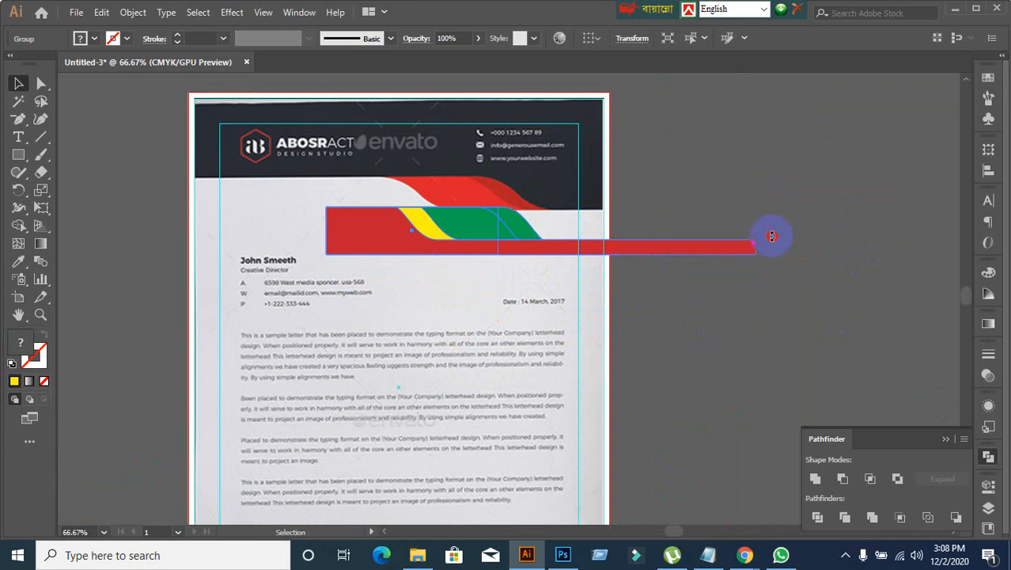
drag(772, 232, 254, 293)
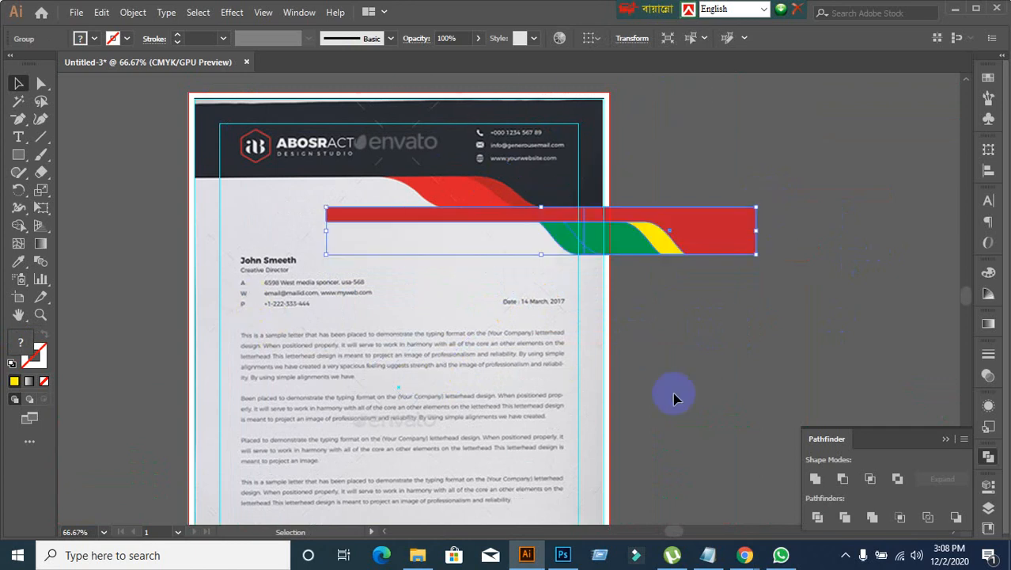
click(765, 336)
Step: Paste the cut footer group in front at its original position over the reference footer
click(654, 248)
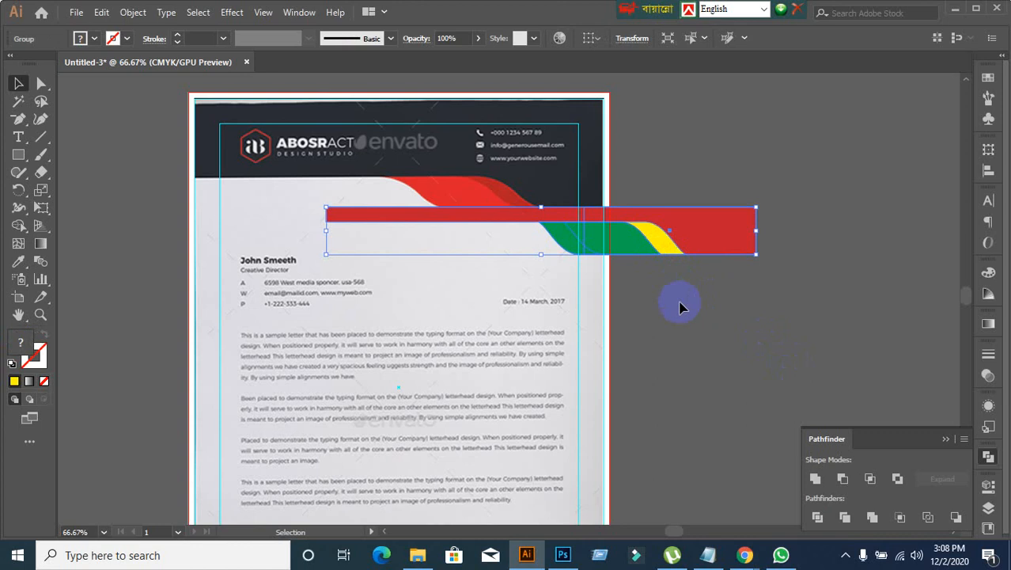
scroll(681, 307, down, 5)
key(ctrl+f)
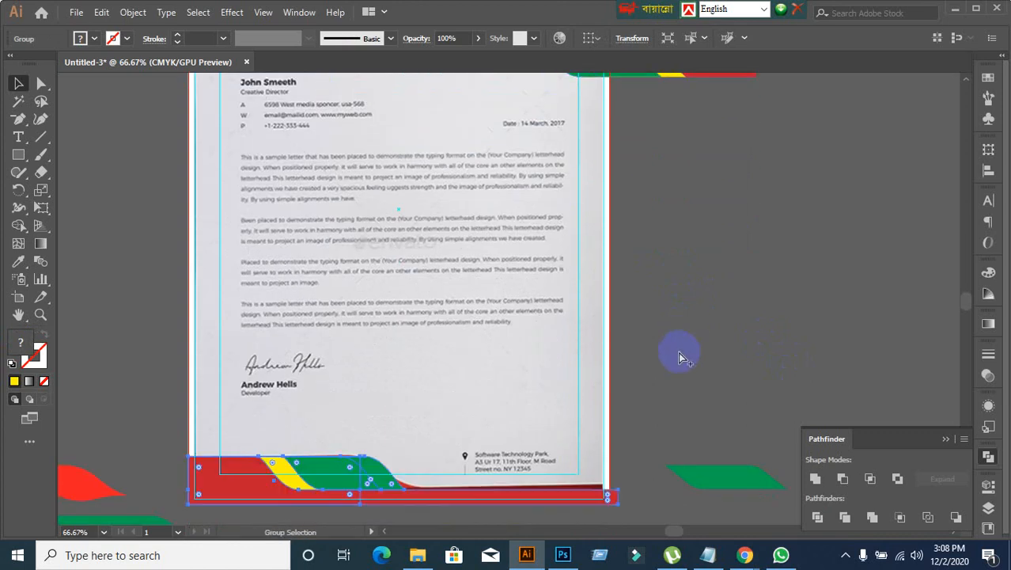
Step: Delete the wave footer group from the bottom of the page
click(687, 336)
click(357, 474)
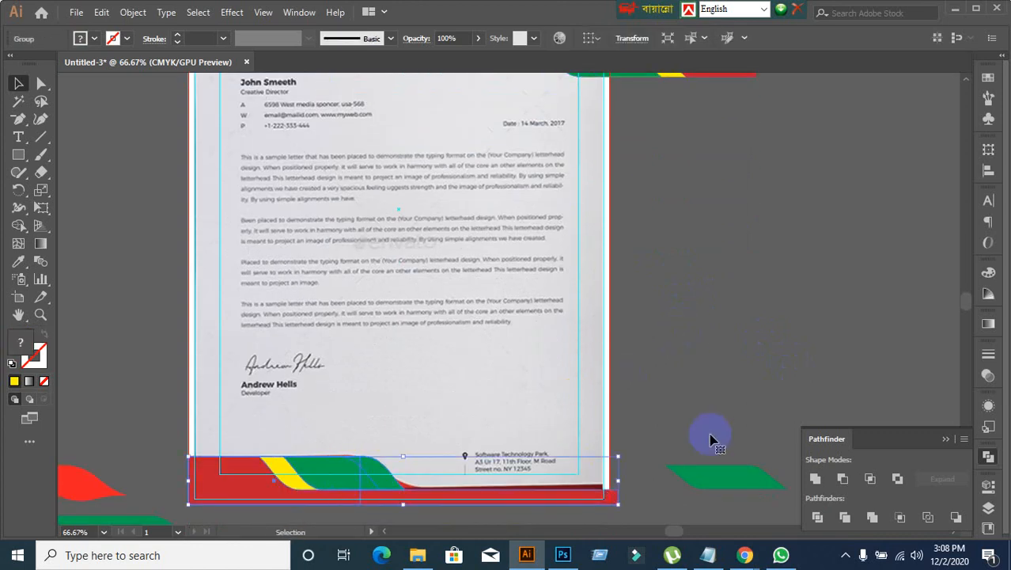
key(Delete)
scroll(736, 387, down, 1)
scroll(683, 314, up, 10)
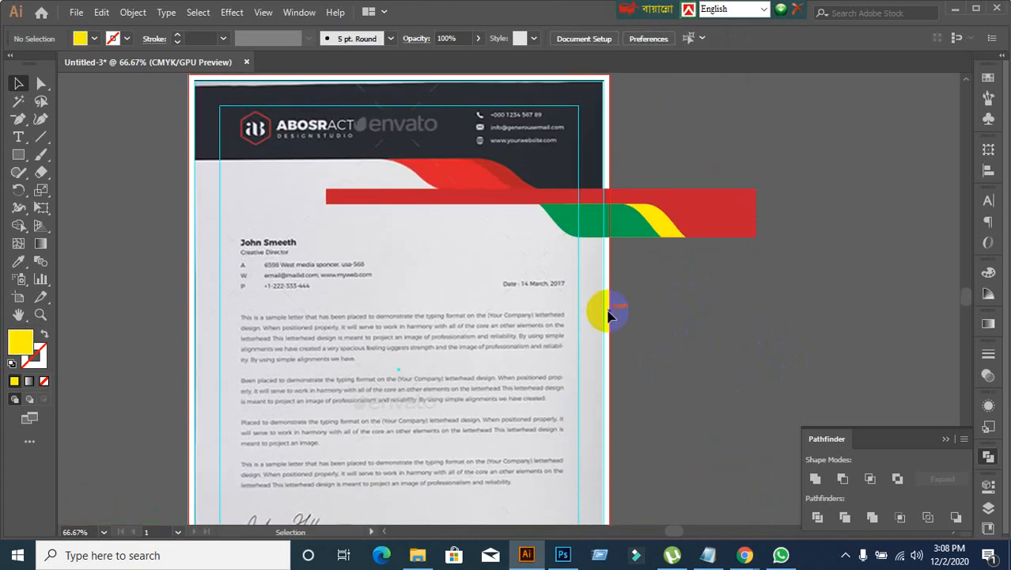
Step: Move the rotated header wave group left over the page, just below the red wave of the reference header
scroll(440, 295, up, 2)
scroll(449, 287, down, 2)
scroll(449, 292, down, 2)
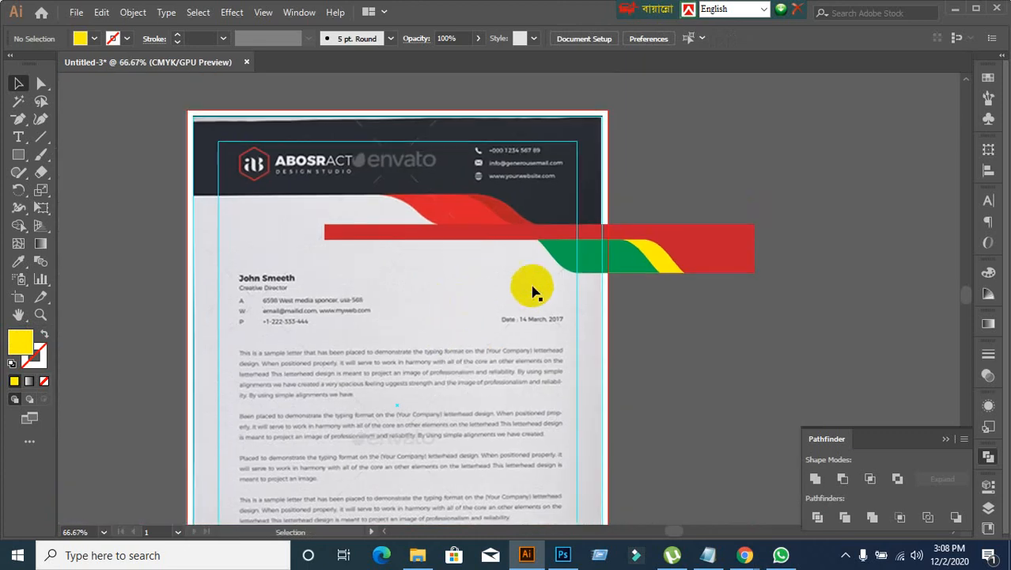
drag(602, 253, 432, 270)
scroll(348, 216, up, 2)
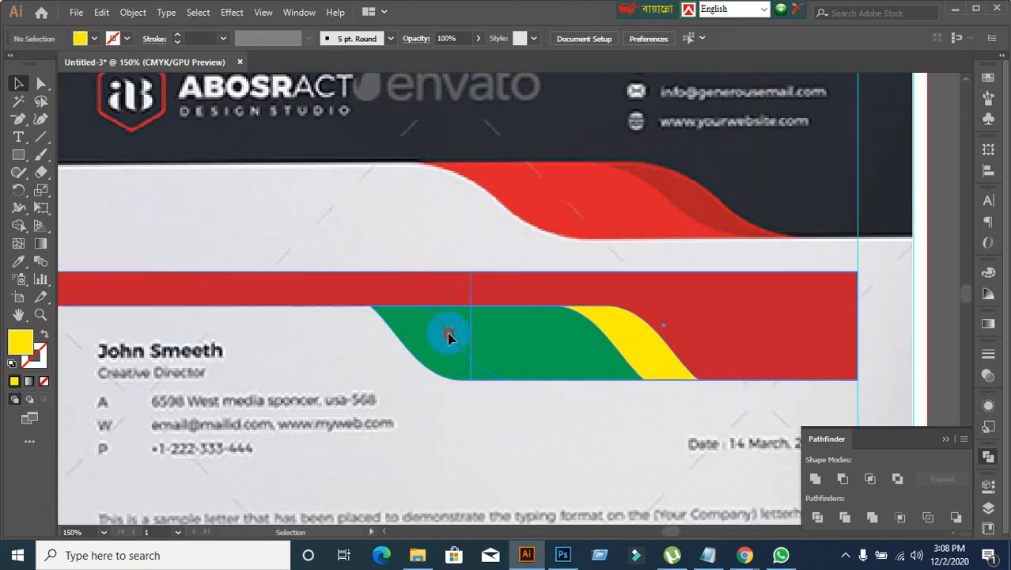
drag(451, 339, 548, 295)
scroll(638, 353, down, 2)
drag(630, 354, 611, 367)
scroll(533, 422, down, 2)
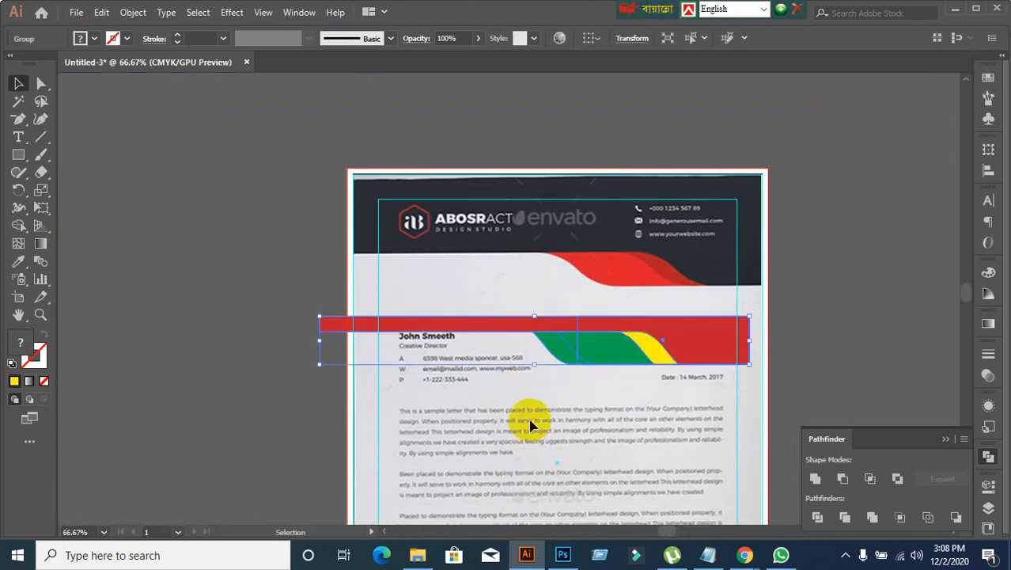
alt+scroll(538, 416, down, 3)
alt+scroll(567, 462, up, 3)
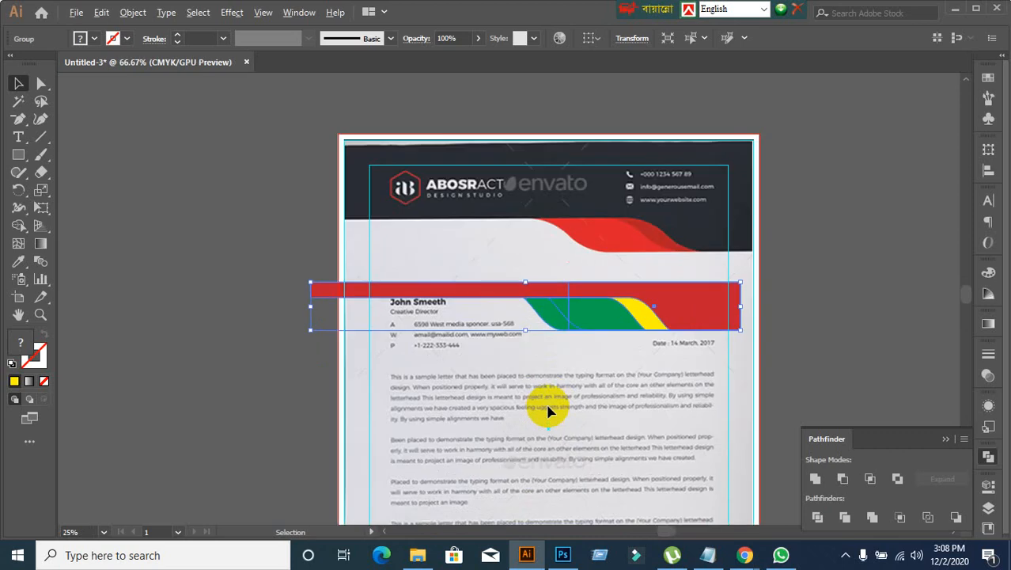
Step: Move the header wave group up onto the reference header so its curves cover the red wave
drag(601, 313, 624, 250)
click(639, 396)
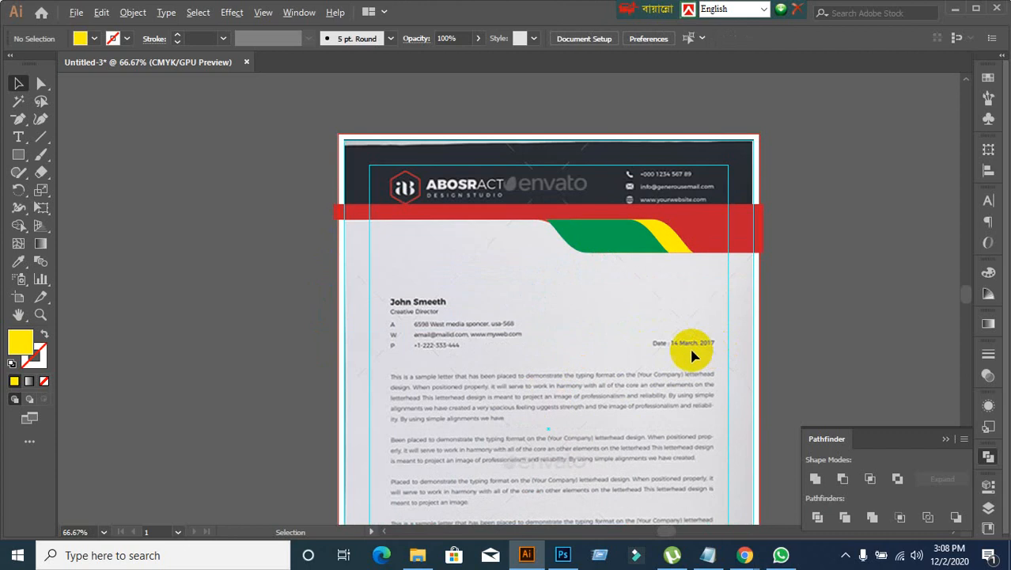
alt+scroll(615, 308, up, 2)
drag(552, 259, 564, 359)
click(630, 264)
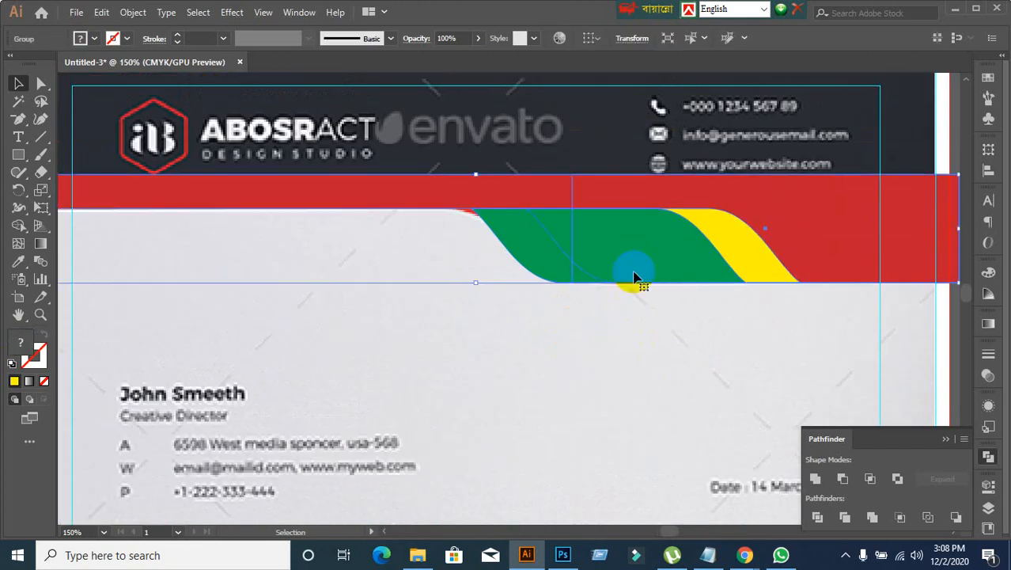
alt+scroll(629, 252, down, 1)
alt+scroll(647, 346, up, 1)
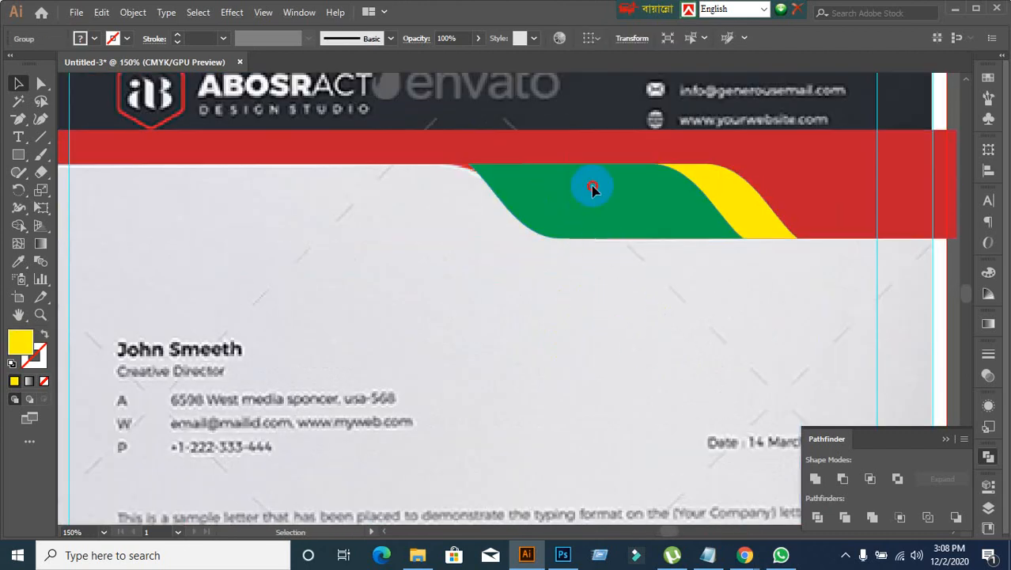
Step: Try ungrouping the header wave artwork and bringing its red shape to the front, and undo the change
right_click(590, 189)
click(633, 309)
click(486, 276)
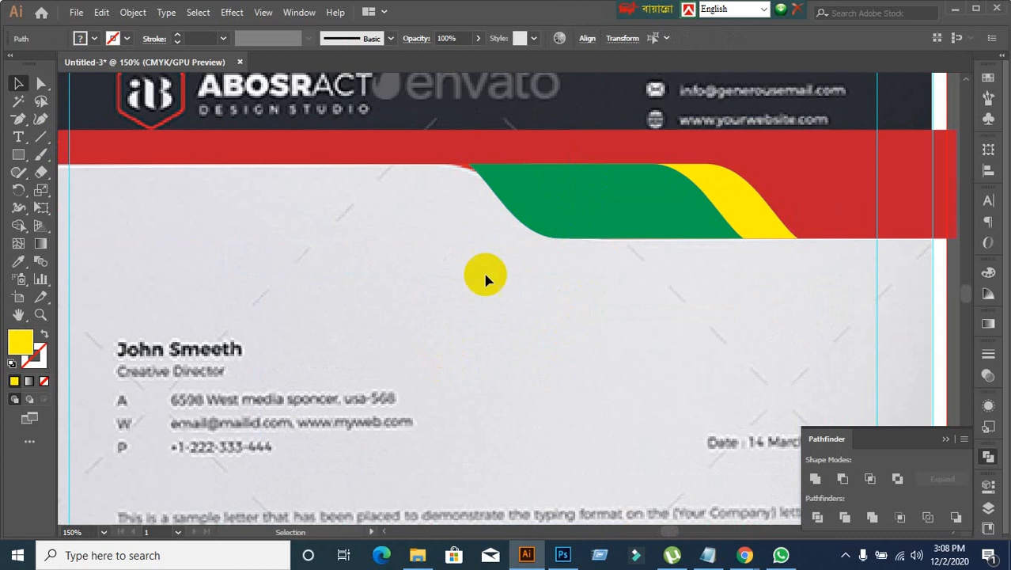
click(619, 156)
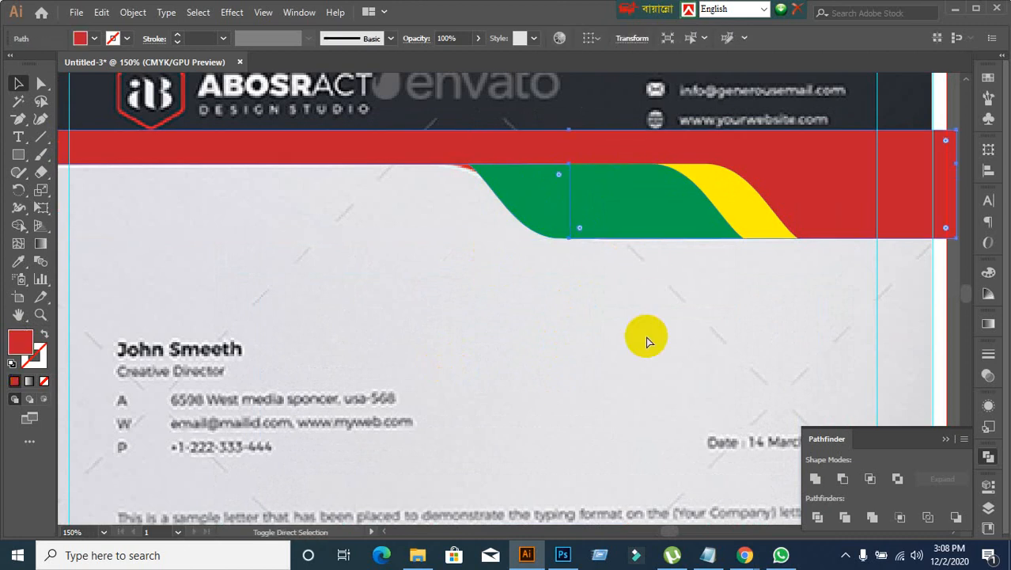
click(257, 140)
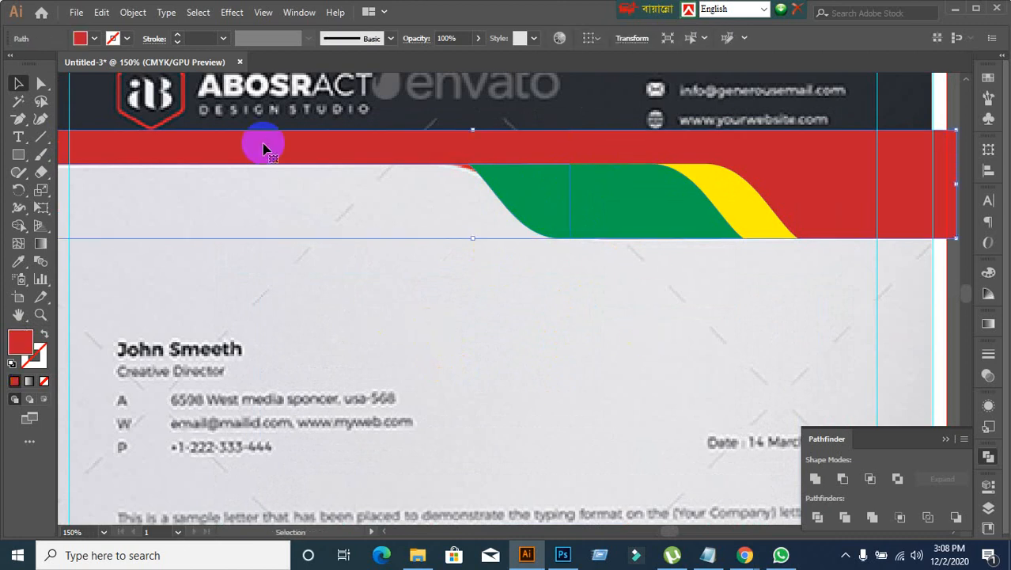
right_click(265, 146)
mouse_move(402, 394)
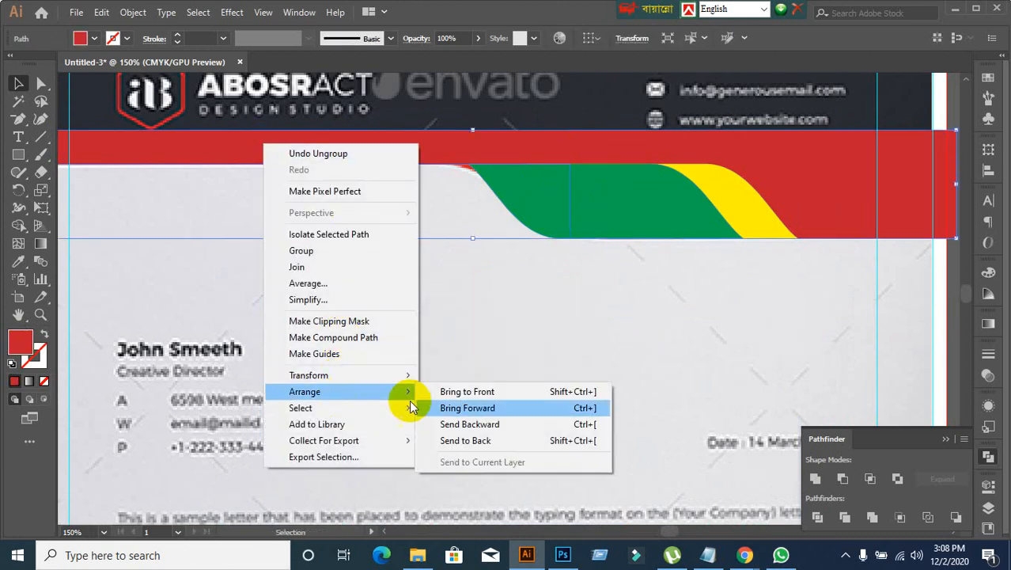
click(476, 391)
click(528, 329)
key(ctrl+z)
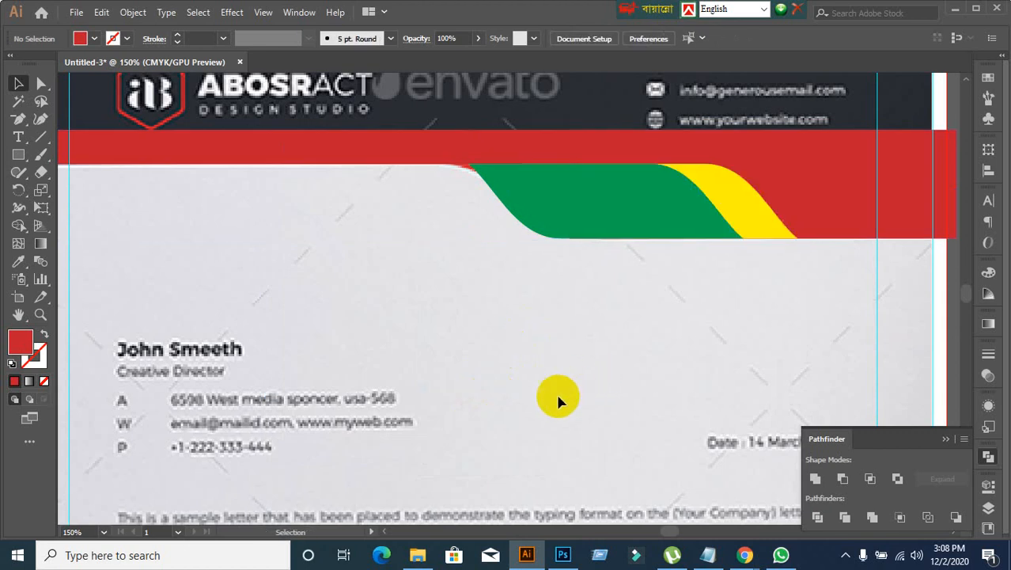
Step: Try moving the header wave artwork down the page, and undo back to the grouped artwork over the reference wave
click(504, 195)
click(458, 336)
scroll(458, 336, down, 2)
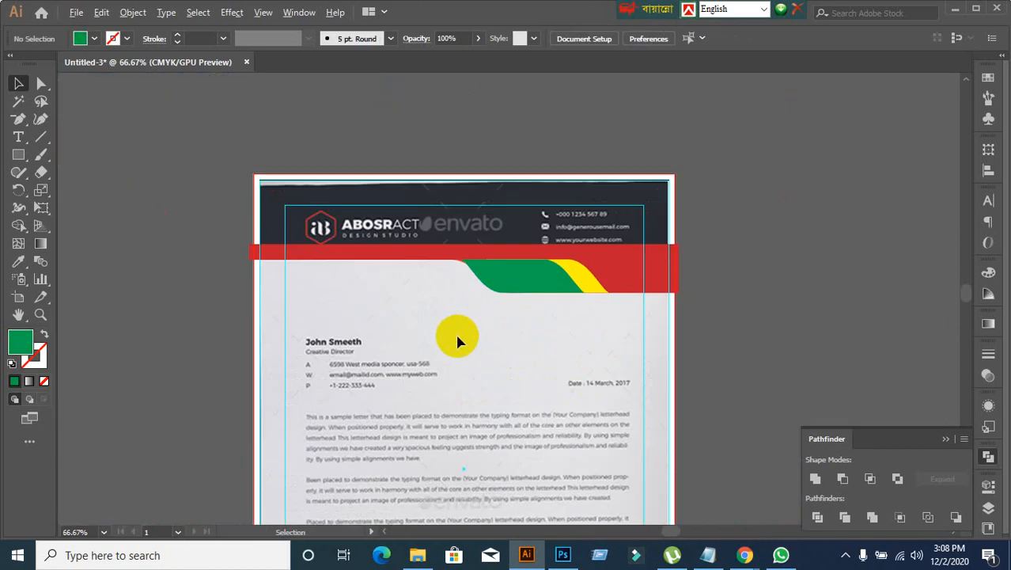
scroll(464, 334, up, 2)
scroll(464, 338, down, 1)
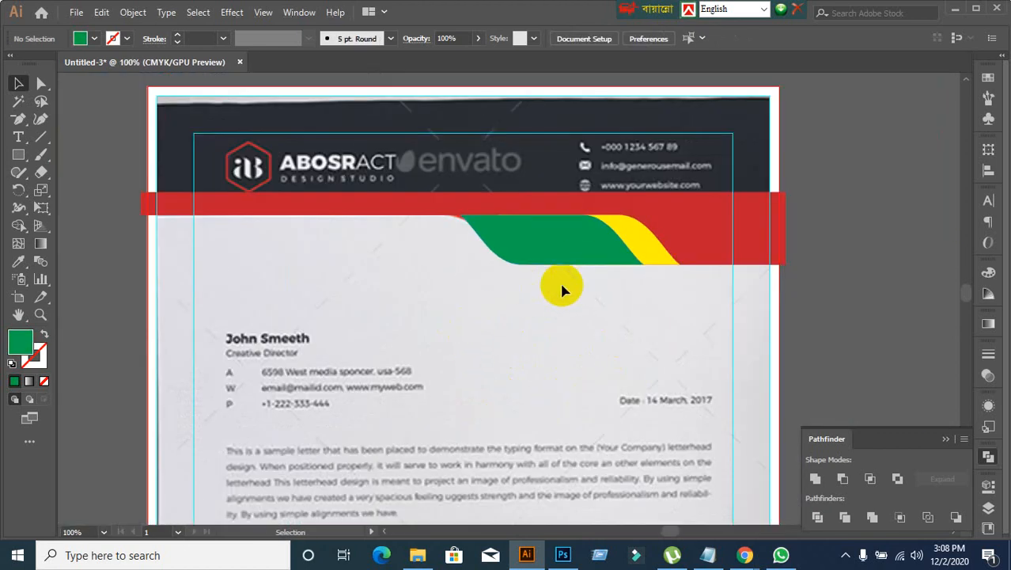
click(644, 235)
drag(591, 268, 583, 363)
key(ctrl+z)
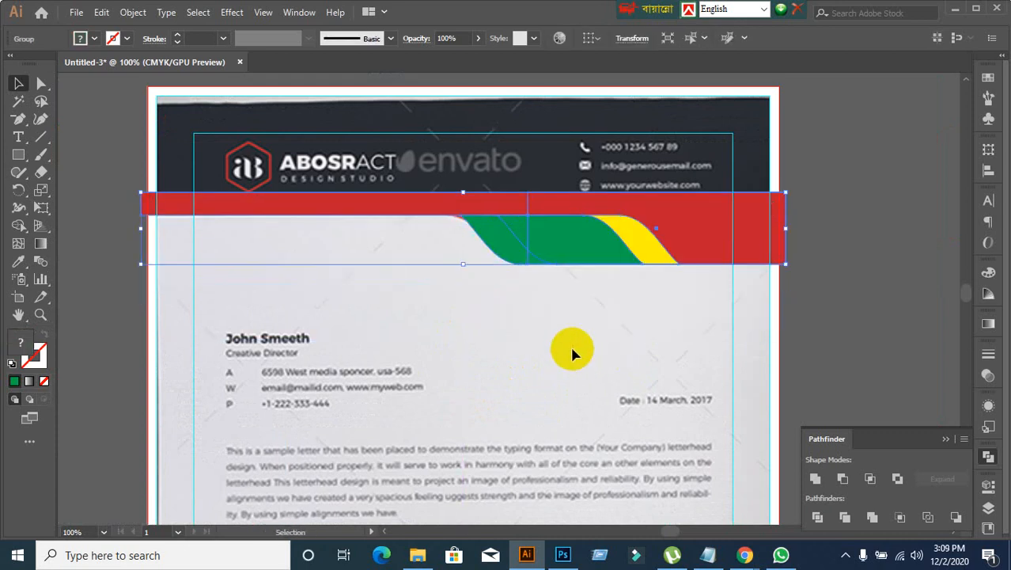
click(571, 345)
click(686, 249)
click(545, 443)
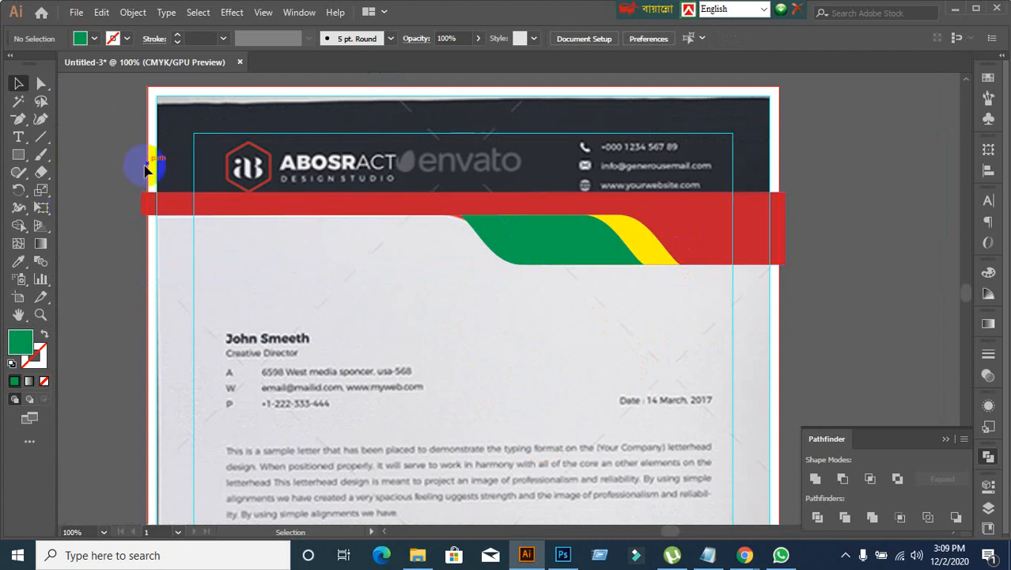
Step: Draw a green rectangle over the dark header band, from the page's top-left corner across to the red band's right end
click(18, 156)
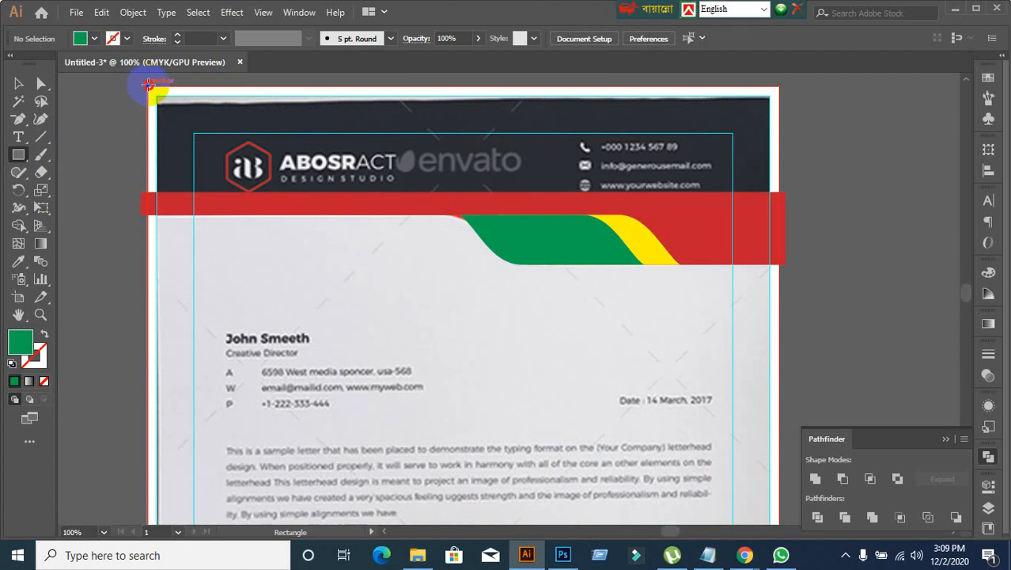
drag(148, 84, 786, 205)
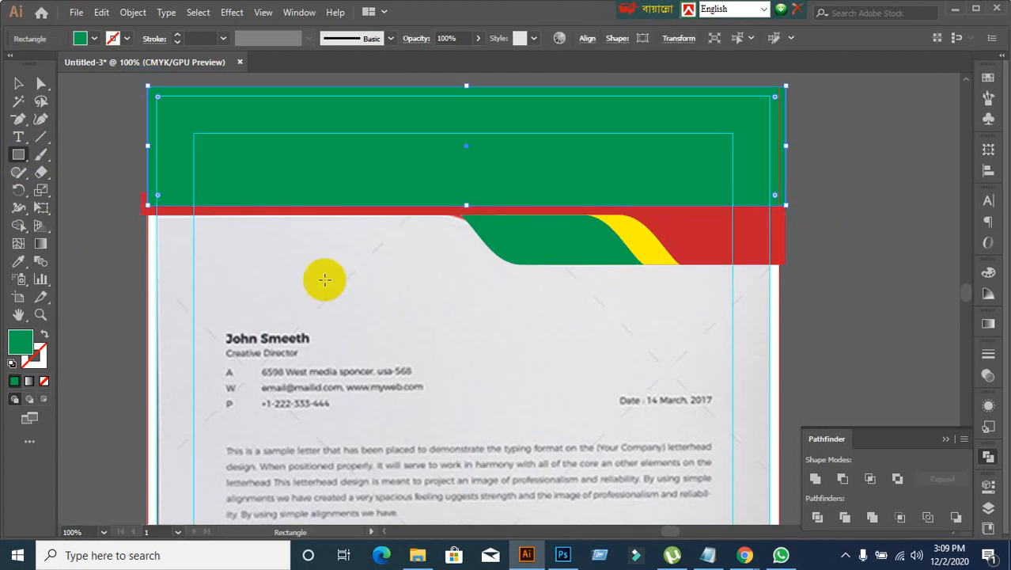
click(18, 85)
Step: Send the green rectangle to the back, and bring it forward until it covers the reference image but stays behind the wave group
right_click(299, 165)
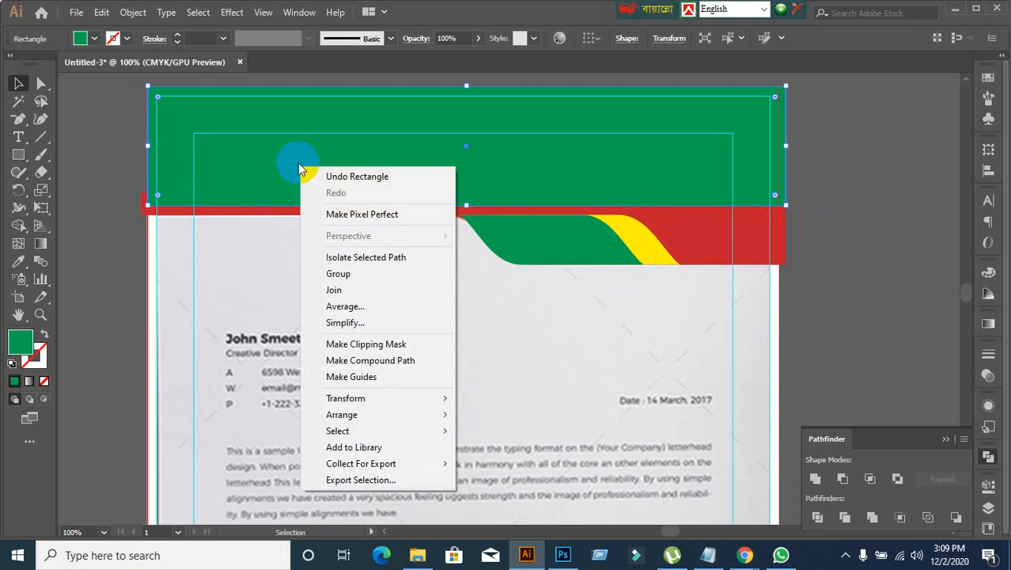
mouse_move(351, 414)
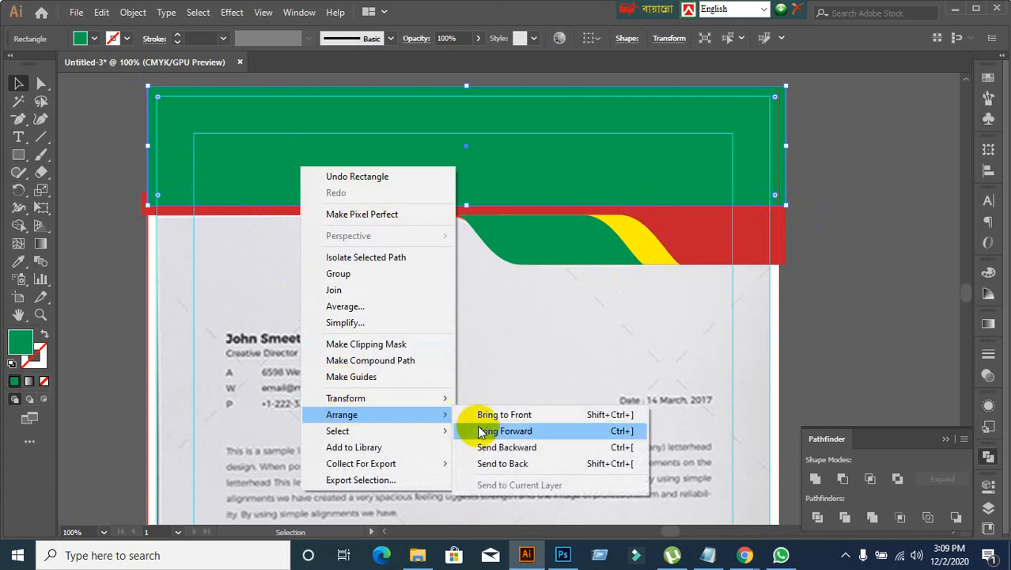
click(503, 466)
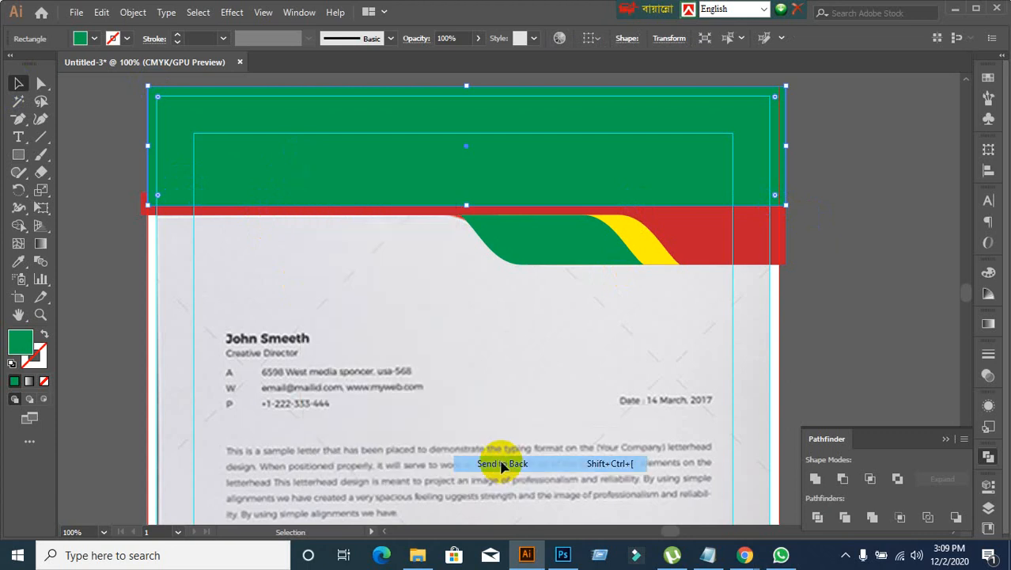
right_click(317, 136)
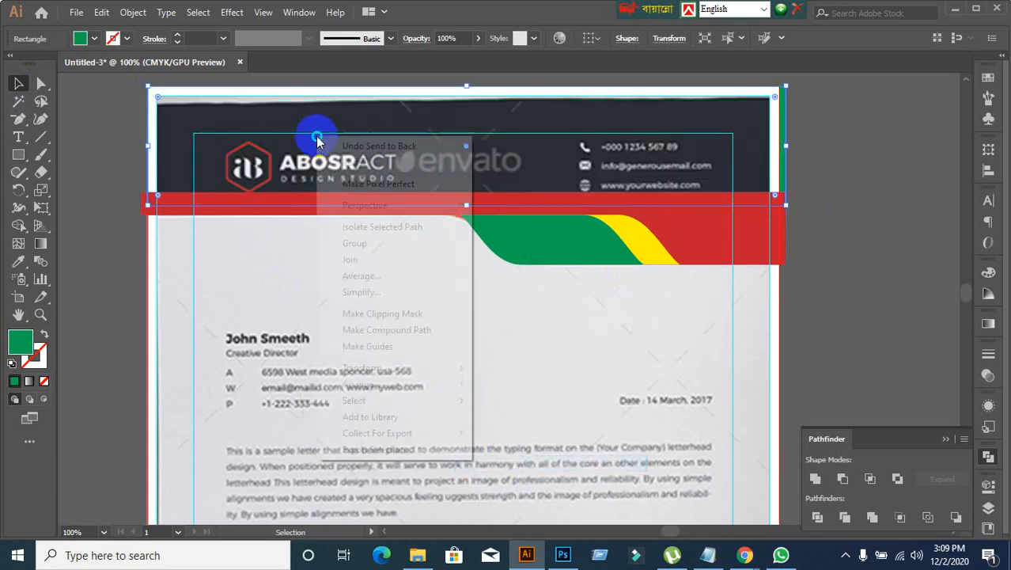
mouse_move(377, 385)
click(517, 399)
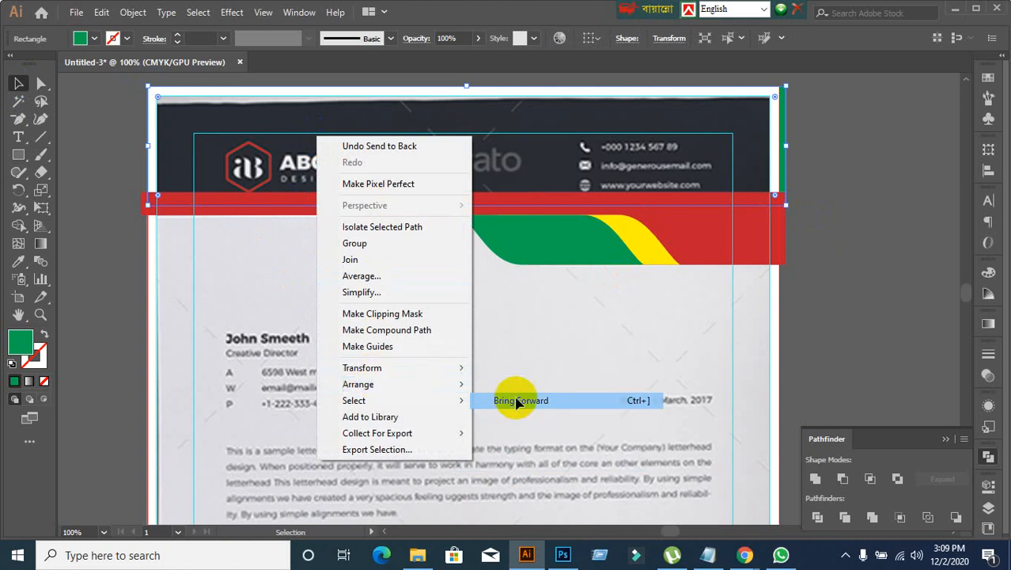
right_click(373, 169)
mouse_move(459, 418)
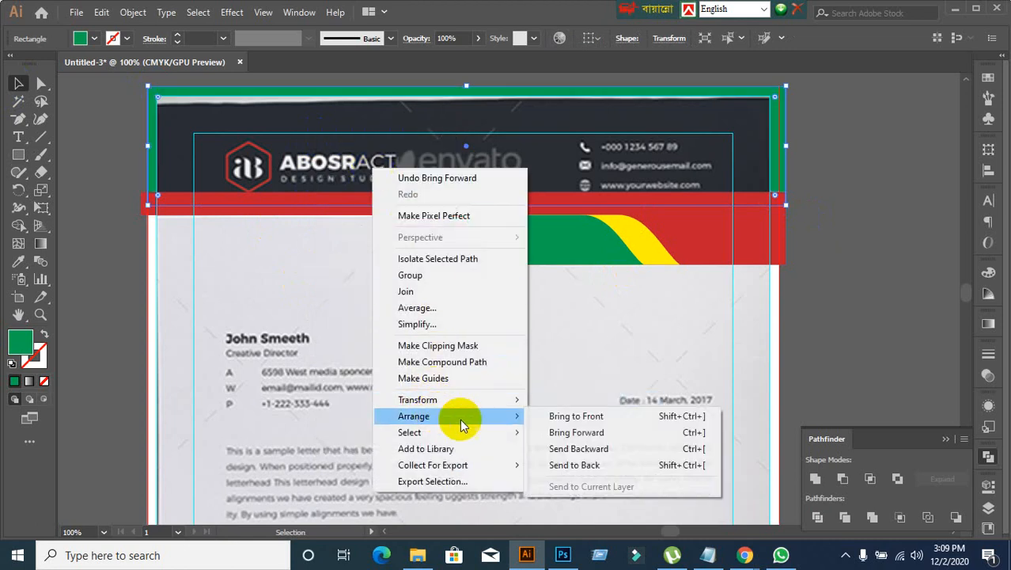
click(566, 430)
right_click(398, 174)
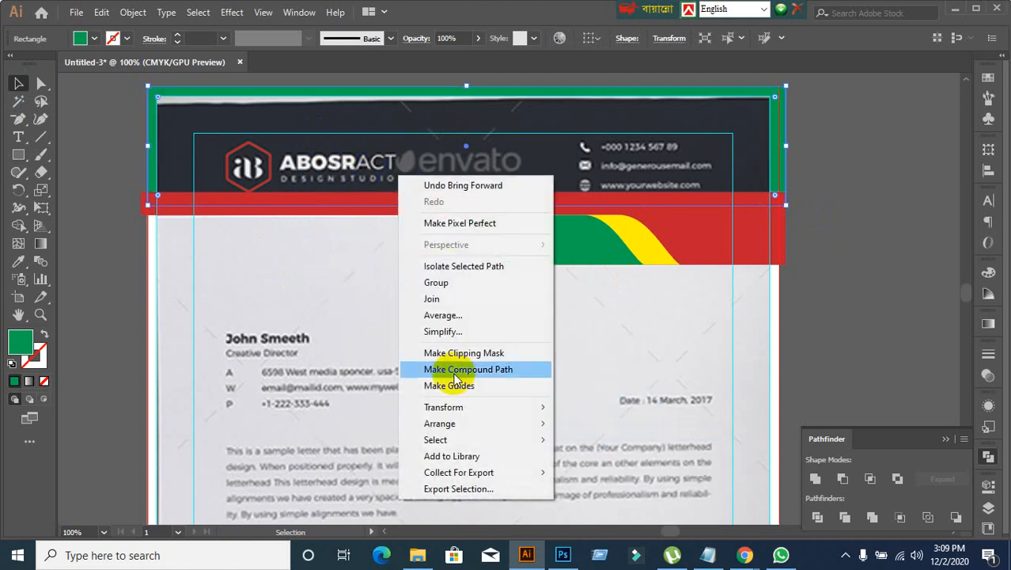
mouse_move(544, 425)
click(586, 440)
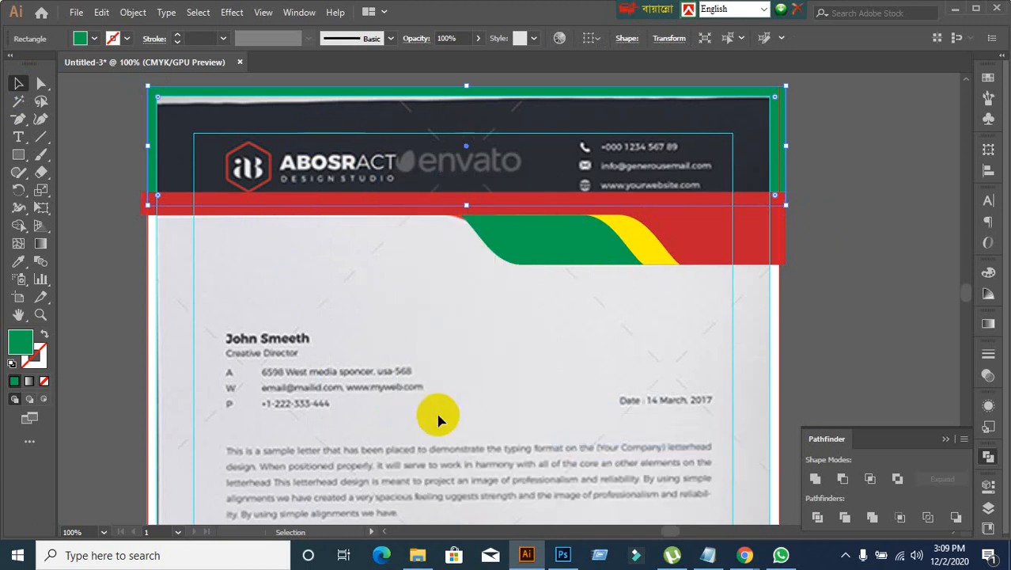
Step: Compare the green rectangle behind and in front of the reference image by switching its stacking order back and forth
key(a)
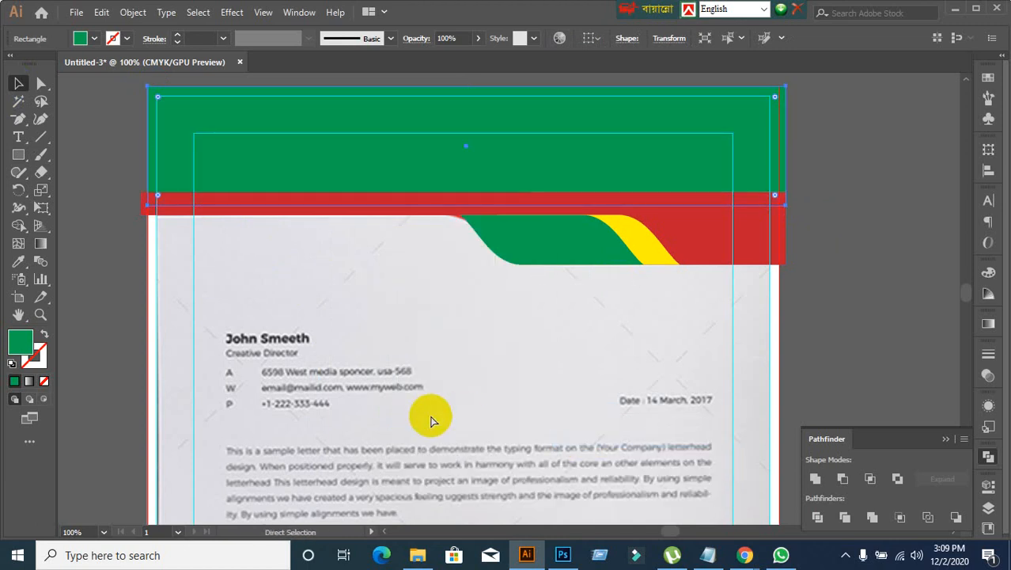
key(ctrl+[)
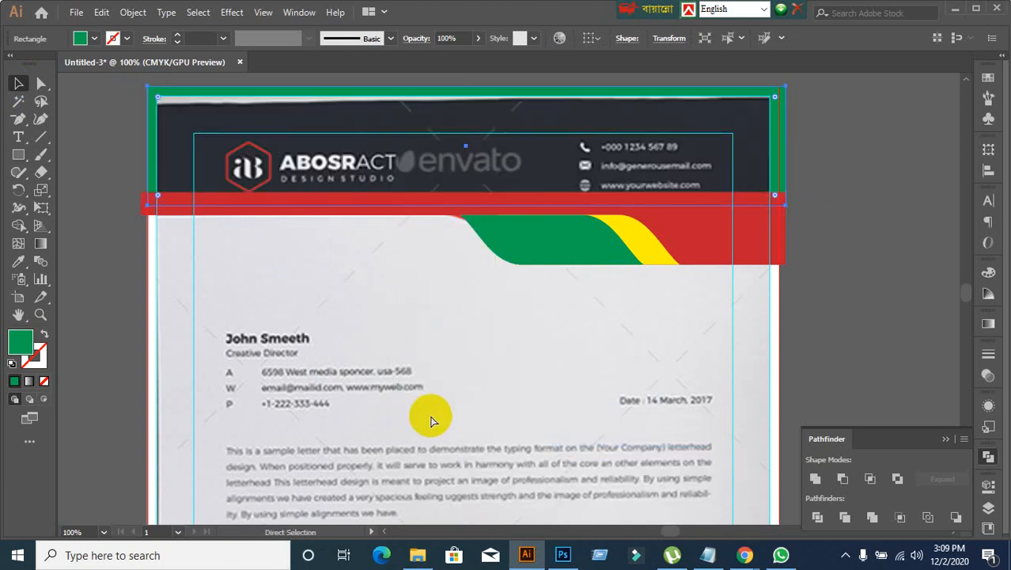
key(ctrl+])
key(ctrl+[)
key(ctrl+])
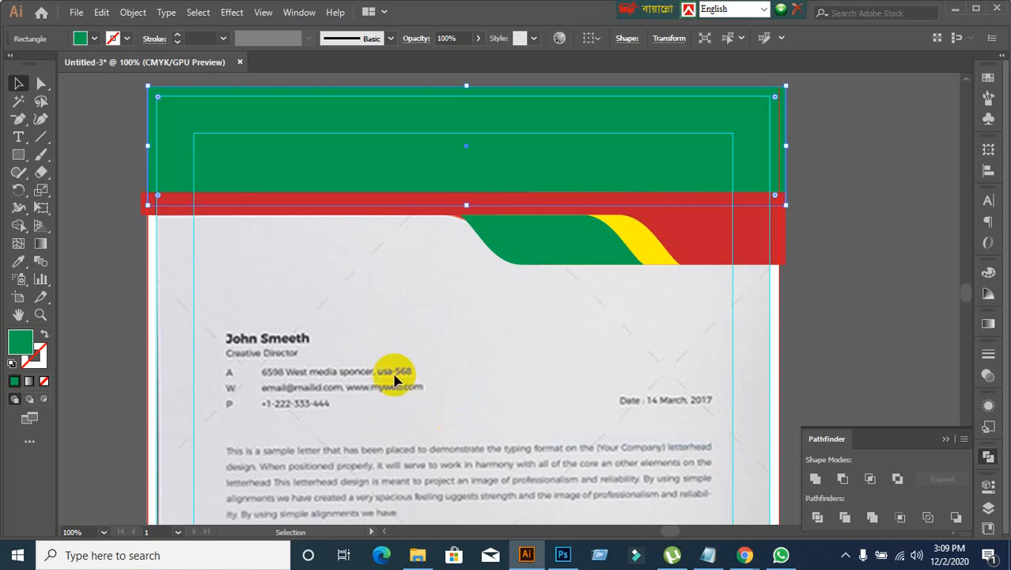
click(282, 238)
click(276, 170)
click(103, 309)
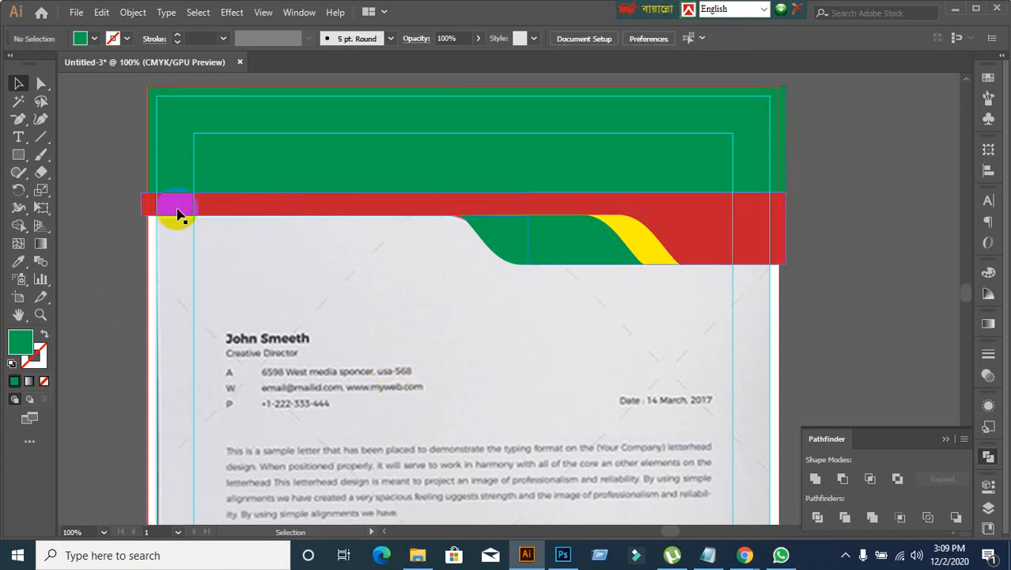
Step: Ungroup the header wave artwork and select its red shape
click(176, 212)
right_click(177, 212)
click(208, 333)
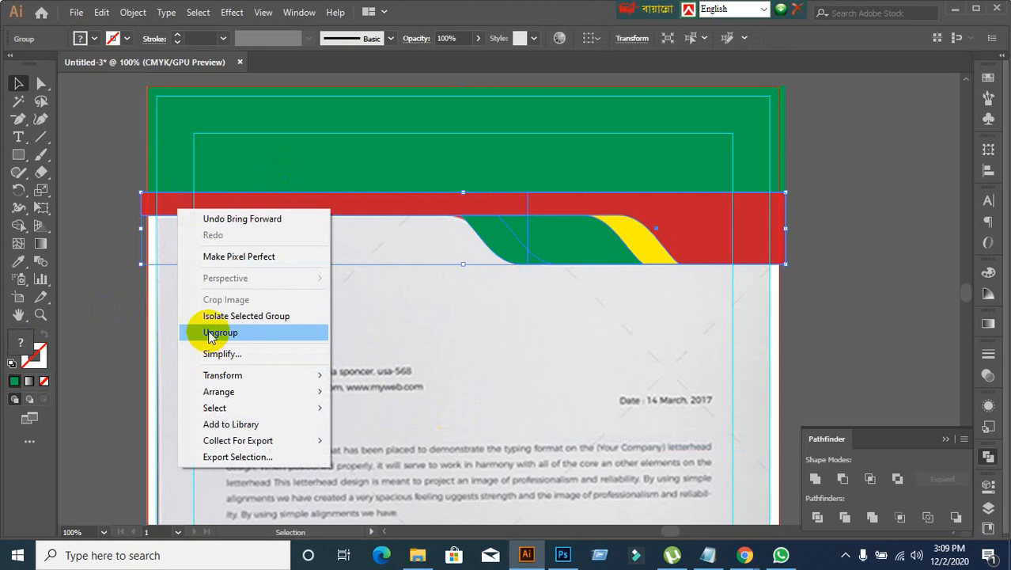
click(131, 343)
click(180, 214)
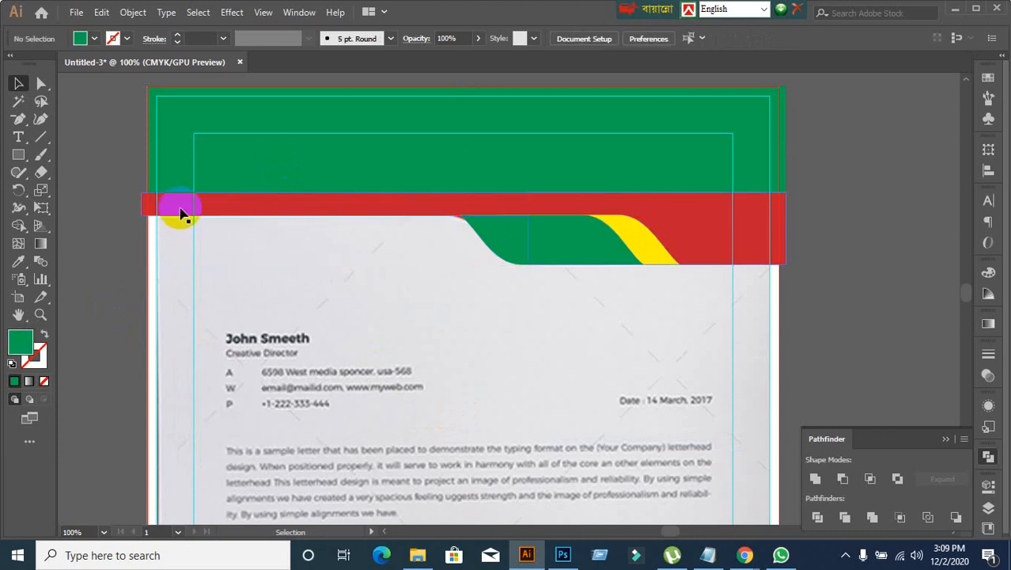
shift+click(196, 187)
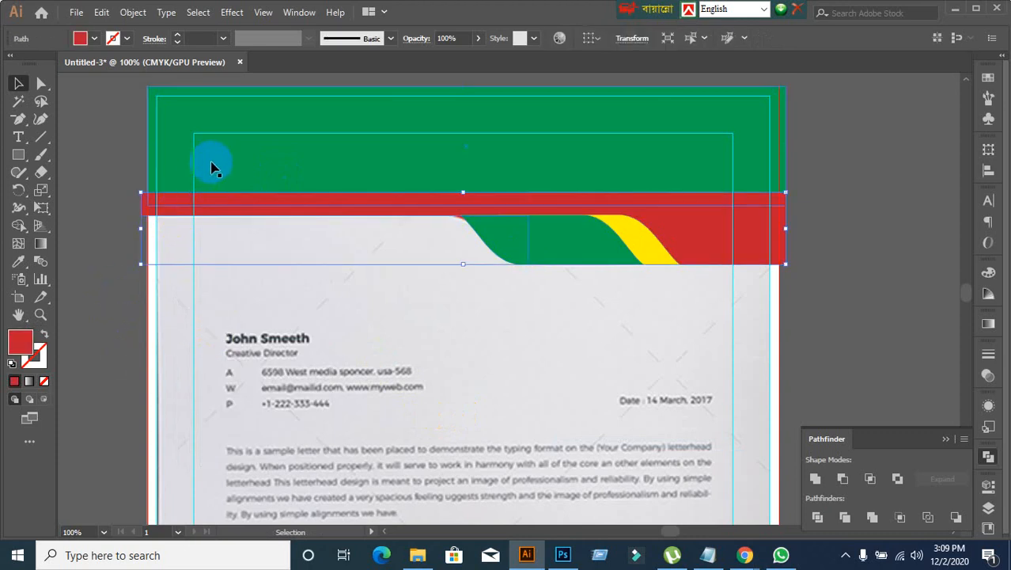
Step: Try moving the red header shape down over the page, and undo each move
click(105, 354)
drag(270, 219, 204, 325)
key(ctrl+z)
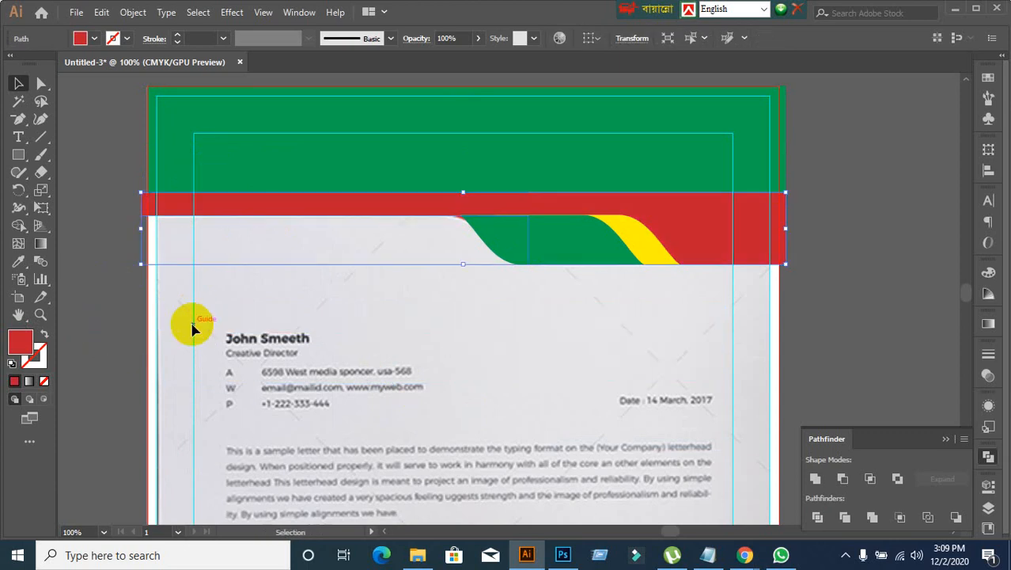
drag(354, 224, 529, 362)
key(ctrl+z)
Step: Hide the red header shape to uncover what lies beneath it
click(361, 278)
click(340, 212)
key(Delete)
Step: Delete the stray pink rectangle at the header's right end, and show the hidden red shape again
click(530, 159)
click(763, 242)
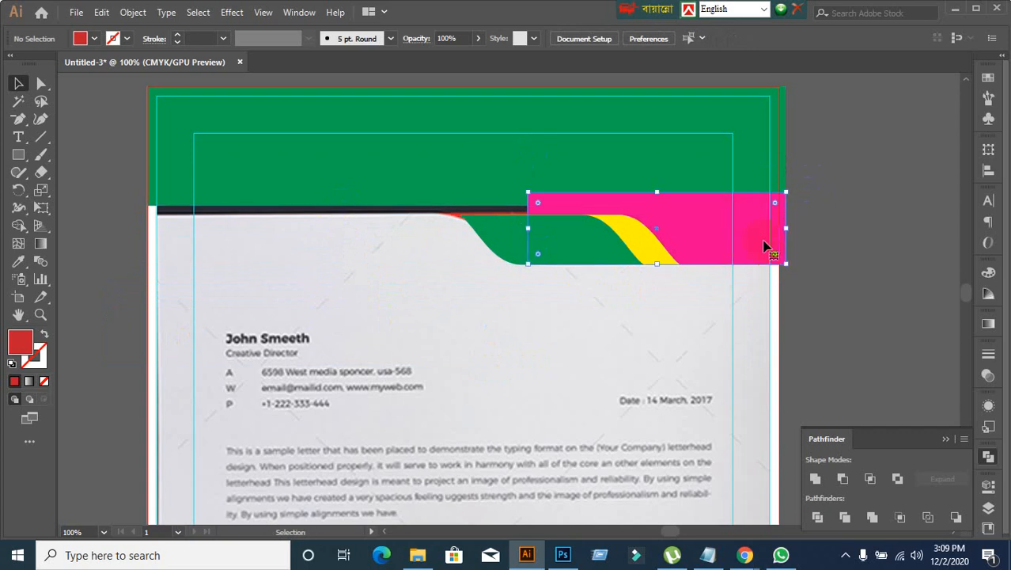
drag(748, 235, 938, 348)
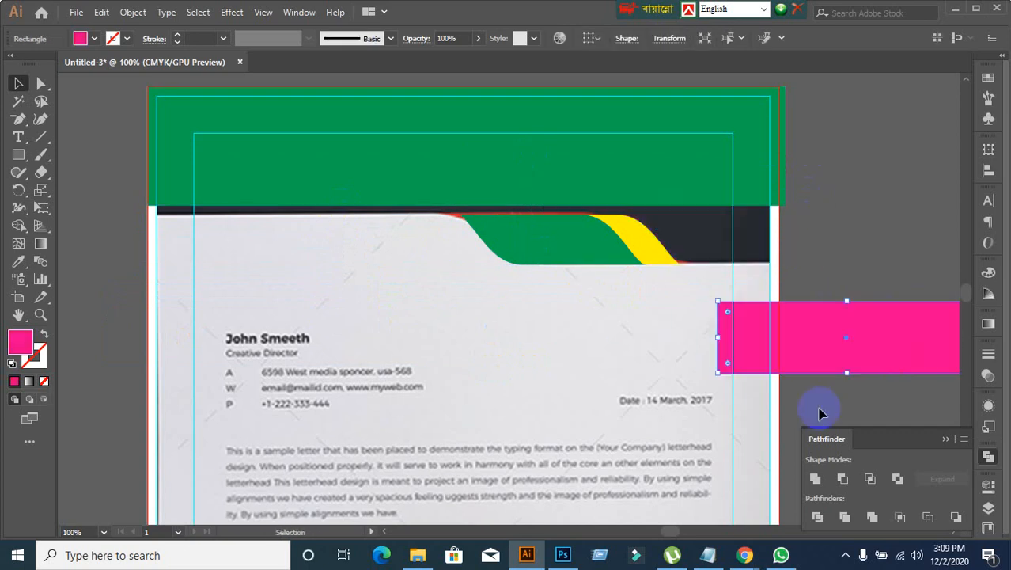
key(Delete)
key(ctrl+alt+3)
click(524, 345)
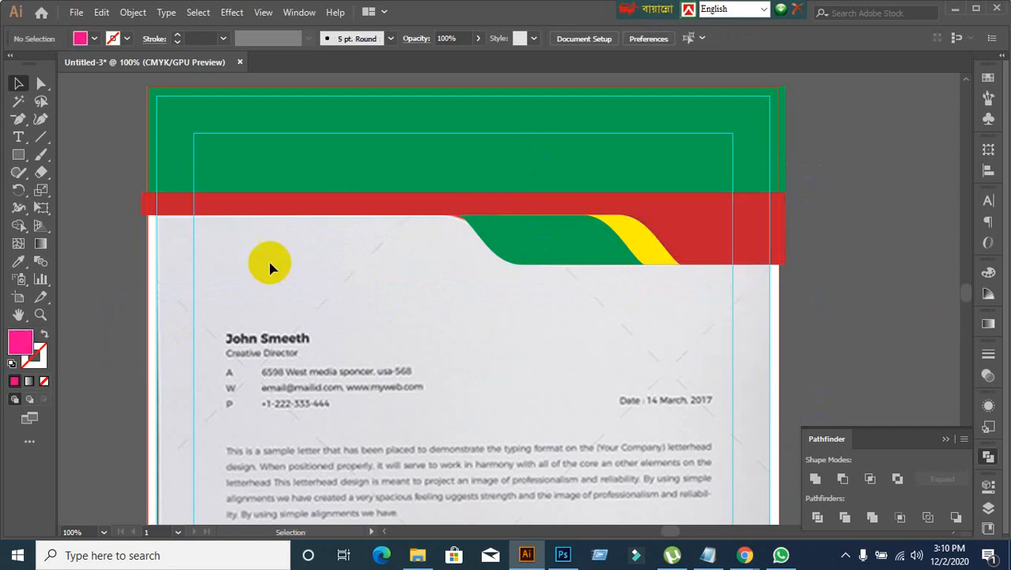
Step: Unite the red header shape with the green rectangle above it, and expand the compound shape into one path
click(199, 212)
shift+click(310, 151)
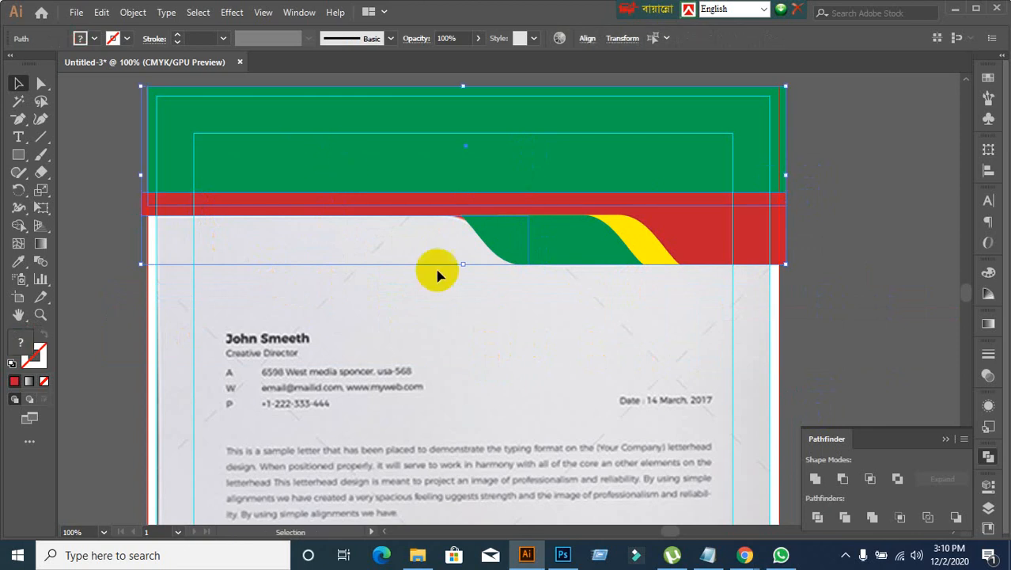
alt+click(818, 480)
click(936, 479)
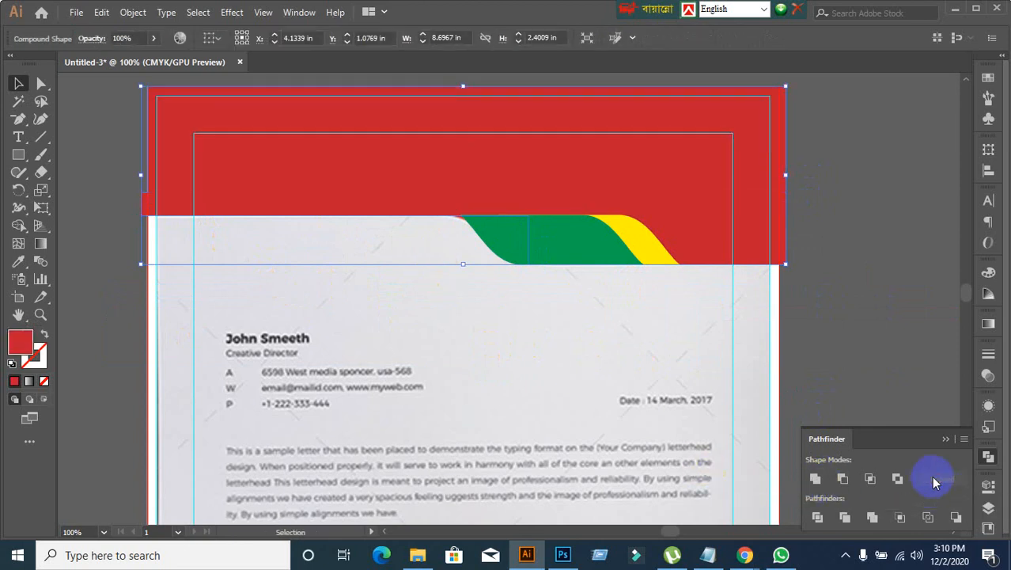
click(683, 383)
scroll(839, 194, up, 5)
scroll(792, 285, down, 5)
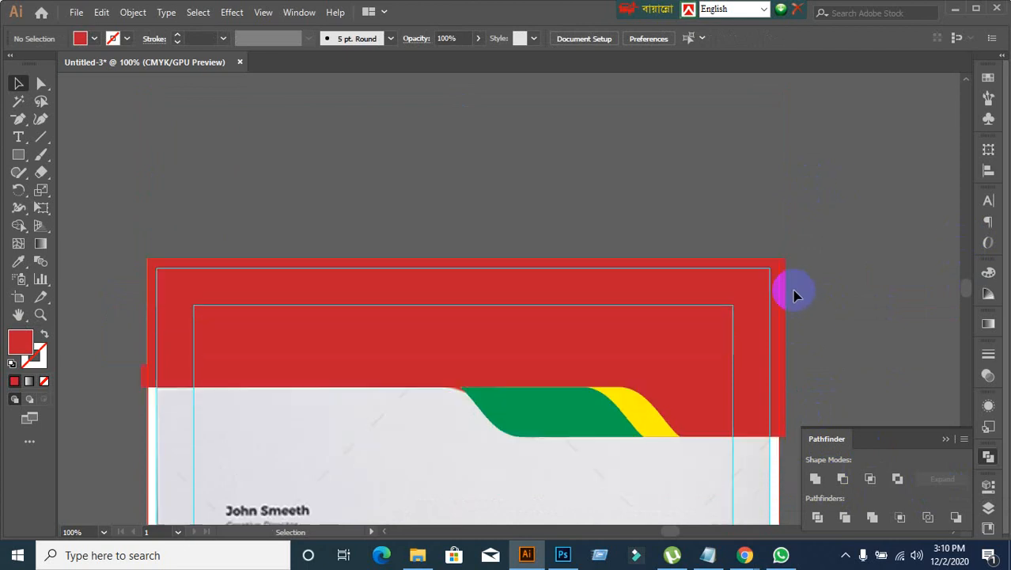
Step: Try moving the united red header shape up off the page, and undo the move
drag(746, 296, 768, 190)
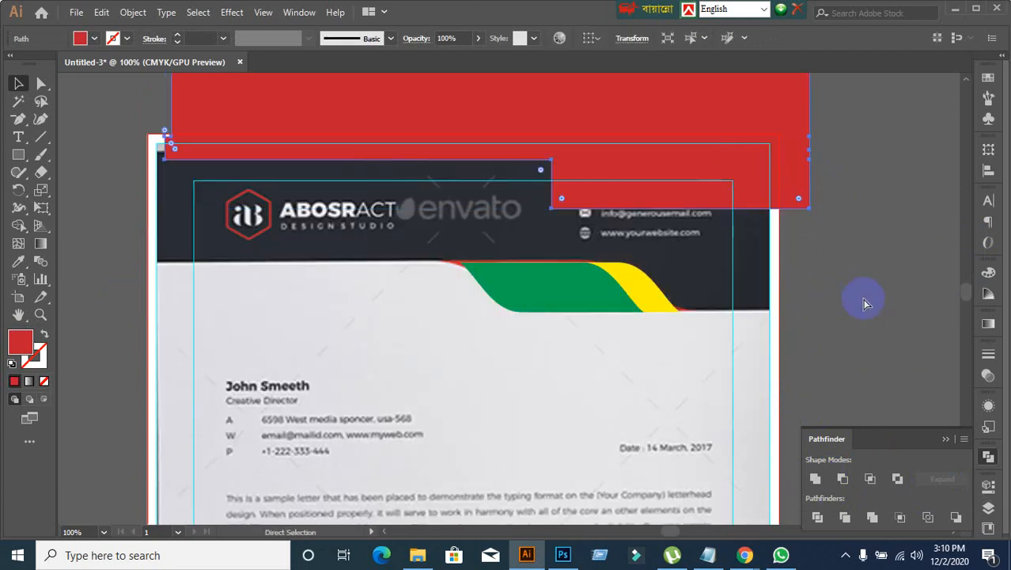
key(ctrl+z)
click(871, 293)
Step: Group the united red shape with the green and yellow waves, and hide the group to uncover the reference header
scroll(865, 298, down, 4)
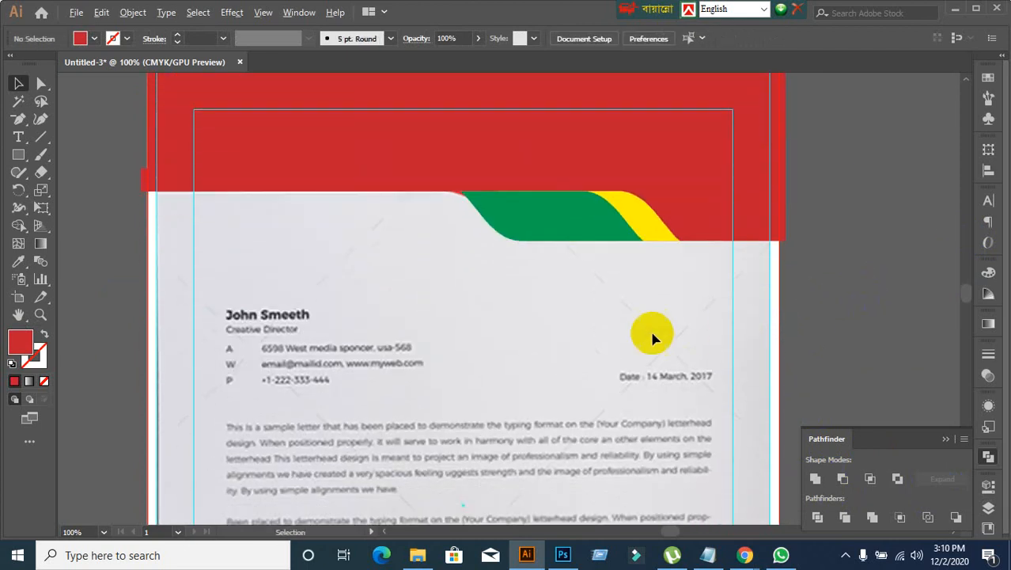
scroll(654, 337, down, 2)
scroll(660, 340, up, 1)
click(646, 215)
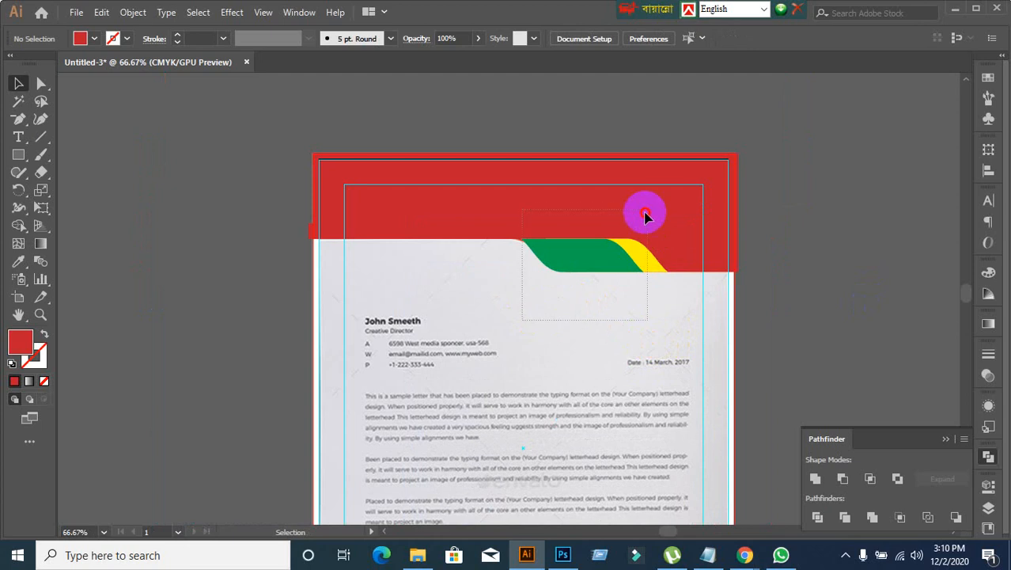
click(836, 280)
drag(617, 272, 532, 336)
key(ctrl+z)
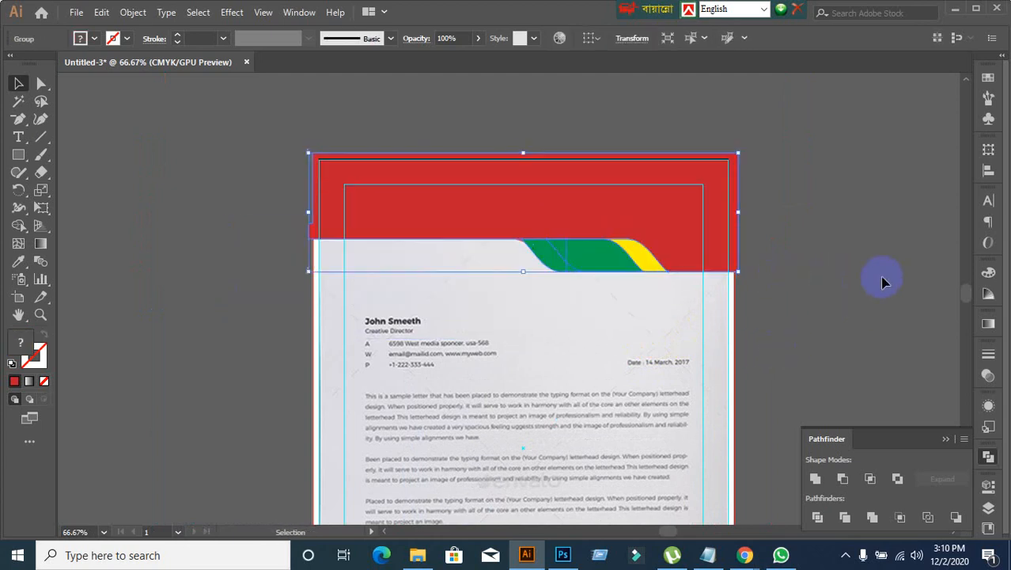
key(ctrl+z)
click(884, 283)
Step: Examine the page from the footer artwork up to the logo and contact icons in the reference header
scroll(854, 287, down, 1)
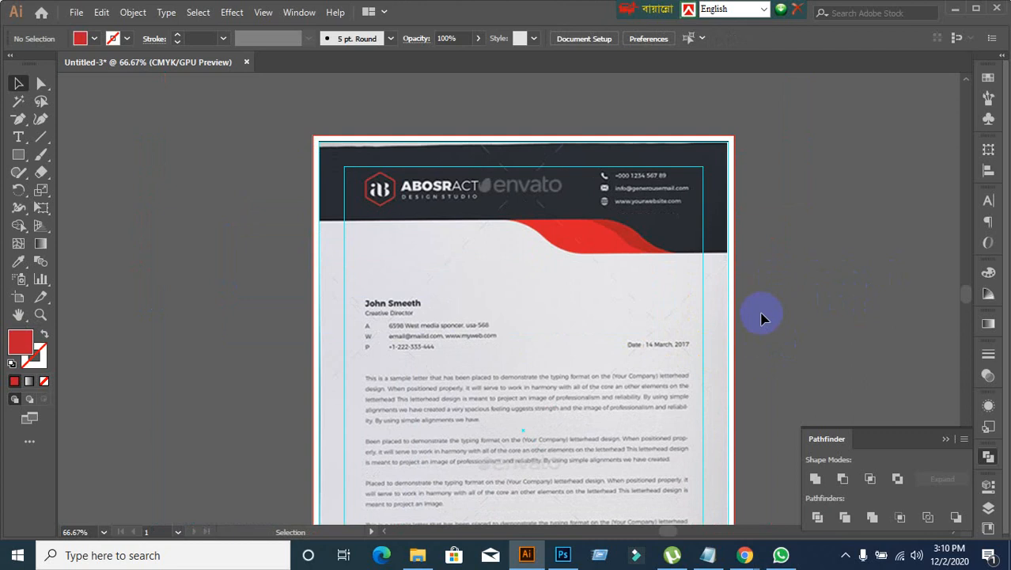
scroll(762, 318, down, 5)
alt+scroll(763, 320, down, 2)
drag(781, 370, 604, 208)
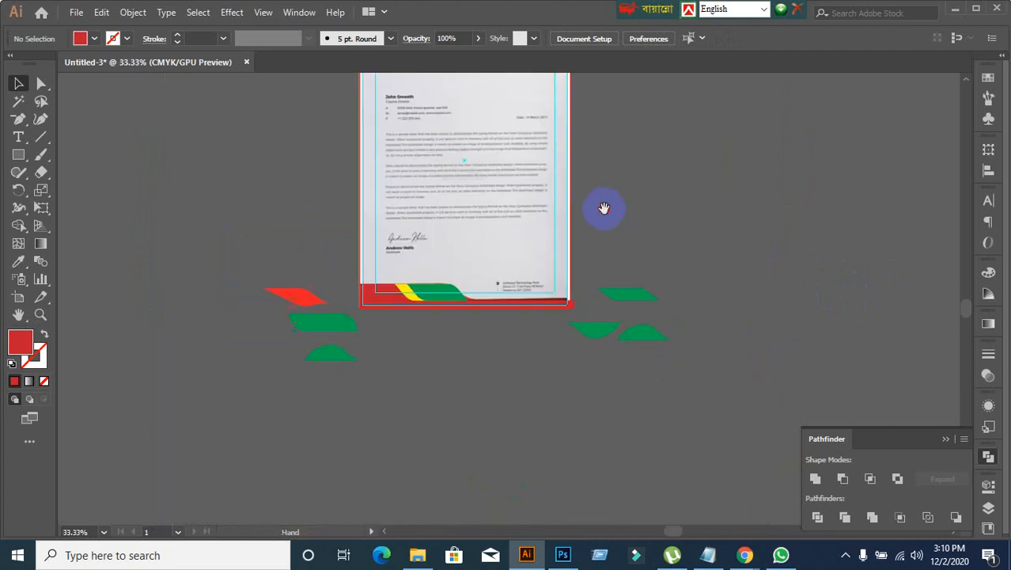
alt+scroll(551, 224, up, 1)
scroll(556, 225, up, 5)
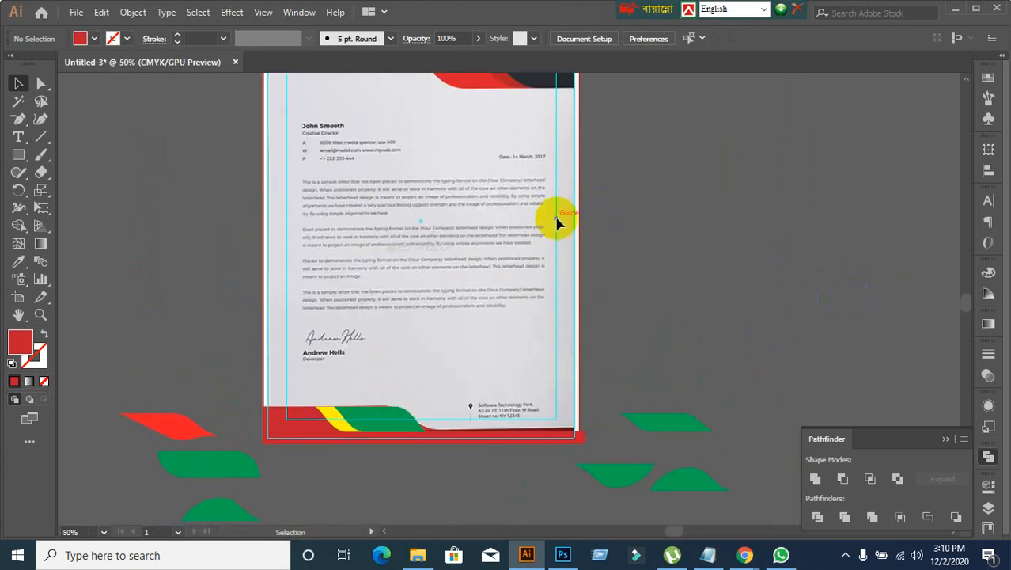
scroll(556, 225, up, 3)
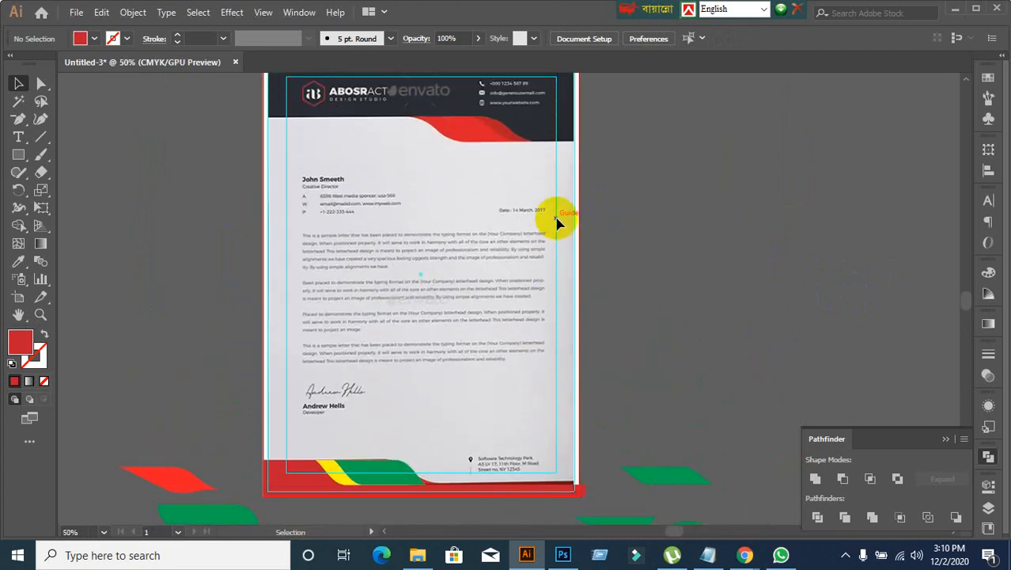
scroll(556, 225, up, 3)
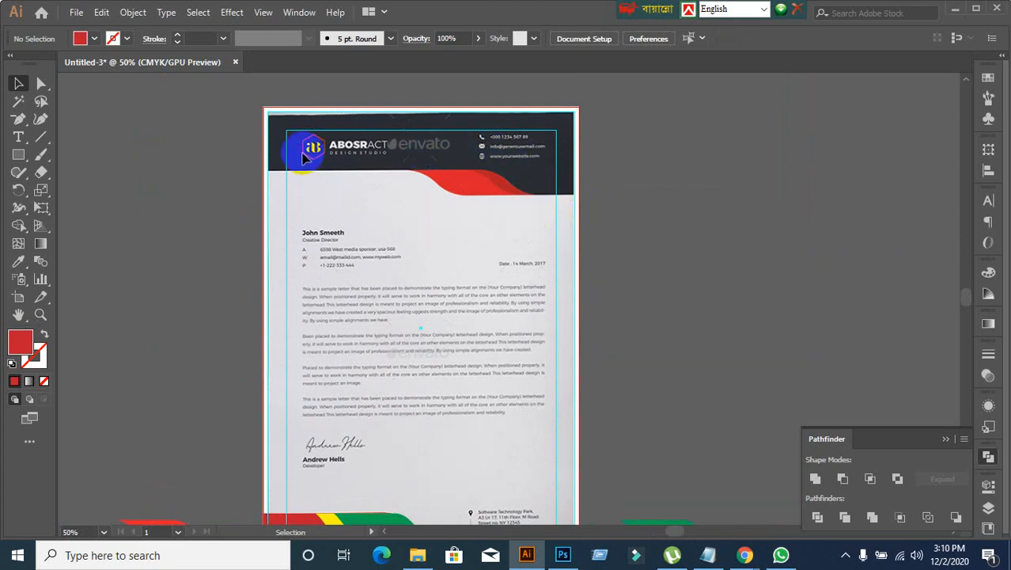
scroll(479, 148, up, 1)
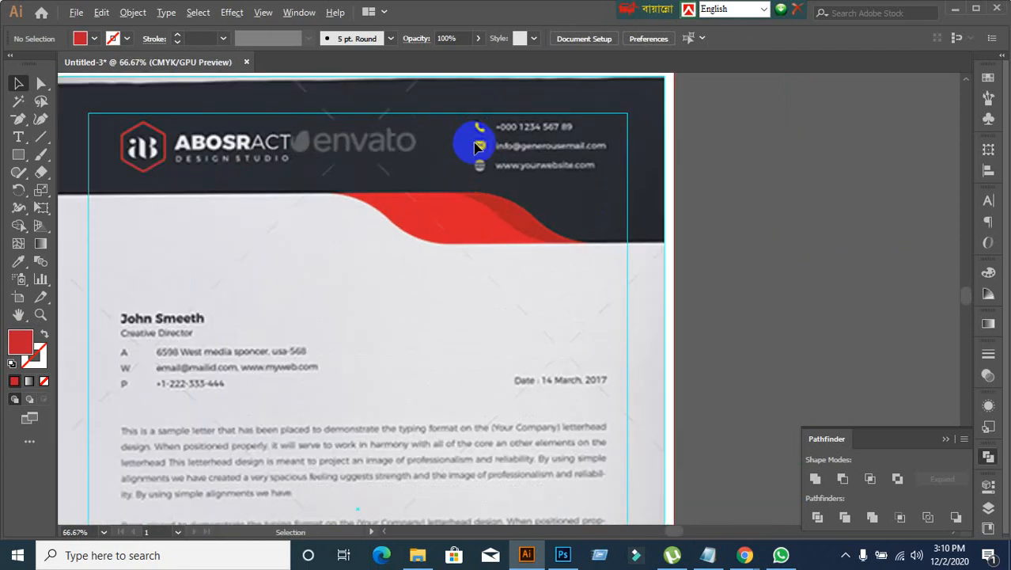
scroll(530, 154, up, 1)
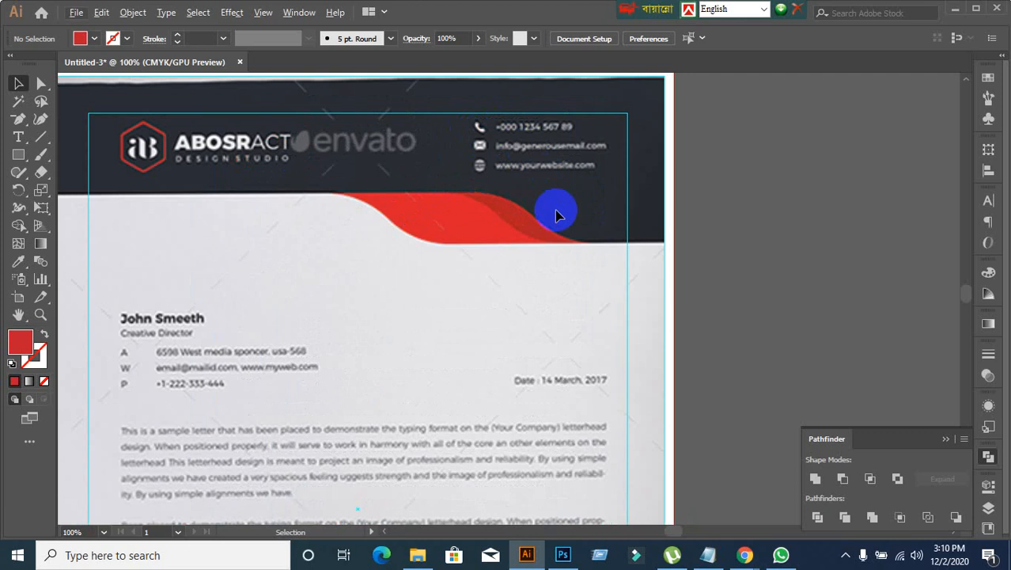
Step: Add the point text "phone" on the empty canvas to the right of the page header
click(19, 138)
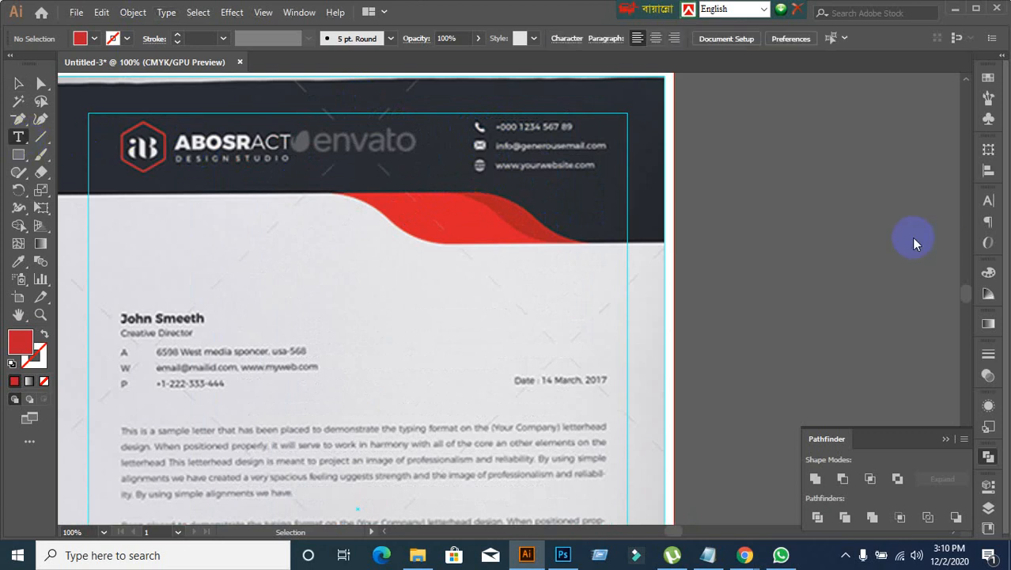
click(730, 165)
text(P)
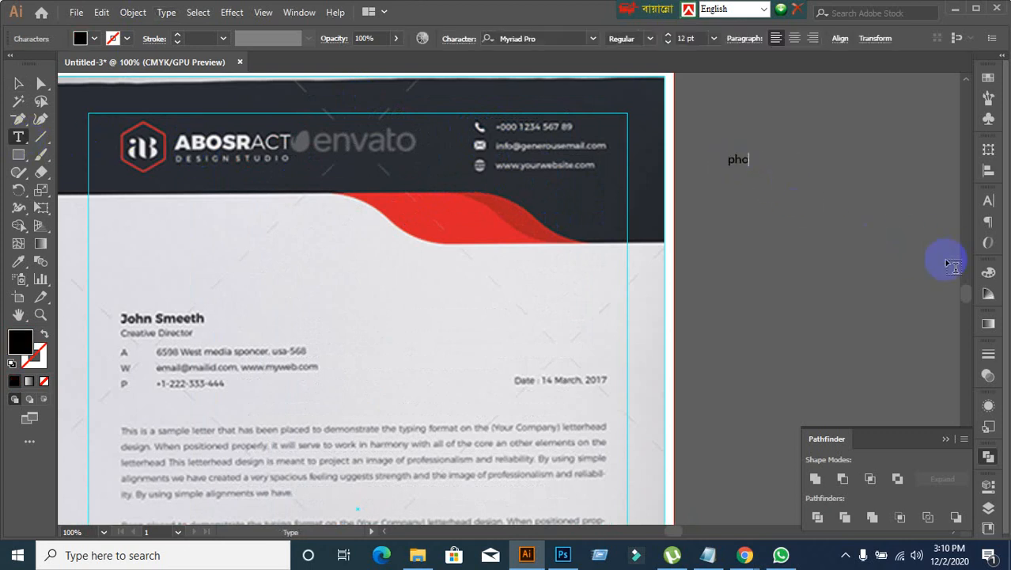
click(19, 83)
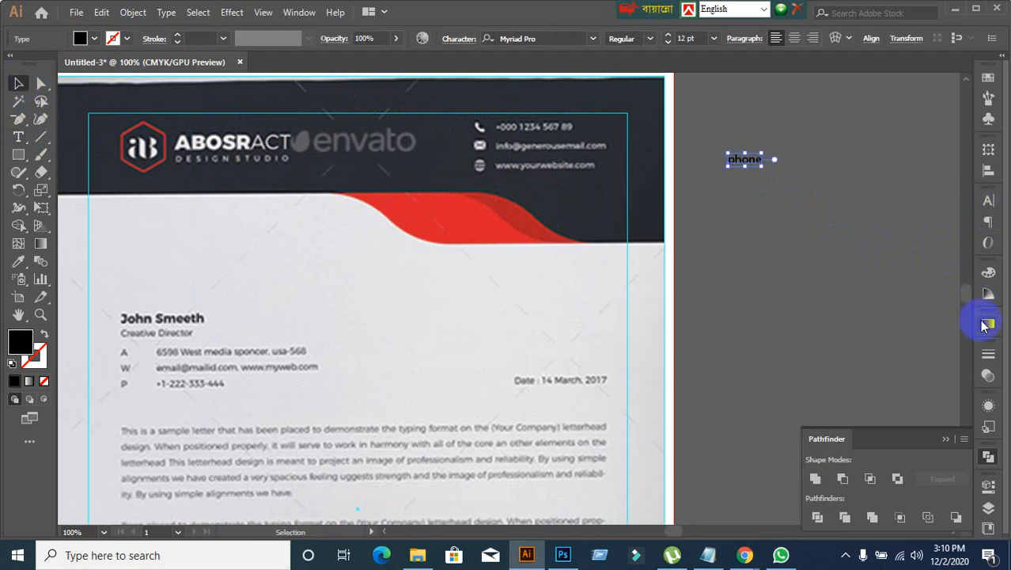
Step: Set the font of the "phone" text to Font Awesome 5 Free Solid to turn it into an icon
click(990, 203)
click(897, 218)
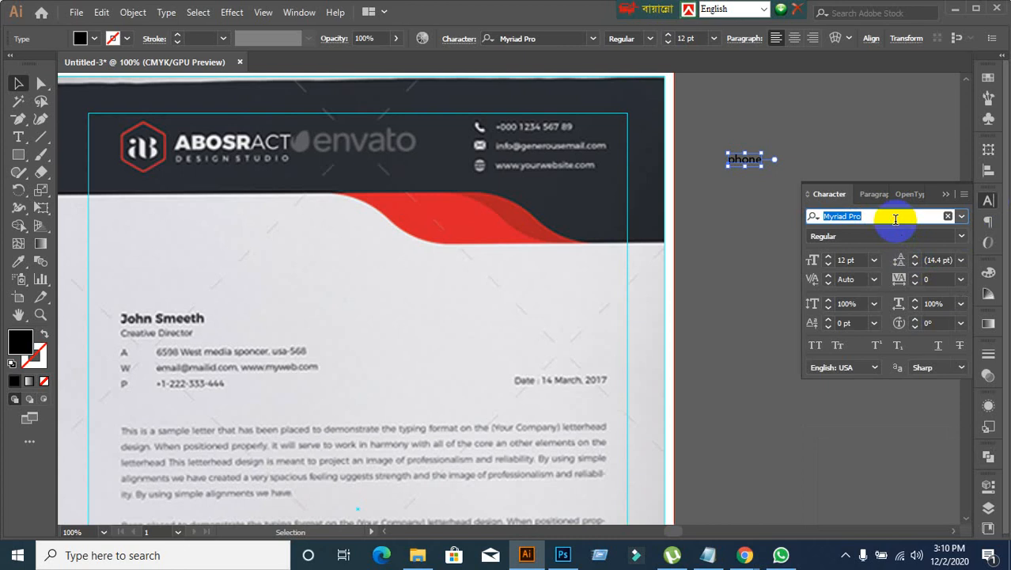
text(fo)
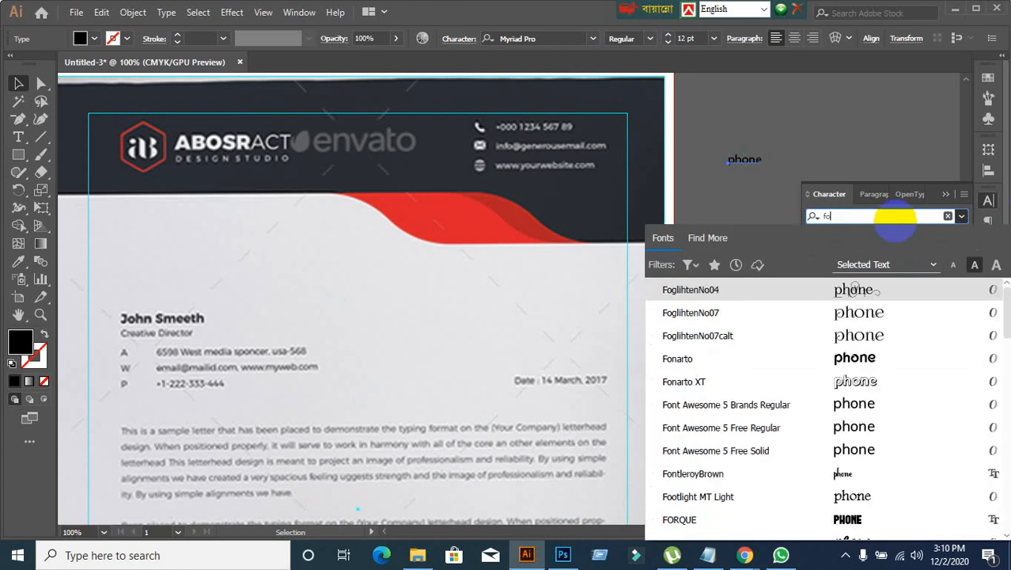
text(nt)
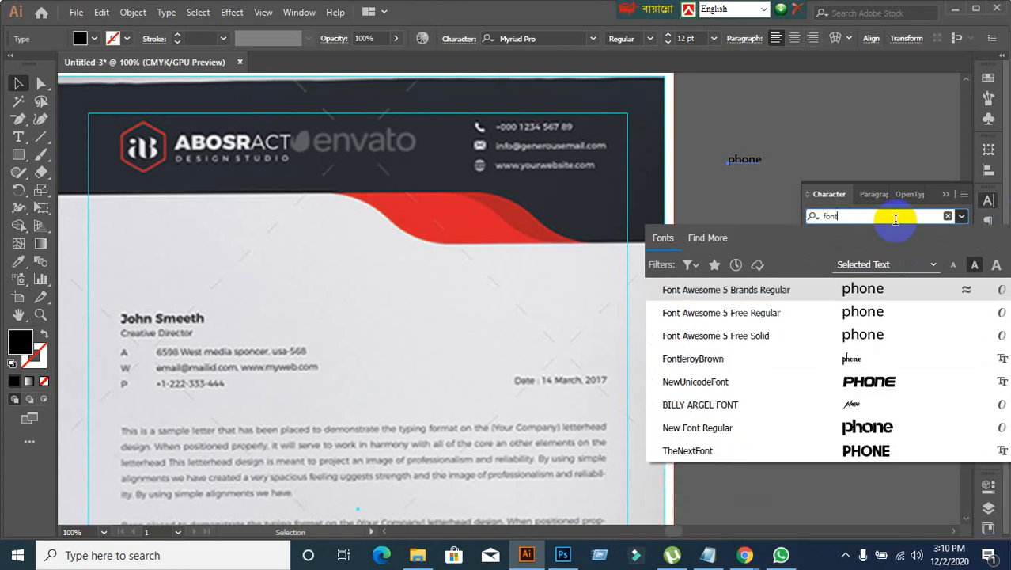
click(750, 334)
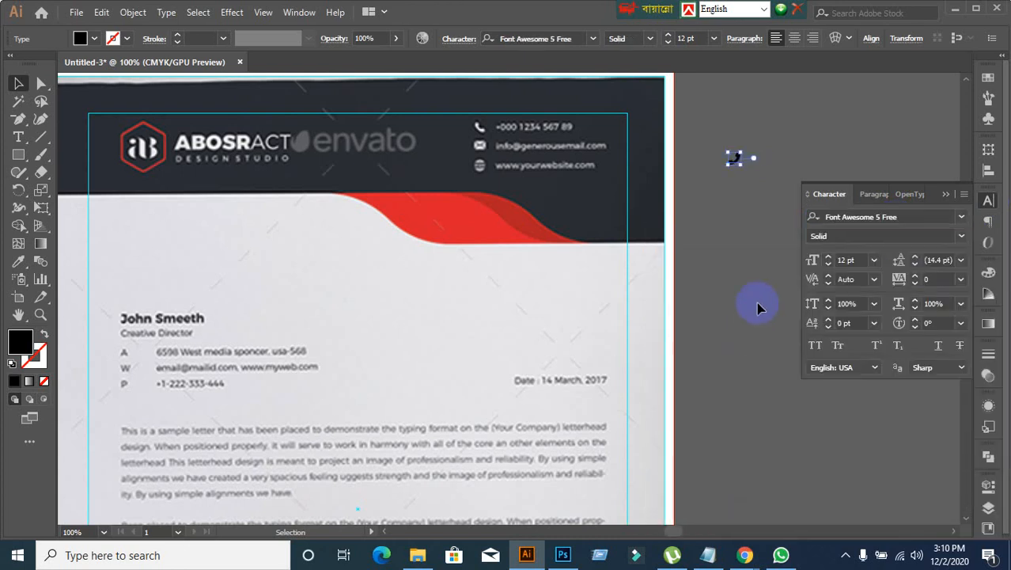
Step: Reflect the phone icon across the vertical axis
click(763, 291)
drag(713, 151, 777, 198)
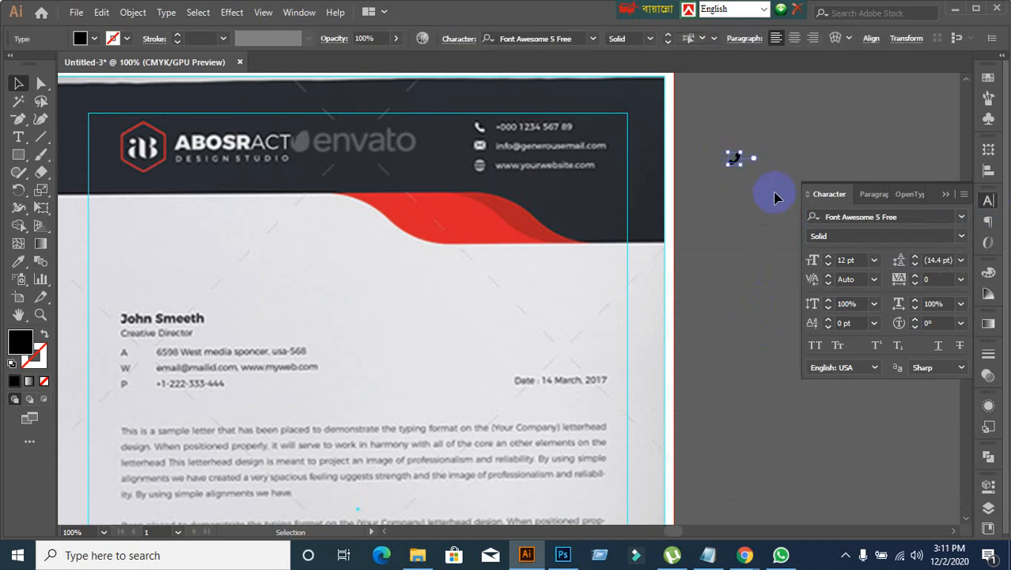
right_click(734, 161)
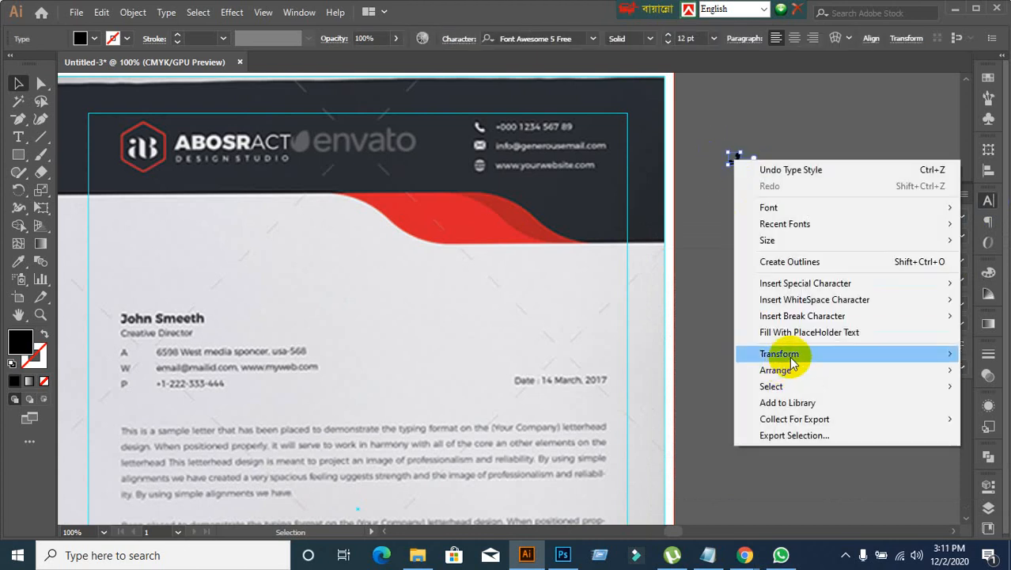
mouse_move(795, 354)
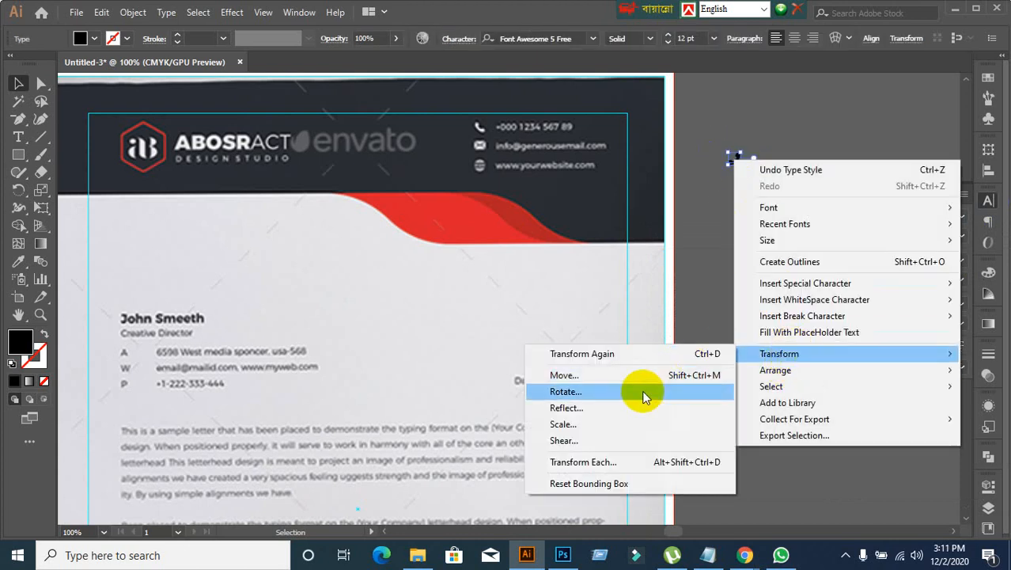
click(618, 417)
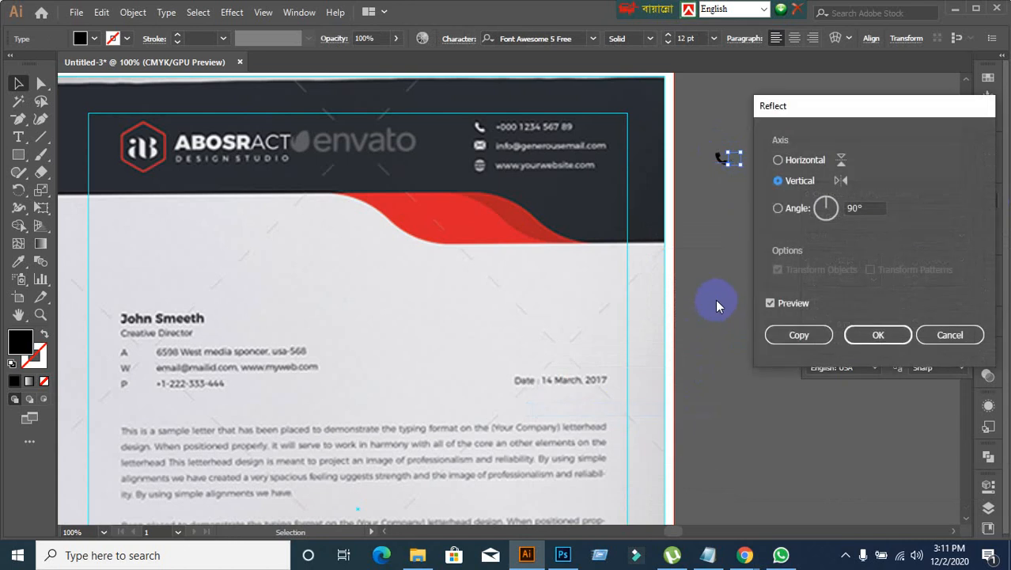
click(876, 335)
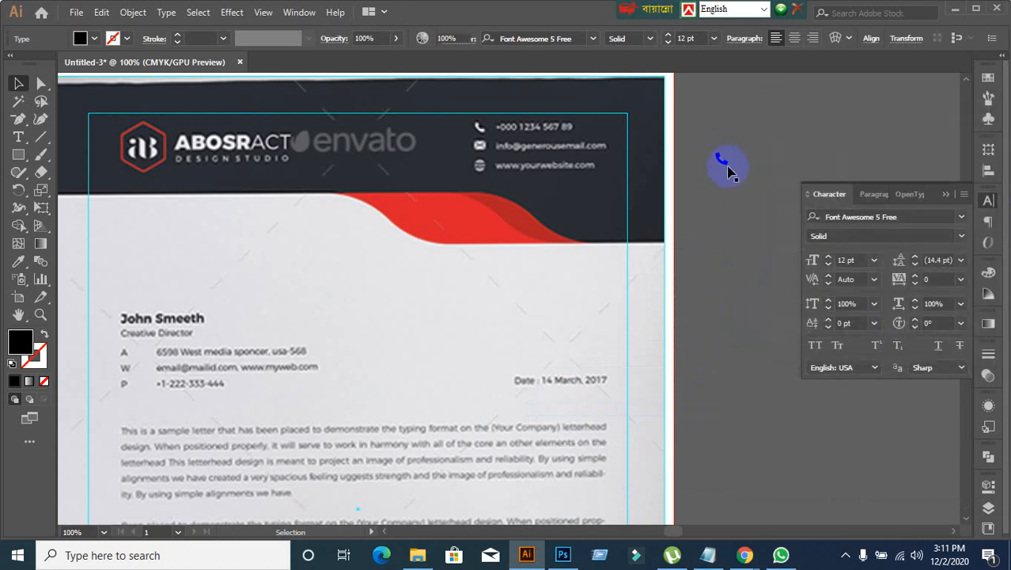
Step: Try repositioning the phone icon downward, and undo the resulting stretch
drag(728, 170, 728, 202)
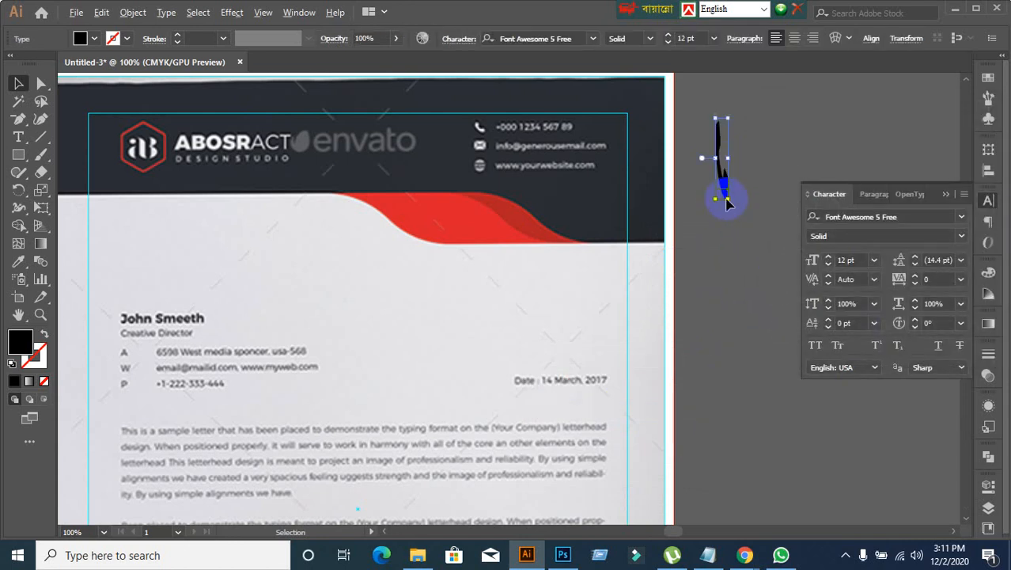
key(ctrl+z)
click(699, 128)
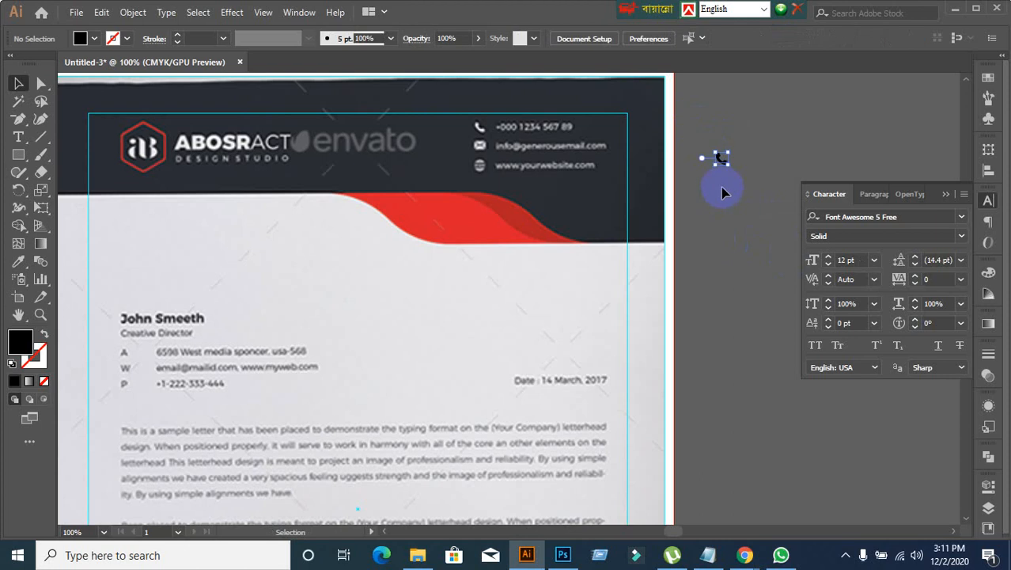
Step: Duplicate the phone icon directly below the original
scroll(722, 194, up, 4)
scroll(732, 144, down, 1)
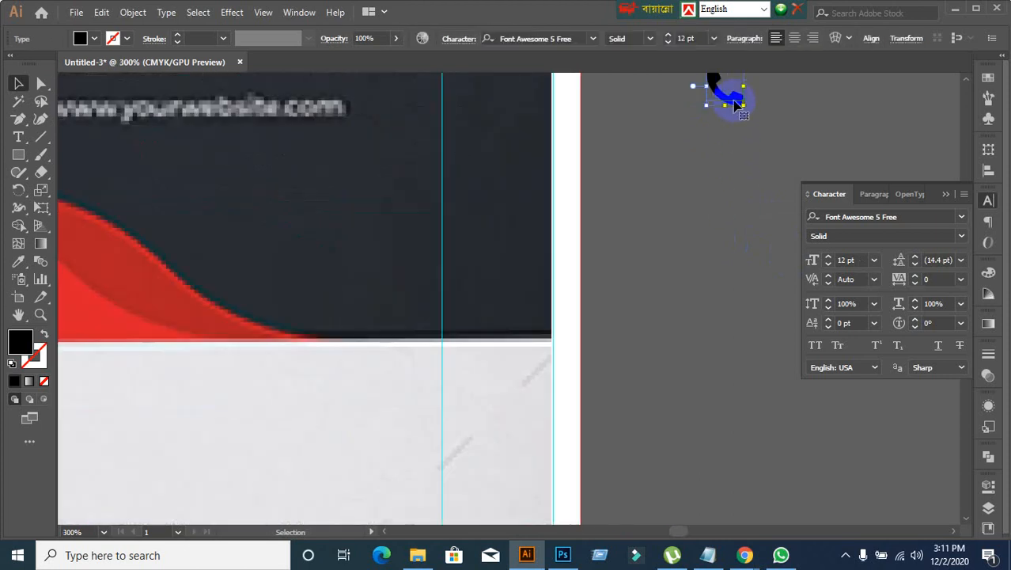
drag(736, 101, 729, 203)
scroll(660, 271, down, 3)
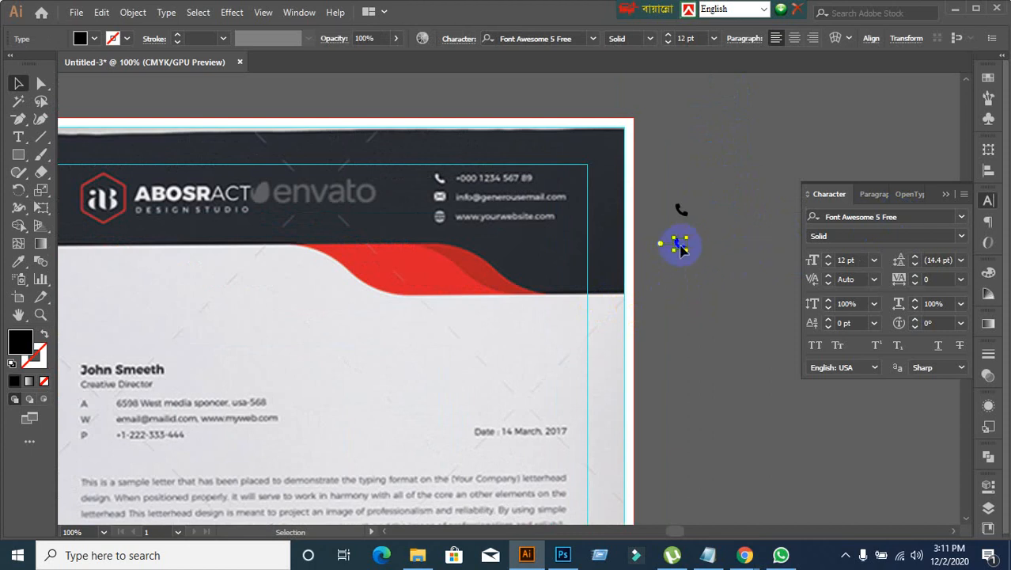
scroll(681, 246, up, 2)
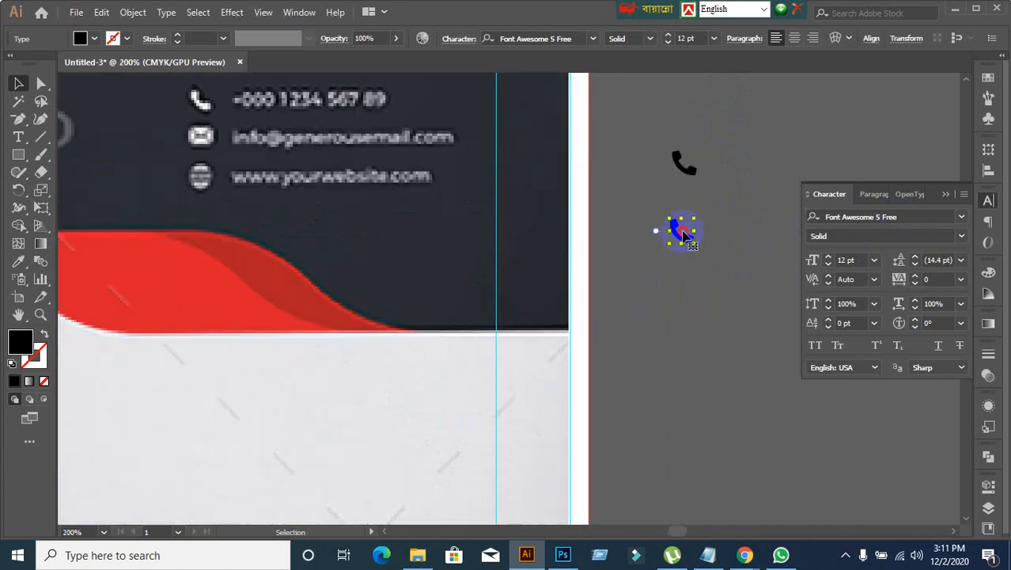
Step: Try editing the text of the duplicated phone icon, and delete the duplicate below the original
double_click(685, 232)
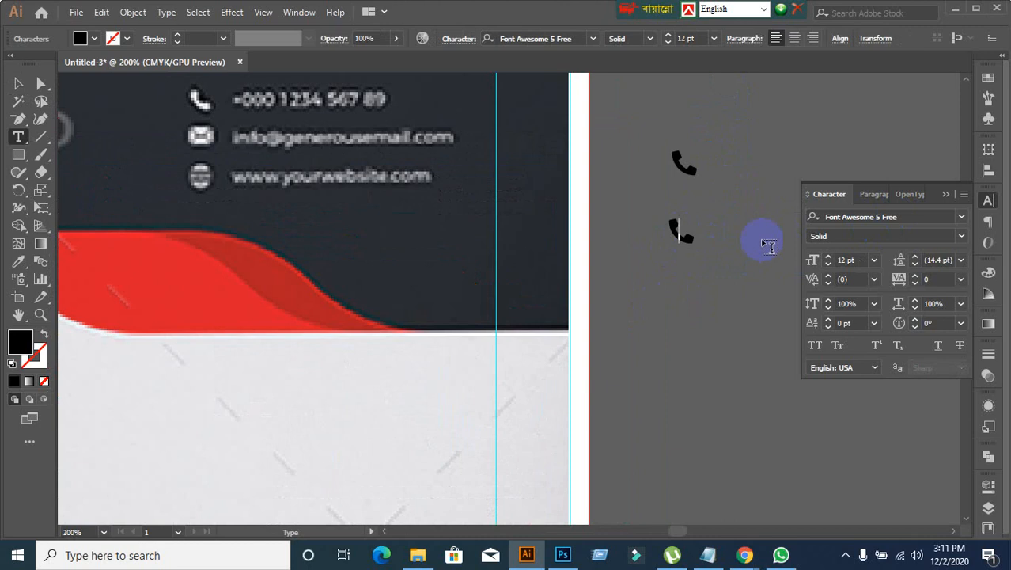
key(BackSpace)
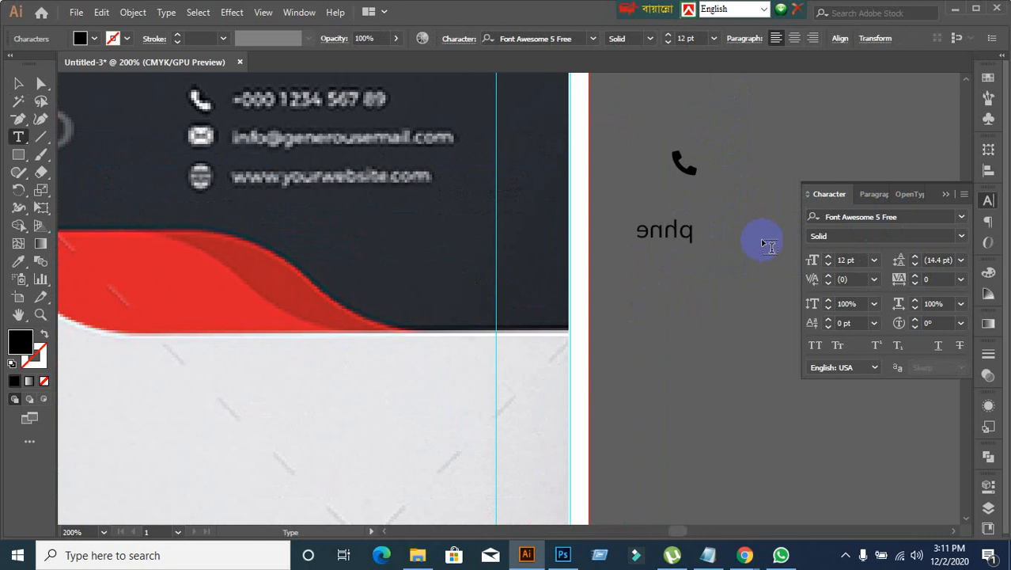
key(Right)
key(Left)
key(Left)
key(Left)
click(19, 83)
key(Delete)
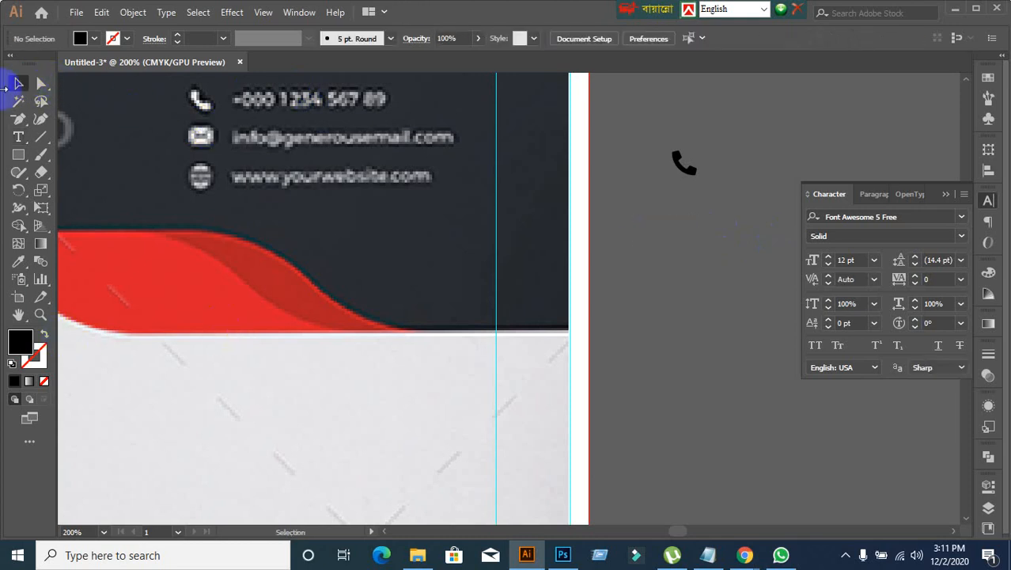
Step: Create an envelope icon from the text "envelope" in Font Awesome 5 Free Solid and place it directly below the phone icon
click(19, 137)
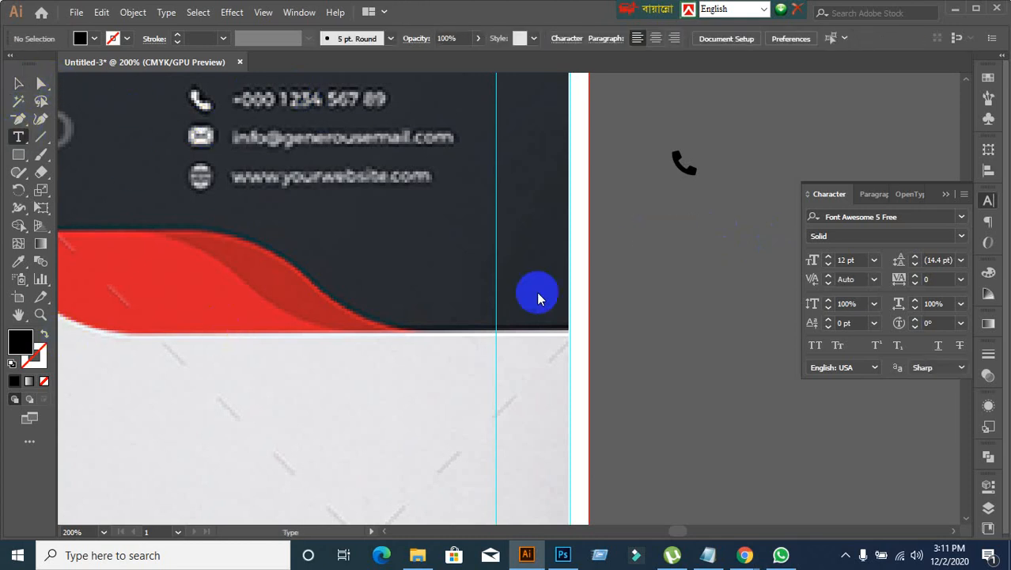
click(630, 249)
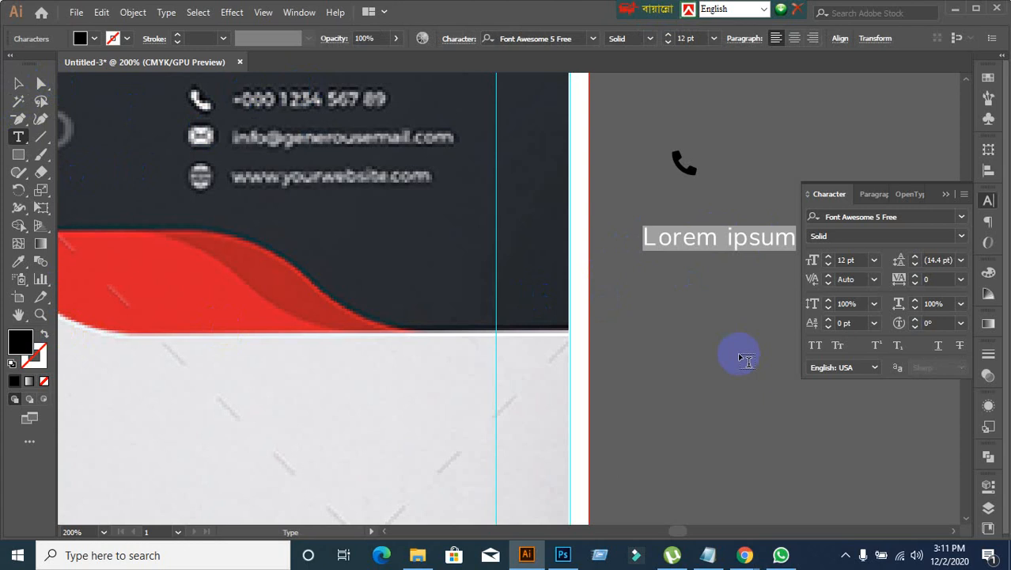
text(envelope)
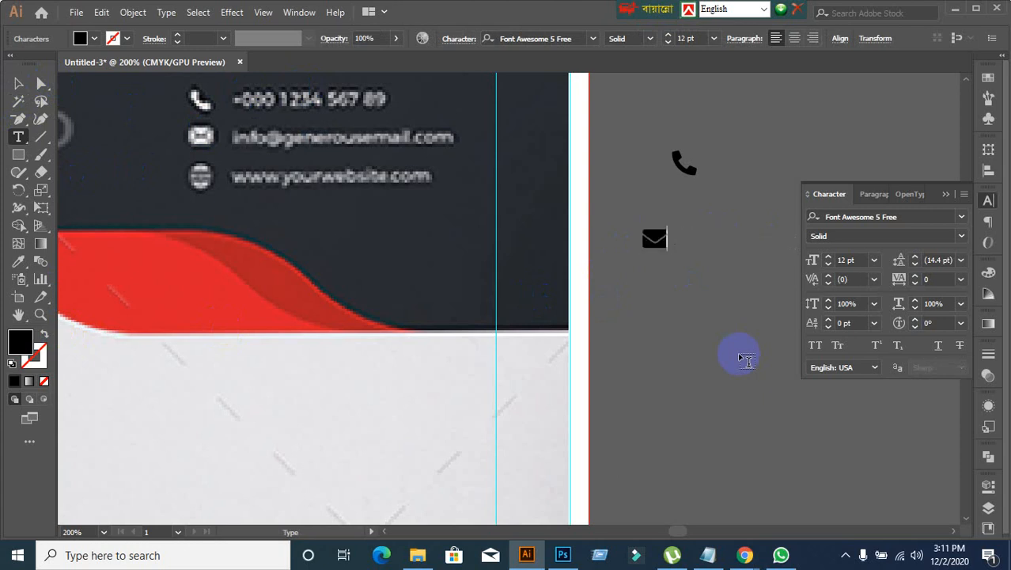
click(19, 83)
click(655, 252)
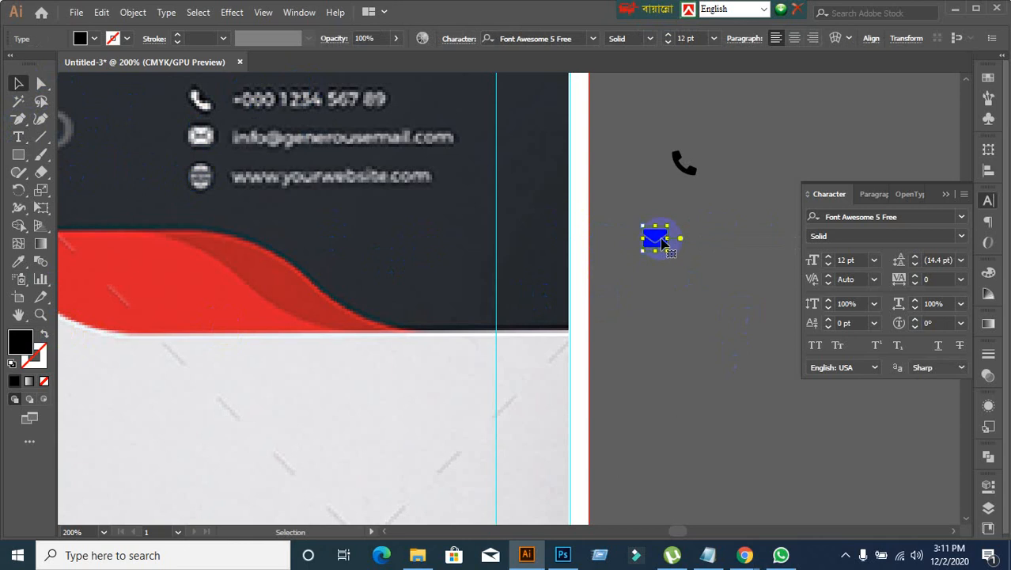
drag(664, 242, 693, 205)
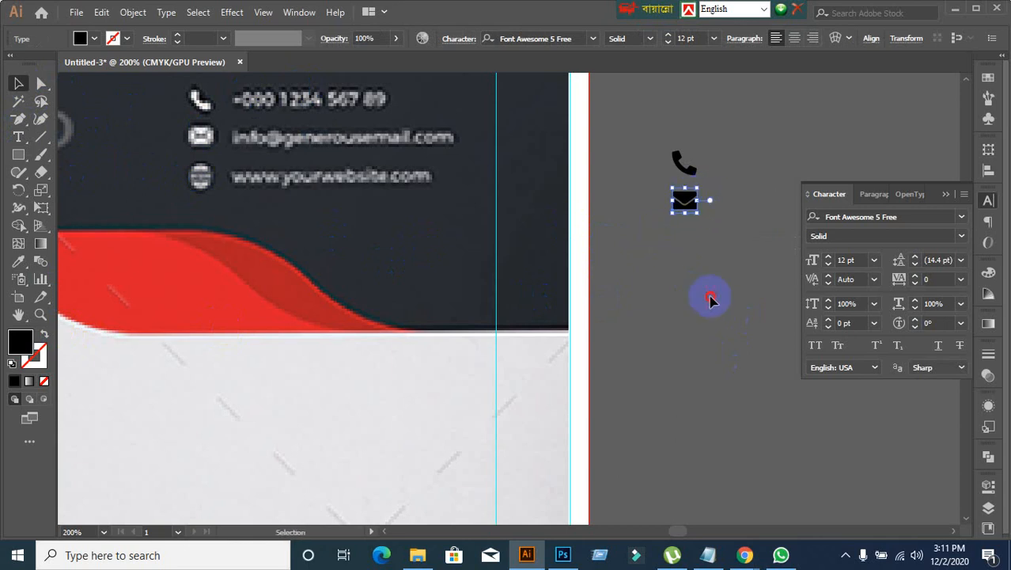
click(710, 299)
Step: Create a globe icon below the envelope icon from the text "globe" in Font Awesome 5 Free Solid
click(19, 136)
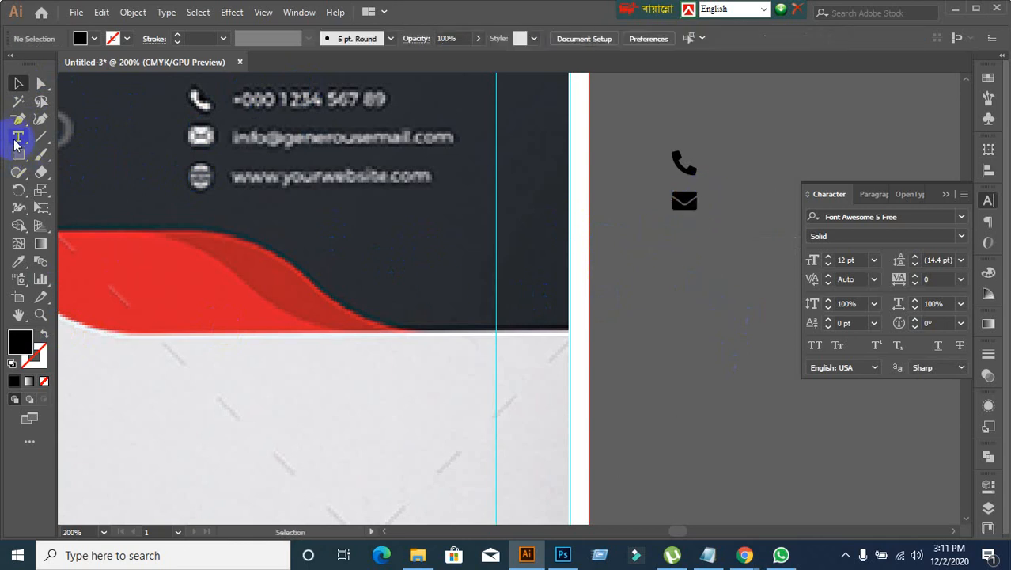
click(665, 296)
key(Escape)
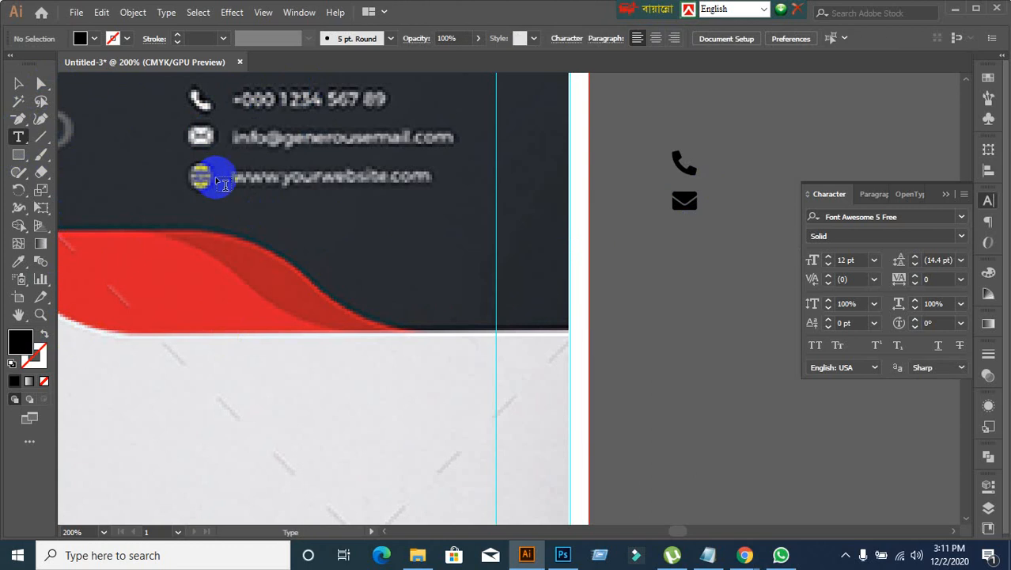
click(18, 136)
click(49, 141)
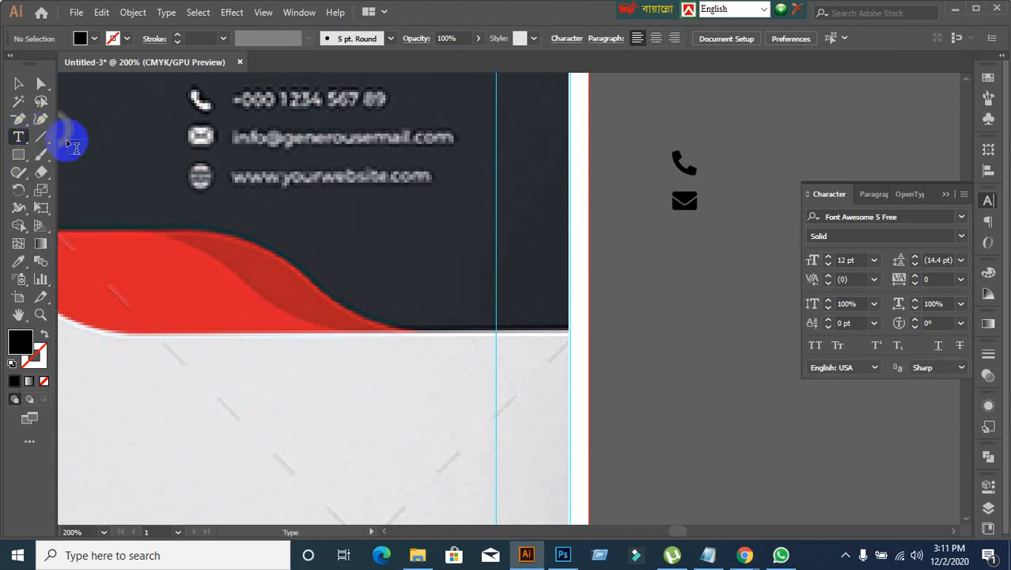
click(647, 251)
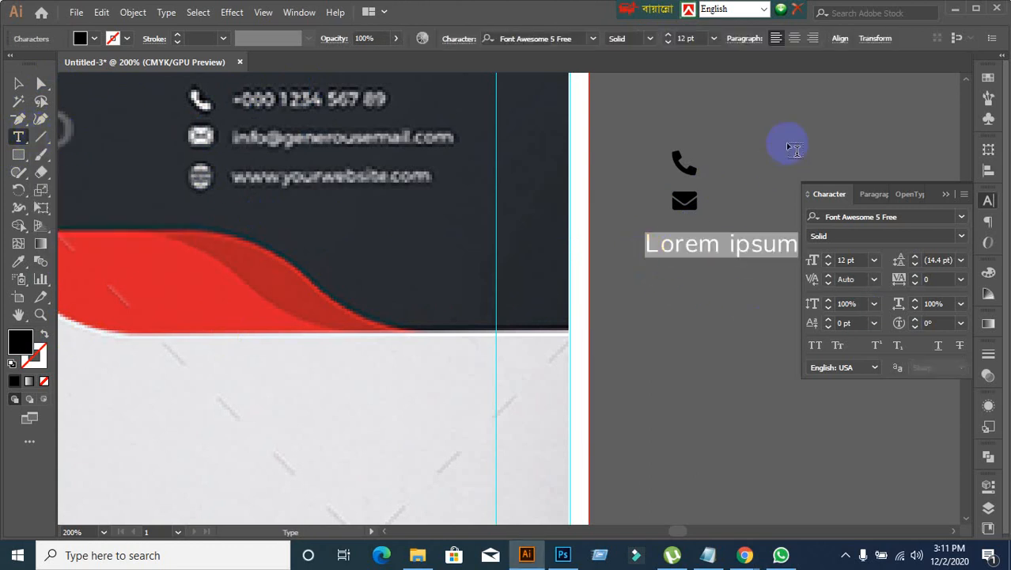
text(g)
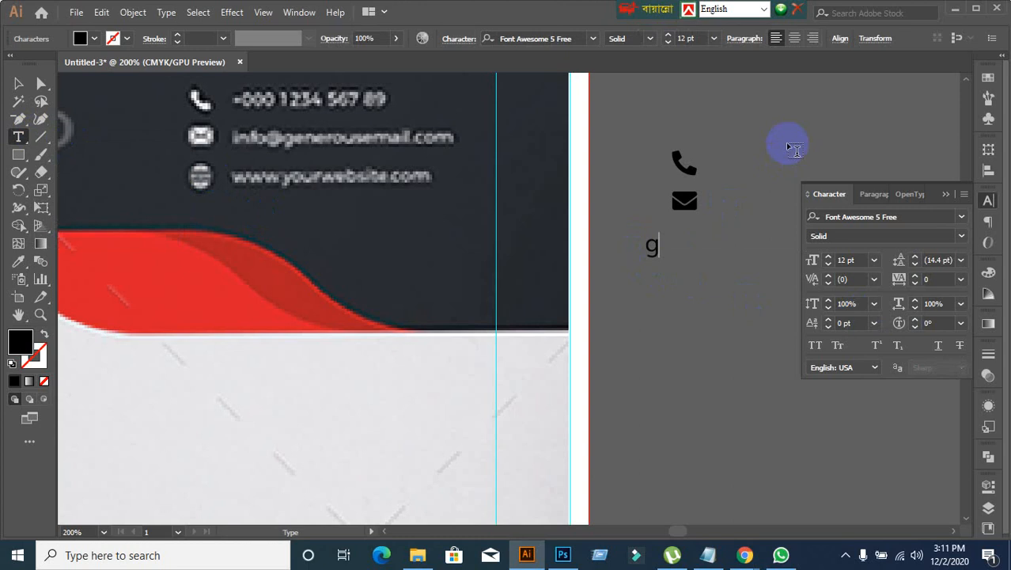
text(lobe)
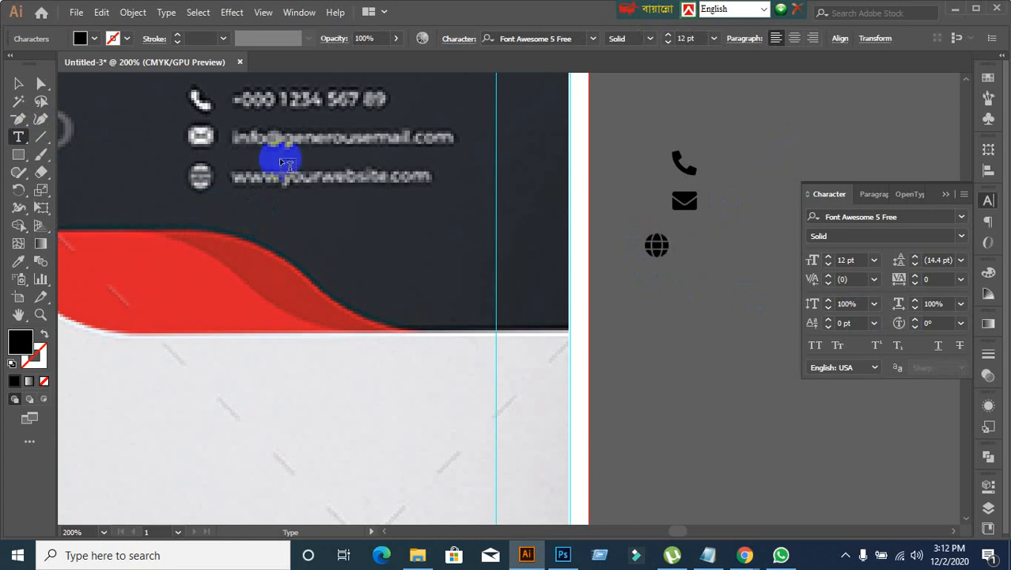
click(18, 84)
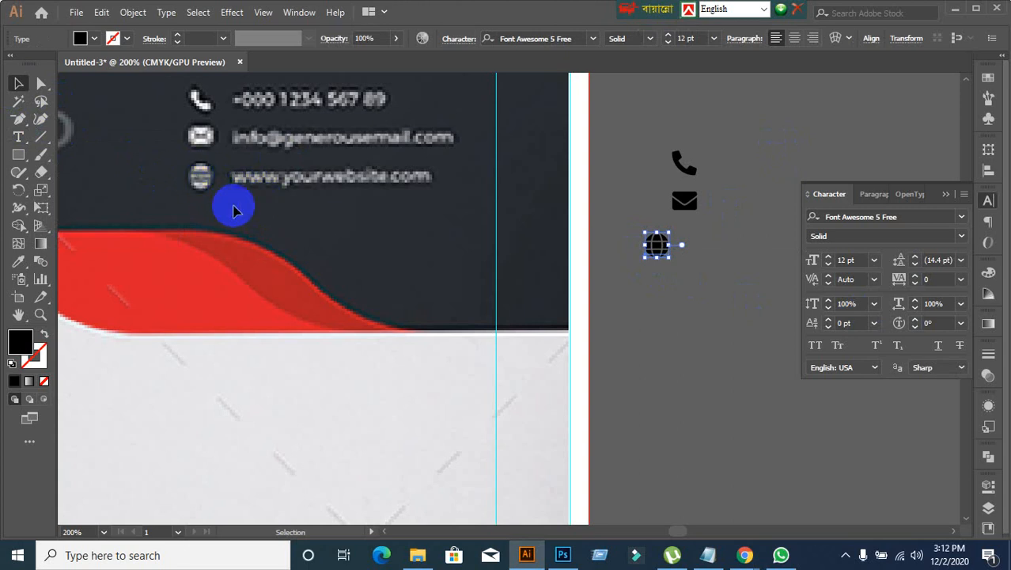
Step: Move the globe icon directly under the envelope icon, in line with the other contact icons
scroll(660, 325, down, 2)
scroll(660, 324, down, 1)
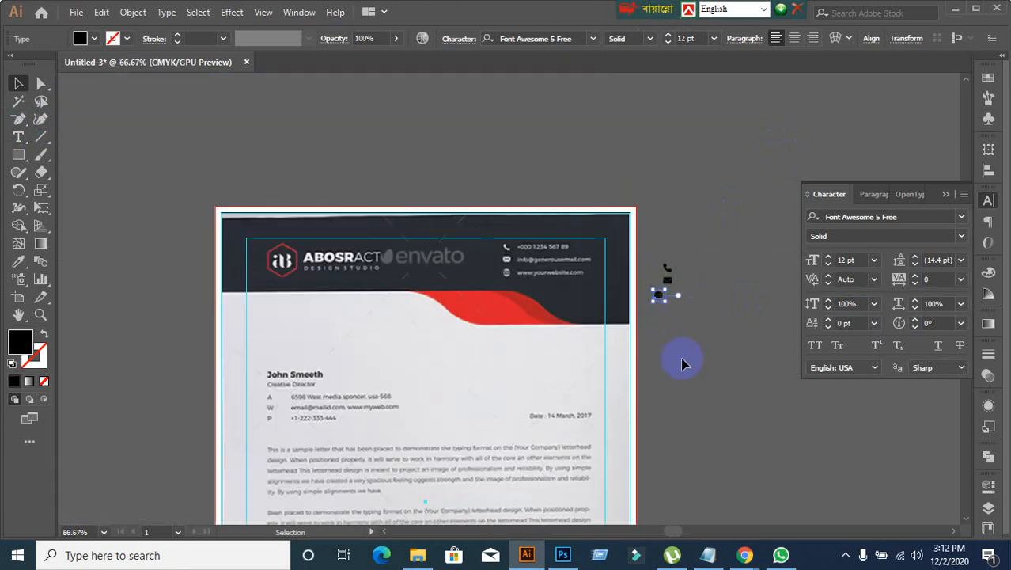
drag(684, 363, 638, 260)
scroll(495, 186, up, 1)
scroll(495, 186, down, 1)
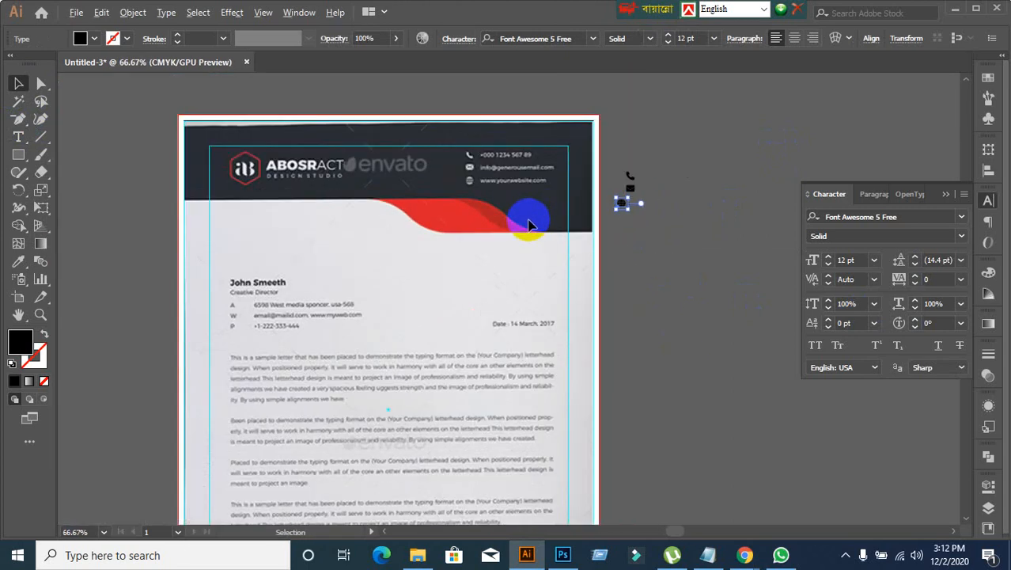
scroll(678, 271, up, 1)
drag(588, 156, 608, 151)
Step: Examine the location pin icon beside the address in the reference letterhead's footer
scroll(252, 476, down, 5)
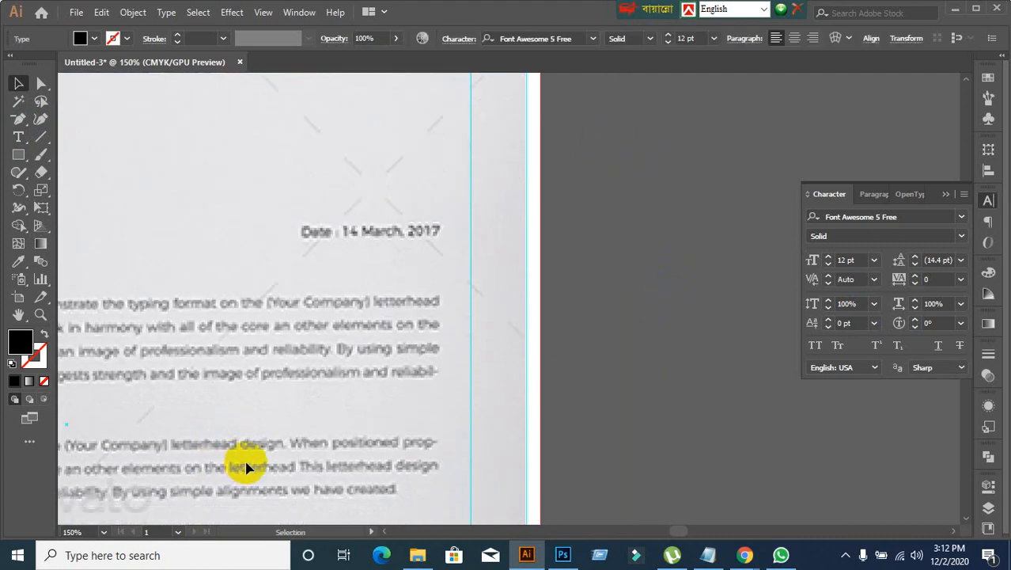
scroll(284, 440, down, 4)
drag(227, 459, 343, 296)
scroll(277, 412, up, 3)
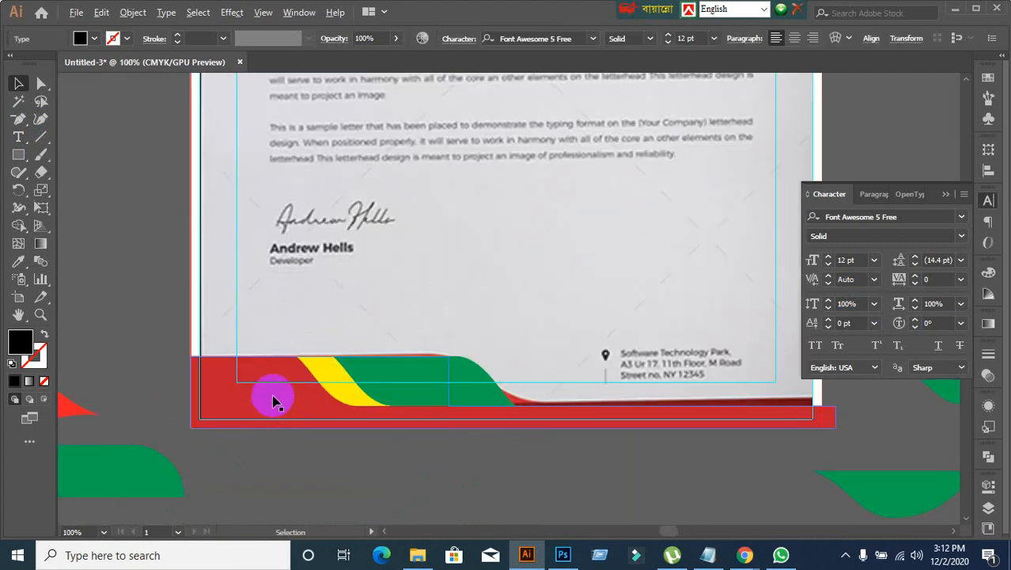
click(270, 390)
click(599, 491)
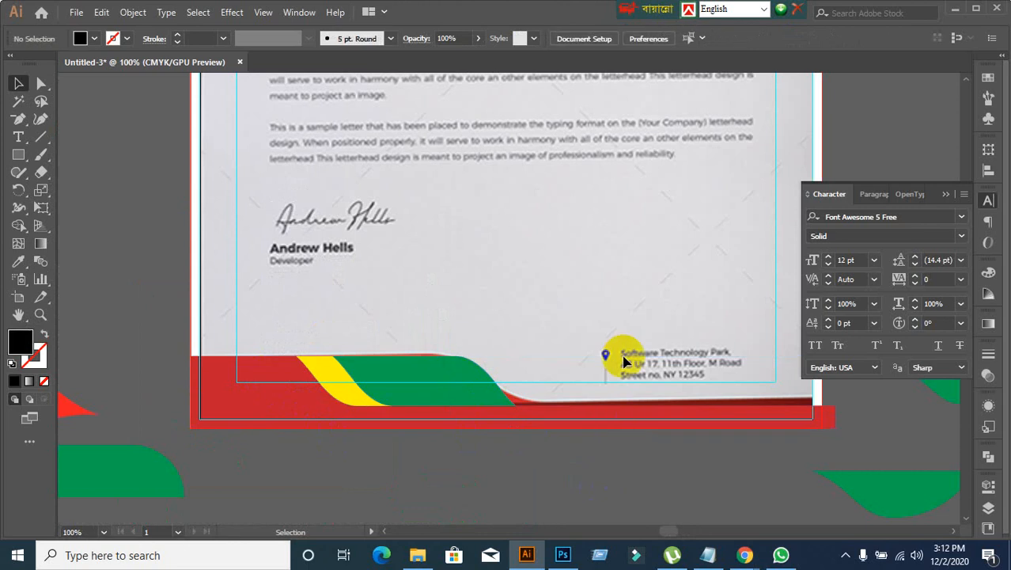
scroll(623, 354, down, 2)
drag(623, 353, 473, 400)
scroll(481, 361, up, 3)
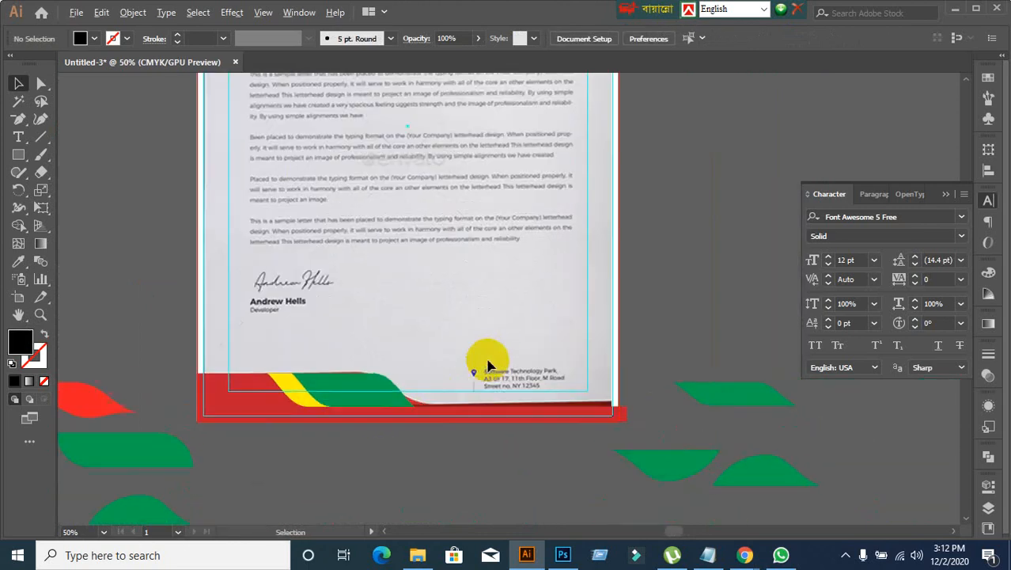
scroll(513, 344, down, 3)
drag(550, 206, 493, 345)
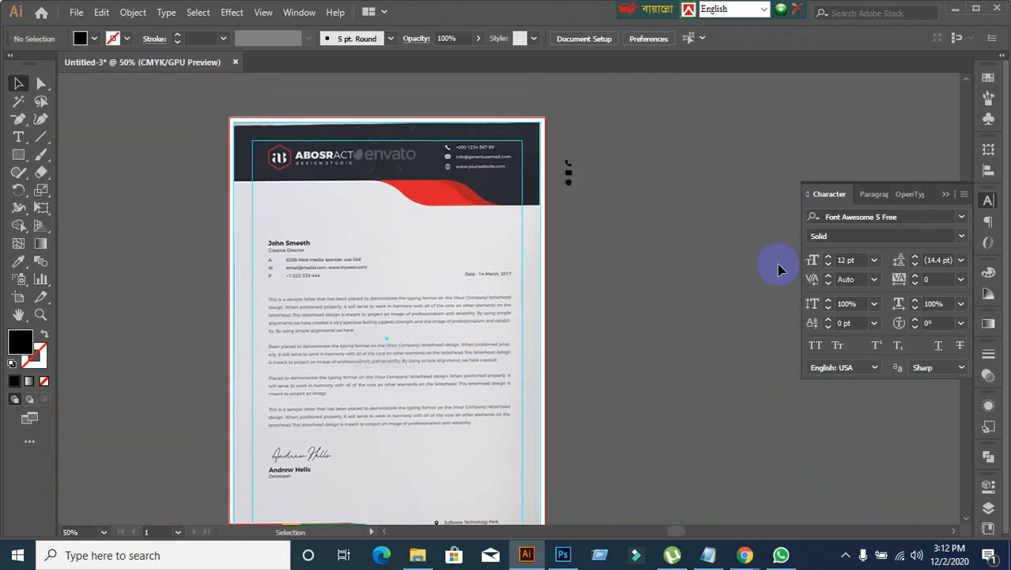
scroll(571, 231, up, 1)
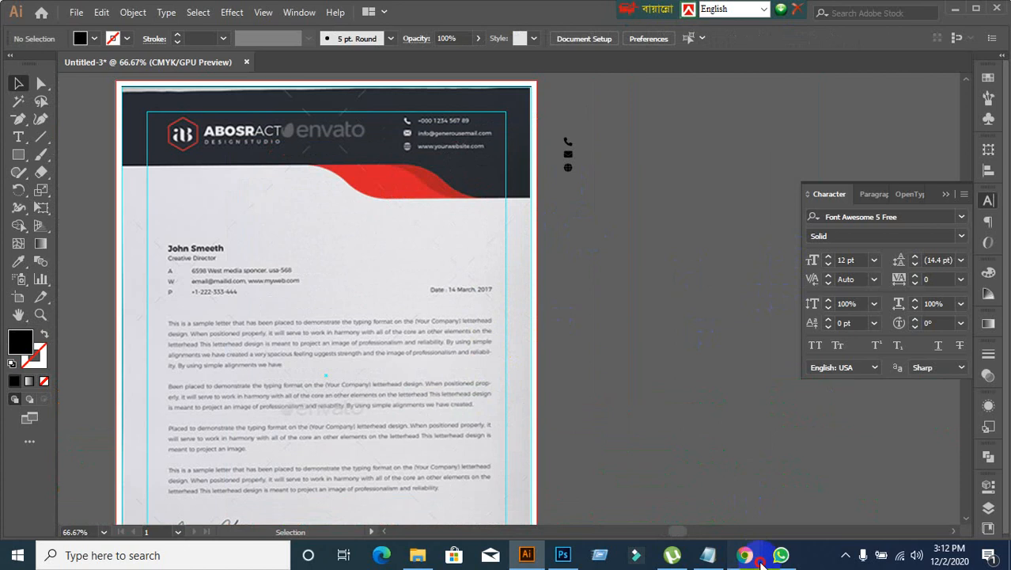
Step: In a new Chrome tab, search Google for "font awesome cheatsheet" and open the Font Awesome Cheatsheet page
mouse_move(745, 555)
click(650, 472)
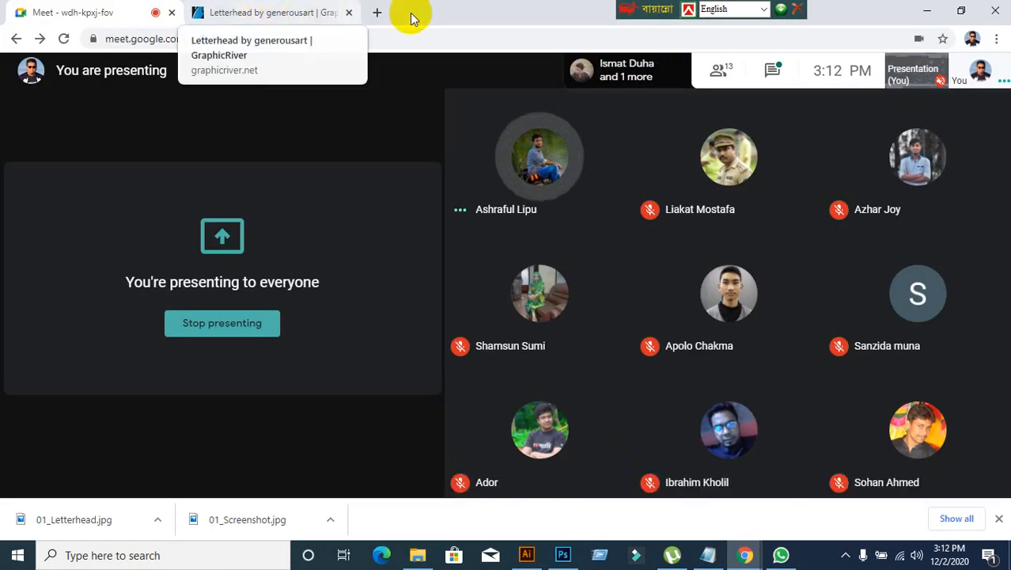
click(377, 13)
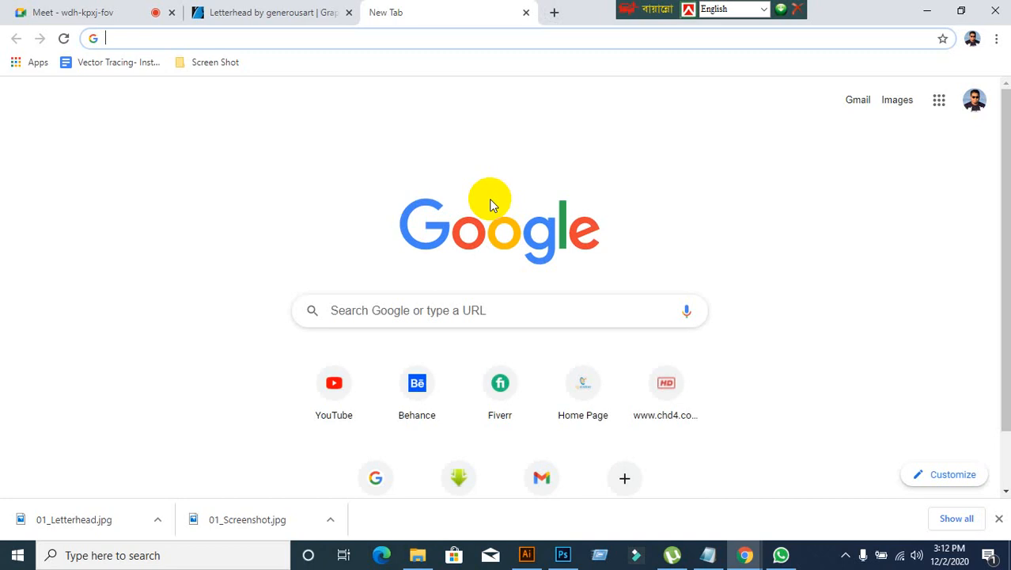
click(403, 485)
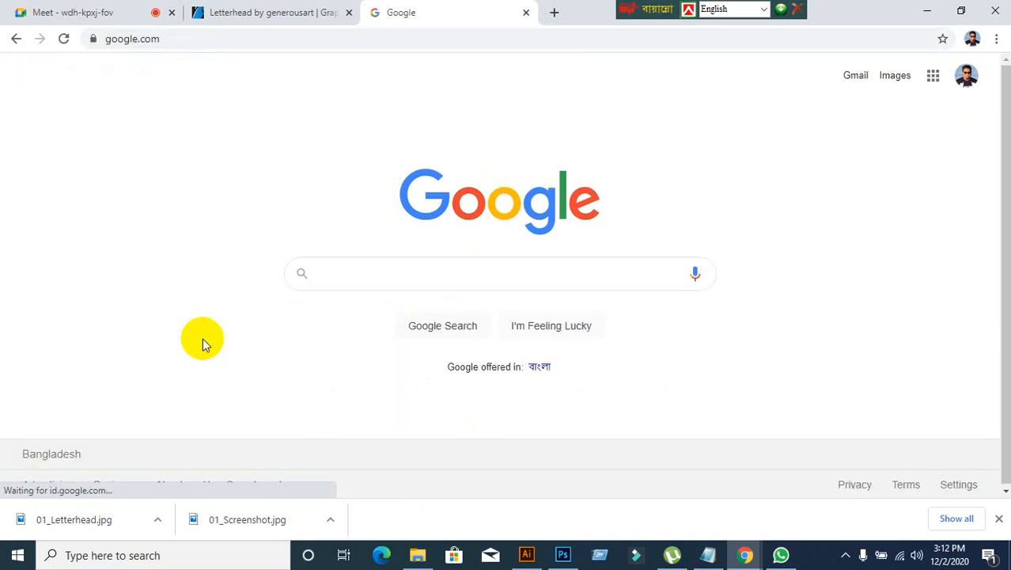
text(fo)
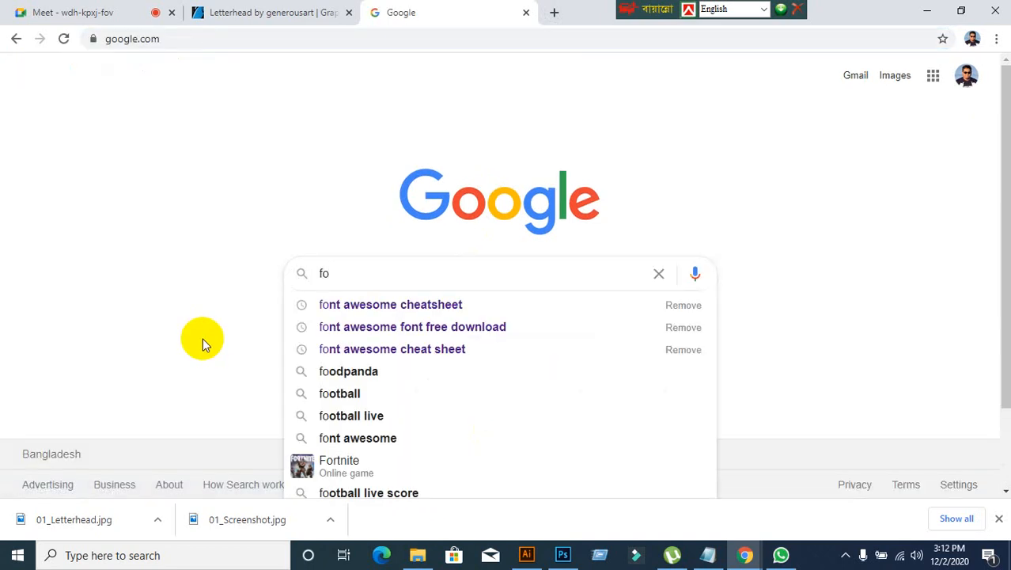
click(340, 307)
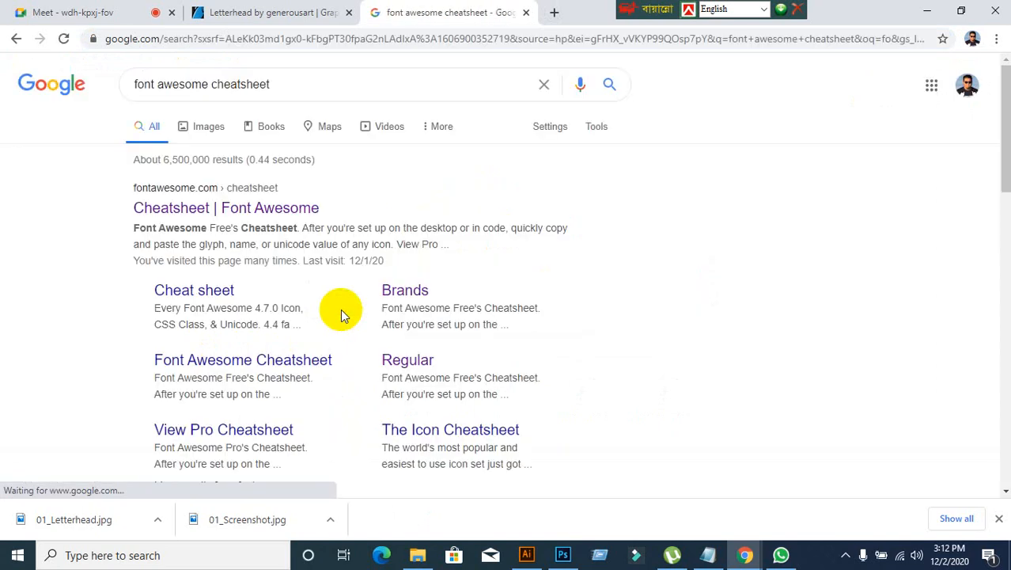
click(198, 210)
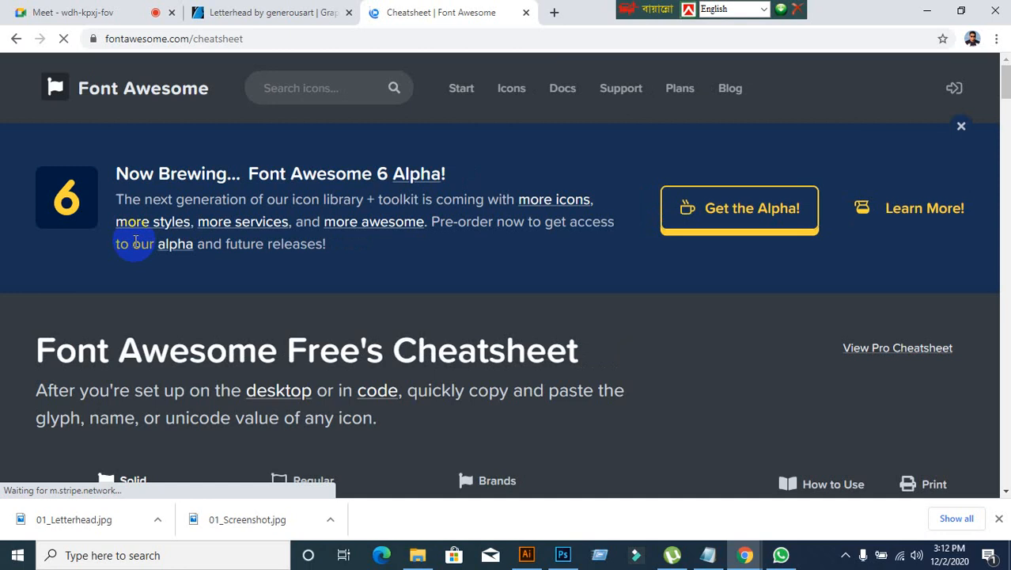
Step: Find "map" on the cheatsheet page and copy the icon name "map-marker-alt"
key(ctrl+f)
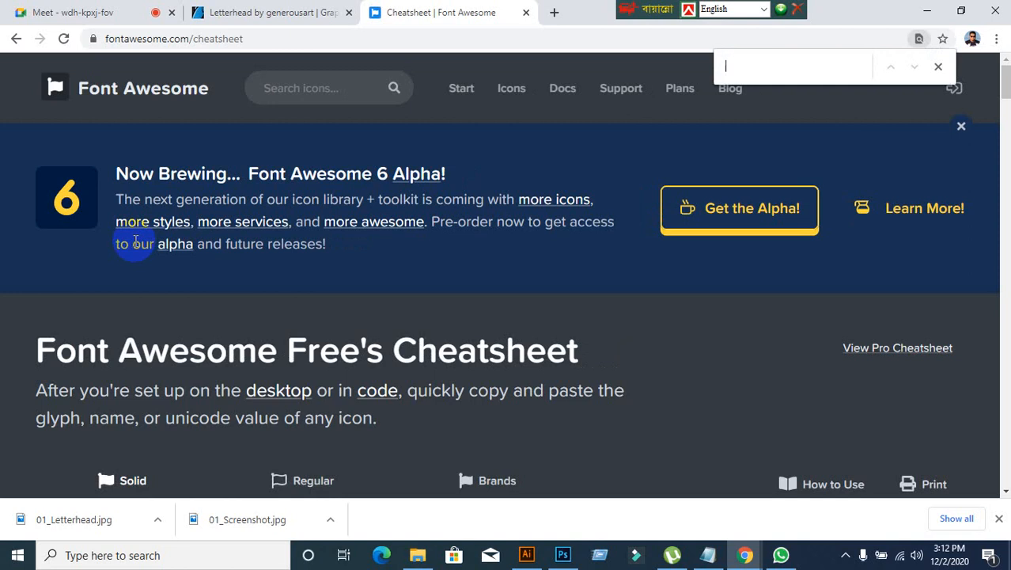
text(map)
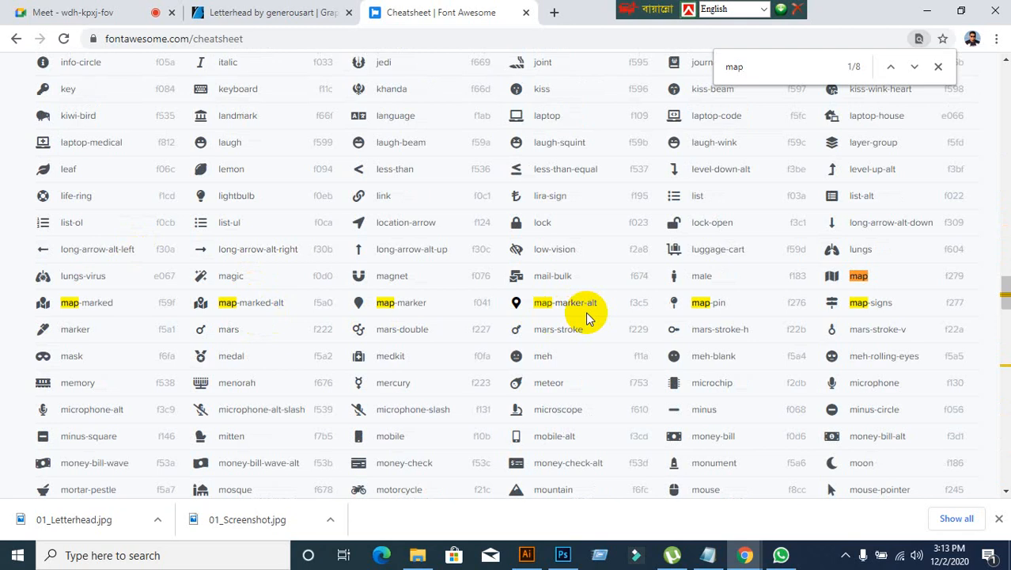
triple_click(569, 305)
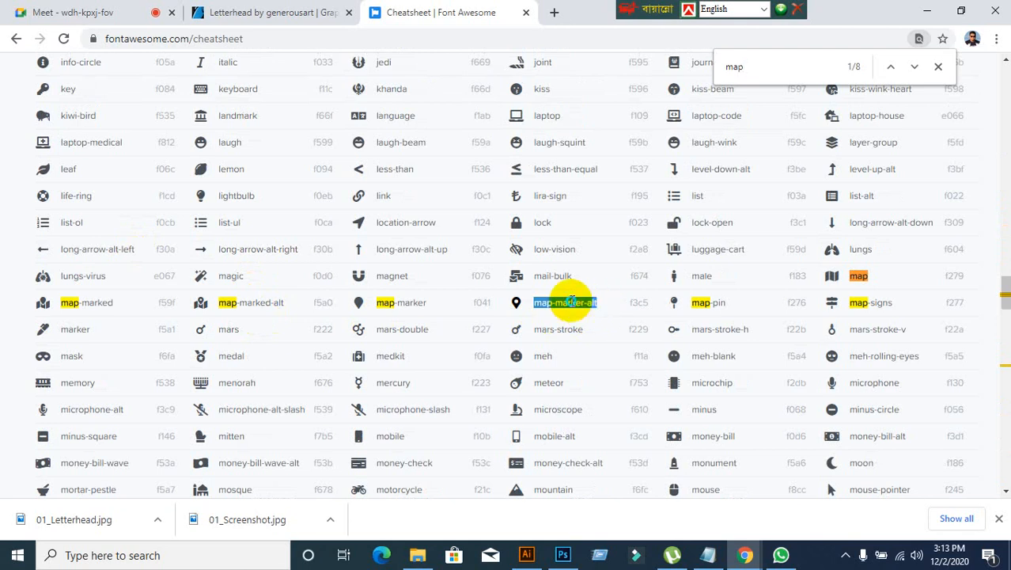
right_click(572, 307)
click(599, 314)
Step: Switch to Illustrator and paste the copied map-marker-alt name as a new Font Awesome 5 Free Solid text object below the globe icon
click(526, 554)
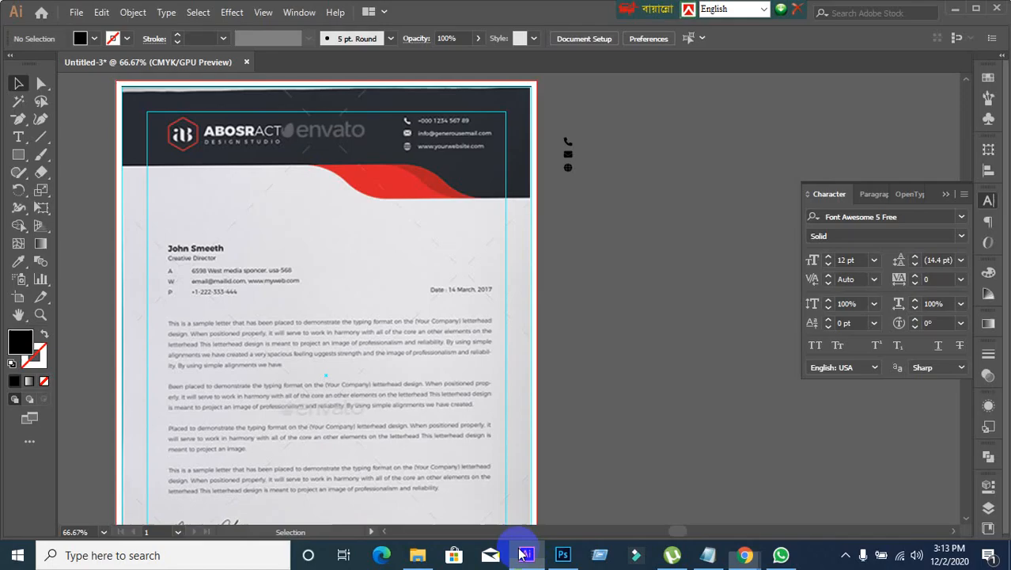
click(18, 137)
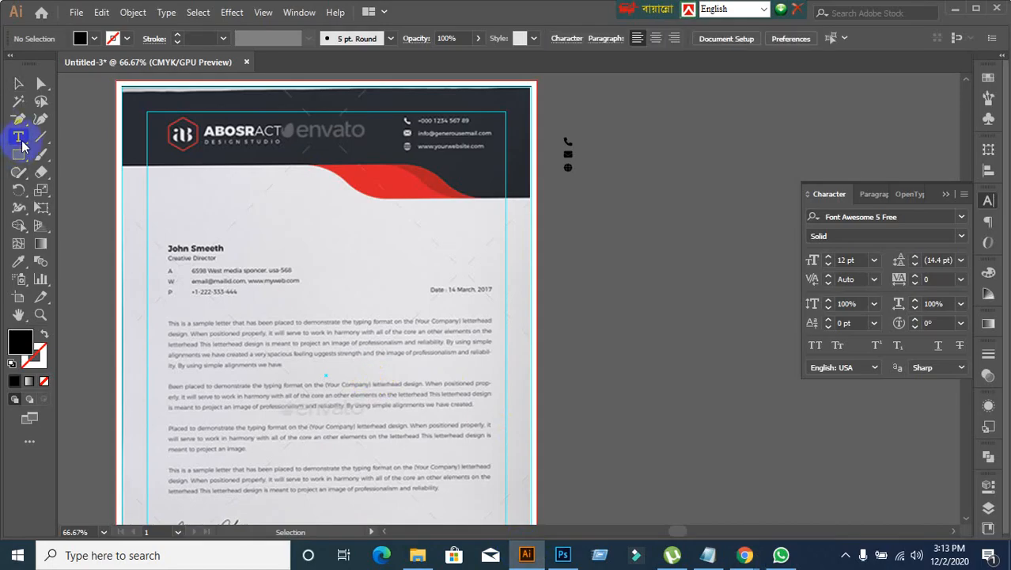
click(573, 212)
key(ctrl+v)
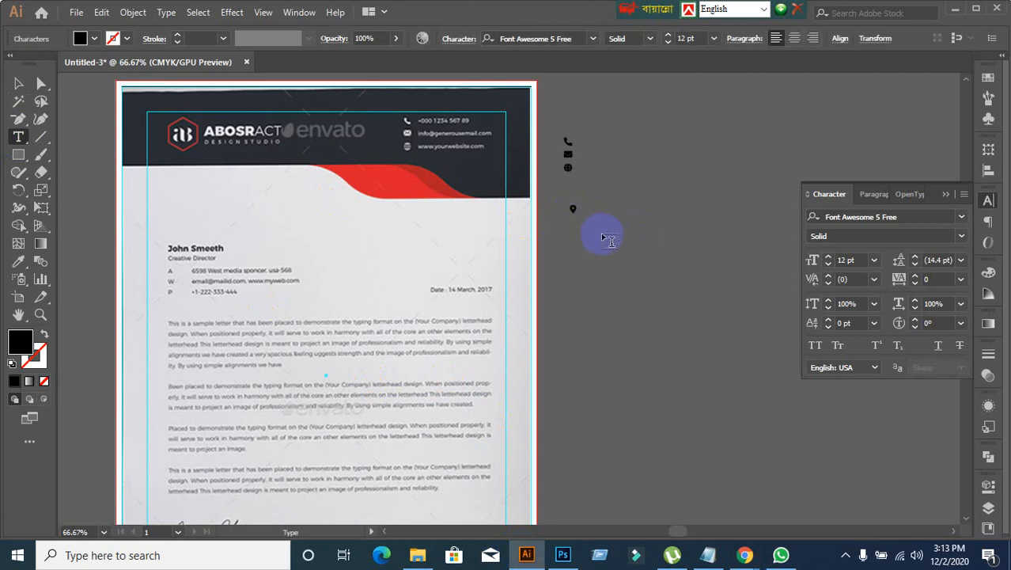
click(18, 83)
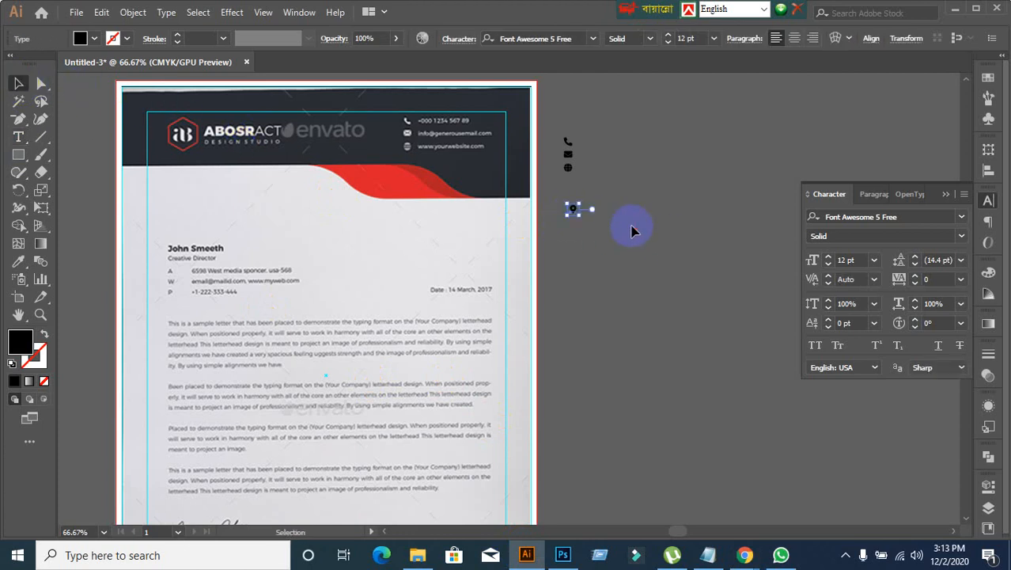
click(631, 230)
Step: Start a new text line beside the phone icon and enter a plus sign as the beginning of the phone number
scroll(599, 161, up, 1)
scroll(585, 178, up, 1)
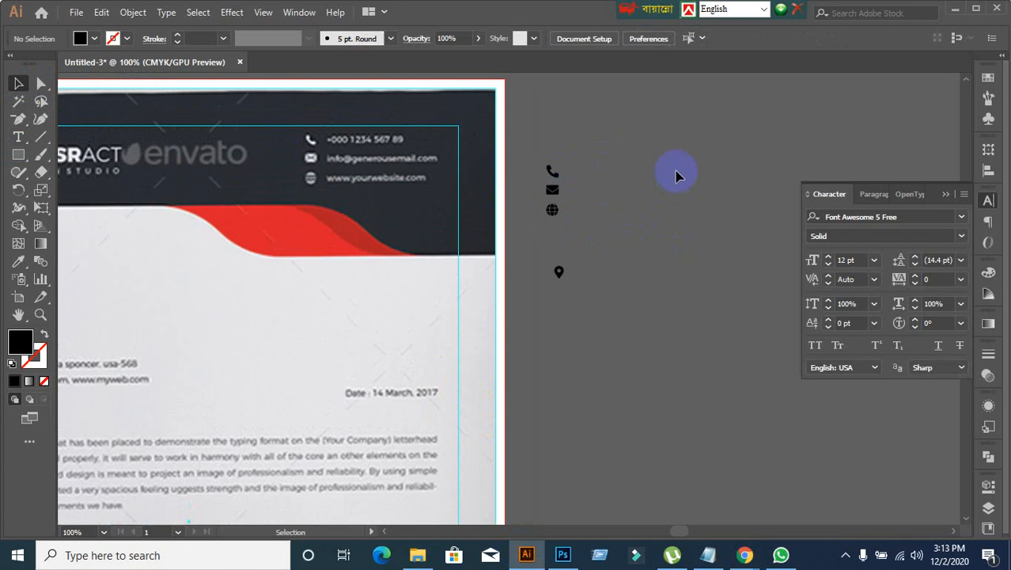
click(18, 137)
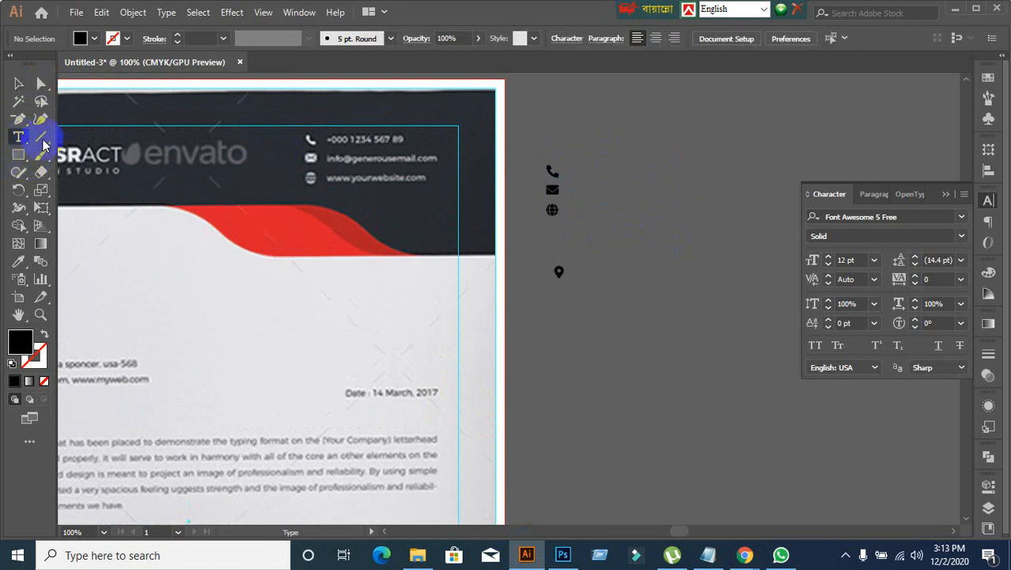
click(594, 164)
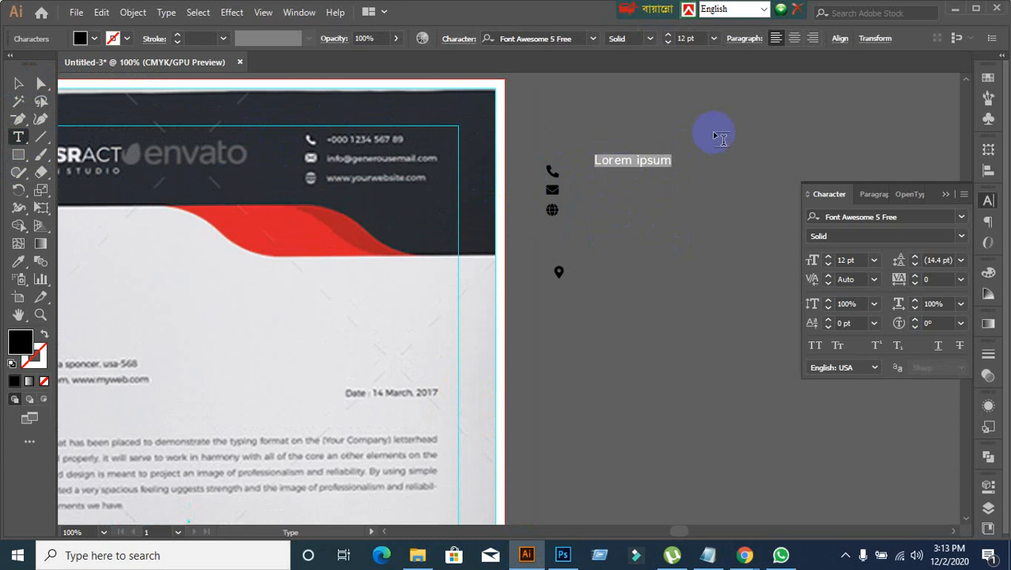
text(+000 1234 567 89)
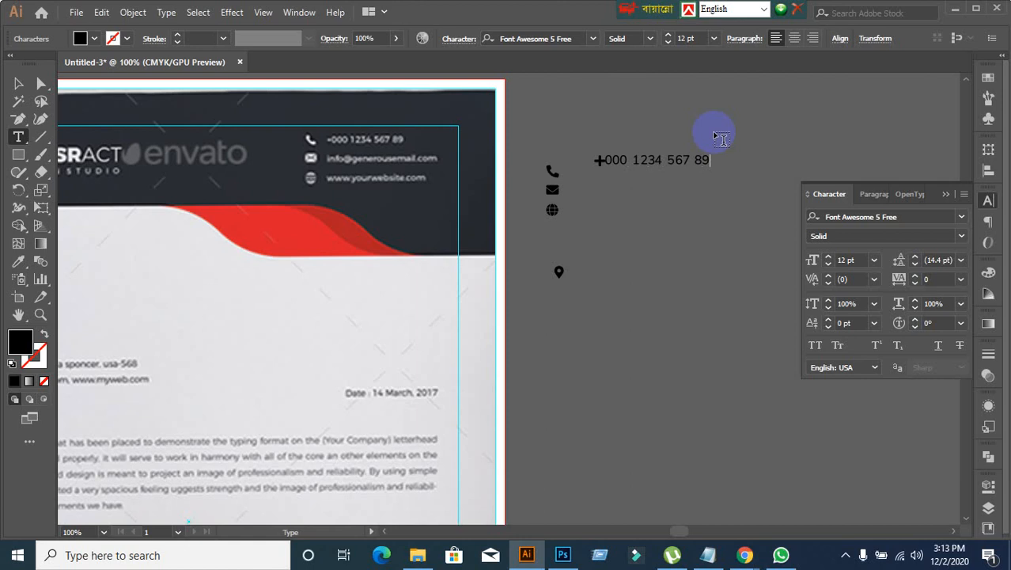
click(19, 83)
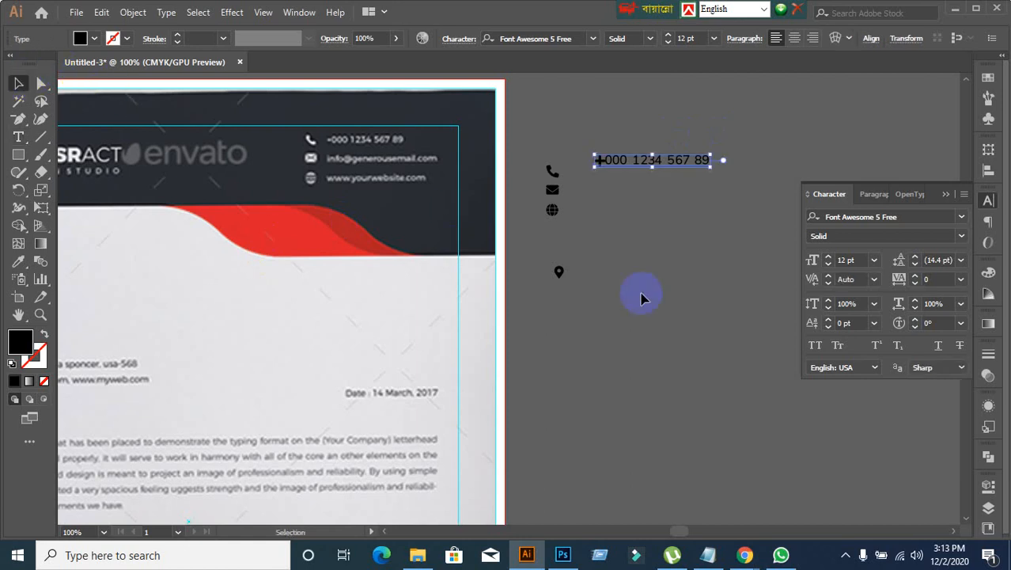
drag(588, 117, 696, 204)
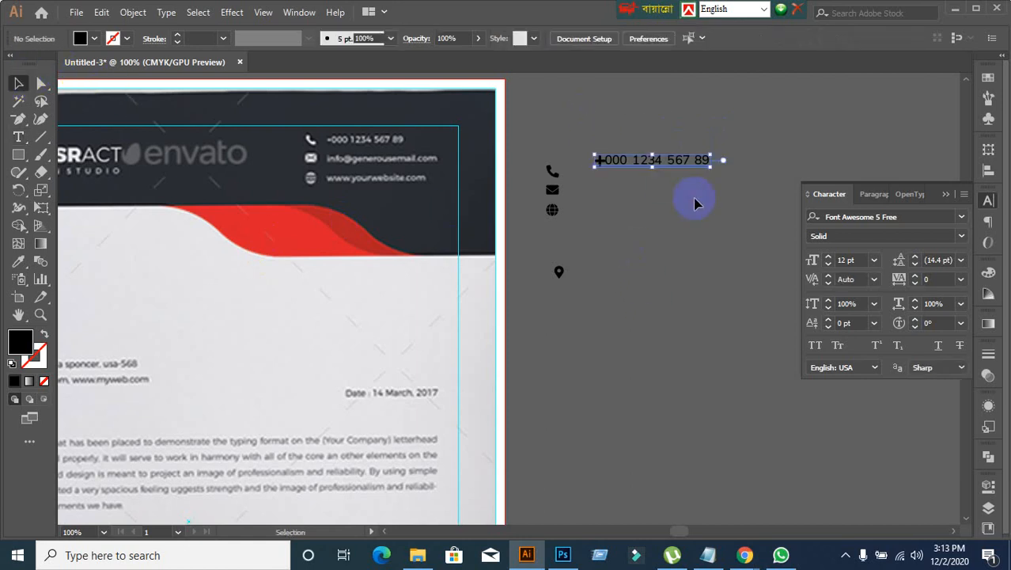
click(900, 216)
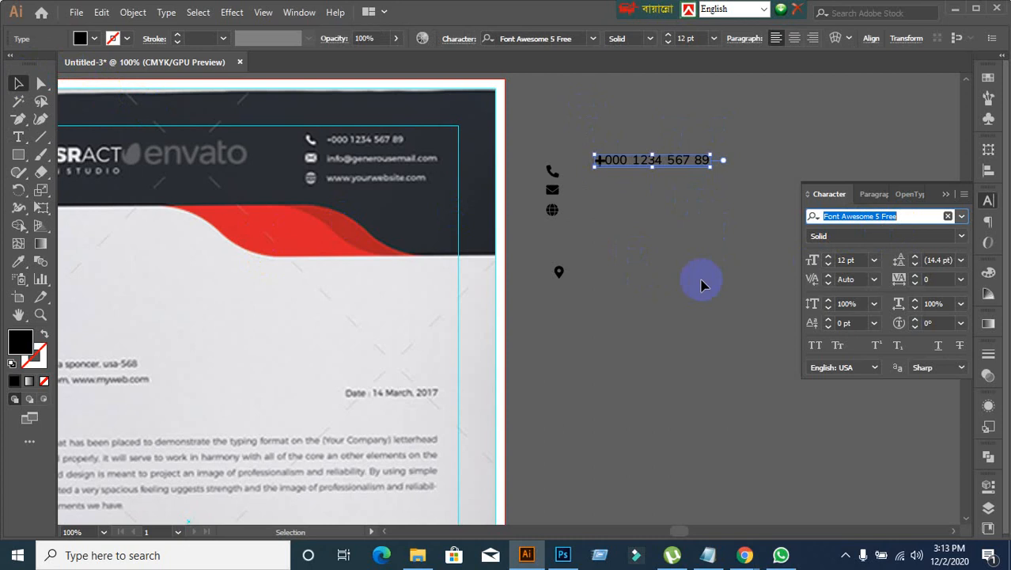
click(702, 285)
Step: Convert the phone, envelope, globe and location pin icons from text to outlines
drag(529, 160, 561, 221)
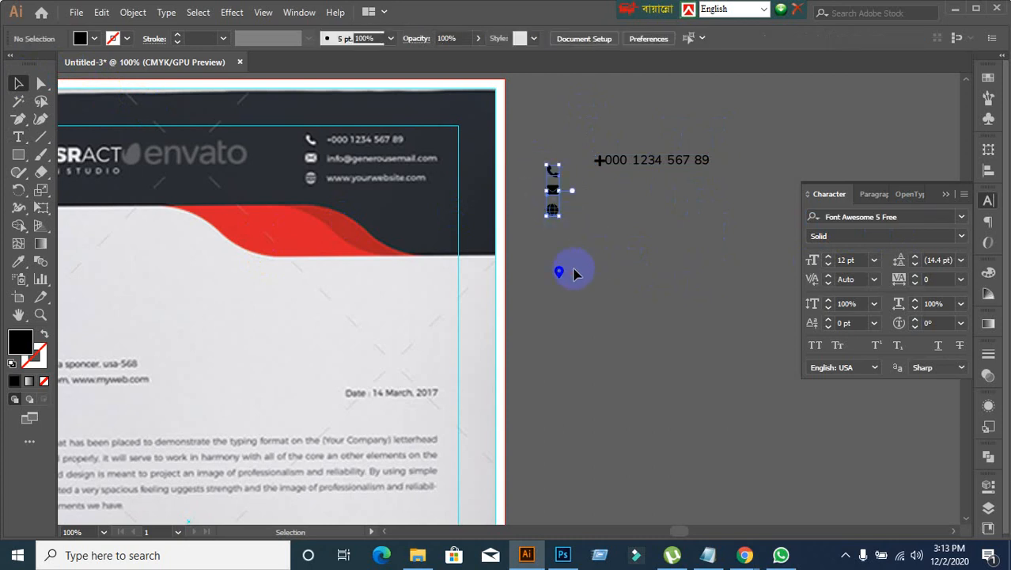
drag(526, 140, 571, 294)
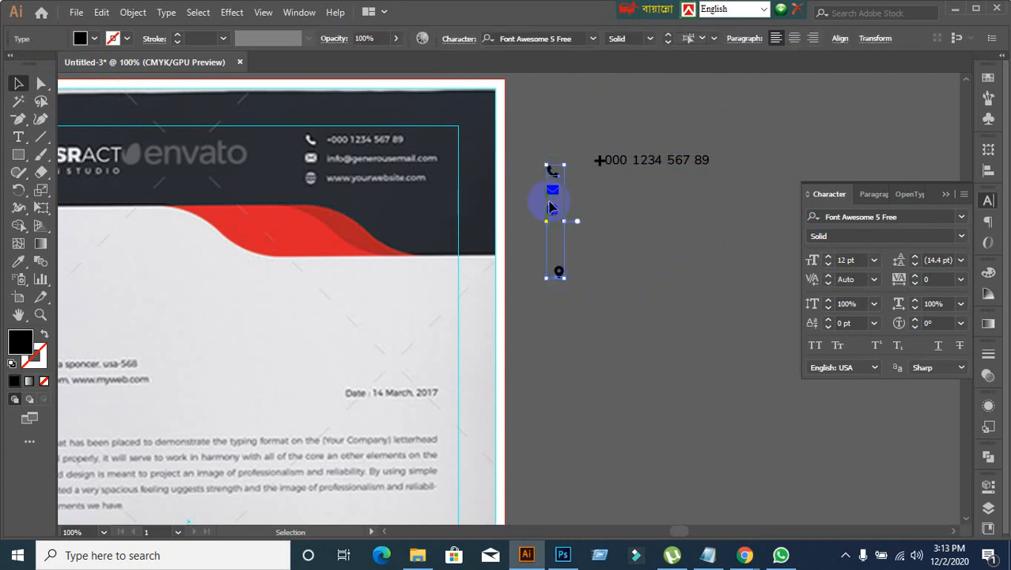
right_click(552, 207)
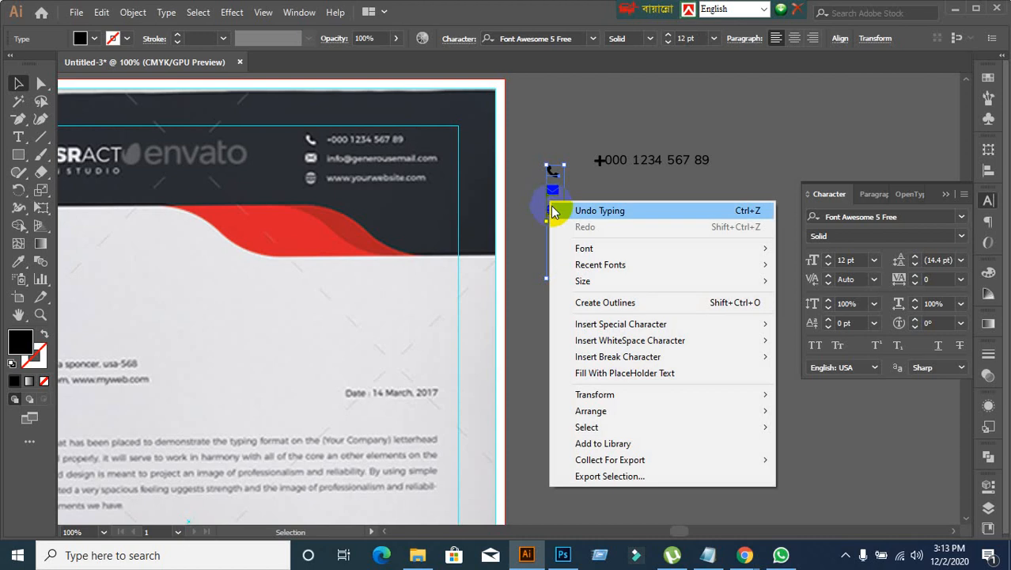
click(568, 300)
click(633, 265)
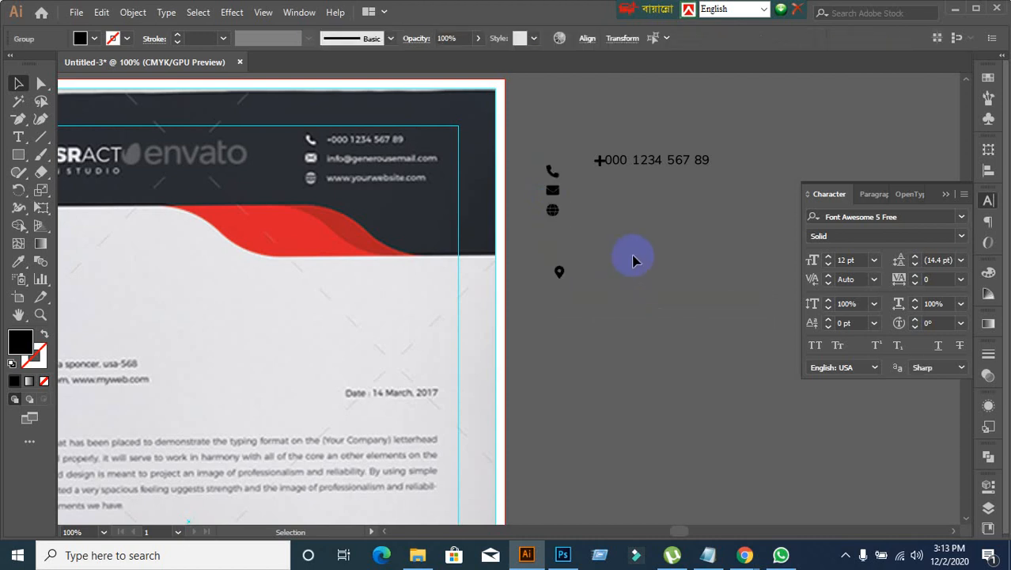
Step: Move the phone number text beside the phone icon and place a copy of it beside the envelope icon
click(627, 160)
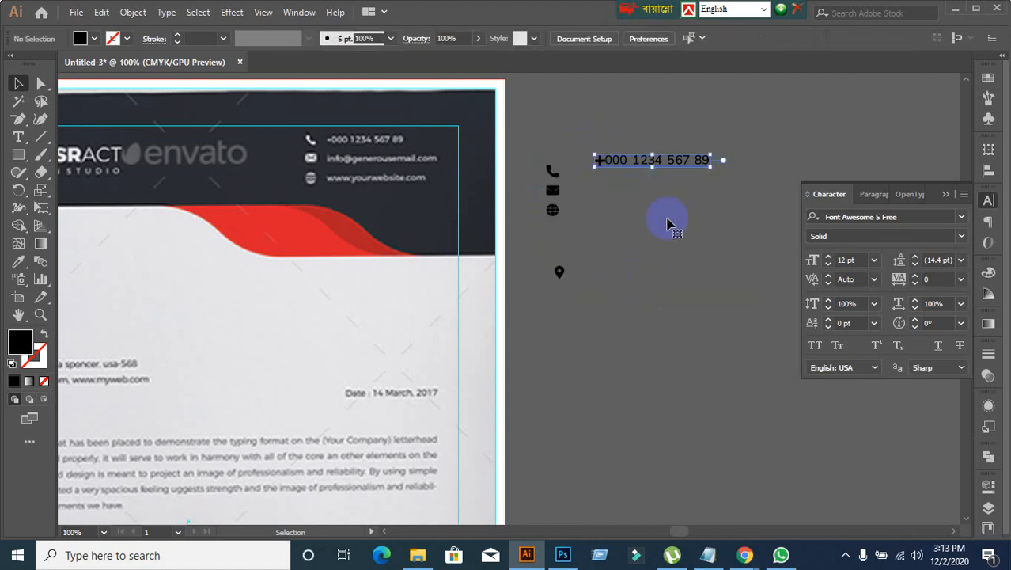
double_click(620, 158)
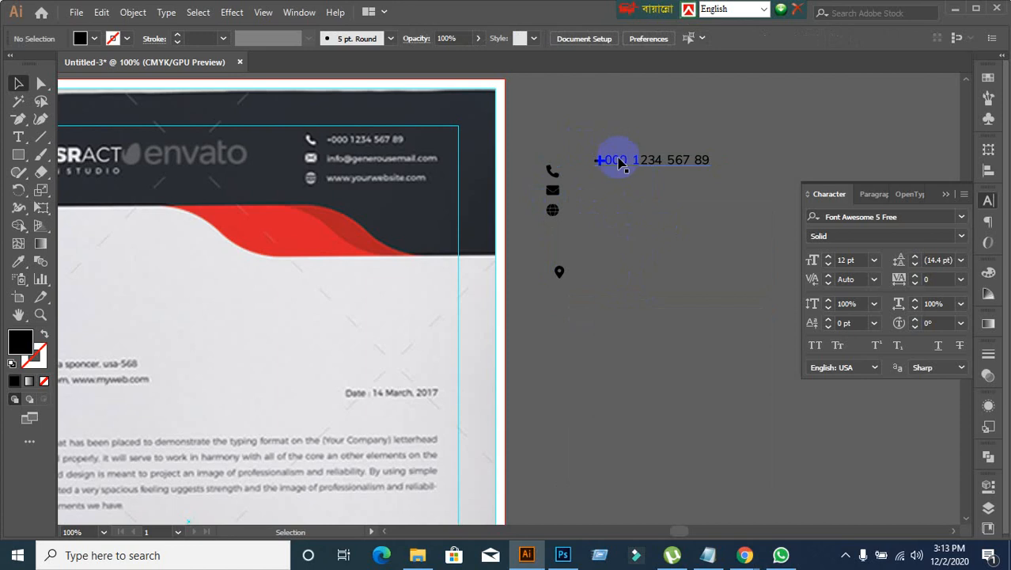
click(619, 163)
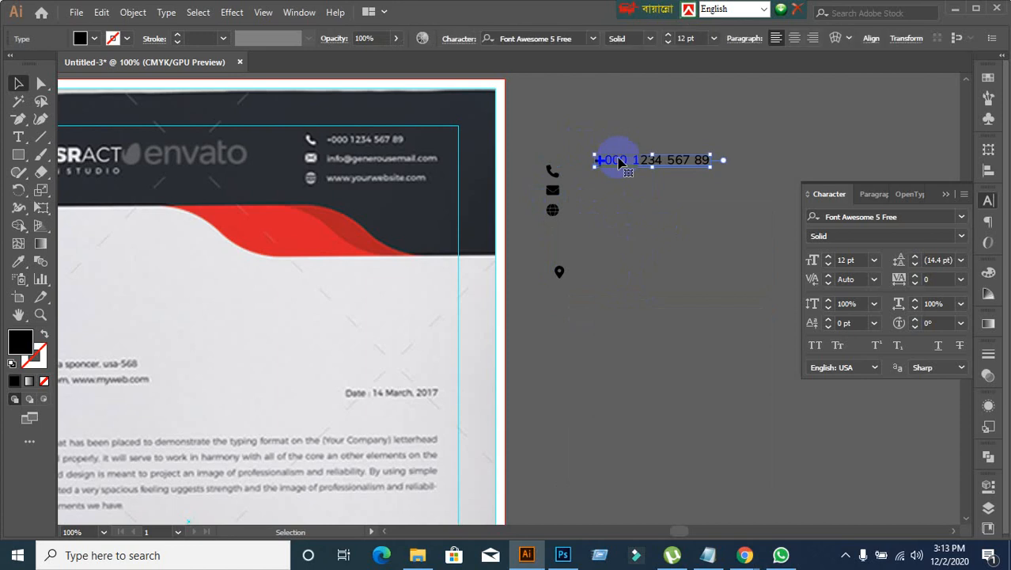
drag(620, 160, 606, 207)
click(630, 227)
click(601, 179)
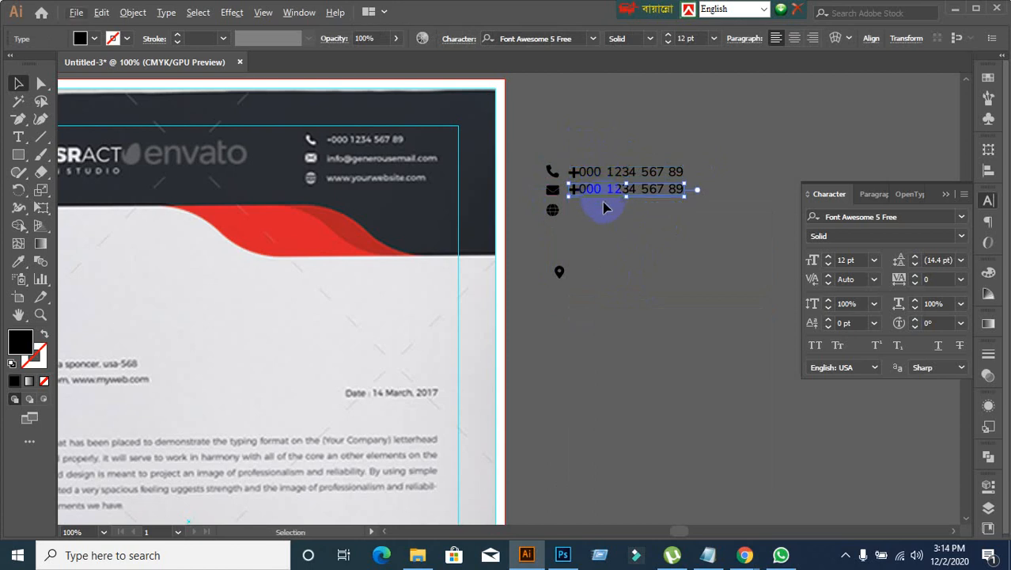
click(623, 240)
Step: Replace the copied text beside the envelope icon with the placeholder e-mail address
click(598, 189)
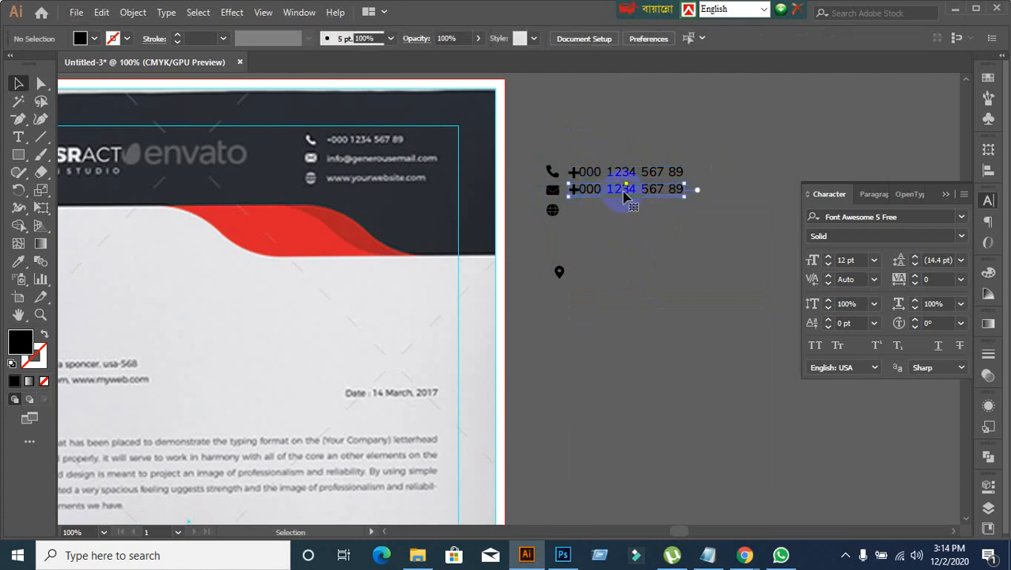
double_click(625, 197)
triple_click(624, 196)
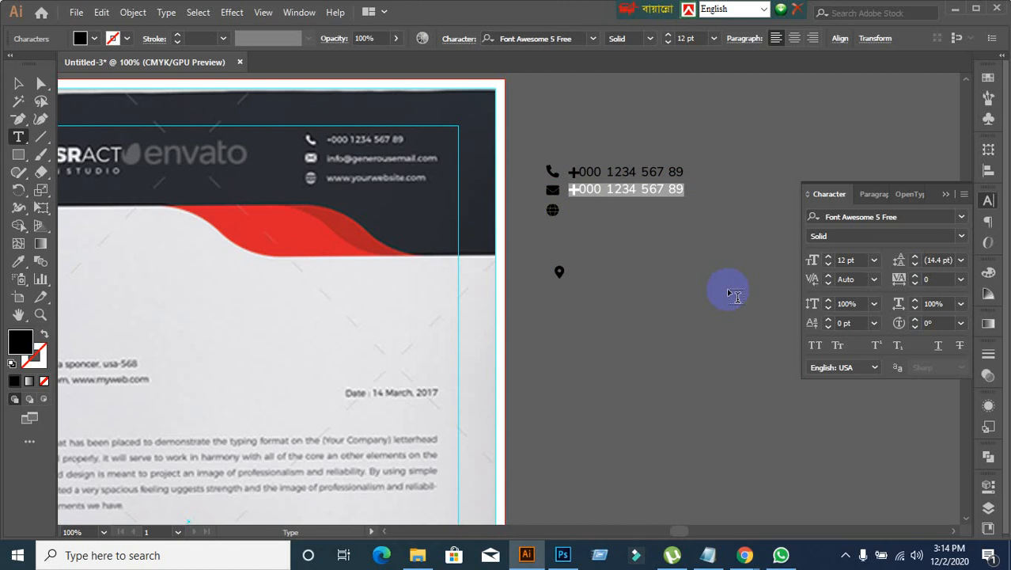
key(BackSpace)
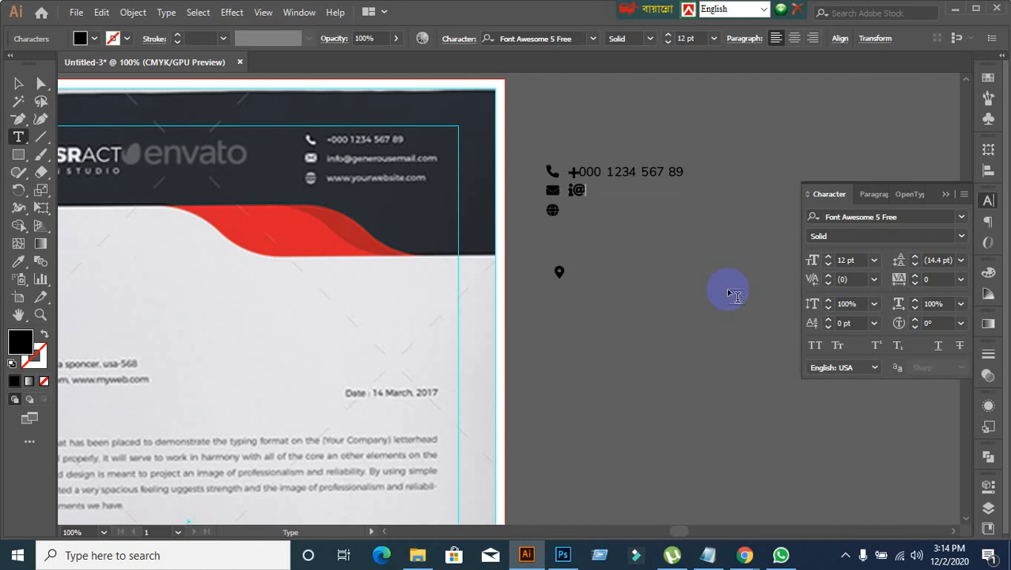
text(gmail.com)
click(18, 84)
Step: Set the e-mail line's font to Montserrat Regular
click(901, 220)
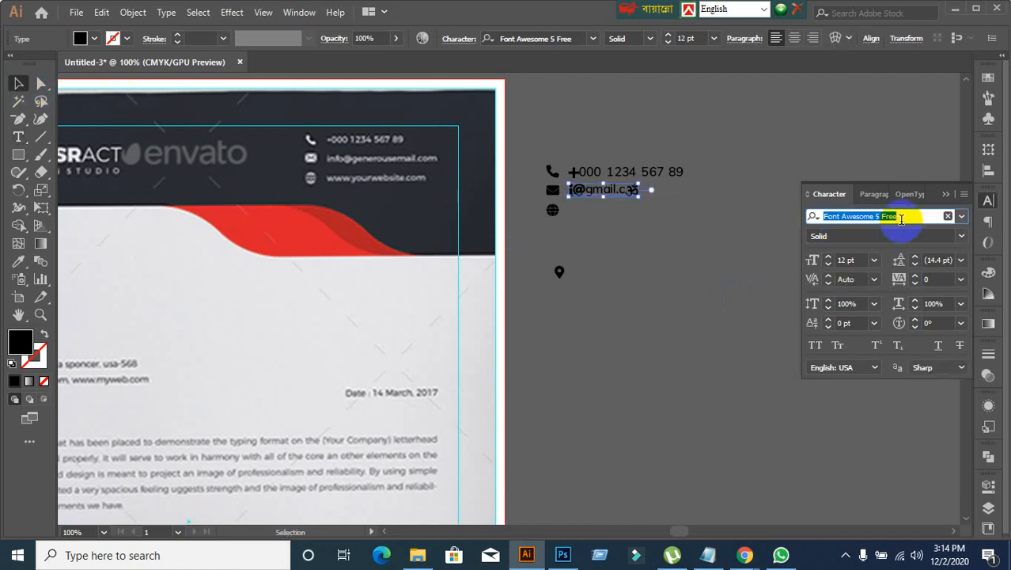
text(M)
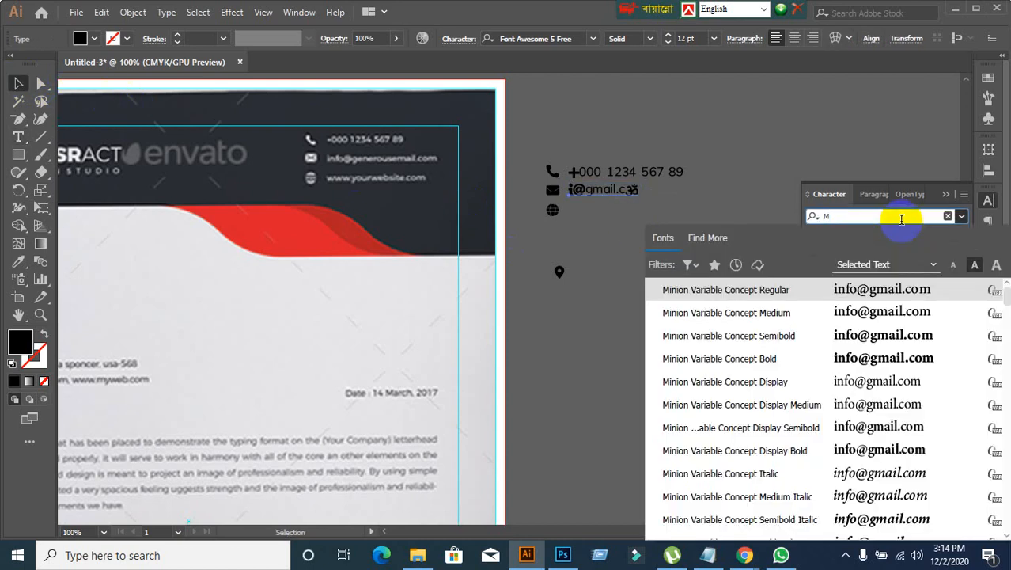
text(on)
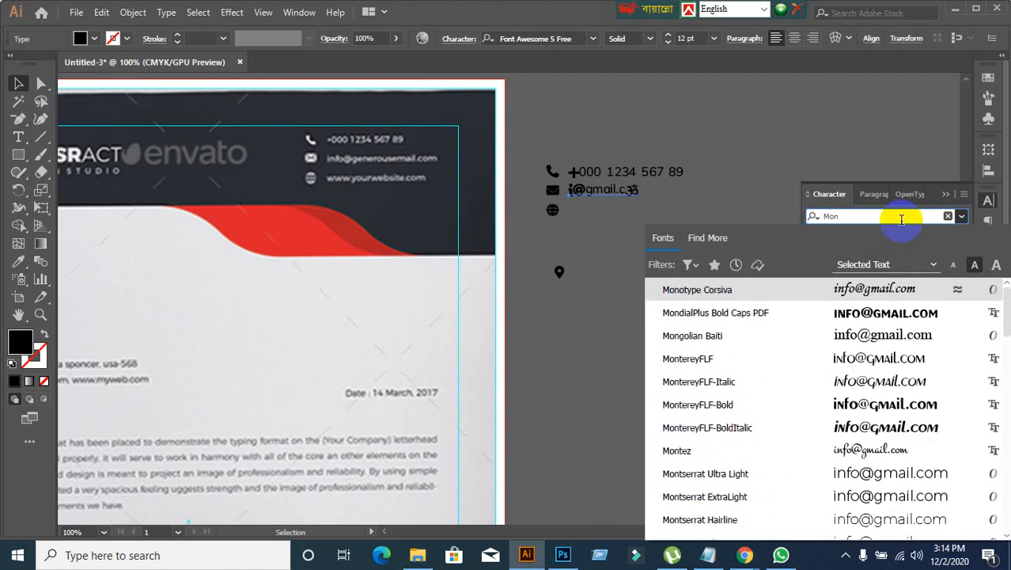
click(742, 494)
click(962, 236)
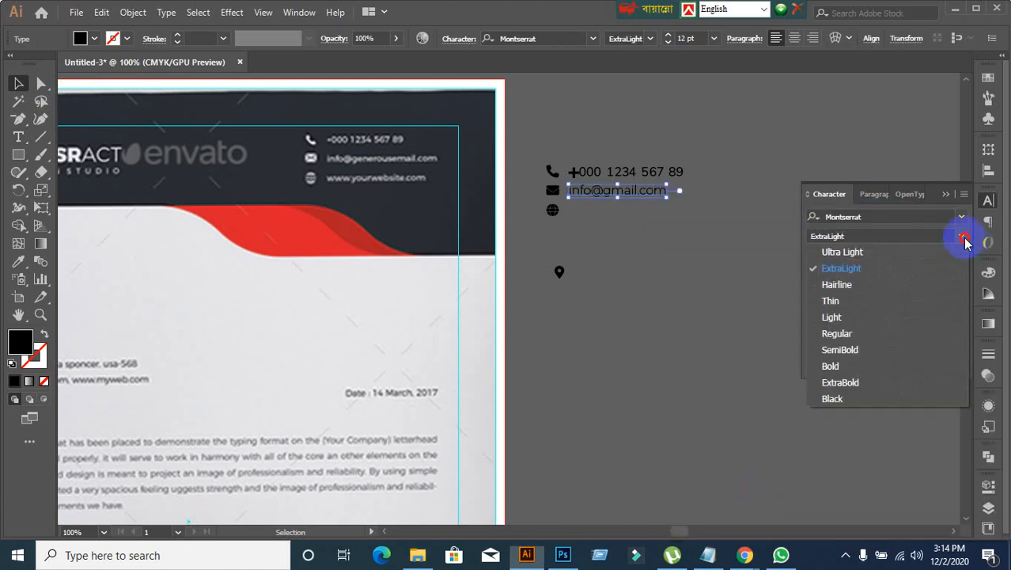
click(838, 334)
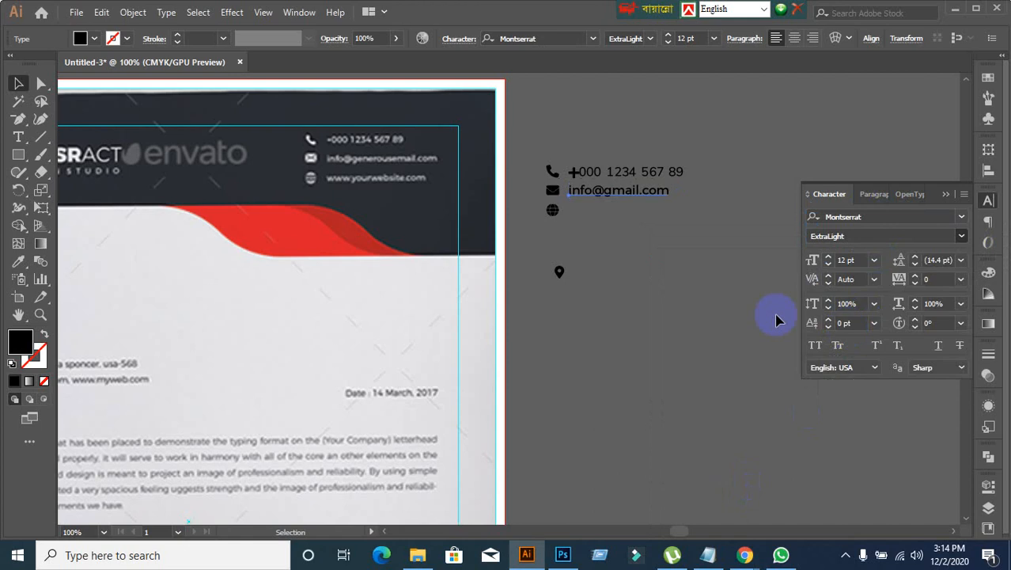
click(707, 292)
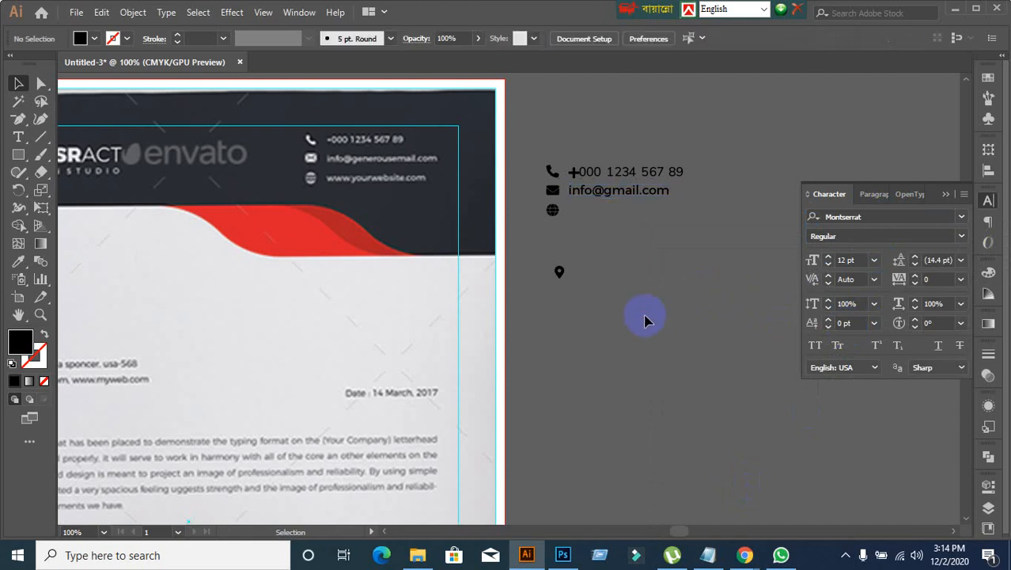
Step: Apply the e-mail line's text formatting to the phone number line with the Eyedropper
click(606, 175)
click(601, 198)
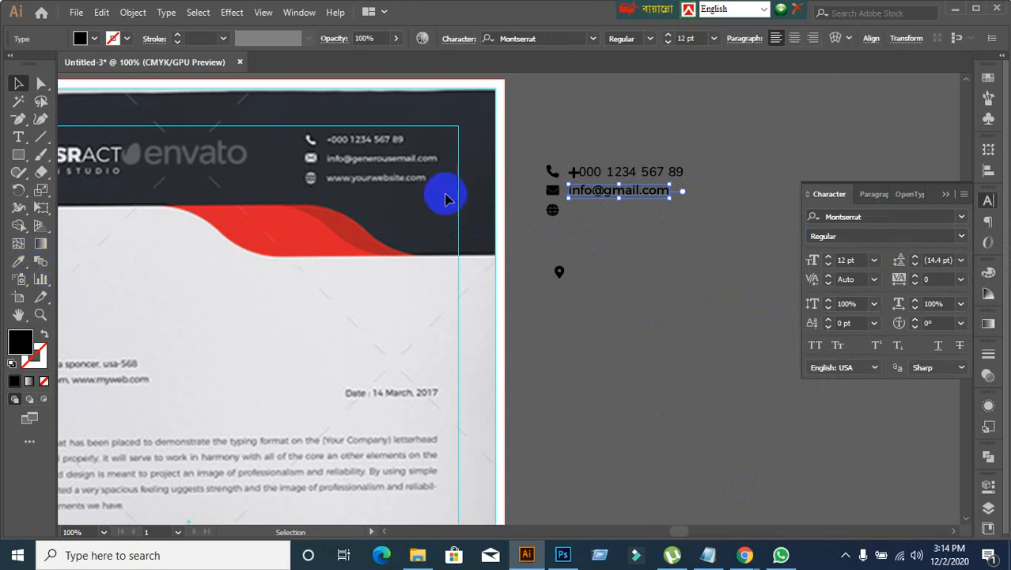
click(592, 173)
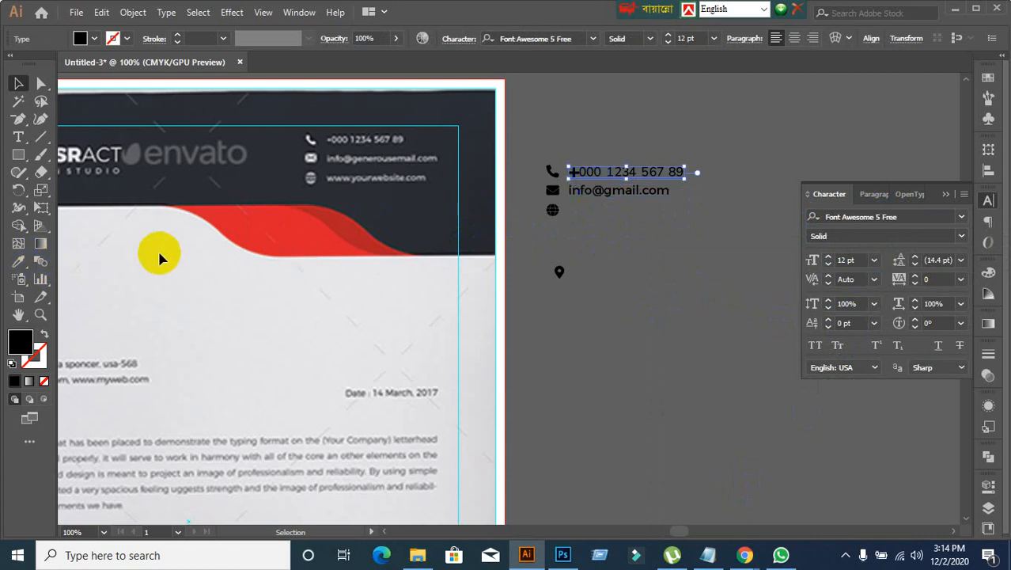
click(19, 263)
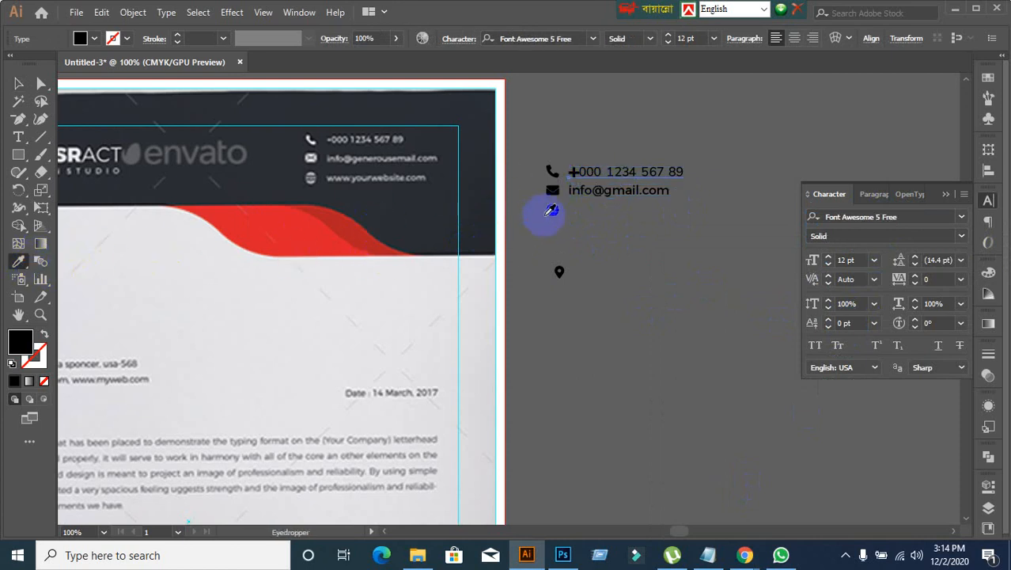
click(592, 189)
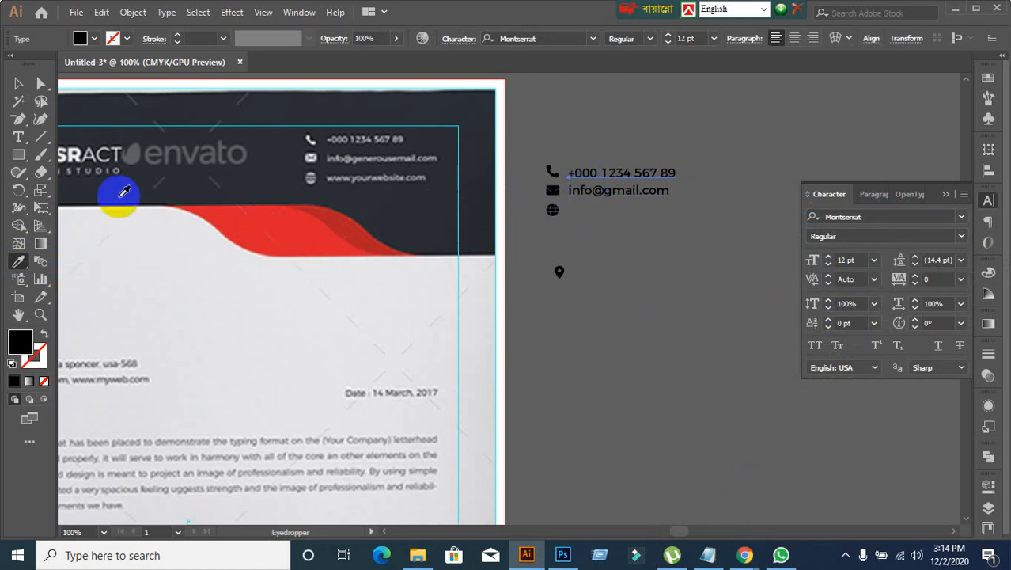
click(18, 83)
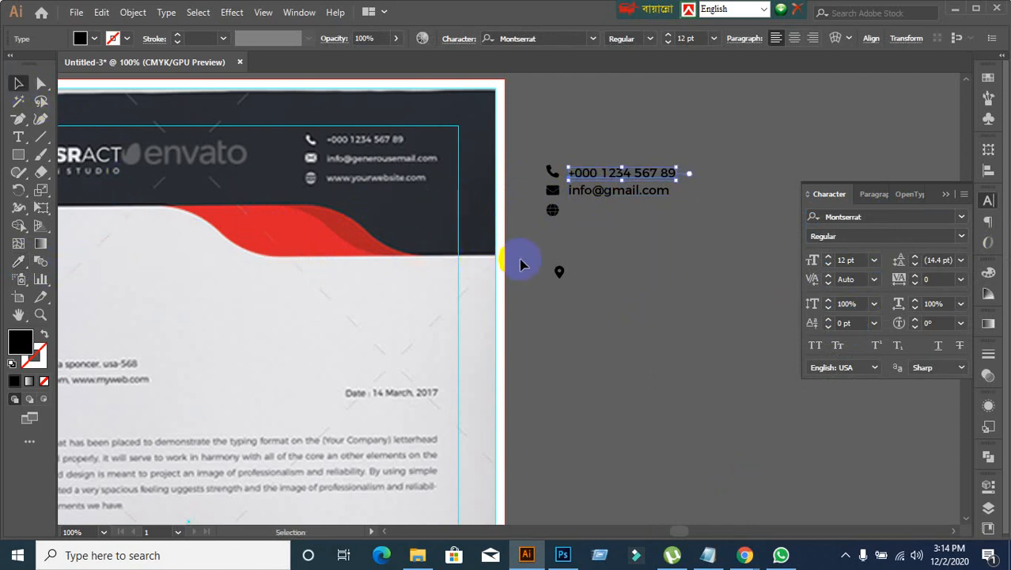
Step: Duplicate the e-mail line straight down, beside the globe icon
click(611, 195)
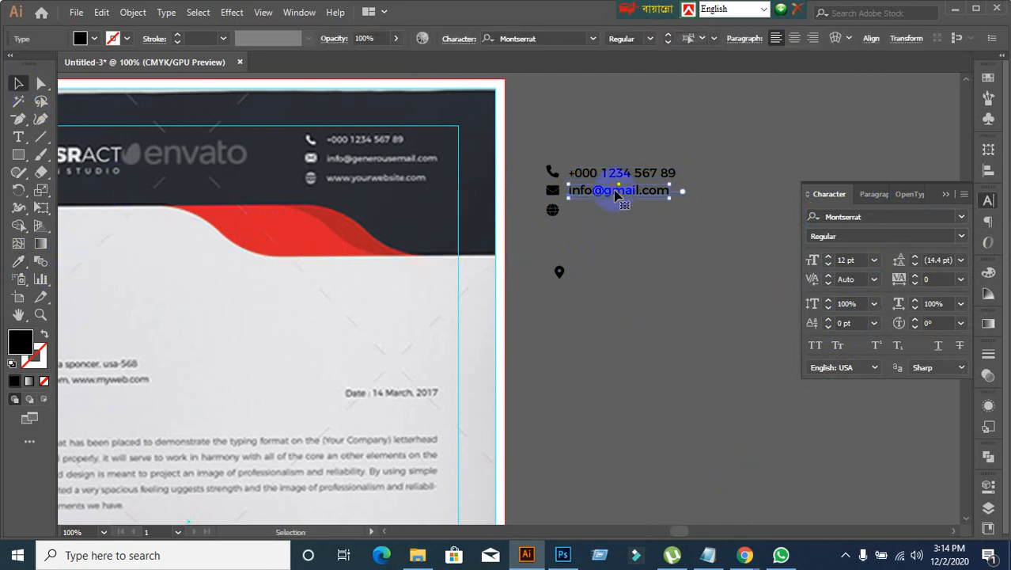
drag(617, 195, 618, 214)
click(639, 290)
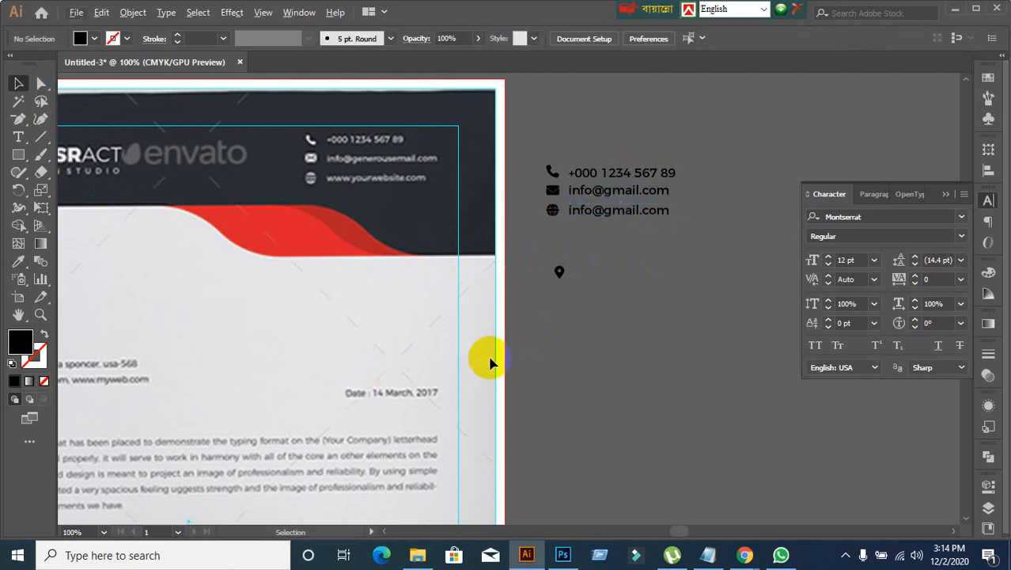
double_click(610, 210)
double_click(611, 210)
triple_click(610, 210)
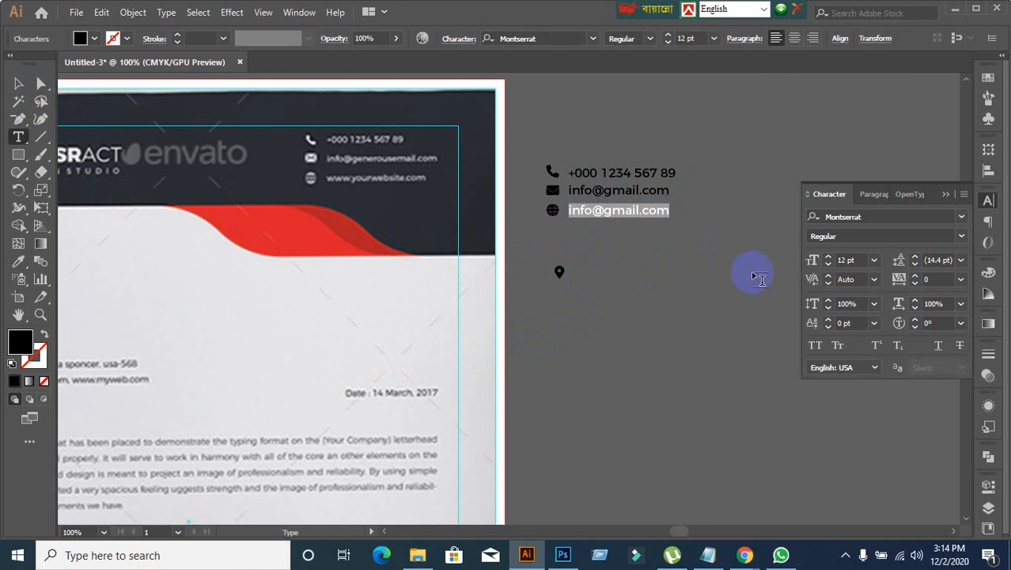
text(www.)
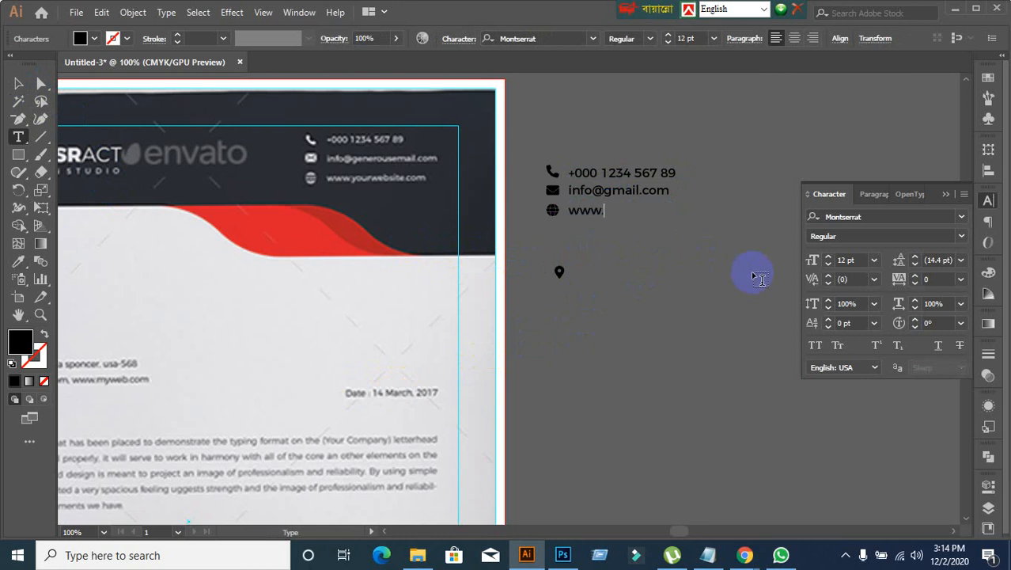
text(youwebsite.com)
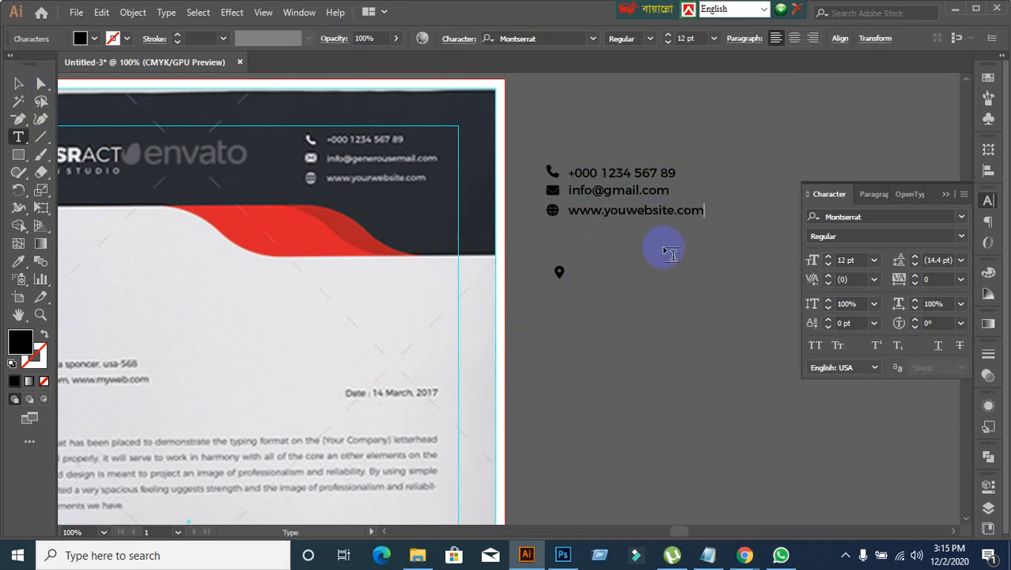
click(18, 83)
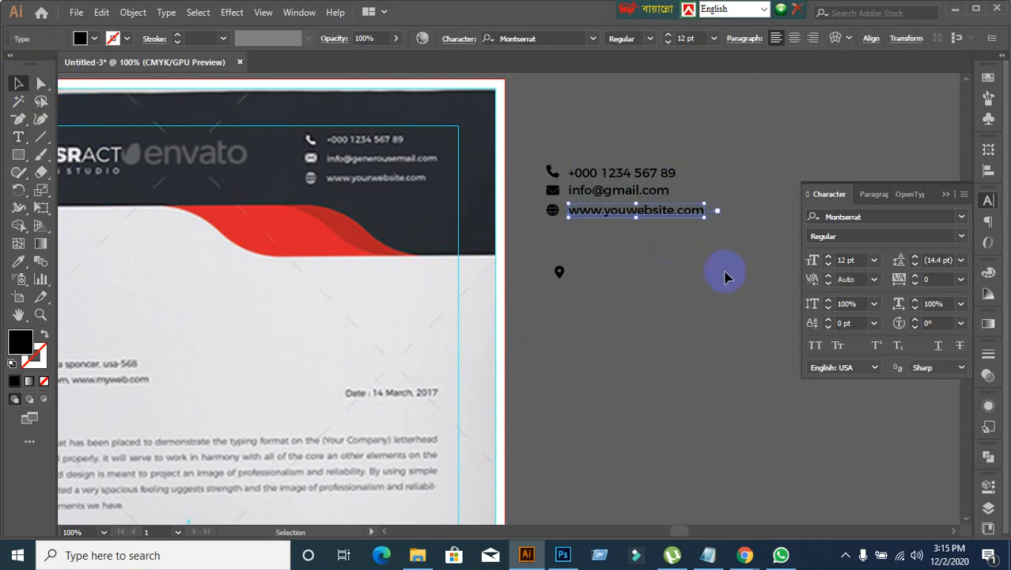
click(619, 331)
Step: Examine the address block beside the location pin in the reference letterhead's footer
scroll(574, 309, down, 4)
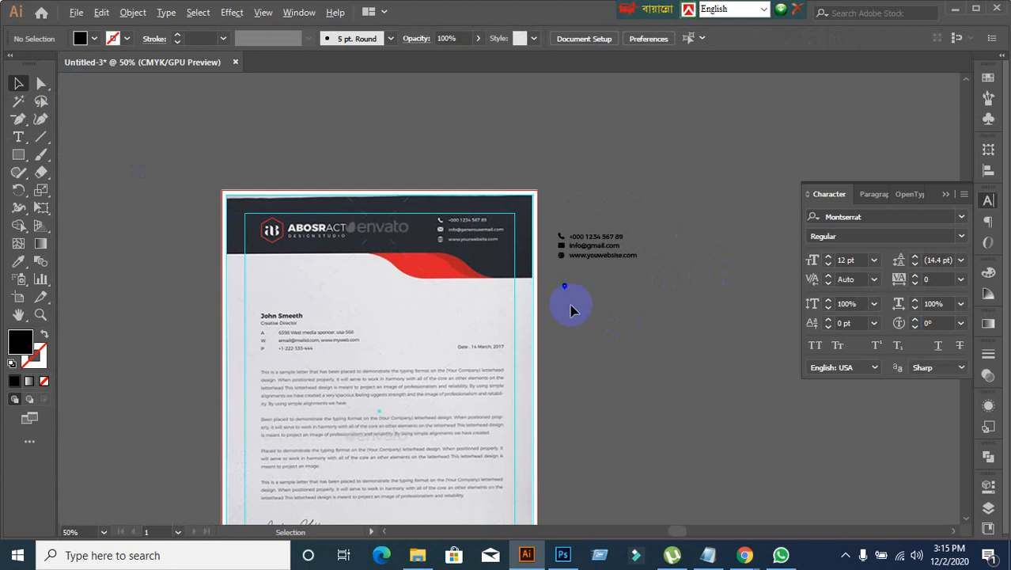
scroll(479, 501, up, 2)
scroll(596, 394, up, 2)
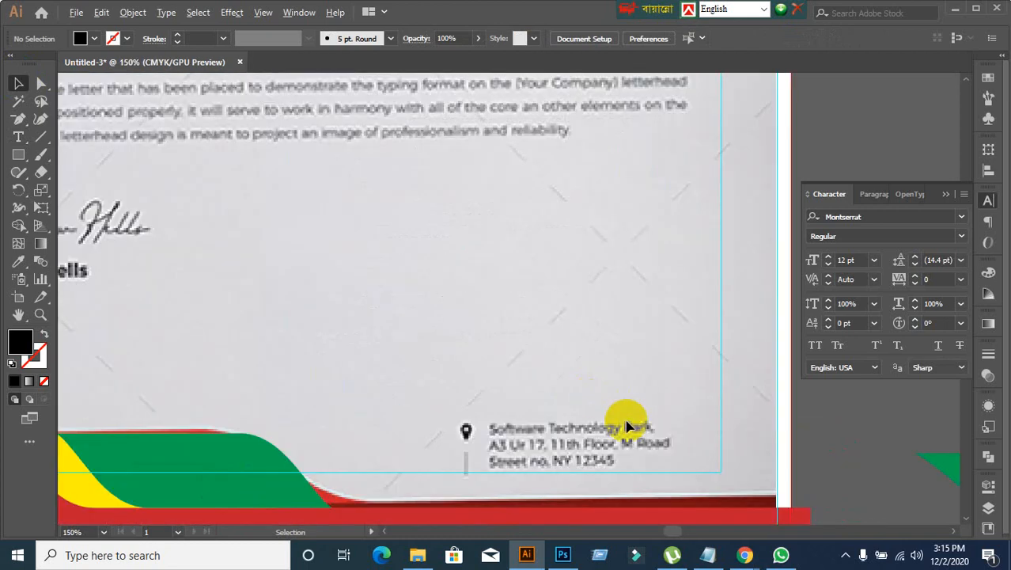
scroll(628, 420, down, 2)
drag(705, 245, 539, 362)
scroll(583, 236, up, 1)
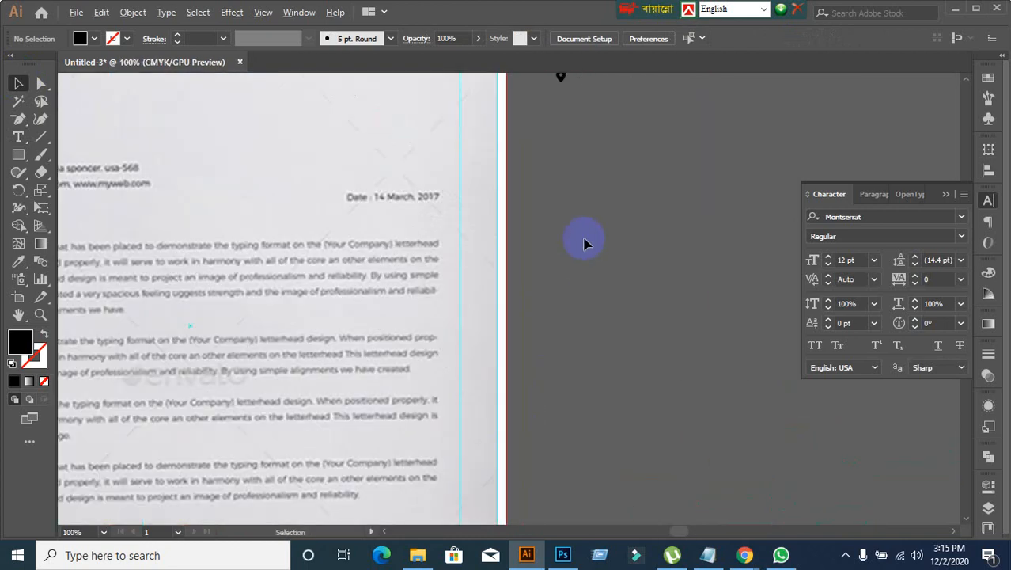
scroll(583, 236, down, 2)
drag(598, 206, 539, 286)
scroll(539, 285, up, 1)
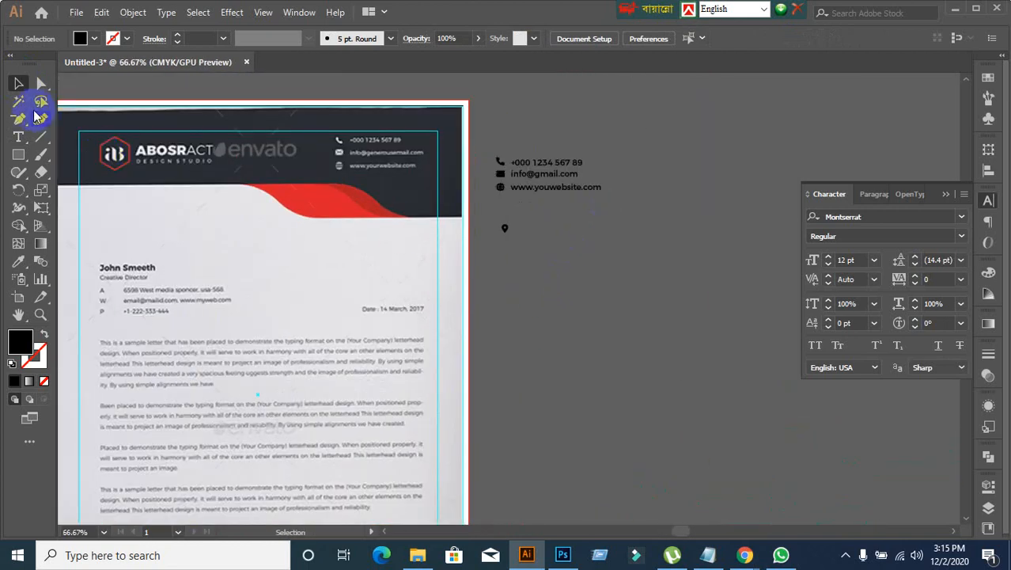
click(18, 137)
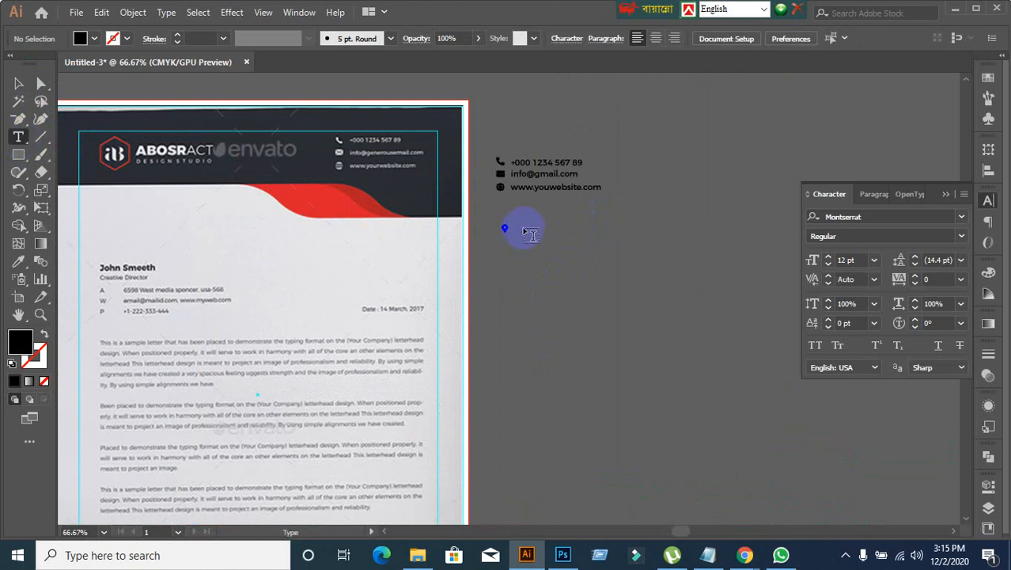
click(519, 229)
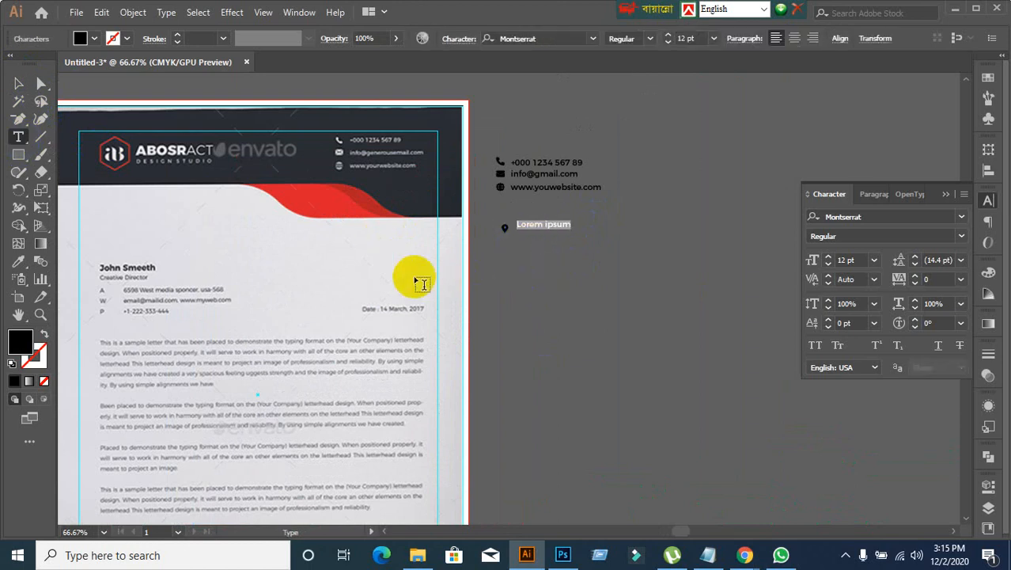
click(19, 84)
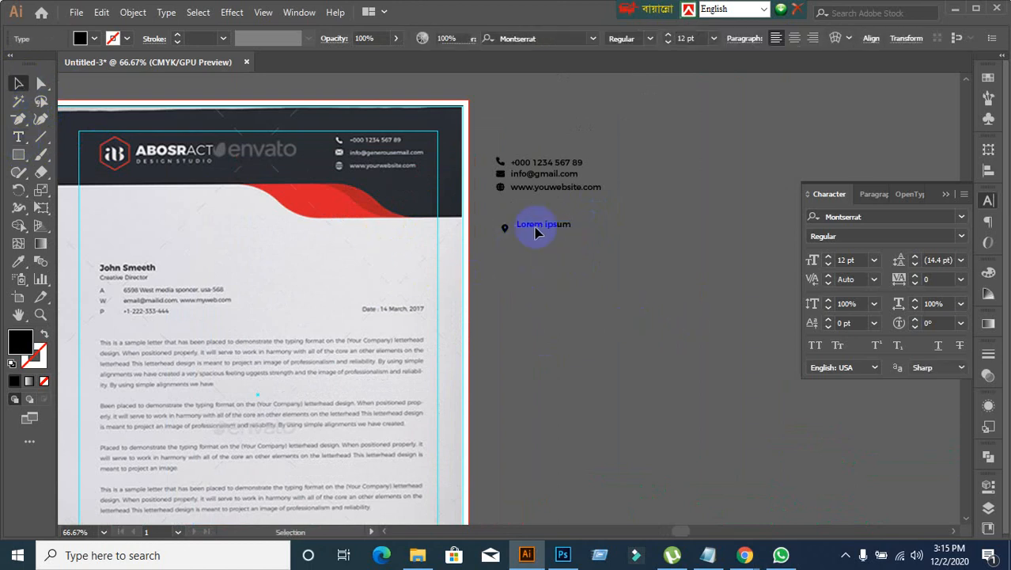
click(550, 273)
click(537, 221)
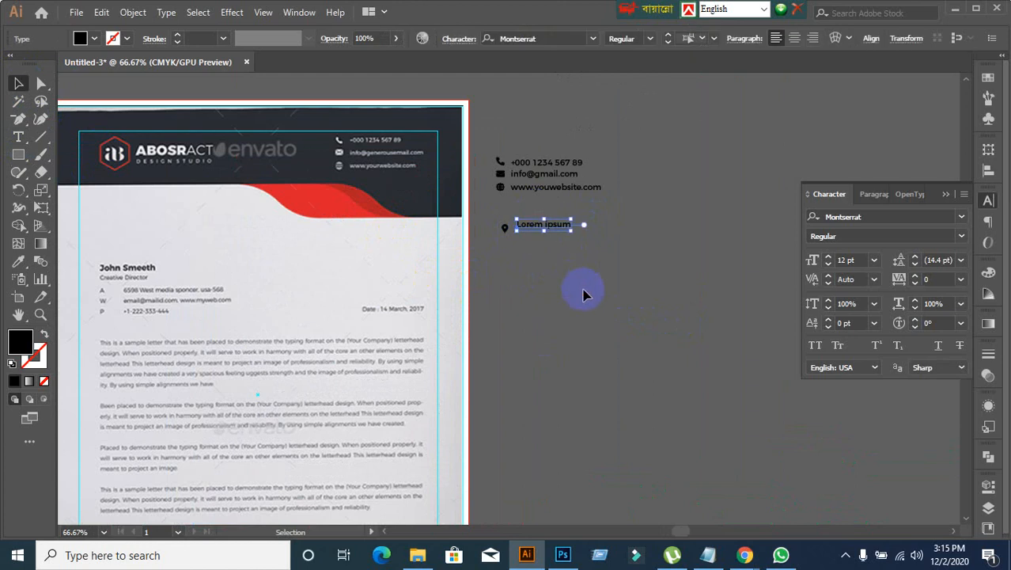
key(Delete)
Step: Duplicate the website text line straight down, beside the location pin icon
scroll(560, 259, up, 2)
drag(539, 104, 549, 204)
key(ctrl+z)
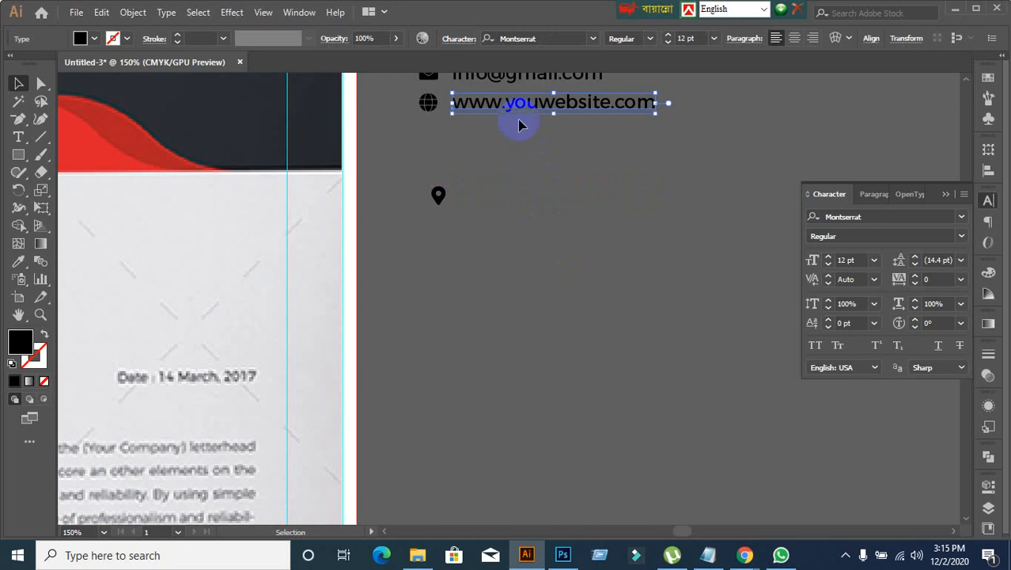
drag(516, 105, 515, 205)
scroll(553, 230, up, 4)
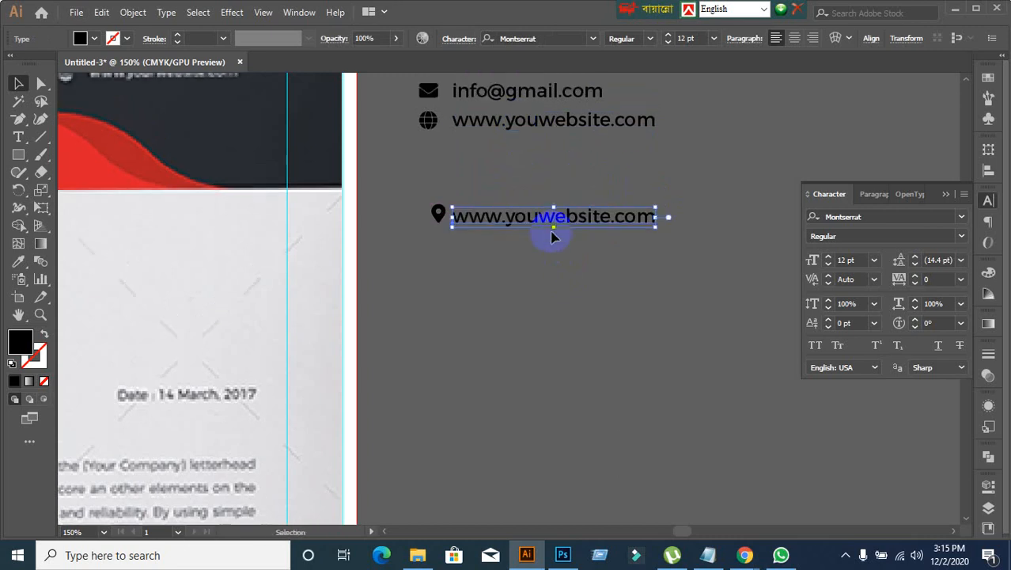
click(532, 323)
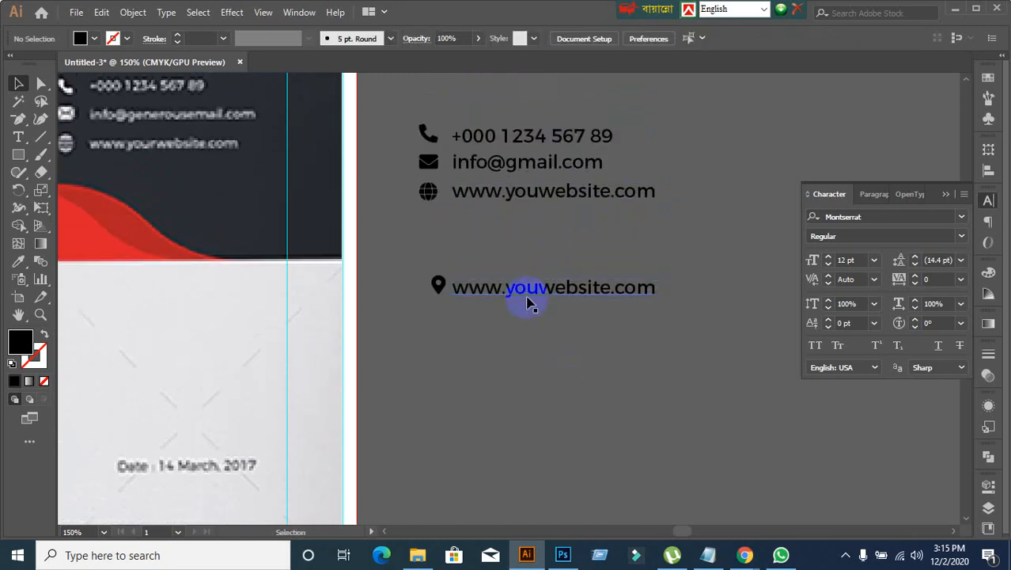
Step: Replace the duplicated text beside the location pin with two lines: "Your Address goes here," and "Dhaka-1207"
click(531, 298)
triple_click(531, 290)
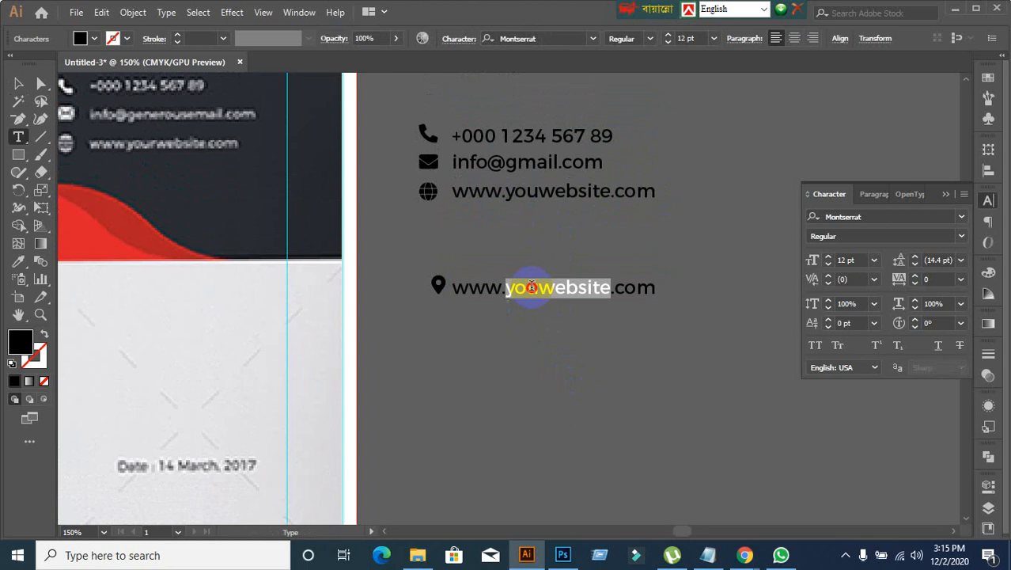
triple_click(531, 290)
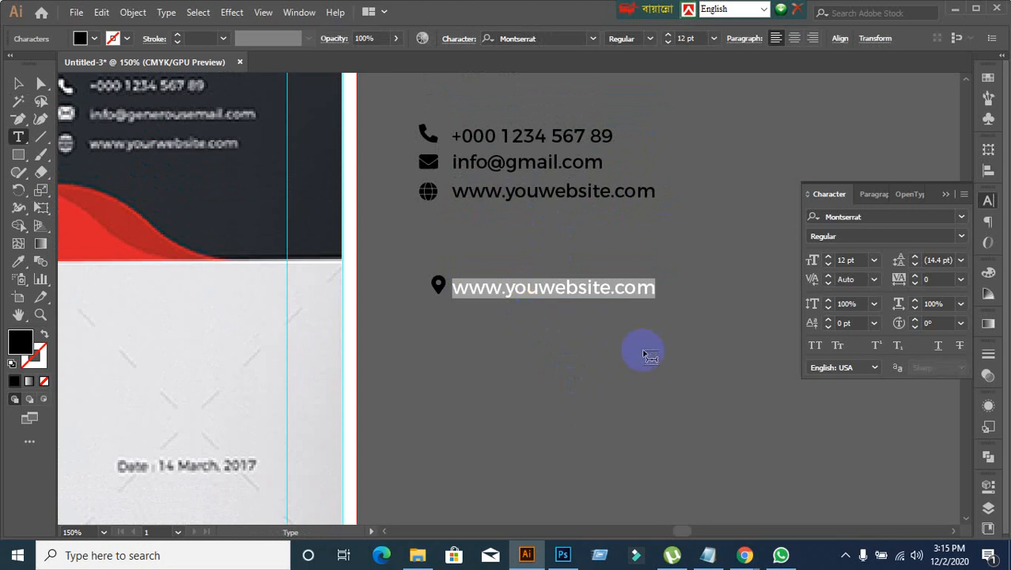
text(Your )
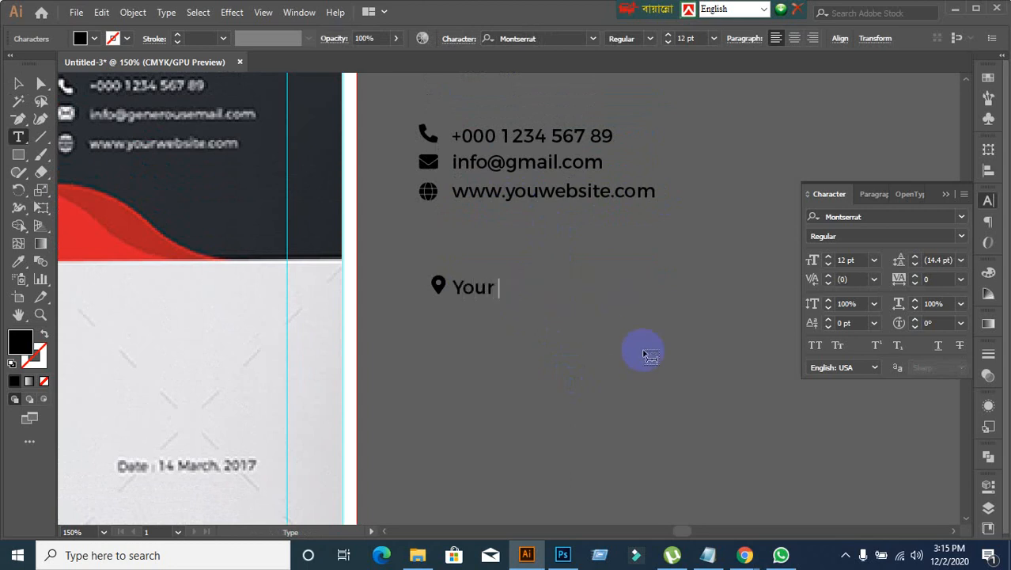
text(Address)
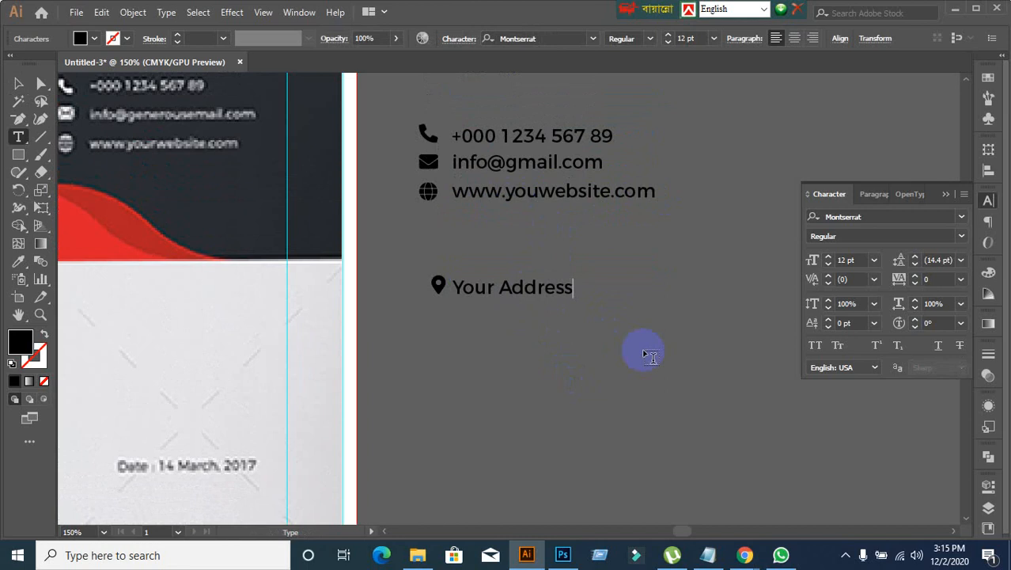
text( goes here)
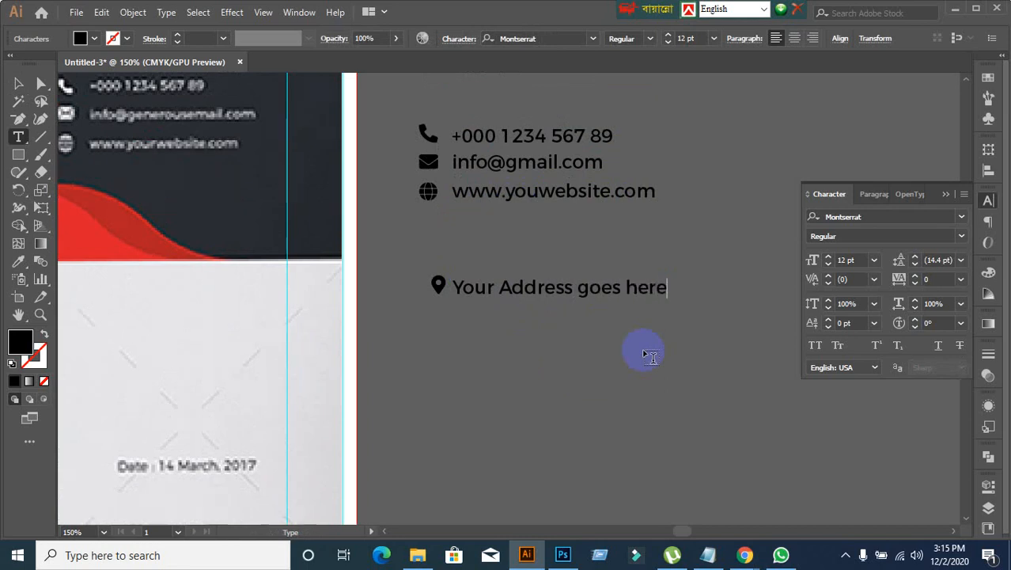
text(,)
key(Return)
text(Dhaka-)
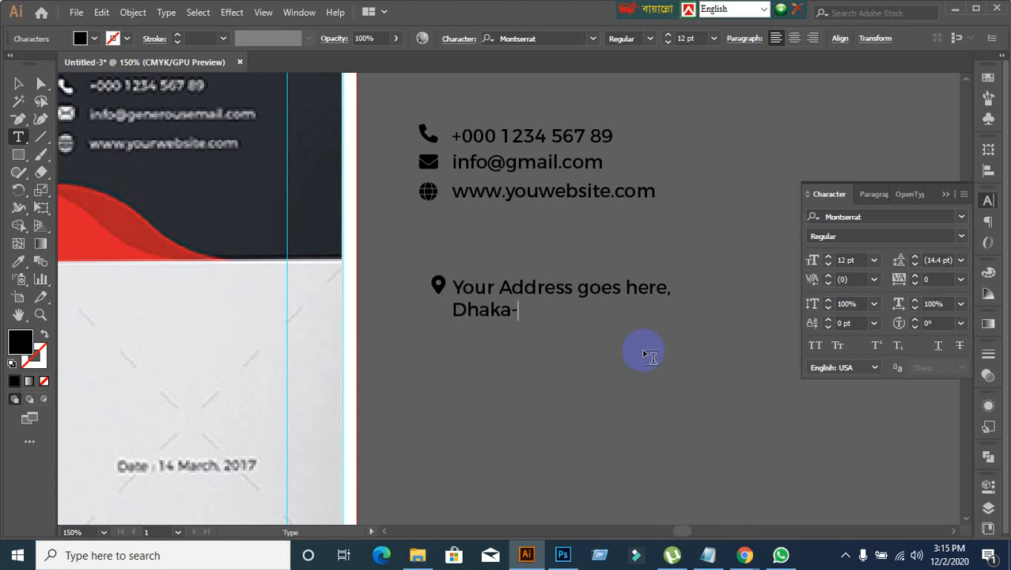
text(1207)
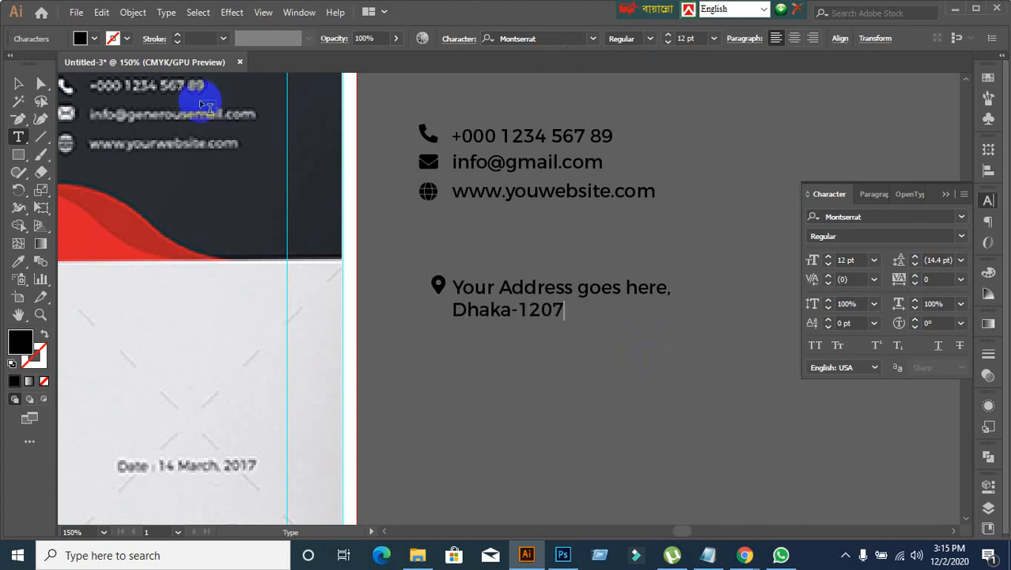
click(18, 83)
Step: Compare the new address text with the address block in the reference letterhead's footer
scroll(479, 301, down, 1)
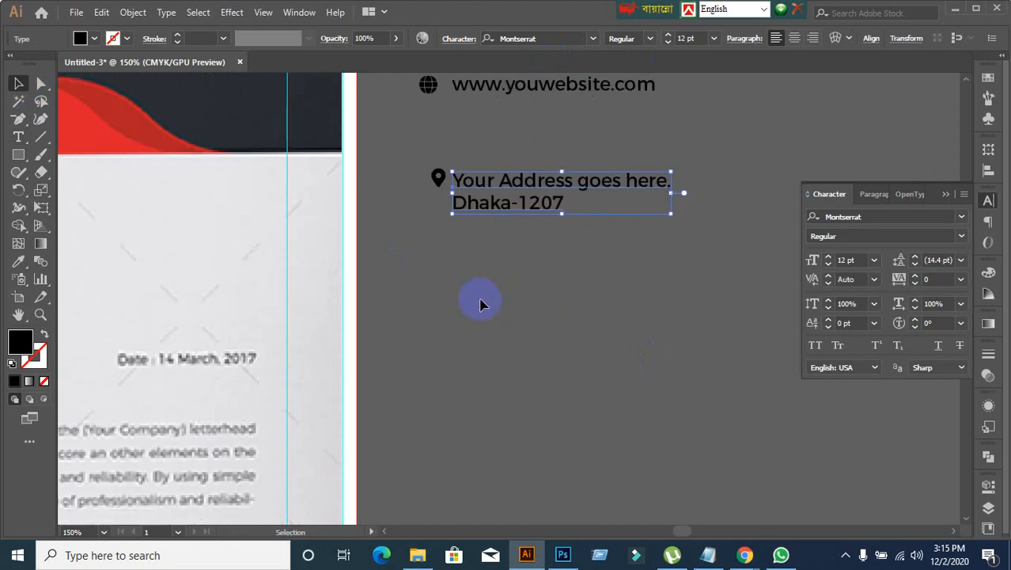
scroll(481, 300, down, 3)
scroll(406, 463, down, 2)
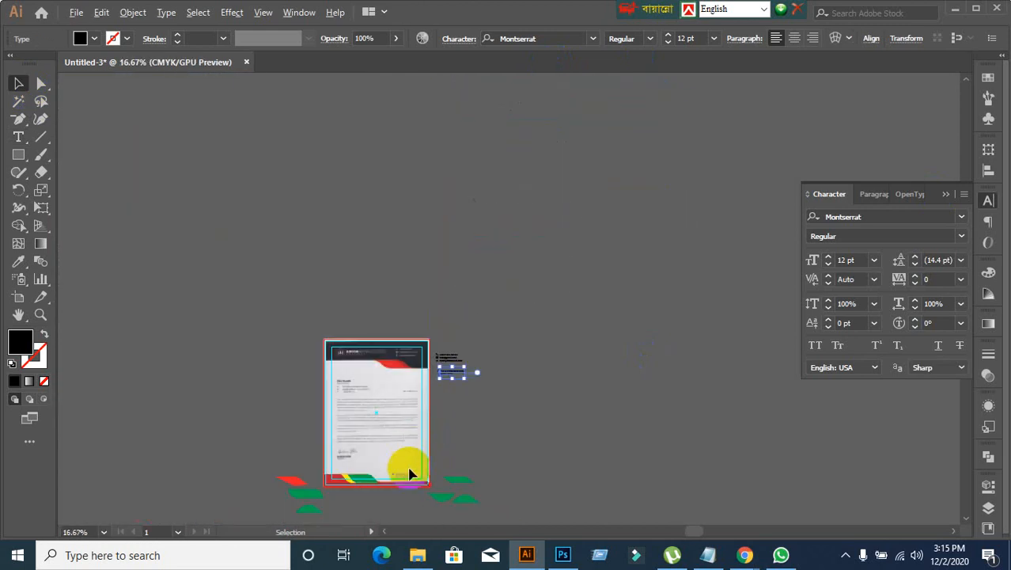
scroll(414, 463, up, 3)
scroll(529, 314, up, 2)
scroll(551, 276, up, 2)
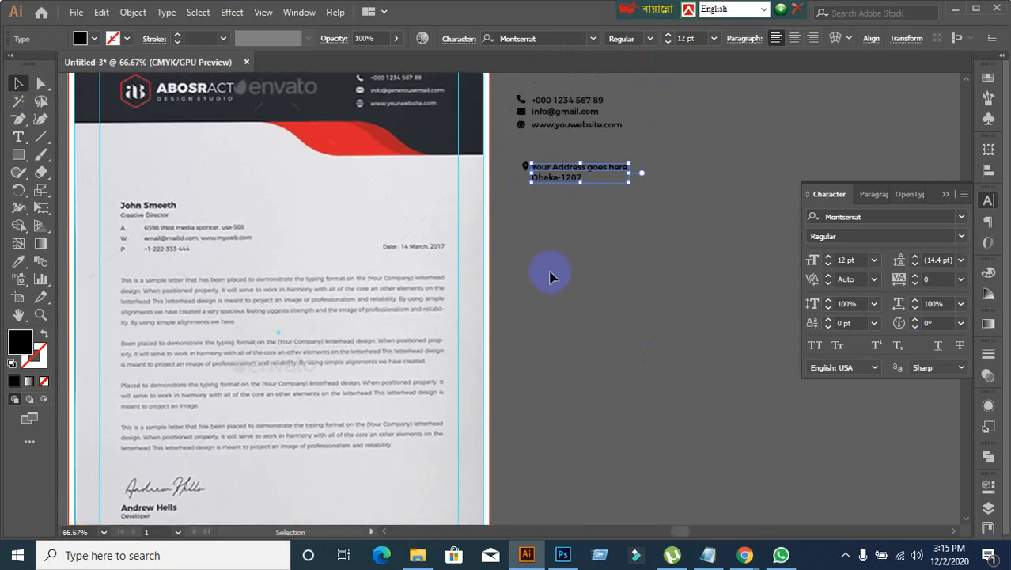
scroll(551, 276, down, 5)
scroll(560, 226, down, 1)
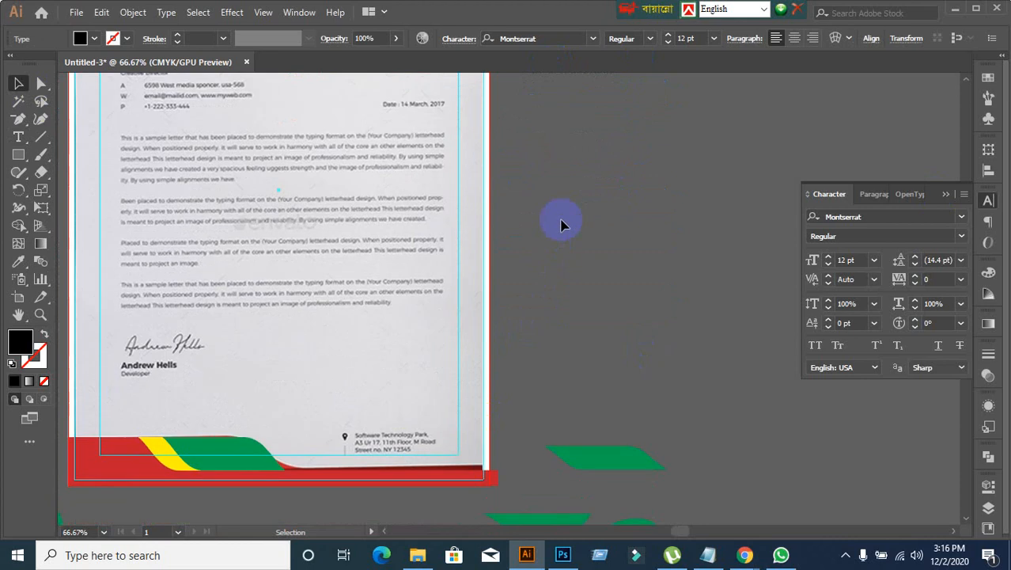
scroll(560, 226, up, 5)
scroll(569, 188, up, 1)
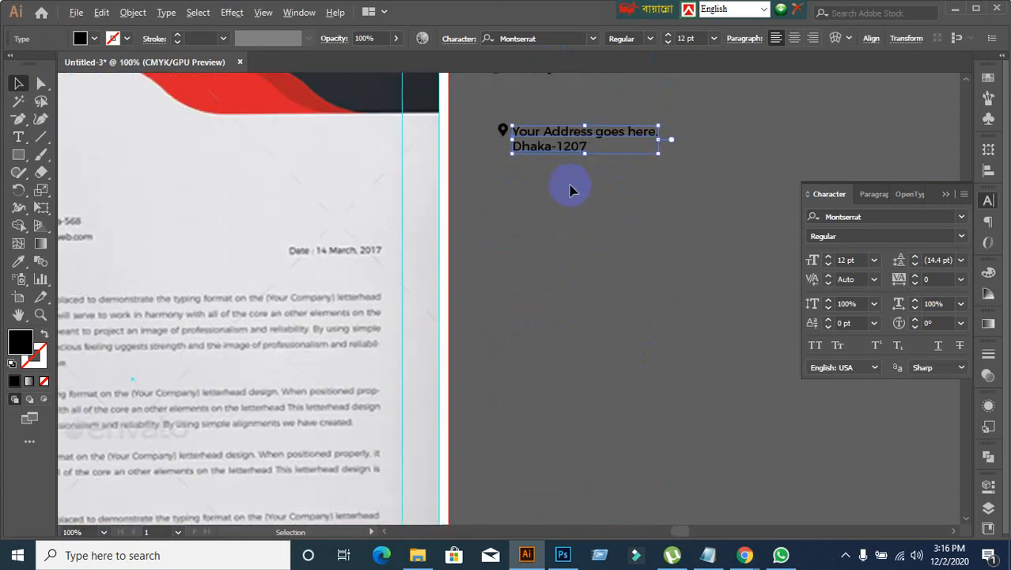
scroll(569, 188, up, 1)
scroll(570, 186, up, 3)
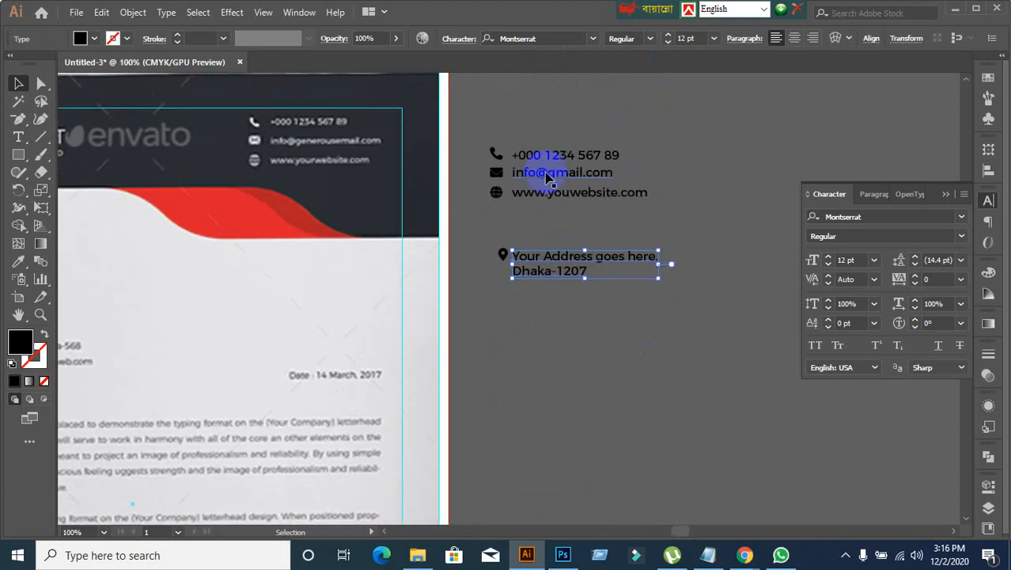
Step: Select all the contact text lines, make the phone number line the key object, and open the alignment options
click(537, 215)
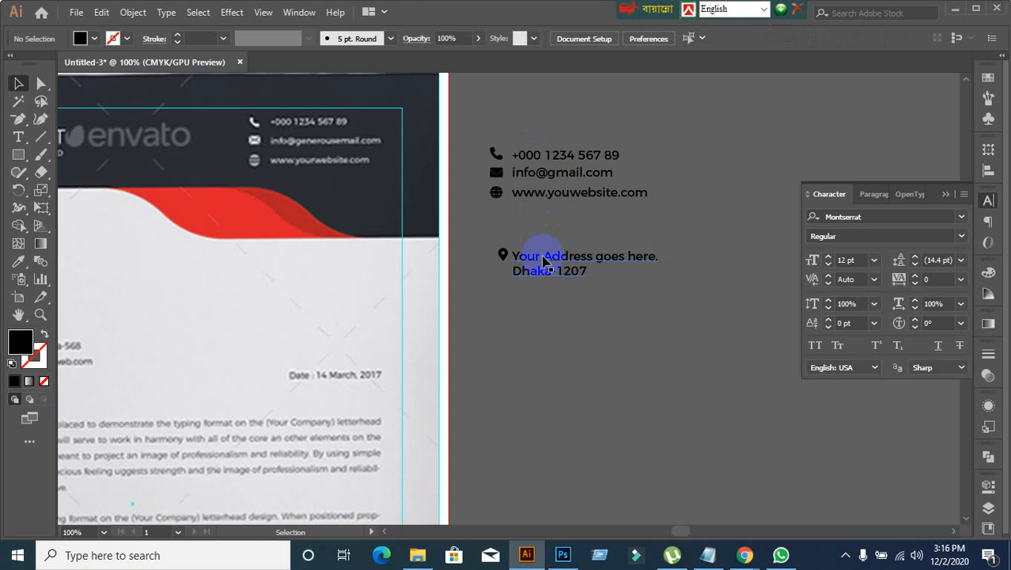
drag(541, 144, 615, 300)
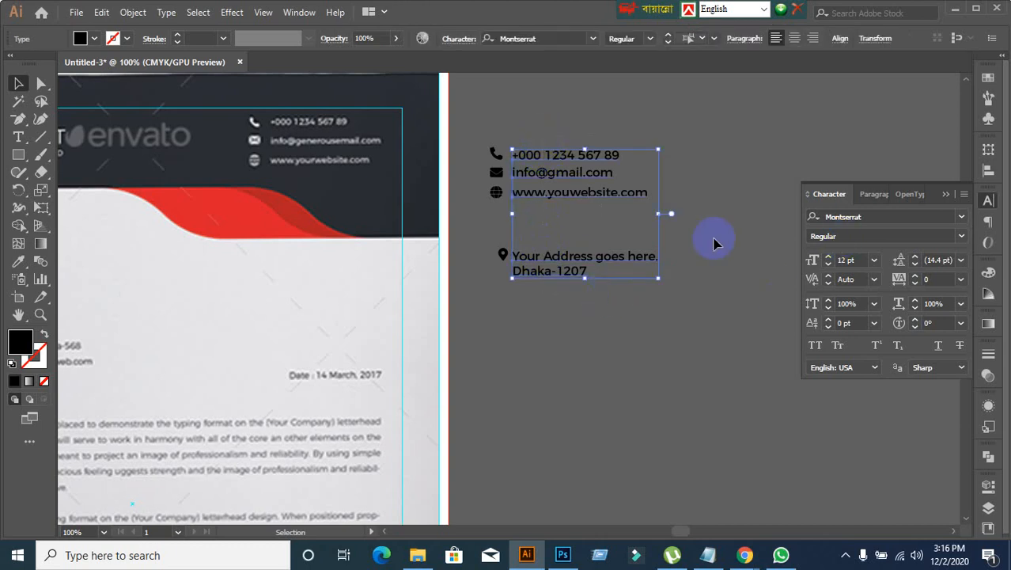
double_click(560, 157)
click(560, 162)
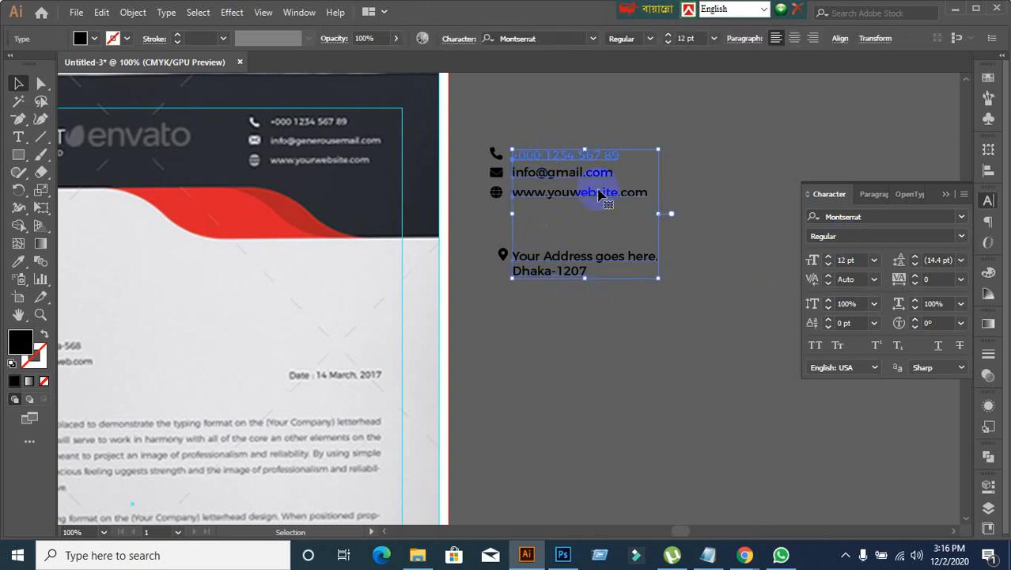
click(989, 170)
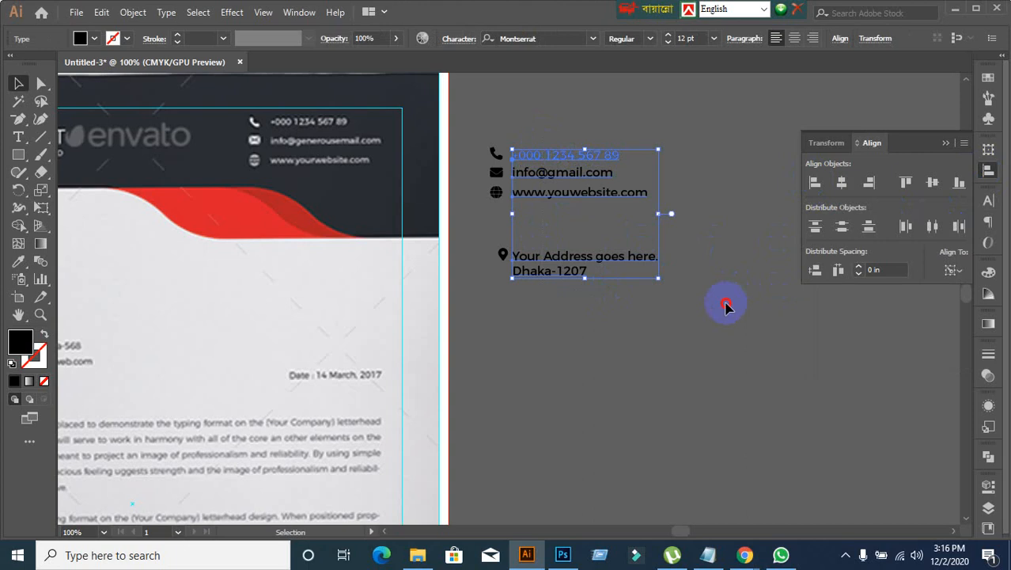
click(726, 308)
Step: Switch to the Google Meet call in Chrome, admit the waiting participant, and return to Illustrator
mouse_move(743, 549)
click(677, 524)
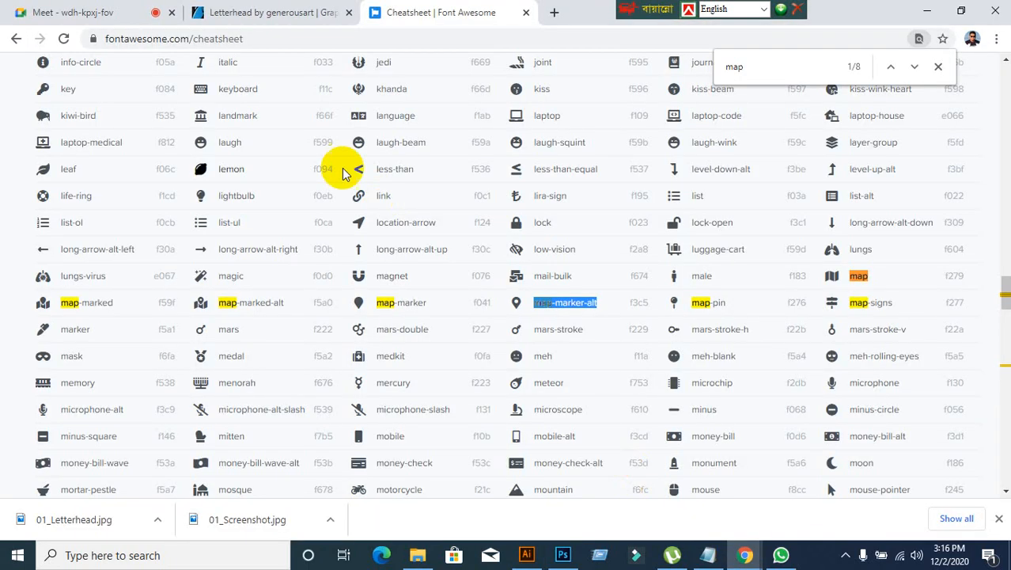
click(101, 14)
click(662, 142)
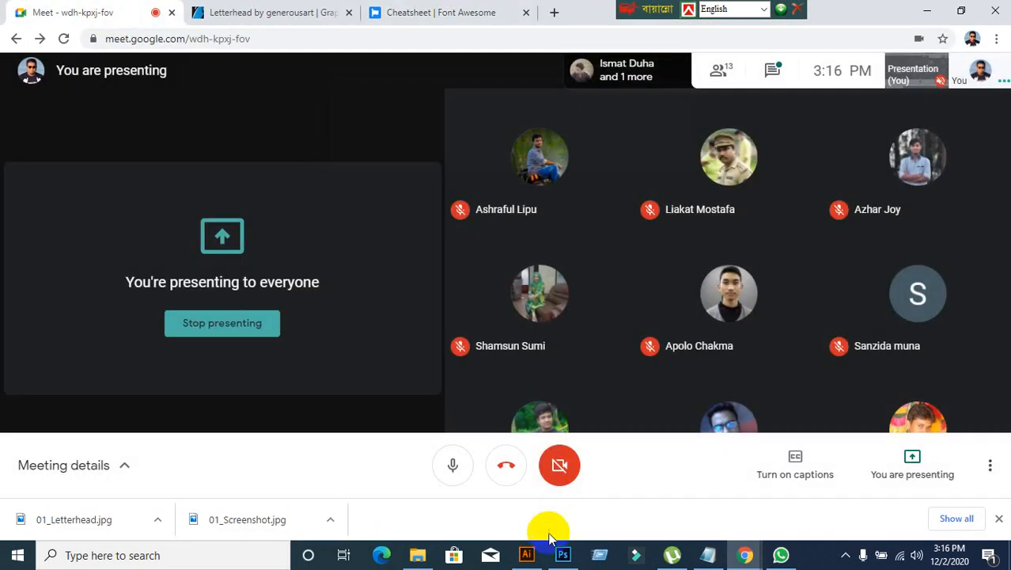
click(526, 554)
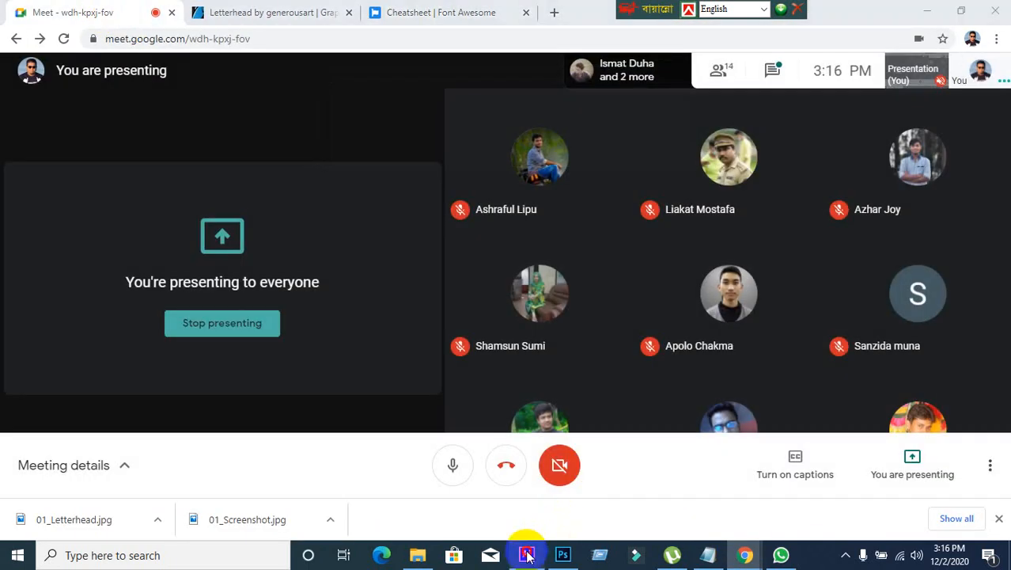
Step: Align the left edges of the phone, envelope, globe and location pin icons
scroll(516, 281, up, 1)
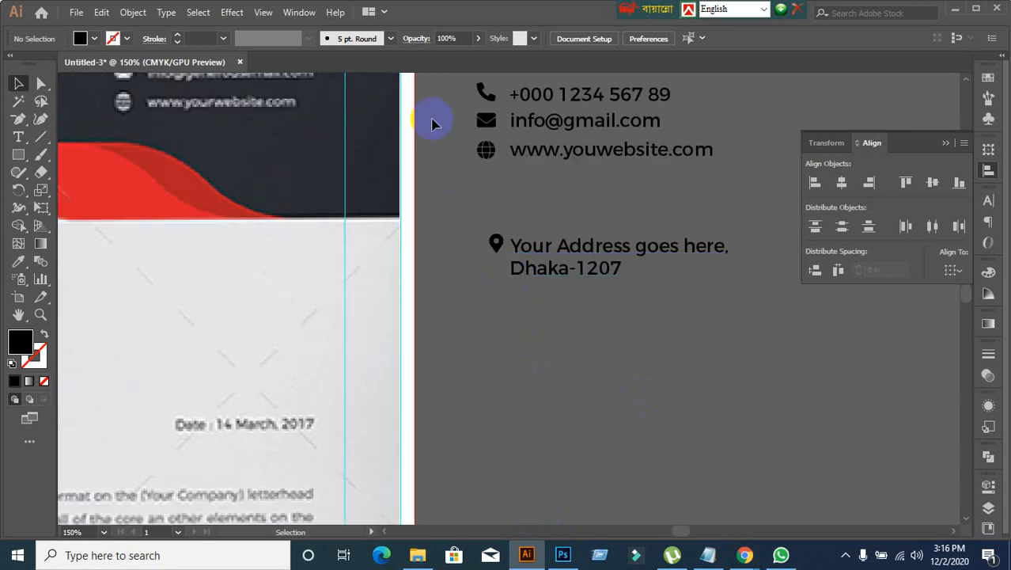
click(495, 247)
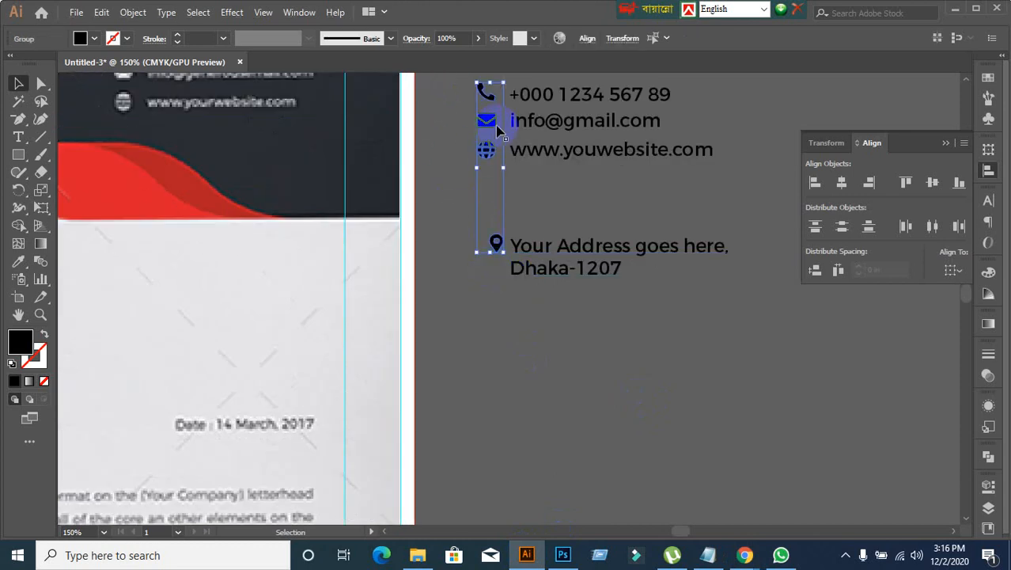
click(816, 183)
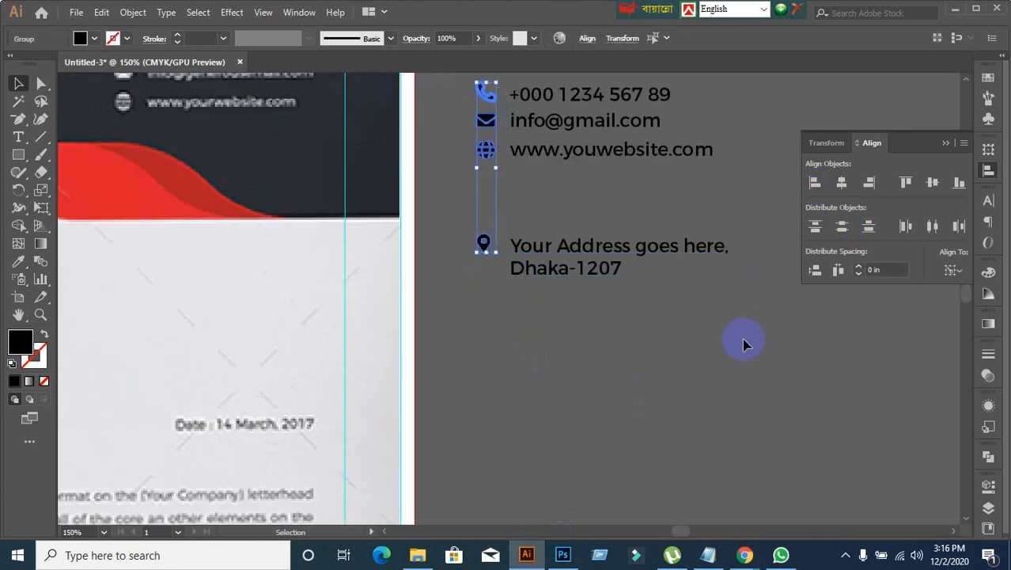
click(744, 342)
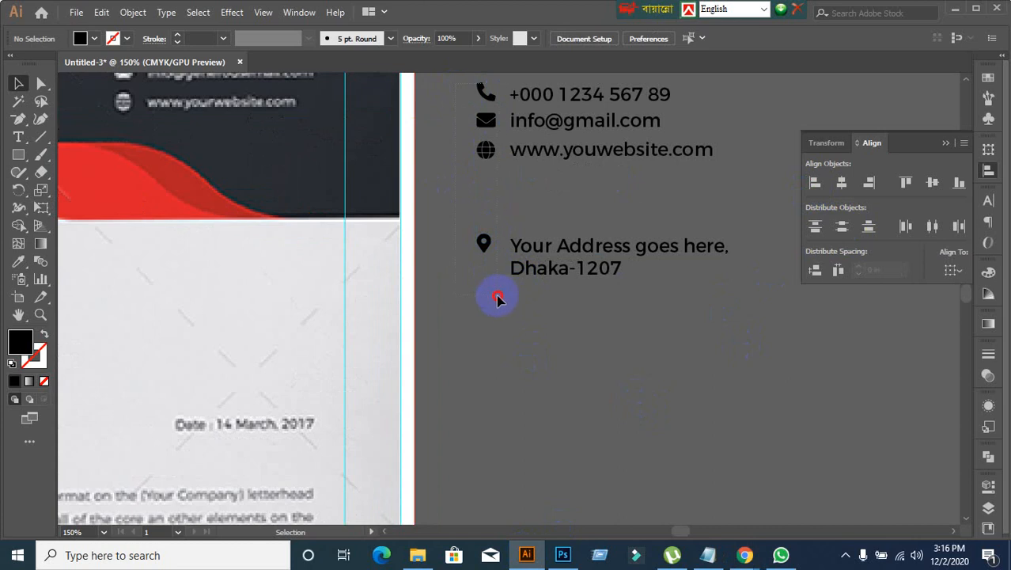
Step: Center the four contact icons horizontally on each other
drag(498, 296, 500, 297)
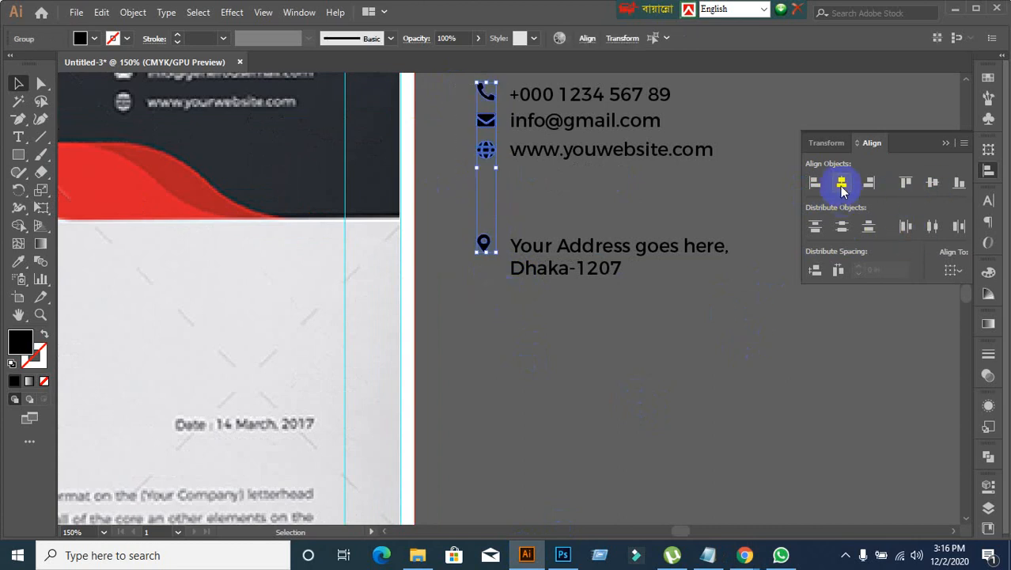
click(842, 184)
click(700, 370)
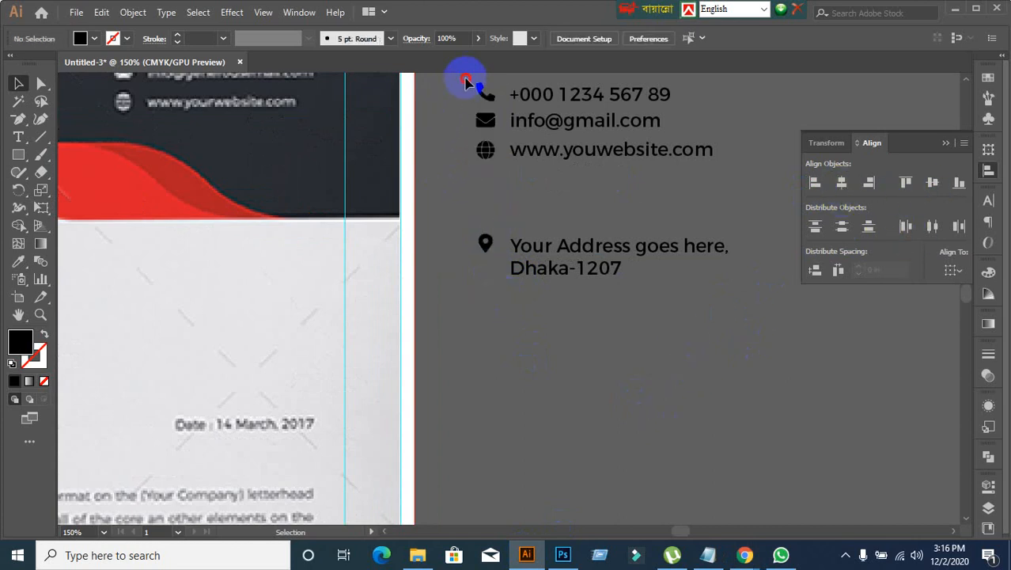
Step: Reapply horizontal centering to the column of phone, envelope, globe and location pin icons
drag(463, 84, 492, 280)
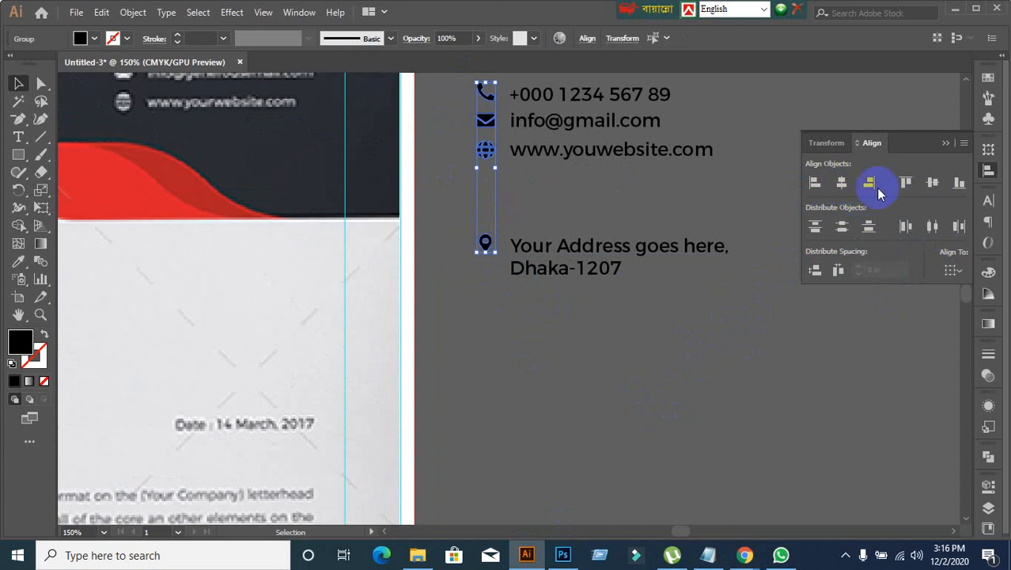
click(841, 186)
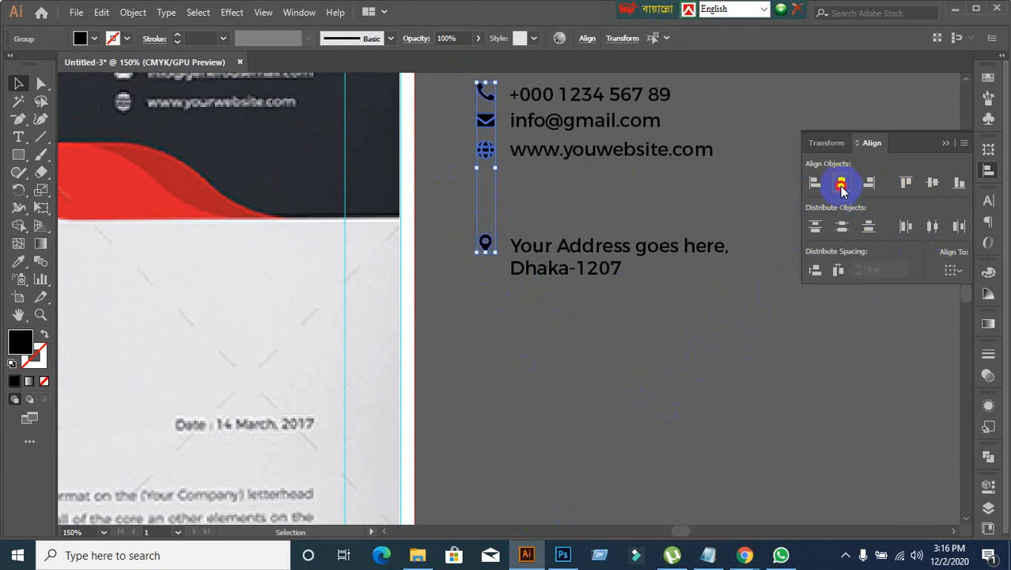
click(655, 334)
Step: Left-align all the contact text lines to the phone number line as the key object
click(562, 273)
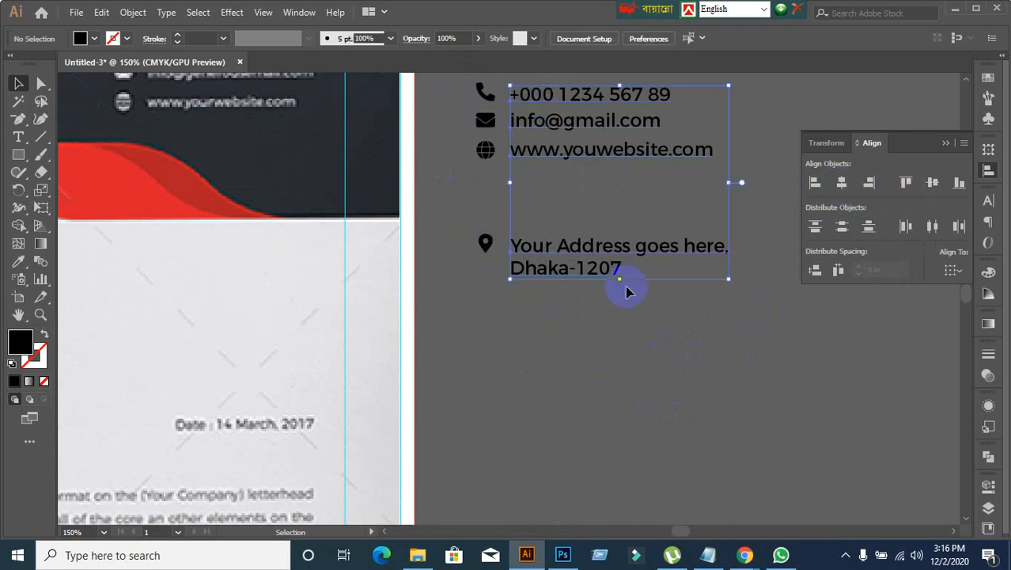
triple_click(572, 93)
click(815, 183)
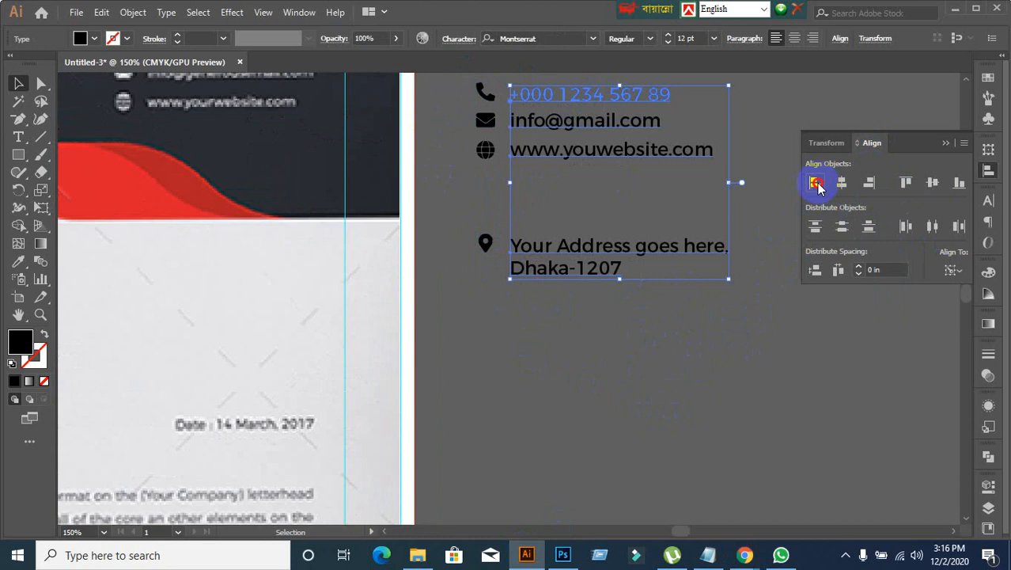
click(622, 402)
Step: Center the phone number text vertically on the phone icon, using the icon as the key object
scroll(591, 357, down, 1)
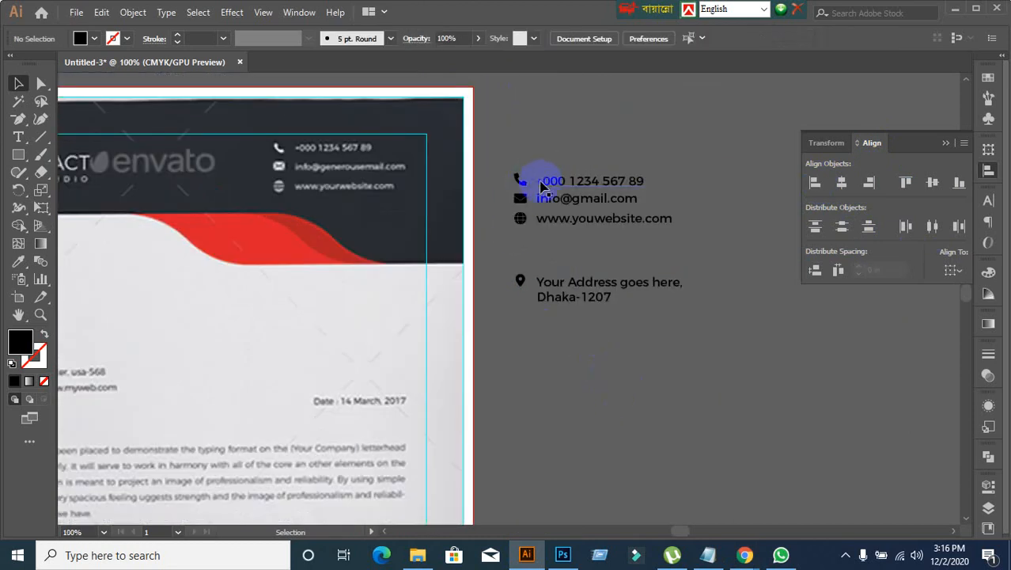
scroll(509, 250, up, 1)
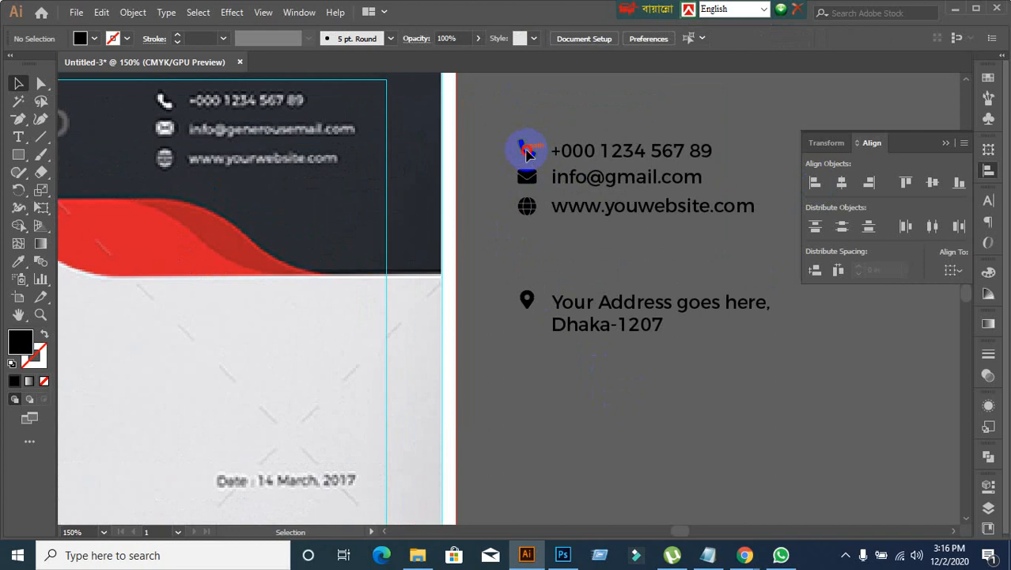
drag(515, 119, 630, 162)
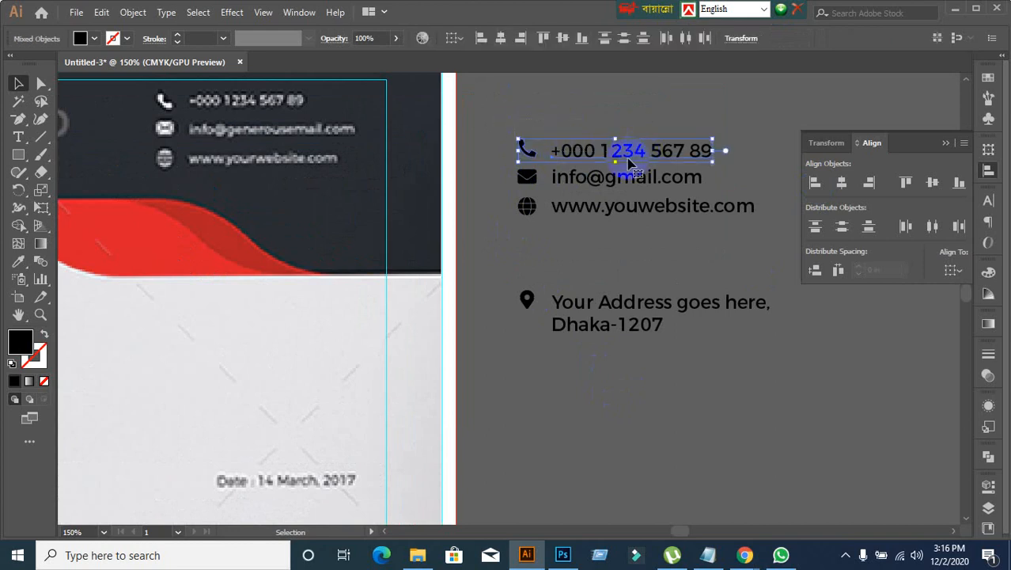
click(526, 150)
click(932, 183)
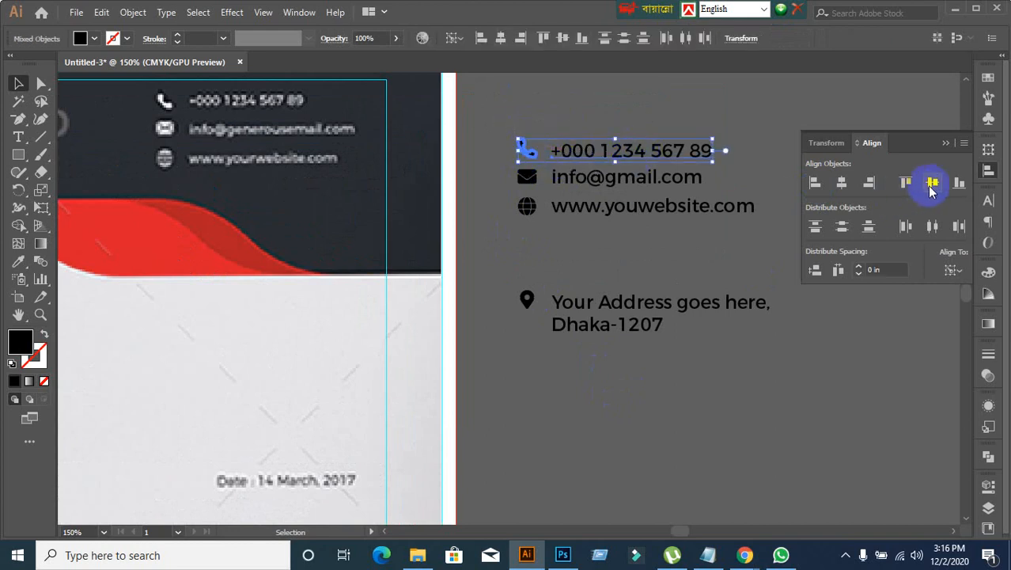
click(665, 344)
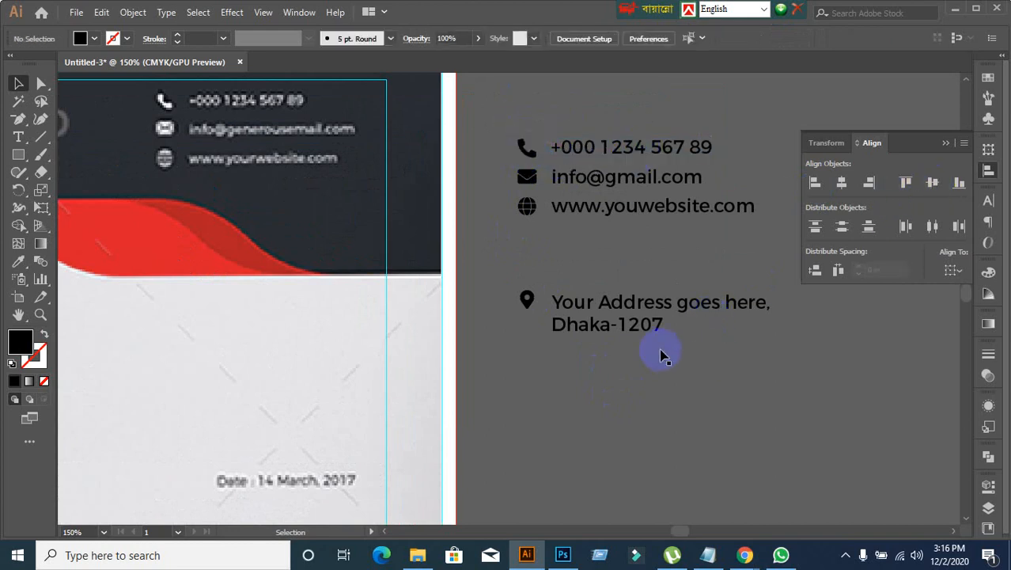
Step: Center the e-mail text vertically on the envelope icon, using the icon as the key object
drag(496, 183, 679, 180)
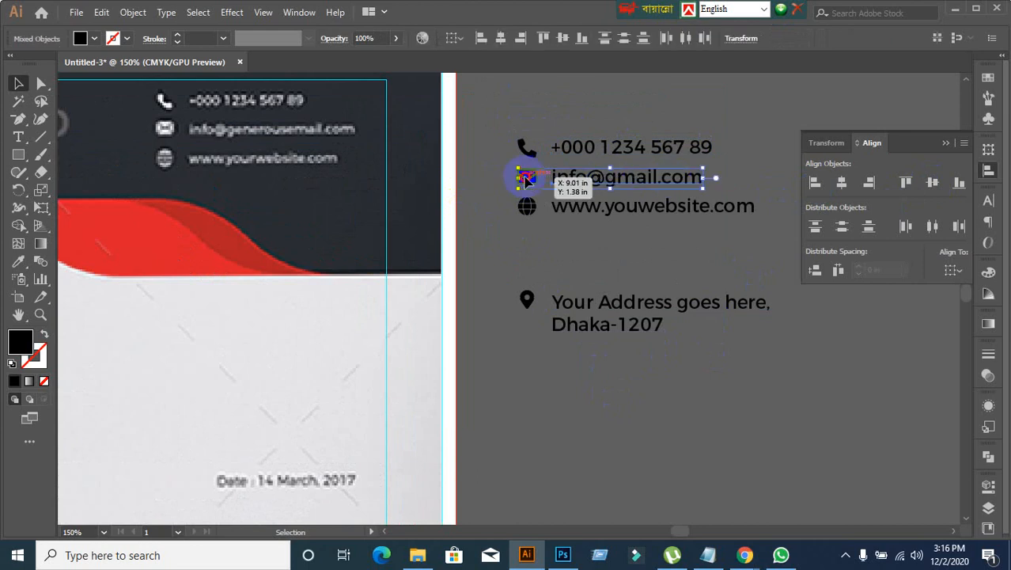
click(527, 178)
click(932, 183)
click(705, 382)
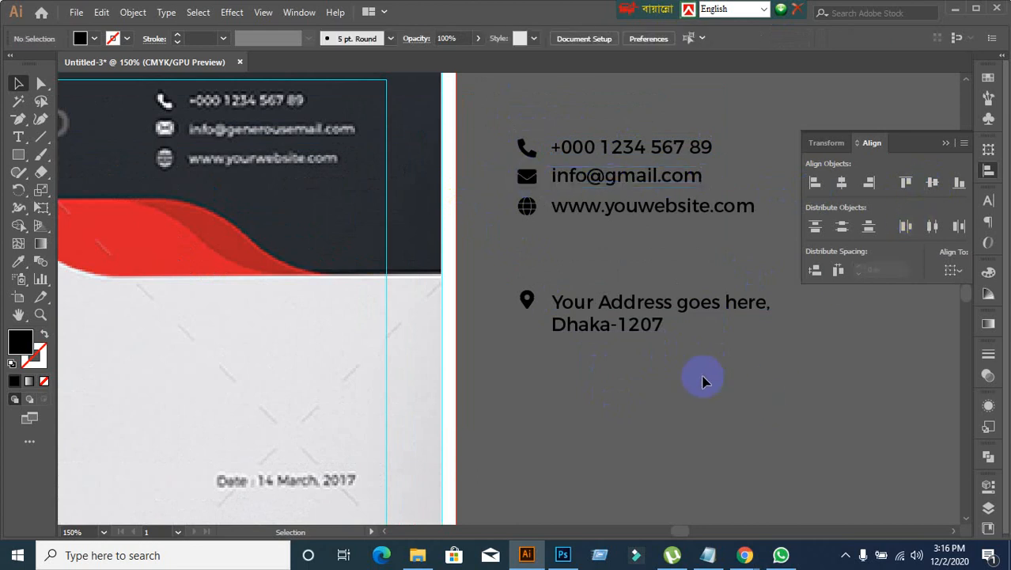
Step: Center the website text vertically on the globe icon, using the icon as the key object
drag(493, 210, 648, 210)
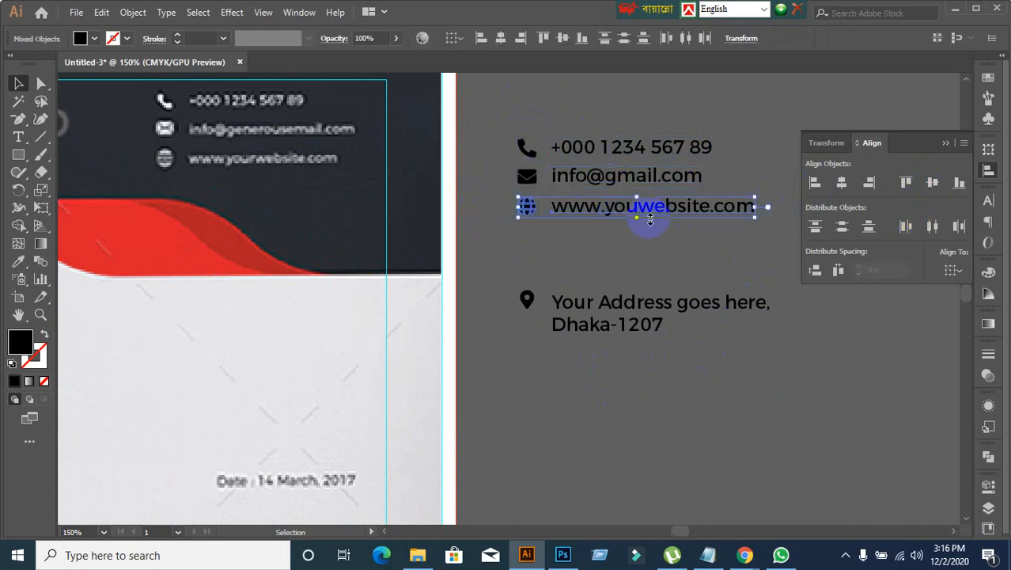
click(527, 209)
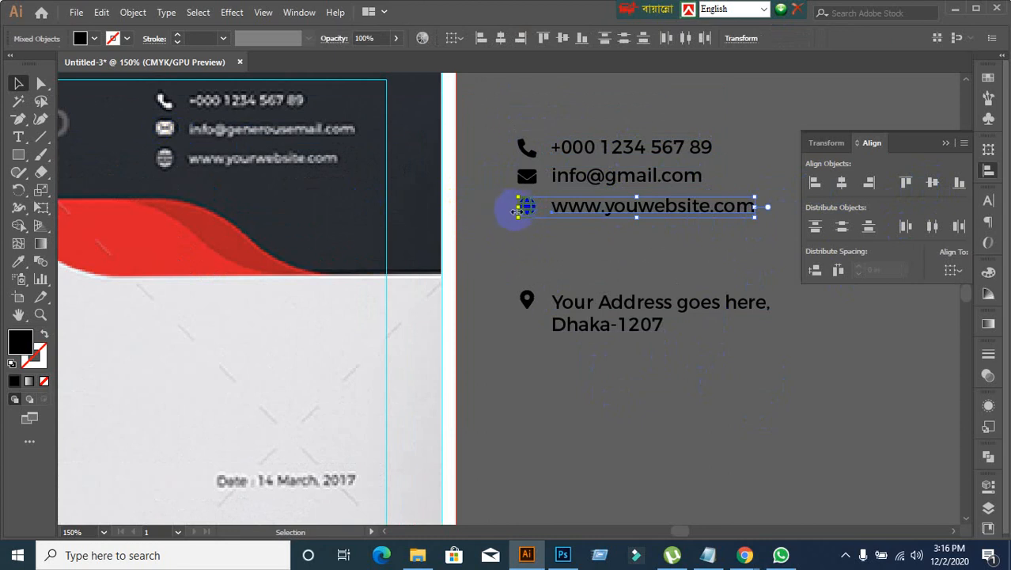
click(933, 184)
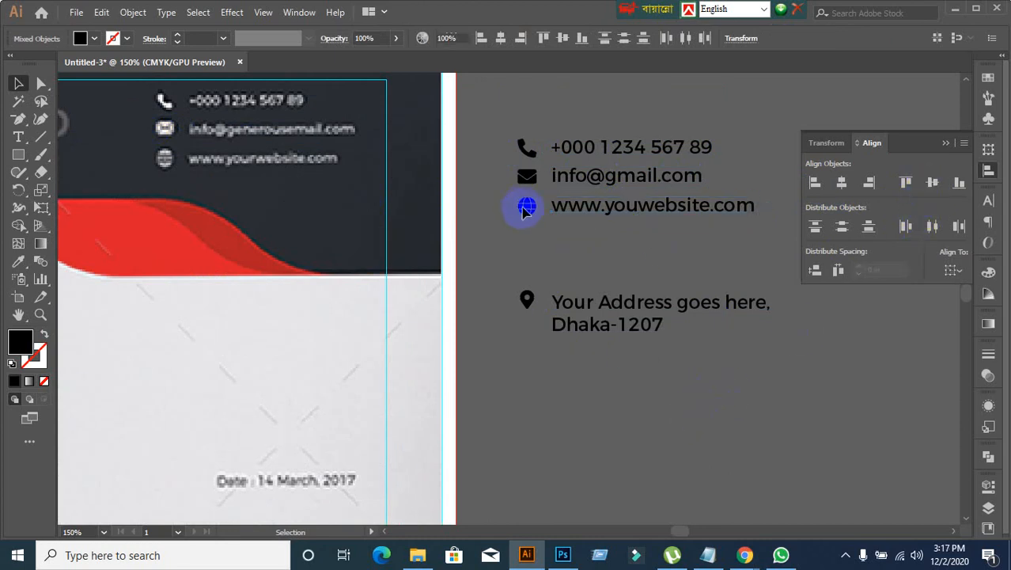
click(501, 203)
drag(501, 203, 625, 217)
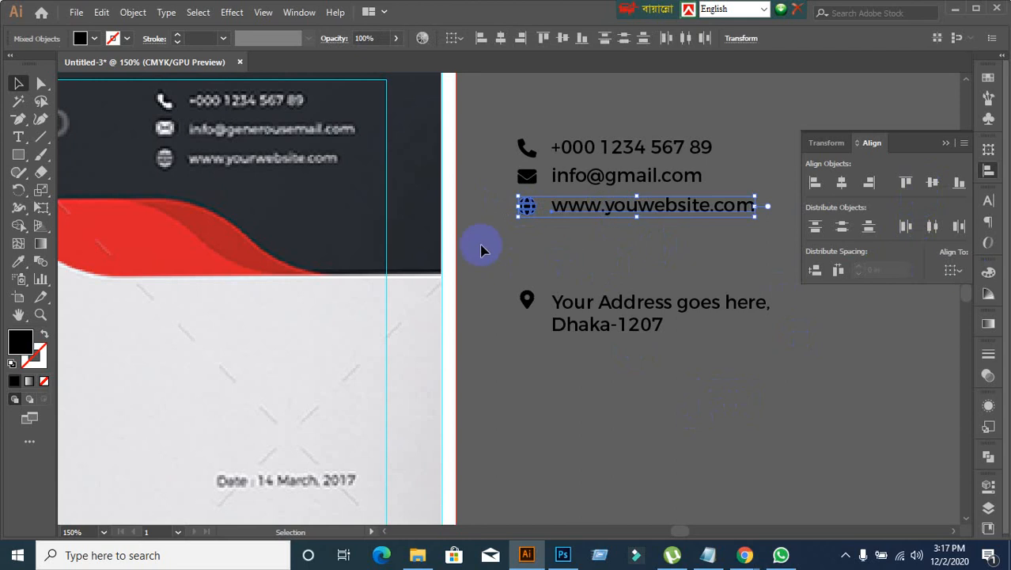
click(526, 207)
click(932, 182)
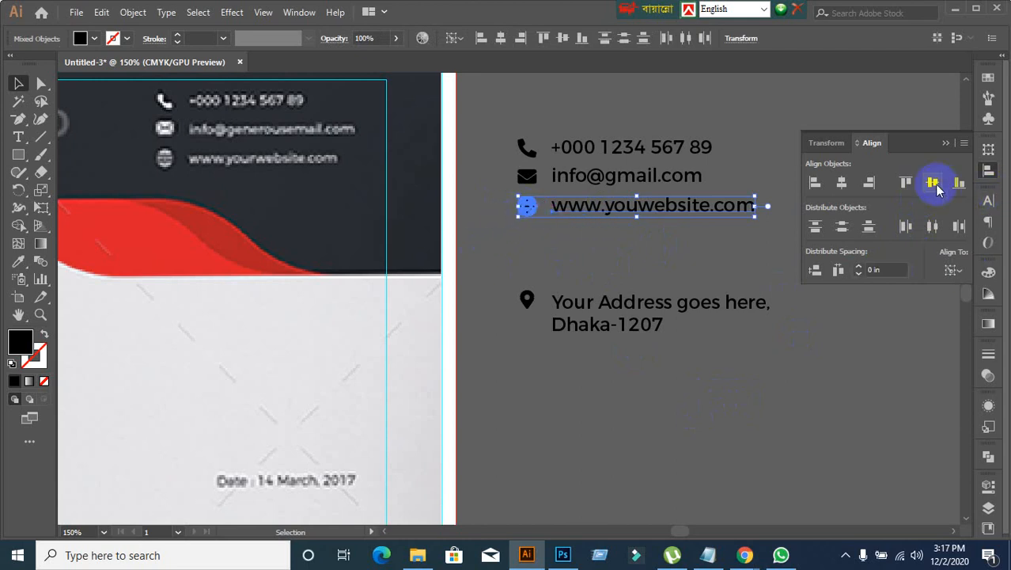
click(610, 474)
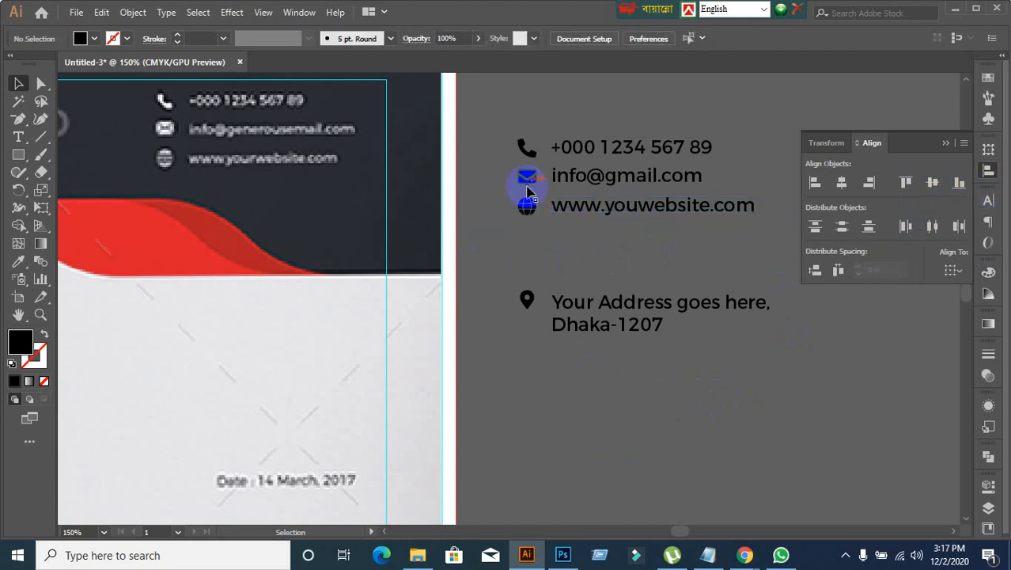
Step: Change the fill of the phone, e-mail and website rows, icons included, to white
click(708, 234)
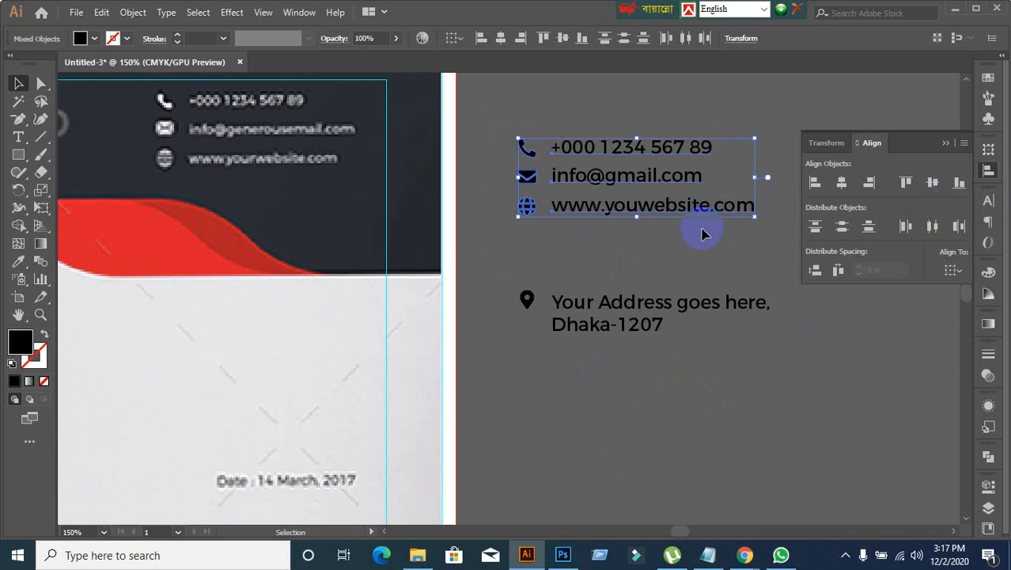
click(675, 269)
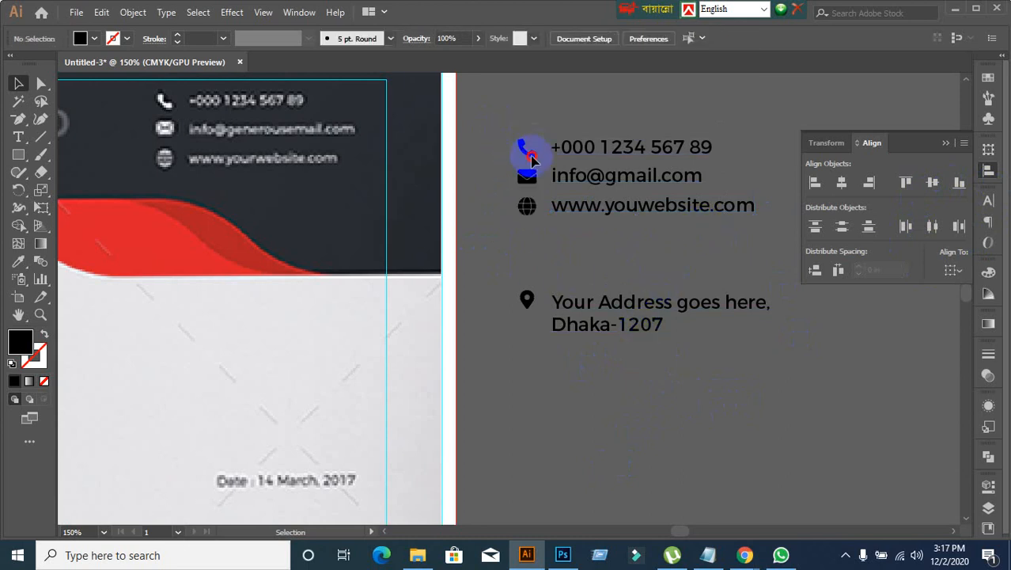
drag(779, 227, 508, 131)
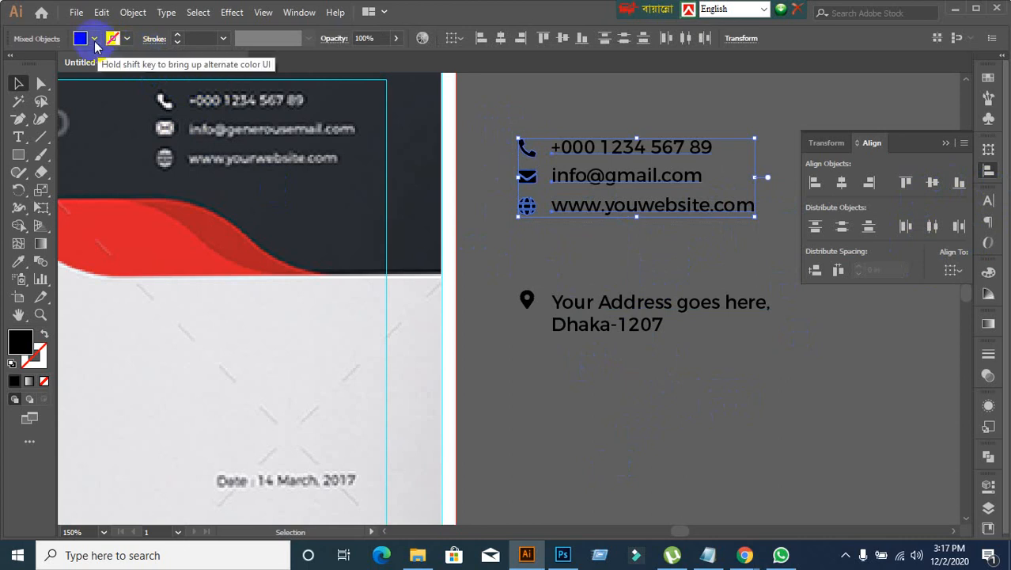
click(94, 38)
click(31, 63)
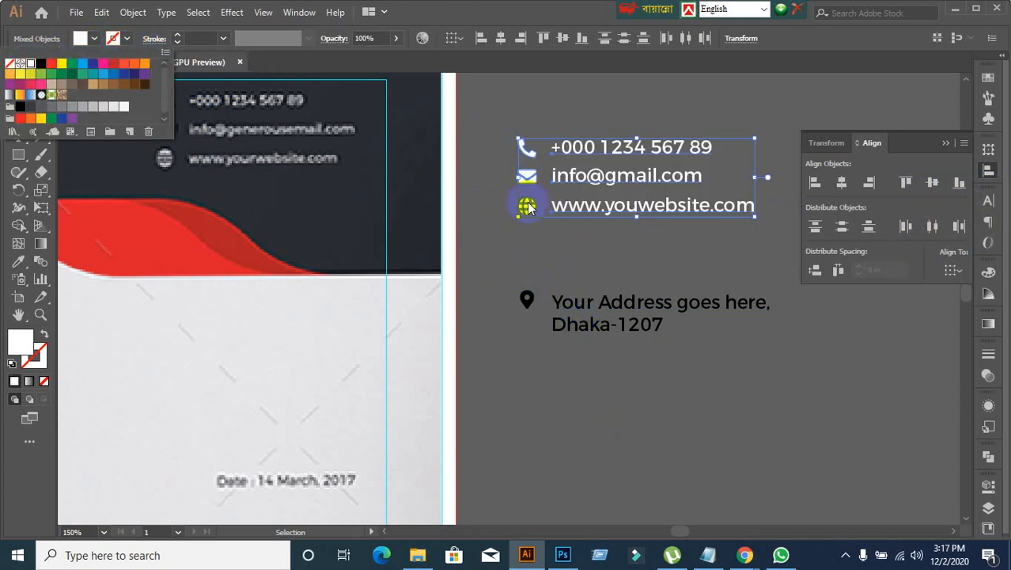
click(506, 149)
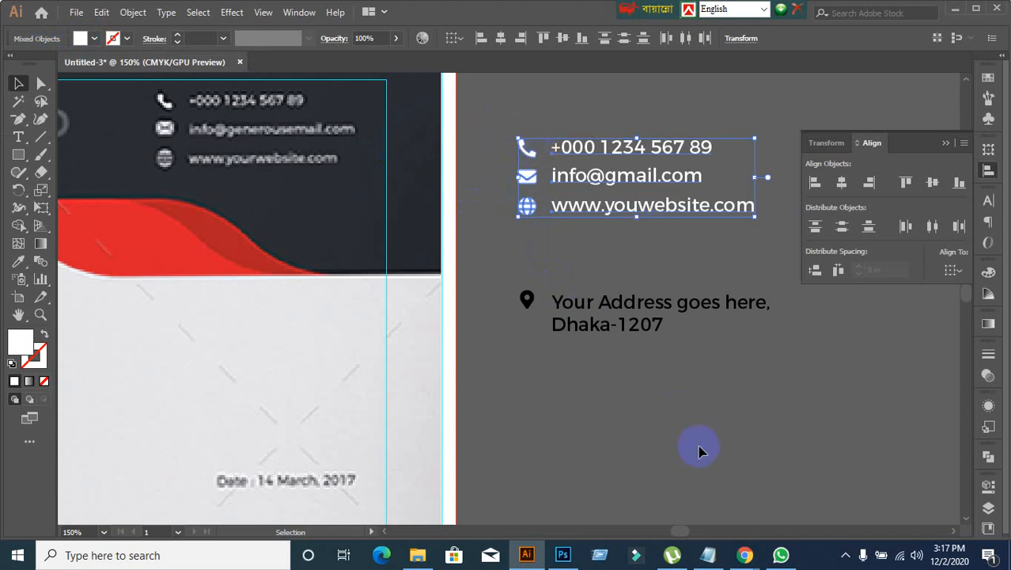
Step: Switch to the Google Meet call in Chrome, admit the participant asking to join, and return to Illustrator
mouse_move(745, 555)
click(645, 497)
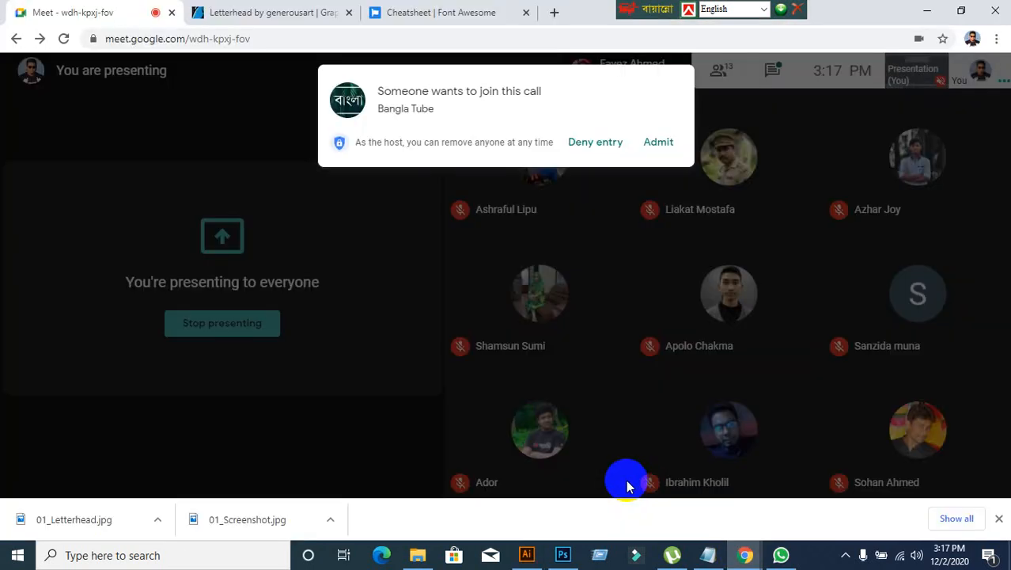
click(661, 144)
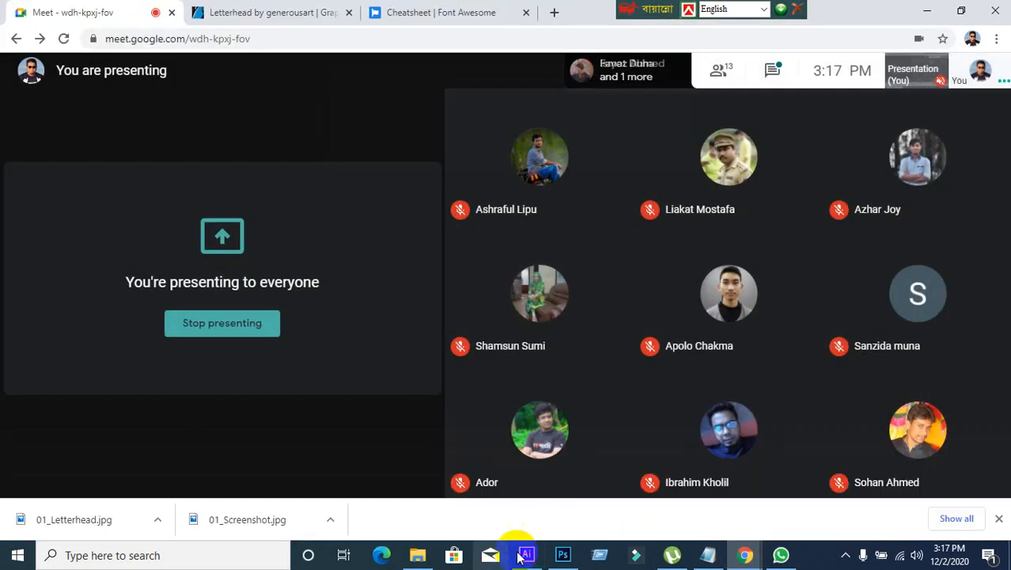
click(527, 554)
Step: Move the white phone, e-mail and website rows onto the dark header, over the reference letterhead's contact details
drag(607, 206, 252, 161)
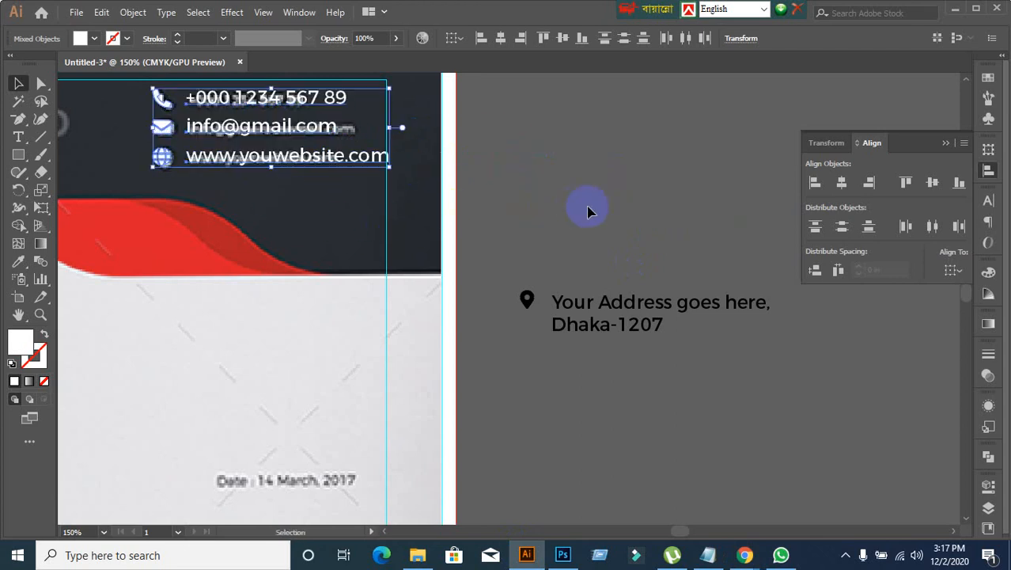
scroll(586, 209, down, 4)
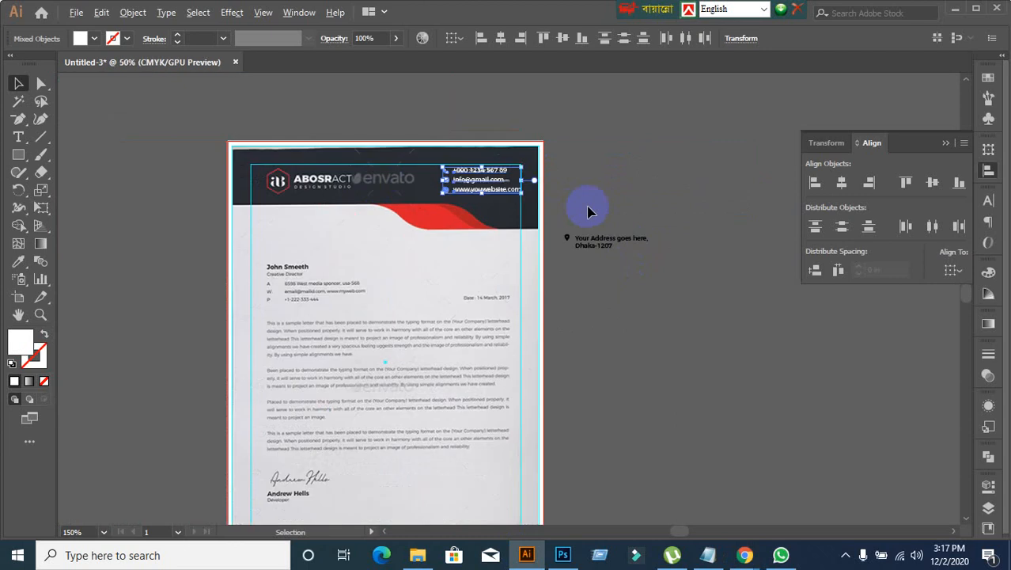
scroll(621, 342, up, 2)
click(583, 208)
scroll(587, 273, up, 3)
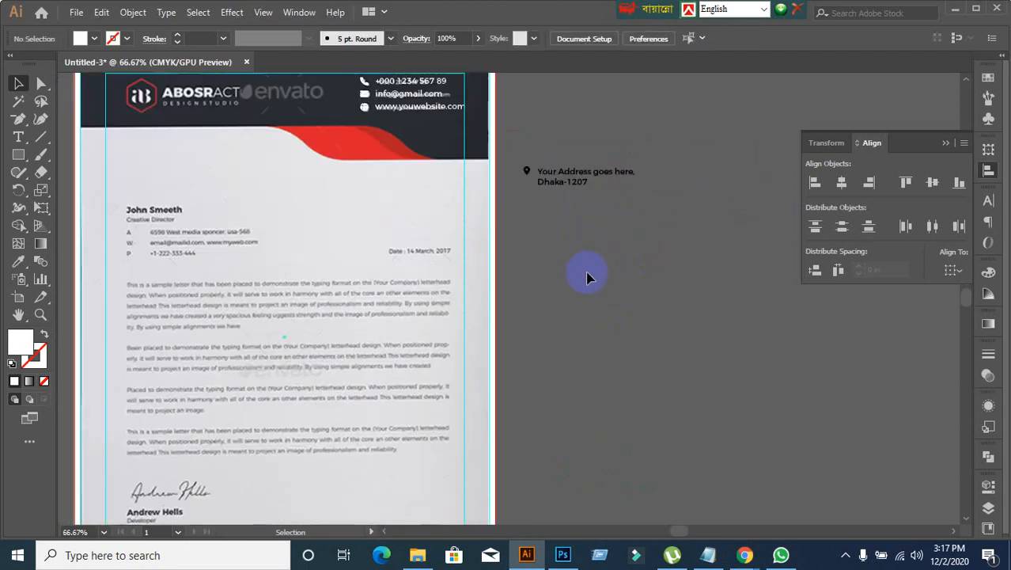
Step: Align the top edges of the location pin icon and the address text
drag(515, 171, 614, 238)
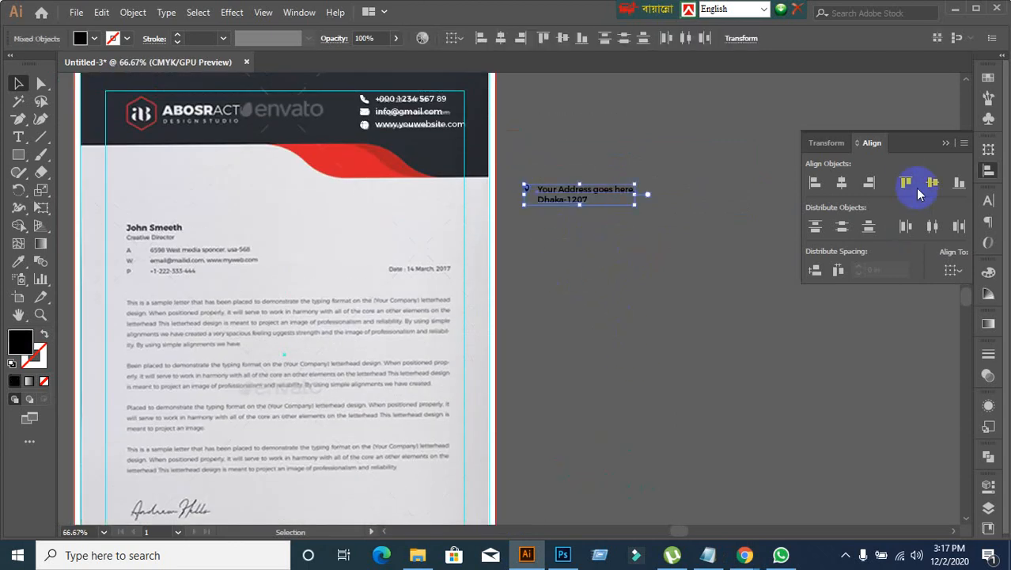
click(906, 182)
click(643, 316)
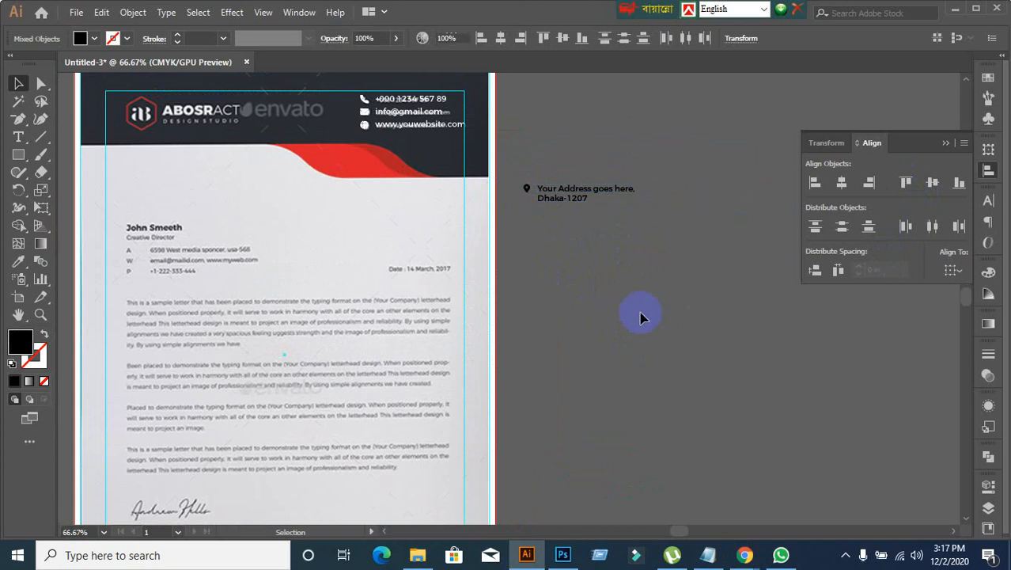
Step: Move the location pin and address text onto the letterhead's footer, over the reference address
scroll(635, 301, down, 1)
drag(635, 301, 620, 278)
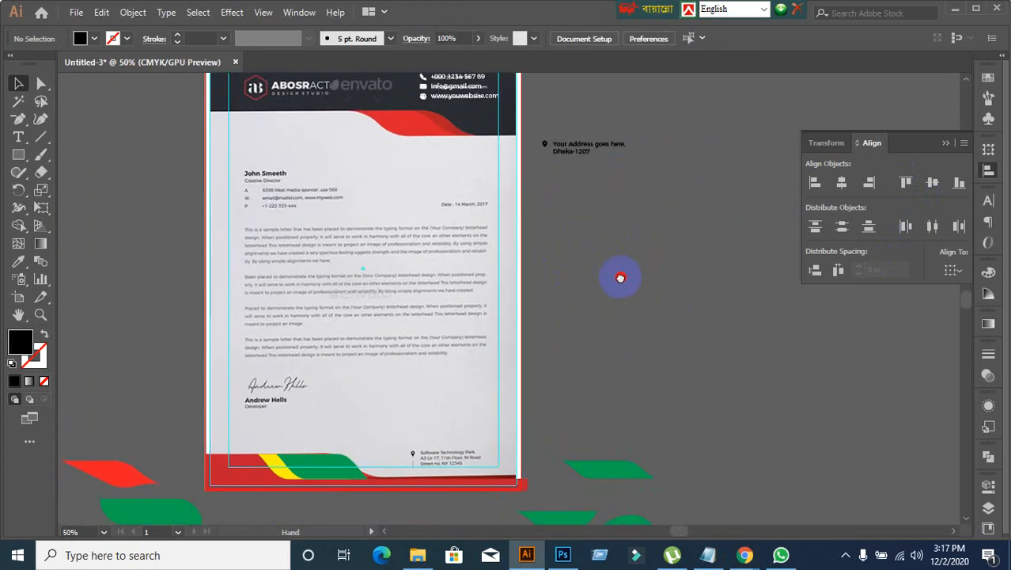
click(554, 146)
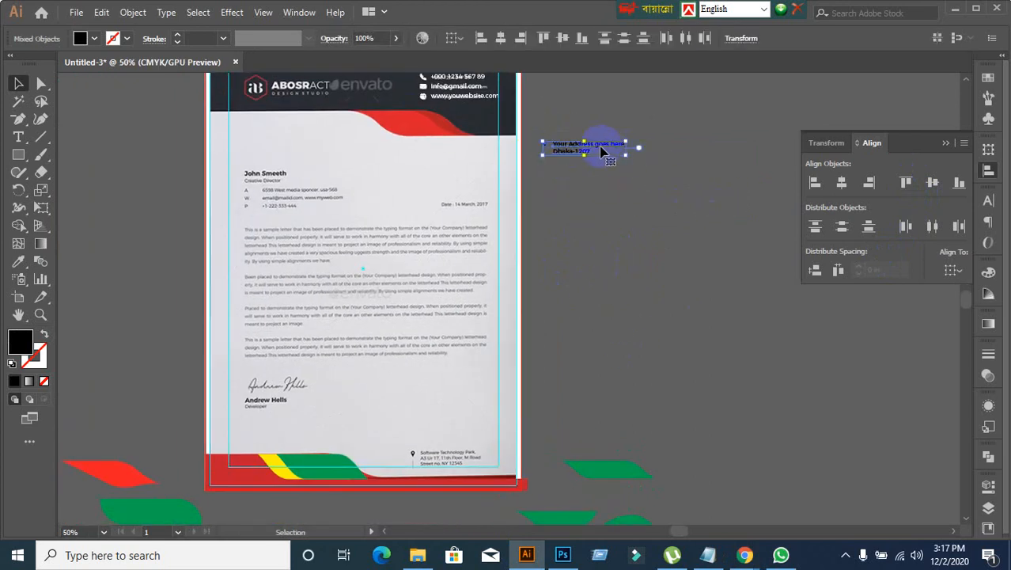
drag(601, 151, 468, 457)
click(610, 402)
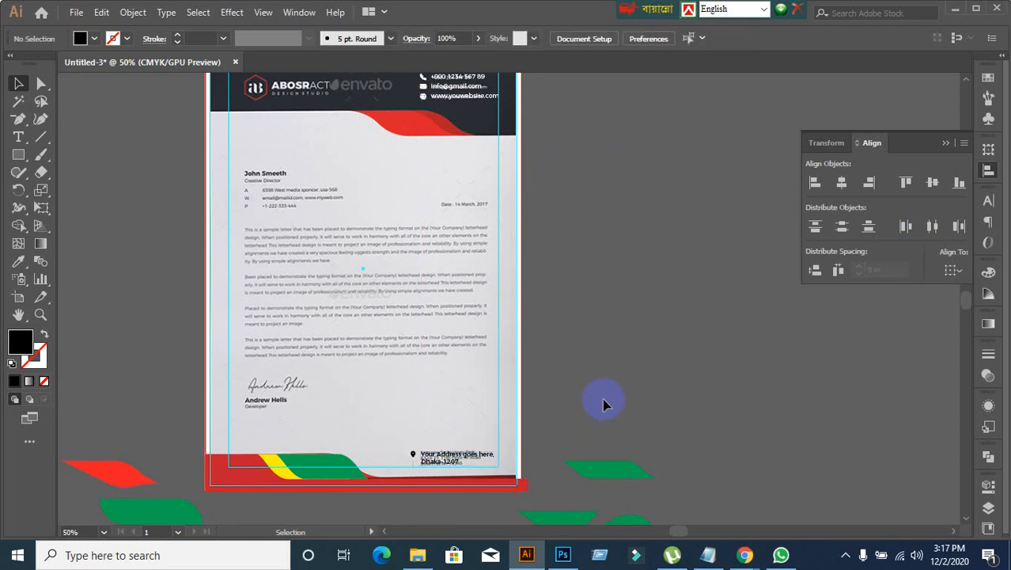
Step: Bring the red, green and yellow header artwork back into view over the reference letterhead's header, selecting the footer shapes first
scroll(603, 402, down, 1)
scroll(402, 361, down, 3)
scroll(406, 335, up, 2)
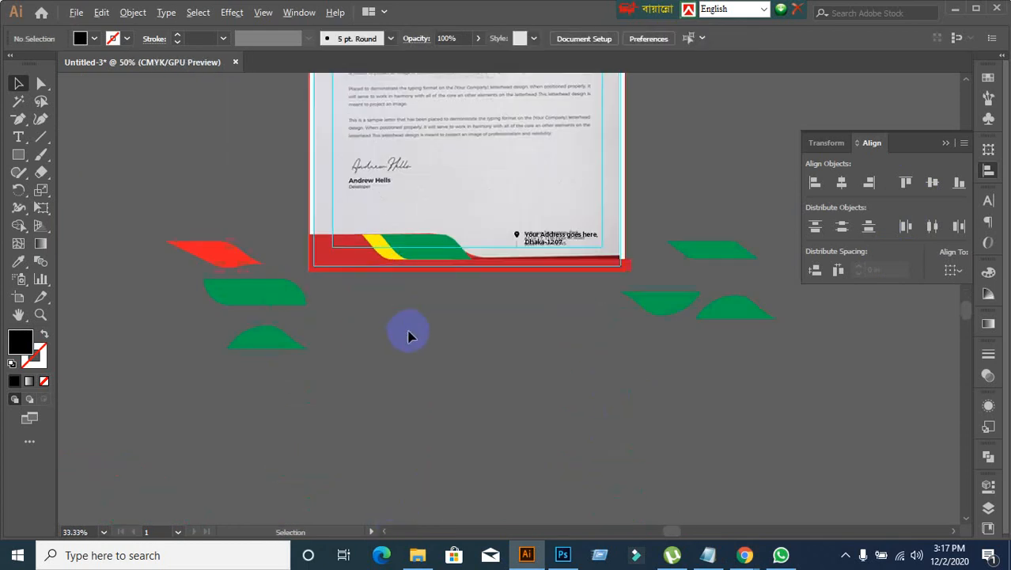
click(327, 239)
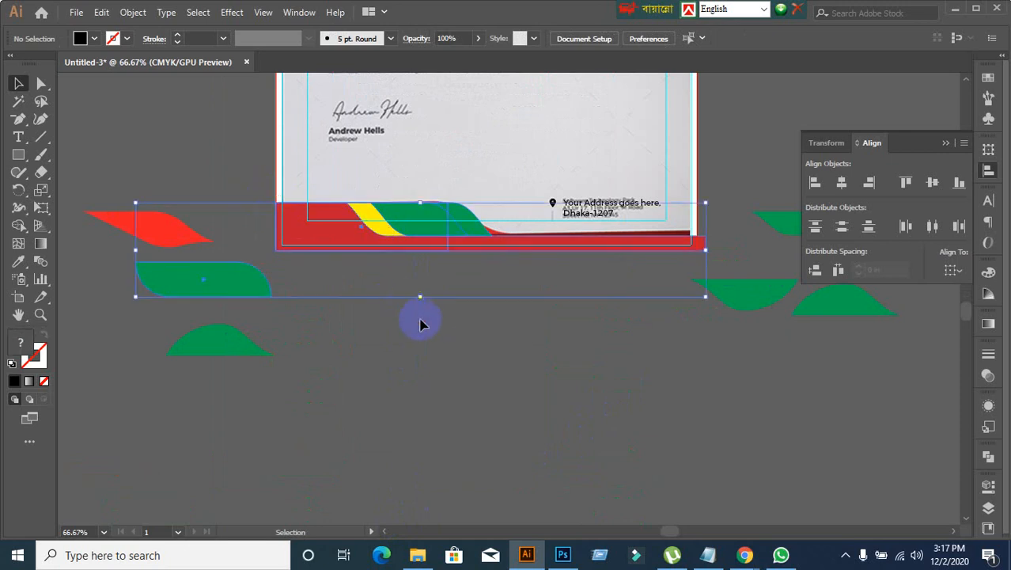
click(449, 324)
drag(300, 190, 408, 324)
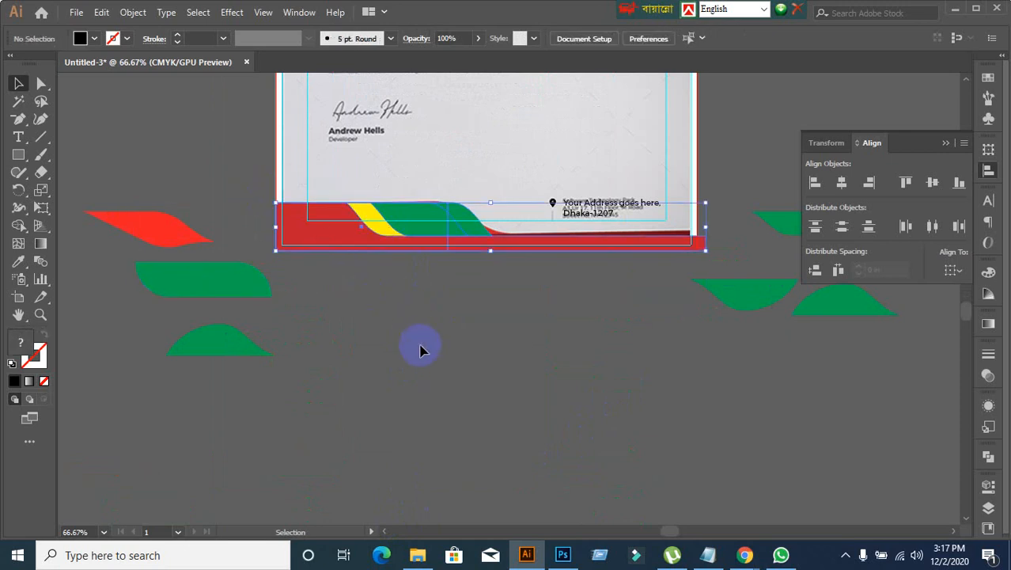
key(ctrl+x)
key(ctrl+f)
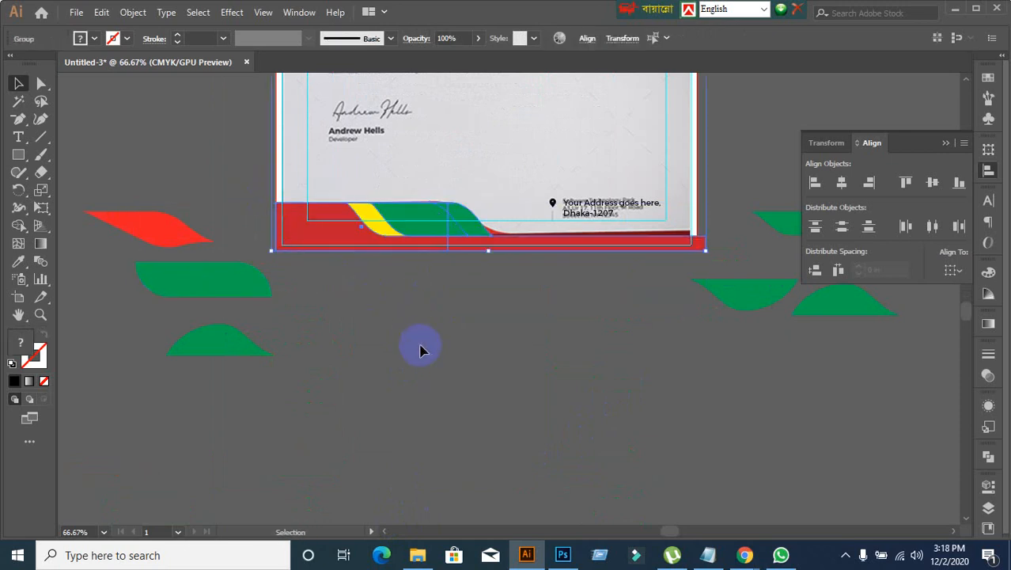
click(459, 335)
key(ctrl+minus)
scroll(462, 395, up, 4)
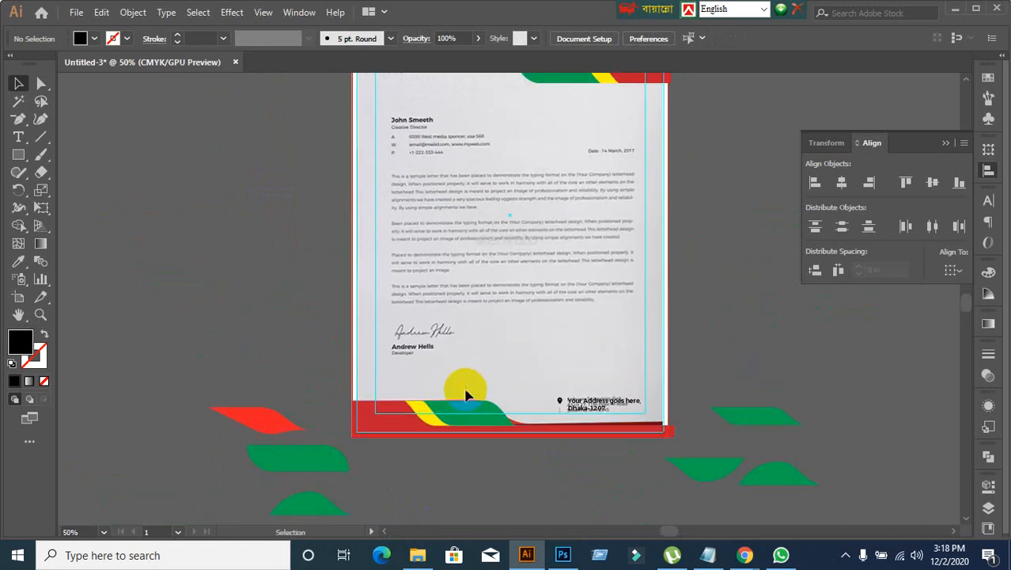
scroll(497, 289, up, 3)
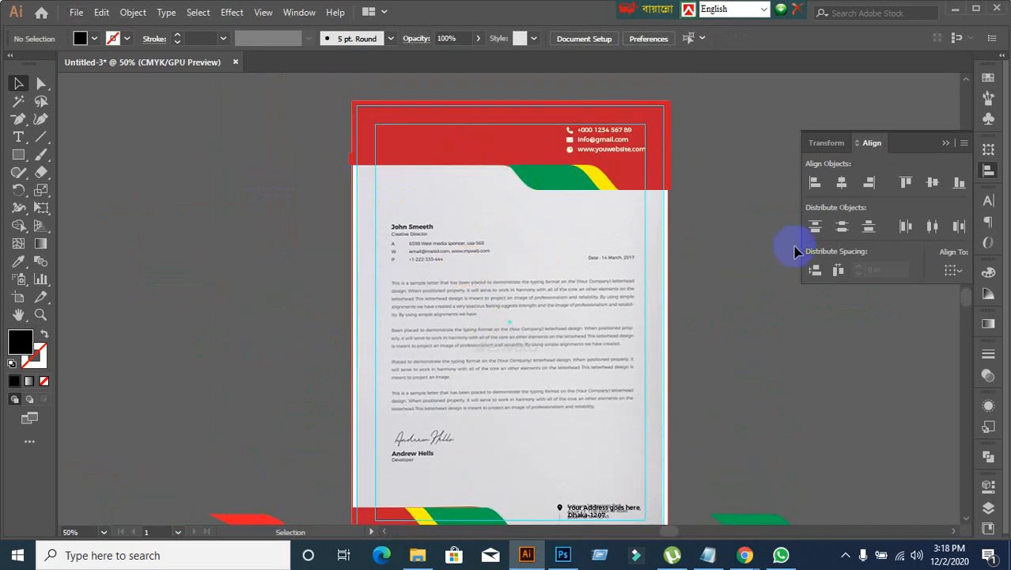
Step: Draw a thin black vertical rectangle under the footer's location pin, tracing the small bar in the reference
scroll(743, 356, down, 2)
scroll(712, 428, up, 5)
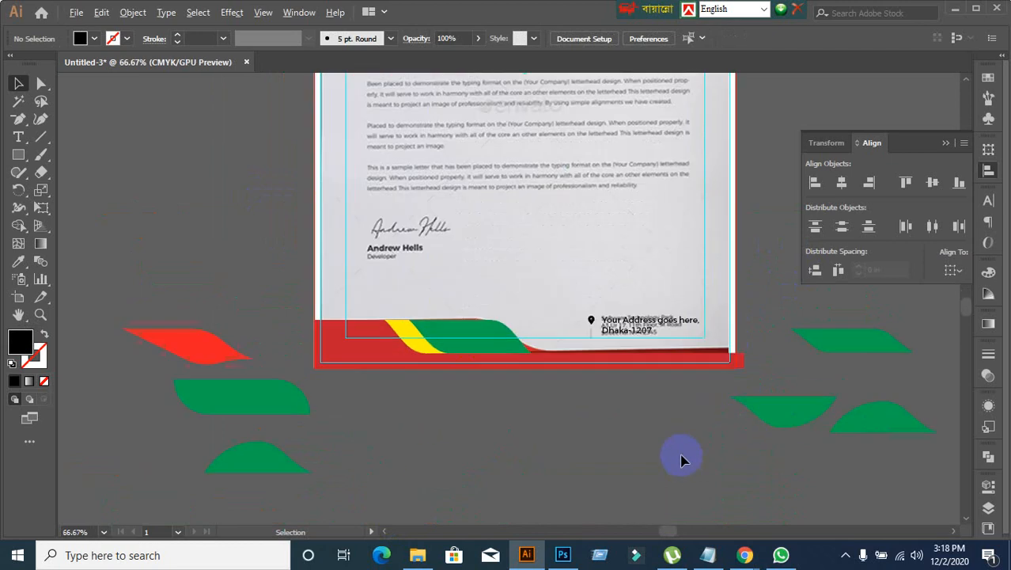
scroll(599, 330, up, 1)
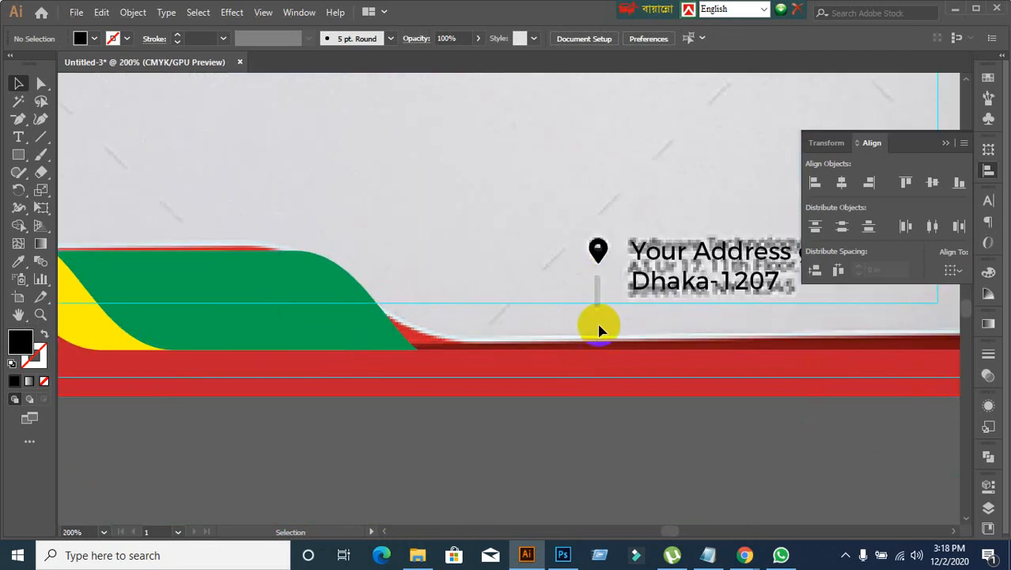
click(22, 156)
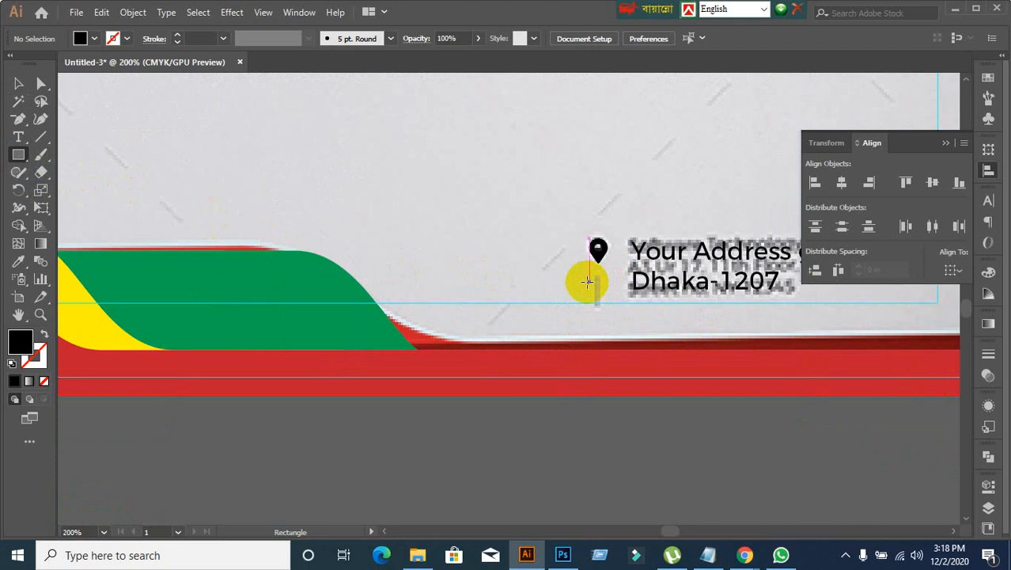
drag(593, 276, 604, 306)
click(18, 83)
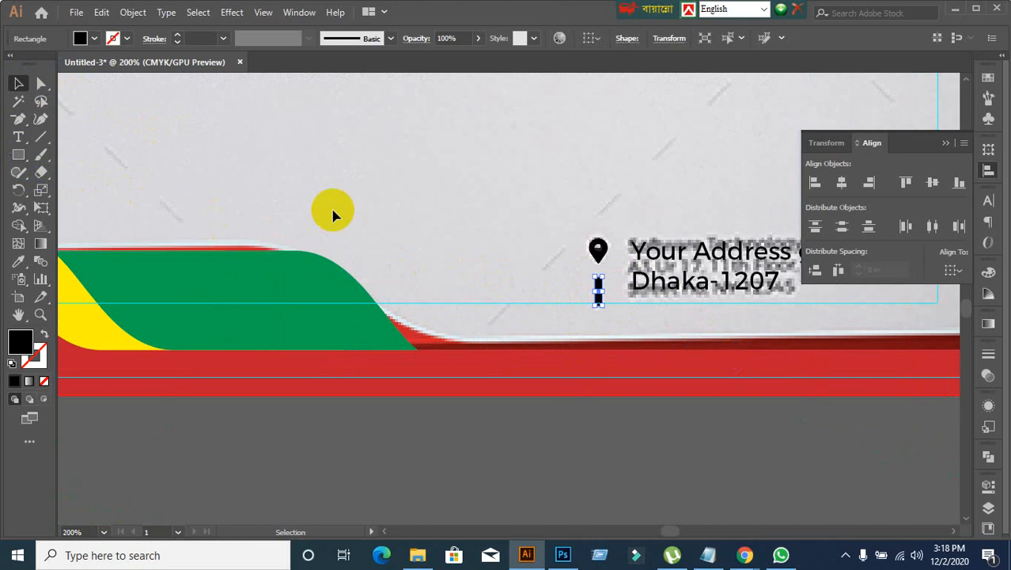
Step: Align the thin bar with the location pin on their horizontal centres, using the pin as key object
shift+click(599, 255)
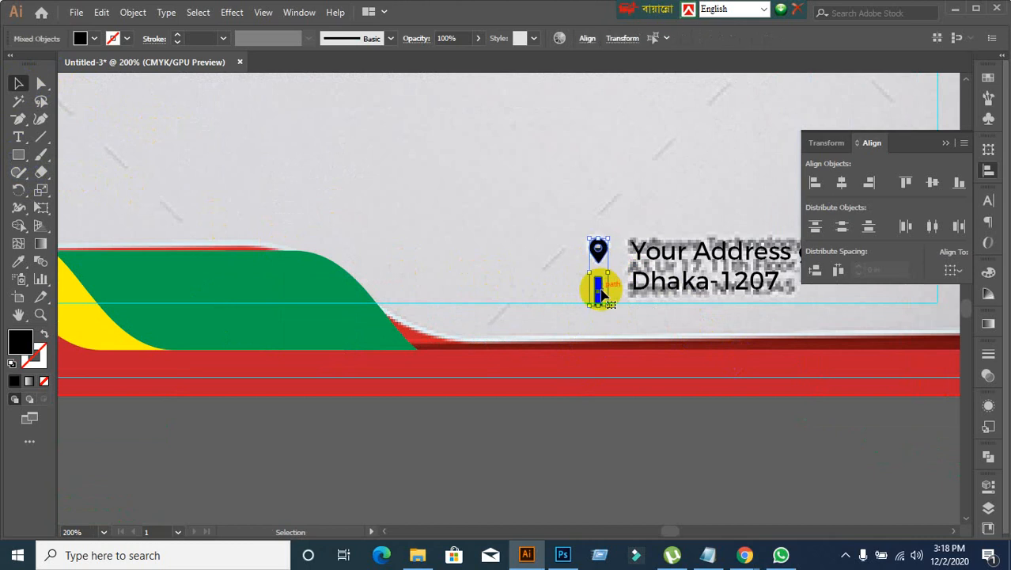
click(598, 255)
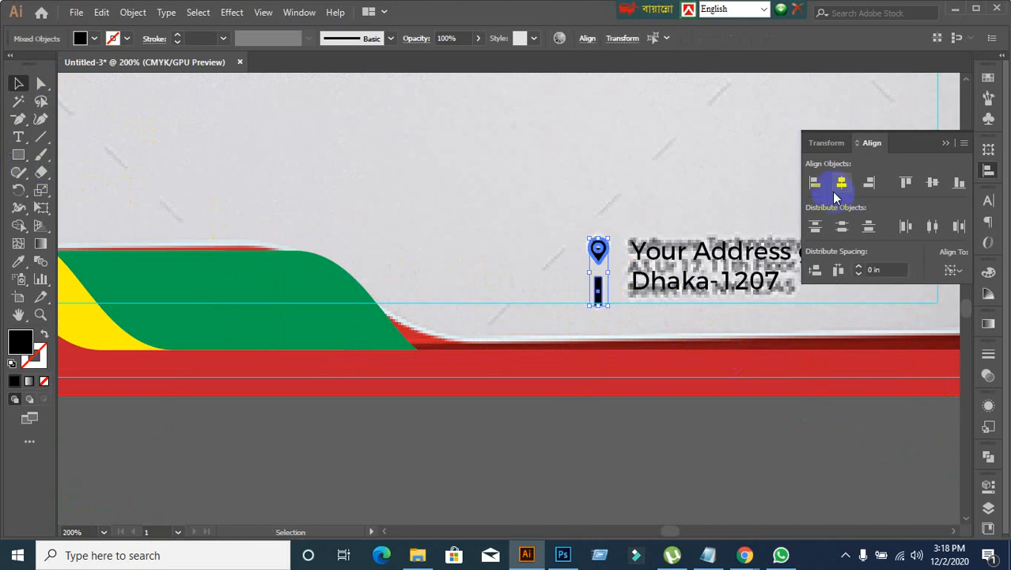
click(484, 203)
Step: Remove the red, green and yellow header artwork from view to expose the reference header and its logo
scroll(557, 276, down, 4)
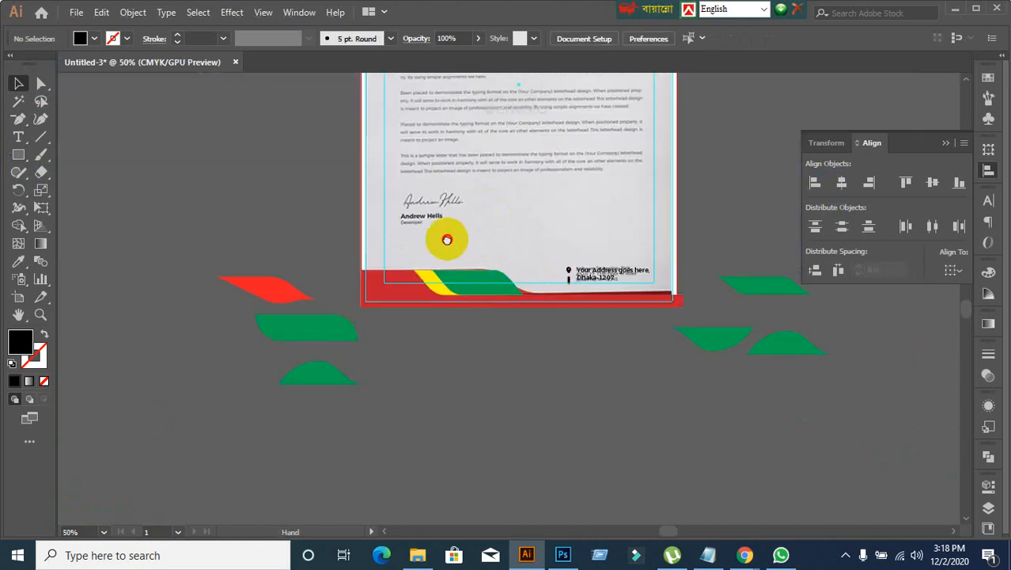
drag(447, 239, 475, 408)
scroll(473, 198, up, 2)
scroll(463, 316, up, 3)
scroll(535, 316, down, 2)
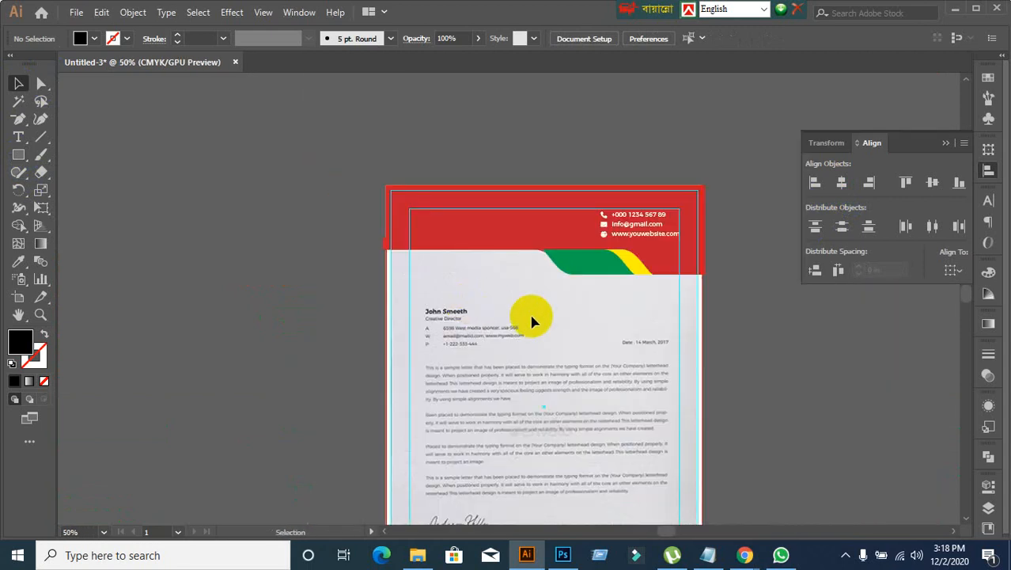
click(429, 214)
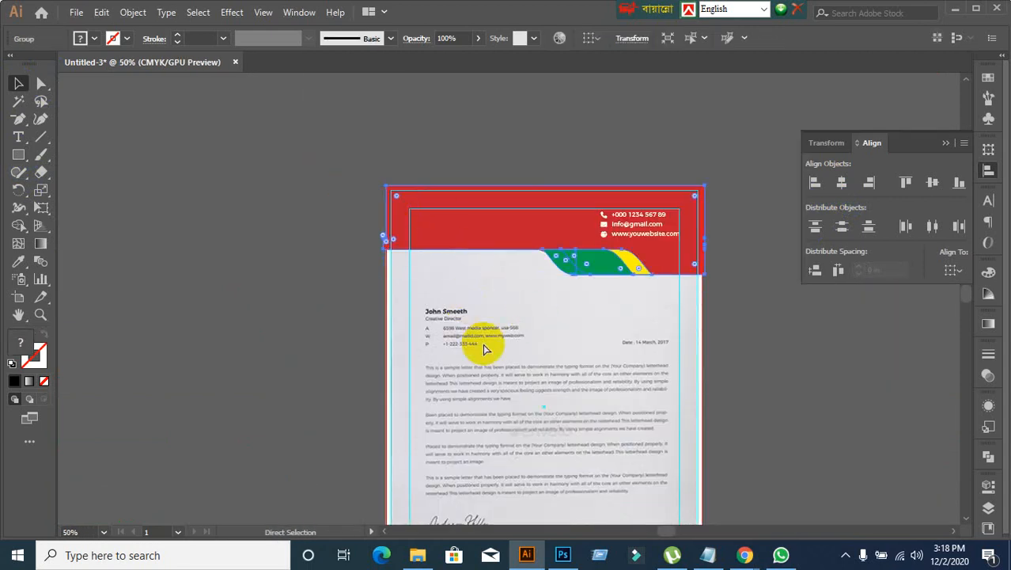
key(Delete)
Step: Create a black hexagon with the Polygon tool on the empty canvas beside the letterhead's header
scroll(445, 285, up, 1)
scroll(445, 283, up, 1)
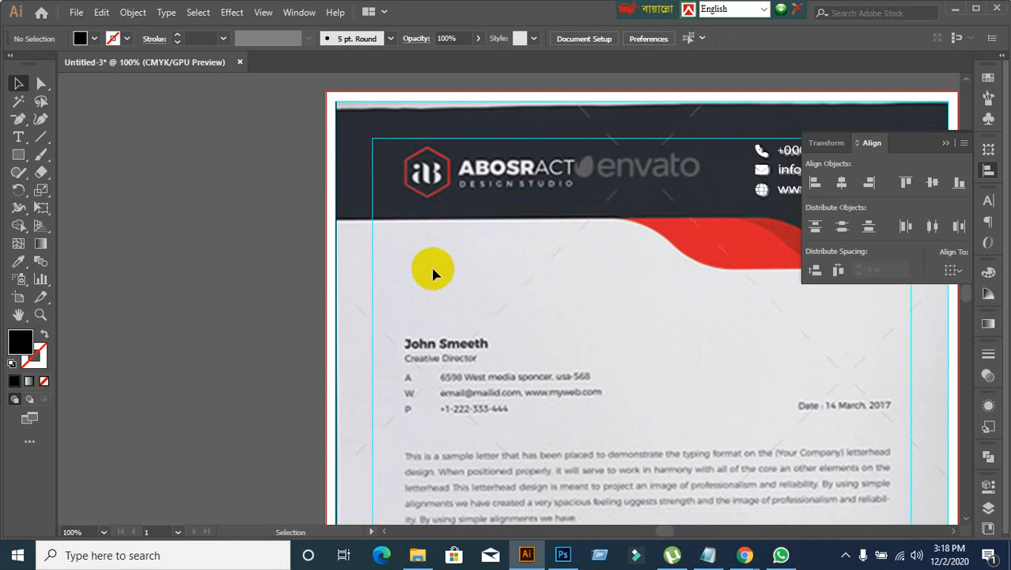
drag(546, 245, 440, 236)
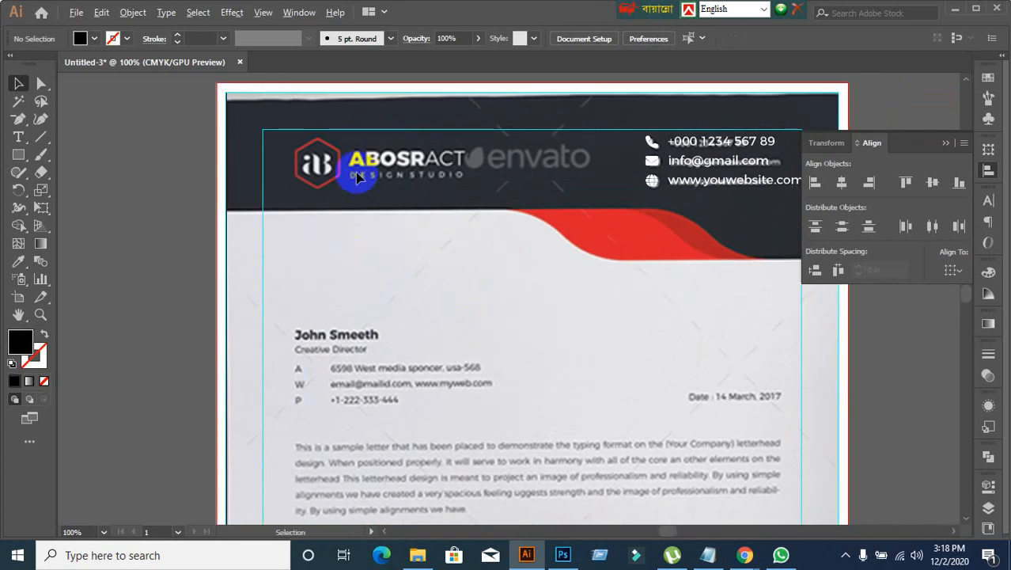
scroll(356, 172, up, 1)
scroll(353, 191, down, 1)
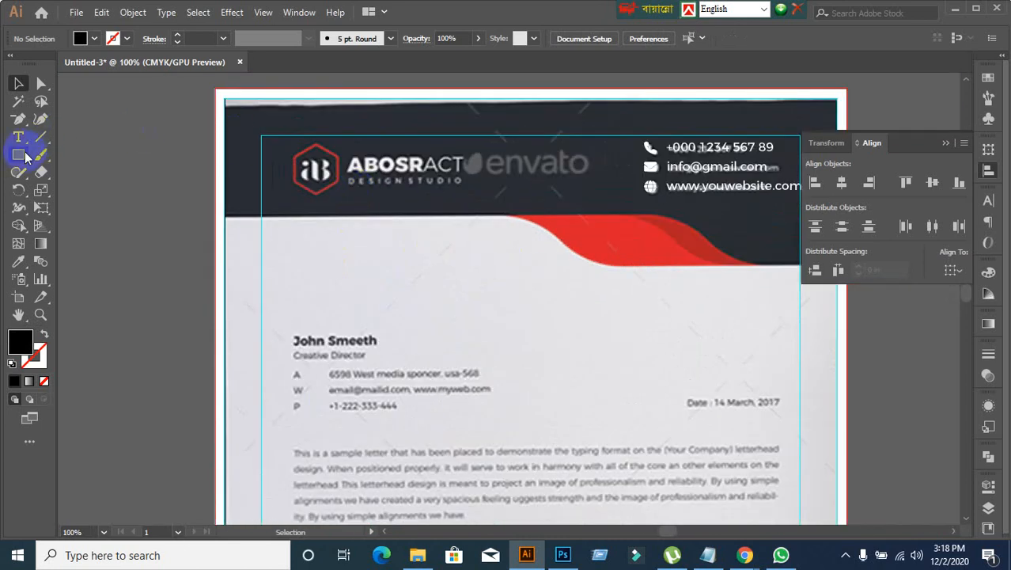
drag(25, 156, 87, 207)
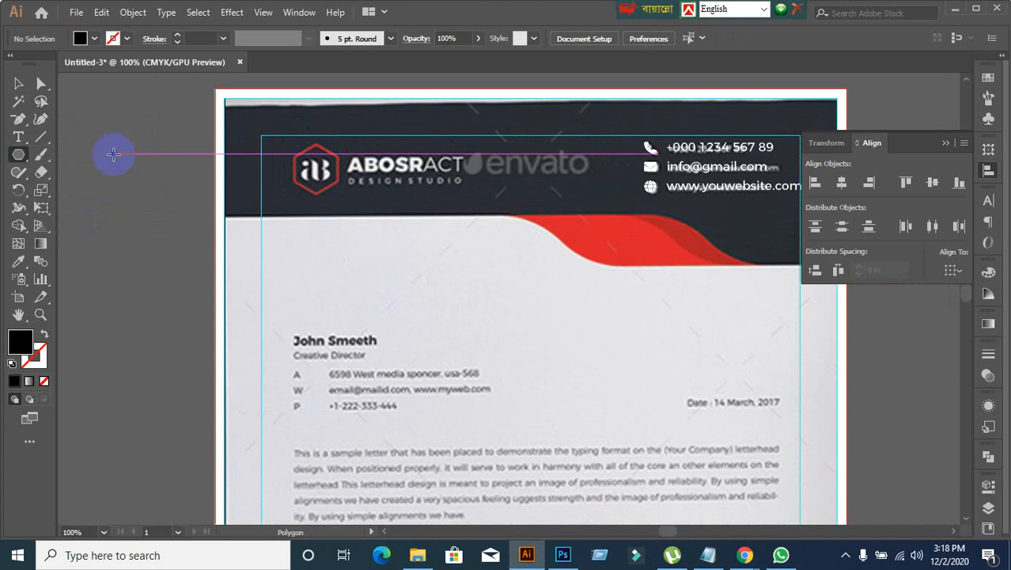
click(113, 153)
click(480, 307)
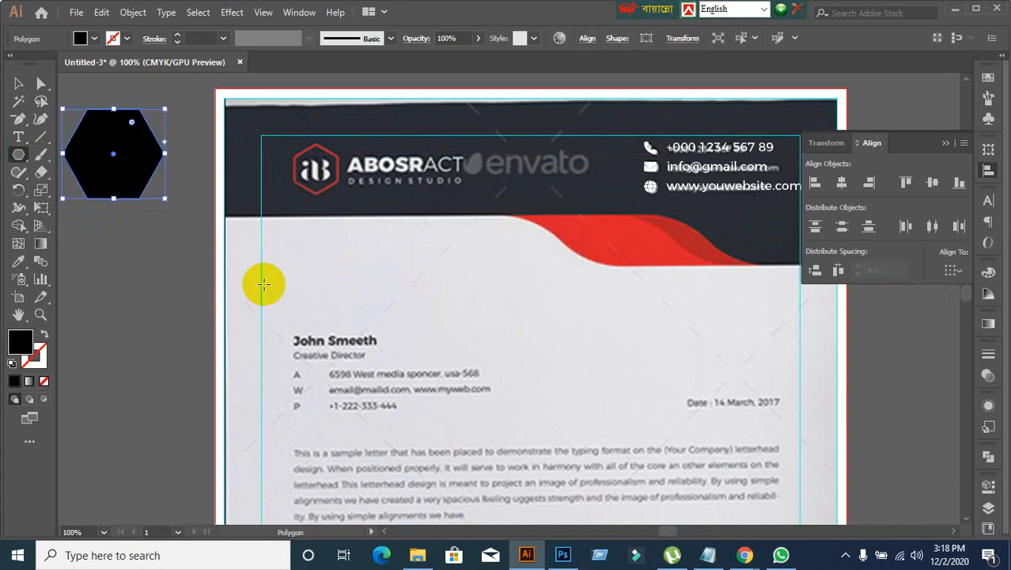
click(18, 85)
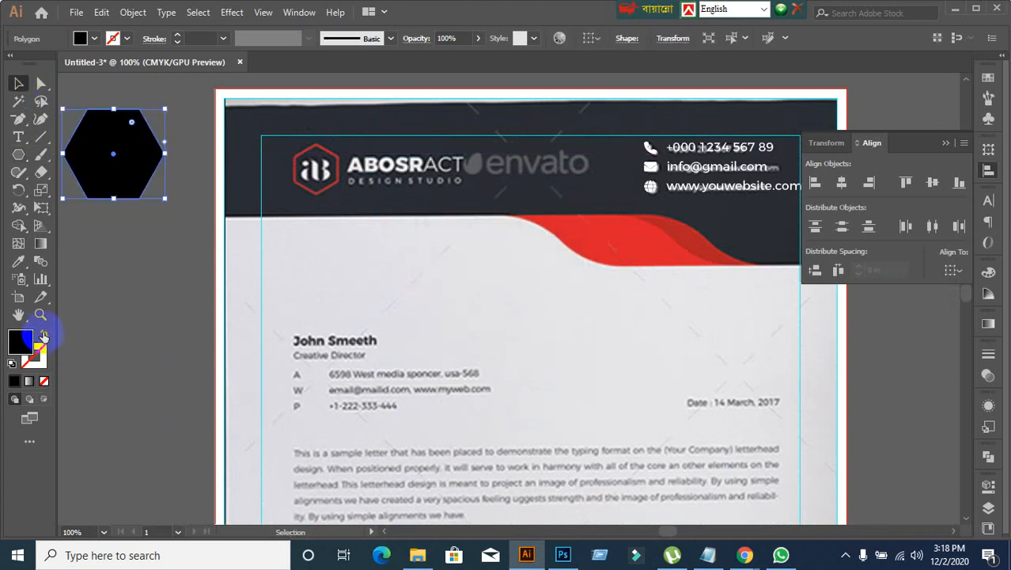
Step: Swap the hexagon's fill and stroke, giving it a black outline with no fill
click(43, 337)
click(47, 358)
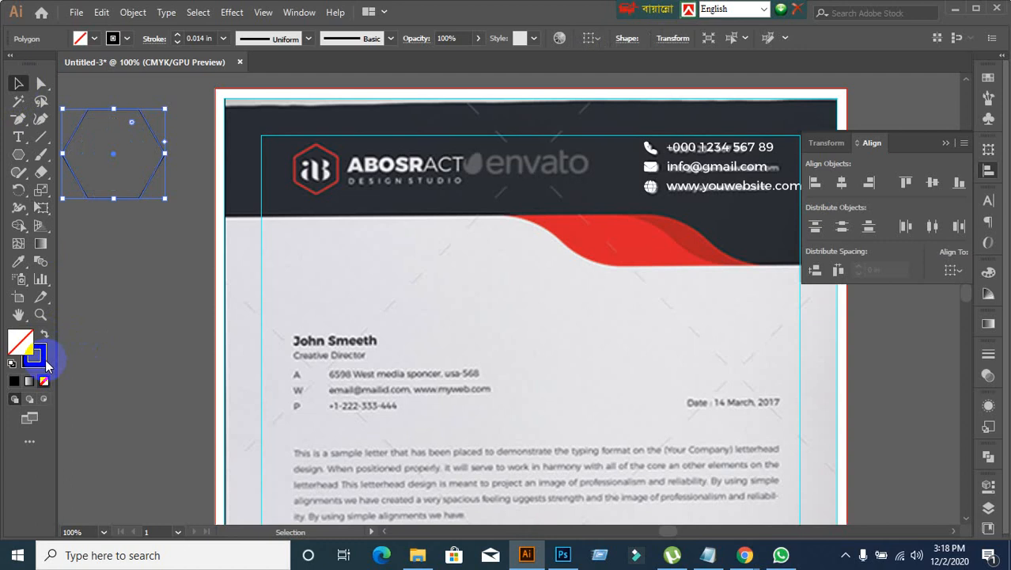
click(46, 364)
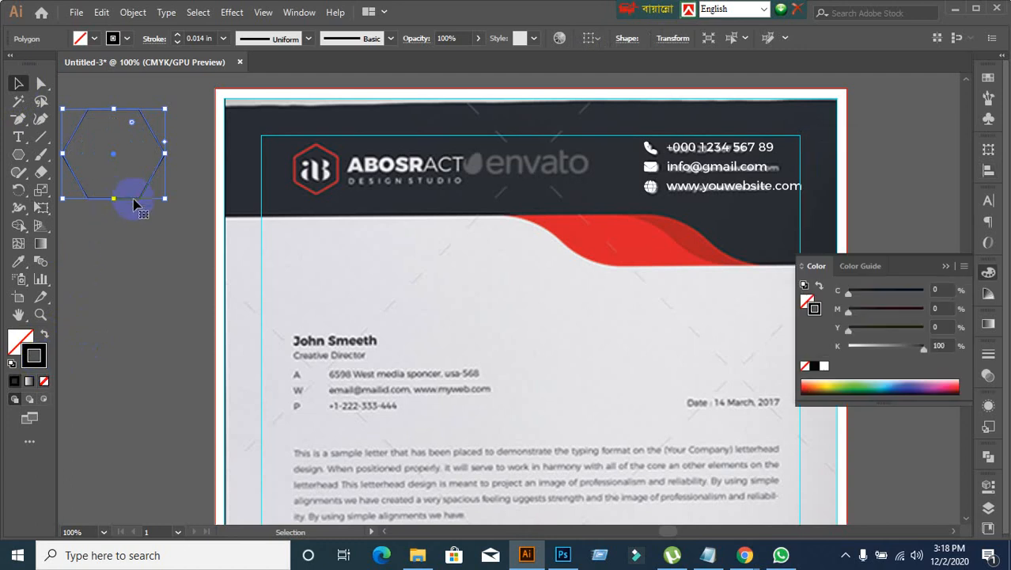
Step: Rotate the hexagon to stand on a point, shrink it and fit it over the reference logo's red hexagon
drag(133, 204, 349, 207)
click(109, 233)
scroll(130, 198, up, 1)
key(space)
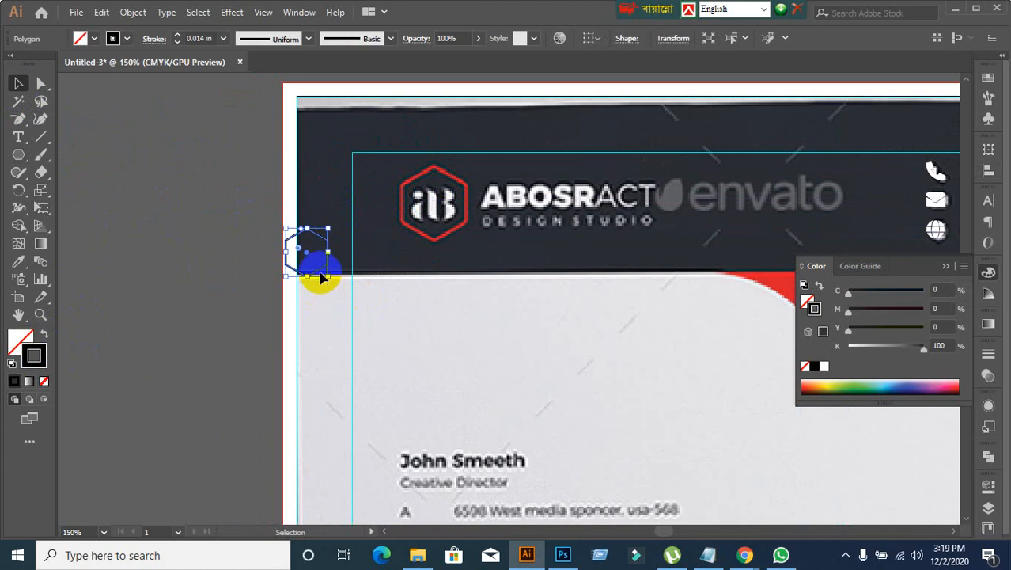
drag(319, 273, 468, 242)
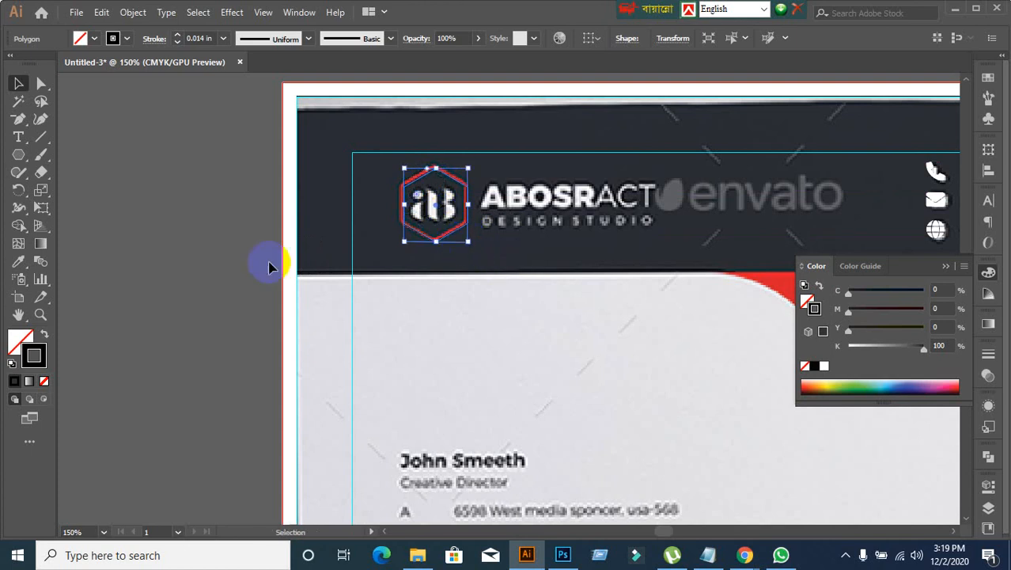
click(137, 271)
click(456, 242)
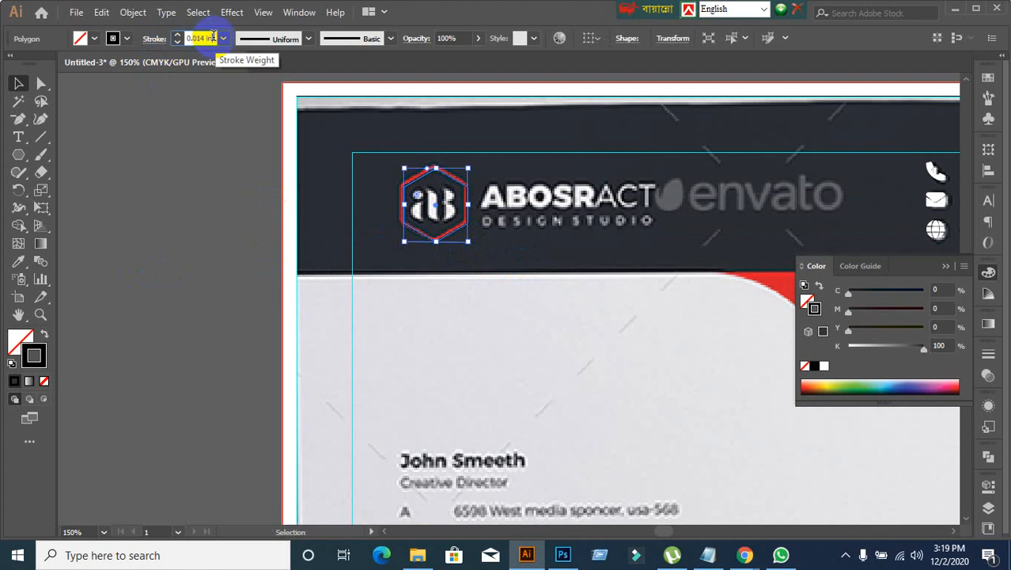
scroll(213, 36, up, 1)
scroll(213, 37, down, 1)
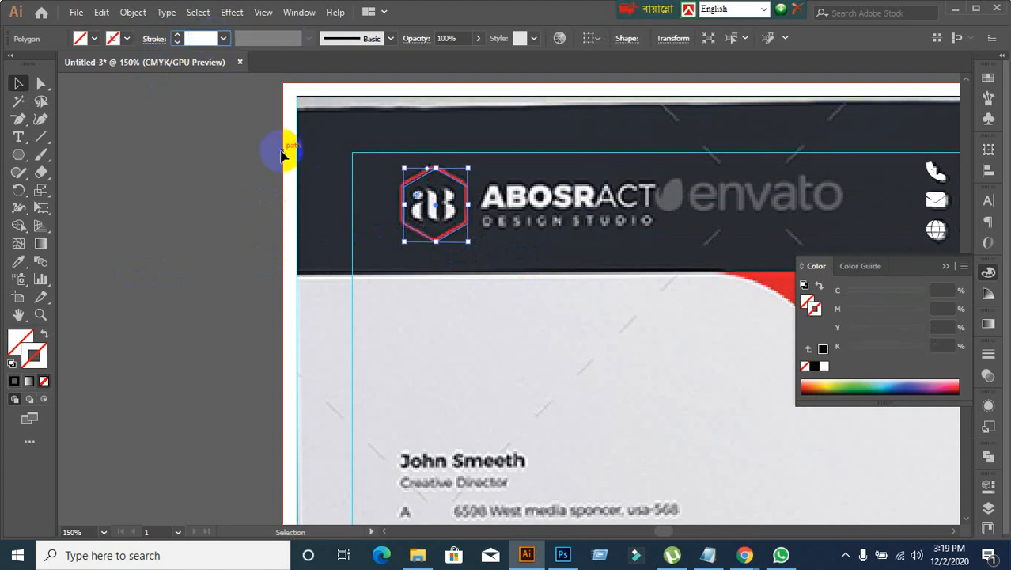
click(467, 339)
click(447, 269)
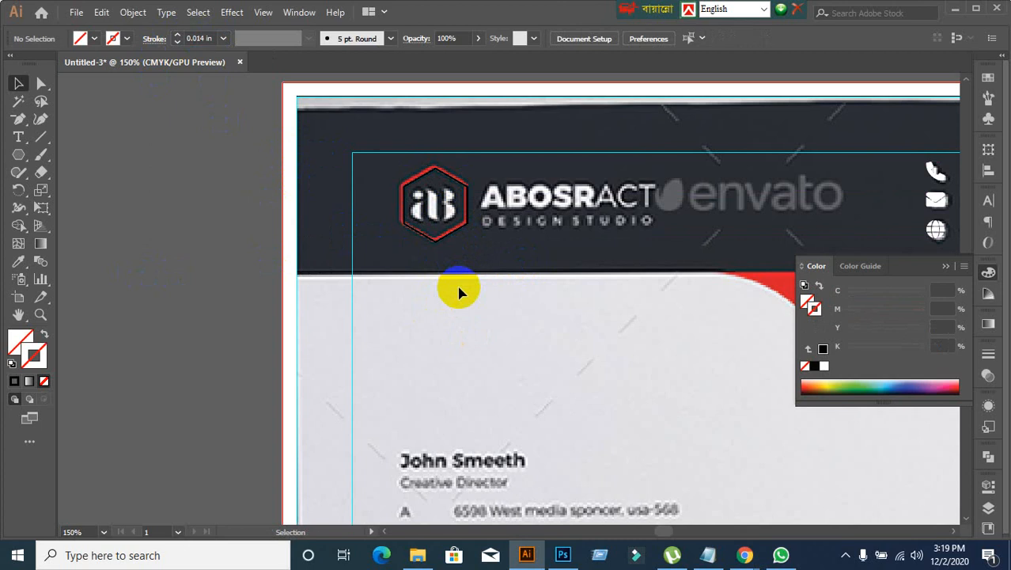
Step: Show the rulers and set their units to pixels
key(ctrl+r)
right_click(421, 82)
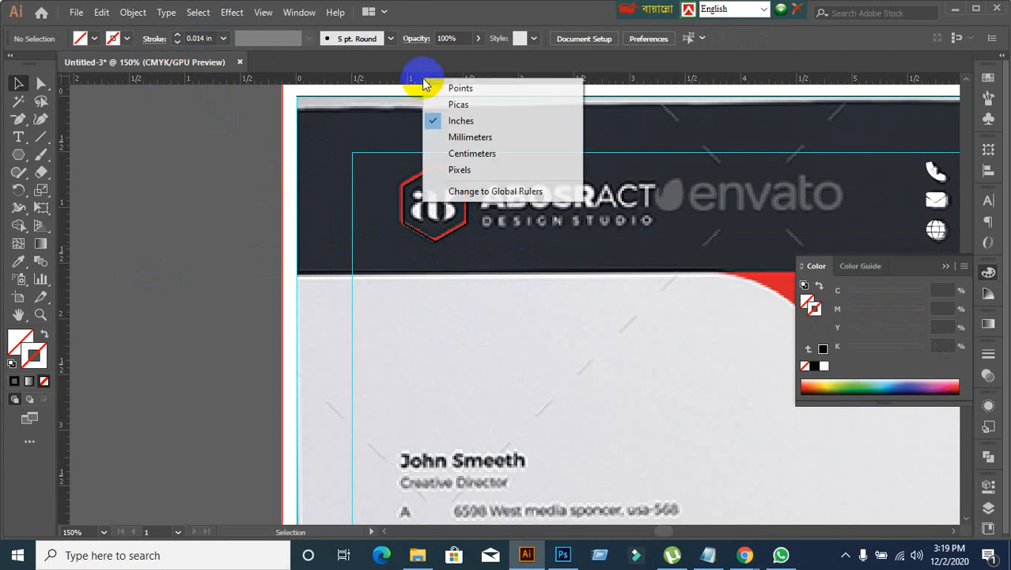
click(465, 171)
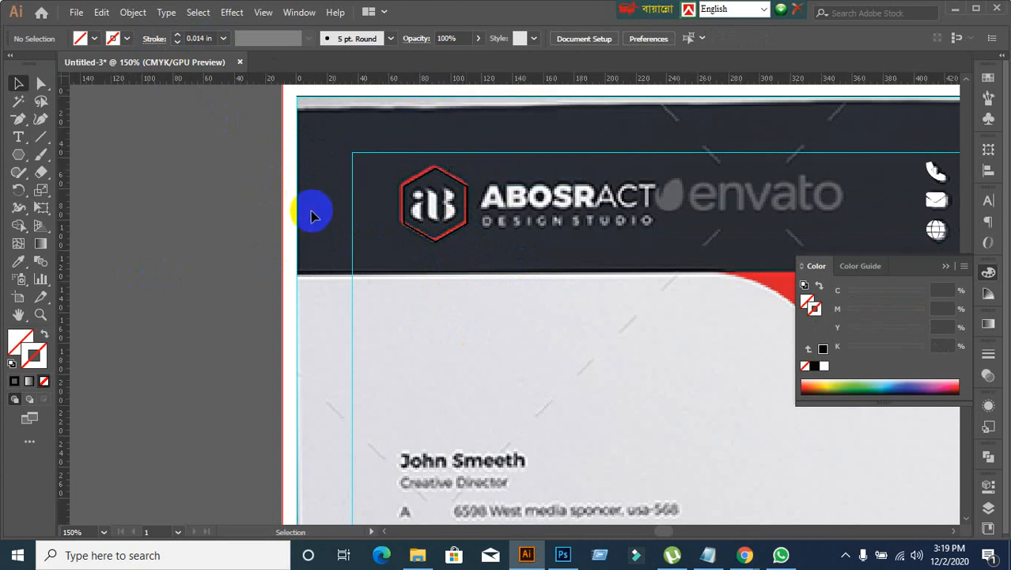
Step: Check which unit the stroke weight of the logo's hexagon outline uses
click(418, 215)
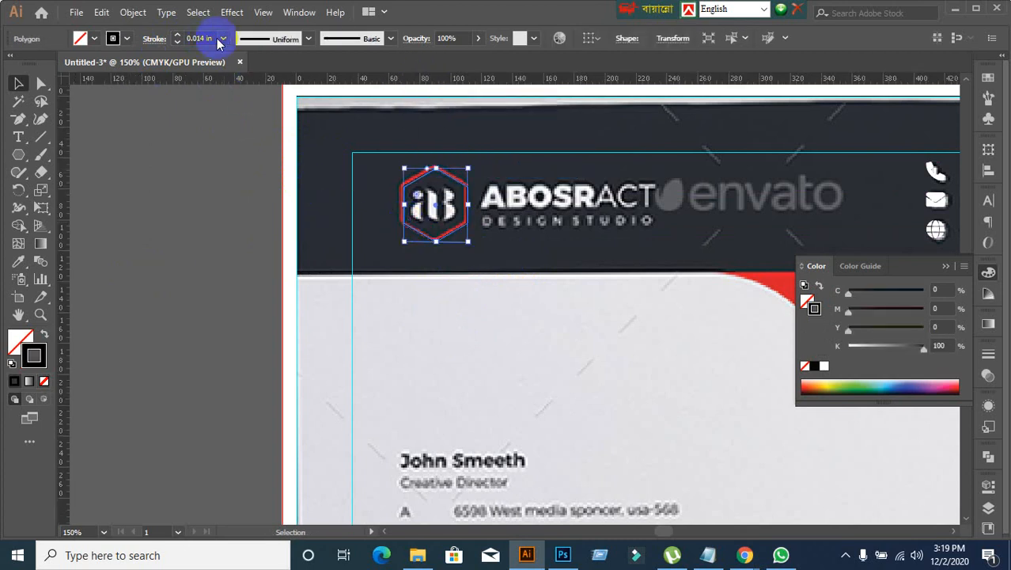
click(223, 38)
click(215, 38)
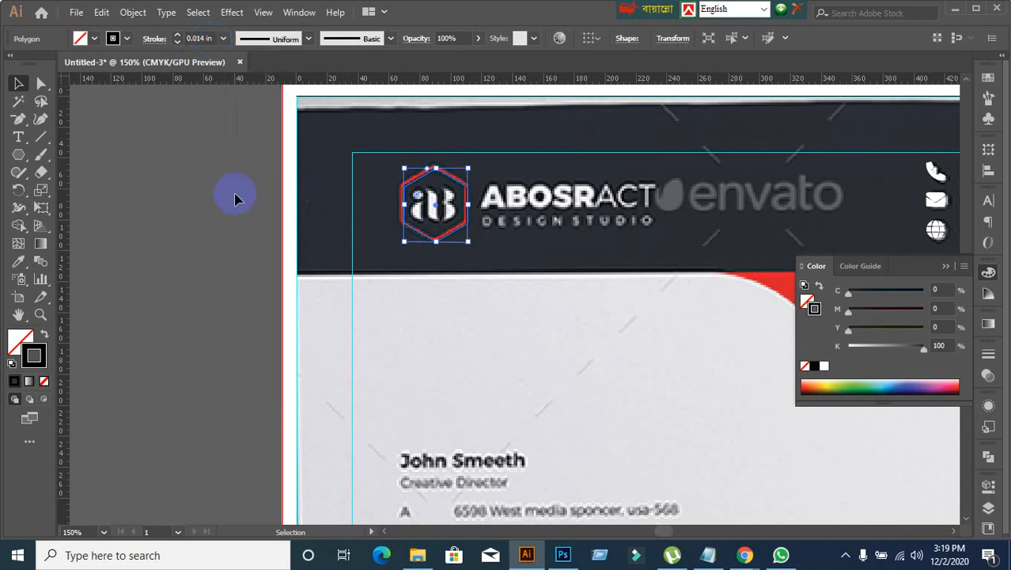
click(238, 245)
Step: Set the stroke units to points in the preferences
key(ctrl+k)
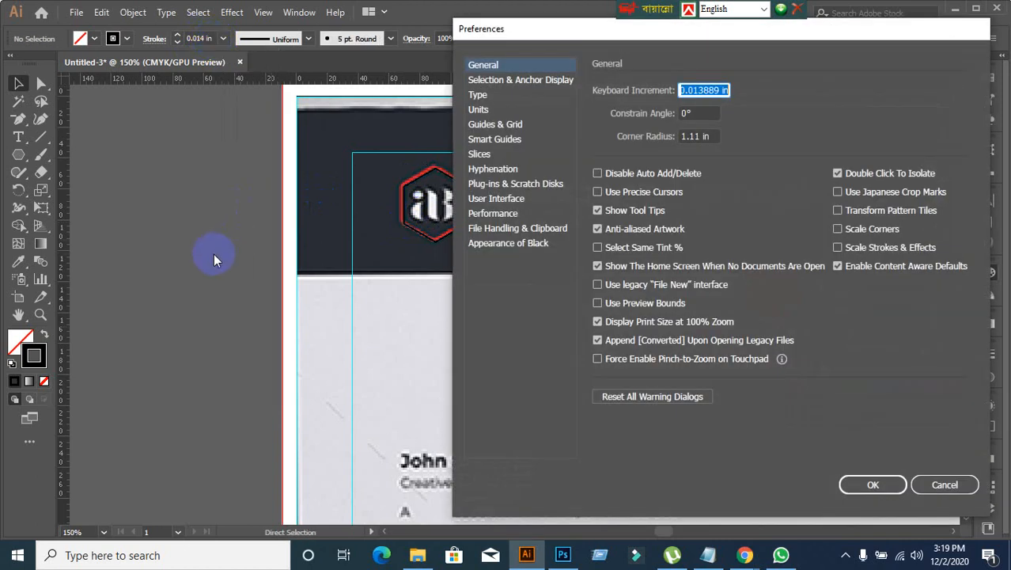
click(483, 111)
click(723, 116)
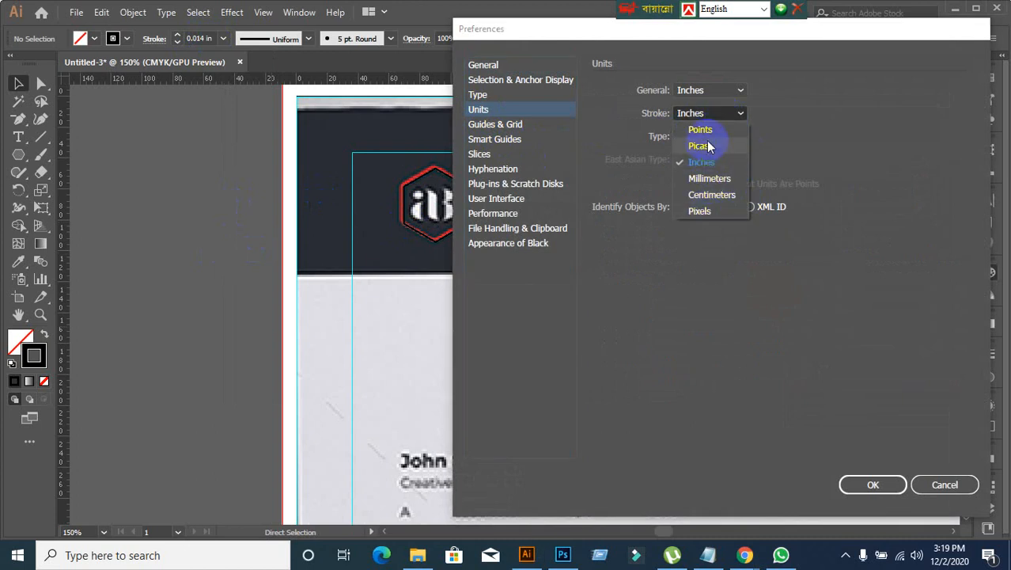
click(701, 130)
click(874, 487)
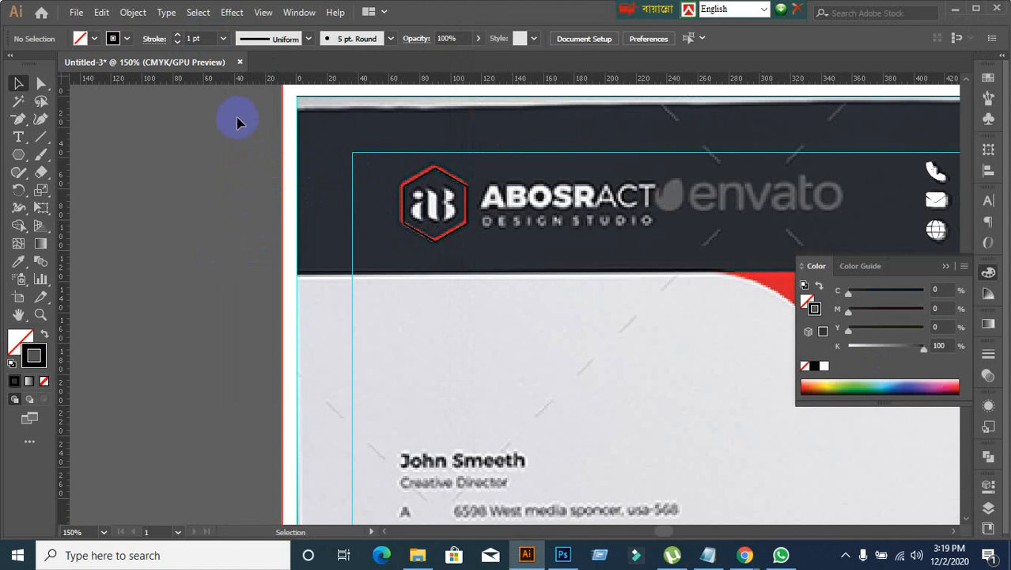
Step: Set the stroke weight of the logo's hexagon outline to 4 pt, keeping the hexagon in place over the reference
click(410, 188)
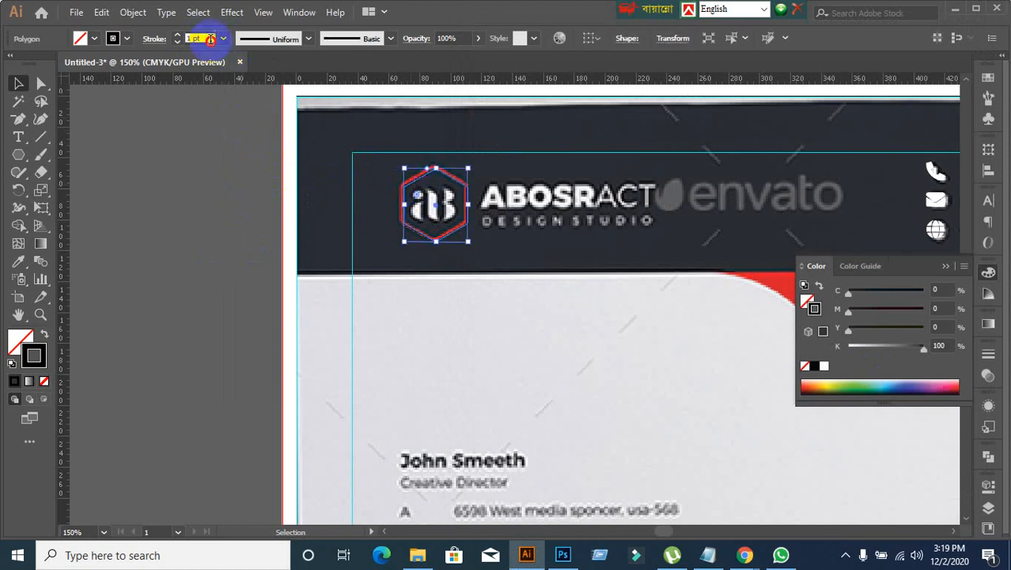
key(Up)
key(Up)
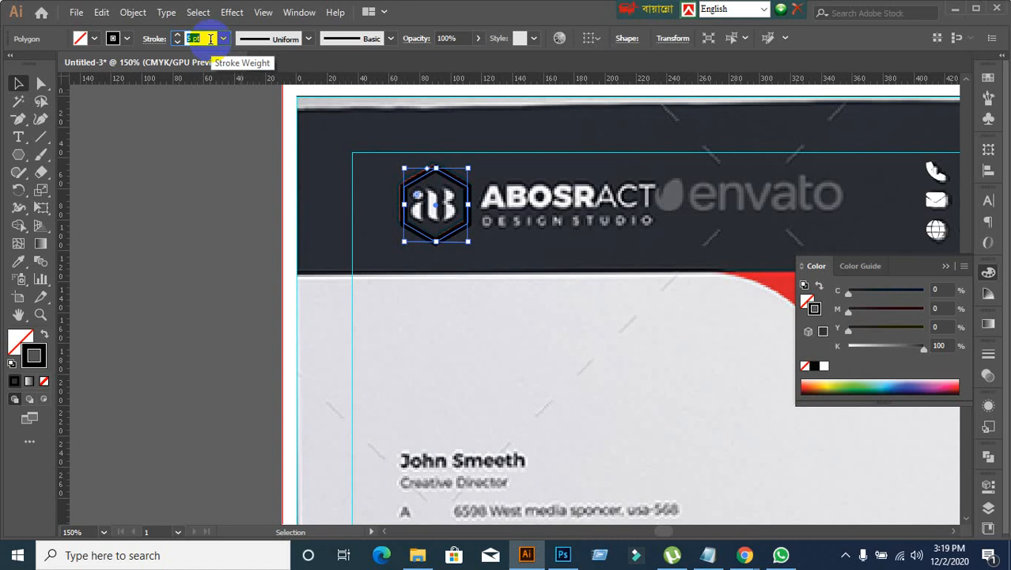
click(215, 286)
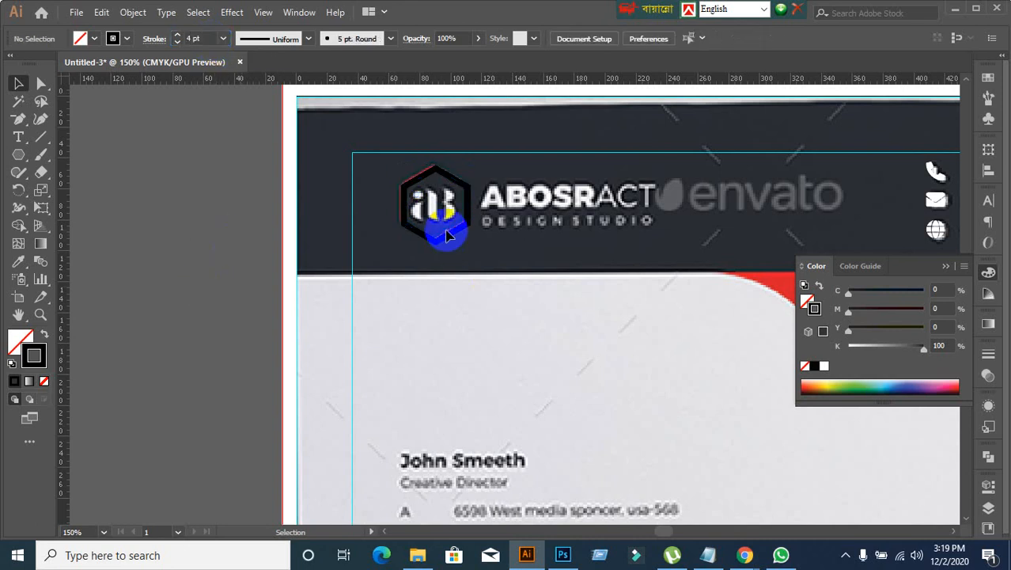
drag(447, 235, 256, 253)
key(ctrl+z)
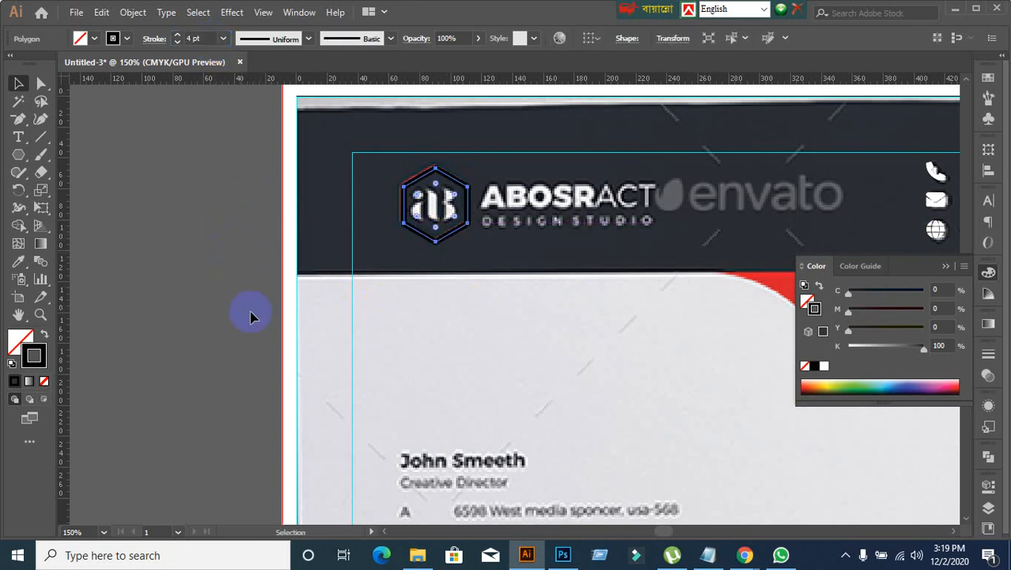
click(227, 317)
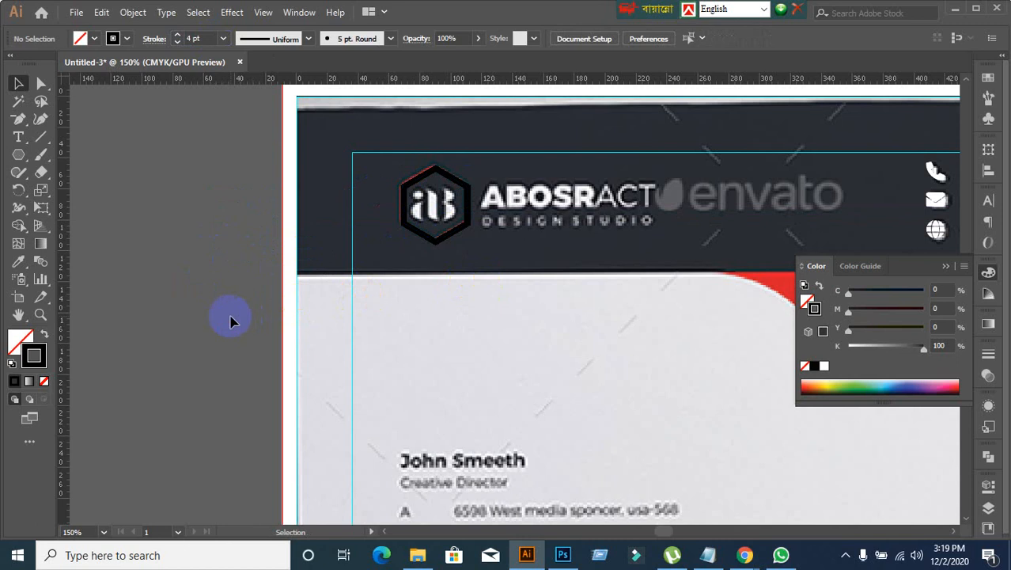
Step: Add the point text "ab" on the empty canvas beside the artboard
click(20, 136)
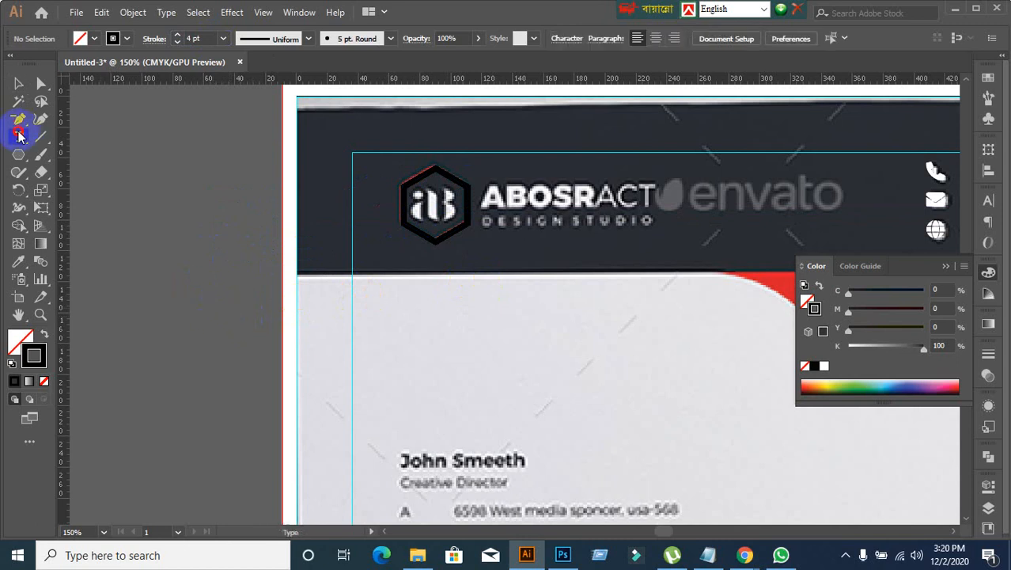
click(160, 266)
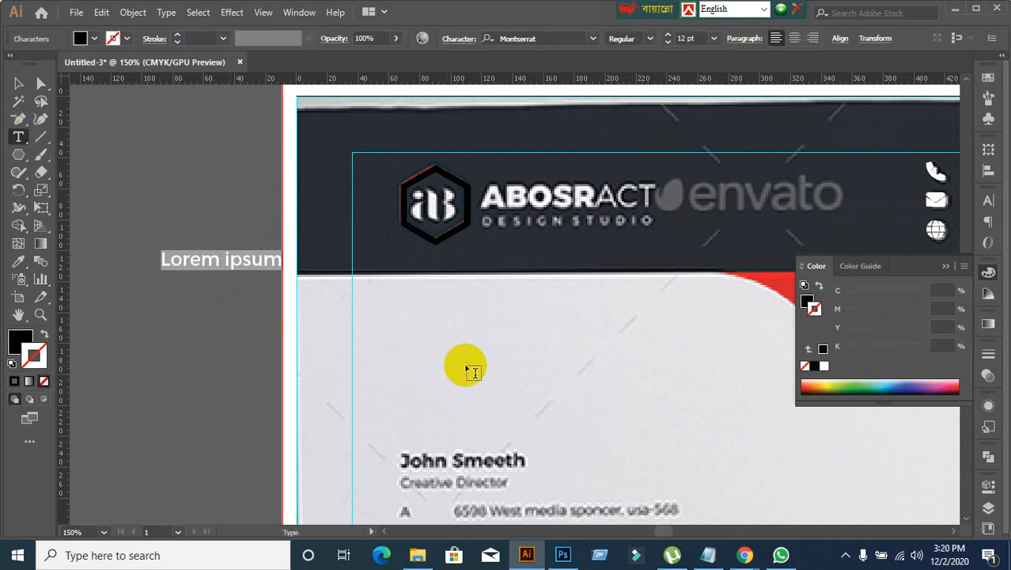
text(ab)
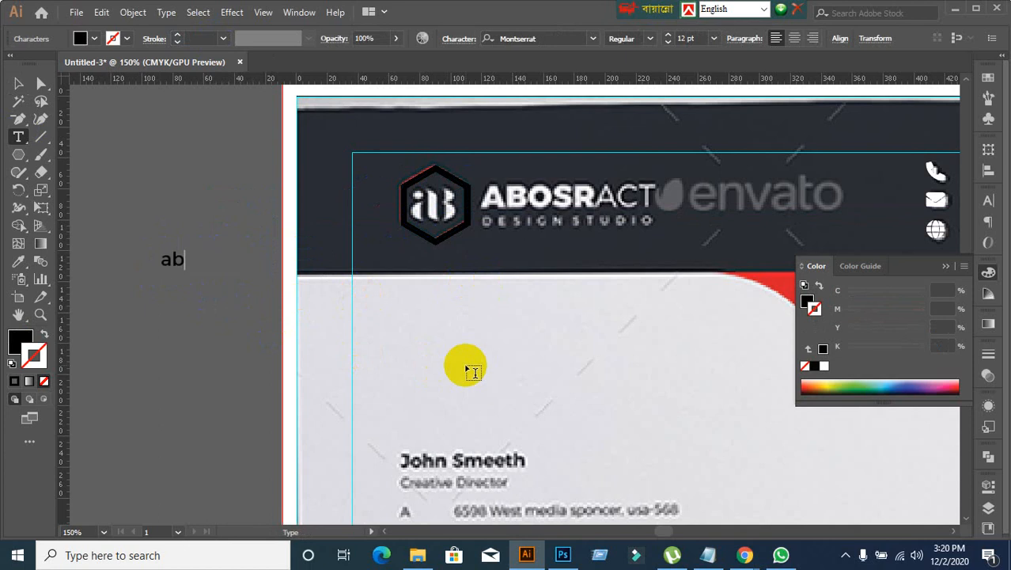
click(17, 85)
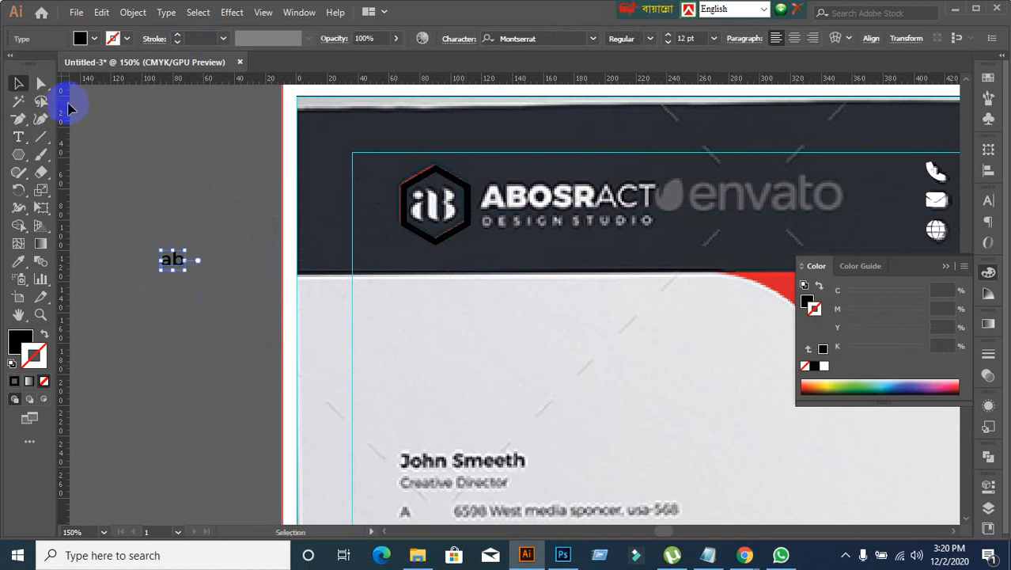
Step: Search the font families for "but" for the "ab" text
click(988, 204)
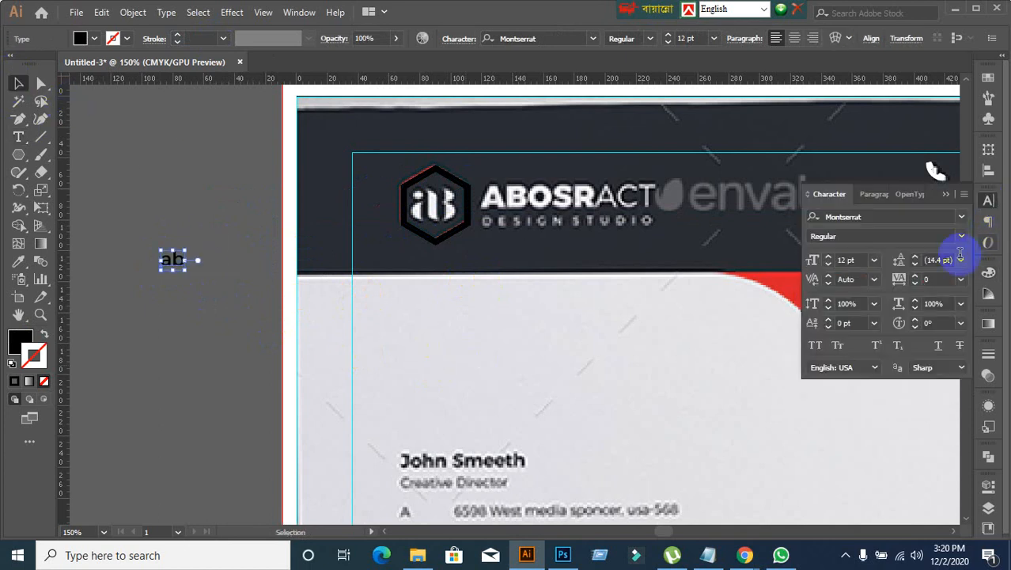
click(874, 217)
text(but)
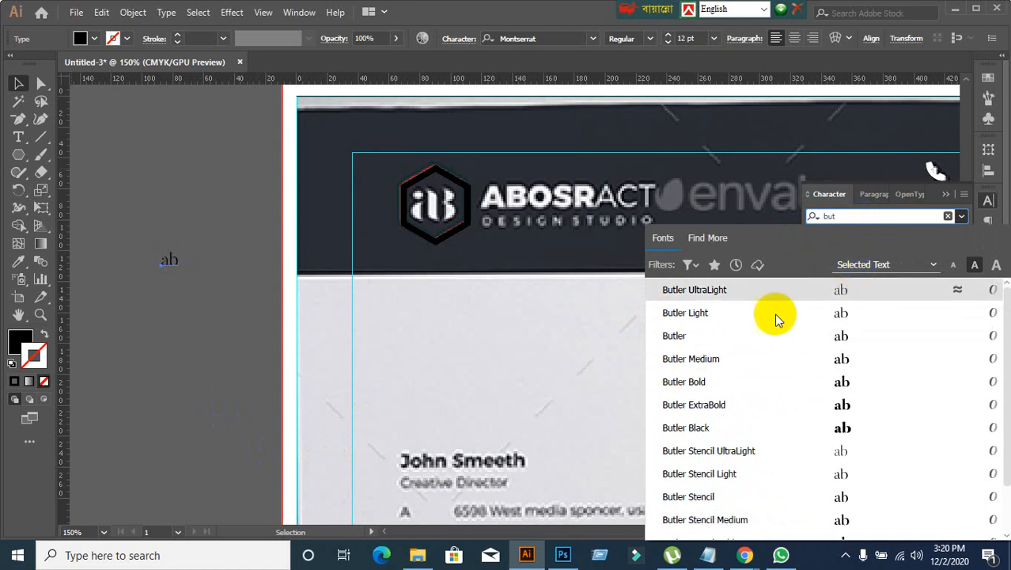
Step: Switch to the Google Meet call in Chrome, admit the waiting participant and return to Illustrator
mouse_move(745, 555)
click(687, 511)
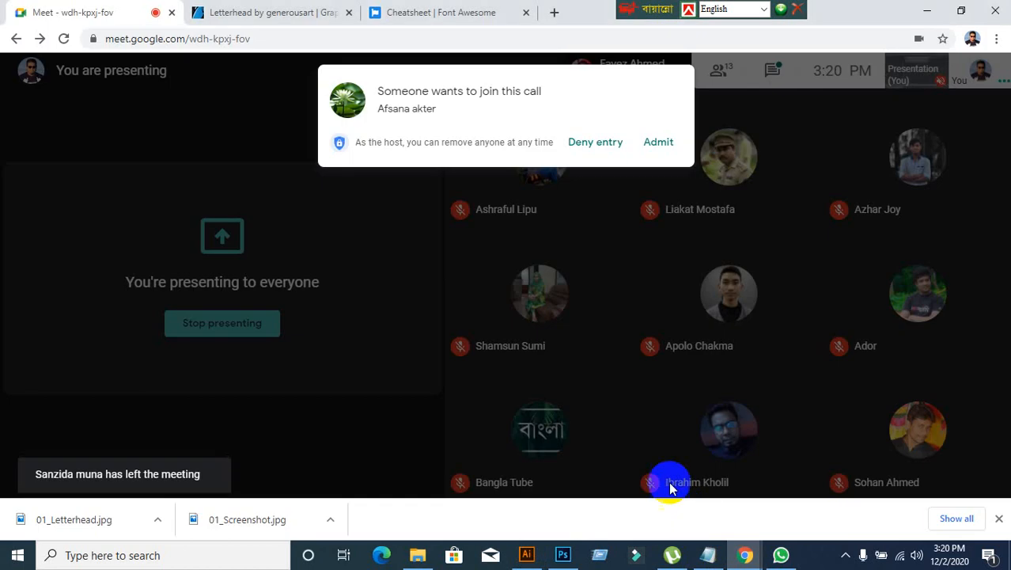
click(668, 146)
click(527, 555)
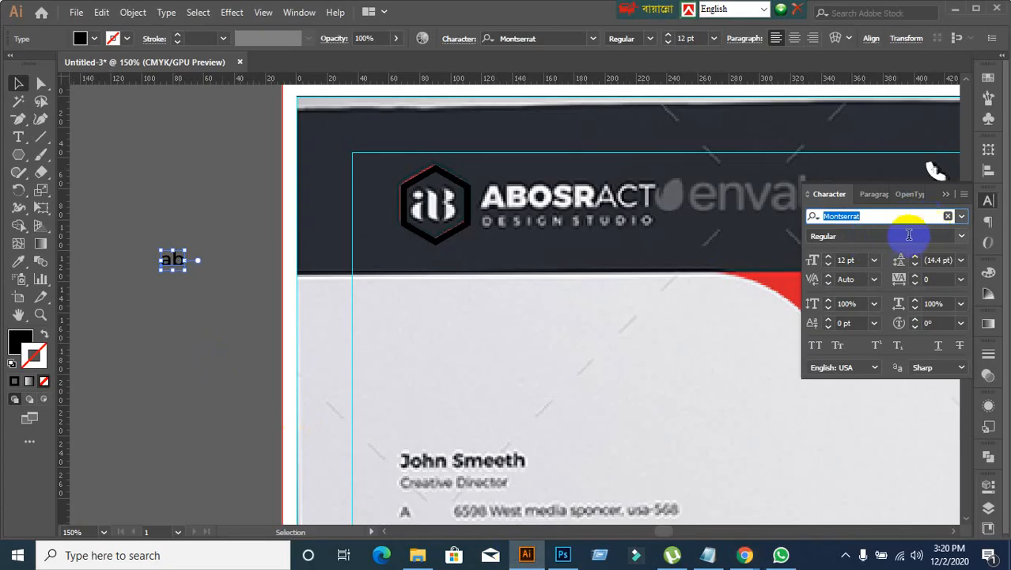
Step: Try the font 7th Service Outline Italic on the "ab" text and check its available styles
click(964, 219)
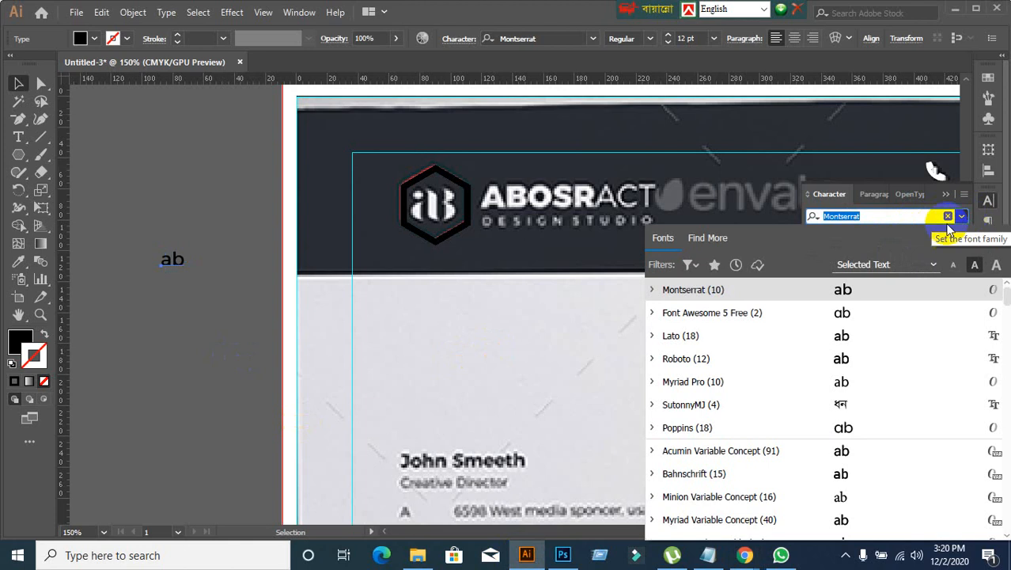
scroll(728, 435, down, 5)
scroll(730, 459, down, 3)
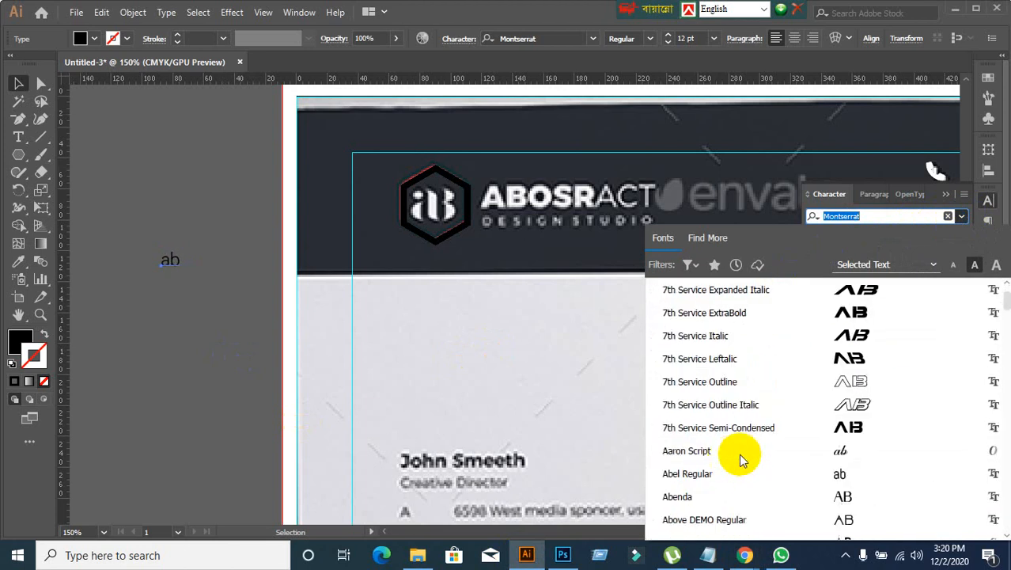
click(719, 417)
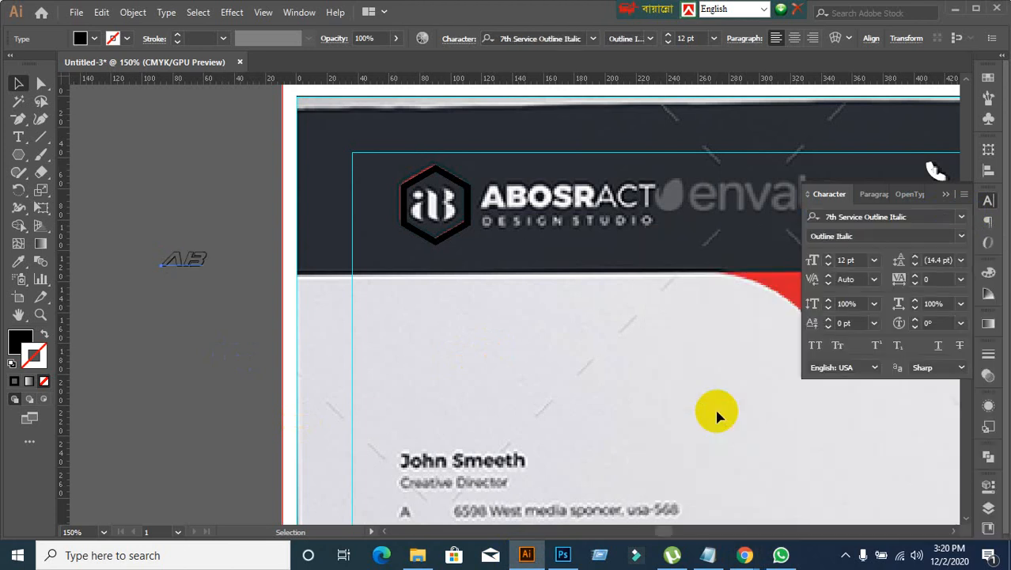
click(223, 366)
click(185, 269)
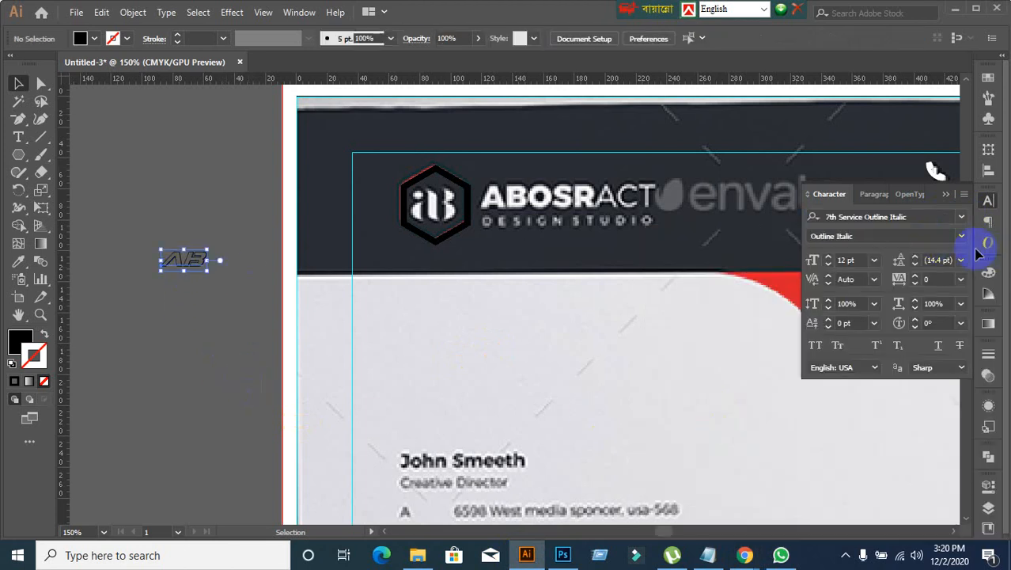
click(962, 236)
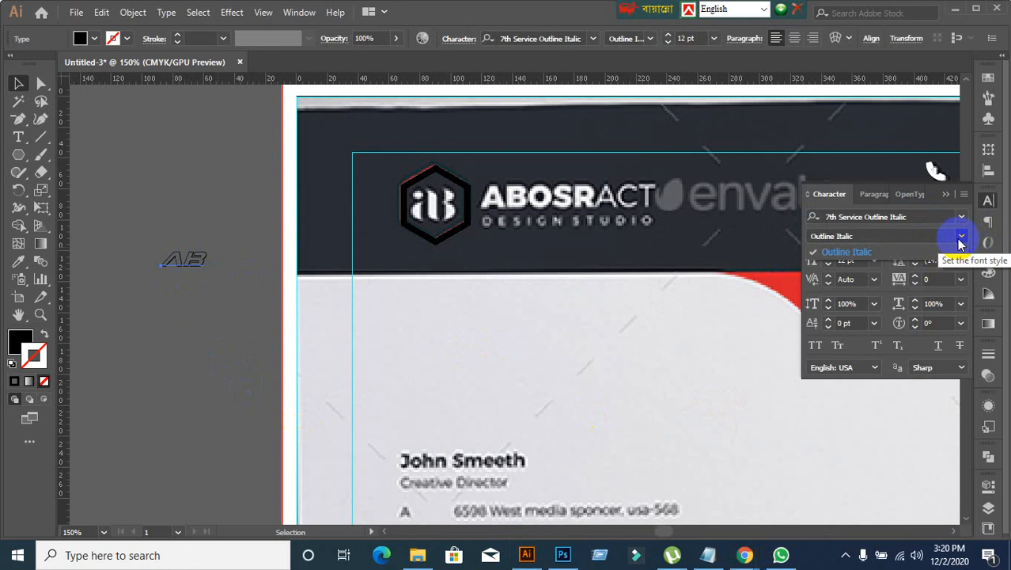
click(961, 236)
Step: Change the font of the "ab" text to 7th Service Condensed
click(961, 216)
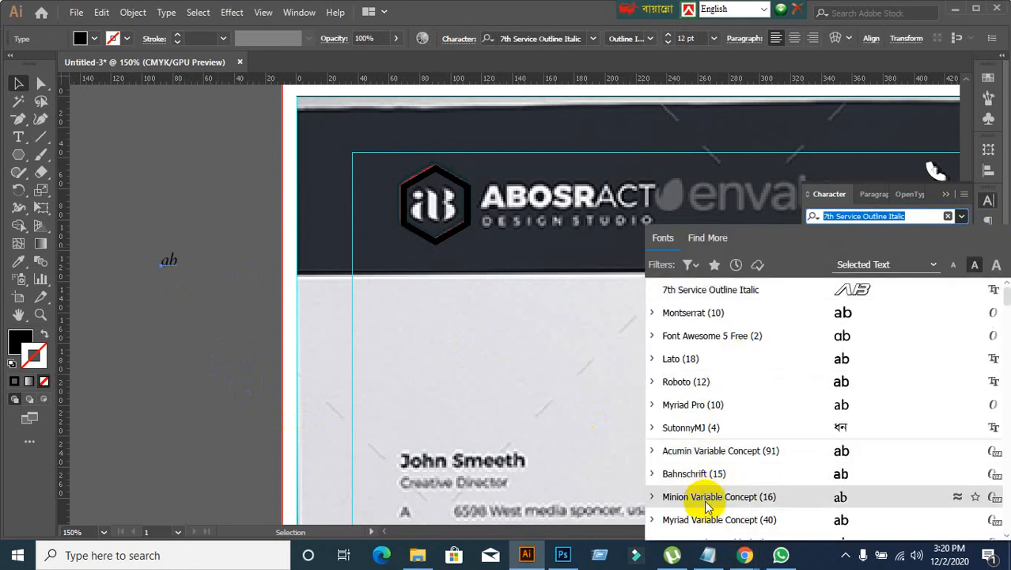
scroll(704, 475, down, 5)
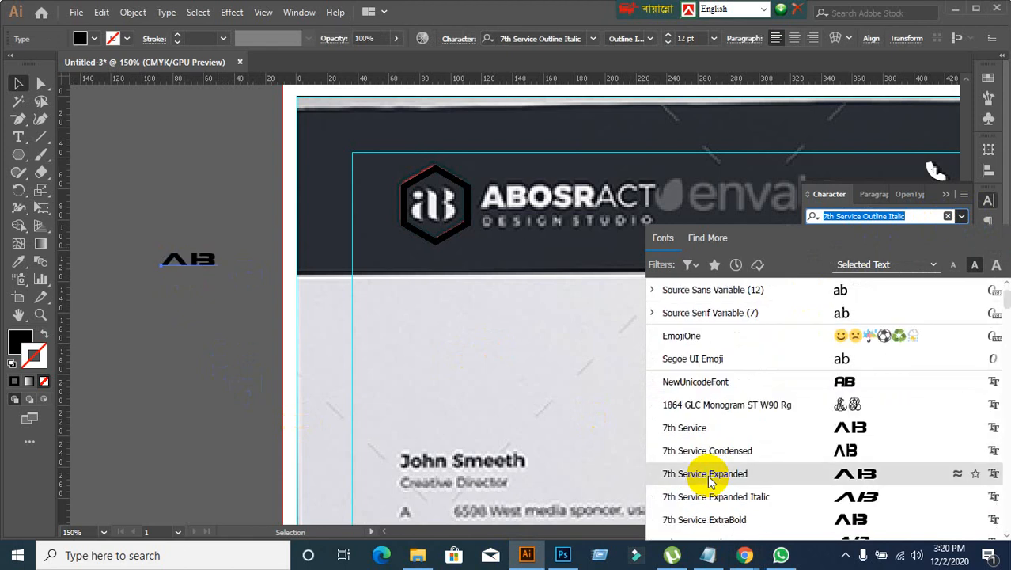
click(842, 450)
click(654, 405)
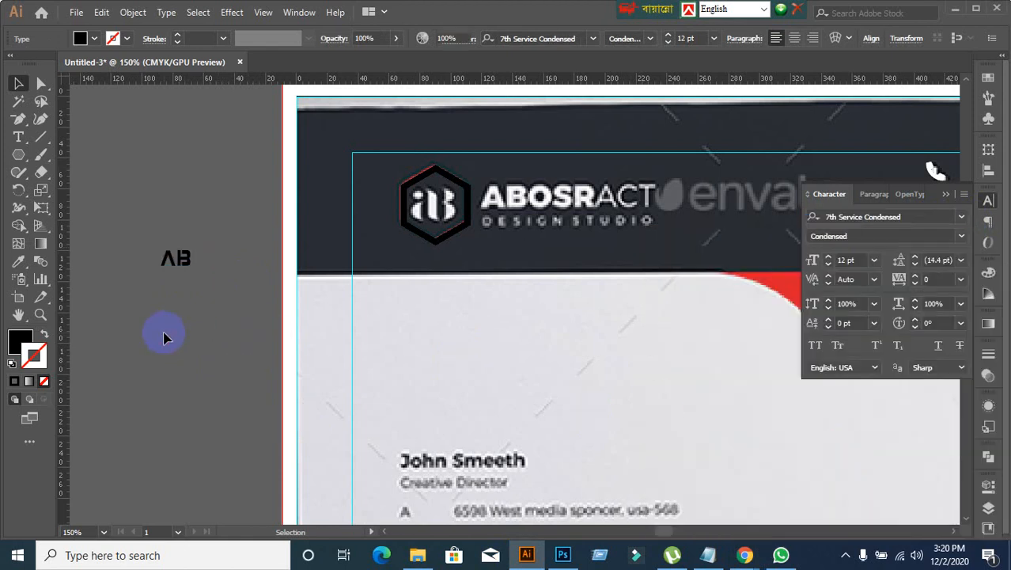
Step: Move the "ab" text inside the logo's hexagon and fill it with white
scroll(181, 293, up, 1)
drag(185, 260, 527, 176)
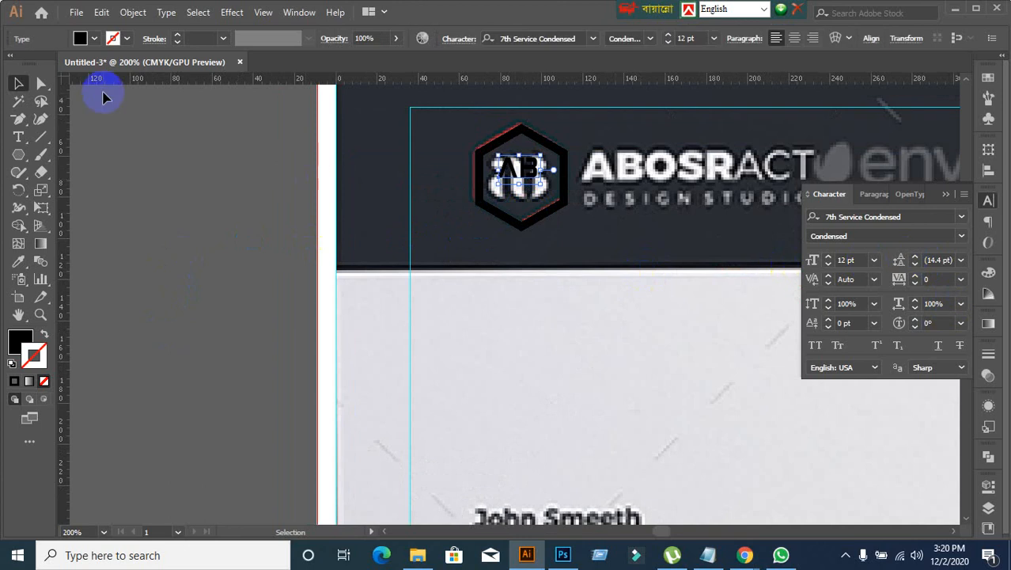
click(93, 39)
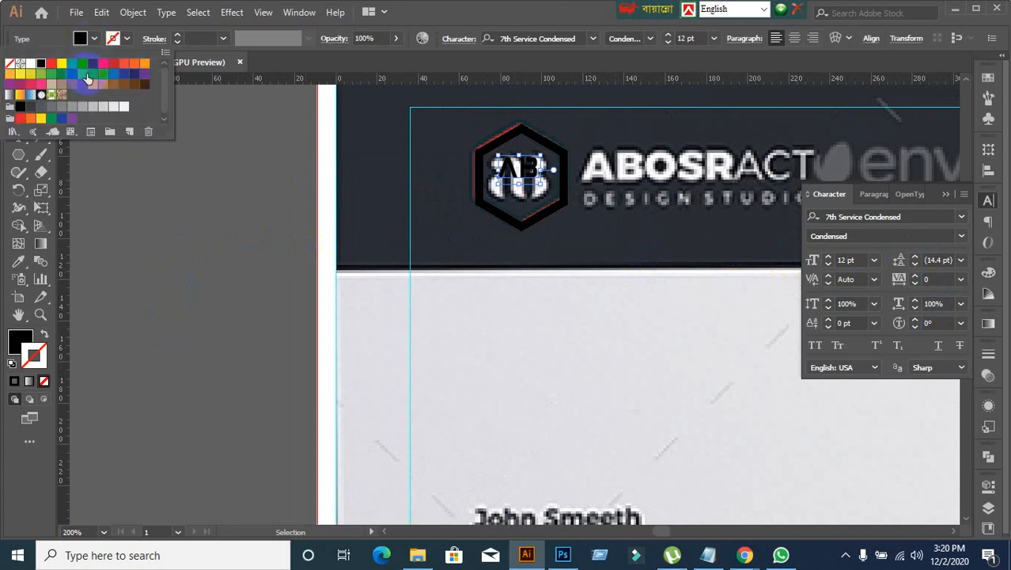
click(31, 64)
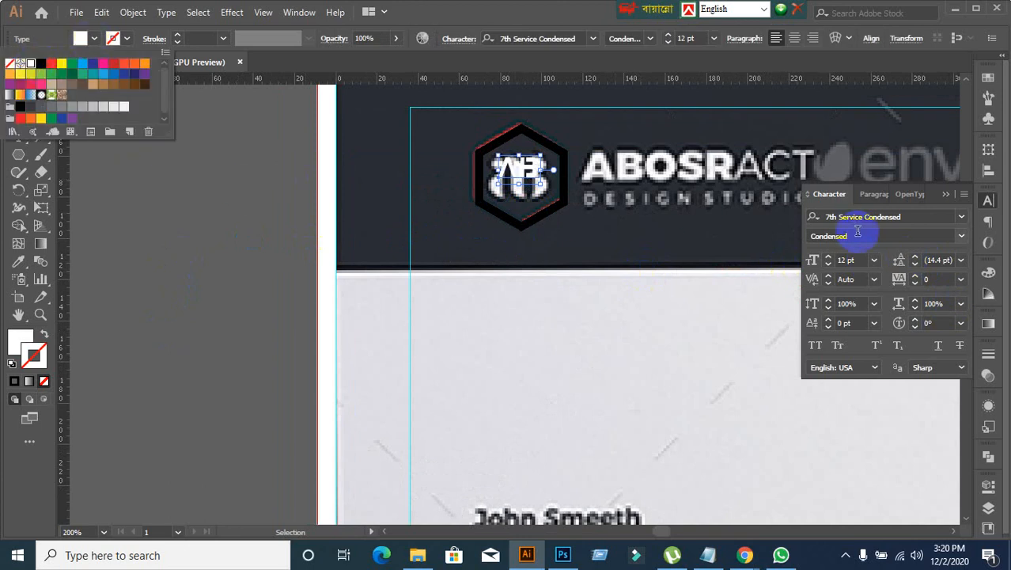
Step: Enlarge the "ab" text to 18 pt and centre it over the reference lettering in the hexagon
scroll(862, 260, up, 5)
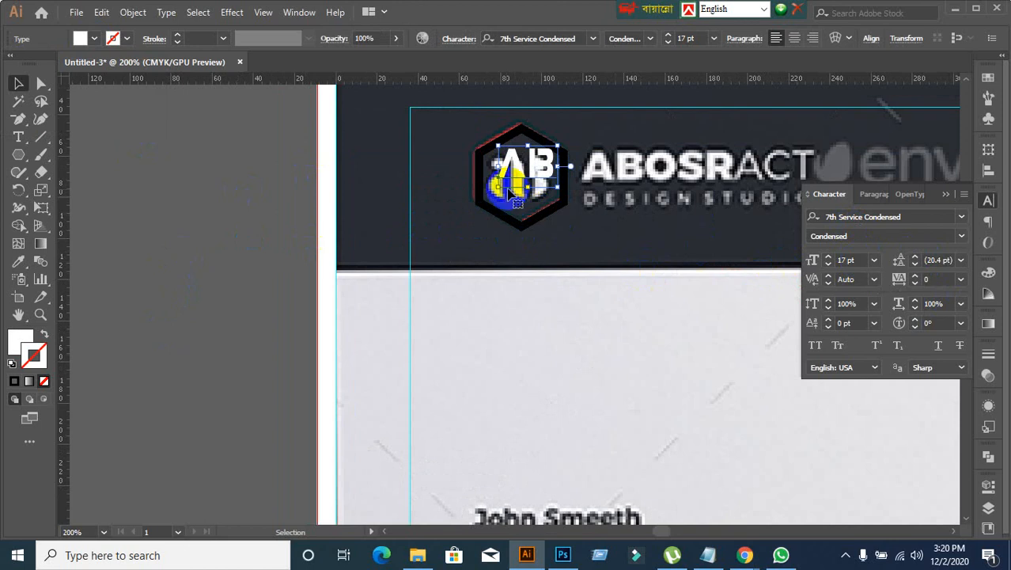
drag(530, 169, 524, 183)
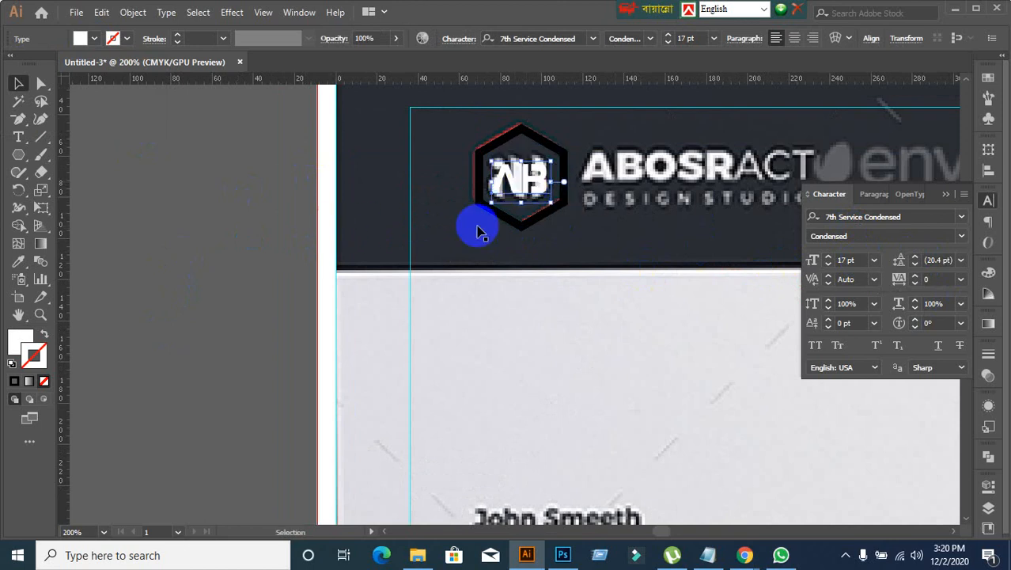
scroll(865, 260, up, 1)
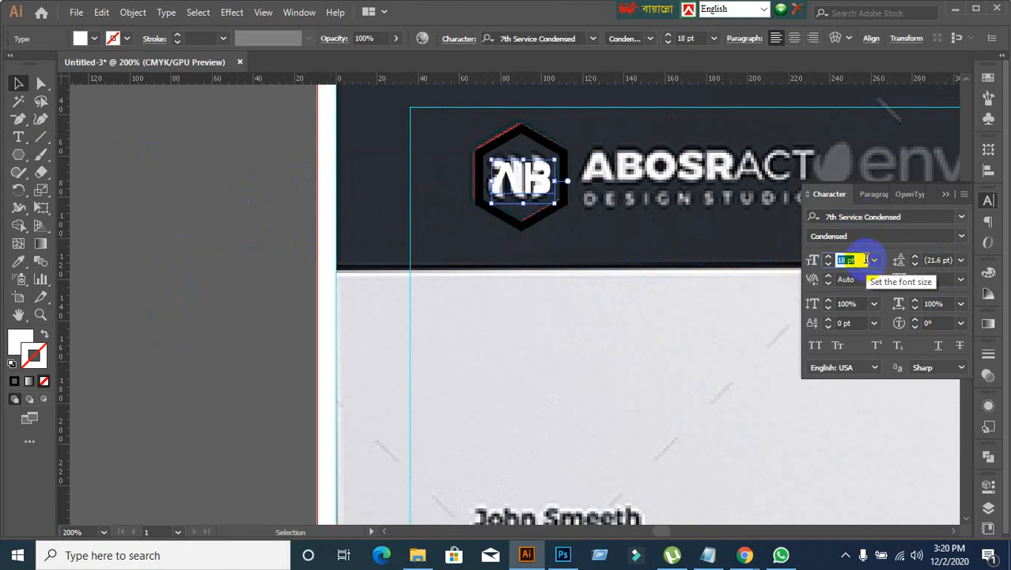
click(284, 268)
Step: Add the point text "abosract" in the dark header just below the reference's DESIGN STUDIO line
key(ctrl+minus)
drag(717, 299, 472, 282)
scroll(437, 202, up, 1)
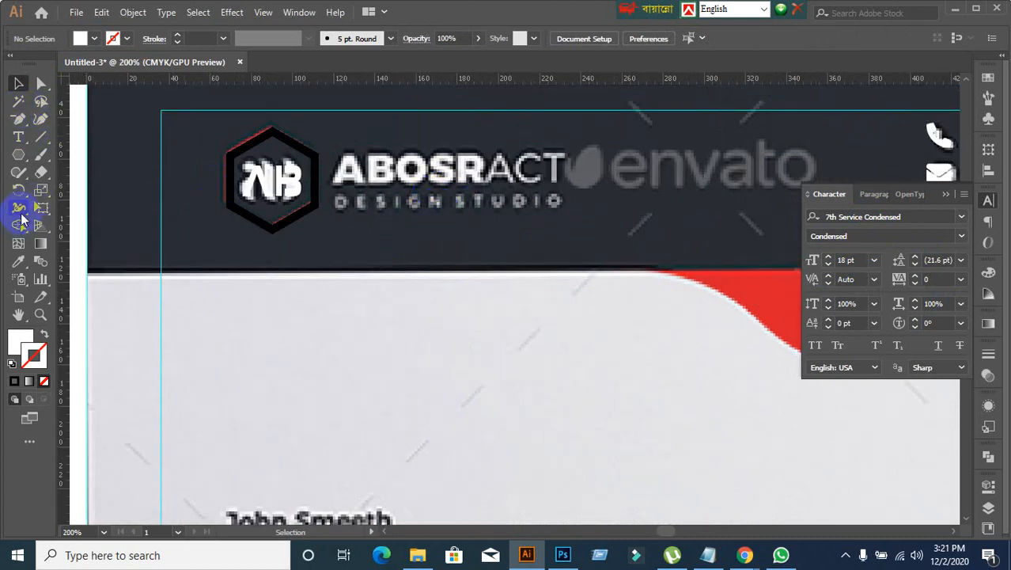
click(19, 139)
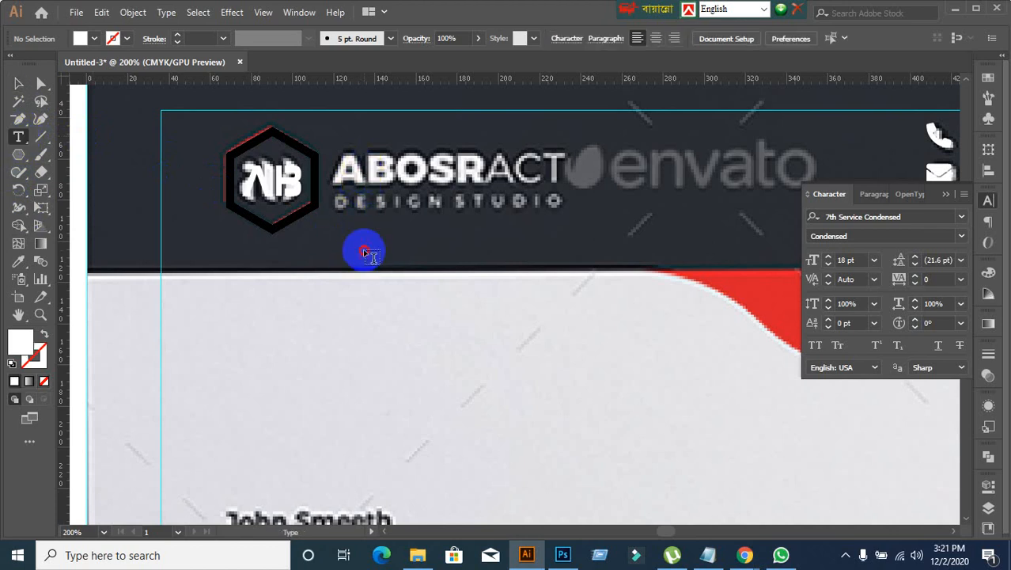
click(365, 252)
text(ABOSRACT)
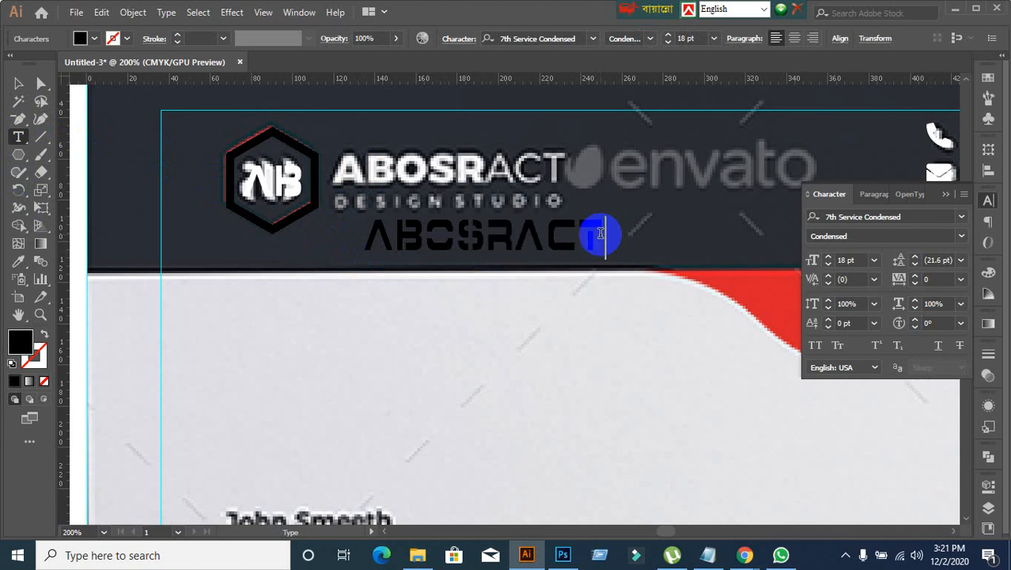
click(19, 83)
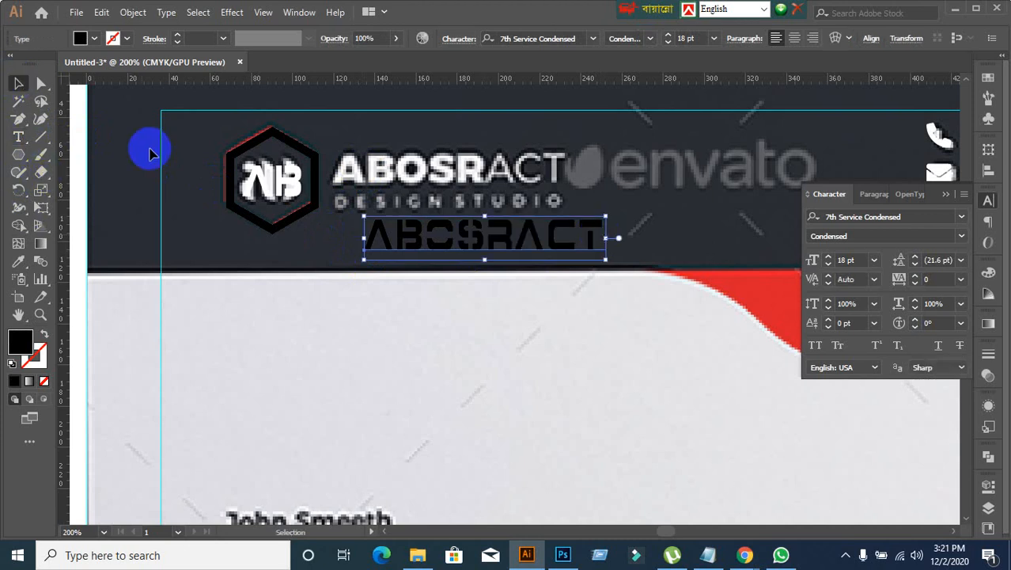
Step: Set the "abosract" text in Montserrat ExtraBold with All Caps
click(965, 218)
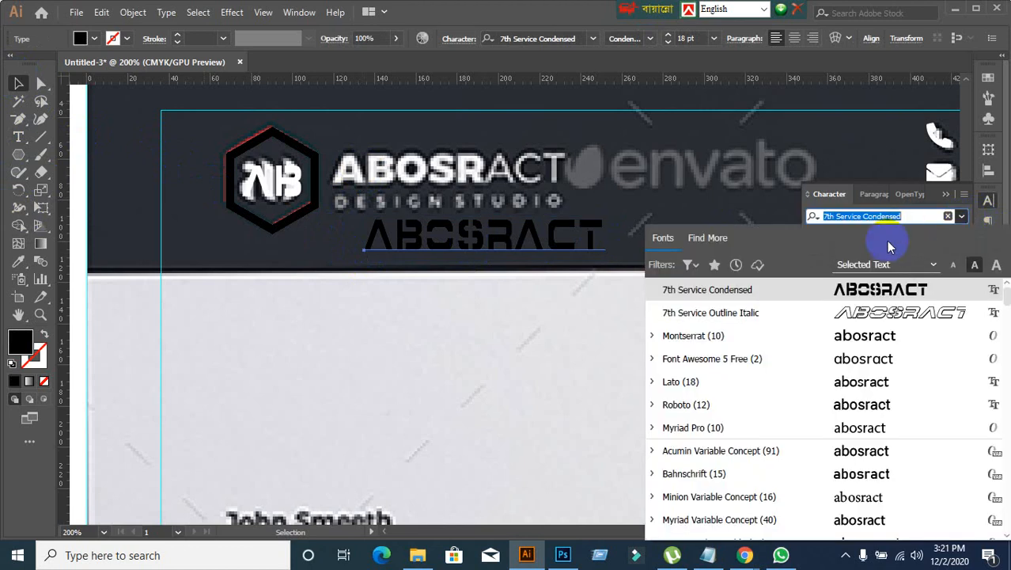
text(Mon)
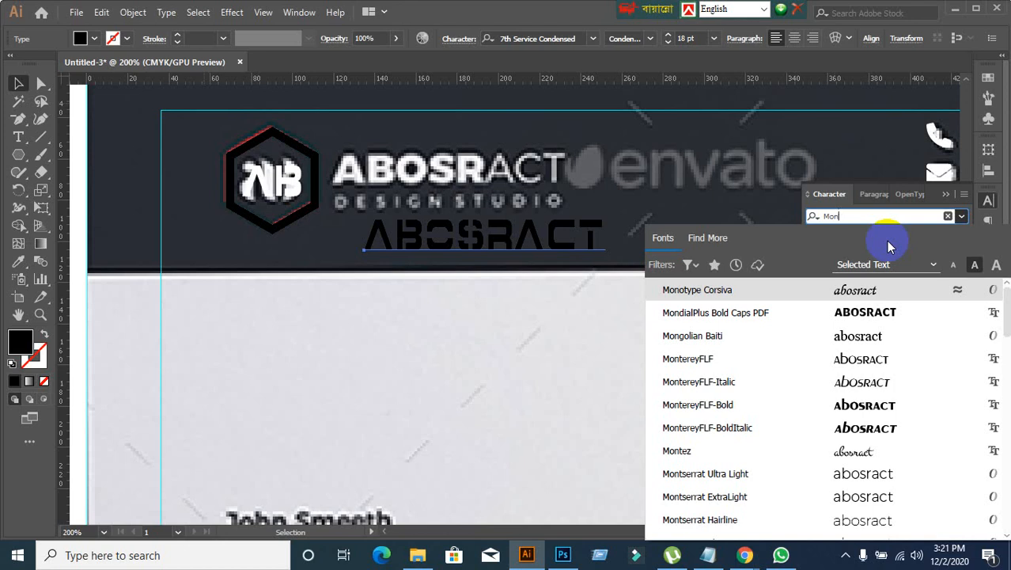
click(768, 472)
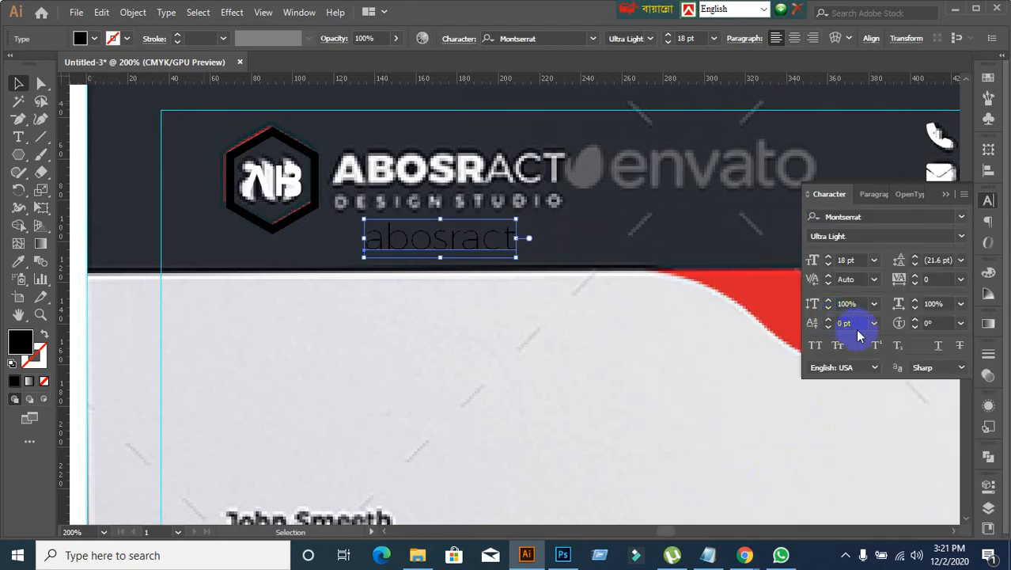
click(961, 235)
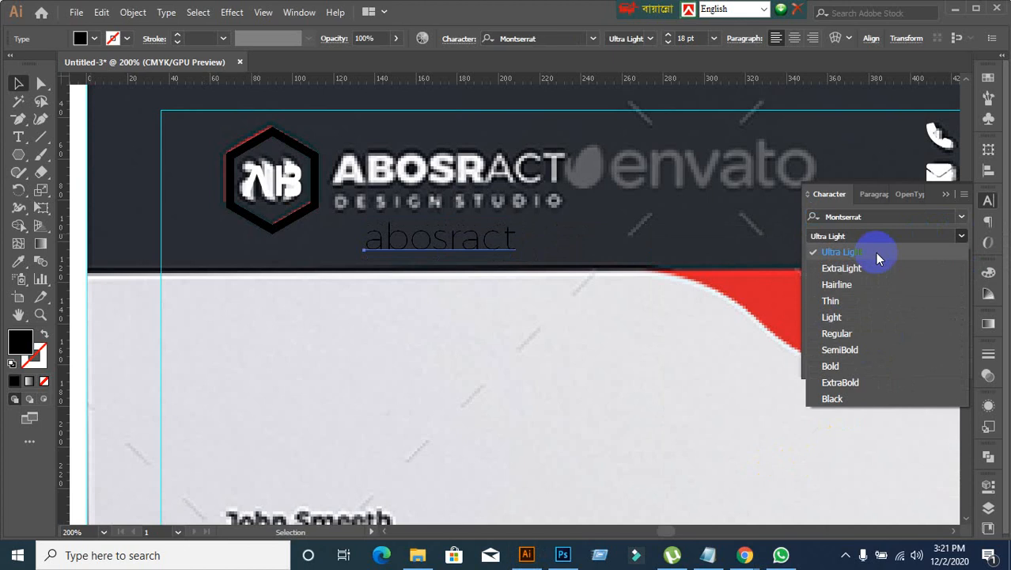
click(839, 383)
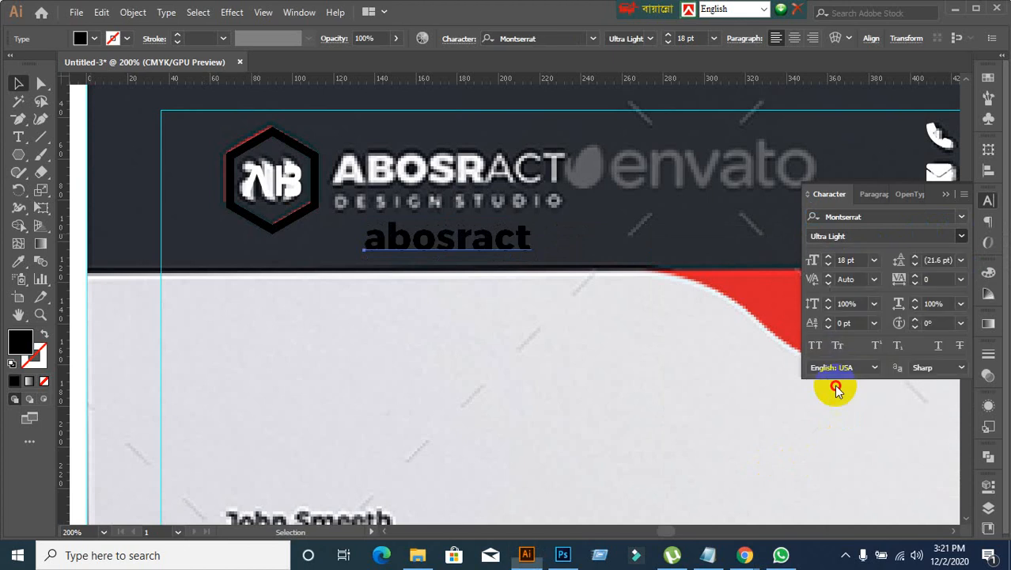
click(815, 346)
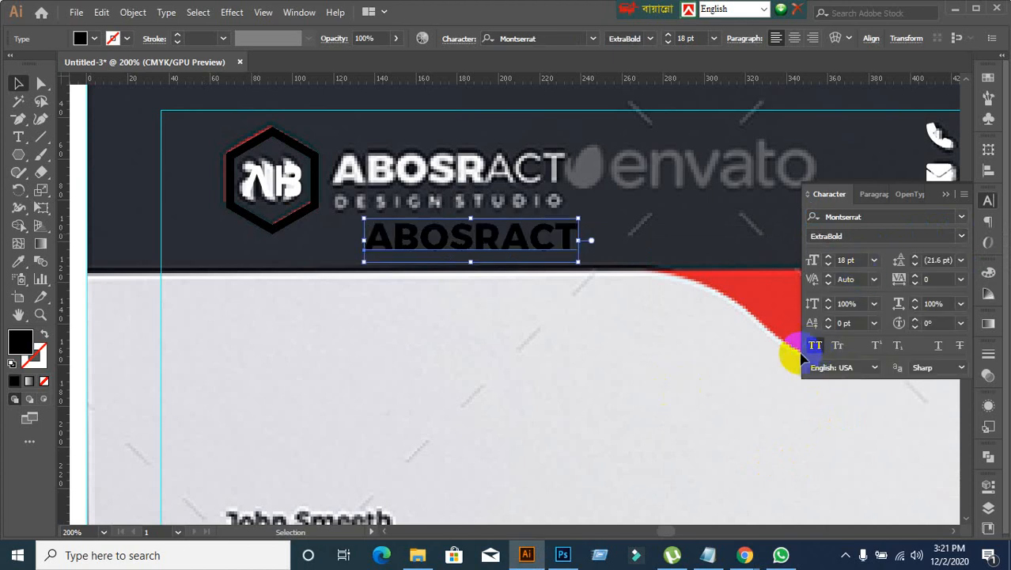
Step: Change the letters "ACT" at the end of the company name to the Regular weight
click(602, 348)
click(475, 243)
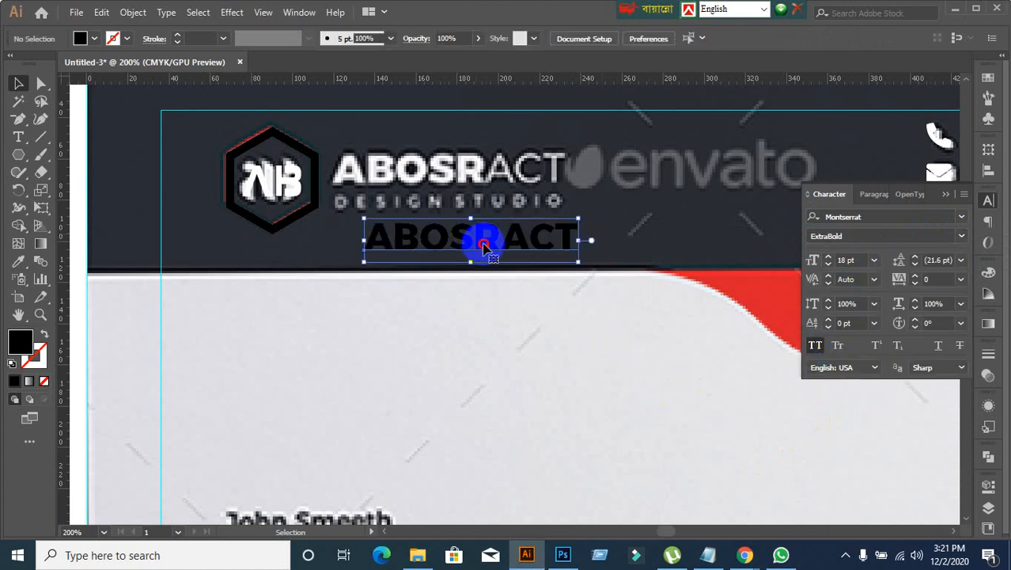
double_click(484, 247)
drag(501, 240, 583, 234)
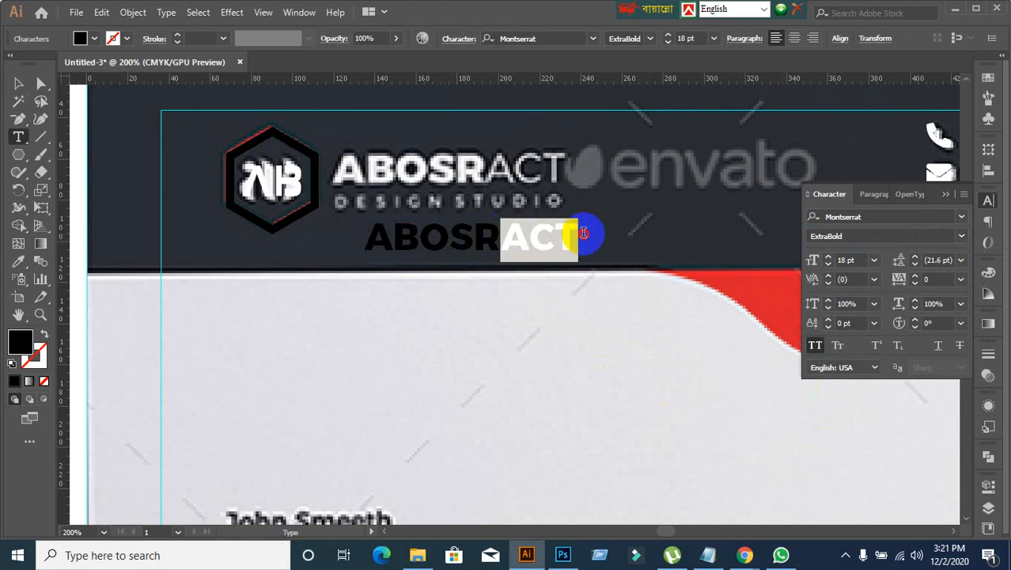
click(961, 241)
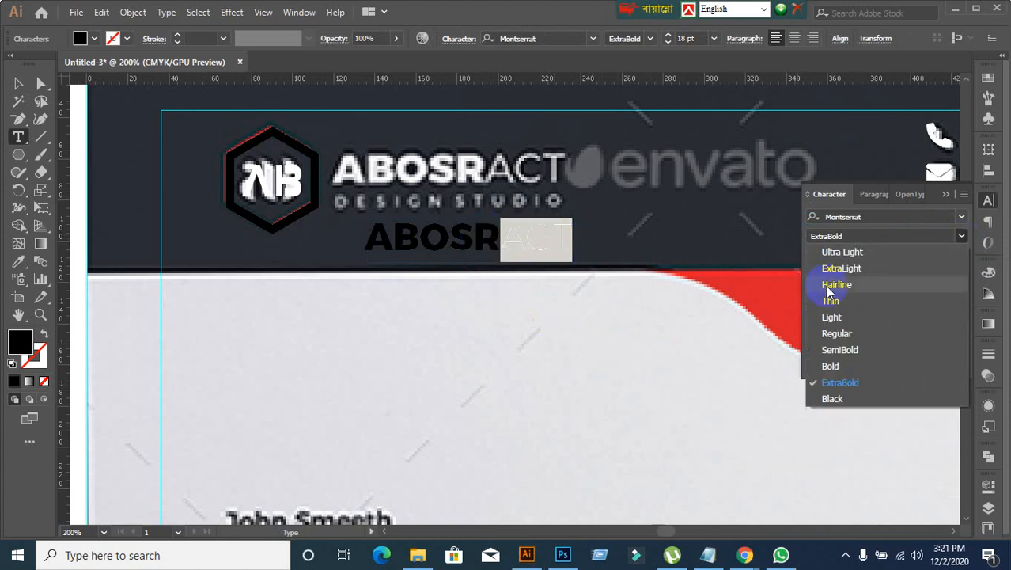
click(834, 334)
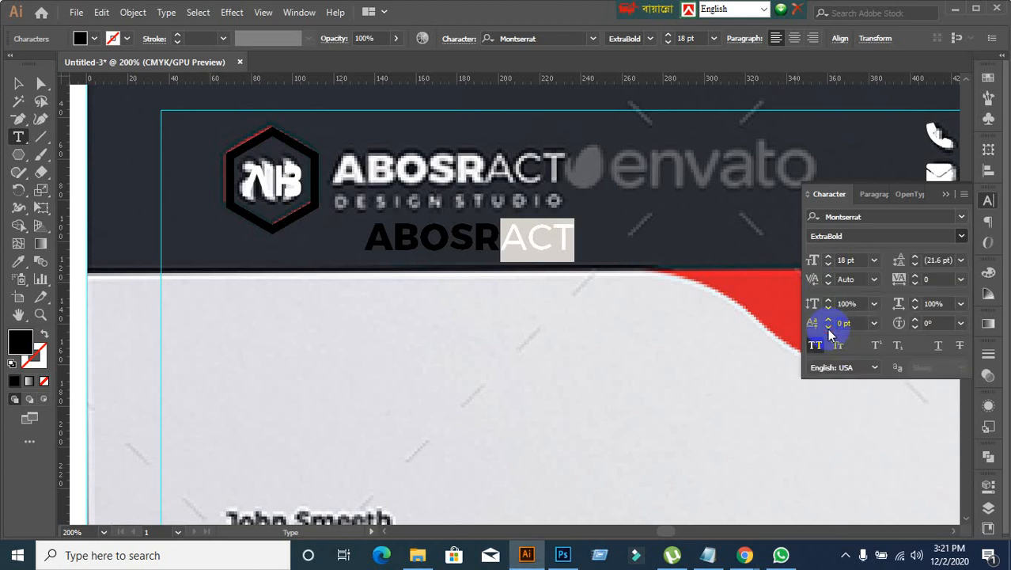
click(18, 83)
Step: Move the ABOSRACT text over the reference company name and enlarge it to 20 pt
click(192, 272)
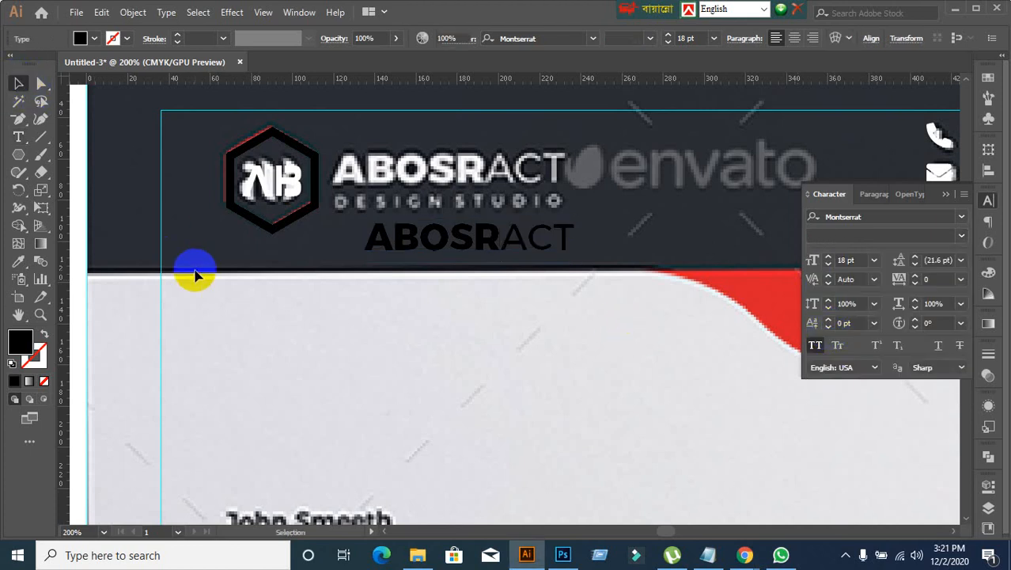
drag(448, 162, 437, 175)
click(861, 258)
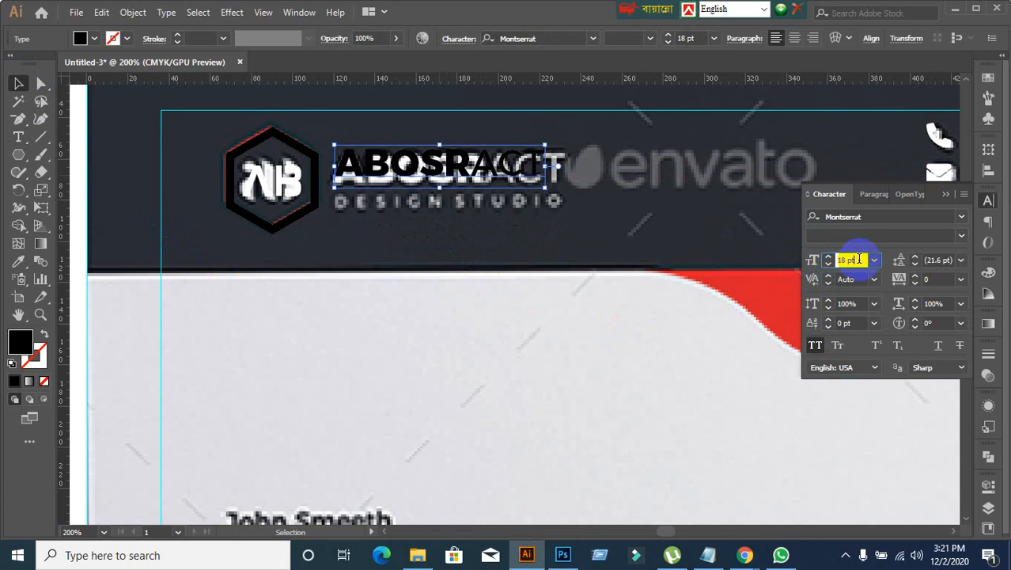
key(Up)
key(Up)
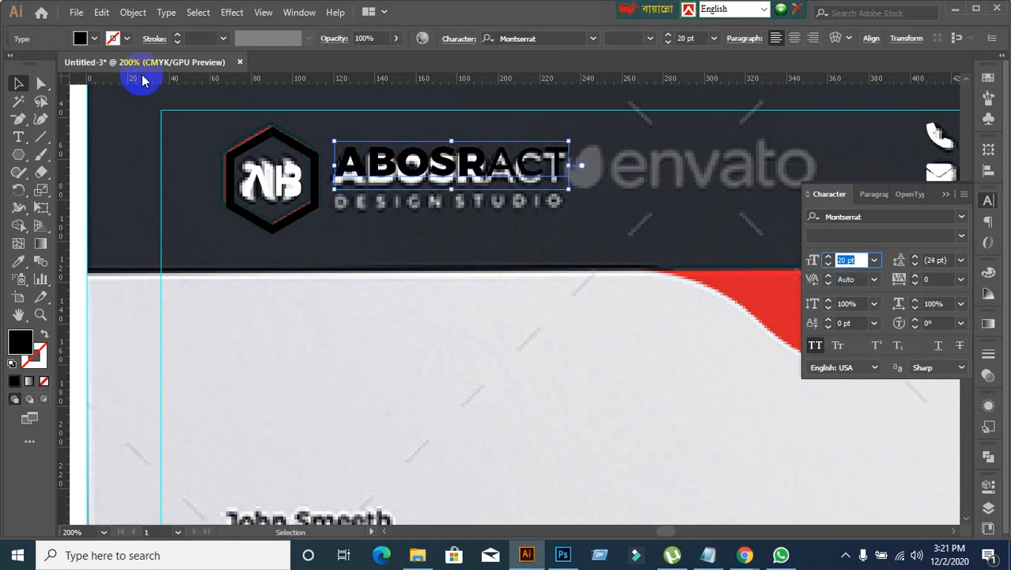
Step: Fill the ABOSRACT text with red and shift it slightly down onto the reference lettering
click(84, 38)
click(124, 62)
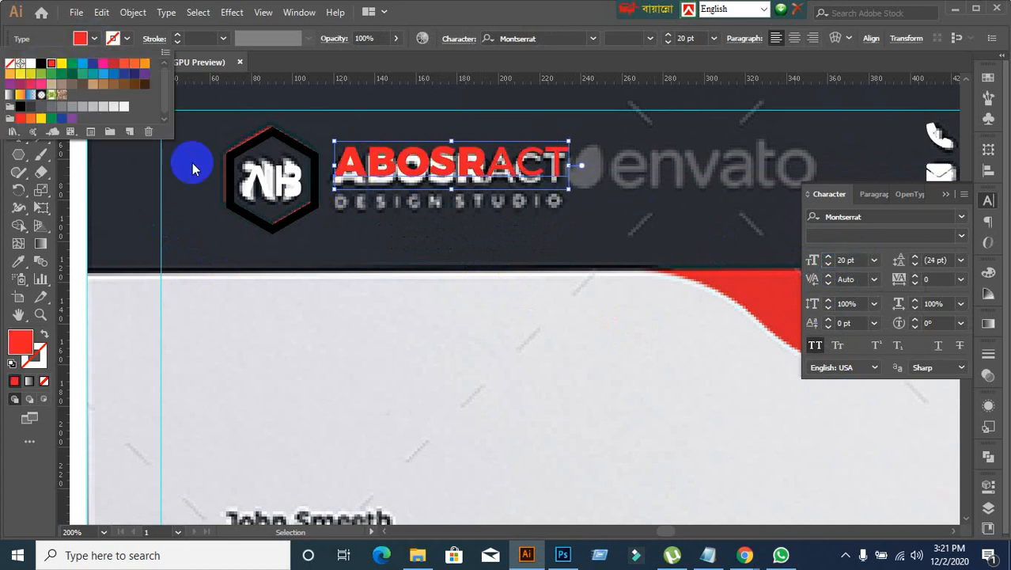
drag(417, 171, 418, 175)
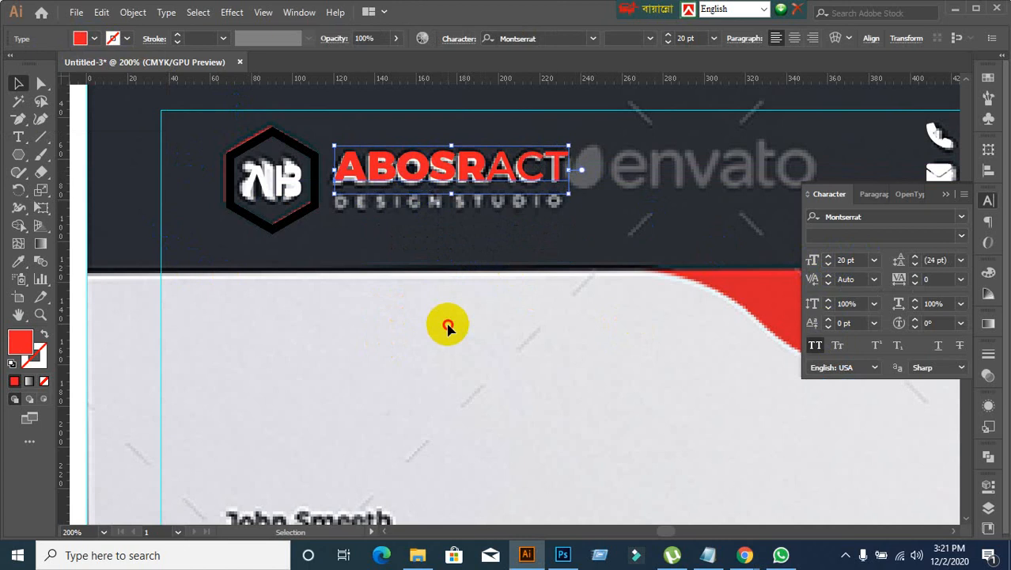
click(425, 355)
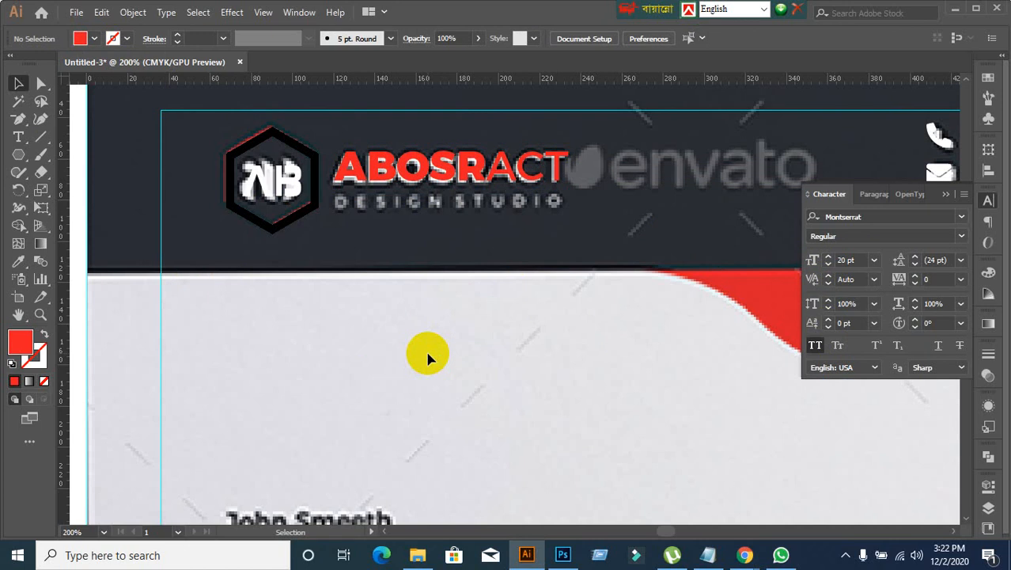
Step: Add the point text "DESIGN STUDIO" below the logo at the lower edge of the dark header
right_click(160, 170)
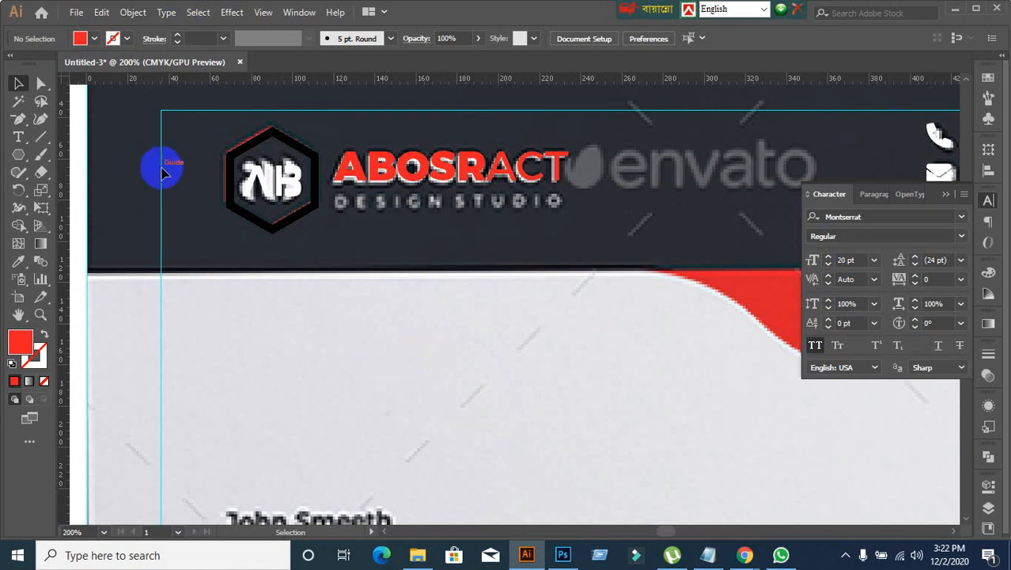
click(18, 137)
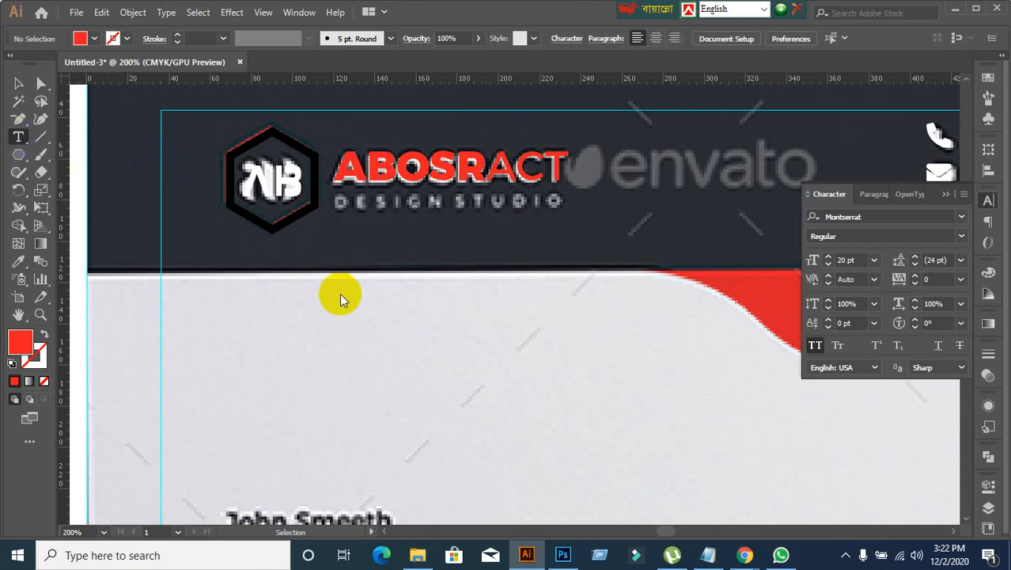
click(368, 282)
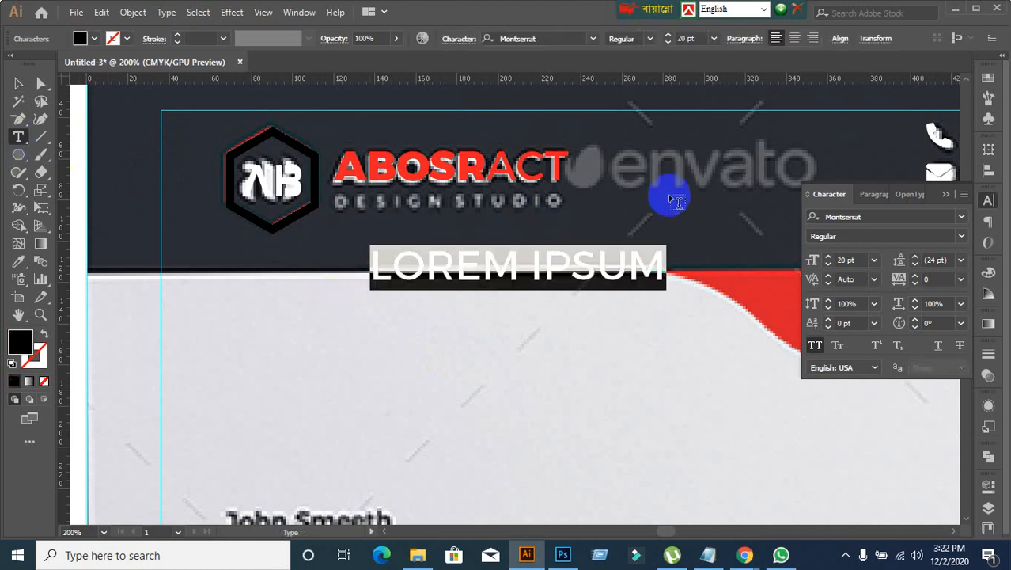
text(DE)
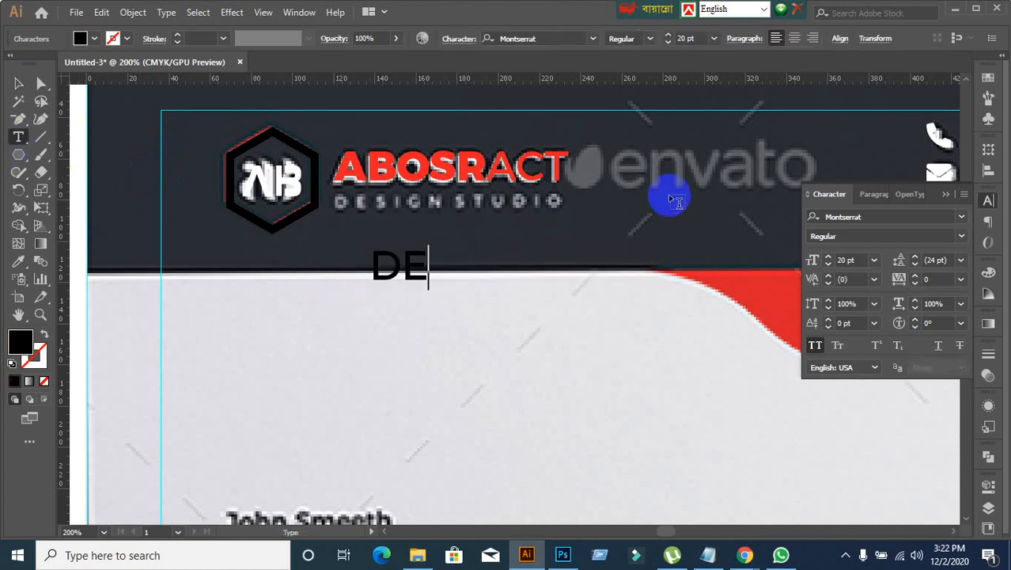
text(SIGN STU)
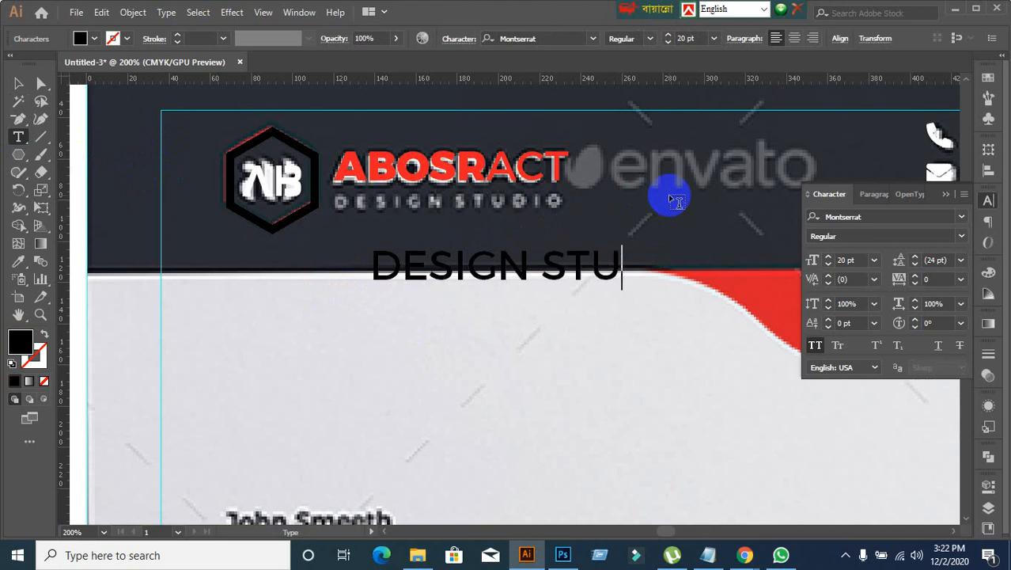
text(DIO)
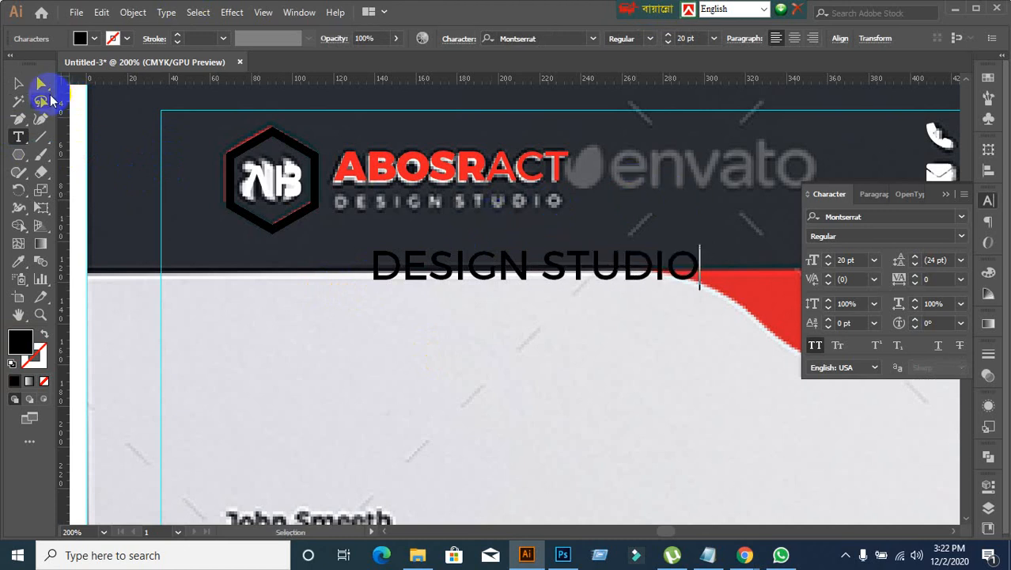
click(19, 85)
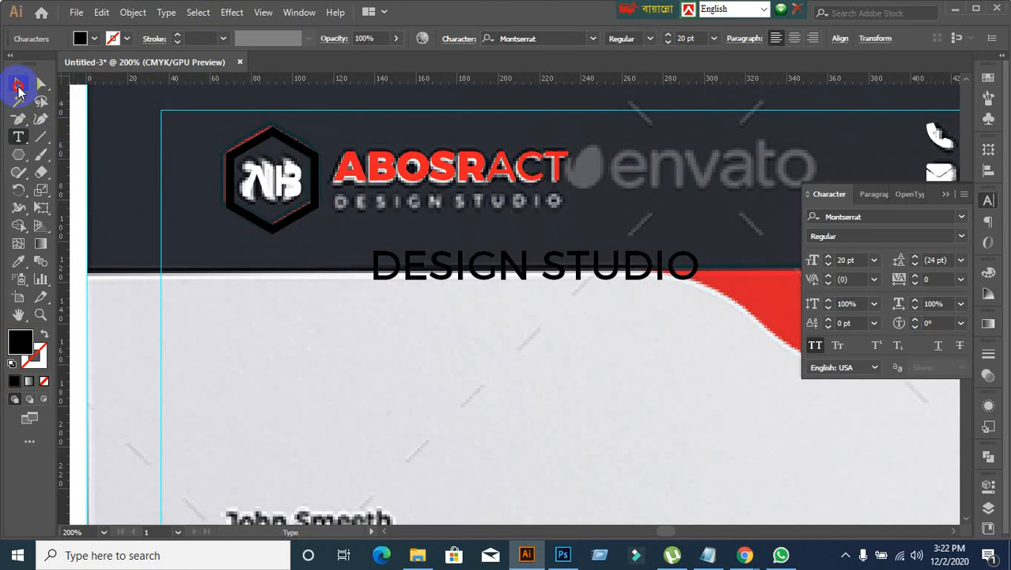
Step: Set the DESIGN STUDIO text to Montserrat Light at 9 pt and move it over the reference tagline
click(963, 239)
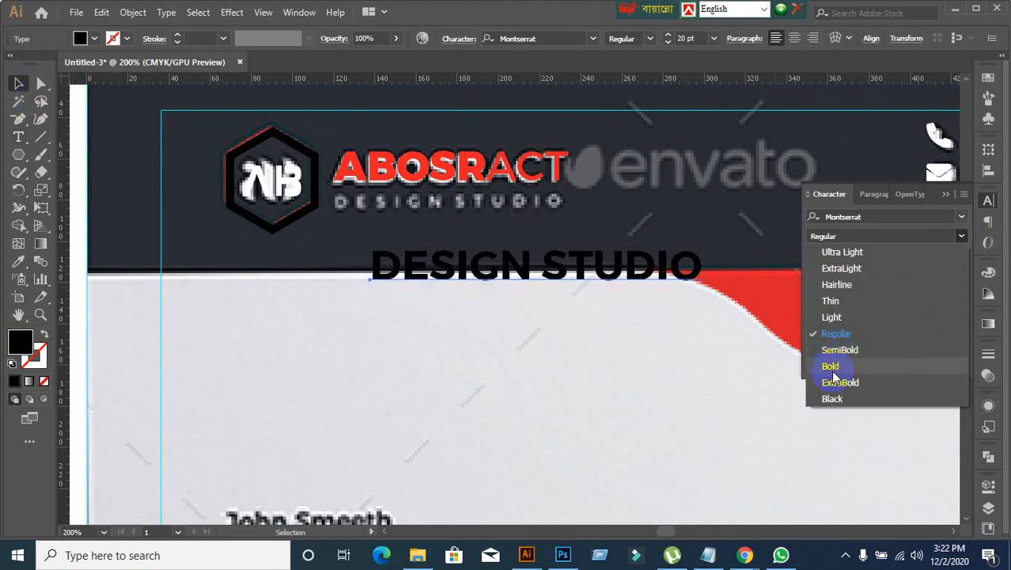
click(833, 317)
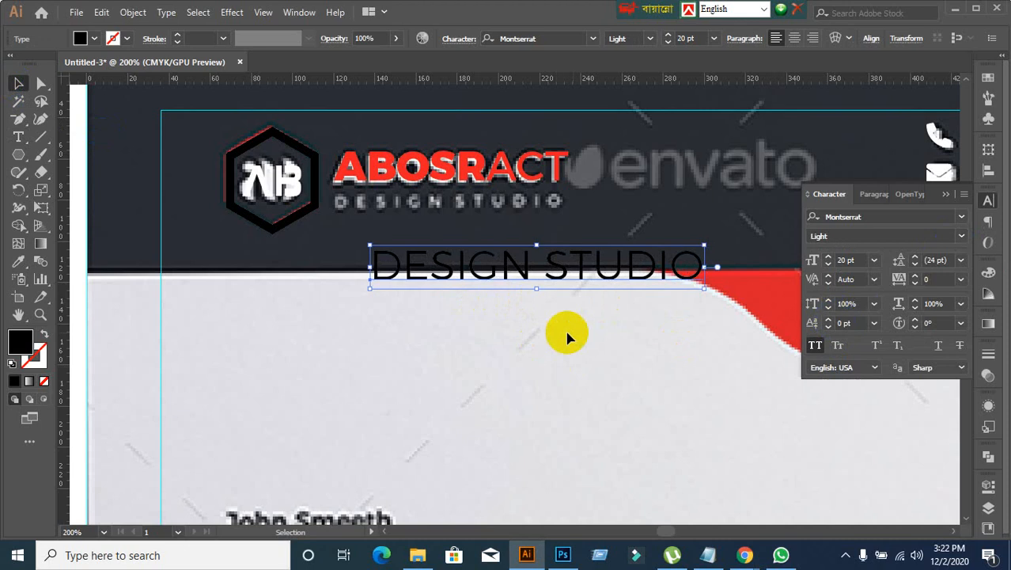
click(862, 260)
scroll(865, 261, down, 9)
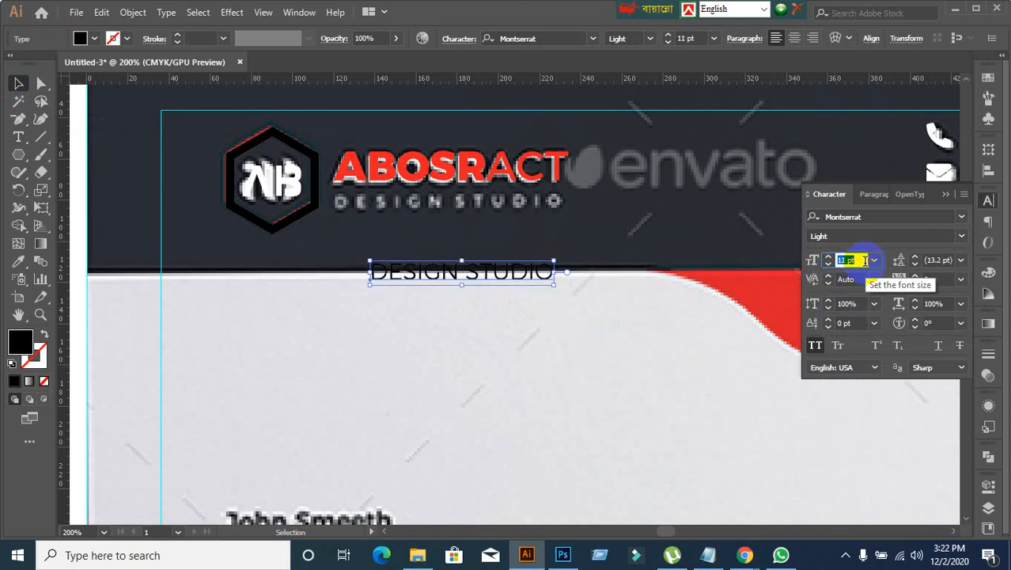
scroll(865, 261, down, 2)
drag(454, 281, 457, 210)
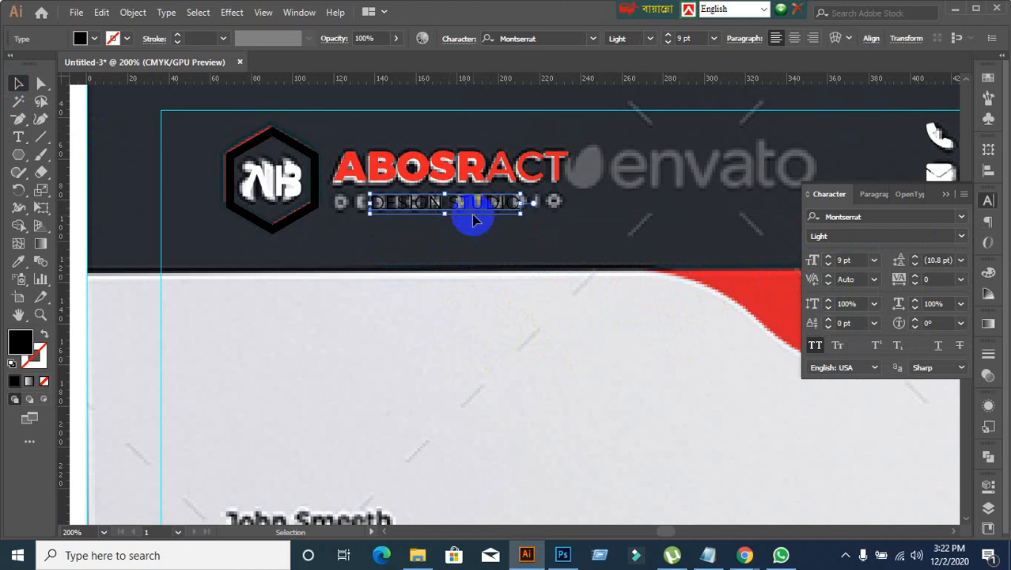
click(391, 161)
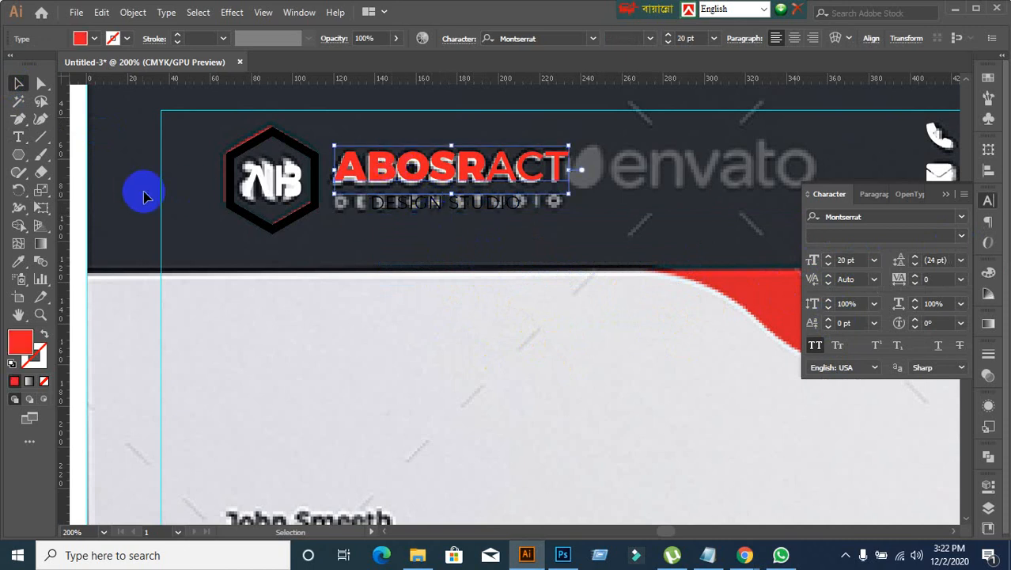
click(136, 176)
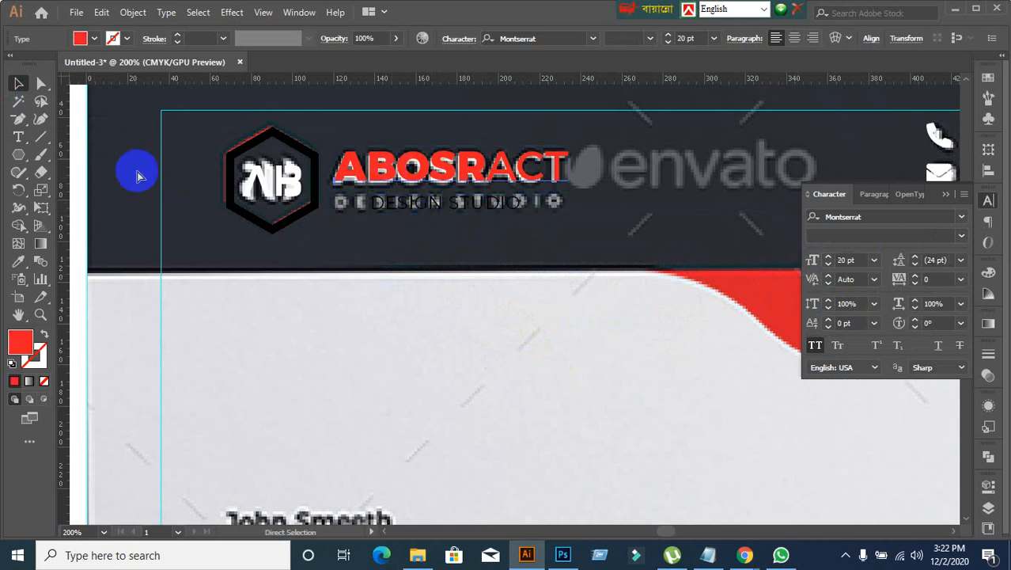
key(ctrl)
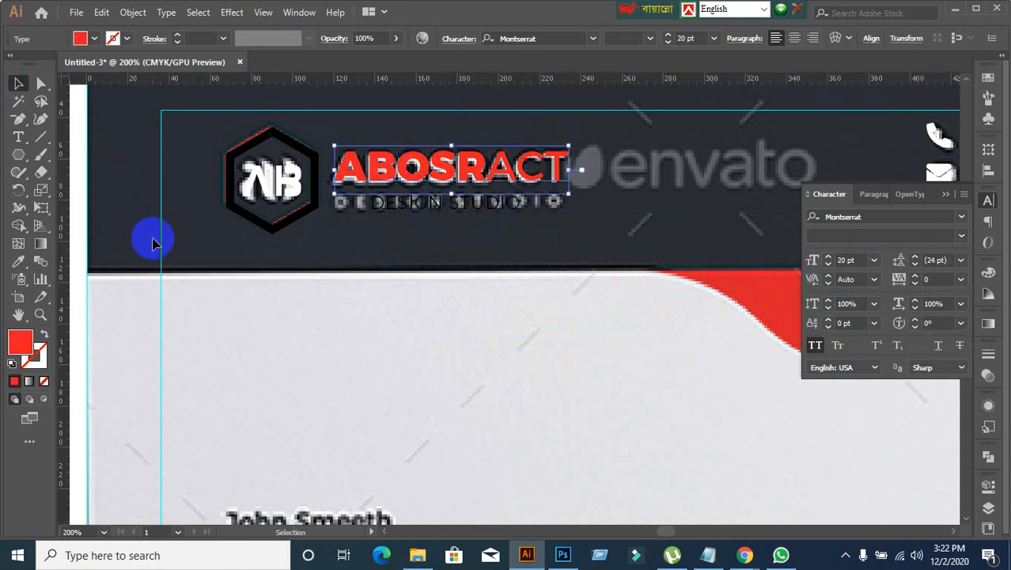
drag(67, 177, 336, 179)
click(336, 244)
key(Delete)
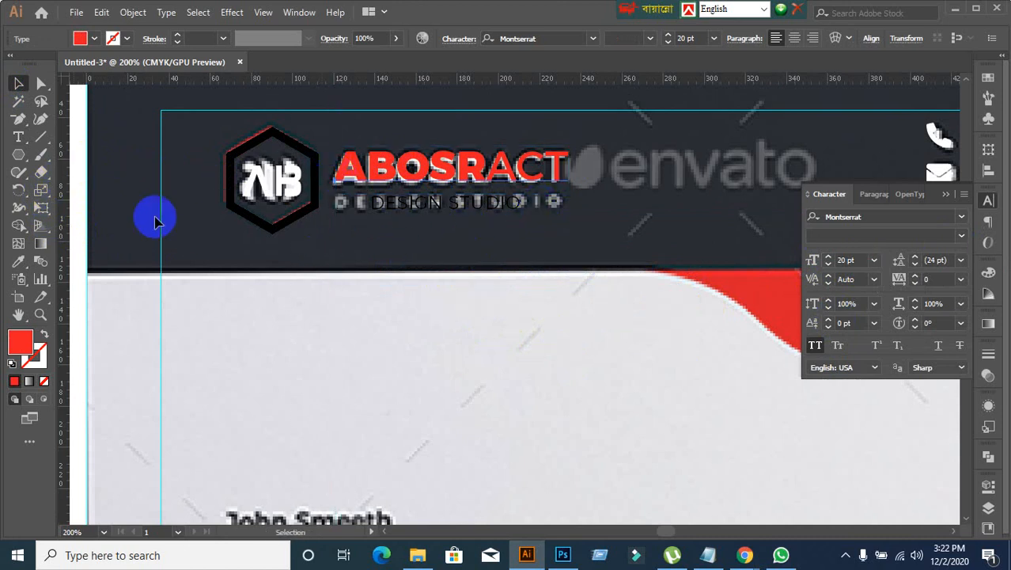
Step: Place vertical guides at the left and right edges of the ABOSRACT text
click(349, 181)
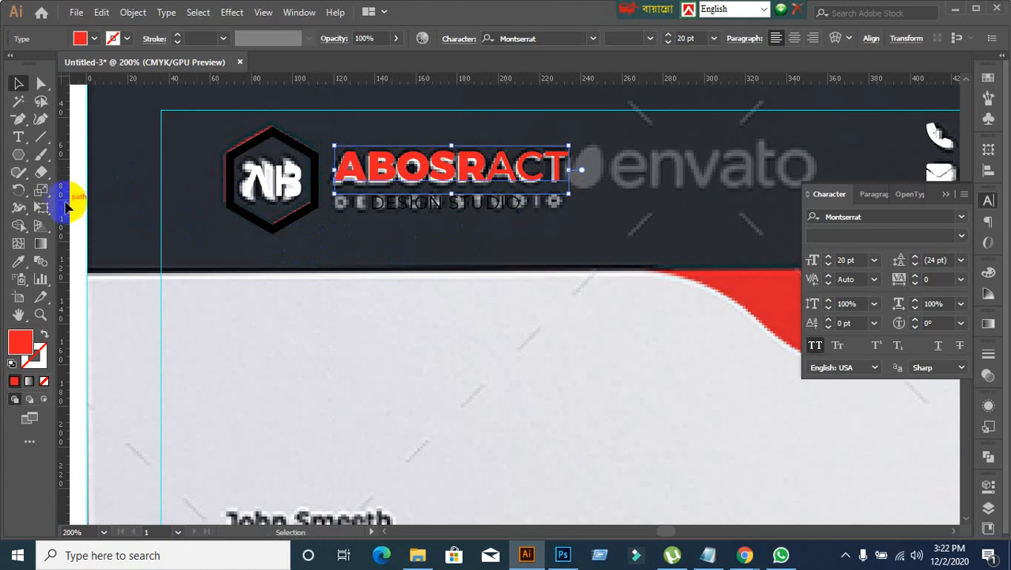
drag(68, 199, 336, 151)
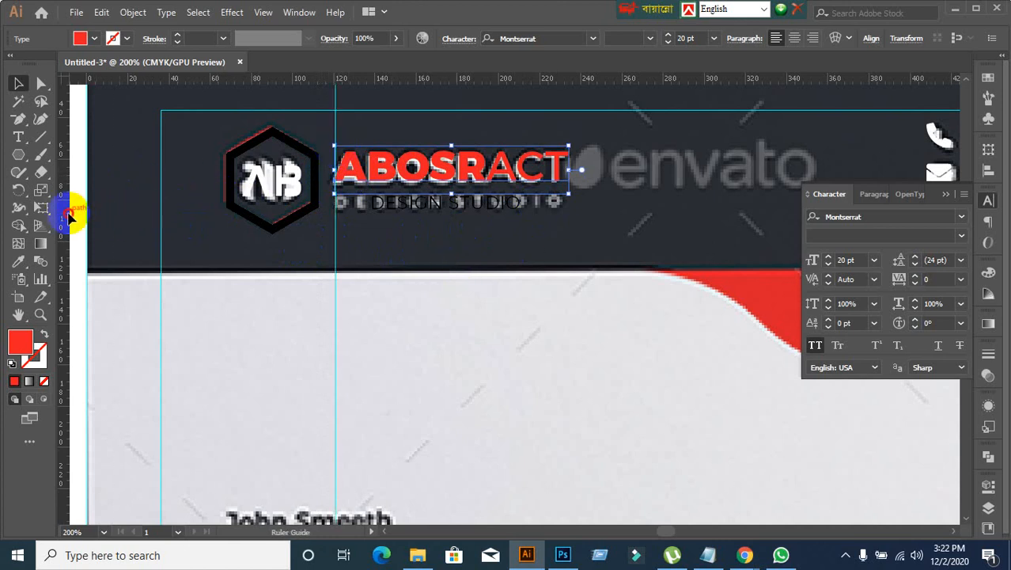
drag(70, 212, 571, 202)
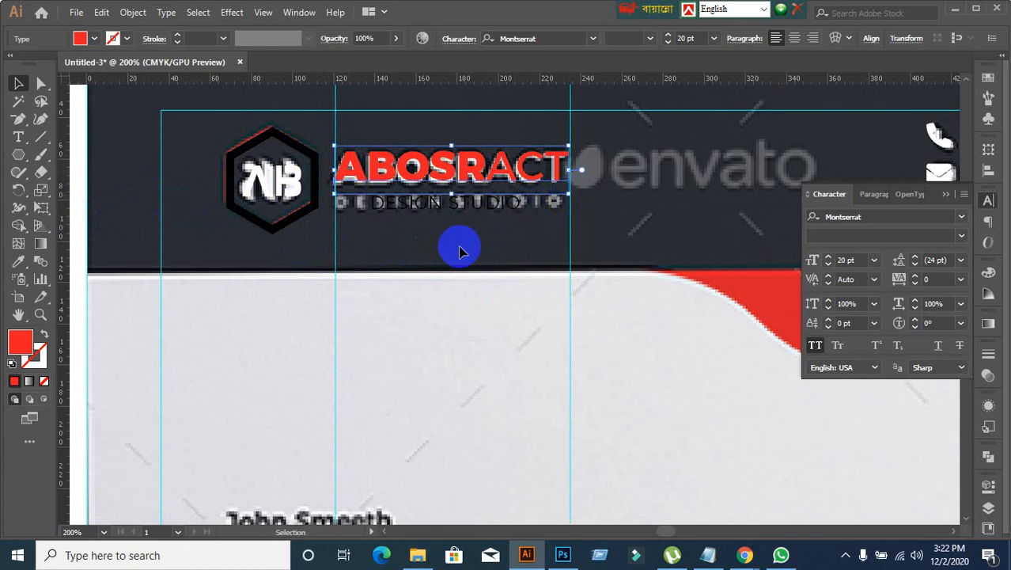
Step: Fill the DESIGN STUDIO text with red and move it so it starts at the first vertical guide under ABOSRACT
click(409, 208)
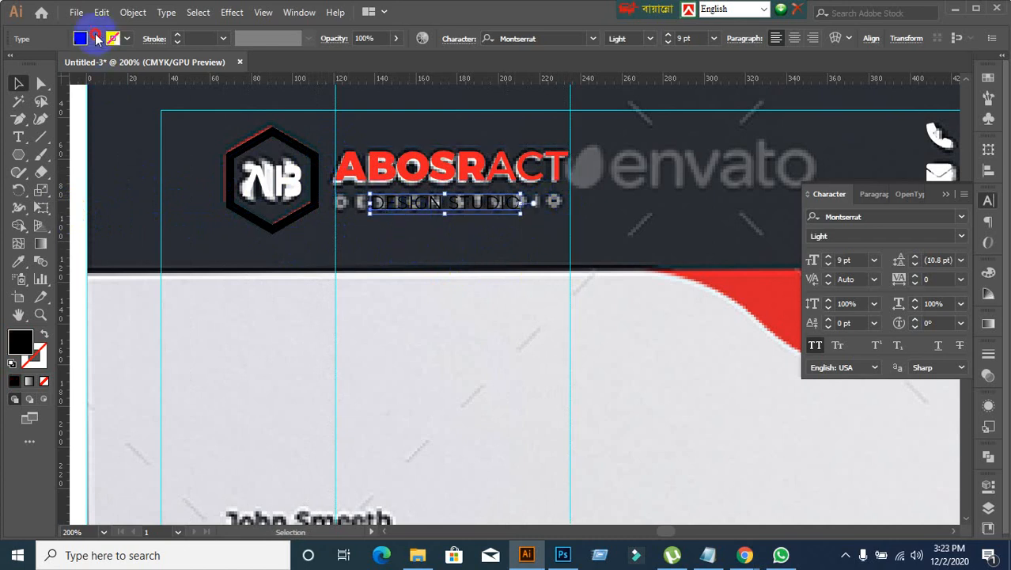
click(95, 39)
click(51, 66)
click(407, 230)
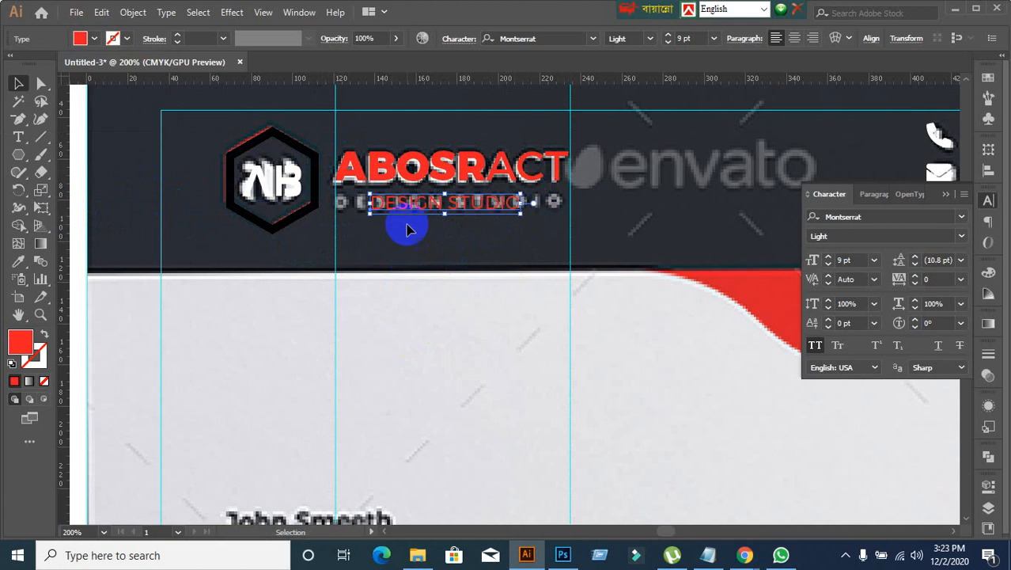
click(406, 255)
drag(395, 210, 370, 212)
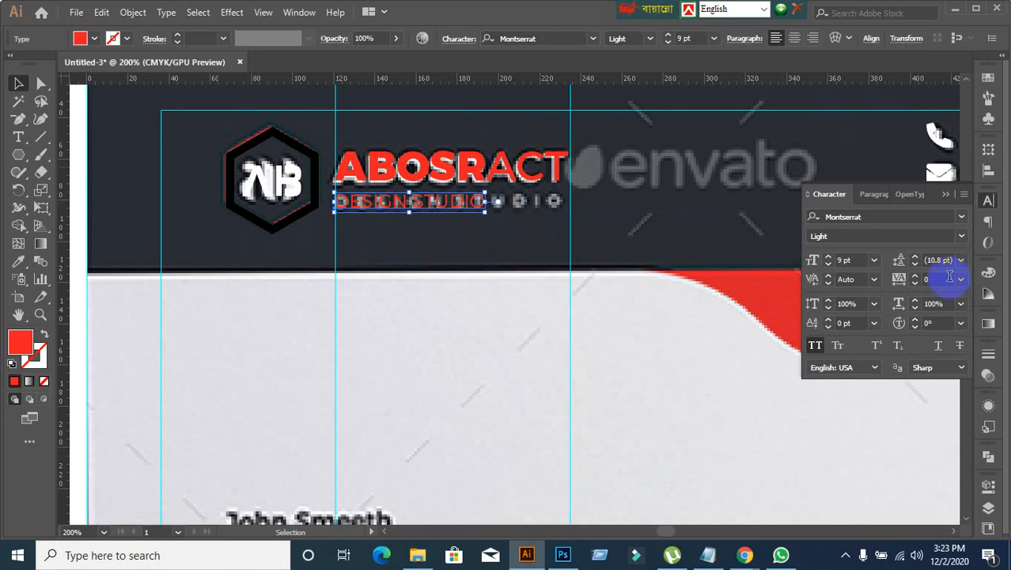
Step: Increase the tracking of the DESIGN STUDIO text to 372 so the tagline spans the two vertical guides
scroll(947, 277, up, 4)
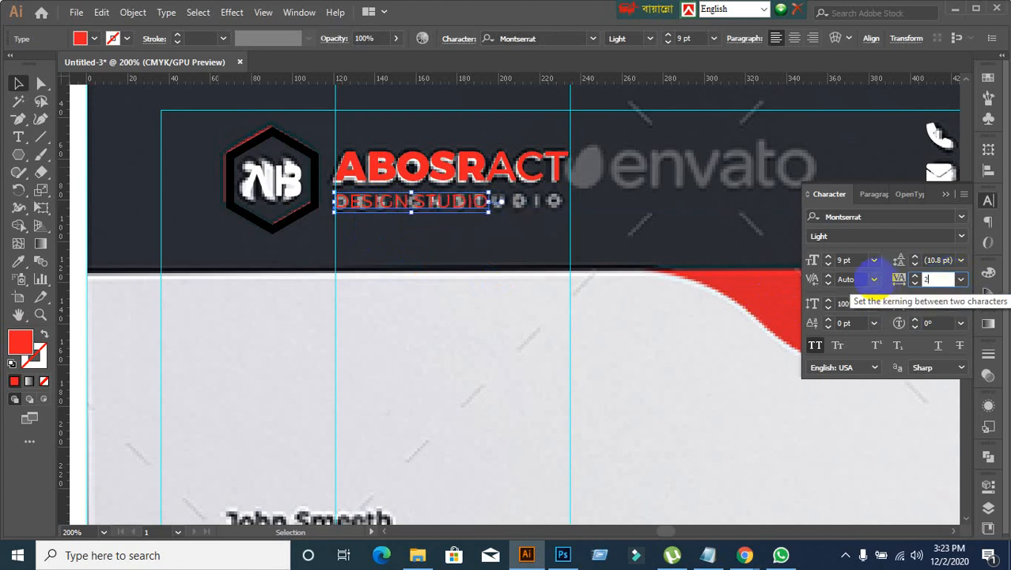
key(Return)
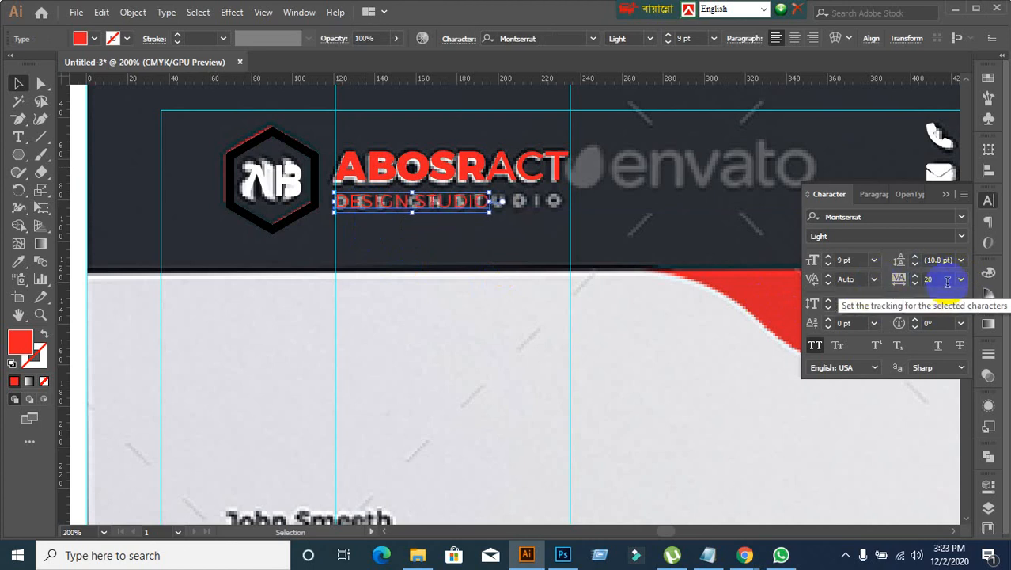
drag(946, 280, 875, 290)
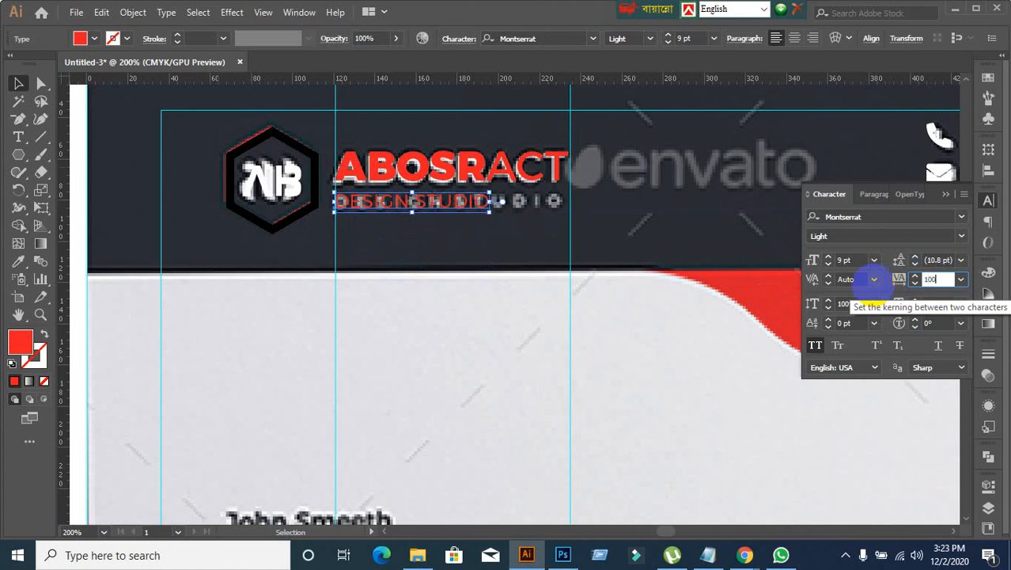
key(Return)
click(934, 279)
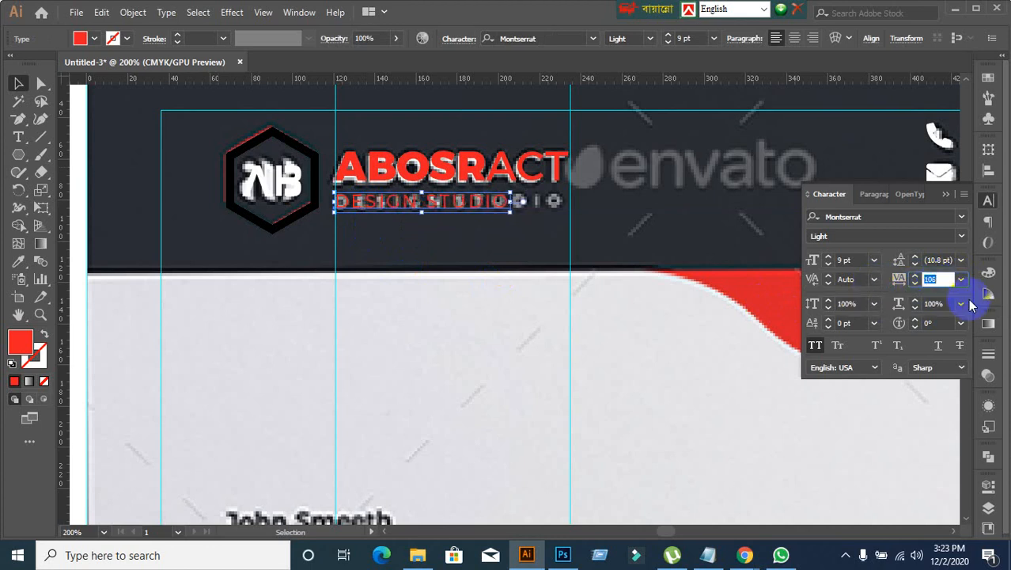
key(Up)
key(Up)
key(Up)
key(Up)
key(Up)
key(Up)
key(Up)
key(Up)
key(Up)
key(Up)
key(Up)
key(Up)
key(Up)
key(Up)
key(Up)
key(Up)
key(Up)
key(Up)
key(Up)
key(Up)
key(Up)
key(Up)
key(Up)
key(Up)
key(Up)
key(Up)
key(Up)
key(Up)
key(Up)
key(Up)
key(Up)
key(Up)
key(Up)
key(Up)
key(Up)
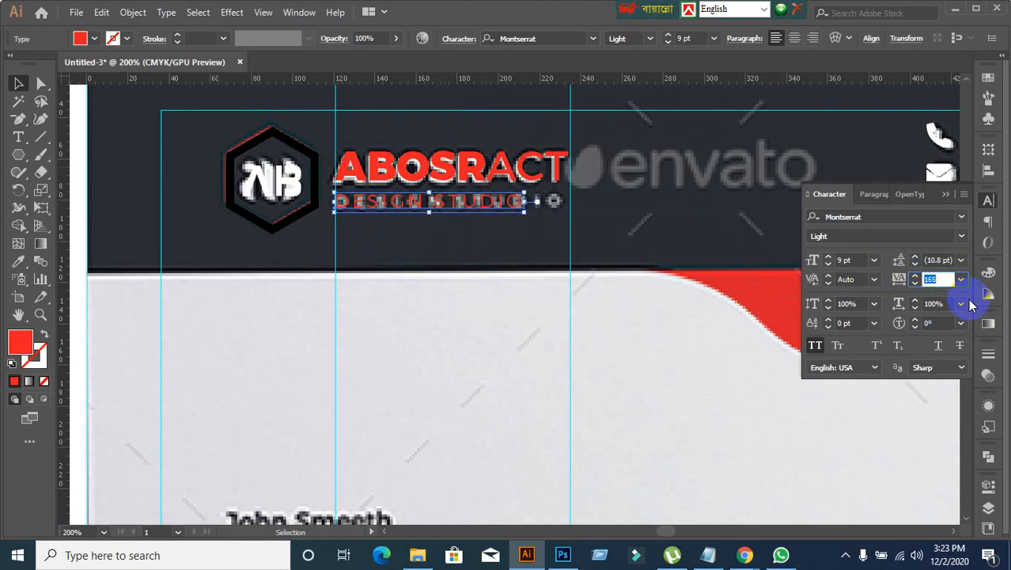
key(Up)
key(Up)
key(Up)
key(Up)
key(Up)
key(Up)
key(Up)
key(Up)
key(Up)
key(Up)
key(Up)
key(Up)
key(Up)
key(Up)
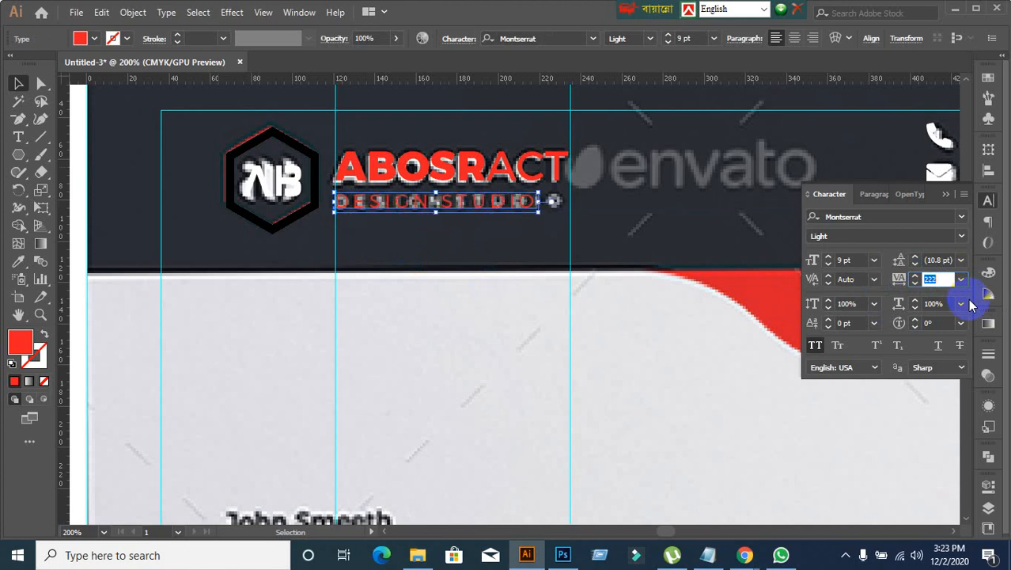
key(Up)
key(Up)
key(Up)
key(Up)
key(Up)
key(Up)
key(Up)
key(Up)
key(Up)
key(Up)
key(Up)
key(Up)
key(Up)
key(Up)
key(Up)
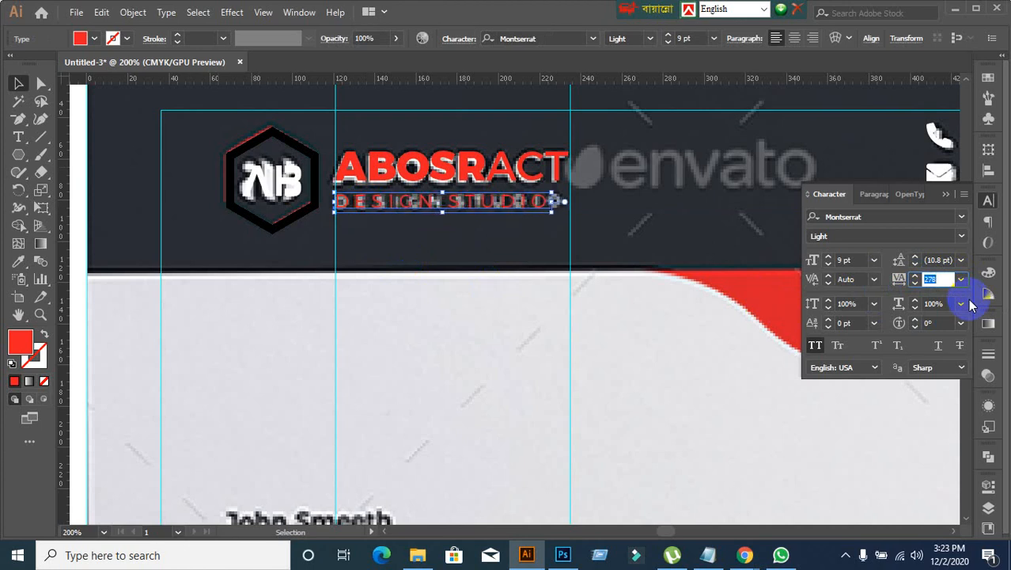
key(Up)
key(Up)
key(Up)
key(Up)
key(Up)
key(Up)
key(Up)
key(Up)
key(Up)
key(Up)
key(Up)
key(Up)
key(Up)
key(Up)
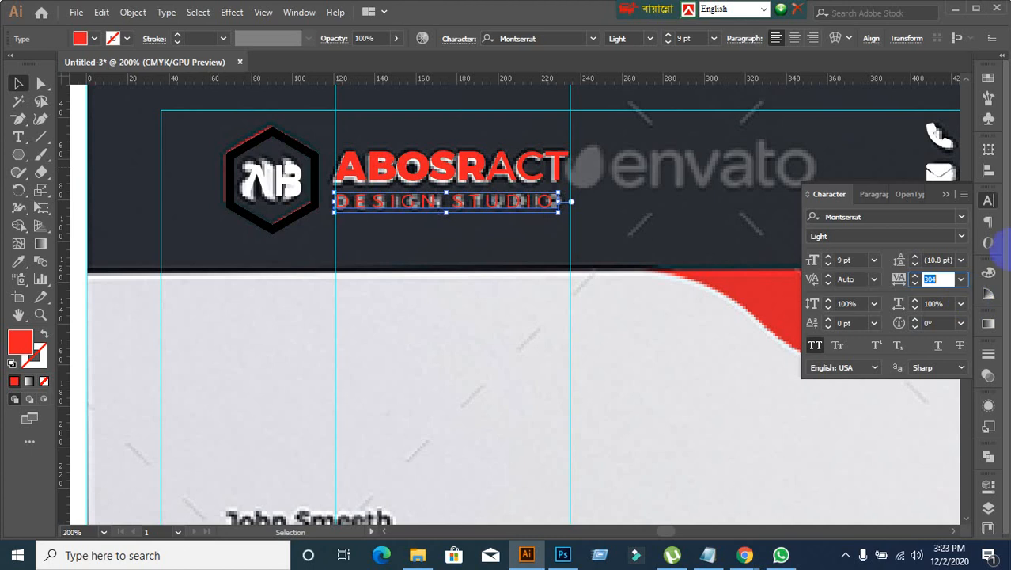
key(Up)
key(Up)
key(Up)
key(Up)
key(Up)
key(Up)
key(Up)
key(Up)
key(Up)
key(Up)
key(Up)
key(Up)
key(Up)
key(Up)
key(Up)
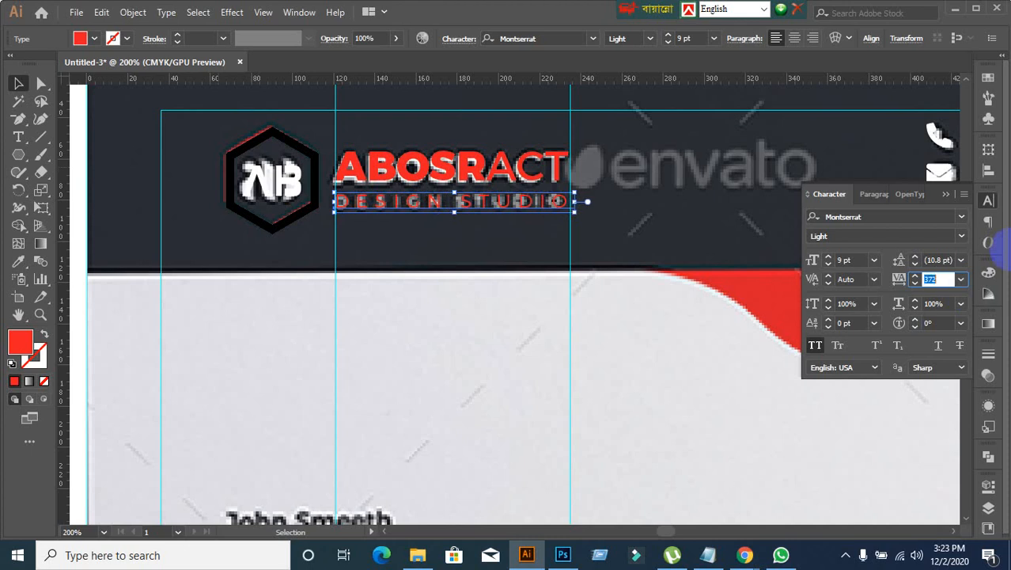
click(442, 307)
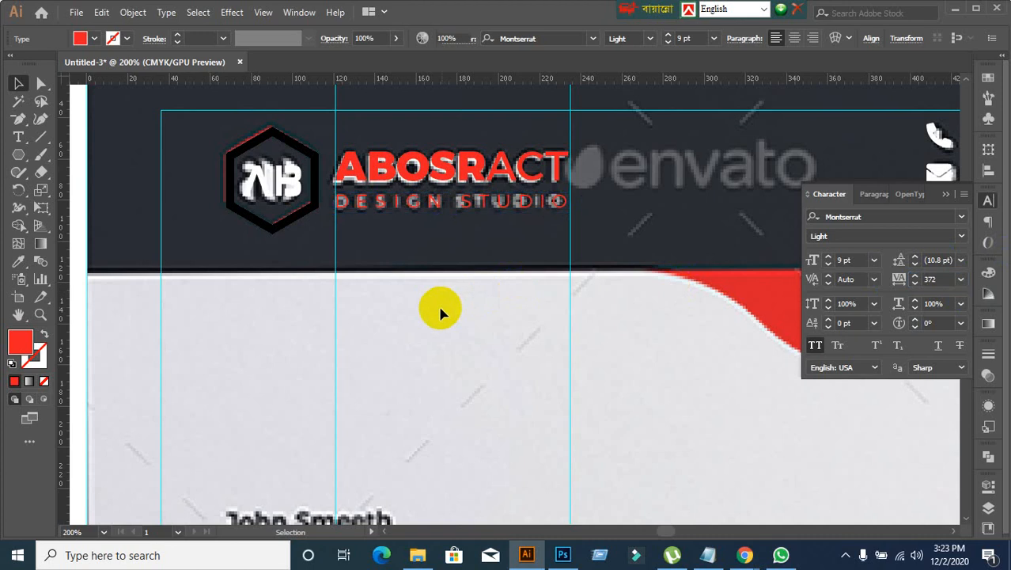
Step: Unlock all objects and move the reference letterhead image off the artboard onto the canvas to its left
click(18, 83)
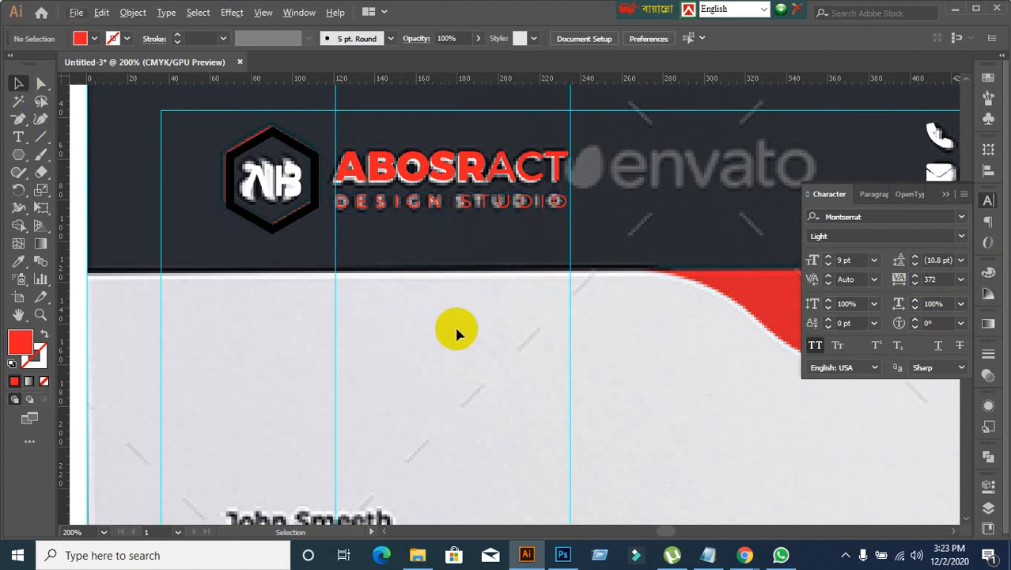
key(ctrl+minus)
key(ctrl+minus)
key(ctrl+minus)
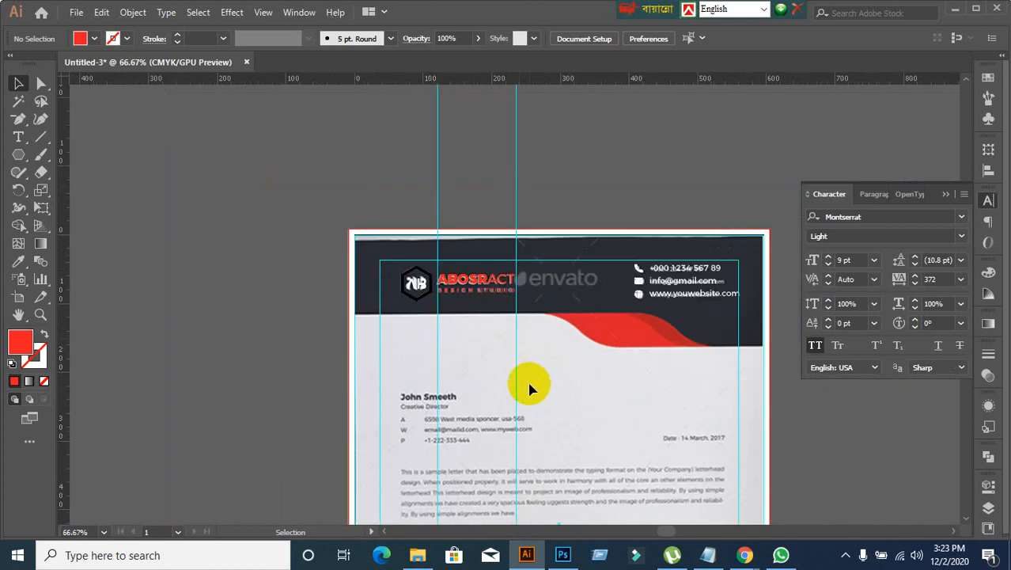
drag(529, 386, 559, 219)
key(ctrl+alt+2)
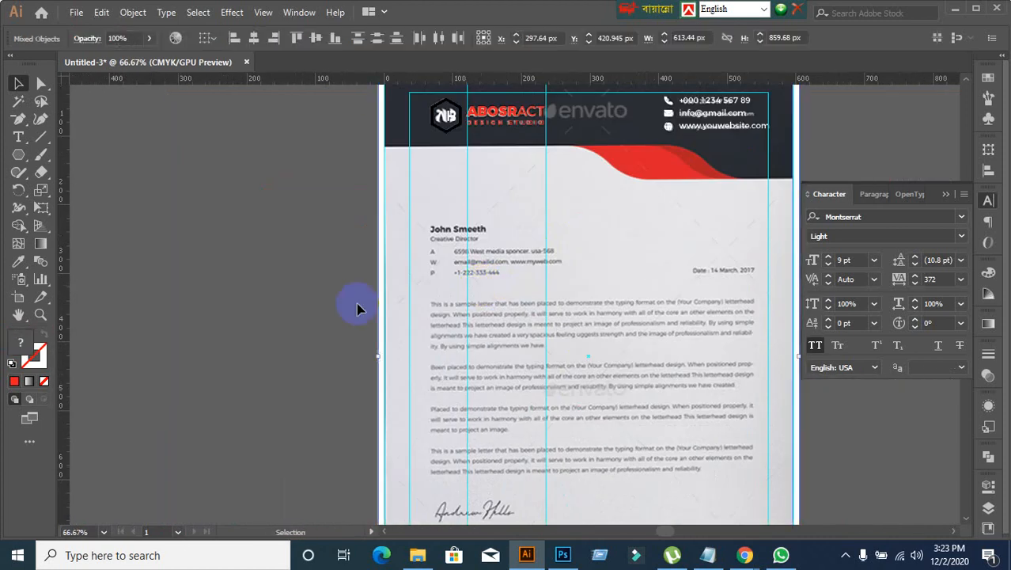
click(299, 306)
scroll(304, 306, down, 1)
drag(527, 241, 127, 204)
click(328, 288)
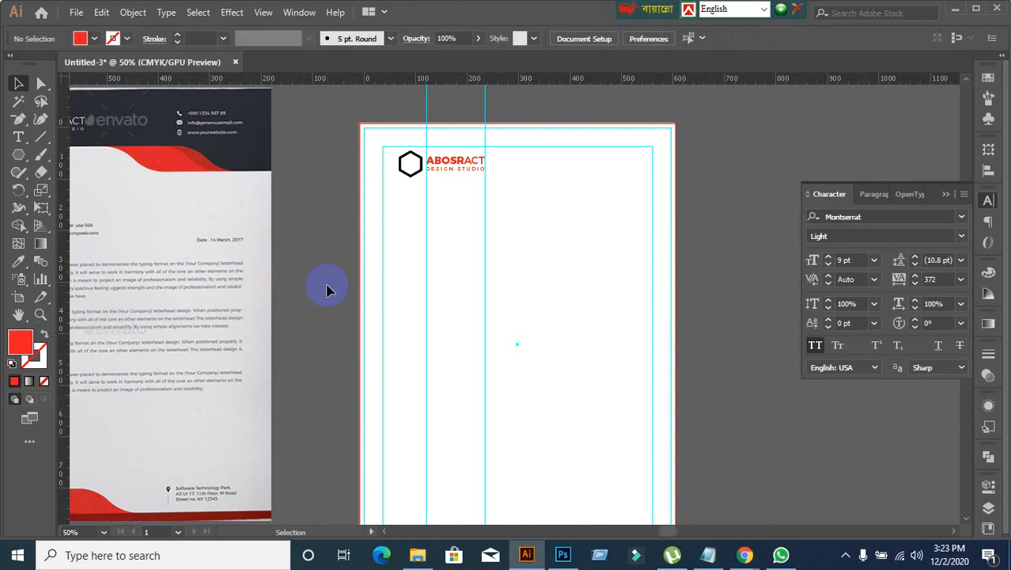
Step: Show all hidden artwork of the letterhead and deselect it
key(ctrl+alt+3)
click(340, 275)
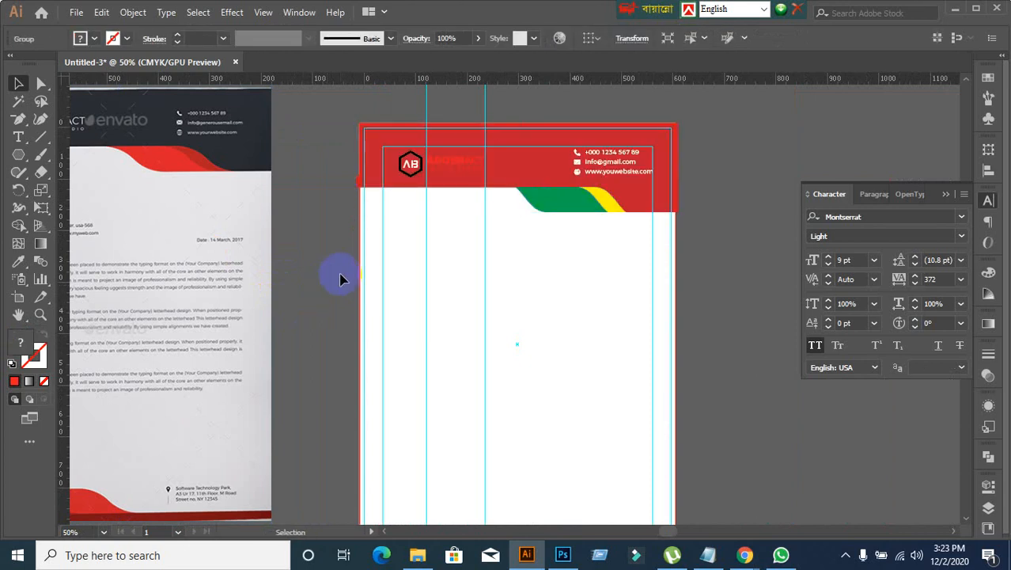
scroll(340, 274, down, 1)
drag(255, 286, 316, 318)
scroll(328, 230, up, 1)
Step: Recolour the grouped header shapes with the dark navy sampled from the reference letterhead's header
click(542, 219)
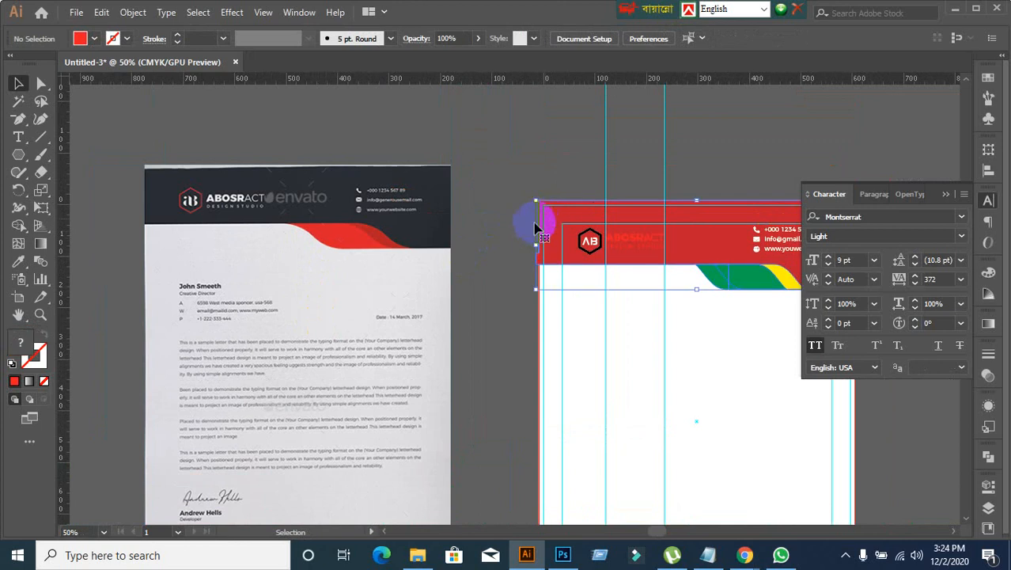
click(17, 260)
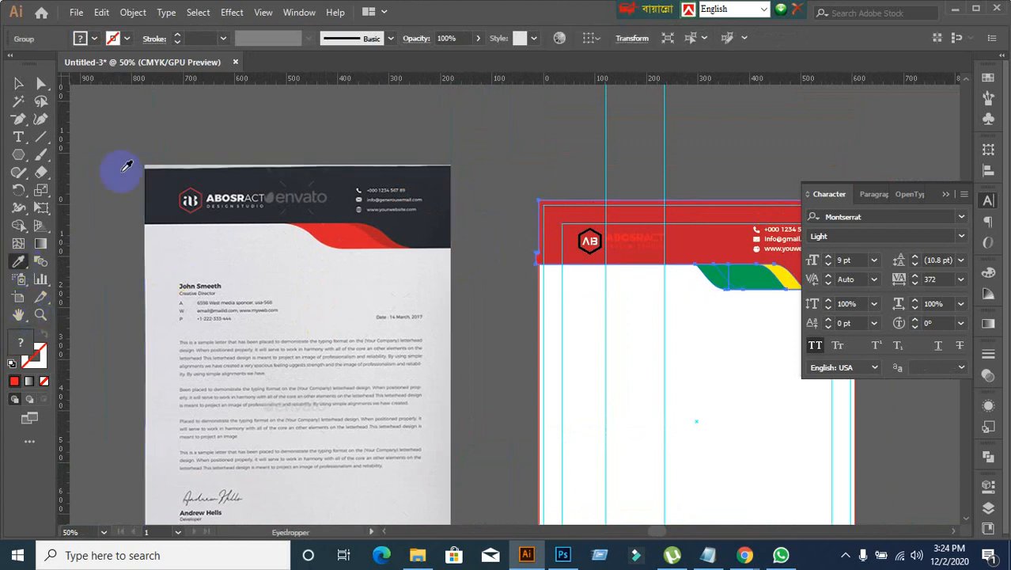
click(163, 167)
click(18, 84)
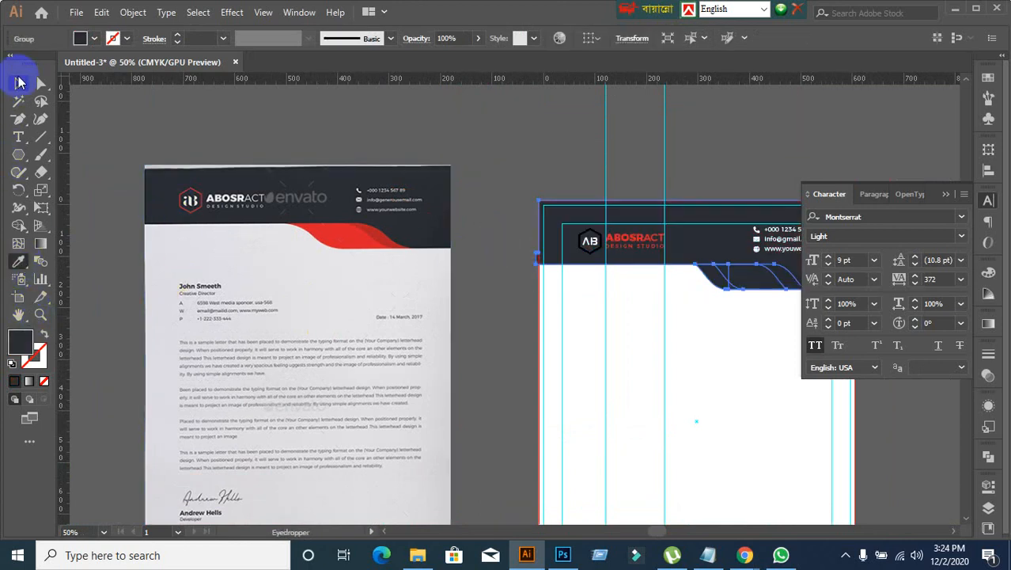
click(479, 309)
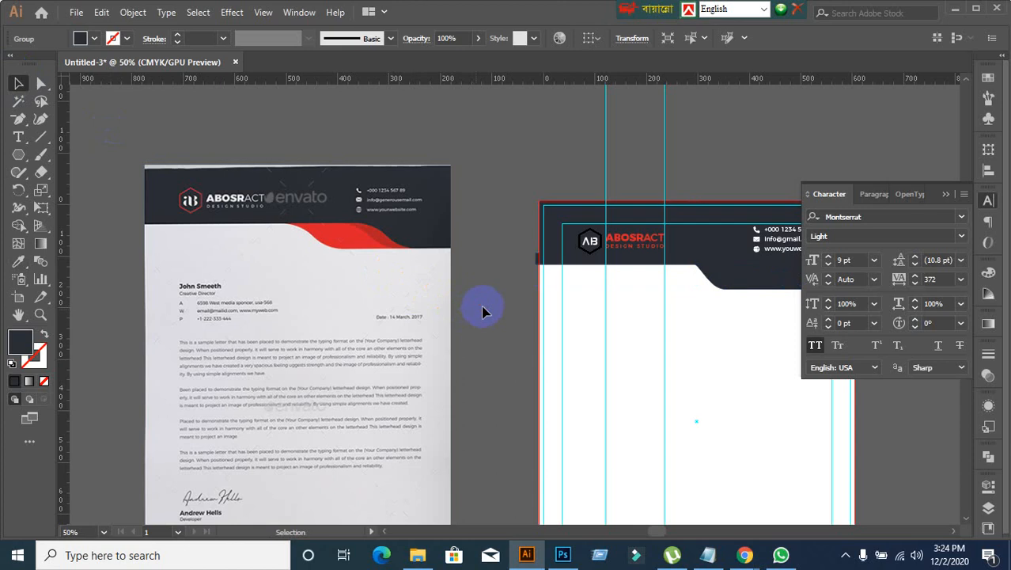
Step: Expand the fill and stroke of the logo hexagon into shapes
scroll(552, 305, up, 1)
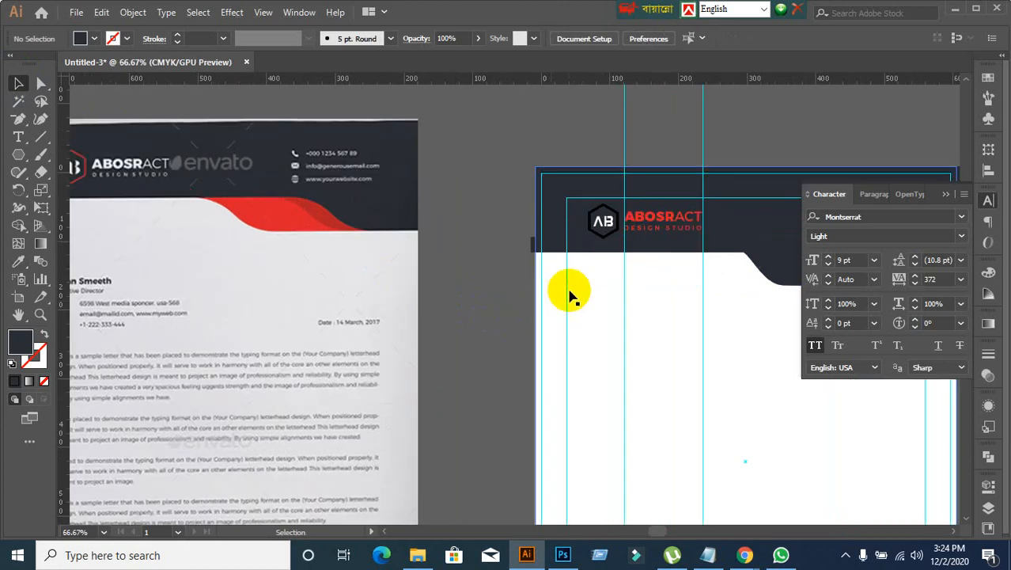
click(606, 240)
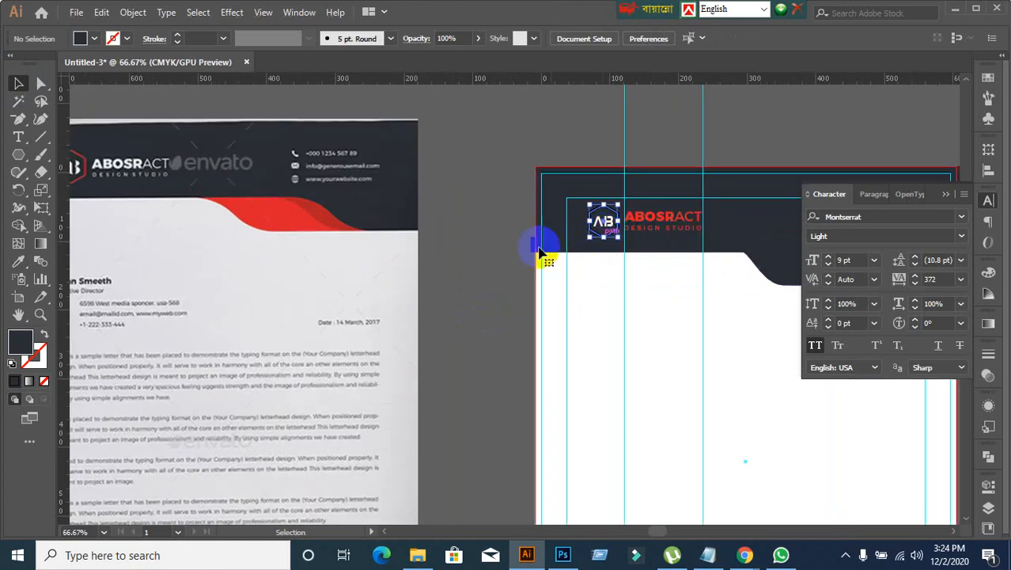
click(133, 13)
click(195, 179)
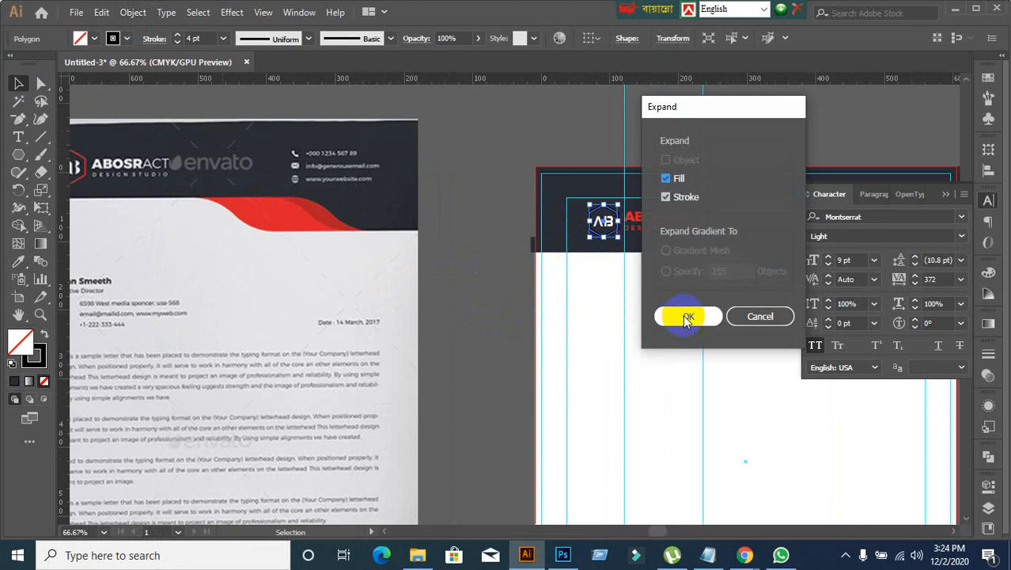
click(684, 314)
click(548, 297)
Step: Centre the AB text and the hexagon on each other horizontally and vertically
scroll(605, 227, up, 2)
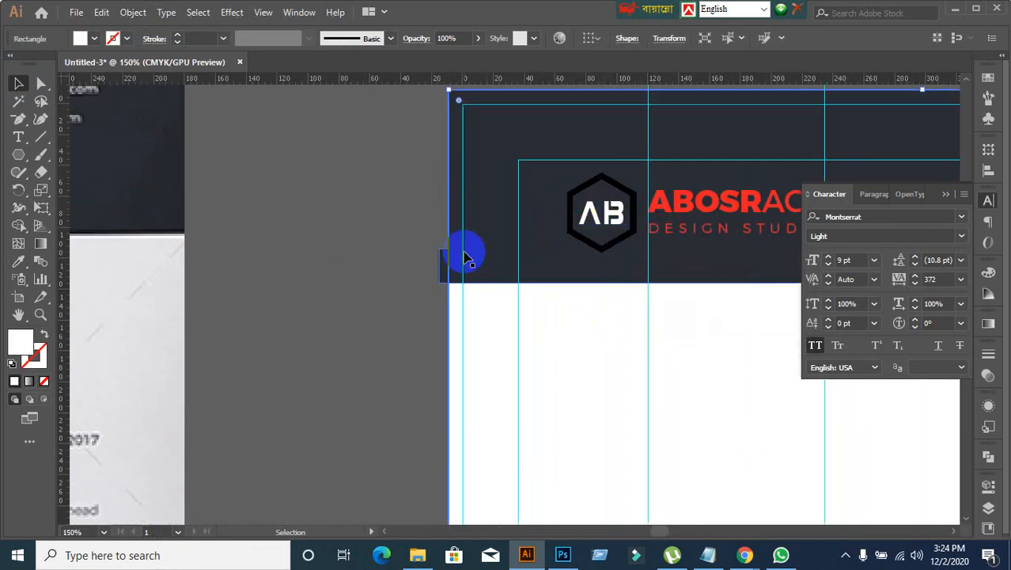
click(394, 246)
click(589, 218)
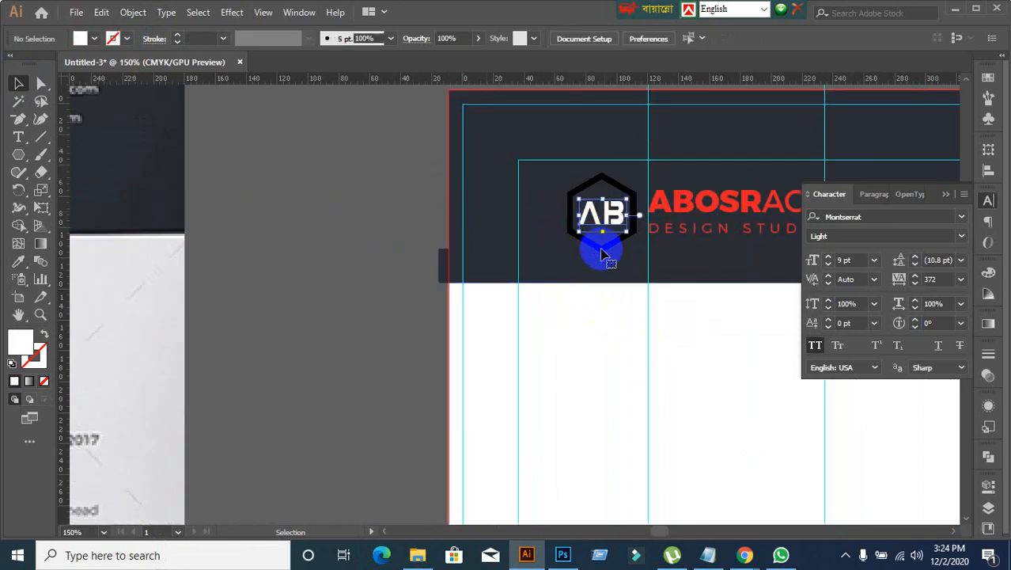
shift+click(603, 252)
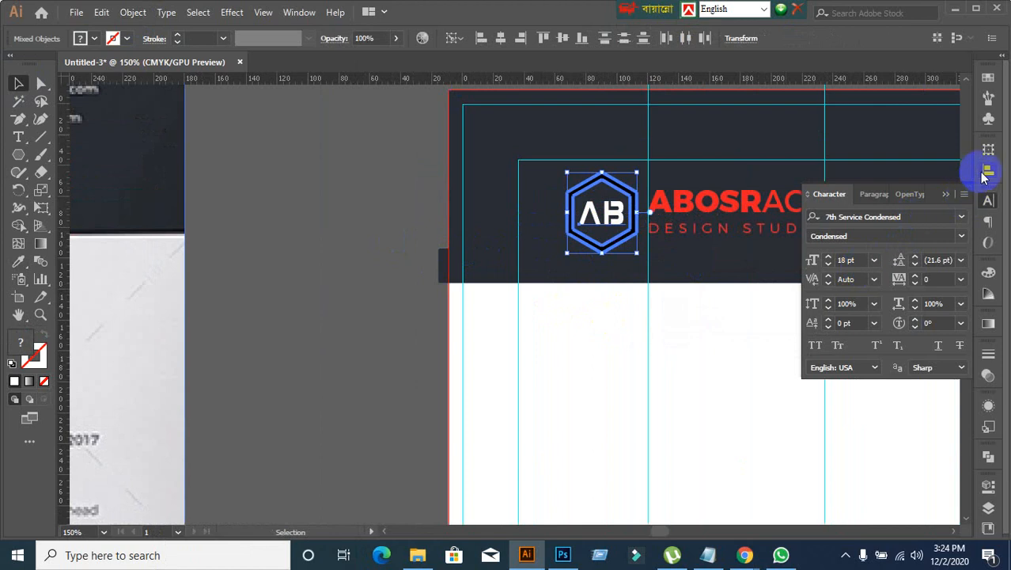
click(983, 175)
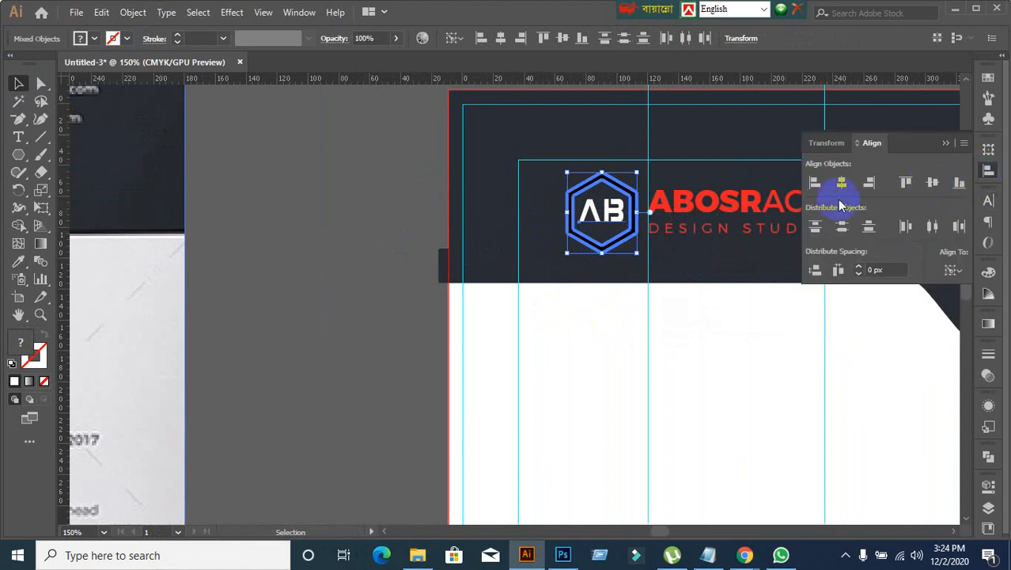
click(841, 183)
click(339, 350)
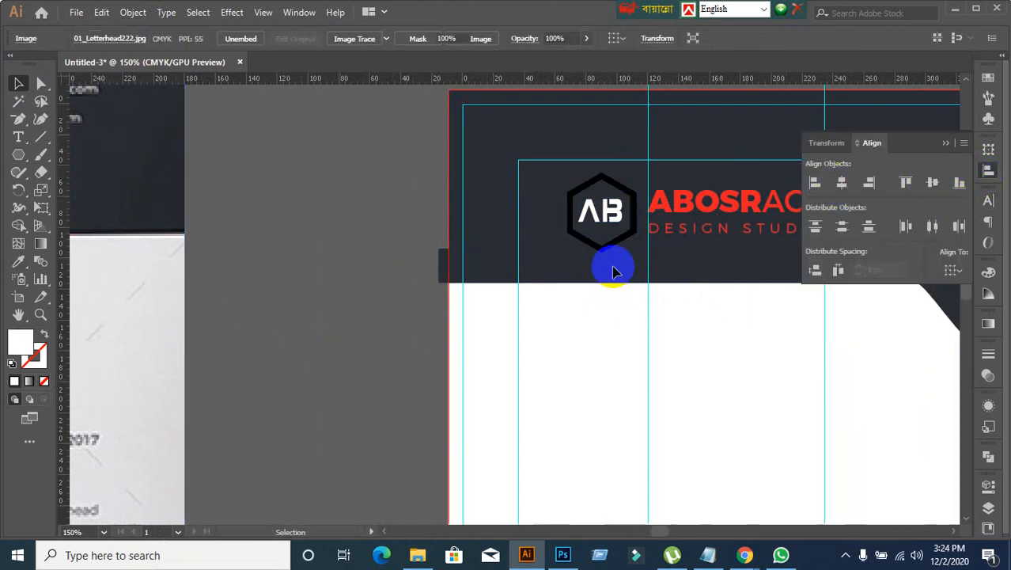
Step: Convert the AB text inside the hexagon to outlines
click(622, 225)
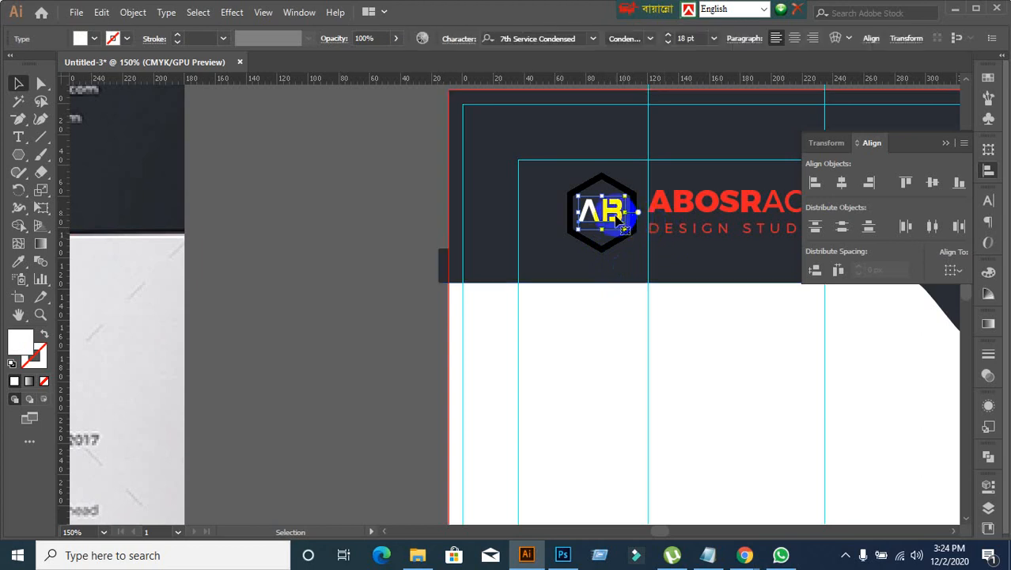
right_click(620, 221)
click(654, 317)
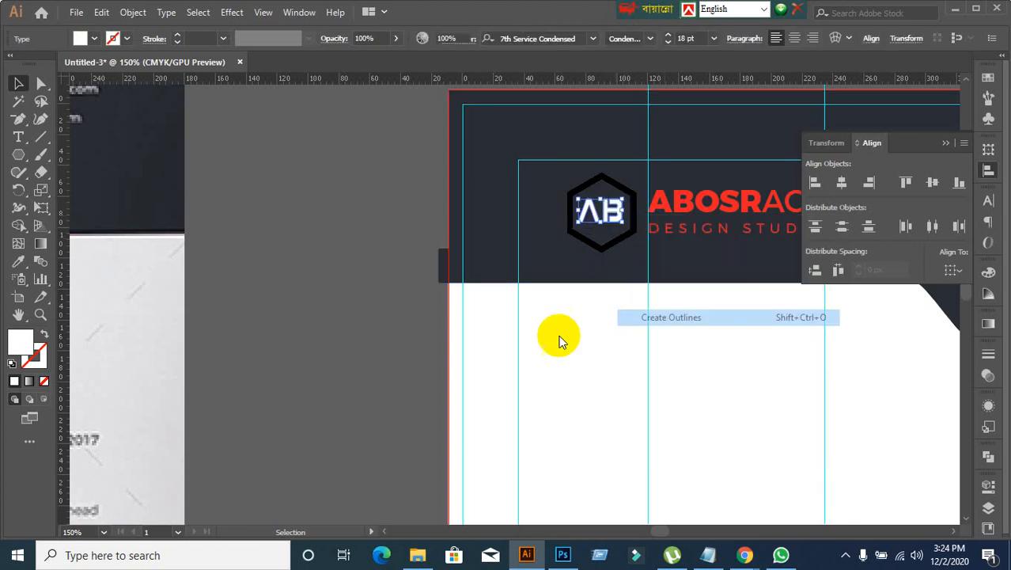
click(461, 326)
click(596, 232)
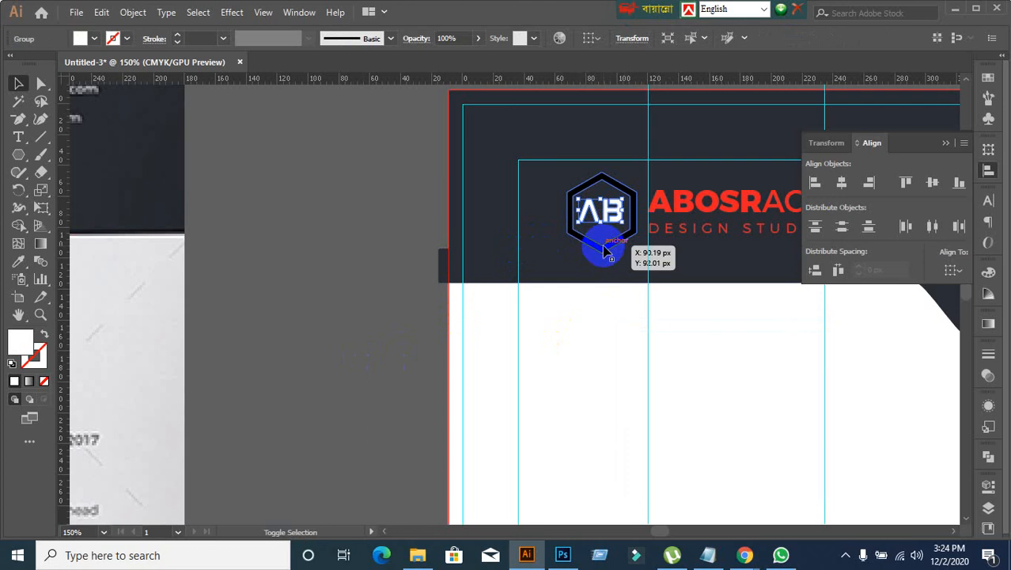
shift+click(604, 251)
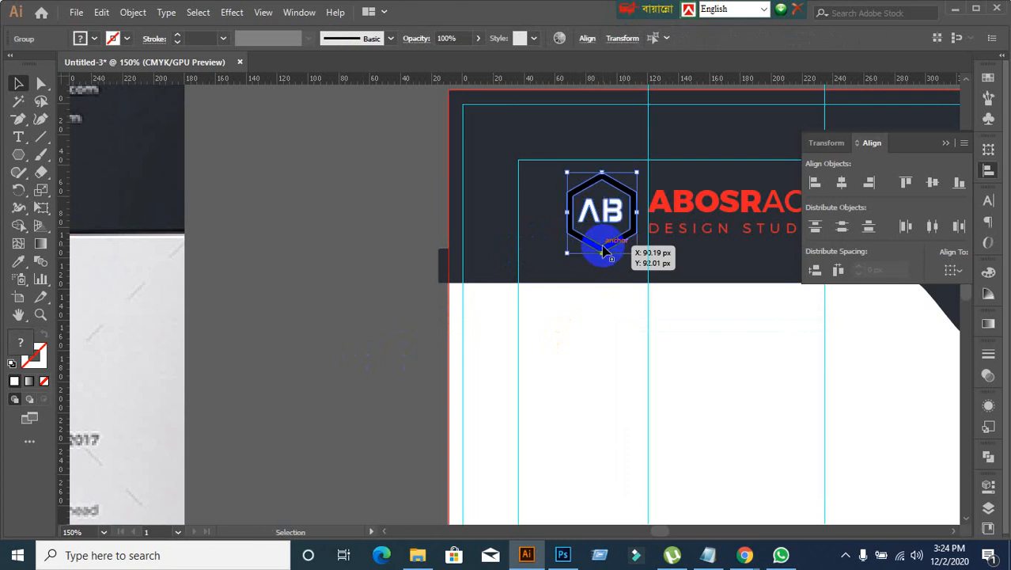
double_click(604, 251)
click(278, 241)
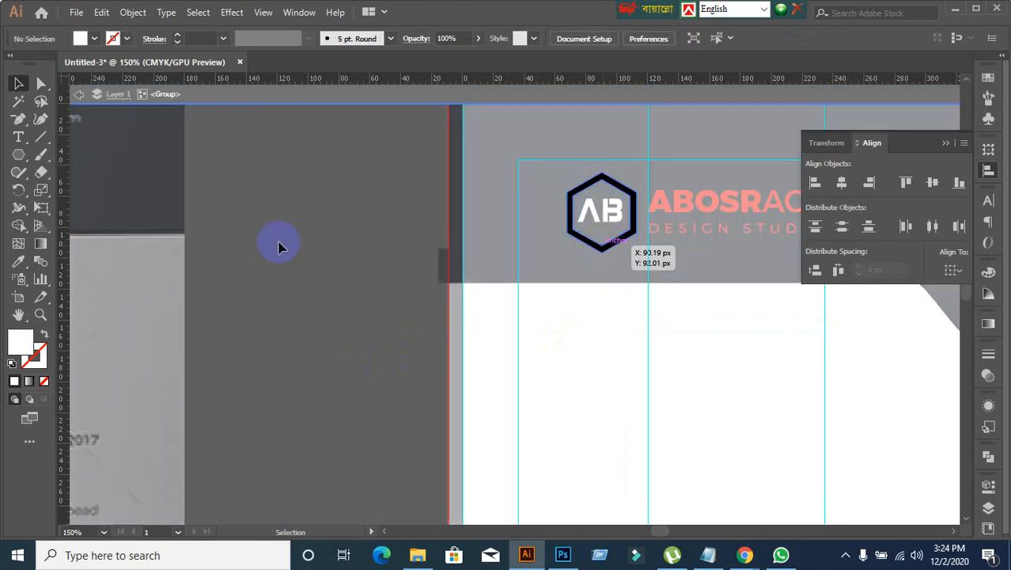
click(79, 94)
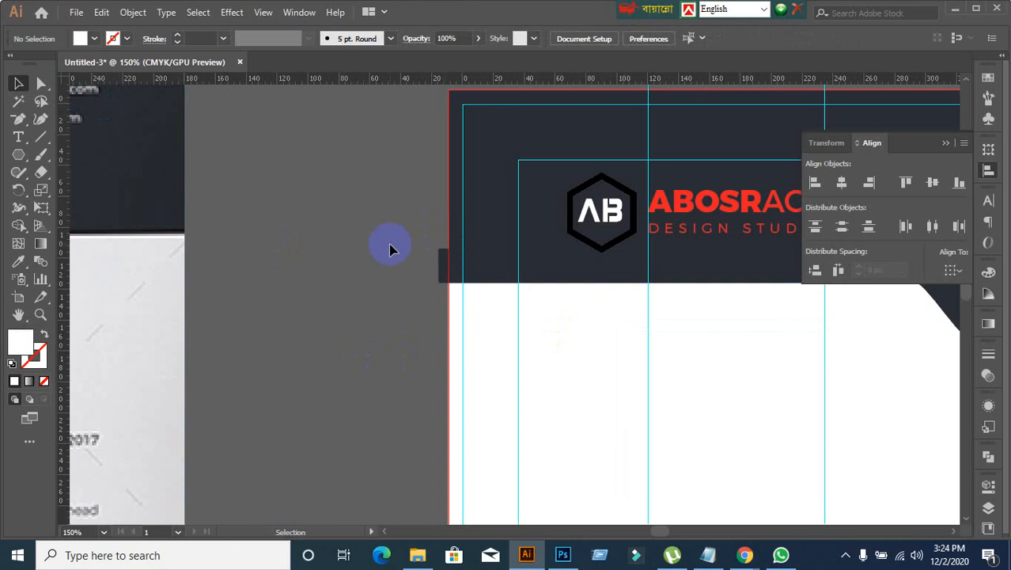
Step: Centre the outlined AB letters and the logo hexagon on each other horizontally
click(600, 239)
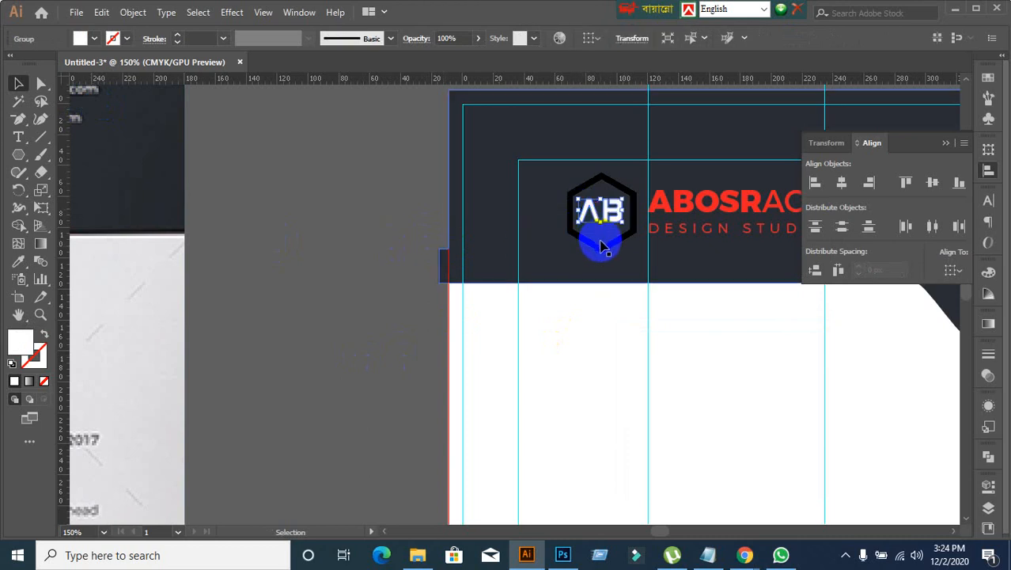
shift+click(601, 251)
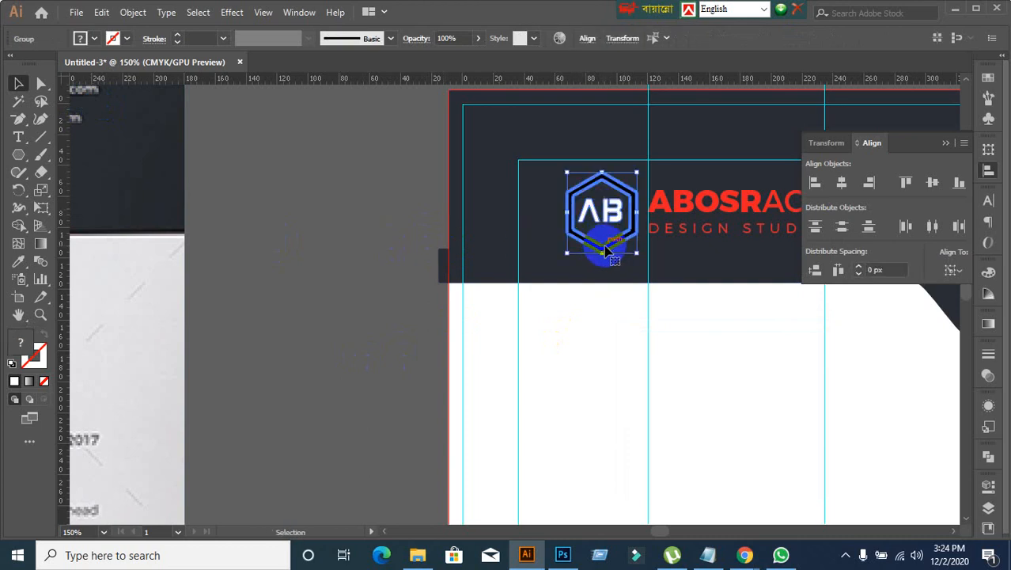
click(844, 185)
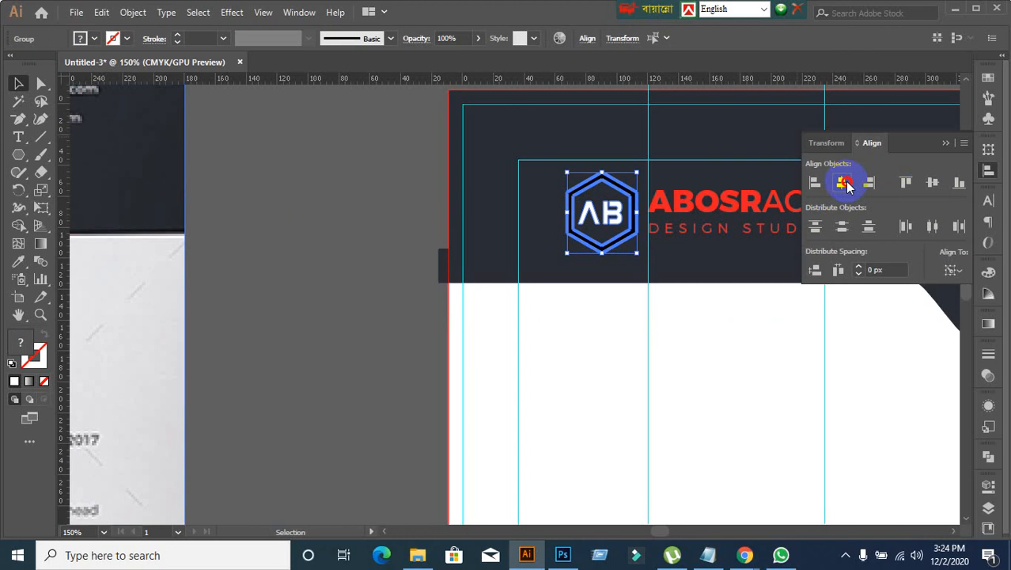
click(323, 294)
Step: Fill both the ABOSRACT name and the DESIGN STUDIO tagline with white
scroll(532, 313, down, 3)
scroll(633, 349, up, 2)
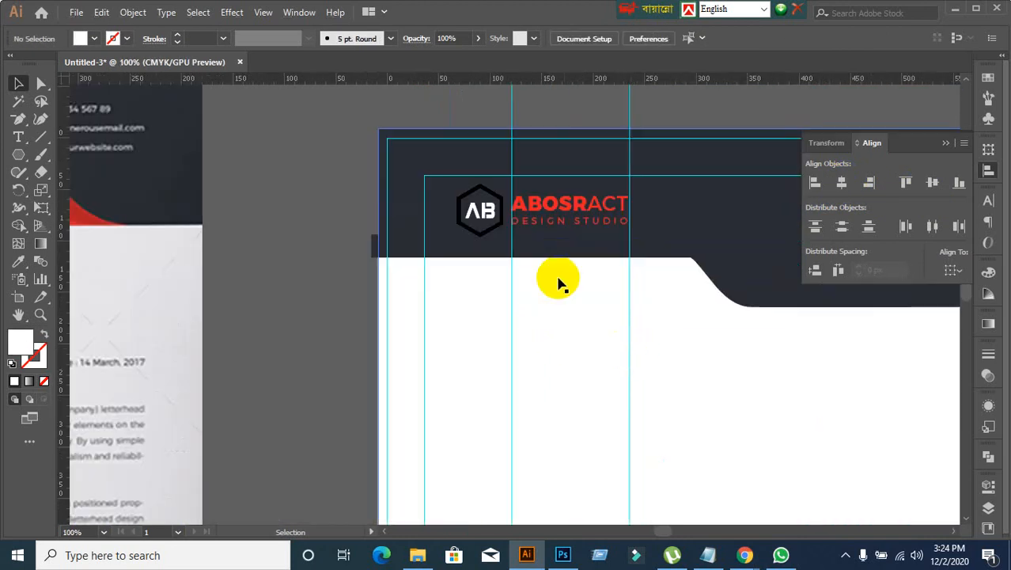
click(548, 216)
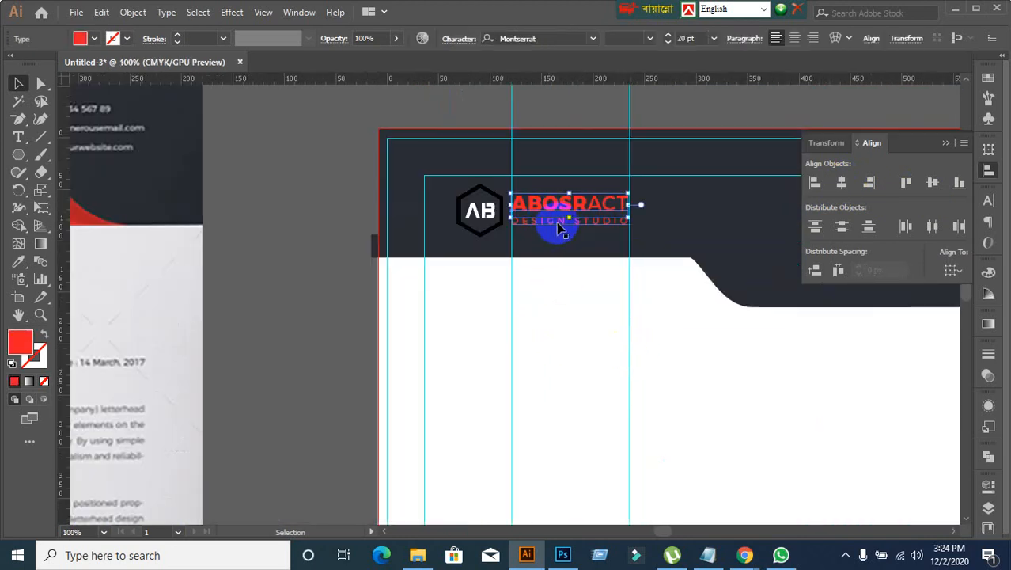
click(285, 326)
scroll(285, 326, down, 2)
drag(282, 322, 374, 291)
scroll(529, 270, up, 2)
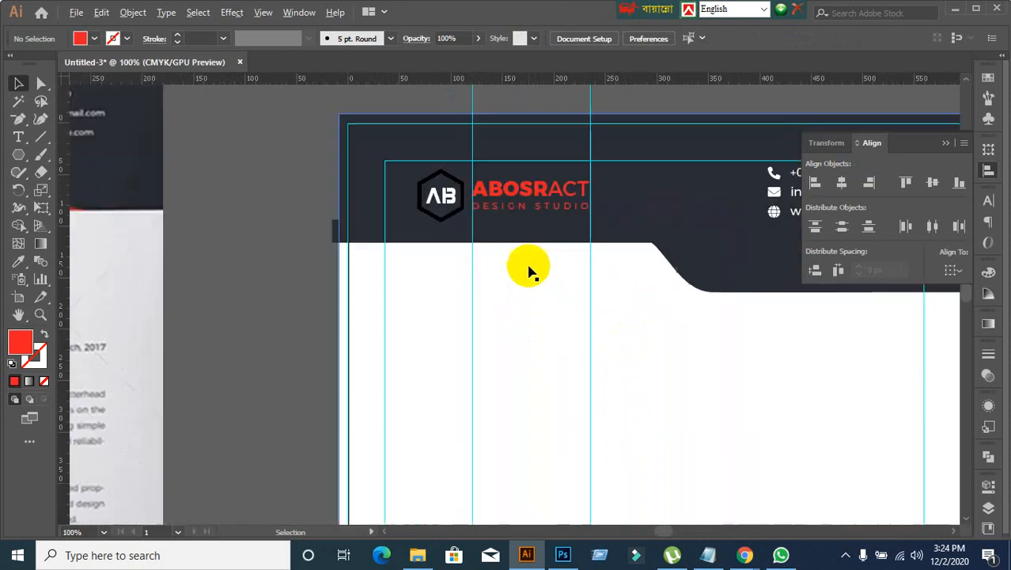
click(535, 198)
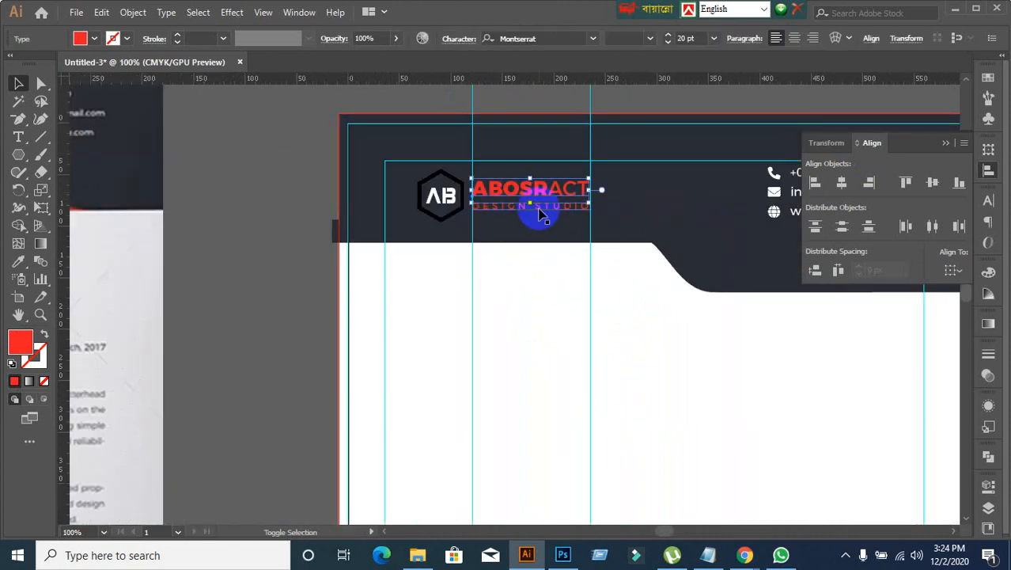
shift+click(544, 209)
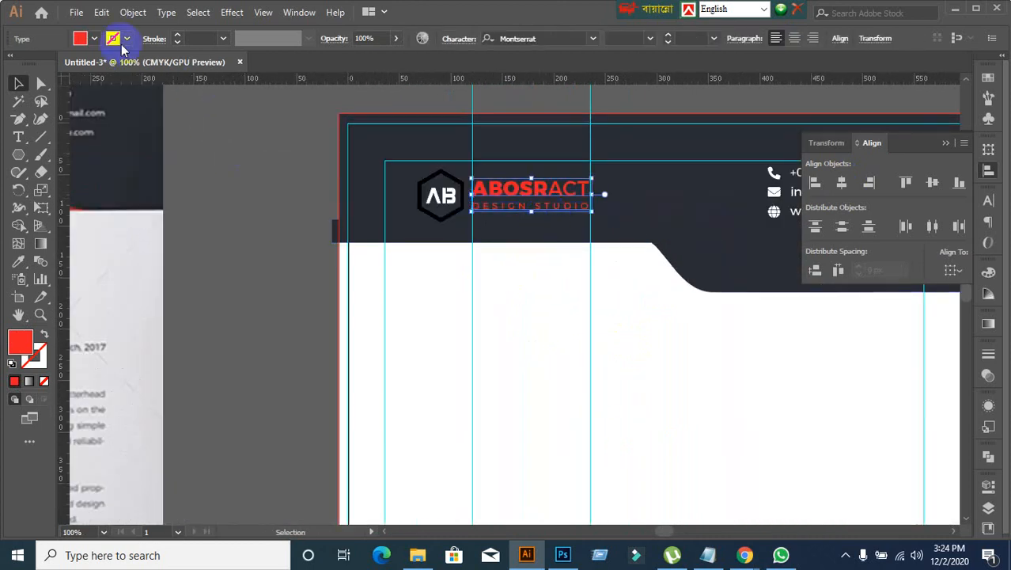
click(94, 38)
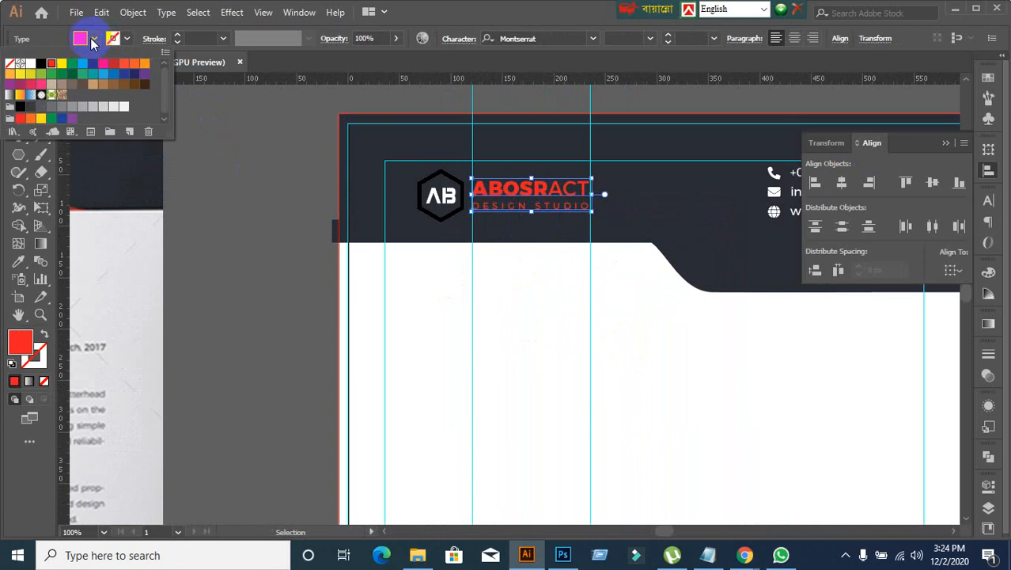
click(28, 63)
click(283, 328)
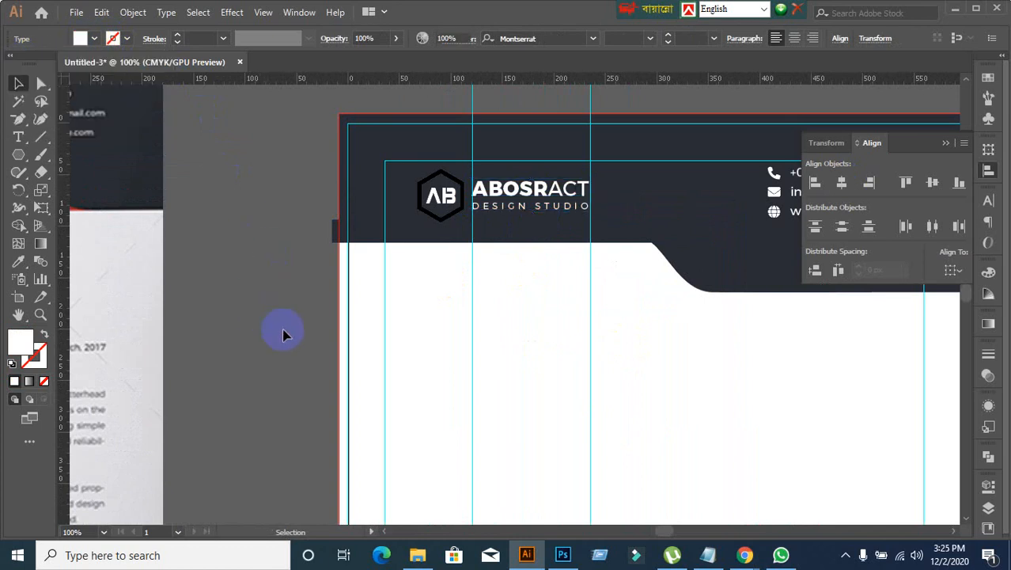
Step: Recolour the logo hexagon with the red sampled from the curved band in the reference letterhead's header
scroll(283, 328, down, 2)
drag(284, 328, 485, 273)
click(559, 208)
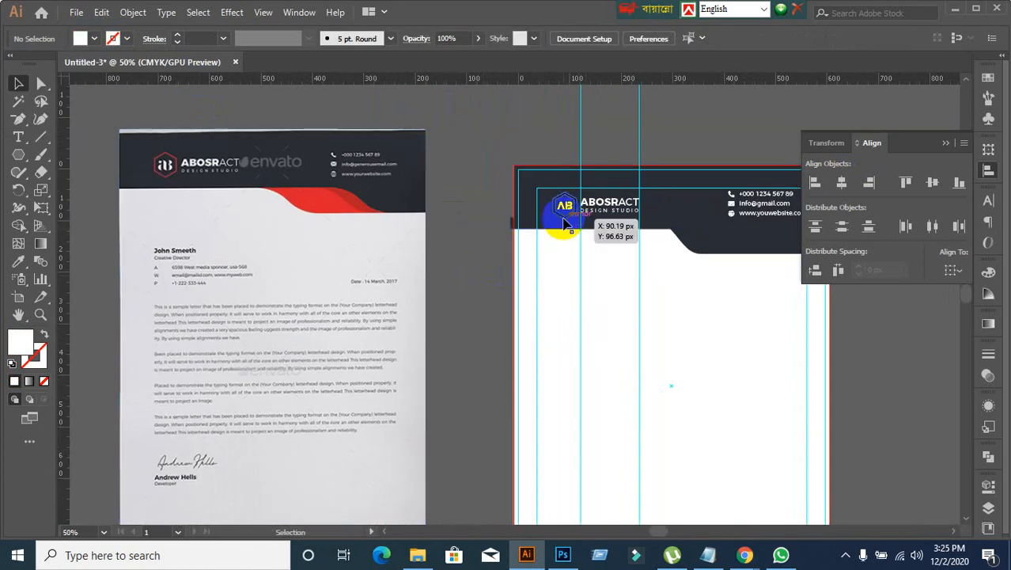
click(18, 261)
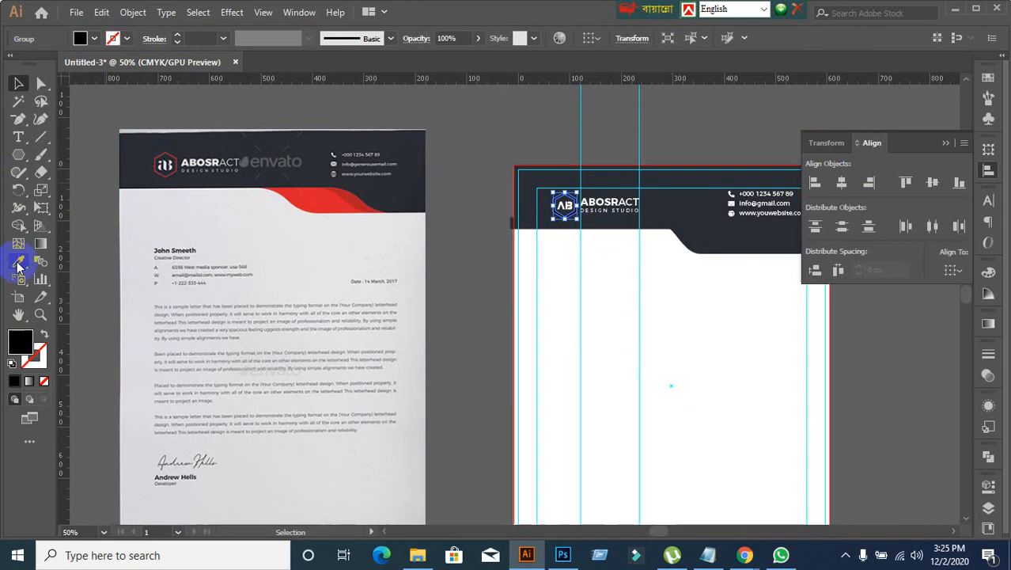
click(310, 199)
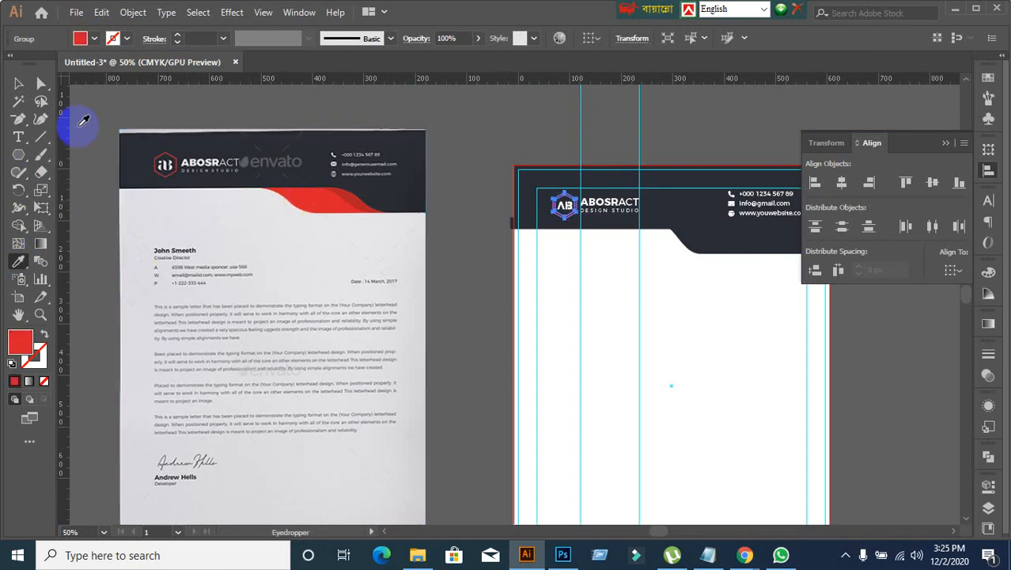
click(19, 83)
click(459, 300)
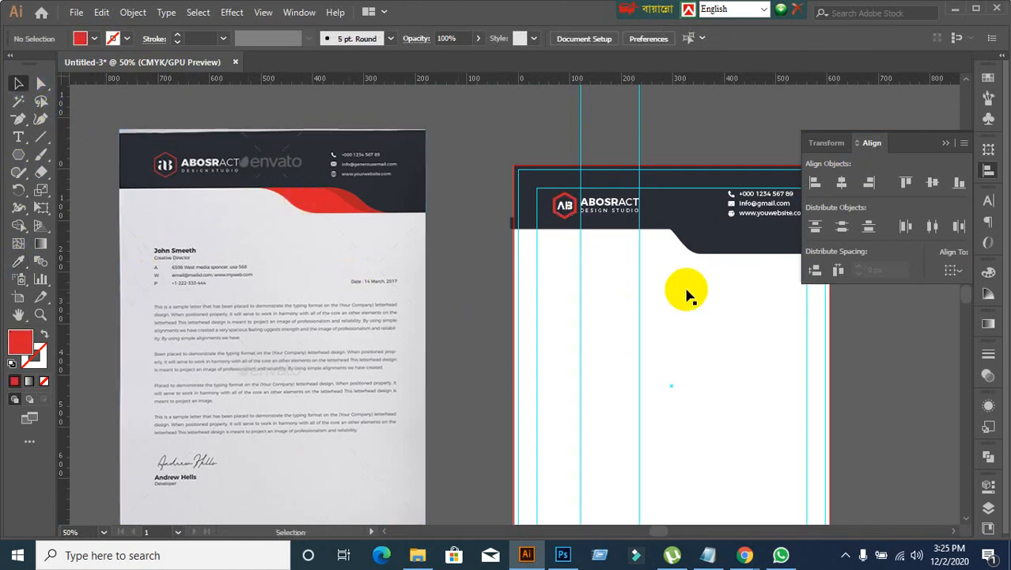
Step: Undo the accidental move of the grouped header shapes and clear the selection
scroll(673, 255, up, 1)
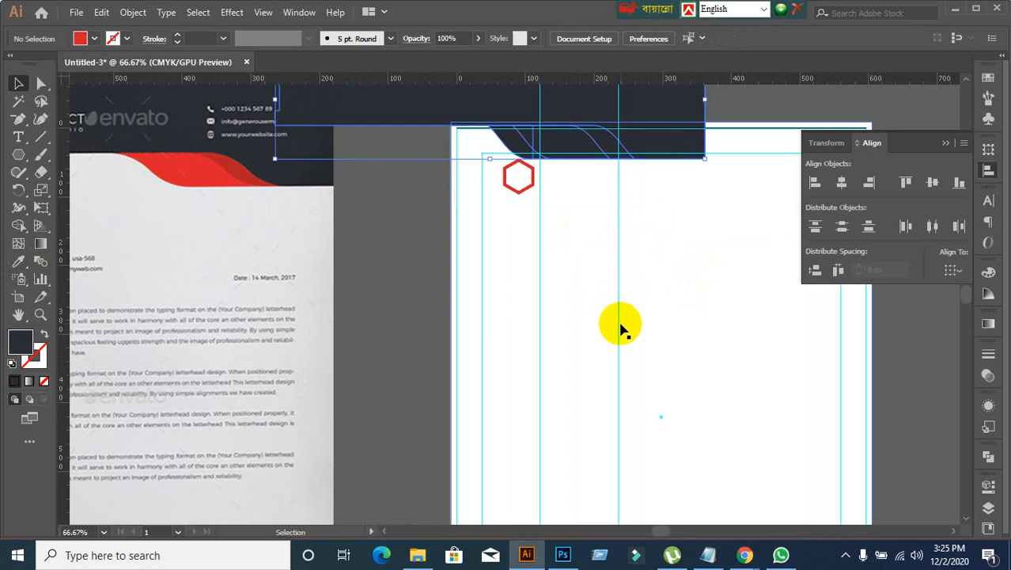
key(ctrl+z)
click(432, 316)
click(381, 307)
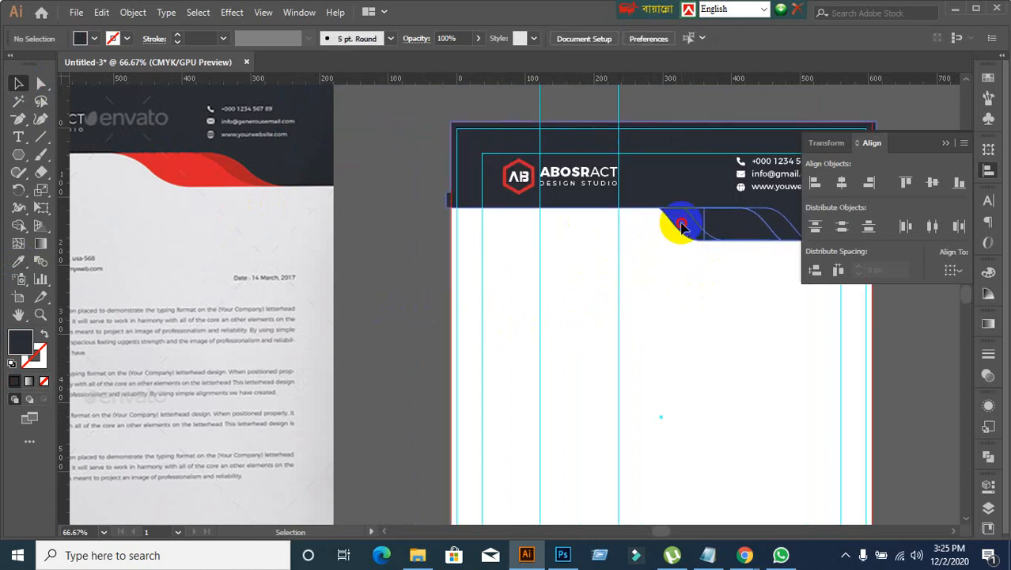
Step: Select only the first curved shape within the header group and fill it with the bright red sampled from the reference's header curve
click(682, 228)
click(642, 199)
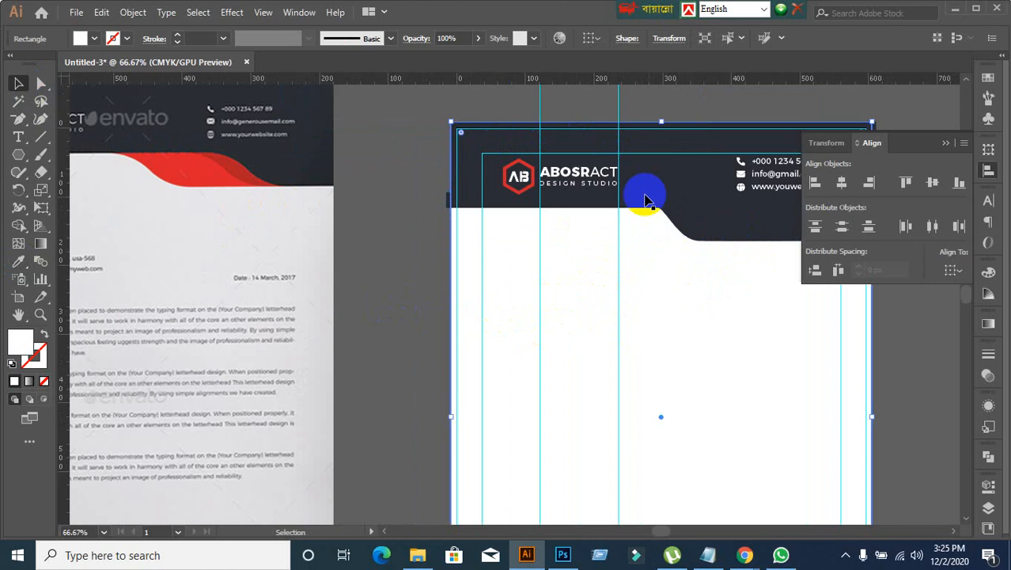
click(48, 89)
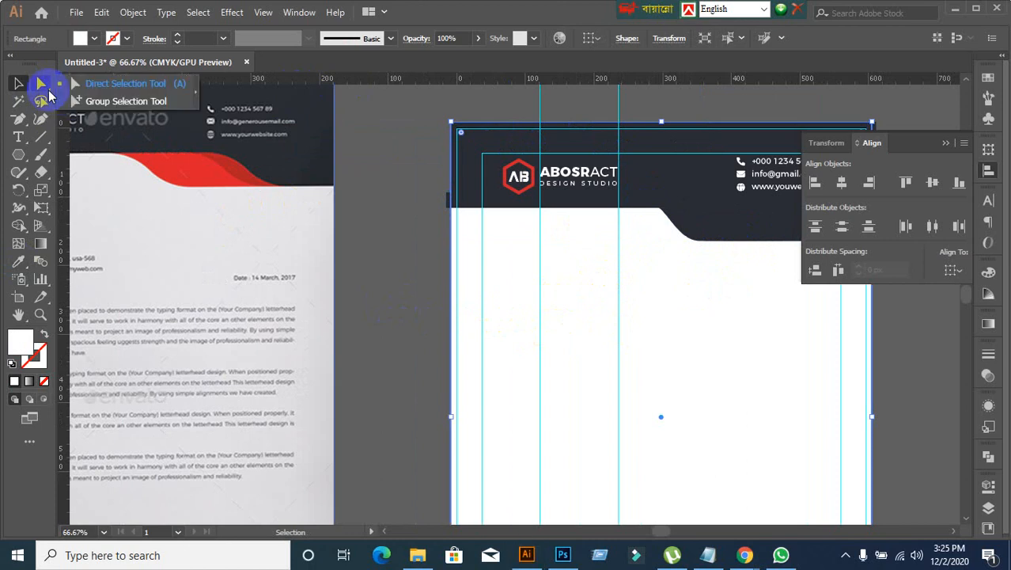
click(113, 97)
click(380, 260)
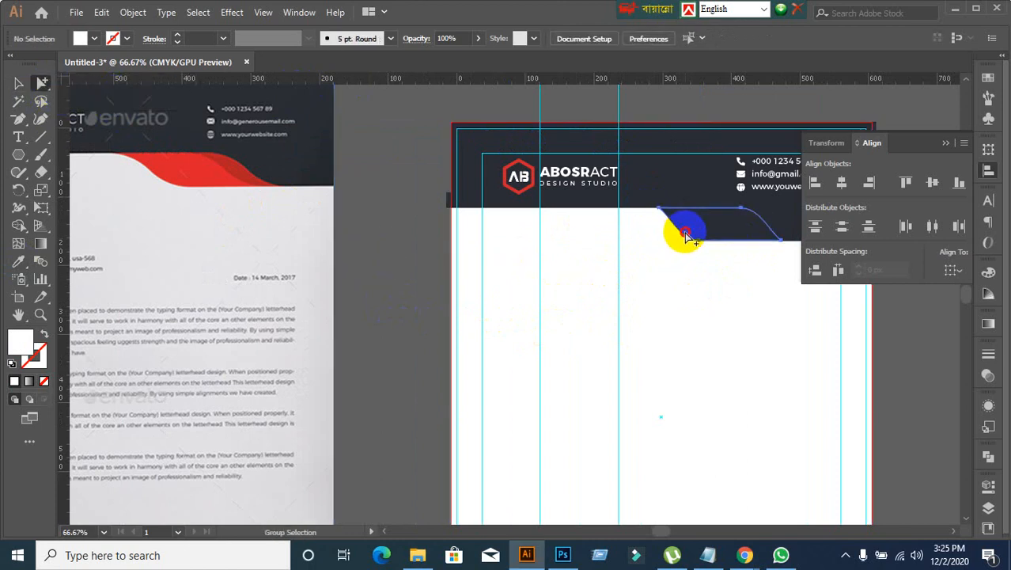
click(685, 236)
click(18, 83)
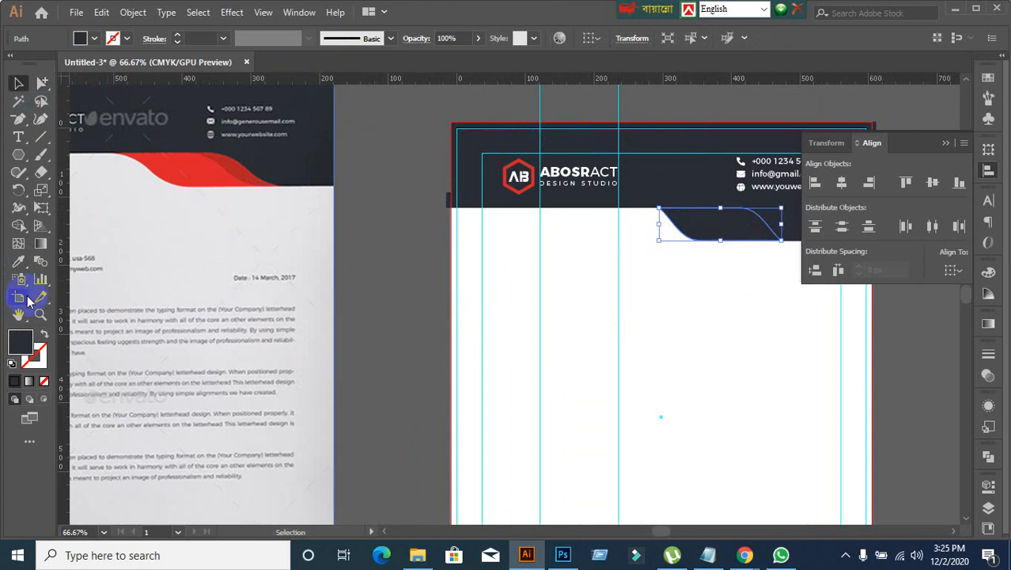
click(18, 261)
click(185, 163)
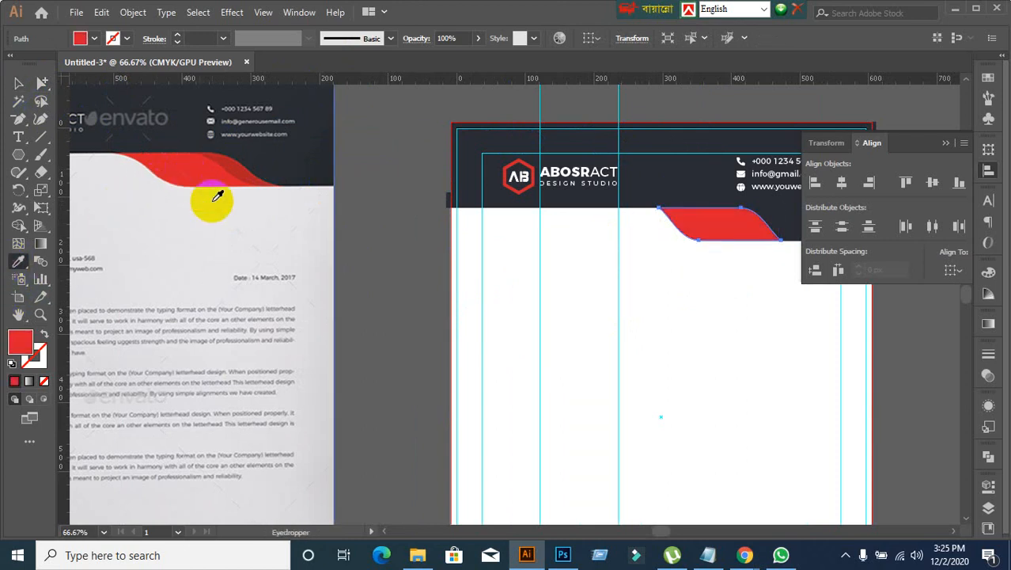
click(16, 84)
click(519, 286)
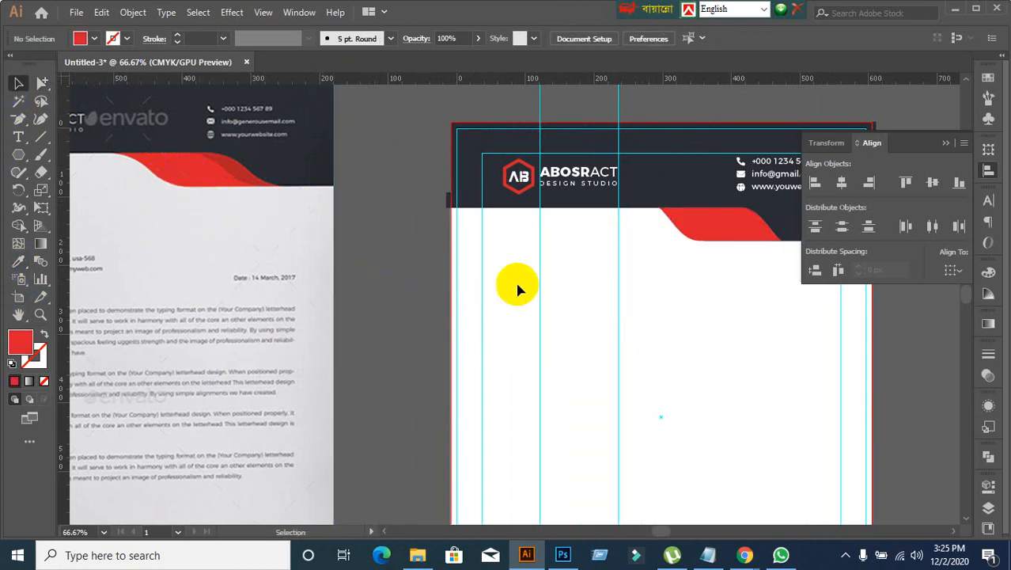
Step: Fill the second curved shape in the header group with the darker red sampled from the reference's header curve
click(42, 84)
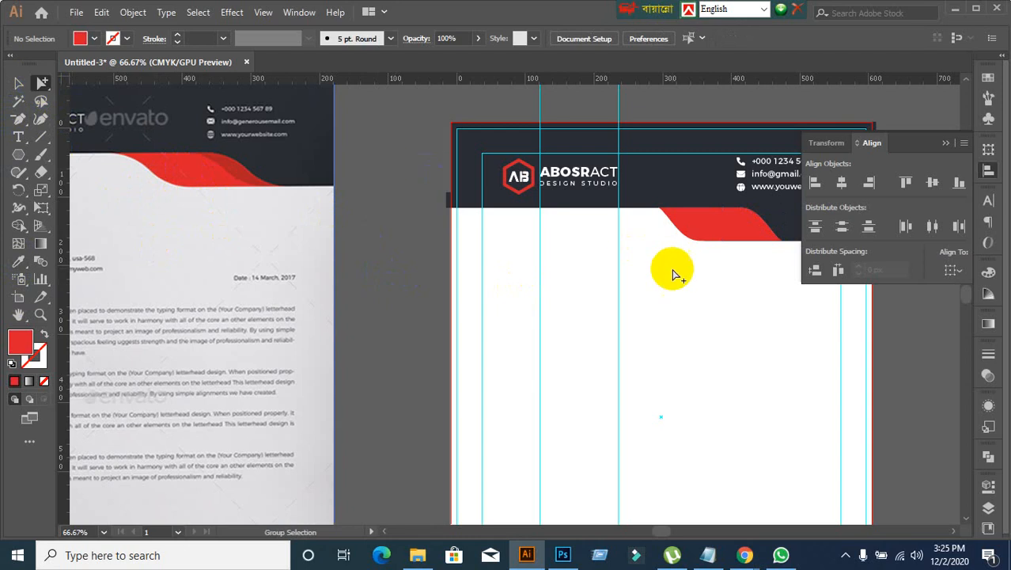
click(779, 241)
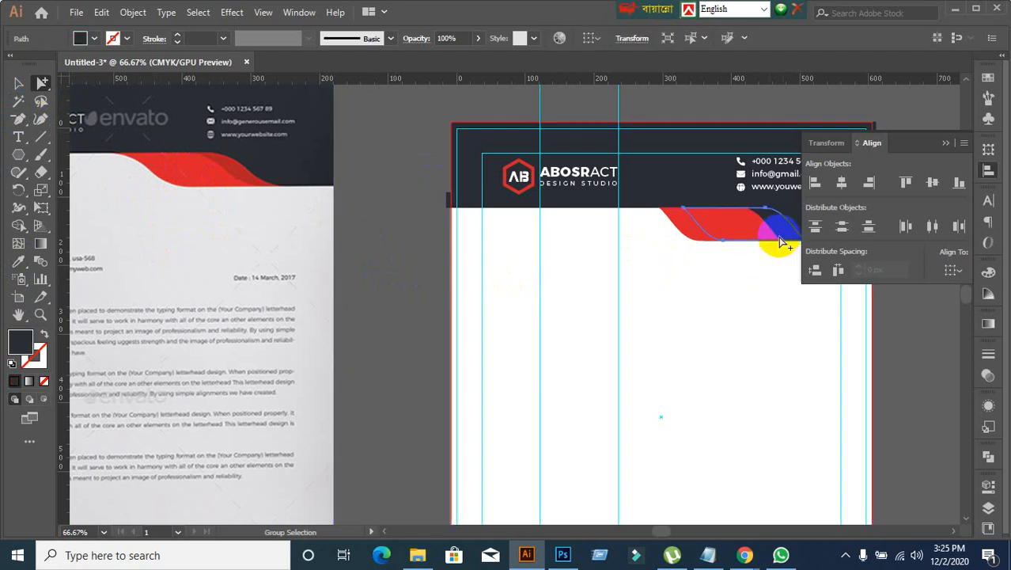
click(19, 262)
click(238, 165)
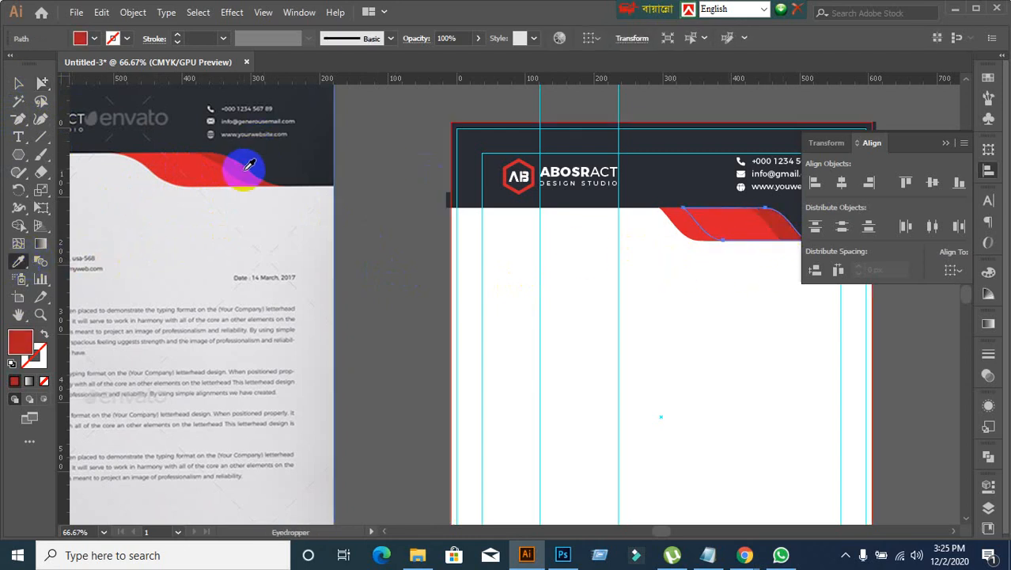
click(19, 83)
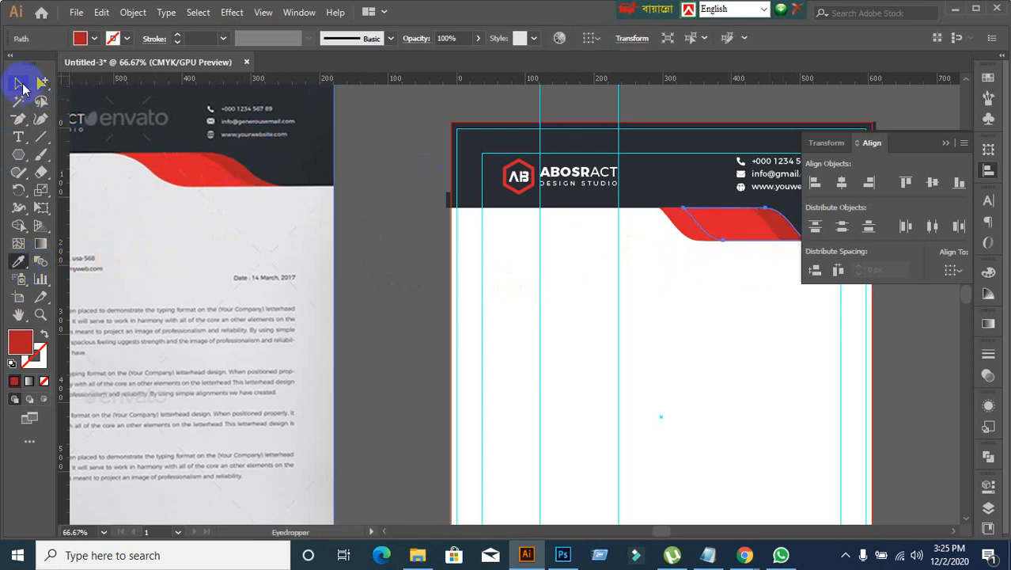
click(394, 268)
Step: Inspect the header's red curve up close and compare the page with the reference down to the footer
scroll(418, 270, down, 1)
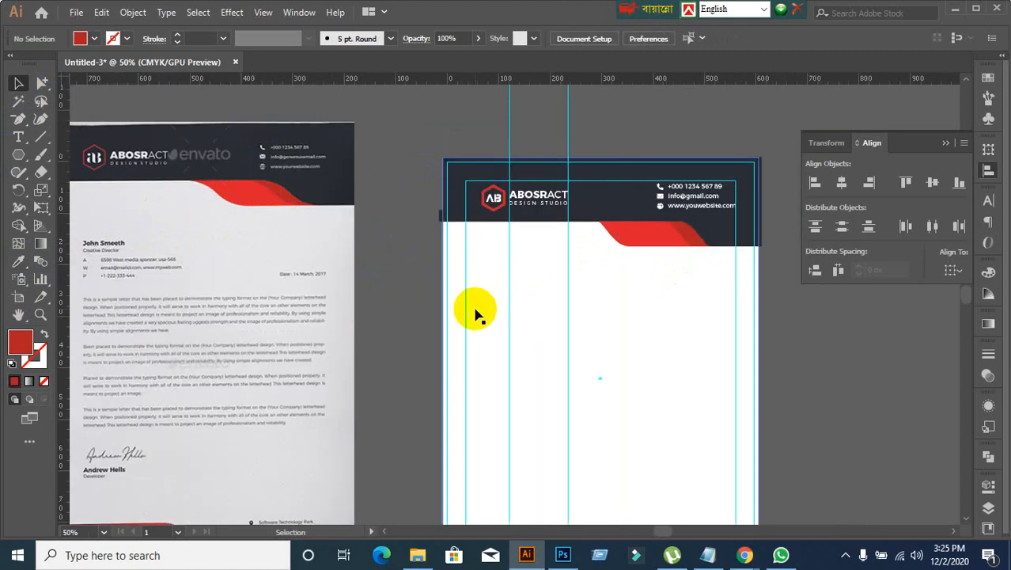
scroll(611, 240, up, 4)
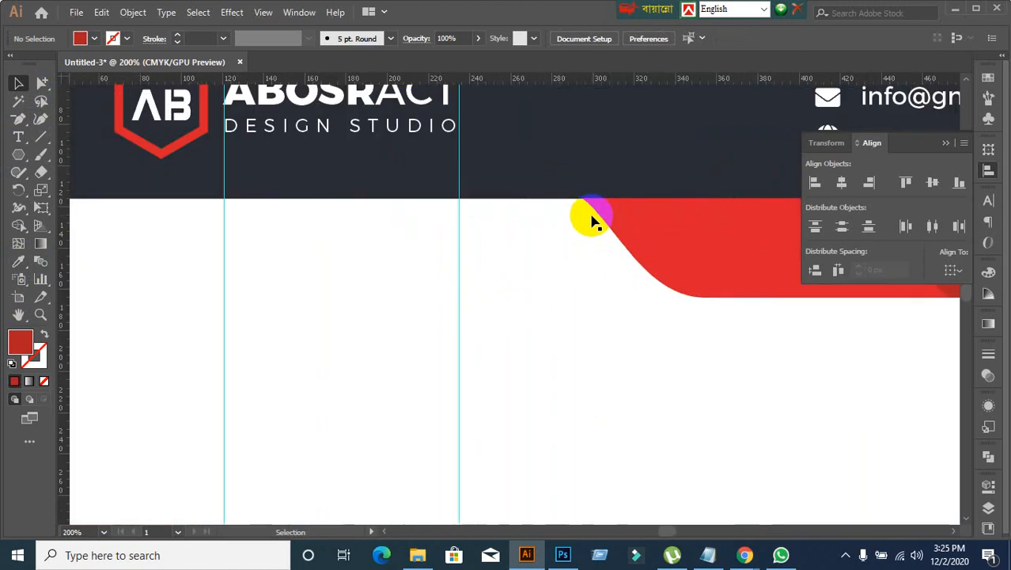
scroll(574, 264, down, 1)
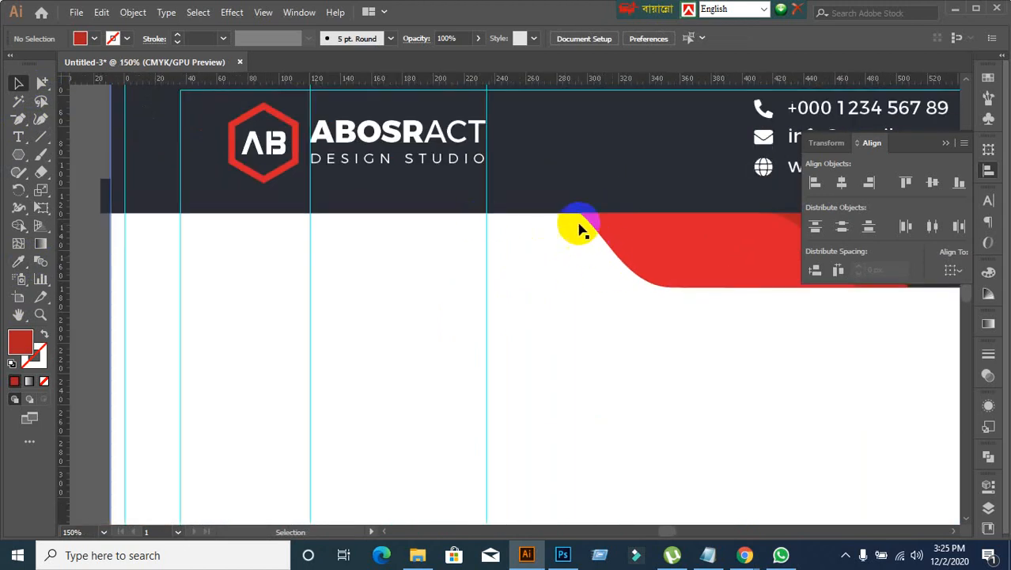
scroll(580, 305, down, 3)
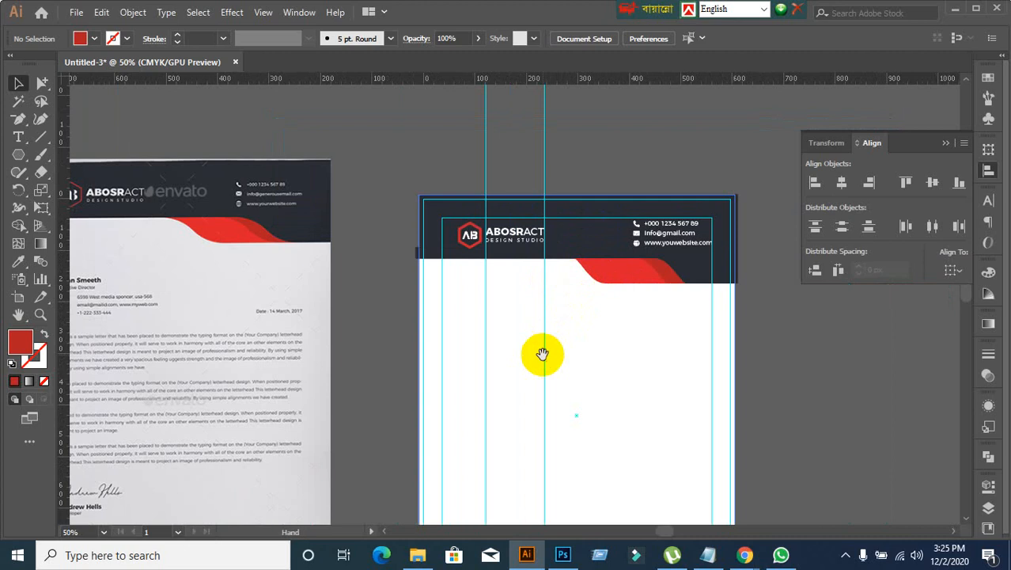
drag(543, 354, 578, 249)
scroll(618, 405, down, 1)
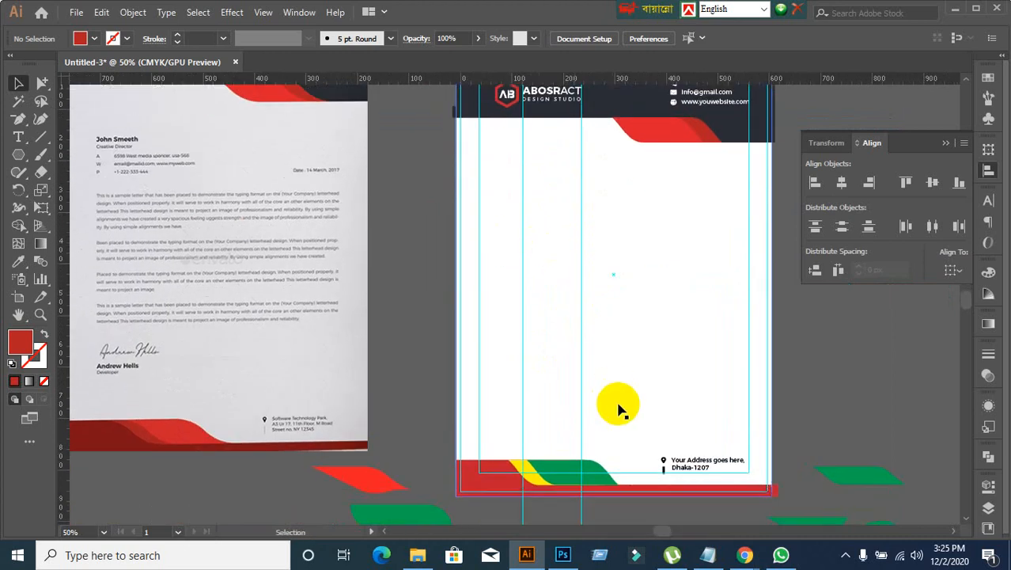
Step: Compare the letterhead's header and footer with the reference, checking which footer shapes still need recolouring
scroll(554, 400, up, 1)
scroll(575, 385, up, 1)
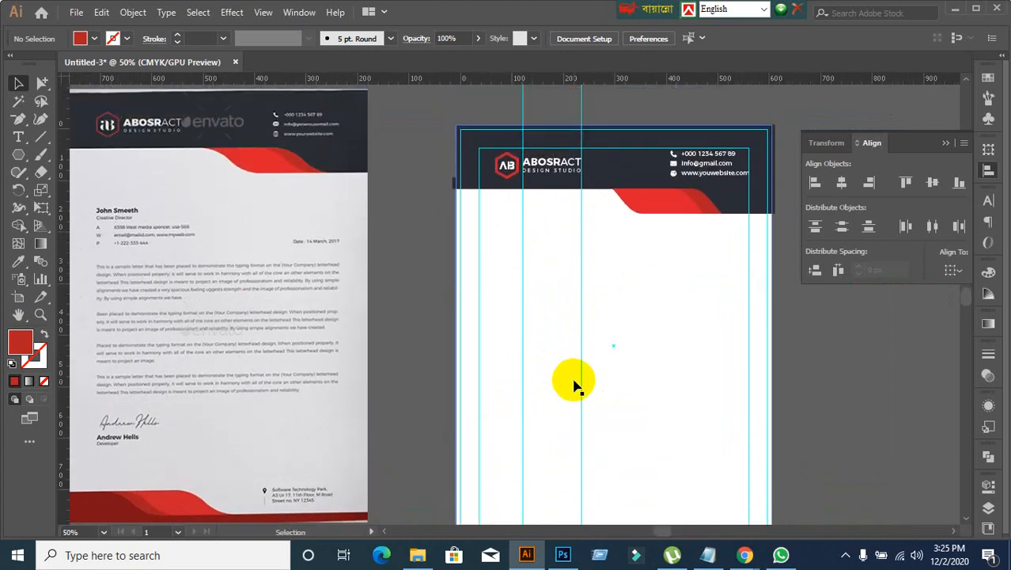
scroll(563, 339, down, 2)
scroll(563, 339, down, 4)
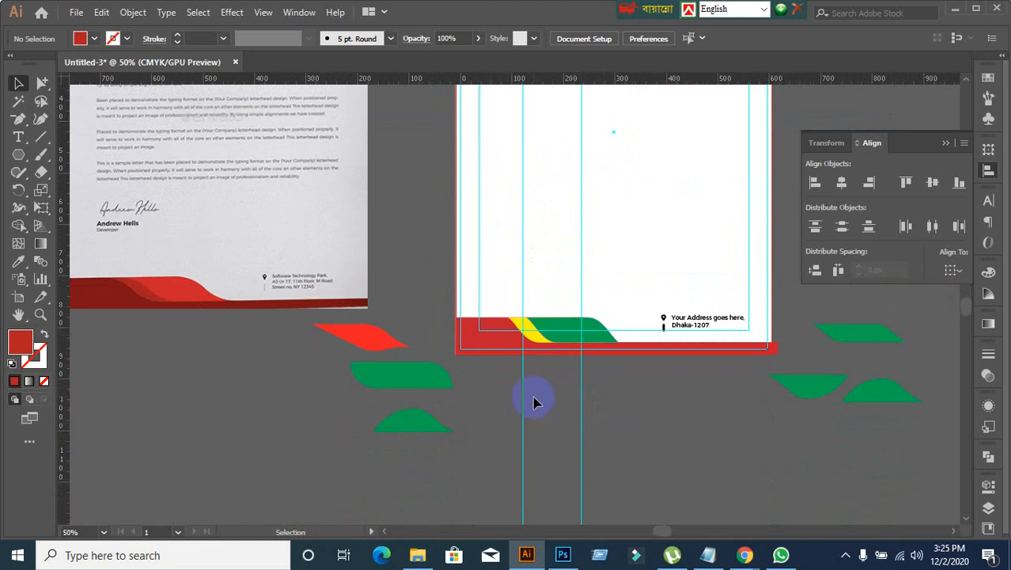
scroll(529, 393, down, 2)
scroll(530, 394, up, 1)
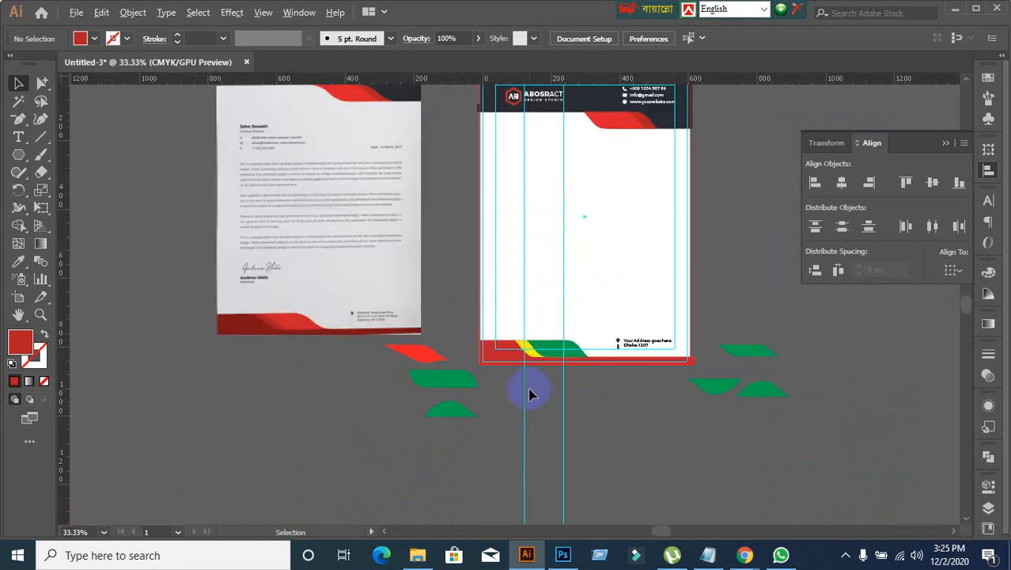
click(503, 360)
click(501, 391)
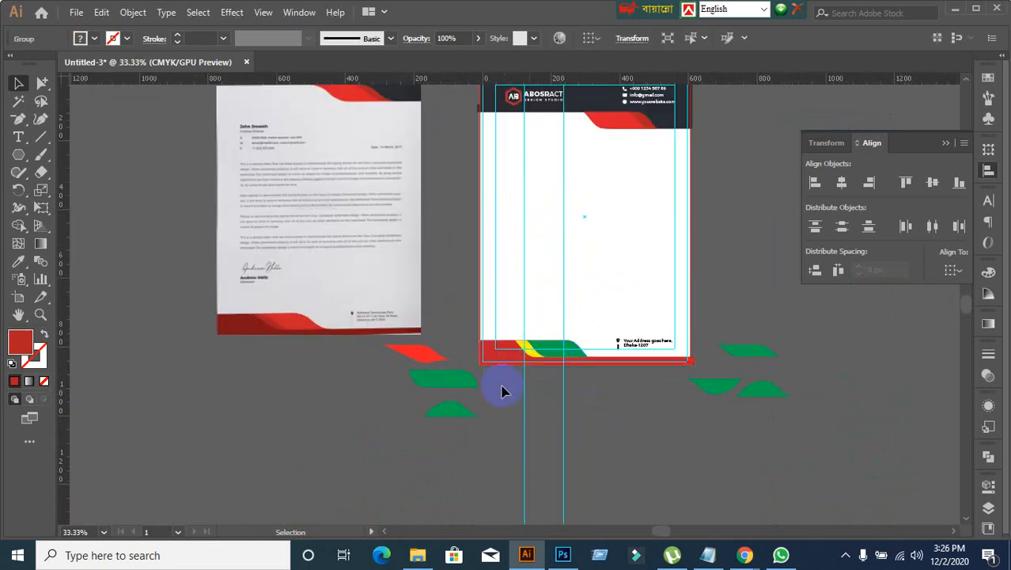
Step: Select only the base shape within the footer group and fill it with the bright red sampled from the letterhead's header curve
click(41, 83)
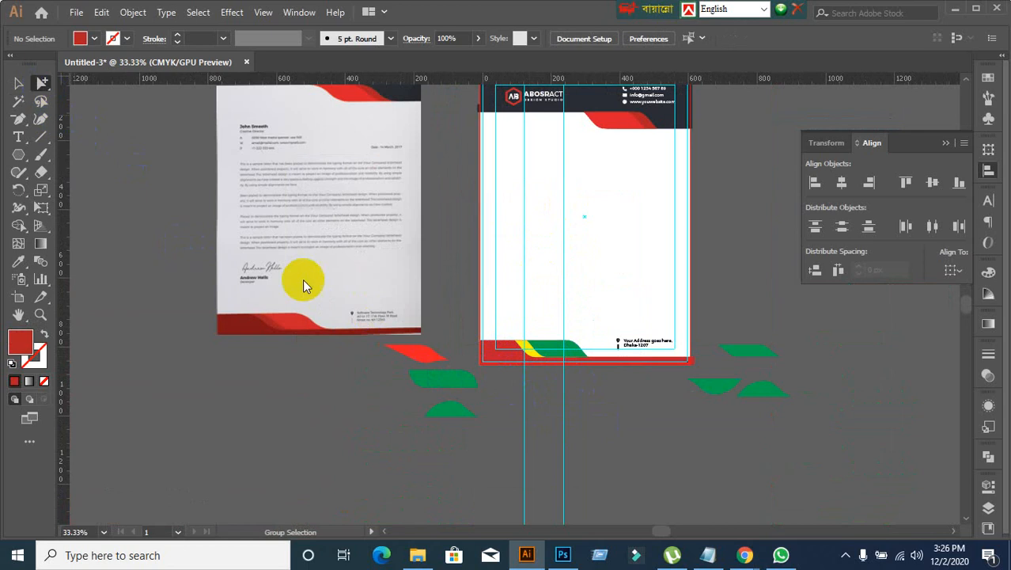
click(488, 358)
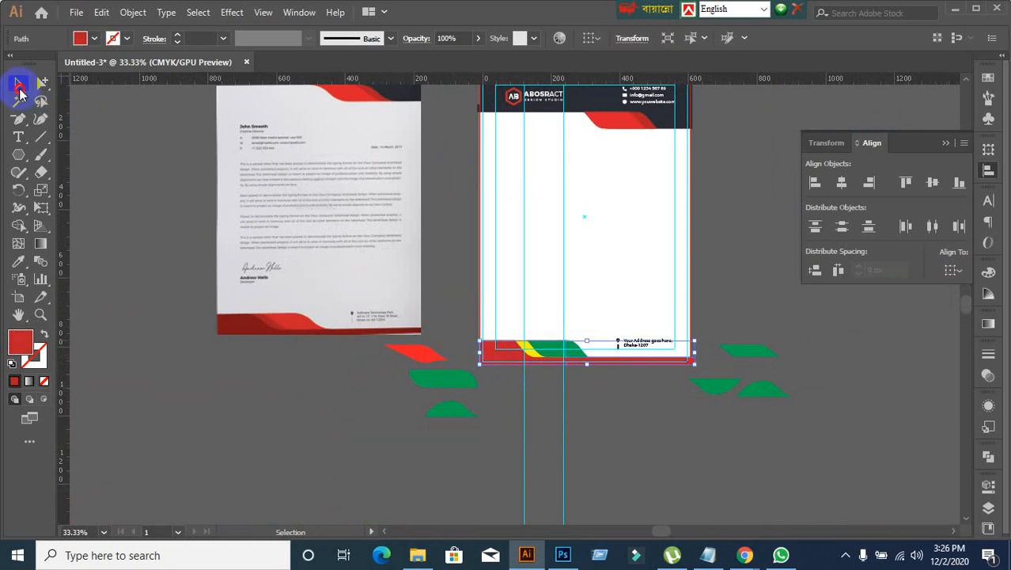
click(17, 262)
click(612, 119)
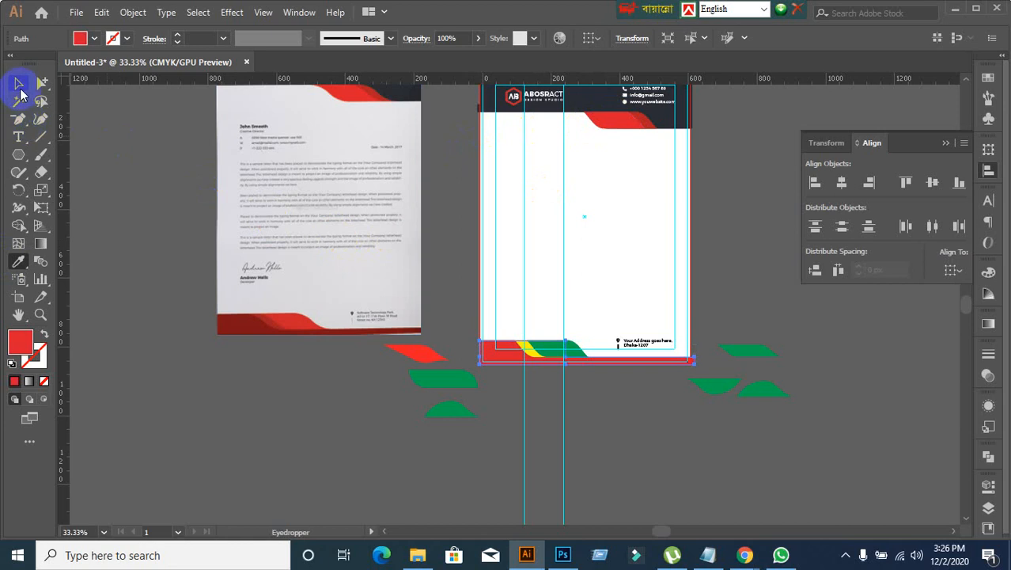
click(18, 85)
click(521, 402)
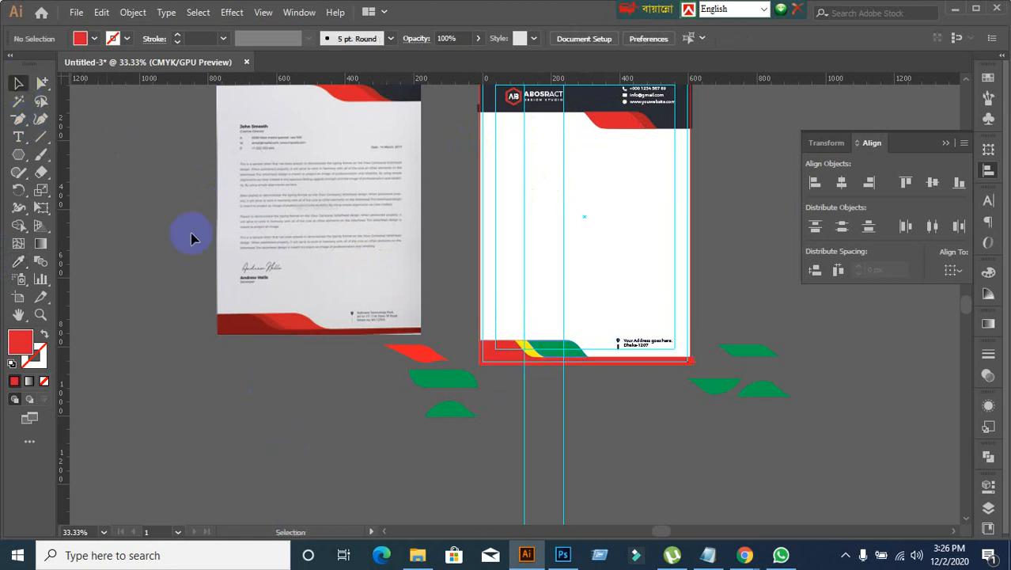
drag(492, 344, 481, 384)
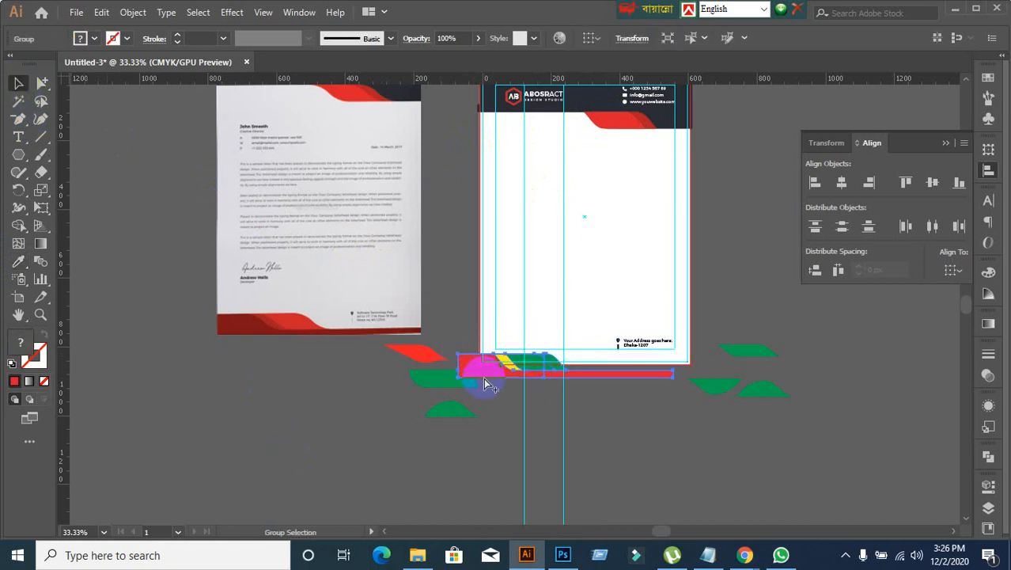
click(490, 390)
Step: Select only the green curved shape in the footer group and fill it with the darker red sampled from the letterhead's header curve
click(42, 84)
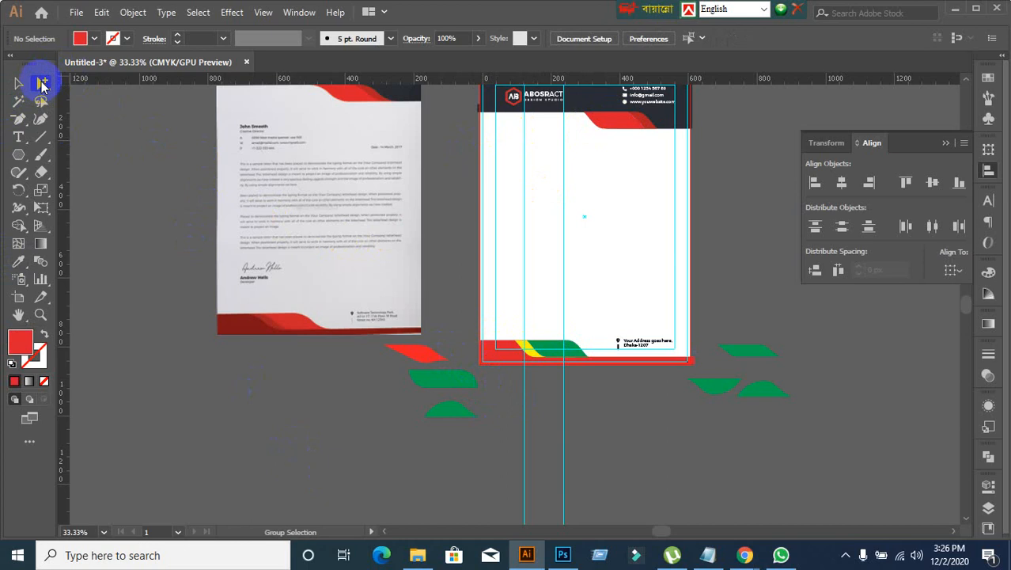
click(575, 360)
click(558, 353)
click(42, 83)
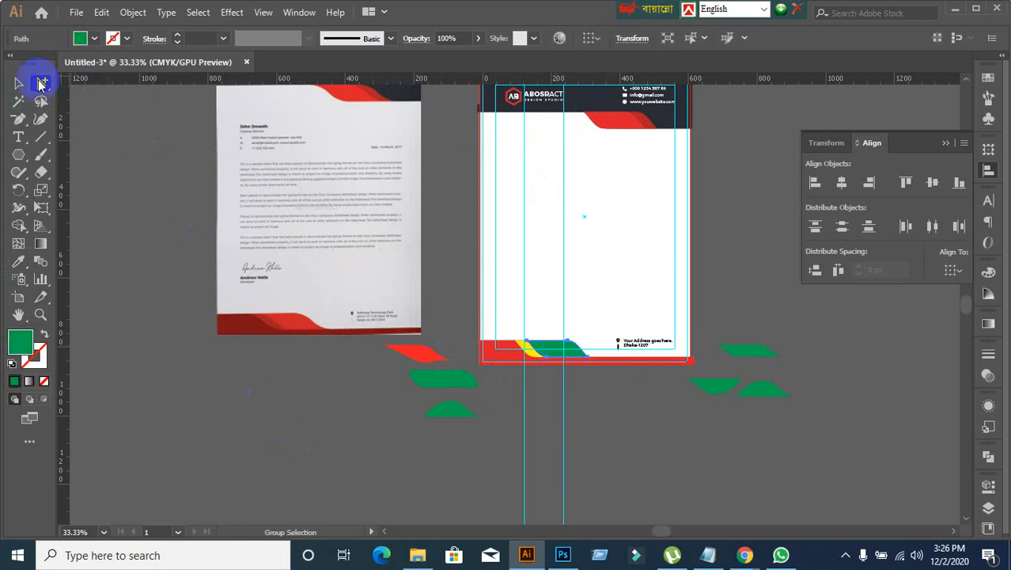
click(20, 263)
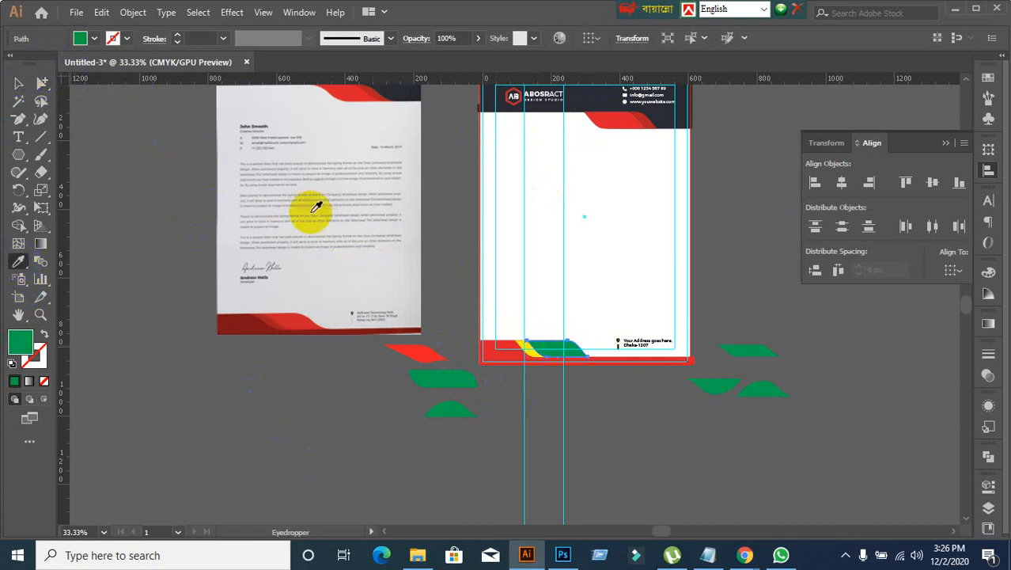
click(646, 111)
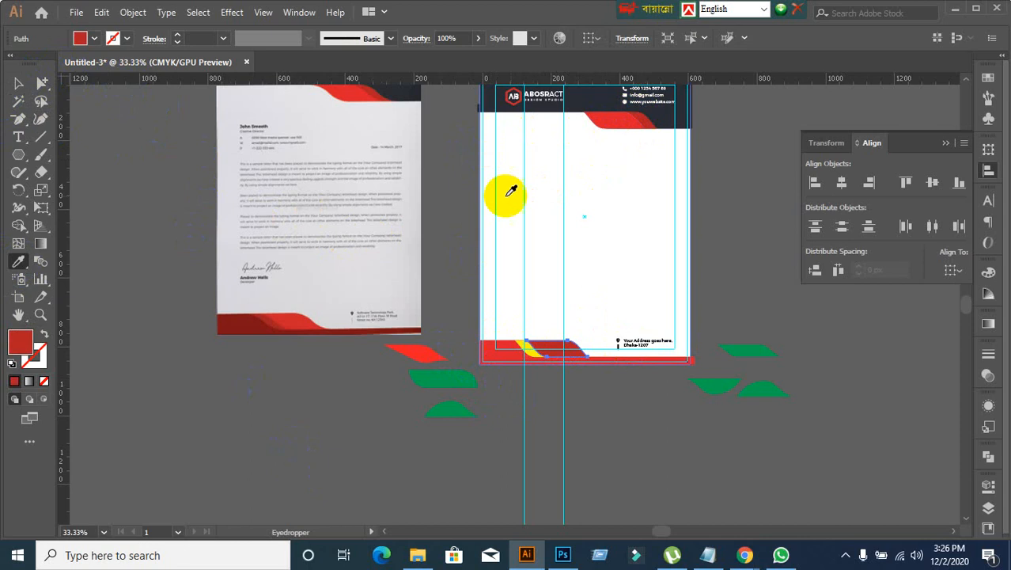
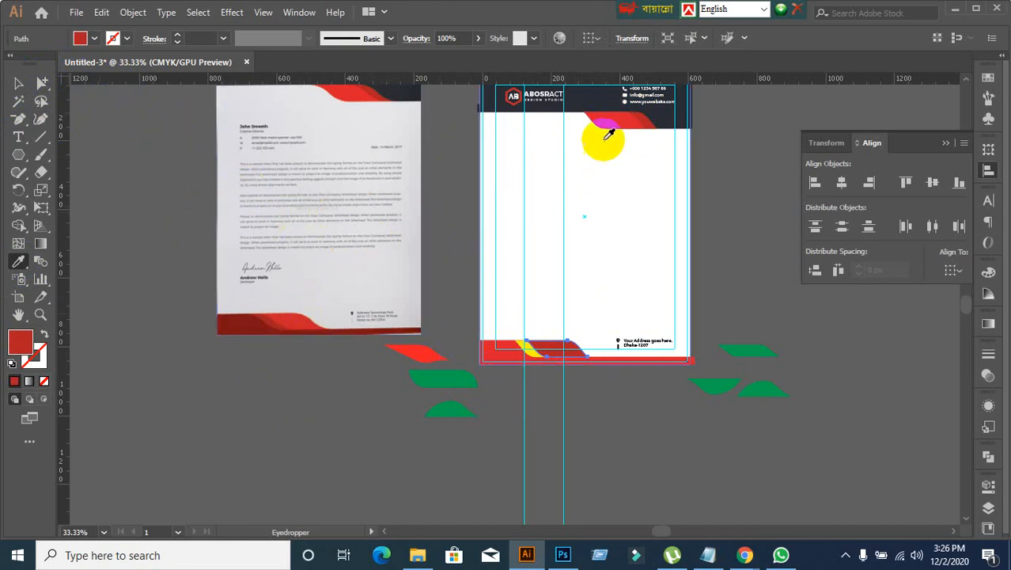
Step: Refill the selected curved footer shape with the bright red sampled from the letterhead's header curve, and deselect it
click(620, 117)
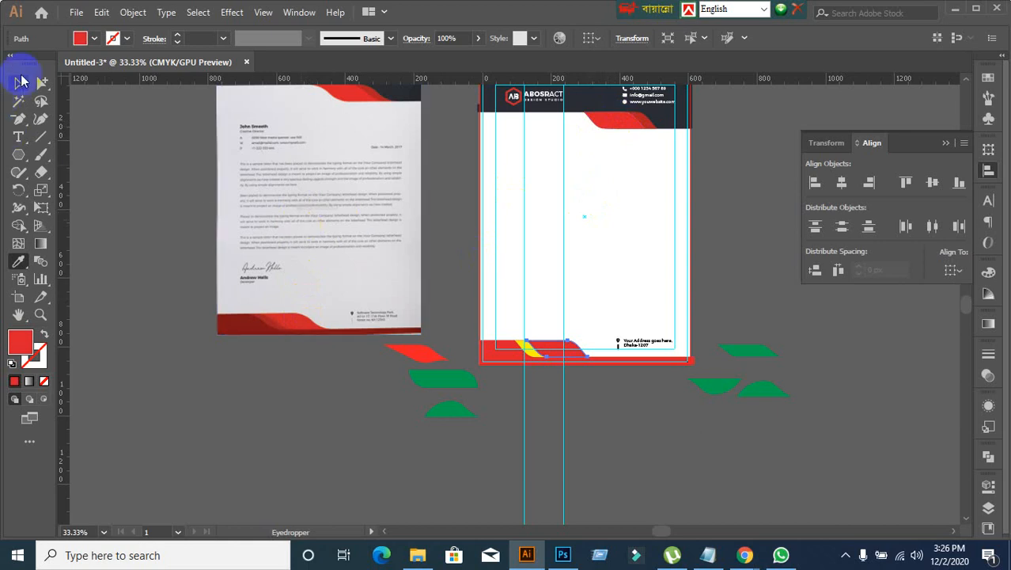
click(21, 82)
click(273, 500)
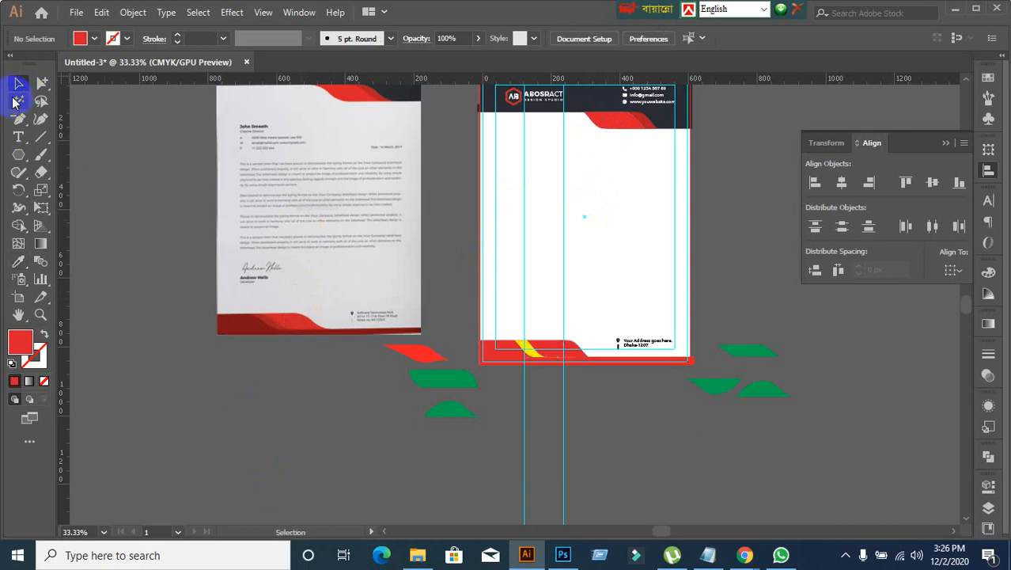
Step: Select only the yellow curved shape in the footer group and fill it with the darker red sampled from the header curve
click(41, 82)
click(539, 379)
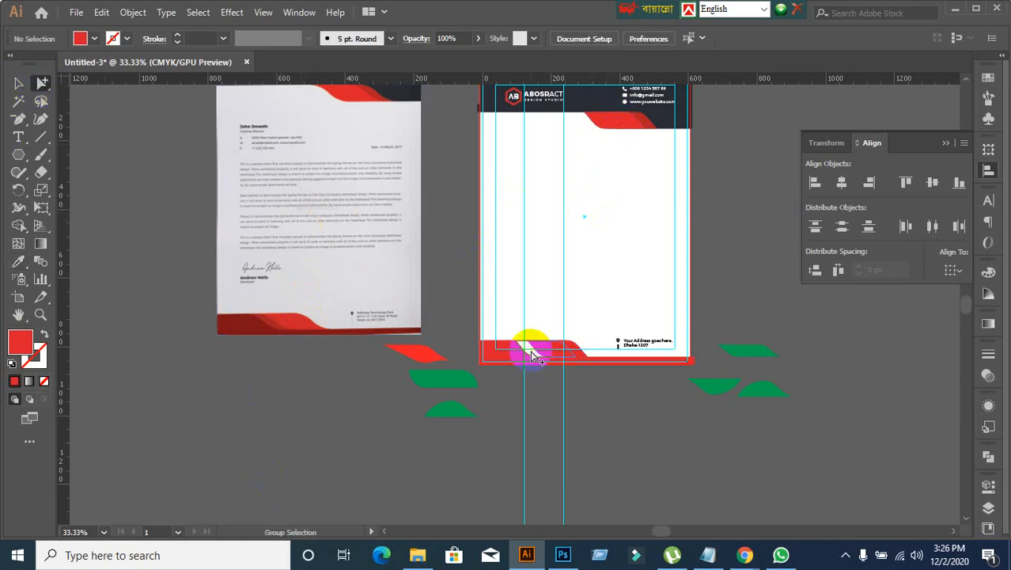
click(532, 353)
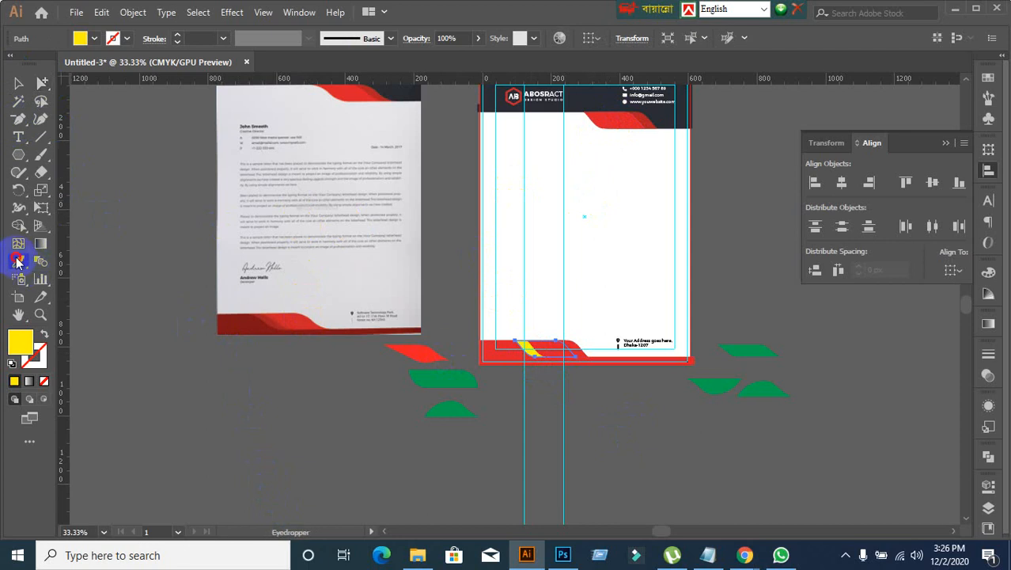
click(268, 313)
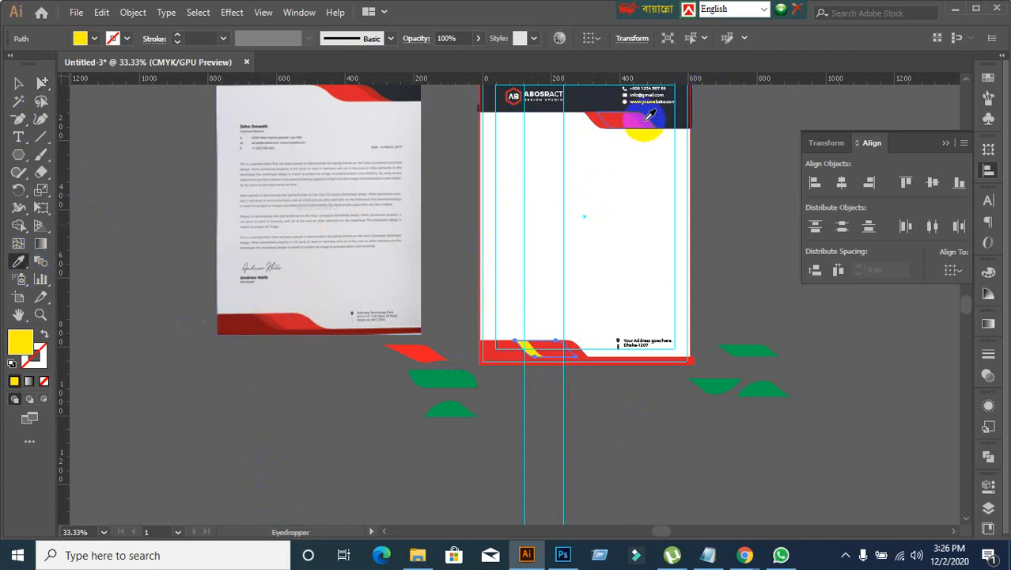
click(630, 129)
click(36, 82)
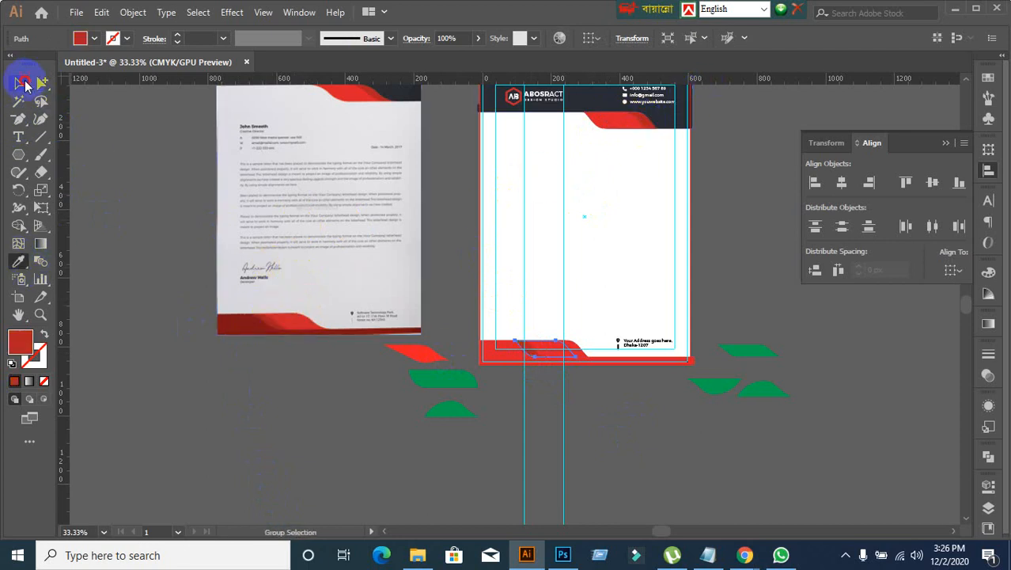
click(25, 83)
click(315, 432)
Step: Compare the recoloured footer and header curves with the reference, checking the reds of each footer shape
scroll(597, 393, up, 2)
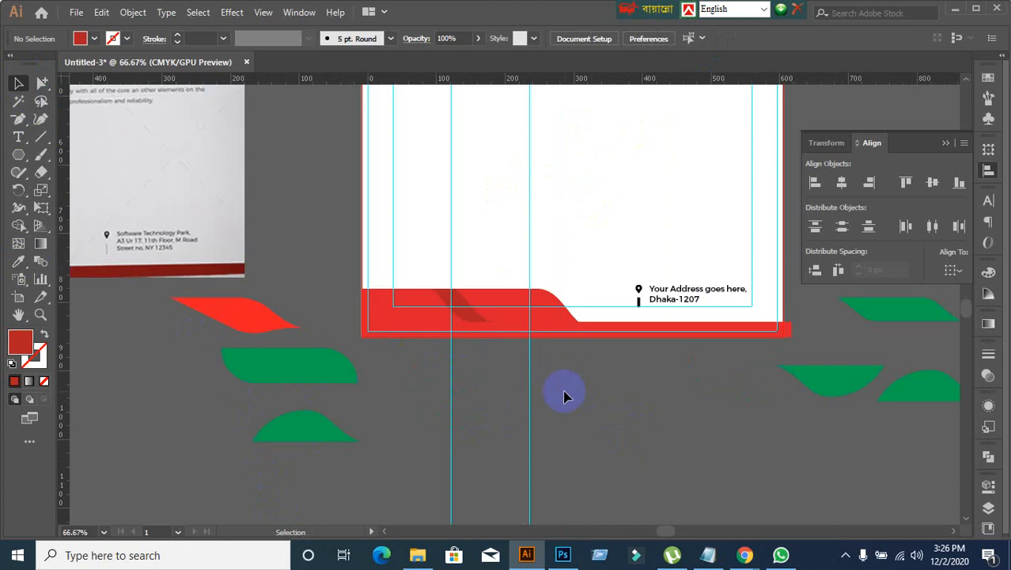
scroll(448, 391, down, 2)
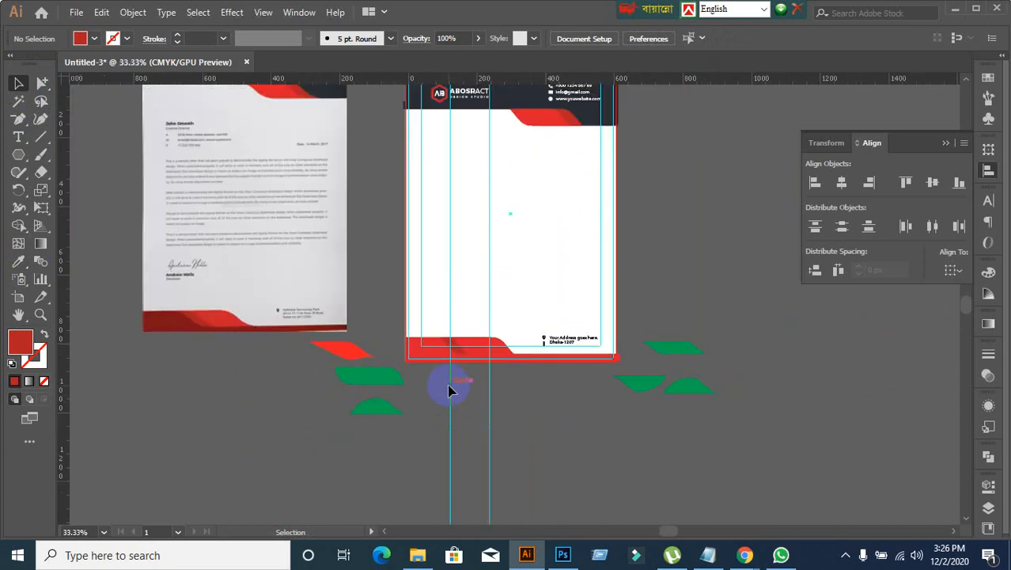
scroll(511, 249, up, 3)
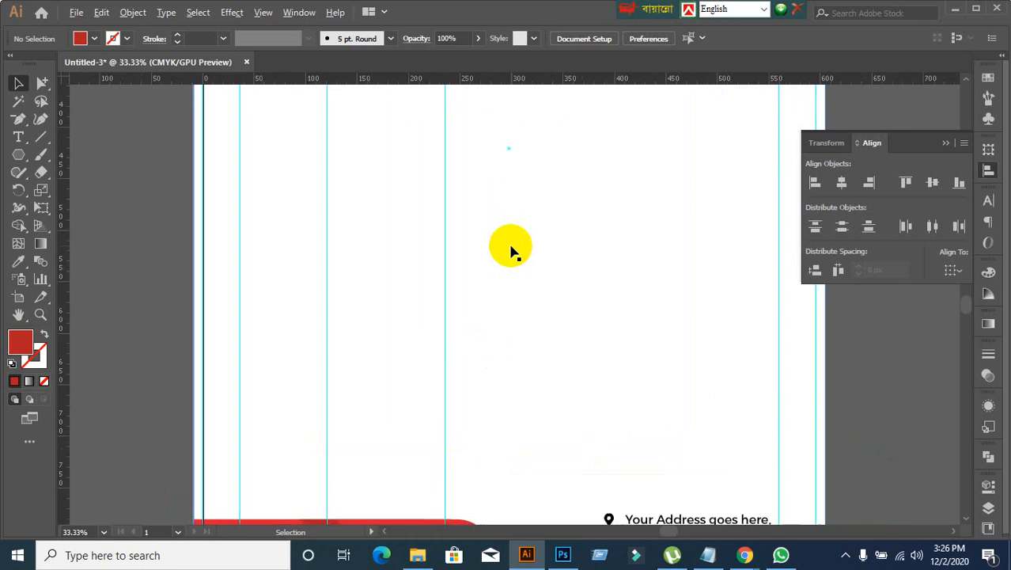
scroll(510, 249, down, 2)
scroll(264, 360, down, 1)
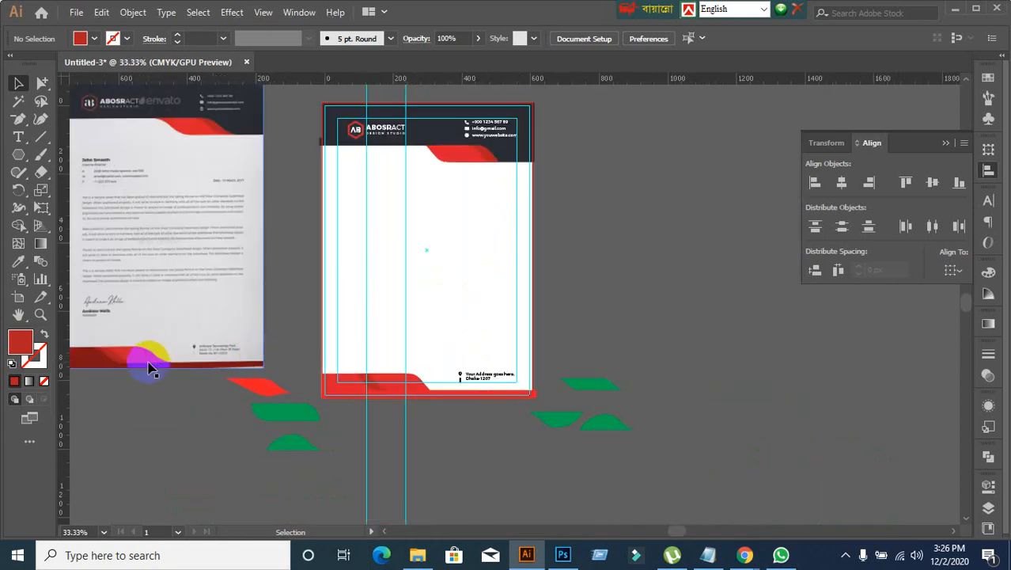
drag(453, 241, 459, 316)
scroll(486, 252, up, 3)
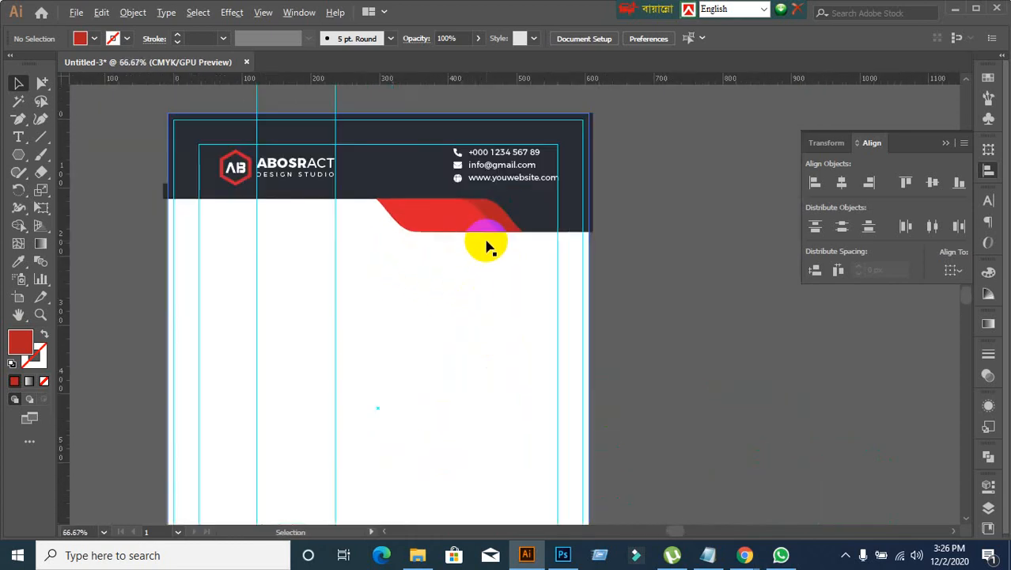
scroll(488, 244, down, 5)
scroll(420, 328, up, 3)
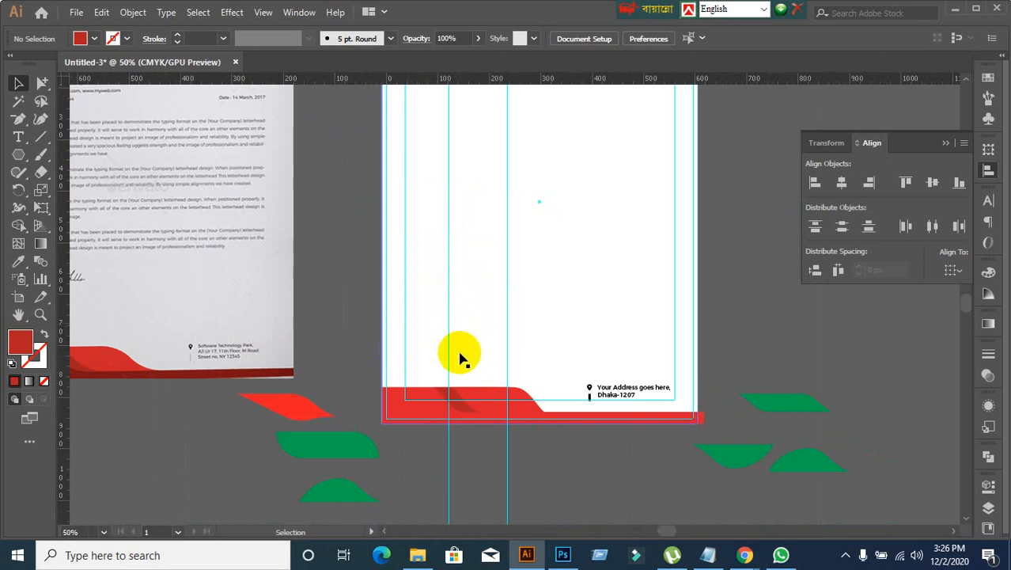
scroll(463, 354, down, 1)
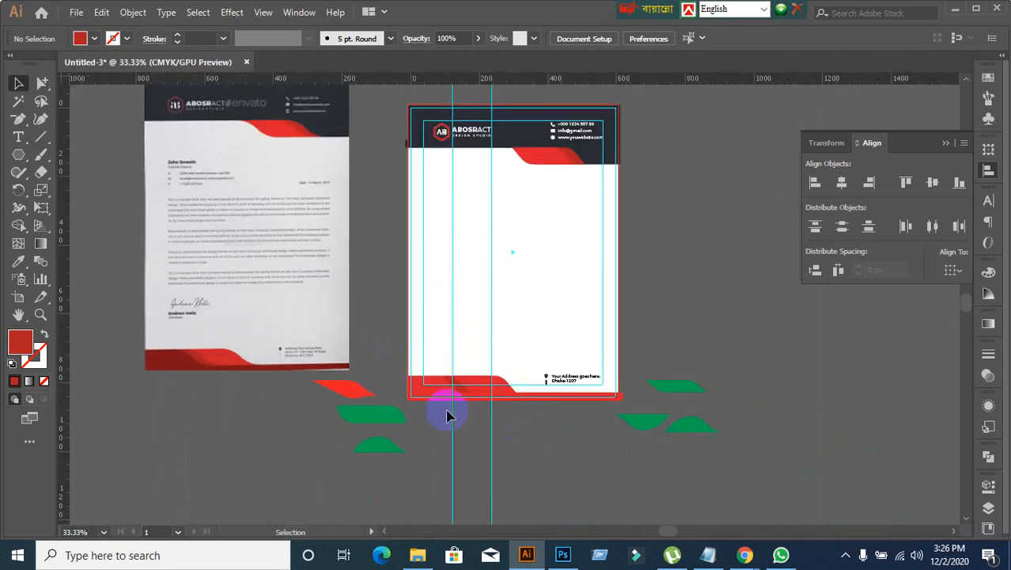
Step: Select only the footer group's base shape and fill it with the dark maroon red sampled from the reference letterhead's footer
drag(428, 420, 514, 311)
scroll(464, 358, up, 1)
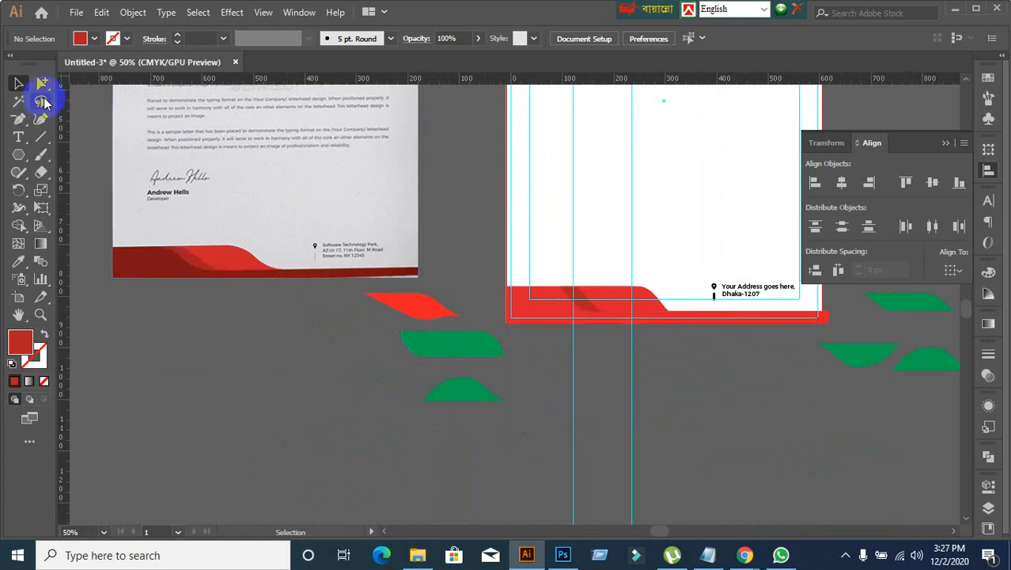
click(46, 82)
click(514, 312)
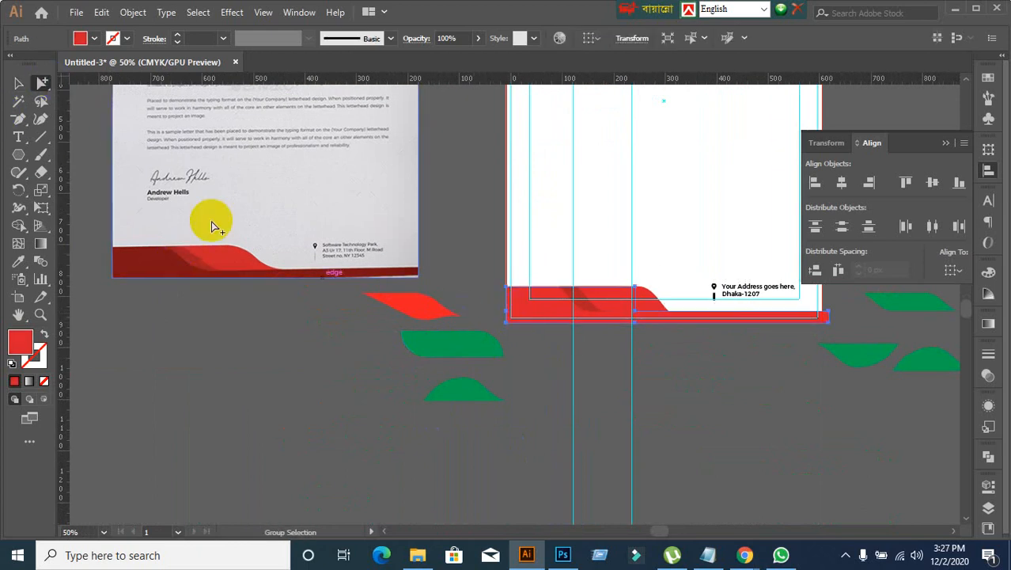
click(18, 83)
click(17, 266)
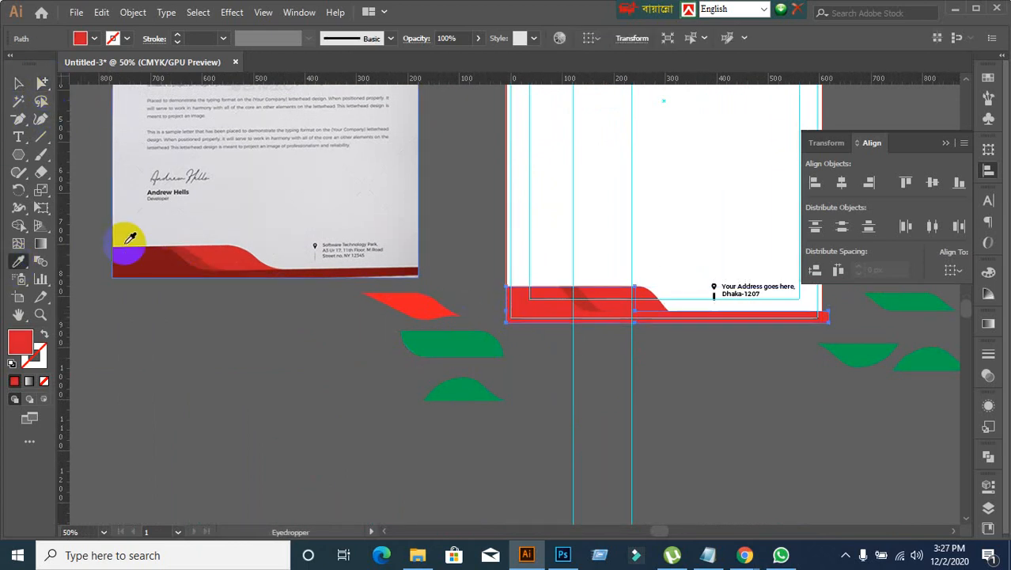
click(129, 251)
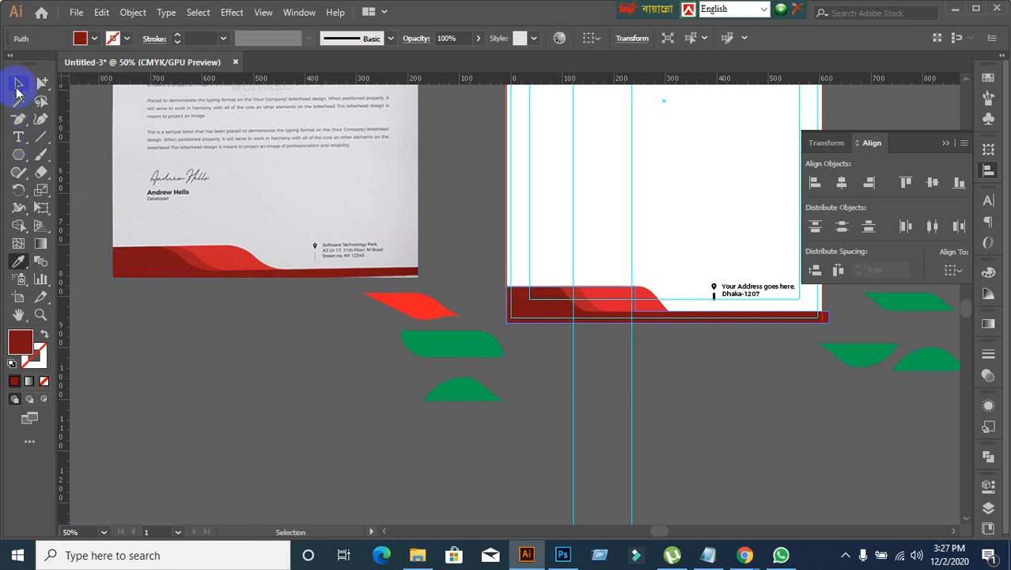
click(19, 84)
click(332, 366)
Step: Compare the letterhead's header, body and footer with the reference side by side
scroll(328, 348, up, 4)
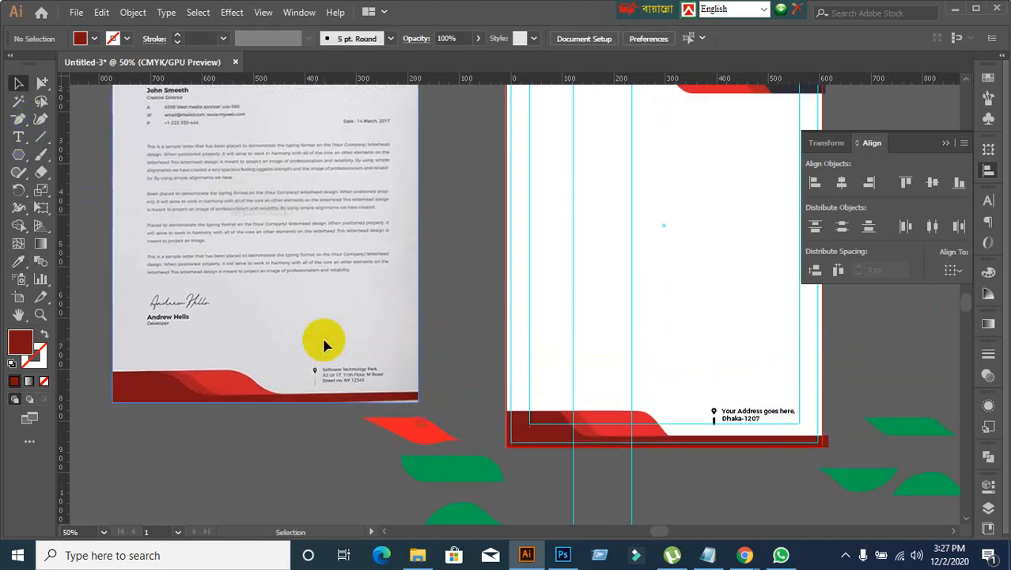
scroll(323, 342, up, 3)
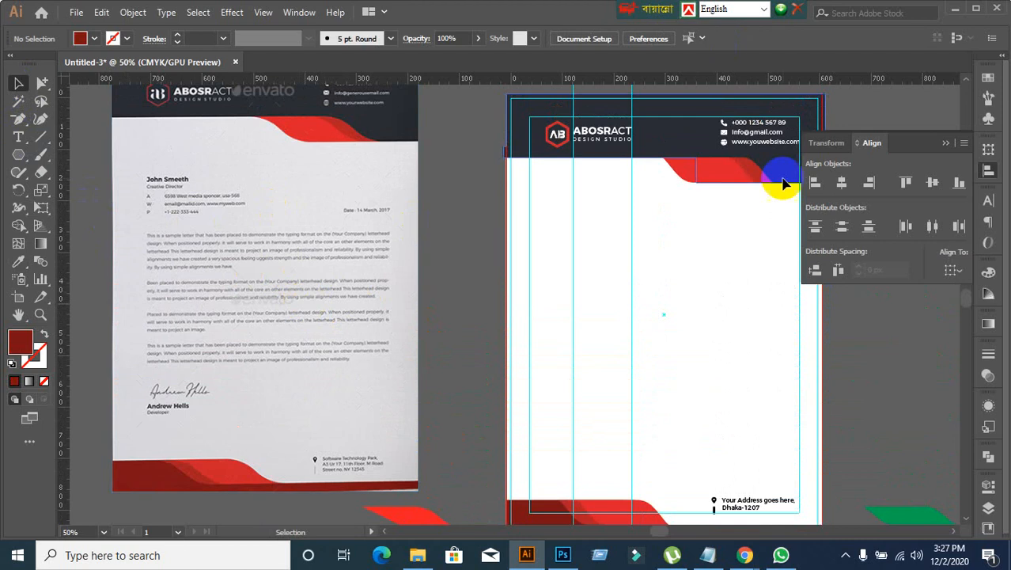
scroll(654, 294, down, 5)
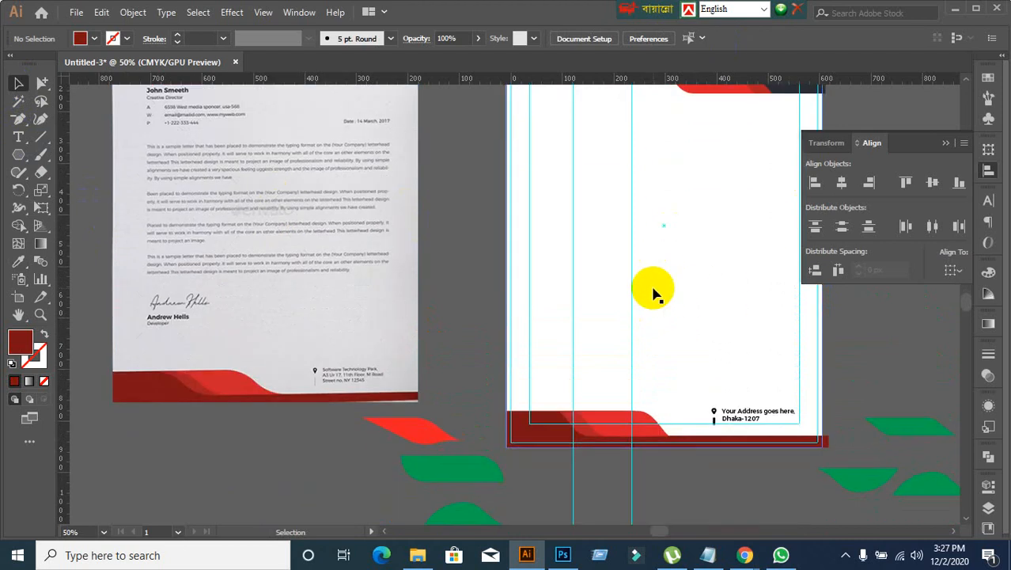
scroll(647, 323, up, 3)
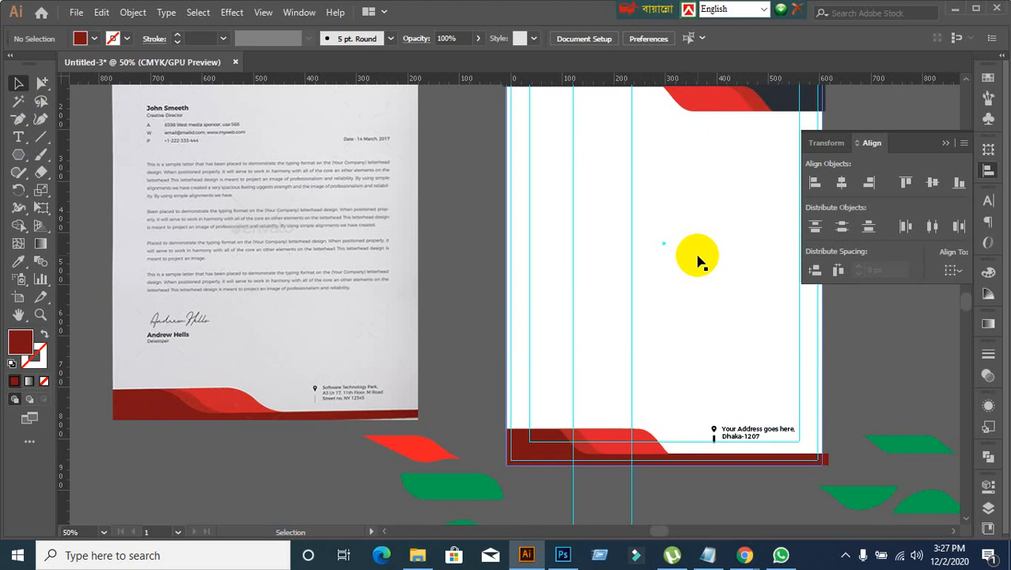
scroll(700, 238, up, 1)
scroll(634, 301, down, 1)
scroll(622, 480, down, 2)
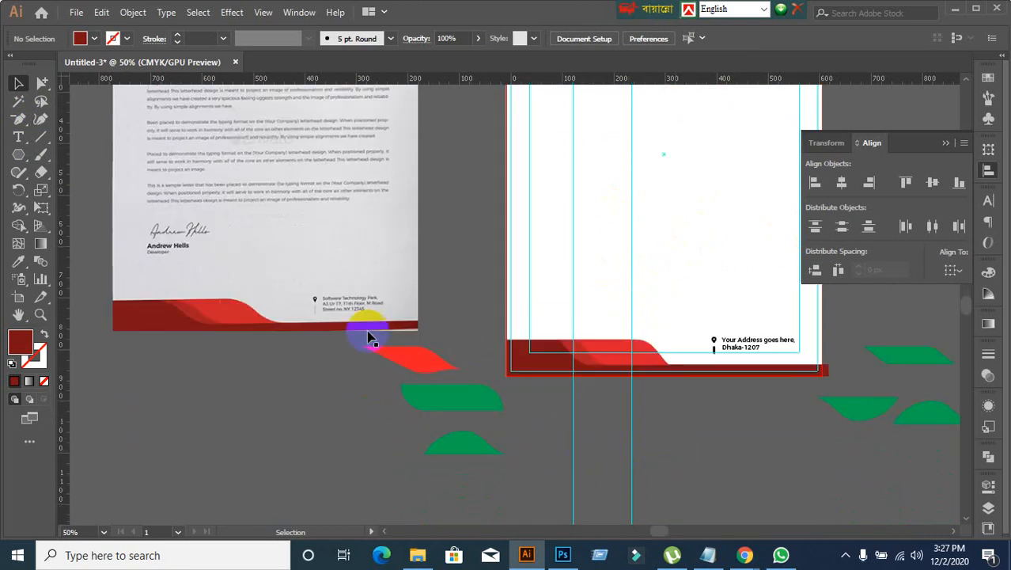
scroll(368, 338, up, 2)
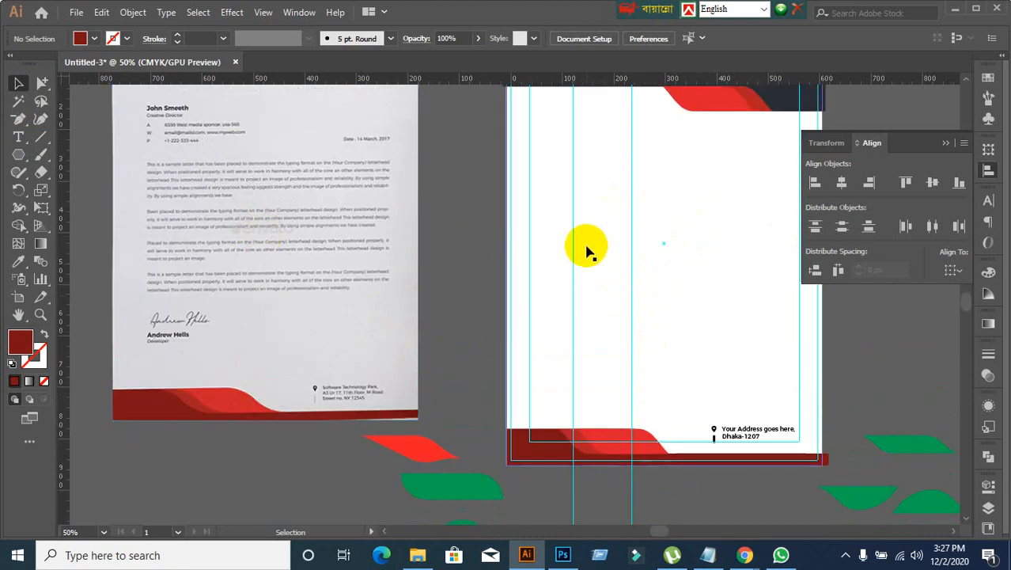
scroll(584, 237, up, 1)
scroll(538, 255, up, 1)
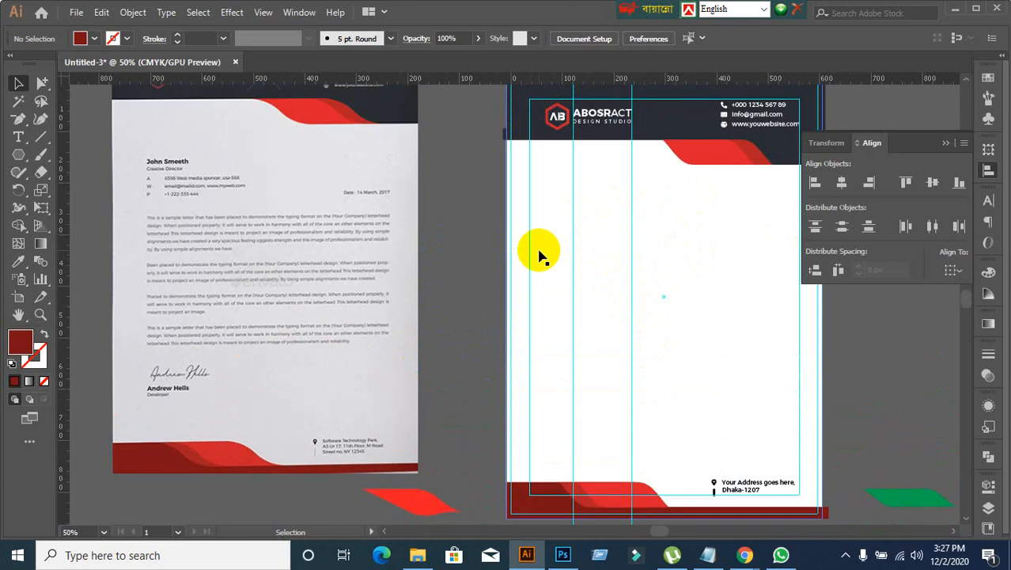
Step: Unlock the guides and delete the two vertical guides crossing the logo
scroll(539, 255, up, 3)
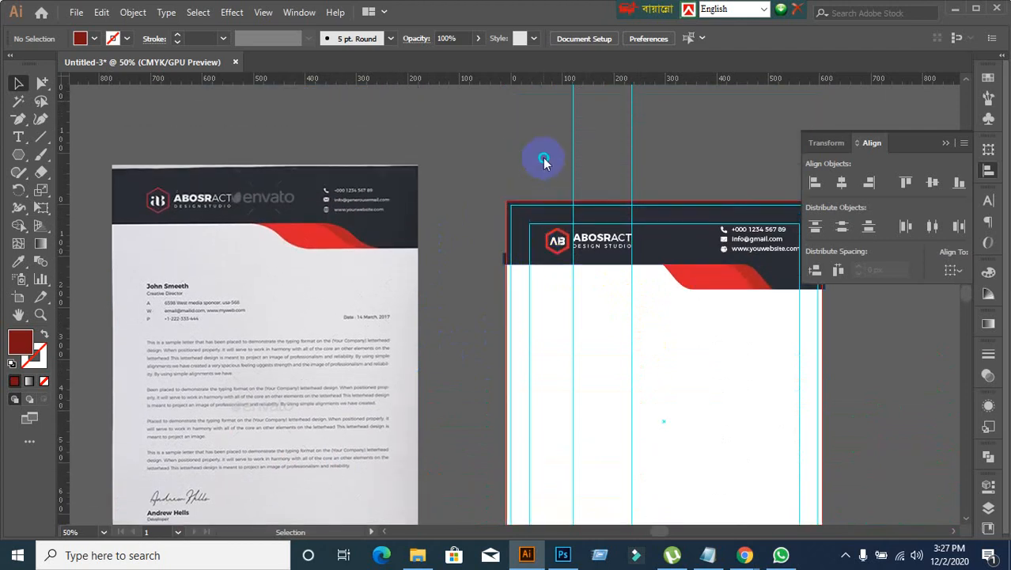
right_click(545, 161)
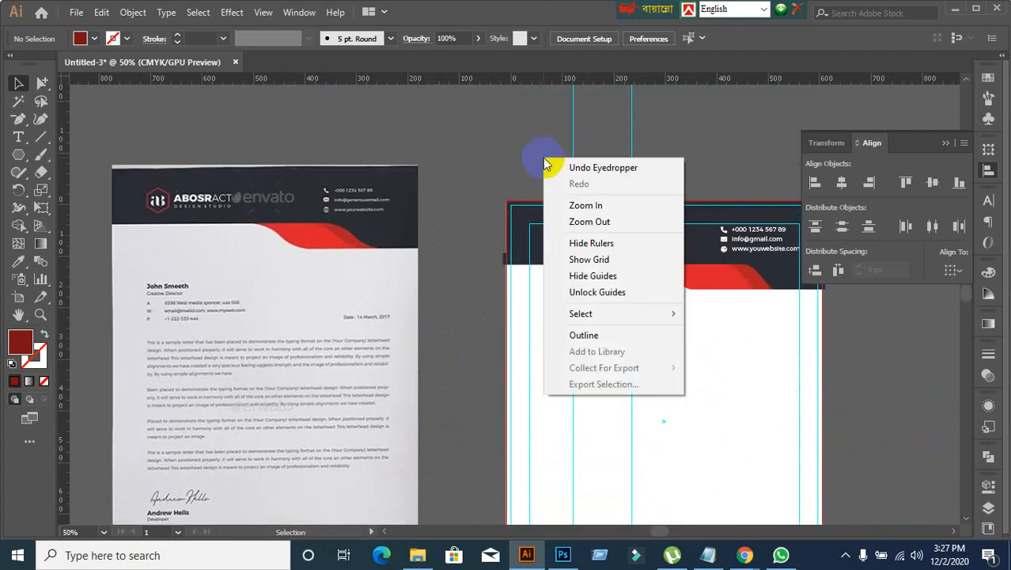
click(580, 293)
drag(731, 124, 535, 217)
key(Delete)
Step: Examine the whole letterhead beside the reference, without the vertical guides across the logo
scroll(535, 237, down, 2)
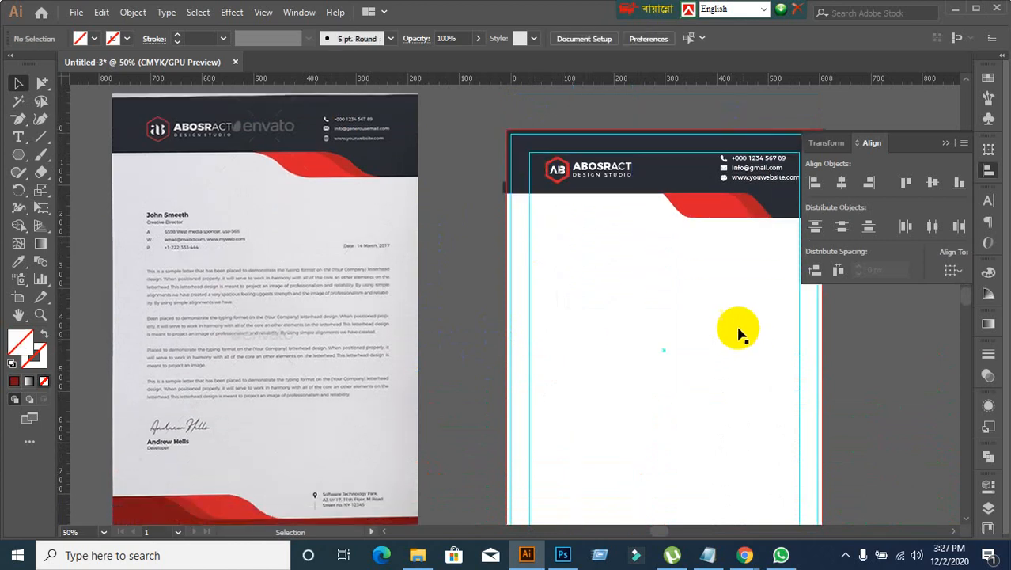
scroll(332, 368, down, 4)
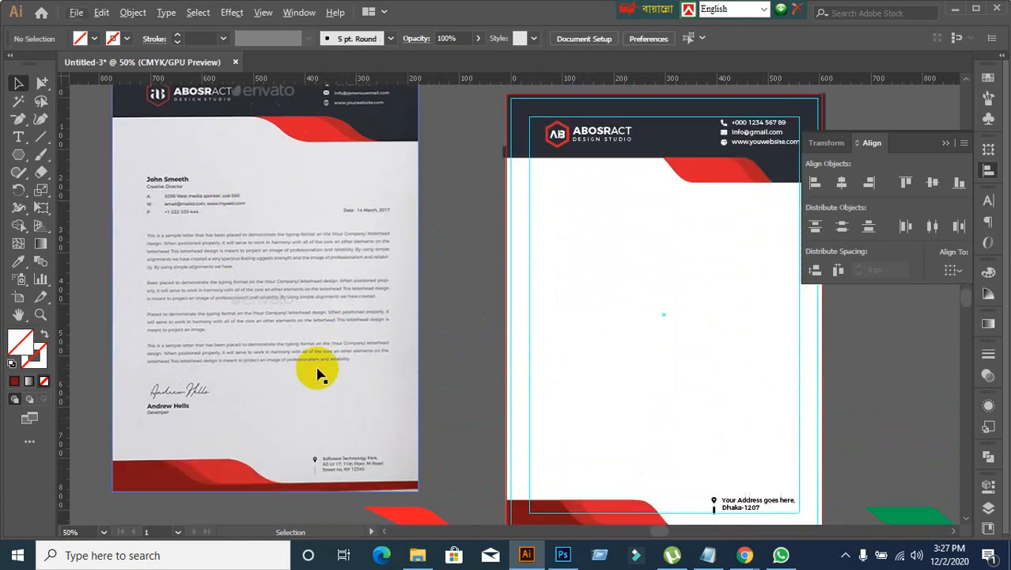
scroll(703, 421, up, 4)
scroll(703, 421, down, 1)
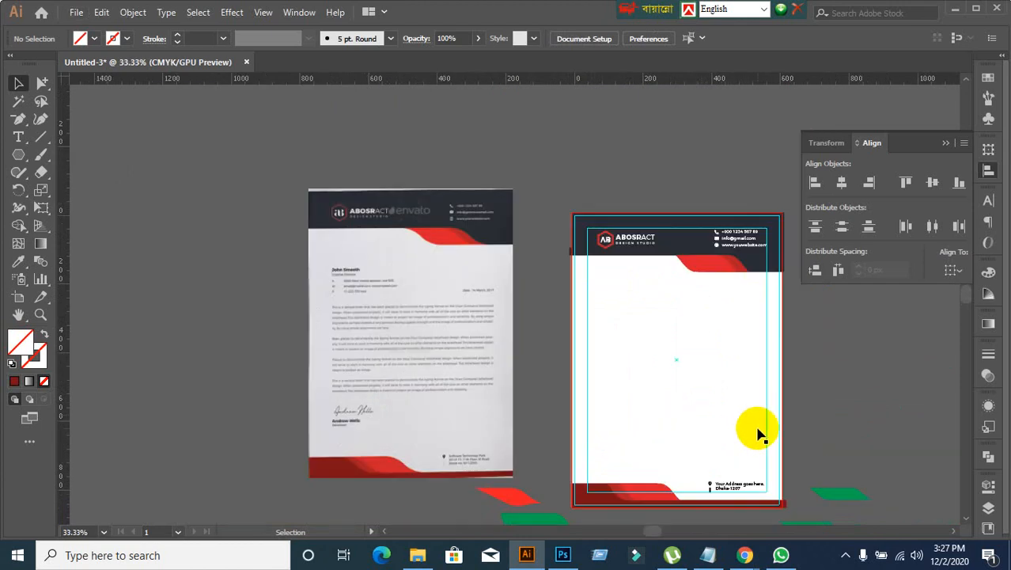
drag(760, 431, 702, 350)
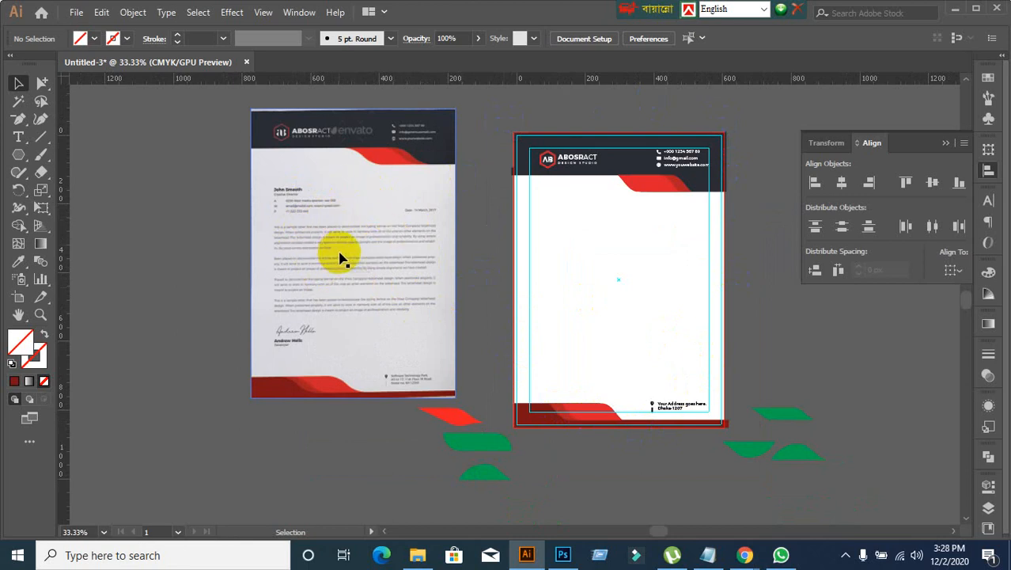
click(756, 243)
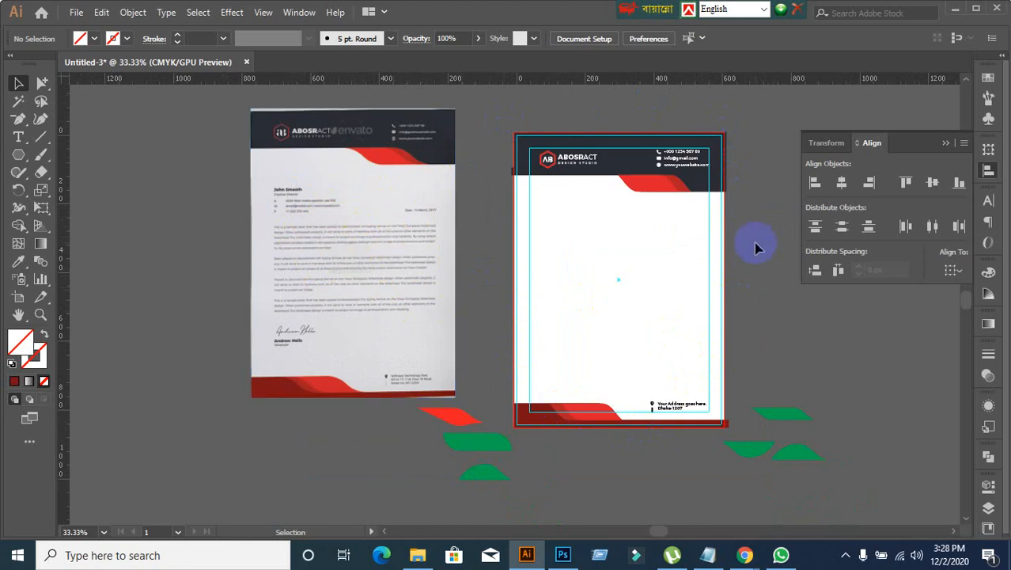
Step: Inspect the header logo up close, selecting its ABOSRACT name and DESIGN STUDIO tagline to check the text settings
scroll(749, 197, up, 2)
drag(529, 169, 556, 220)
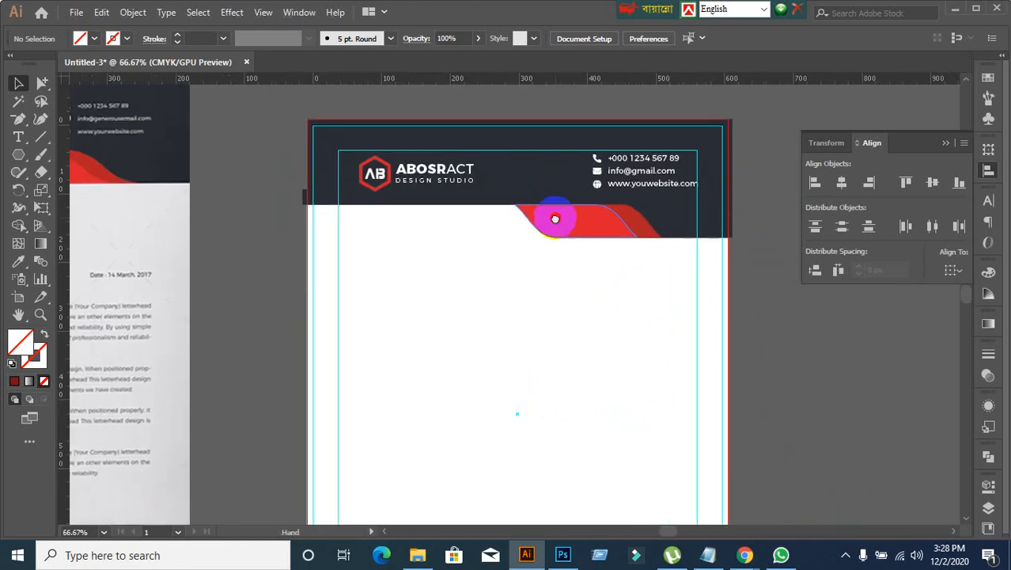
scroll(479, 202, up, 1)
click(370, 169)
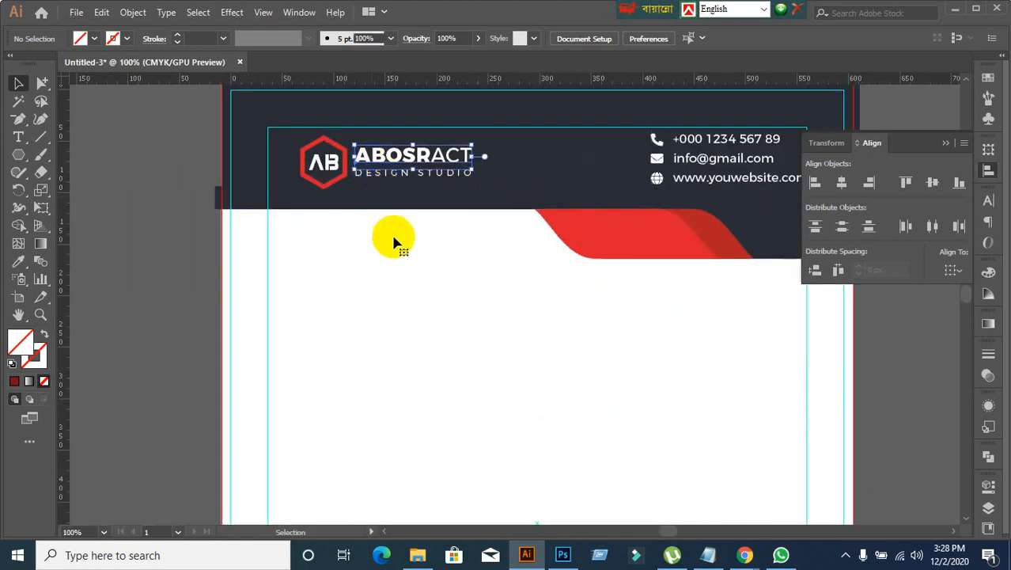
click(396, 182)
click(394, 176)
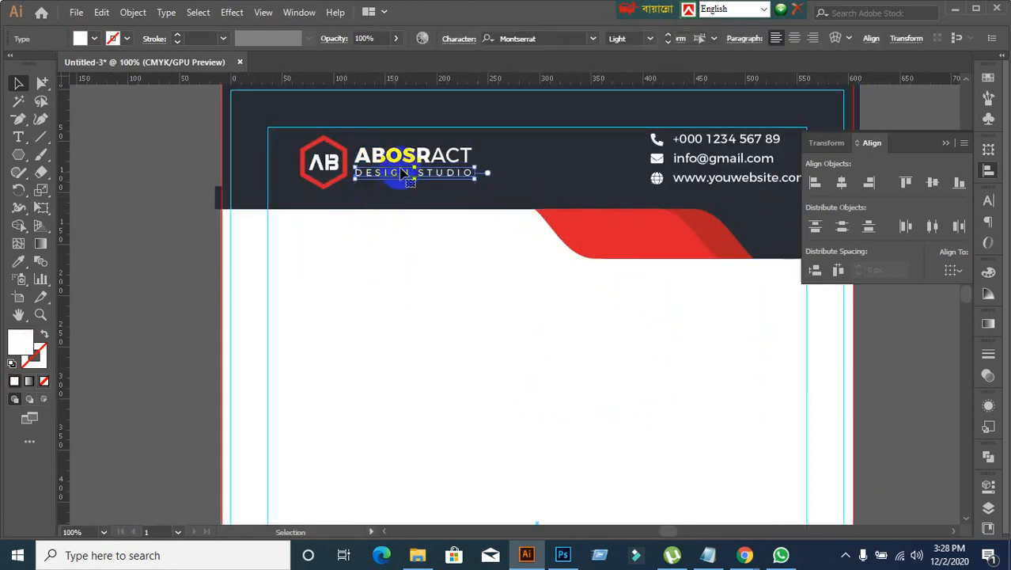
scroll(429, 278, down, 2)
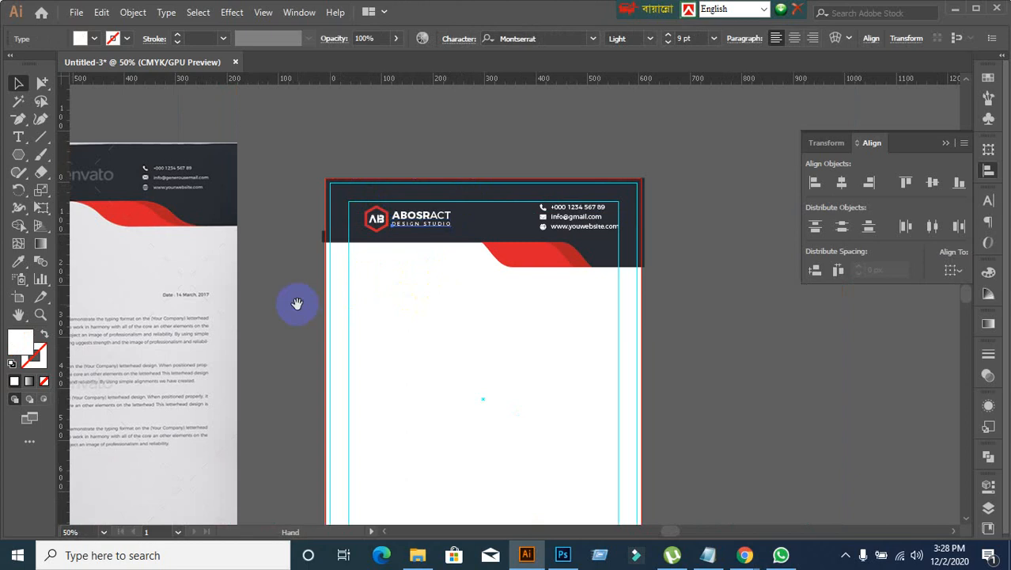
Step: Lock the guides over the letterhead page so its artwork can be selected
drag(296, 303, 386, 256)
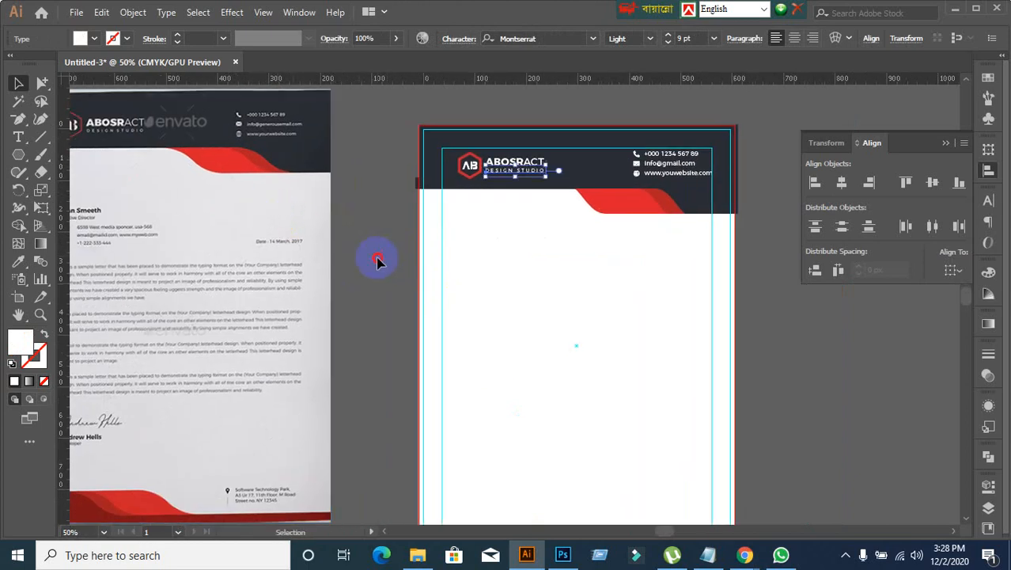
click(323, 256)
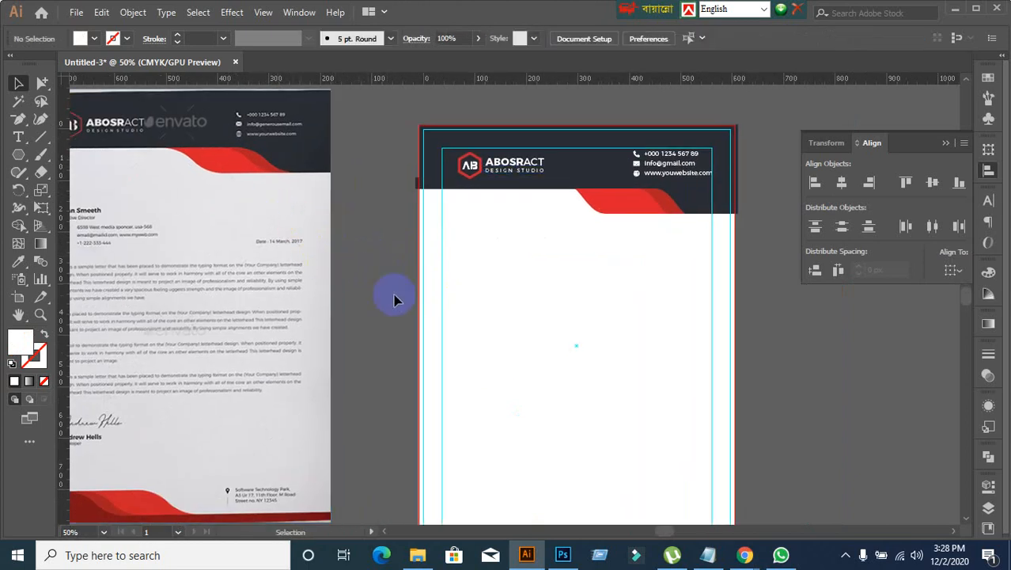
click(451, 330)
click(386, 328)
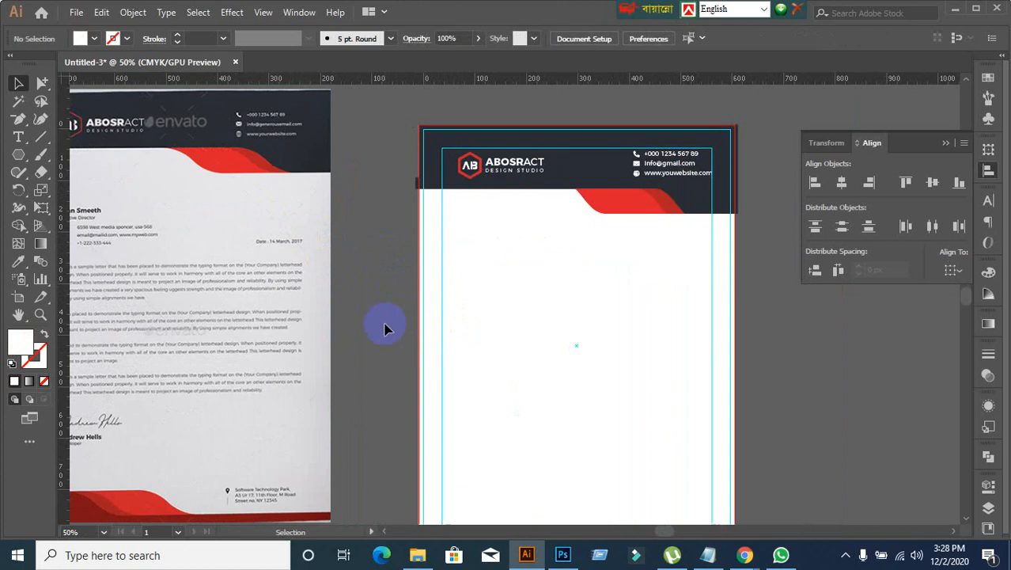
click(497, 315)
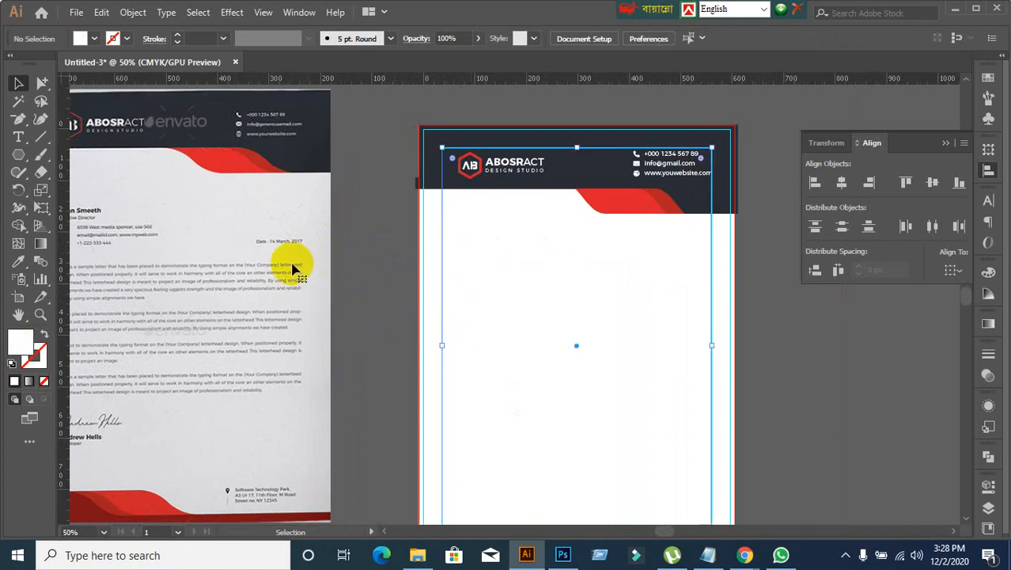
key(Delete)
right_click(491, 315)
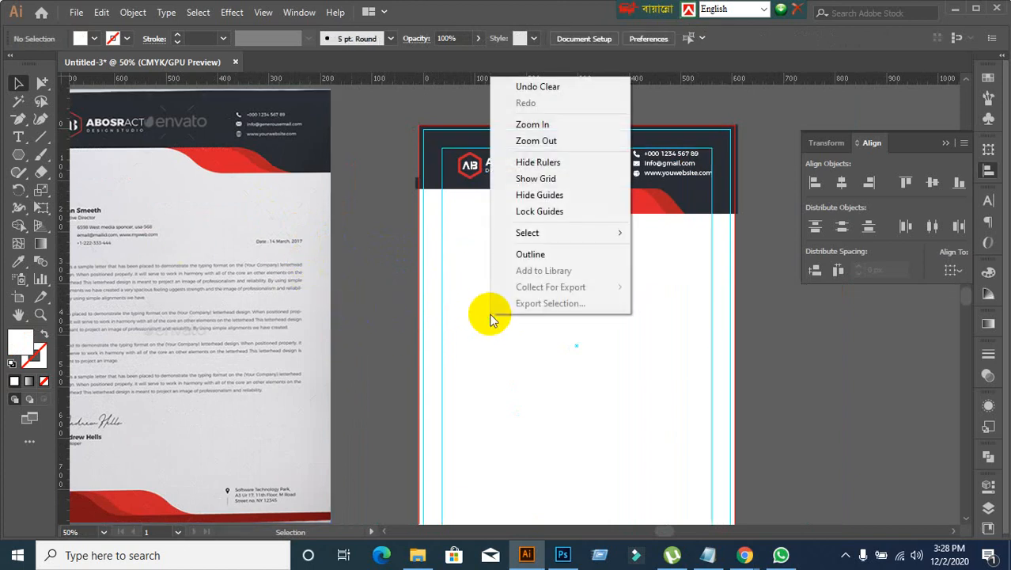
click(539, 214)
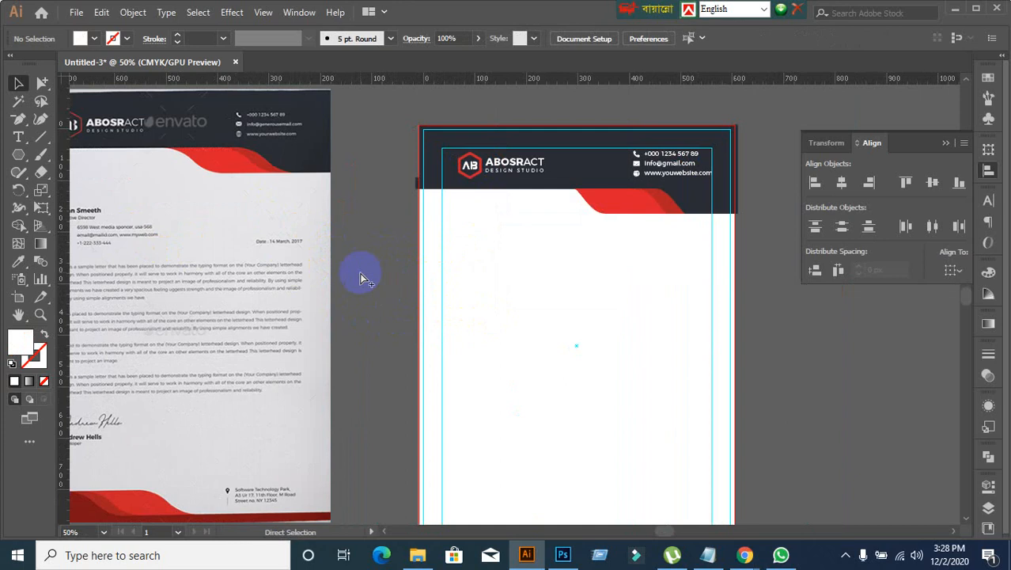
Step: Try the reference's light grey paper colour as the fill of the letterhead's page background rectangle
click(513, 321)
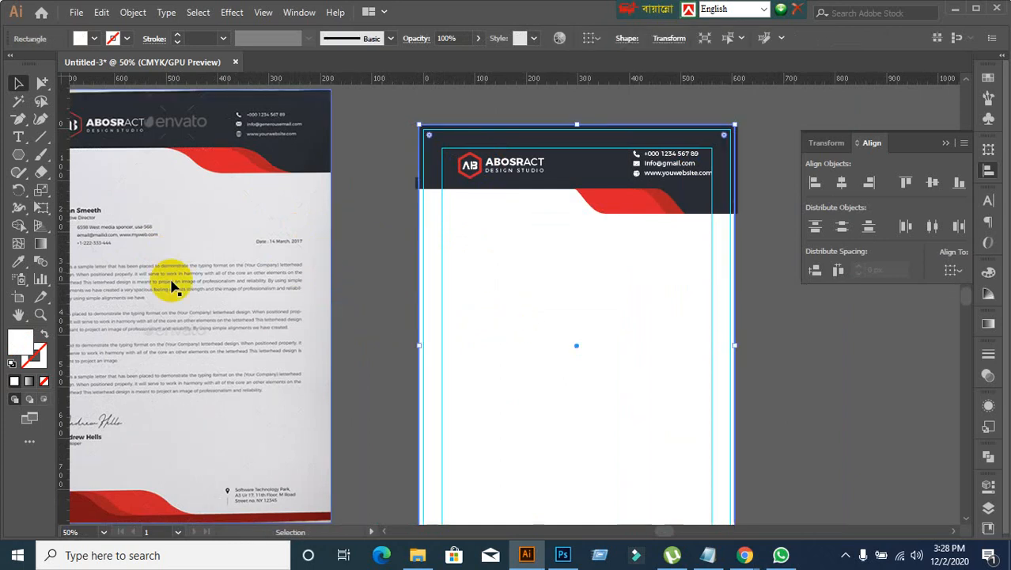
click(19, 262)
click(162, 189)
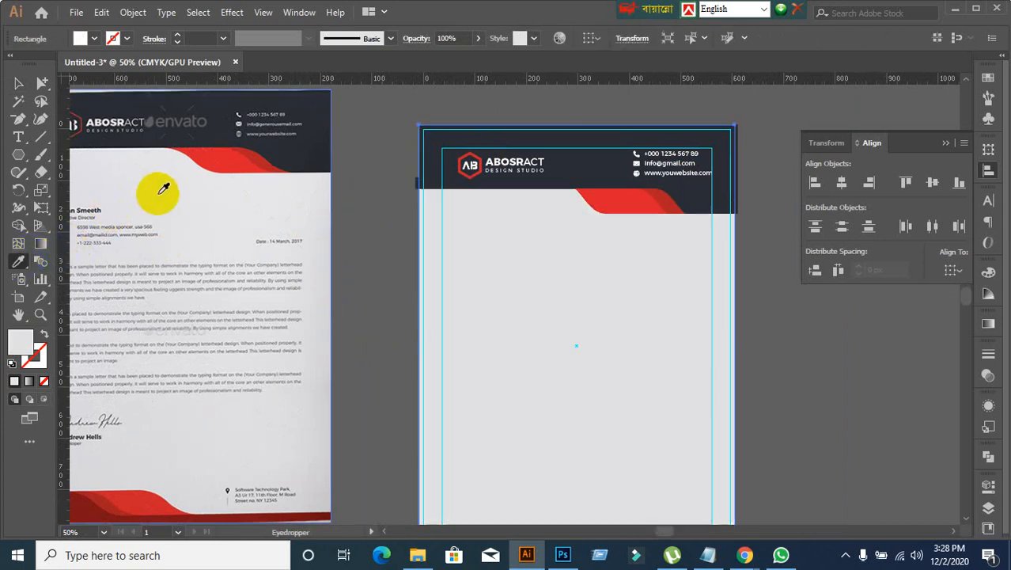
click(19, 83)
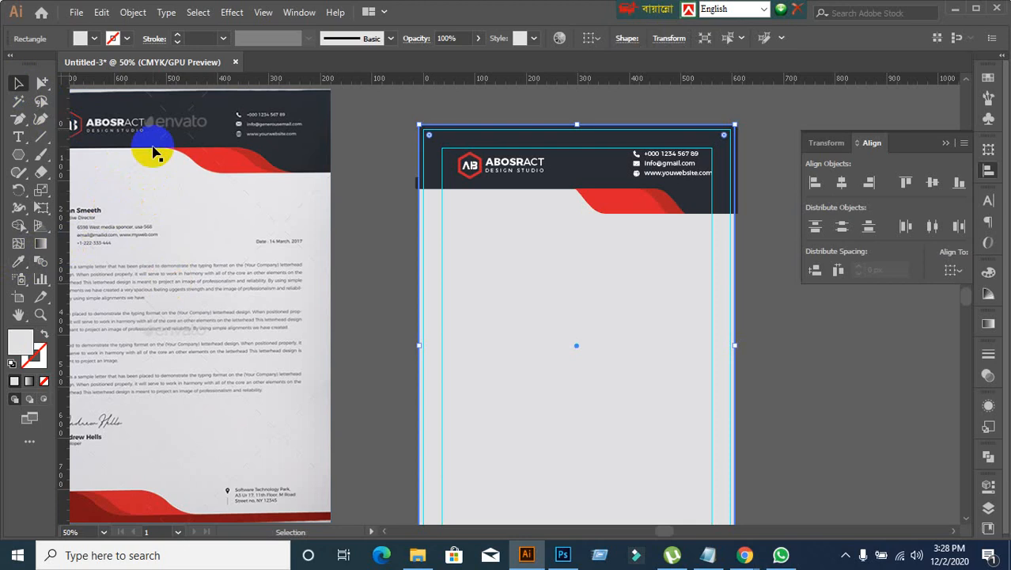
click(377, 249)
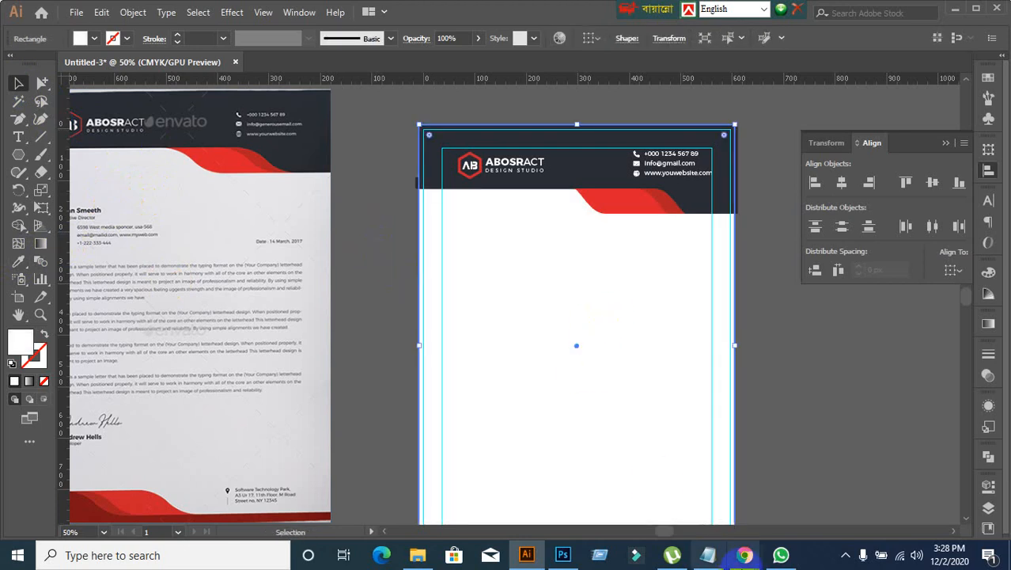
mouse_move(745, 555)
click(625, 507)
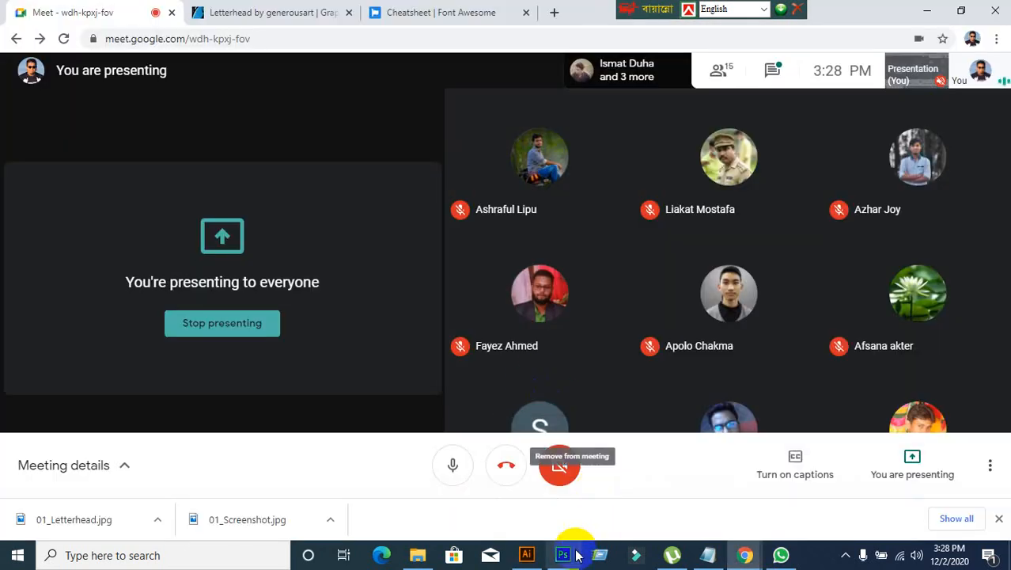
click(527, 554)
click(396, 290)
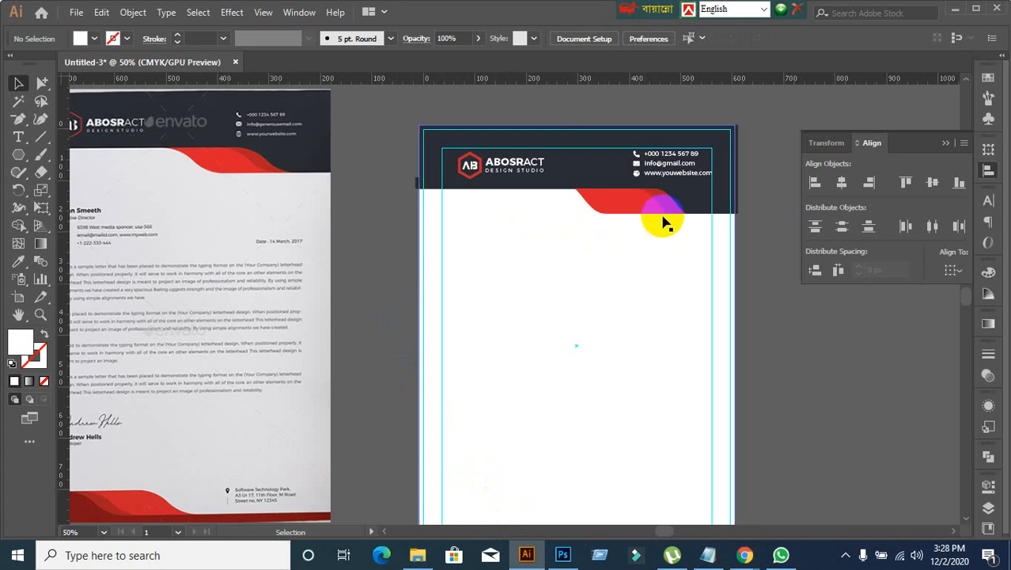
Step: Examine the upper edge and curve of the footer's red shape up close, and view the whole letterhead beside the reference
scroll(659, 216, down, 3)
scroll(633, 237, up, 1)
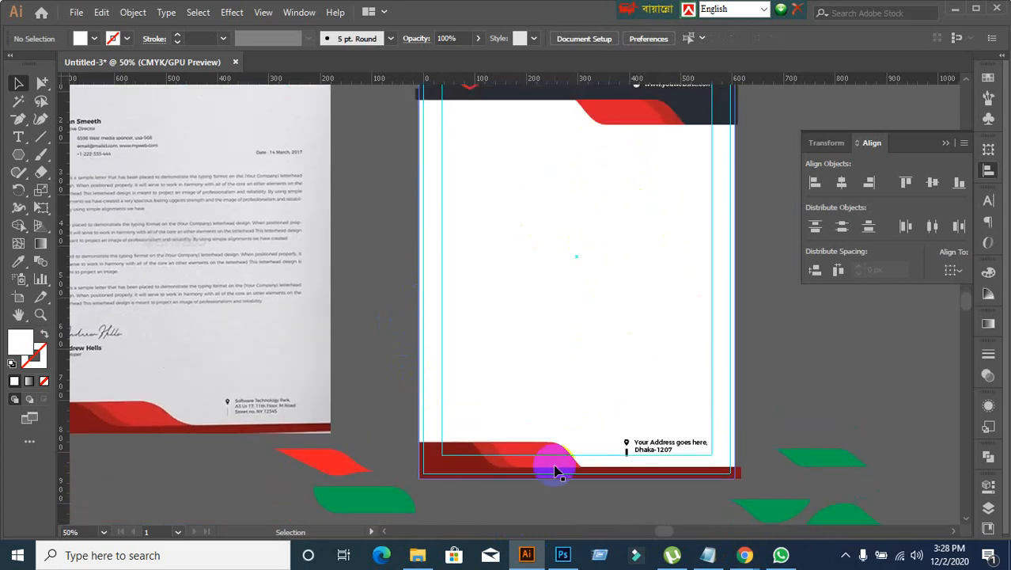
scroll(546, 469, up, 3)
scroll(535, 452, up, 3)
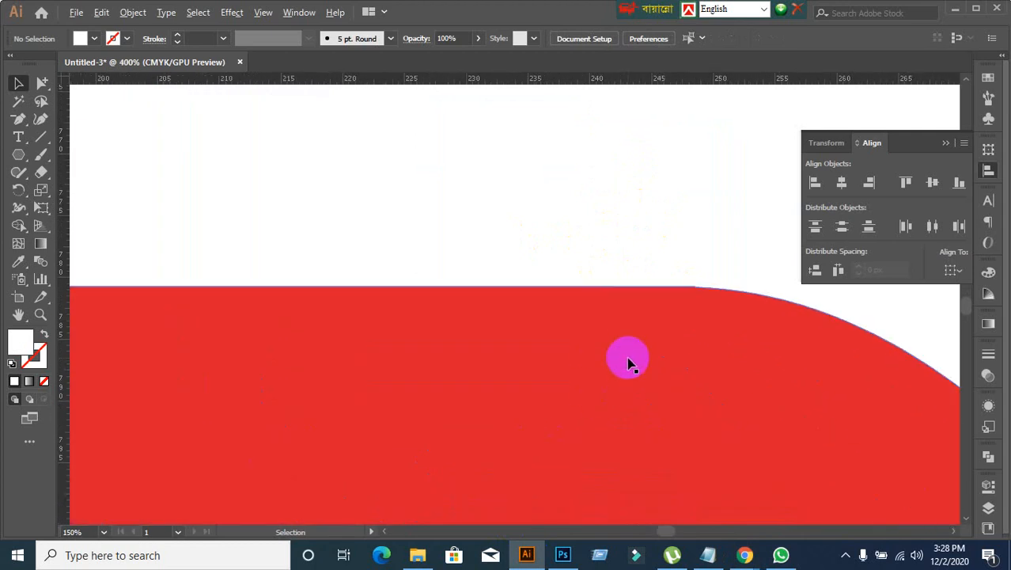
scroll(664, 317, up, 3)
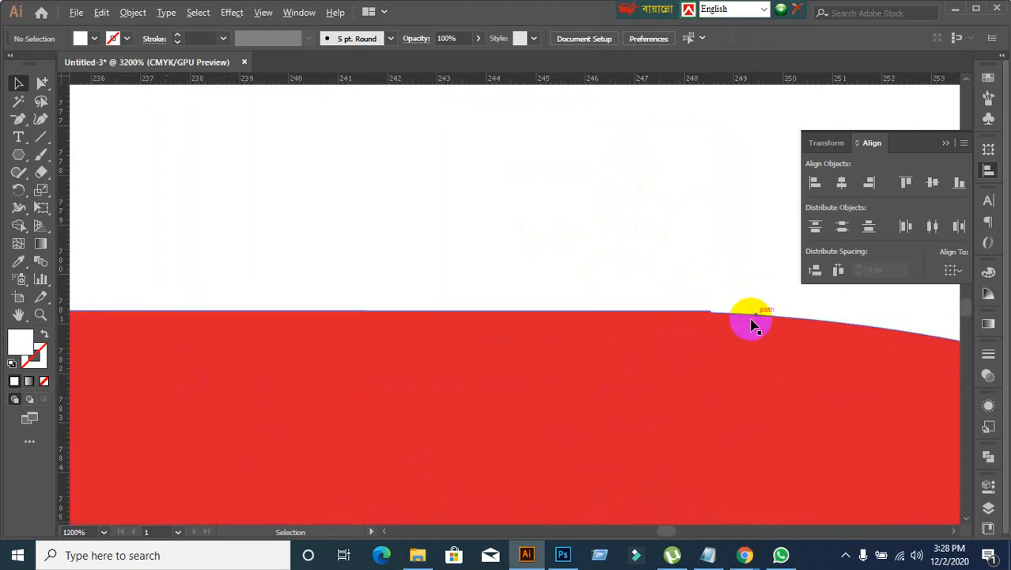
scroll(728, 346, up, 1)
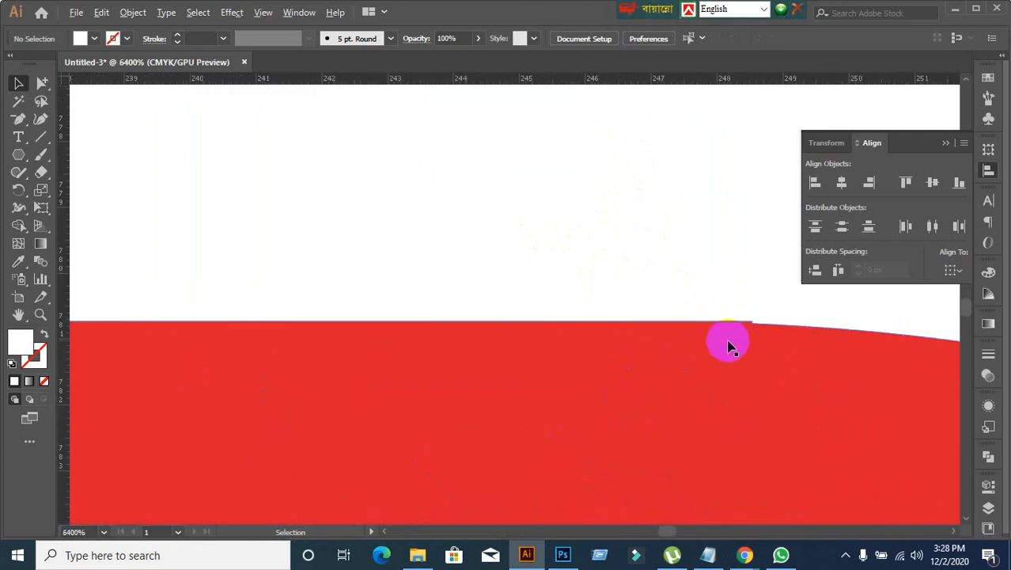
scroll(728, 346, down, 1)
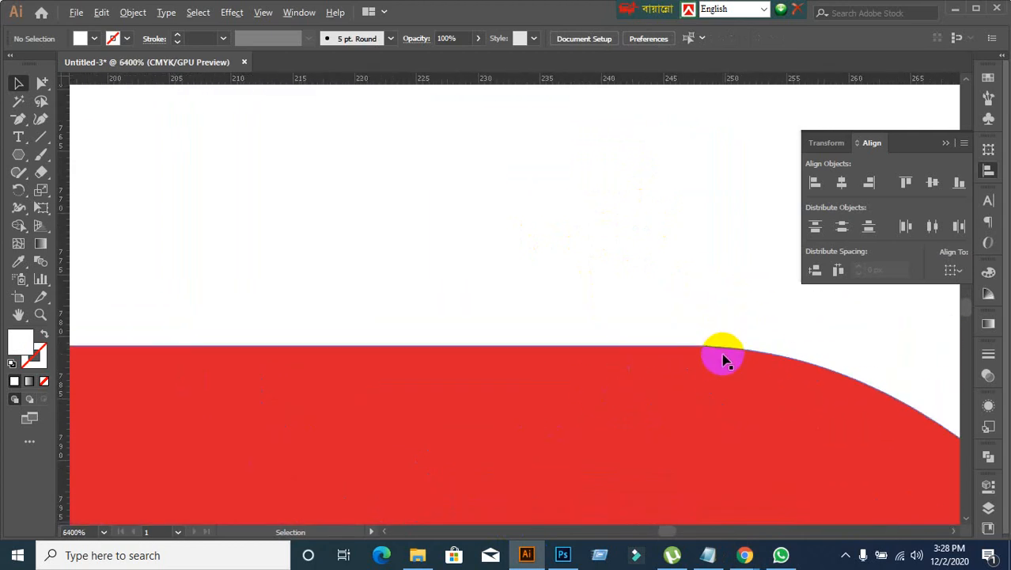
click(673, 354)
scroll(602, 262, down, 3)
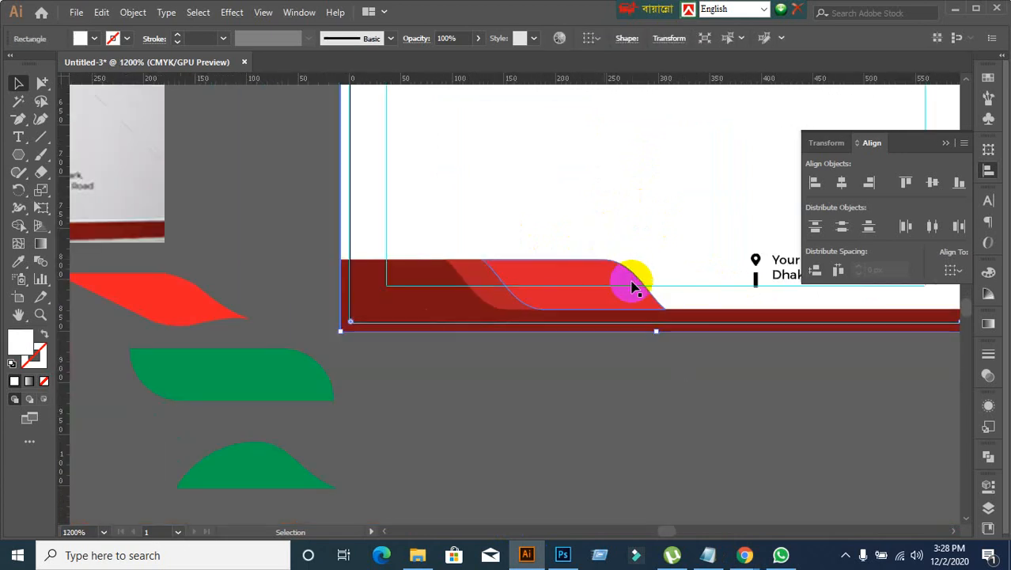
click(542, 442)
scroll(521, 384, up, 5)
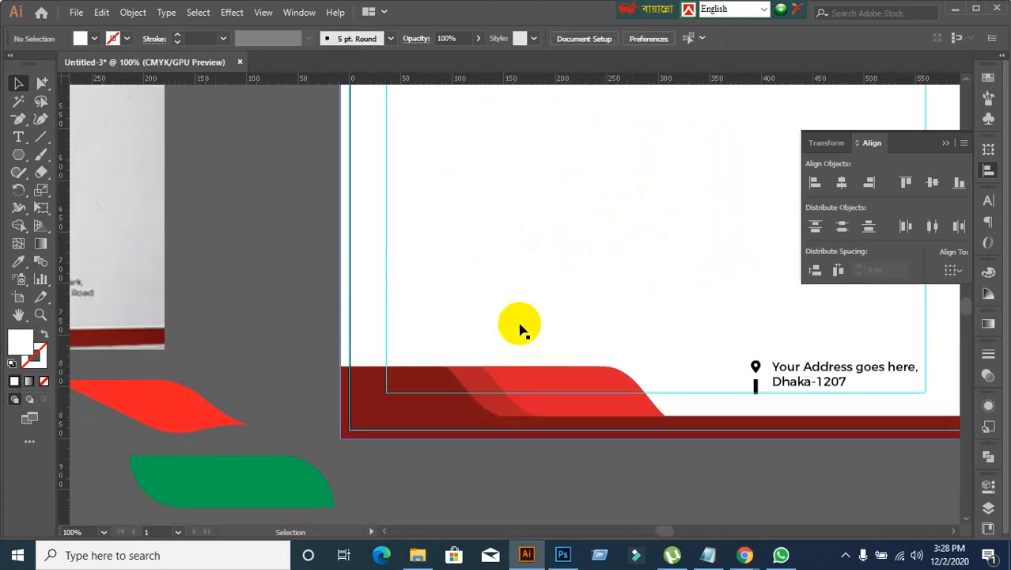
scroll(535, 297, down, 1)
scroll(554, 222, down, 2)
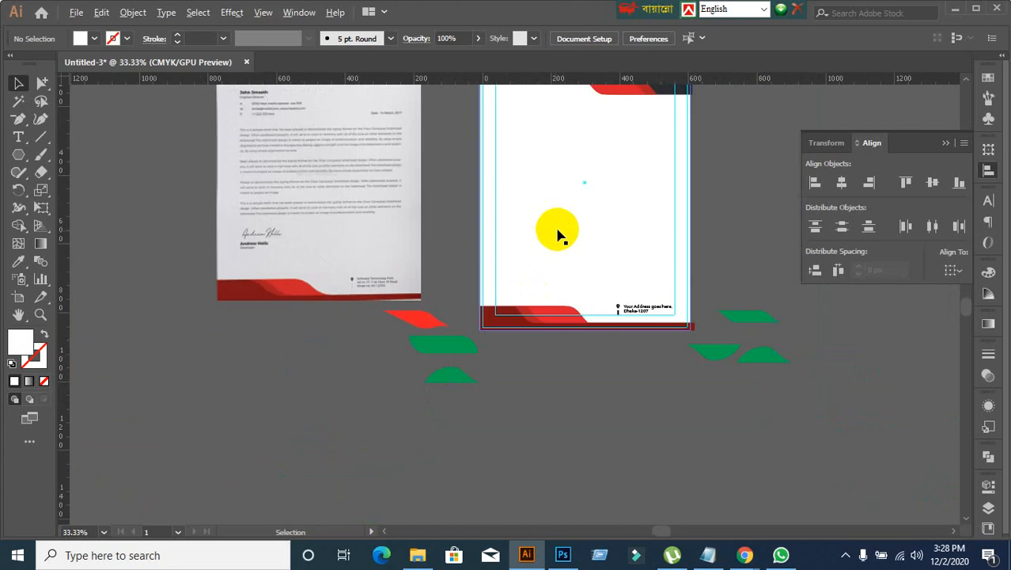
drag(558, 228, 570, 373)
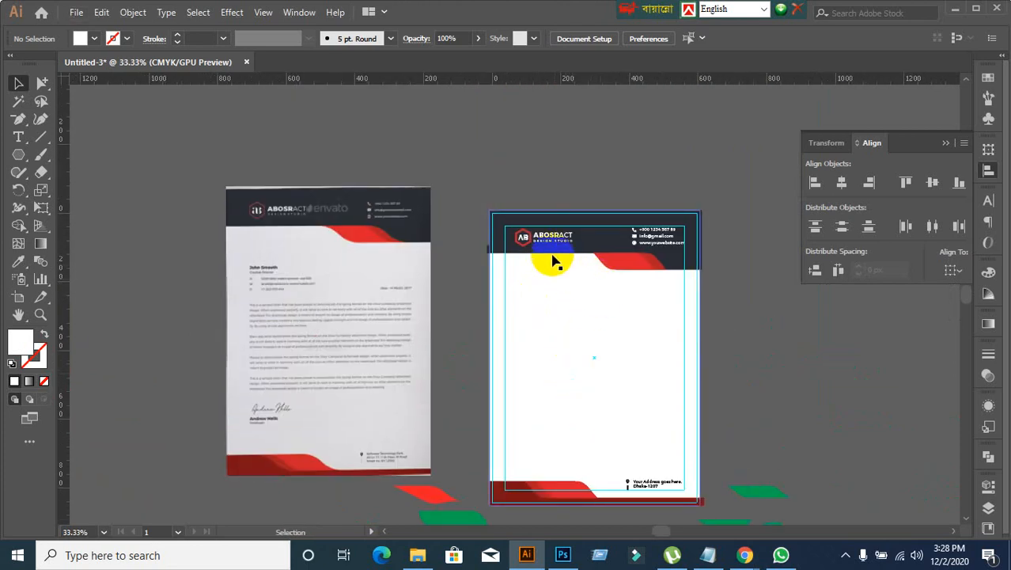
scroll(572, 277, up, 1)
scroll(570, 273, up, 1)
scroll(558, 280, down, 2)
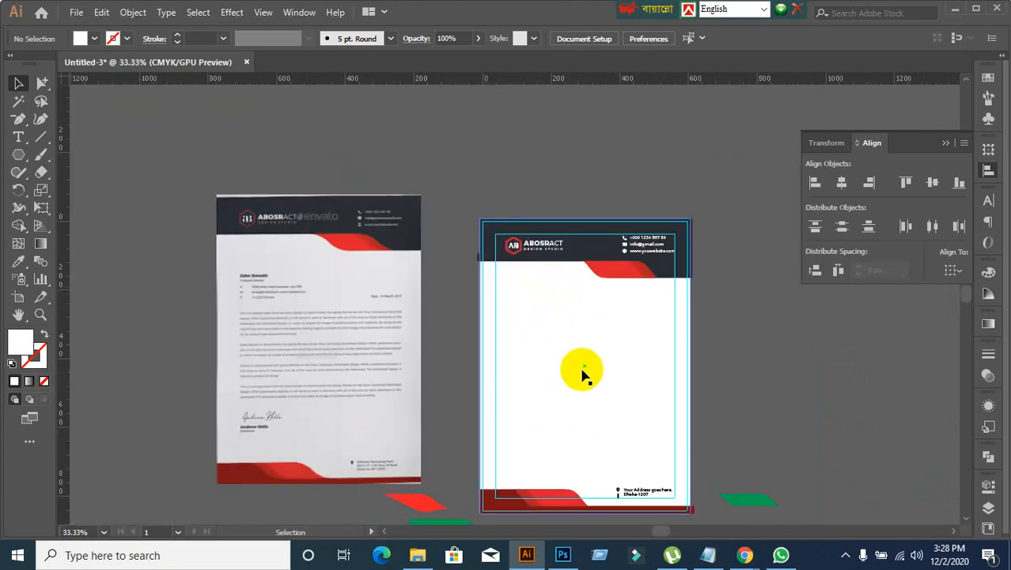
Step: Group the red hexagon with the AB letters inside it in the header logo
scroll(527, 305, up, 2)
click(513, 207)
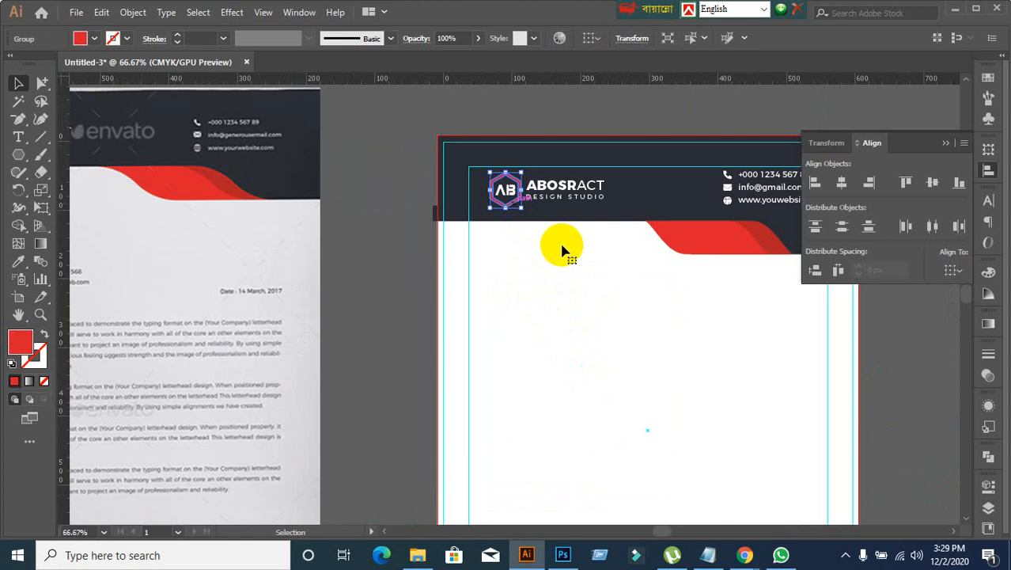
scroll(561, 250, up, 2)
drag(502, 250, 507, 366)
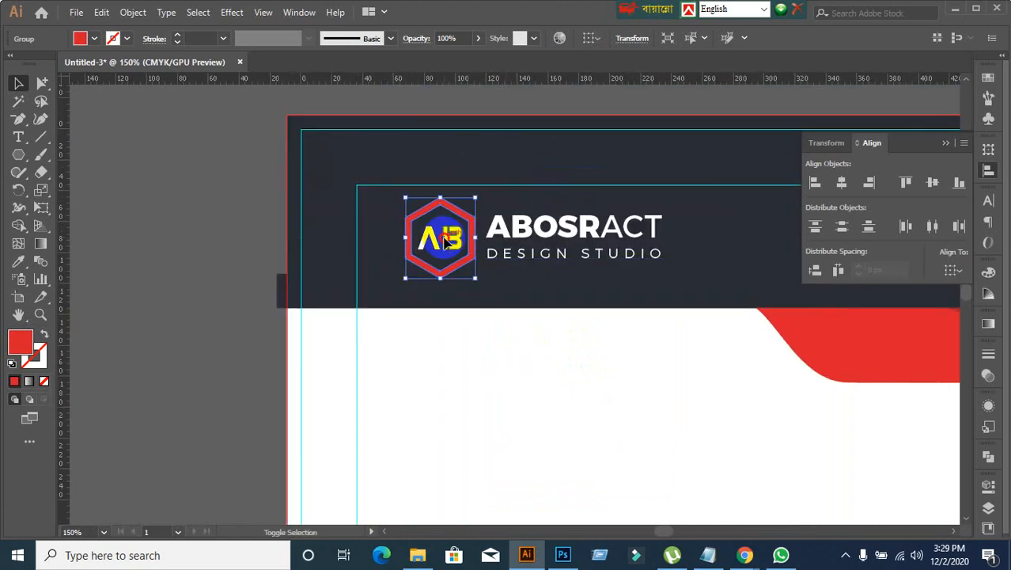
shift+click(450, 239)
key(ctrl+g)
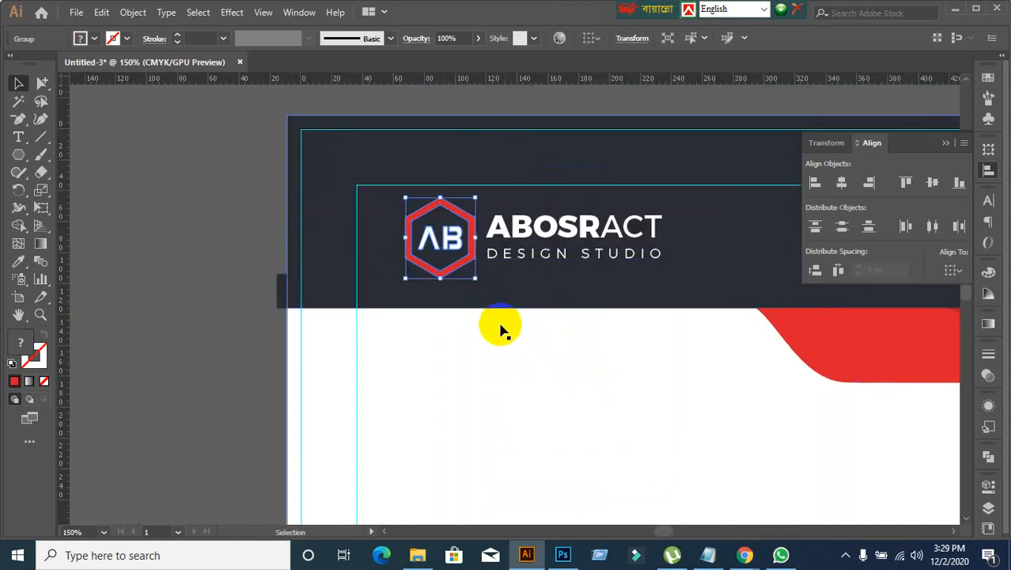
click(501, 324)
Step: Group the ABOSRACT name with the DESIGN STUDIO tagline beside the hexagon
click(445, 247)
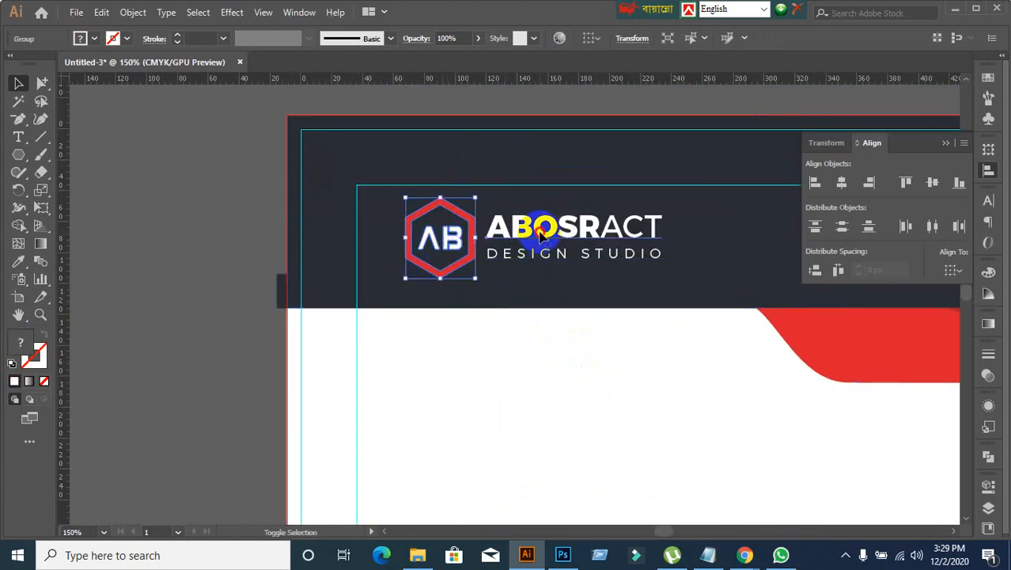
shift+click(540, 230)
click(516, 346)
click(520, 215)
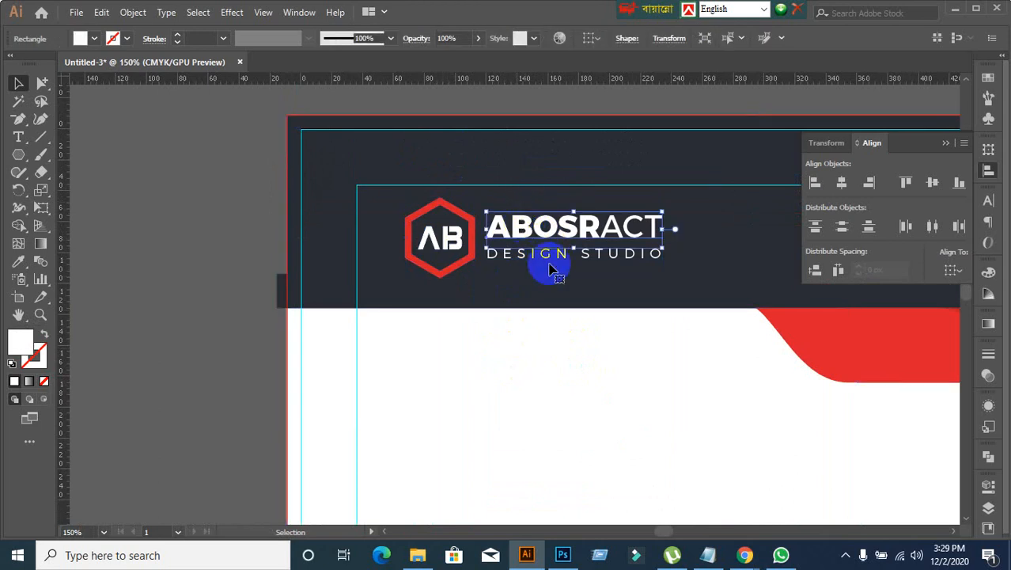
shift+click(510, 261)
key(ctrl+g)
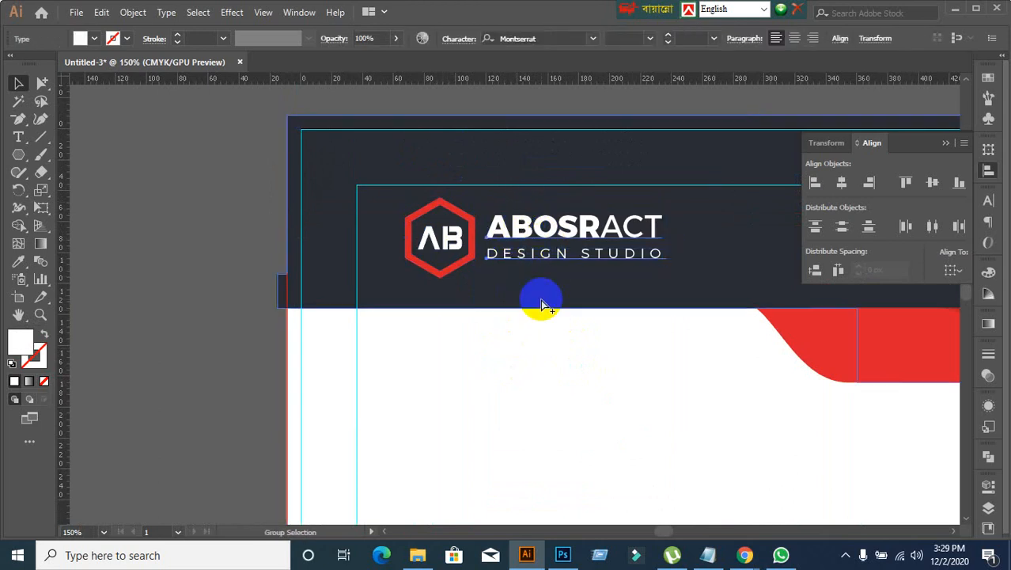
Step: Group the logo mark with its text and move the whole logo into the upper-left corner of the inner margin guides
click(267, 276)
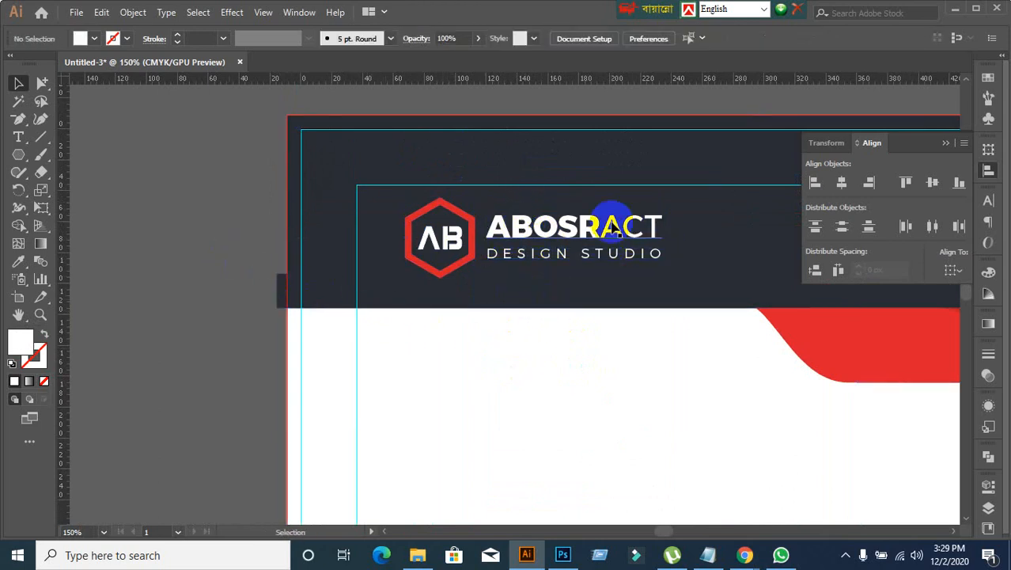
click(602, 235)
drag(473, 247, 415, 252)
shift+click(446, 243)
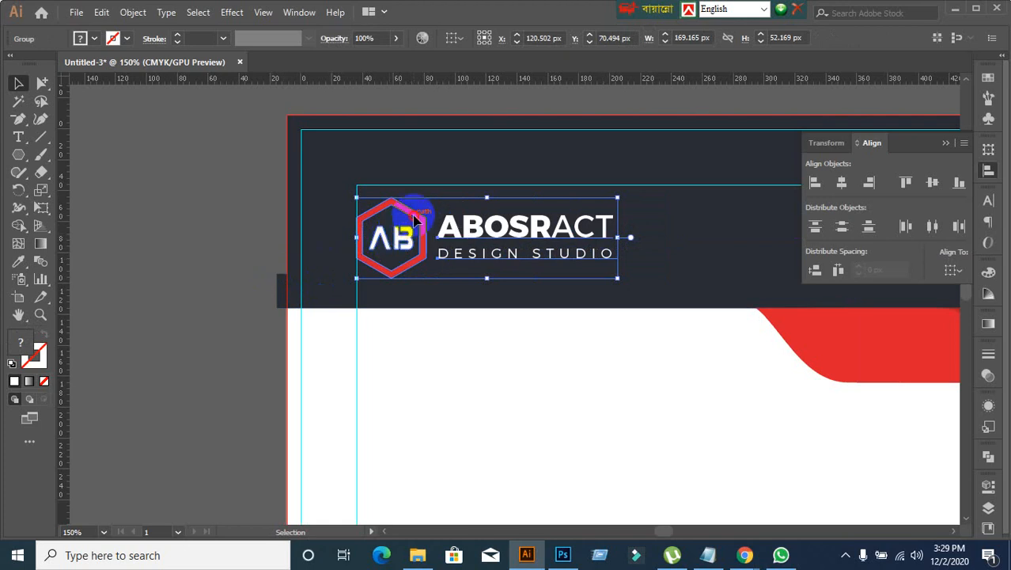
click(227, 271)
scroll(308, 311, down, 2)
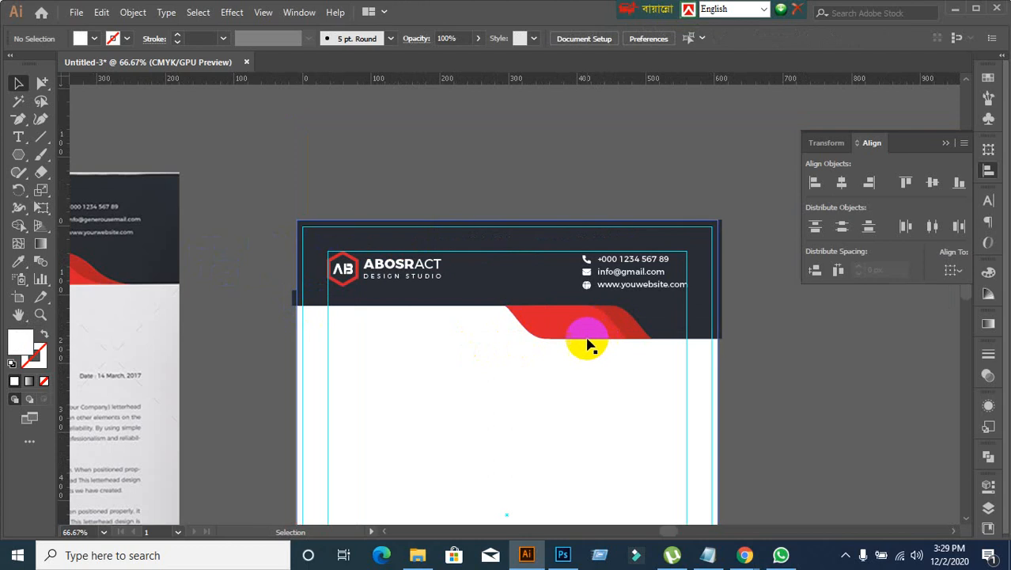
Step: Try to top-align the header's e-mail line with the logo group
click(348, 290)
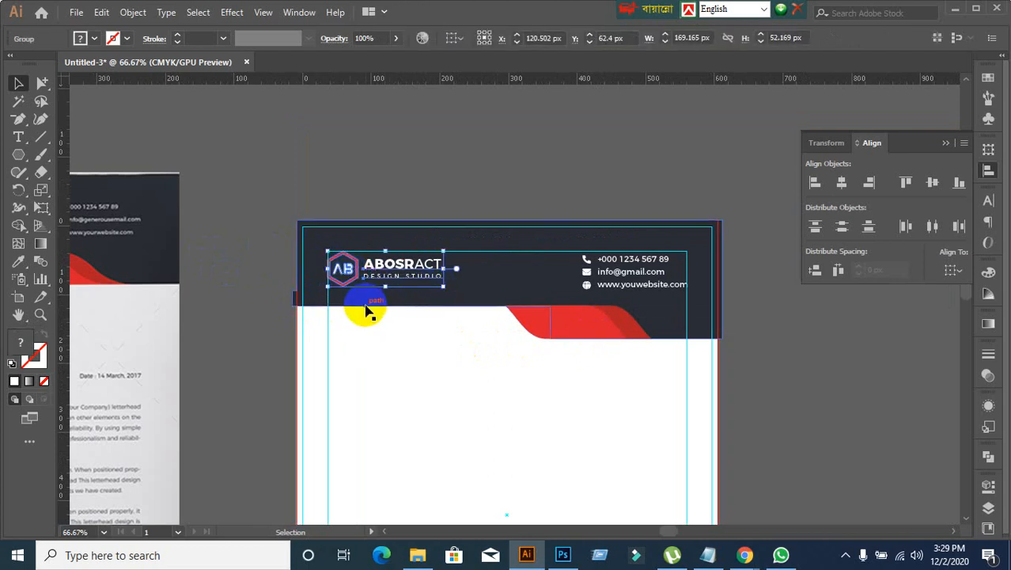
shift+click(658, 284)
click(388, 269)
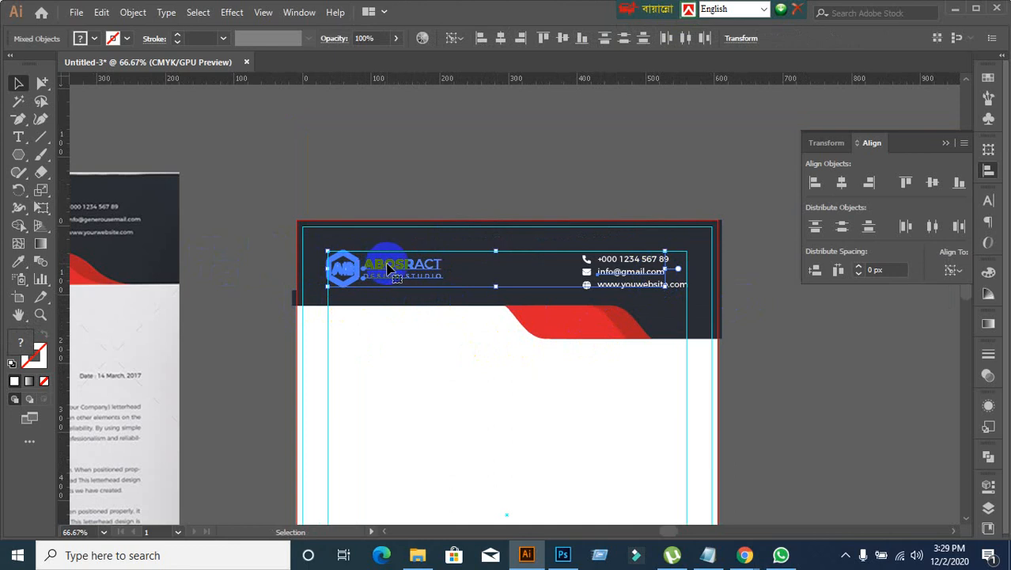
click(903, 182)
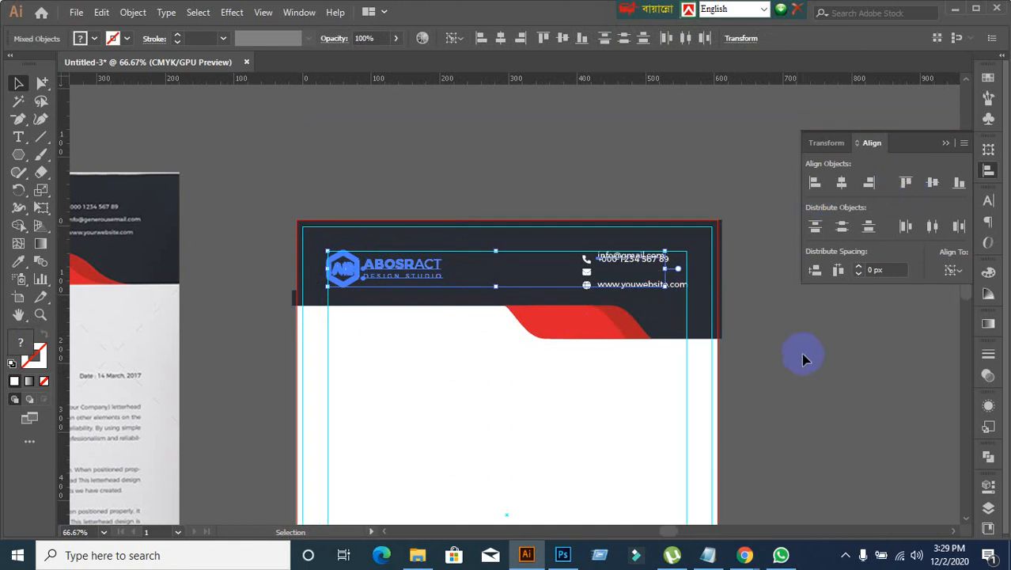
click(807, 363)
scroll(801, 366, up, 2)
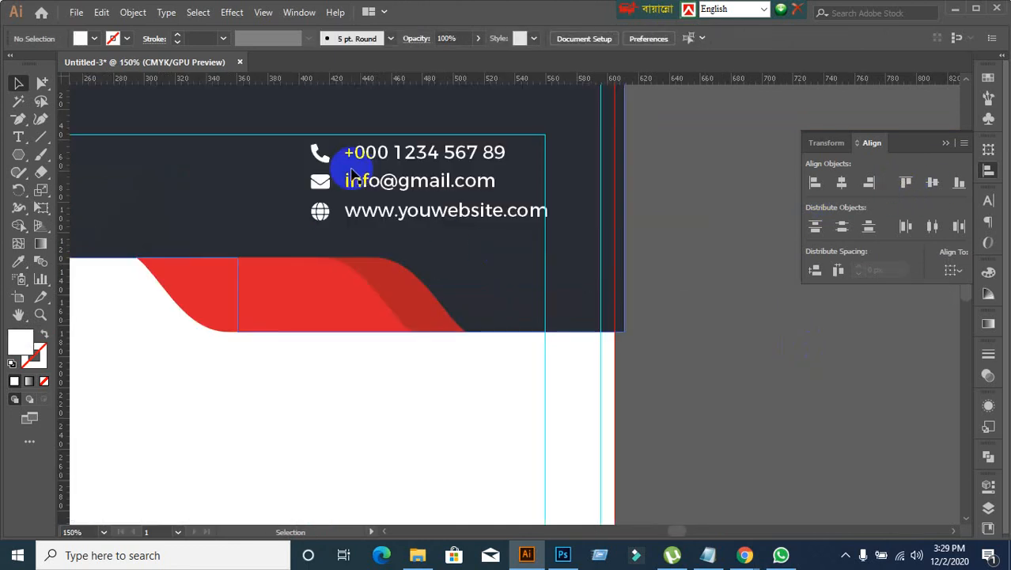
Step: Lock the header's background shapes and group the phone, e-mail and website lines with their icons
click(575, 319)
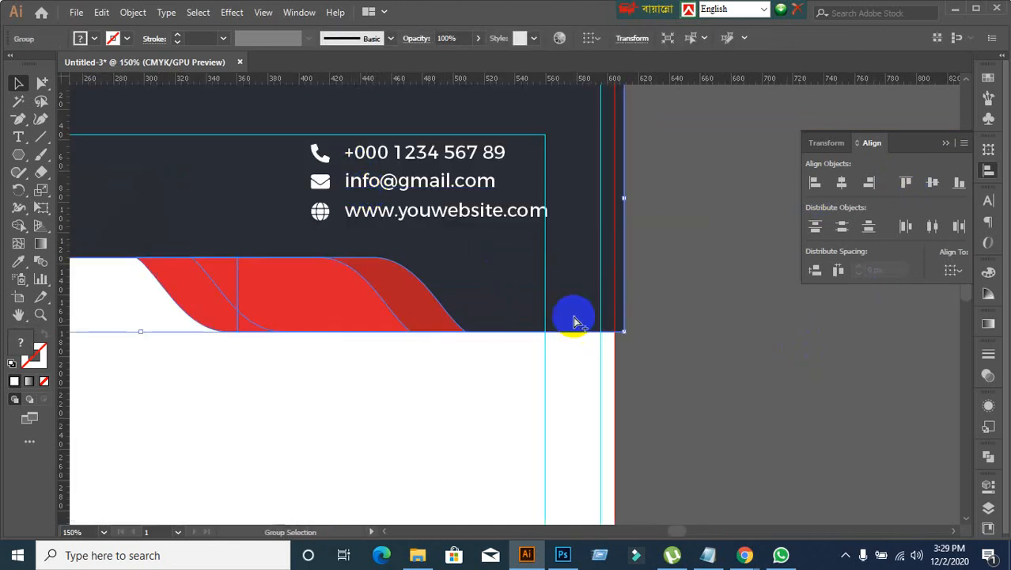
key(ctrl+2)
ctrl+click(567, 497)
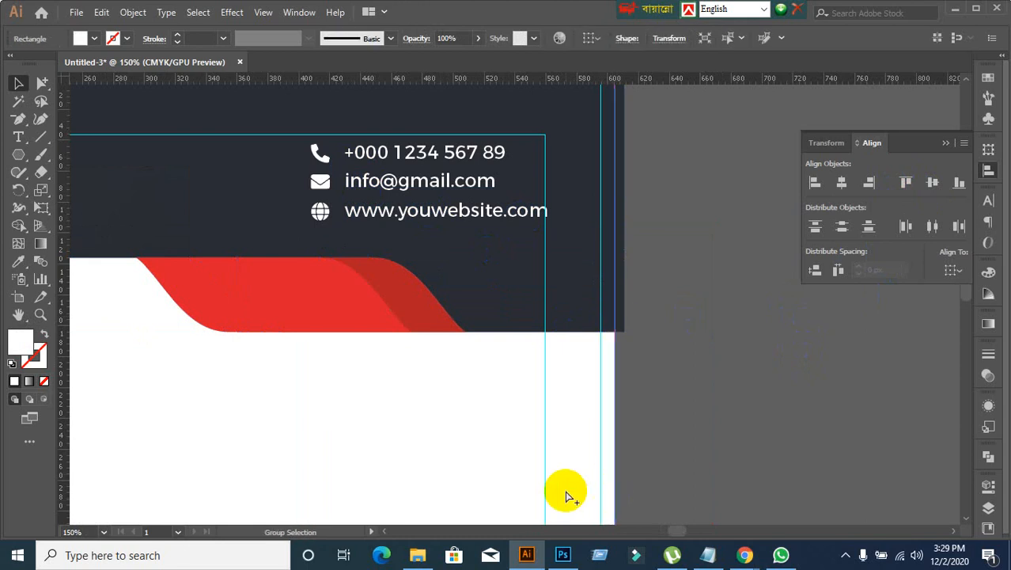
drag(294, 140, 542, 253)
key(ctrl+g)
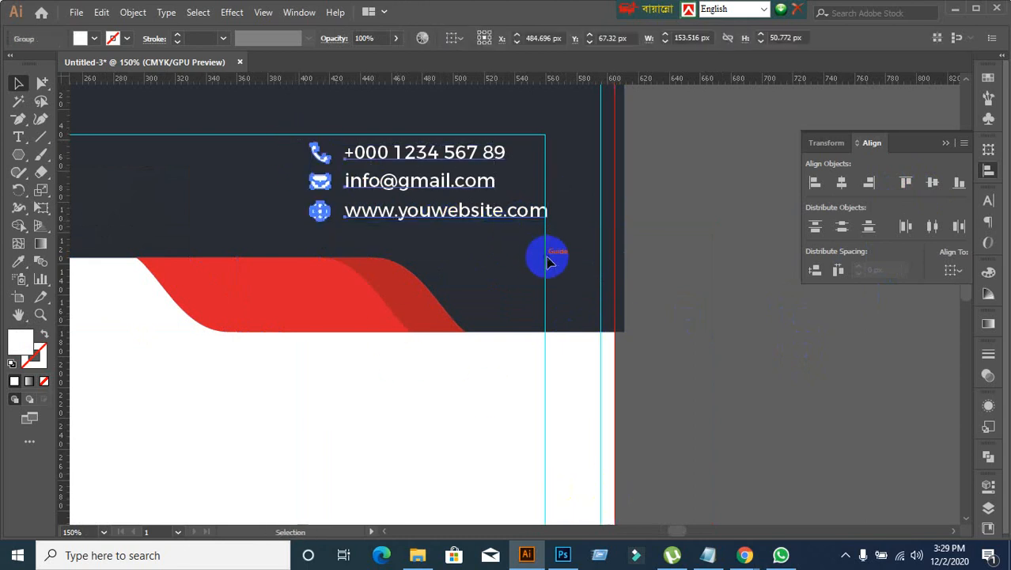
Step: Top-align the grouped contact details with the logo group in the header
scroll(649, 382, down, 2)
drag(409, 462, 478, 410)
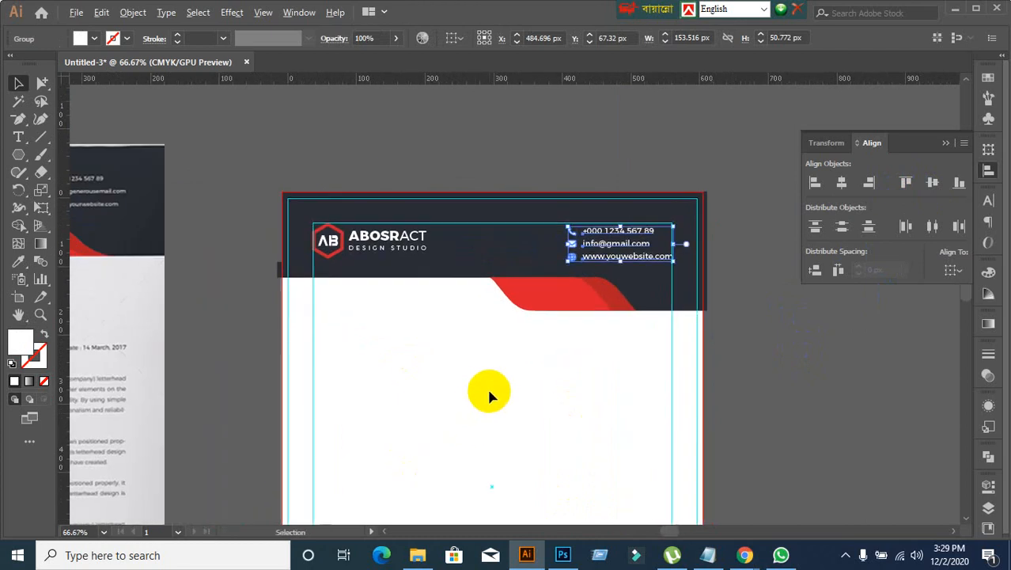
scroll(487, 386, up, 1)
click(323, 163)
shift+click(682, 172)
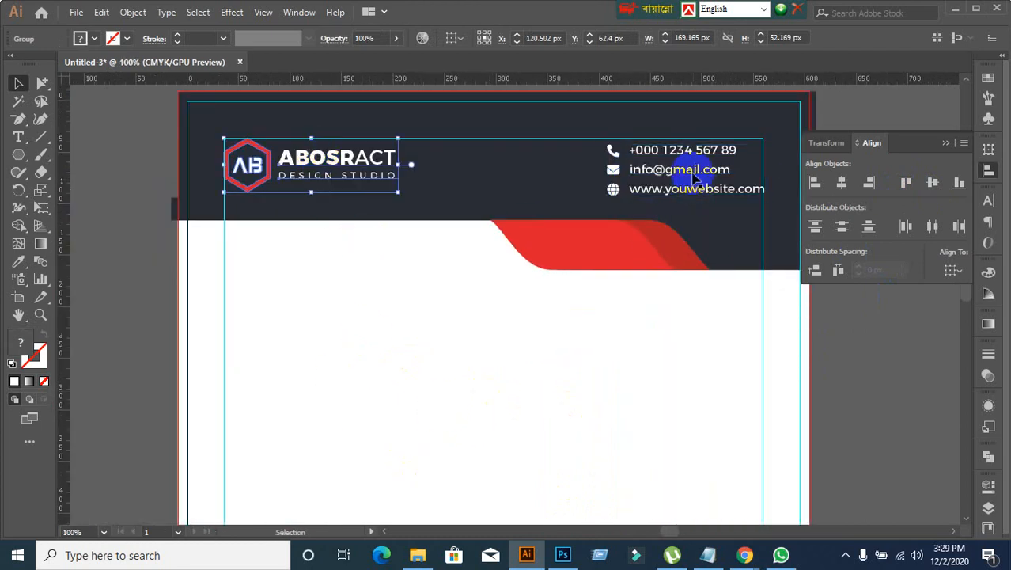
click(352, 159)
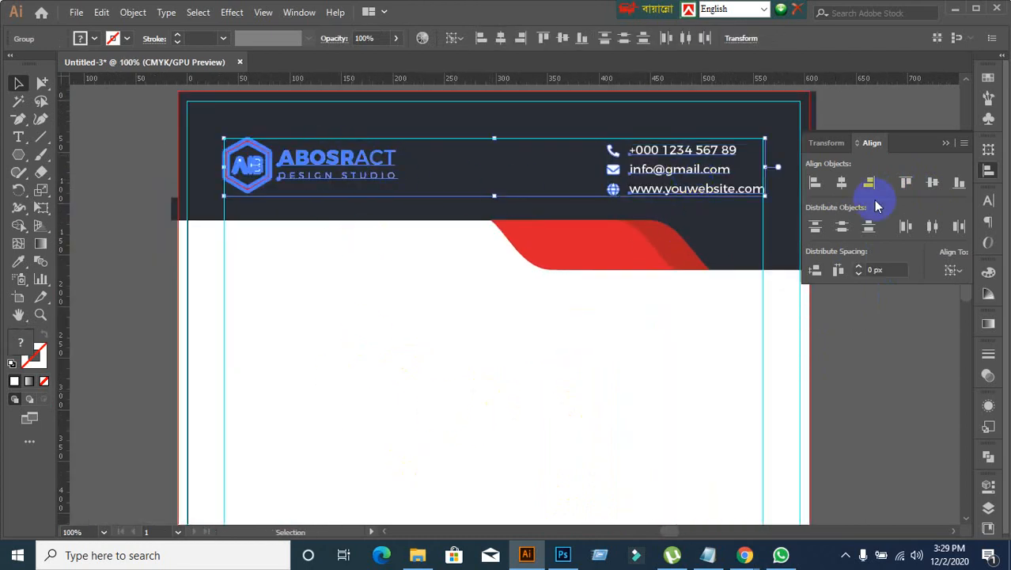
click(906, 182)
click(888, 353)
Step: Compare the whole letterhead with the reference design and examine the position of the footer address
scroll(713, 368, down, 2)
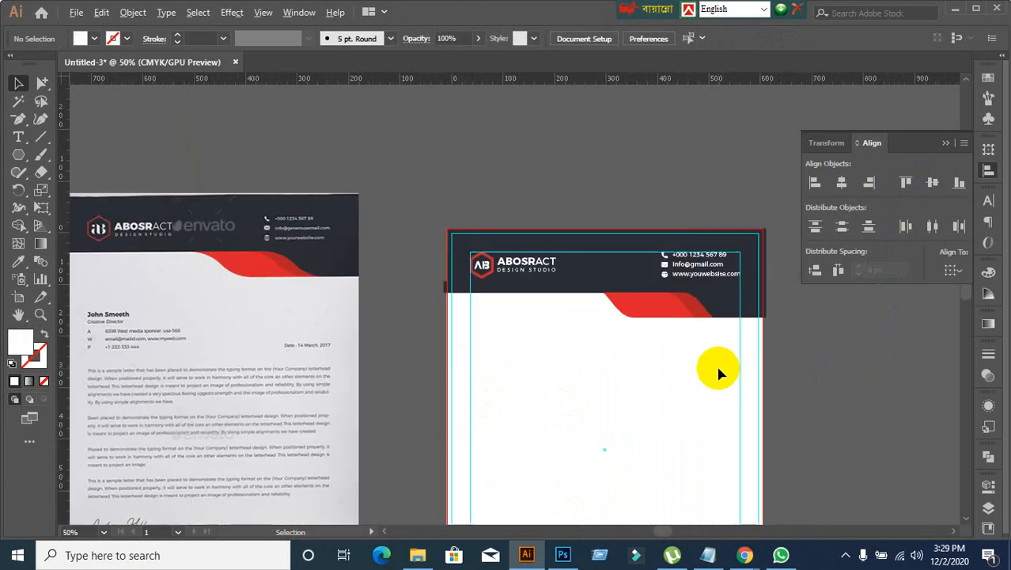
drag(708, 425, 648, 149)
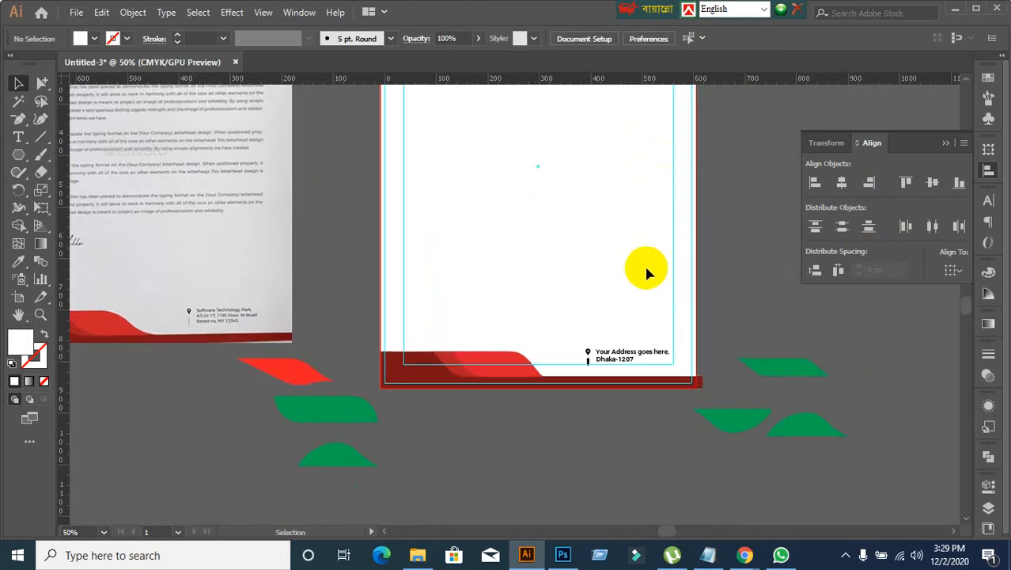
scroll(645, 269, down, 2)
scroll(625, 277, up, 1)
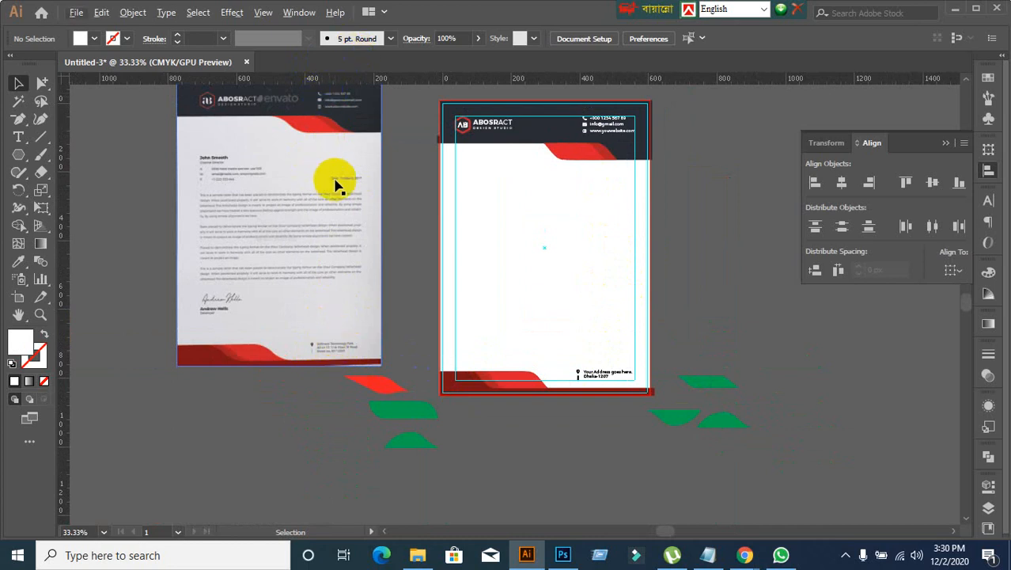
scroll(336, 178, up, 1)
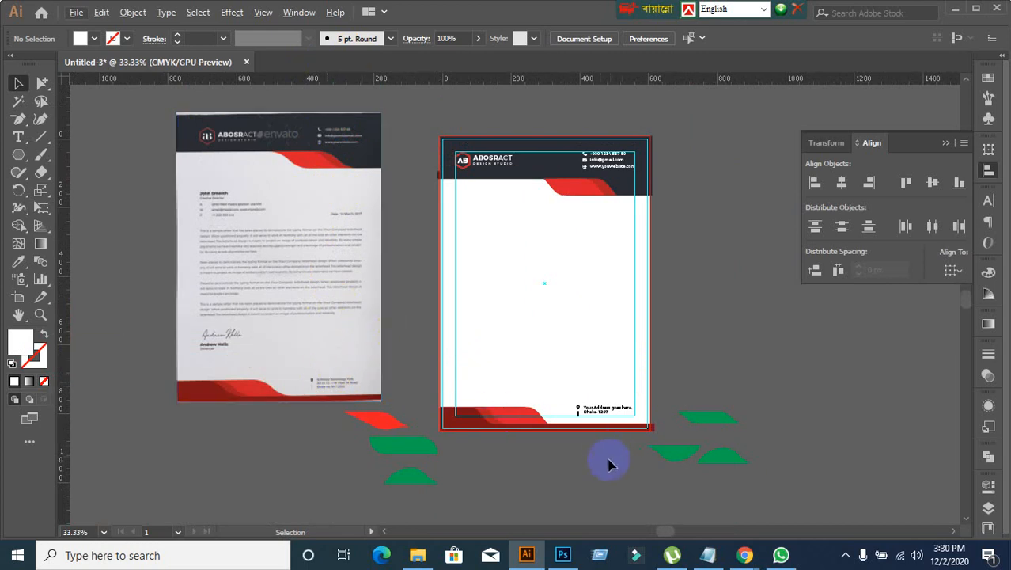
alt+scroll(589, 458, up, 2)
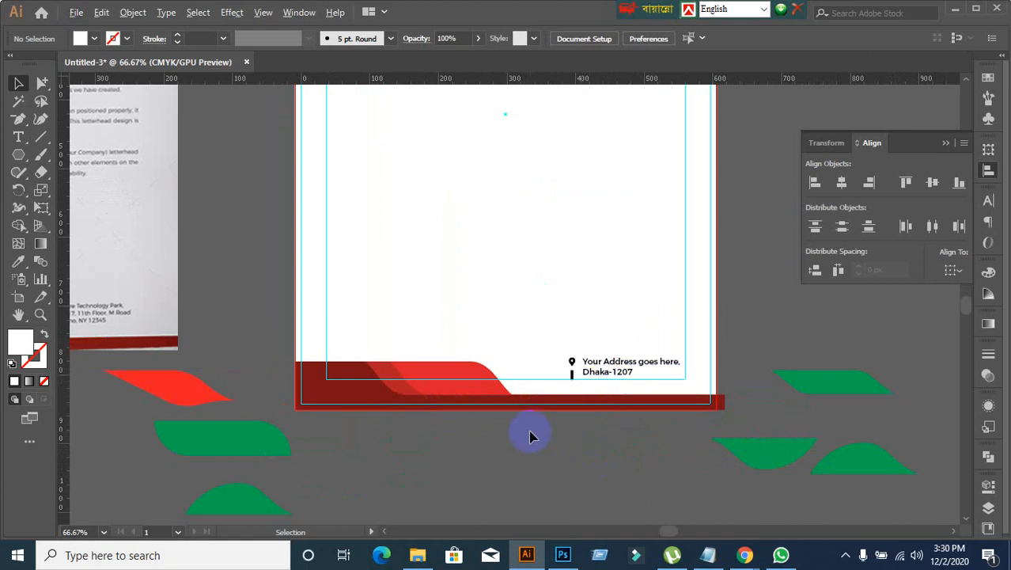
alt+scroll(530, 436, down, 1)
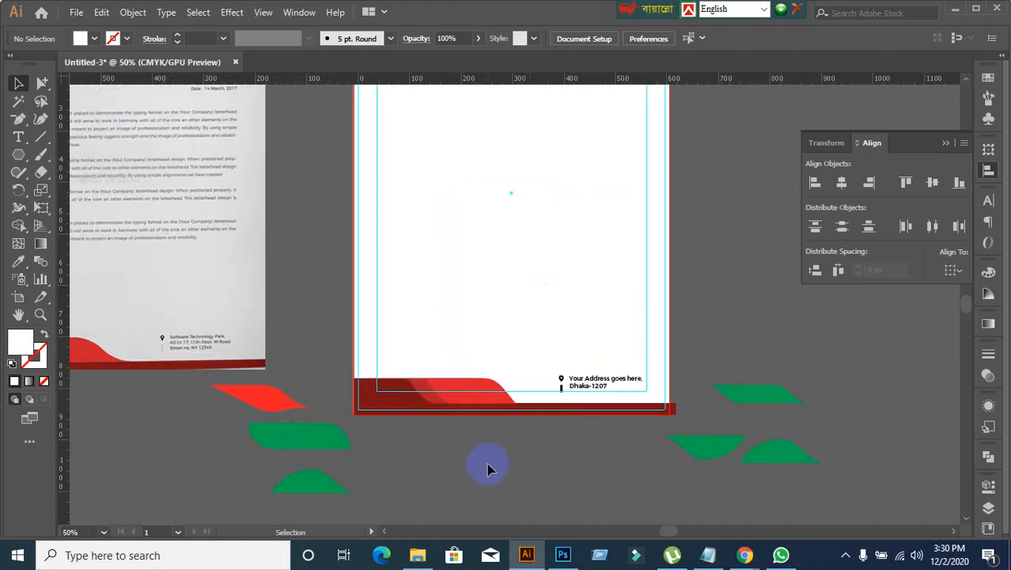
alt+scroll(487, 469, up, 1)
scroll(476, 465, down, 2)
Step: Try to top-align the footer address text alone with the red footer shape
click(480, 282)
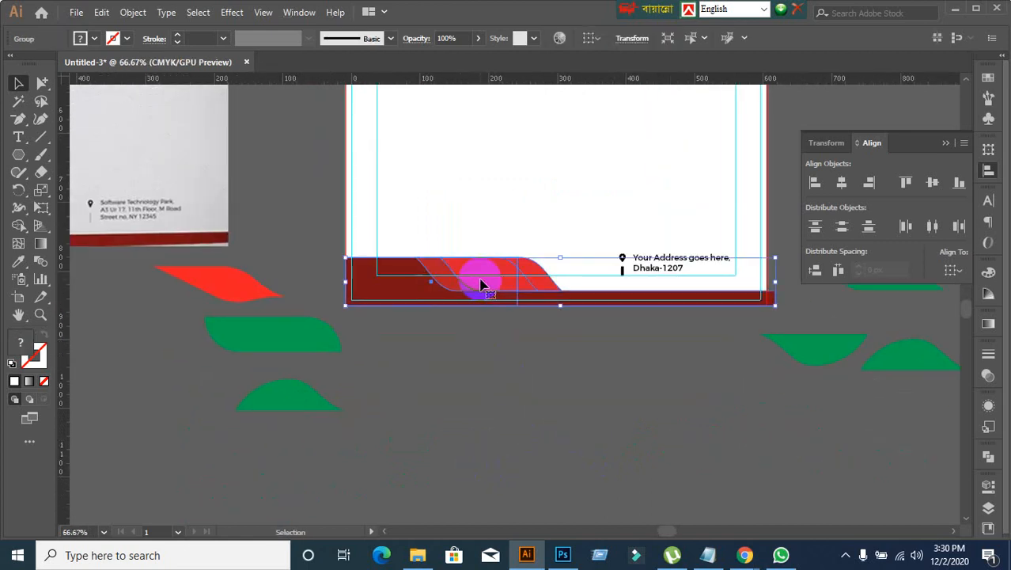
shift+click(665, 267)
click(509, 275)
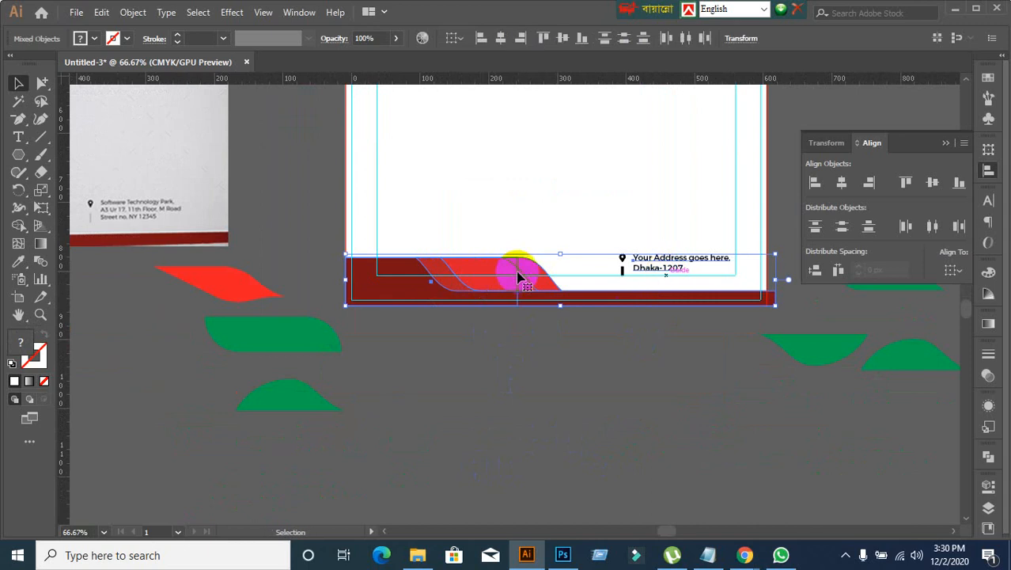
click(842, 228)
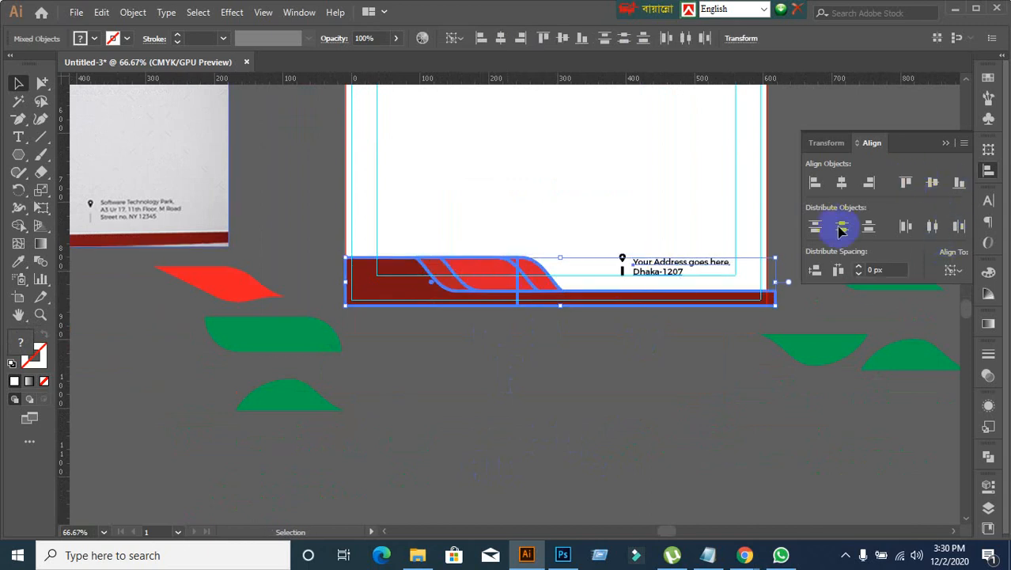
key(ctrl+z)
click(605, 399)
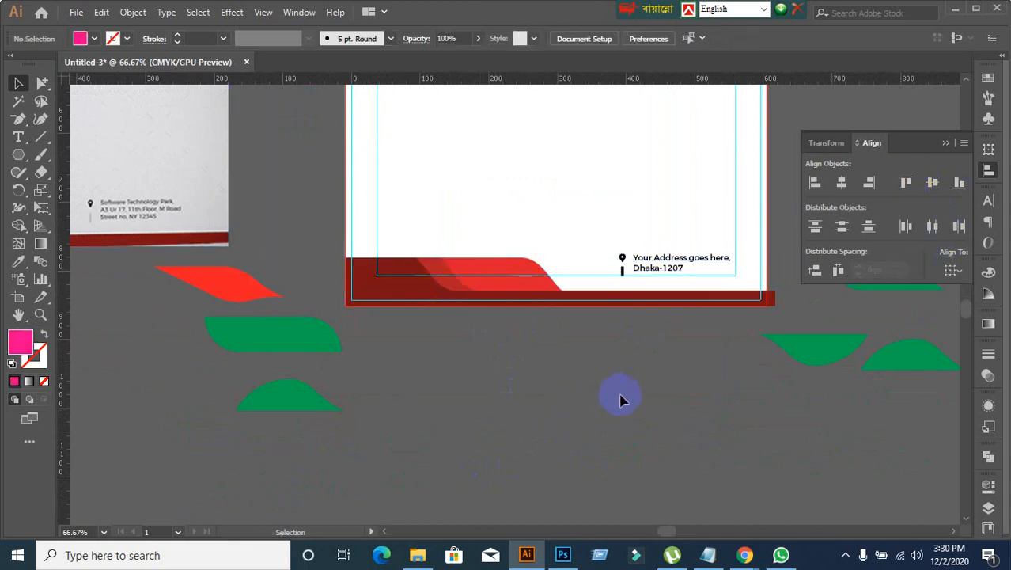
Step: Group the footer's location pin, the small vertical bar and the address text
click(623, 258)
drag(626, 253, 666, 260)
key(ctrl+g)
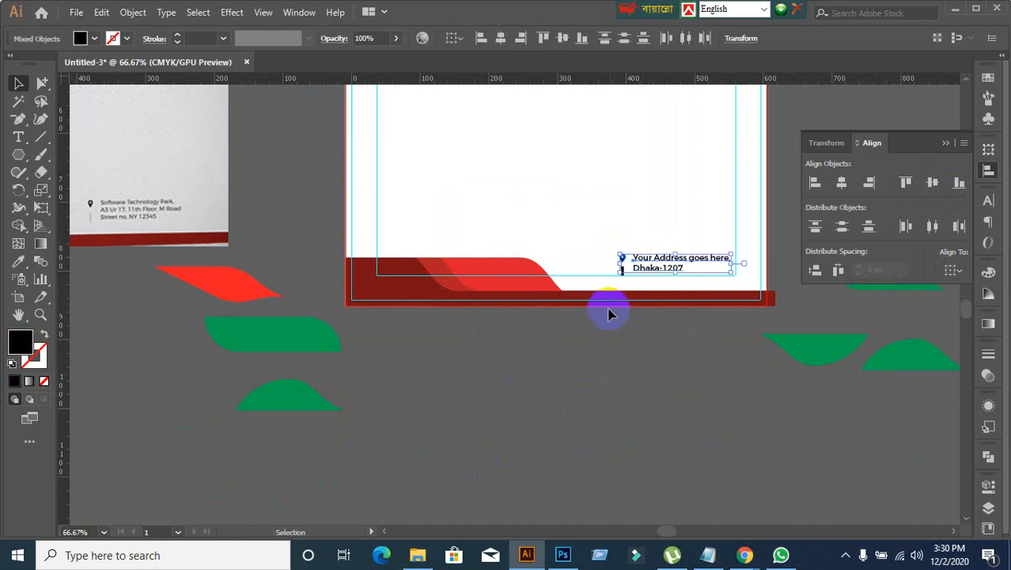
click(622, 279)
drag(603, 244, 670, 287)
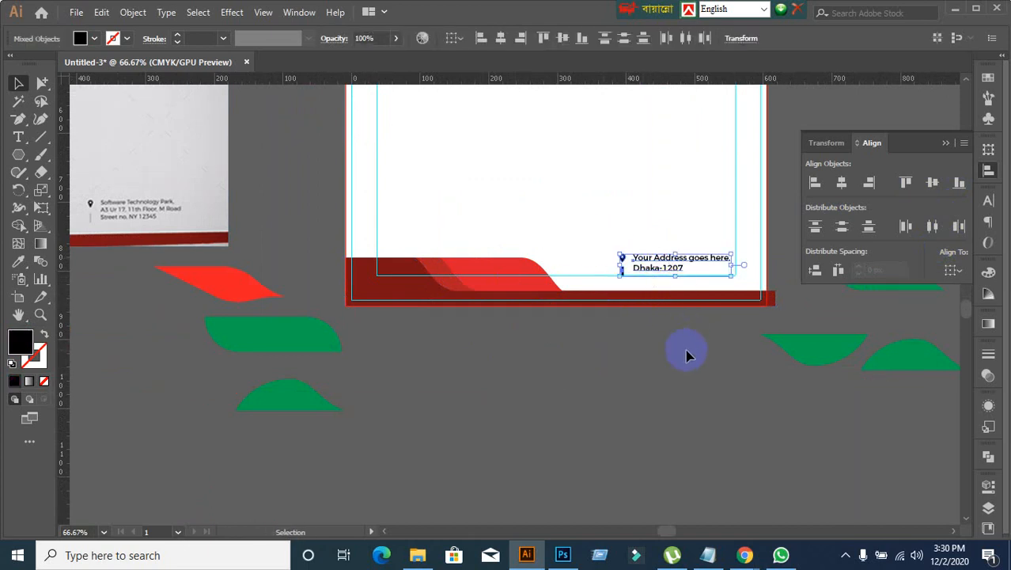
key(ctrl+g)
click(666, 360)
Step: Top-align the address group with the red footer shape, using the footer shape as the key object
click(645, 267)
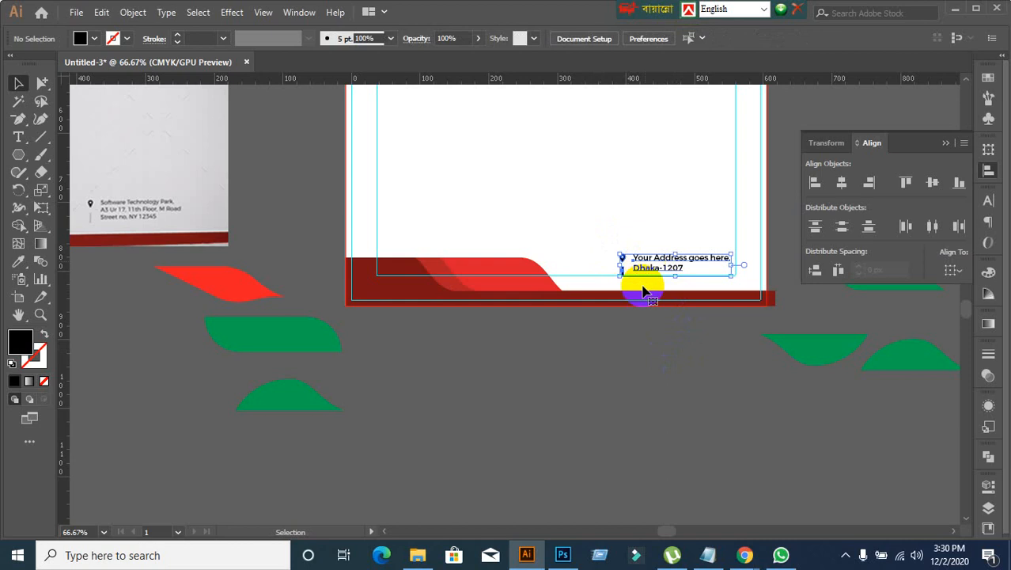
shift+click(503, 271)
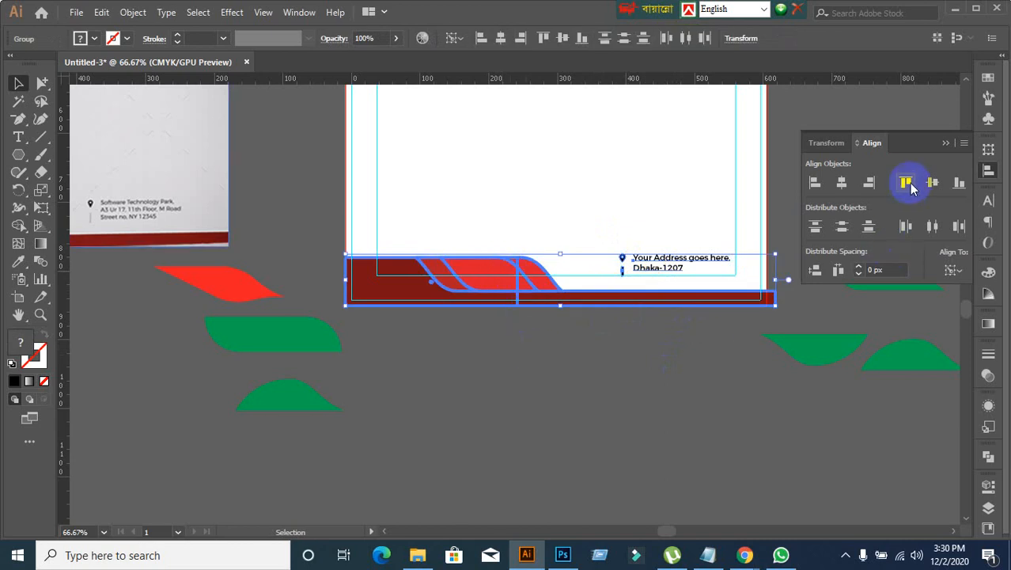
click(907, 184)
click(661, 384)
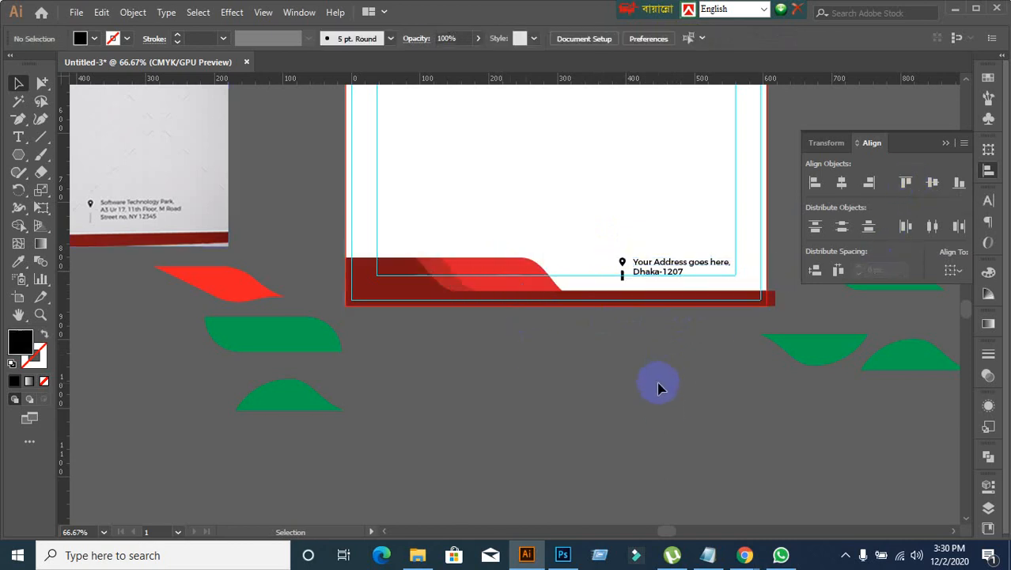
Step: Review the header and footer alignment against the margin guides and the reference letterhead
key(ctrl+minus)
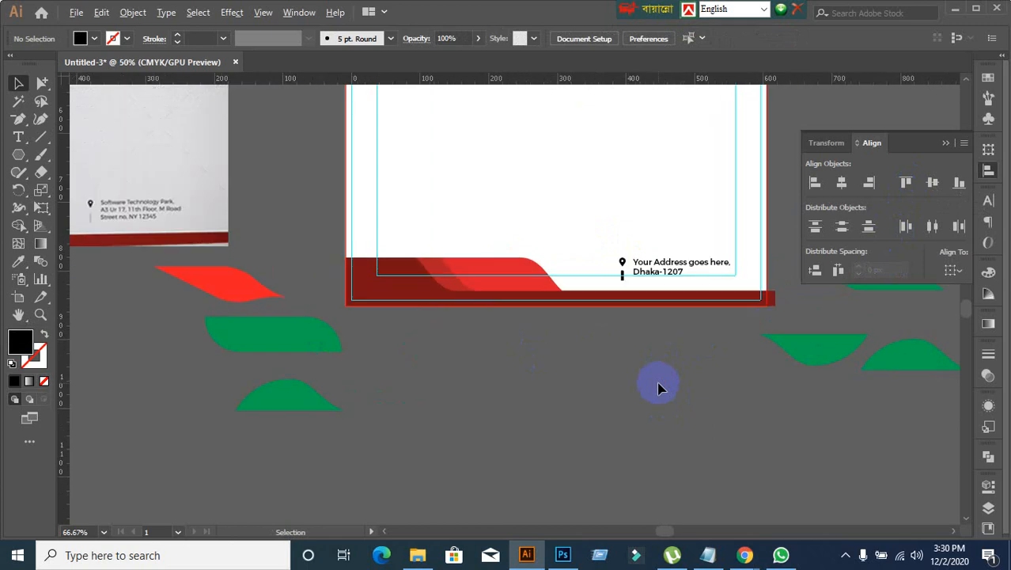
alt+scroll(661, 388, down, 1)
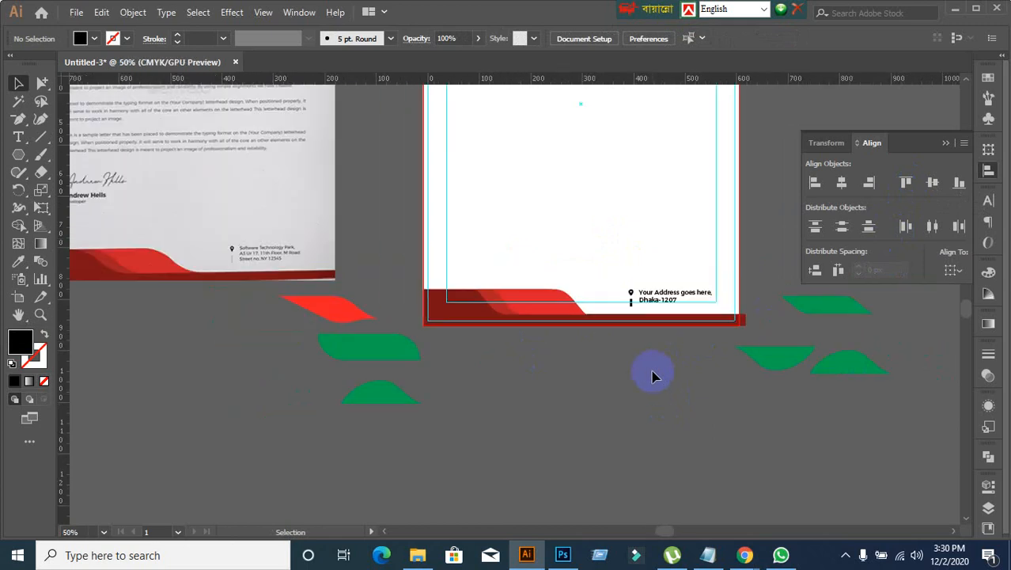
scroll(653, 377, up, 3)
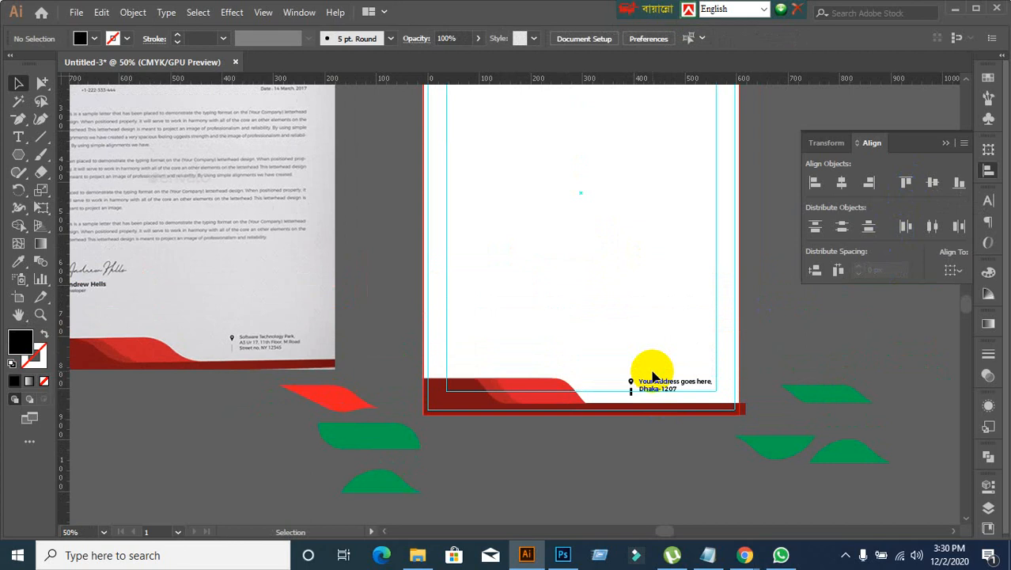
scroll(653, 376, up, 4)
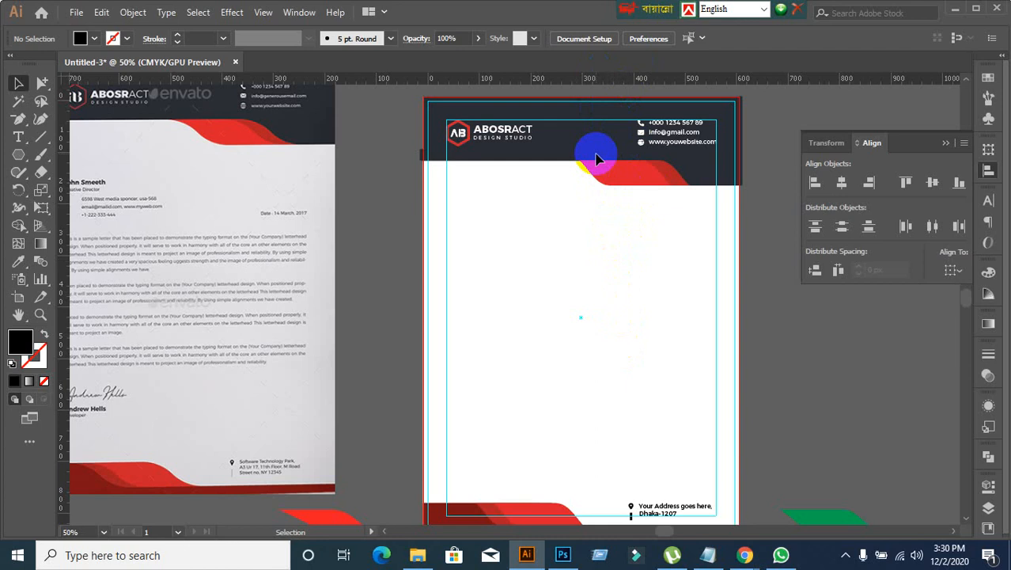
scroll(638, 450, down, 2)
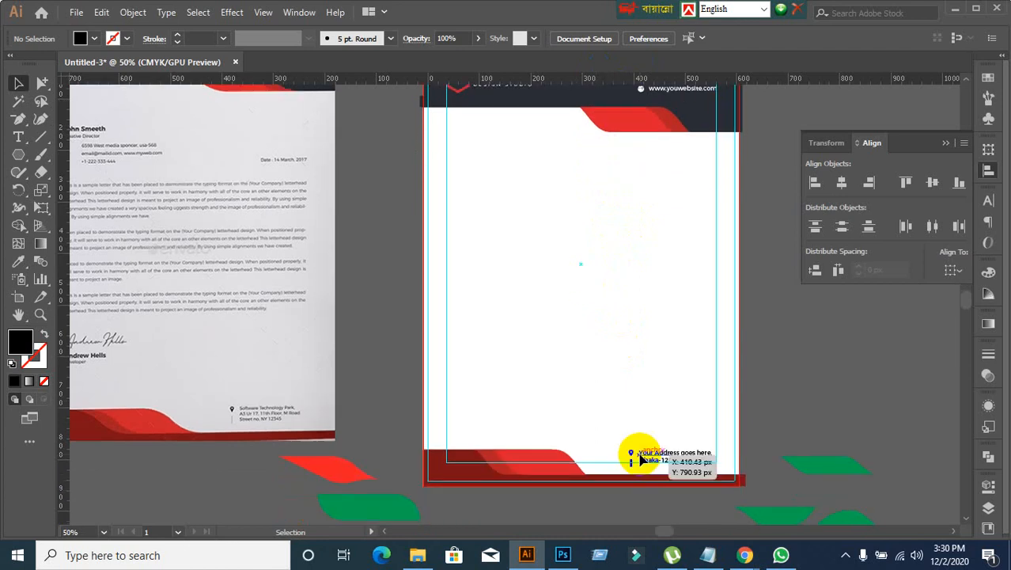
scroll(643, 412, up, 2)
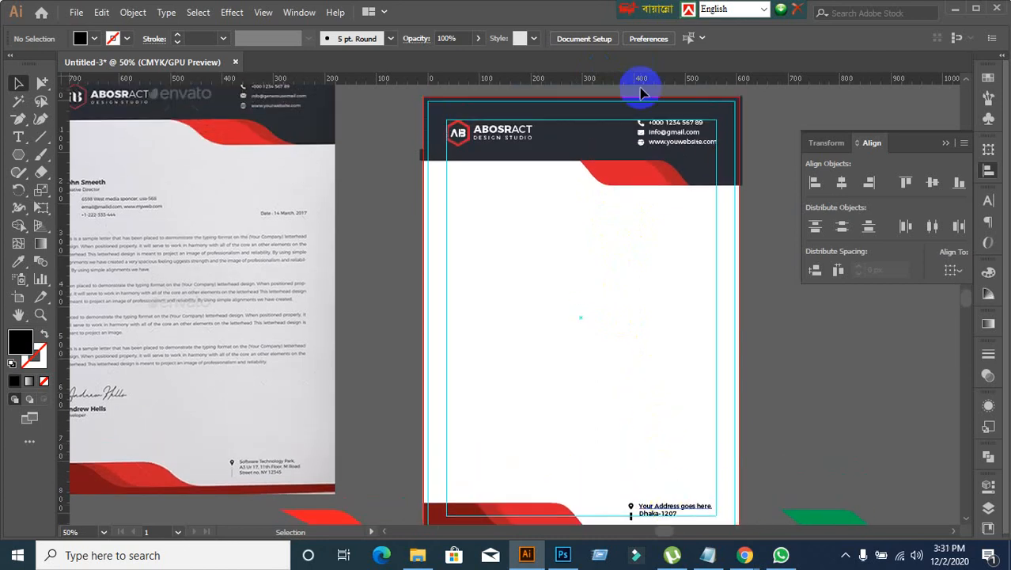
scroll(654, 207, down, 5)
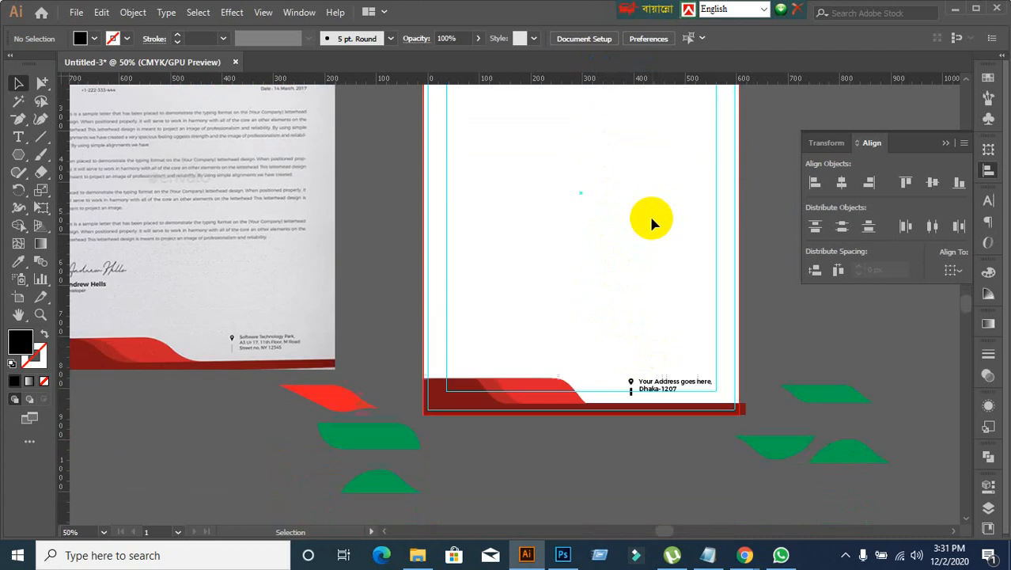
scroll(627, 358, down, 2)
scroll(627, 359, up, 2)
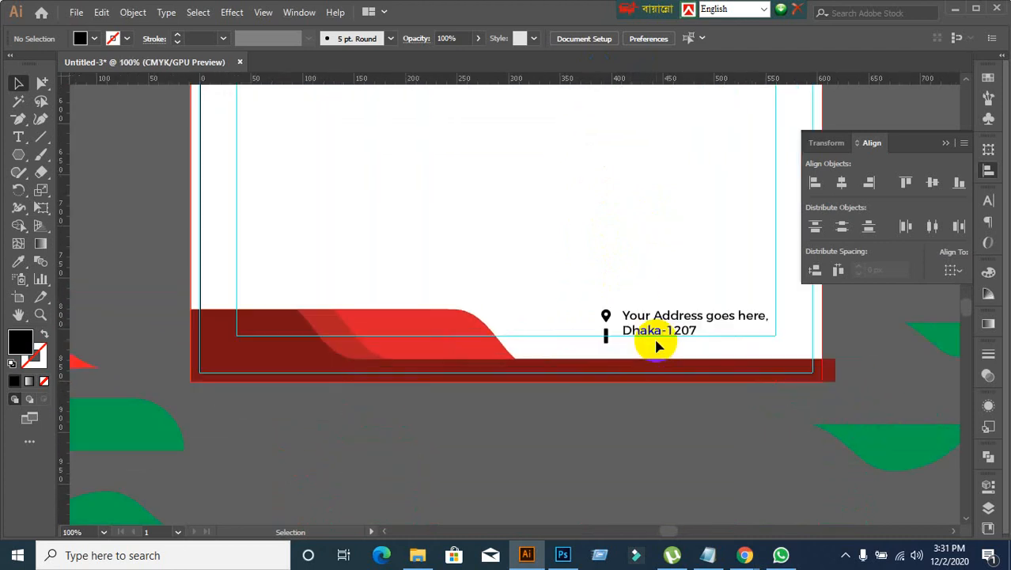
scroll(656, 347, down, 1)
scroll(660, 352, up, 4)
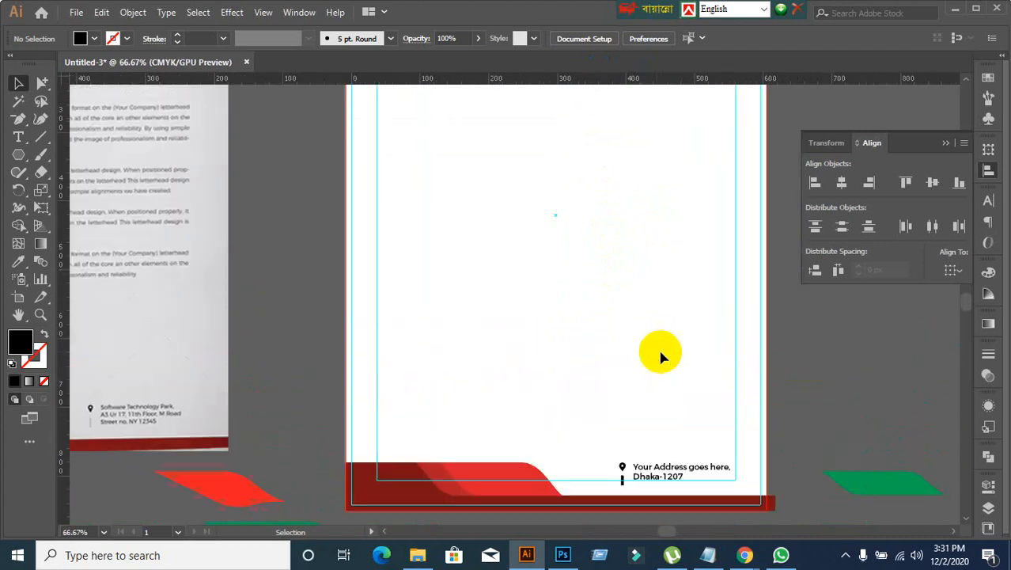
scroll(654, 325, down, 1)
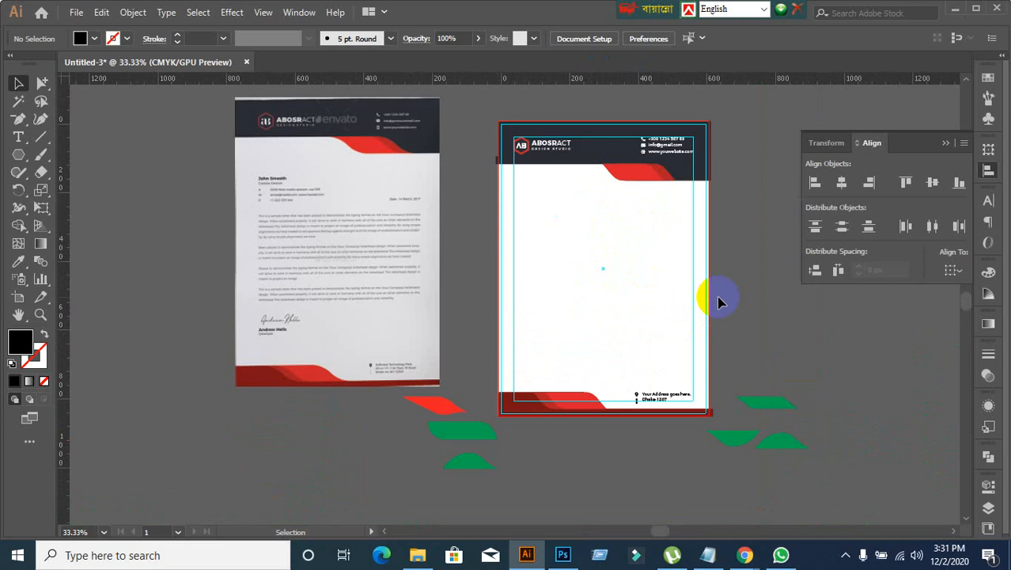
Step: Delete the leftover red and green construction shapes lying between the reference and the letterhead, below the artboard
scroll(643, 354, down, 5)
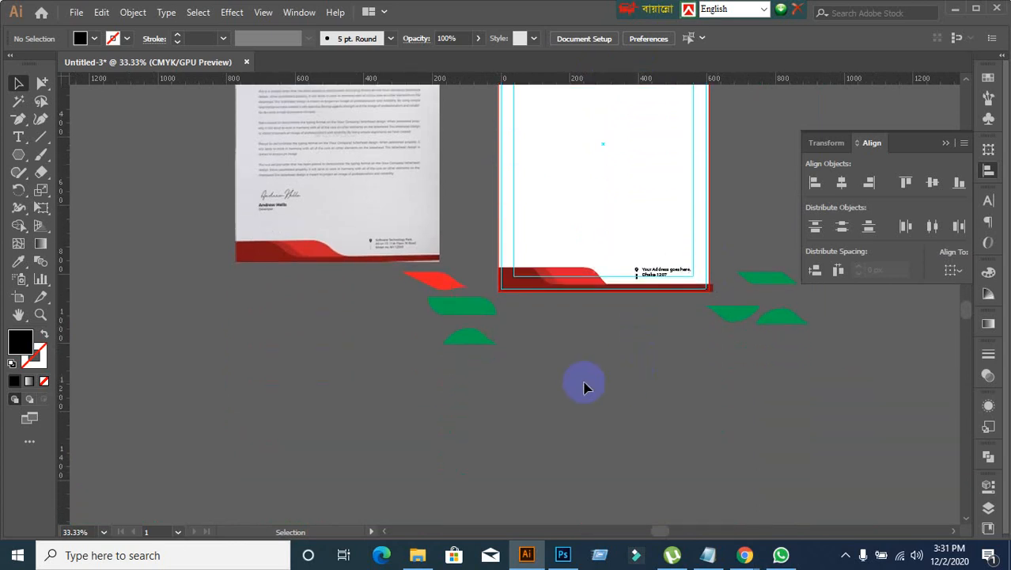
drag(406, 285, 501, 382)
click(520, 438)
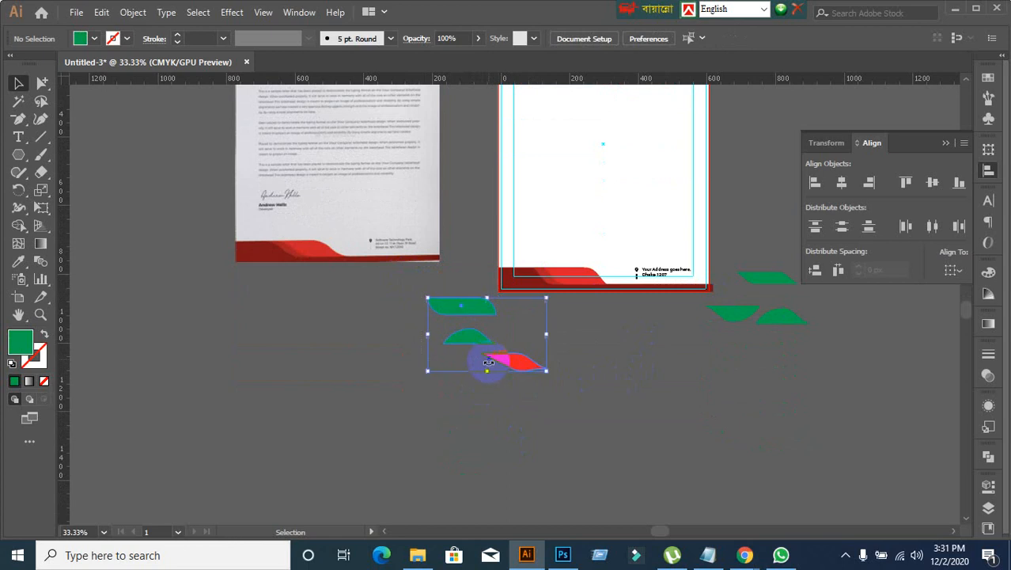
key(Delete)
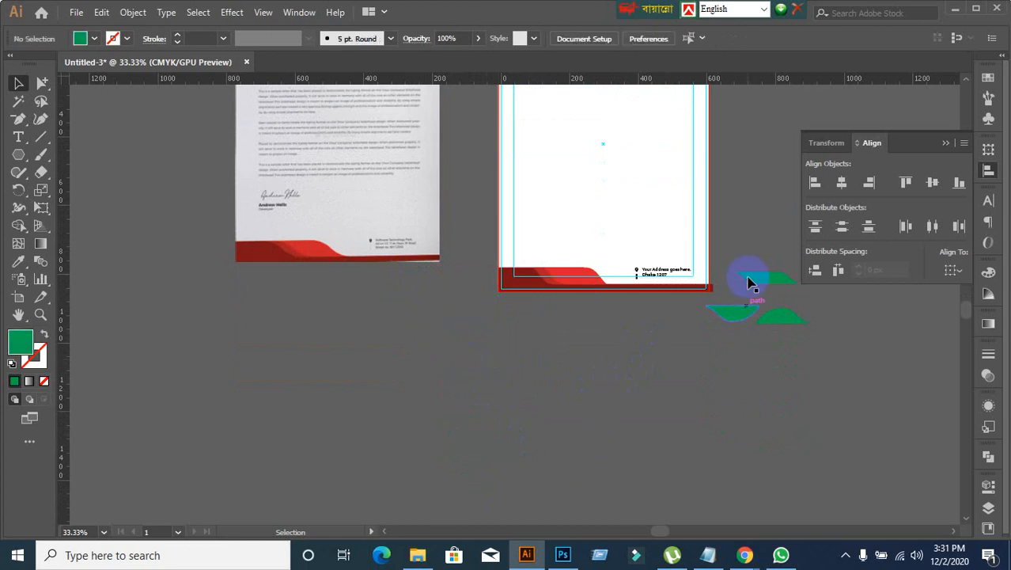
Step: Move the bowl-shaped green leftover from beside the letterhead's footer to the empty area below the reference letterhead
drag(801, 365, 801, 401)
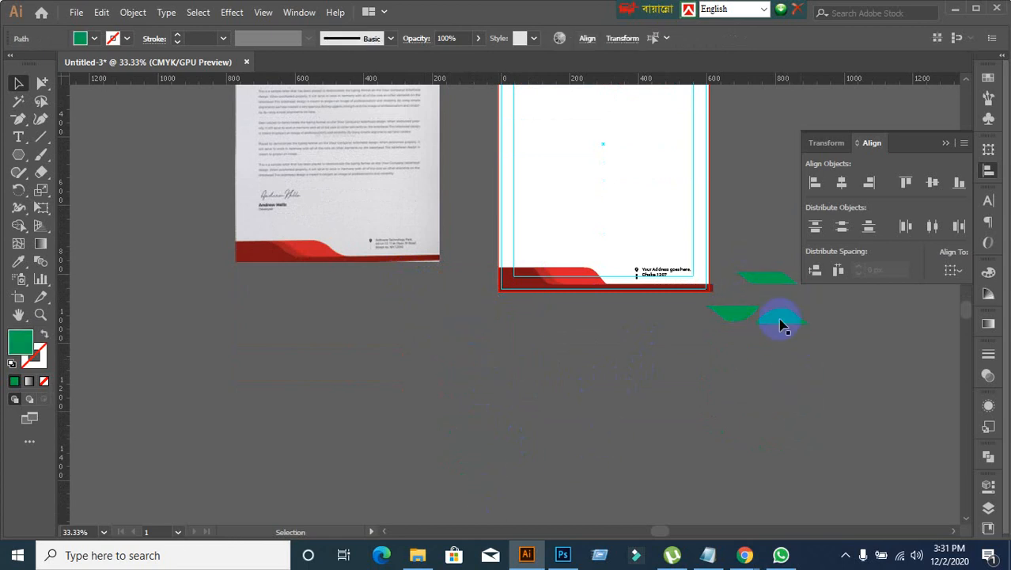
drag(782, 326, 463, 361)
key(ctrl+equal)
key(ctrl+equal)
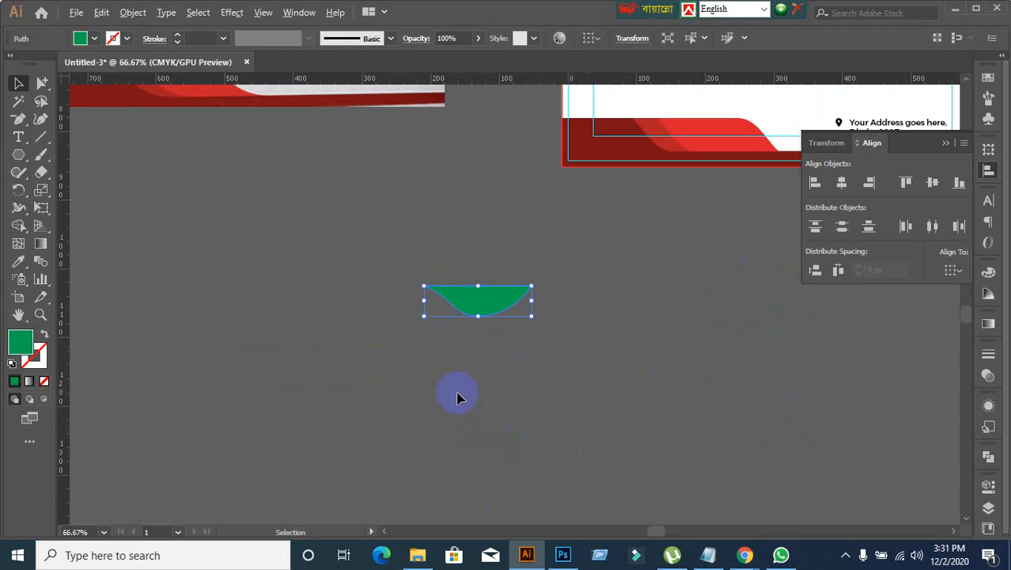
Step: Bend the green shape's curved edge into a steeper S-curve by pulling the direction handle of its pointed corner outward
click(42, 82)
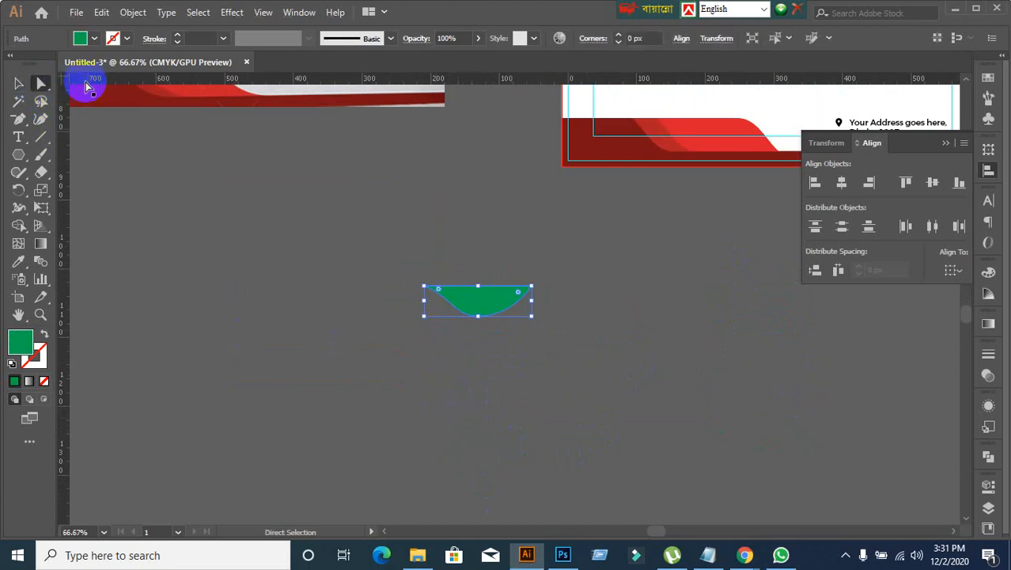
drag(470, 343, 413, 274)
scroll(431, 312, up, 4)
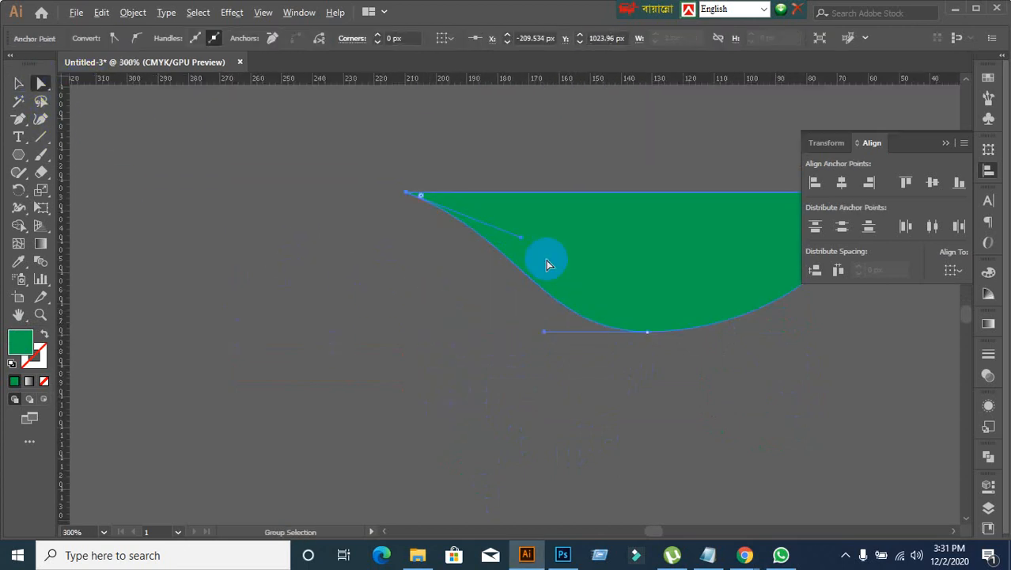
drag(526, 244, 538, 233)
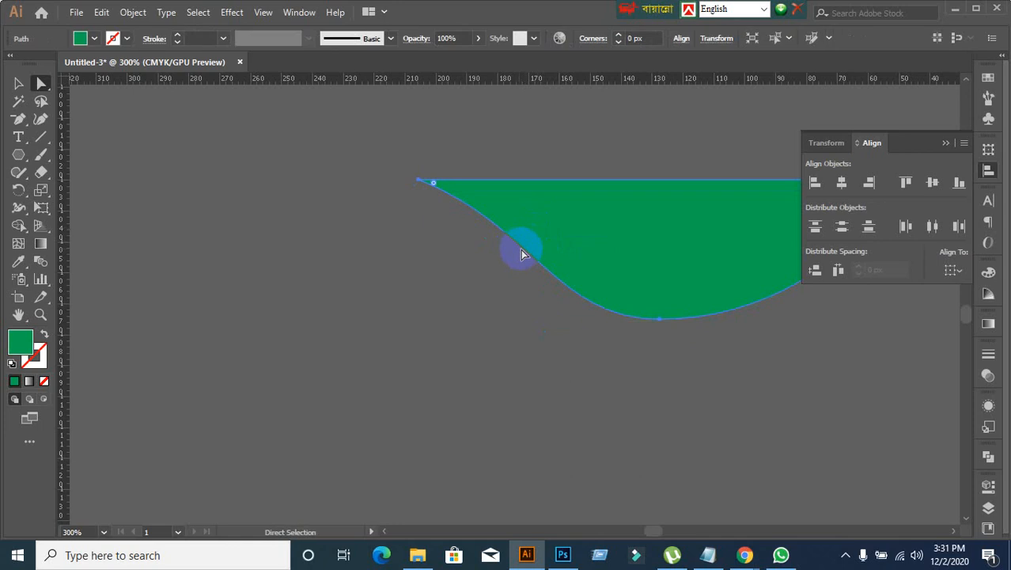
click(553, 251)
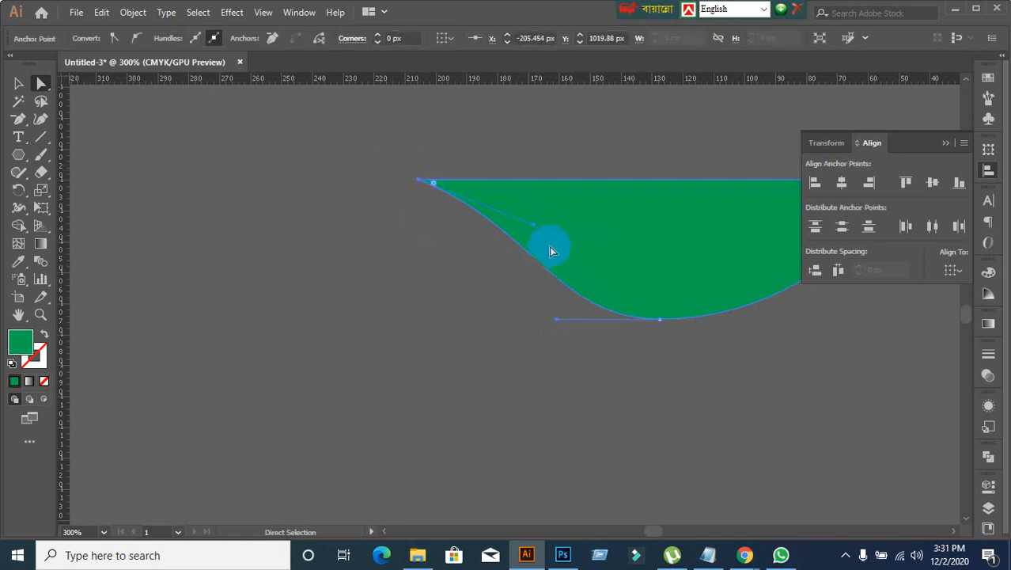
drag(534, 229, 596, 175)
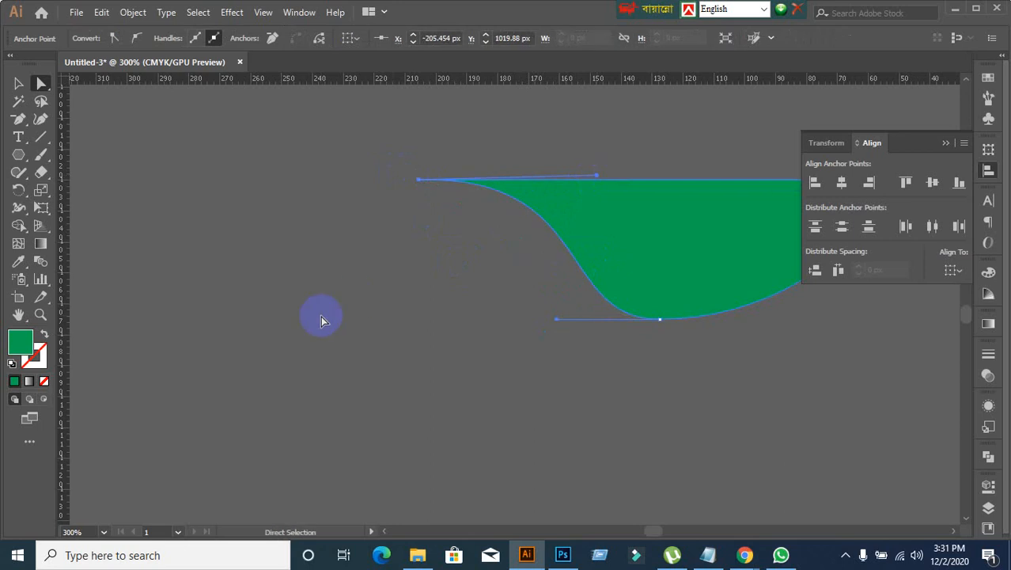
scroll(321, 316, down, 2)
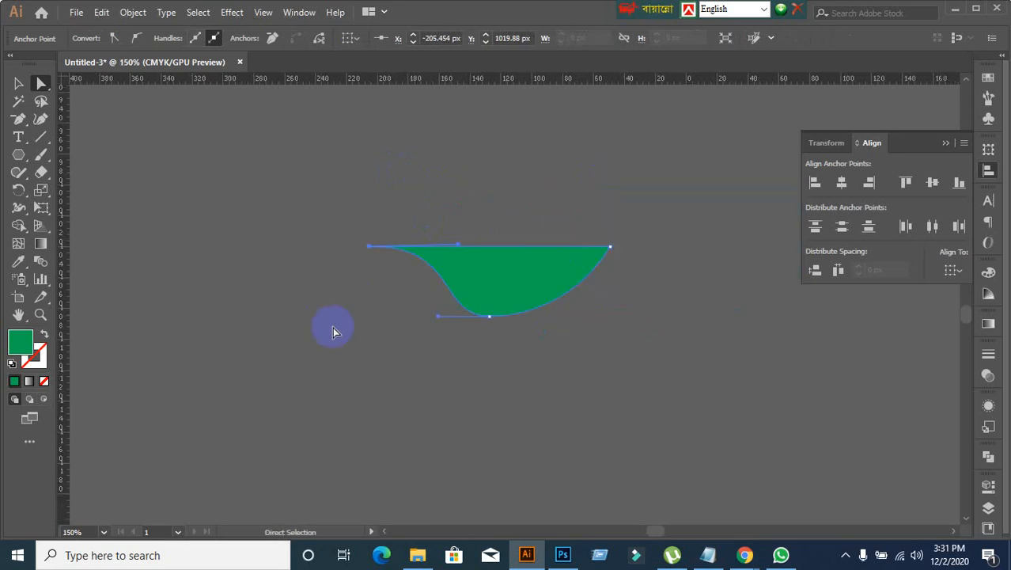
Step: Undo the curve adjustment and delete the bowl-shaped green leftover
click(15, 83)
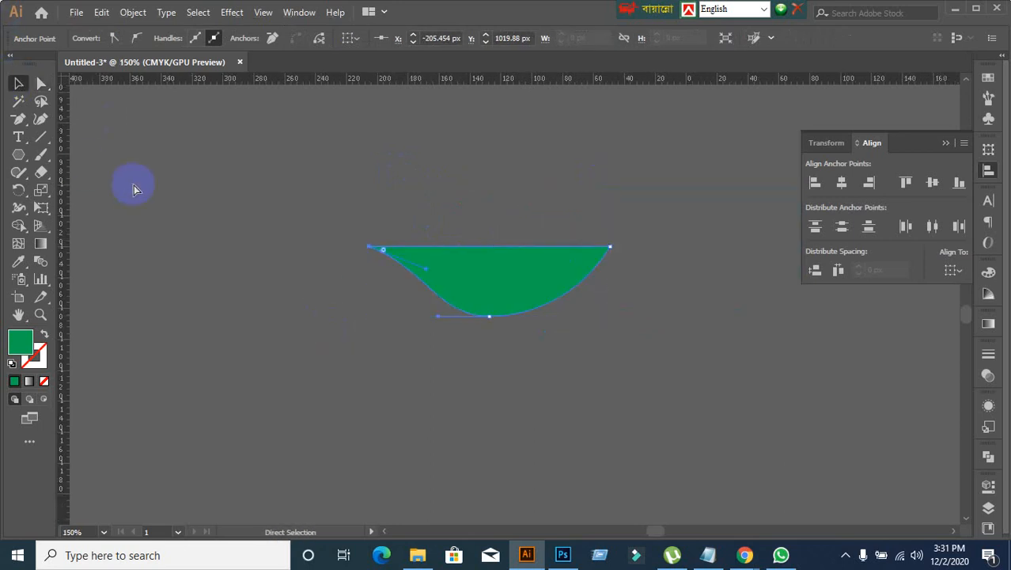
click(617, 385)
scroll(617, 385, down, 5)
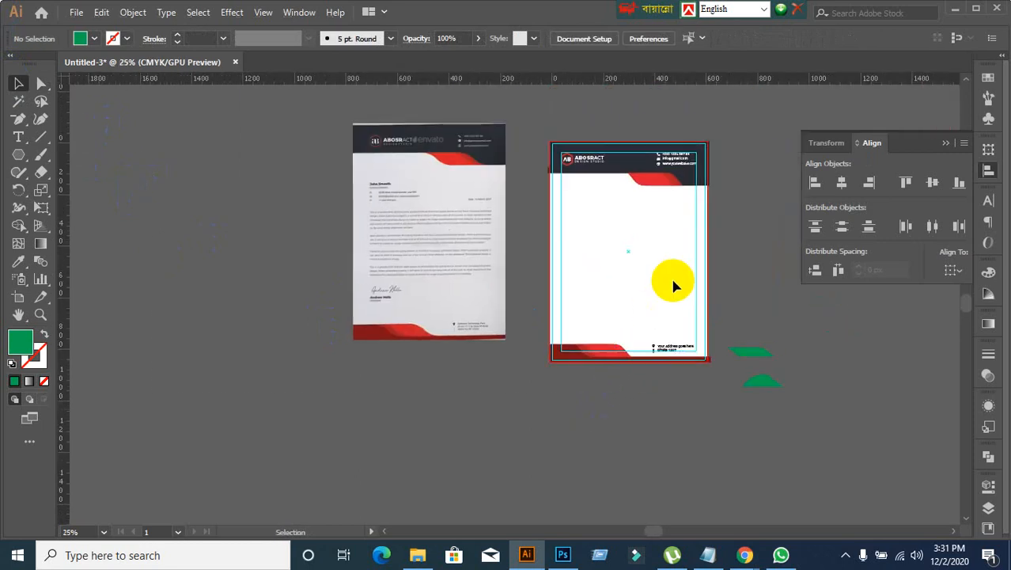
Step: Duplicate the header logo into the blank middle of the letterhead page
scroll(671, 277, up, 1)
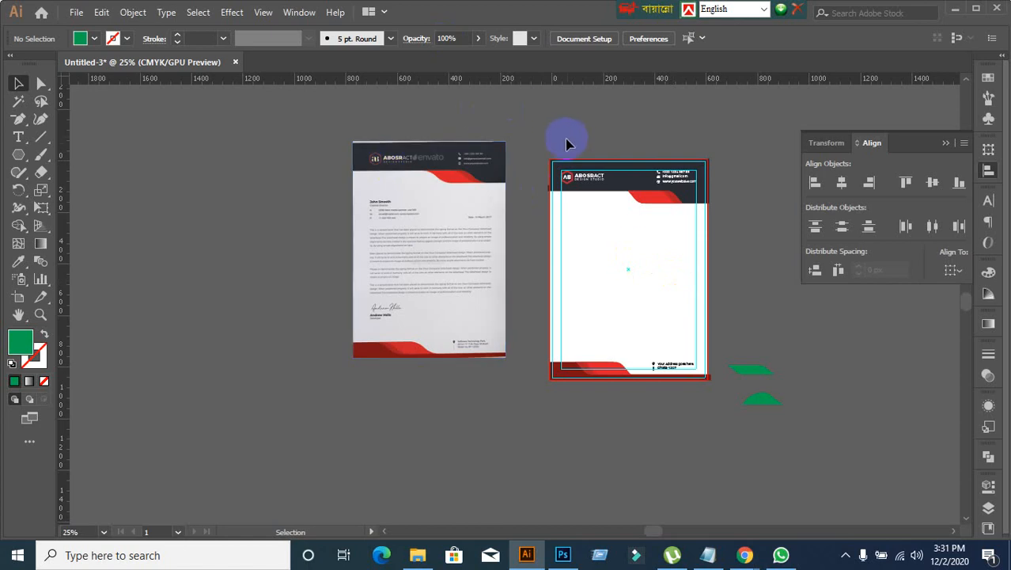
scroll(614, 234, up, 2)
click(583, 179)
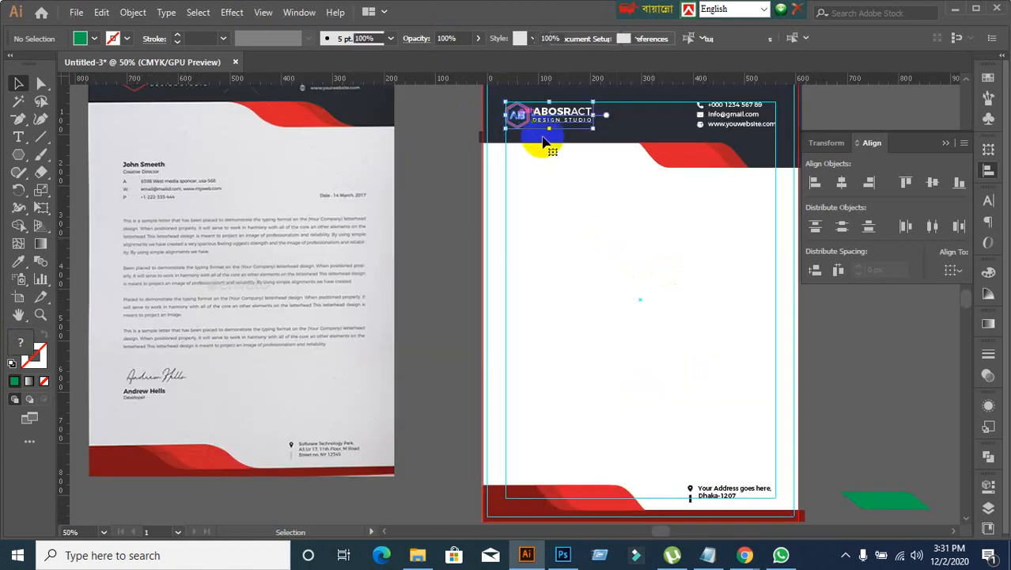
drag(556, 132, 798, 367)
key(ctrl+z)
click(683, 381)
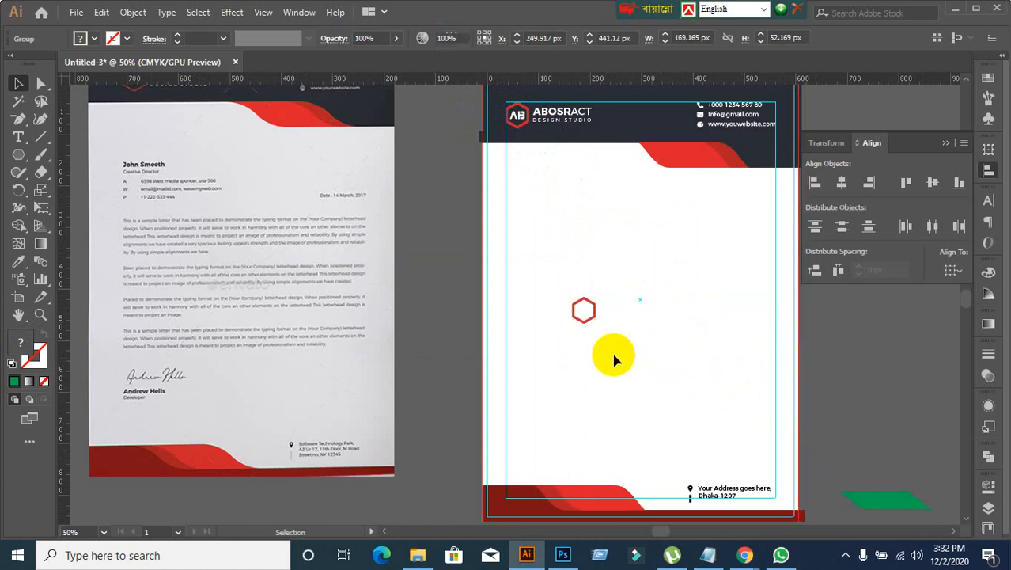
drag(583, 328, 610, 323)
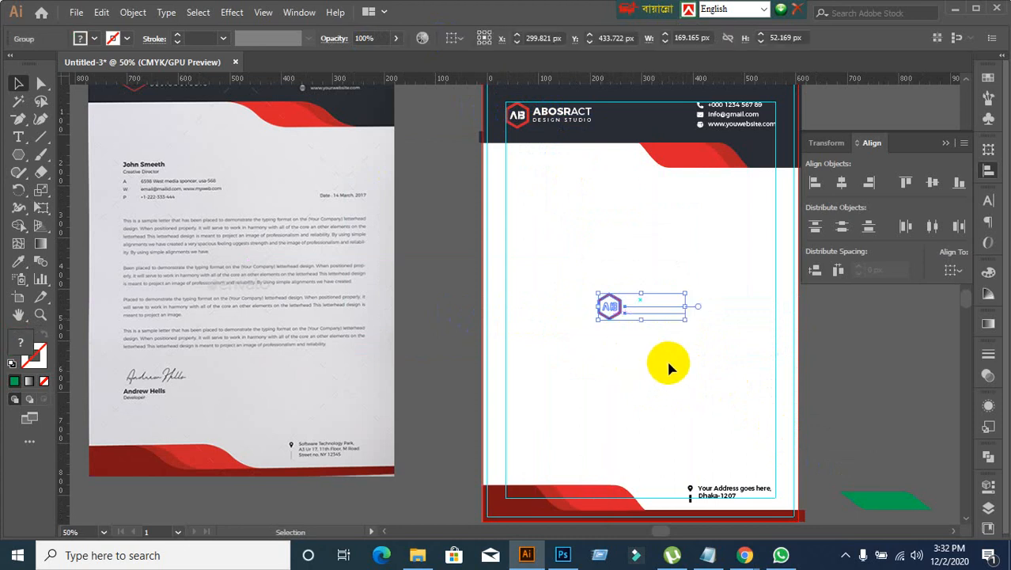
Step: Ungroup the logo copy and delete its company name and tagline text, keeping only the hexagon mark
right_click(609, 305)
click(658, 174)
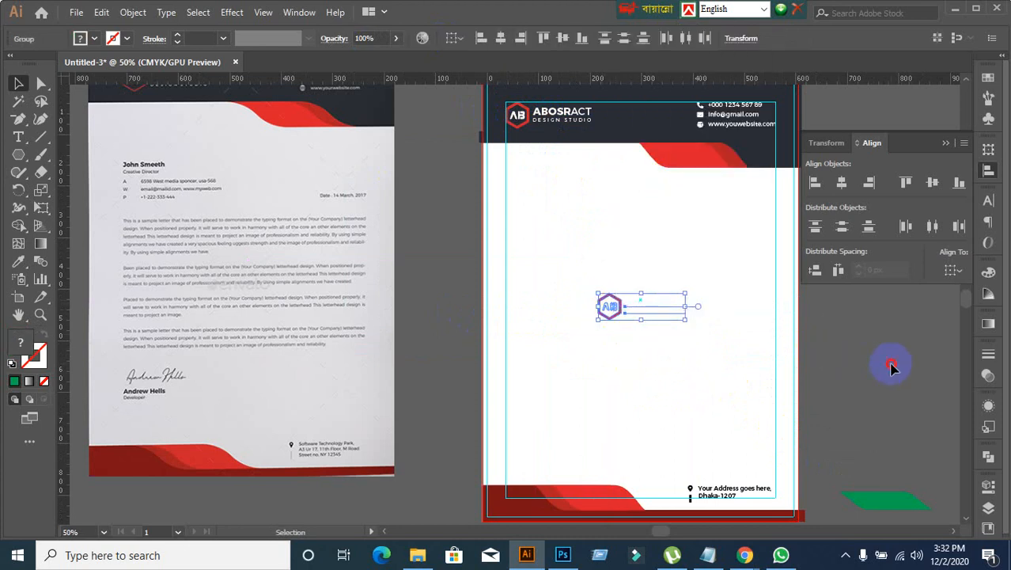
drag(639, 270, 714, 391)
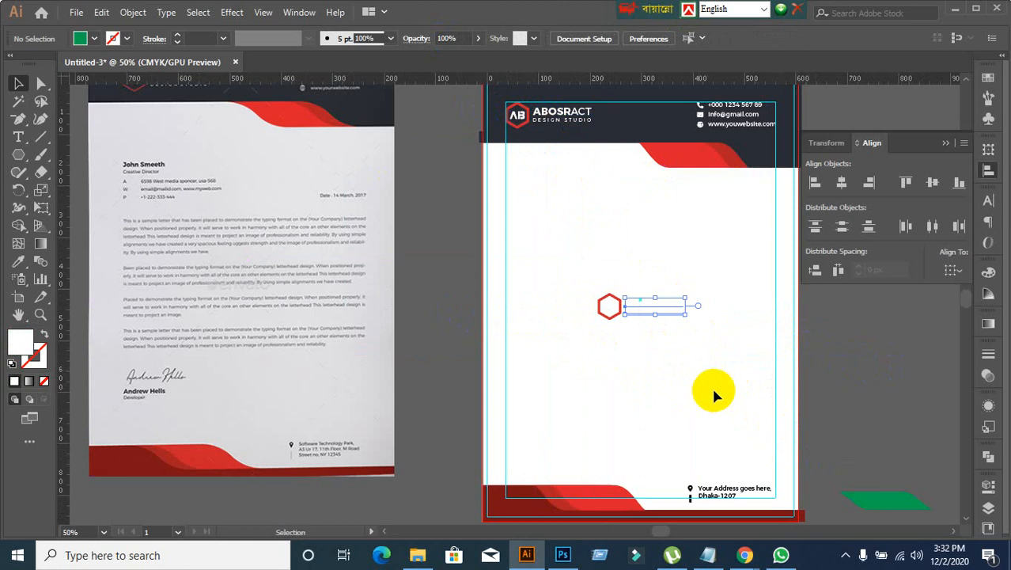
click(557, 269)
scroll(595, 336, up, 1)
Step: Ungroup the hexagon mark so its AB letters separate from the red outline
click(615, 297)
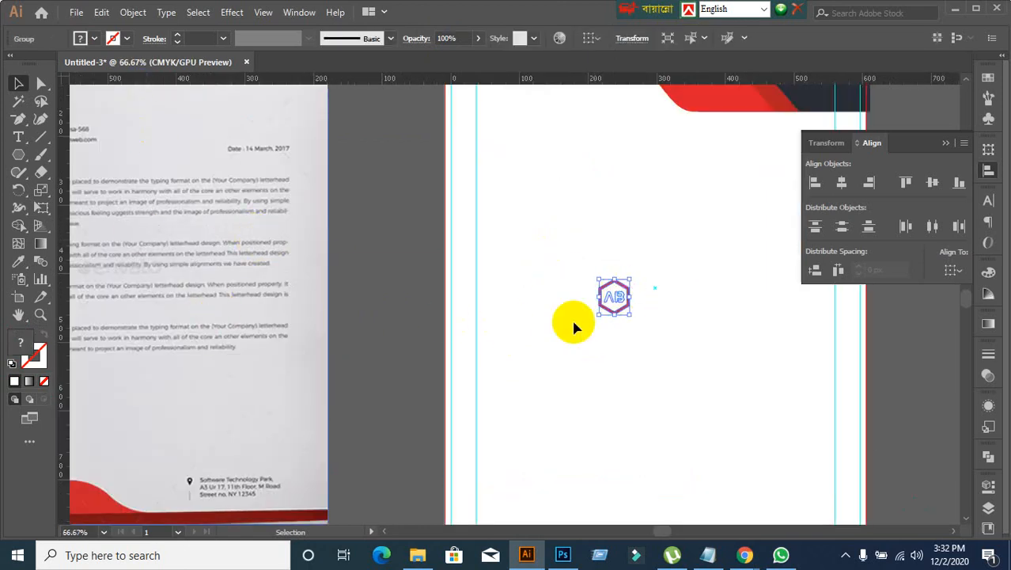
right_click(603, 299)
click(642, 162)
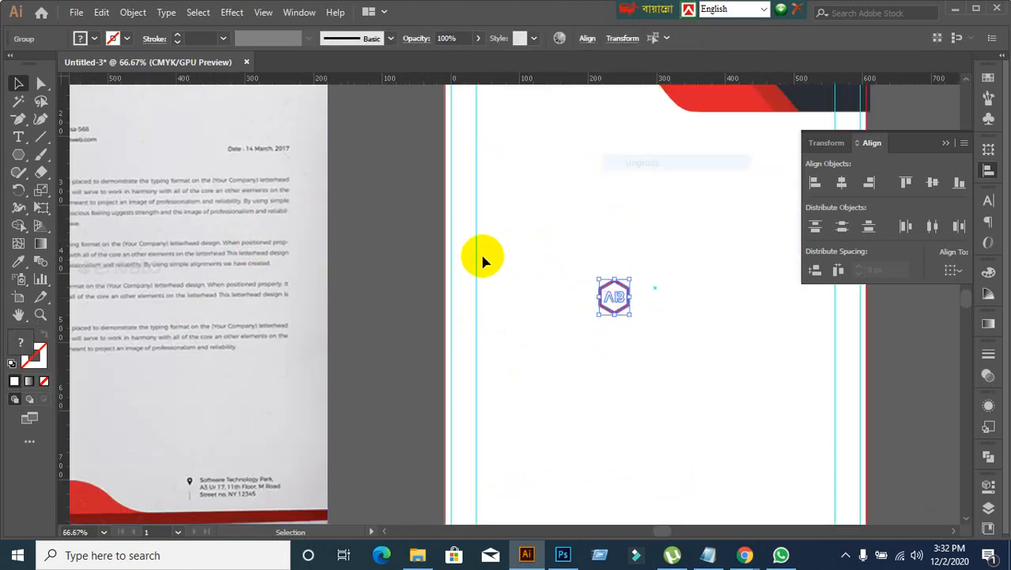
click(514, 273)
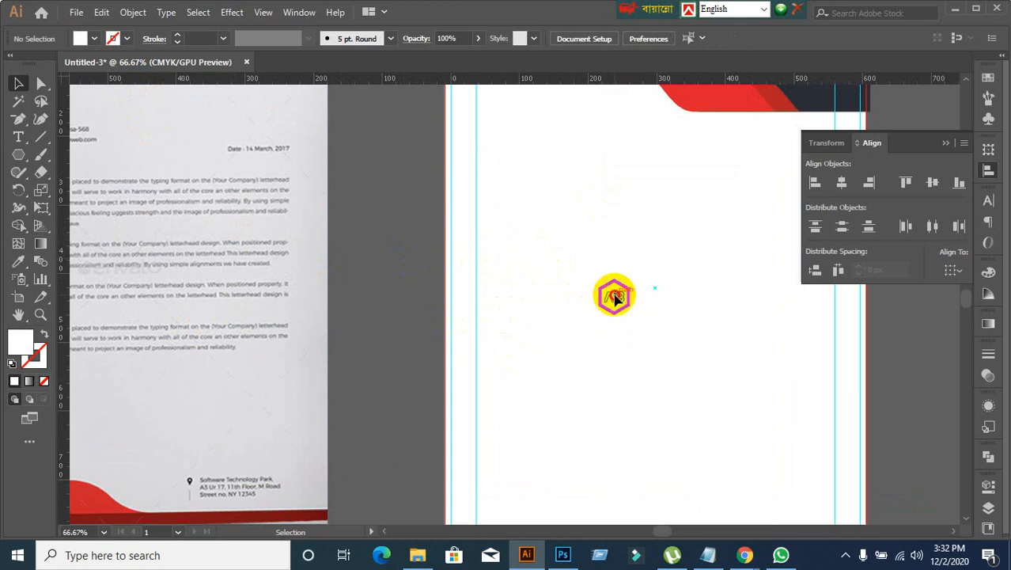
Step: Fill the AB letters inside the hexagon with dark grey 282828
click(611, 297)
double_click(21, 345)
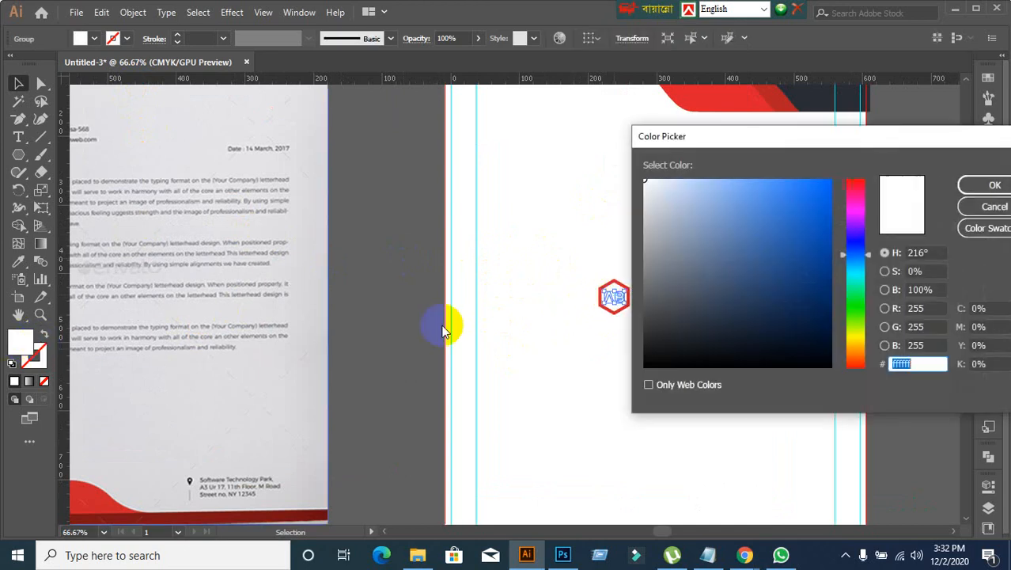
click(653, 270)
drag(654, 269, 624, 344)
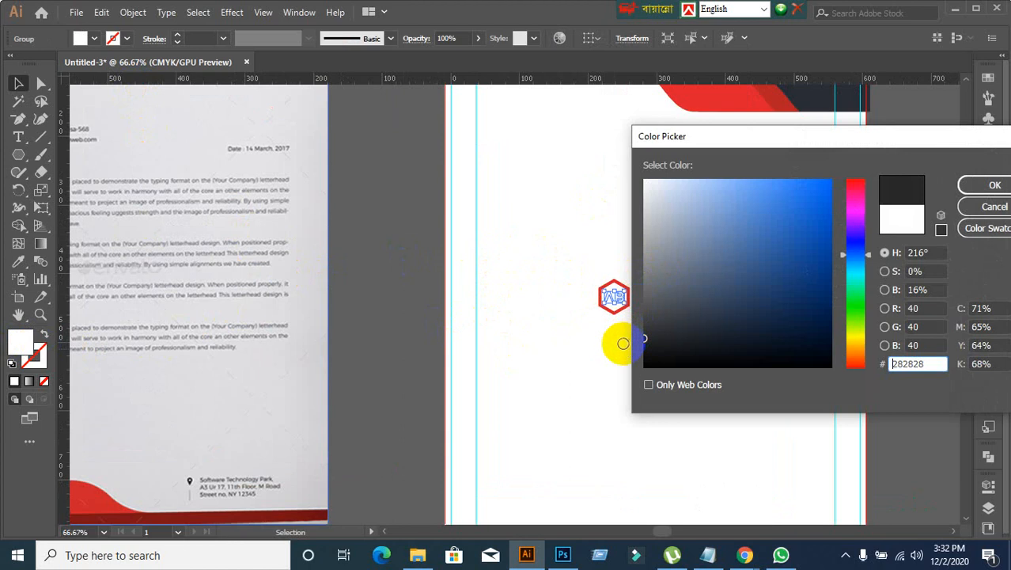
click(995, 184)
Step: Regroup the hexagon with its letters and scale the mark up to about half the width between the margin guides
click(625, 358)
drag(580, 248, 782, 434)
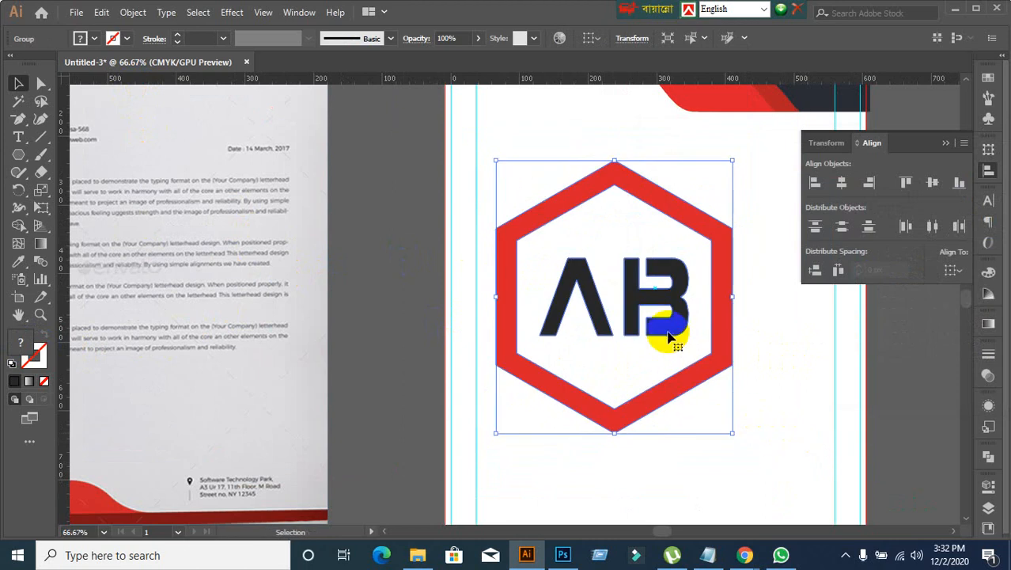
drag(668, 332, 725, 379)
scroll(782, 401, down, 1)
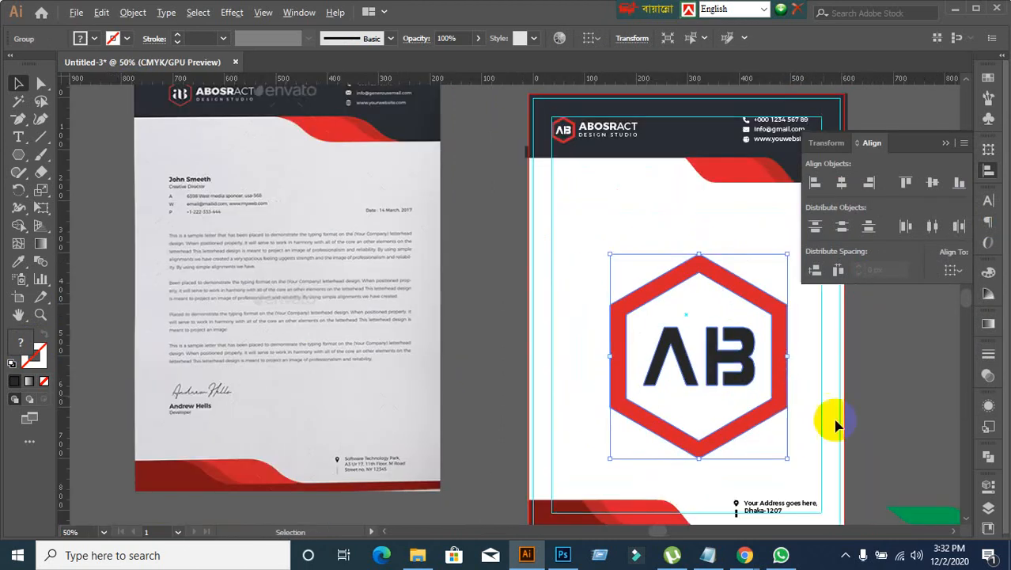
drag(789, 460, 762, 405)
scroll(864, 384, down, 1)
drag(865, 384, 775, 352)
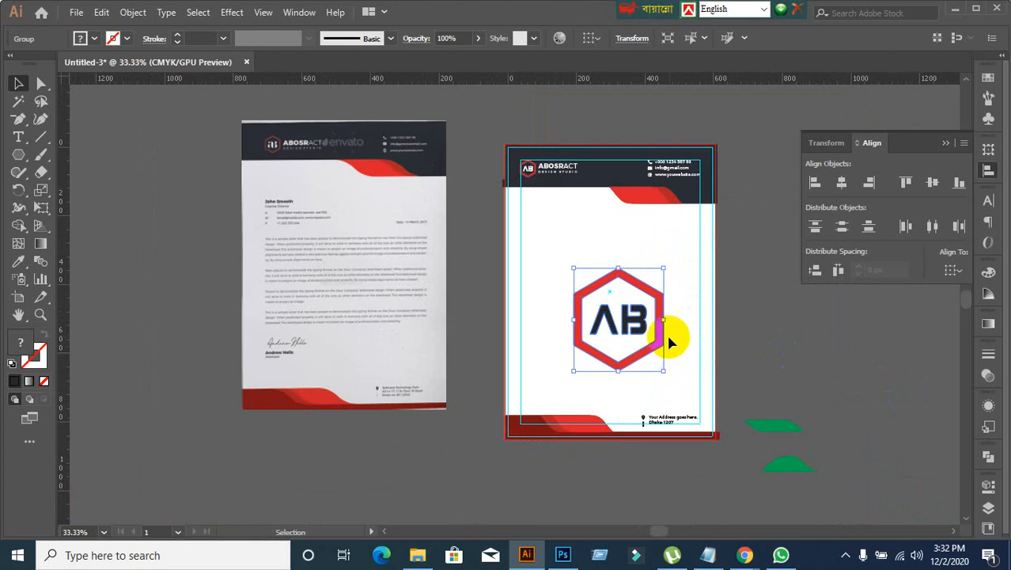
Step: Align the large hexagon mark to the artboard, centred both vertically and horizontally
click(698, 337)
click(625, 331)
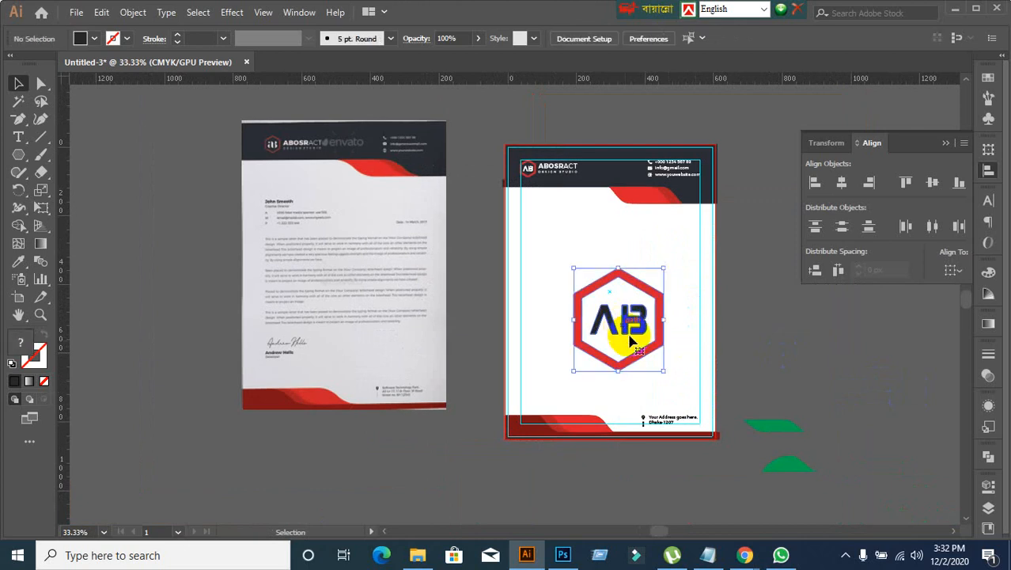
click(955, 271)
click(941, 324)
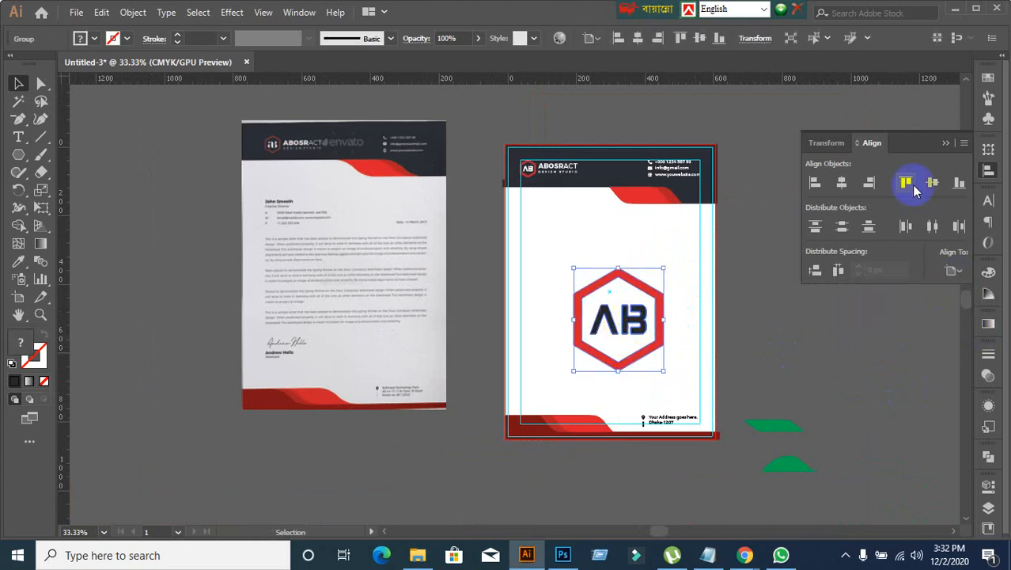
click(933, 182)
click(842, 182)
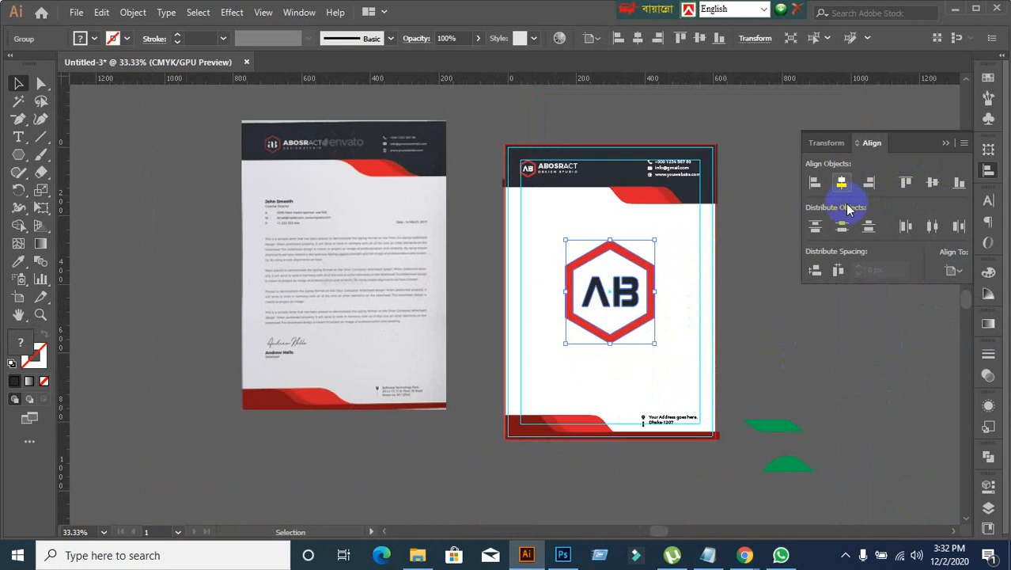
Step: Fade the centred hexagon mark into a watermark by setting its opacity to 7%
click(654, 350)
click(639, 286)
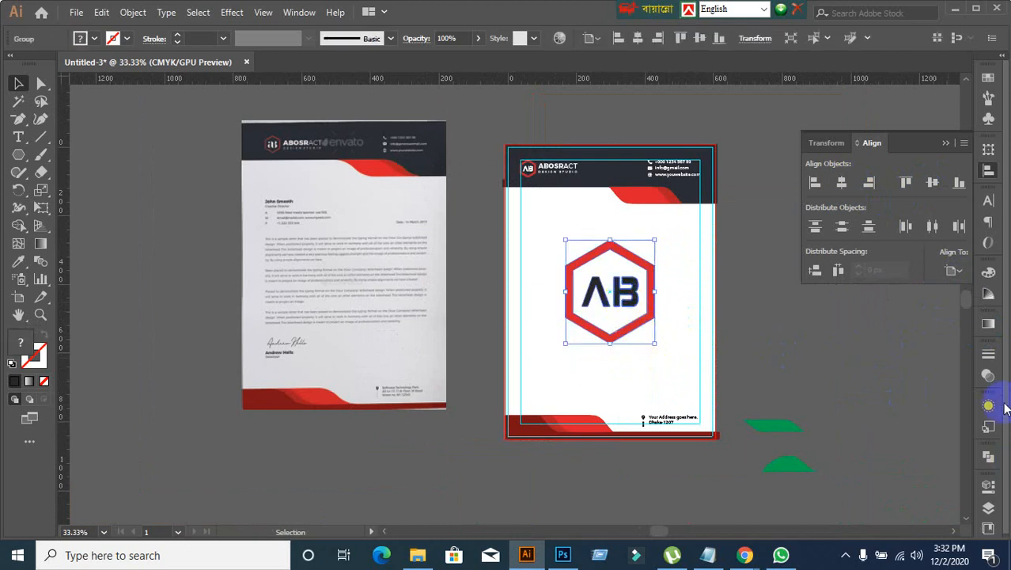
click(988, 375)
click(928, 370)
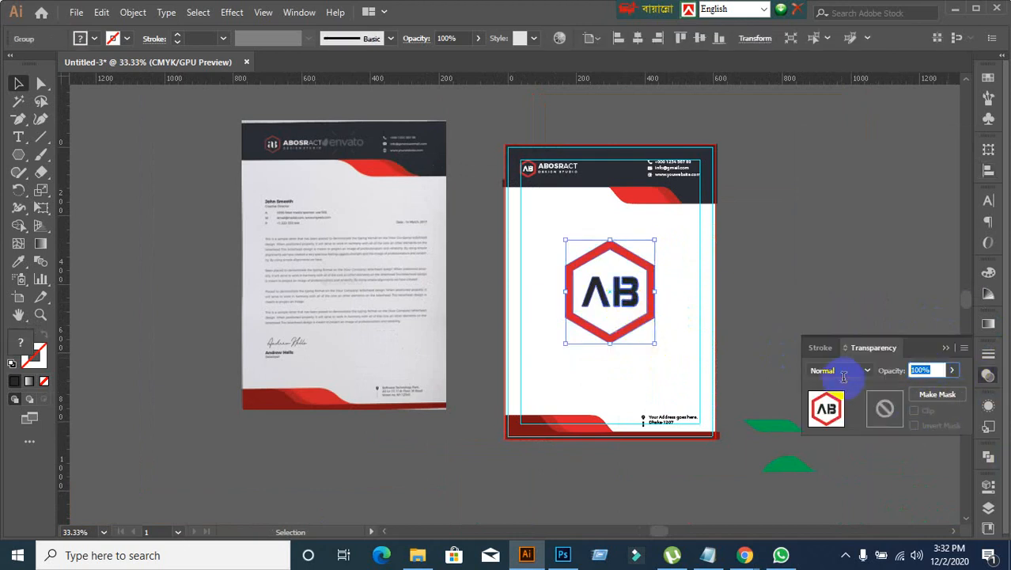
text(7)
click(842, 383)
click(771, 346)
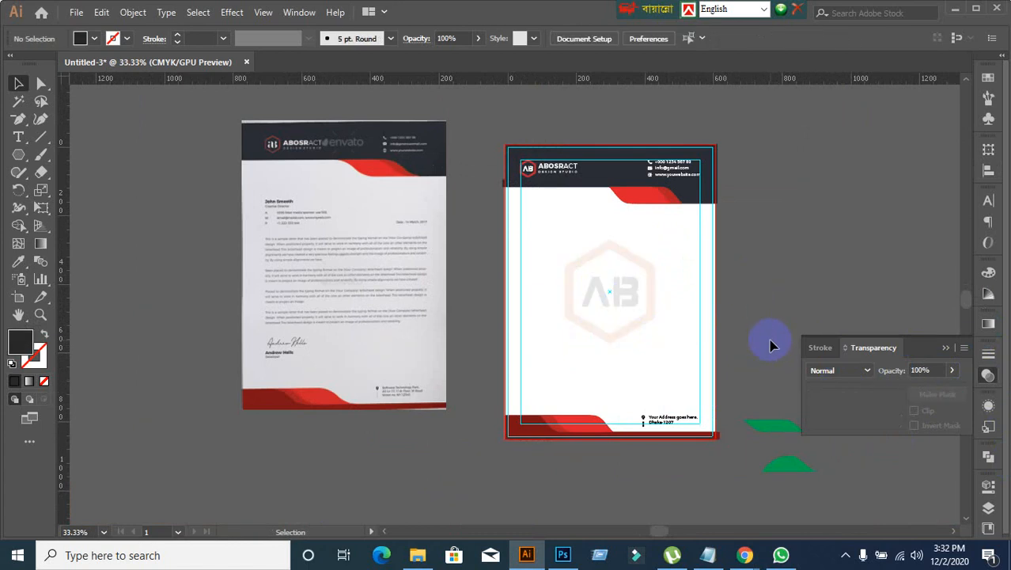
Step: Set the hexagon watermark's opacity to 5%
click(656, 290)
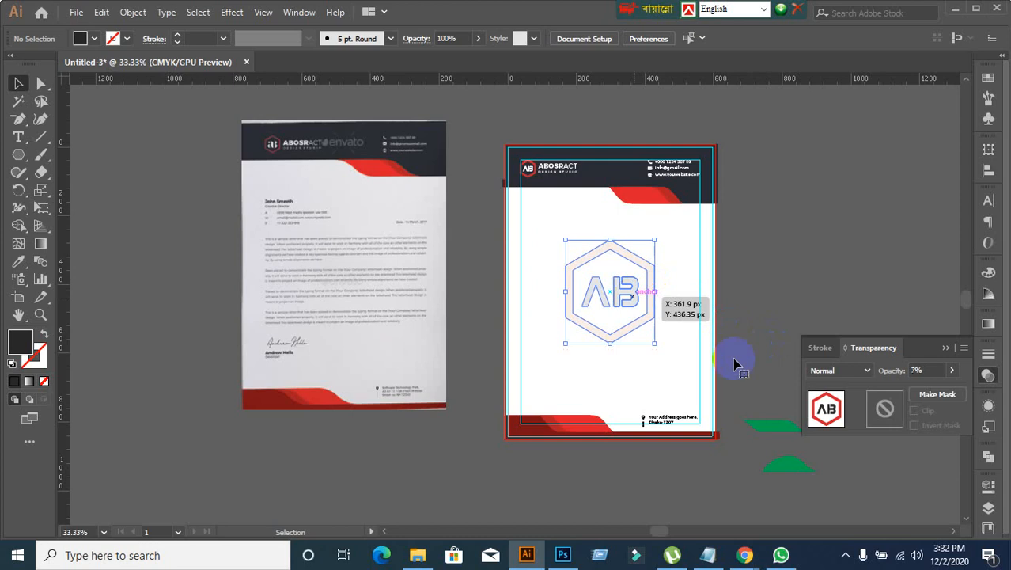
click(937, 371)
text(5)
key(Return)
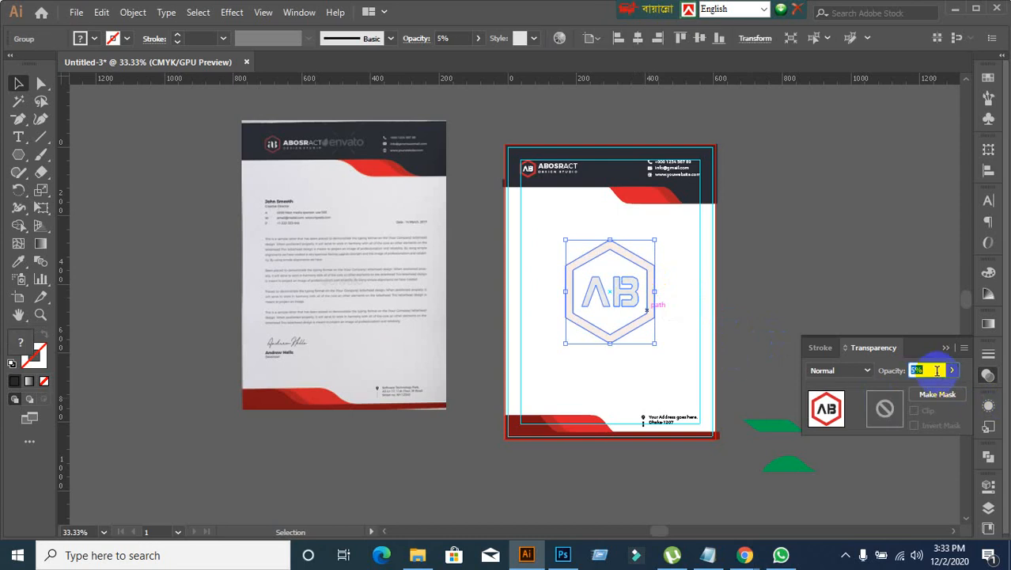
click(784, 284)
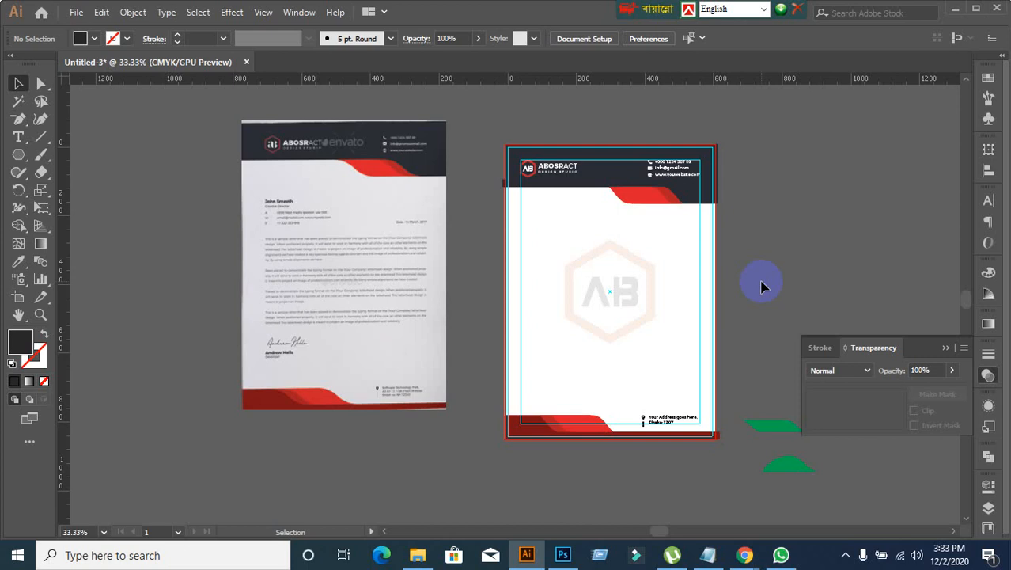
scroll(762, 286, up, 1)
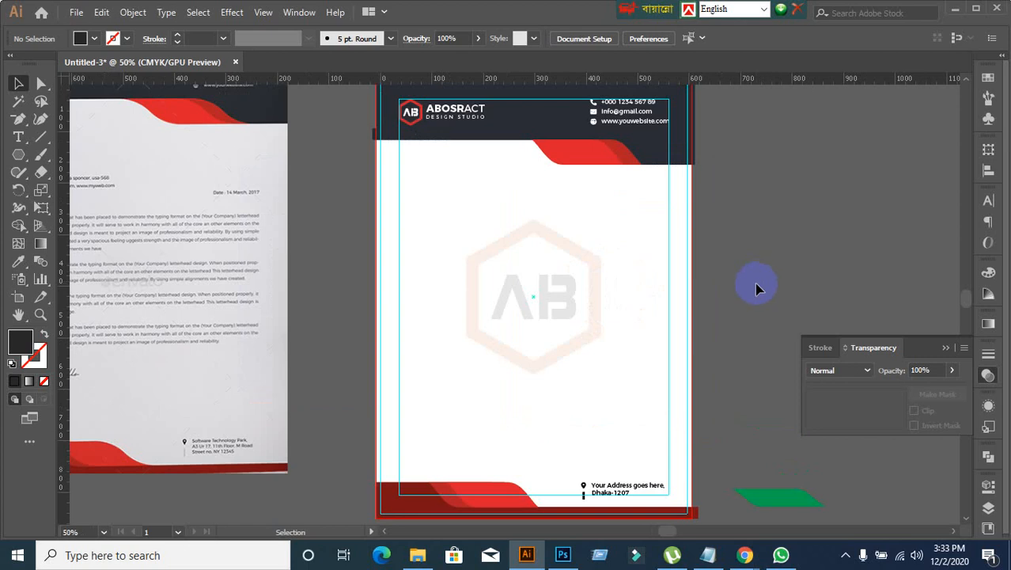
scroll(476, 235, down, 1)
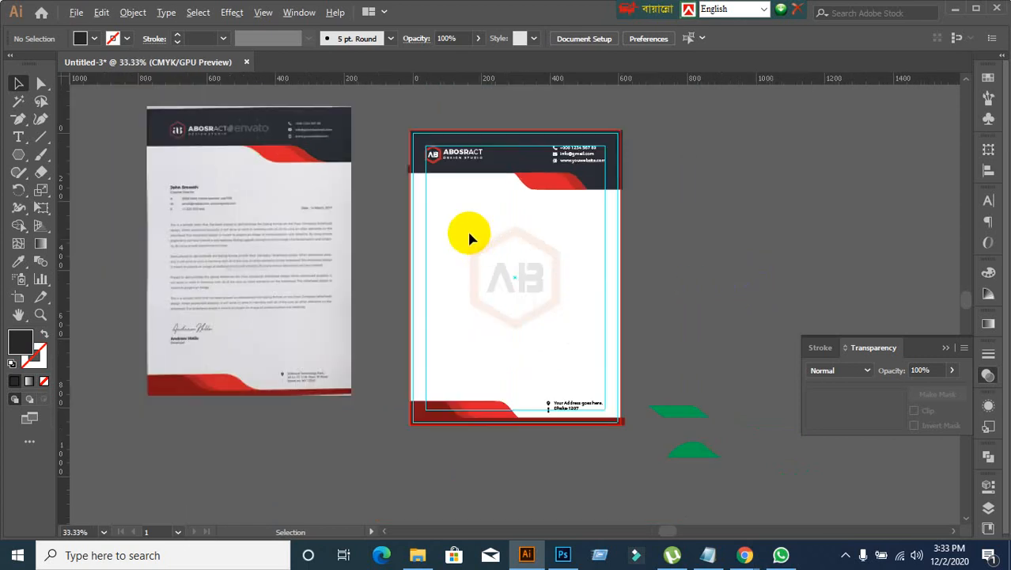
click(425, 131)
click(784, 285)
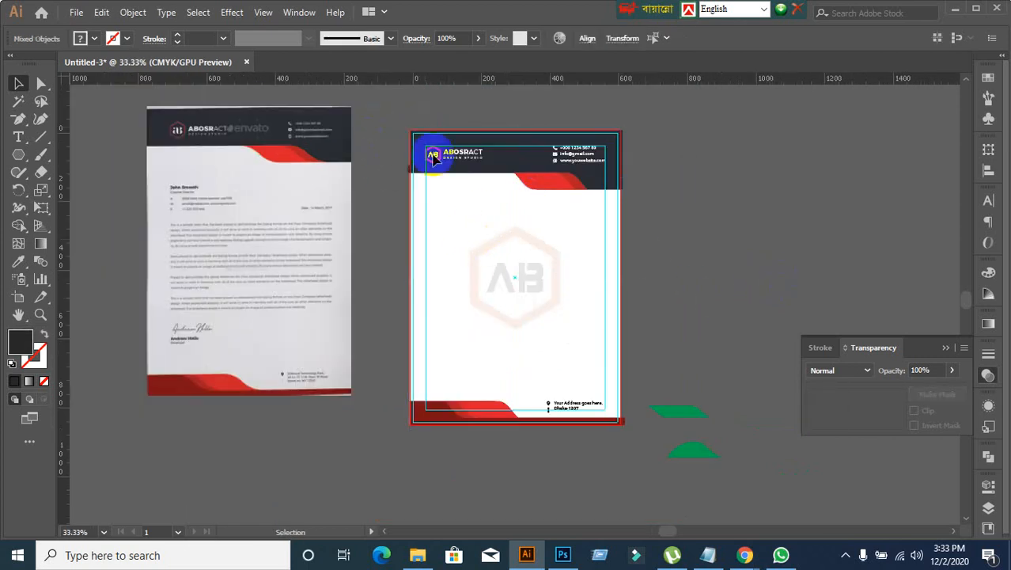
Step: Select all the letterhead artwork and trim the footer bar's overhang beyond the page's right edge with Shape Builder
drag(398, 112, 639, 461)
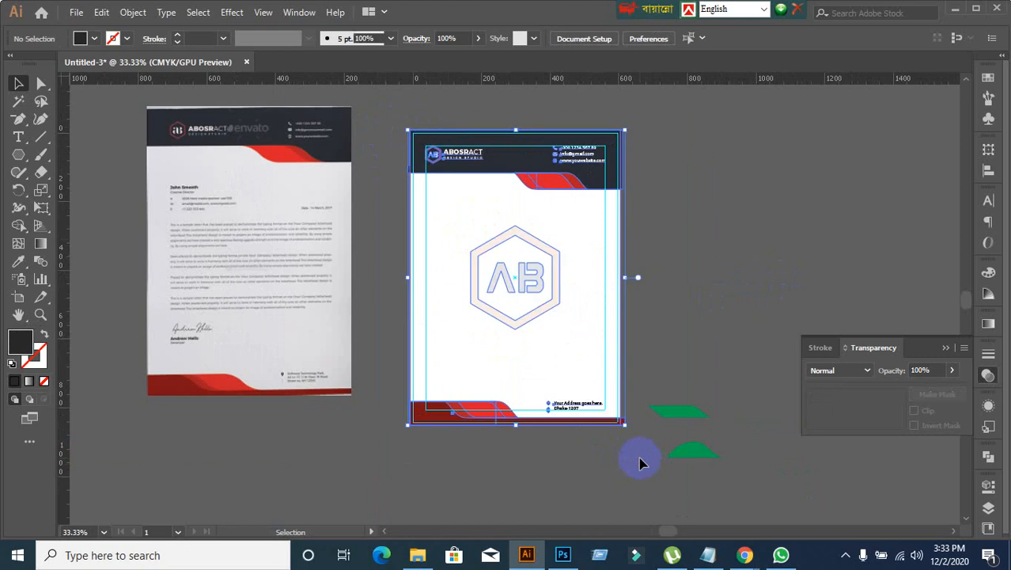
scroll(648, 445, up, 1)
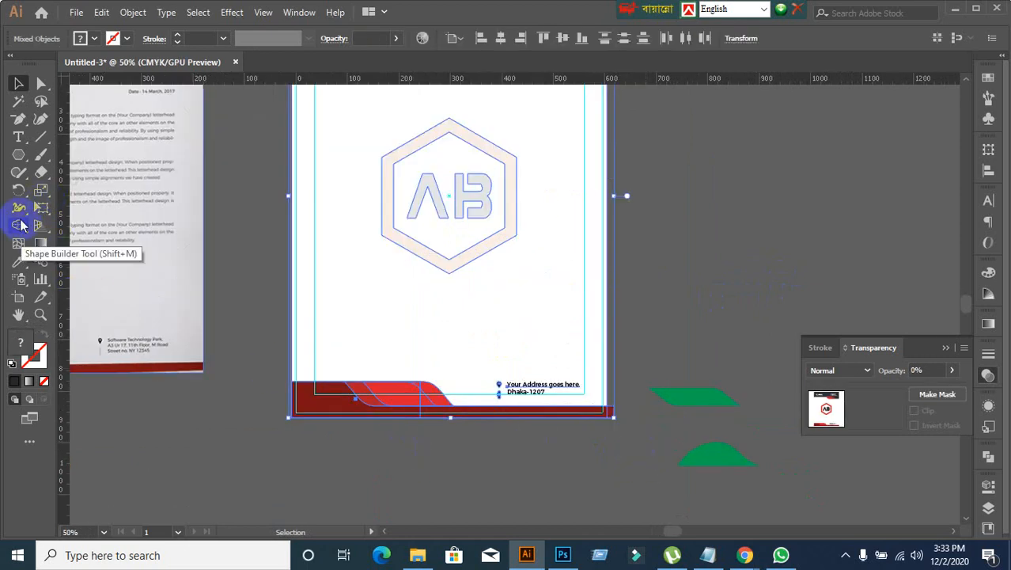
click(19, 225)
scroll(623, 418, up, 2)
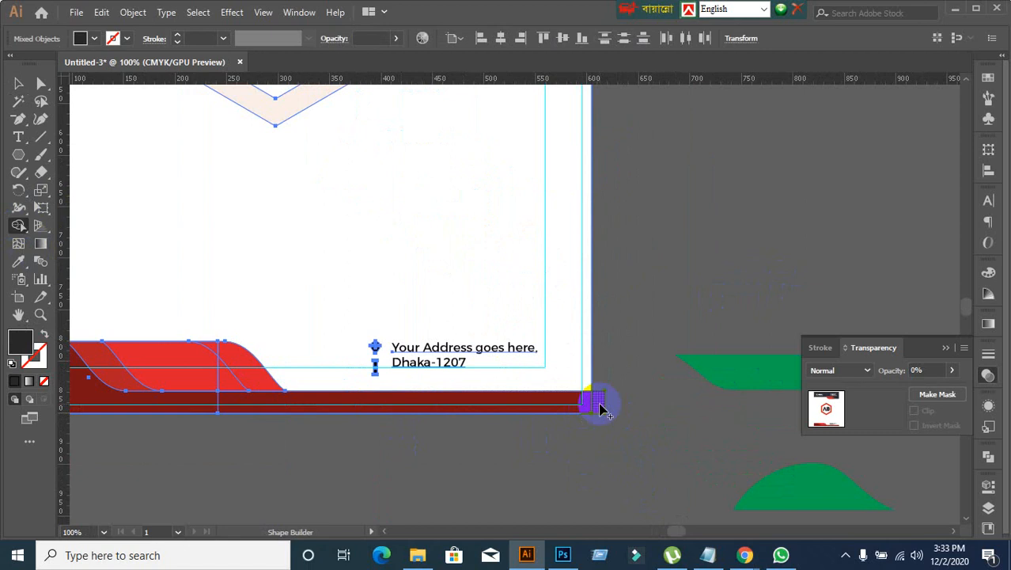
scroll(343, 436, down, 2)
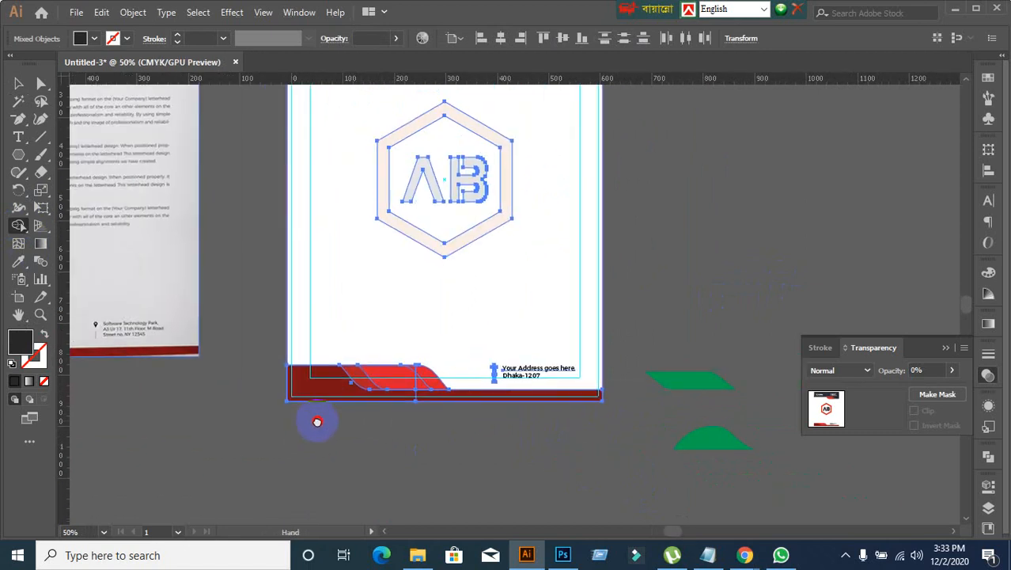
scroll(239, 402, up, 4)
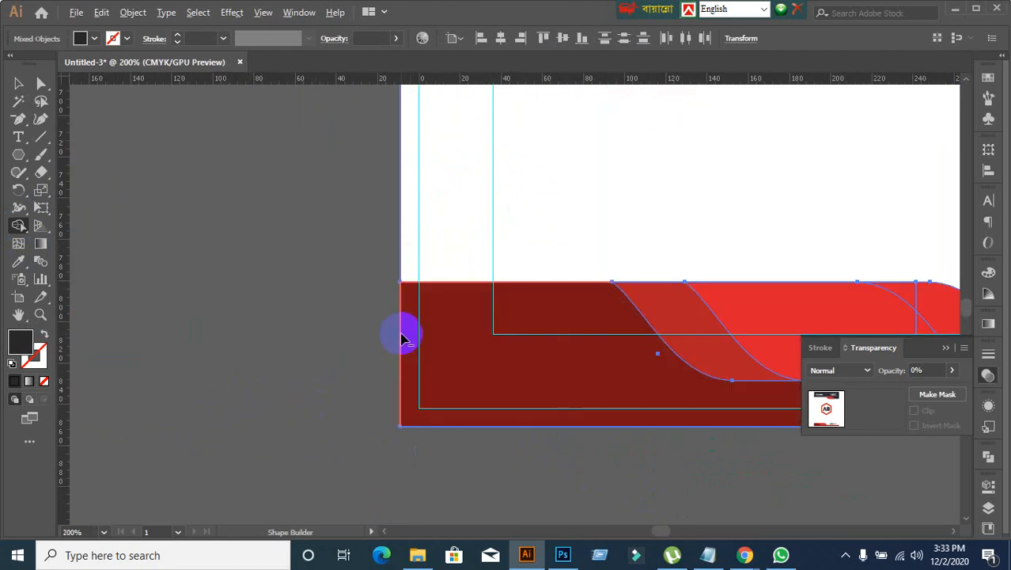
scroll(408, 358, down, 3)
Step: Trim the dark header's overhang beyond the page's right and left edges with Shape Builder
drag(538, 202, 388, 529)
scroll(744, 197, up, 3)
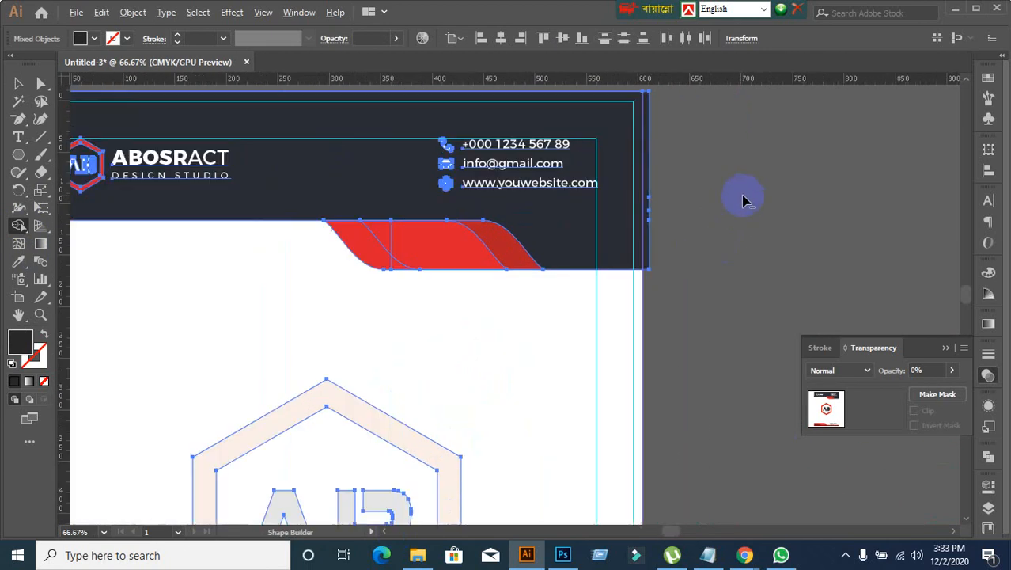
scroll(590, 269, down, 2)
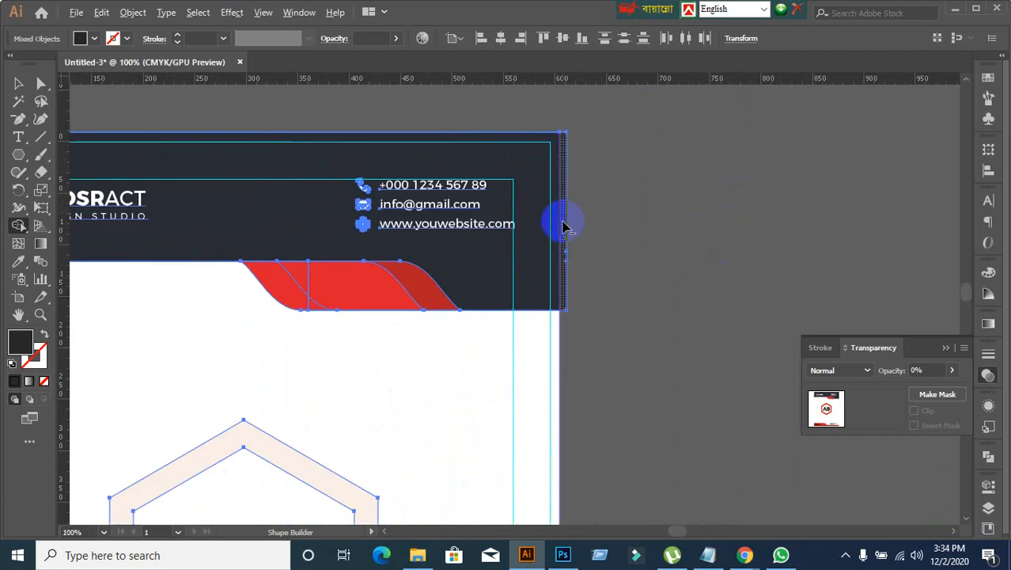
scroll(587, 262, down, 3)
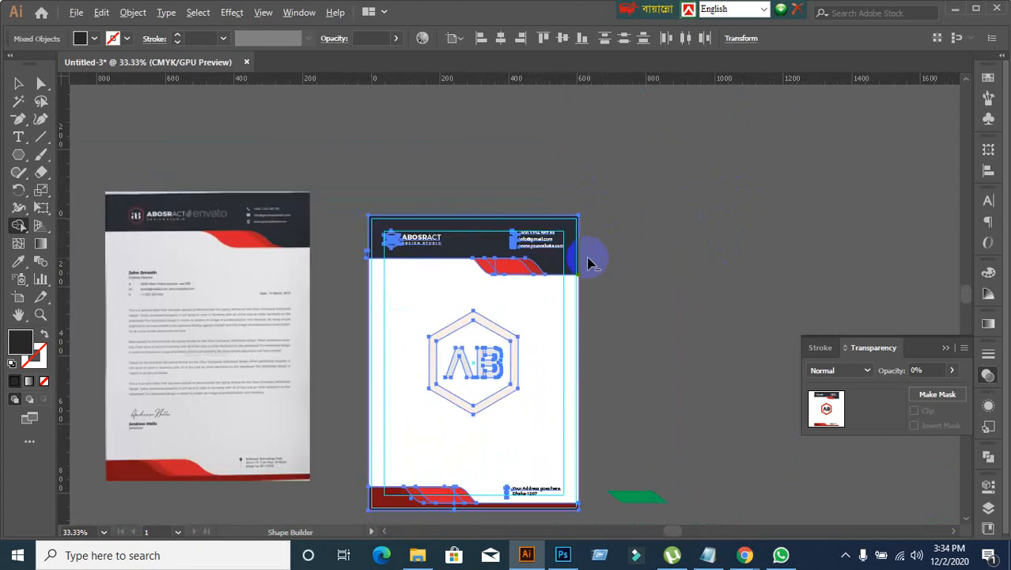
scroll(355, 264, up, 4)
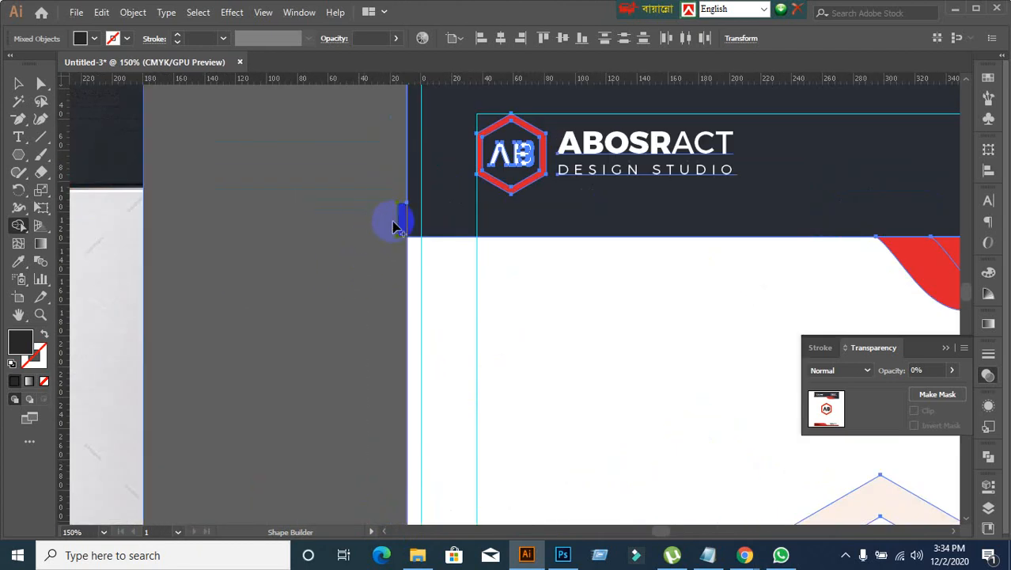
scroll(384, 284, down, 3)
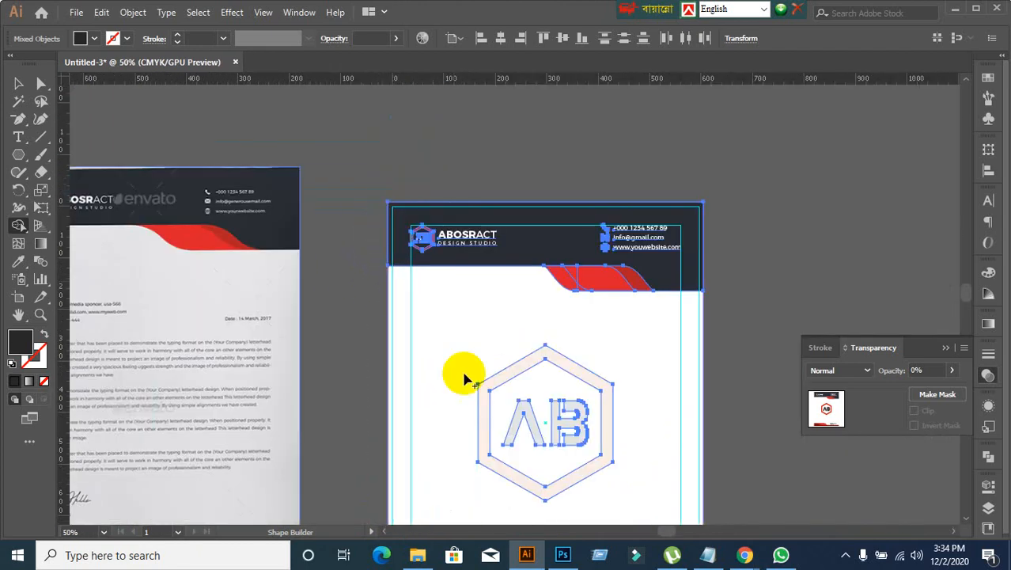
Step: Inspect the trimmed edges, header logo and watermark against the reference, and select the reference image
scroll(587, 413, down, 3)
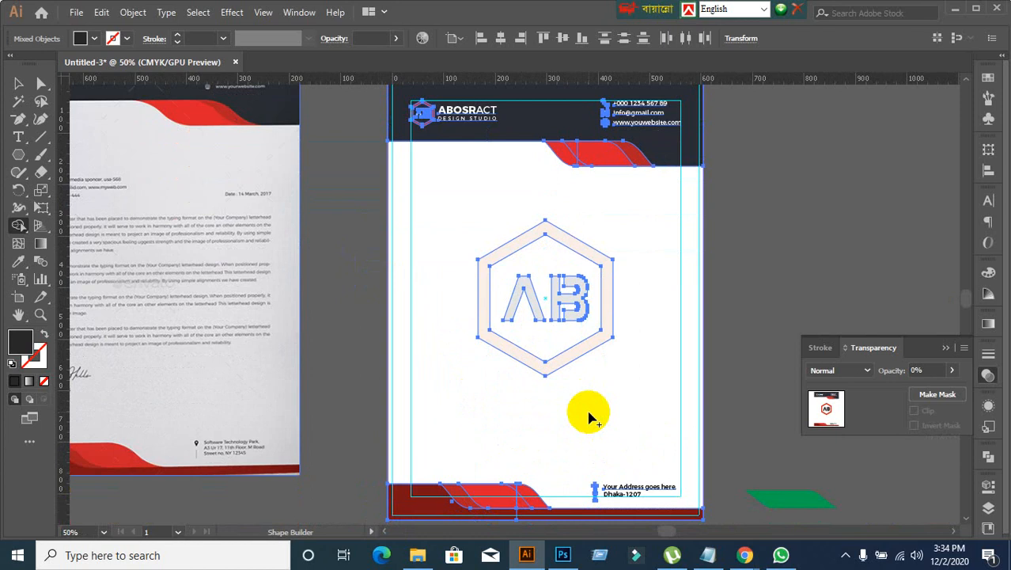
scroll(587, 413, up, 1)
scroll(588, 414, down, 1)
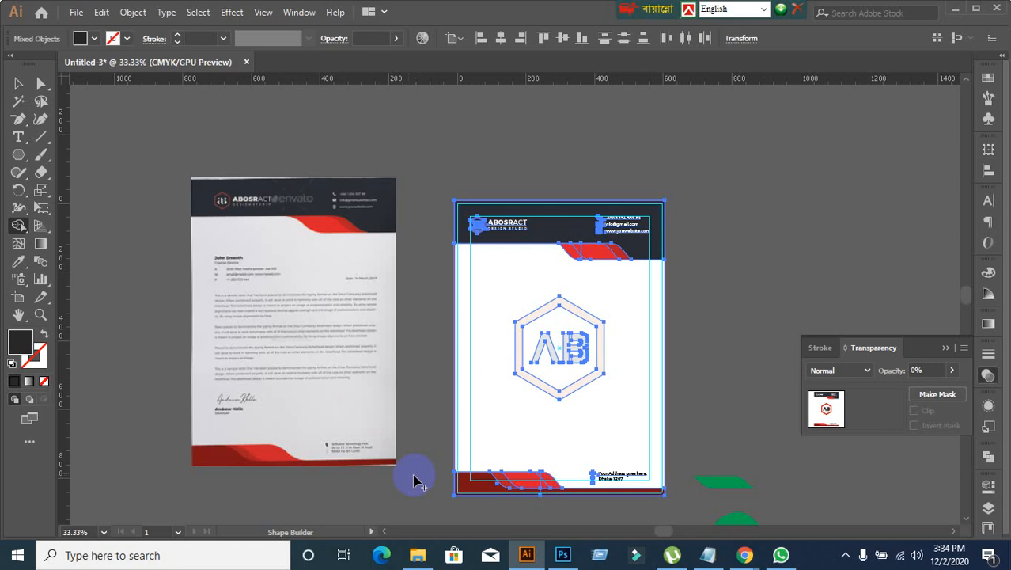
click(14, 83)
click(391, 146)
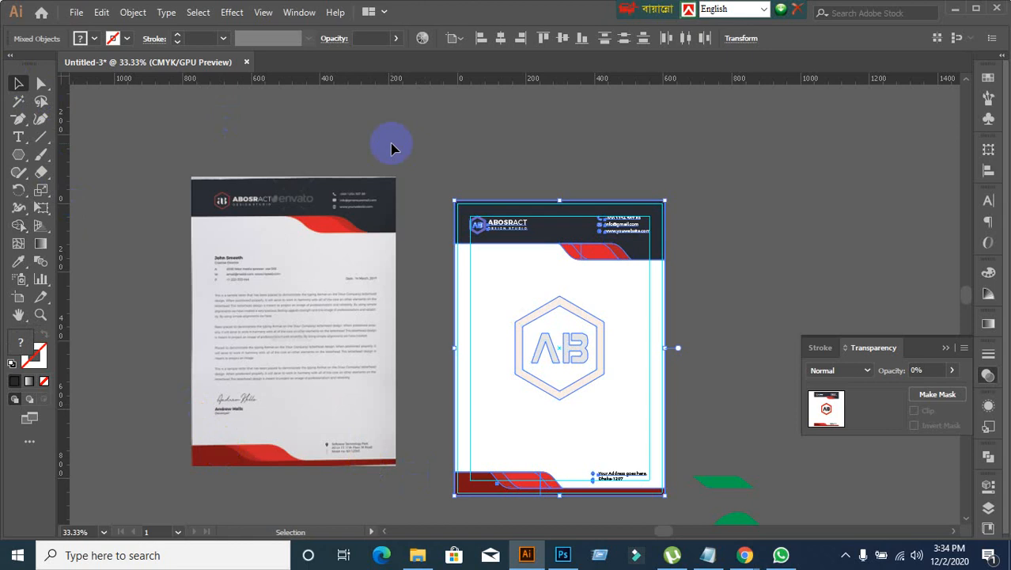
scroll(554, 342, up, 2)
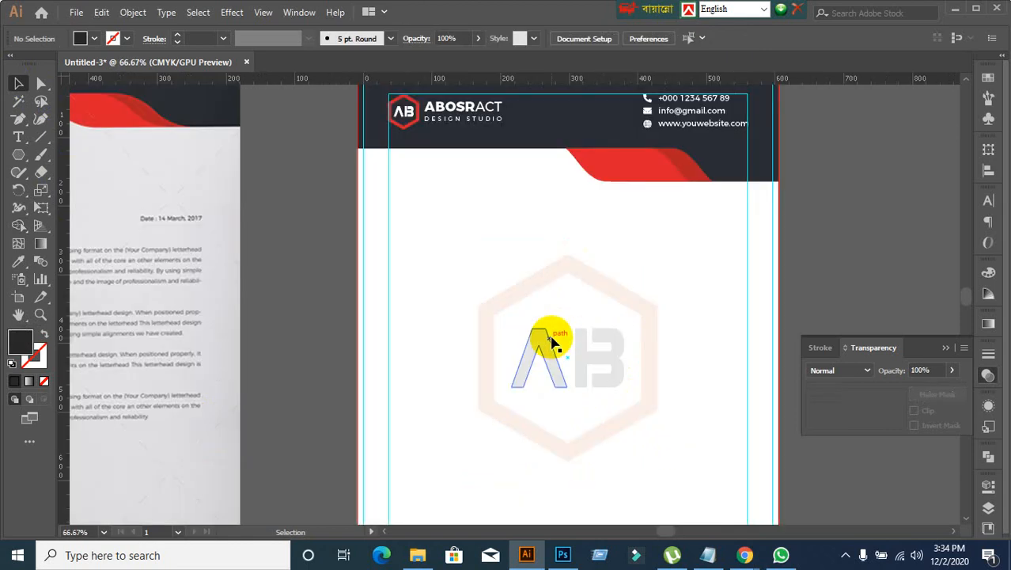
click(404, 113)
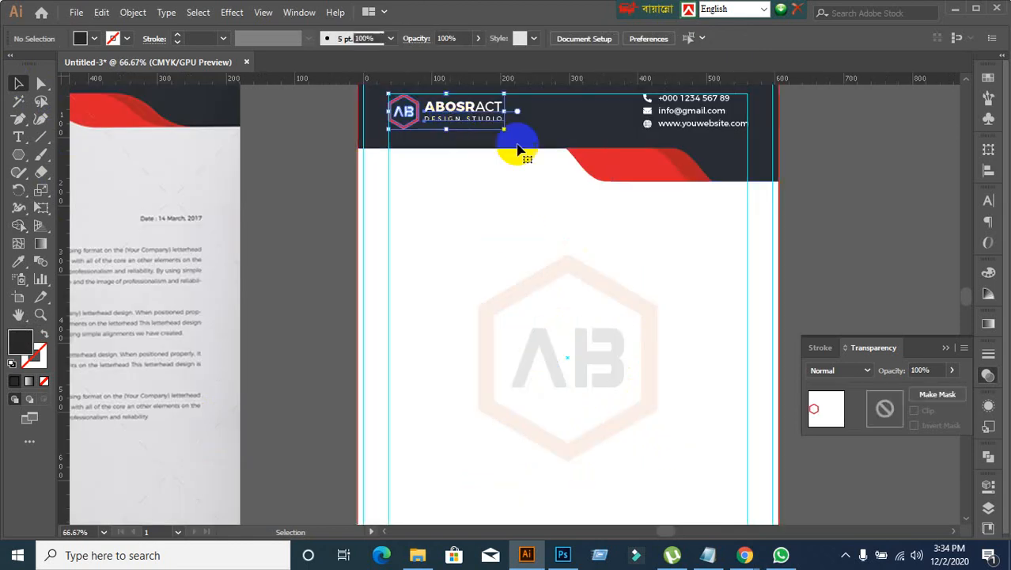
click(323, 293)
scroll(323, 293, down, 2)
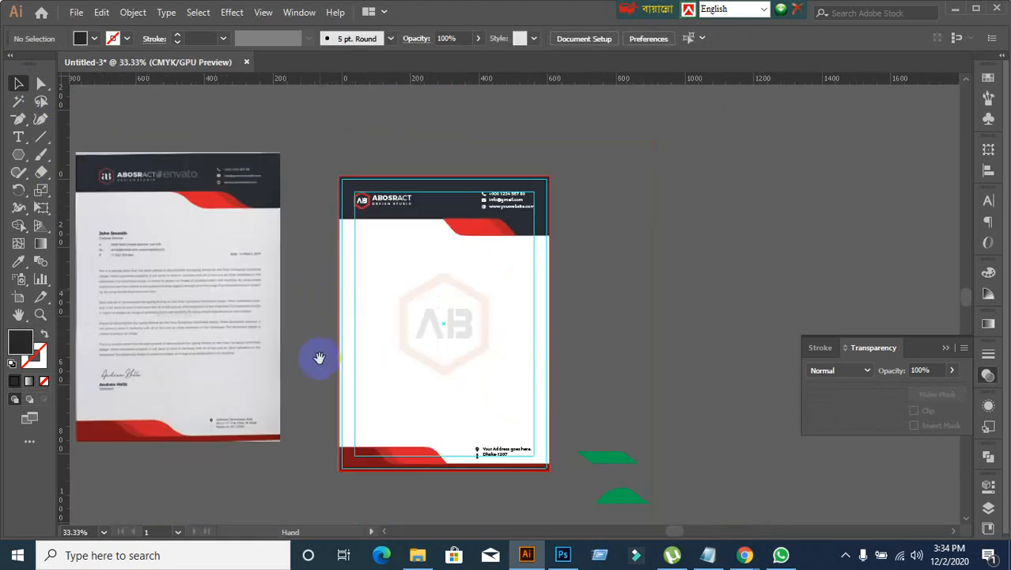
scroll(321, 354, left, 3)
scroll(320, 354, down, 1)
click(350, 332)
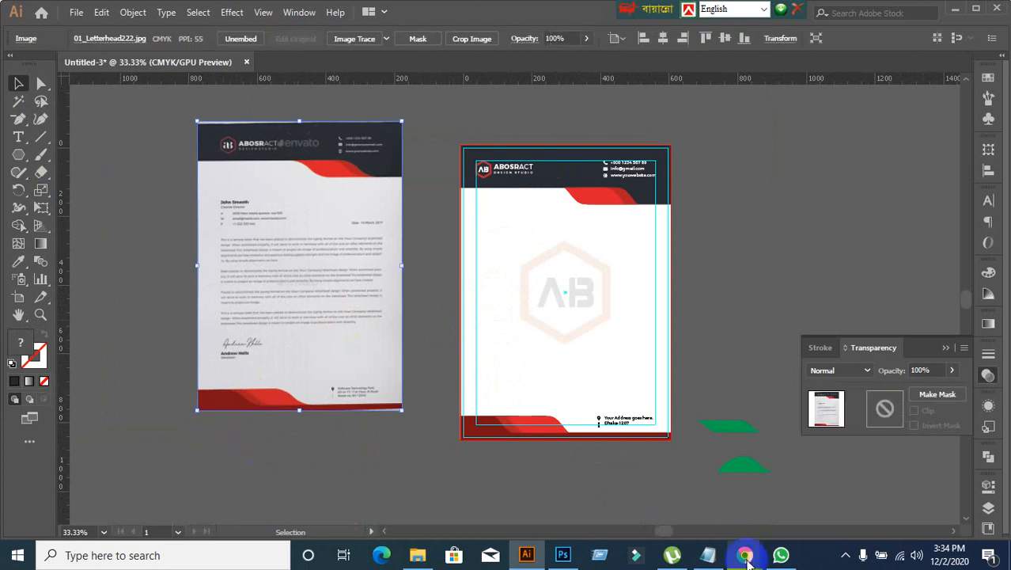
Step: Switch to the Google Meet call in Chrome to check on the participants and return to Illustrator
mouse_move(744, 554)
click(629, 486)
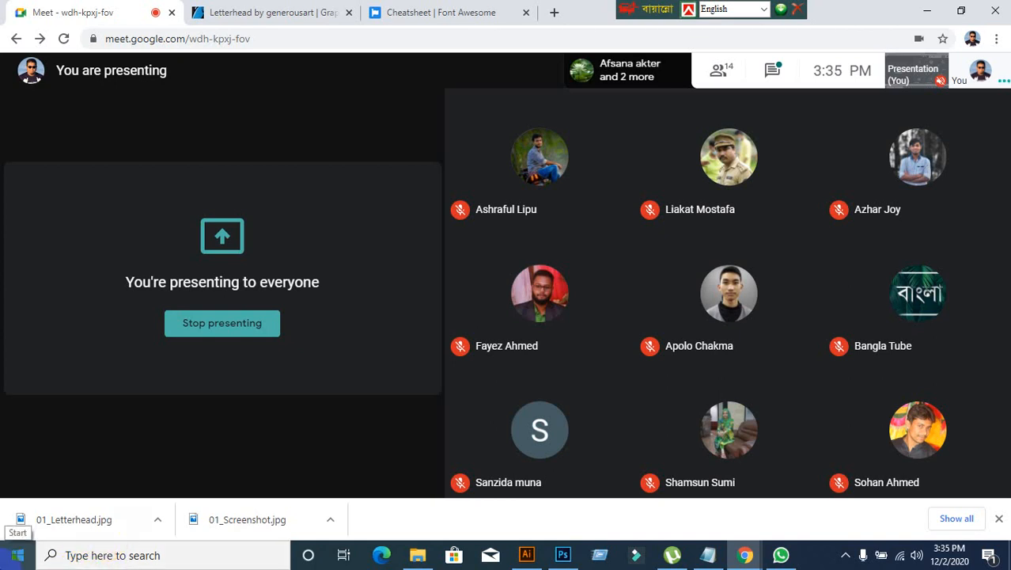
click(151, 230)
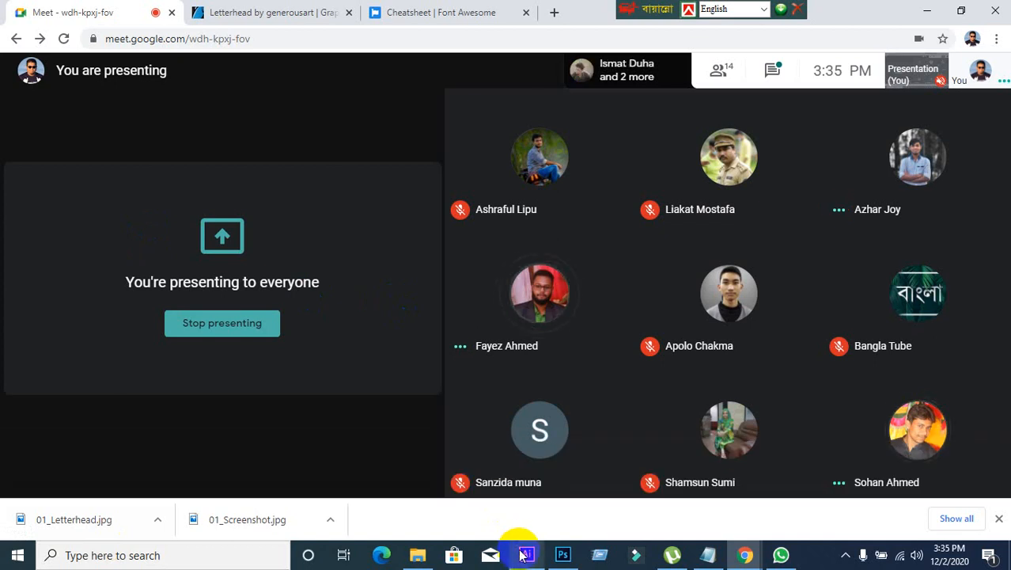
click(523, 552)
Step: Delete the reference letterhead image and the two leftover green shapes beside the artboard
click(356, 450)
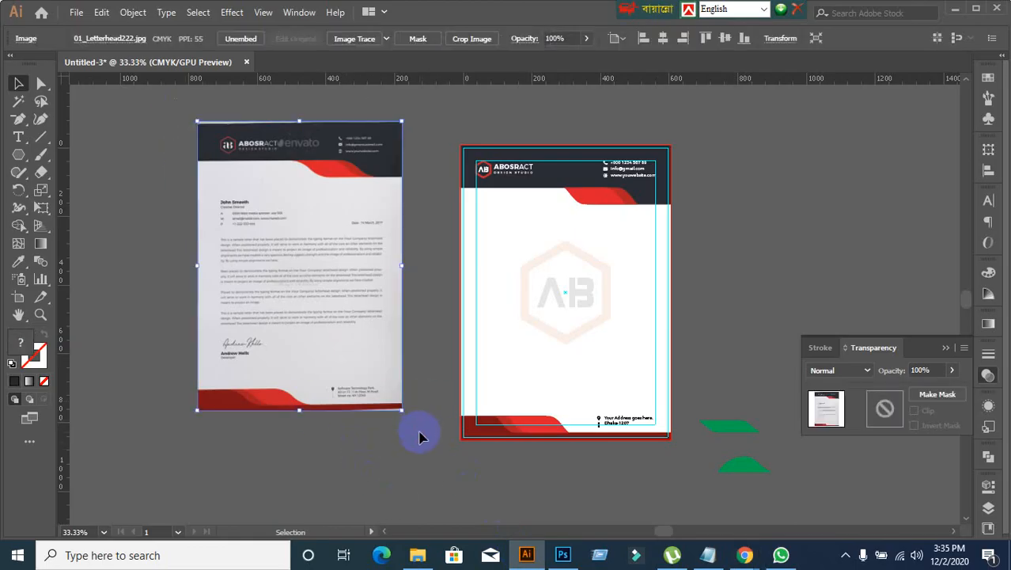
key(Delete)
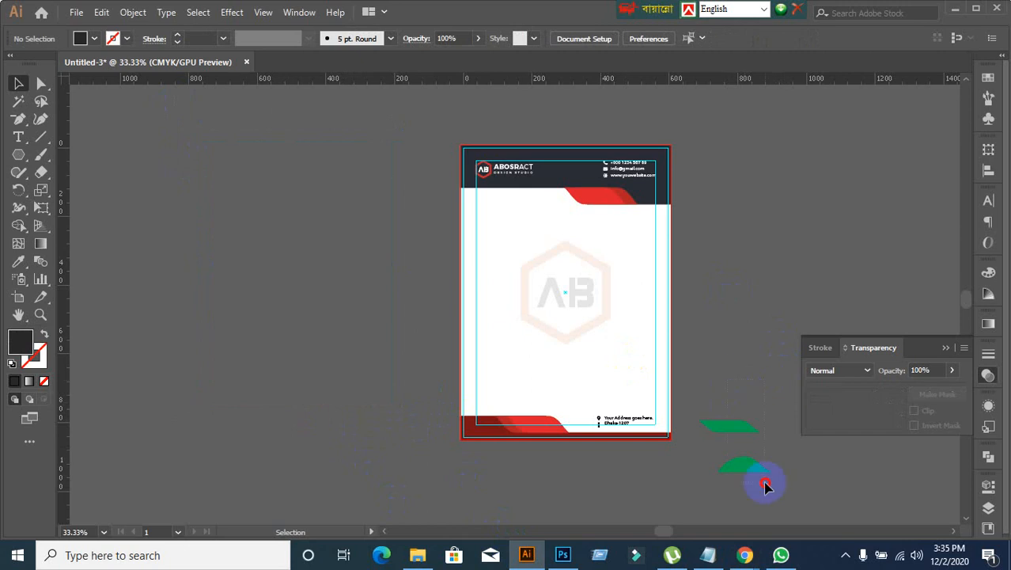
drag(765, 486, 824, 508)
key(Delete)
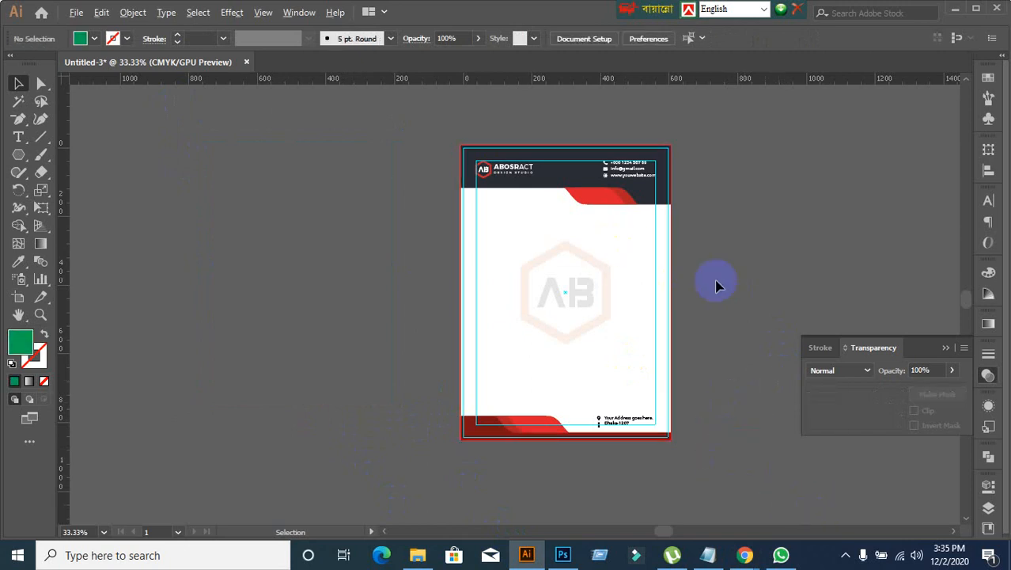
scroll(744, 291, up, 1)
click(542, 331)
click(501, 321)
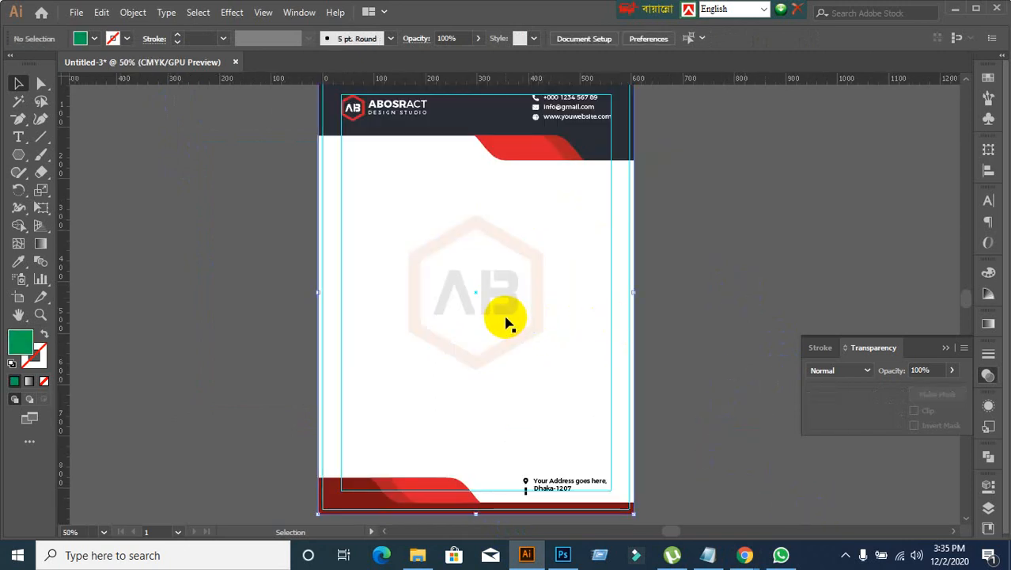
click(795, 278)
Step: Look at the Google Meet window in Chrome again and switch back to Illustrator
mouse_move(745, 555)
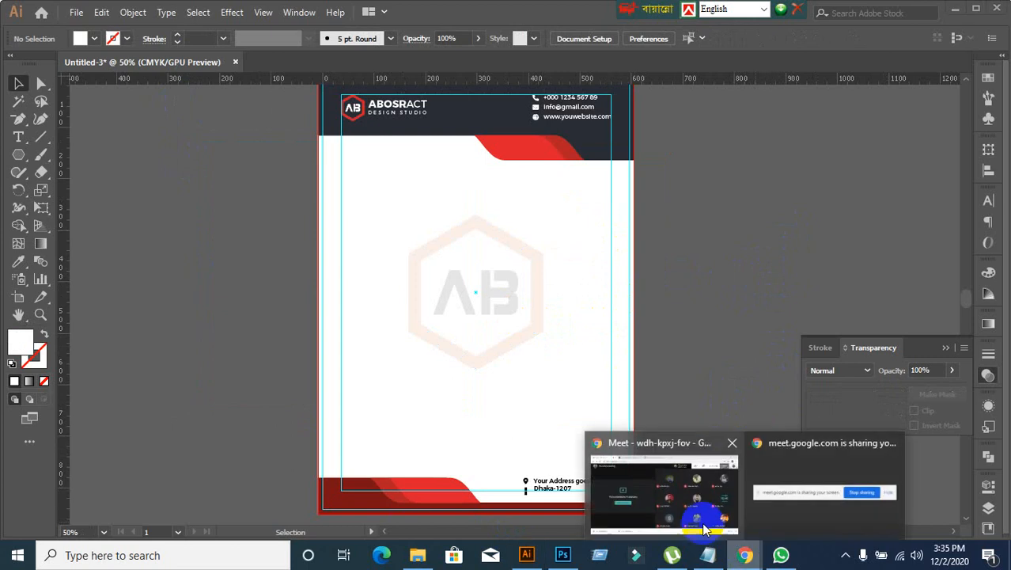
click(651, 484)
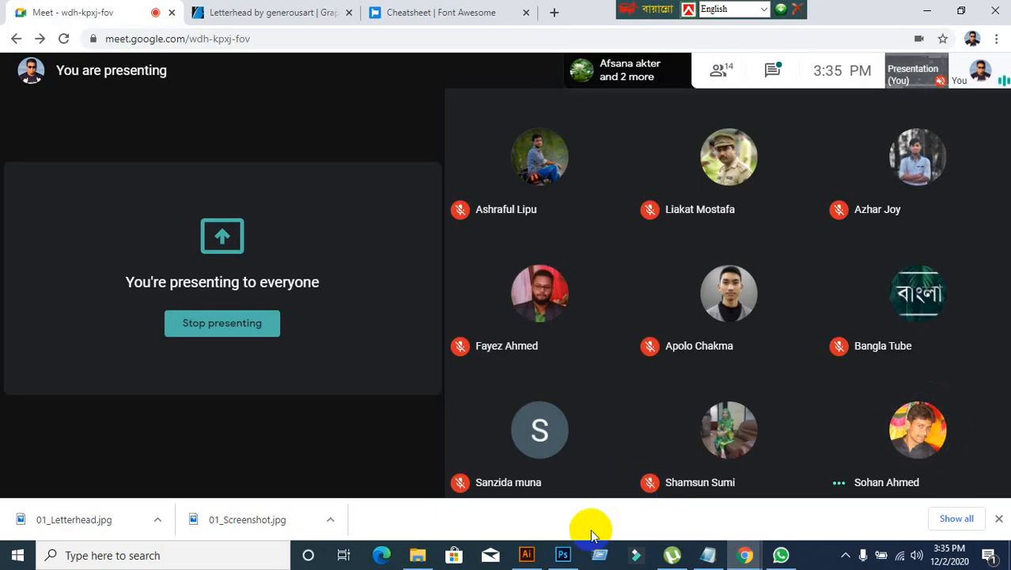
click(526, 554)
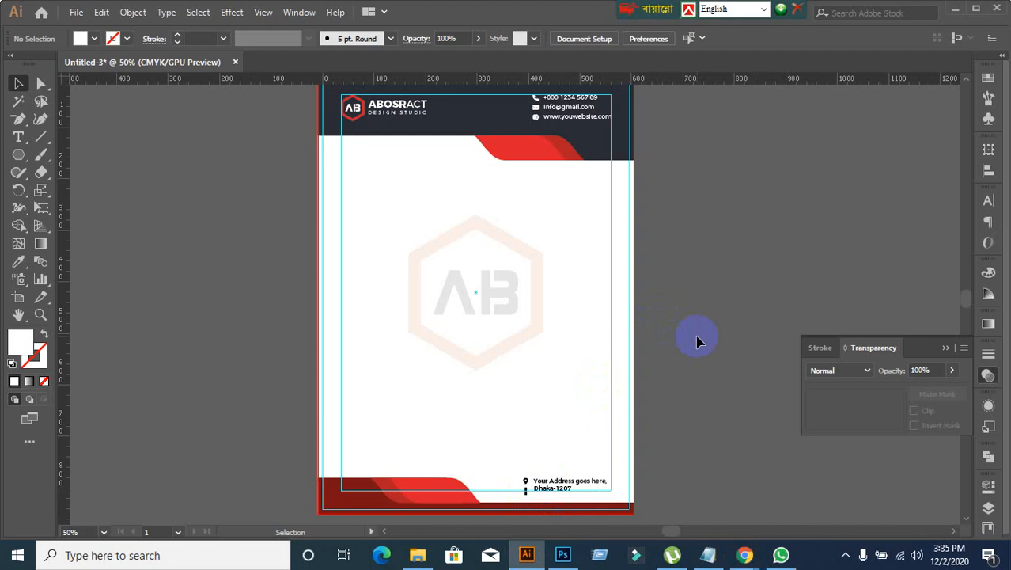
Step: Save the letterhead to the Desktop as an Adobe Illustrator file named Letterhead32, accepting the default Illustrator options
click(76, 13)
mouse_move(124, 273)
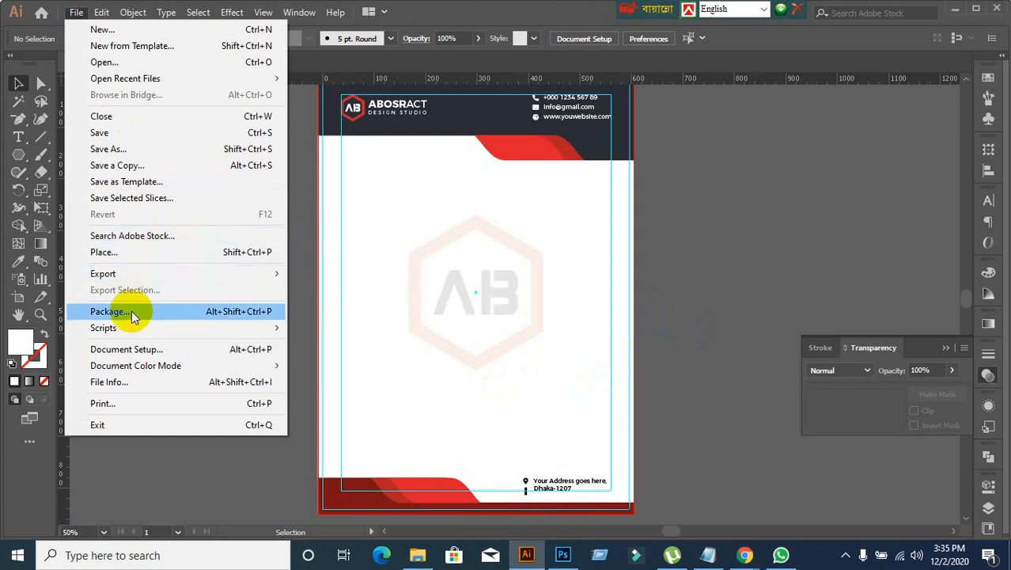
click(127, 149)
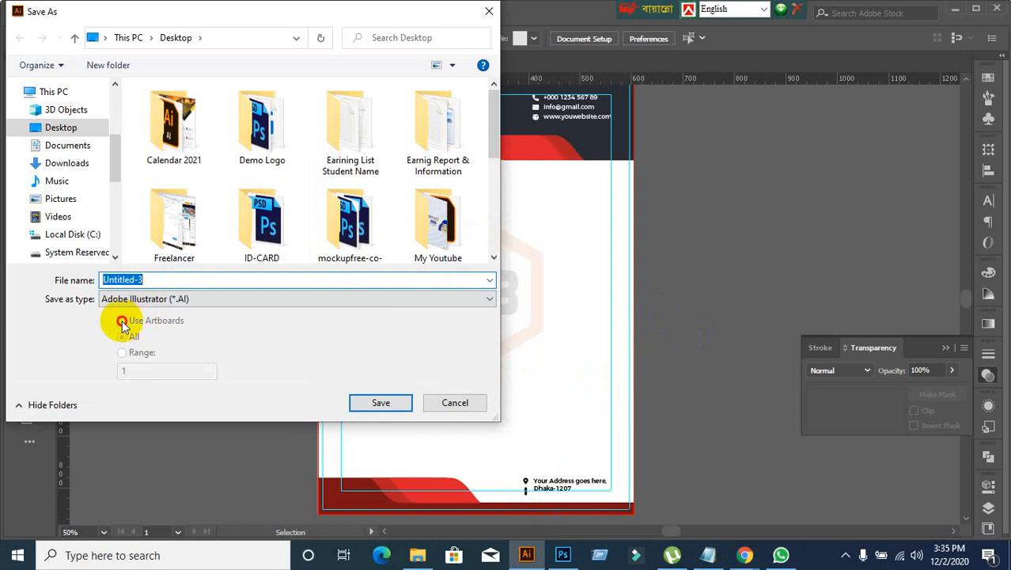
click(44, 126)
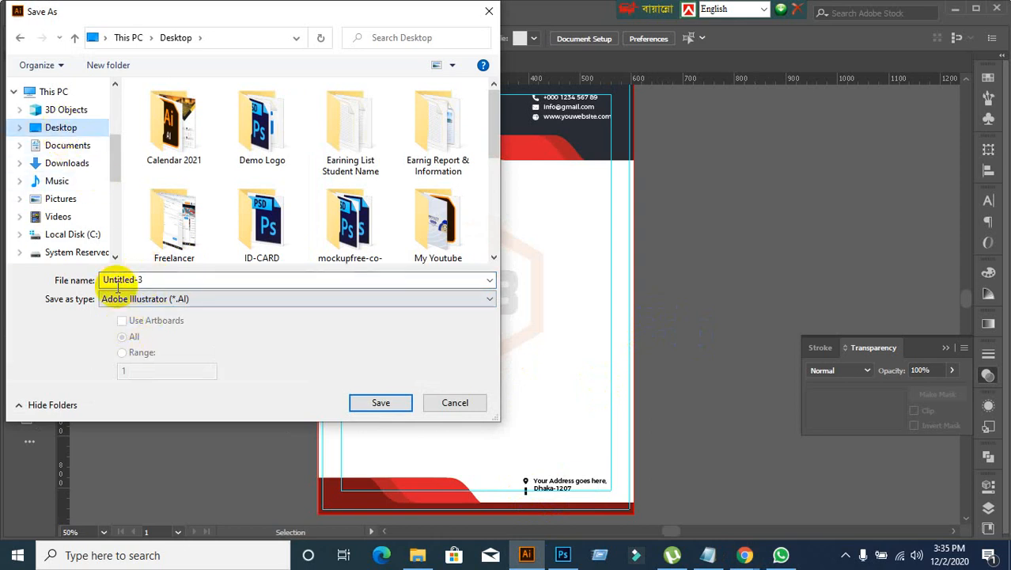
click(163, 283)
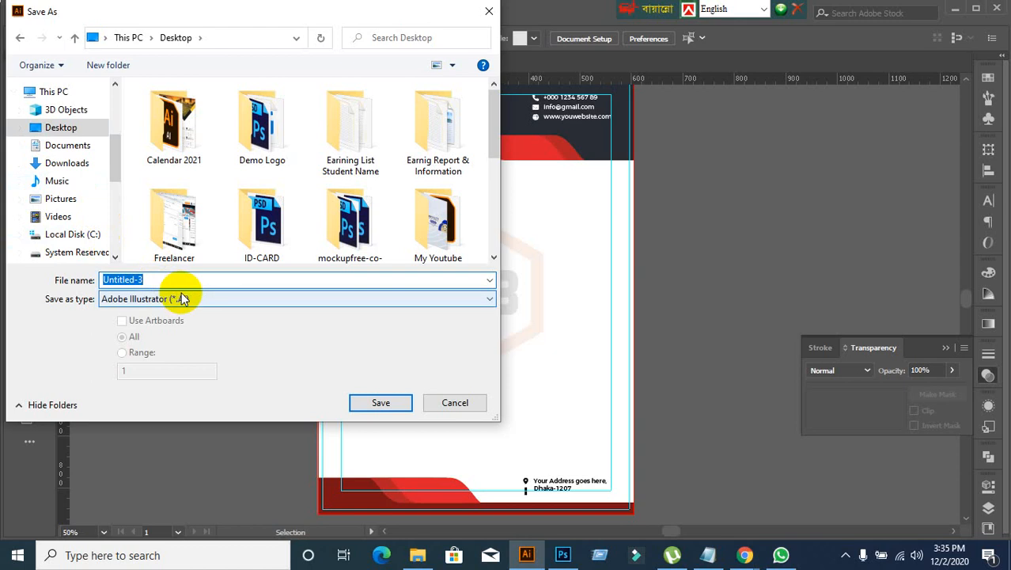
text(Letterhea)
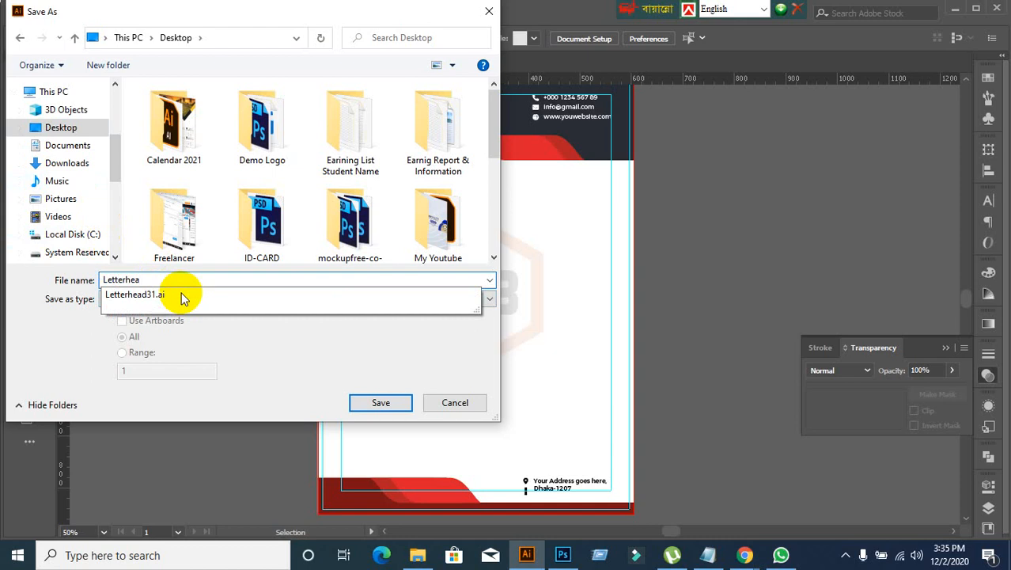
text(d32)
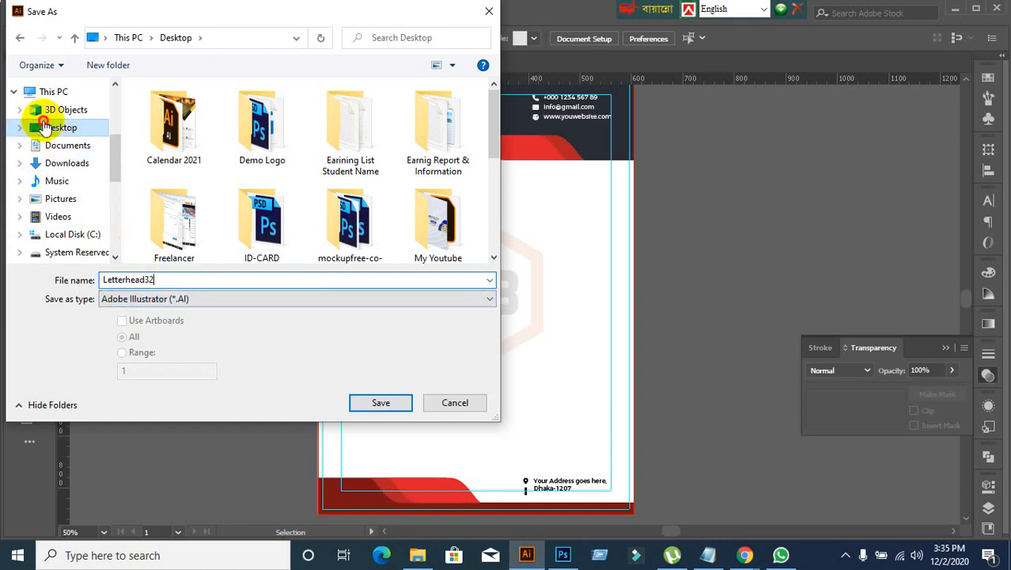
click(396, 402)
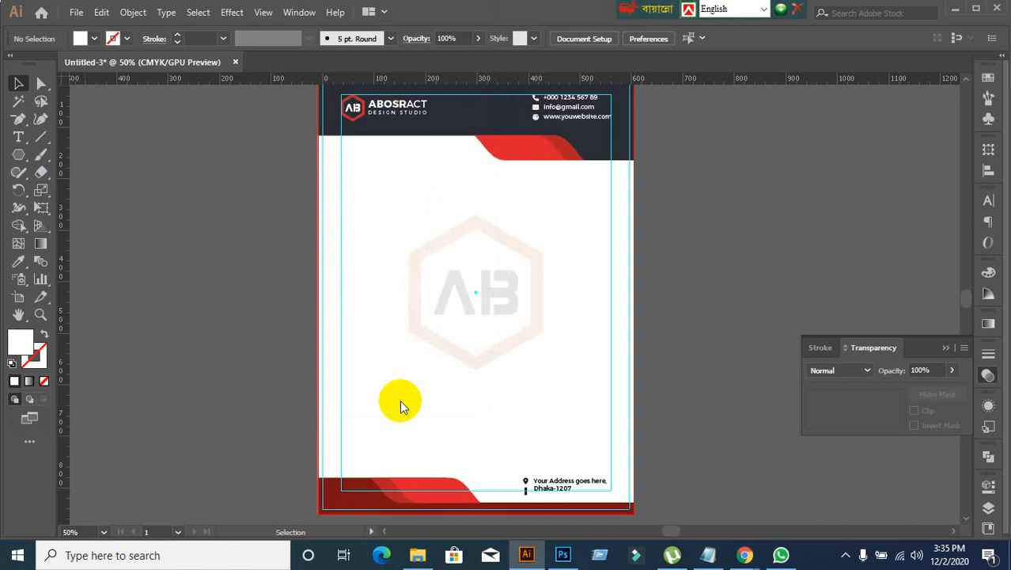
click(593, 483)
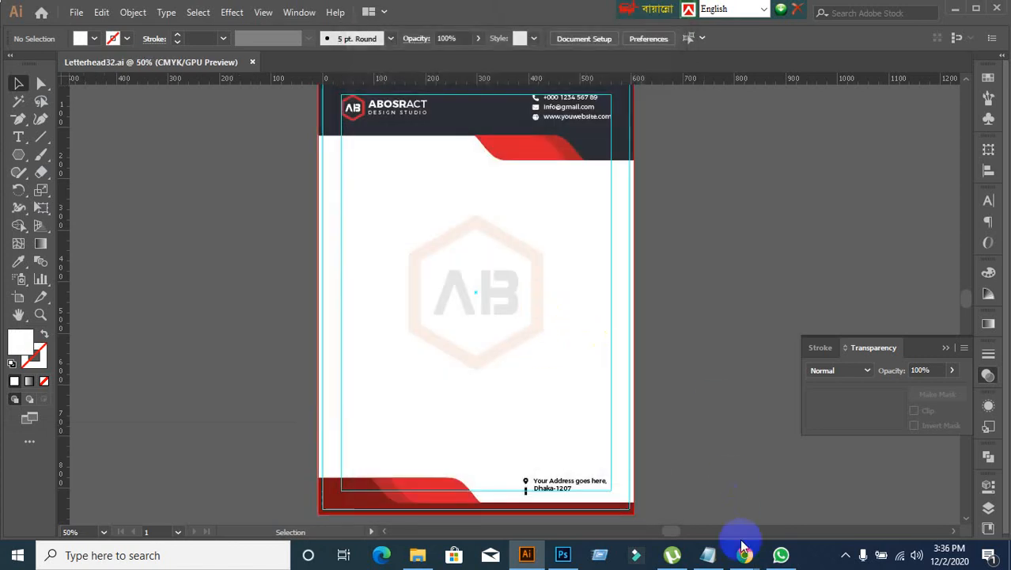
mouse_move(744, 550)
click(665, 487)
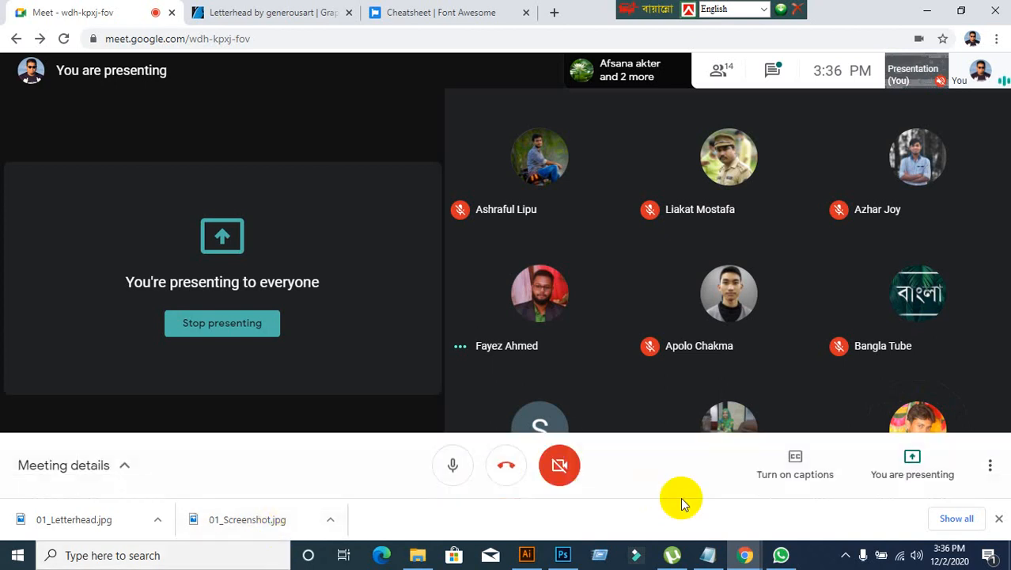
click(795, 561)
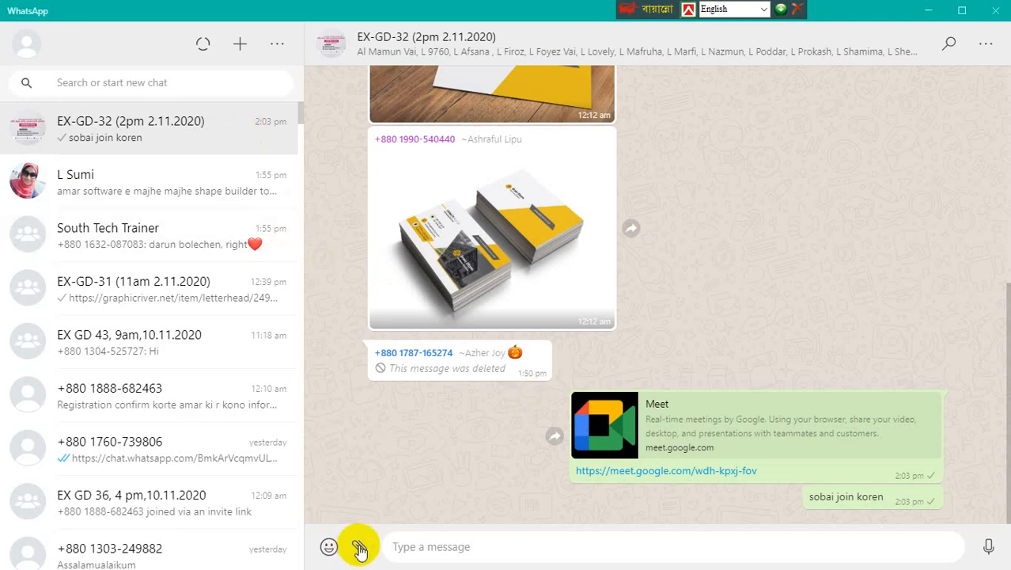
click(359, 546)
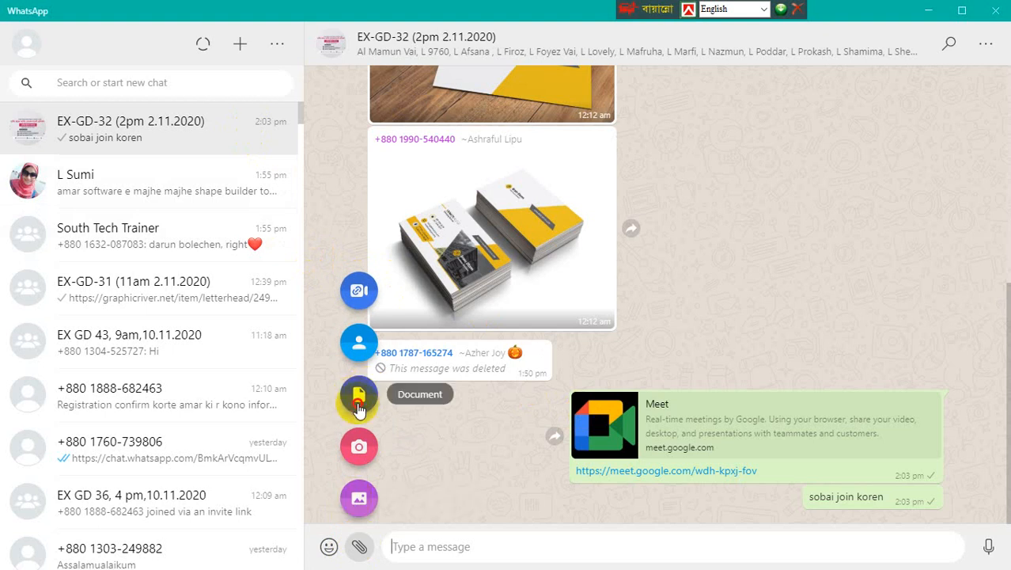
click(358, 402)
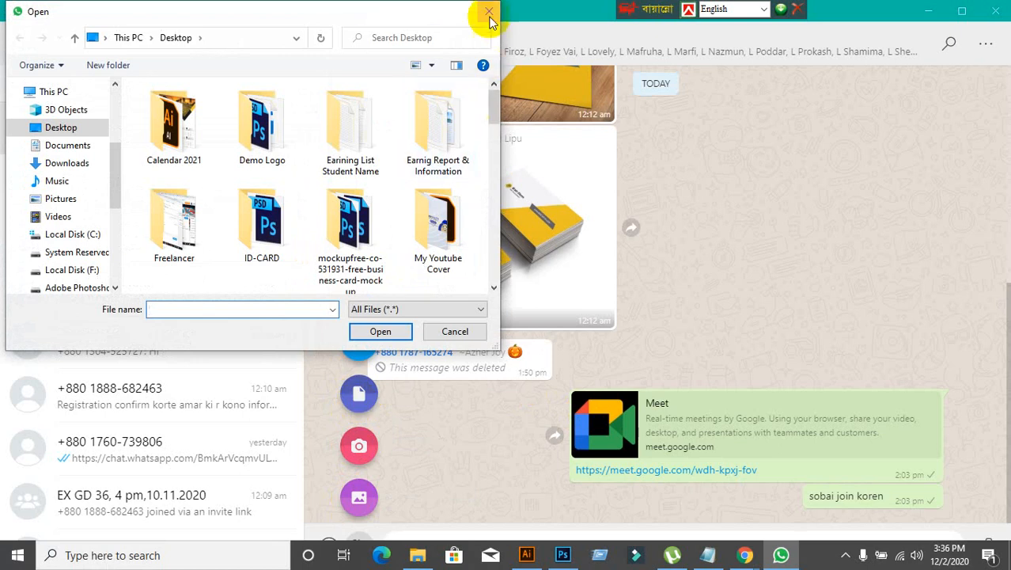
click(487, 13)
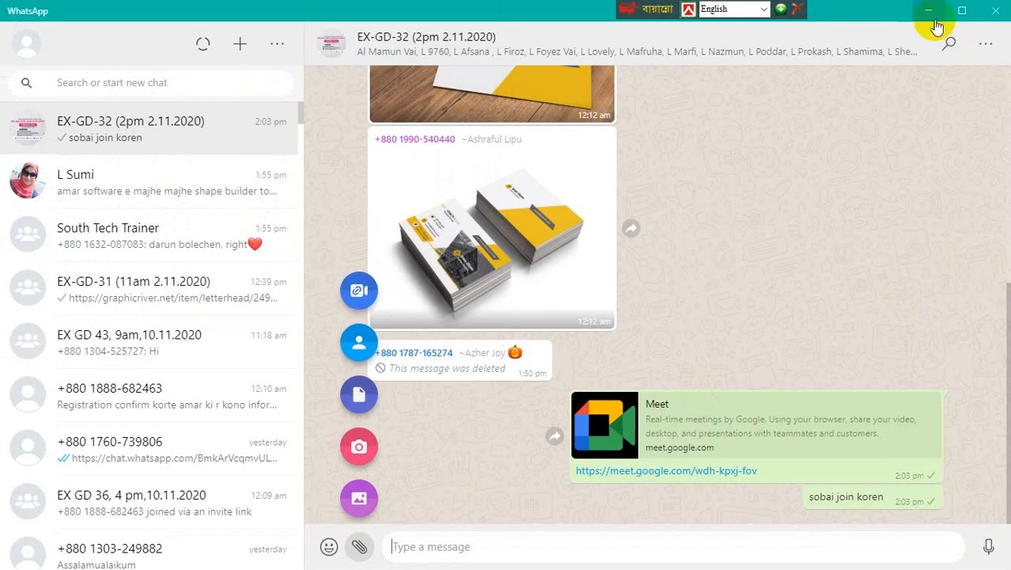
click(931, 13)
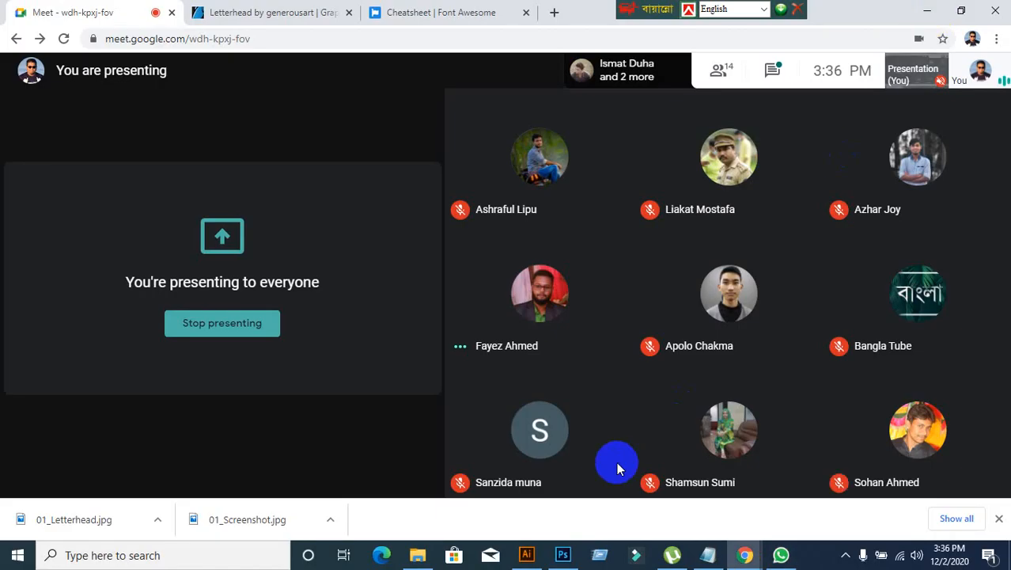
click(780, 555)
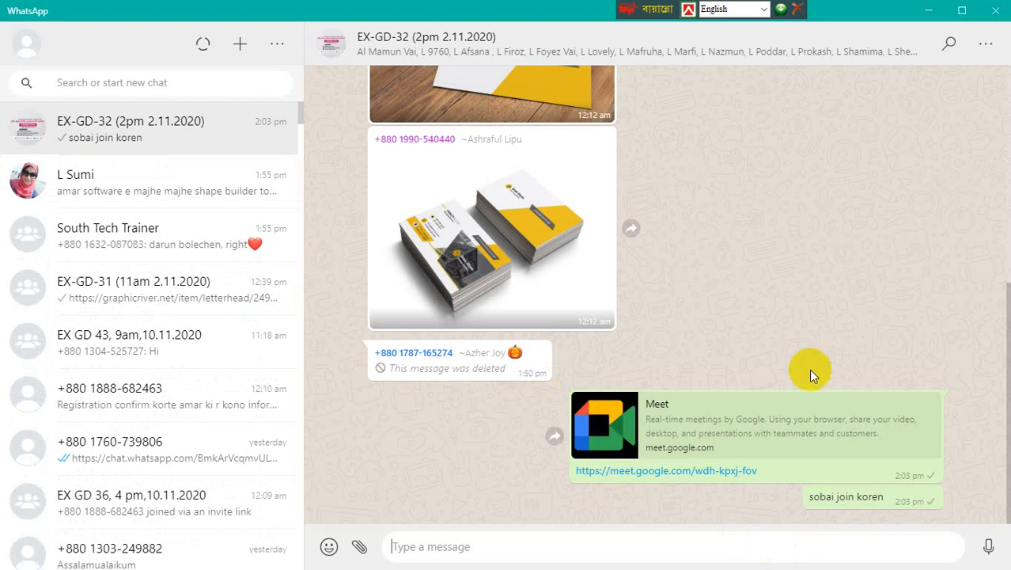
click(927, 11)
mouse_move(487, 491)
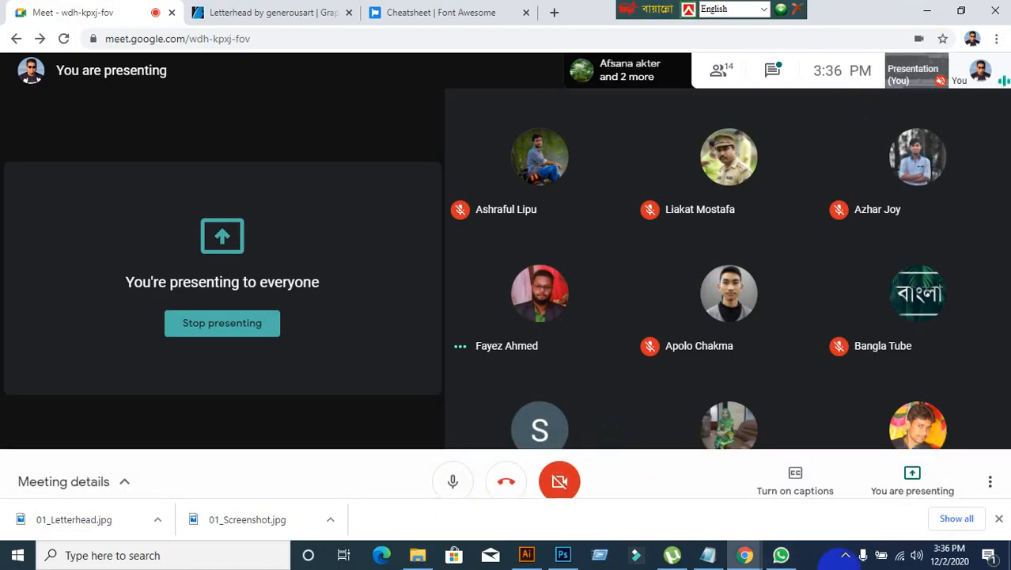
click(781, 555)
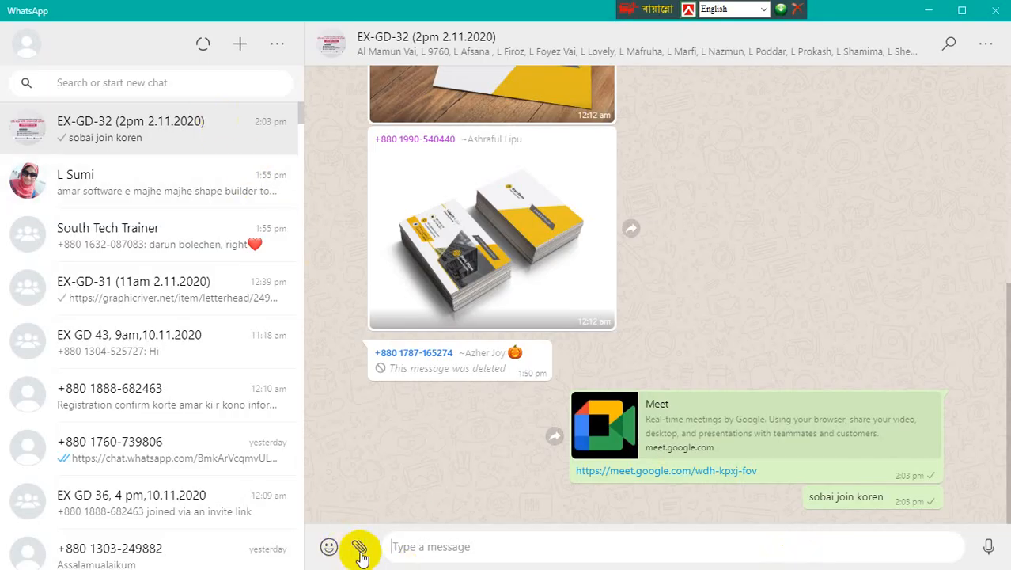
click(360, 552)
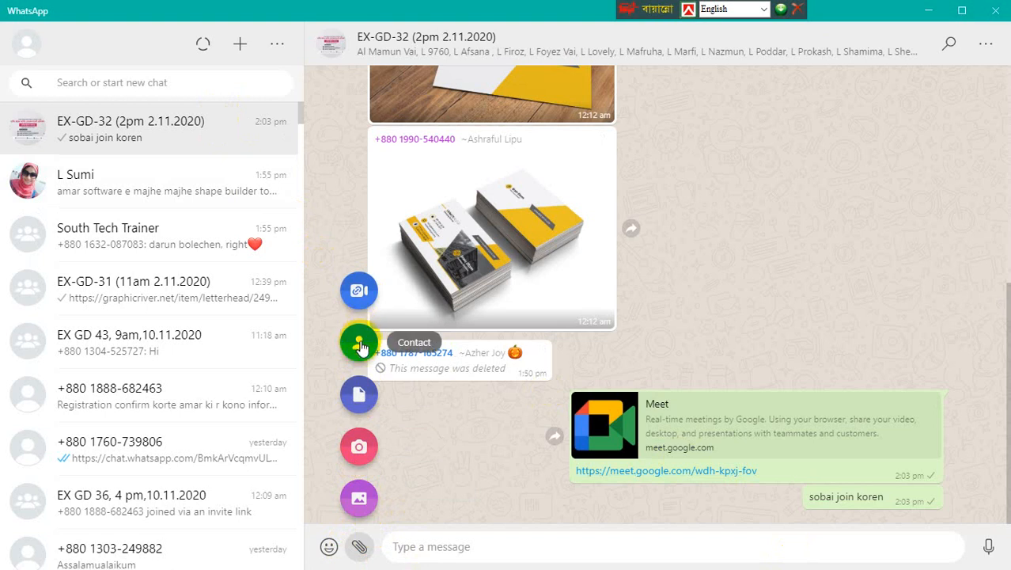
click(357, 396)
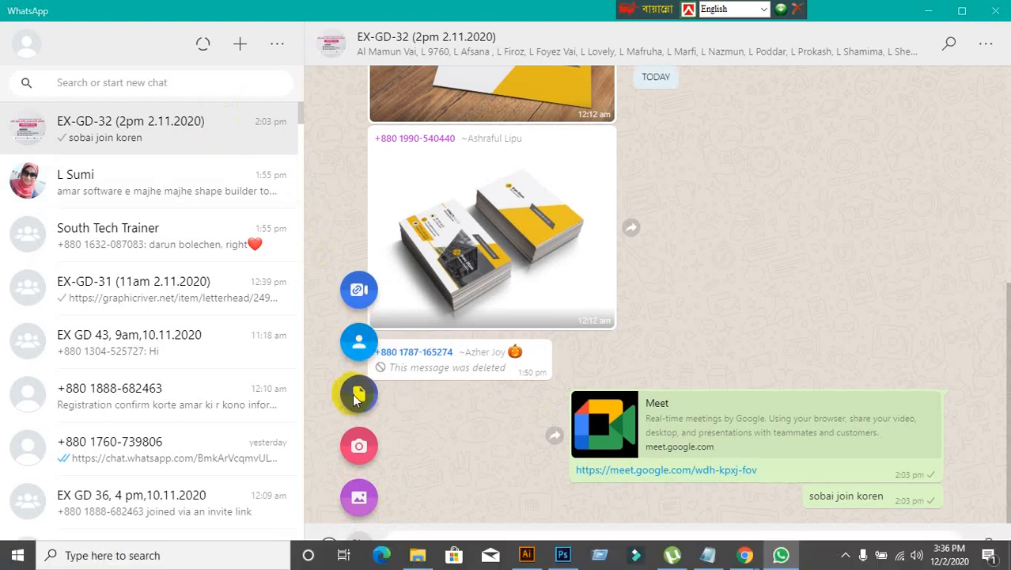
scroll(357, 248, down, 10)
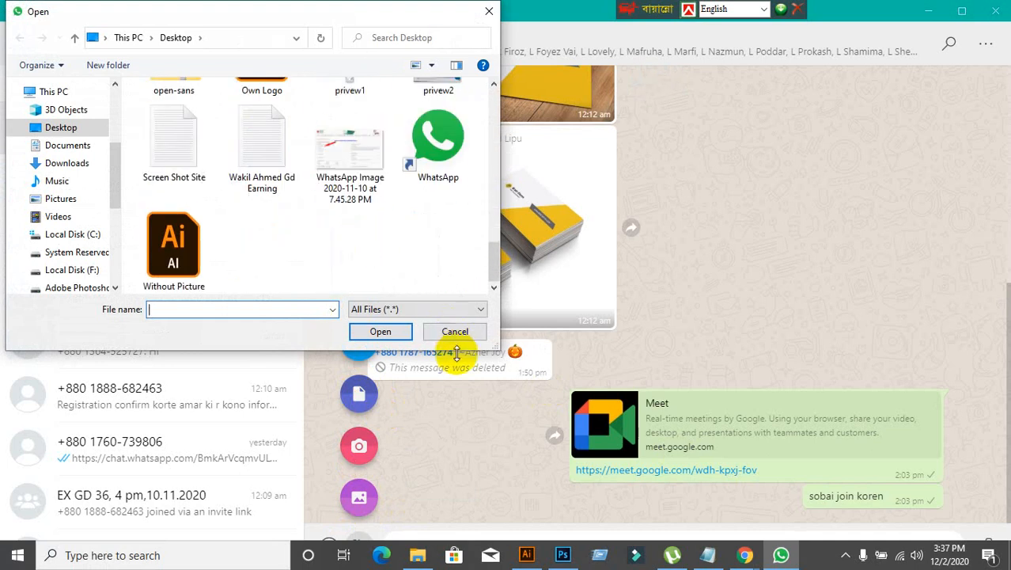
click(453, 332)
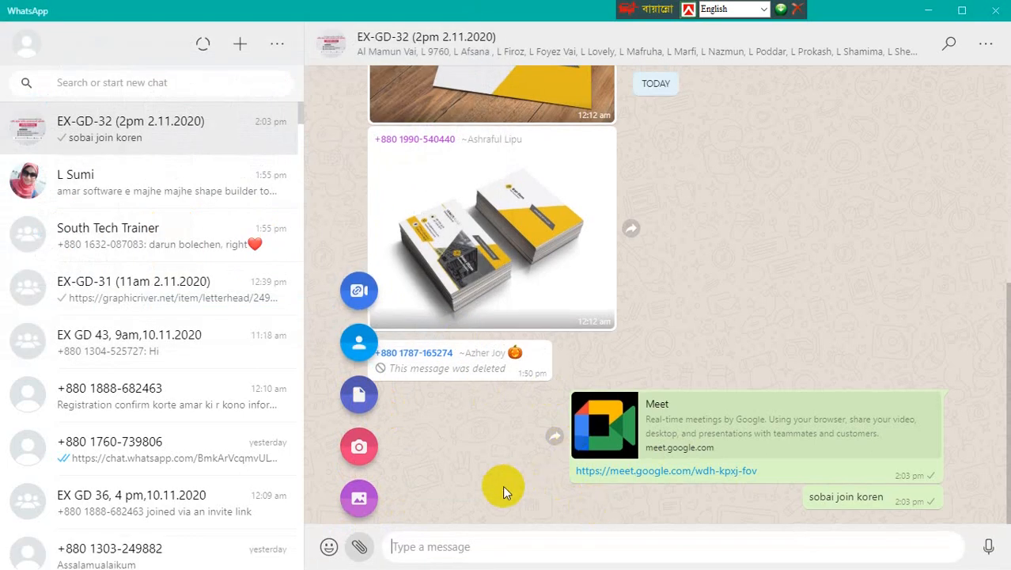
click(467, 488)
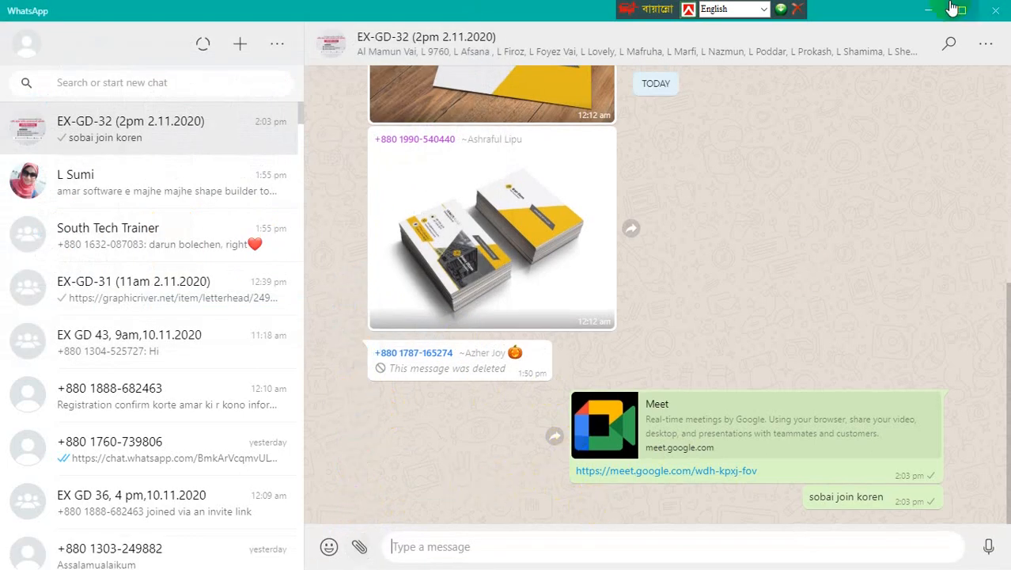
click(929, 10)
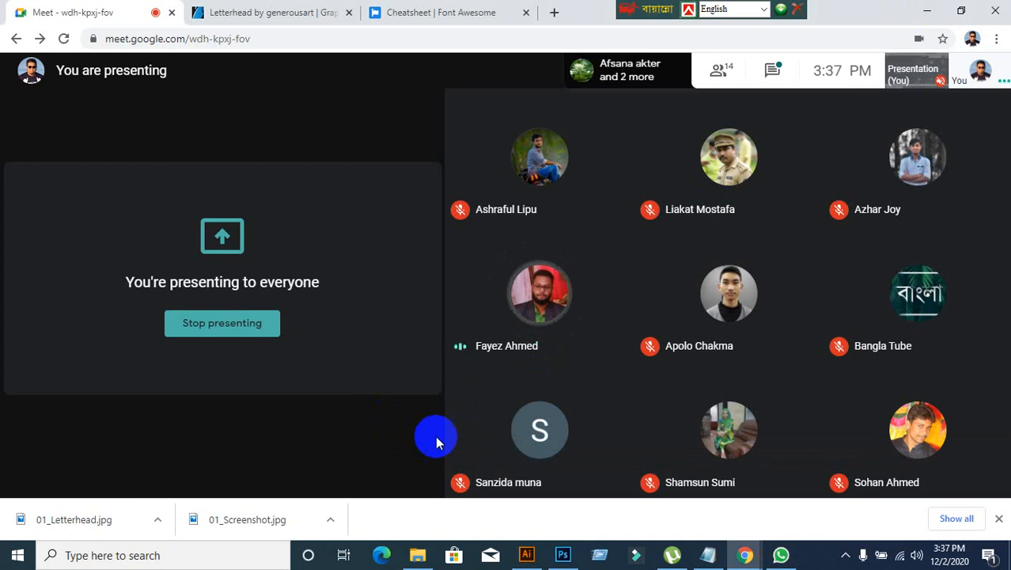
Step: Switch to Photoshop, where the reference letterhead image is open, and activate the Move tool
click(564, 557)
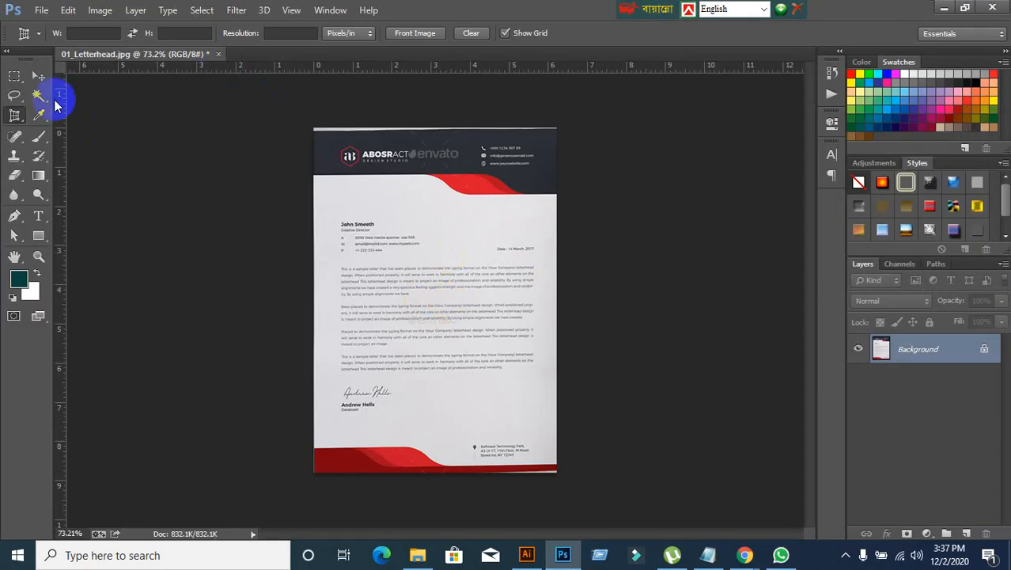
click(38, 75)
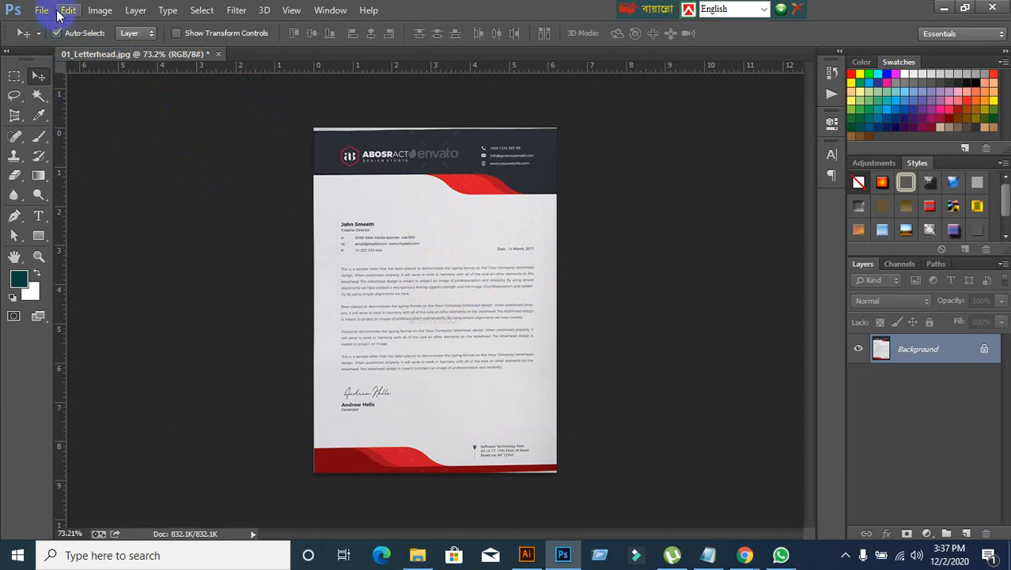
click(41, 11)
mouse_move(68, 10)
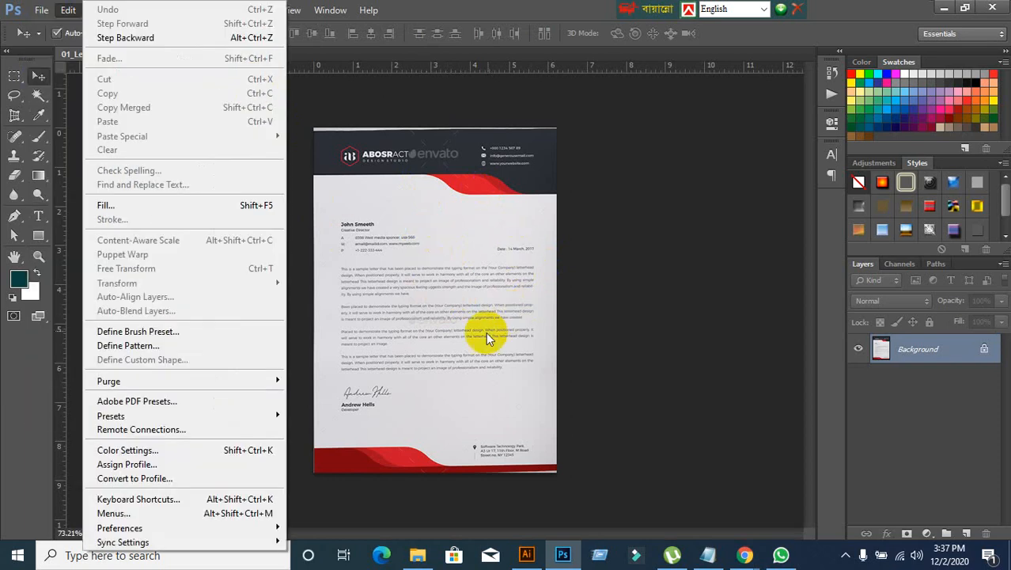
click(346, 120)
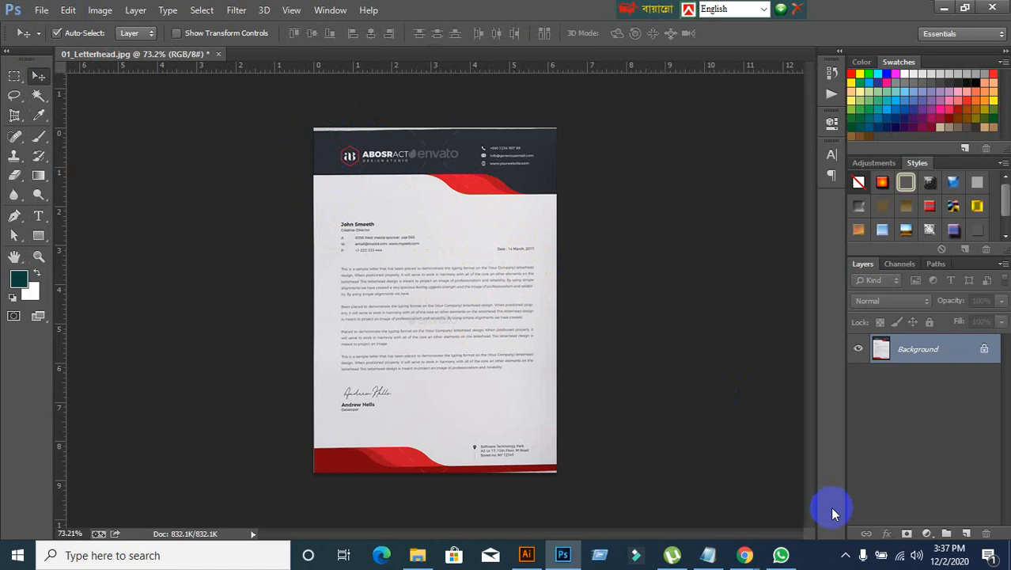
Step: Check the Google Meet call in Chrome and return to the letterhead artwork in Illustrator
click(752, 559)
click(677, 506)
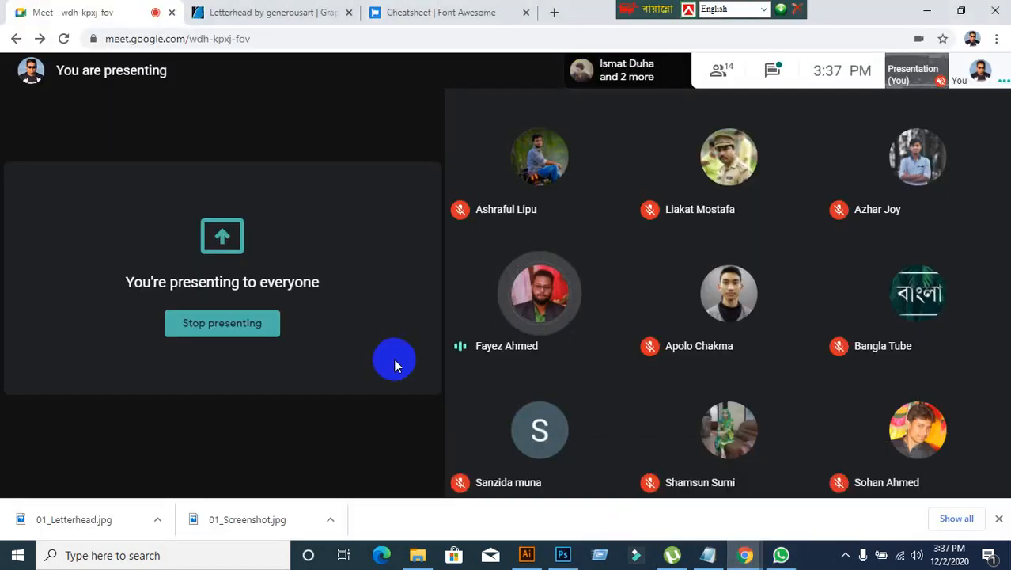
click(542, 557)
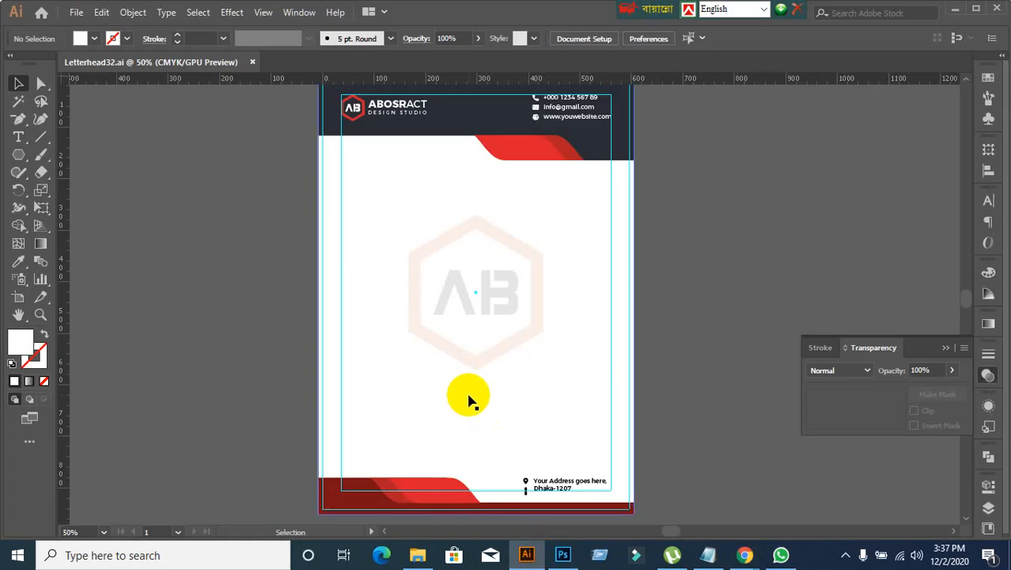
Step: Switch to Photoshop and try to save the reference image to the Desktop as a JPEG named 01_Letterhead11, declining to overwrite the existing file
click(564, 555)
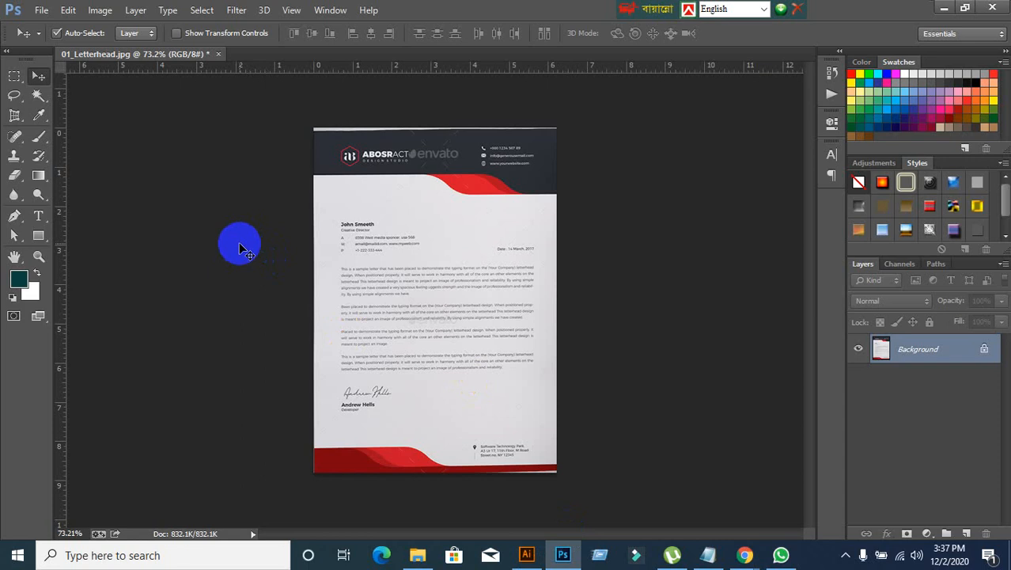
click(41, 9)
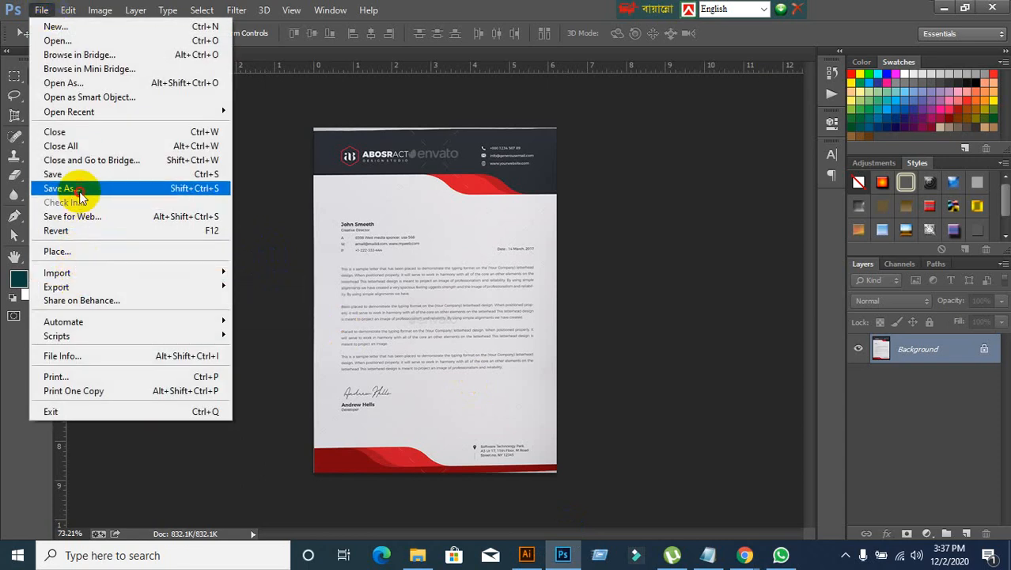
click(79, 190)
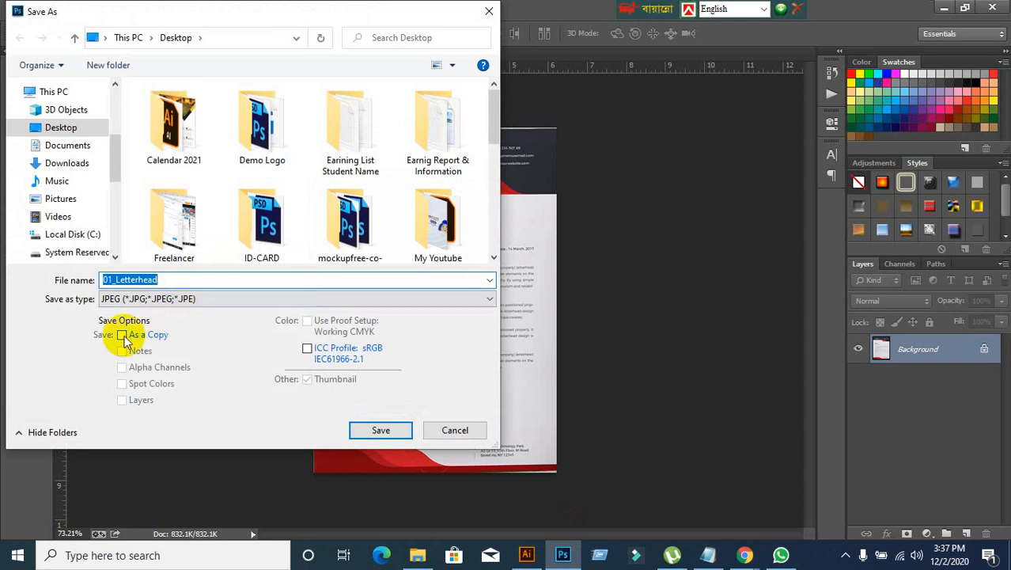
click(369, 430)
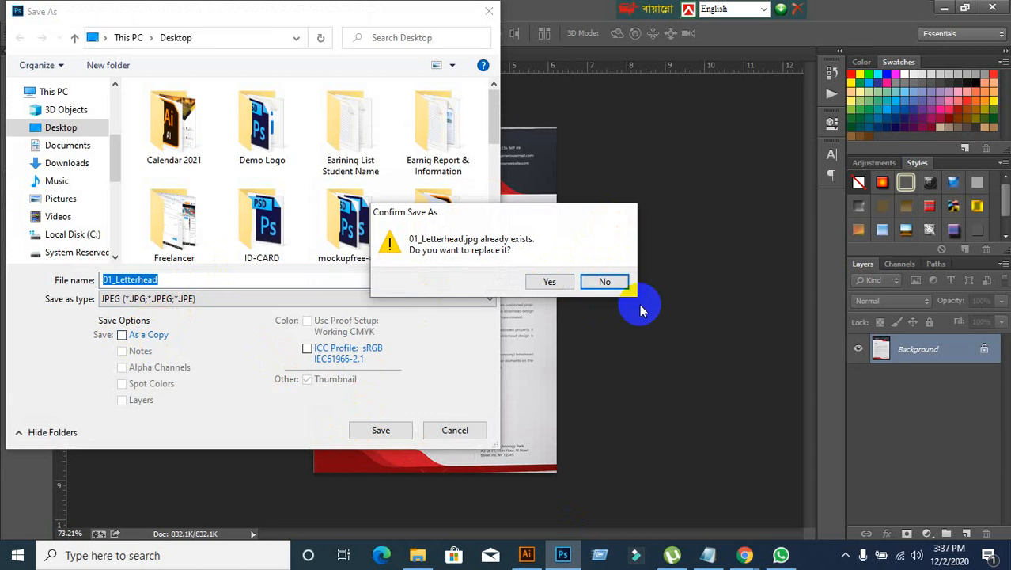
click(608, 283)
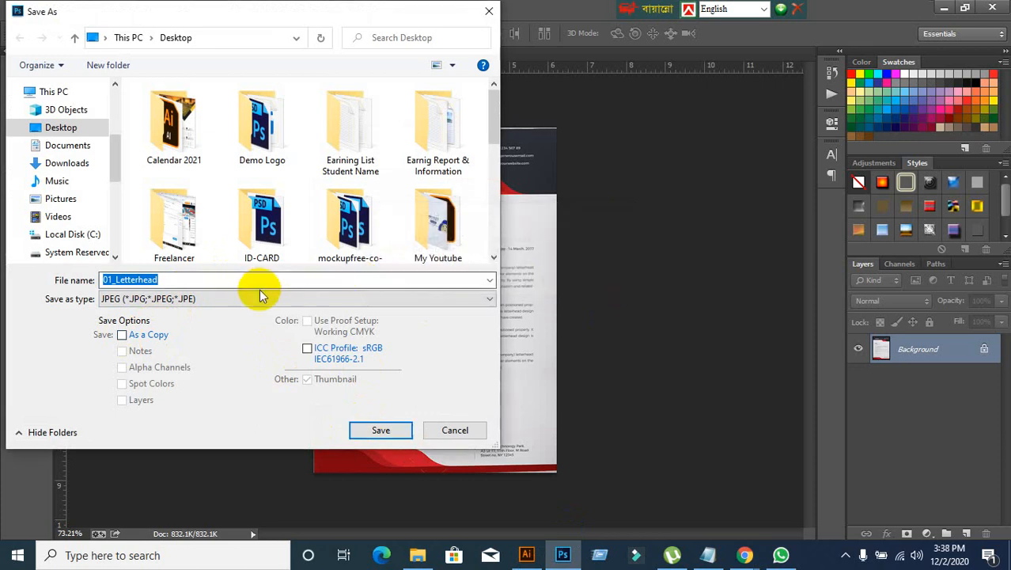
click(206, 278)
text(11)
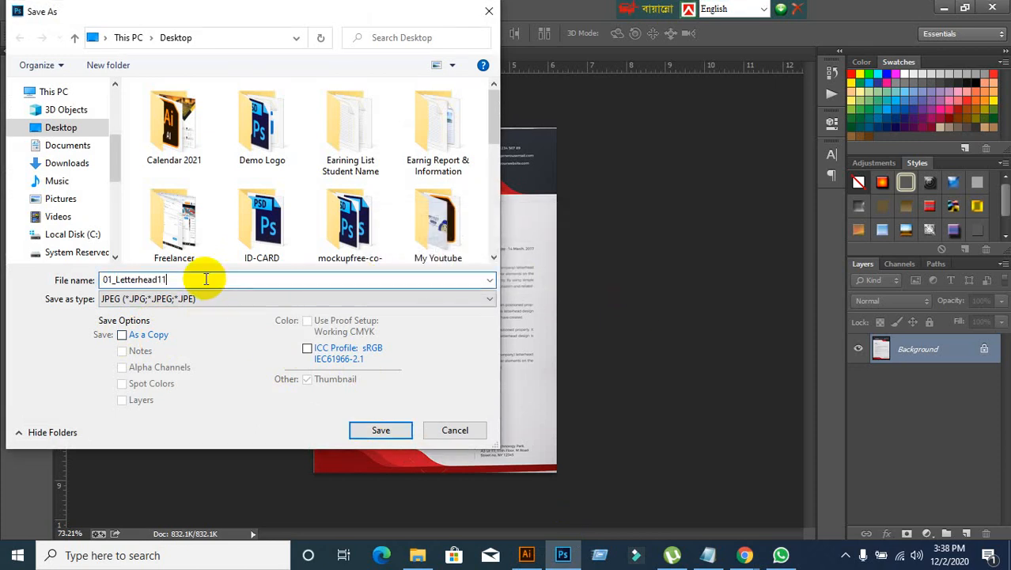
click(362, 431)
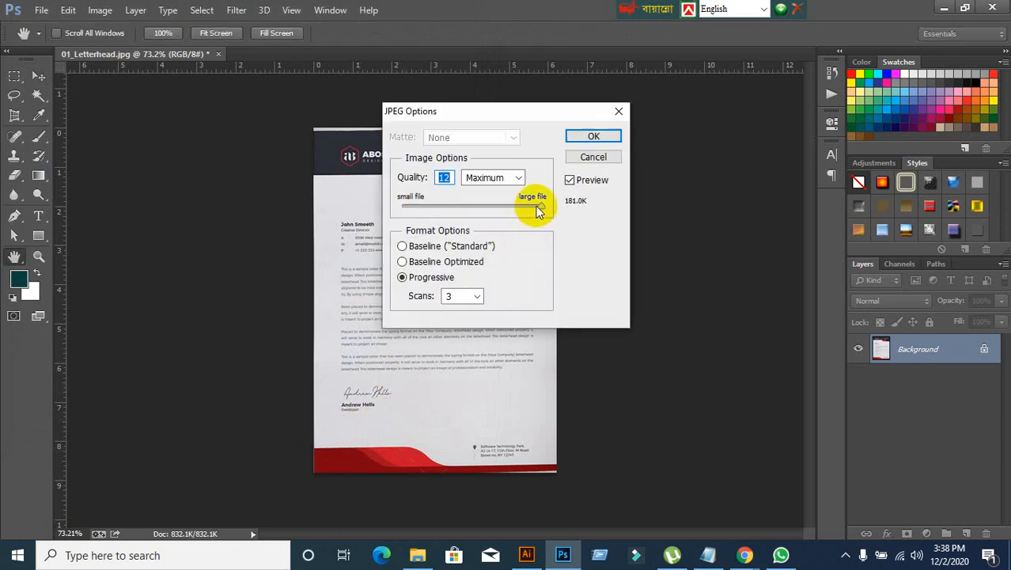
Step: Try JPEG quality 7, return it to 12 (Maximum), and cancel the JPEG save
drag(538, 208, 489, 211)
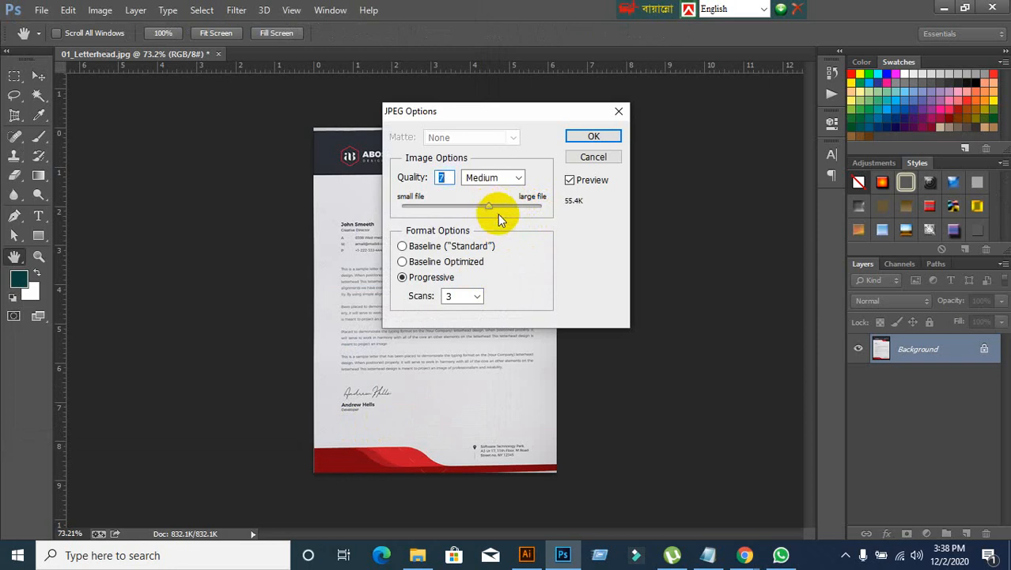
drag(489, 209, 541, 207)
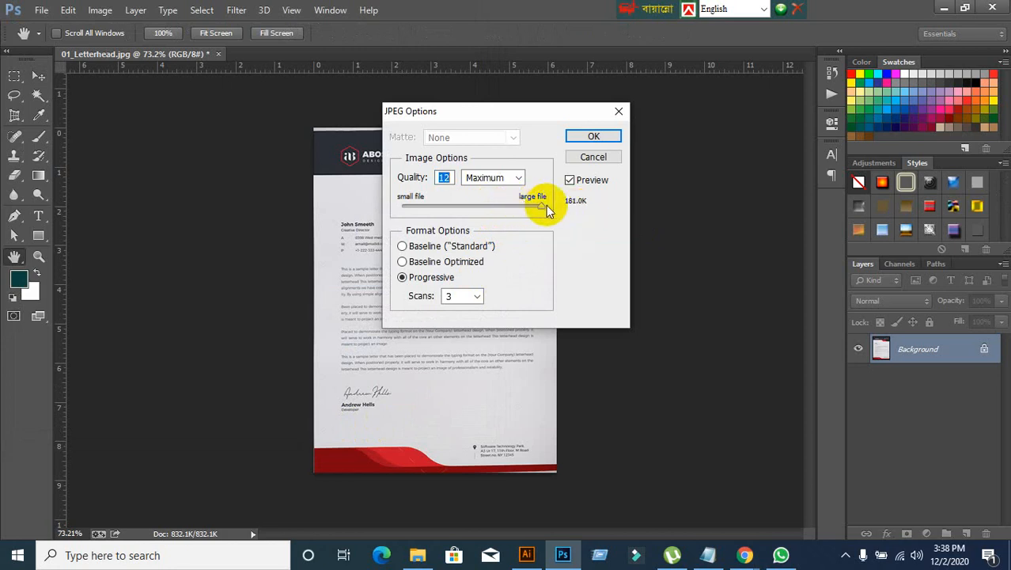
mouse_move(539, 206)
mouse_down()
mouse_move(525, 206)
mouse_move(538, 205)
mouse_up()
click(600, 157)
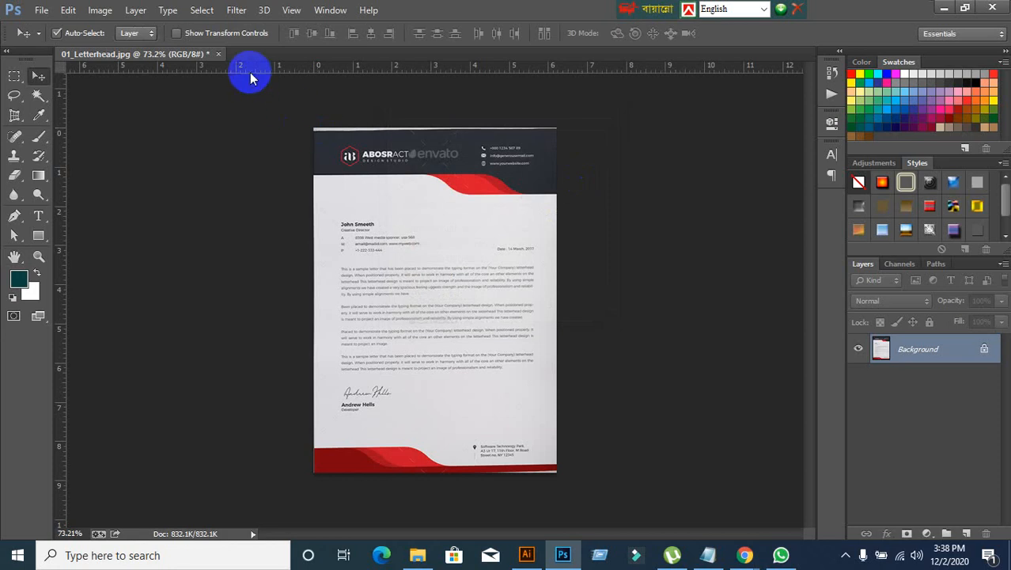
Step: Close the 01_Letterhead.jpg image without saving changes and minimize Photoshop
click(218, 54)
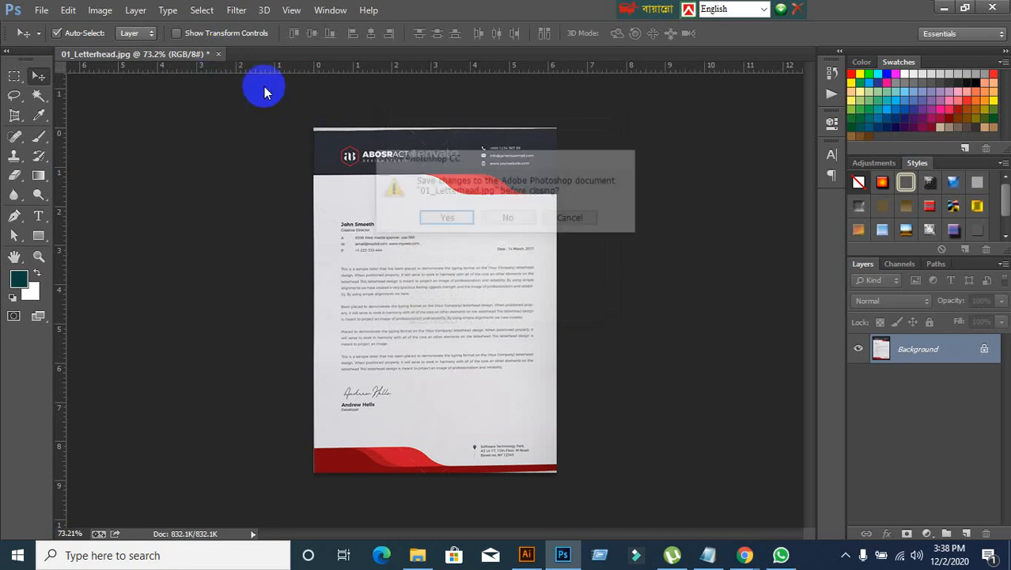
click(519, 218)
click(945, 10)
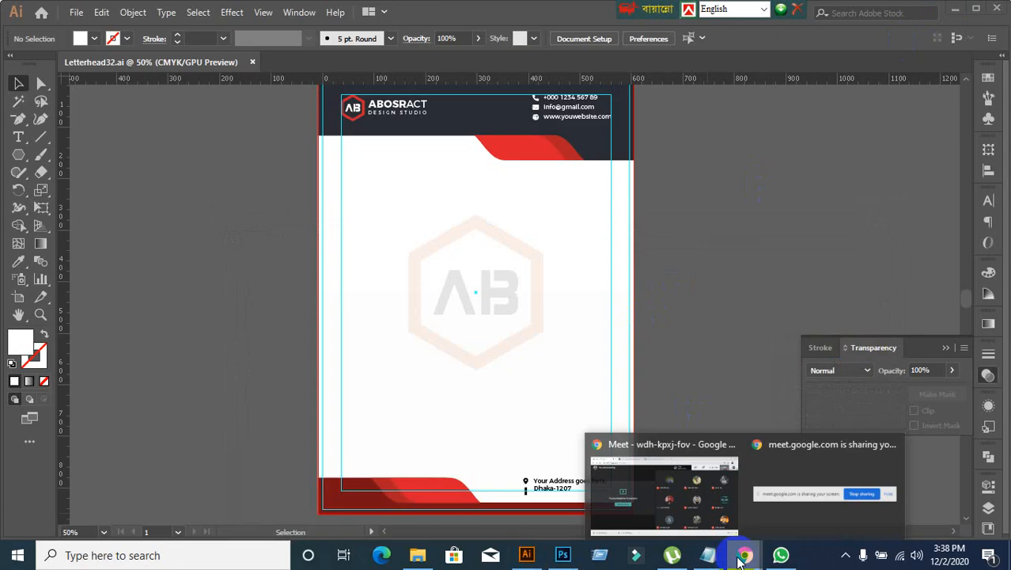
Step: Switch to the Google Meet window in Chrome and close the GraphicRiver letterhead page and the Font Awesome cheatsheet
click(644, 486)
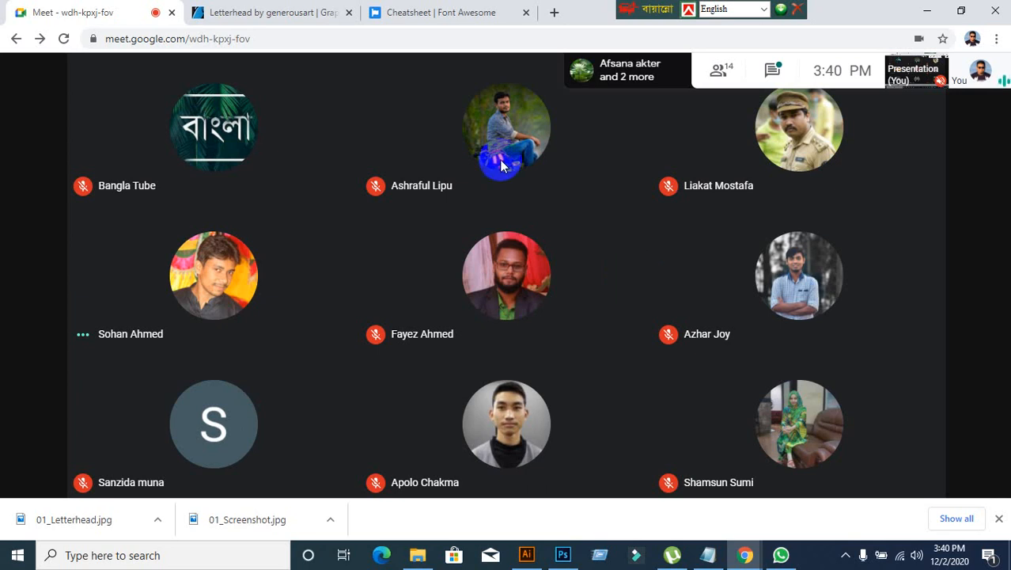
click(301, 28)
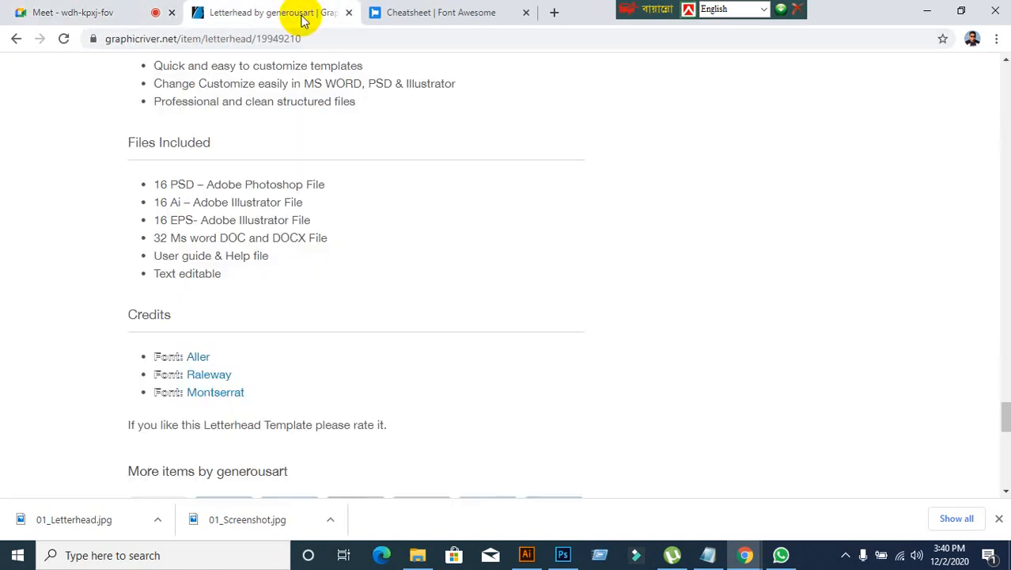
click(349, 14)
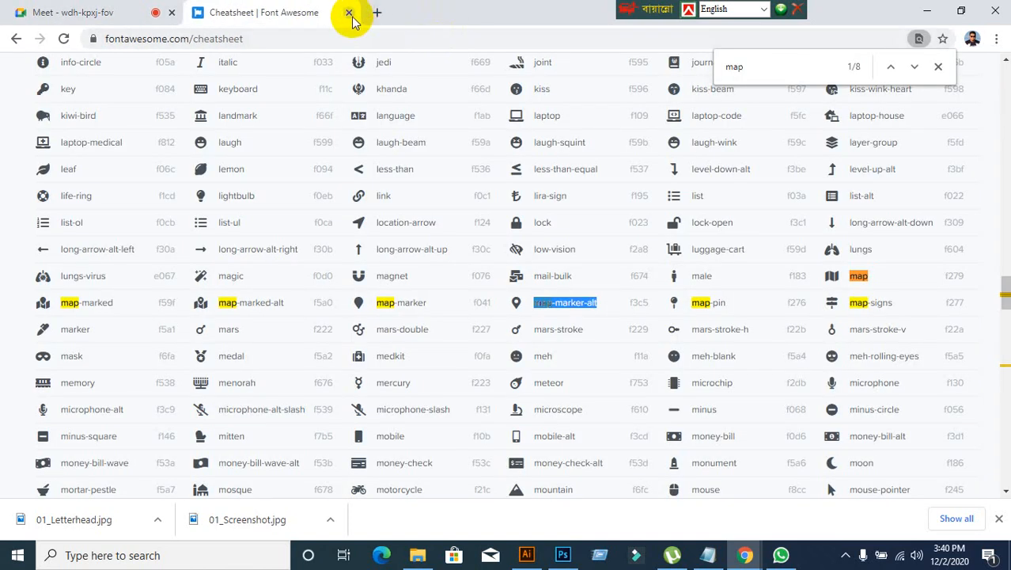
click(349, 13)
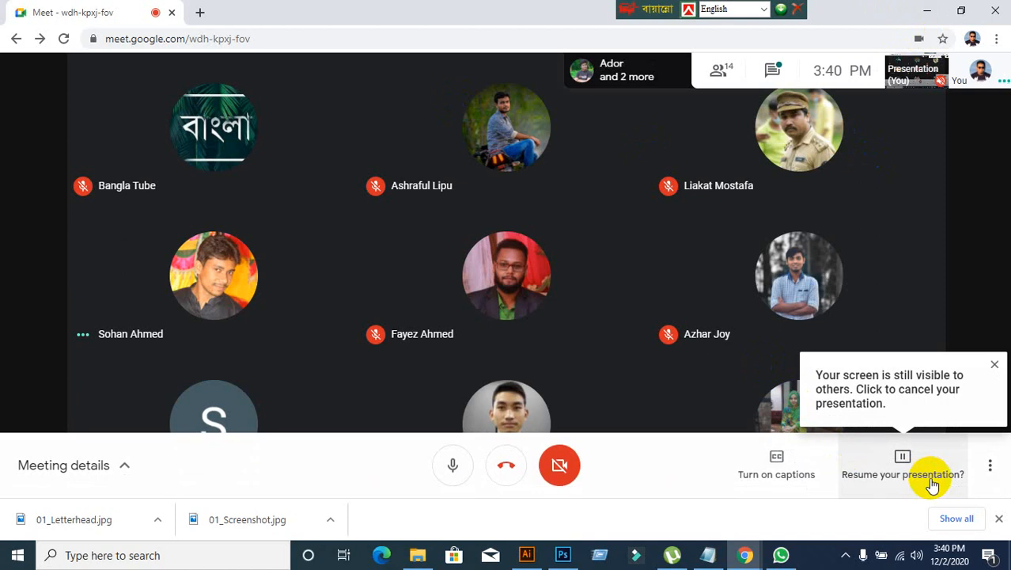
Step: Resume presenting the screen in the Google Meet call and minimize Chrome
click(934, 484)
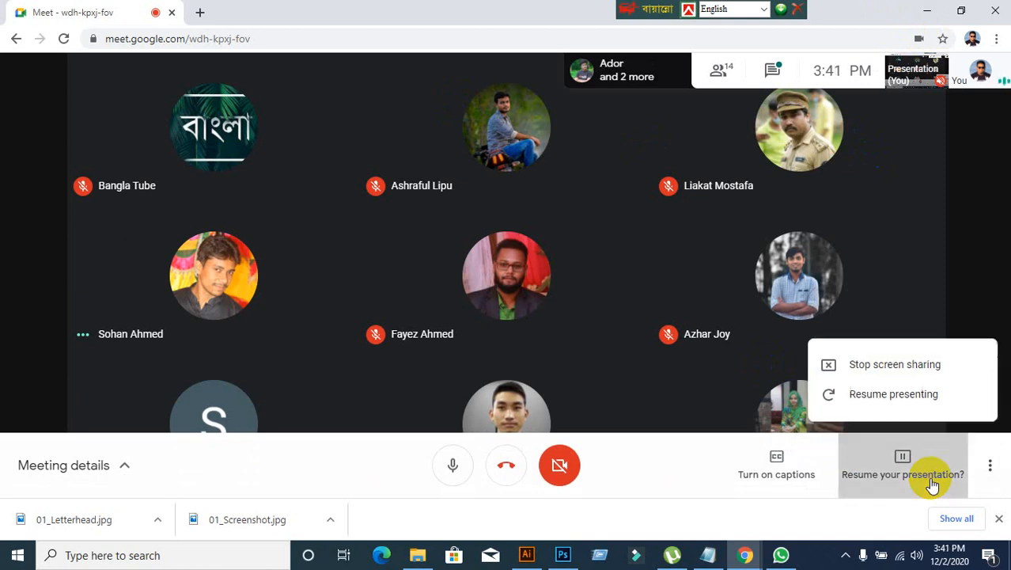
click(865, 406)
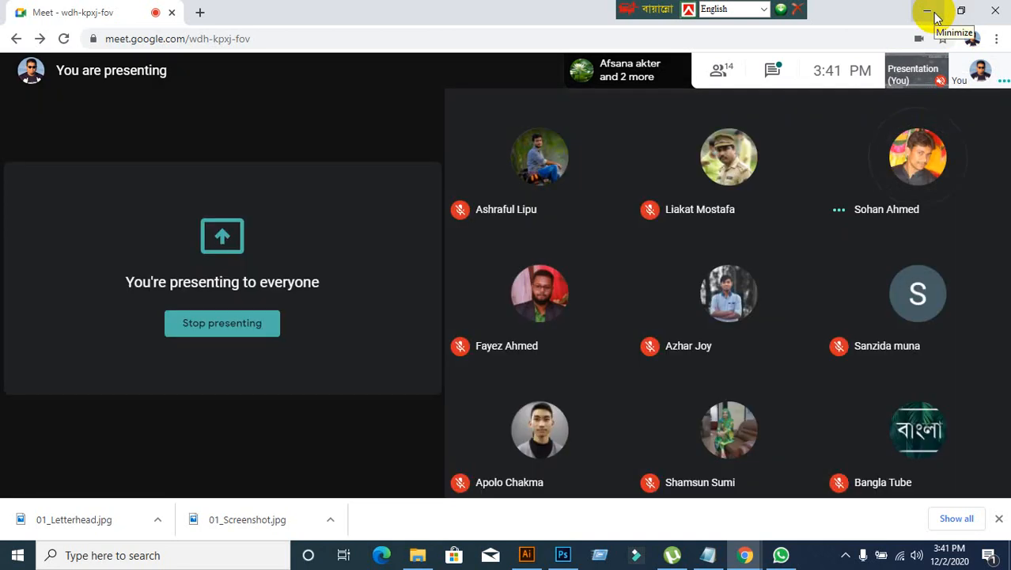
click(930, 12)
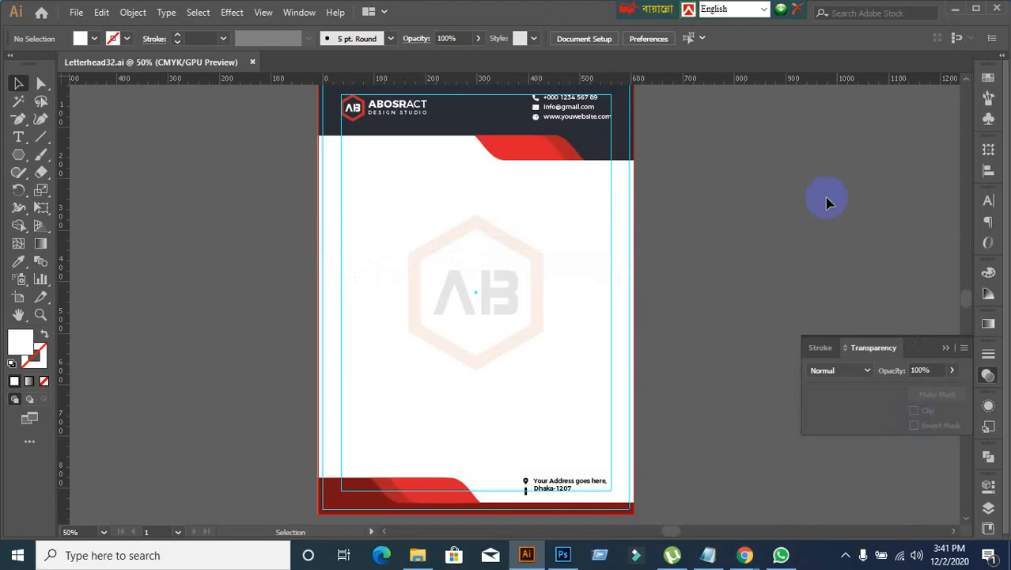
Step: Minimize Illustrator to reach the desktop and move the "31, 32 Earning Link Microworkers Link" text file toward the middle of the desktop
click(956, 11)
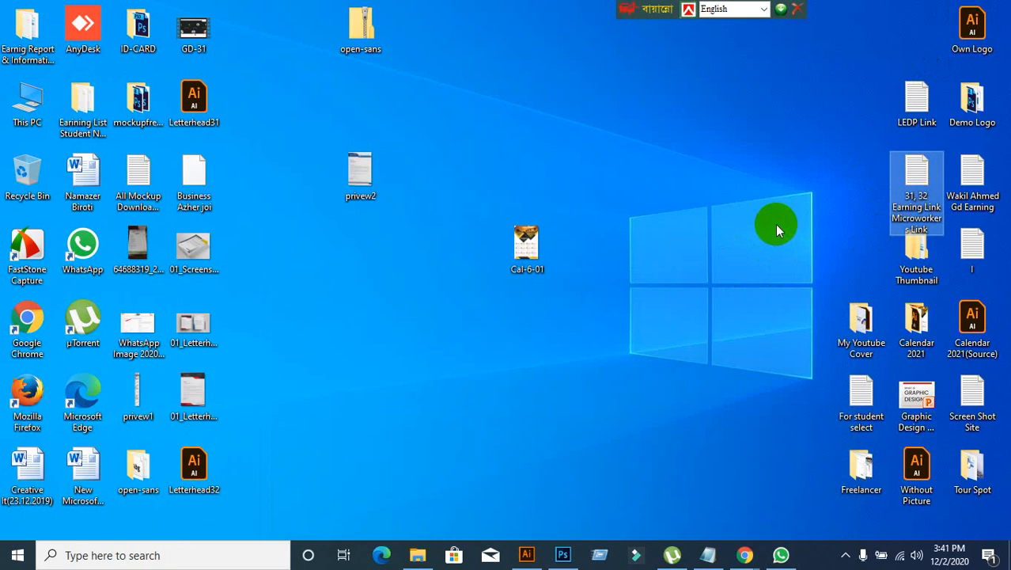
click(914, 199)
drag(914, 200, 803, 199)
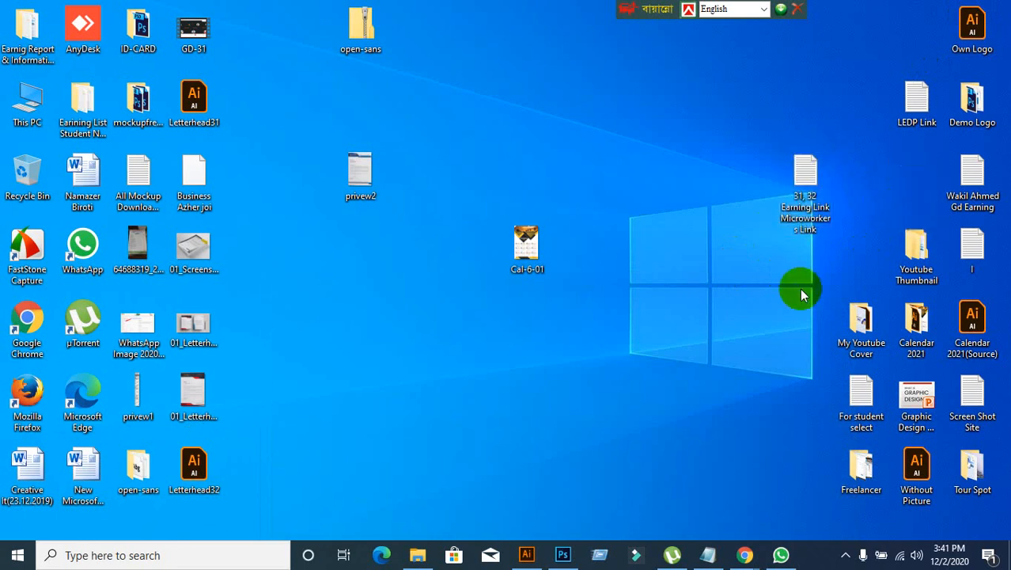
Step: Open the "31, 32 Earning Link Microworkers Link" file maximized in Notepad to view its spreadsheet link, and minimize it
double_click(797, 204)
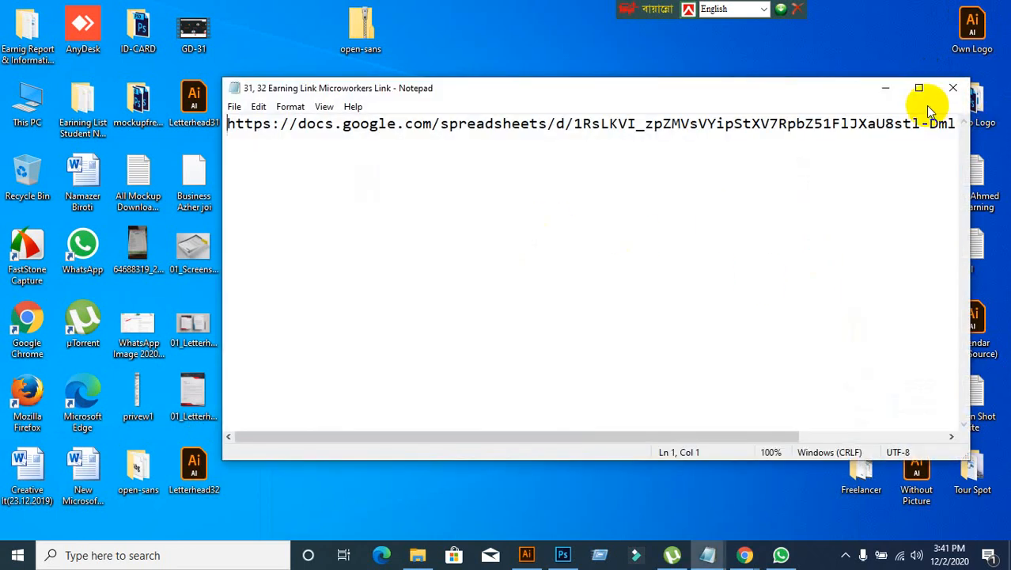
click(918, 88)
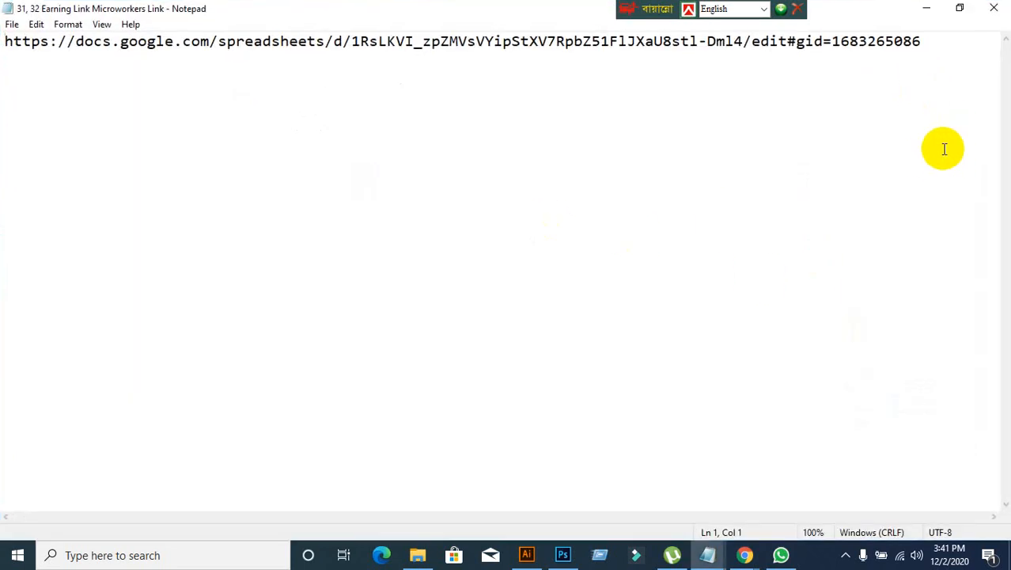
click(926, 8)
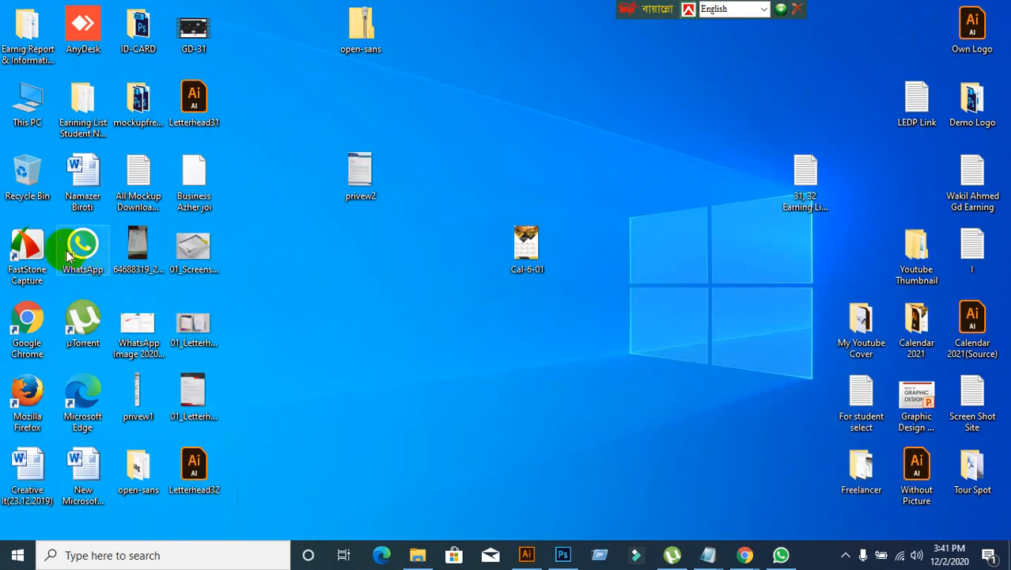